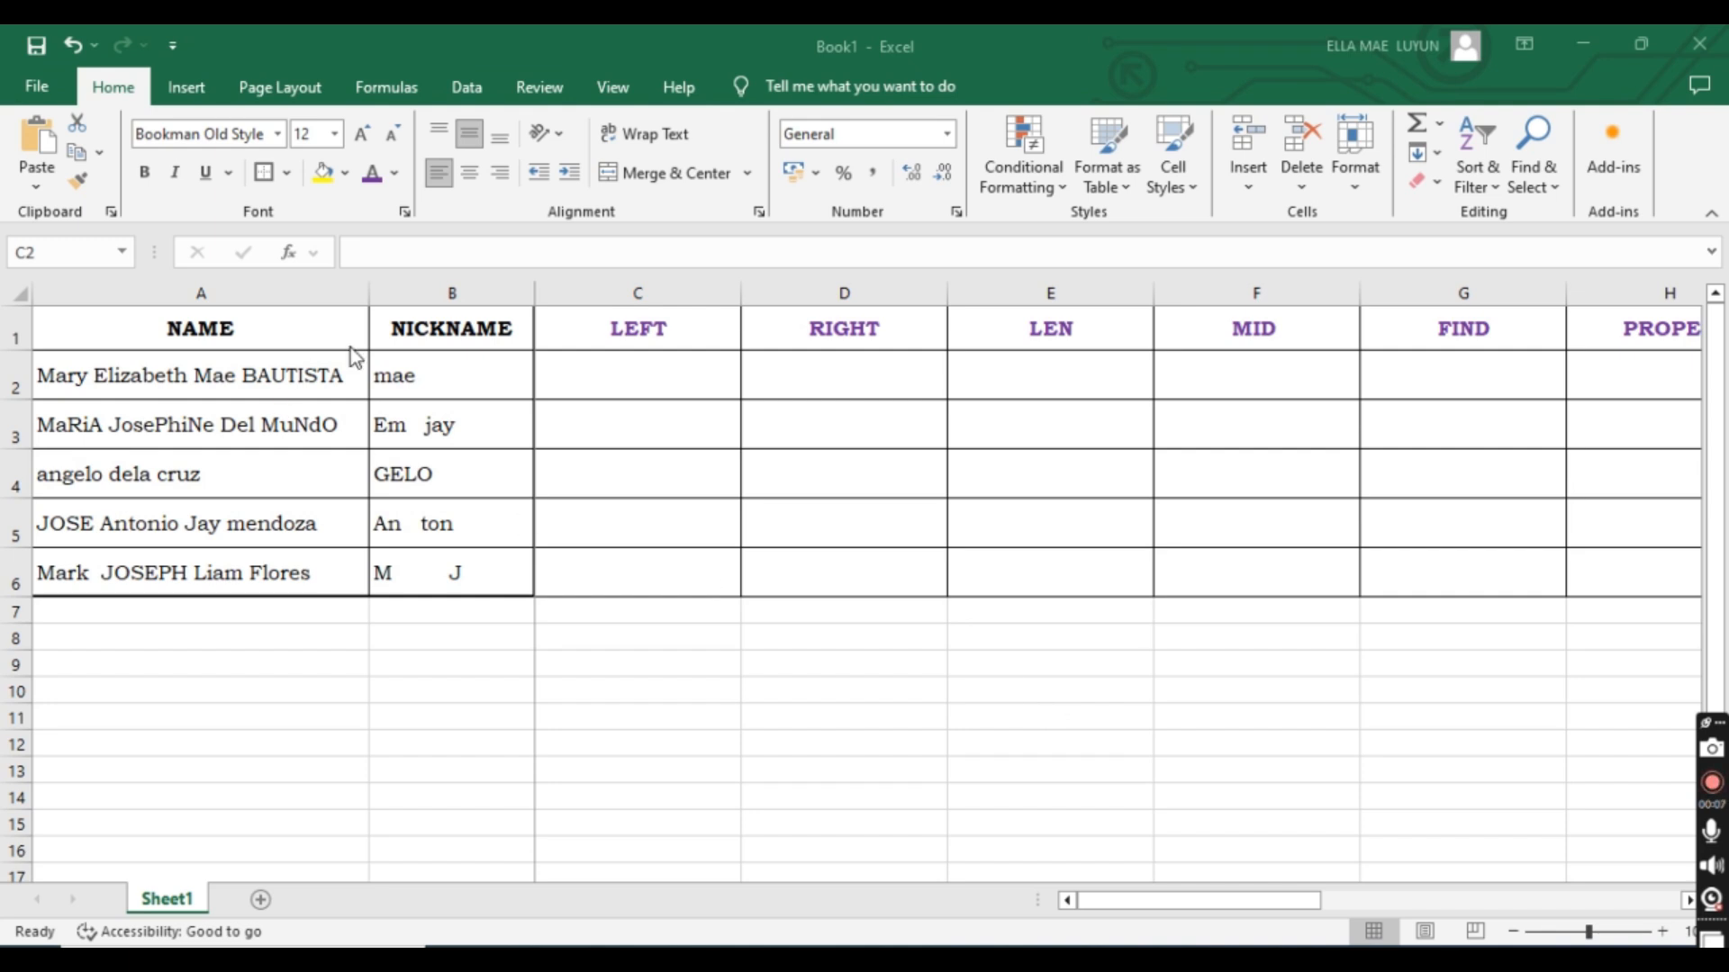
Point out the NICKNAME and LEFT headers, then switch to the PowerPoint presentation.
left_click(441, 331)
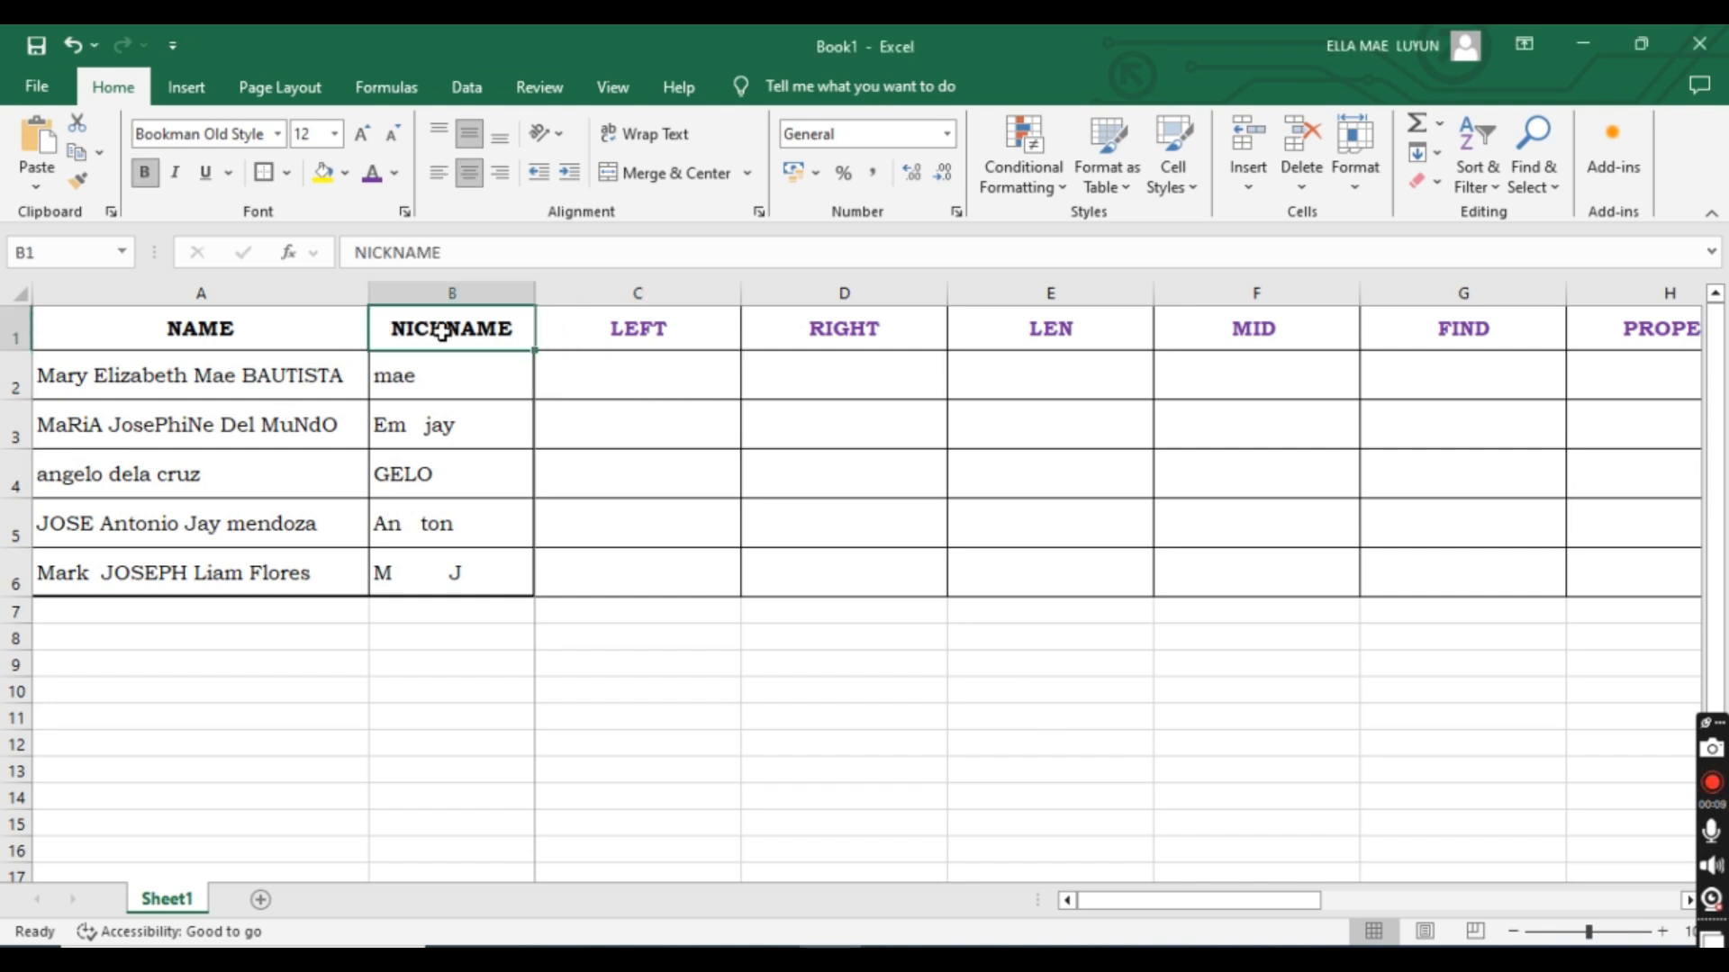
left_click(644, 333)
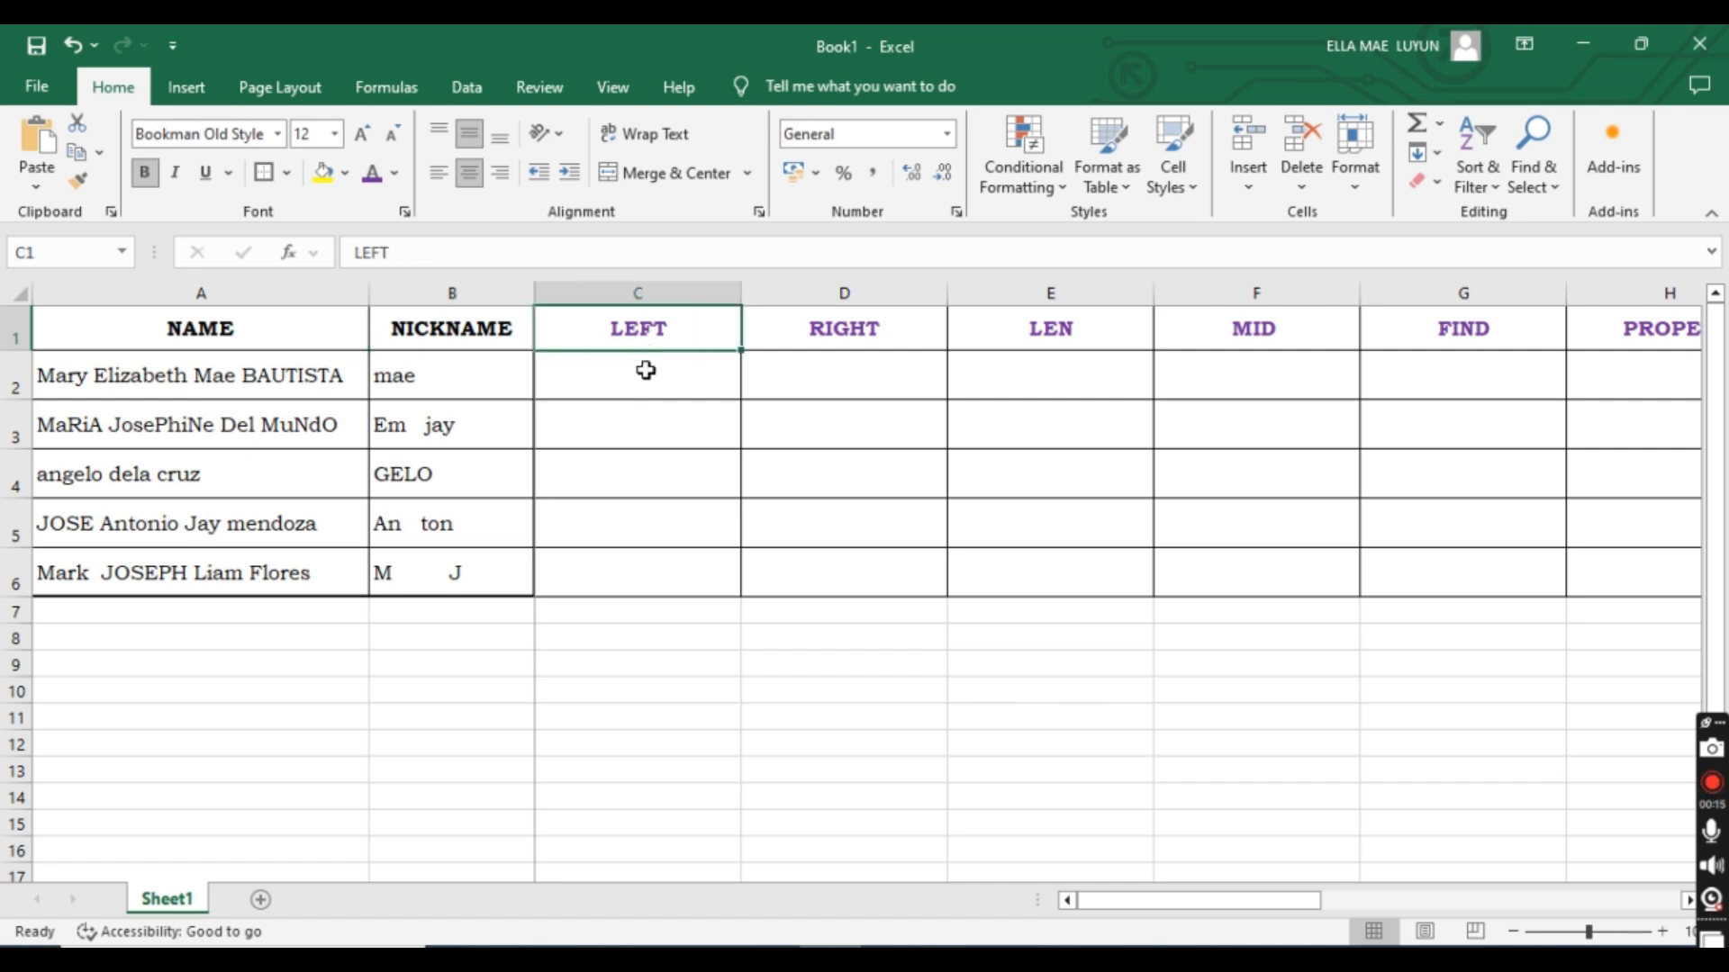
key("alt+Tab")
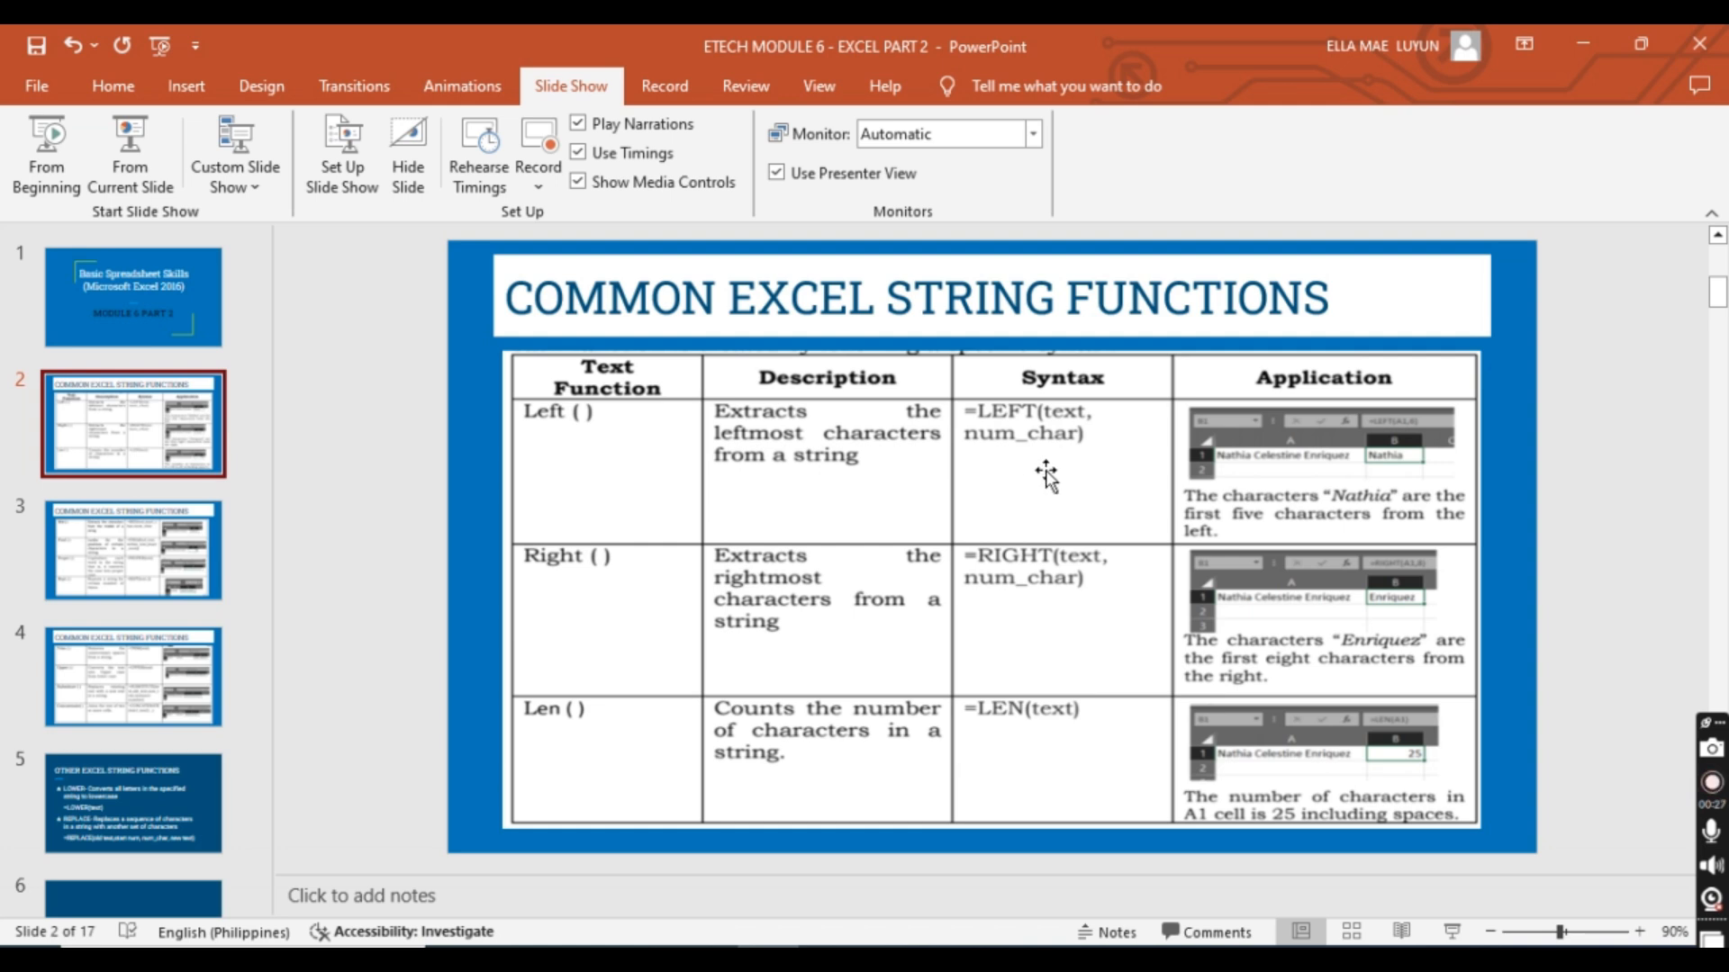
Return to the Excel workbook and select cell C2 under LEFT.
key("alt+Tab")
left_click(641, 375)
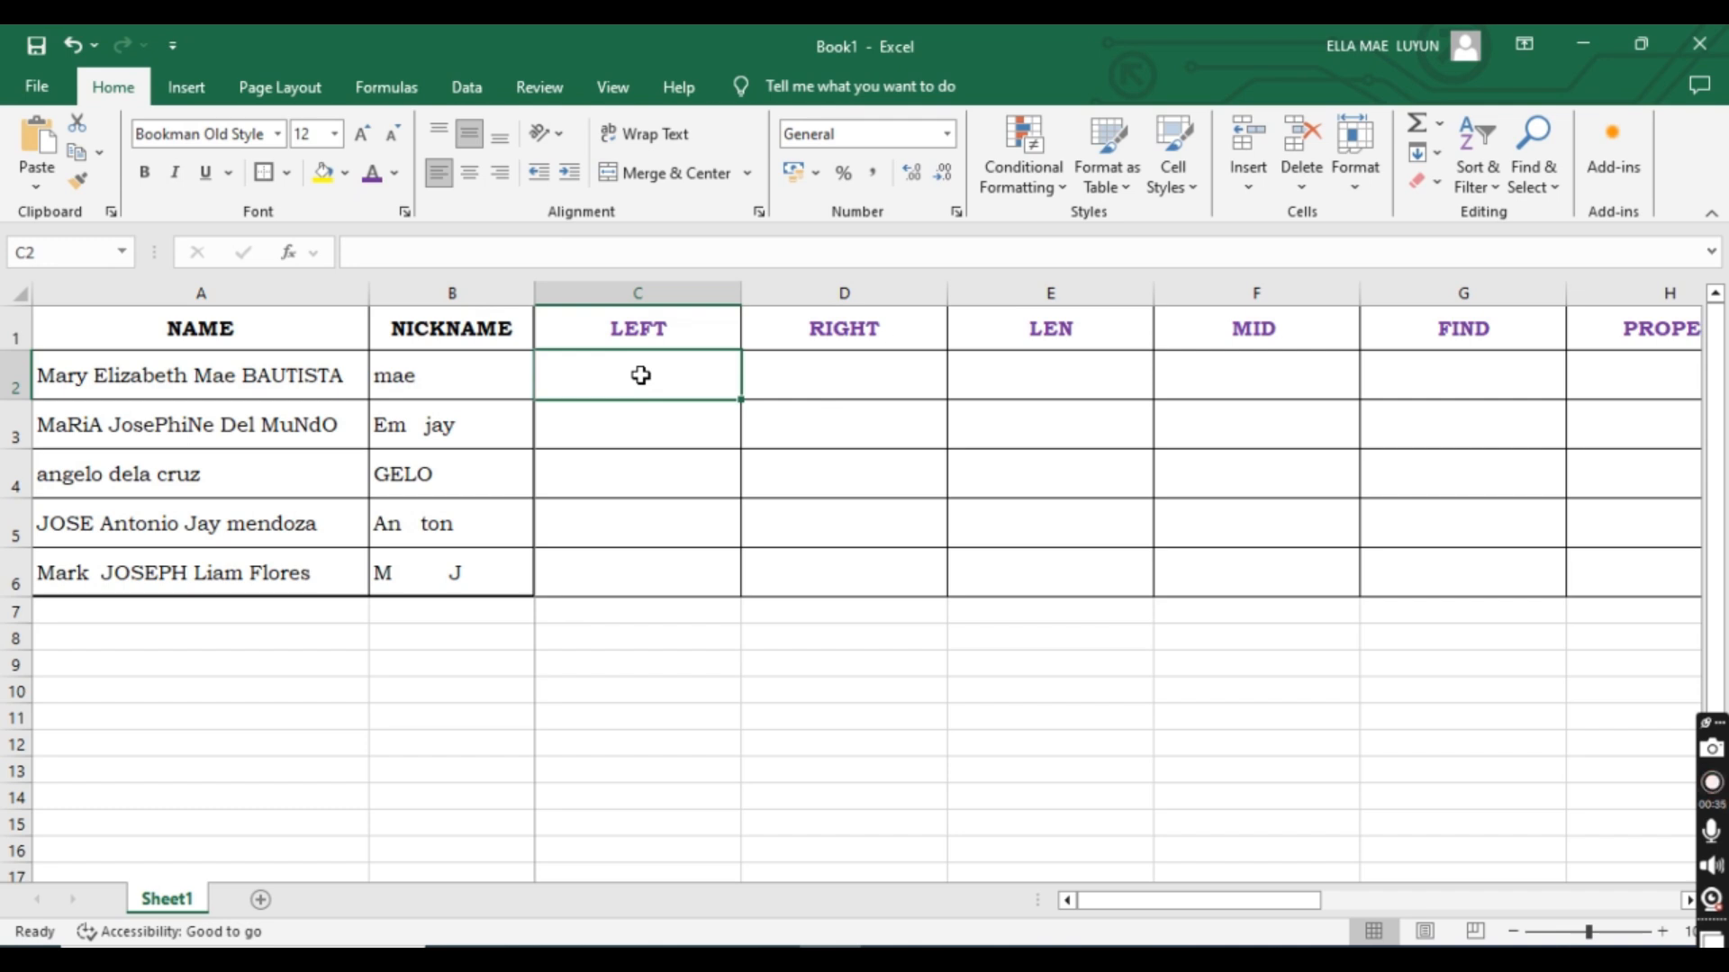
Enter =LEFT("DIYOSA",3) in C2 so it displays DIY.
type("=")
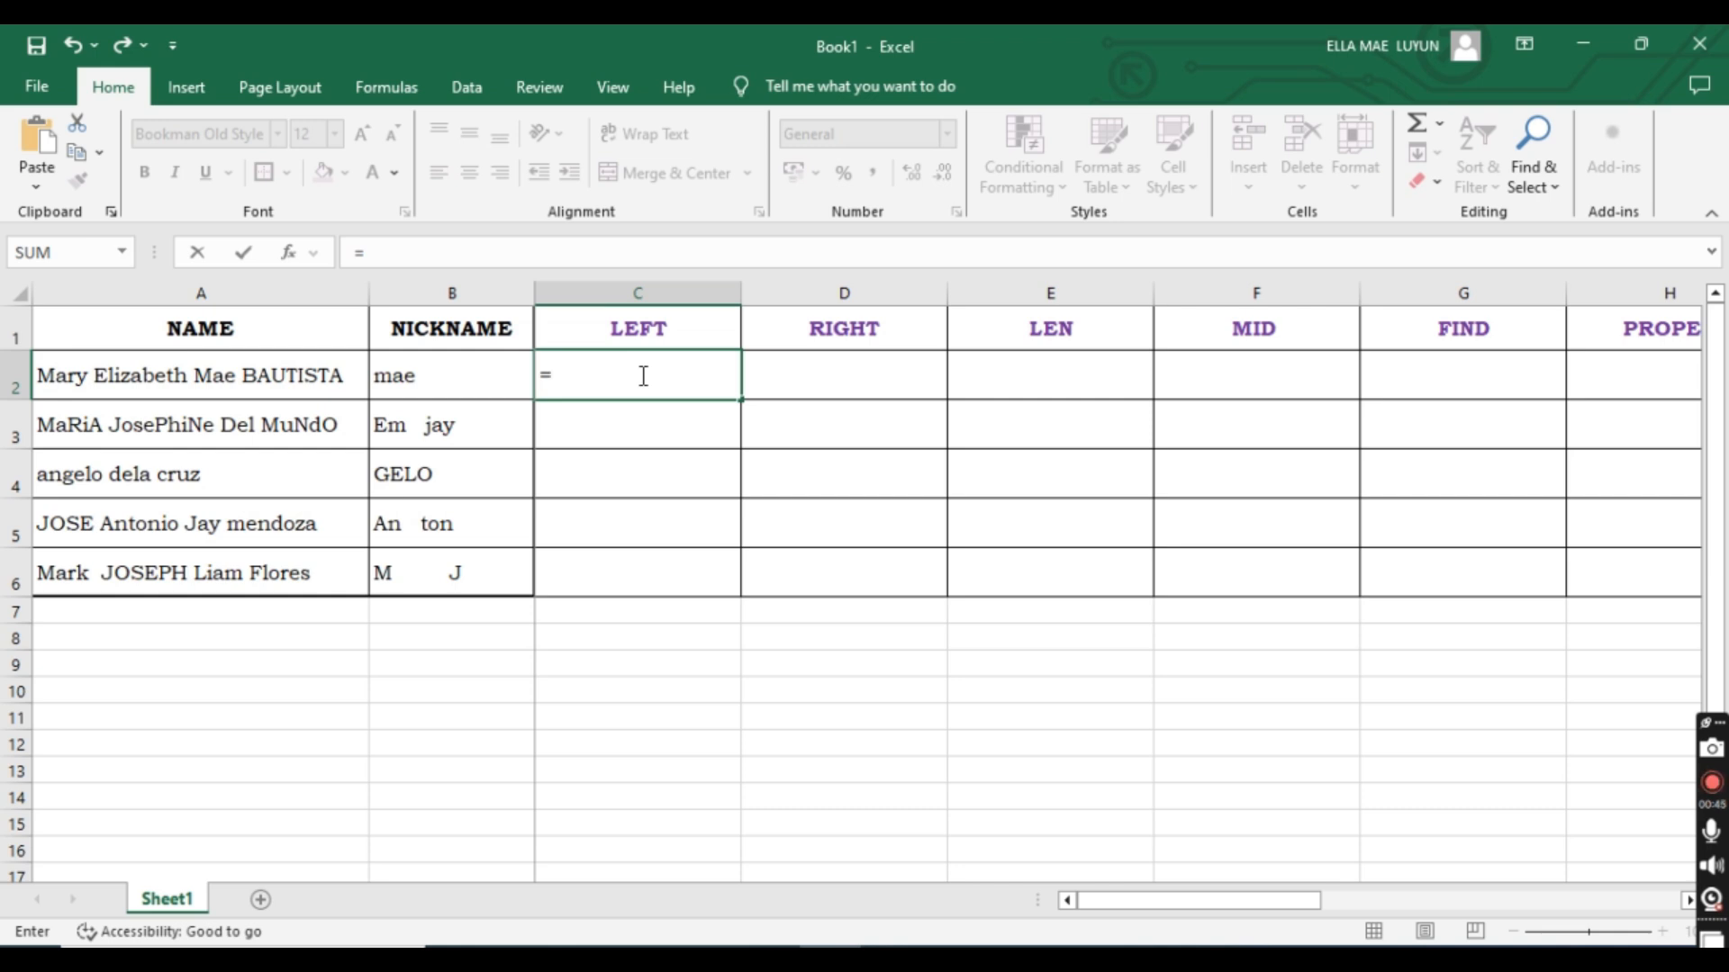
type("\"diyosa\"")
key("BackSpace")
key("BackSpace")
key("BackSpace")
key("BackSpace")
key("BackSpace")
key("BackSpace")
key("BackSpace")
key("BackSpace")
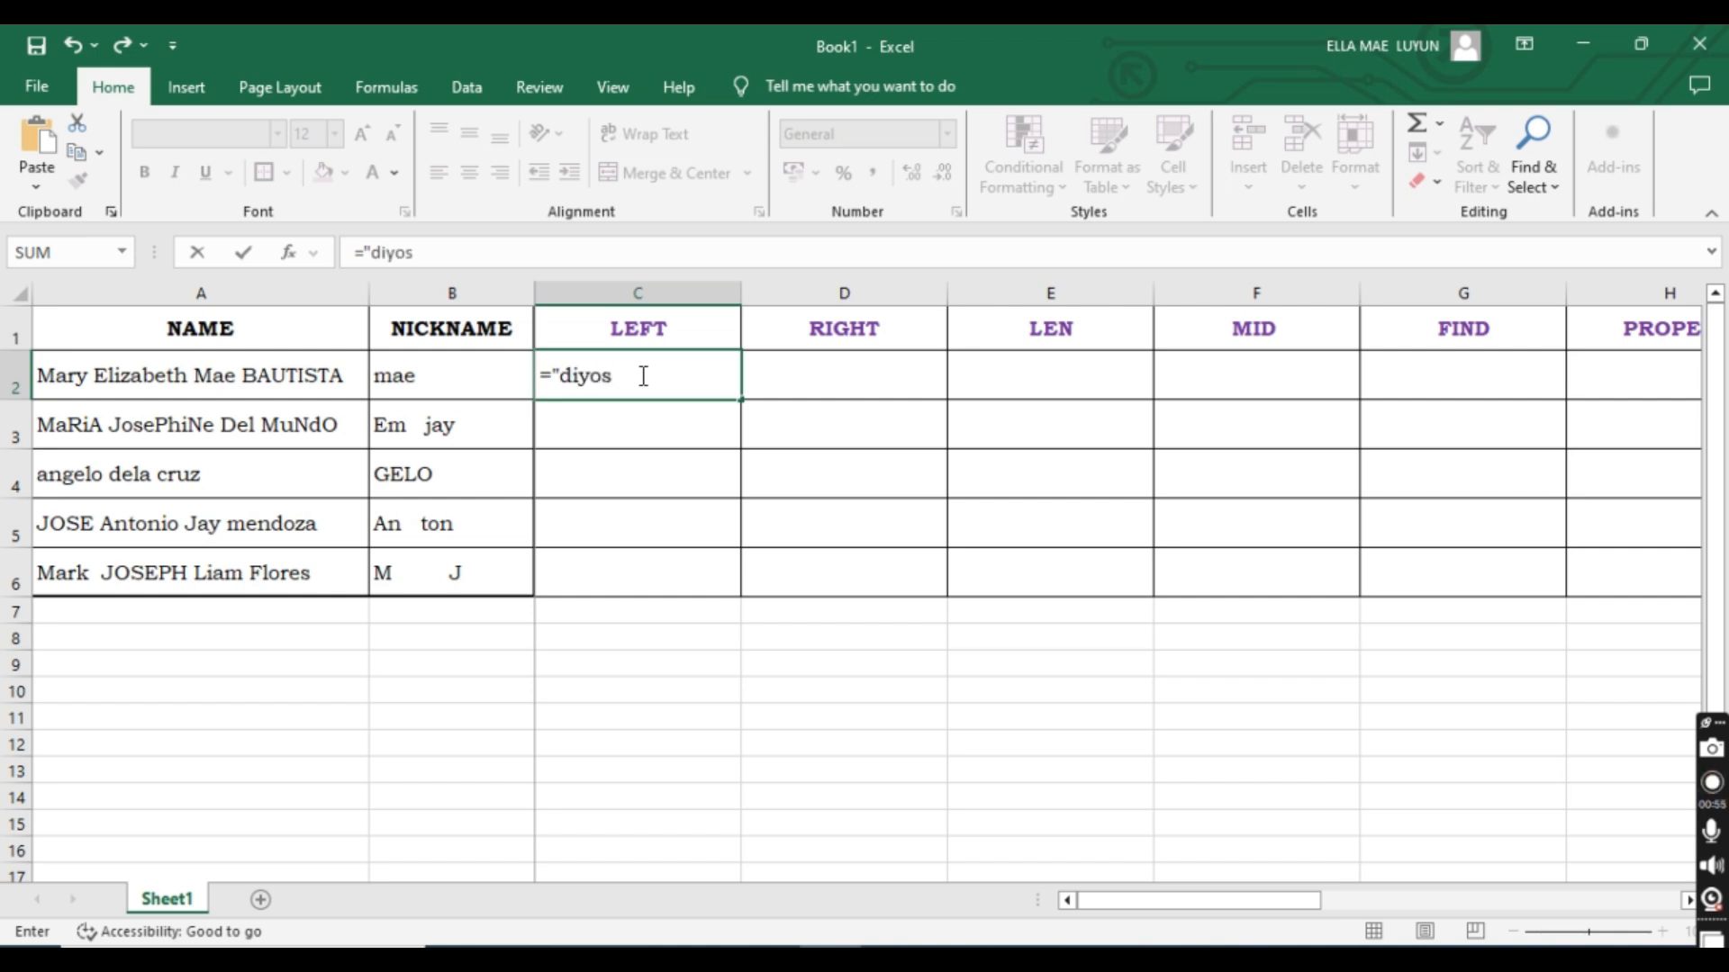
type("LE")
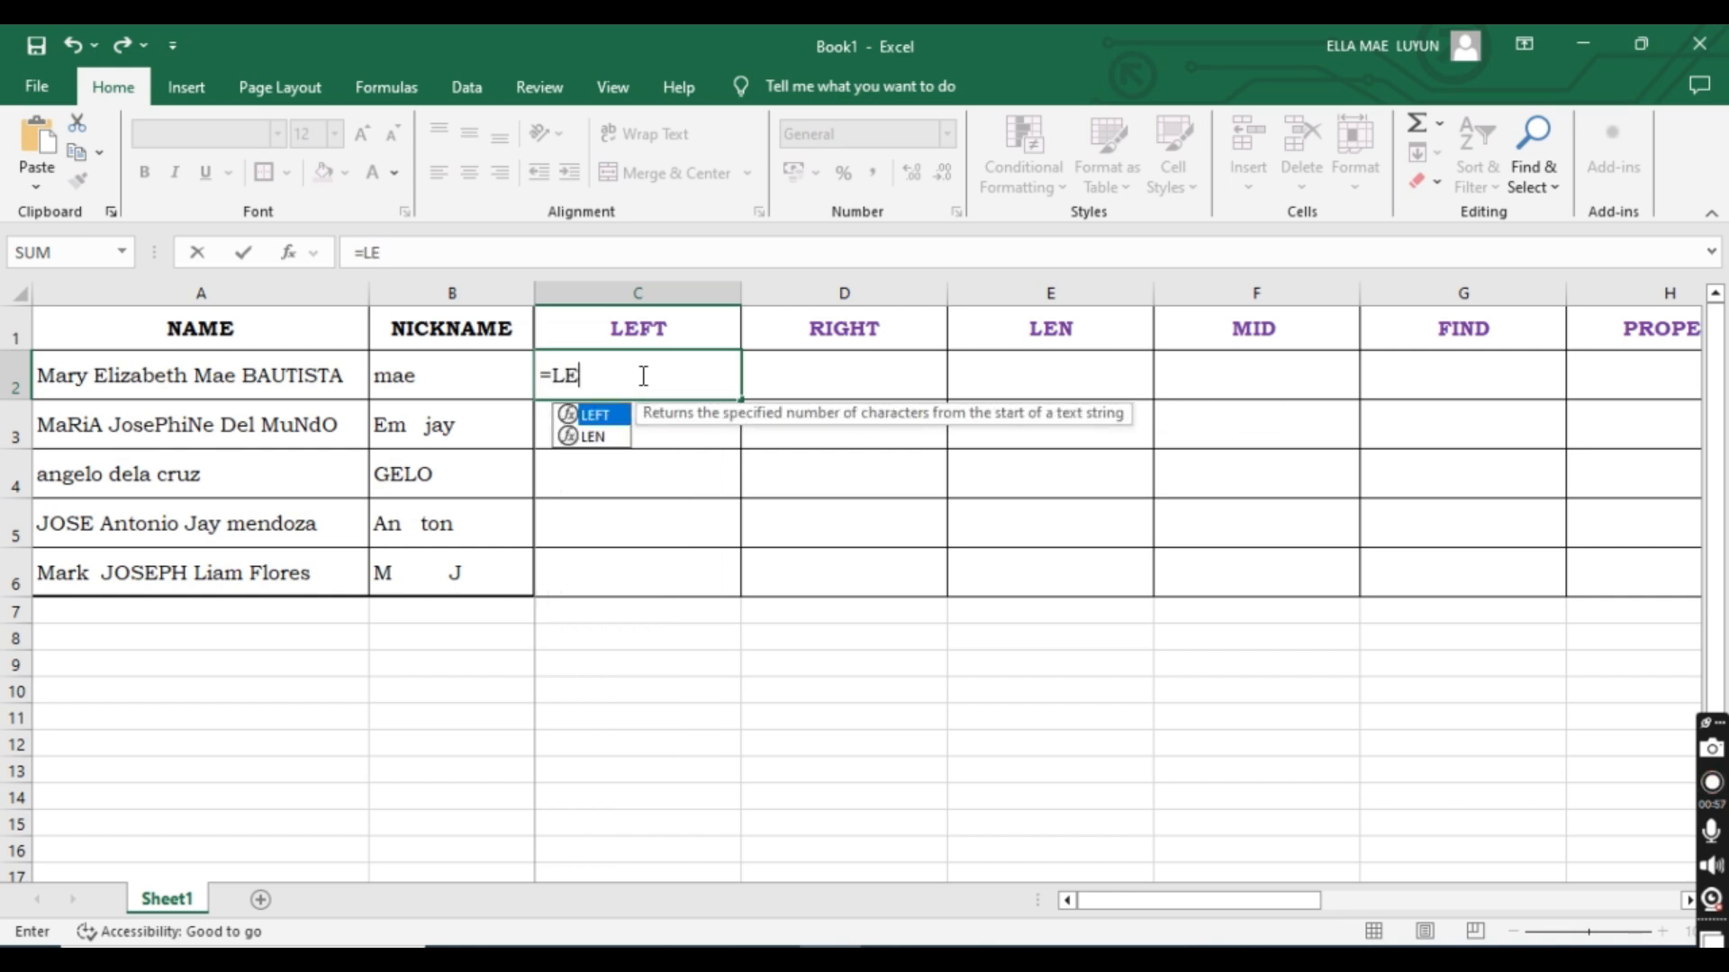
type("FT(\"DIYOSA\"")
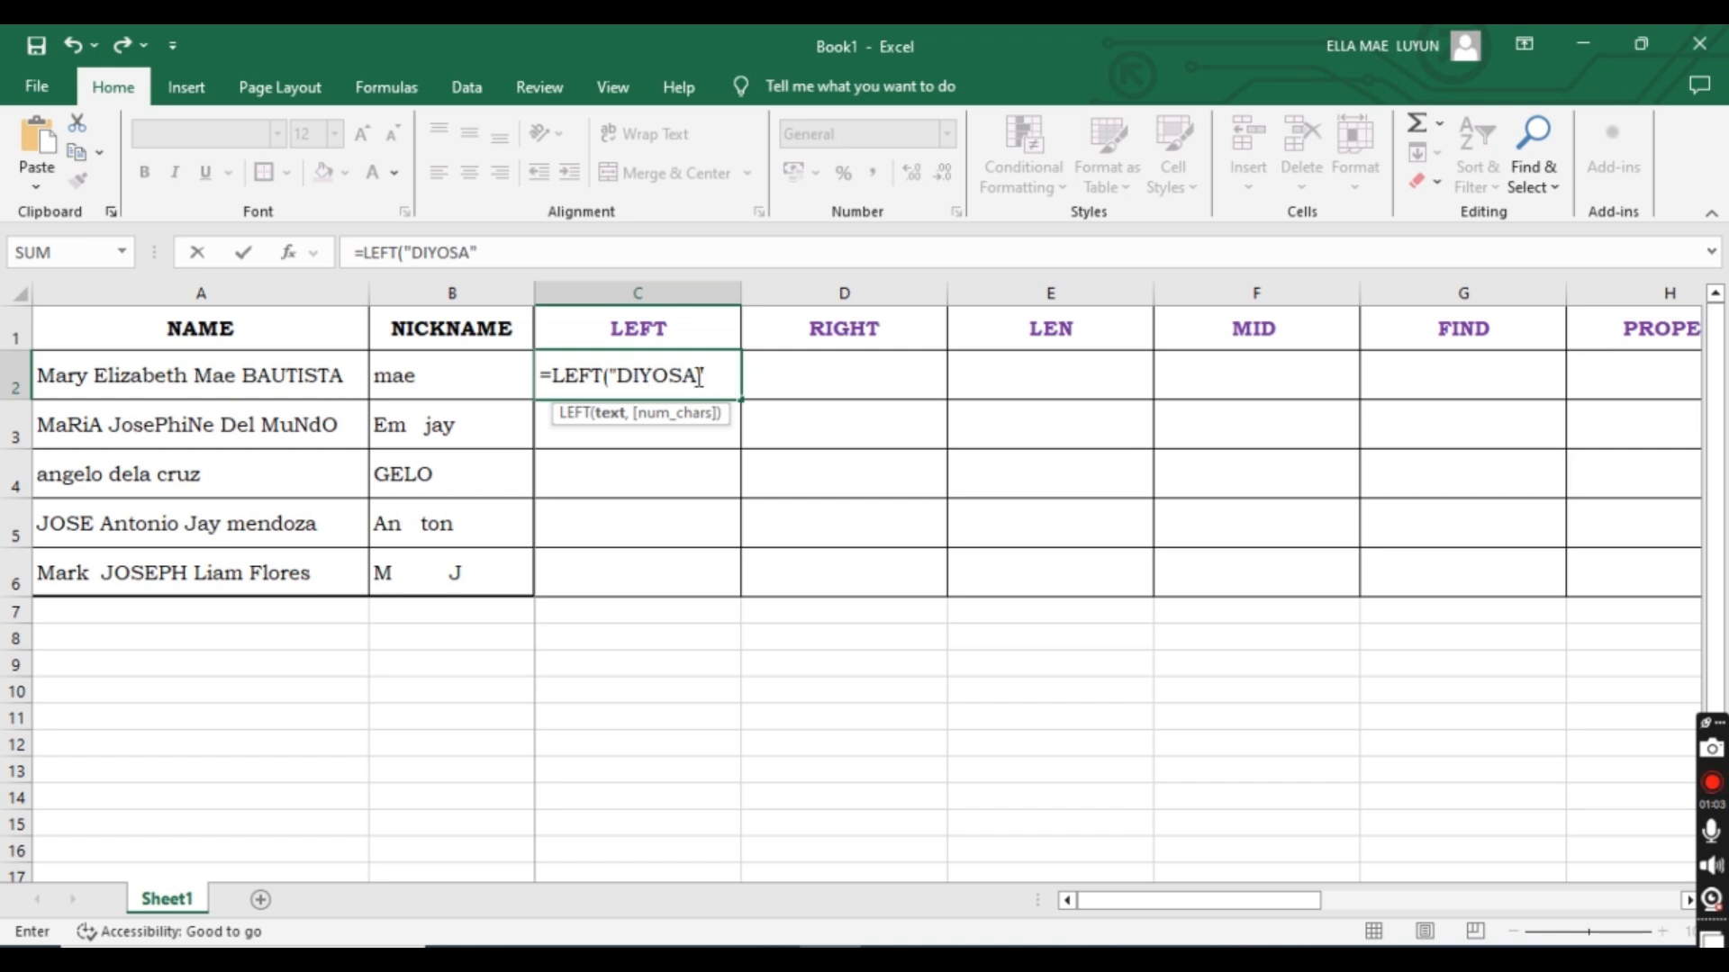
mouse_move(699, 376)
left_mouse_down()
mouse_move(610, 377)
mouse_move(697, 378)
left_mouse_up()
left_click(710, 379)
type(",")
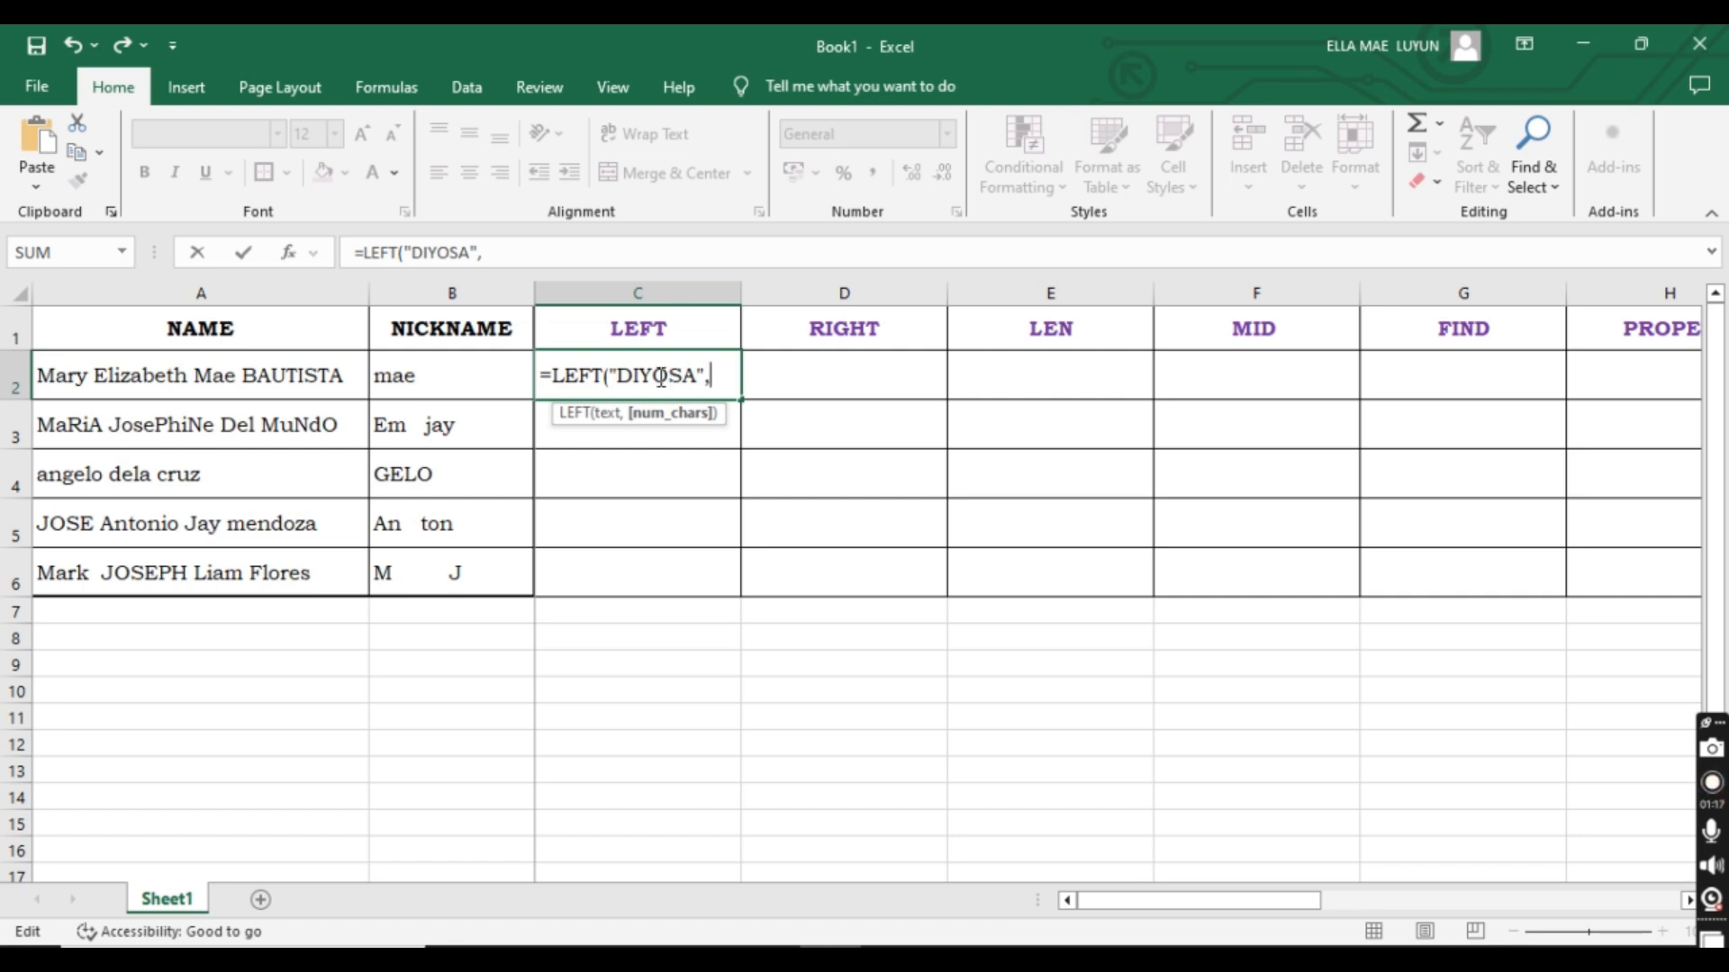
left_click_drag(618, 375, 652, 376)
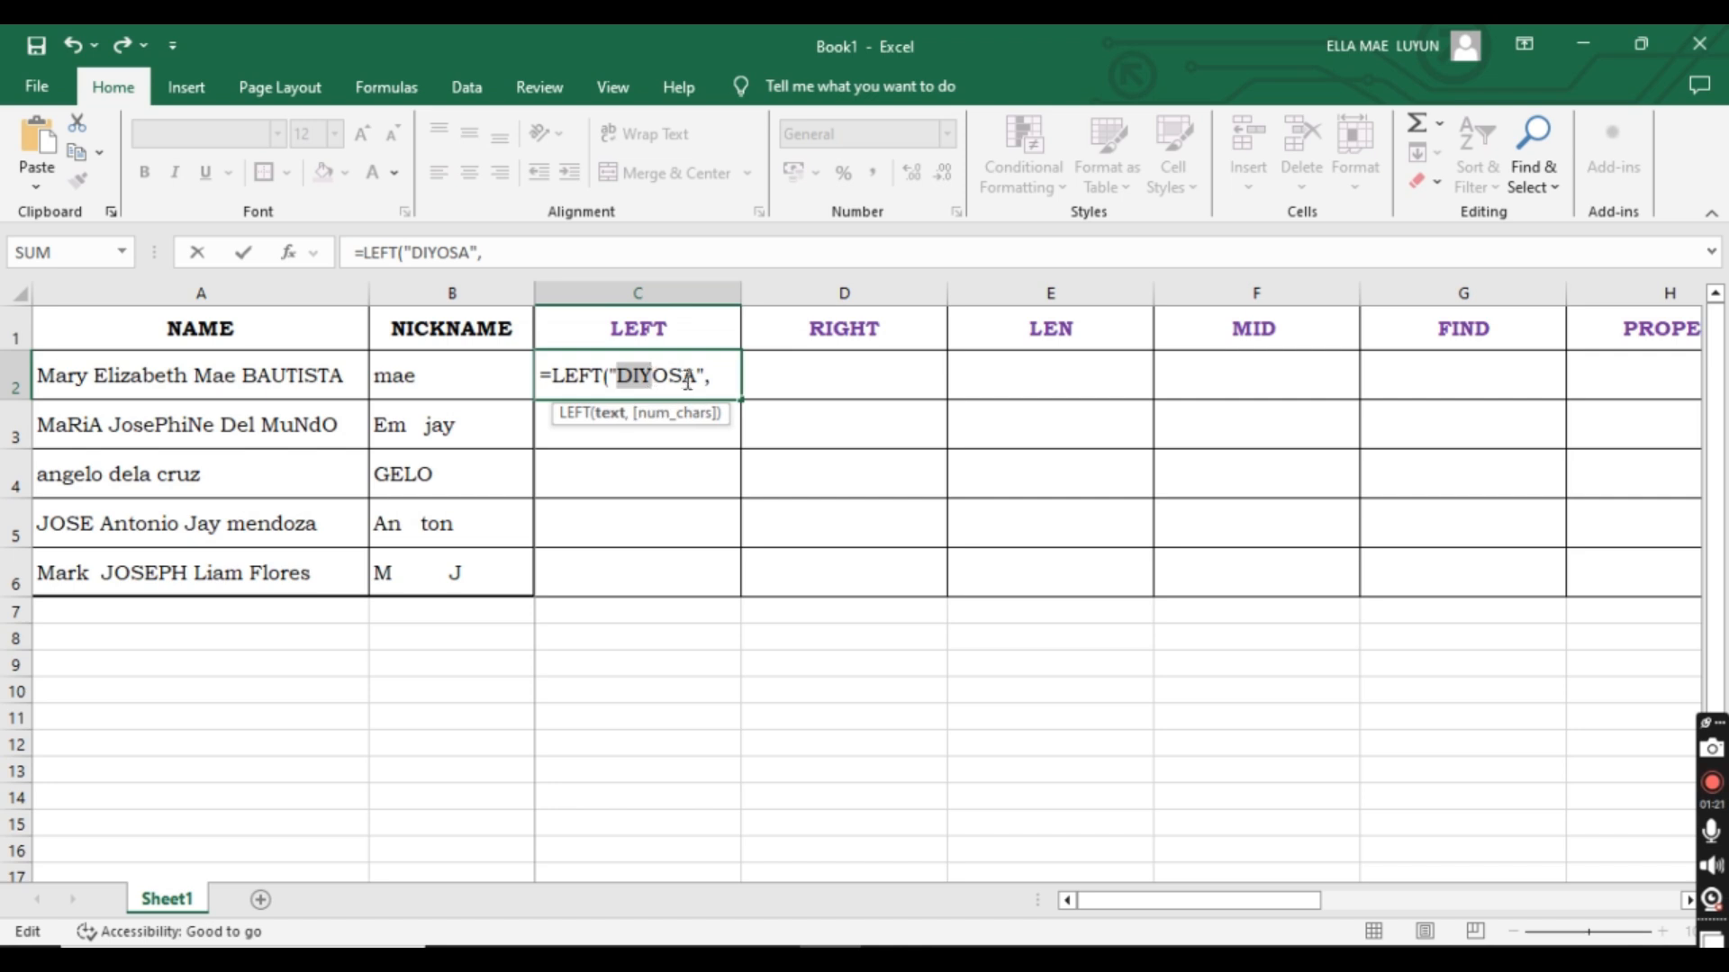
left_click(716, 376)
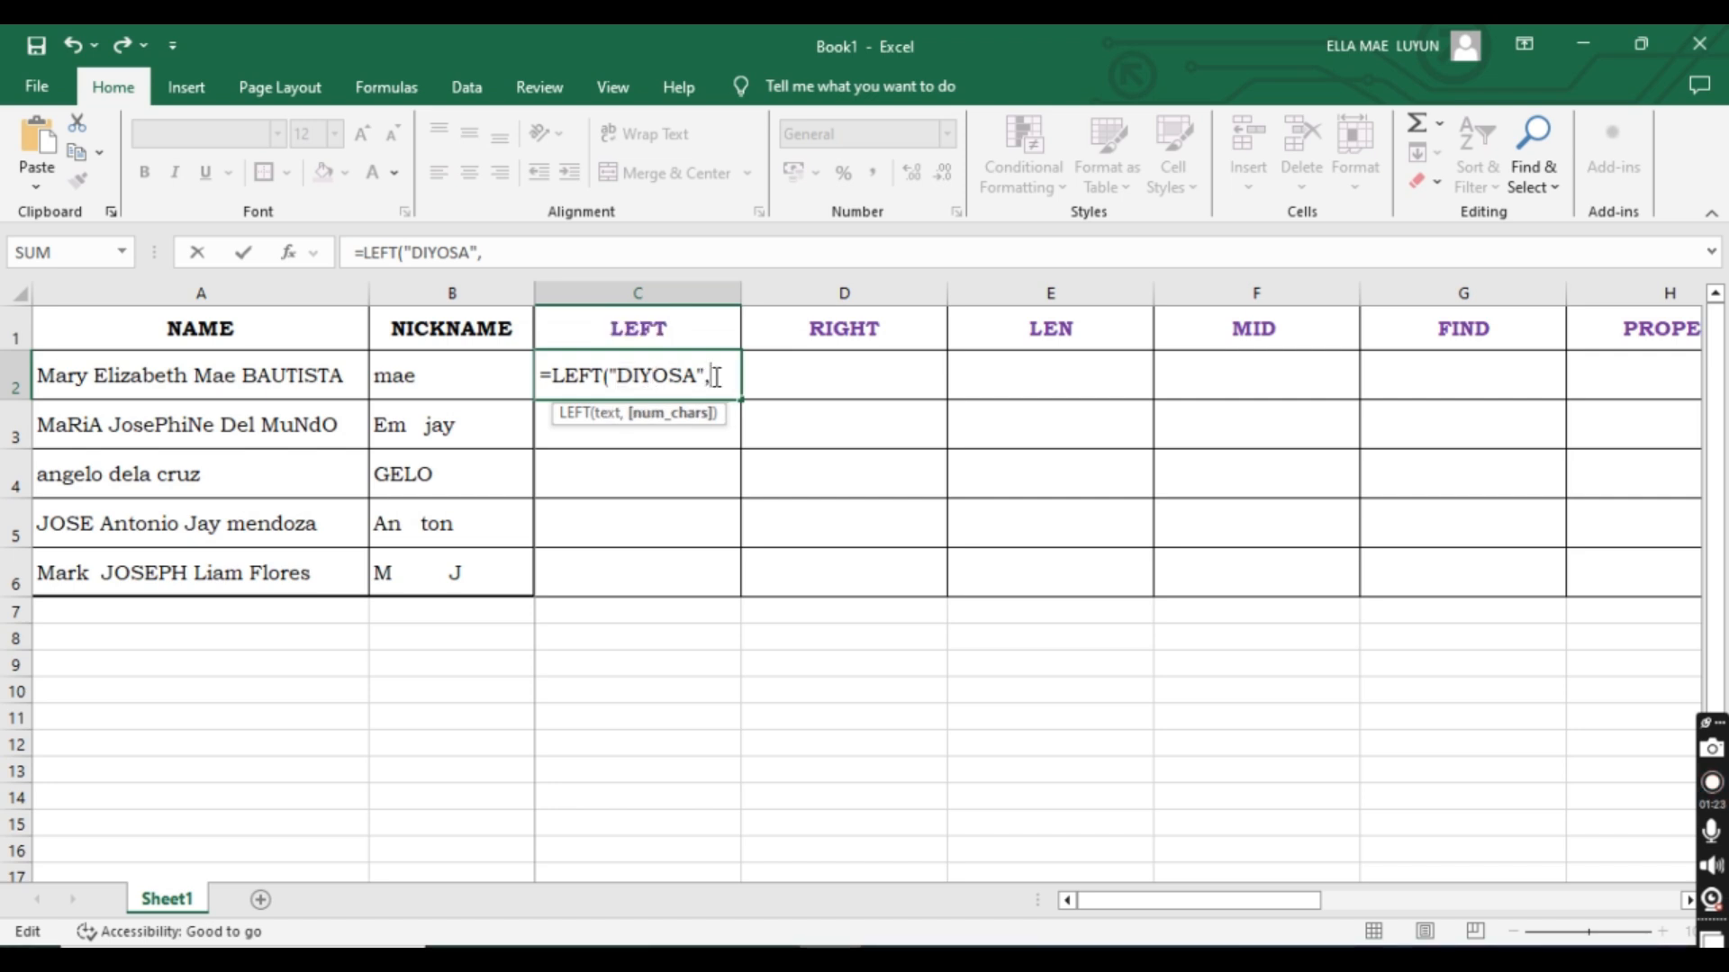
type("3)")
key("Return")
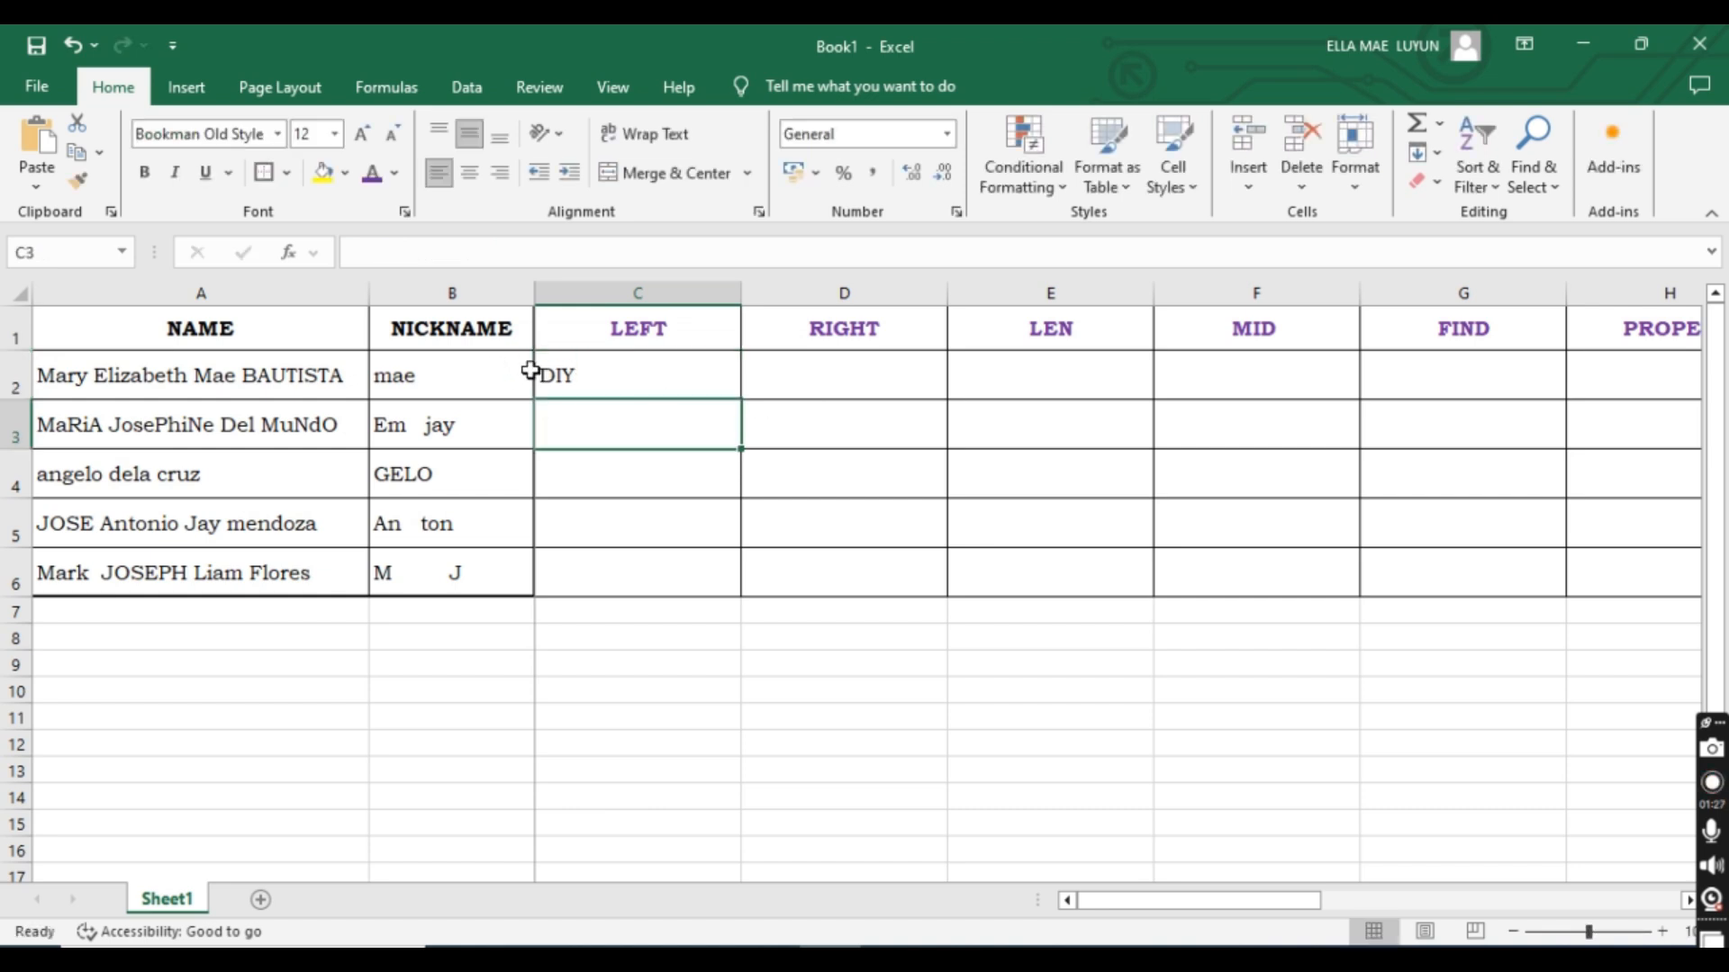
left_click(559, 376)
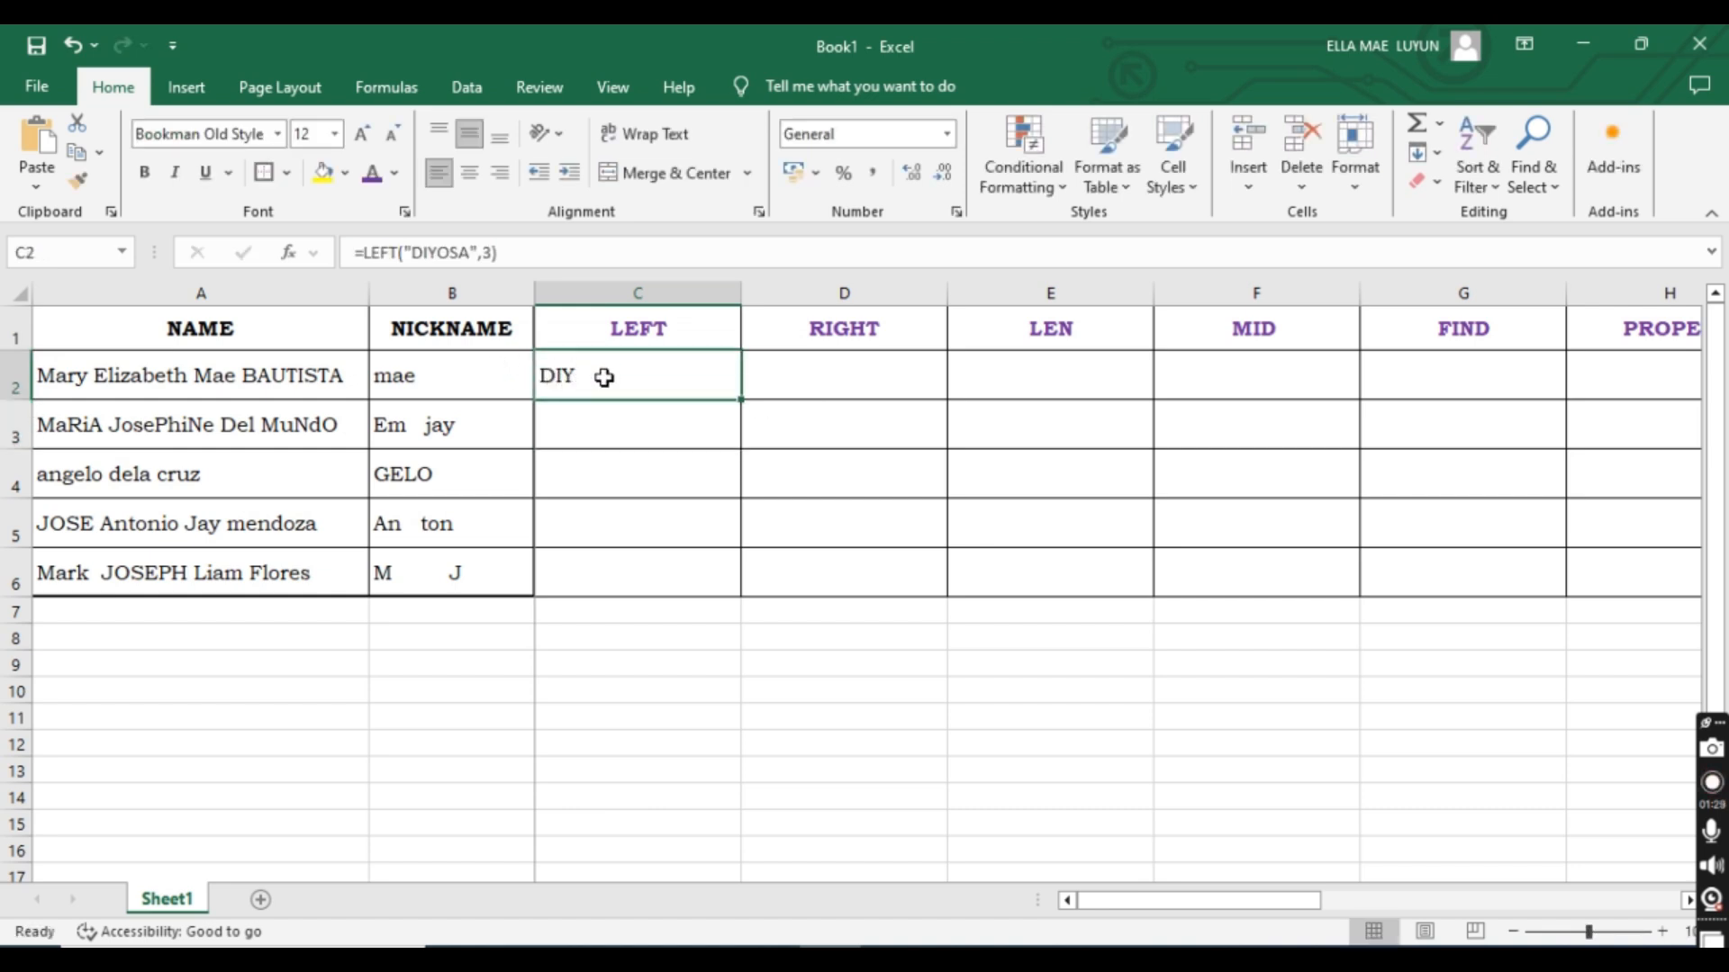
double_click(602, 374)
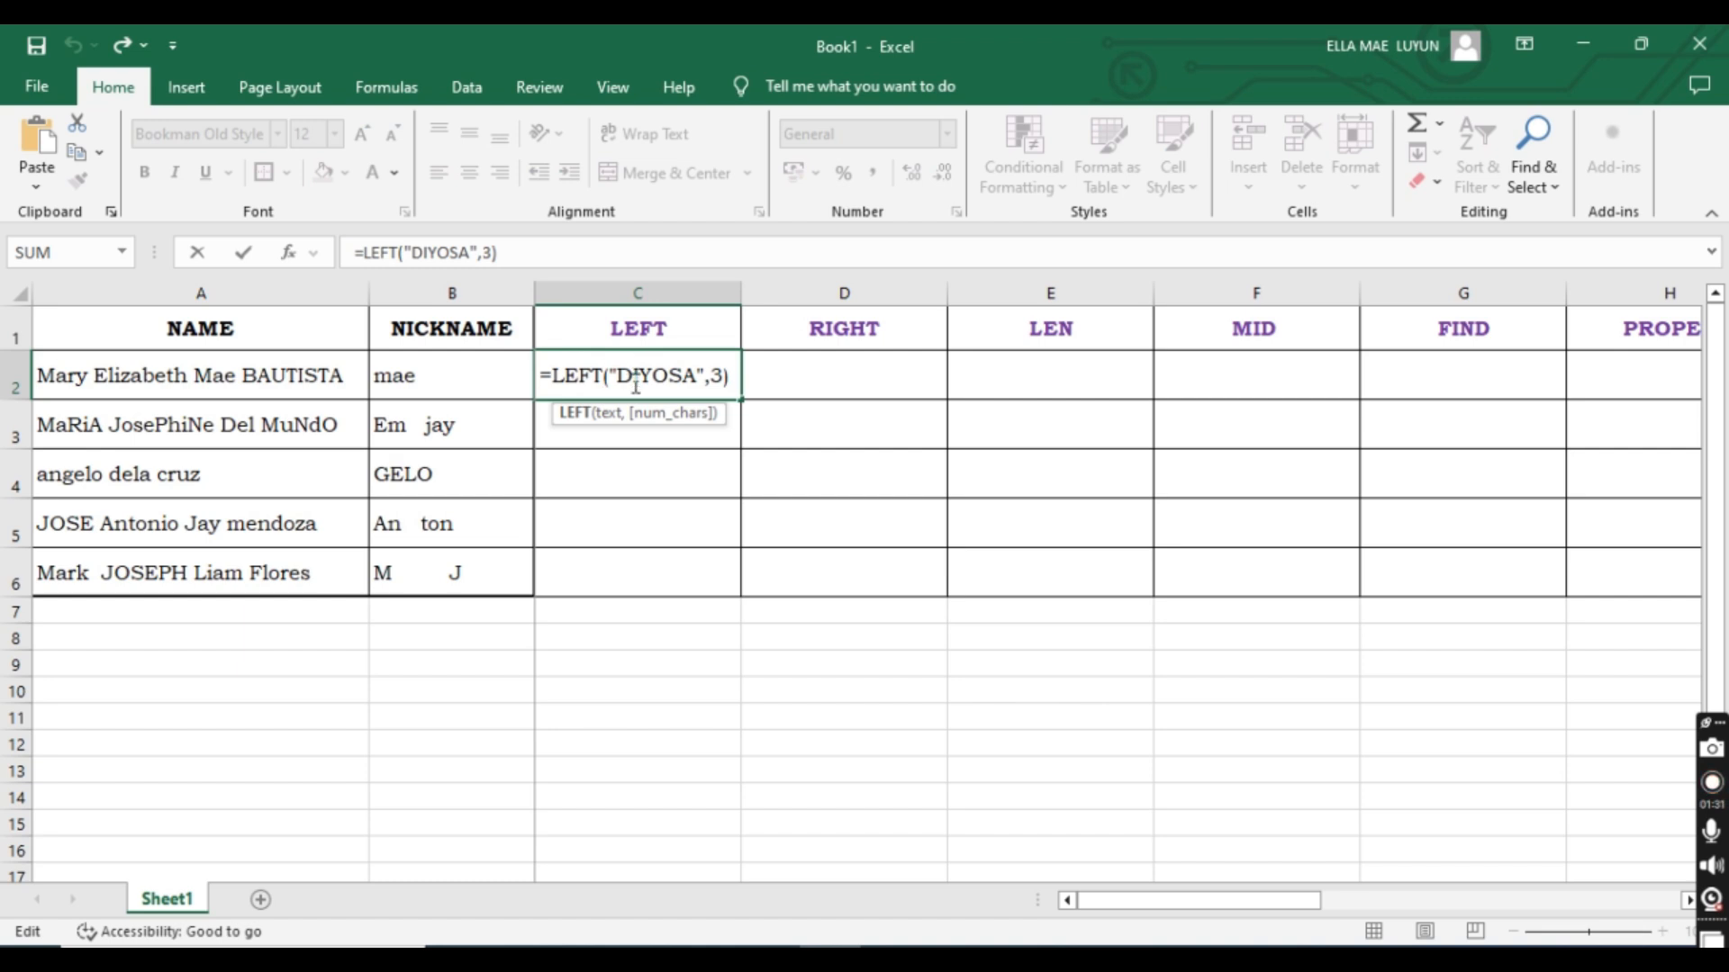
double_click(558, 376)
left_click(619, 375)
left_click_drag(619, 376, 695, 376)
double_click(715, 376)
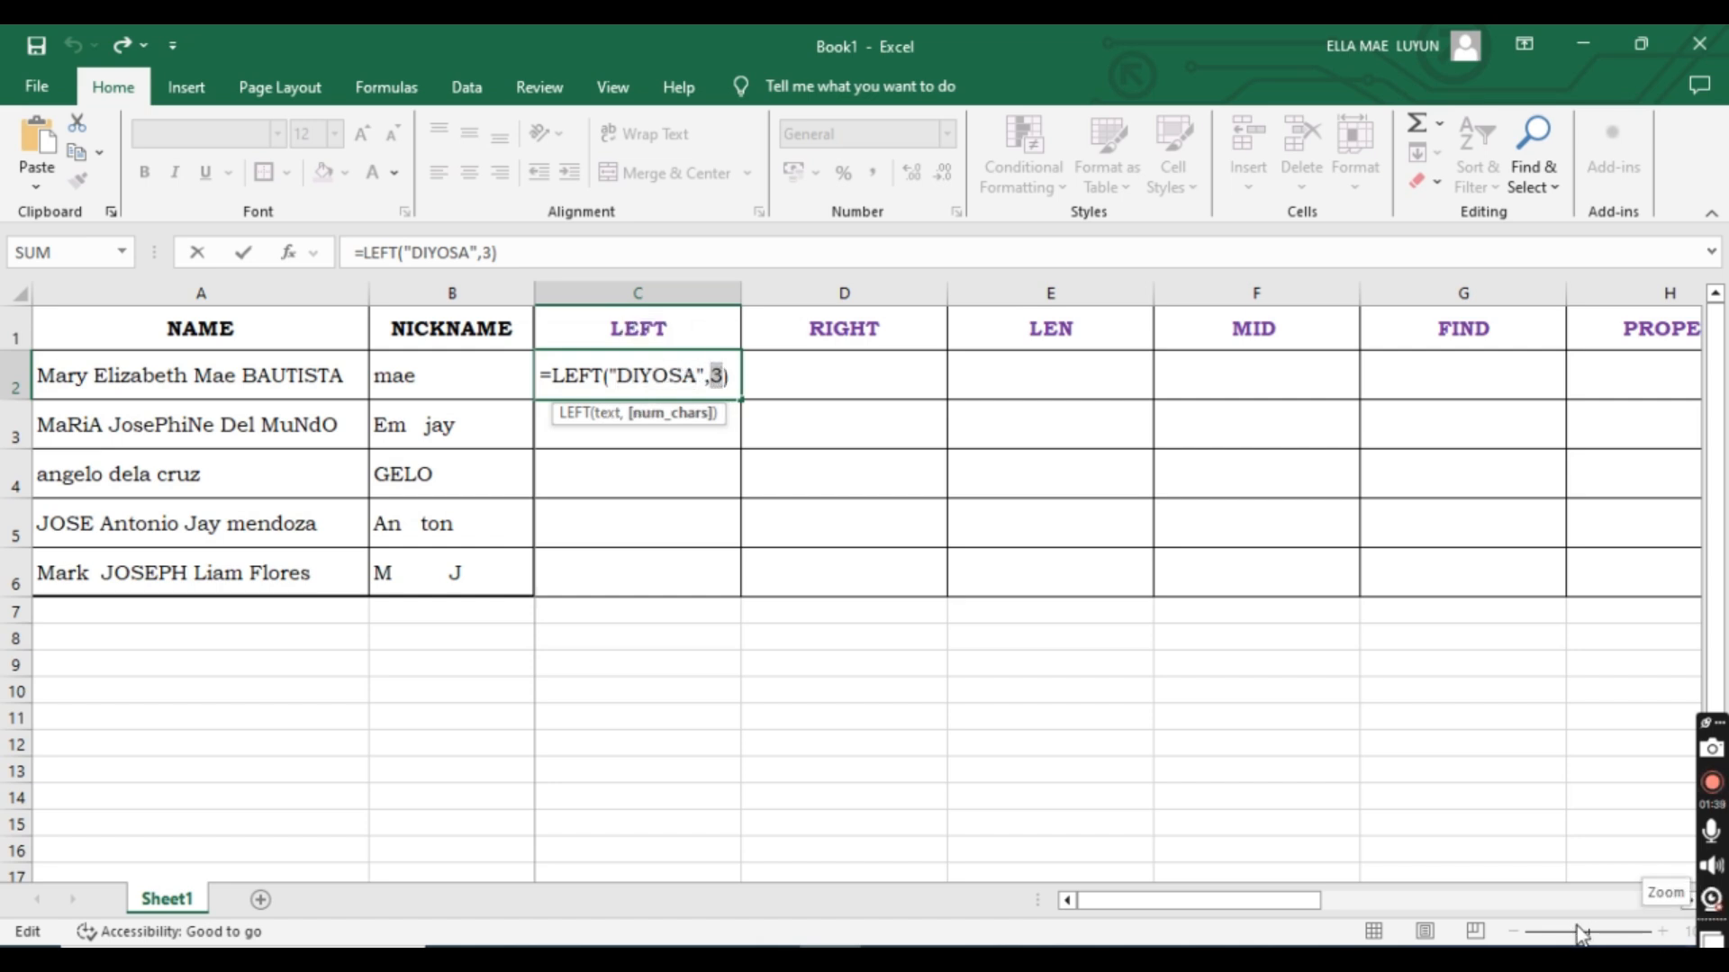
left_click(1503, 797)
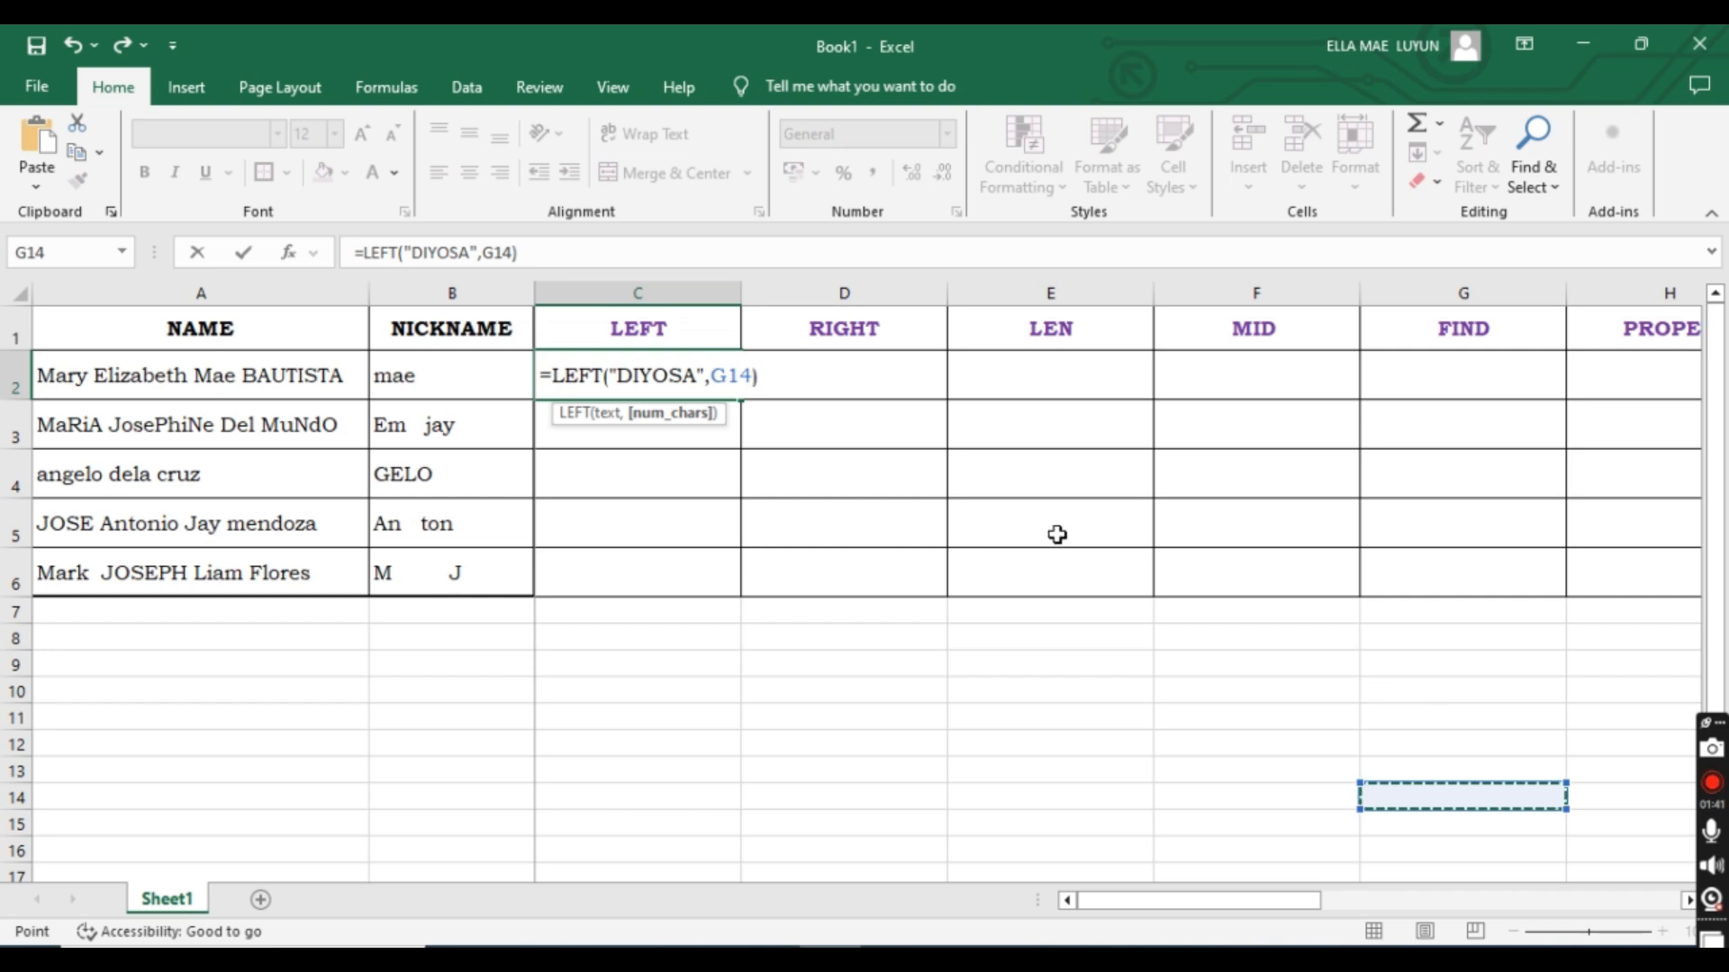
key("BackSpace")
key("BackSpace")
key("BackSpace")
type("3")
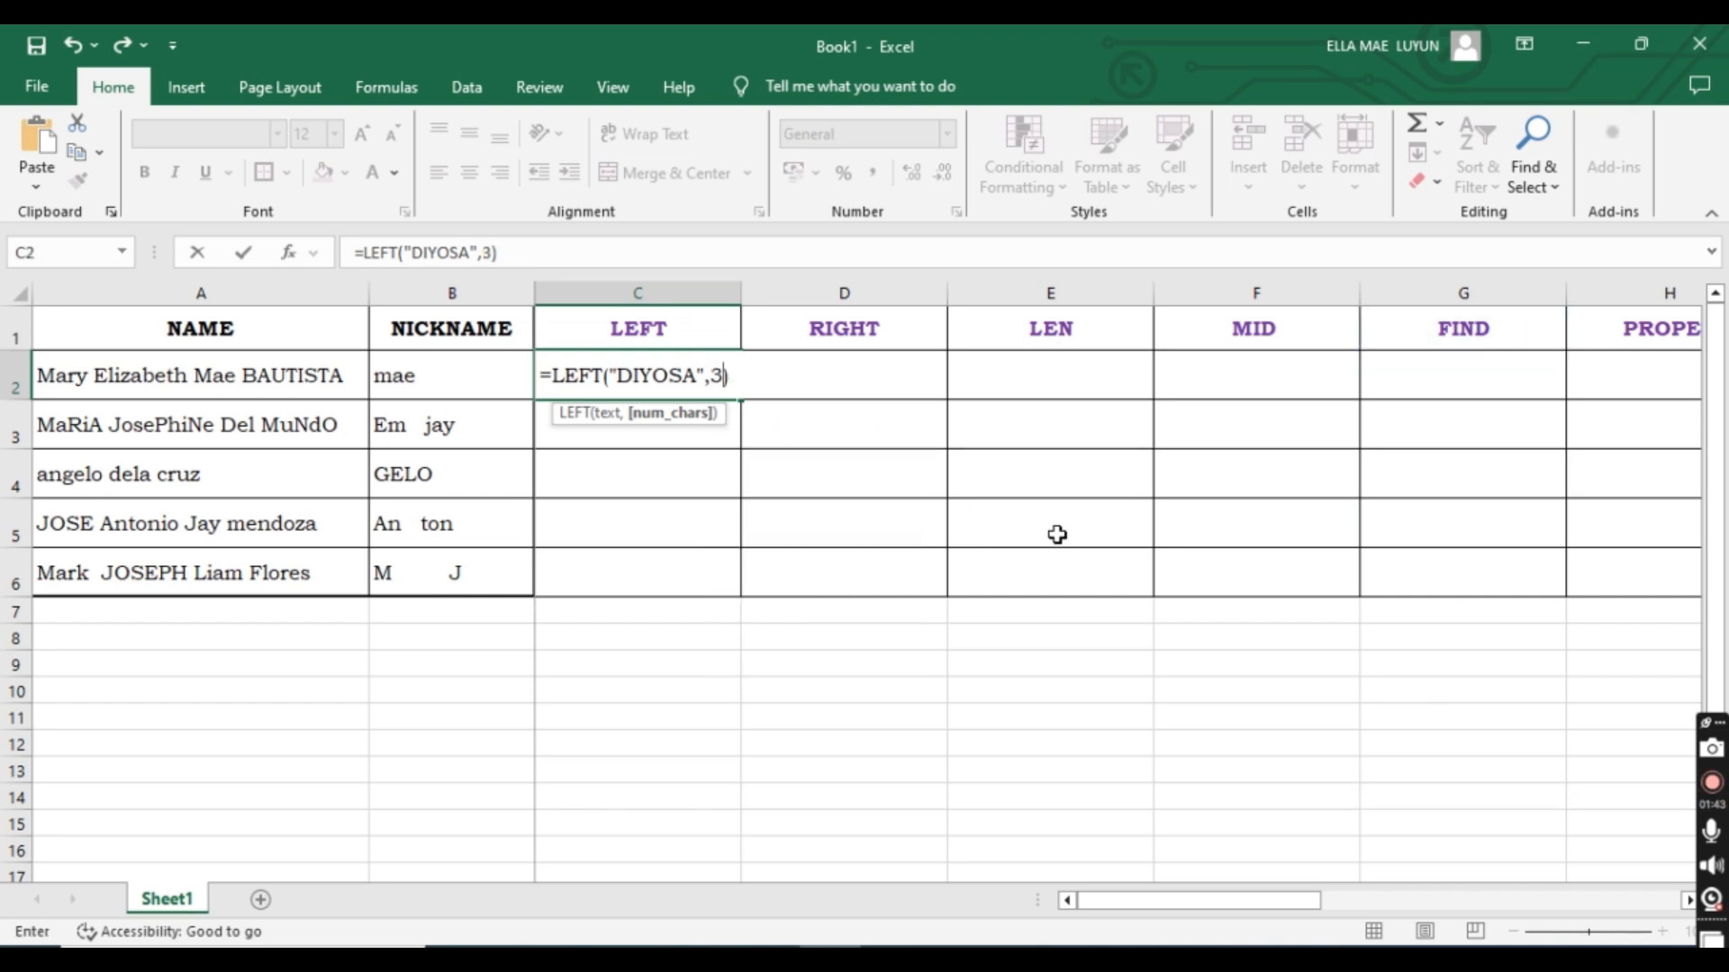
key("Return")
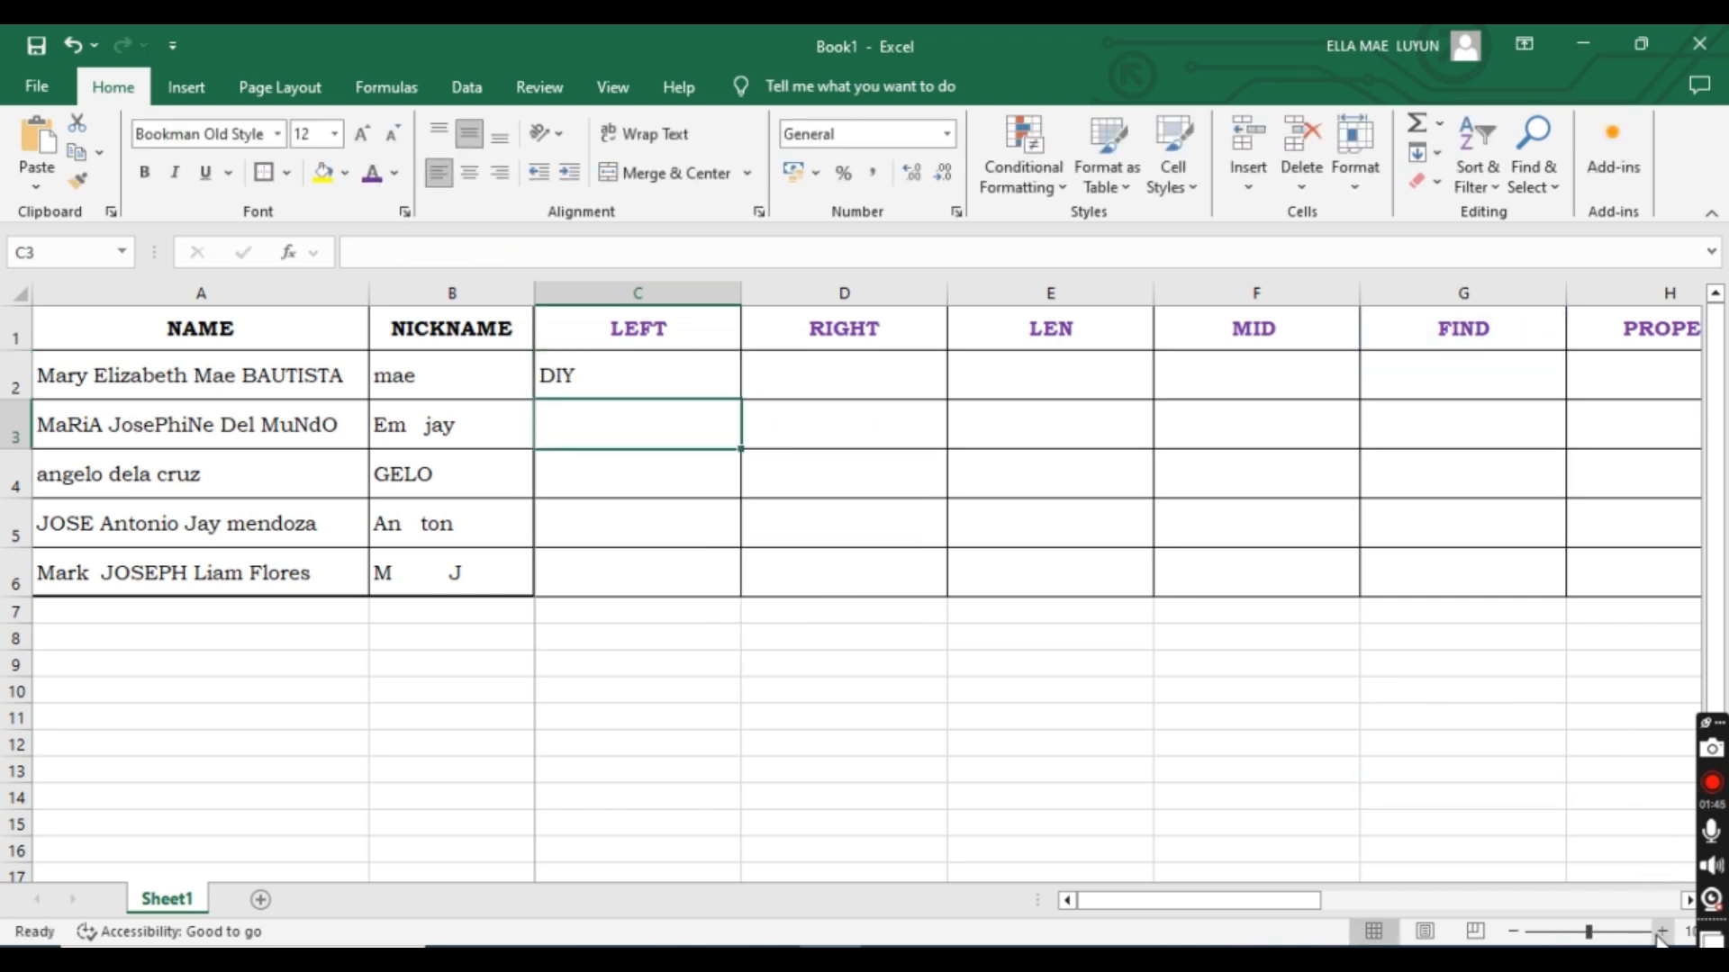
left_click(1661, 931)
left_click(1662, 931)
left_click(1662, 931)
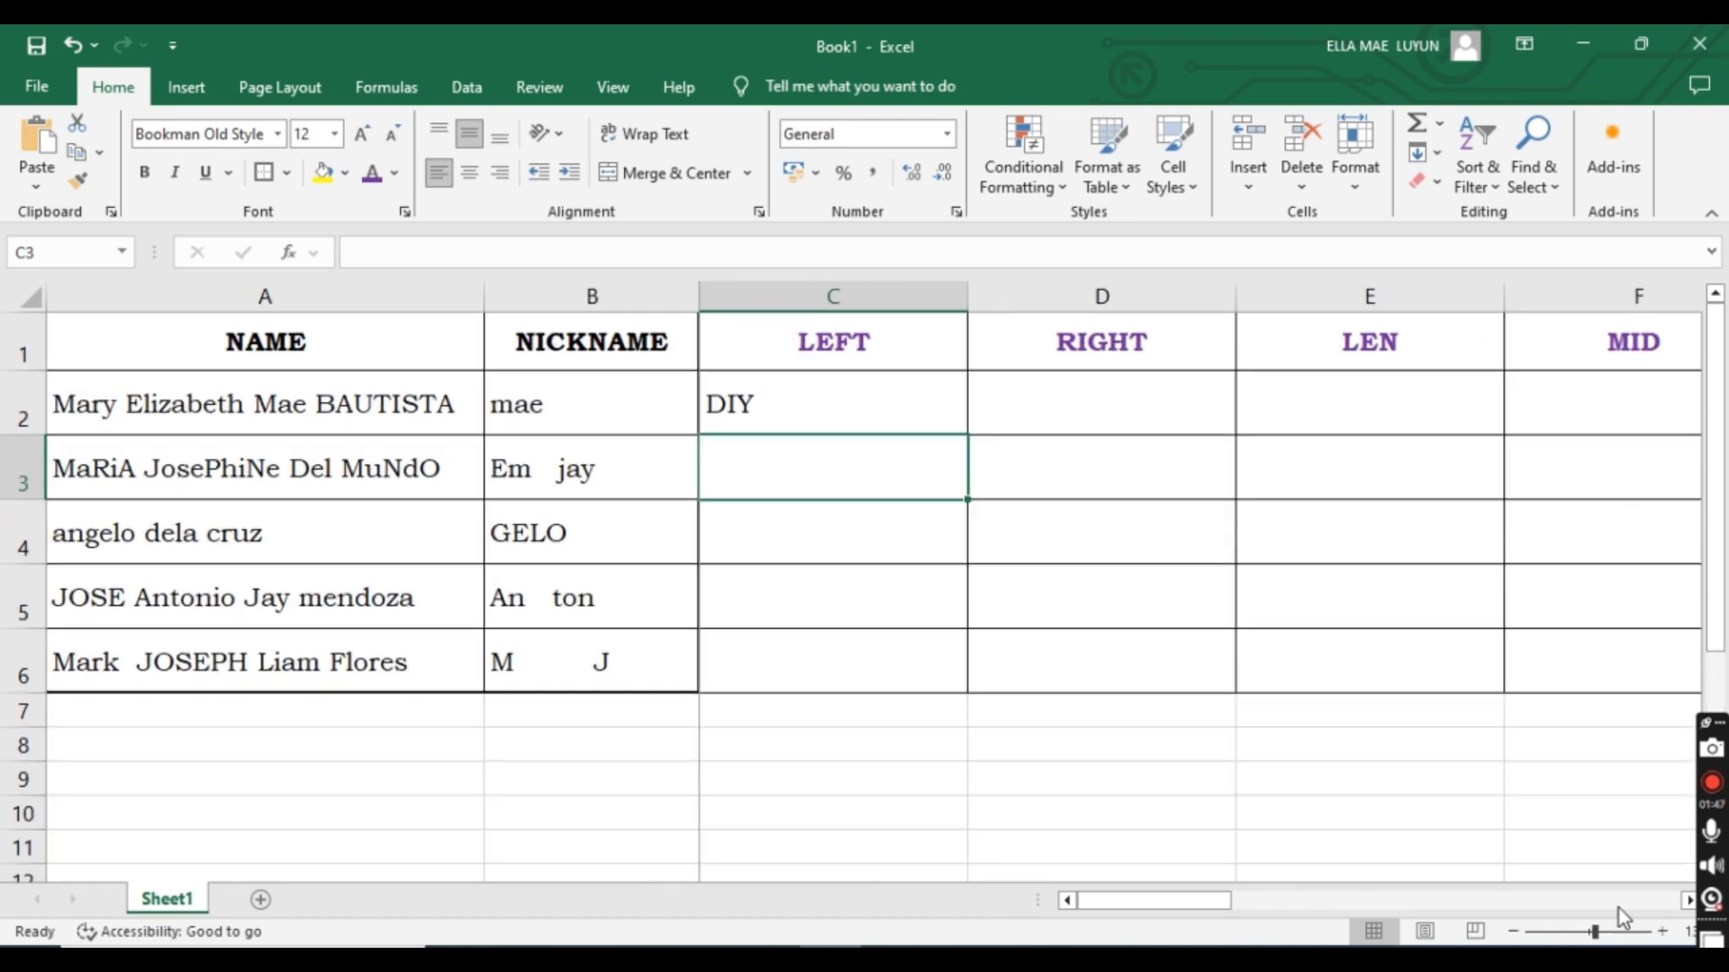
left_click(793, 403)
double_click(795, 405)
left_click(889, 410)
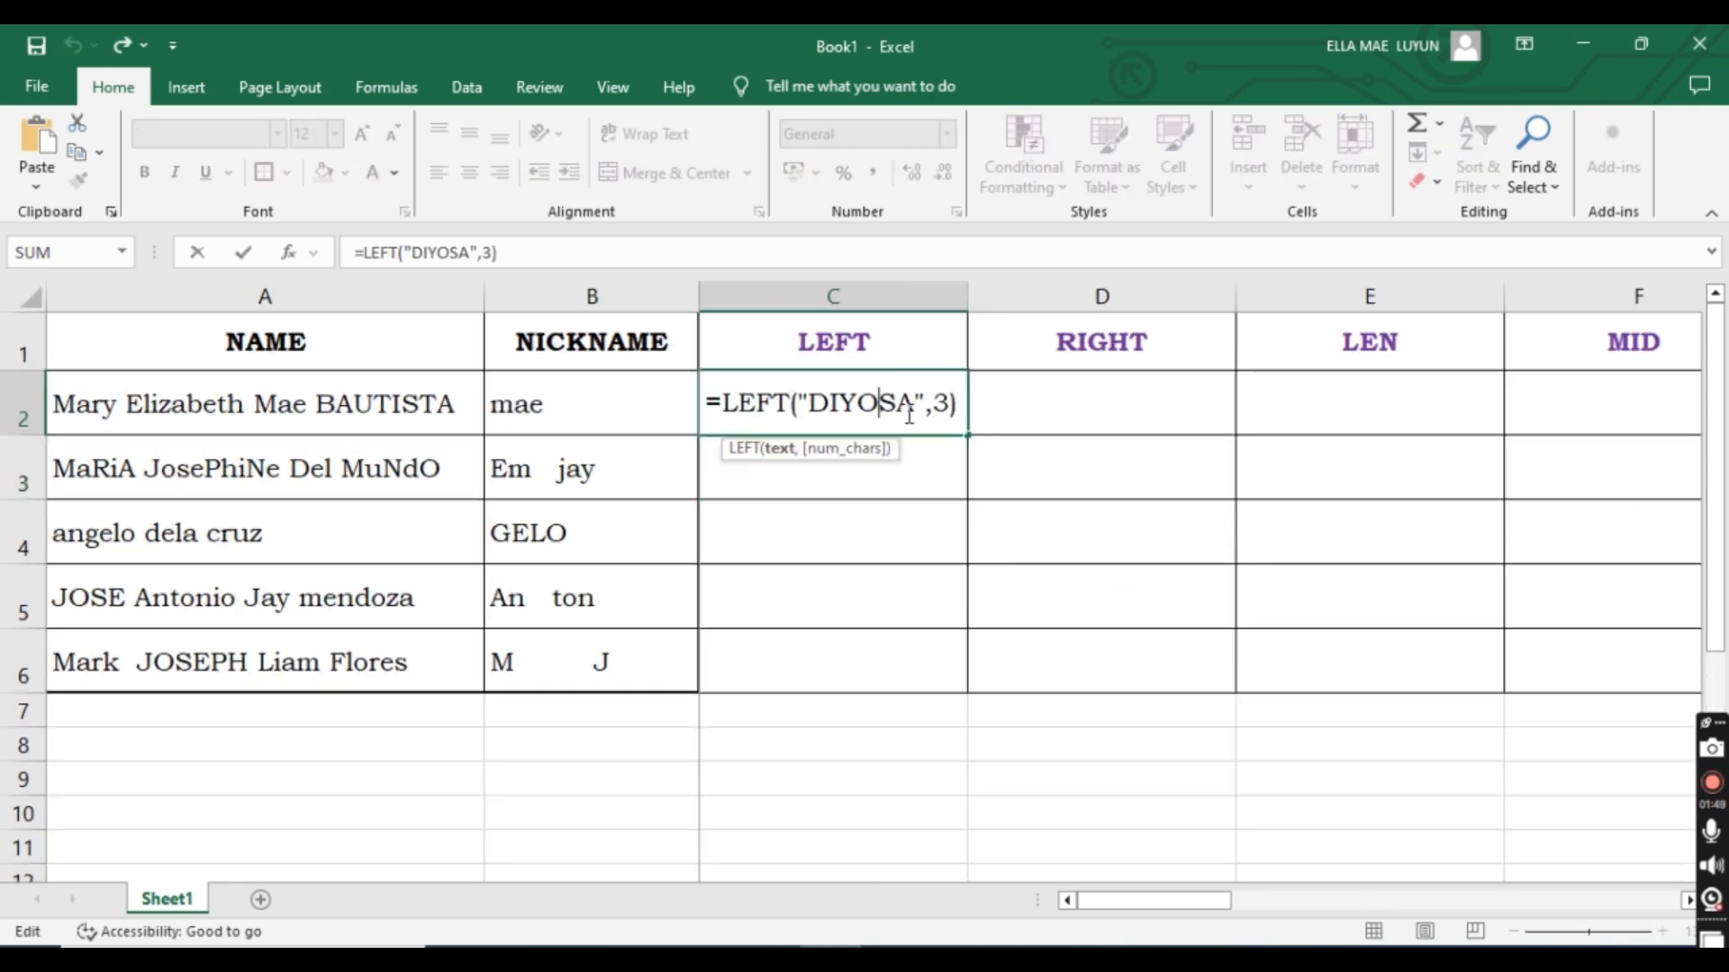
left_click(942, 402)
left_click_drag(807, 403, 857, 403)
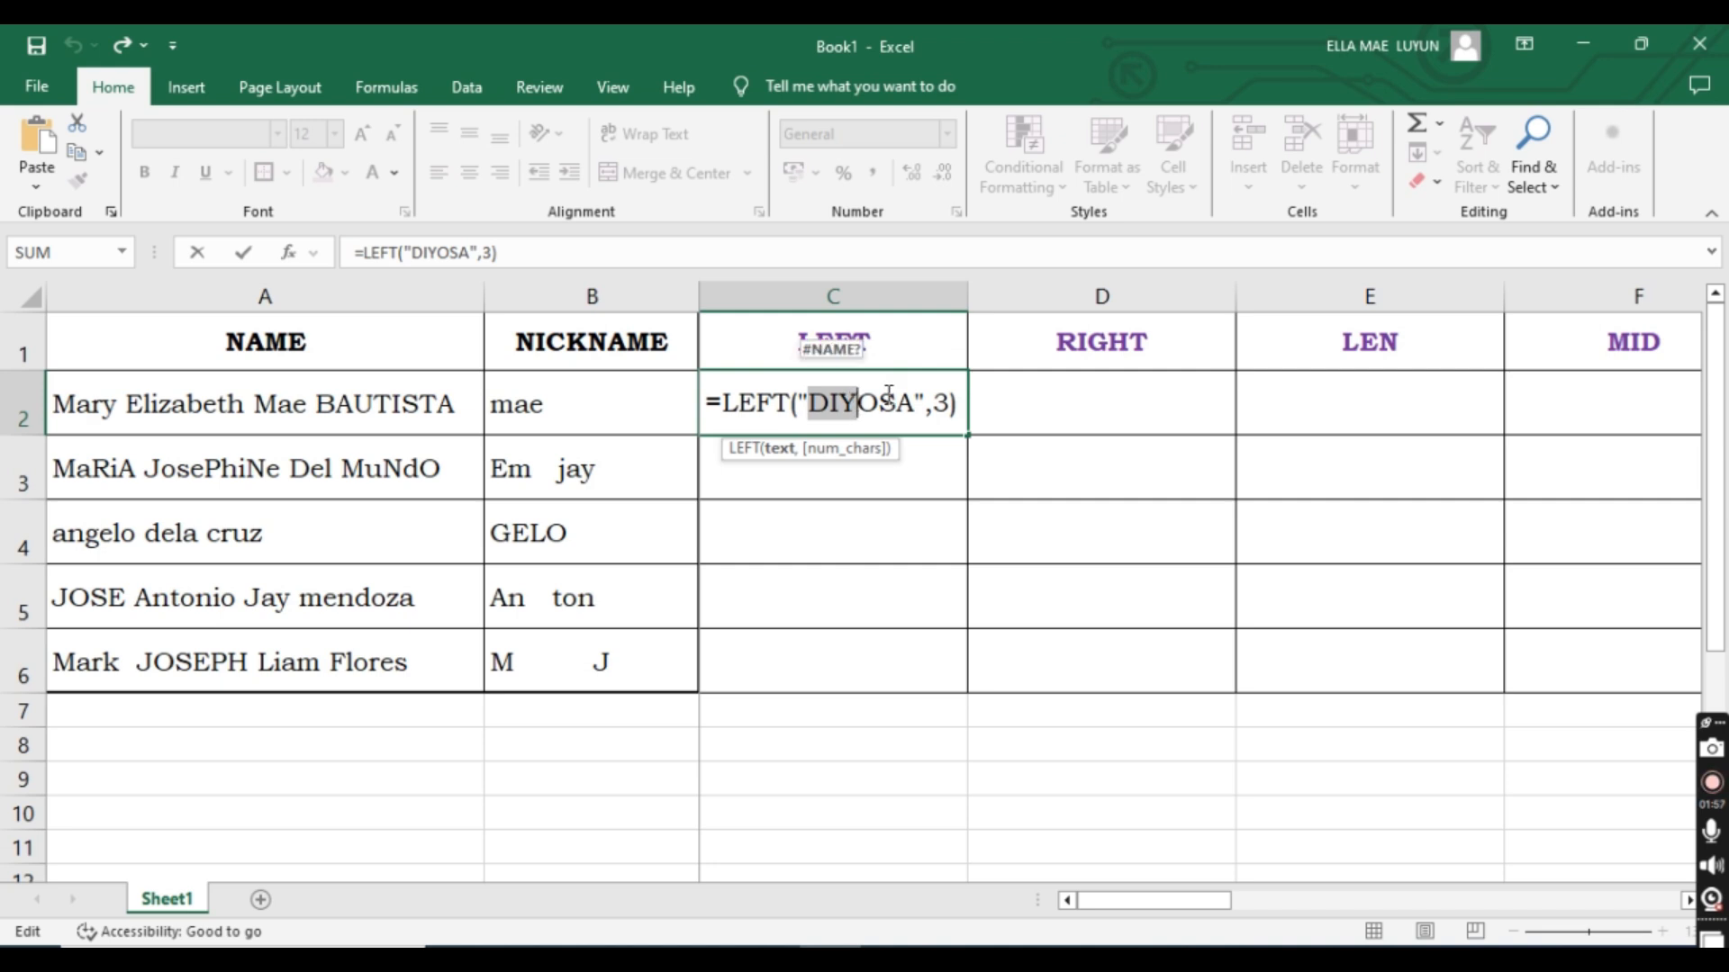
key("Return")
left_click(768, 383)
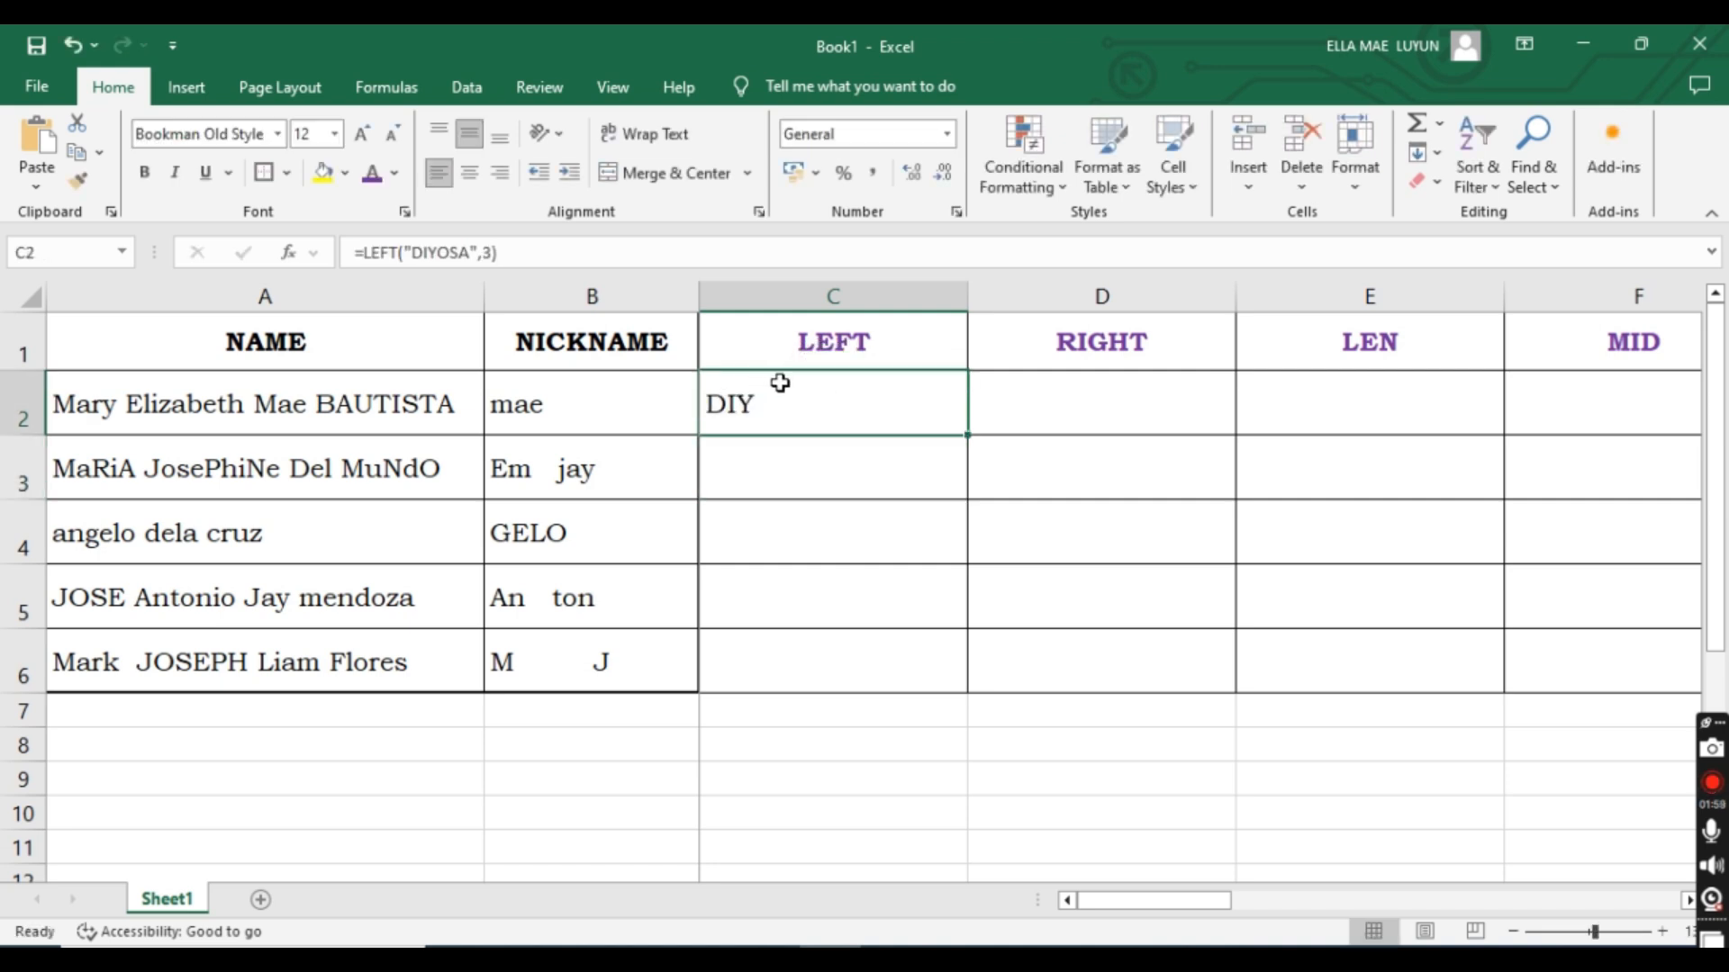
left_click(811, 482)
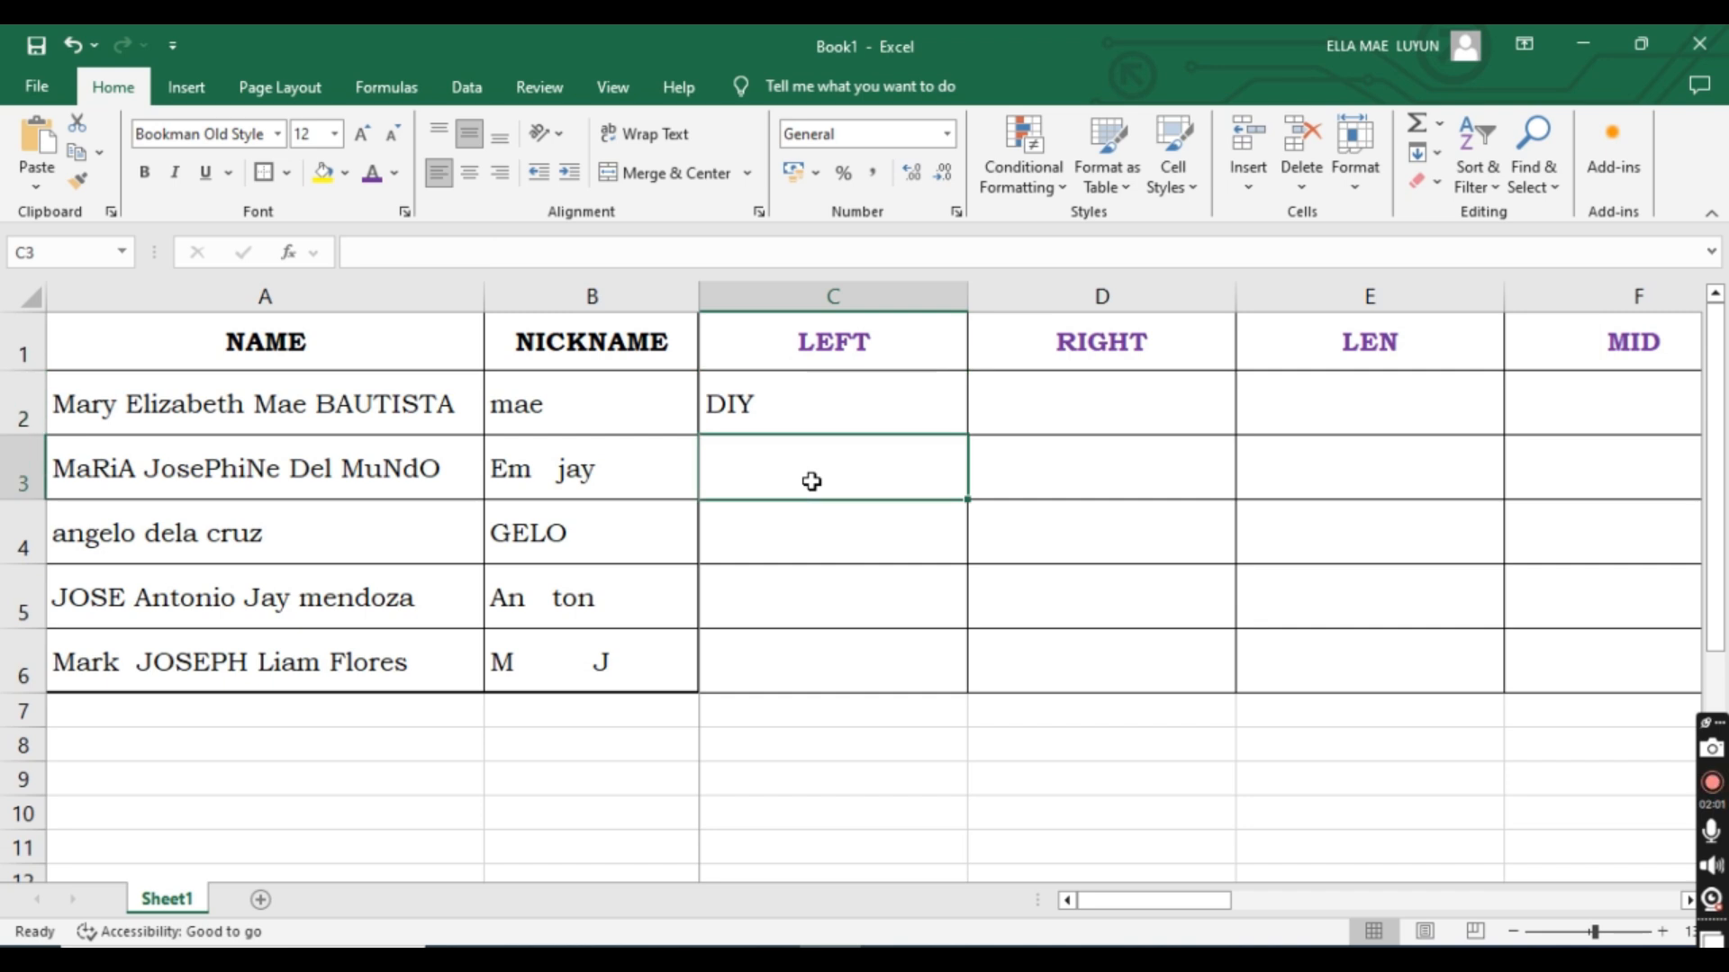
left_click(328, 475)
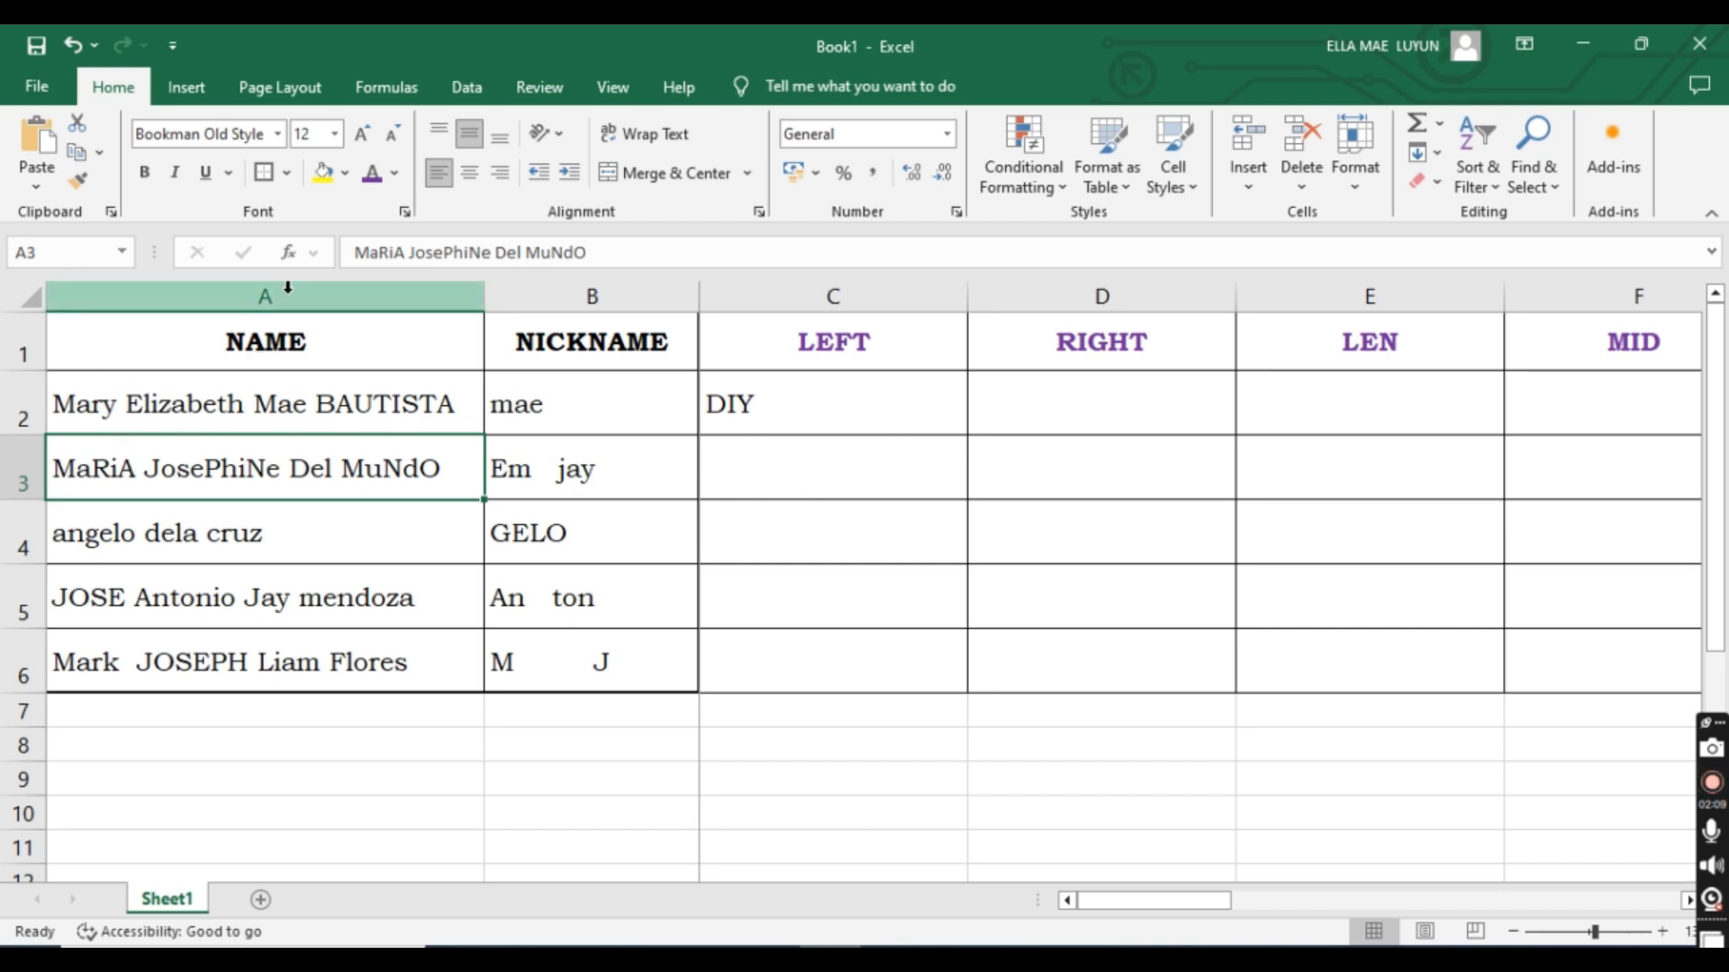
left_click(287, 287)
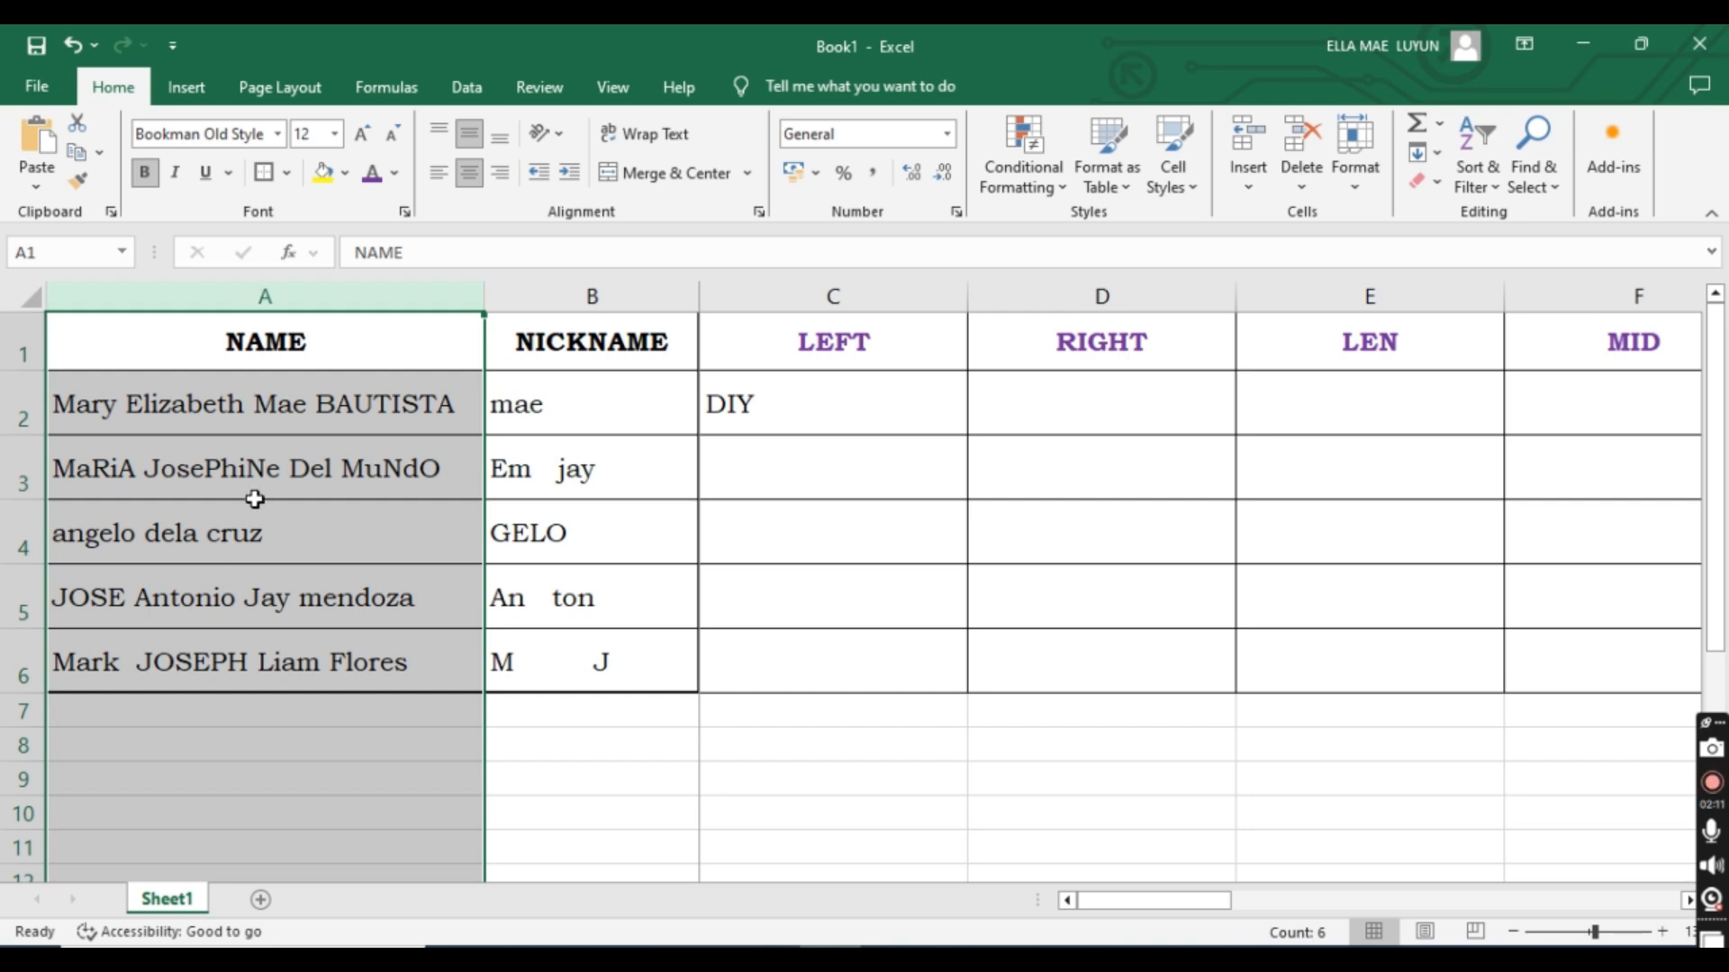
left_click(252, 457)
left_click(24, 470)
left_click(218, 470)
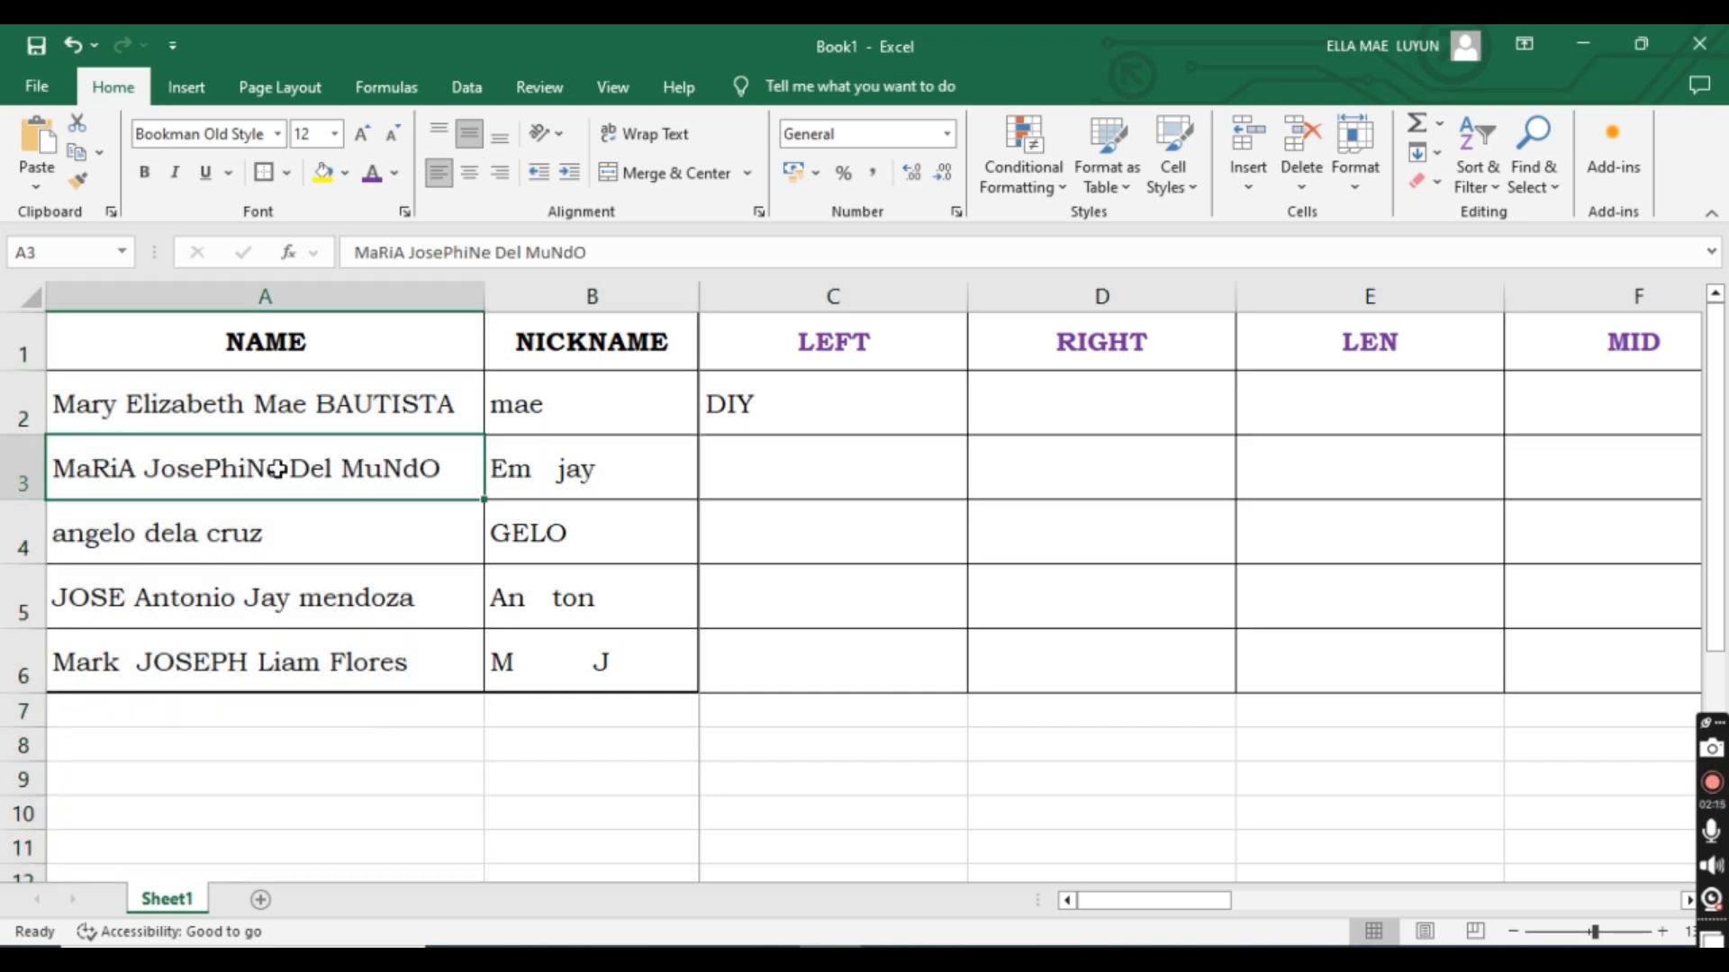
left_click(822, 491)
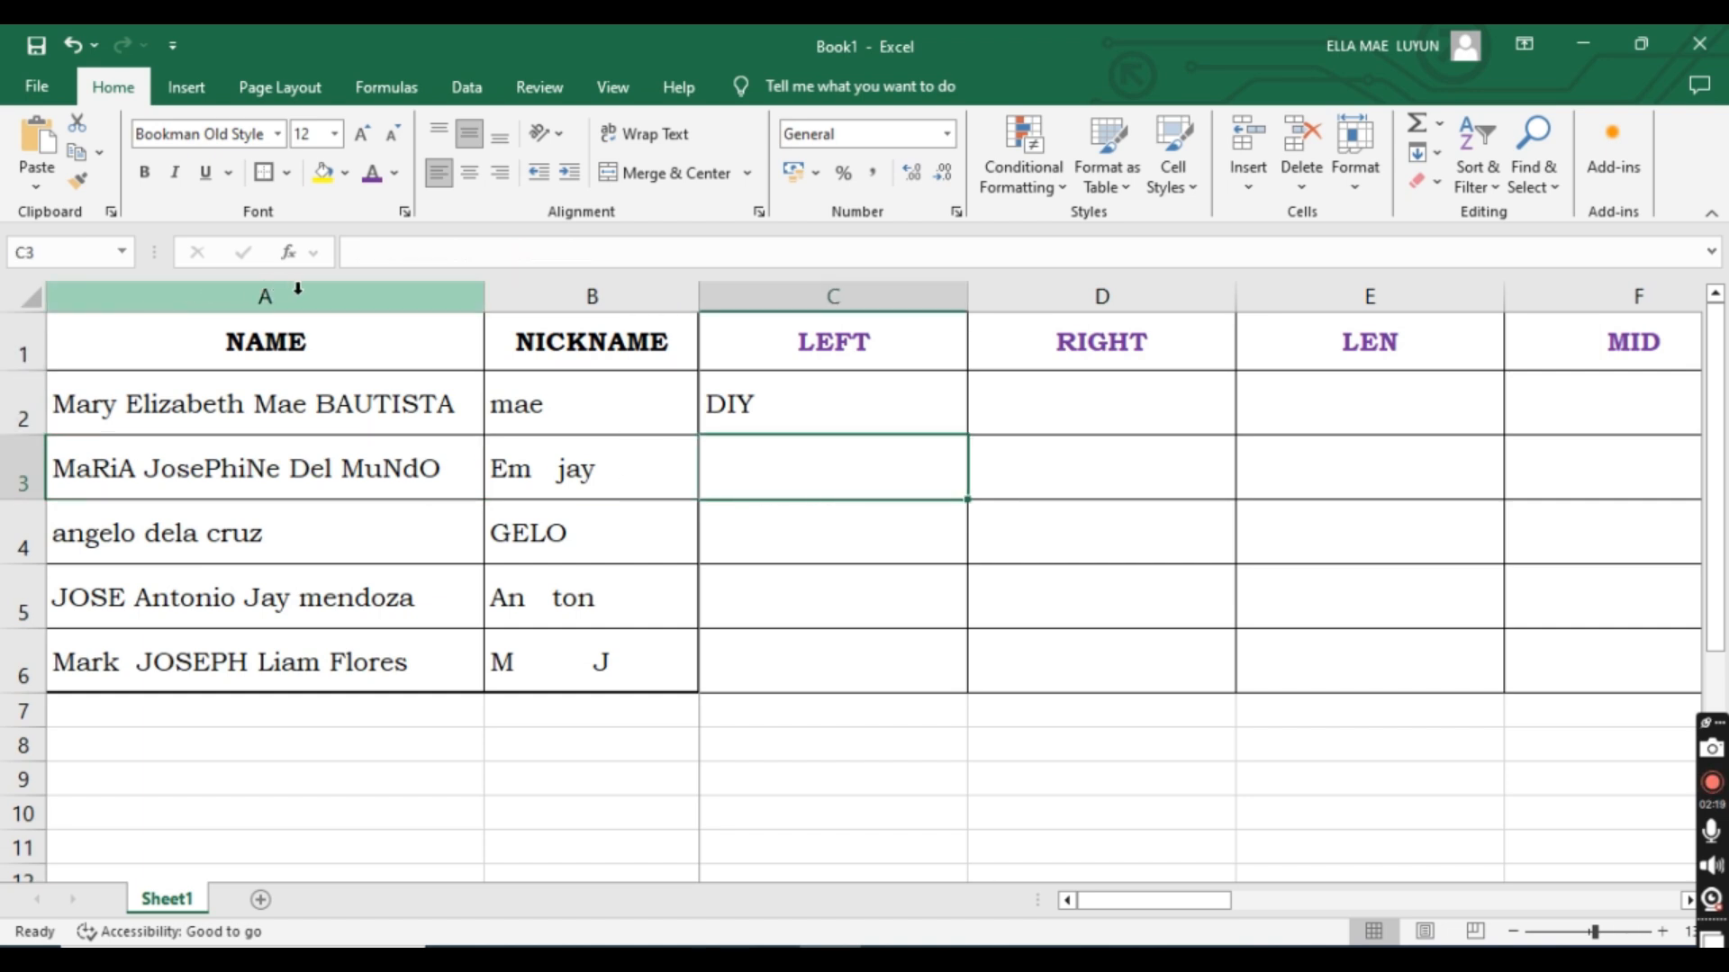
left_click(333, 467)
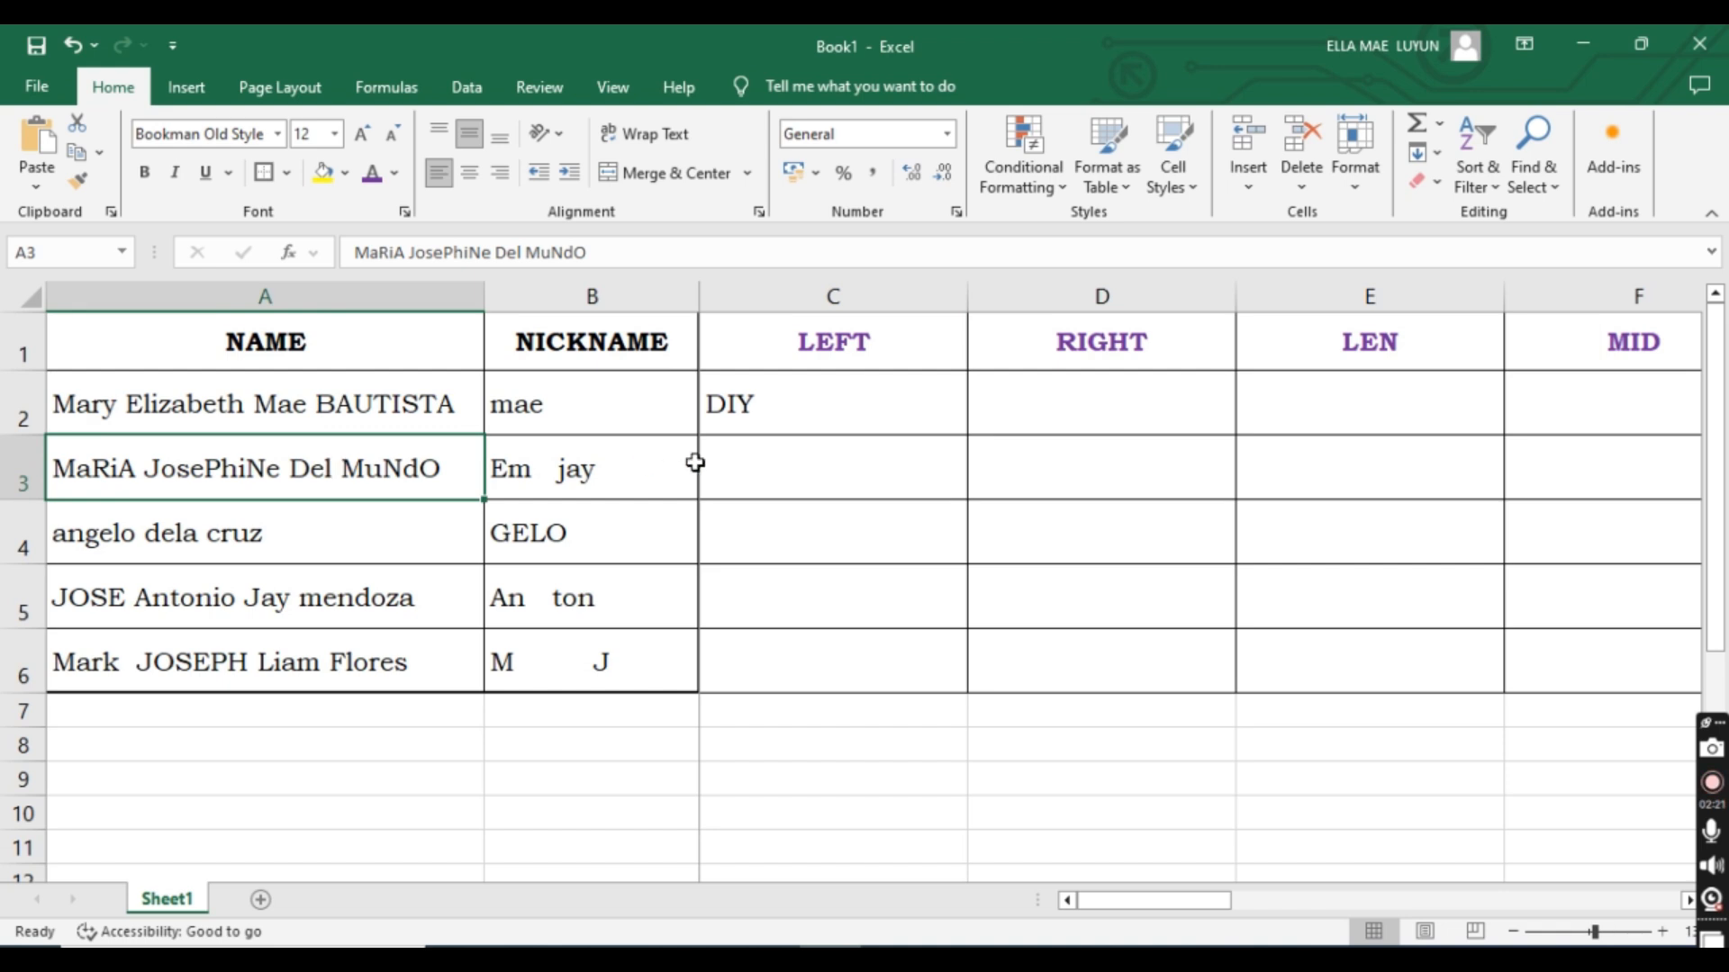
Enter =LEFT(A3,4) in C3 so it returns MaRi, then review the formula.
double_click(796, 470)
type("=lef")
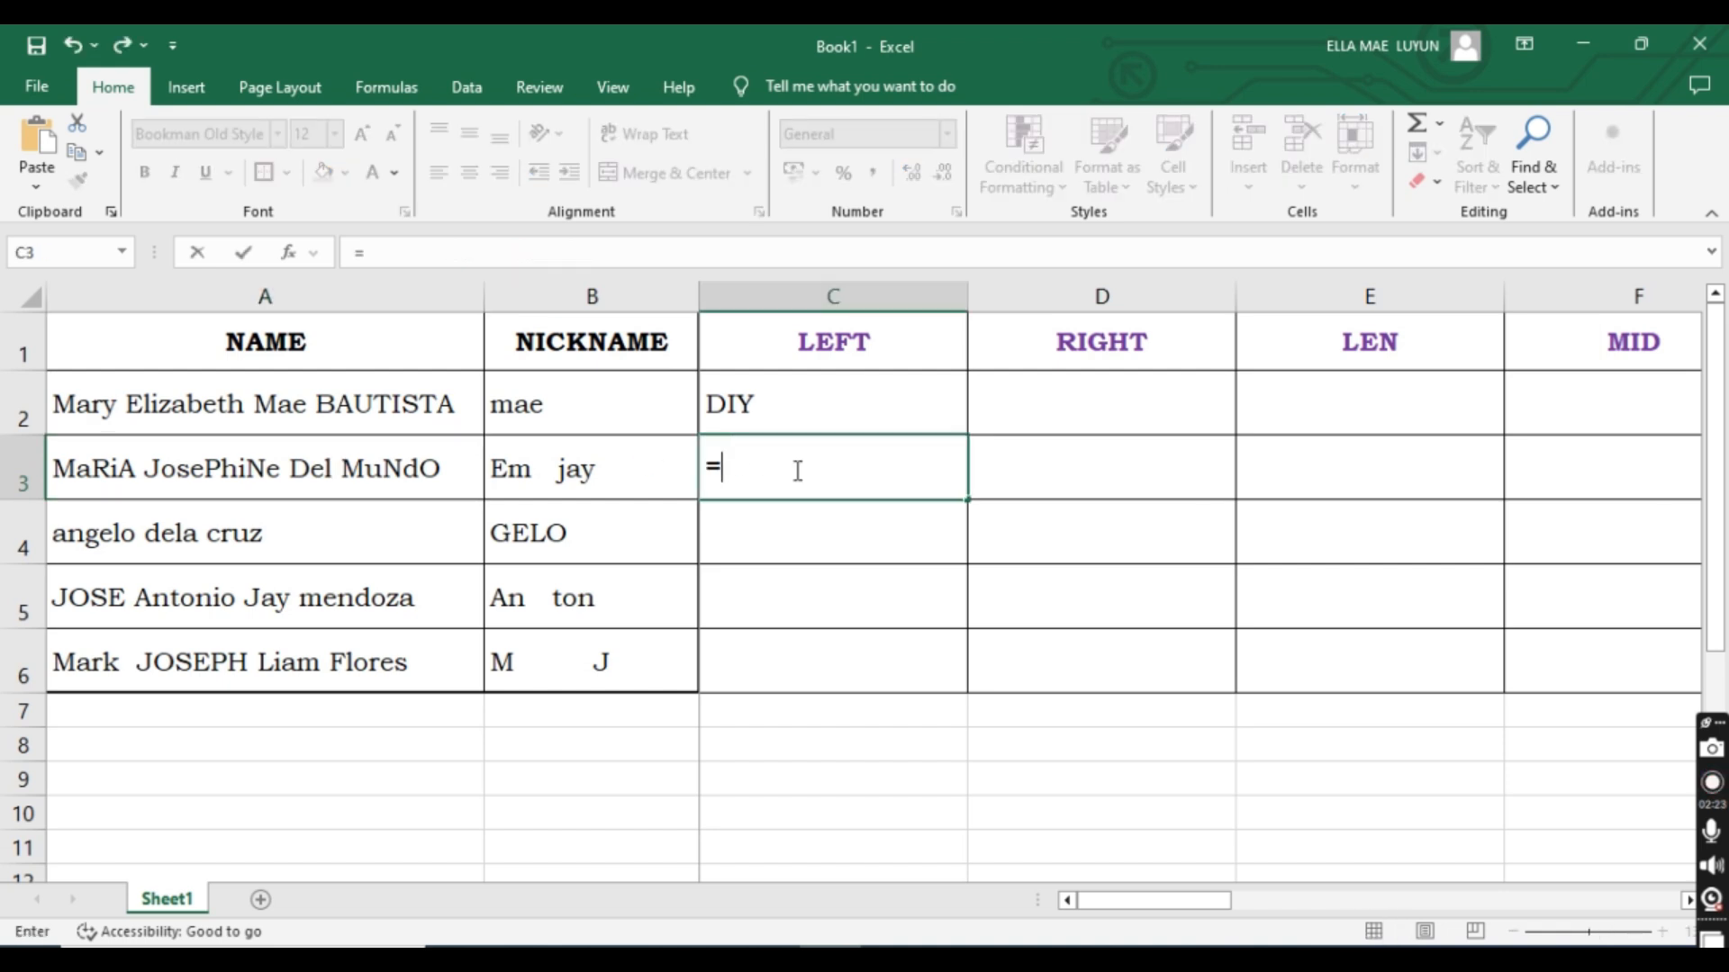
key("Tab")
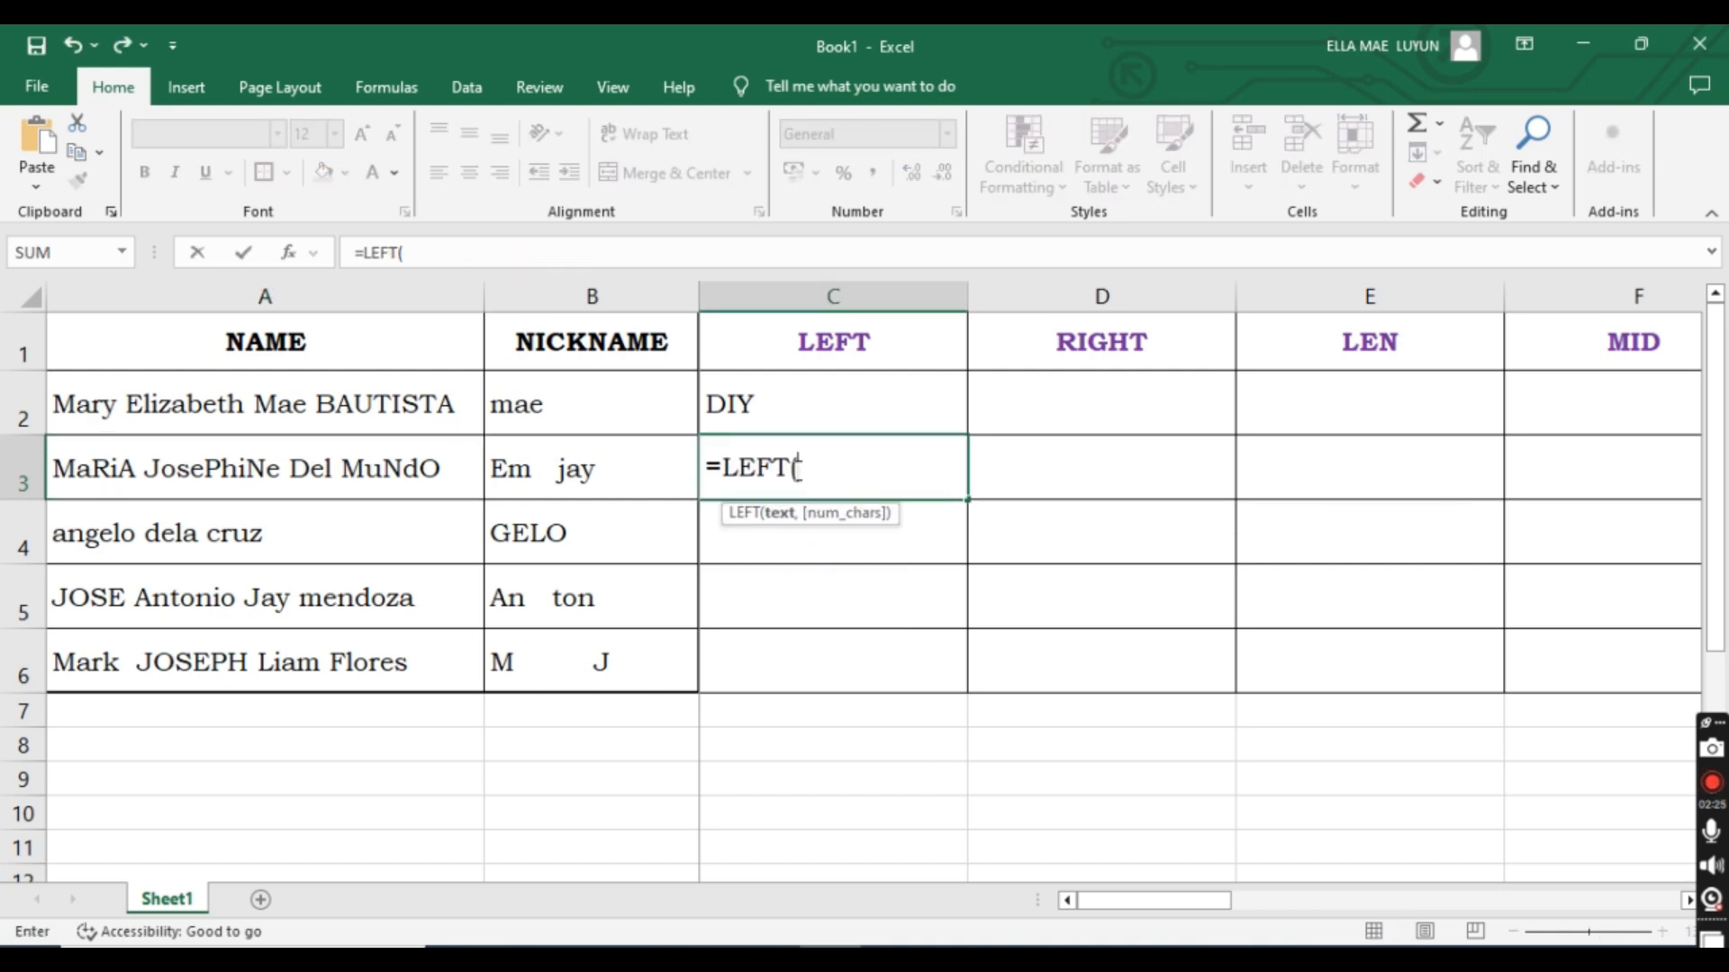
left_click(168, 454)
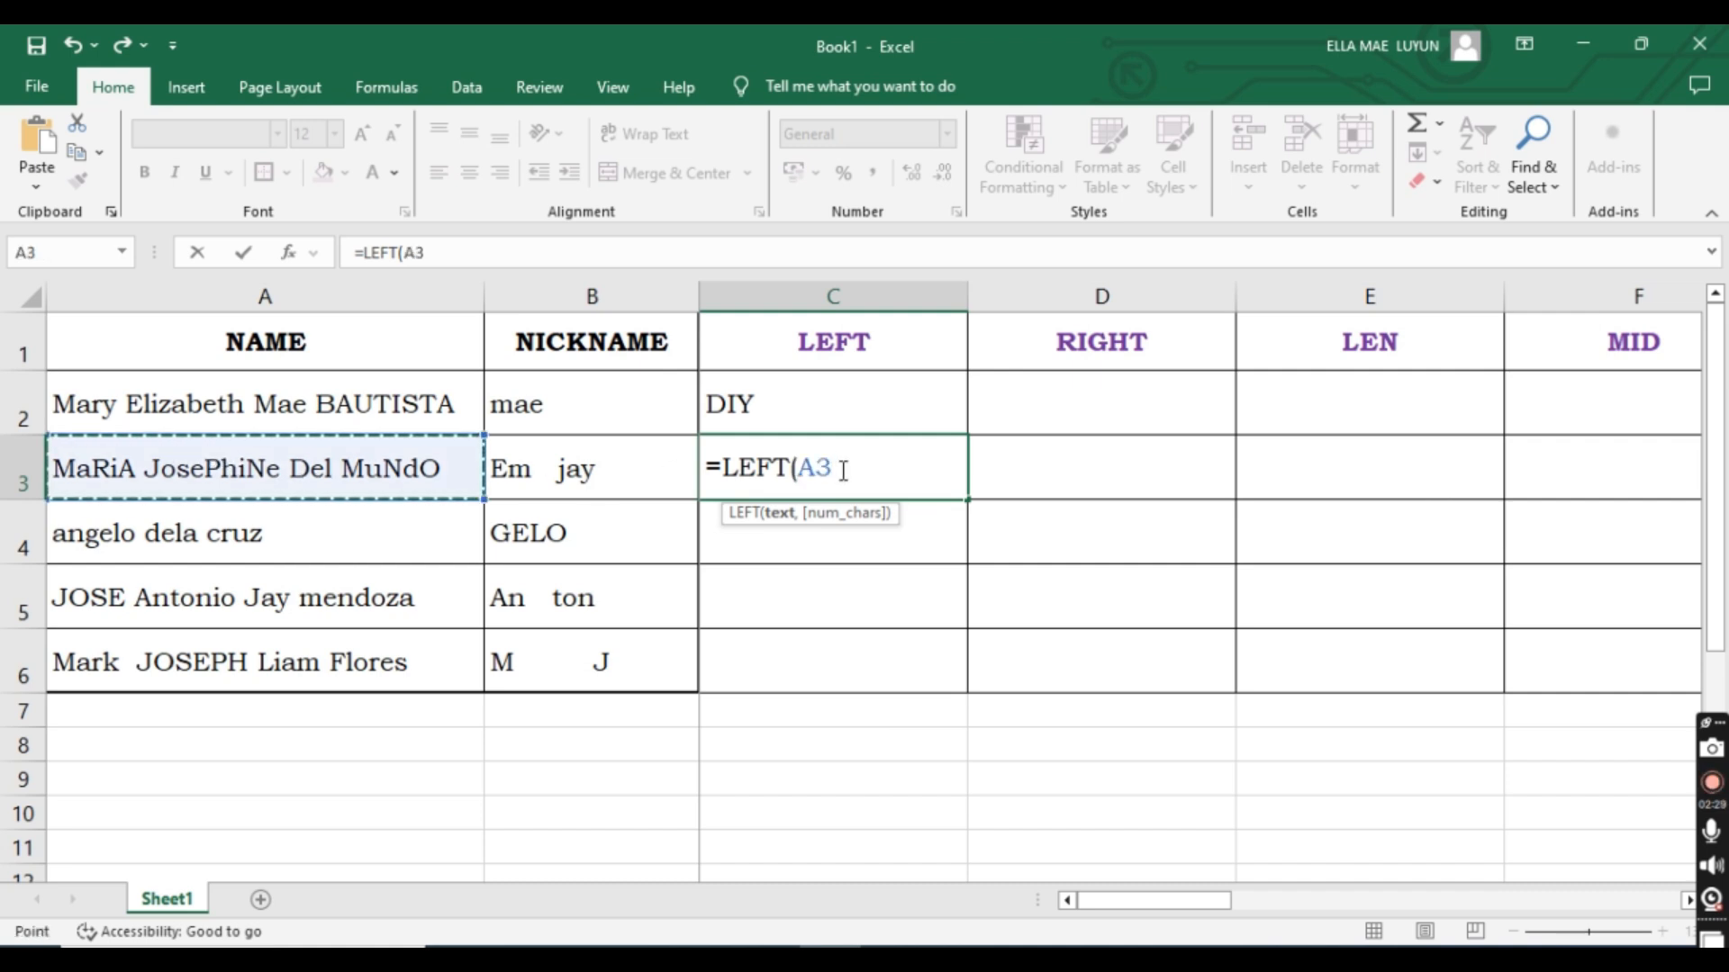
type(",")
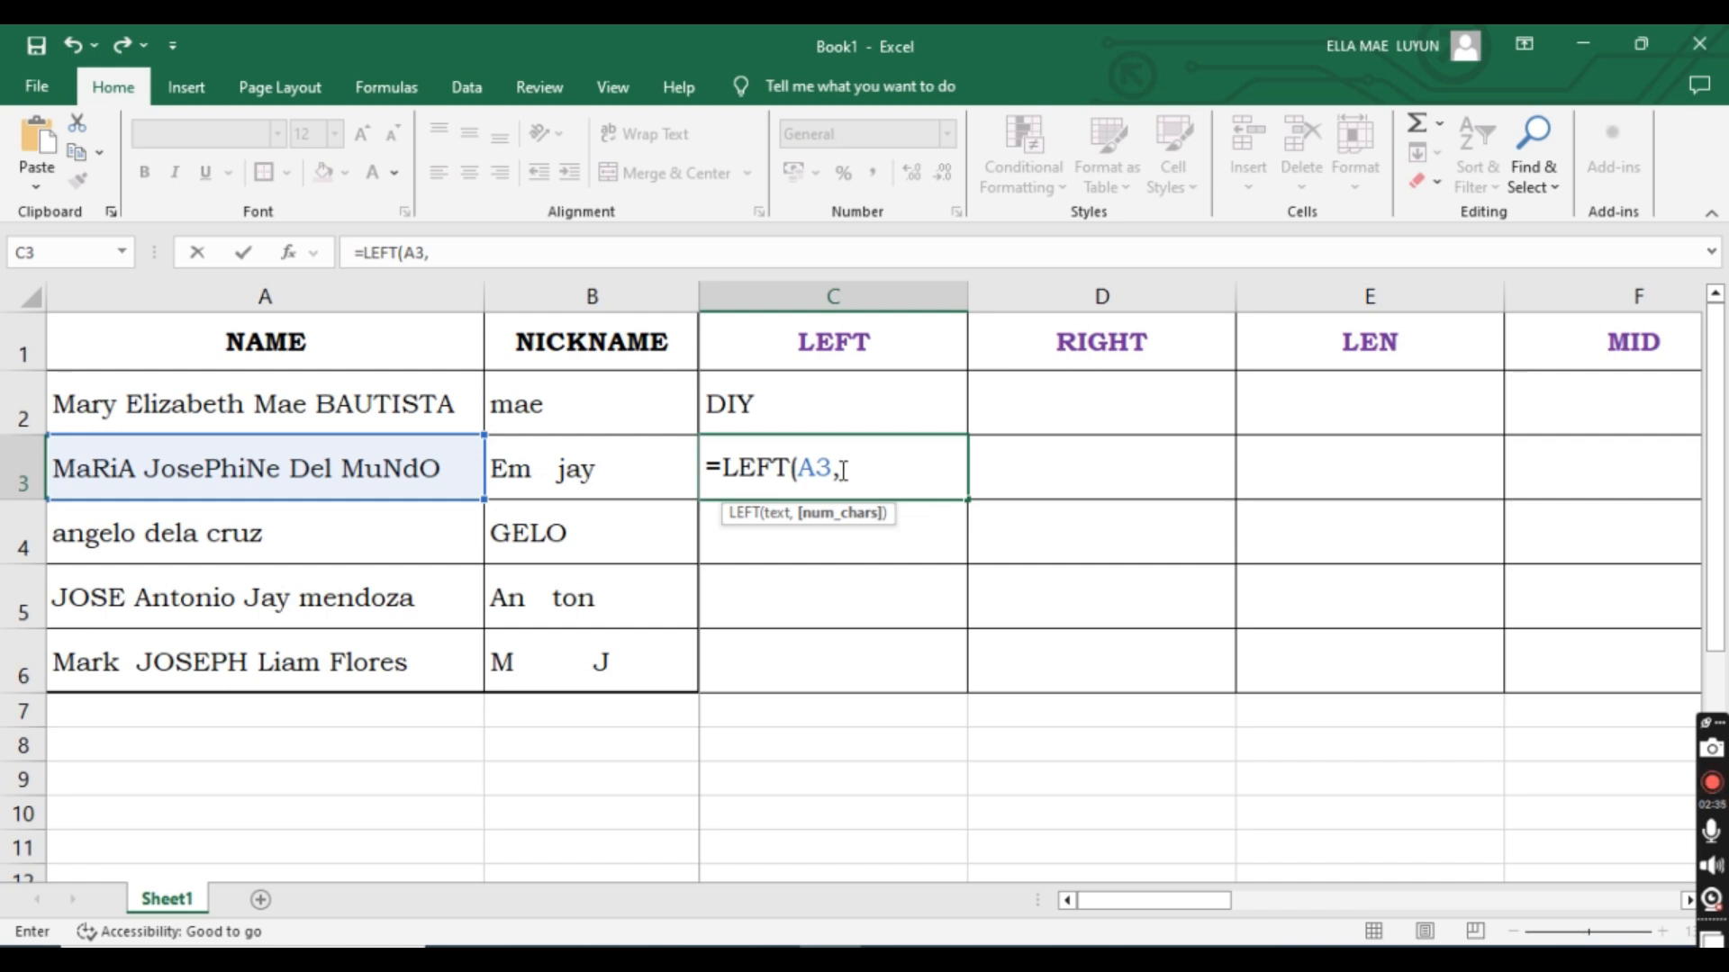
type("4")
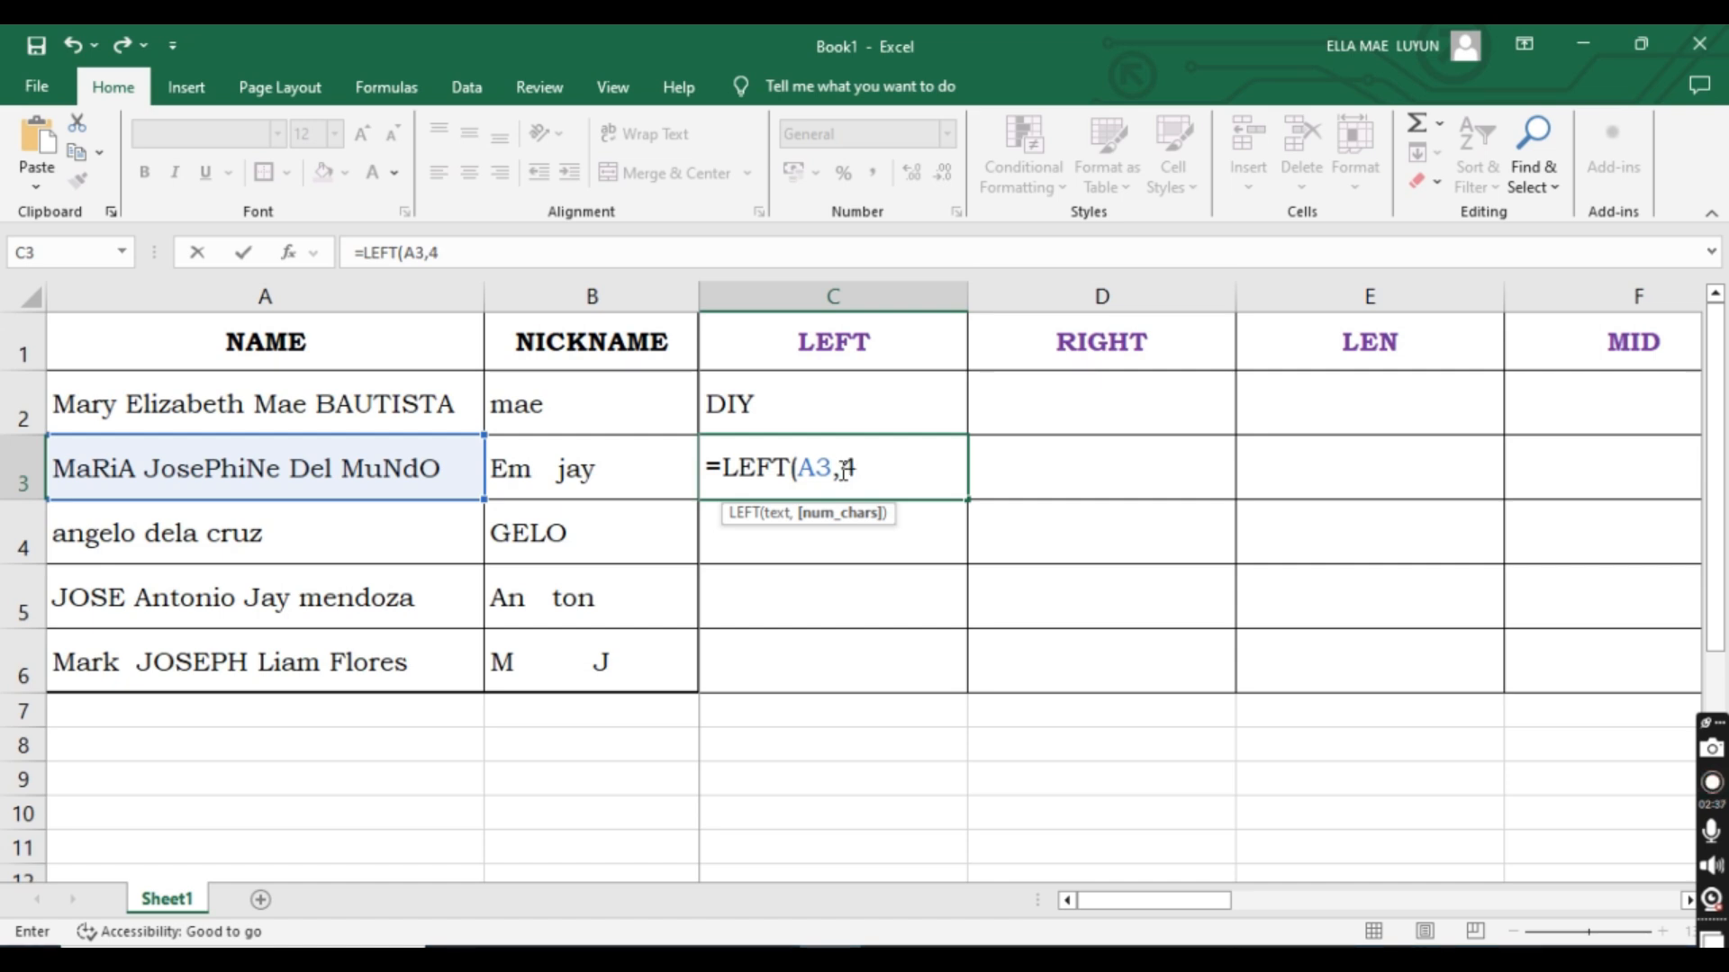
type(")")
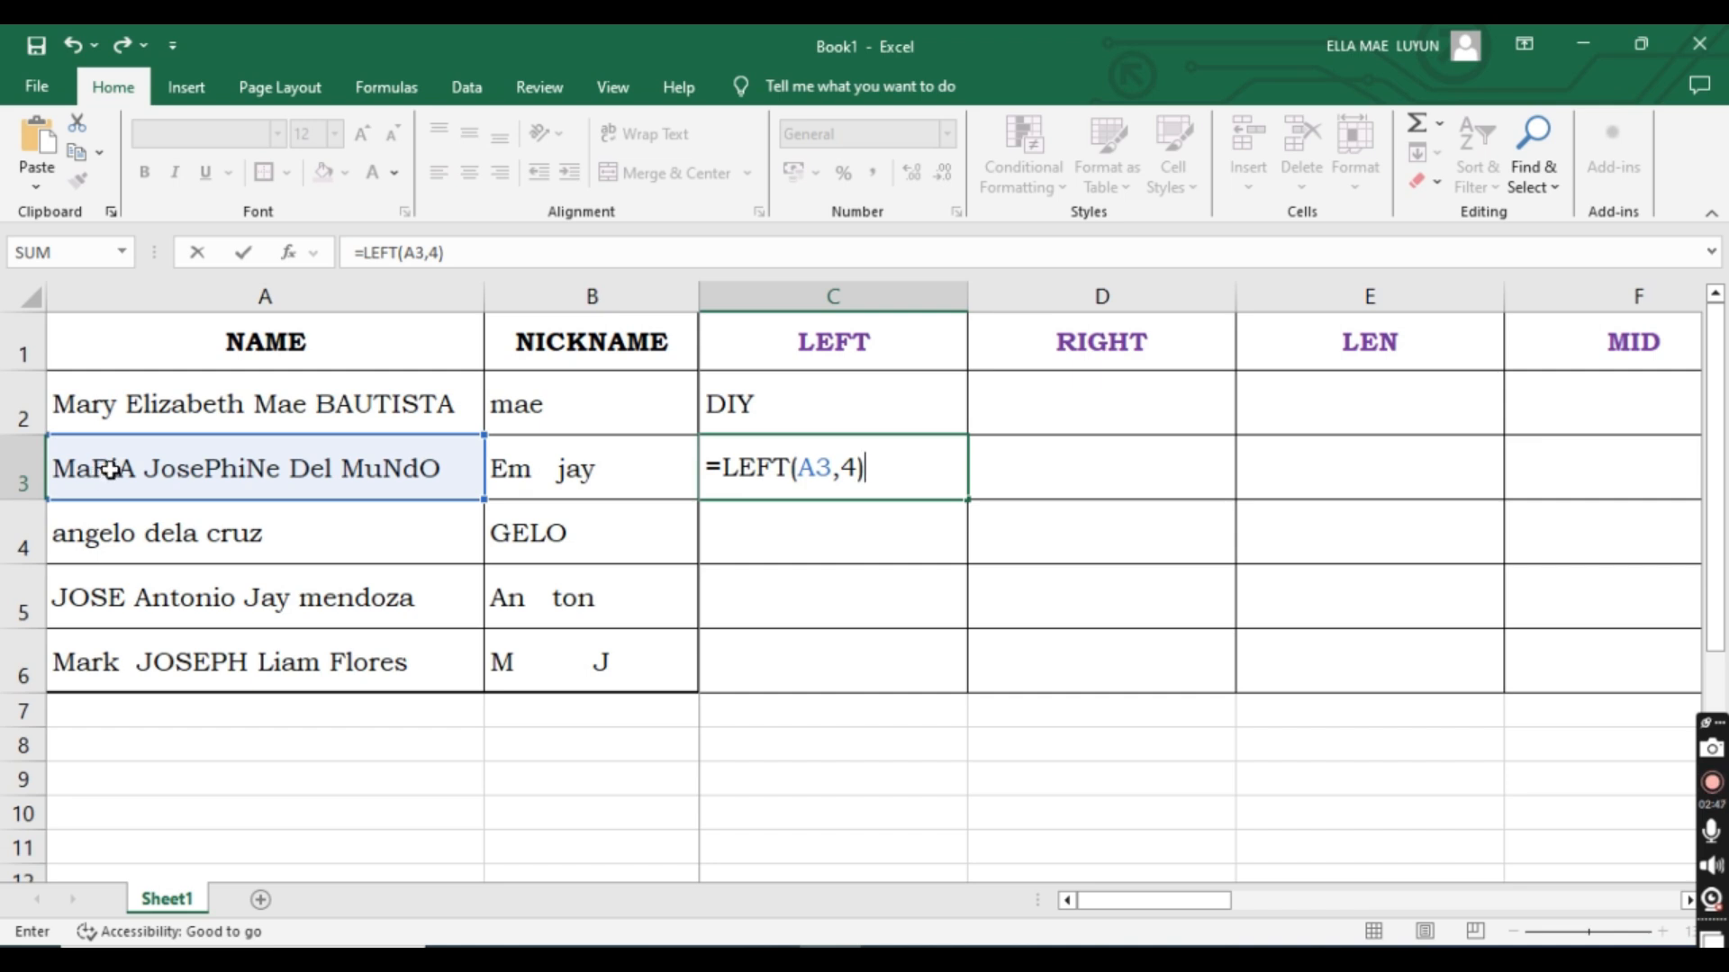
key("Return")
left_click(888, 471)
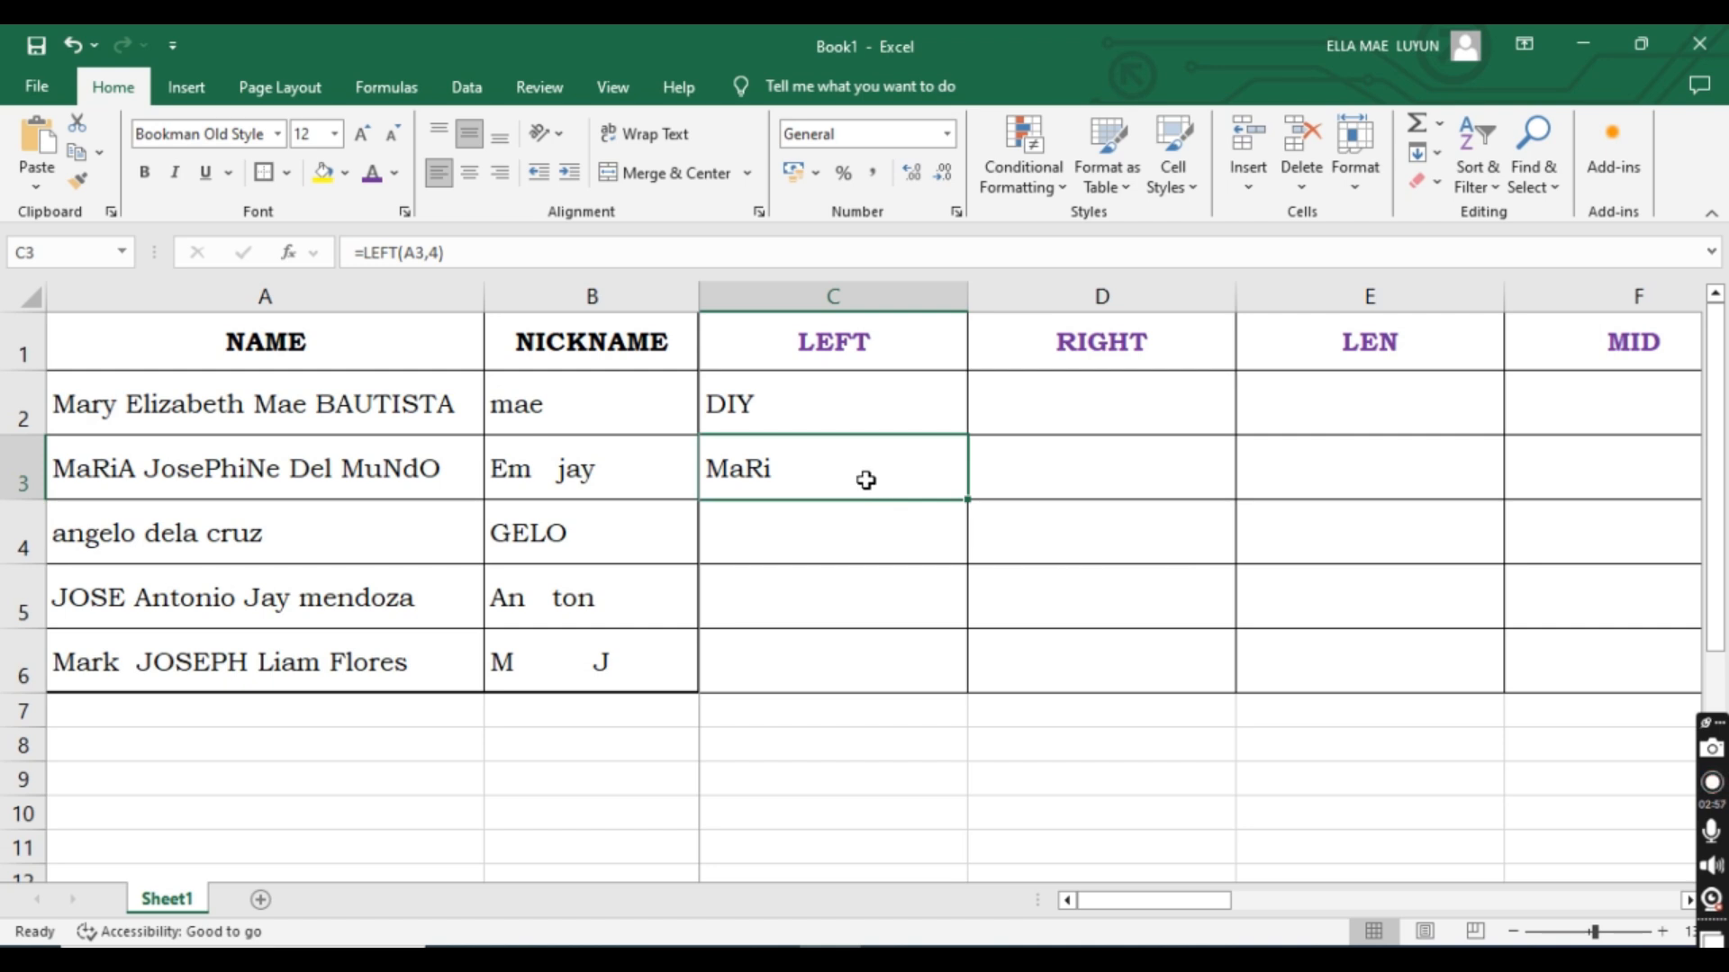
left_click(834, 538)
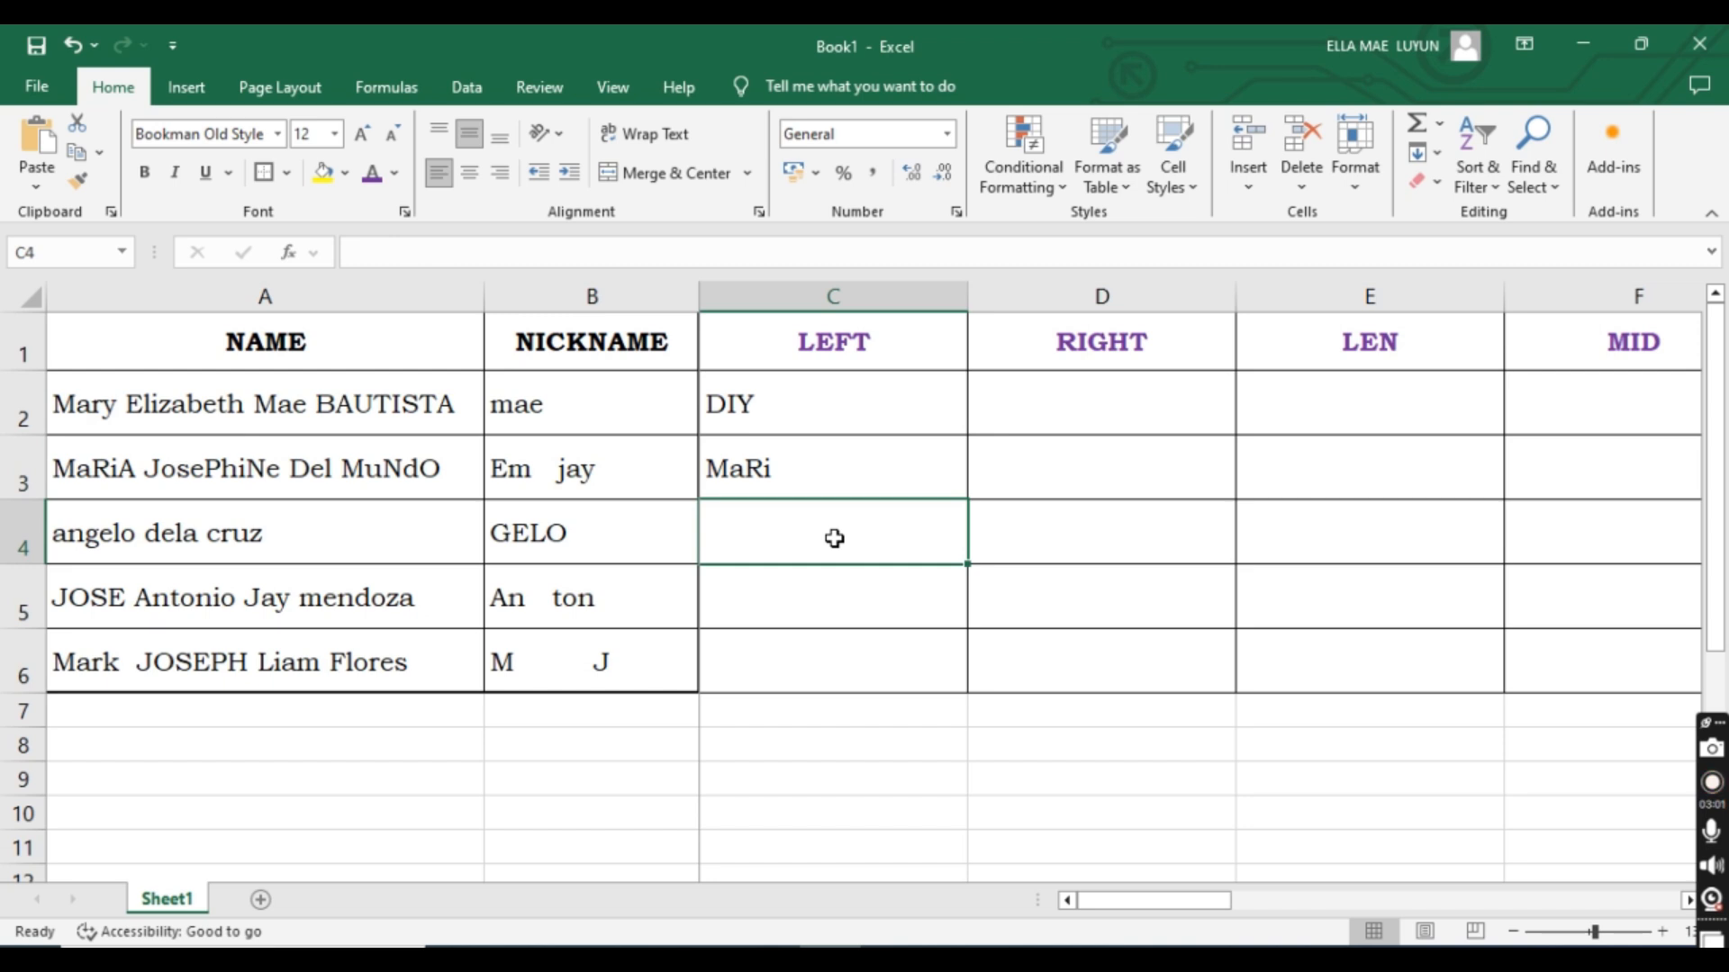
Enter =LEFT(A5, 6) in C5 so it returns JOSE A.
double_click(837, 603)
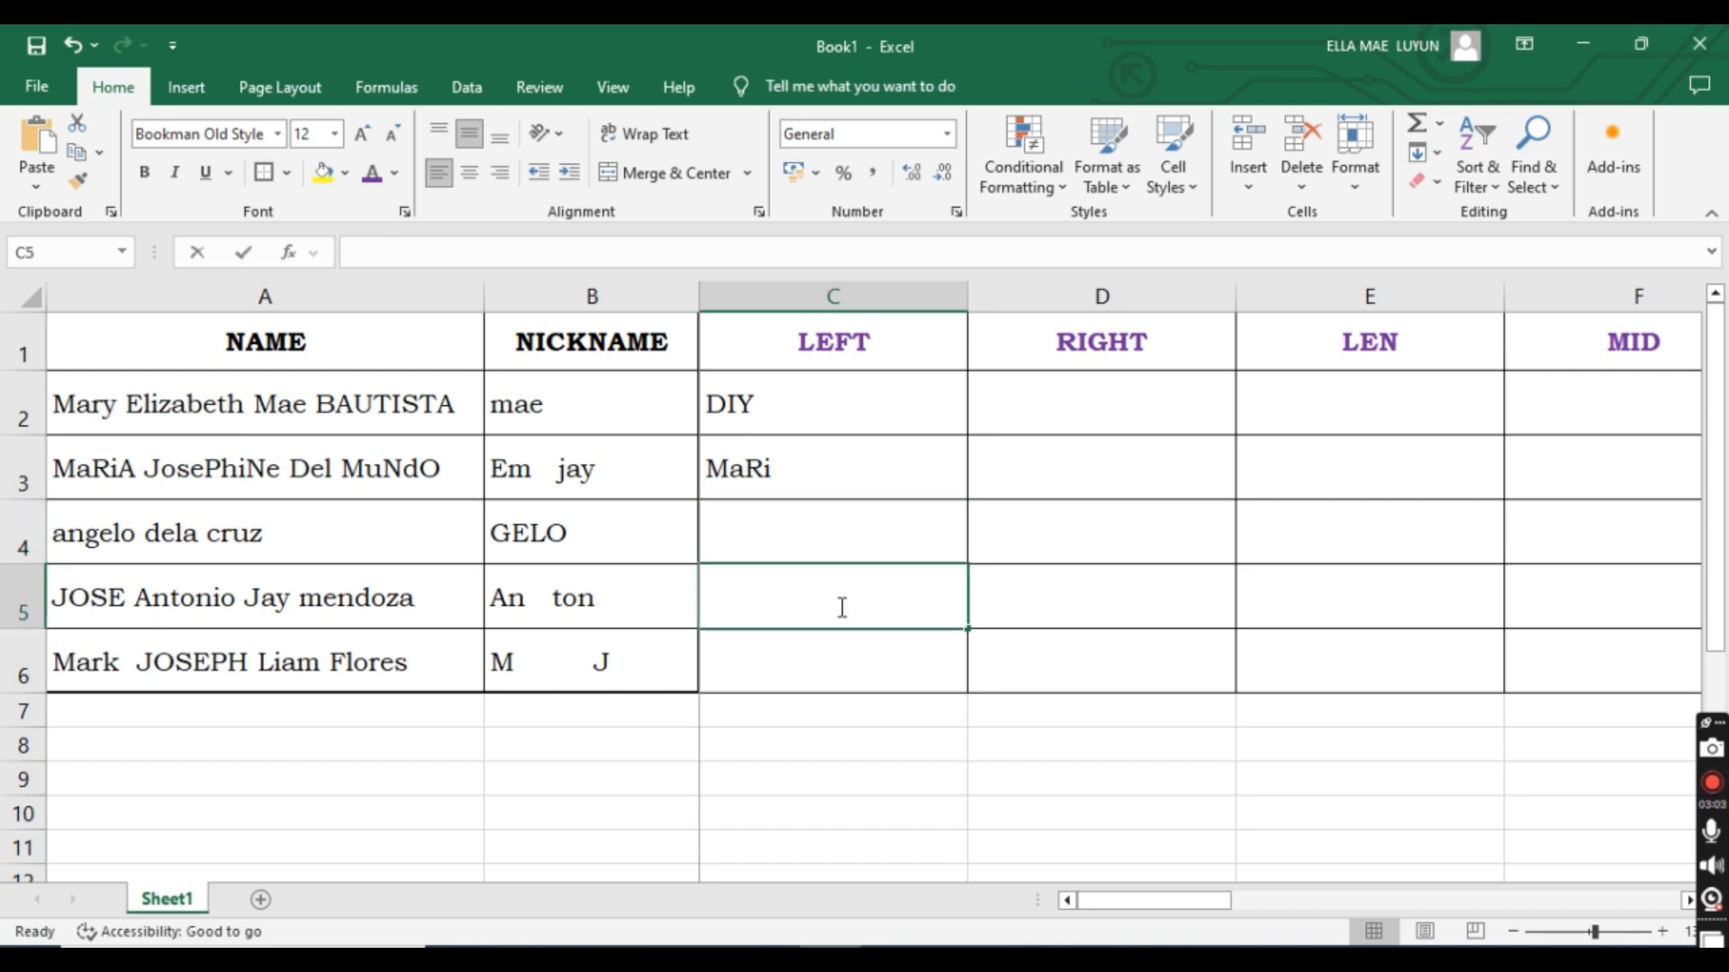
type("=le")
key("Tab")
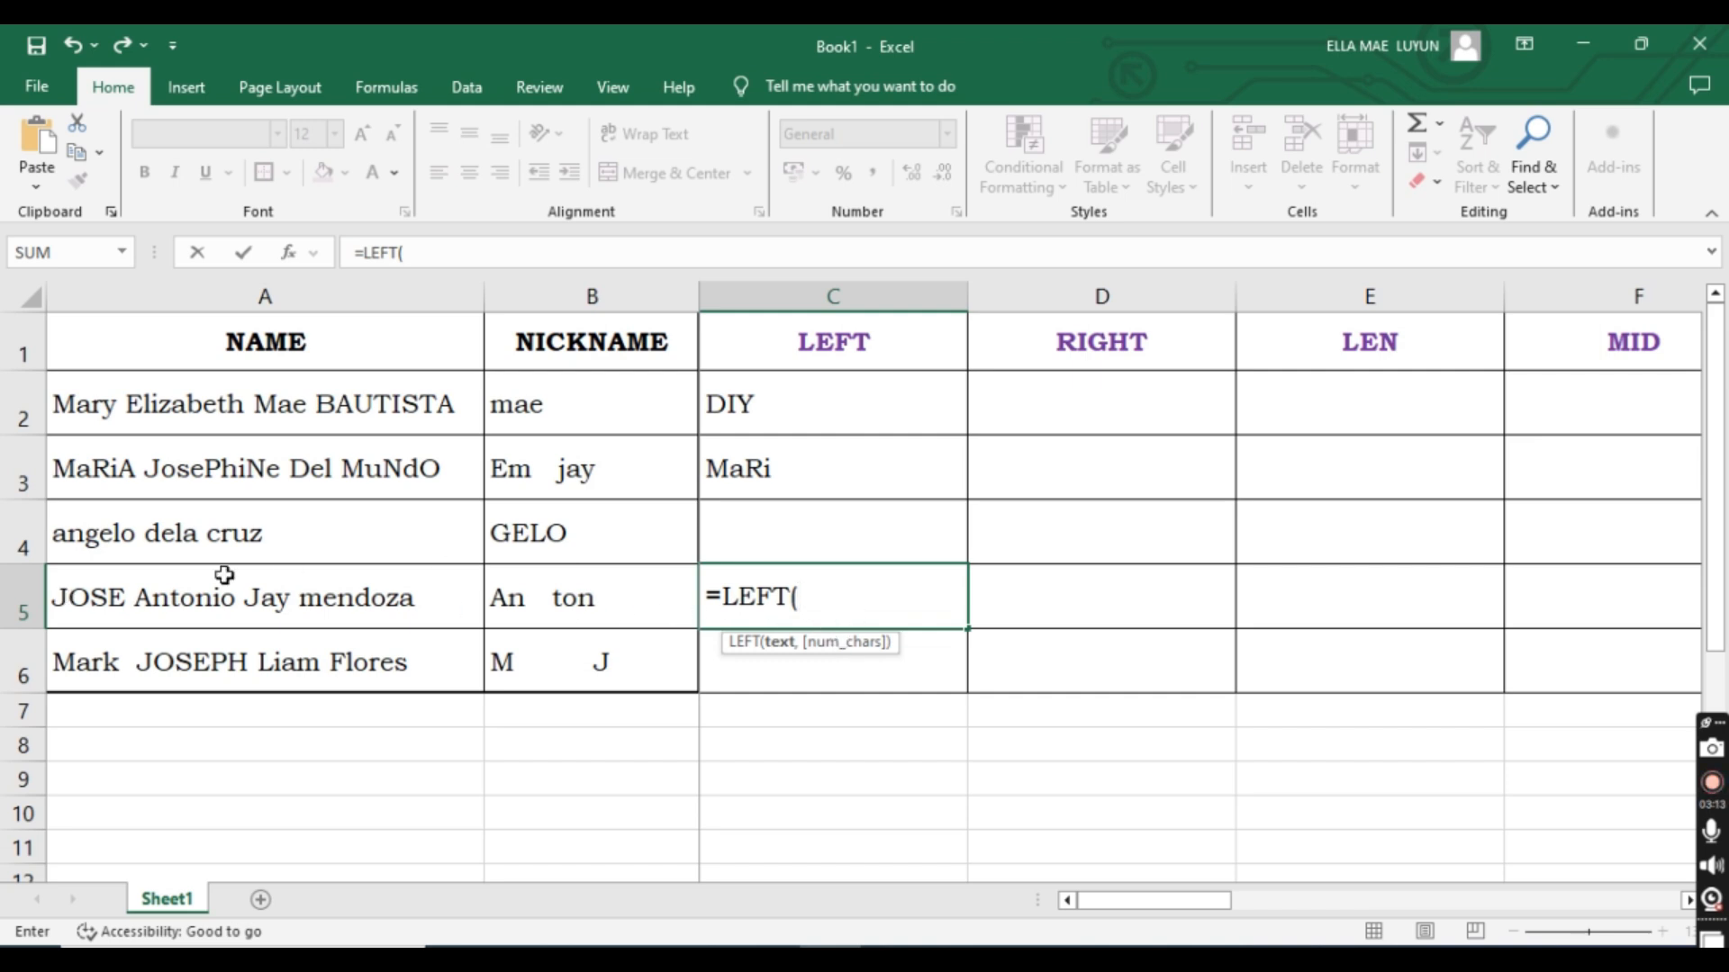
left_click(150, 598)
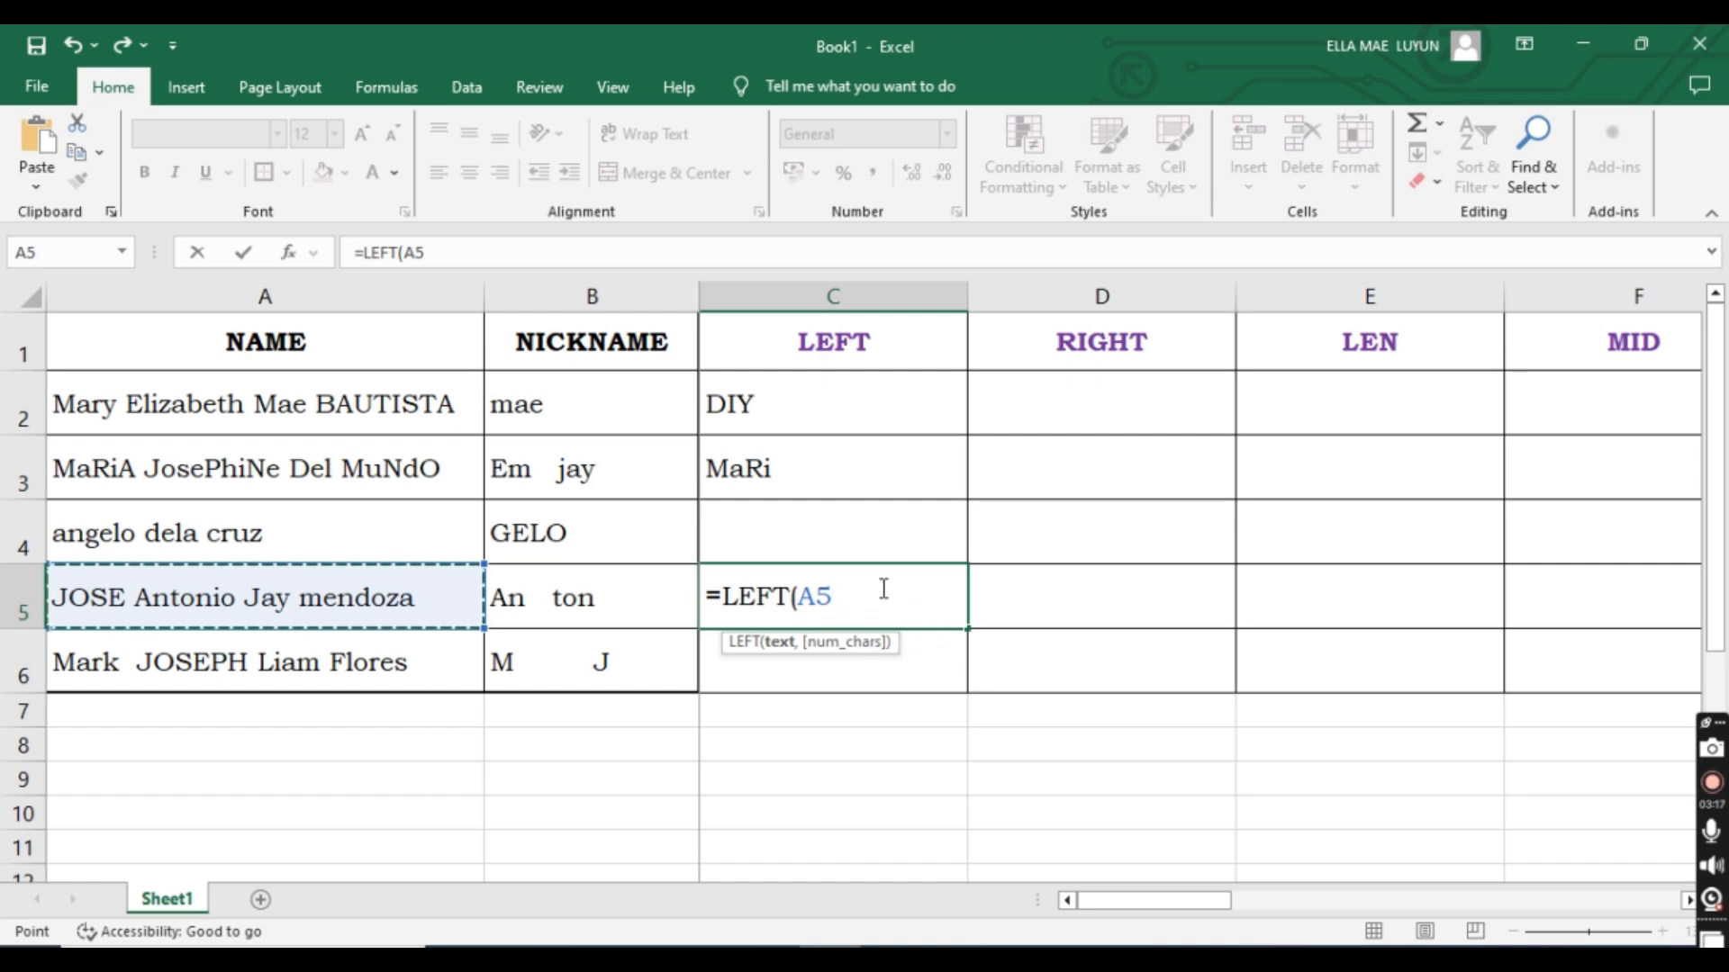
type(", 6")
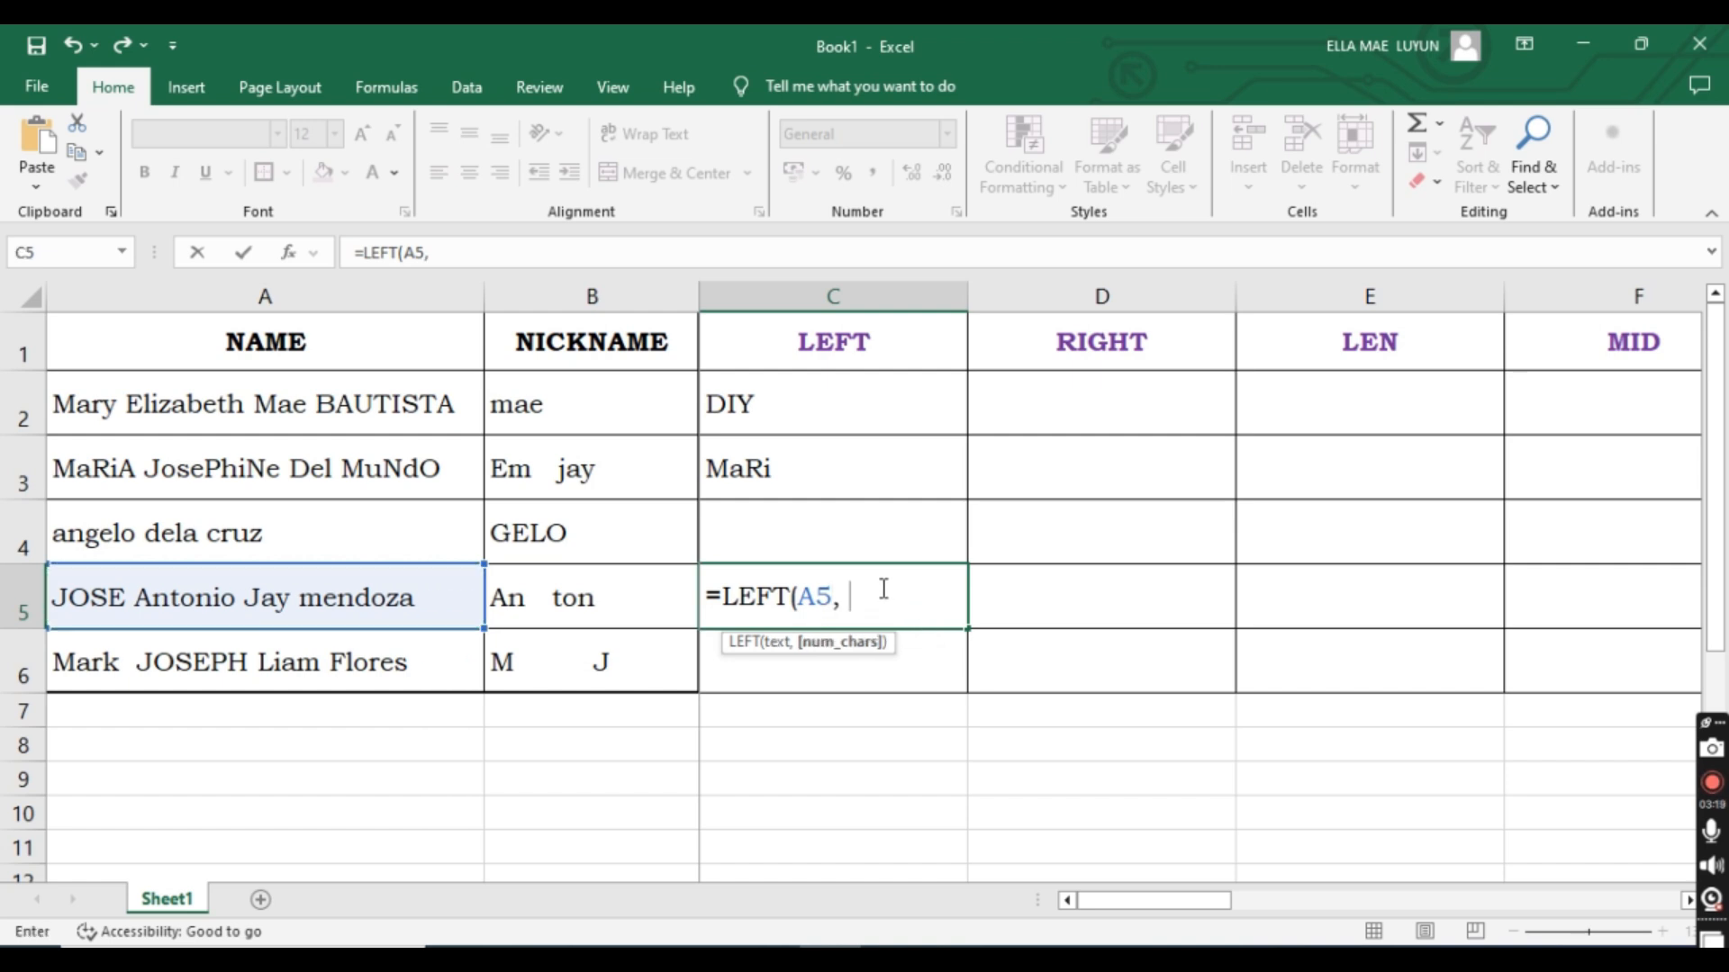
type(")")
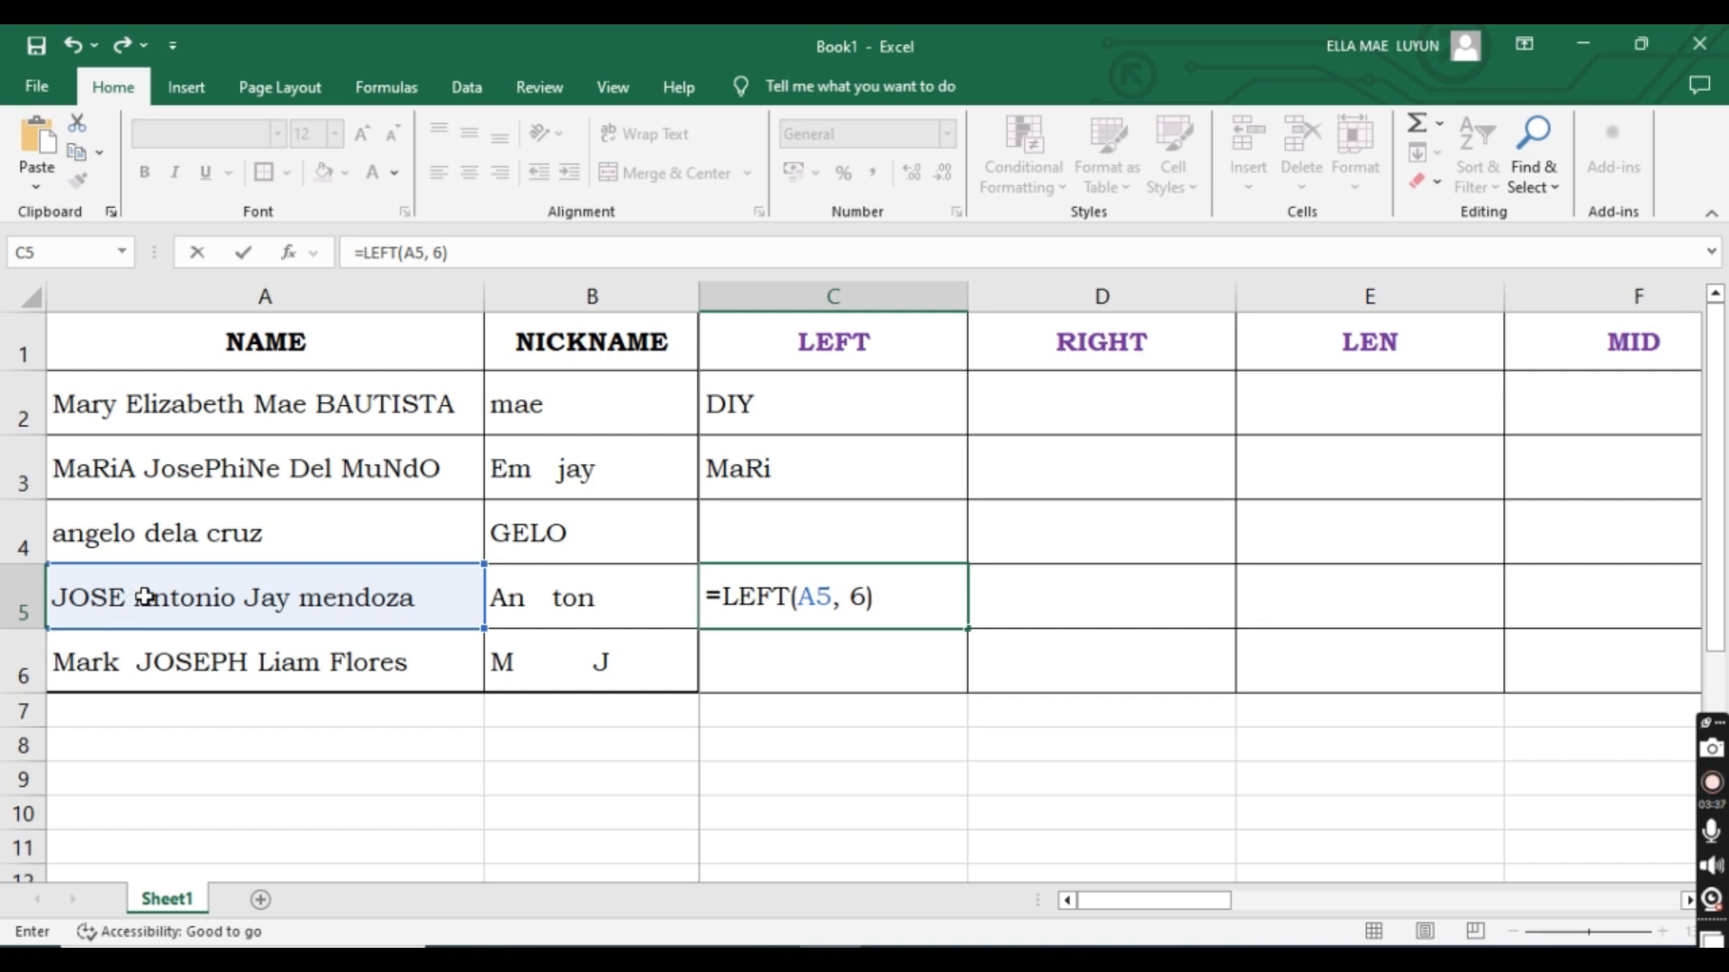
left_click(914, 605)
key("Return")
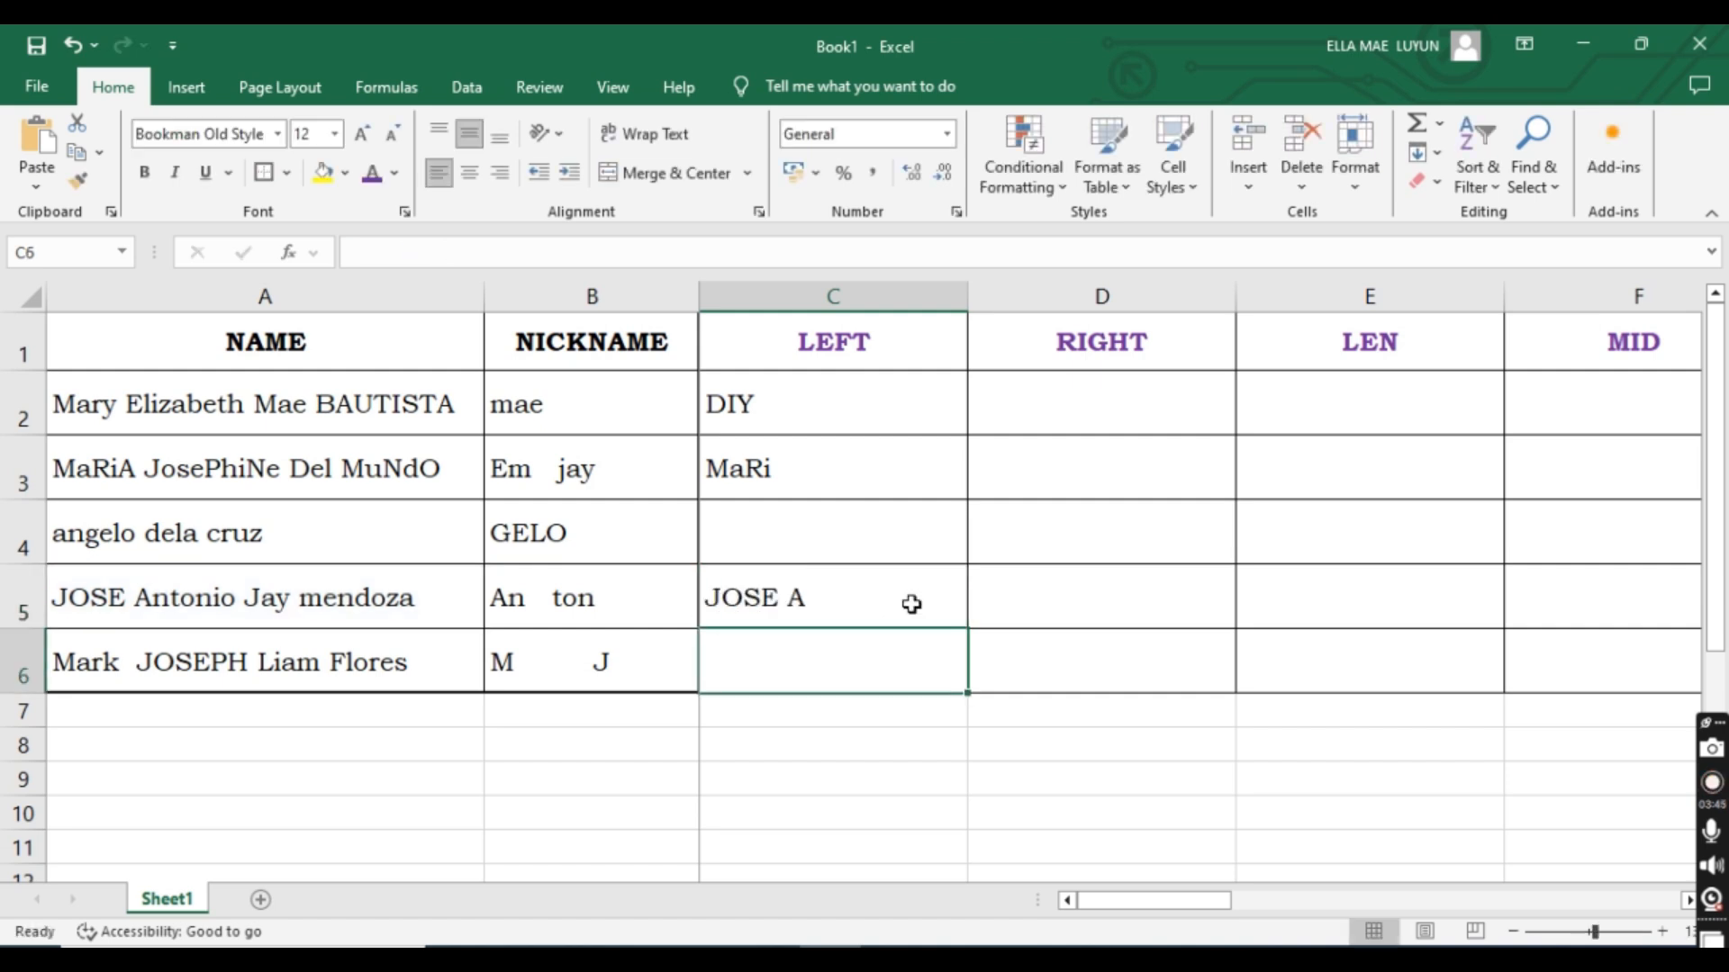
left_click(764, 594)
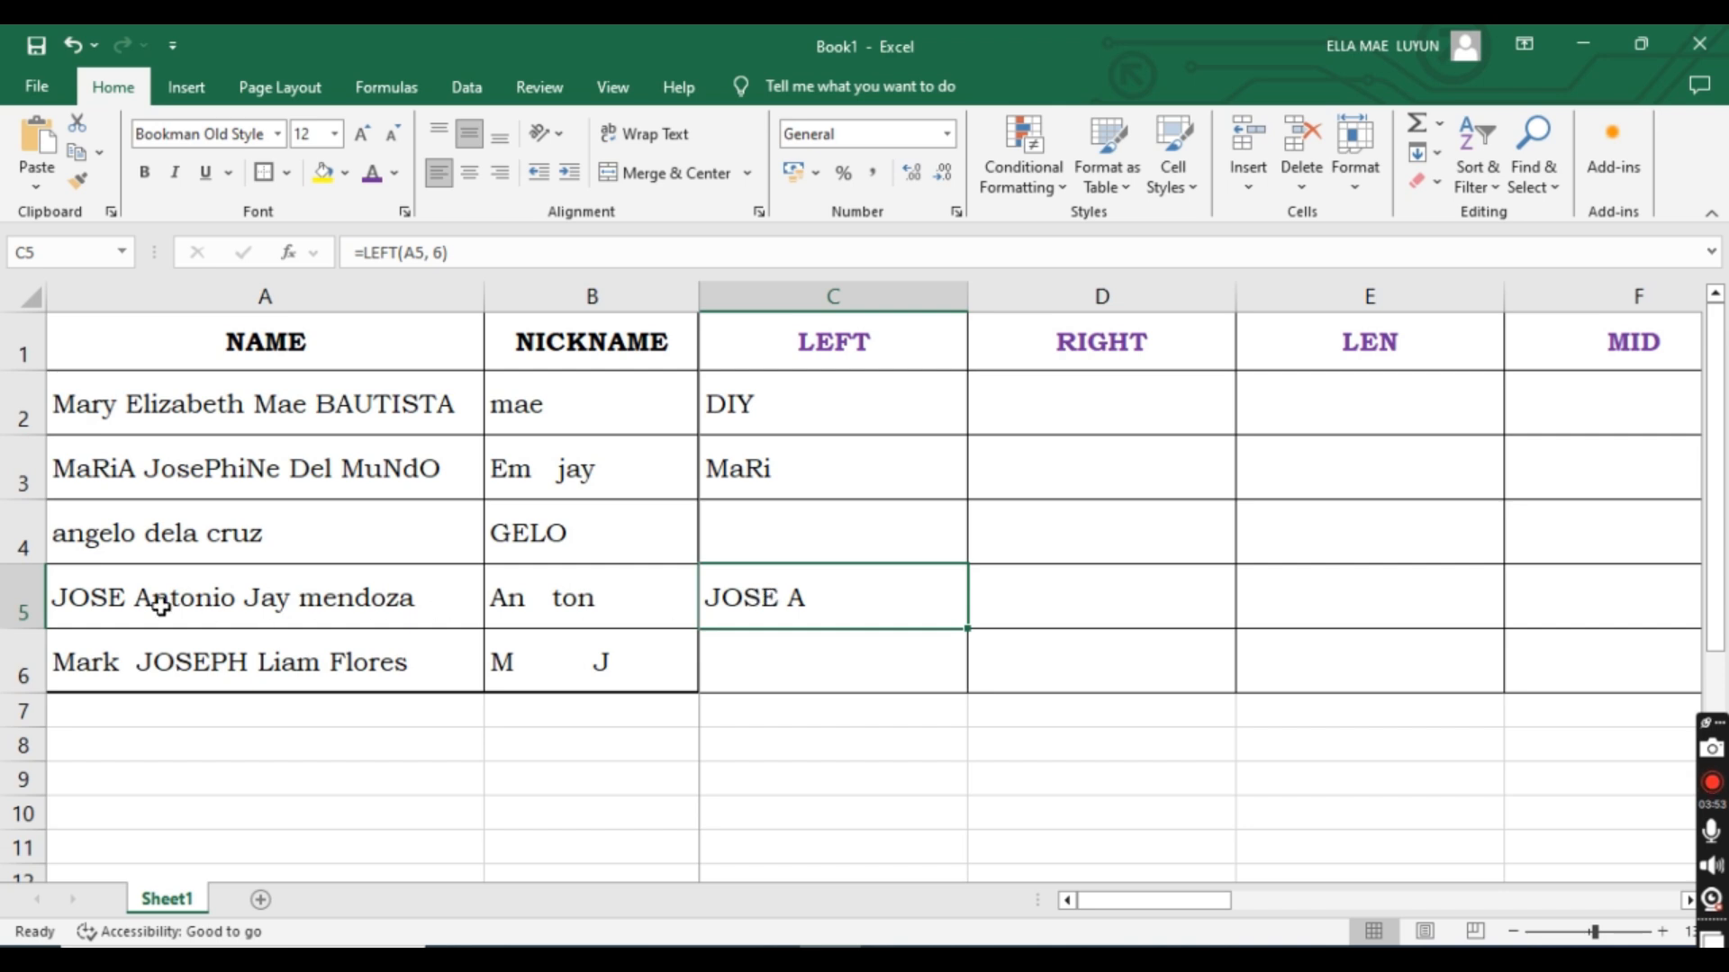
Review the C5 formula's A5 and 6 arguments against the first six characters of A5.
double_click(814, 599)
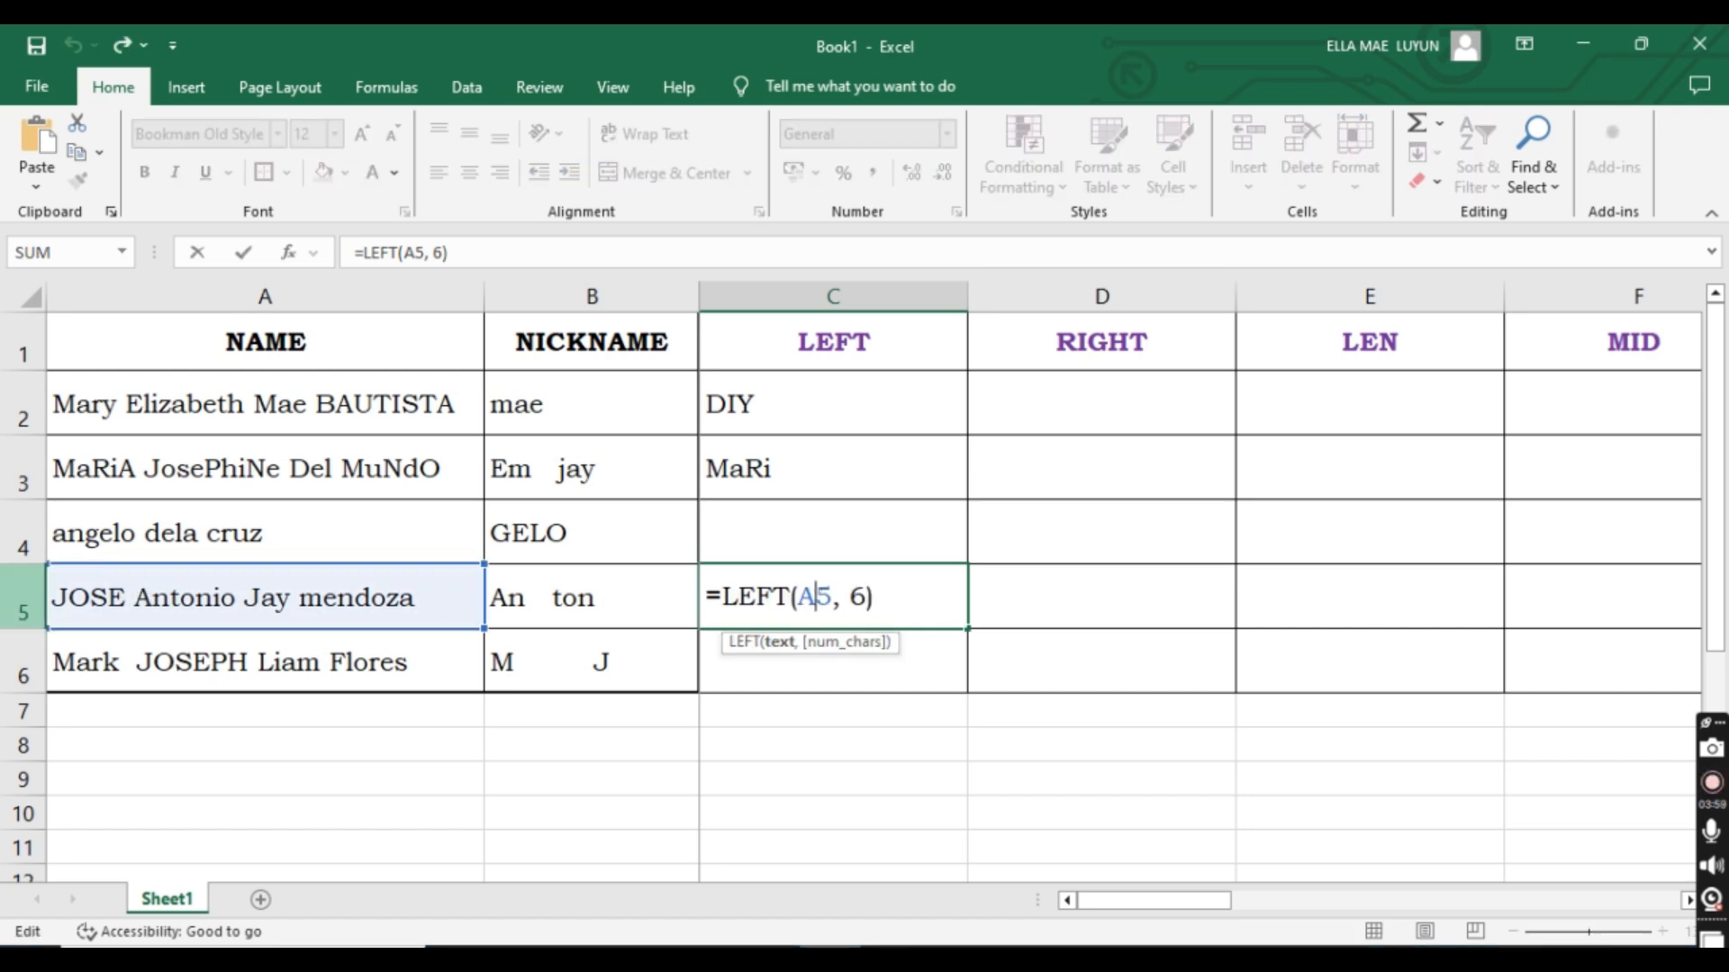
double_click(864, 597)
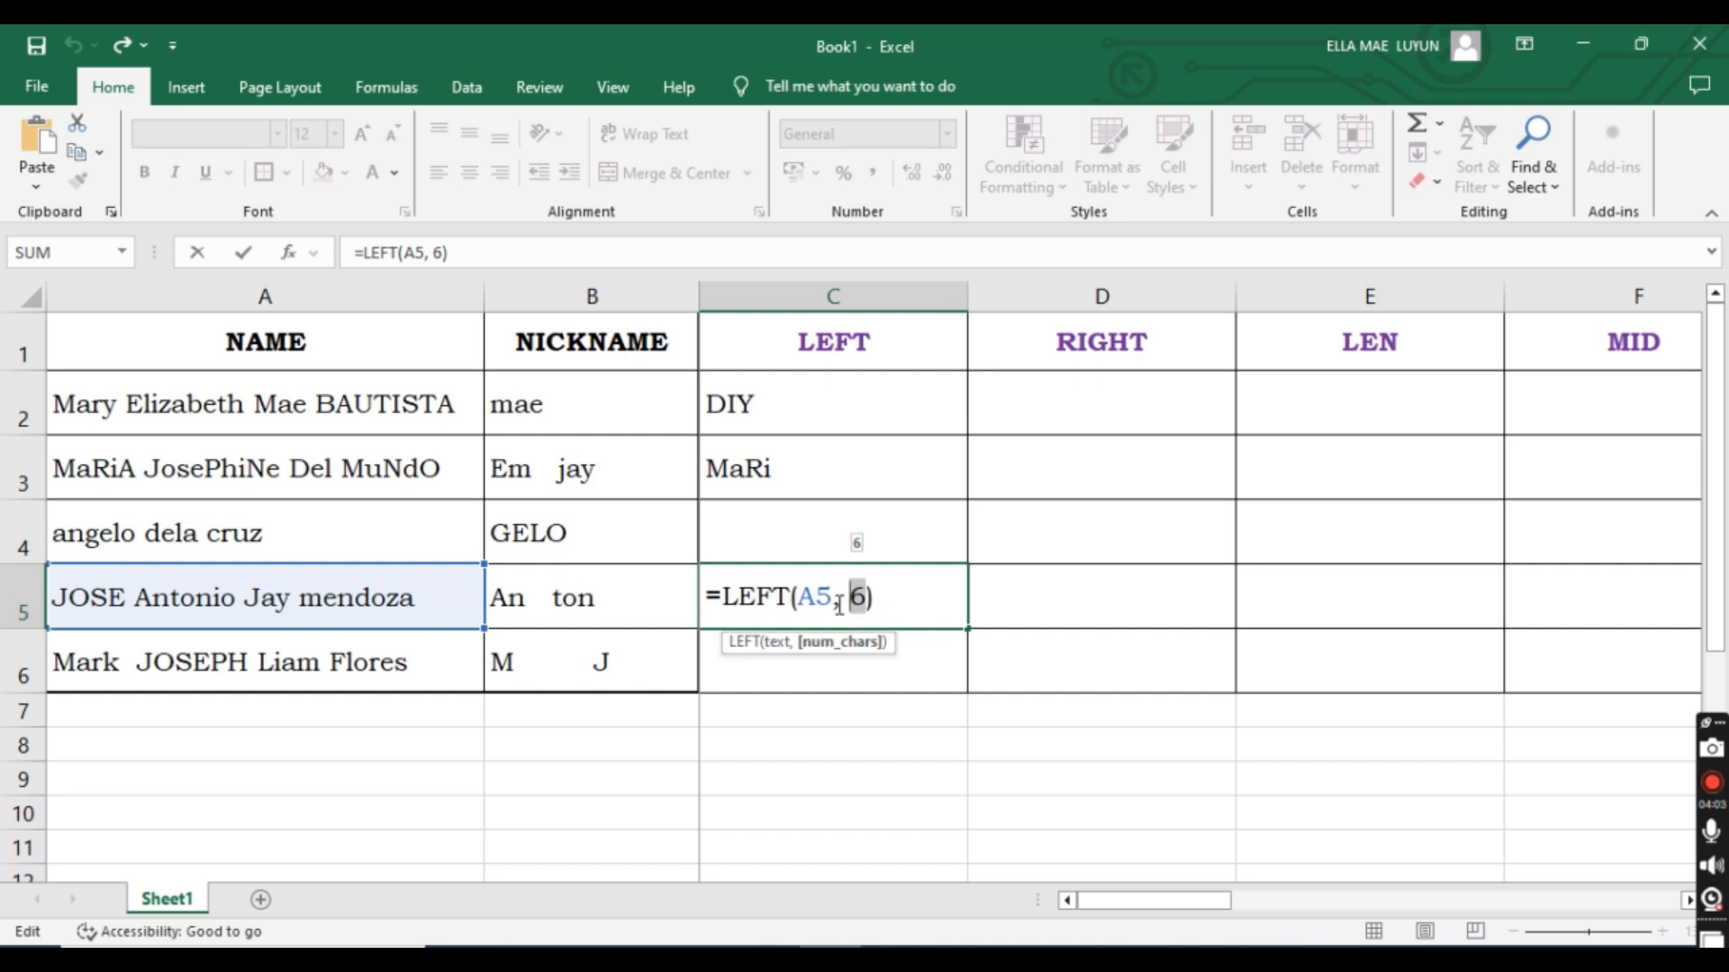
left_click(900, 598)
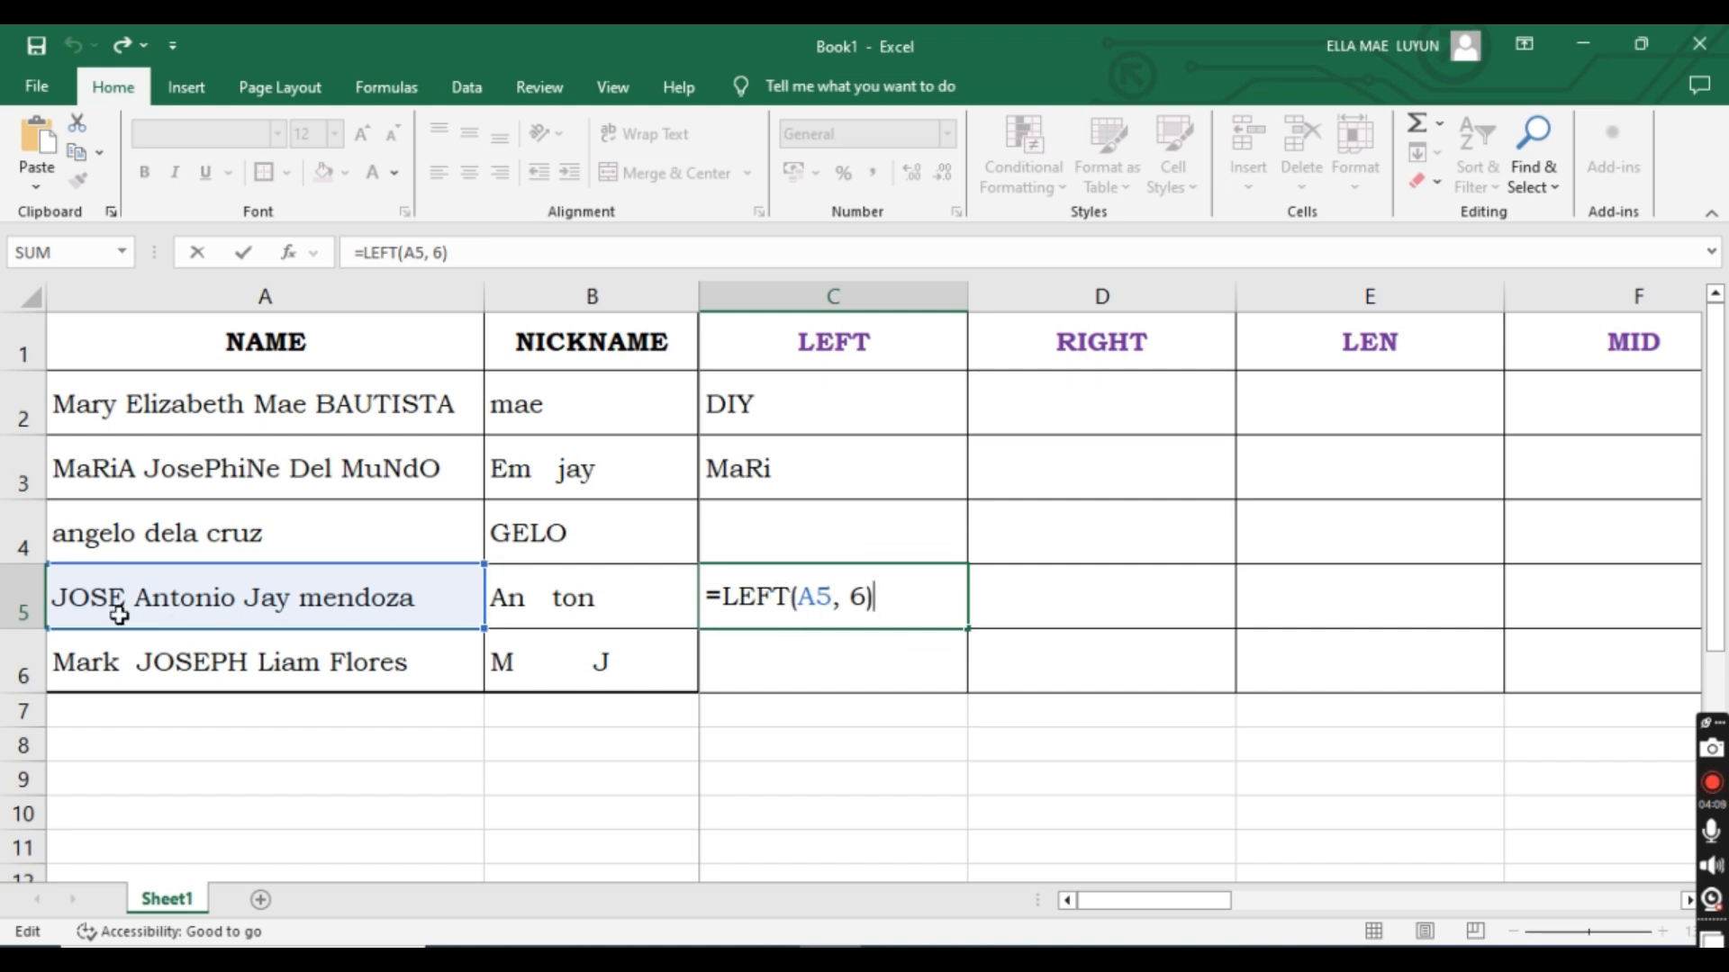
double_click(819, 598)
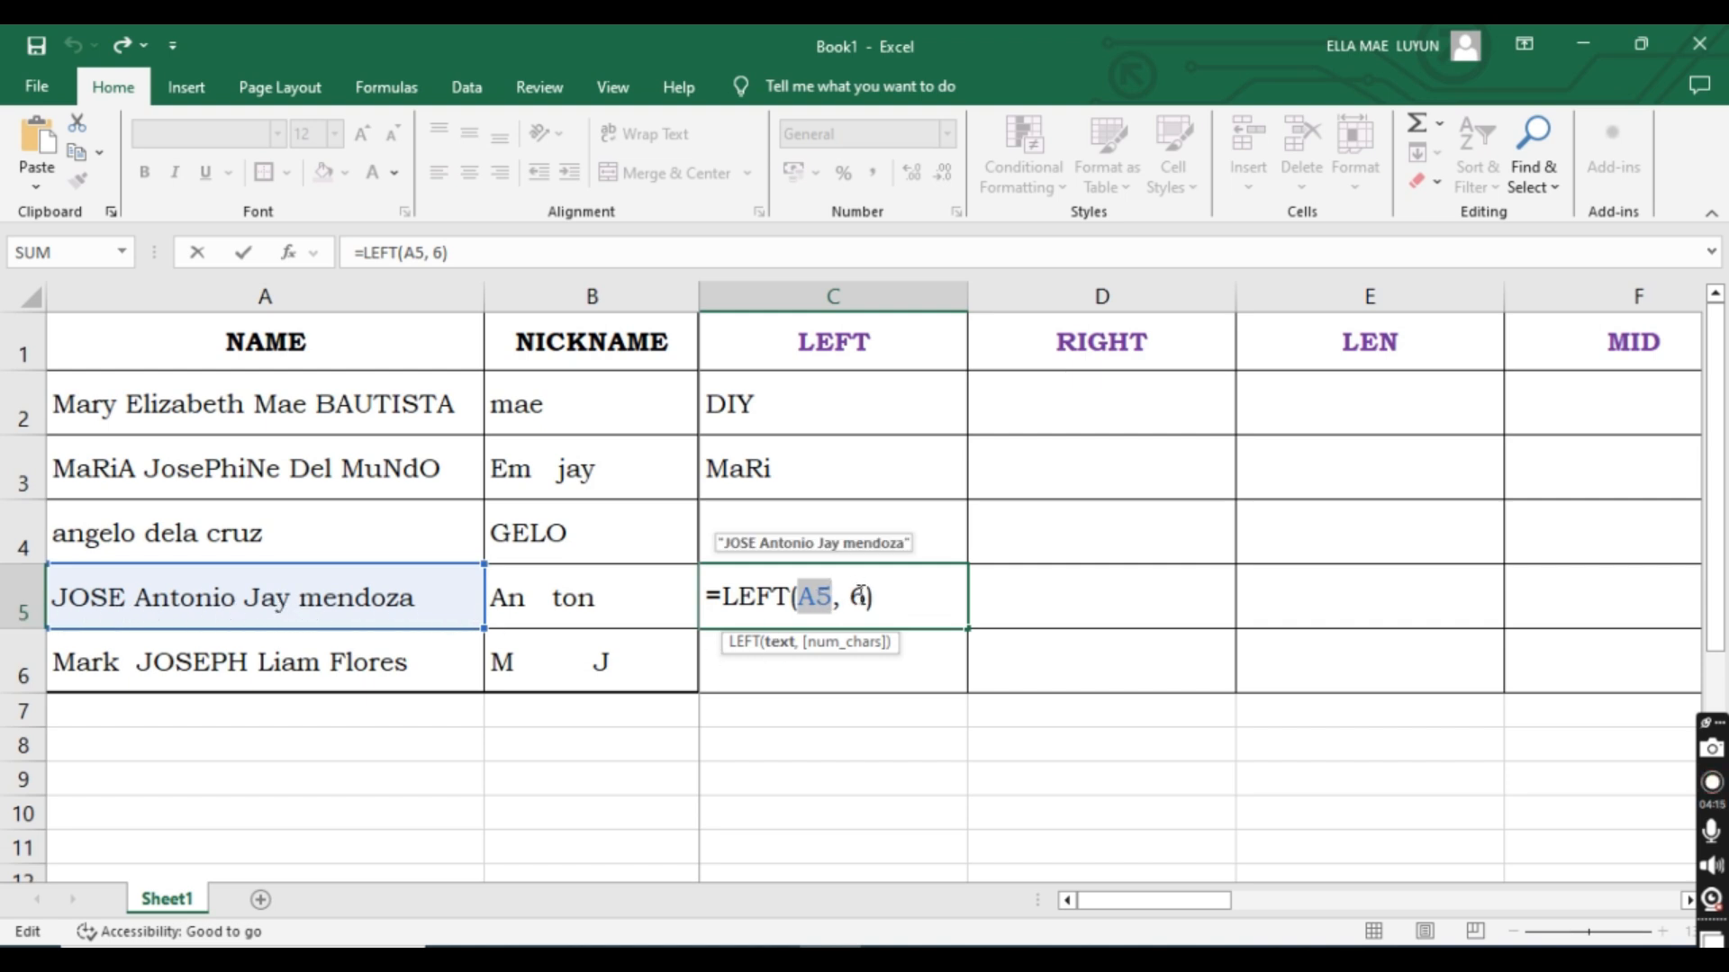
left_click(863, 598)
left_click_drag(863, 598, 851, 596)
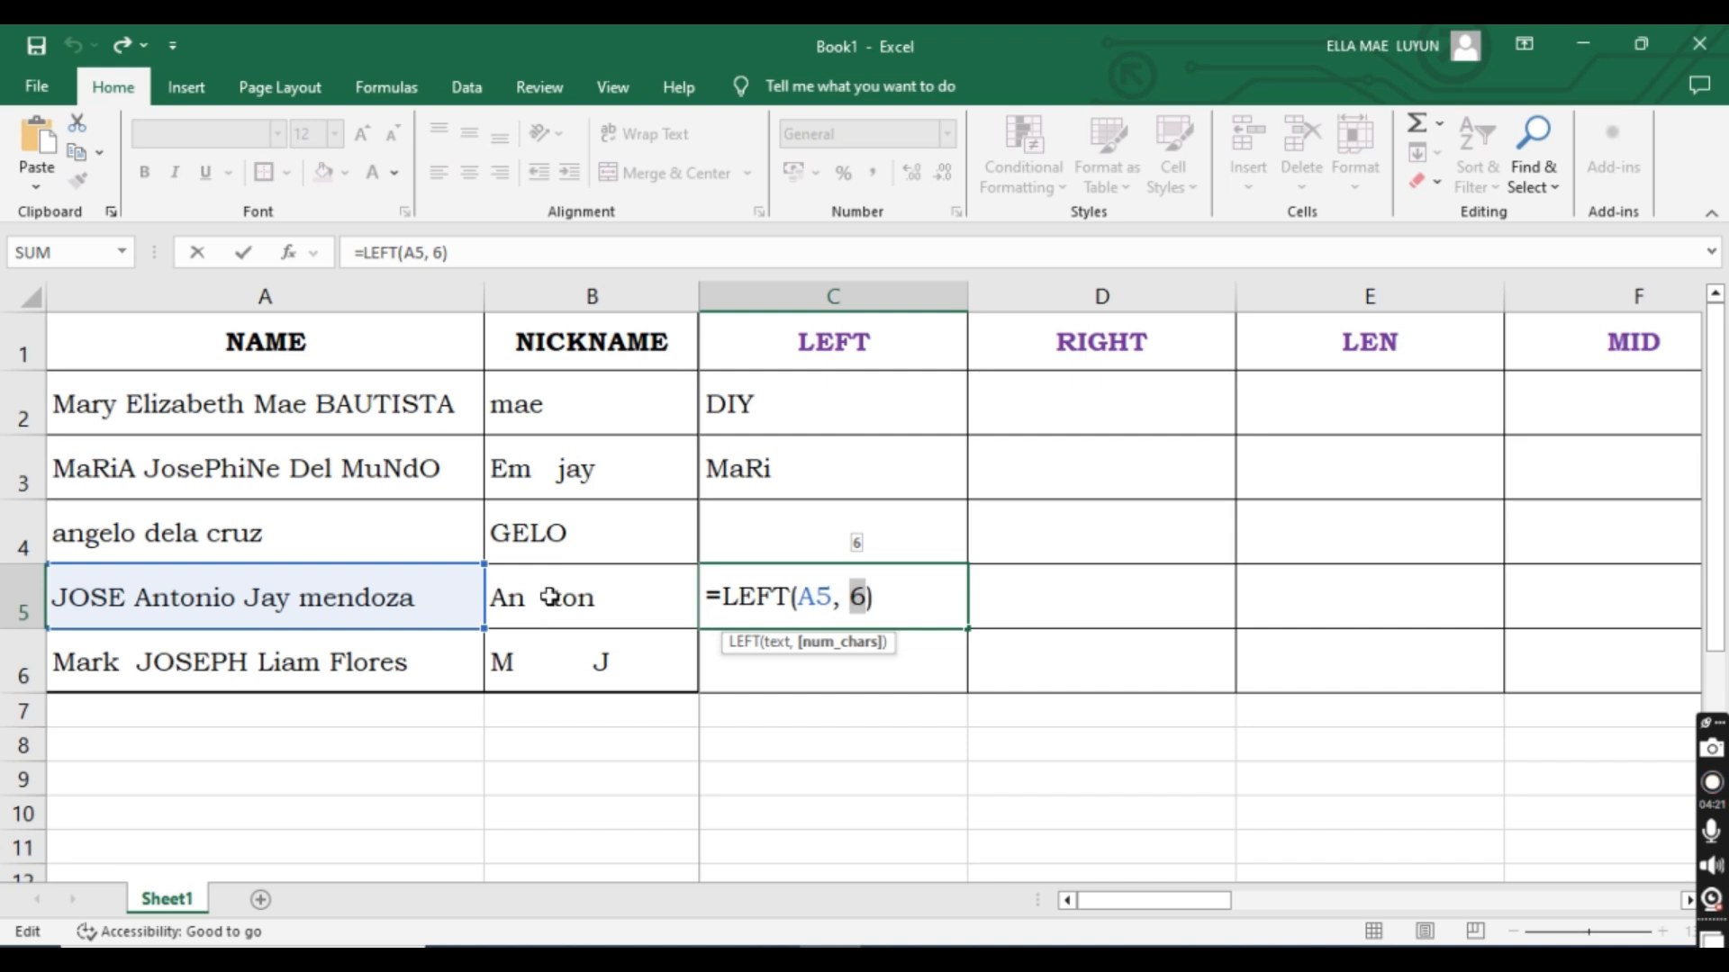
left_click(931, 616)
key("Return")
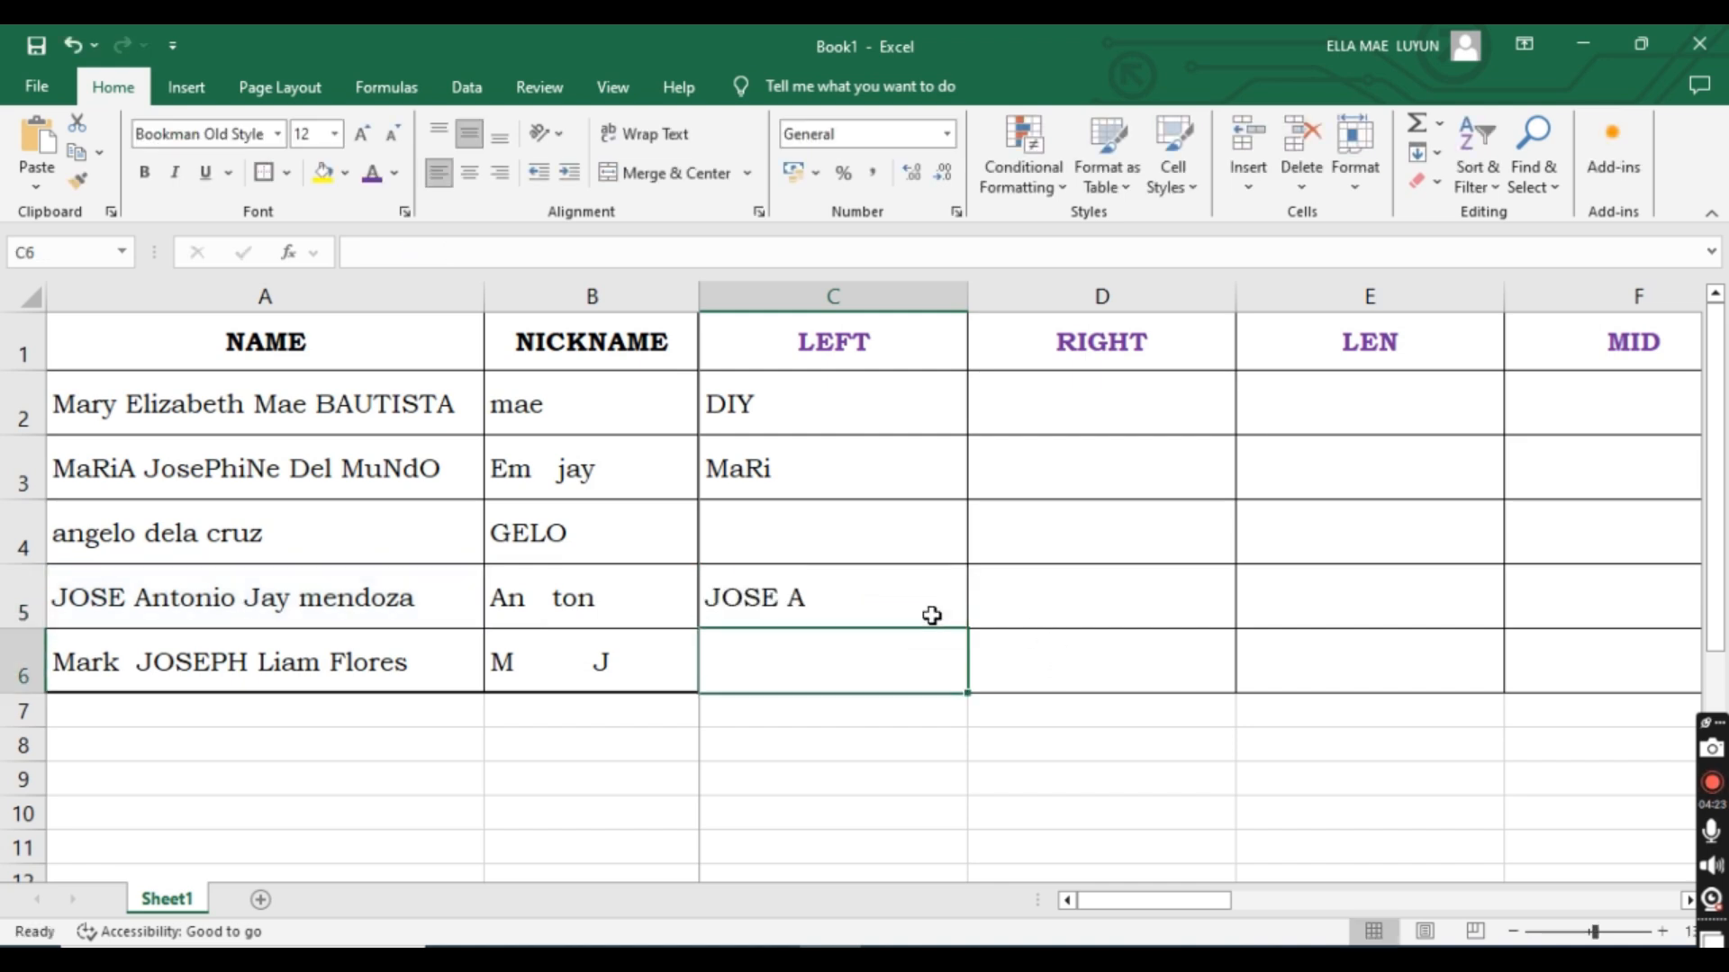
double_click(61, 596)
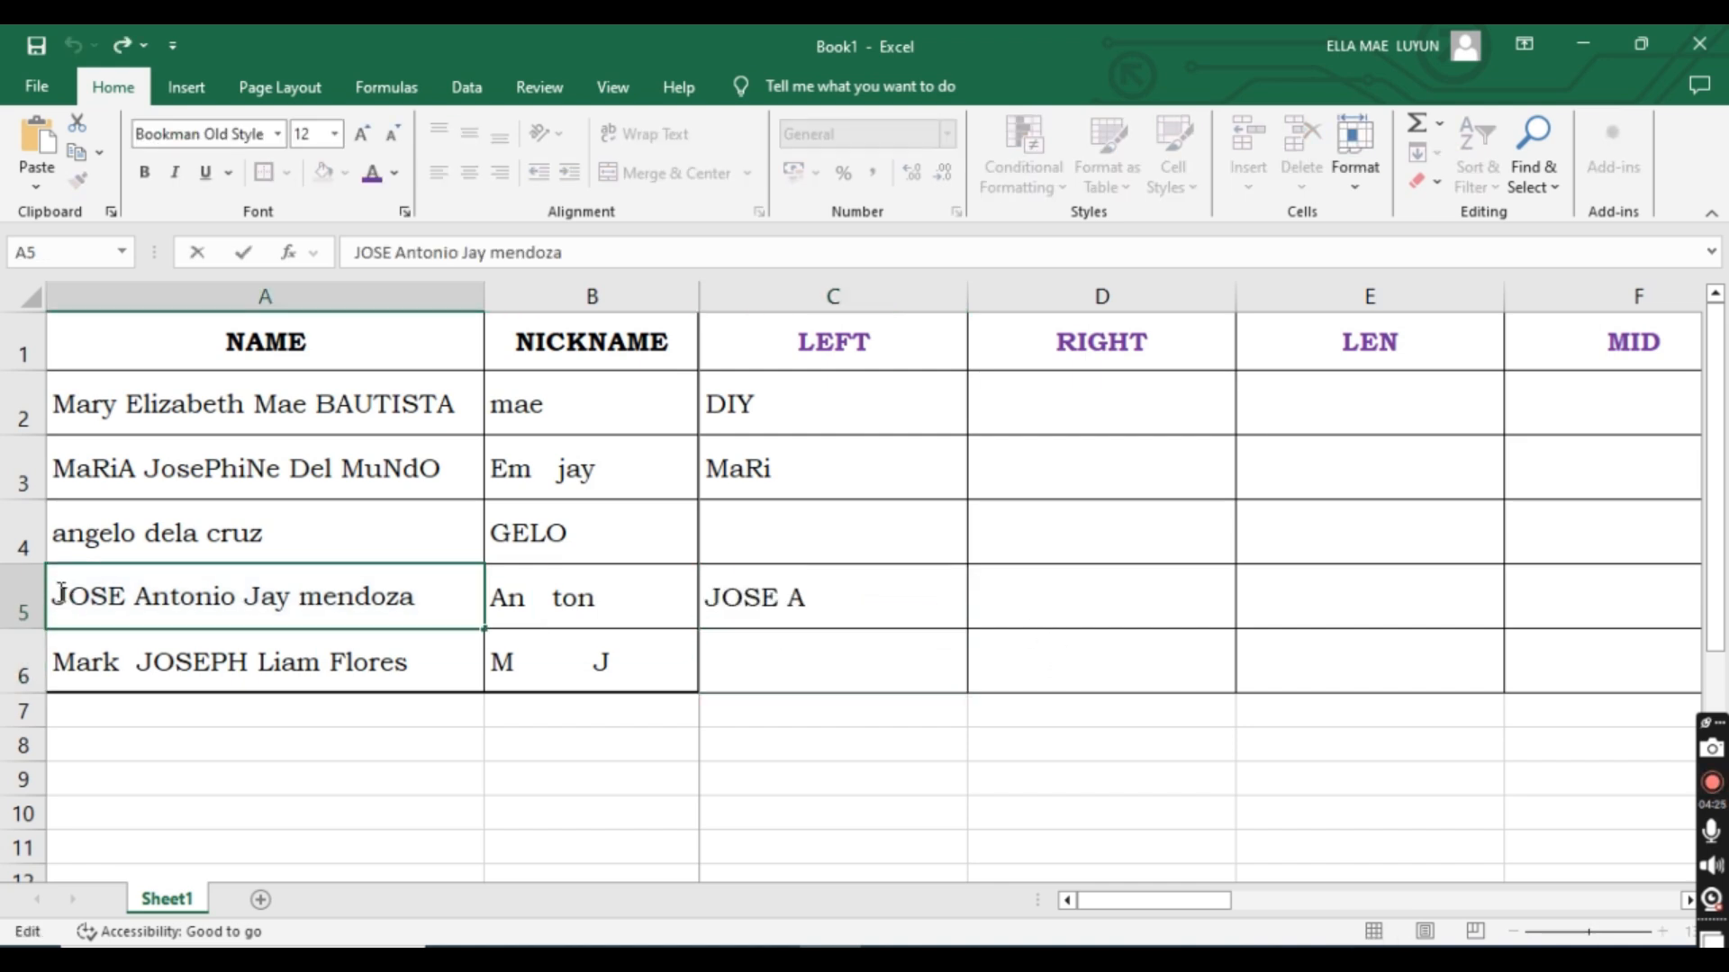
left_click_drag(53, 596, 153, 596)
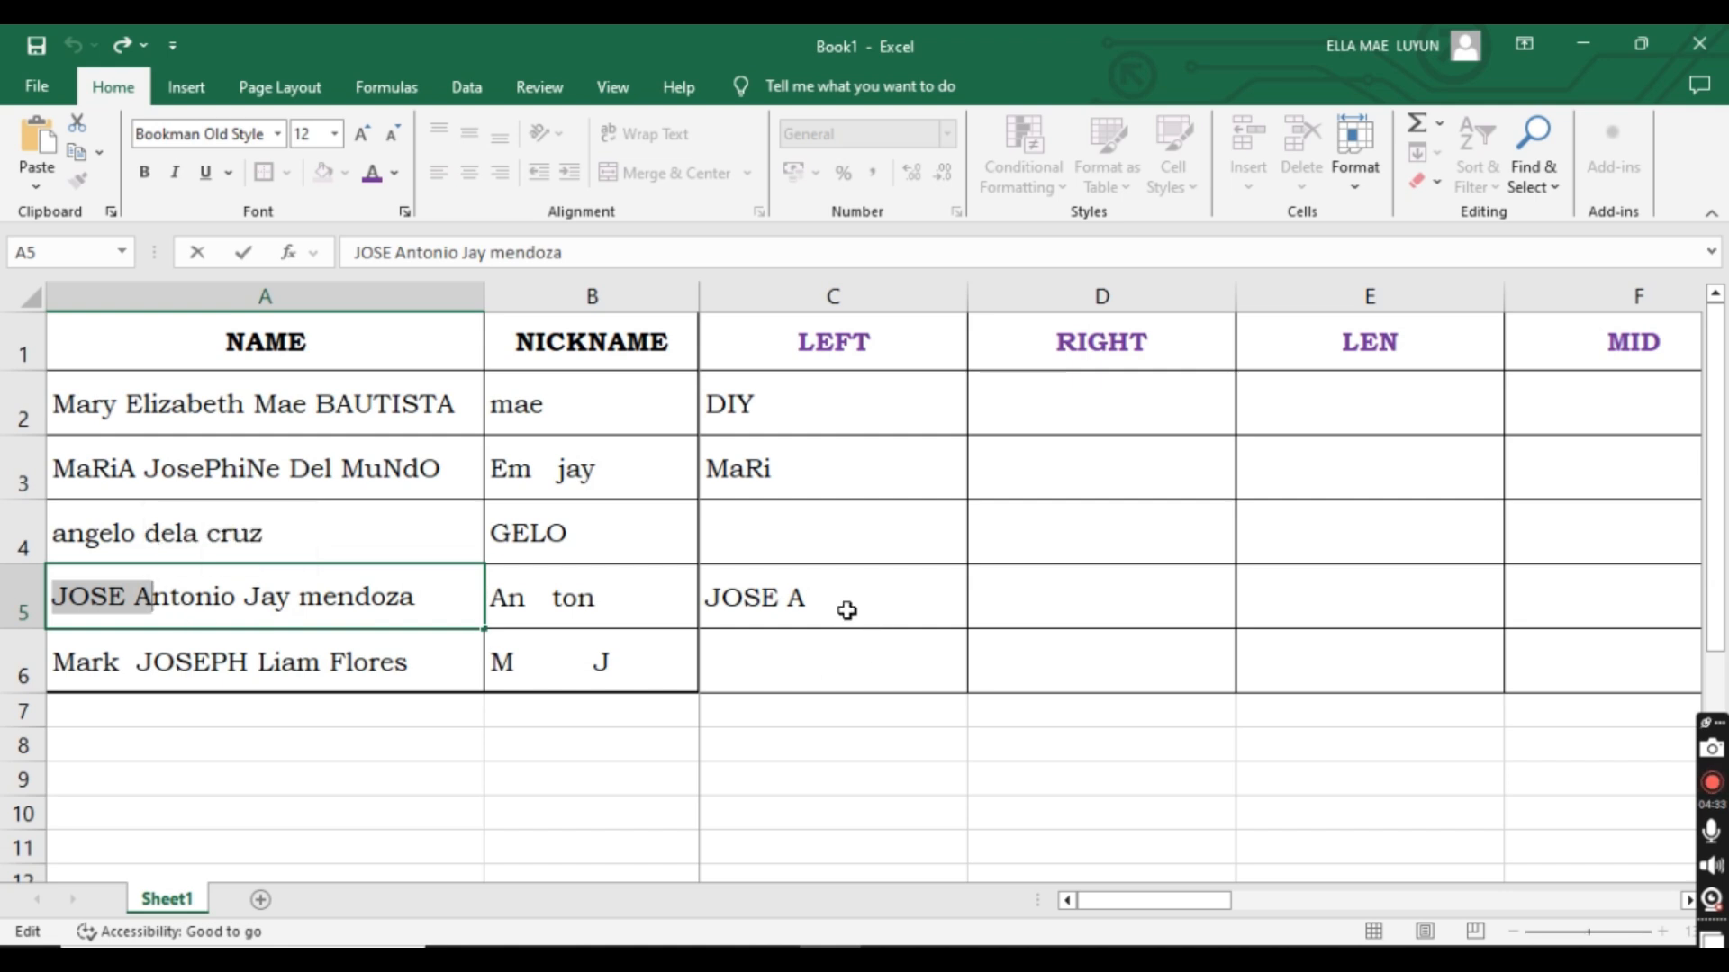
left_click(857, 648)
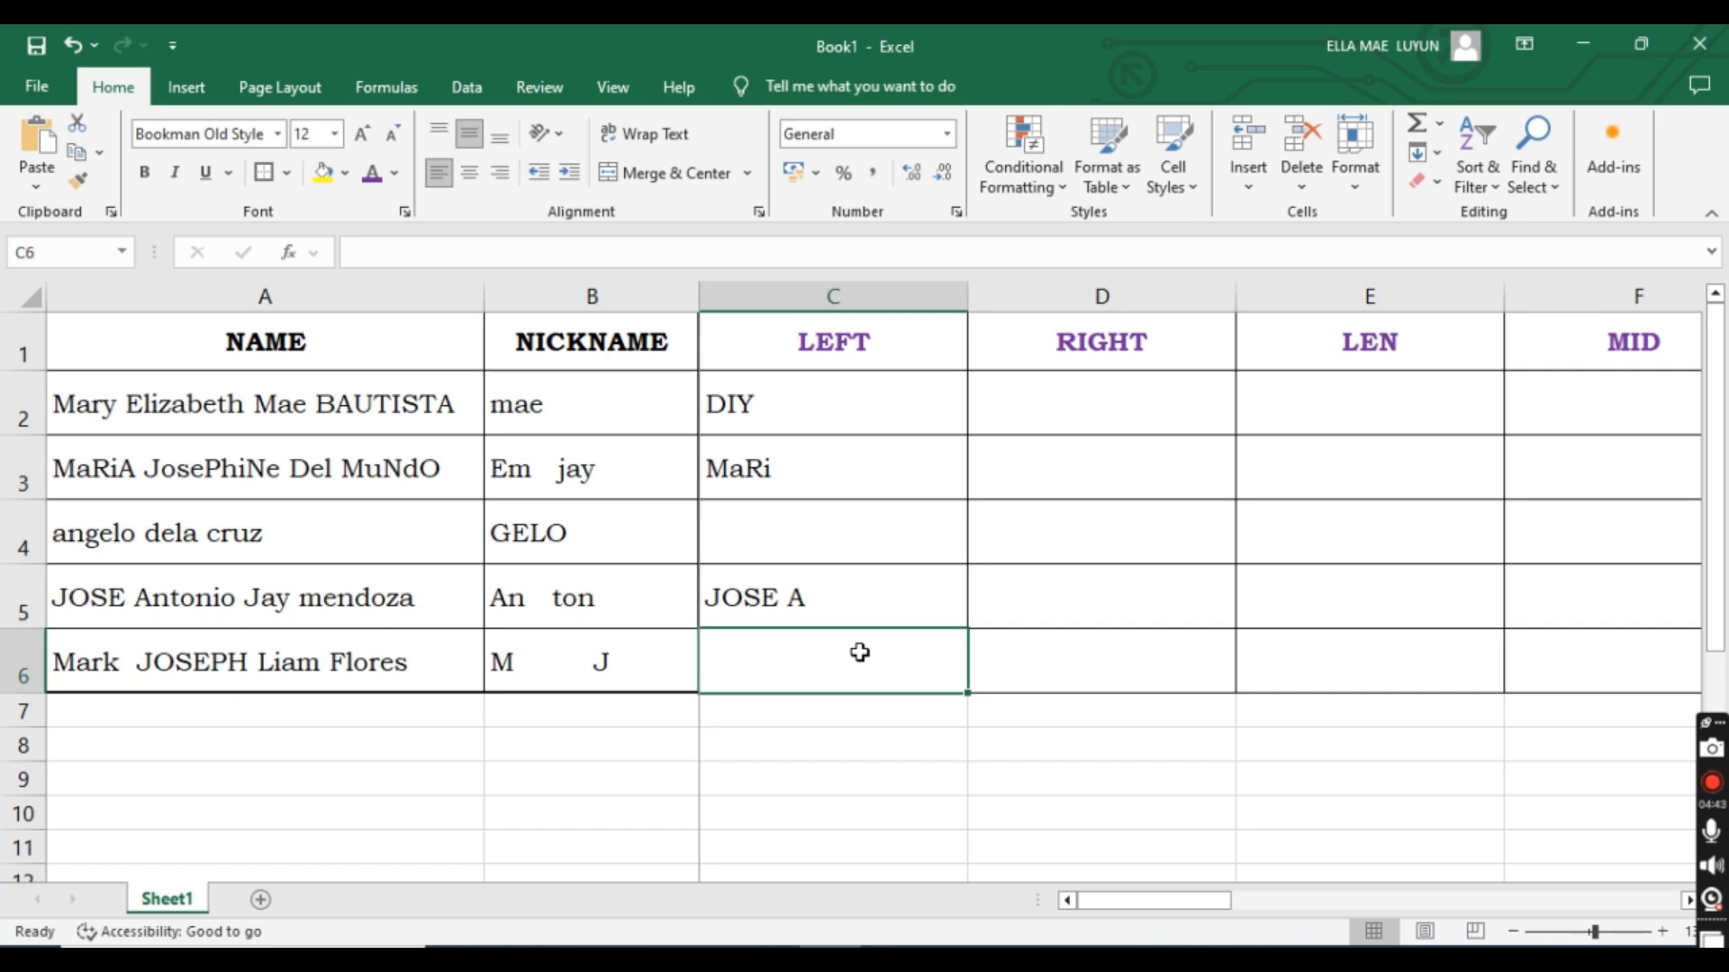
Compare the name in A2 with C2, then enter =RIGHT(A2, 5) in D2.
left_click(1126, 408)
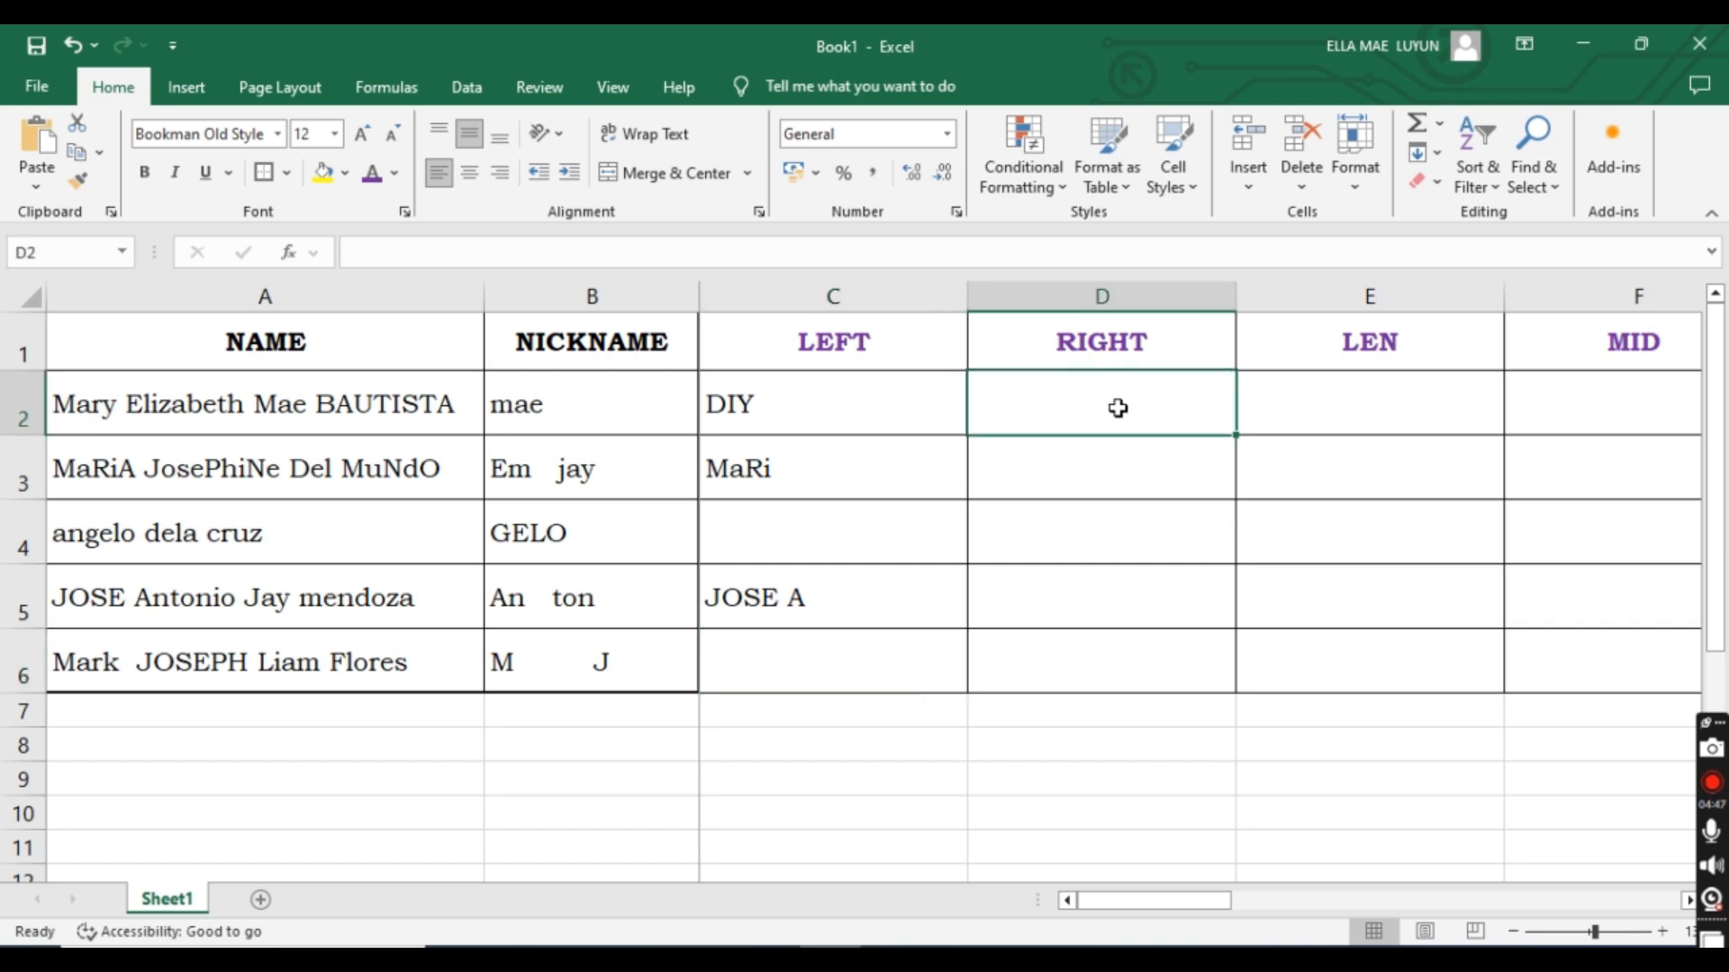
left_click(287, 407)
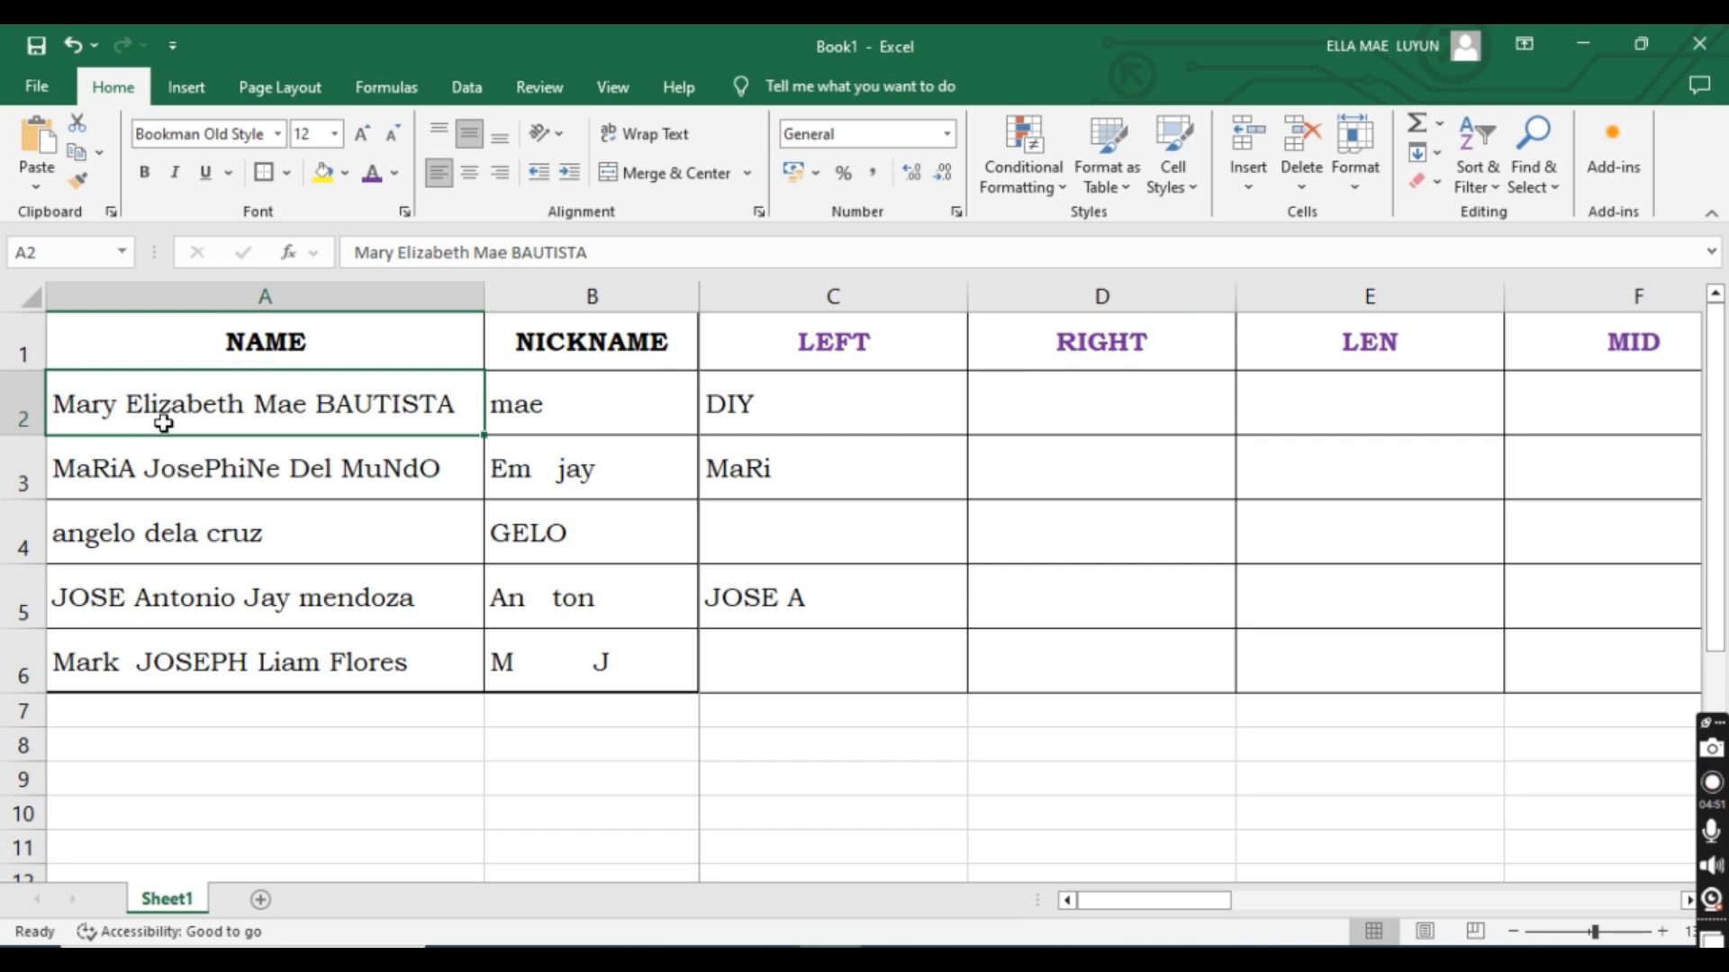
left_click(1066, 417)
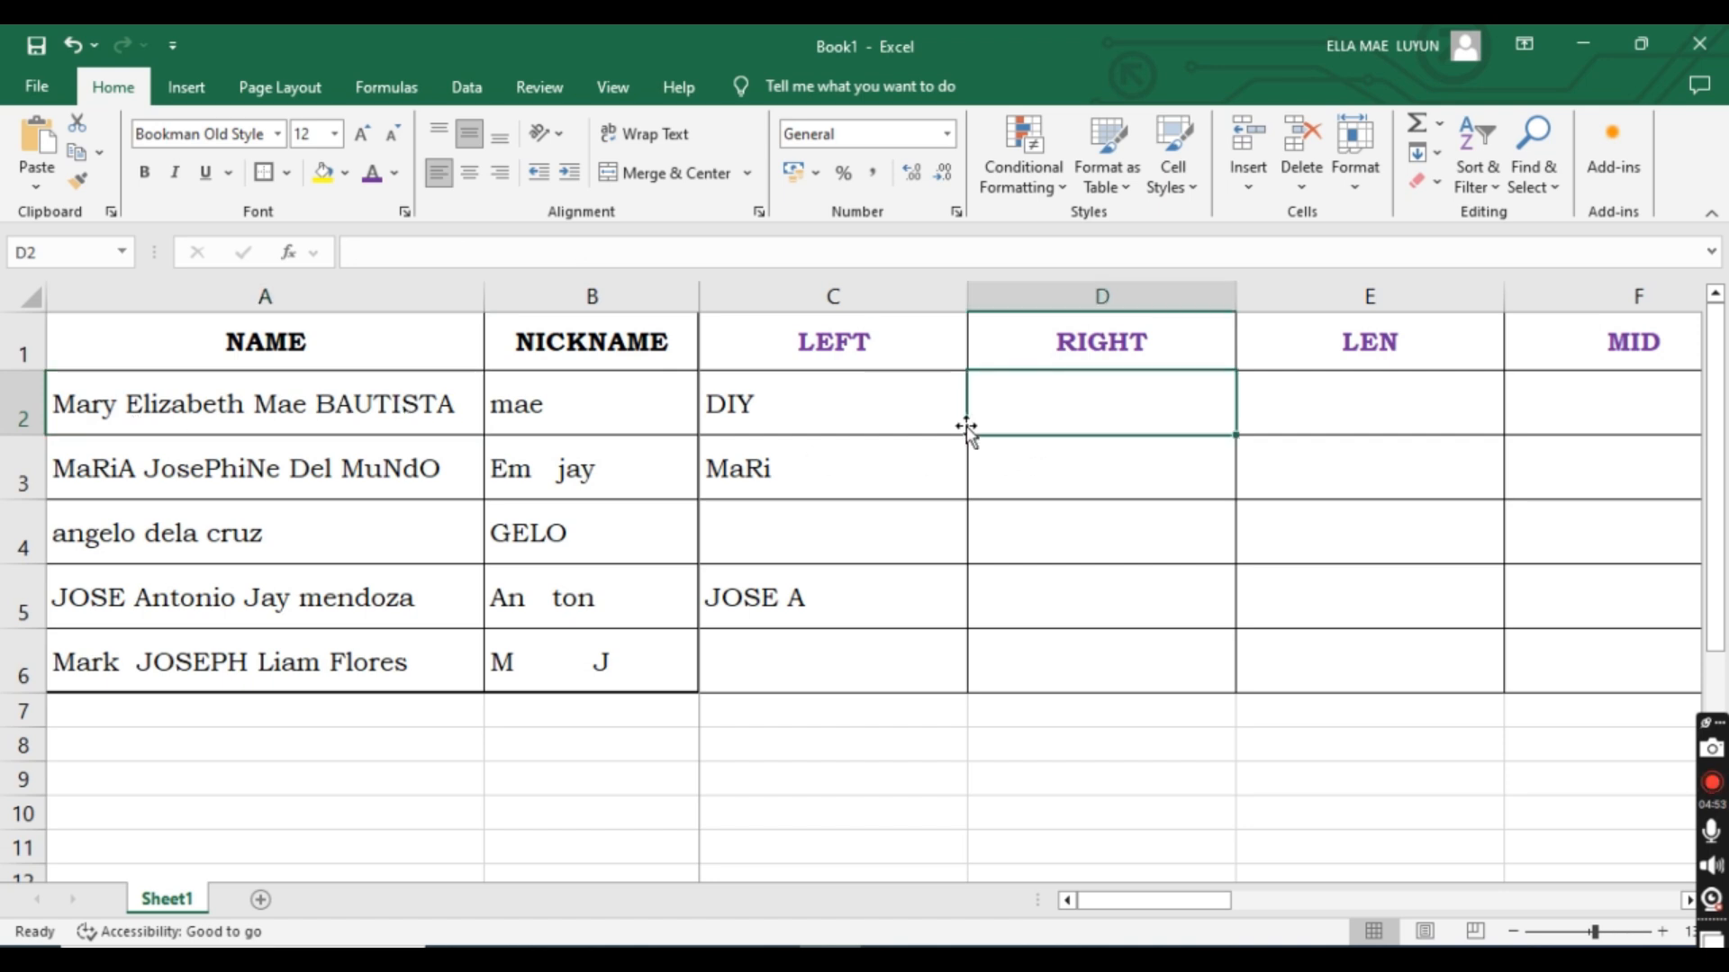
left_click(807, 424)
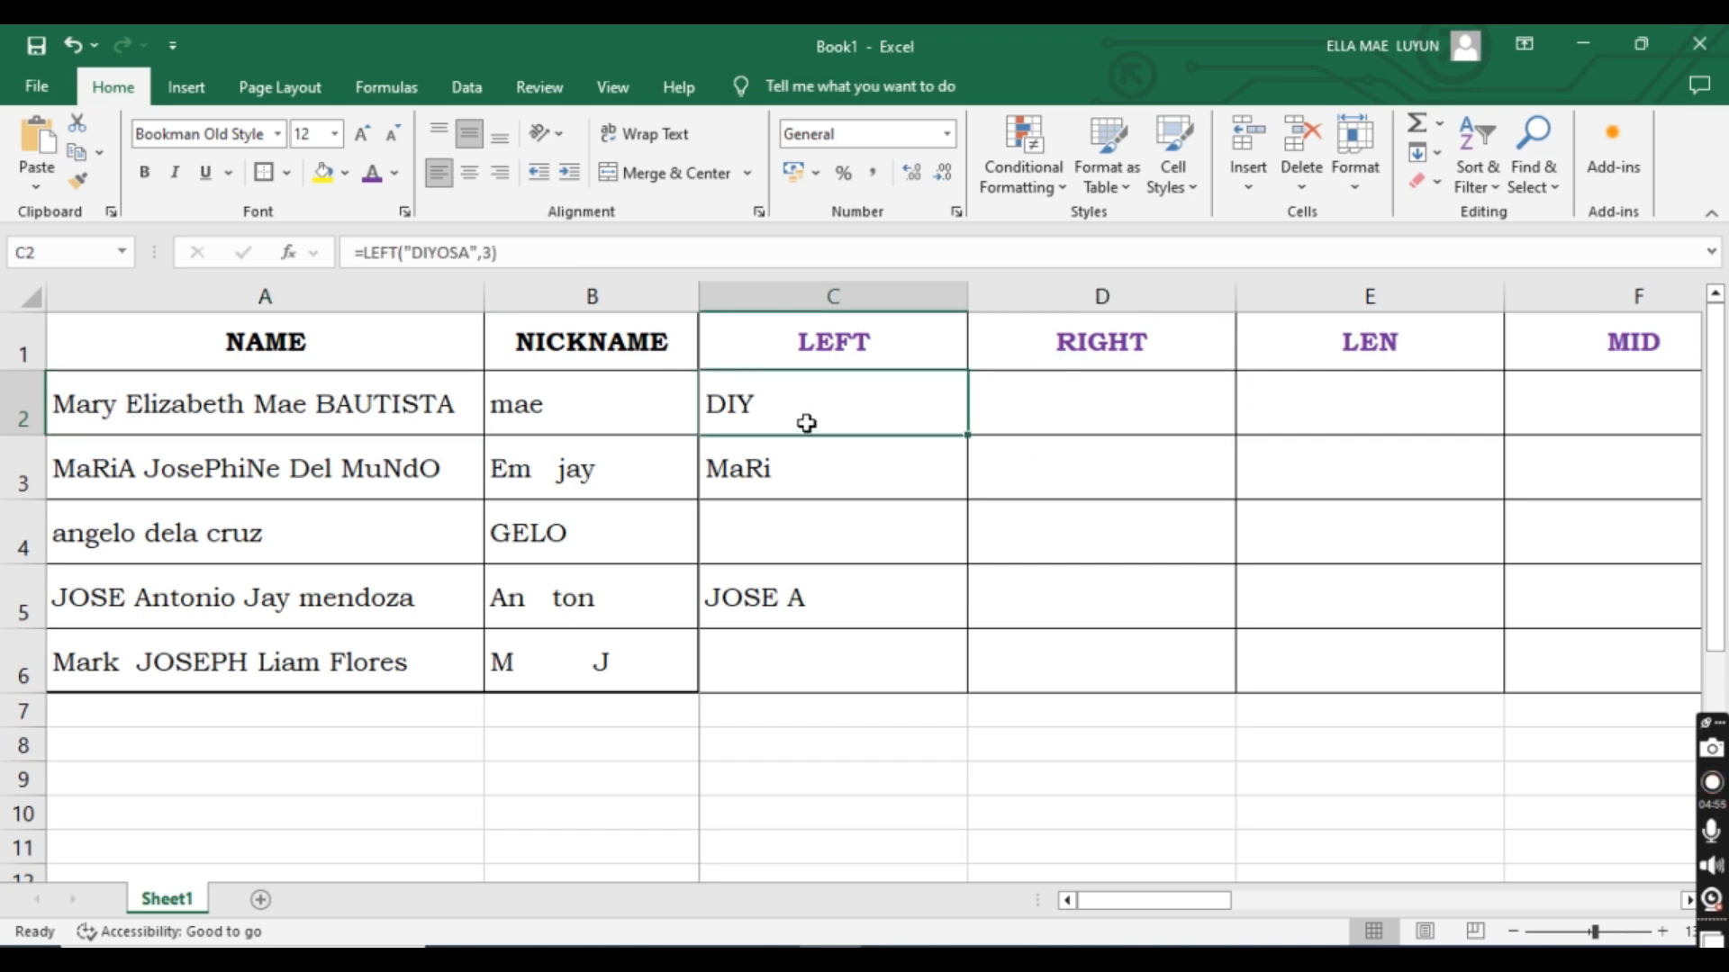
left_click(1124, 406)
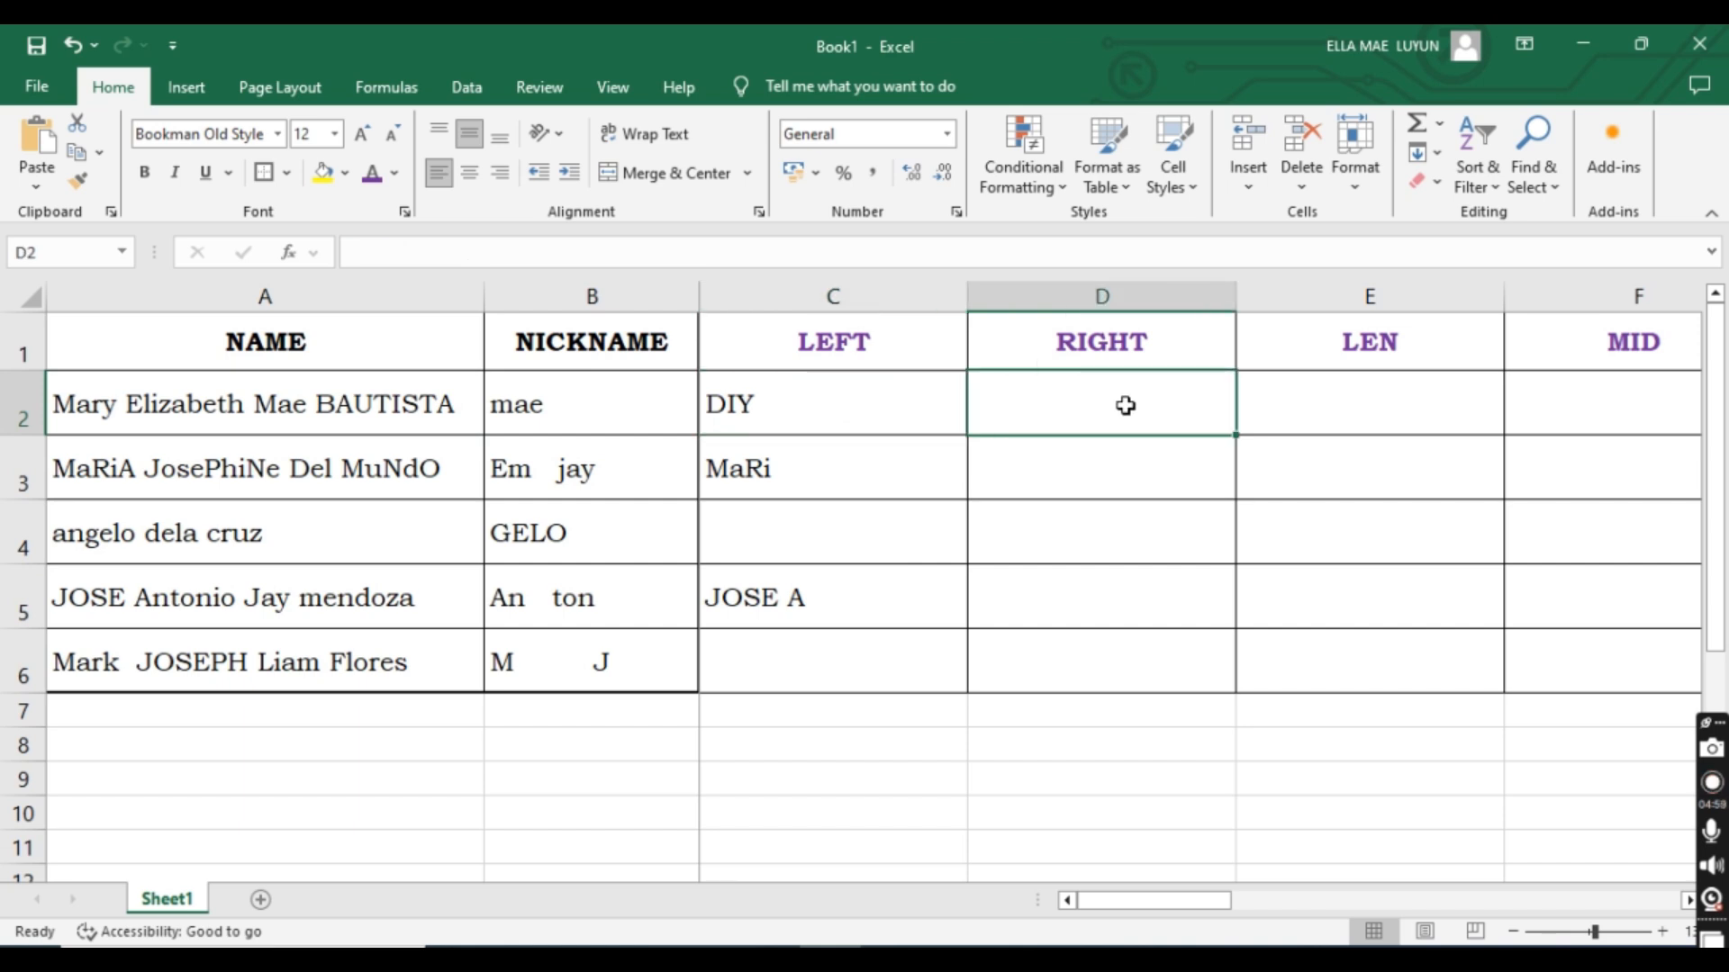
type("=righ")
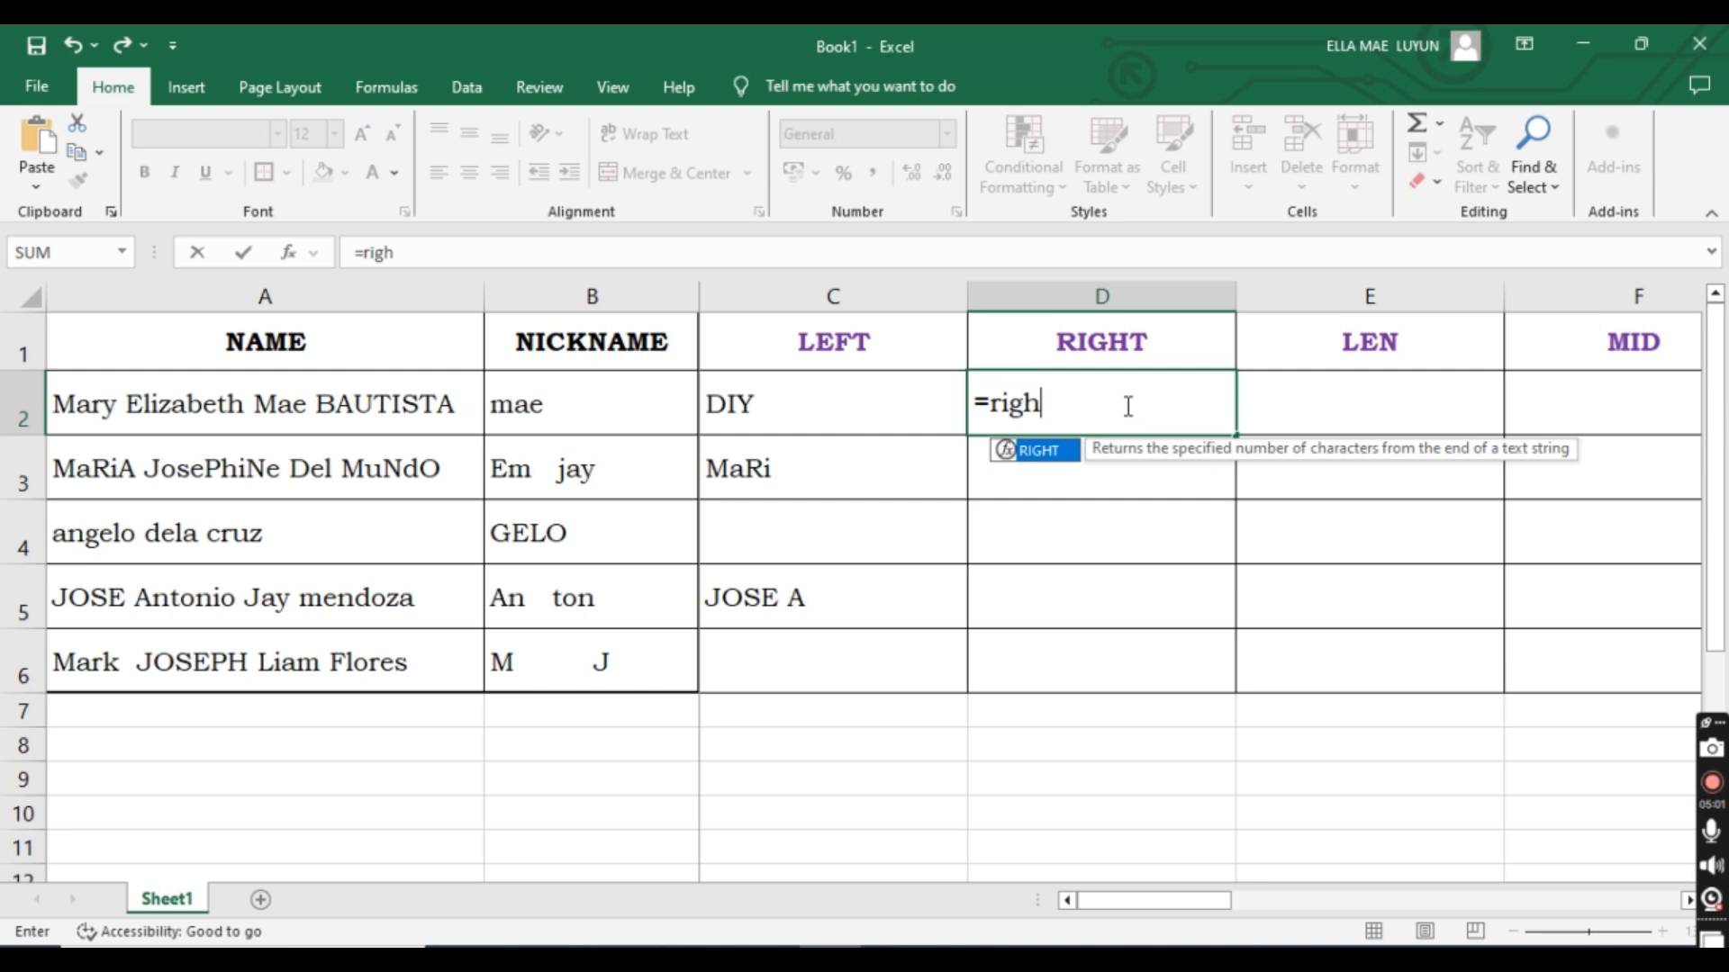
key("Tab")
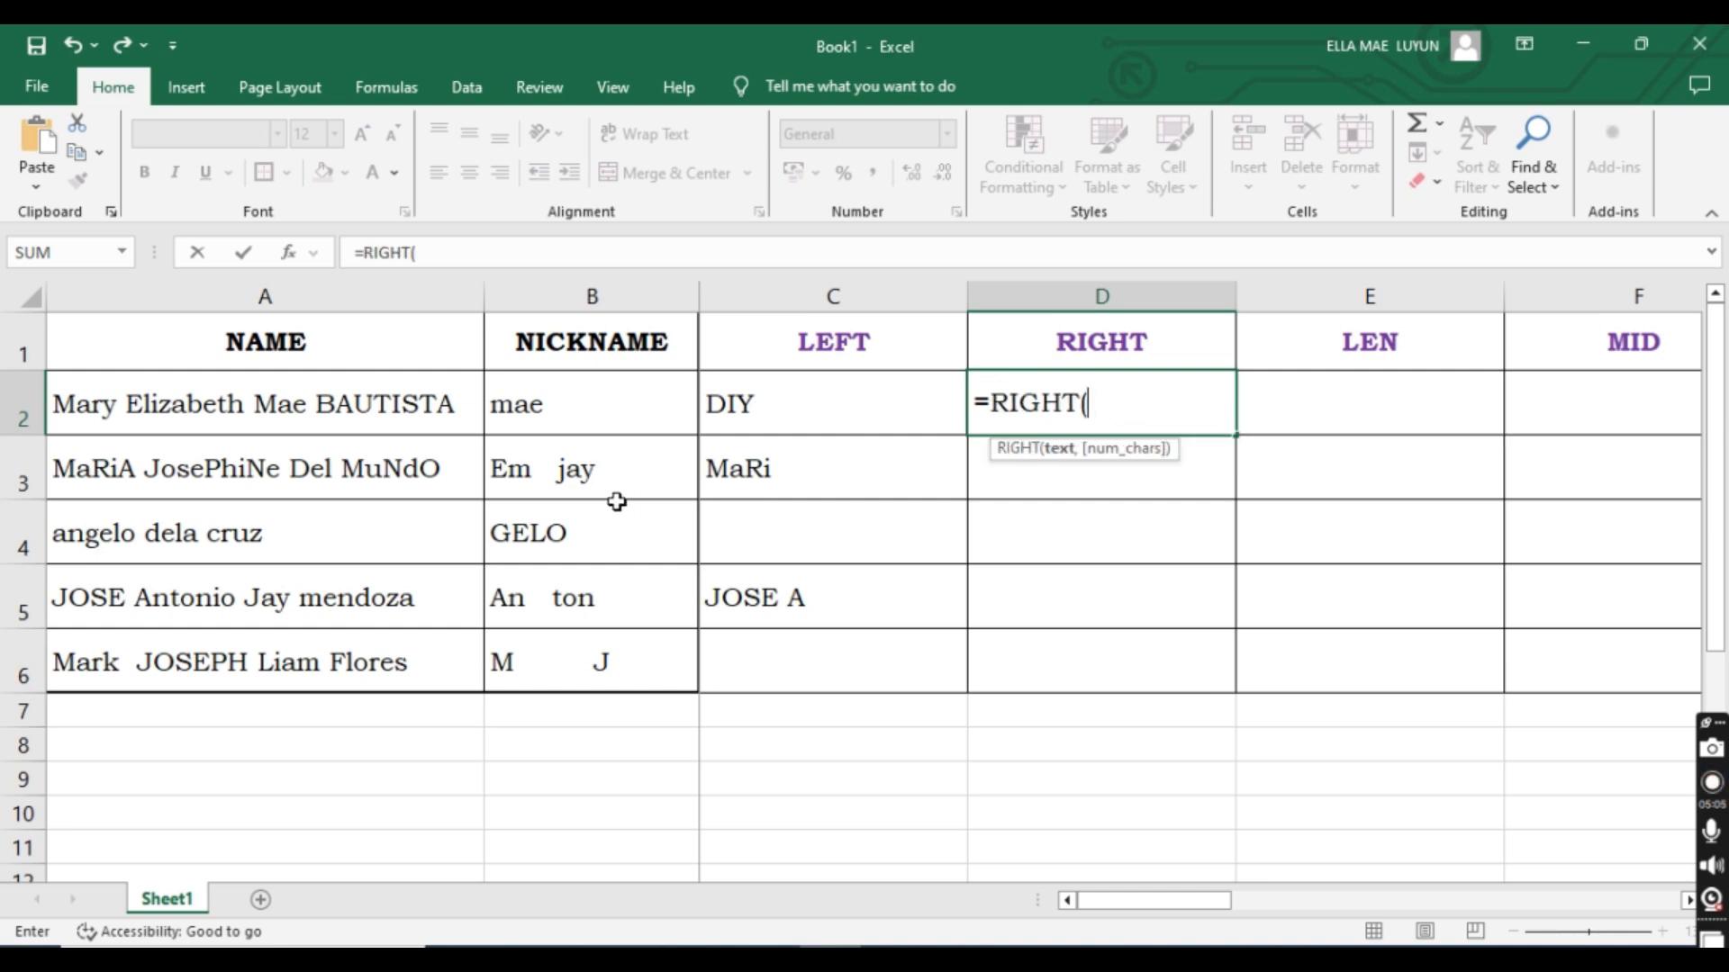
left_click(361, 400)
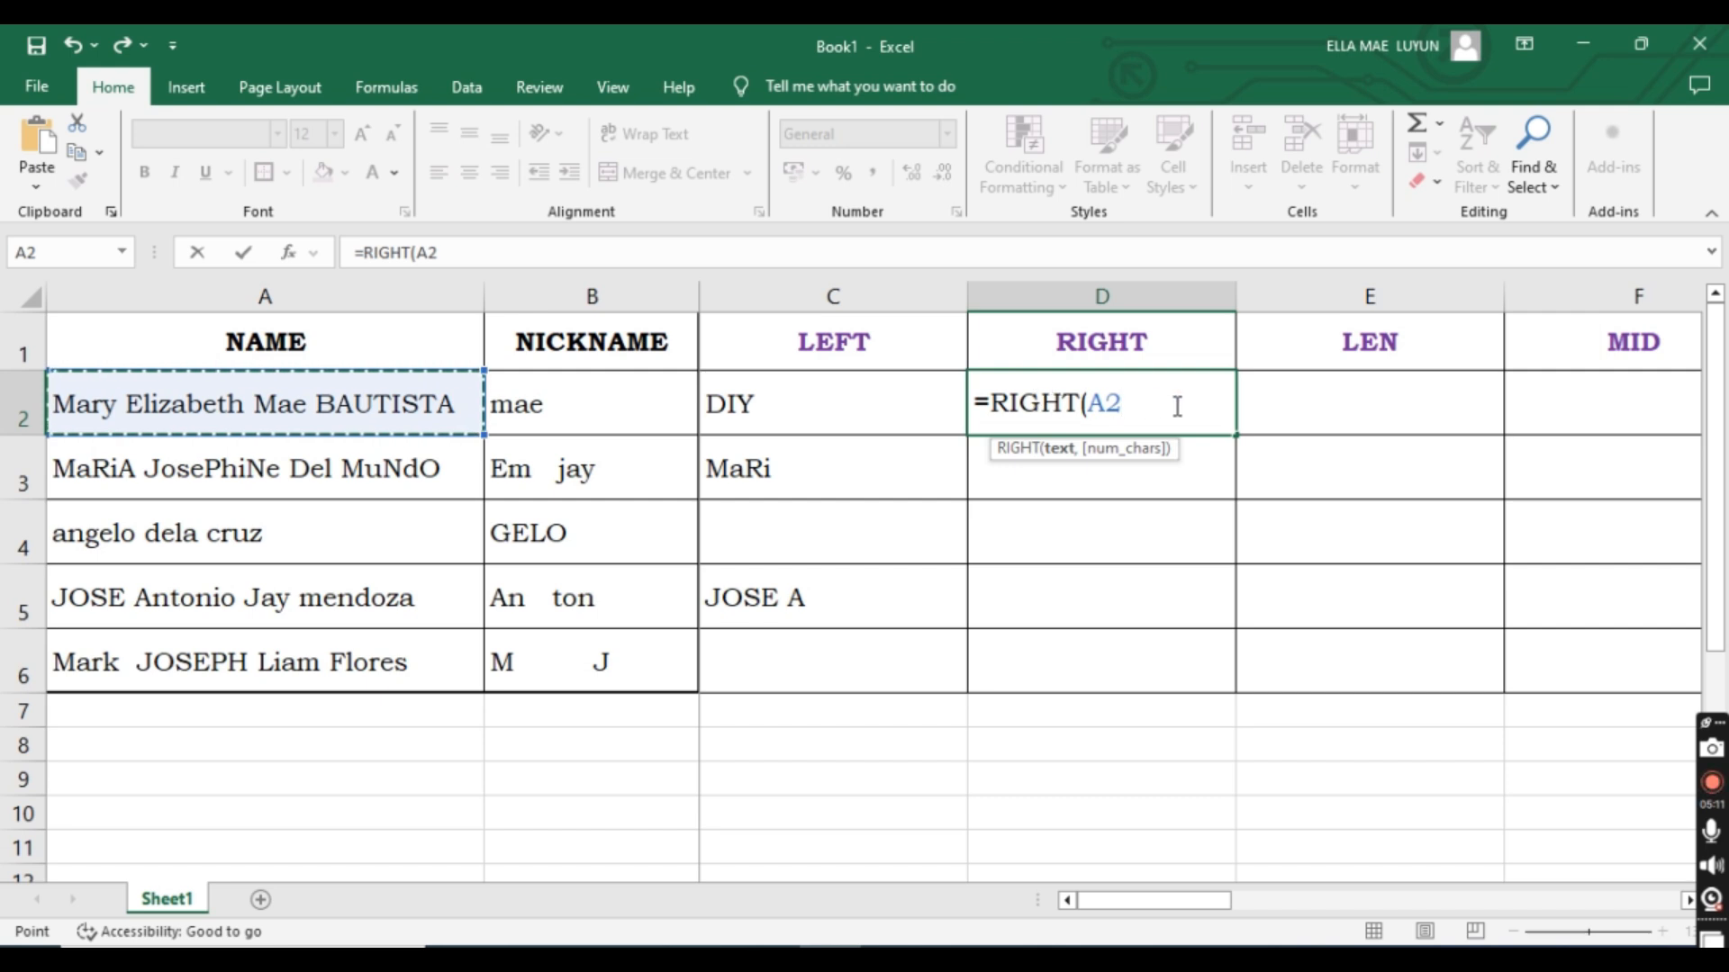
type(",")
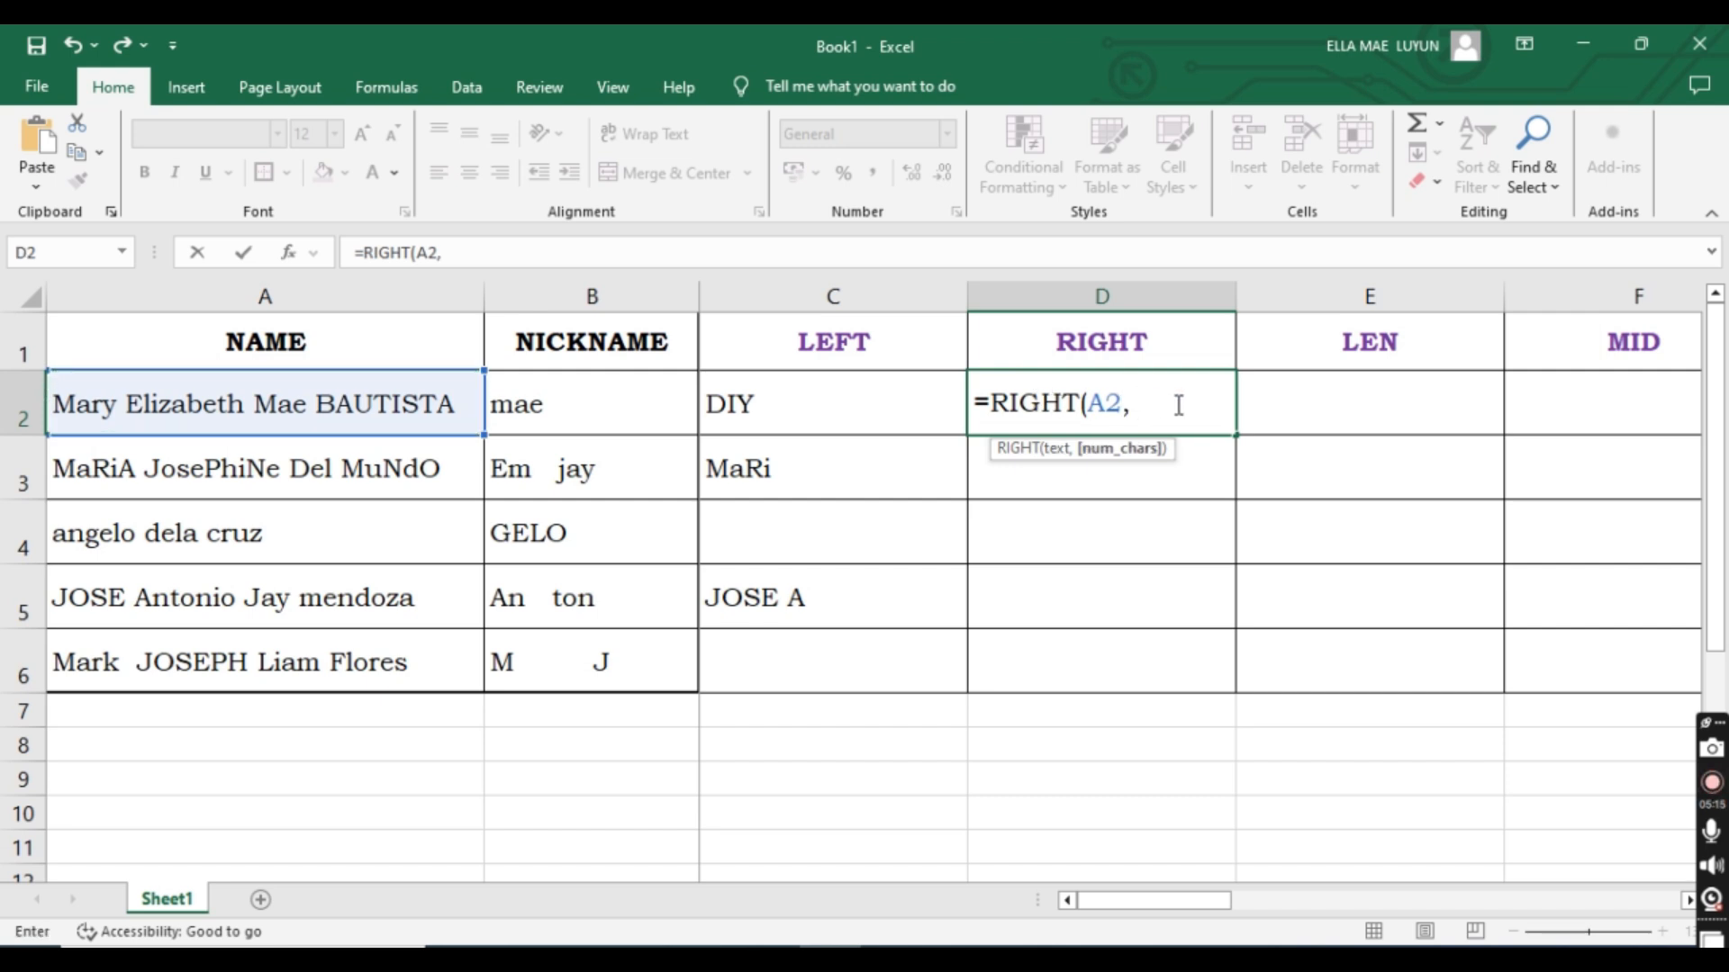
type(" 5)")
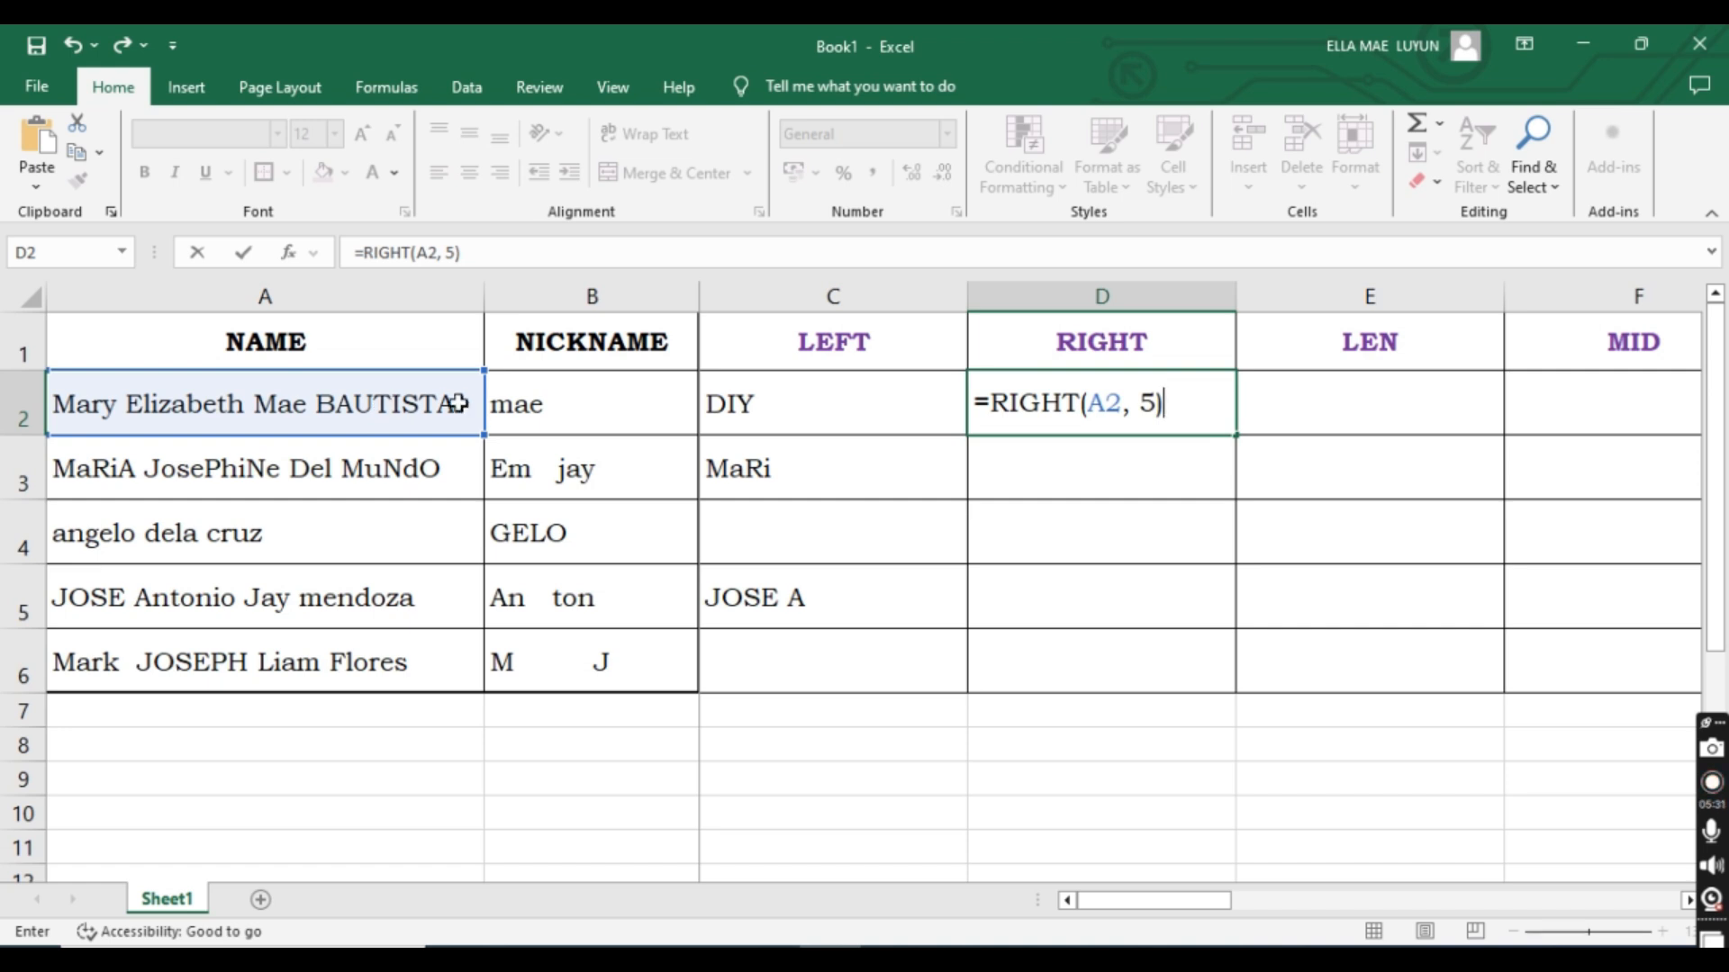
key("Return")
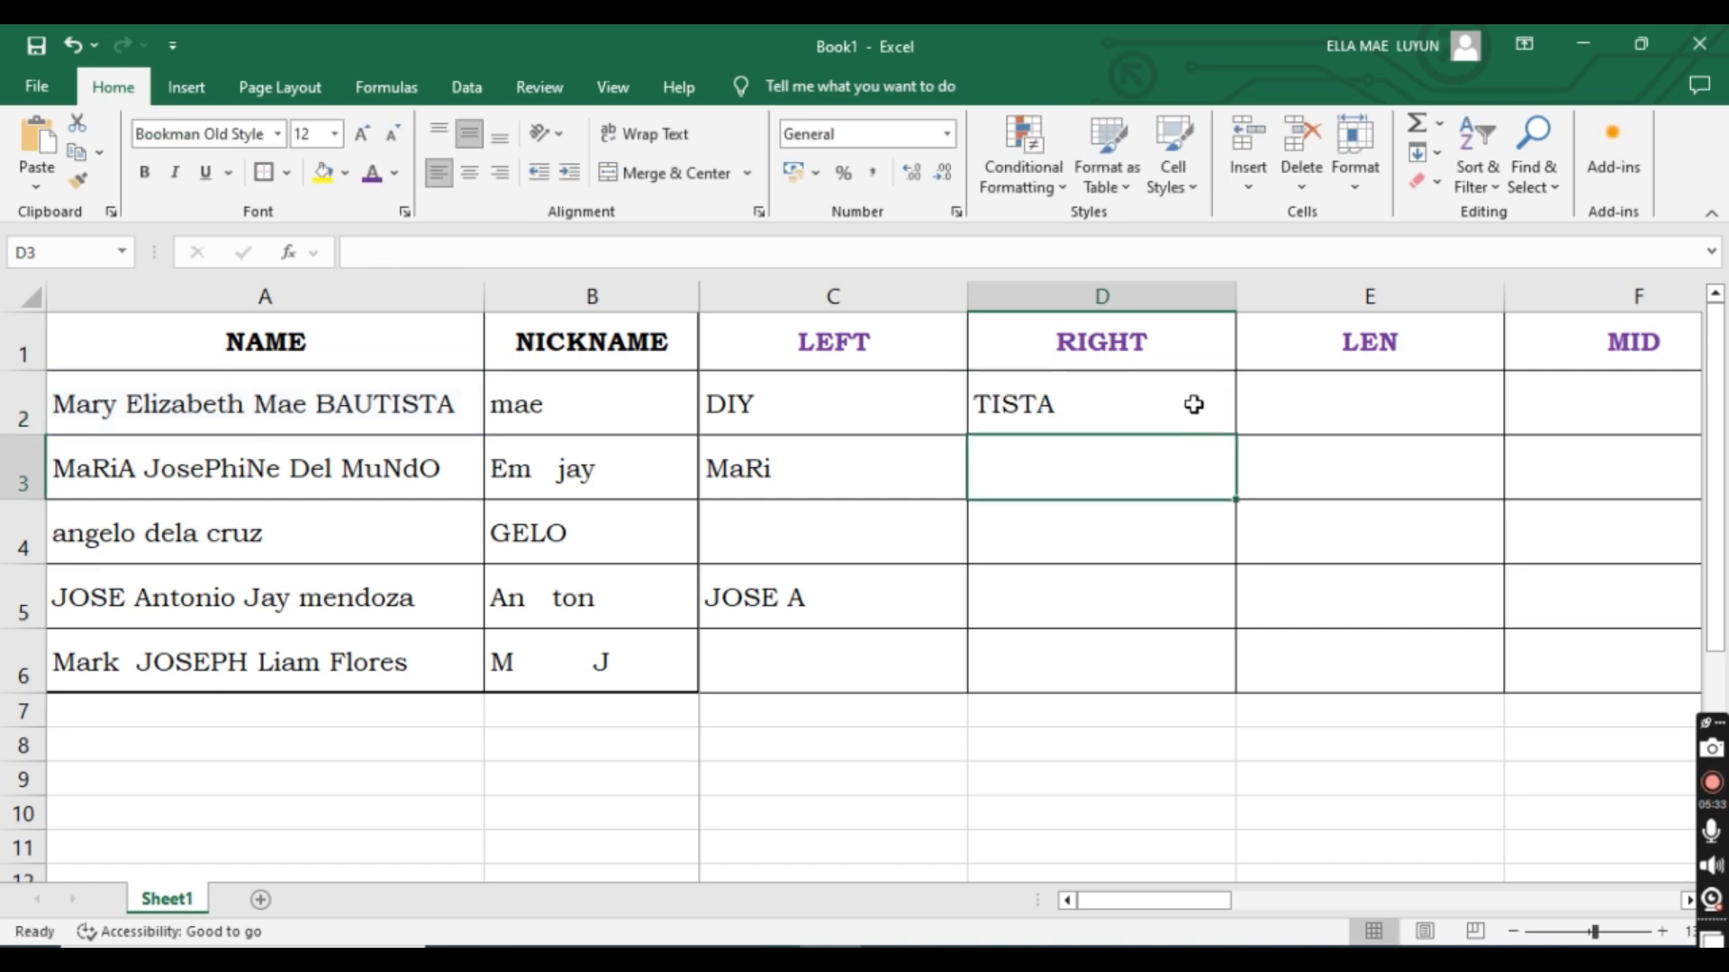
Commit the D2 RIGHT formula and compare TISTA with the last five letters of A2.
double_click(1107, 412)
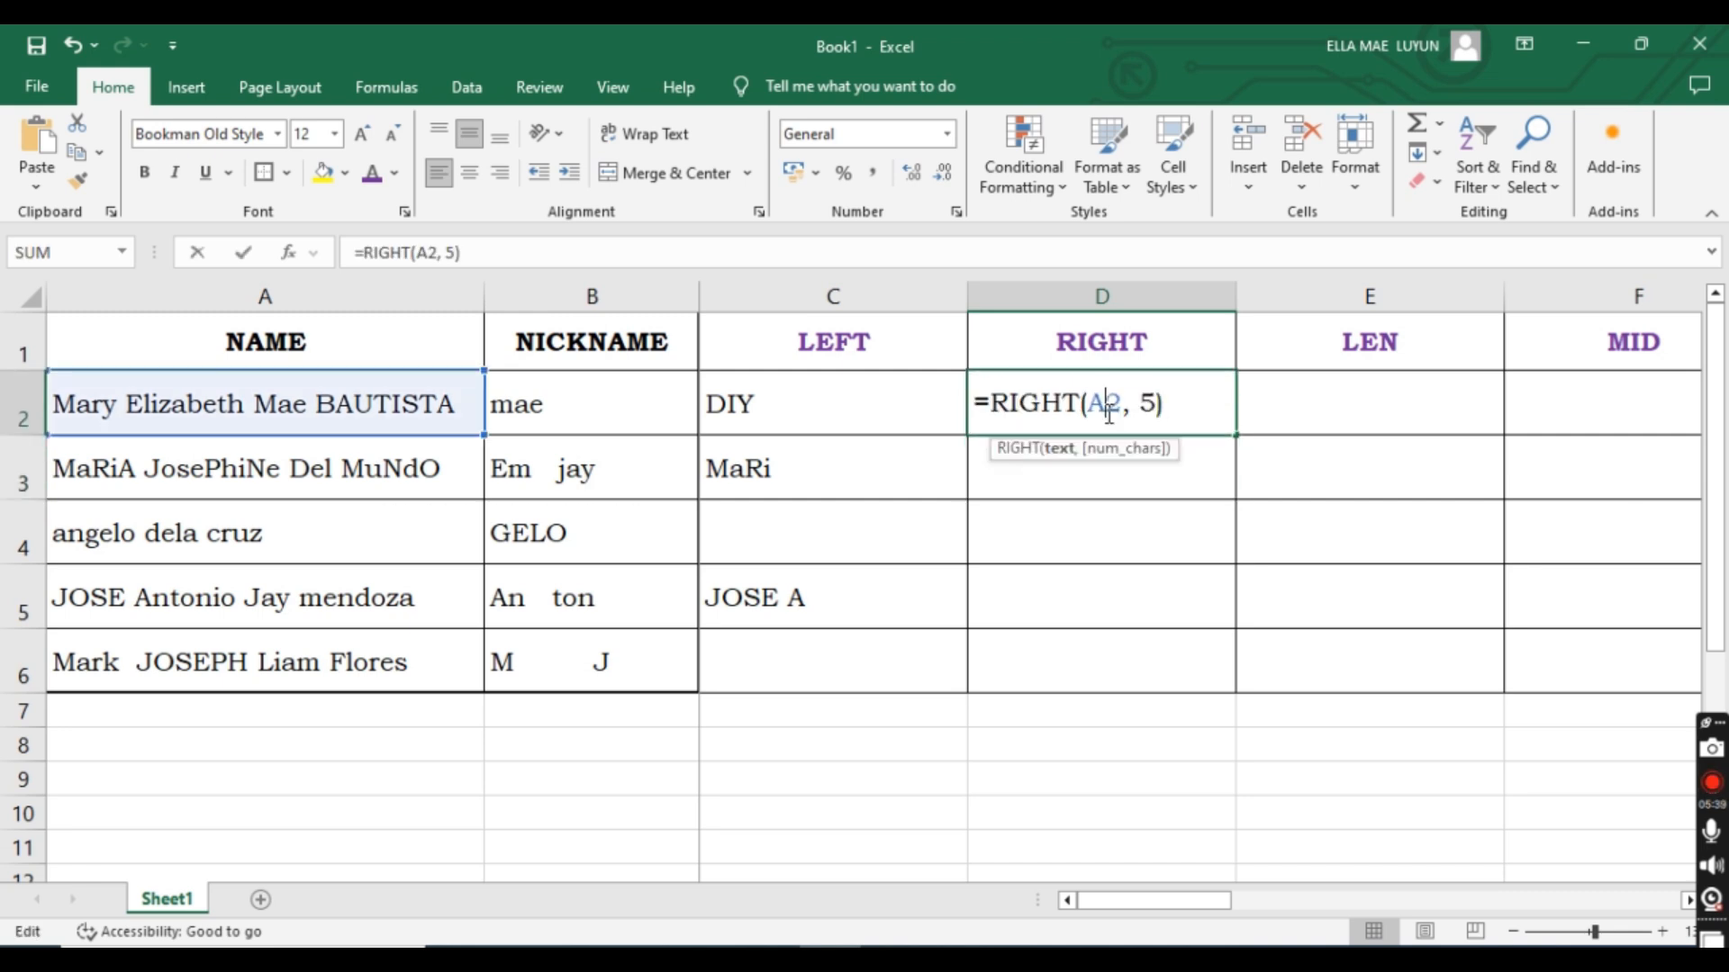
left_click(1149, 469)
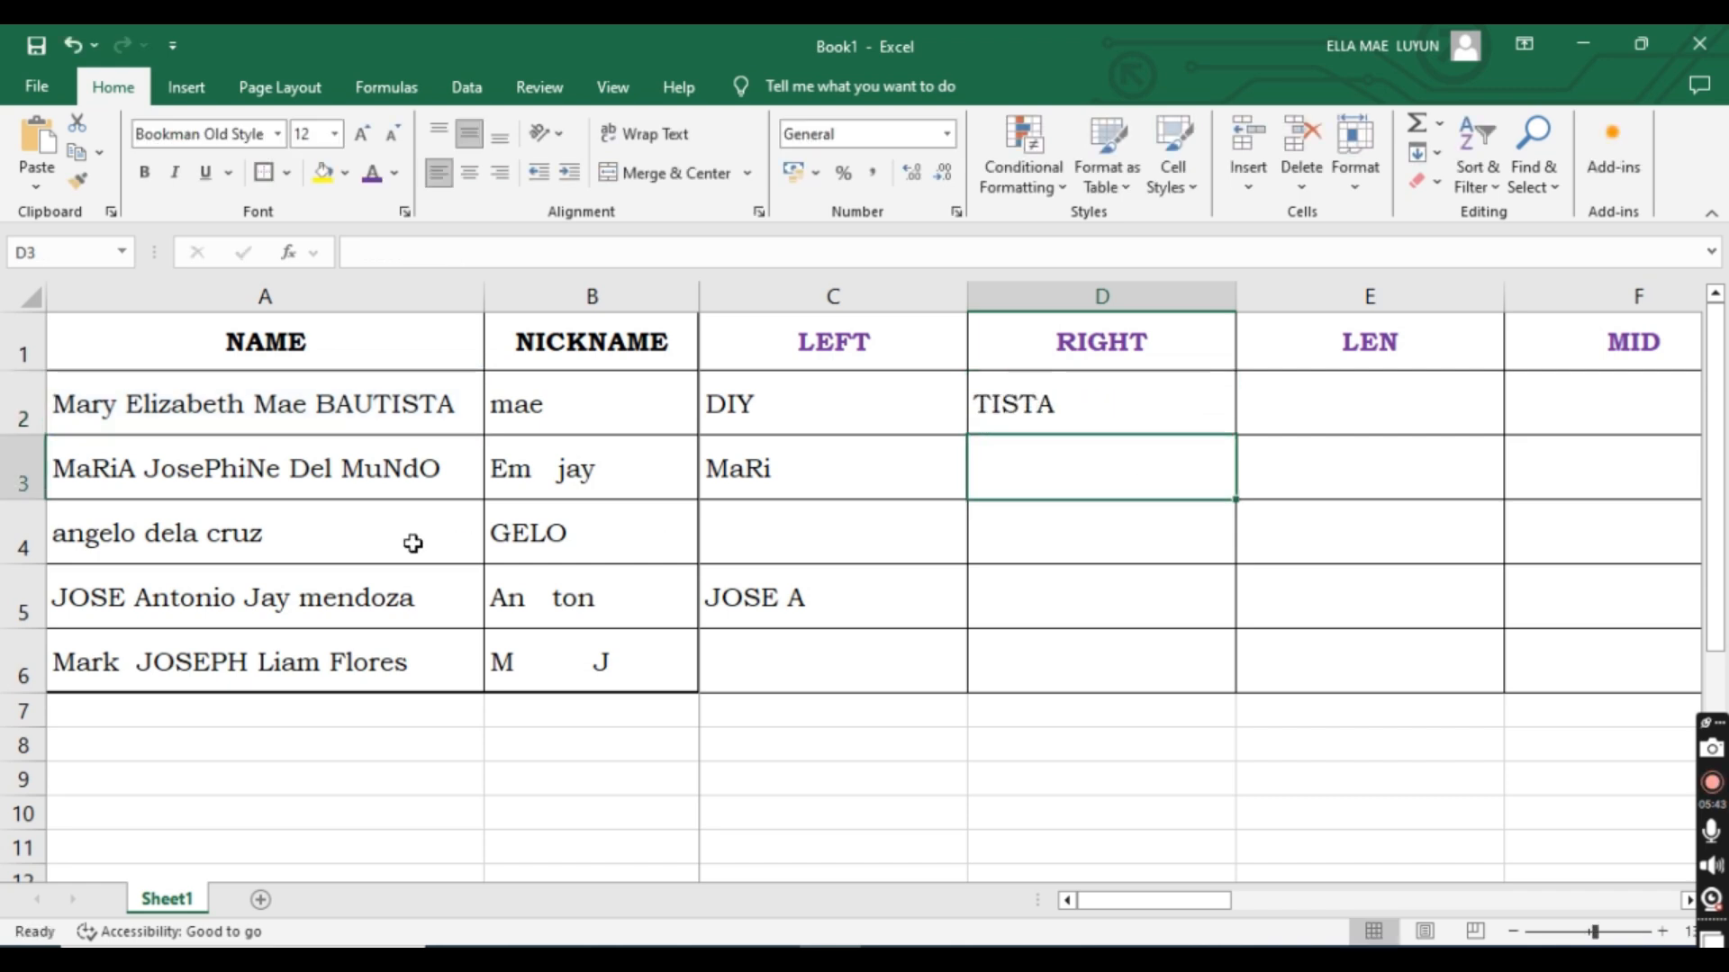
double_click(403, 402)
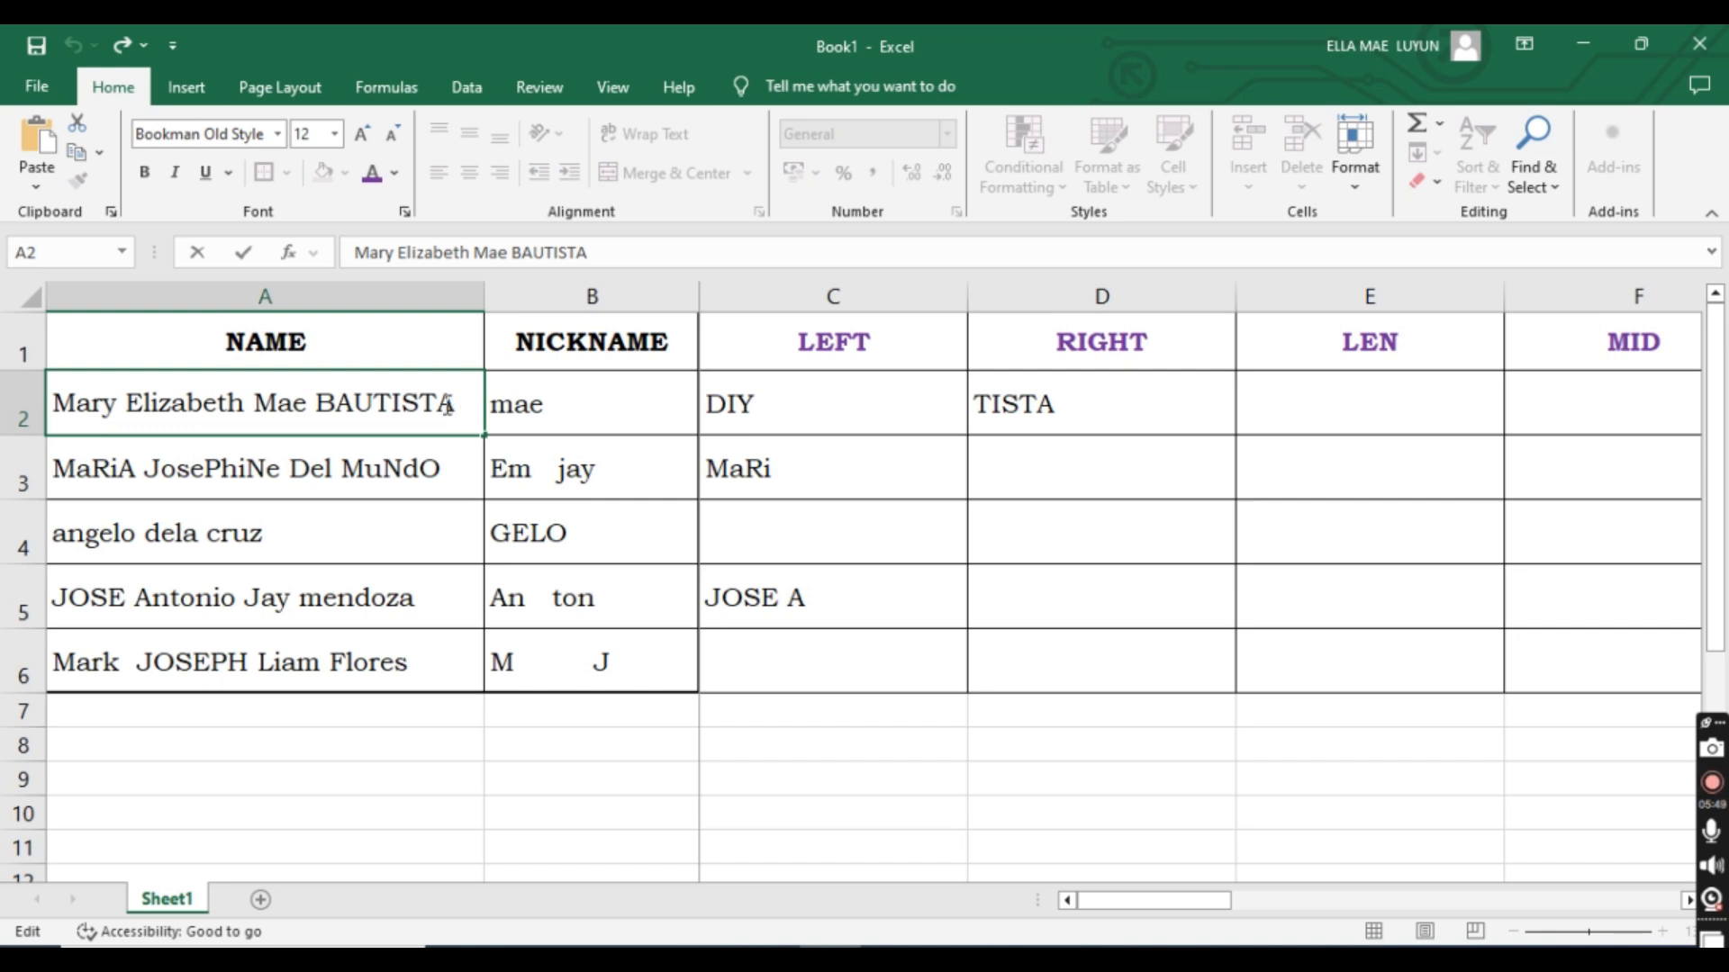
left_click_drag(454, 402, 379, 407)
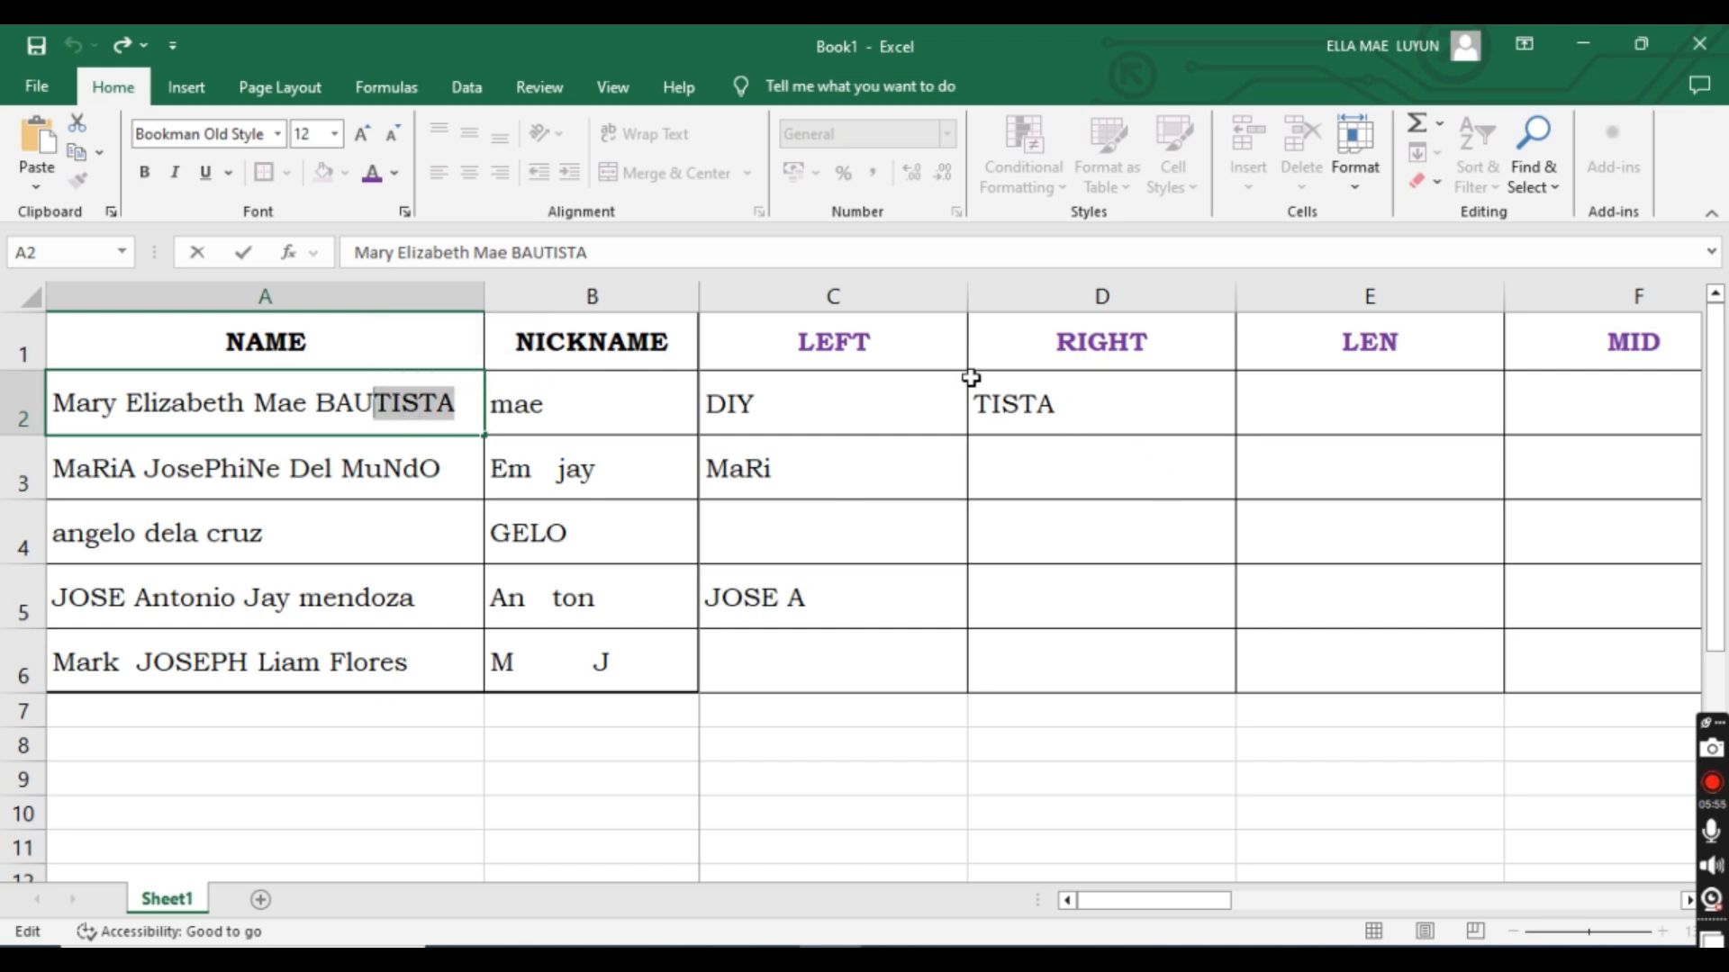
key("Return")
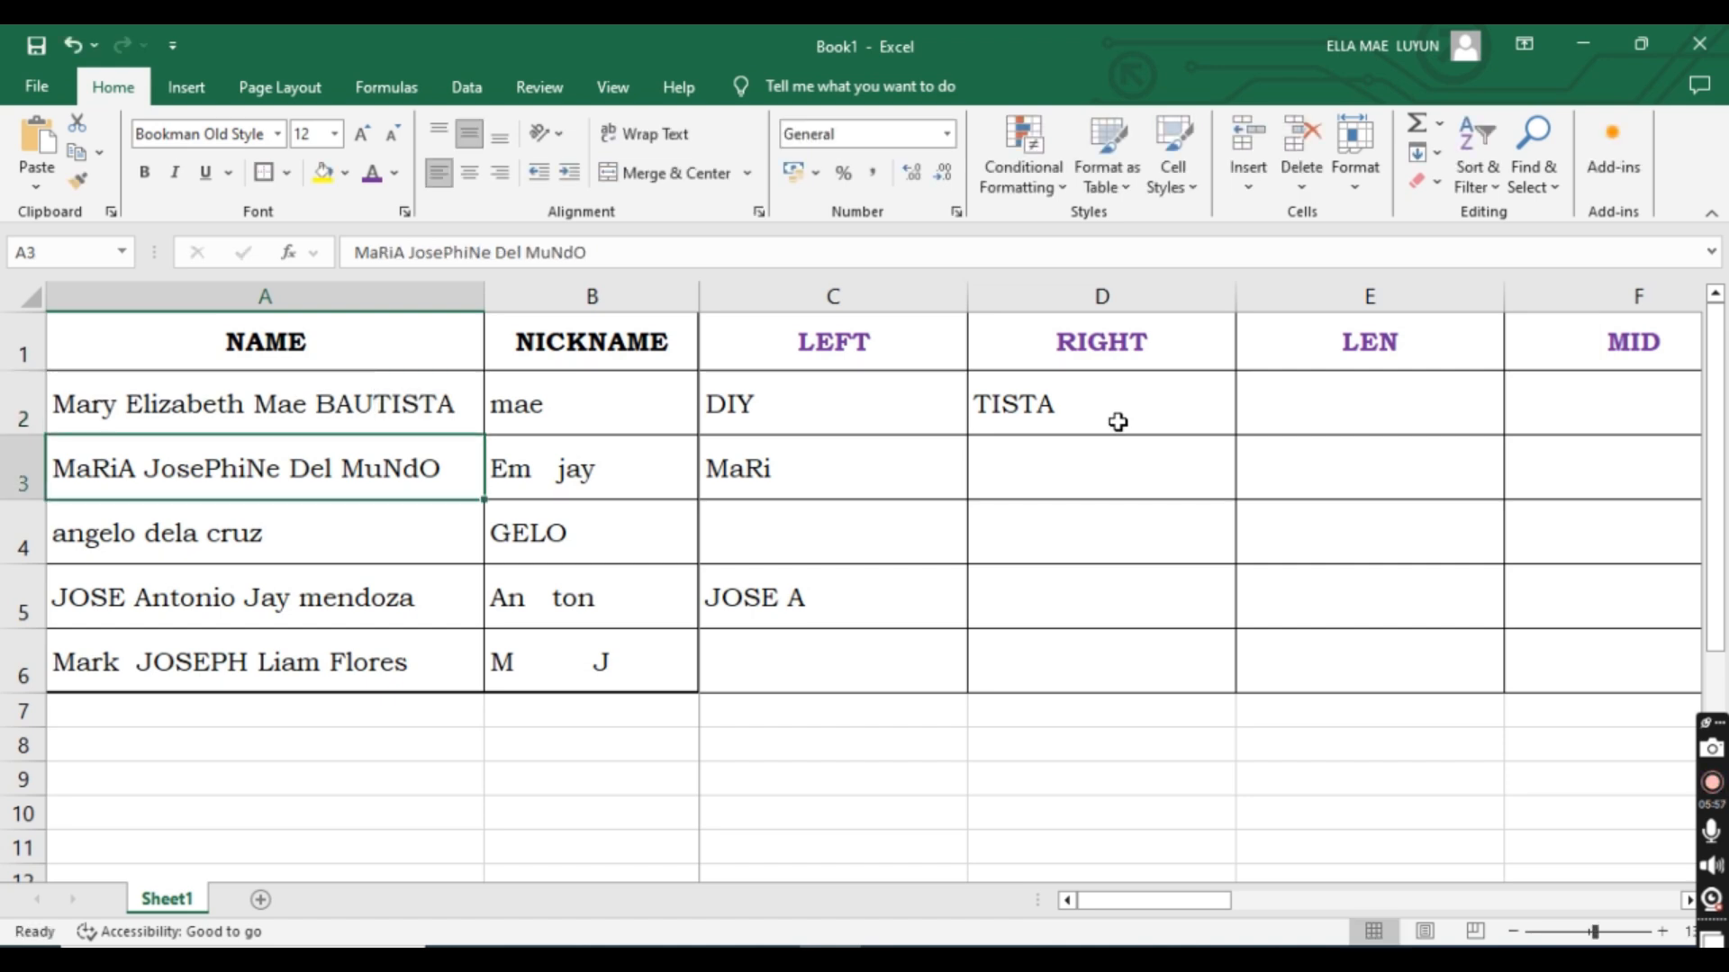
left_click(1062, 467)
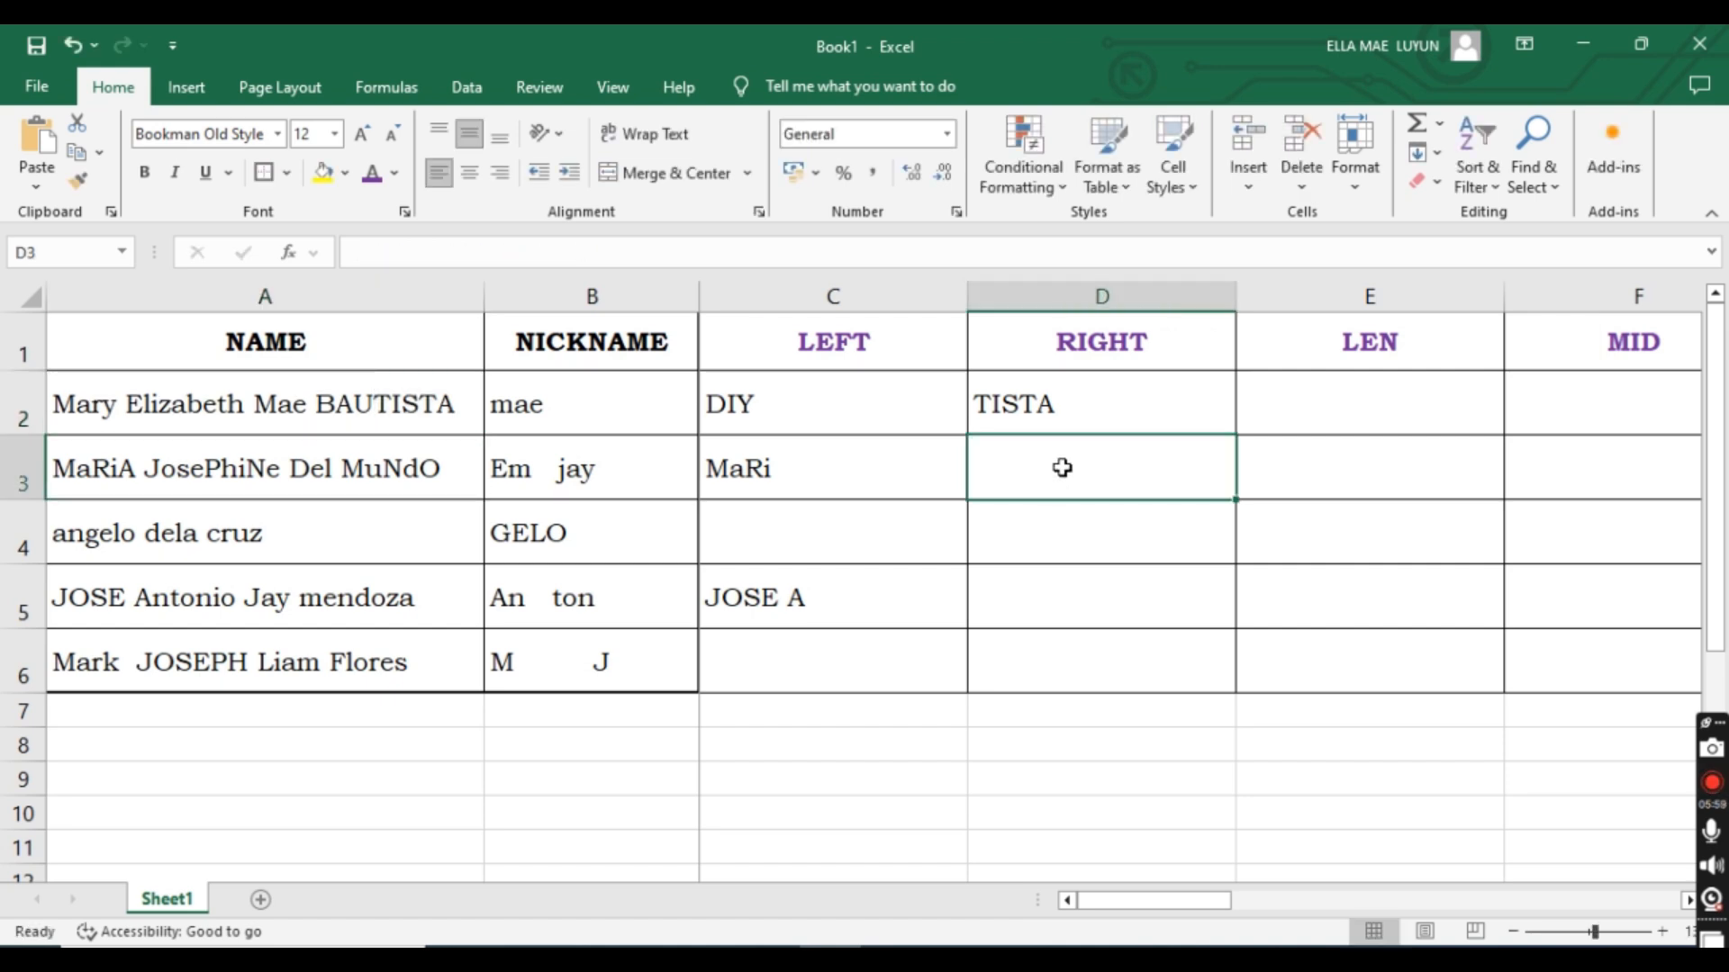
Enter =RIGHT(A3,8) in D3 so it returns "el MuNdO", then verify it.
type("=rig")
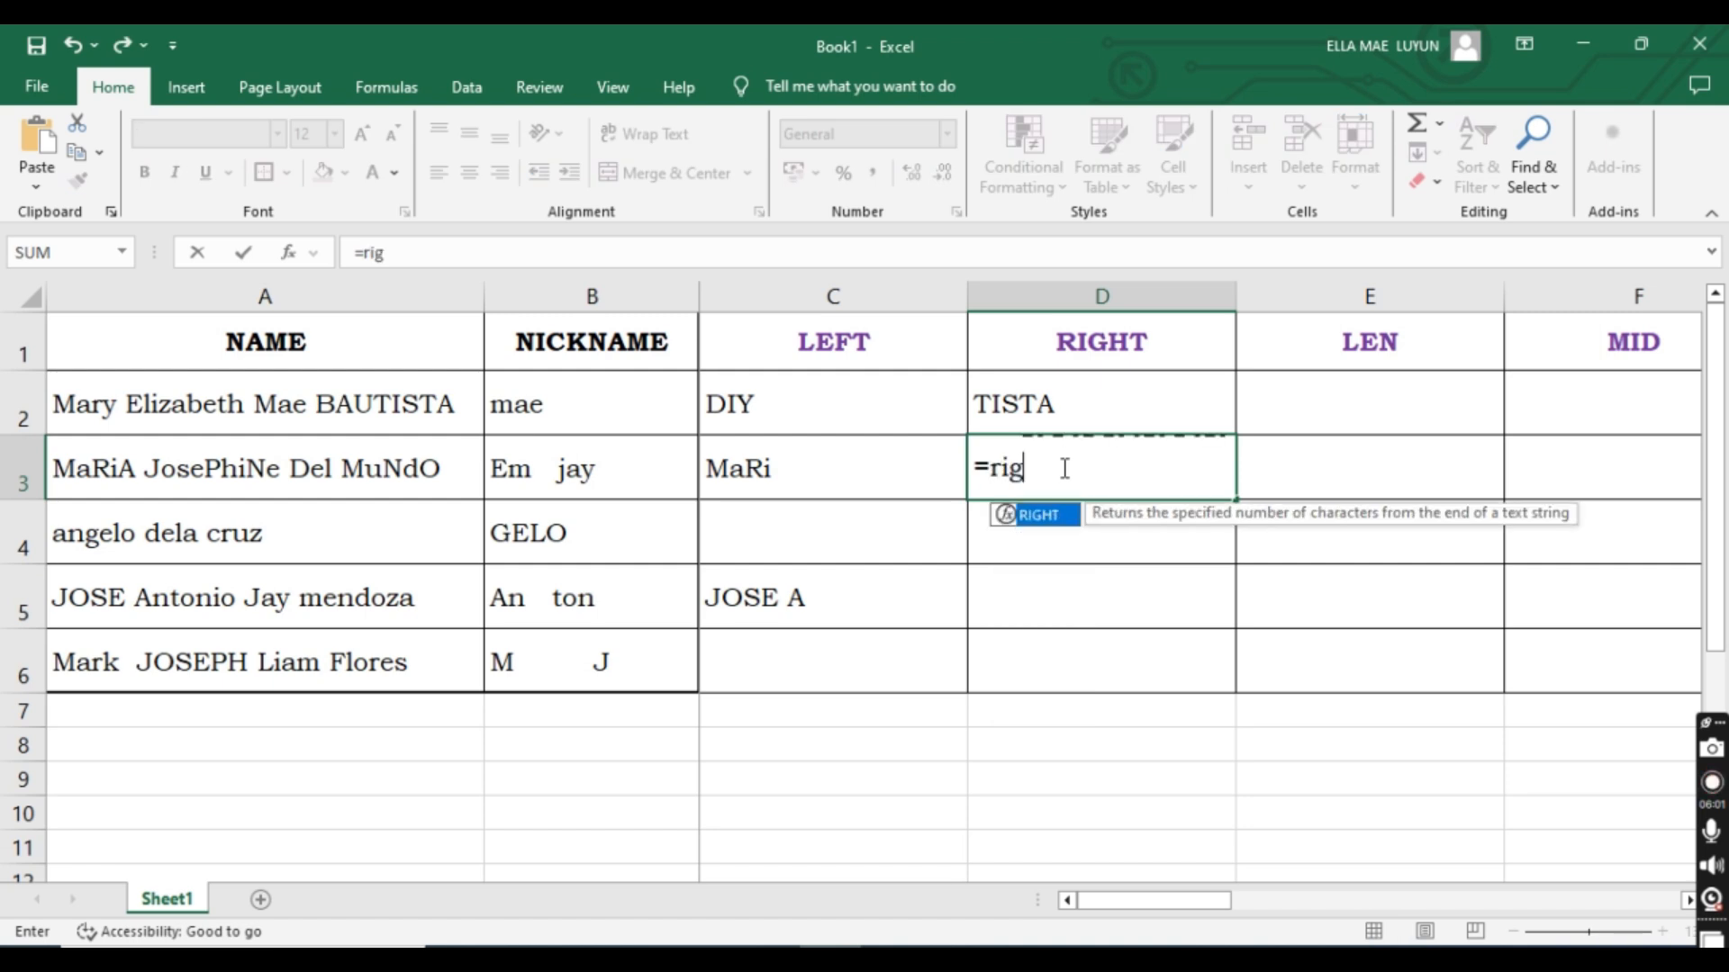
key("Tab")
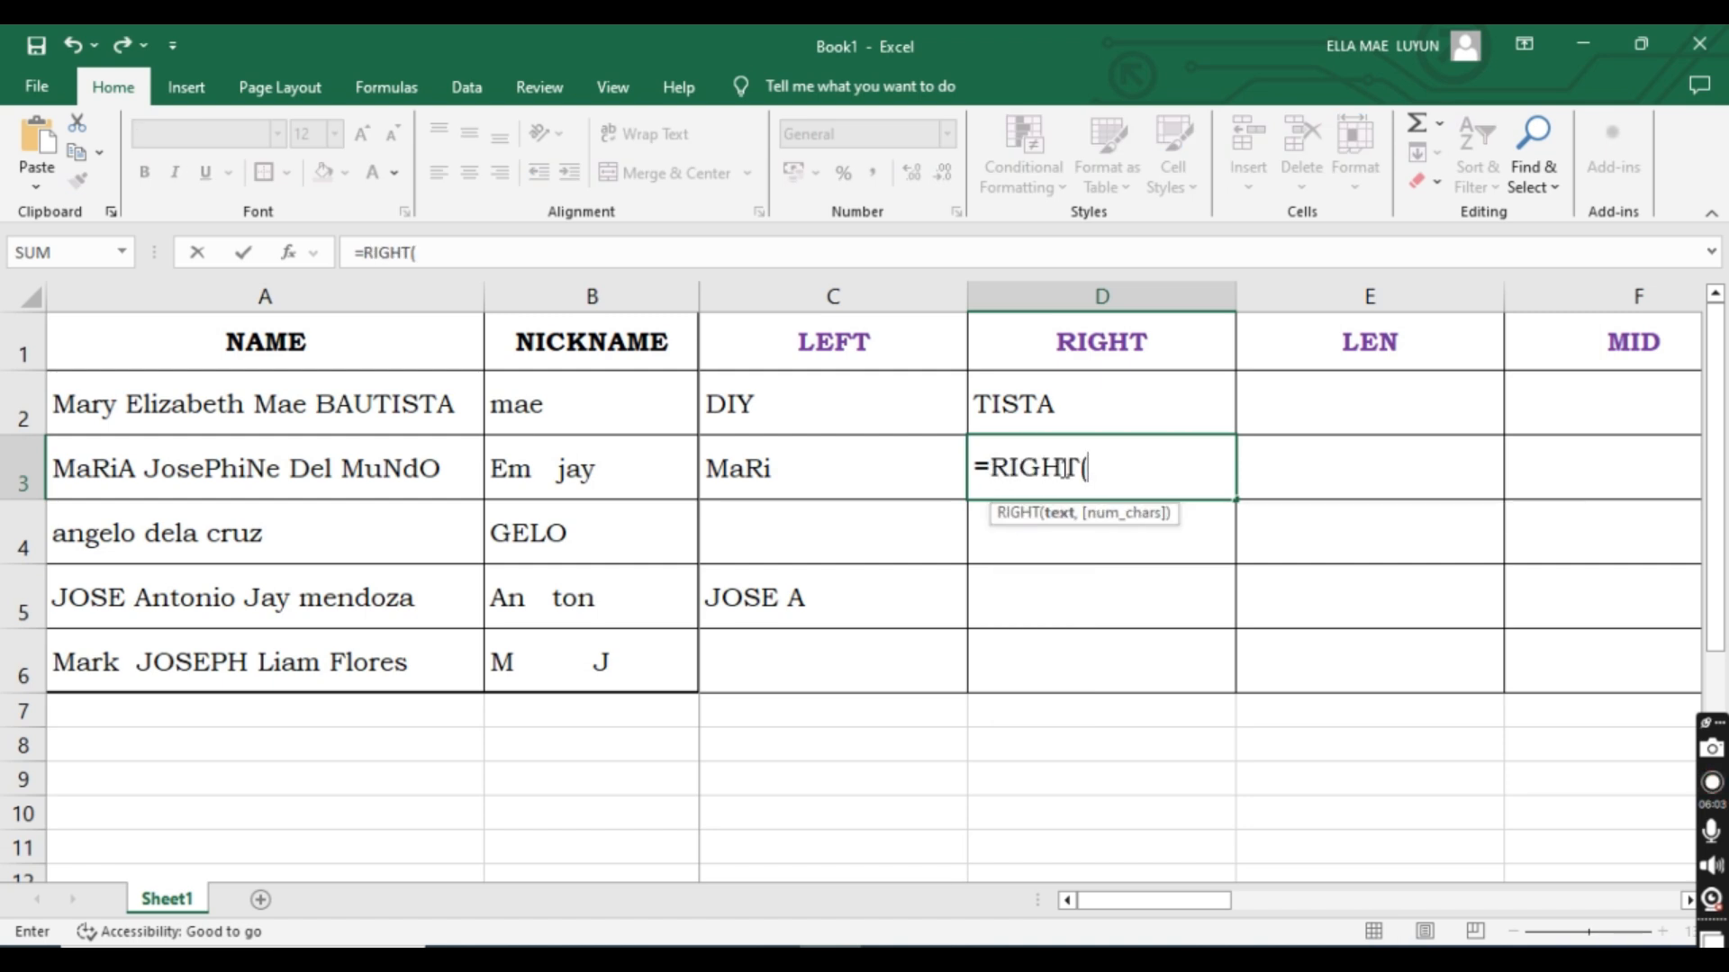
left_click(396, 472)
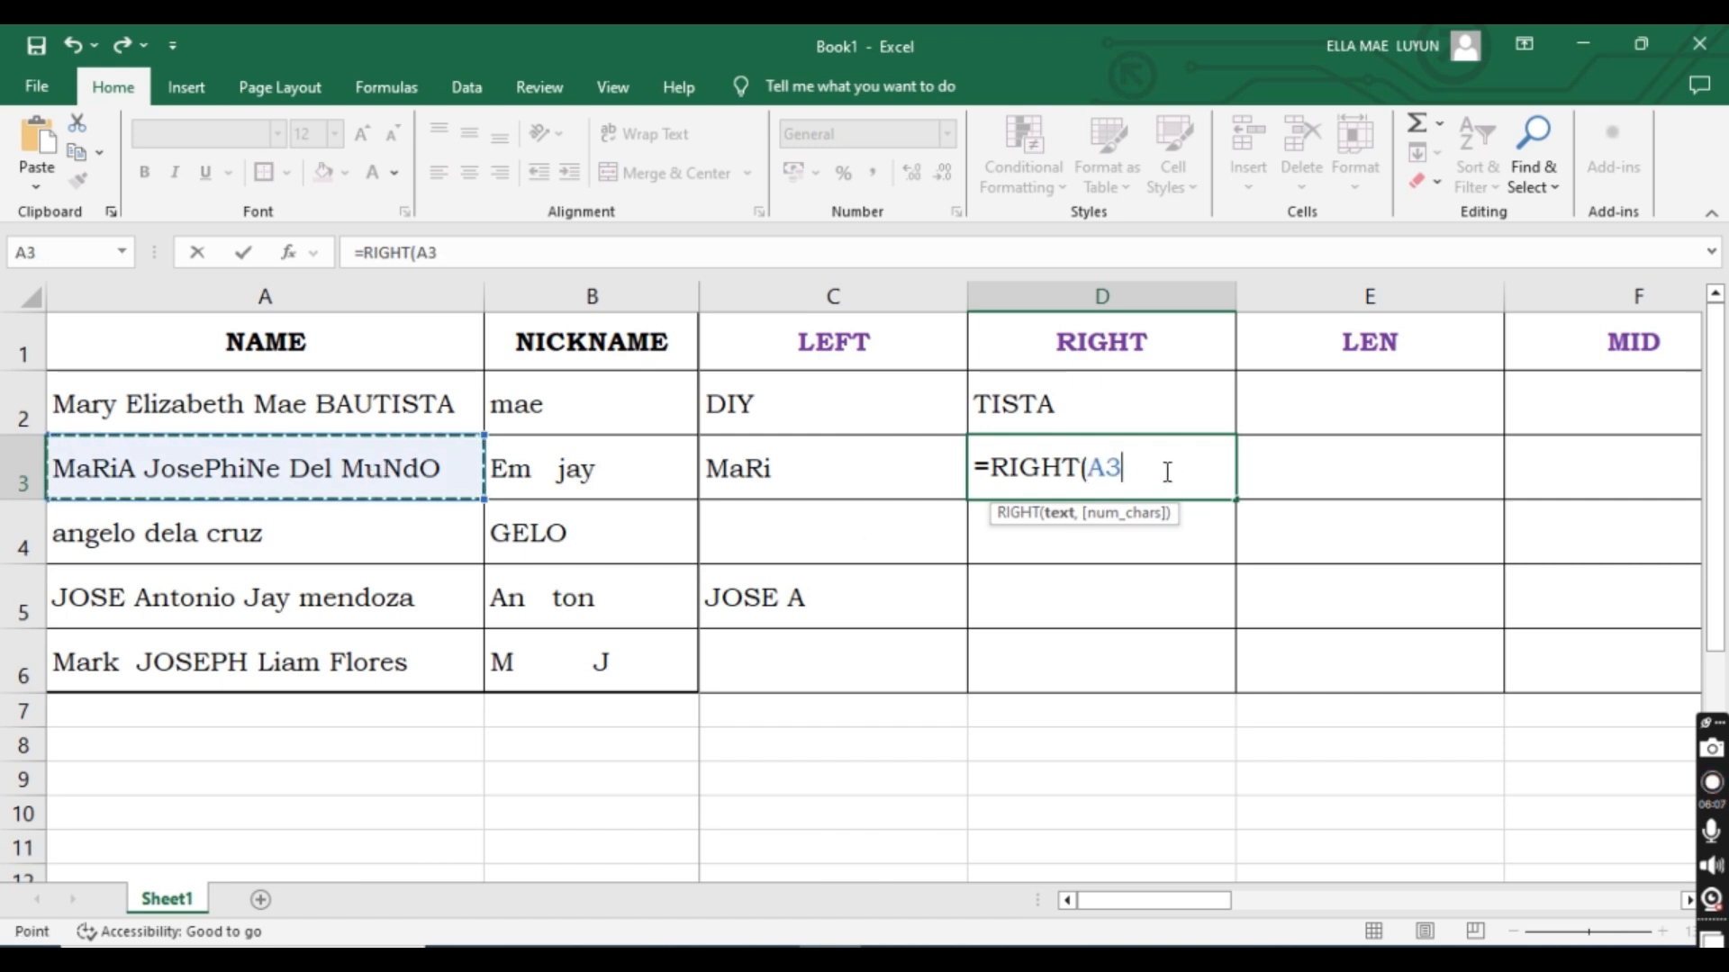
type(",8")
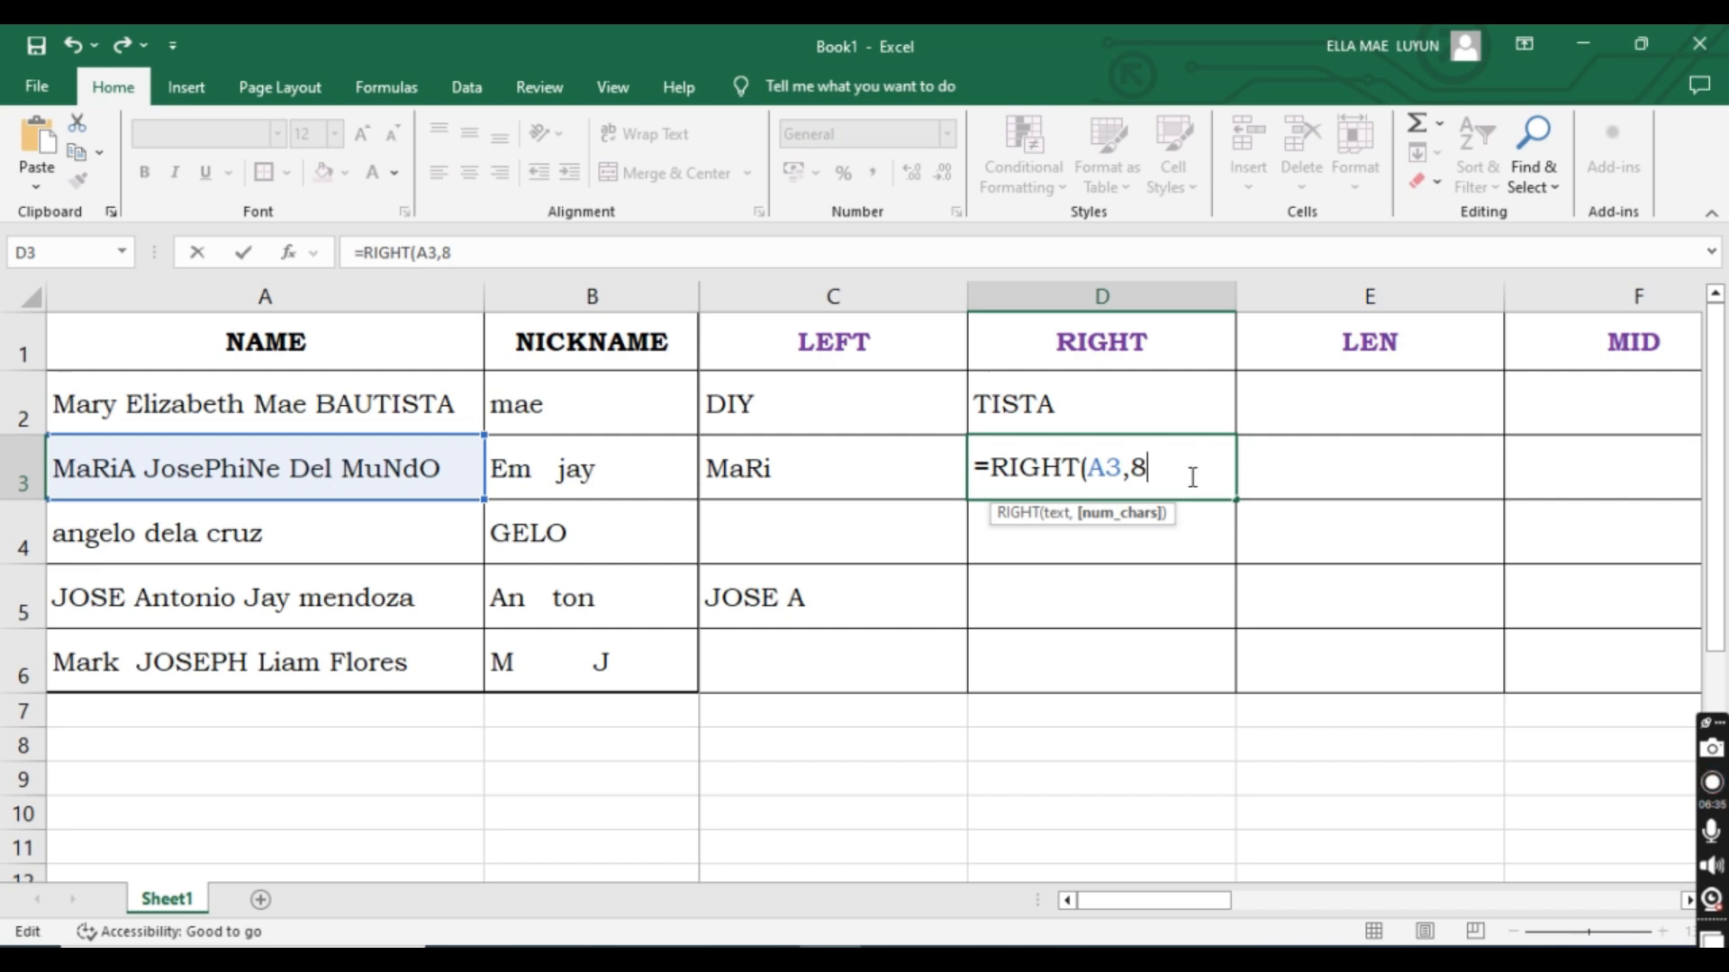
key("Return")
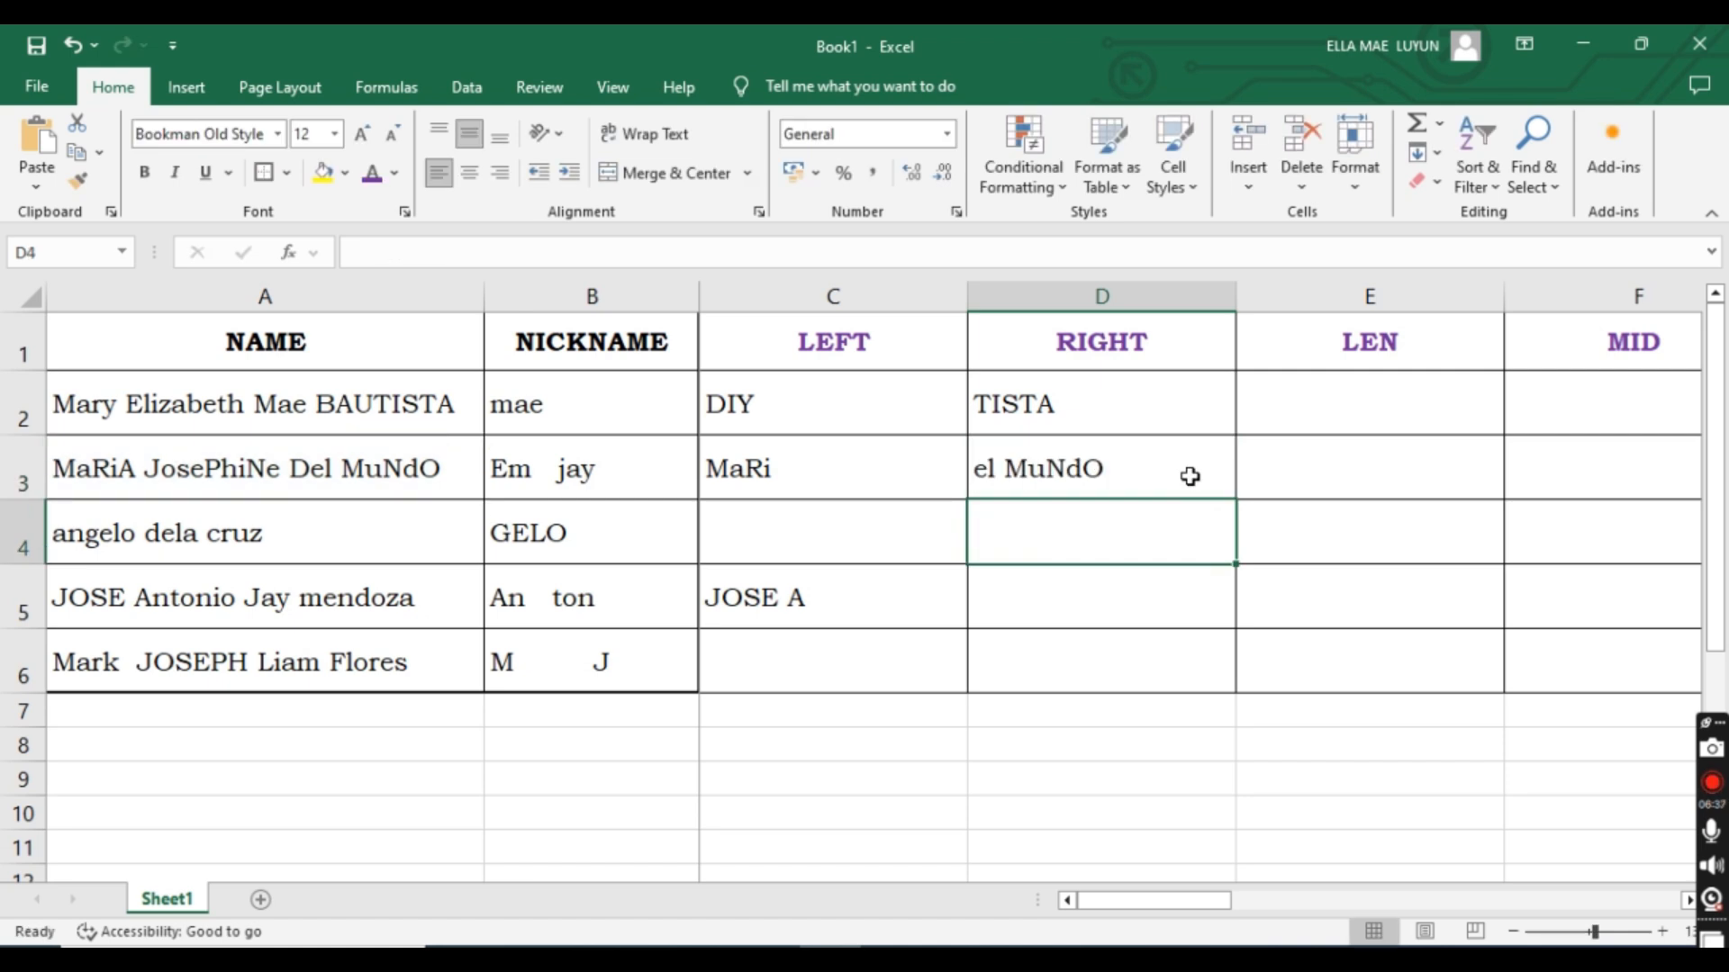
left_click(1189, 476)
left_click(1153, 546)
left_click(1168, 475)
left_click(1163, 557)
Enter =RIGHT(A4,9) in D4 so it returns dela cruz.
type("=")
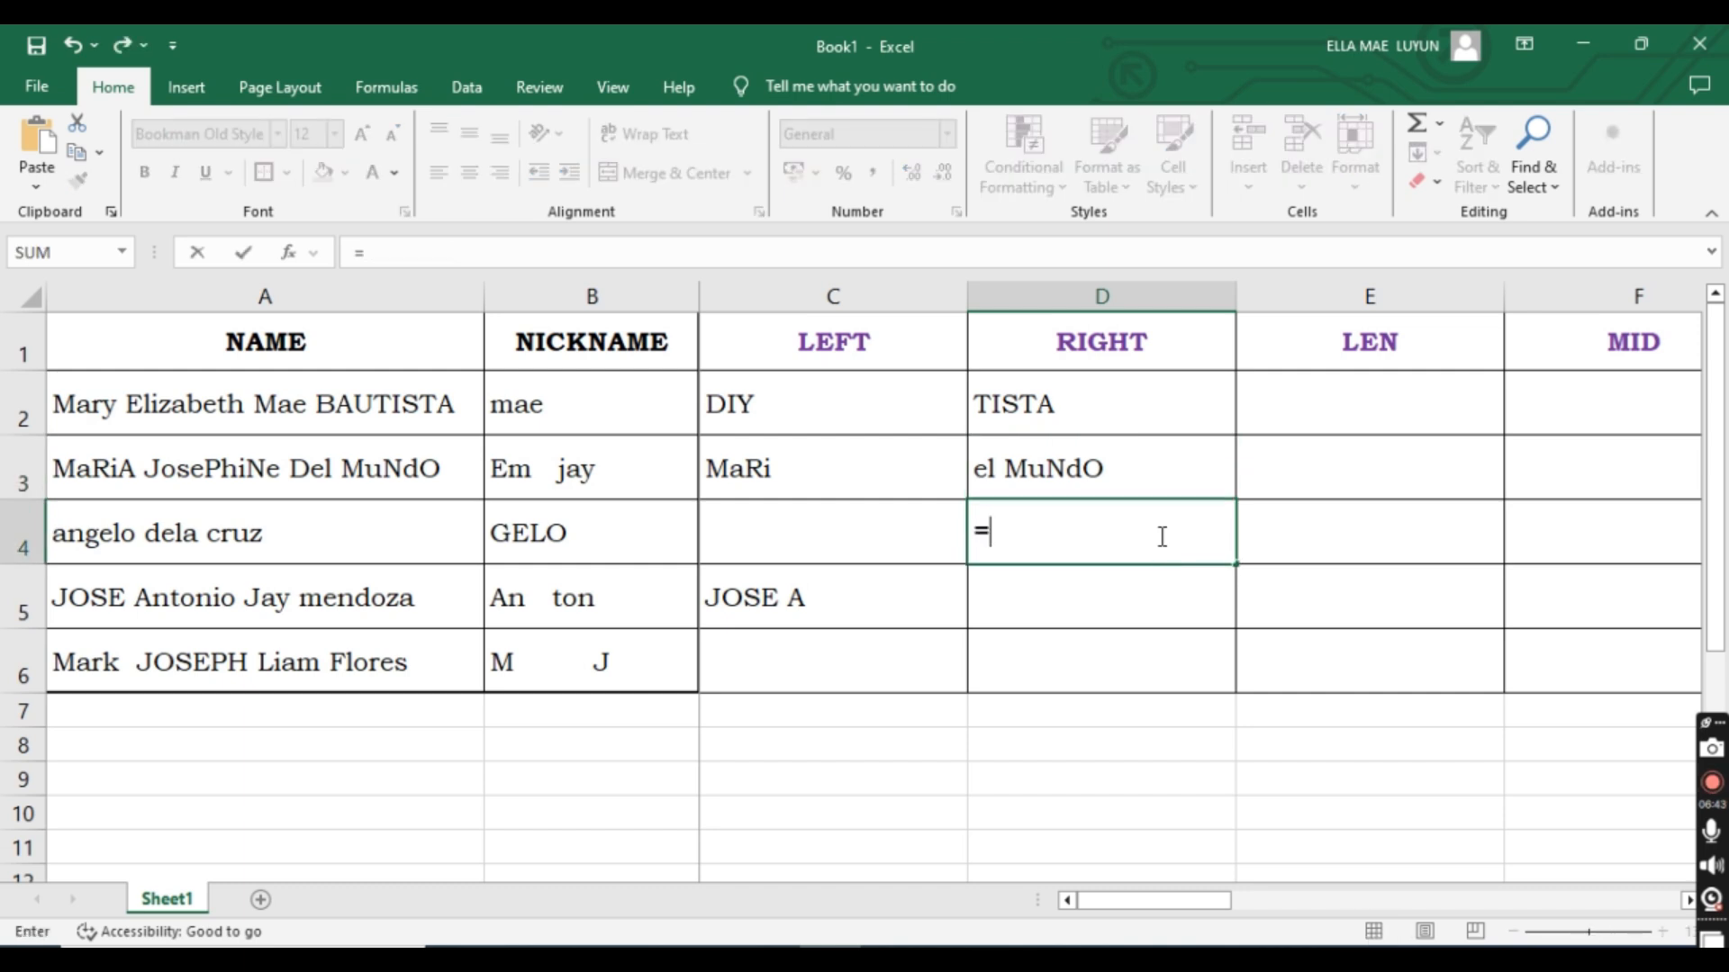
type("ri")
key("Tab")
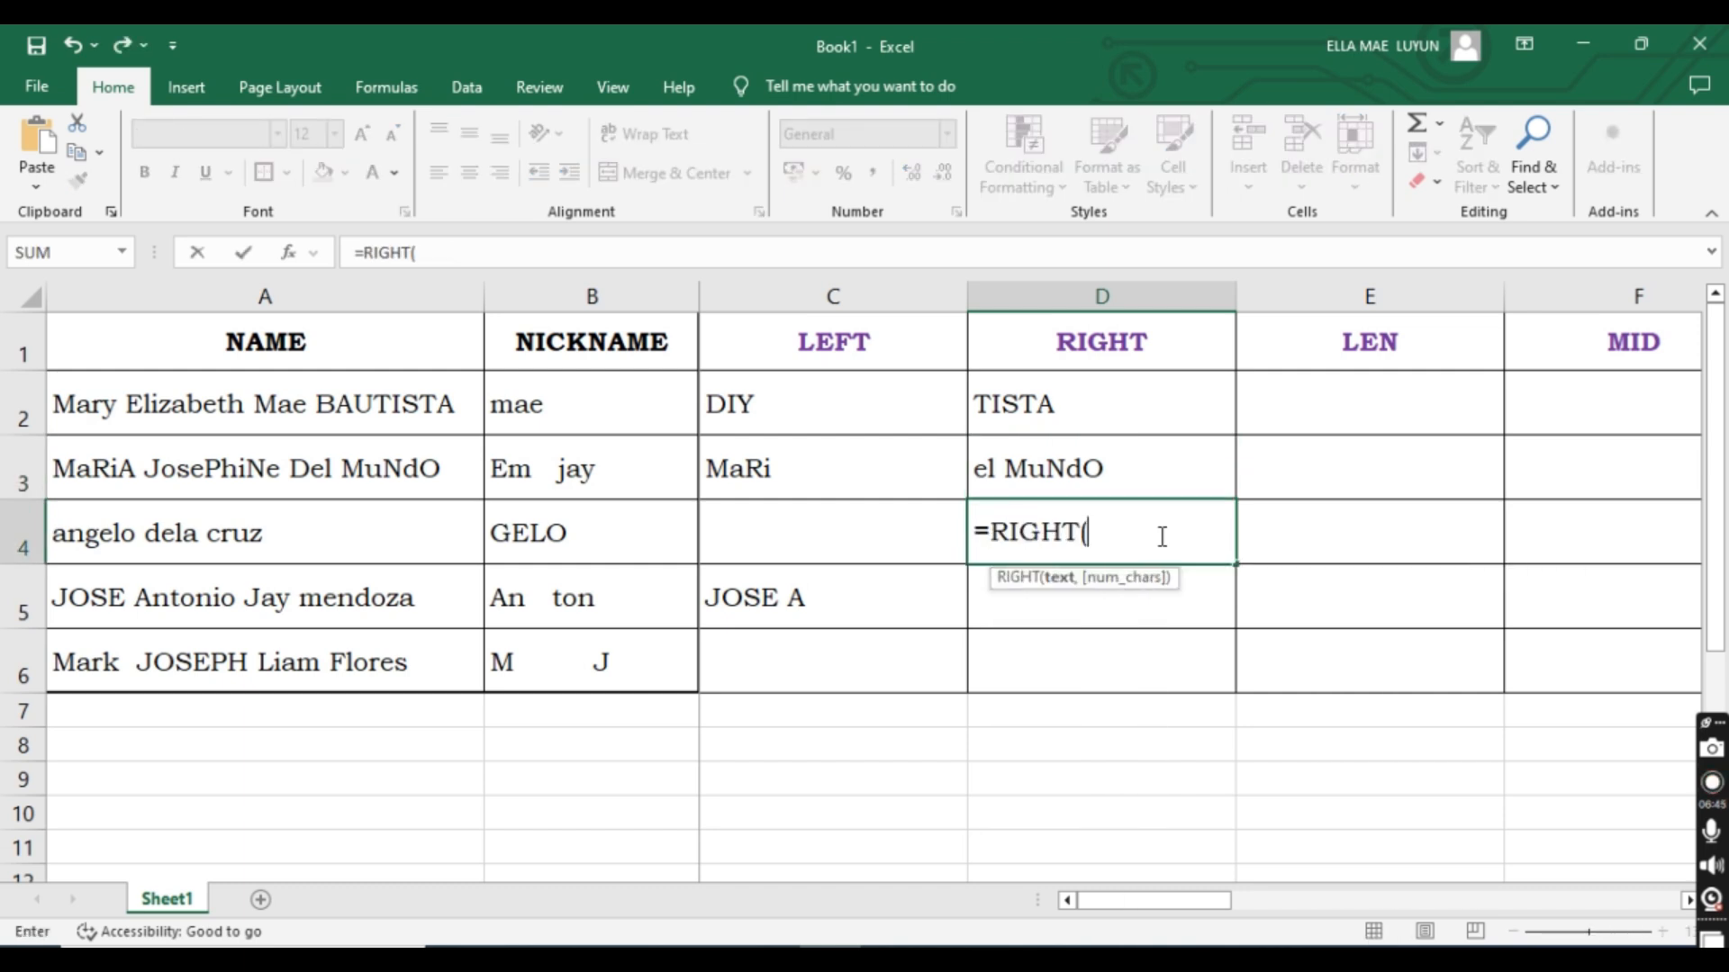
left_click(339, 525)
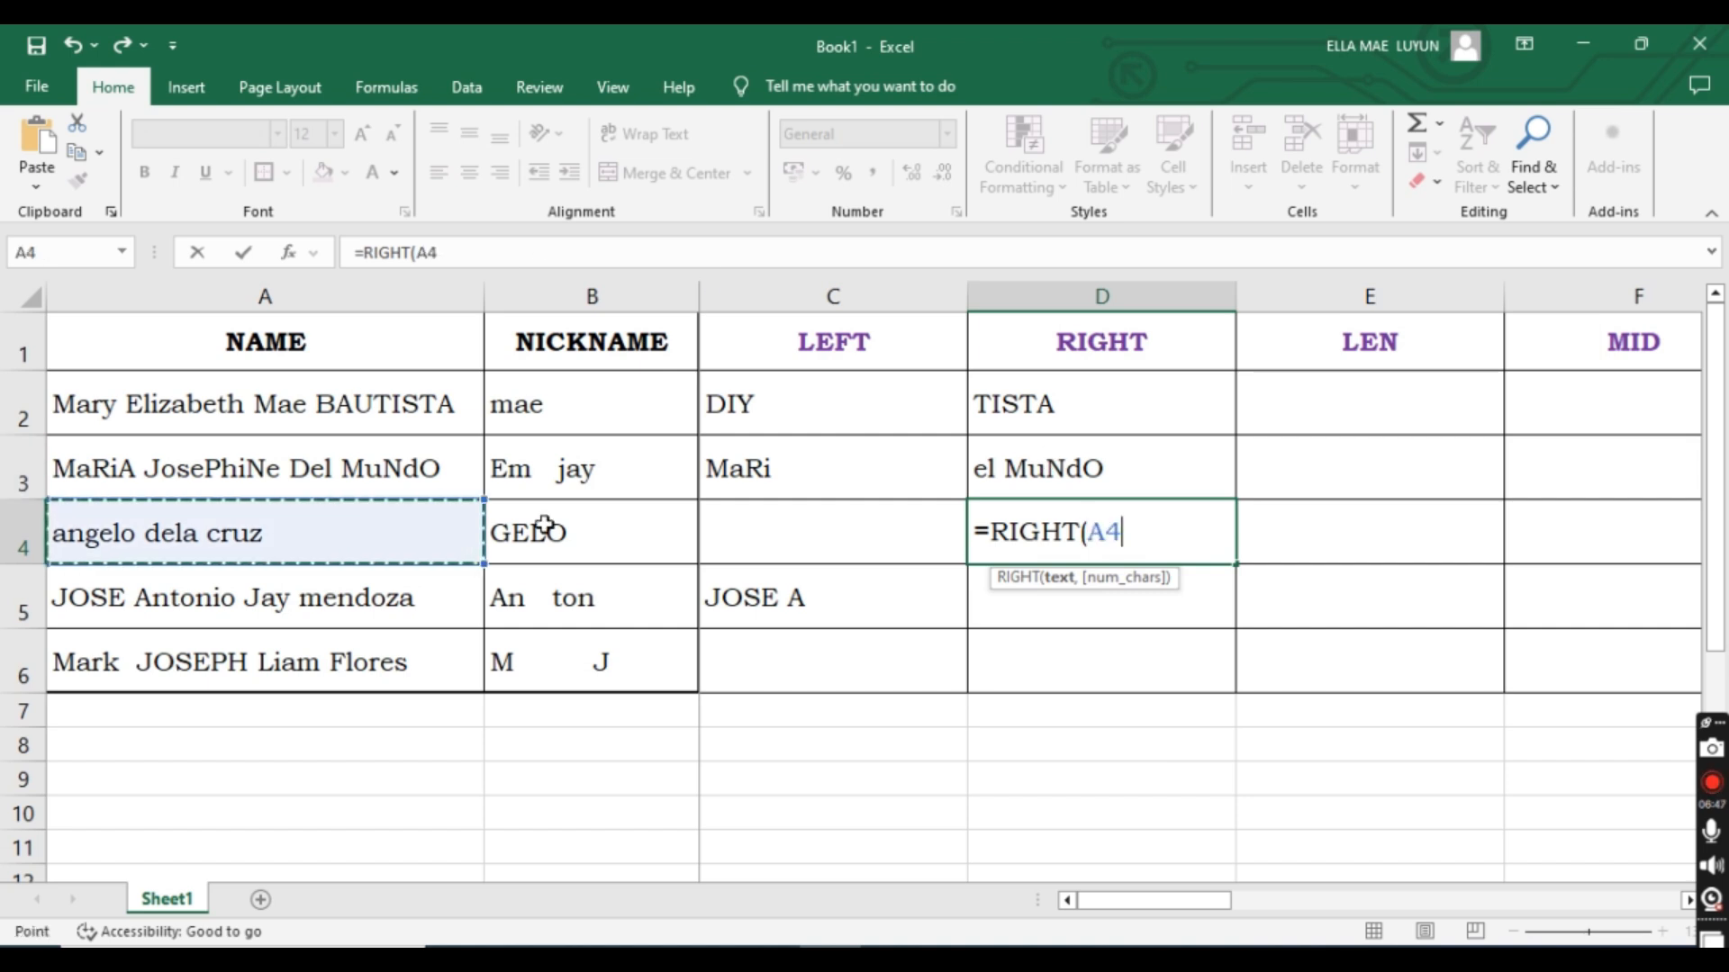
type(",")
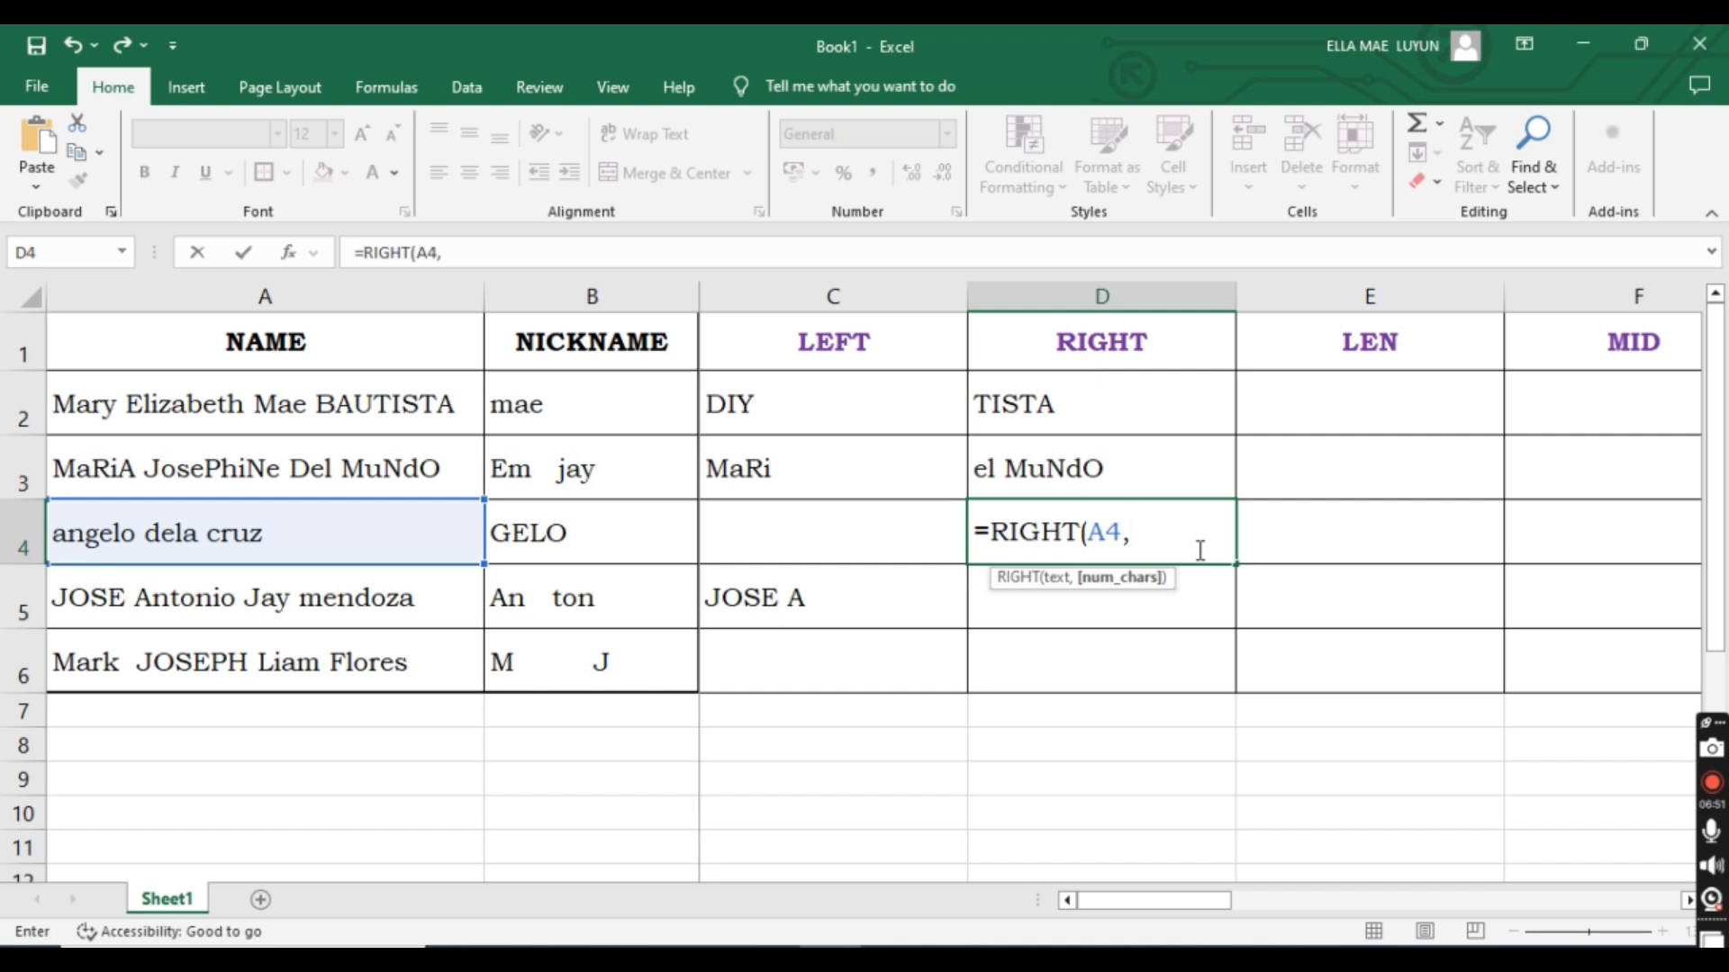
type("9")
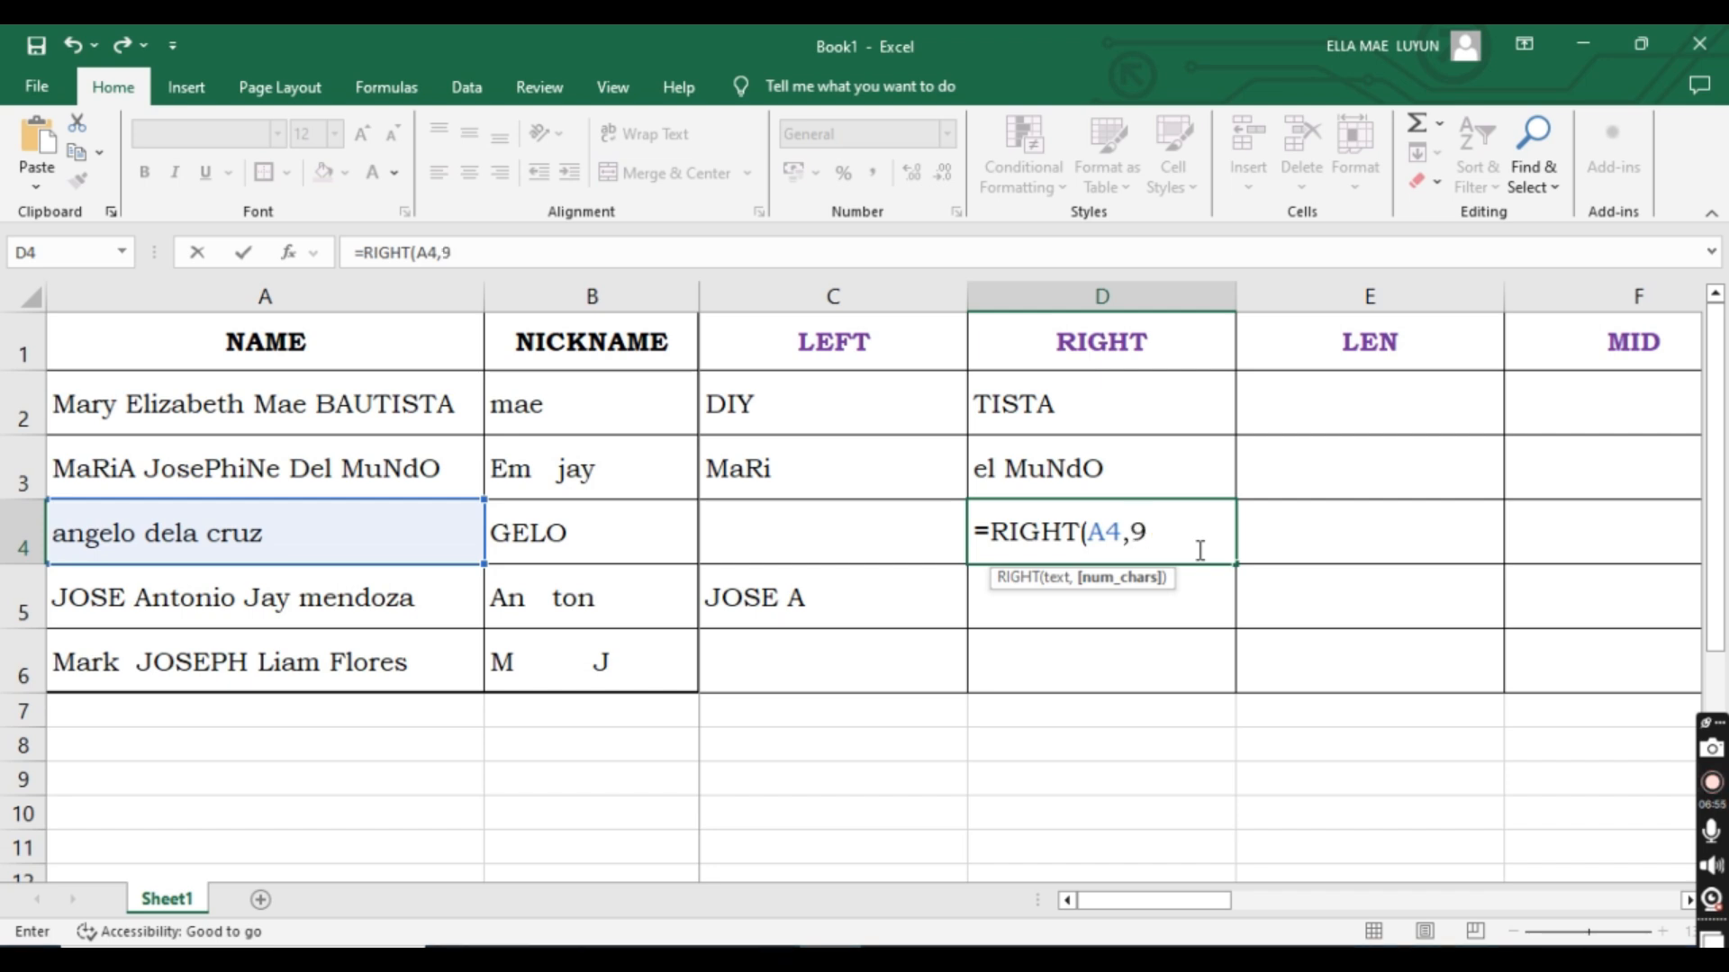
type(")")
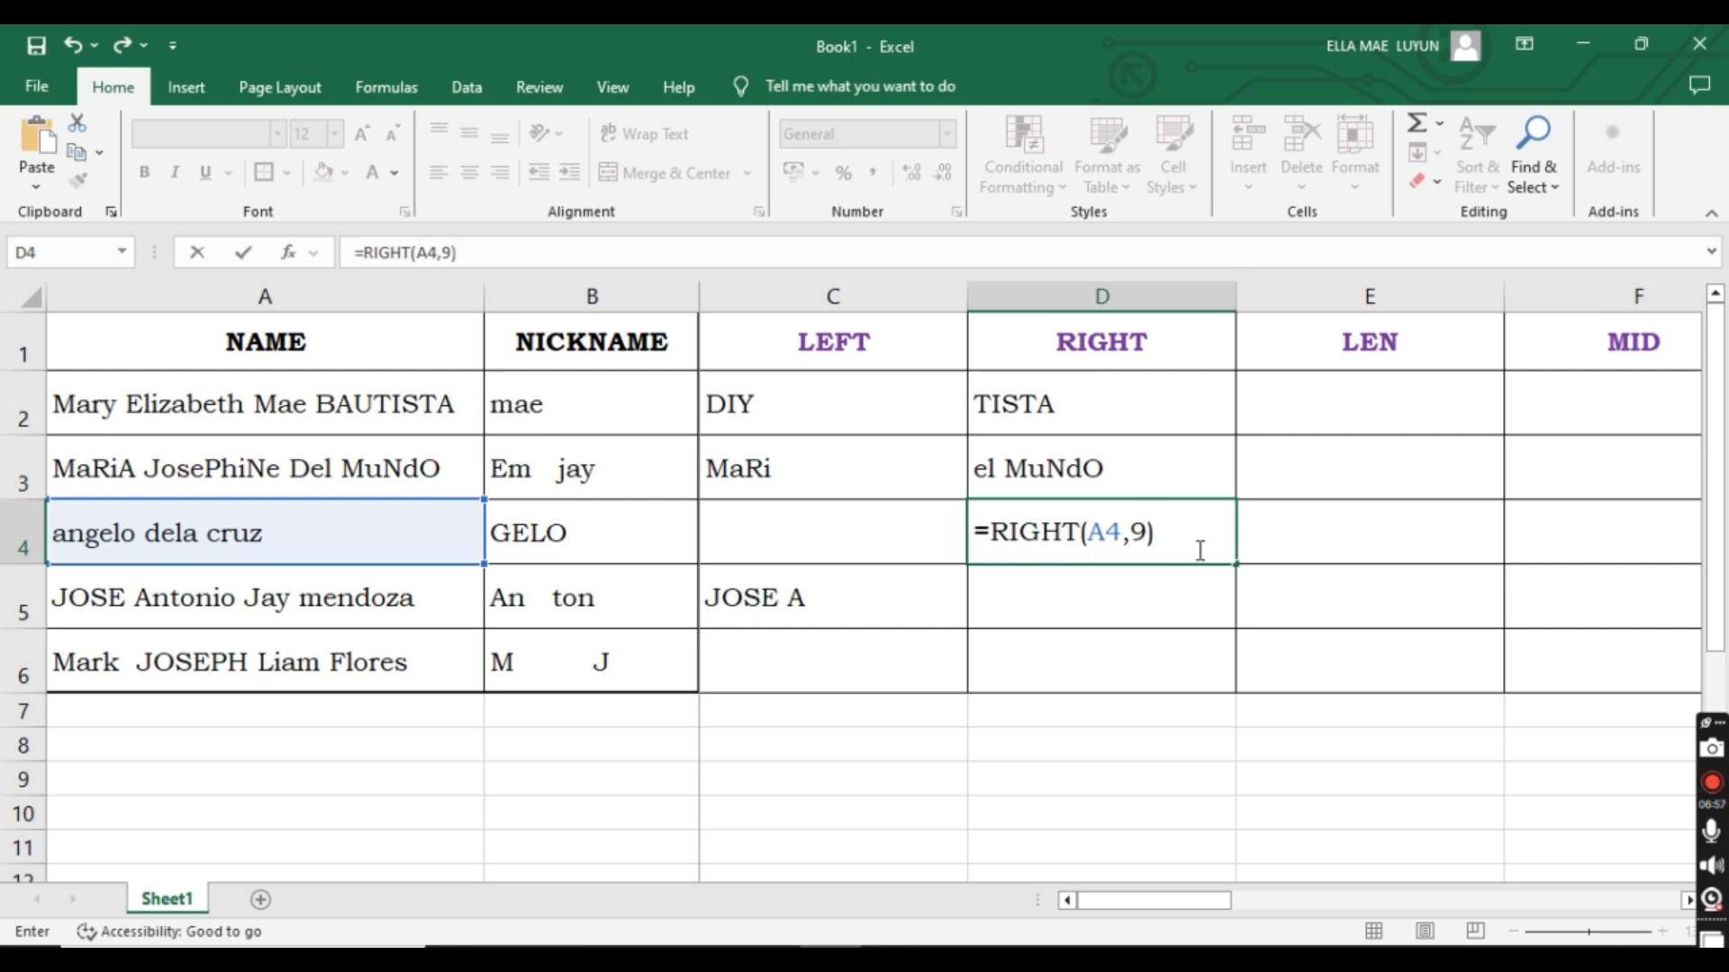
key("Return")
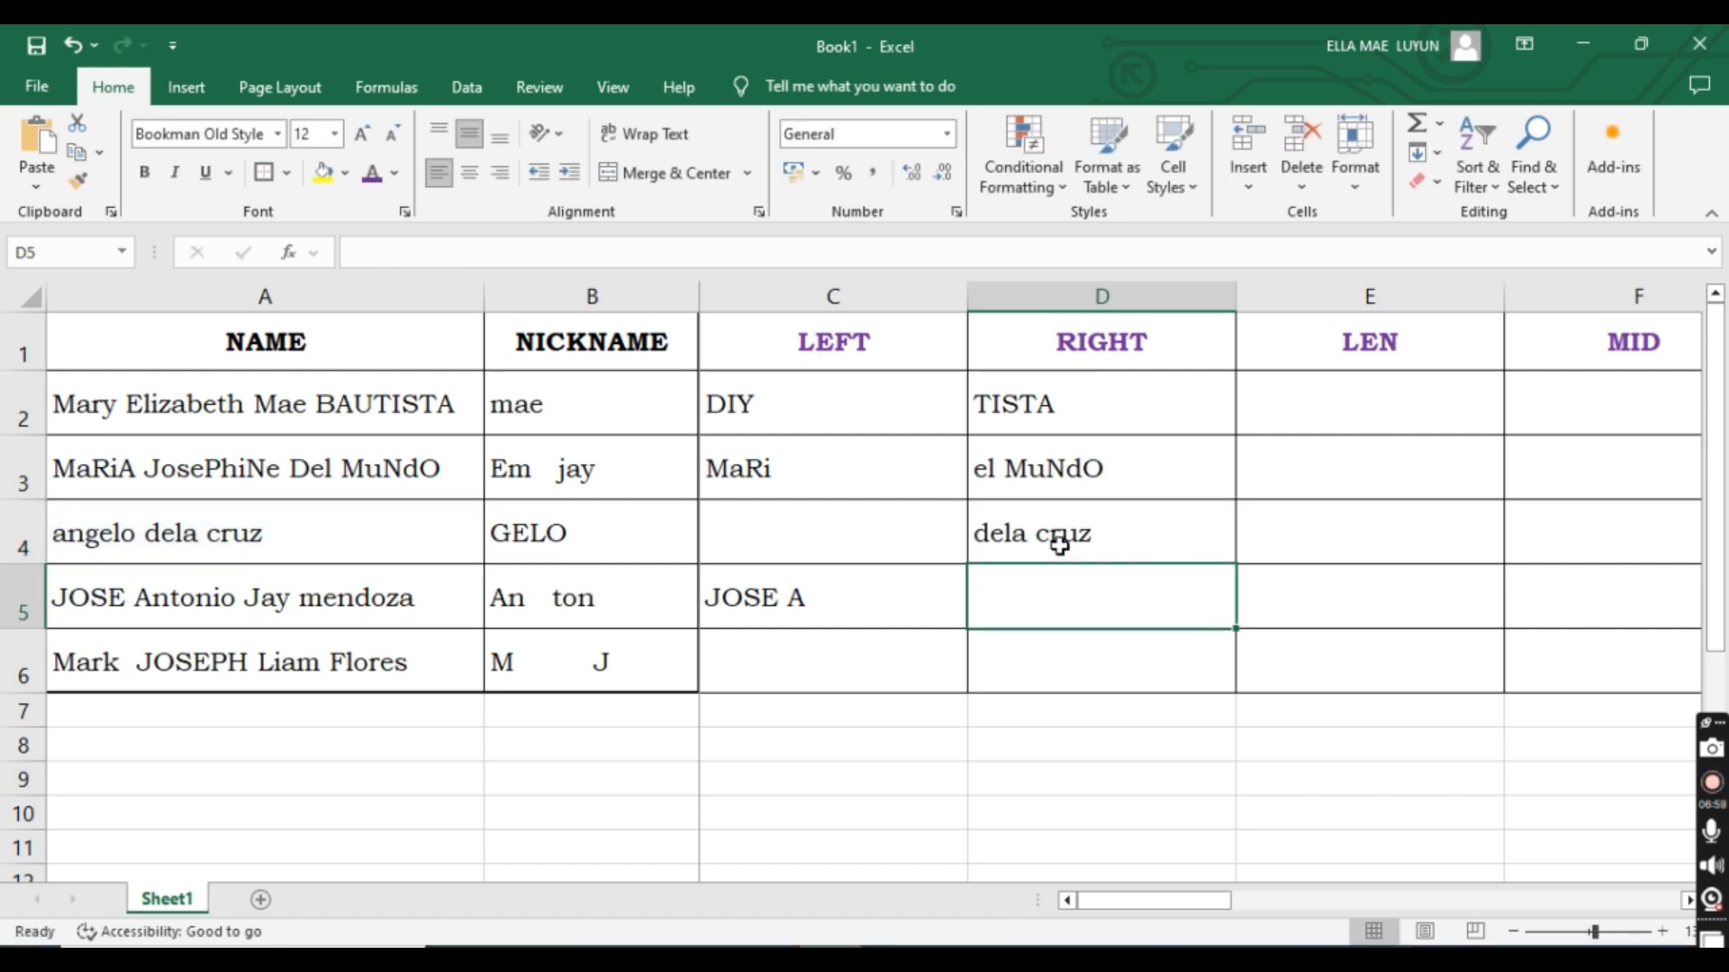
Confirm in A4 that 'dela cruz' is the name's last nine characters.
double_click(275, 533)
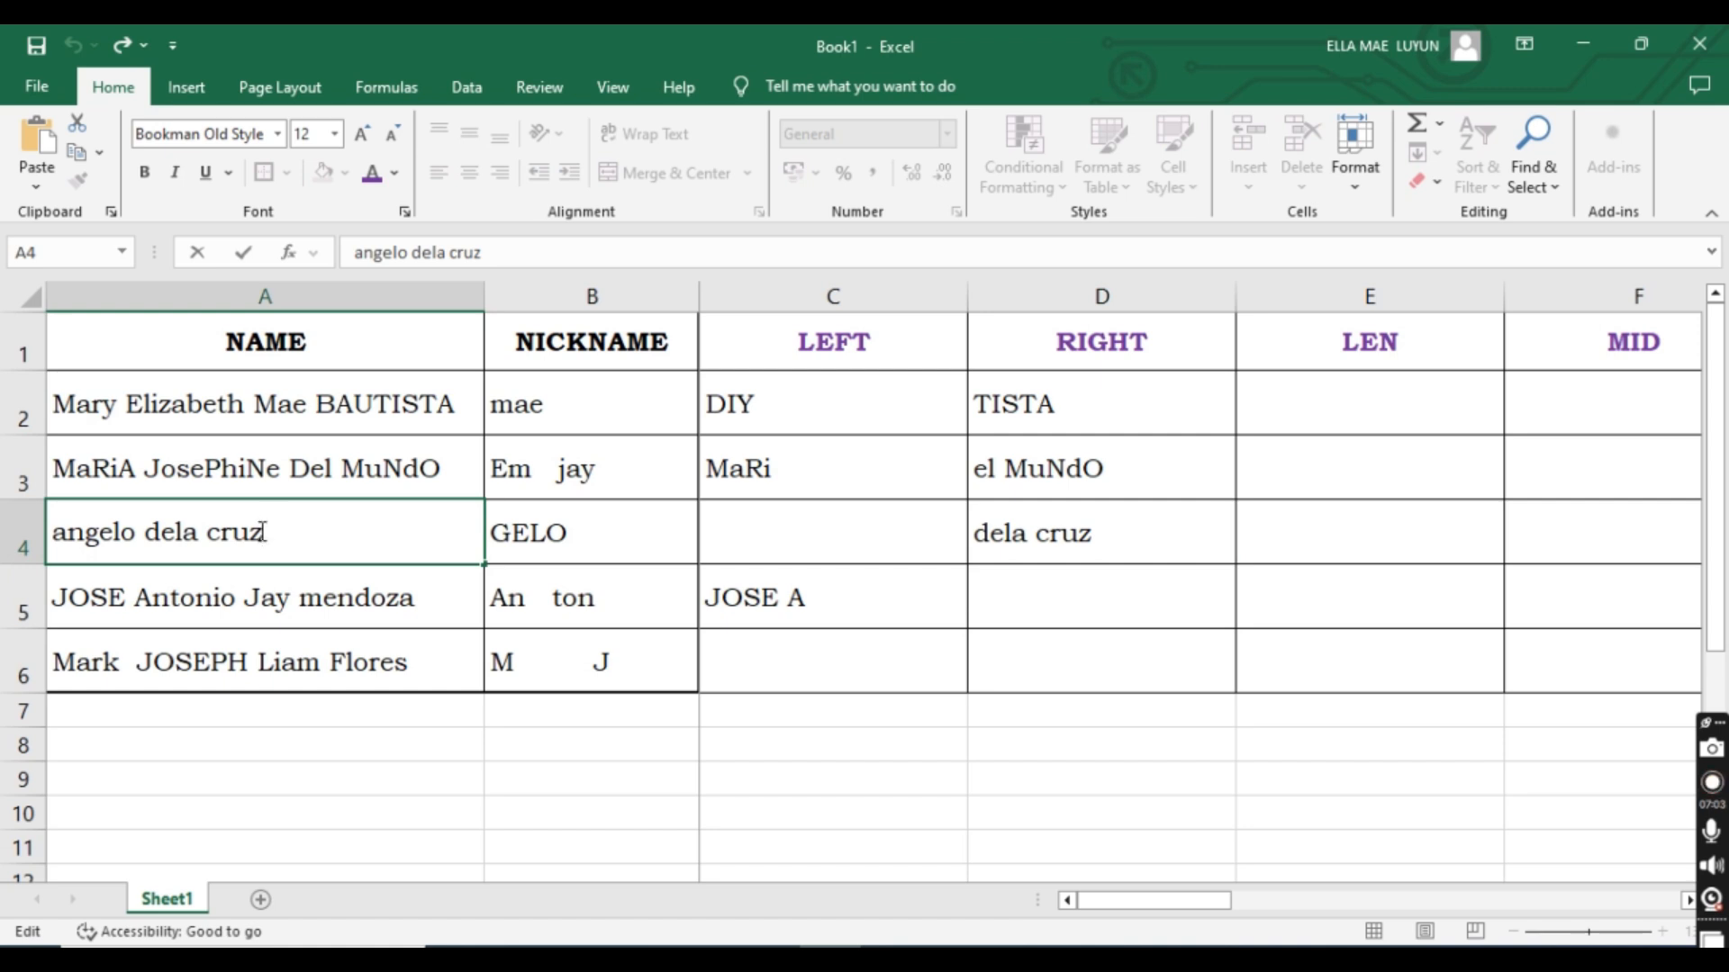
left_click_drag(262, 531, 144, 532)
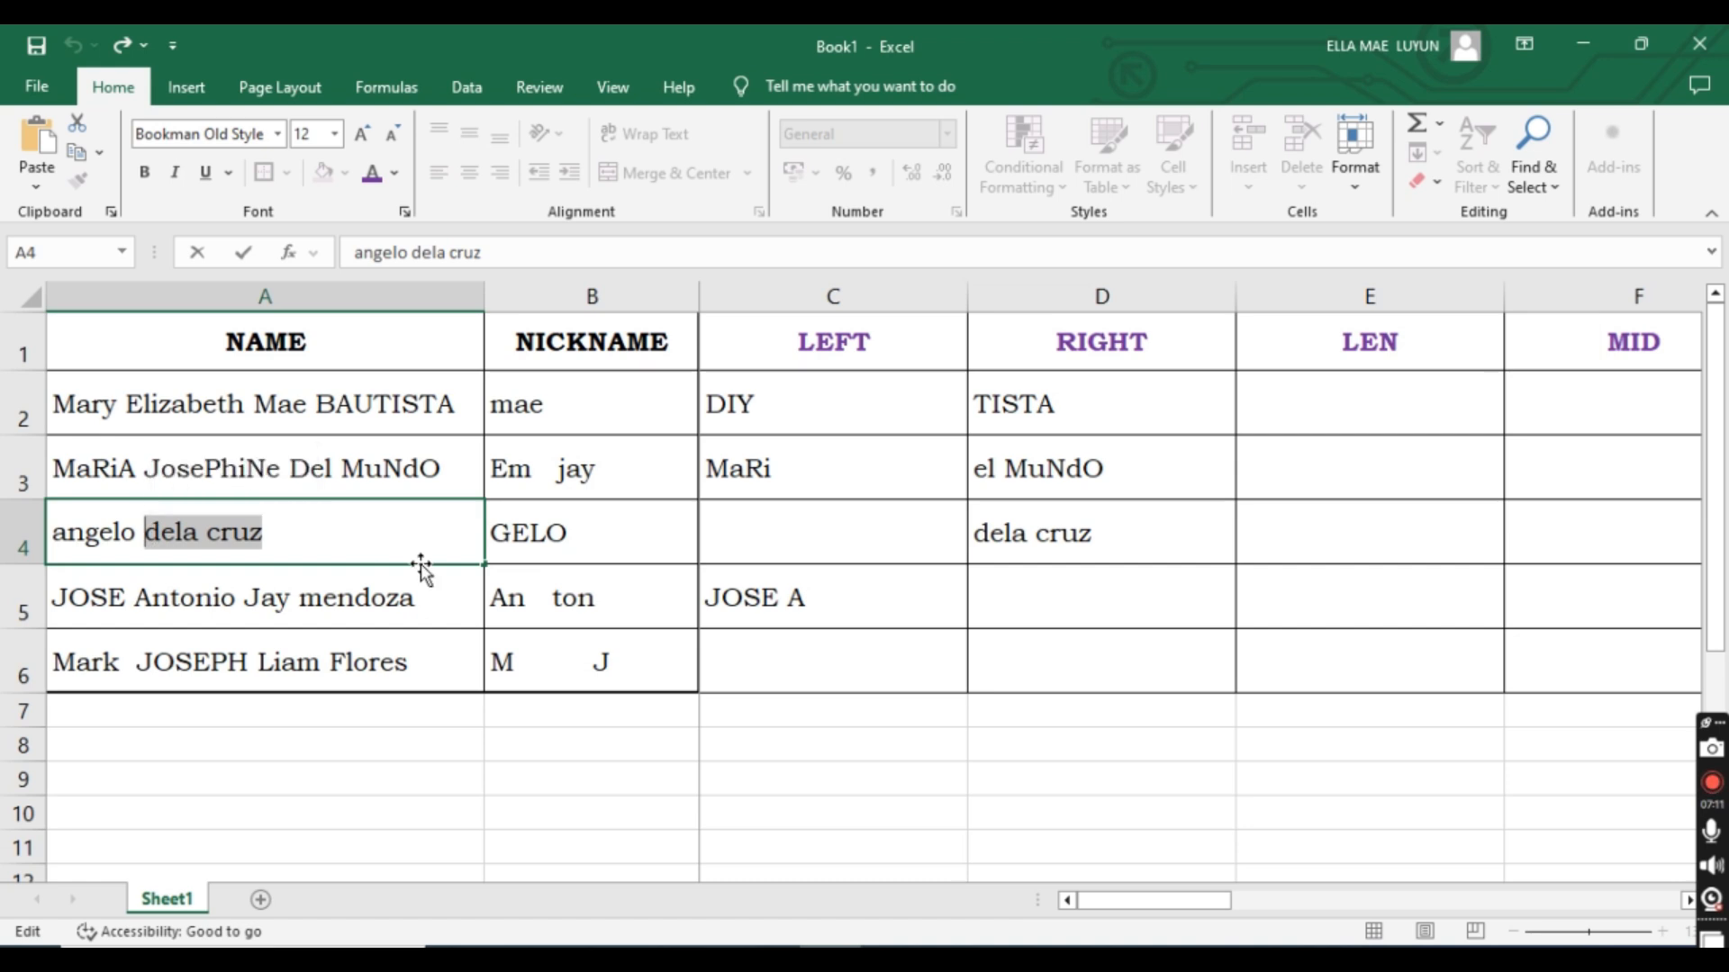
left_click(241, 533)
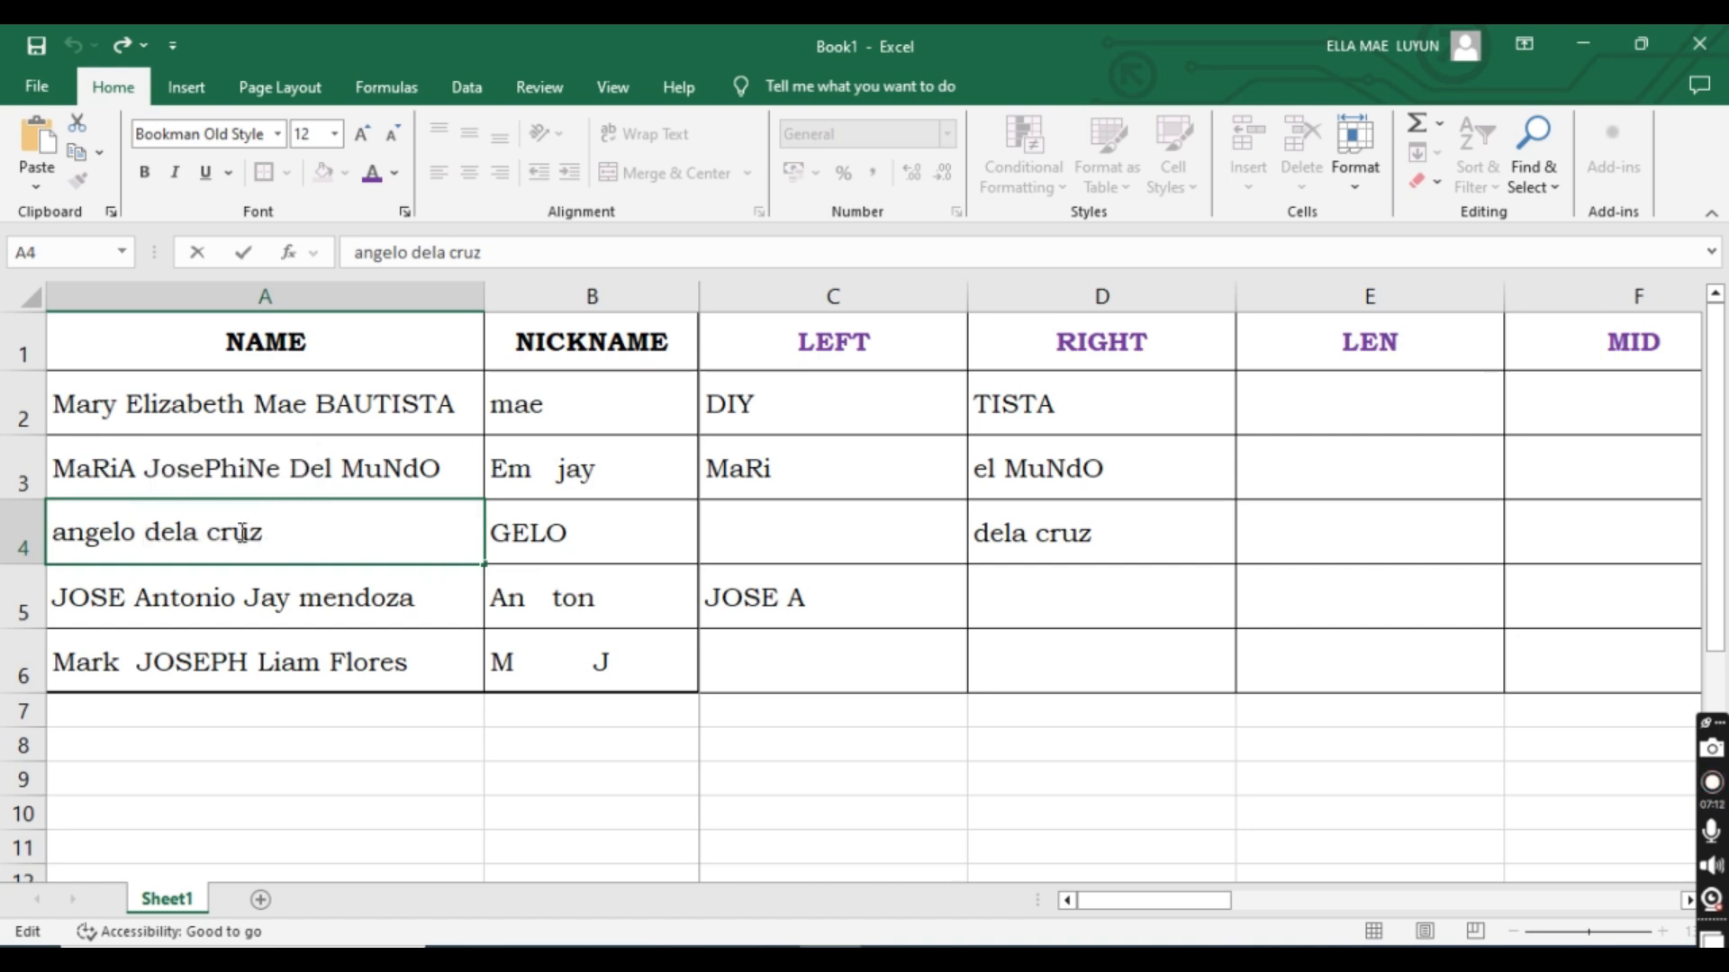
left_click(1169, 543)
left_click(1157, 621)
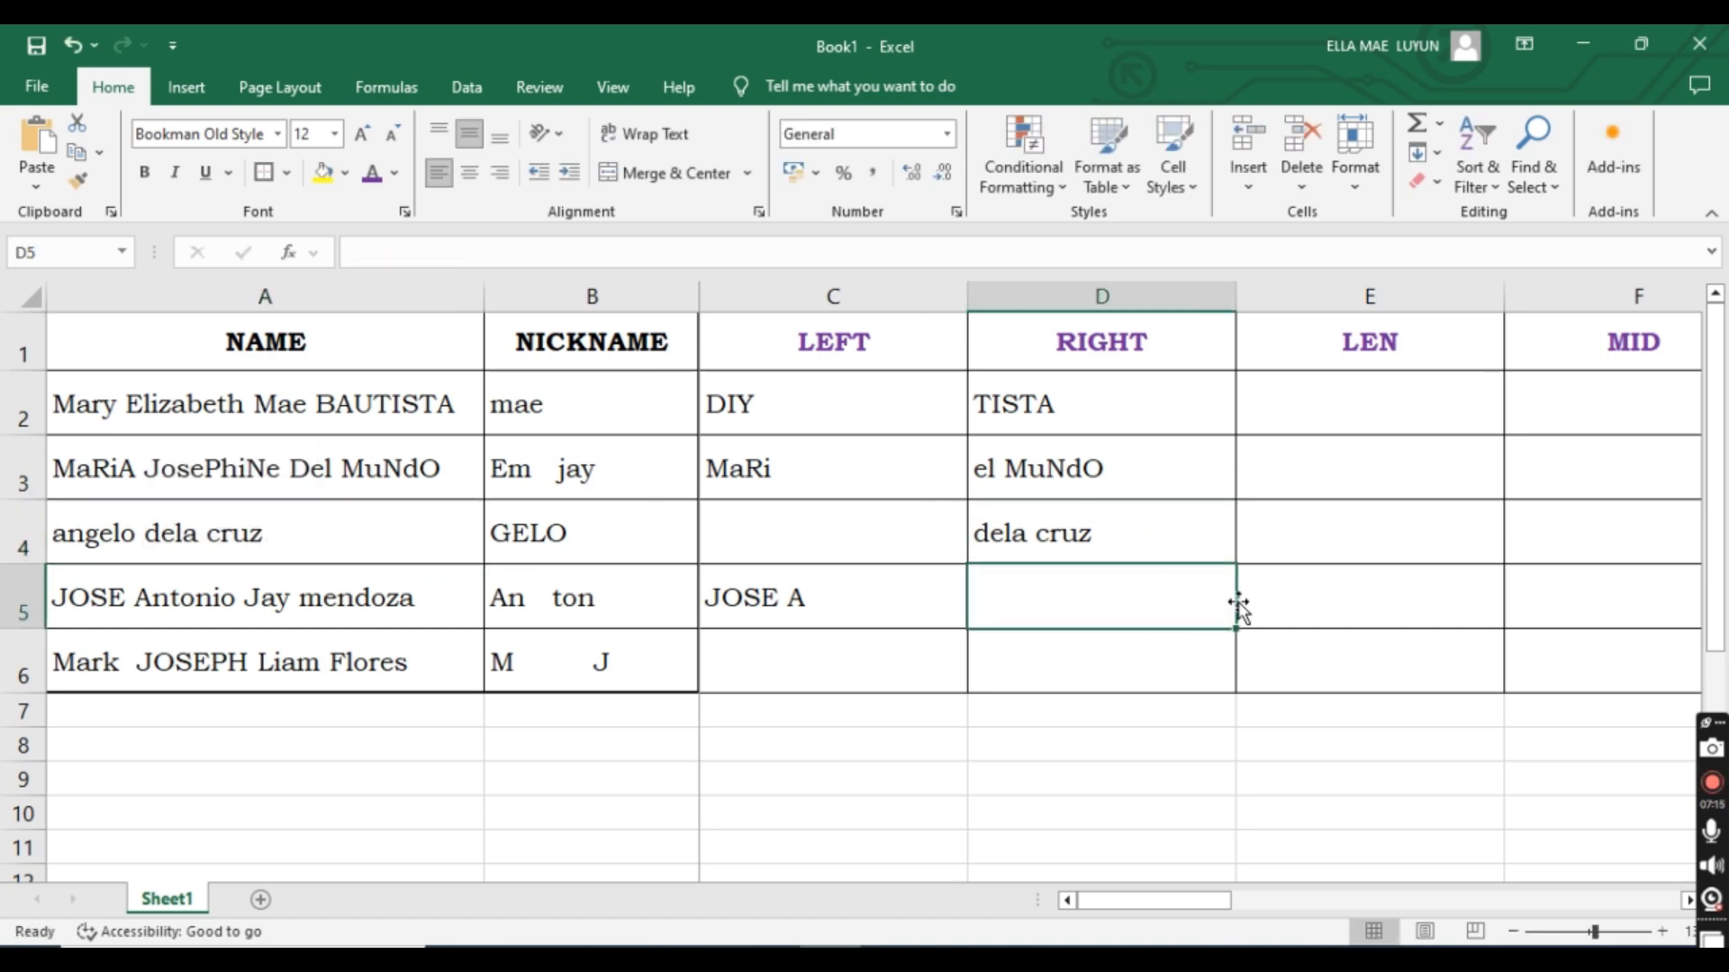
left_click_drag(1165, 904, 1264, 893)
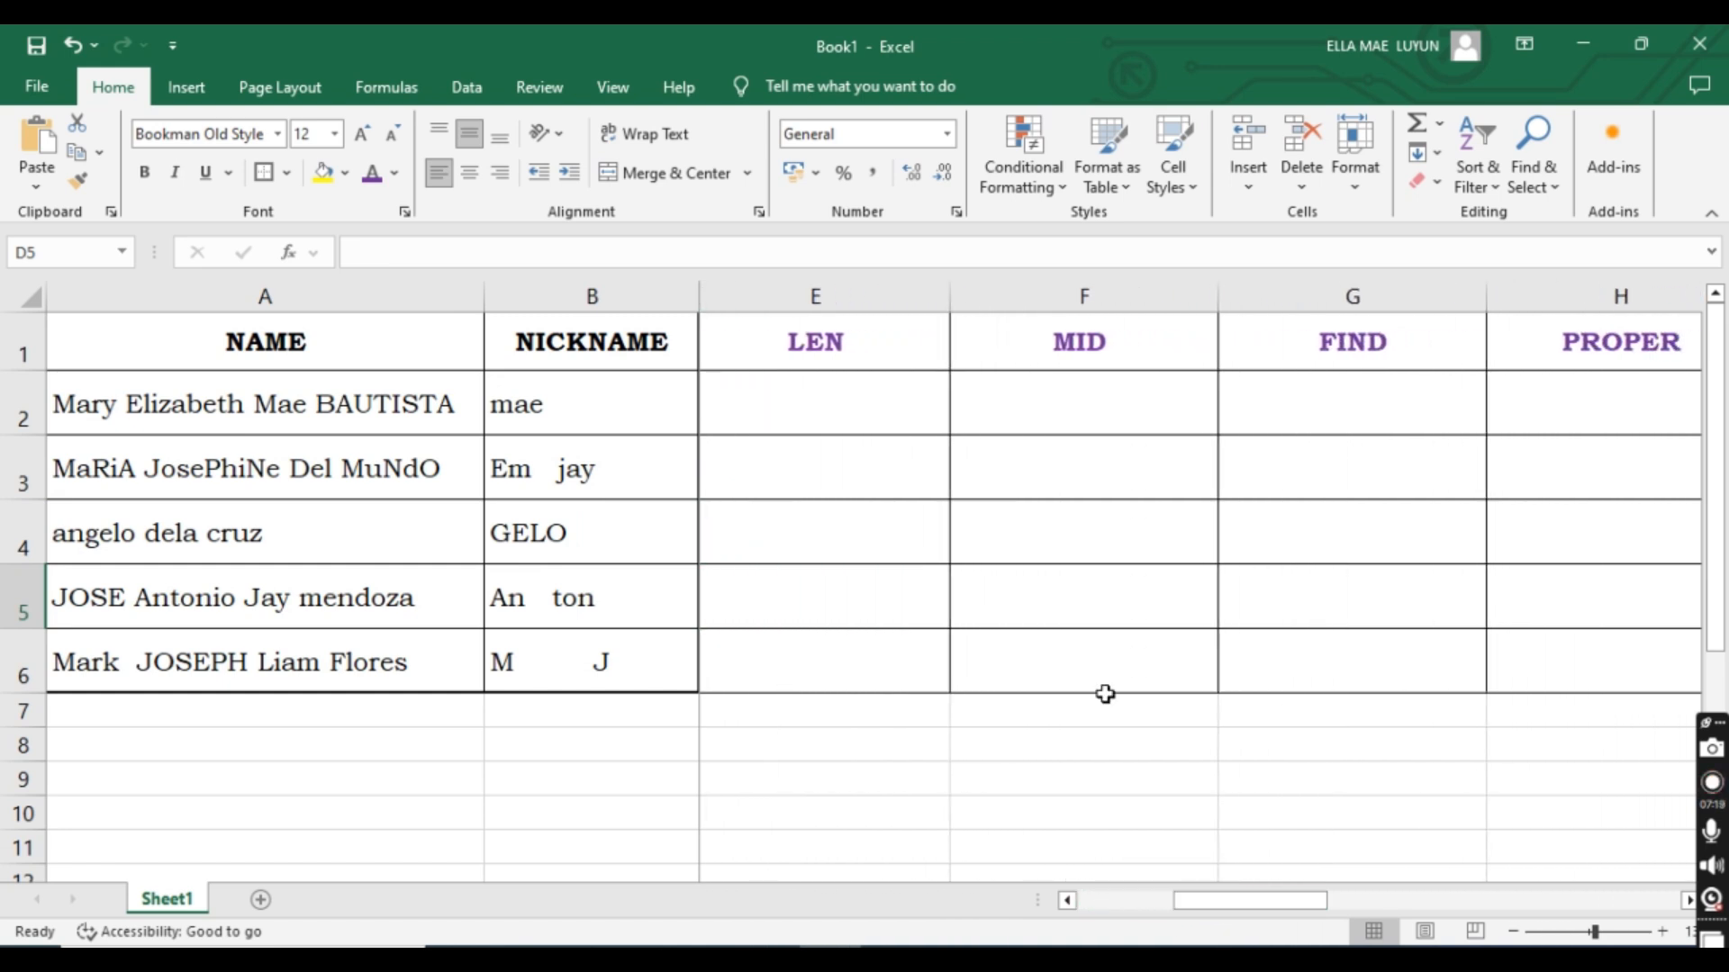
left_click(849, 417)
key("alt+Tab")
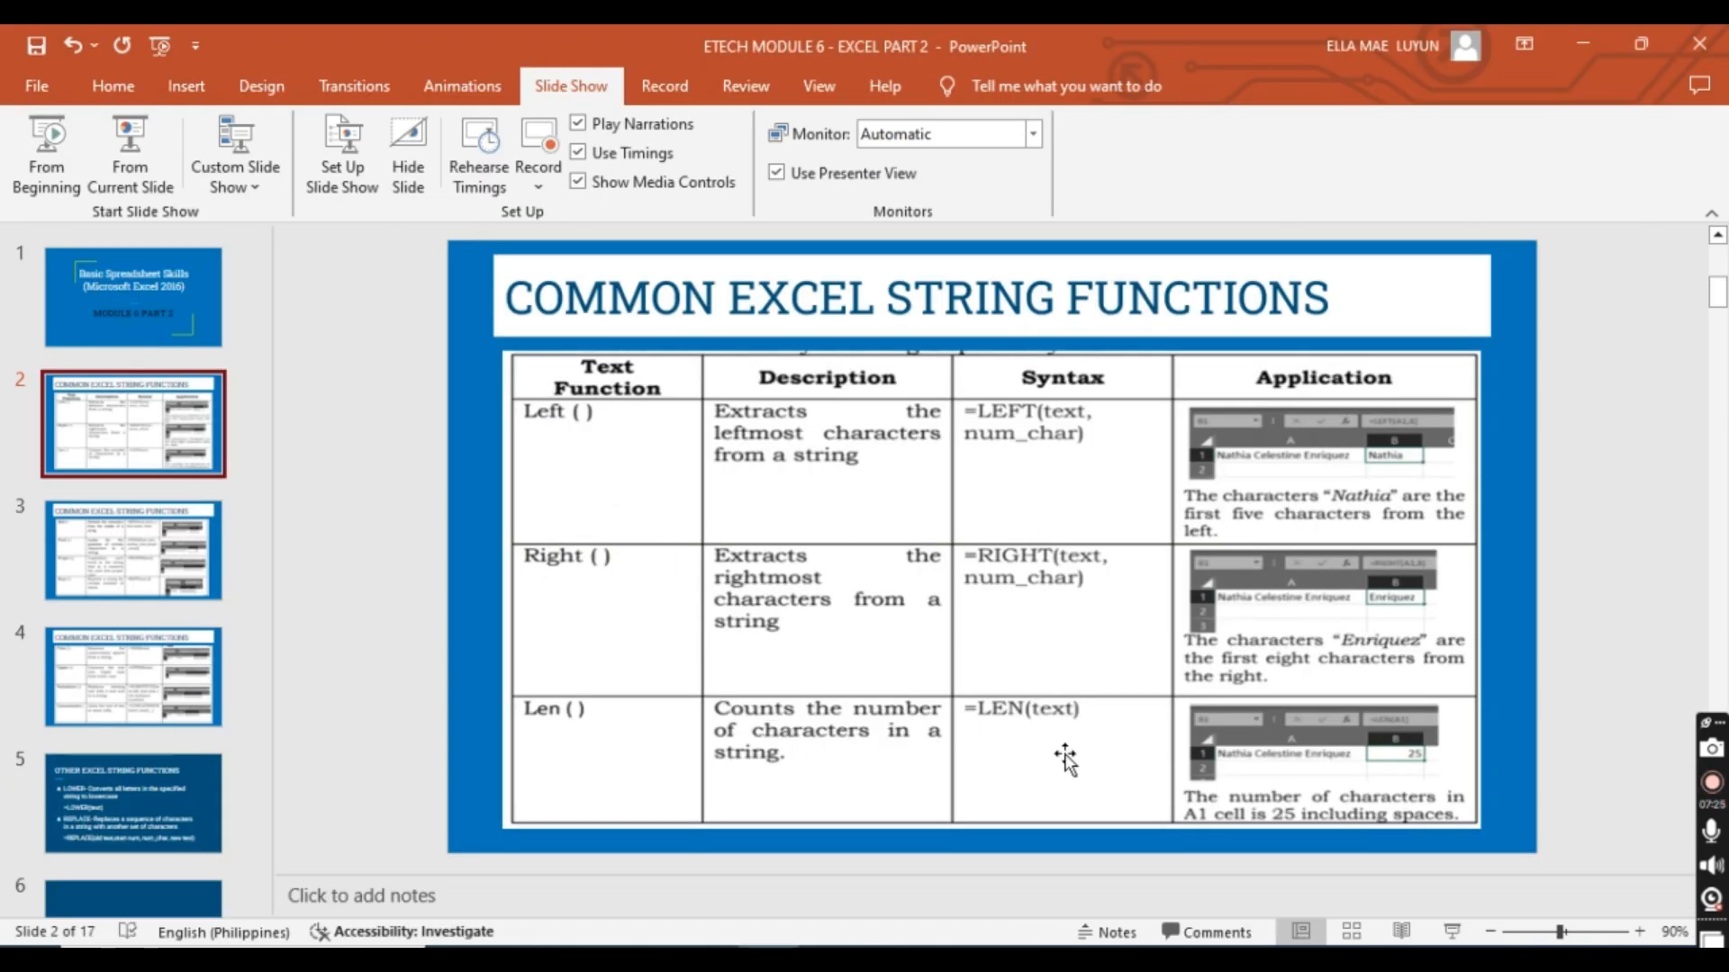
key("alt+Tab")
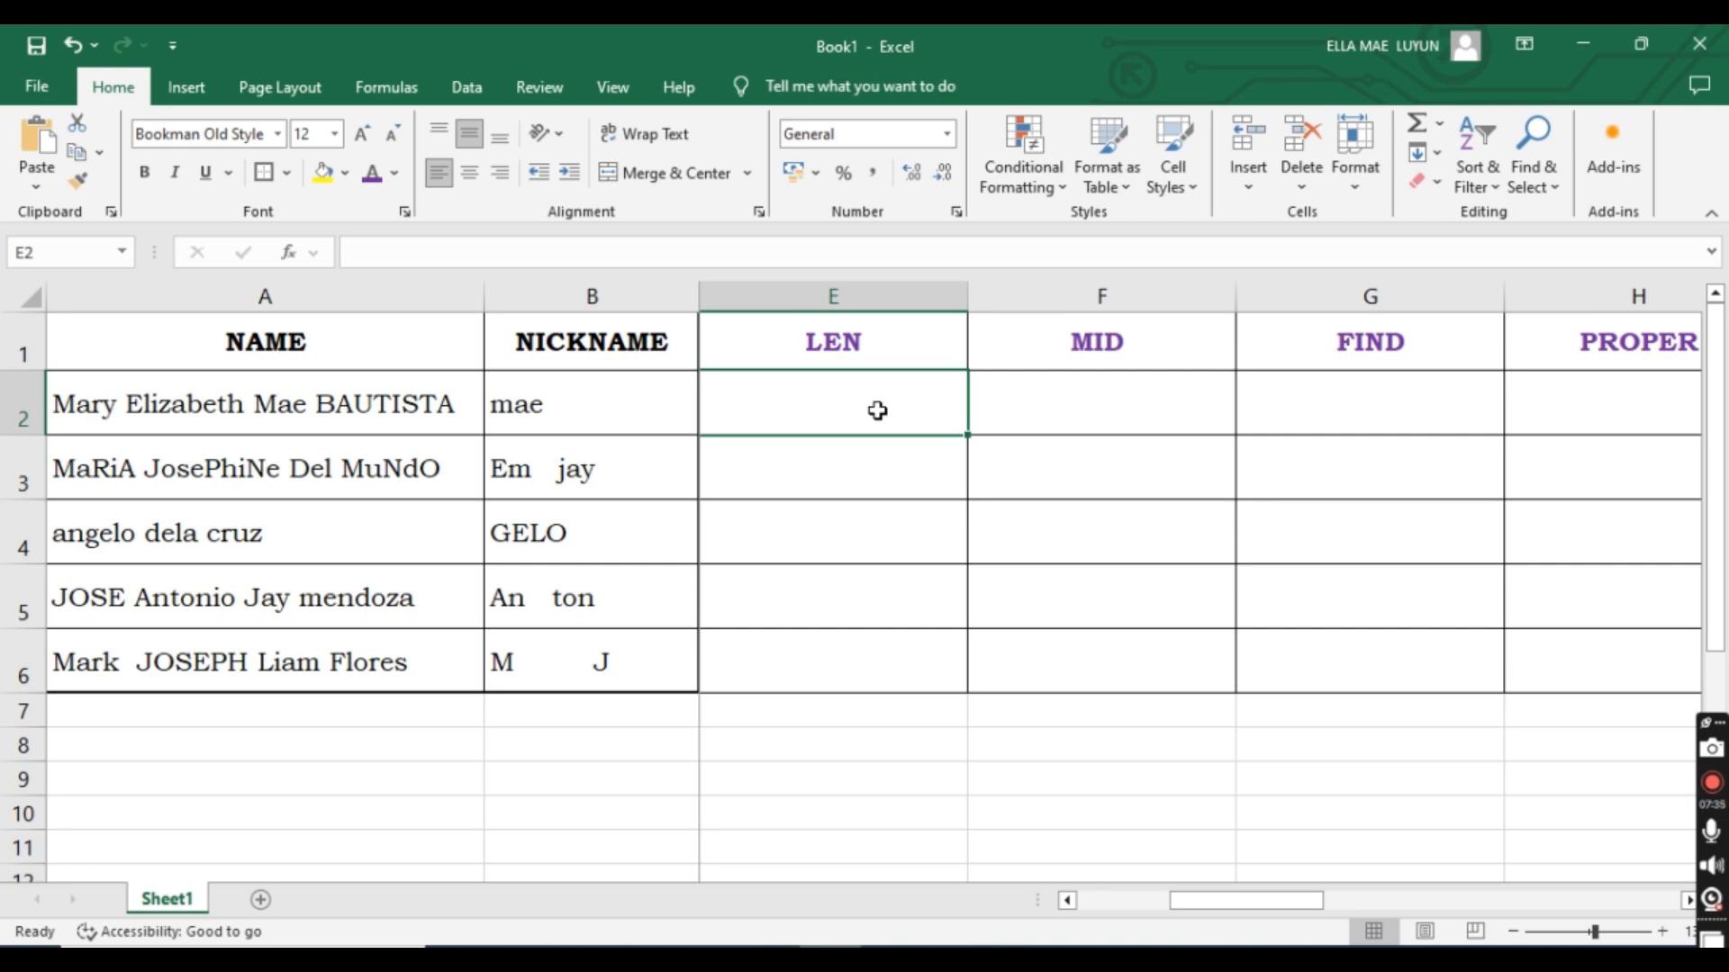
Enter =LEN(B2) in E2 to count the nickname's characters, giving 3.
type("=len")
key("Tab")
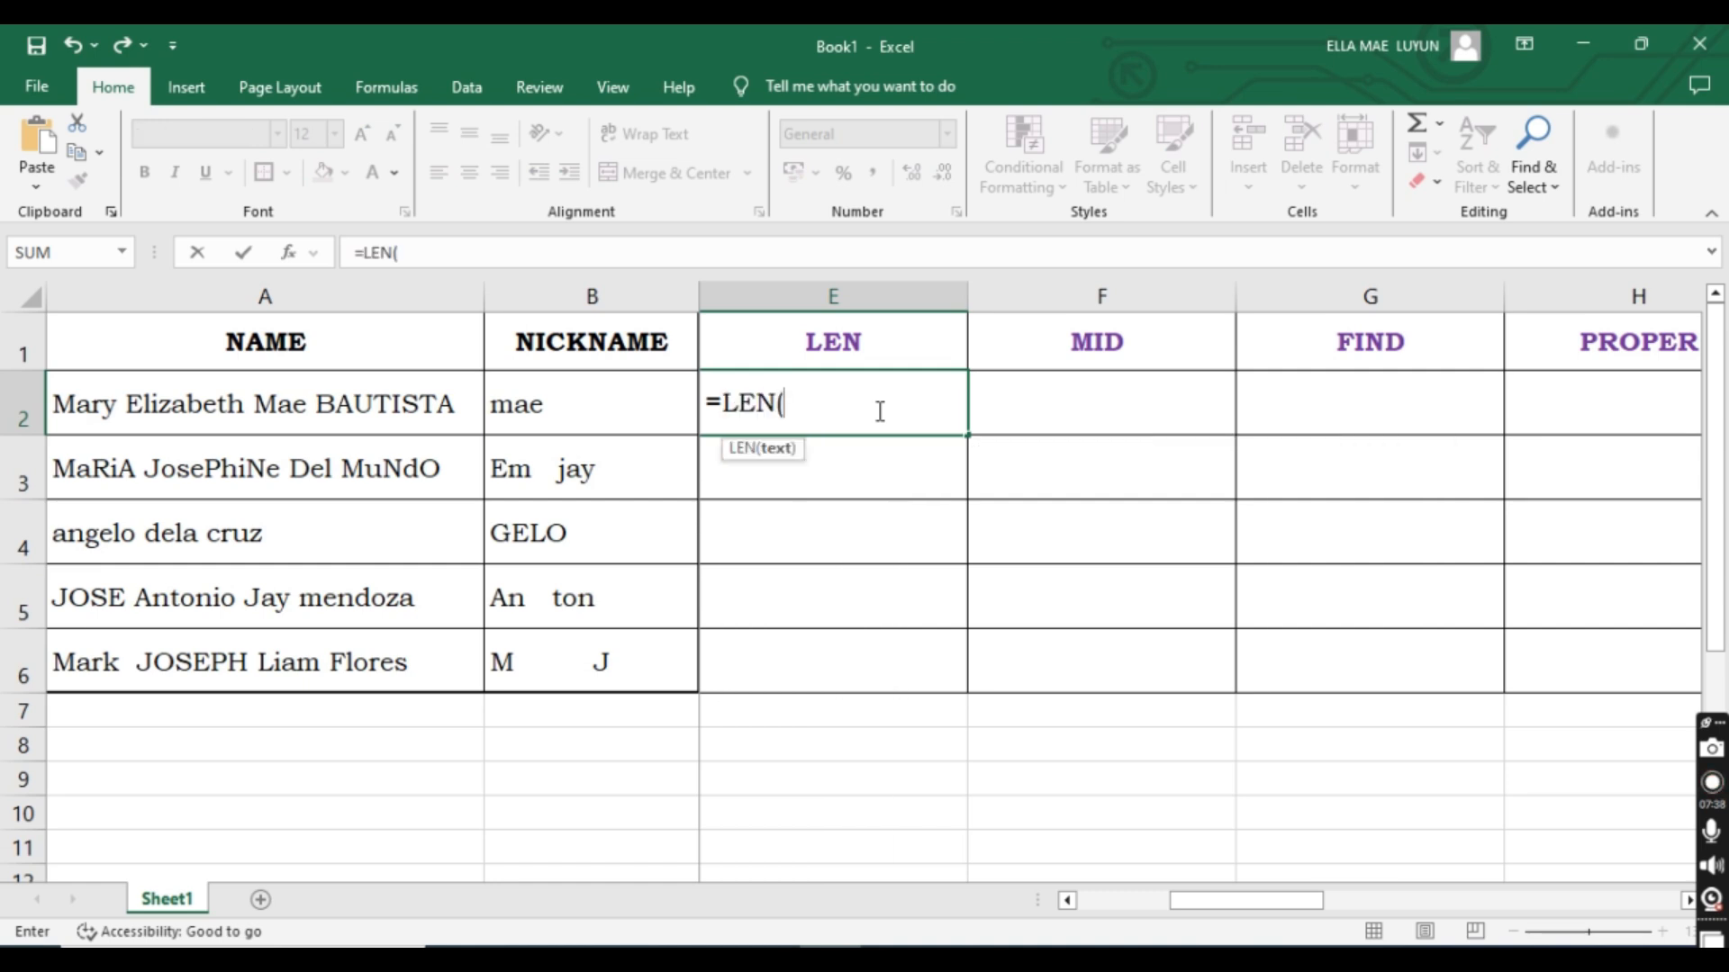
left_click(598, 394)
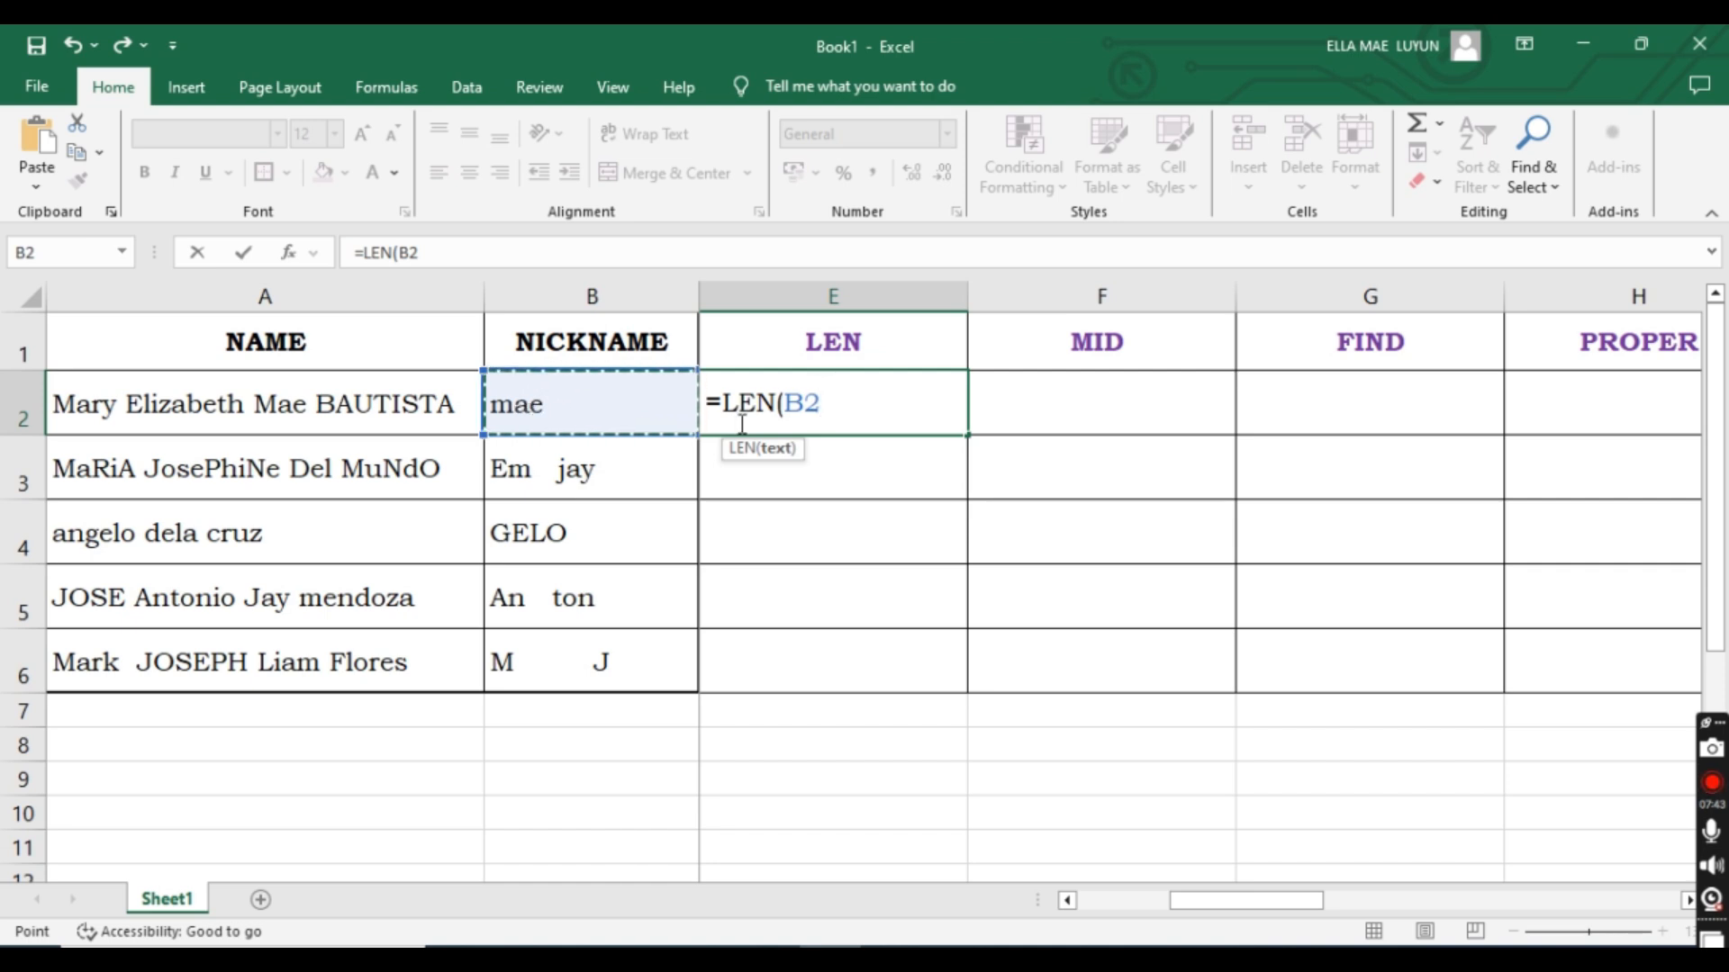
left_click(833, 405)
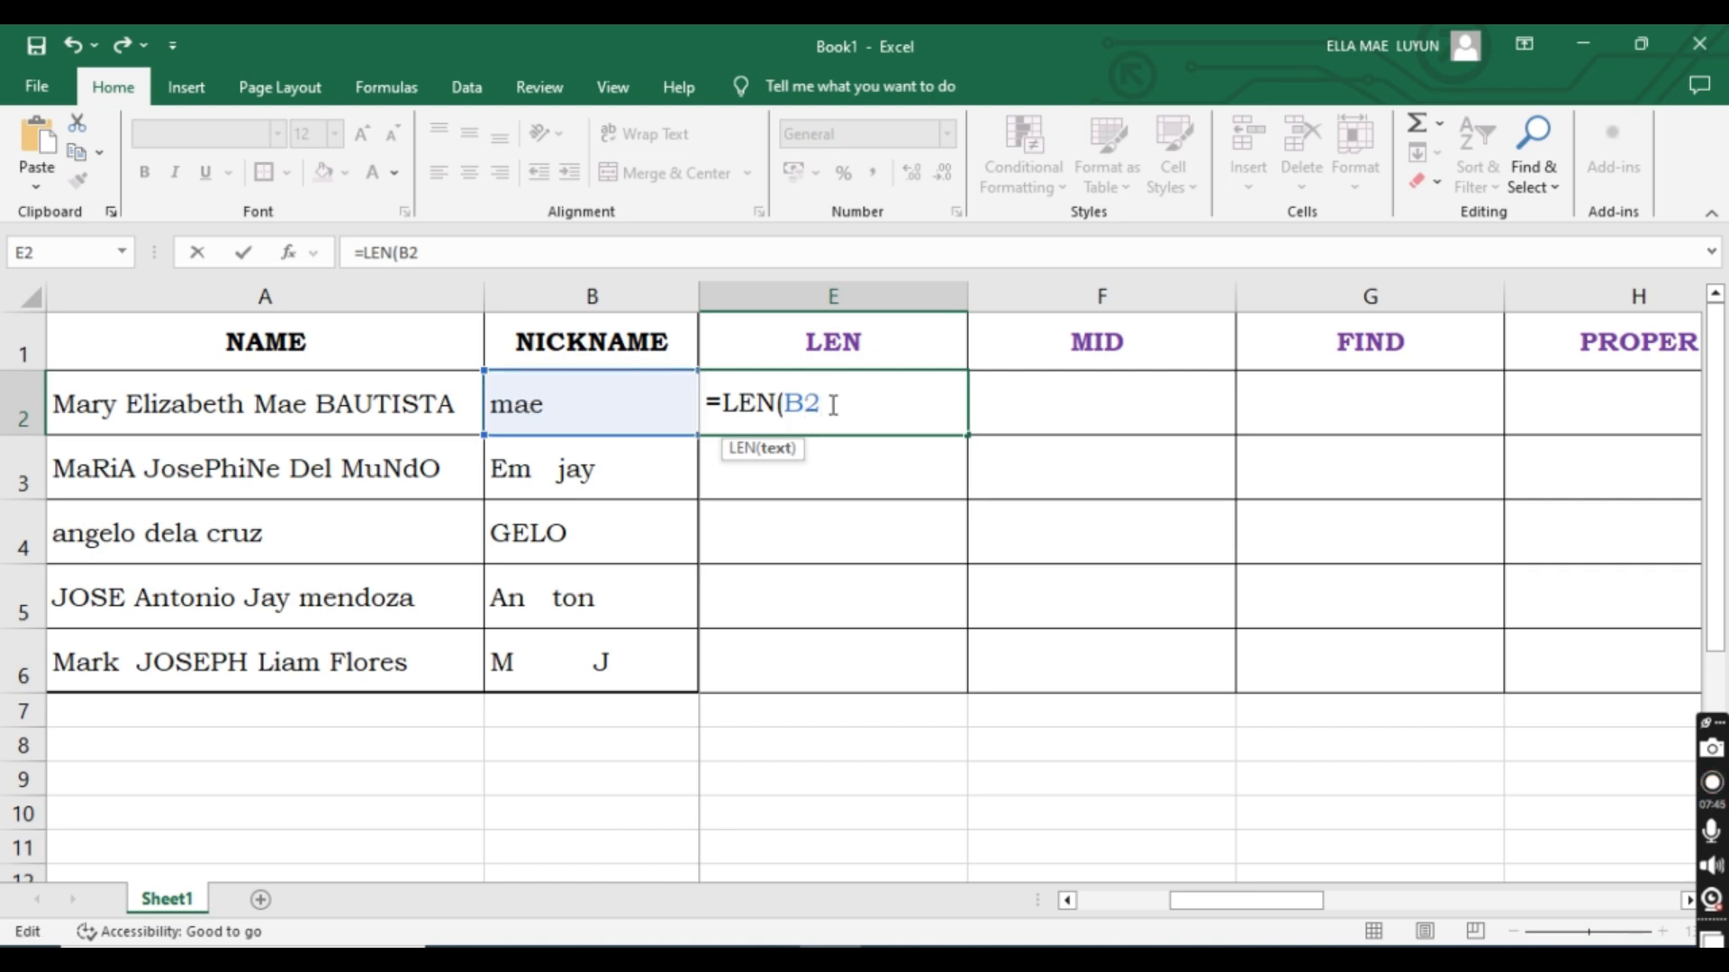
type(")")
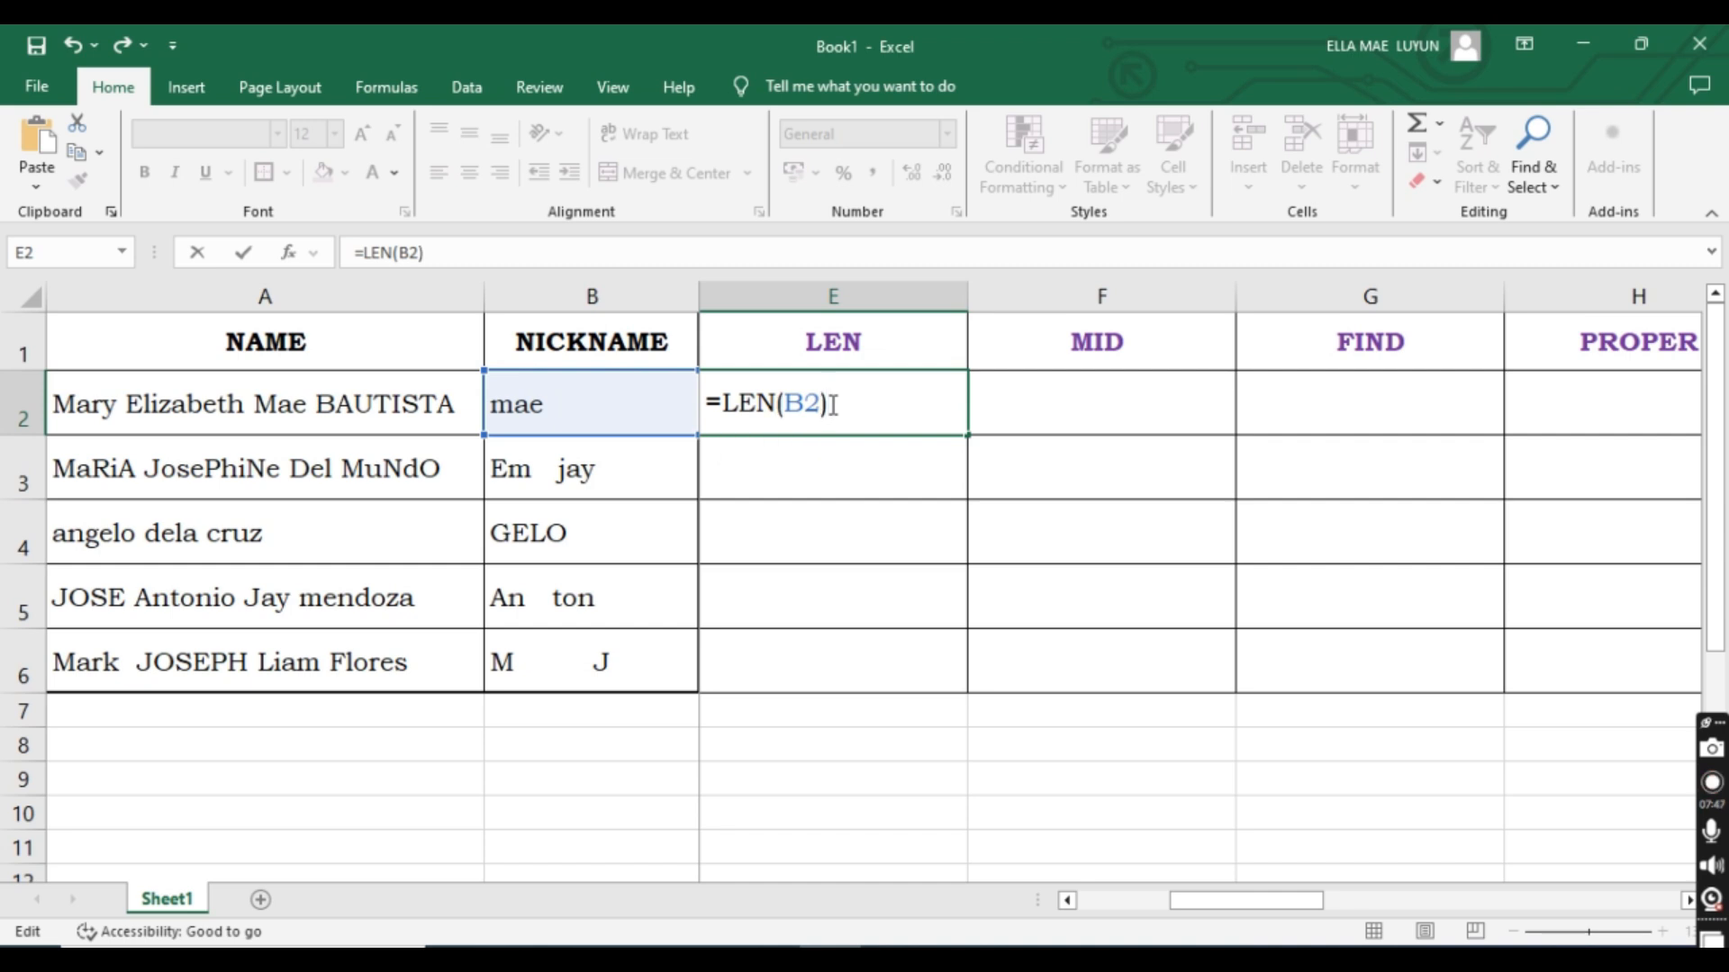
key("Return")
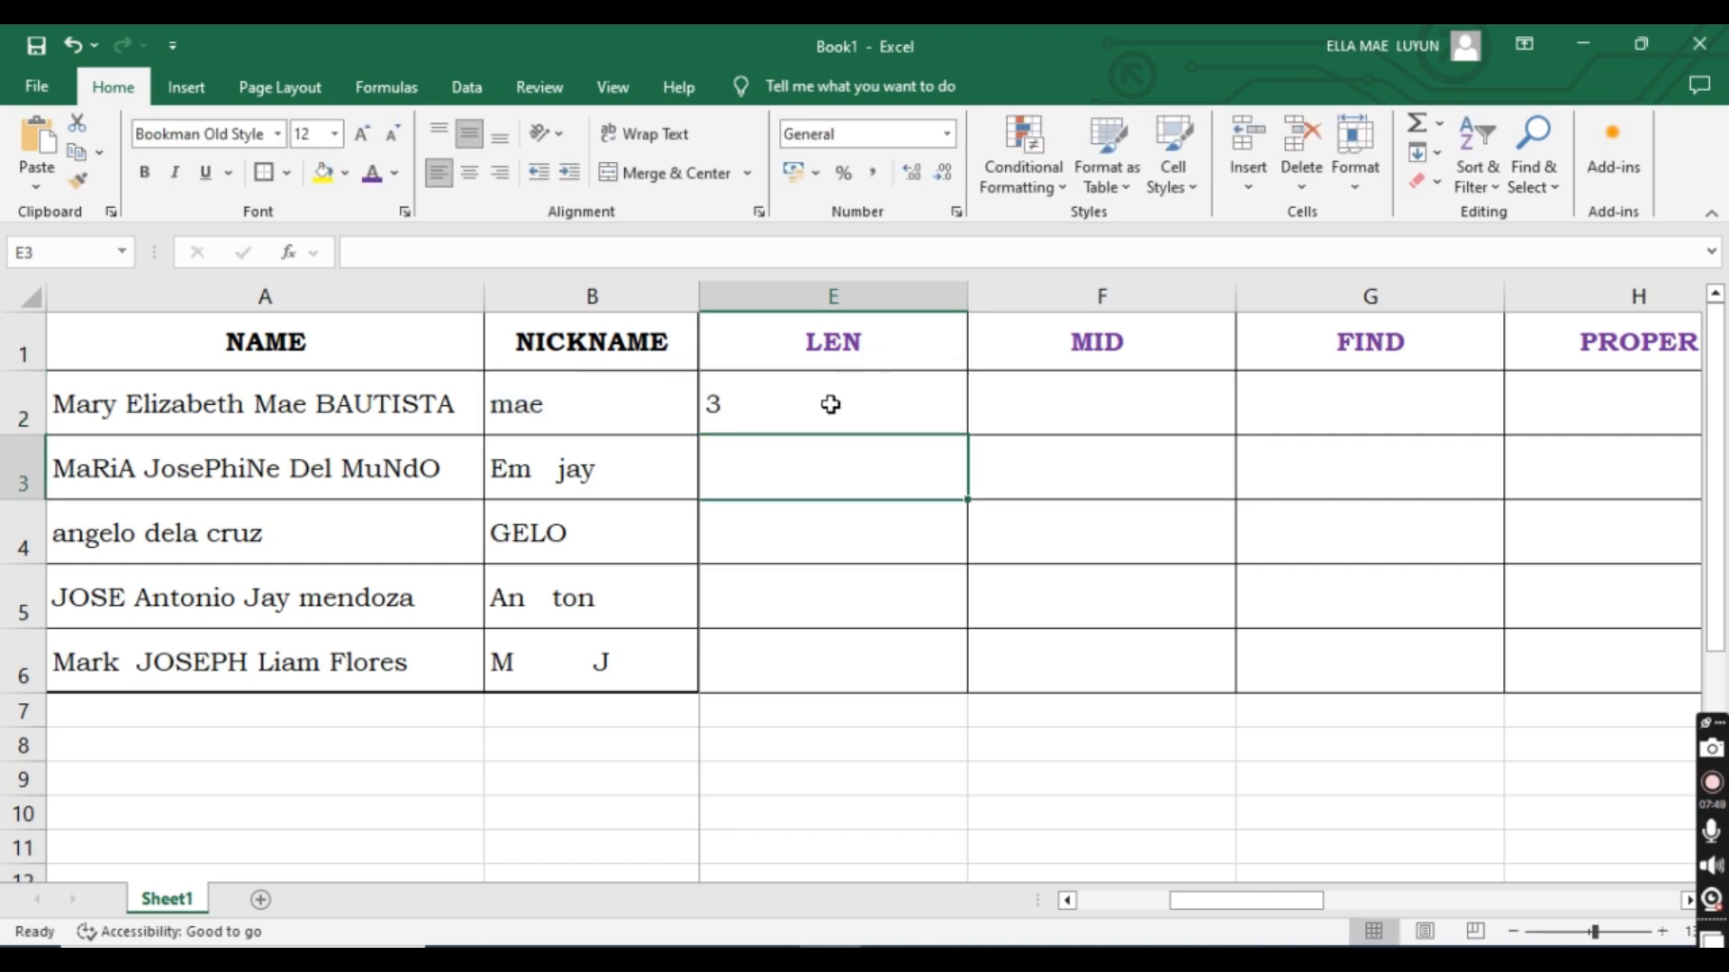
left_click(830, 405)
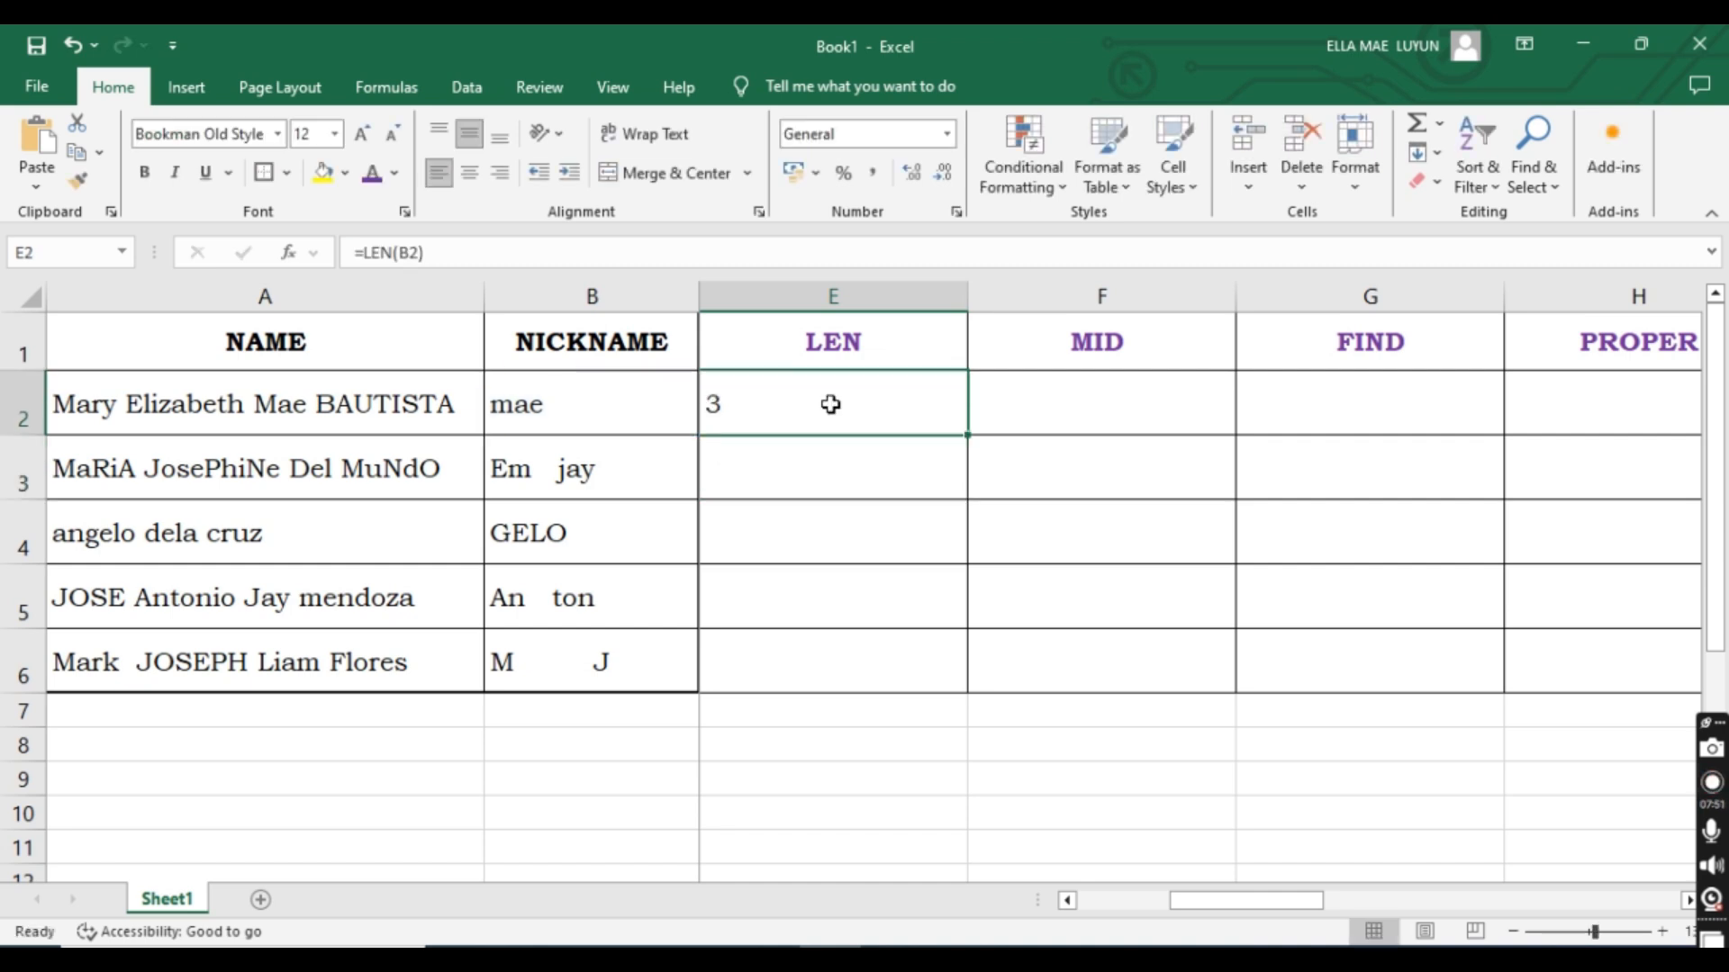
left_click(856, 345)
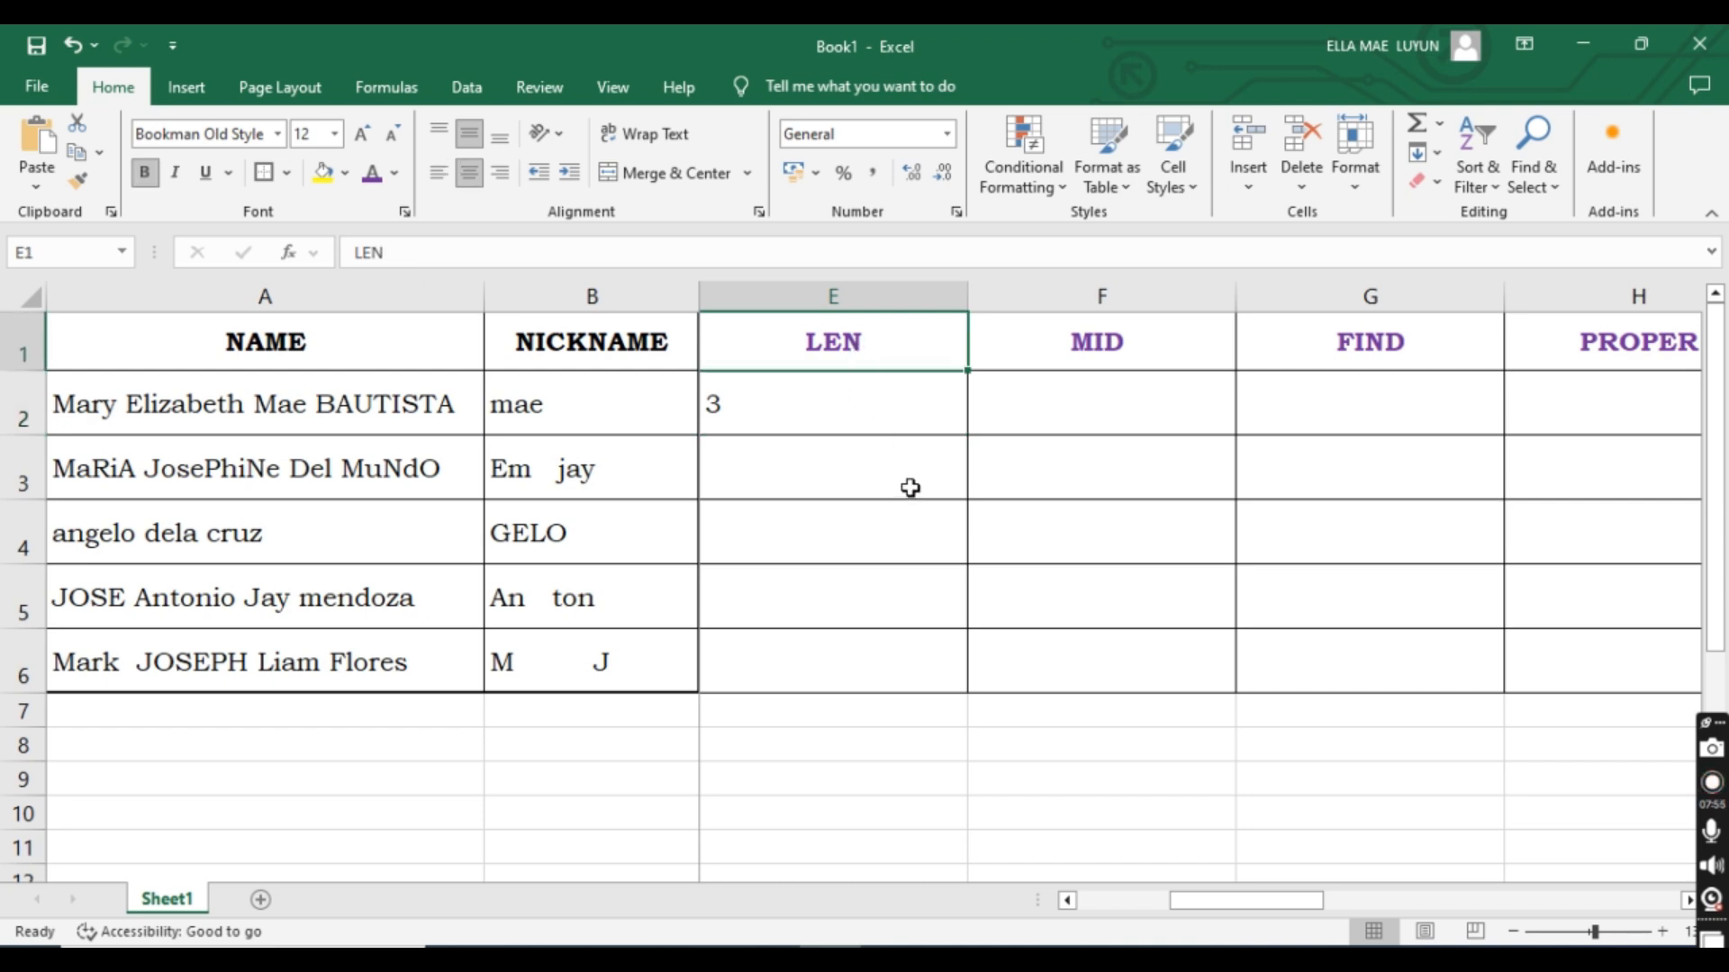
left_click(858, 489)
Add =LEN(B4) in E4 and =LEN(A5) in E5, returning 4 and 24.
left_click(813, 554)
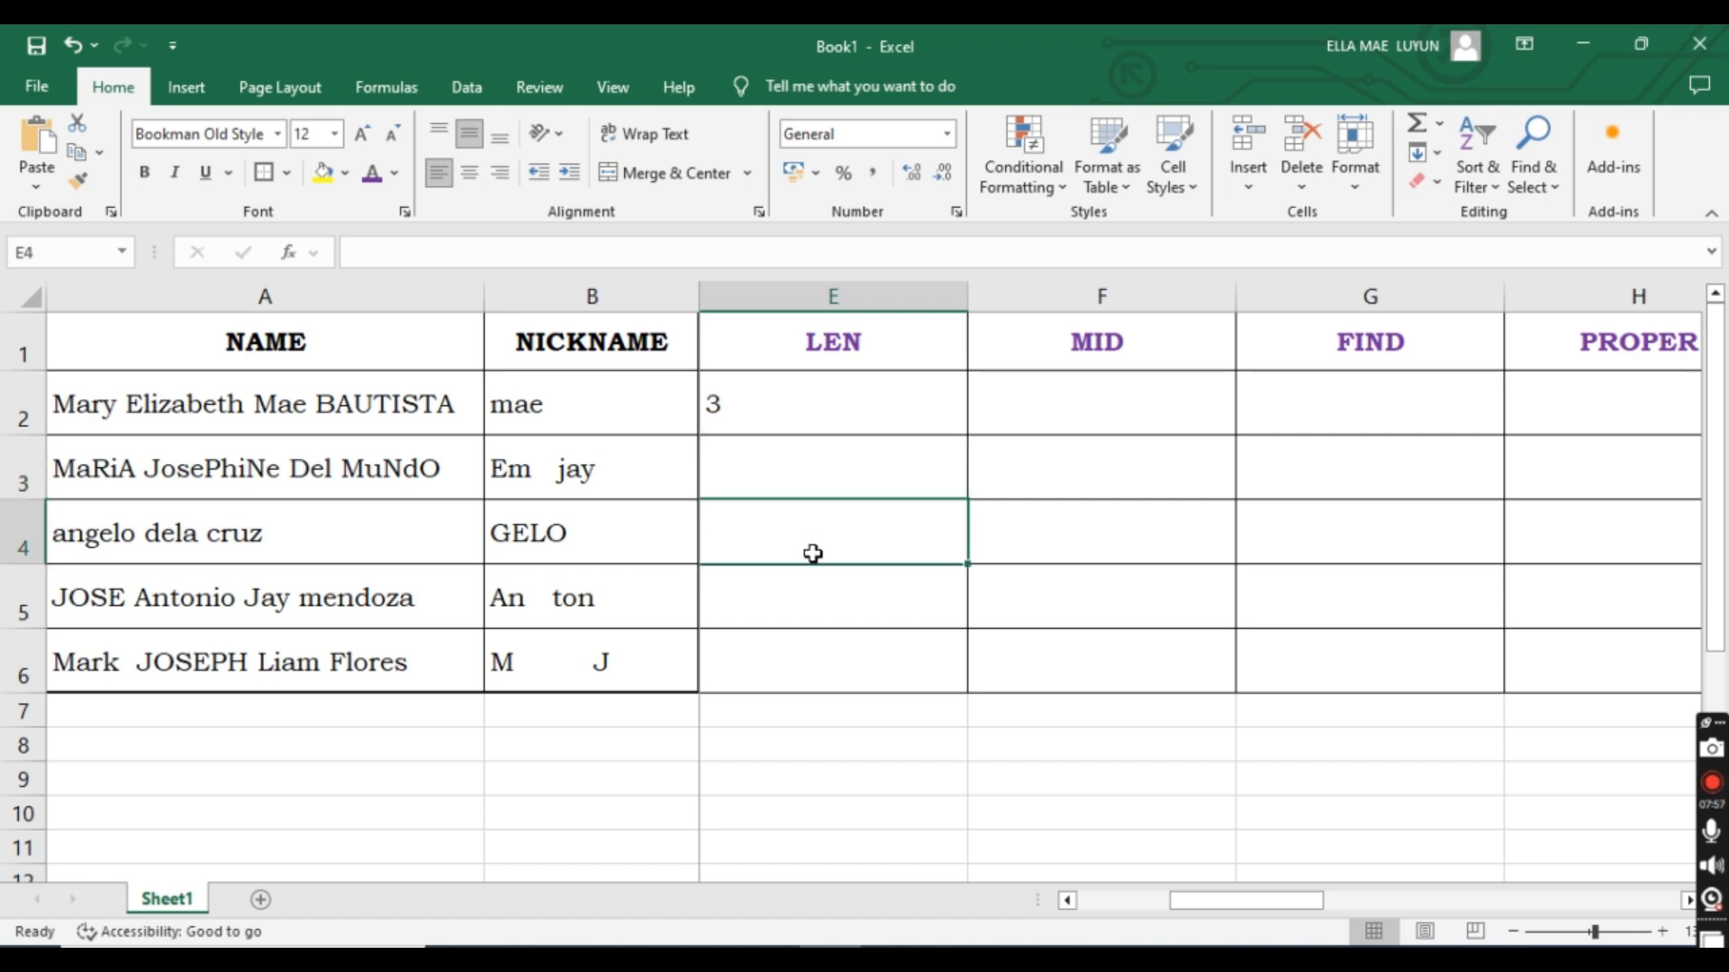
type("=len")
key("Tab")
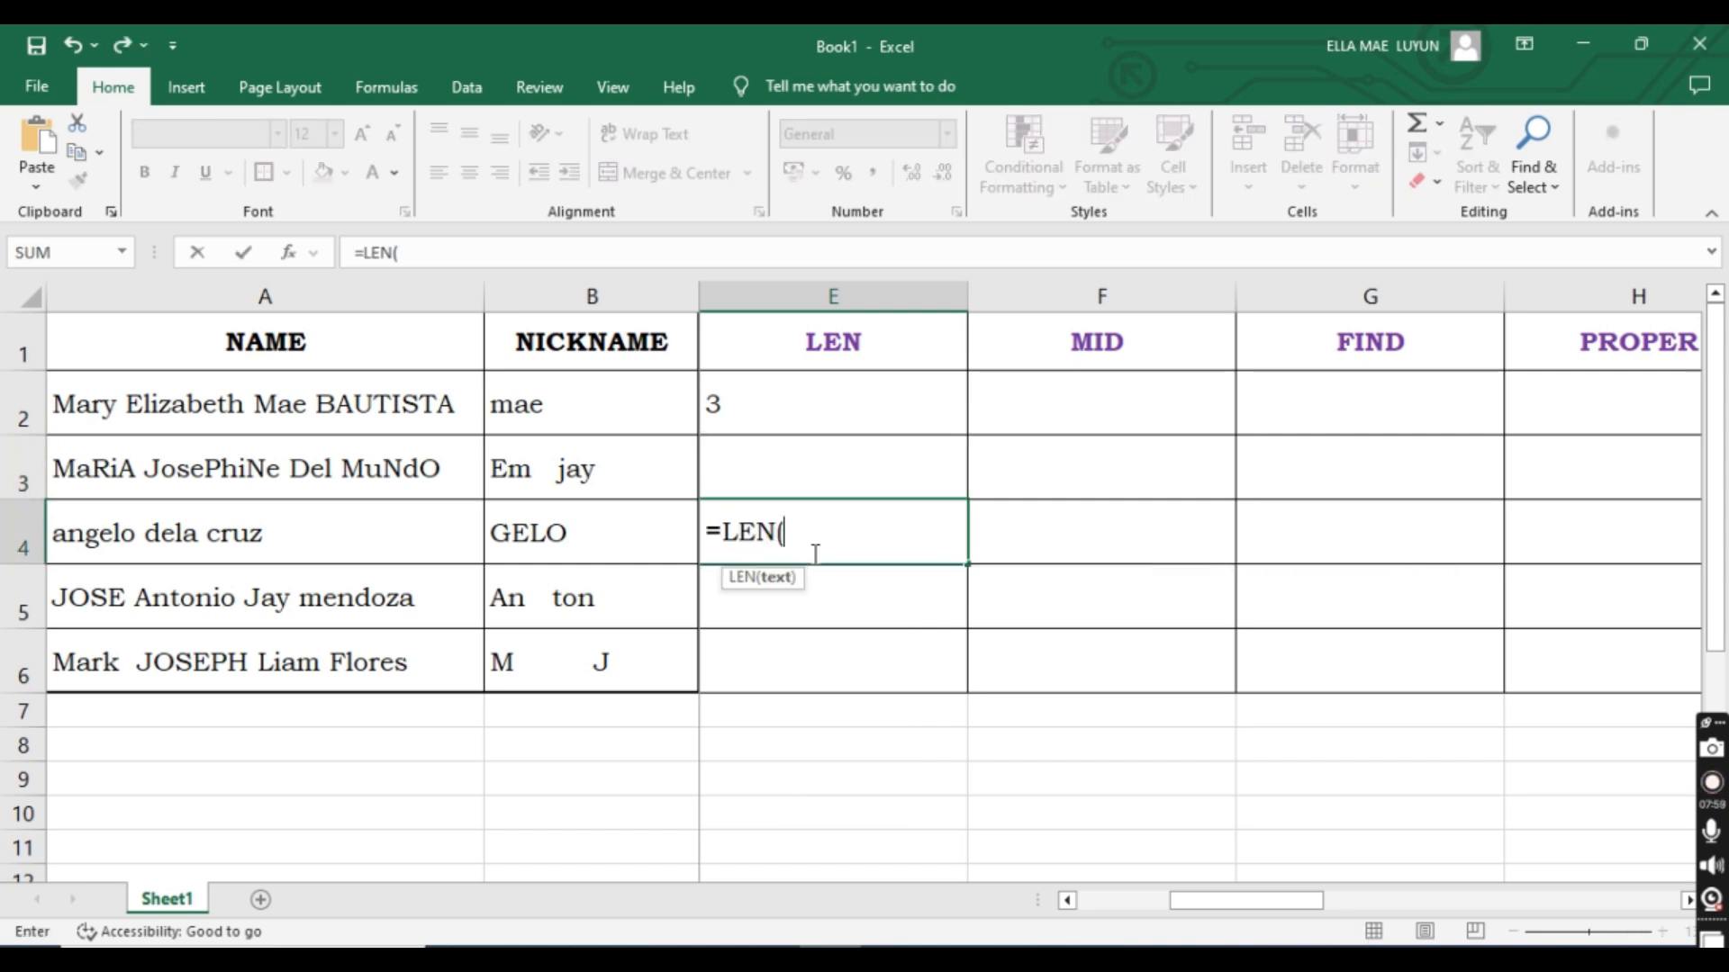
left_click(584, 545)
type(")")
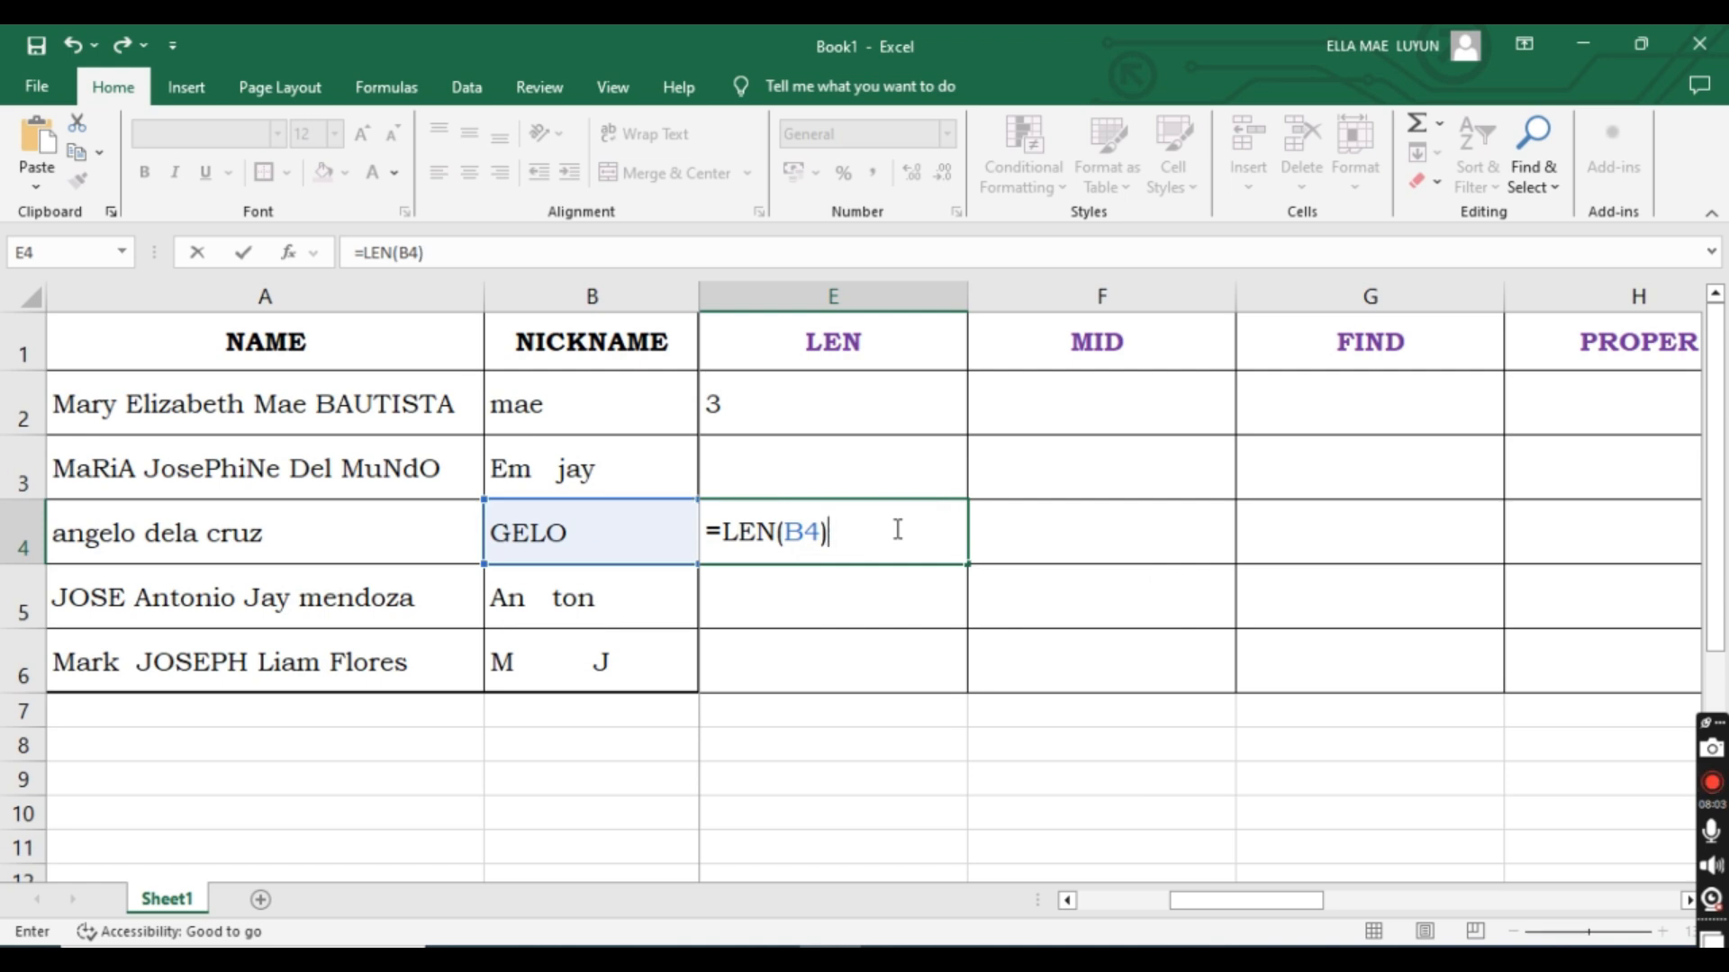
key("Return")
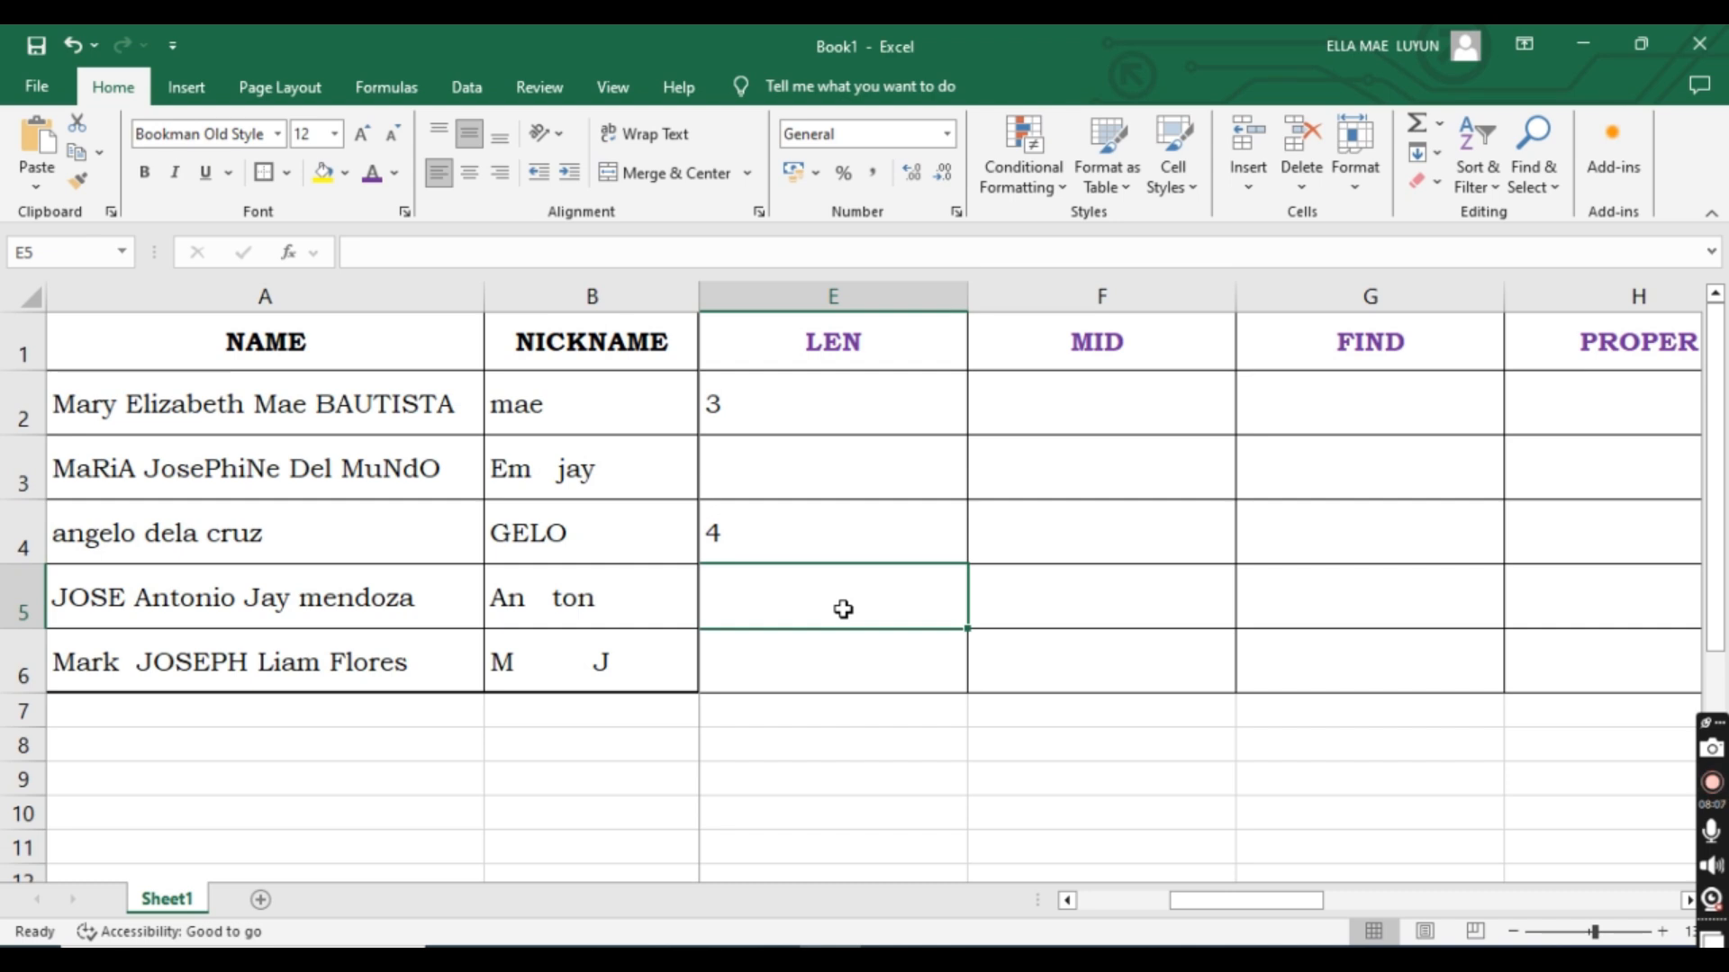
type("=le")
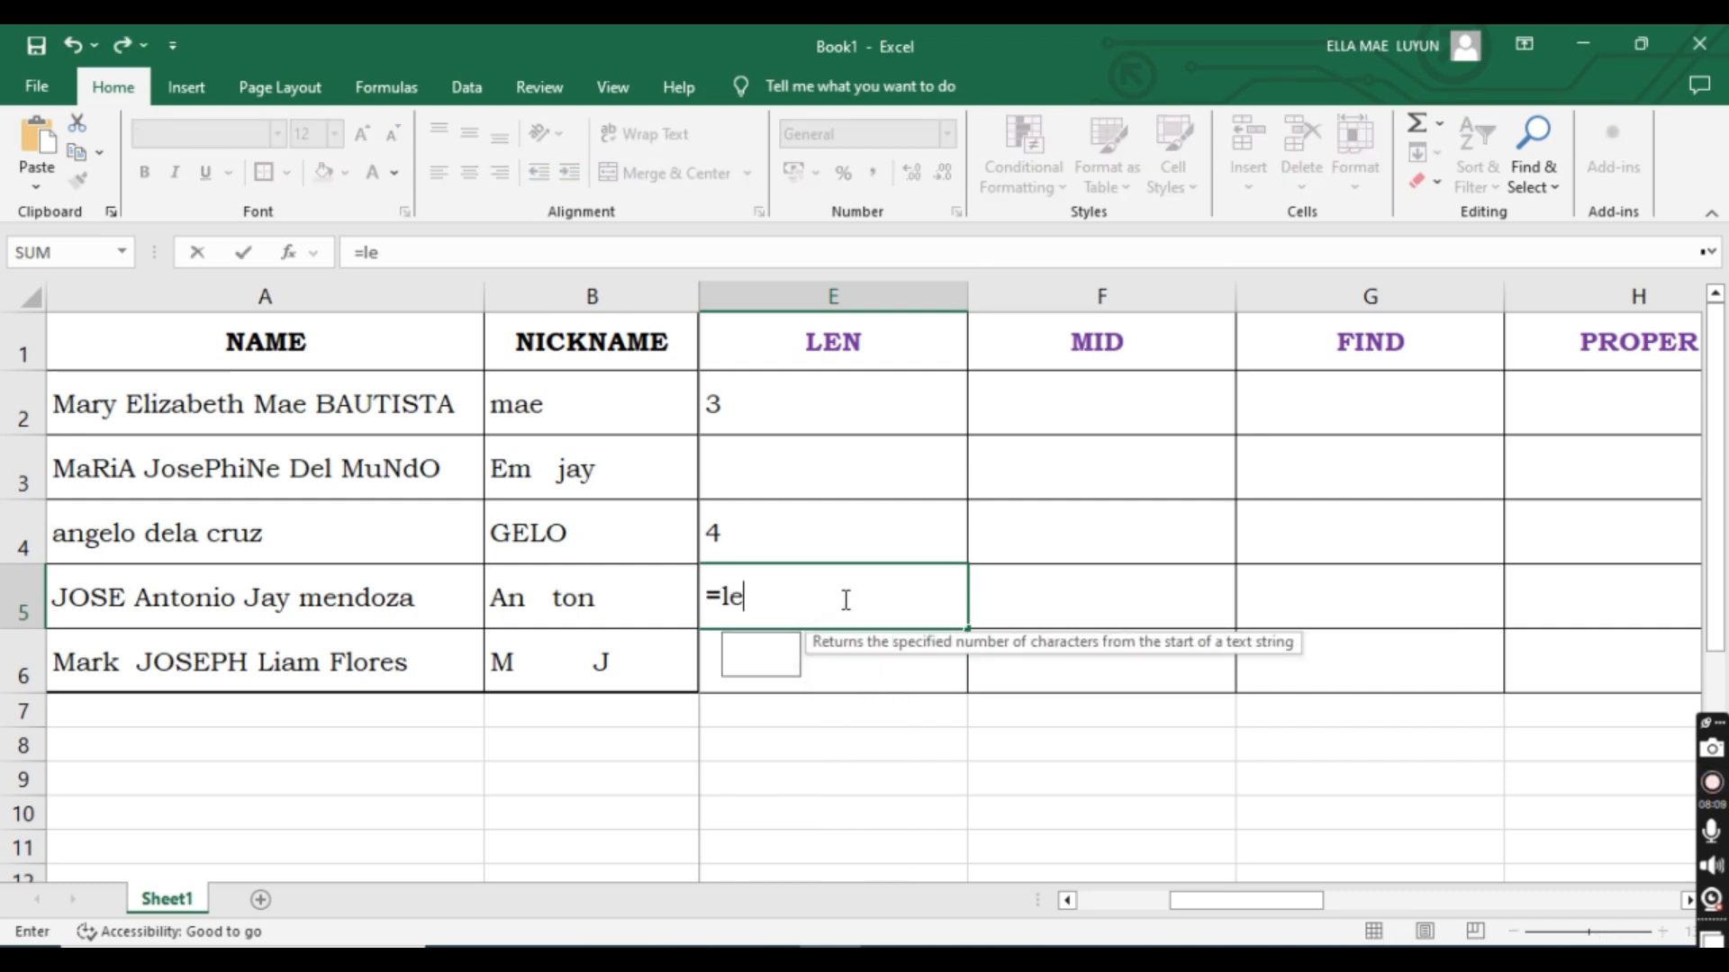
key("Tab")
left_click(368, 612)
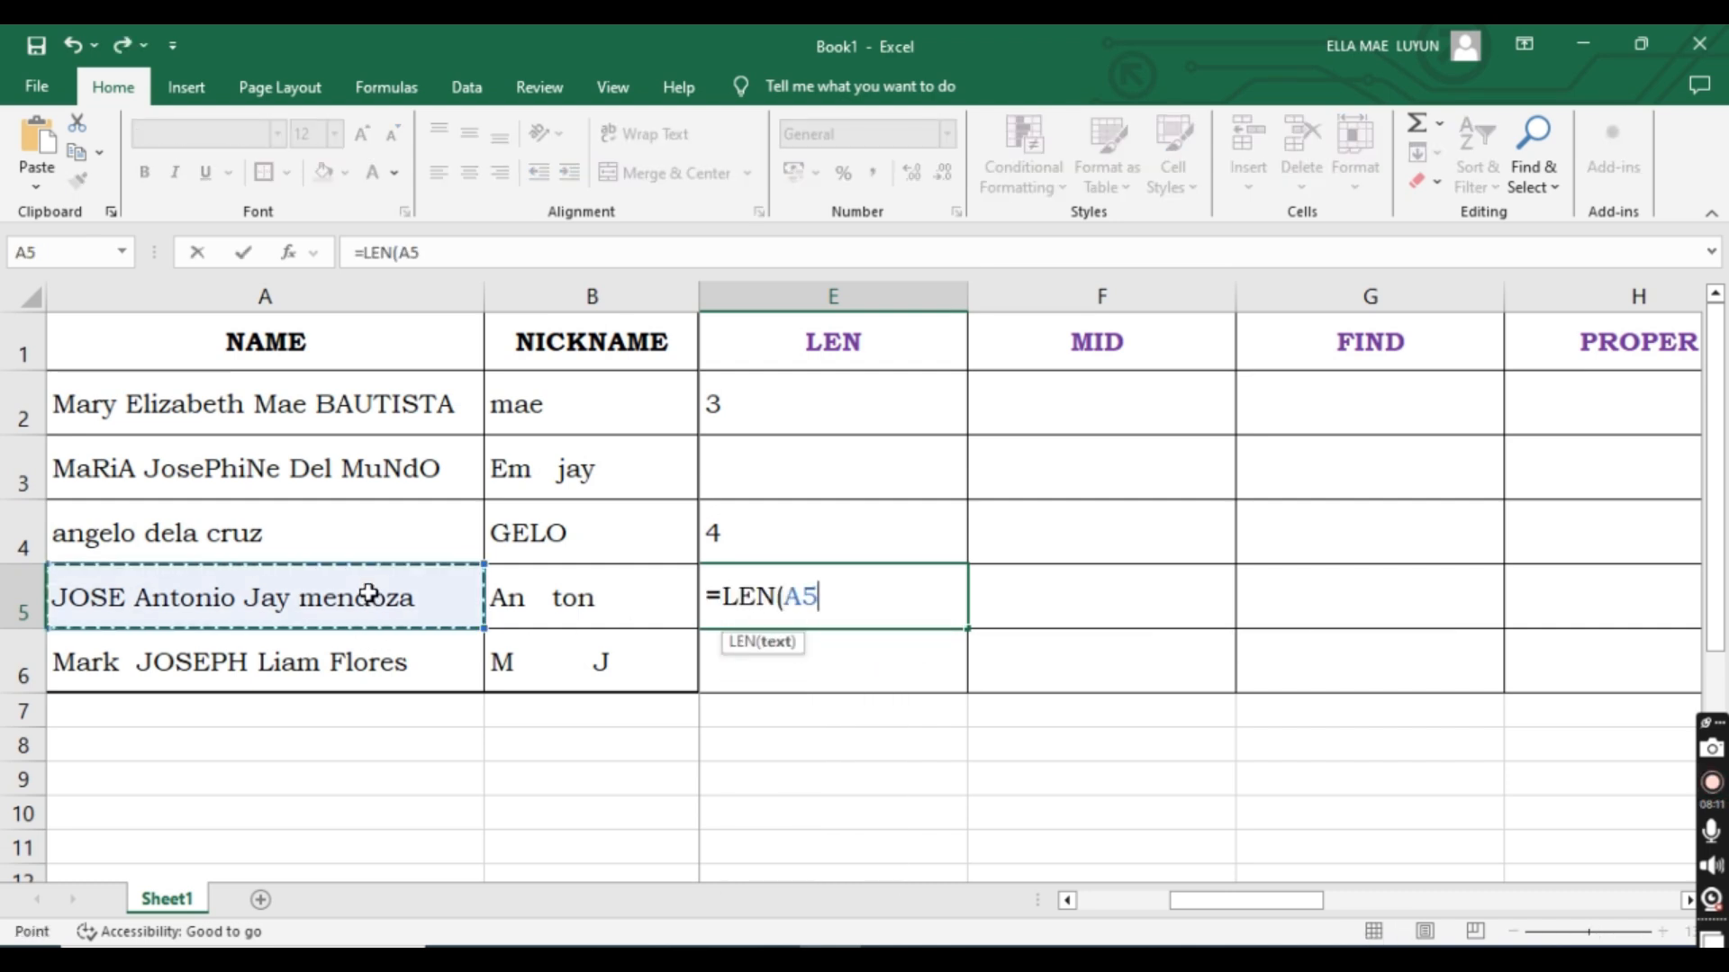
type(")")
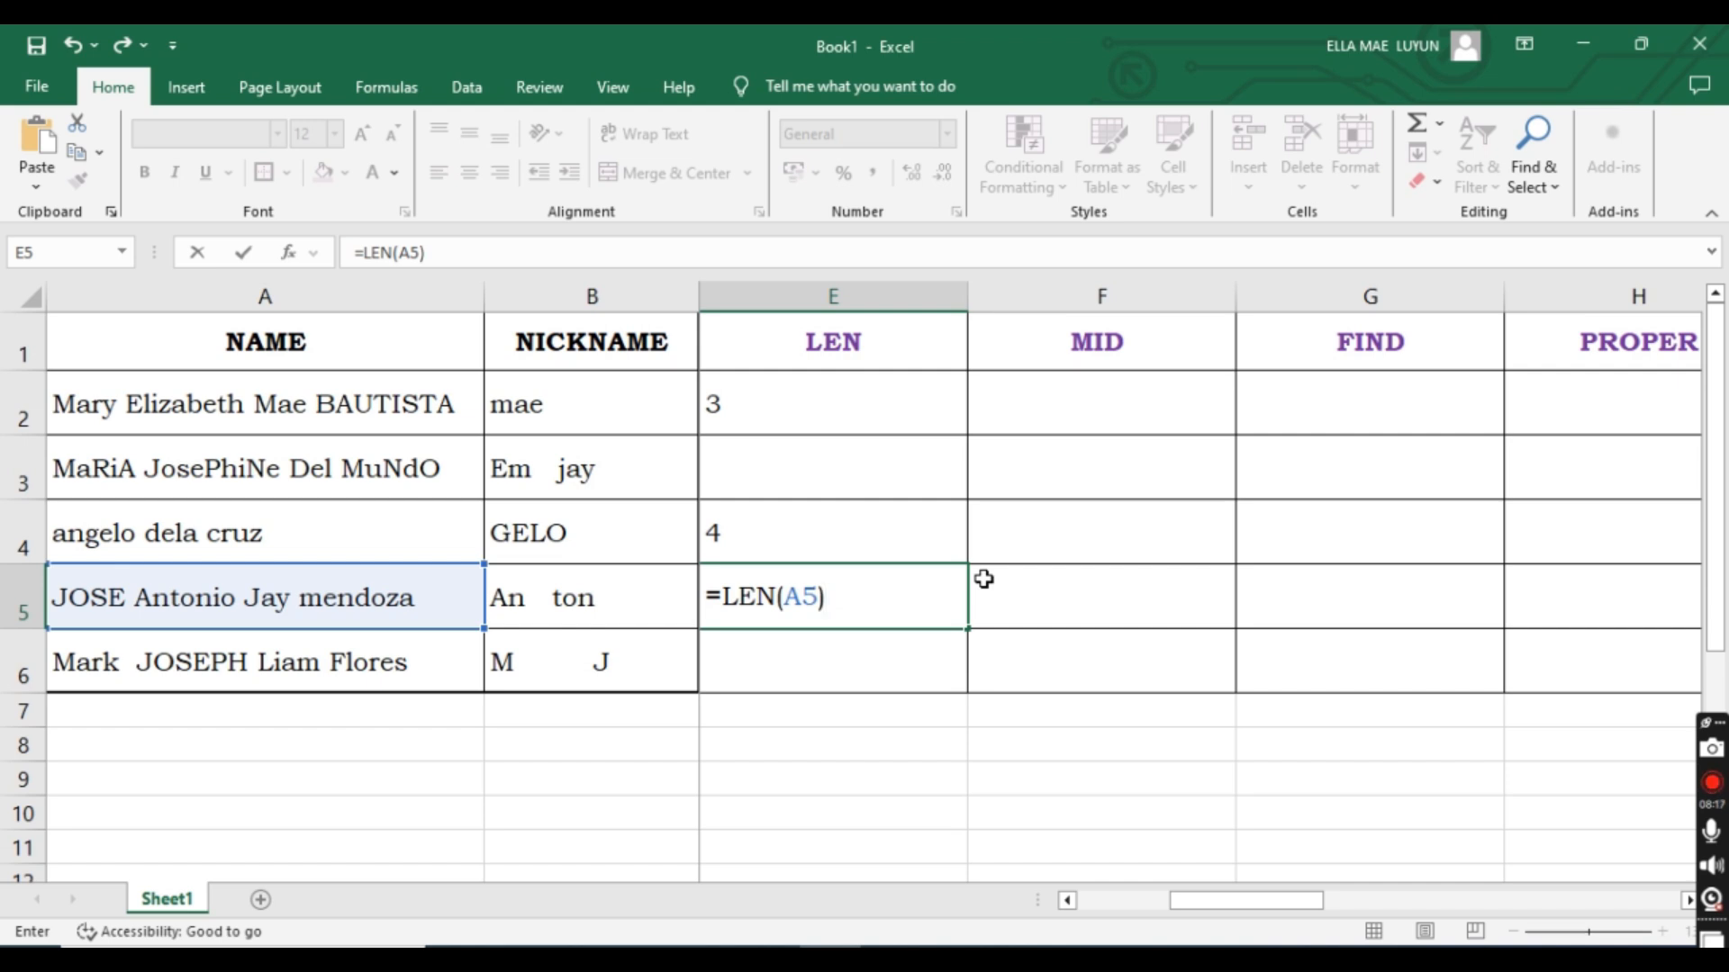
key("Return")
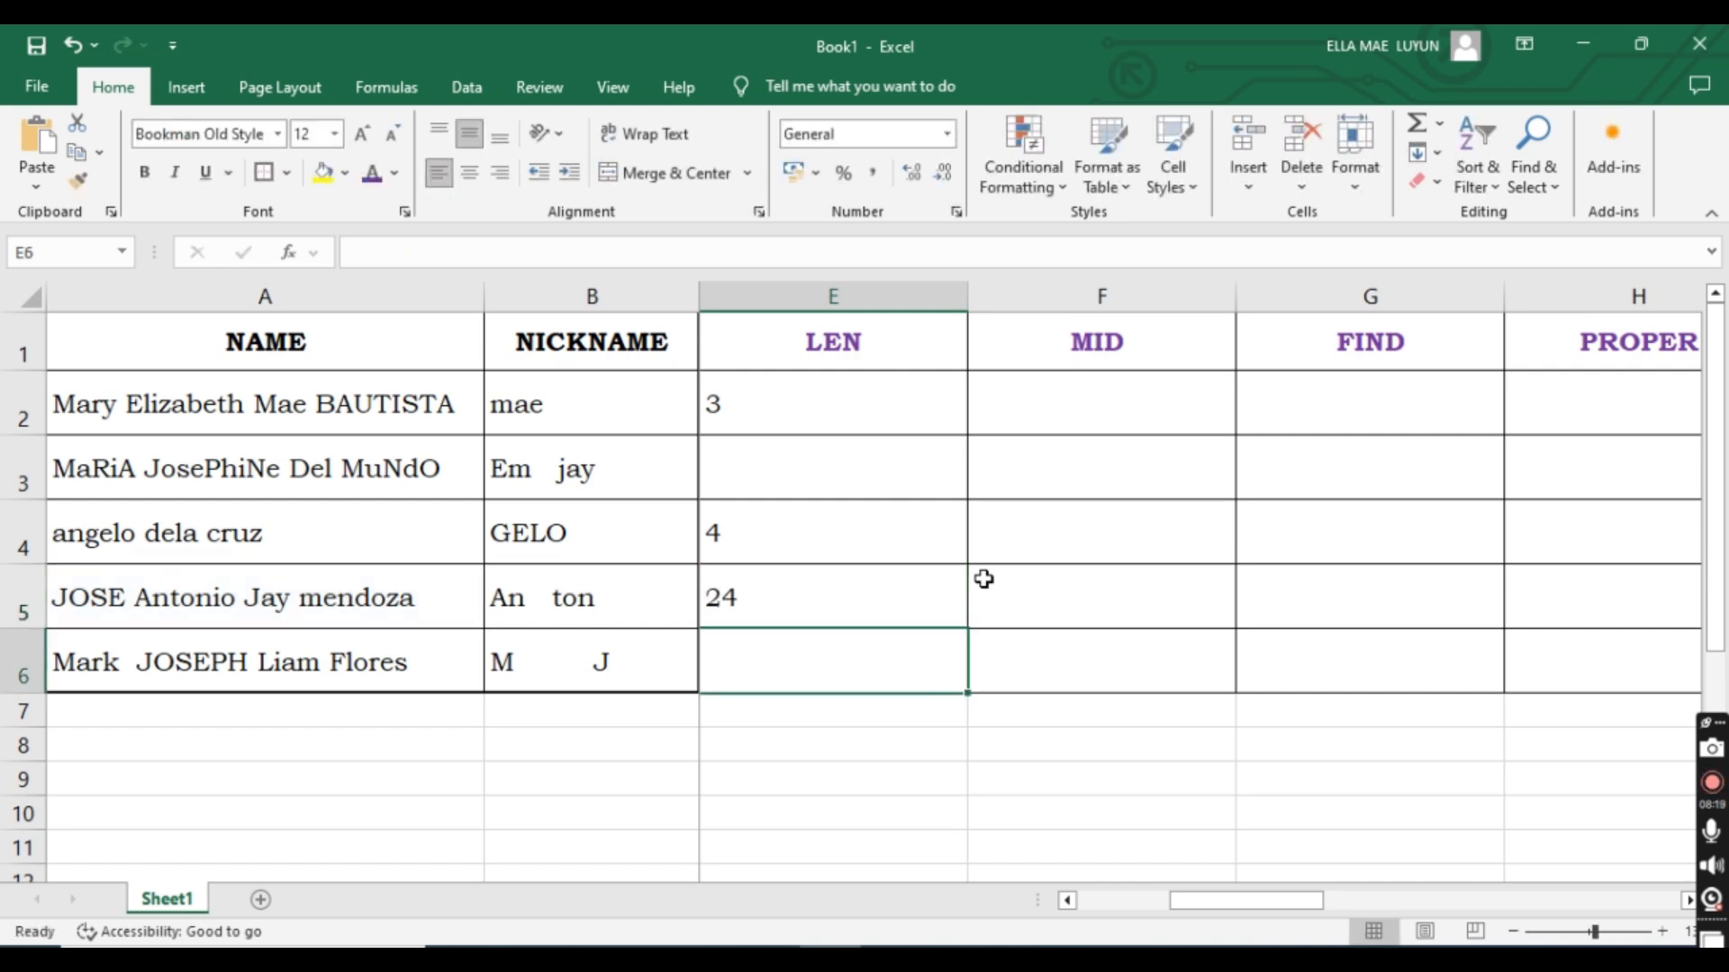
left_click(811, 605)
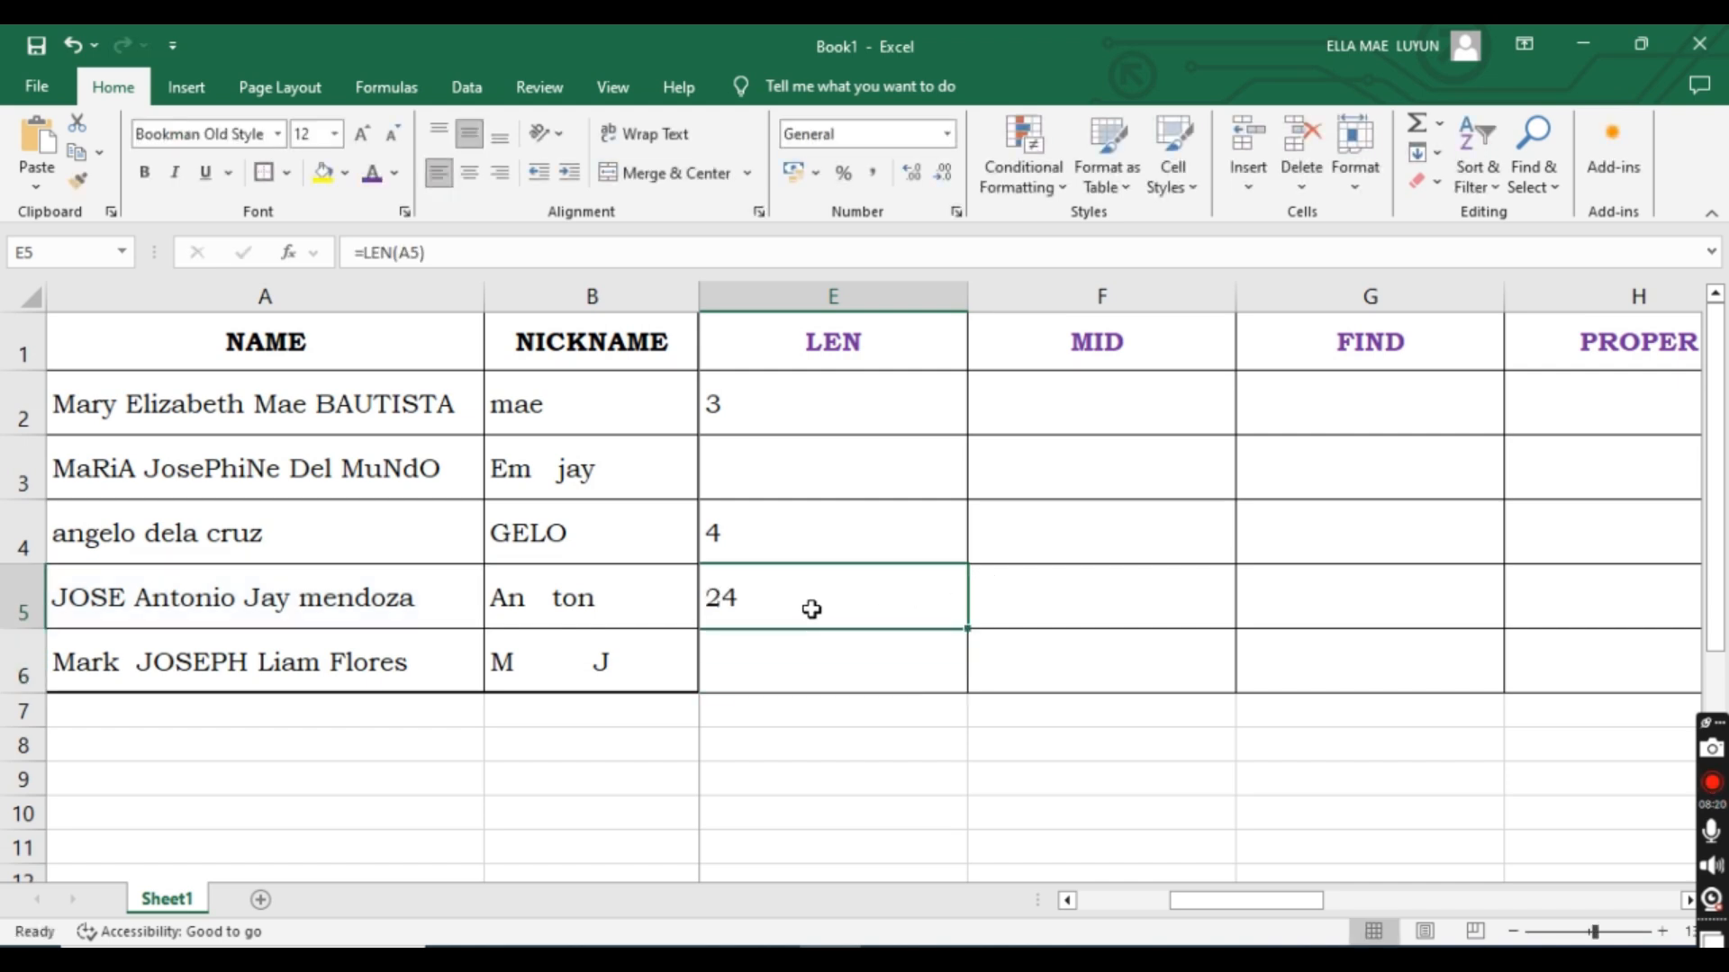
Inspect the characters of the name in A5, then return to E5.
double_click(90, 601)
left_click_drag(56, 596, 415, 599)
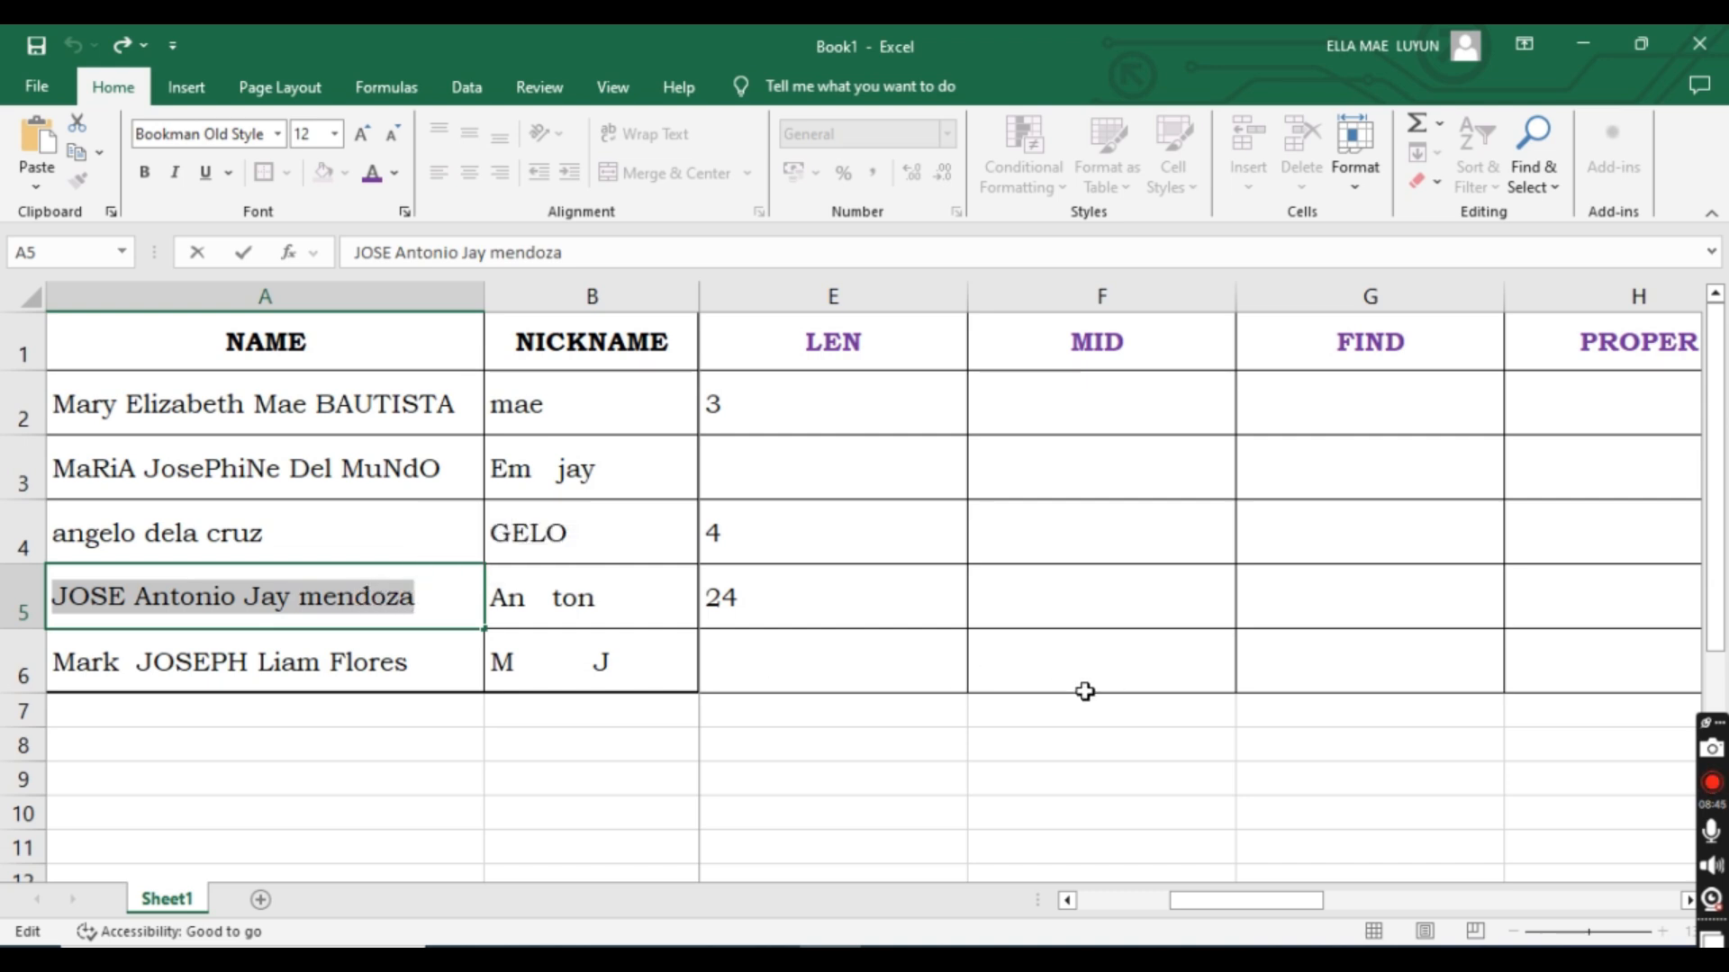
left_click(818, 605)
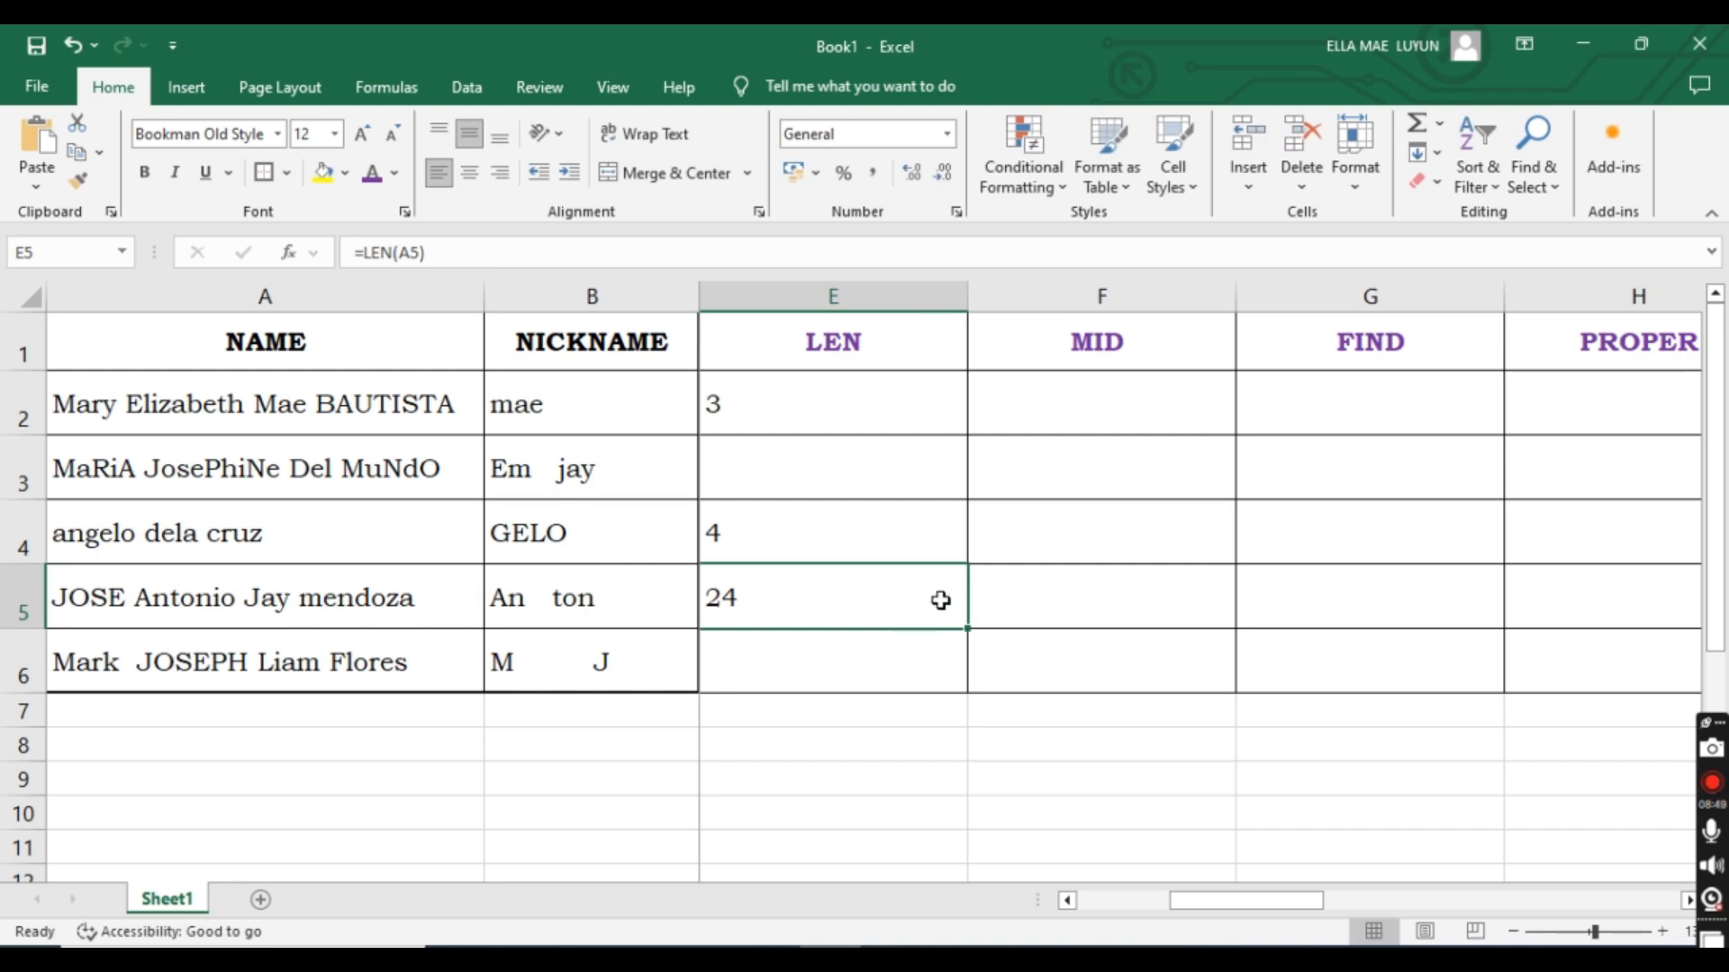
Narrow the LEN column E, select F2 under MID and scroll right.
left_click_drag(968, 295, 857, 295)
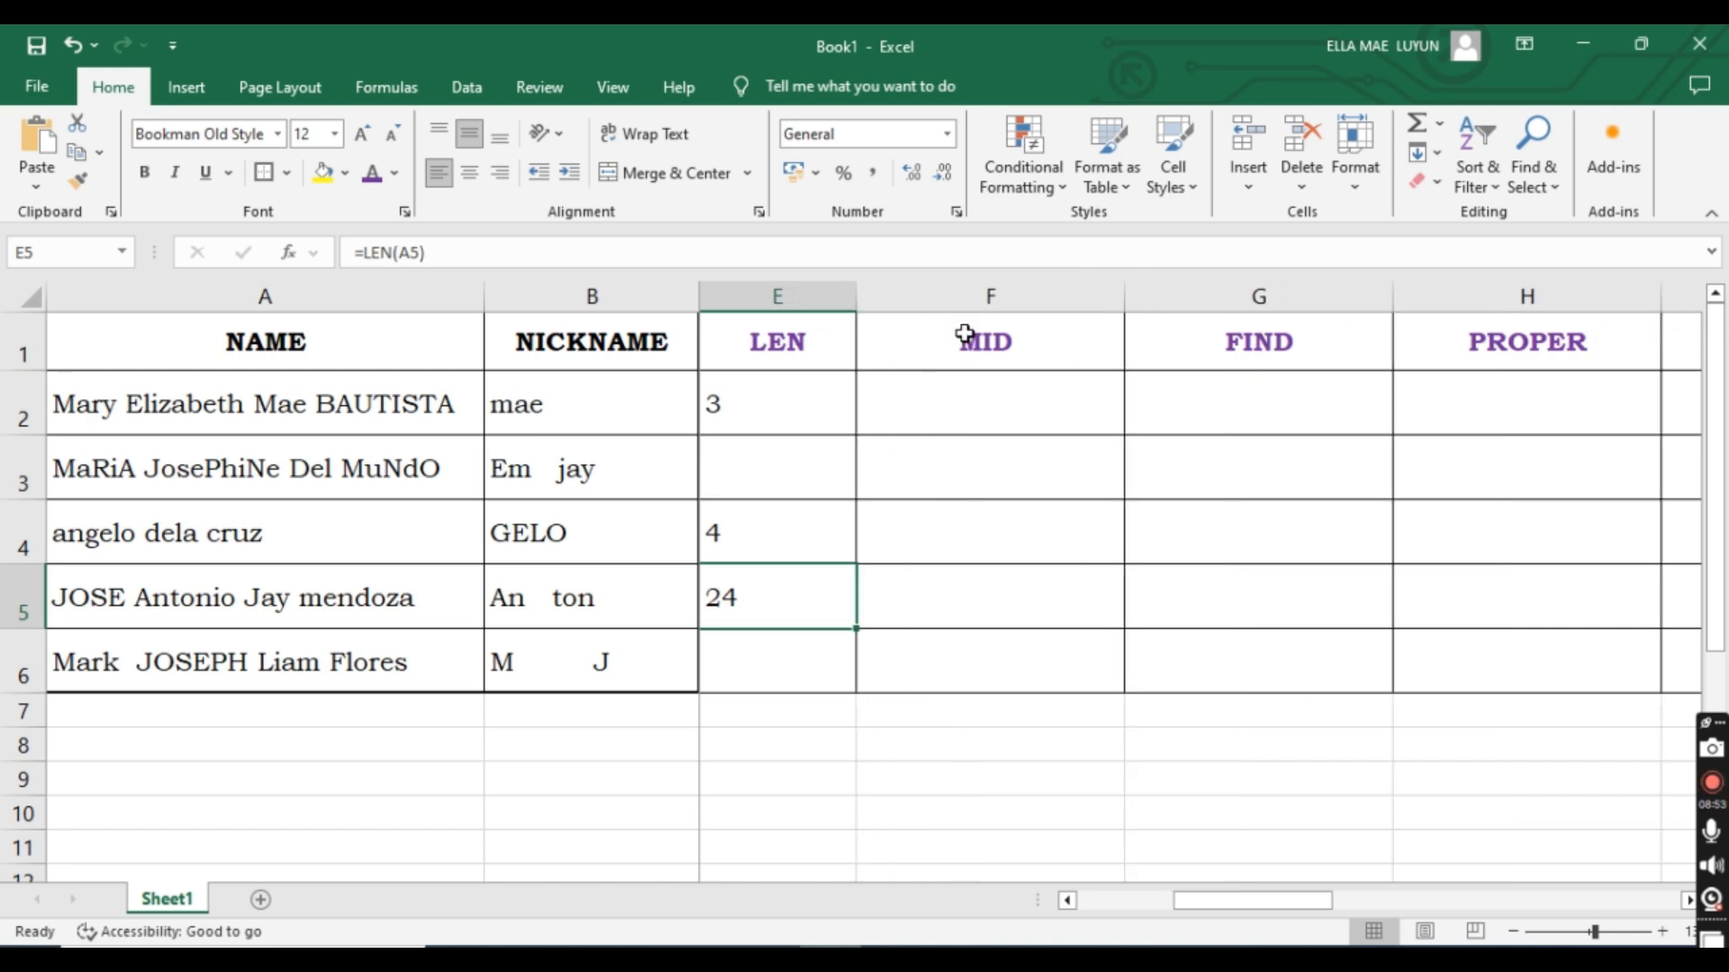
left_click(995, 421)
left_click_drag(1273, 900, 1296, 891)
Review the PowerPoint slide on MID, FIND, PROPER and REPT syntax, then return to Excel.
key("alt+Tab")
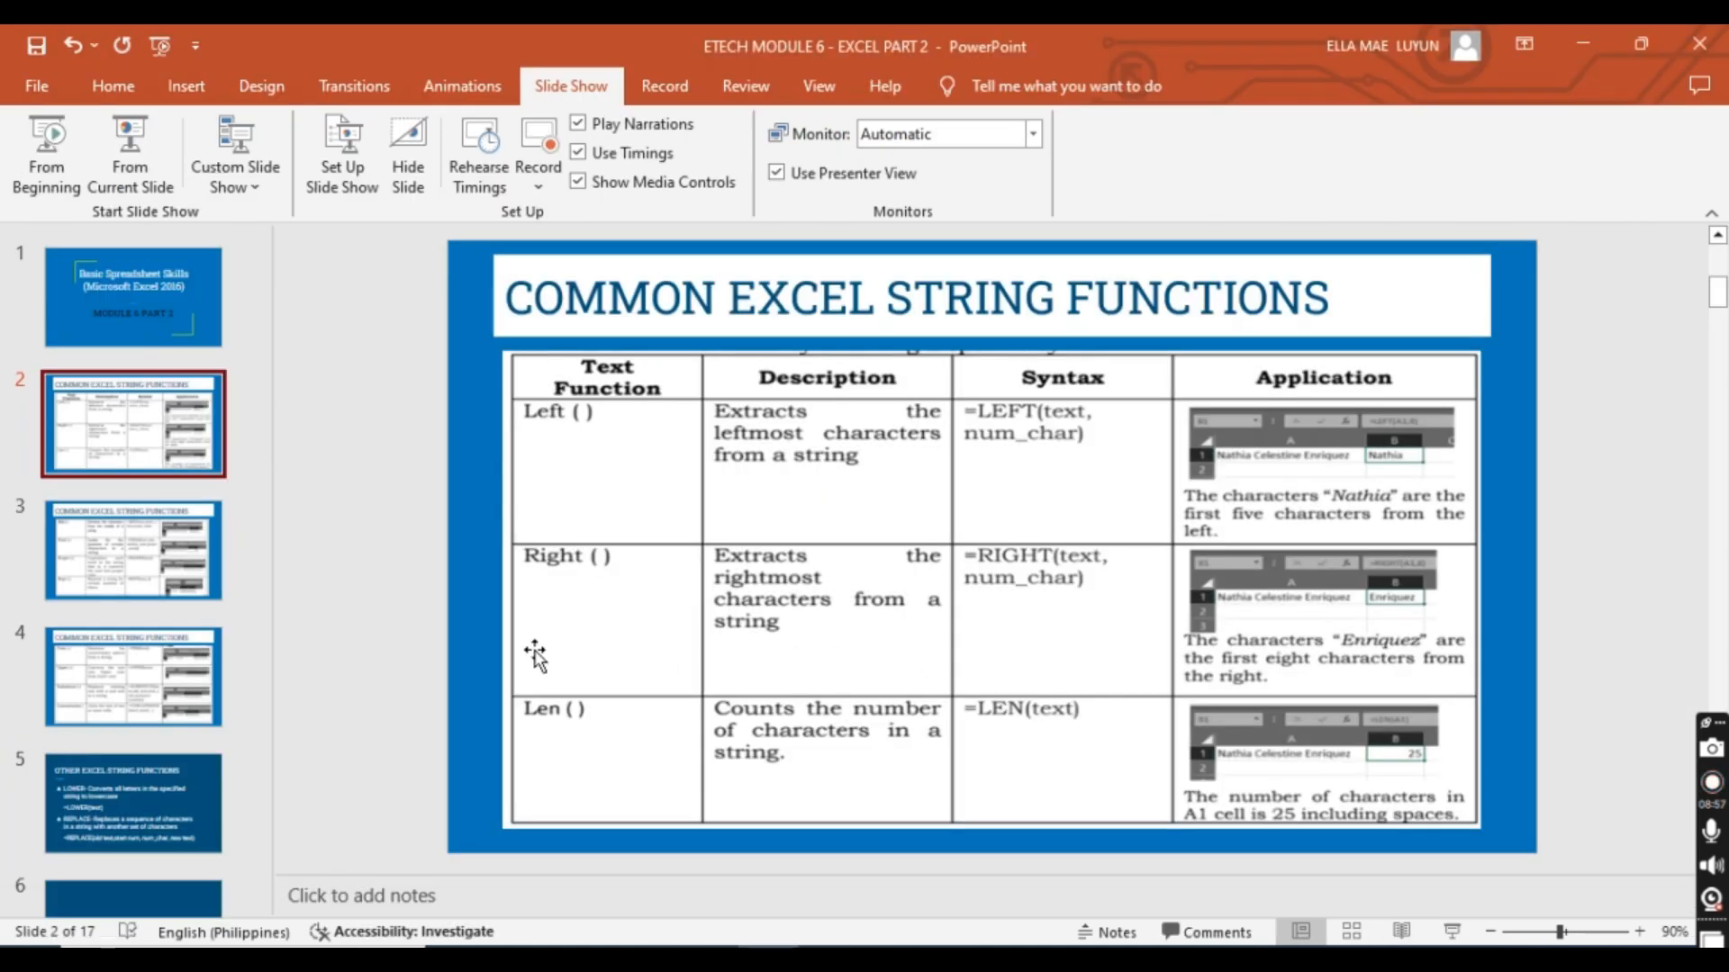
left_click(101, 552)
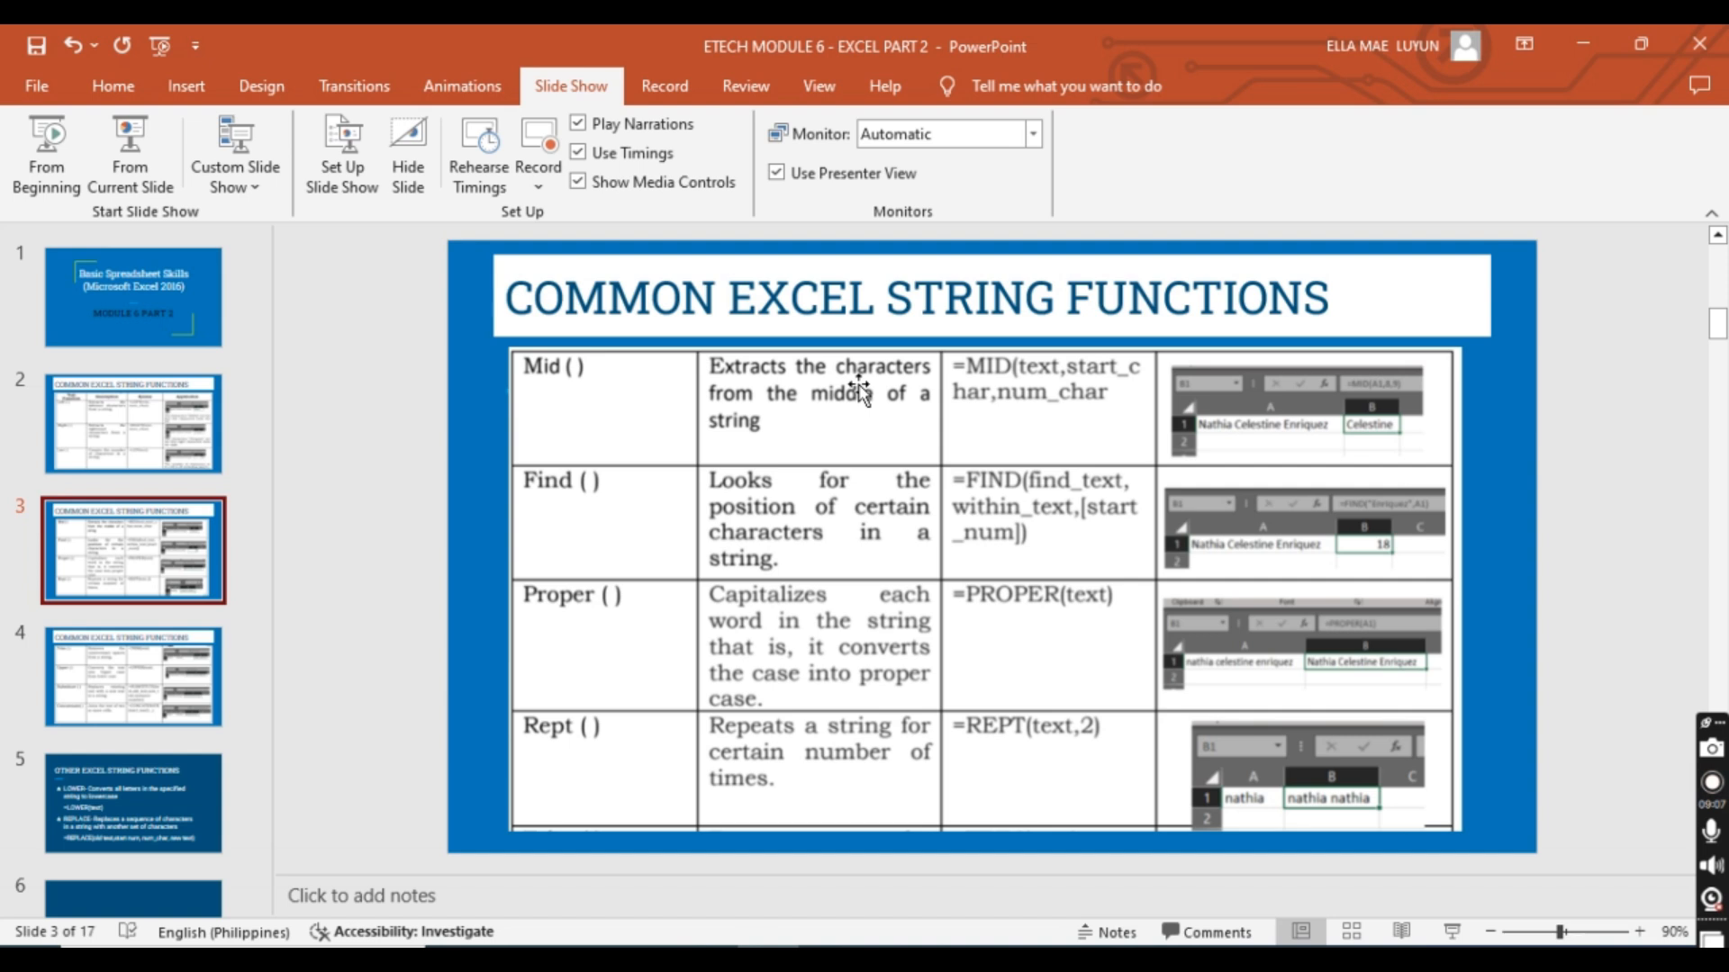
key("alt+Tab")
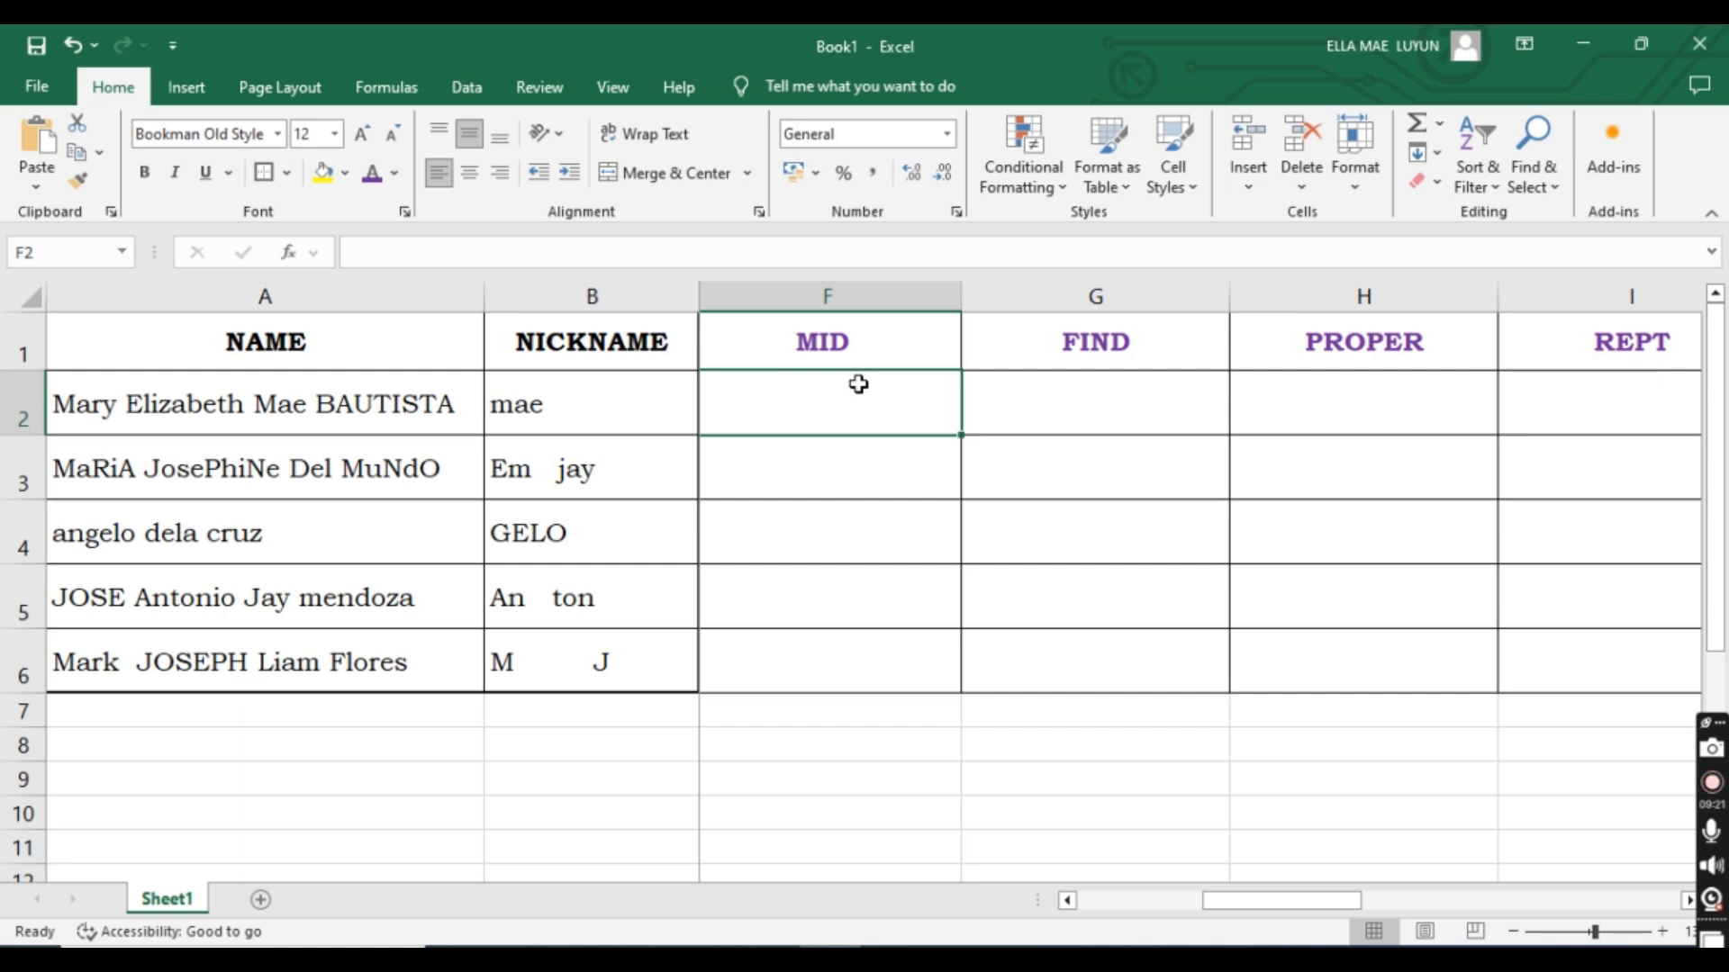
Enter =MID(A2,6,4) in F2 using autocomplete and A2 as the text.
type("=mi")
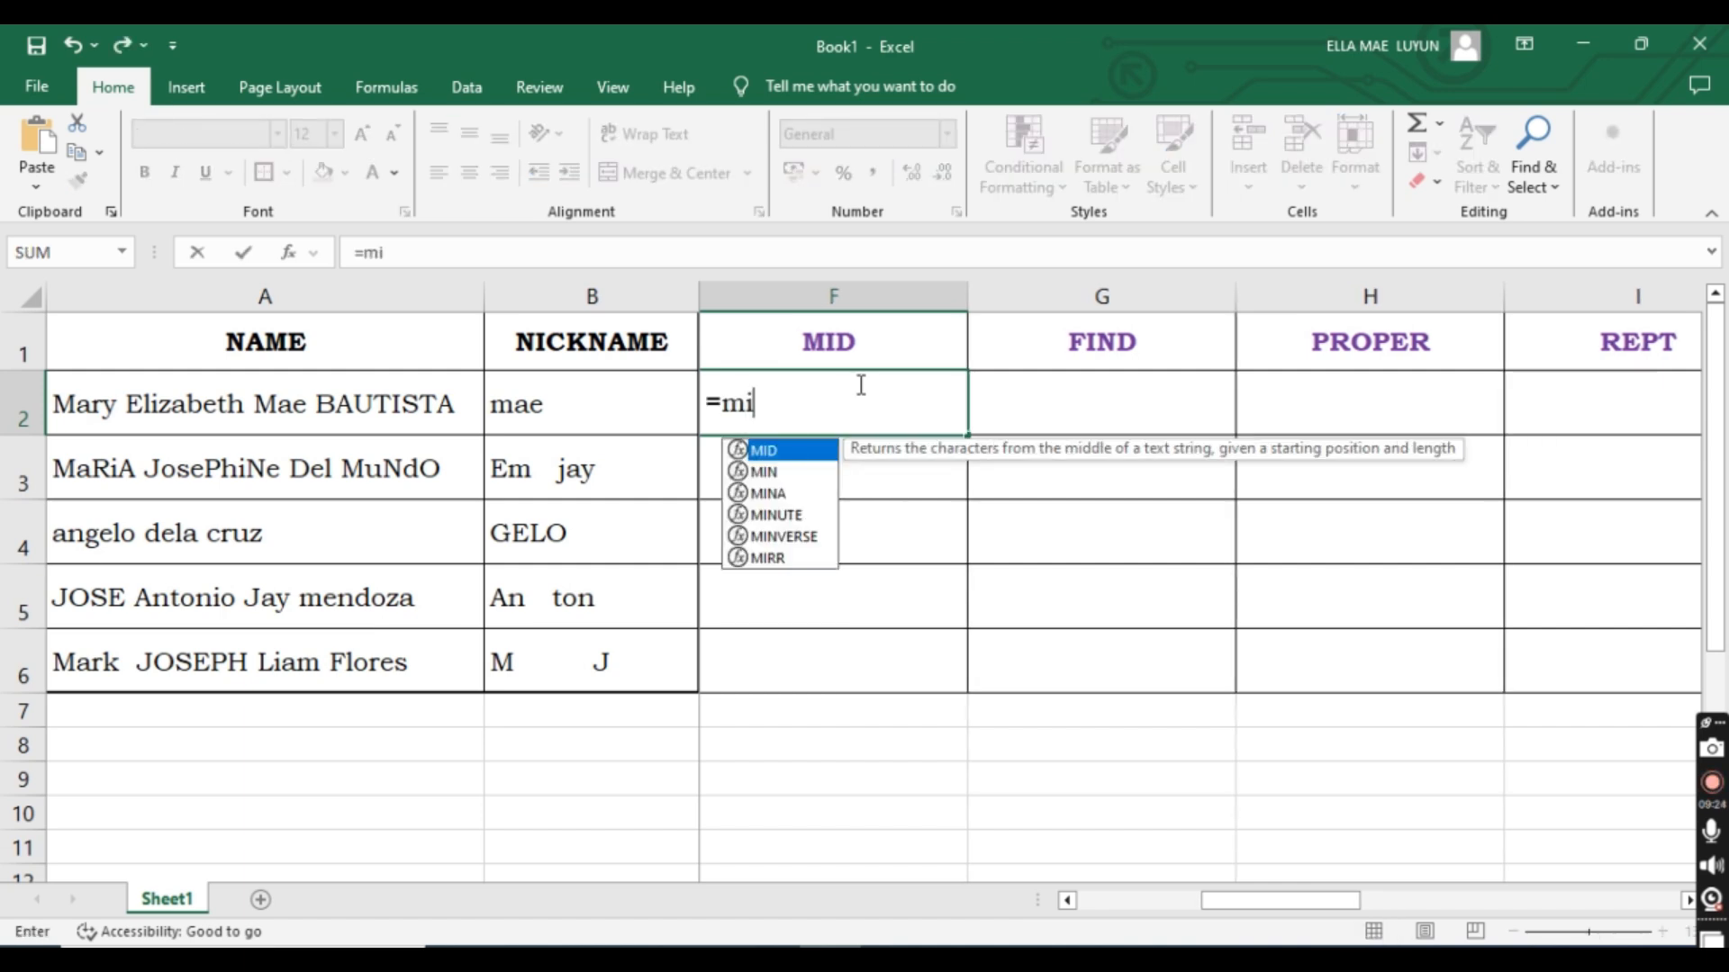
key("Tab")
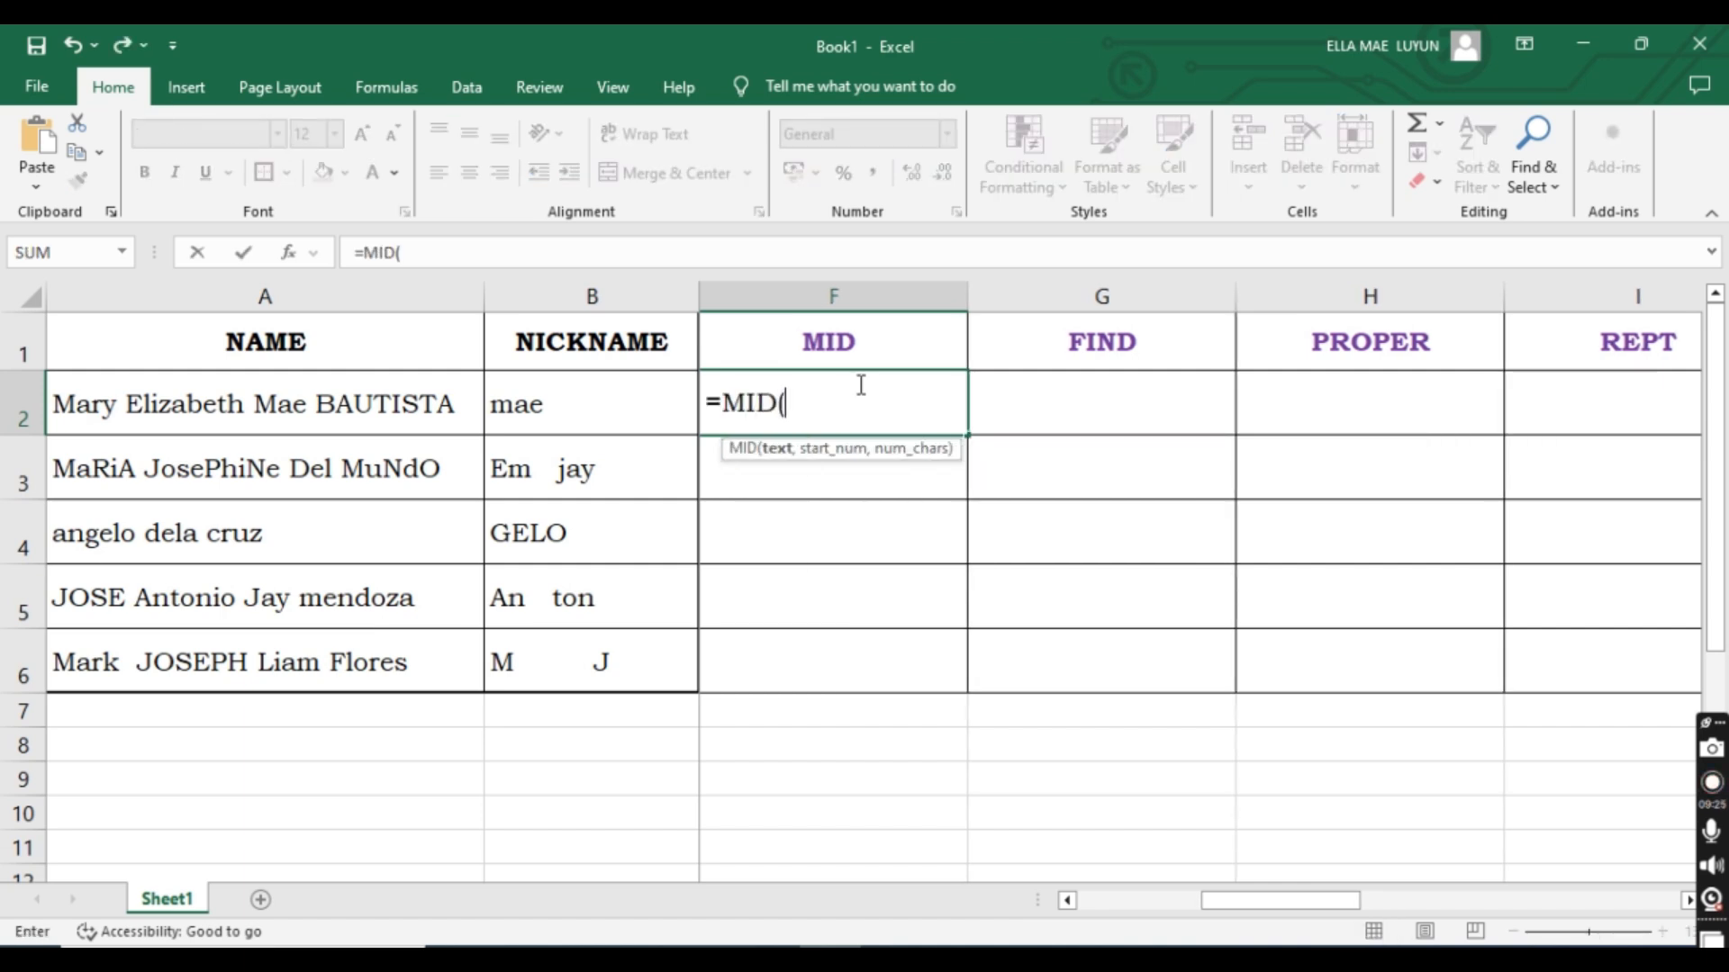
left_click(335, 407)
type(",")
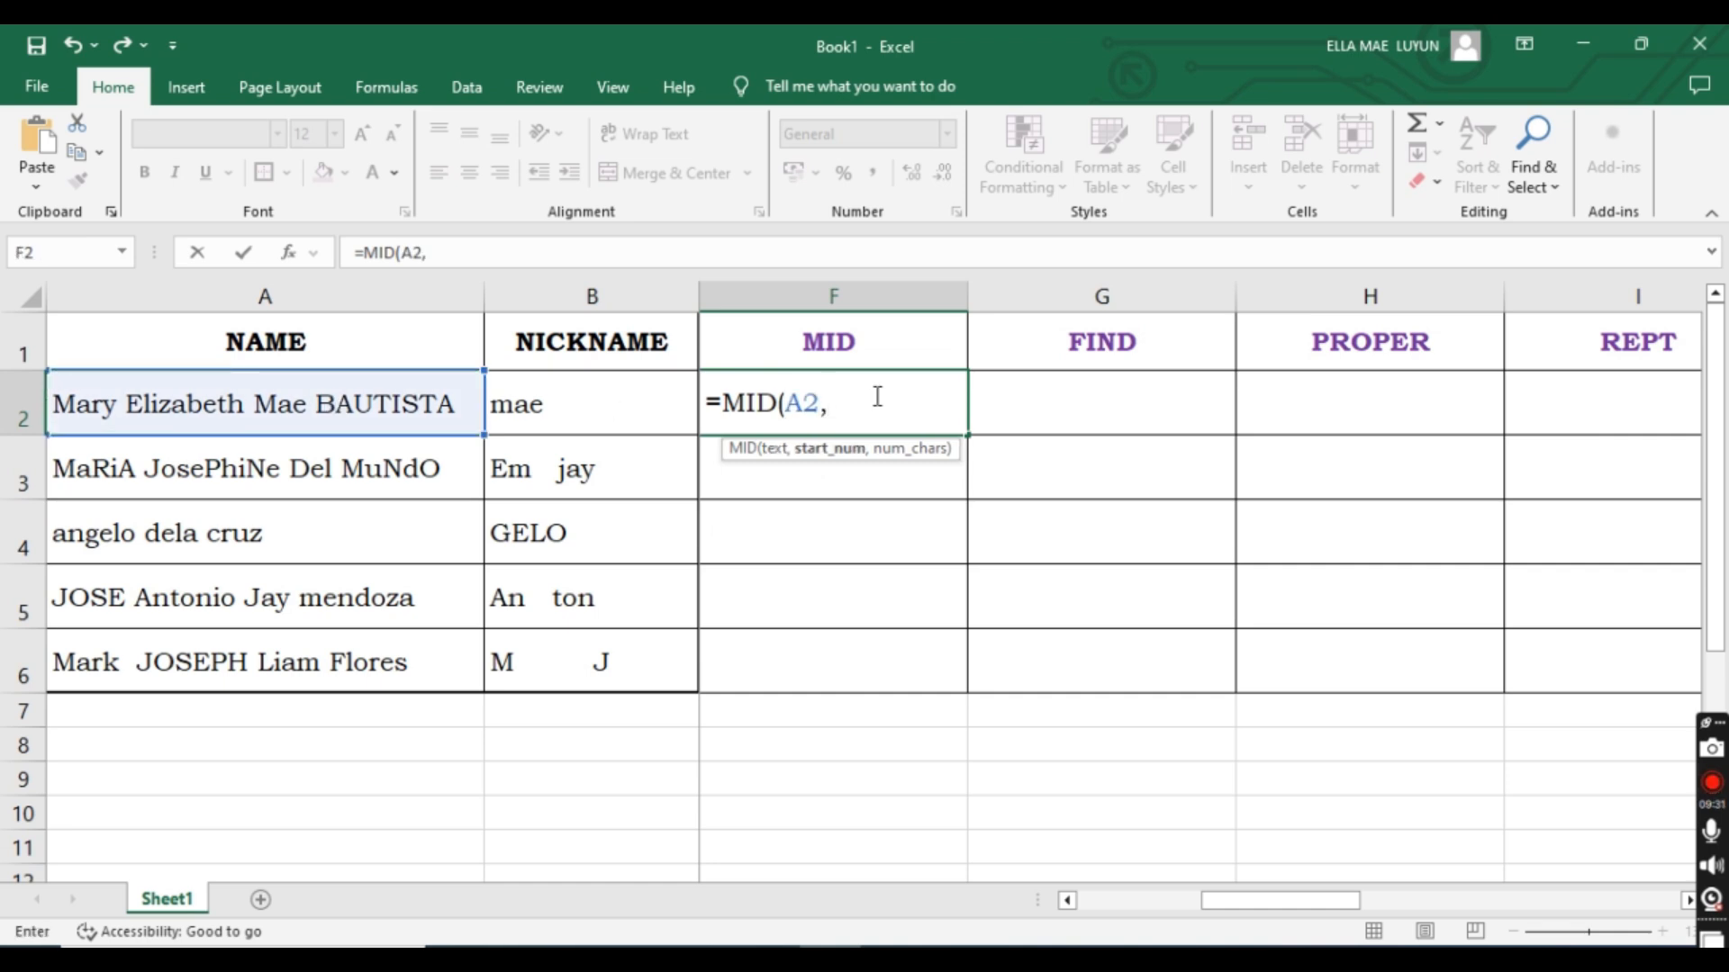
type("6,")
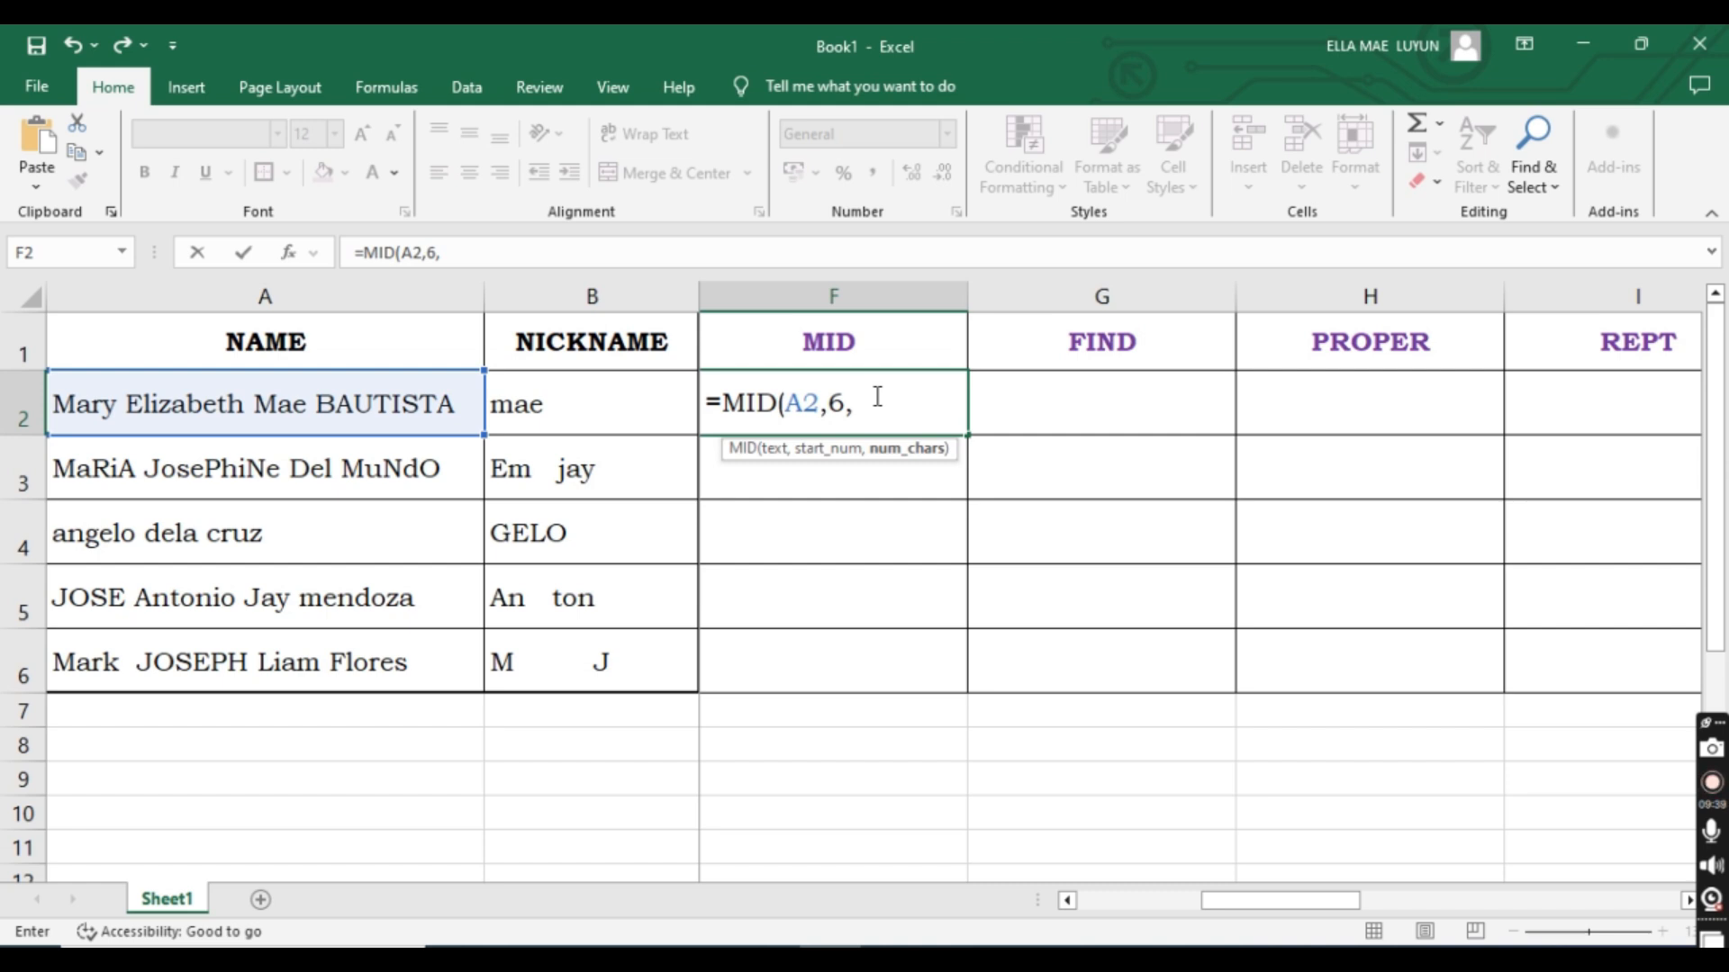
type("4)")
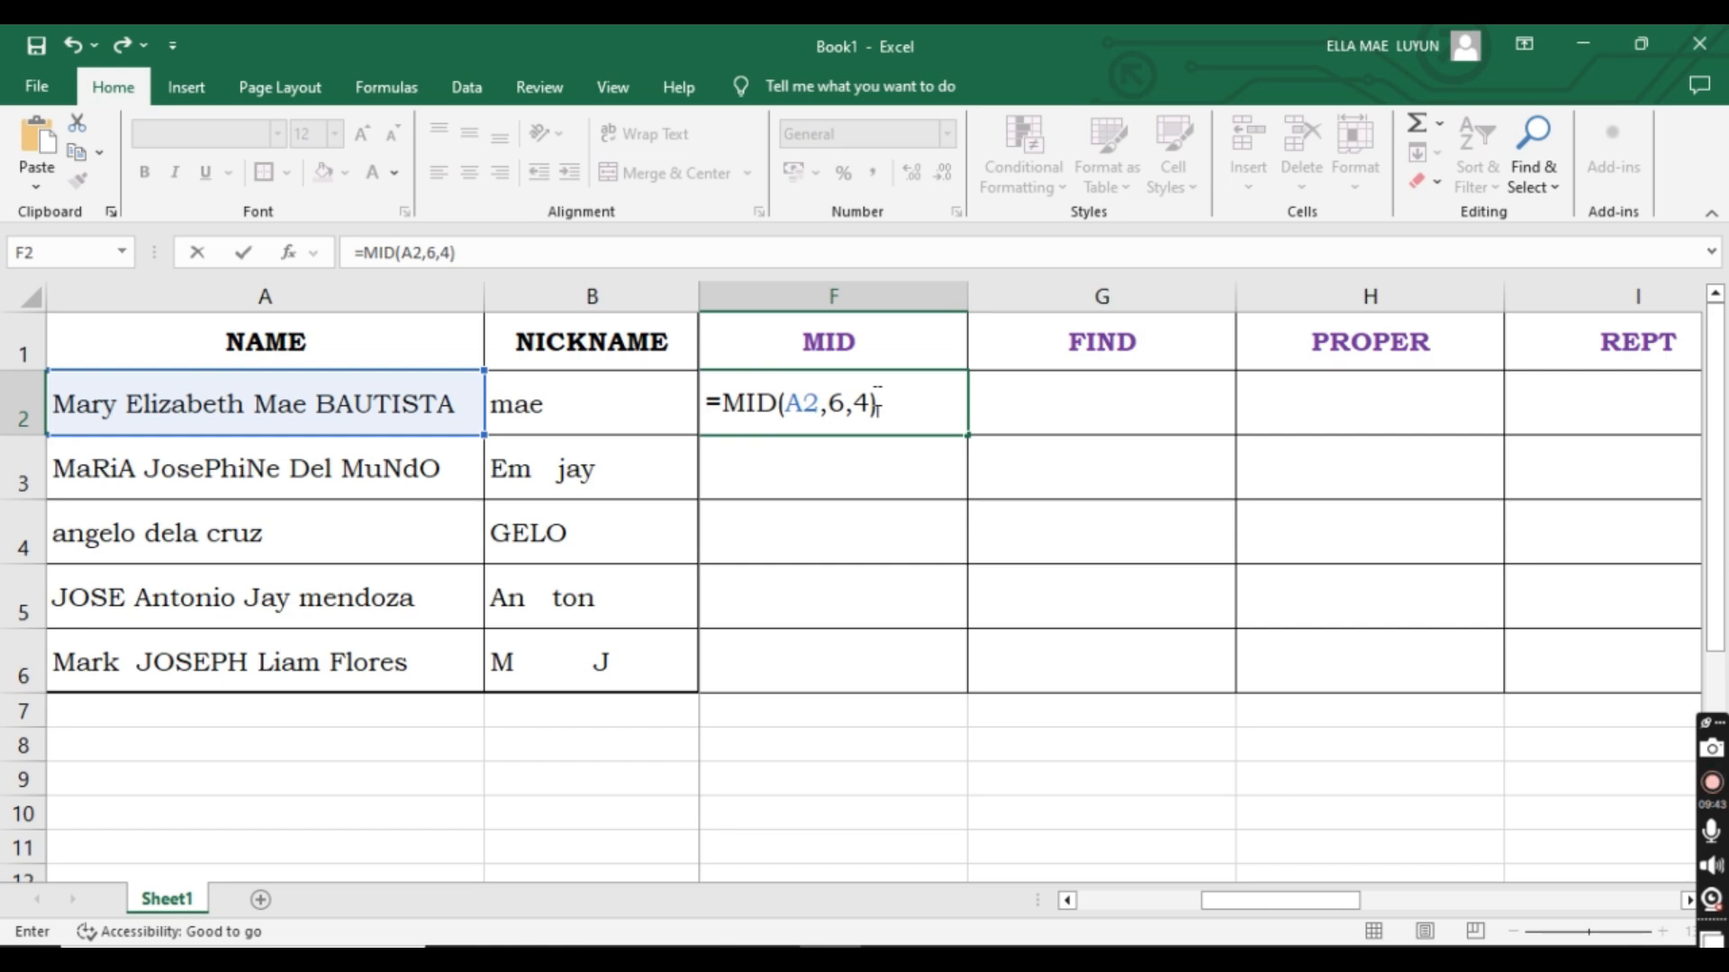
Walk through the A2, start 6 and length 4 arguments, then commit the formula.
left_click(784, 404)
left_click(819, 403)
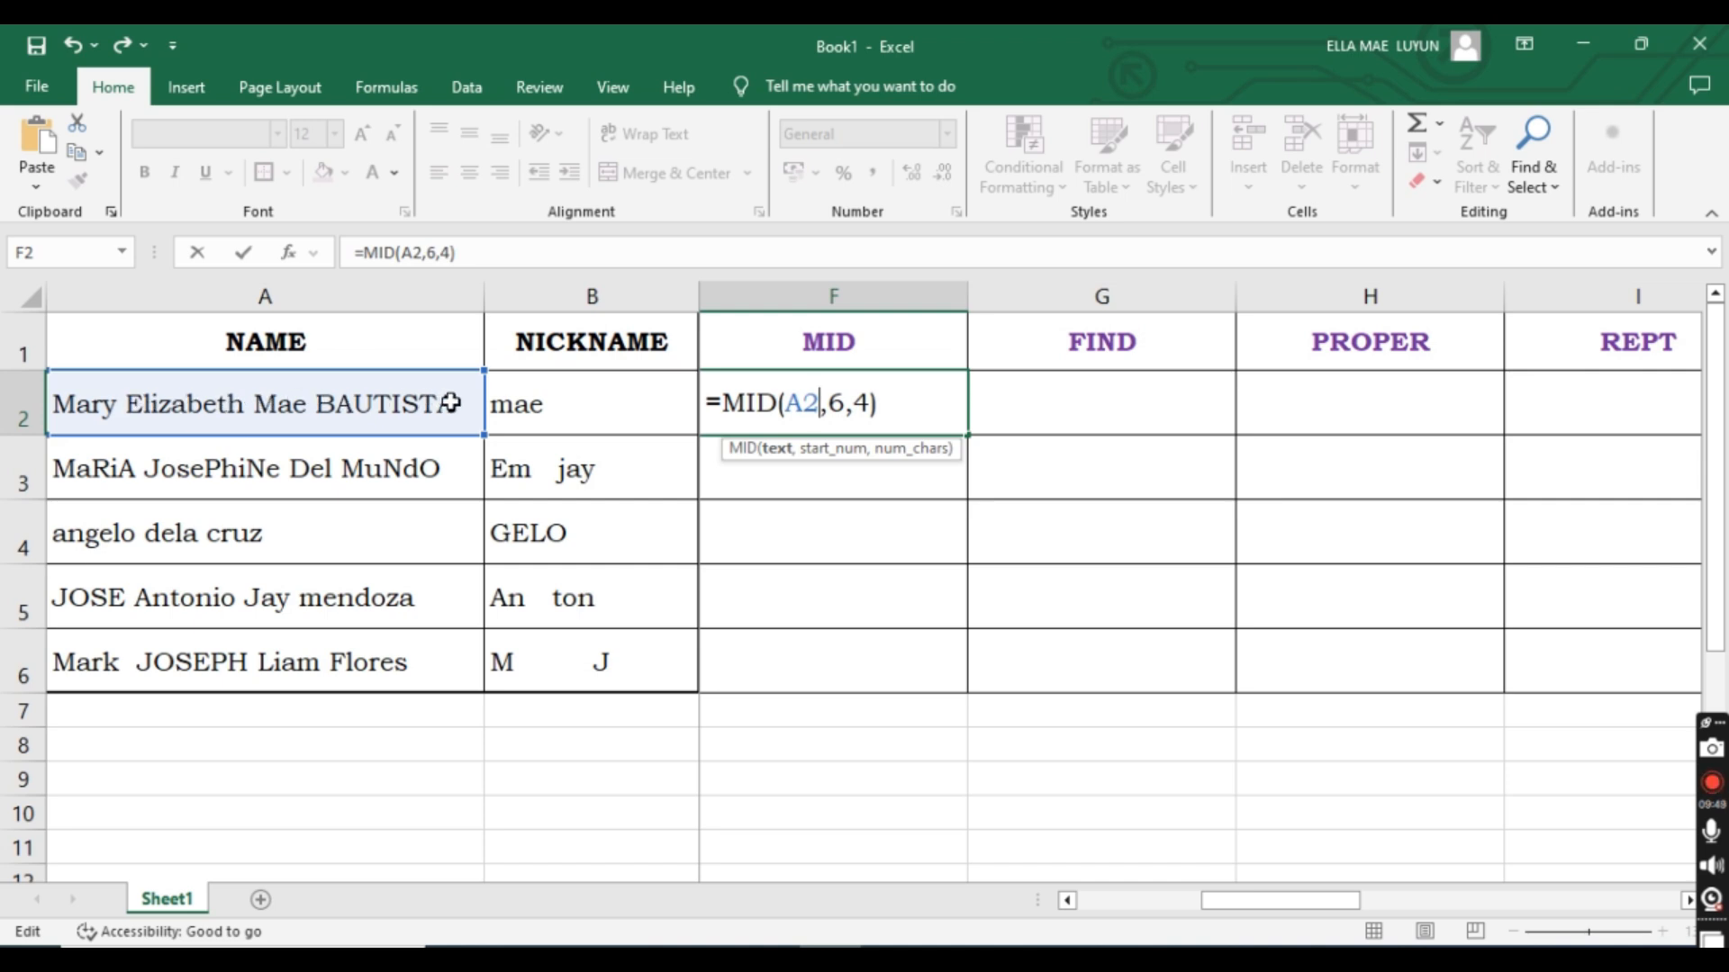
left_click(845, 403)
left_click_drag(844, 402, 829, 403)
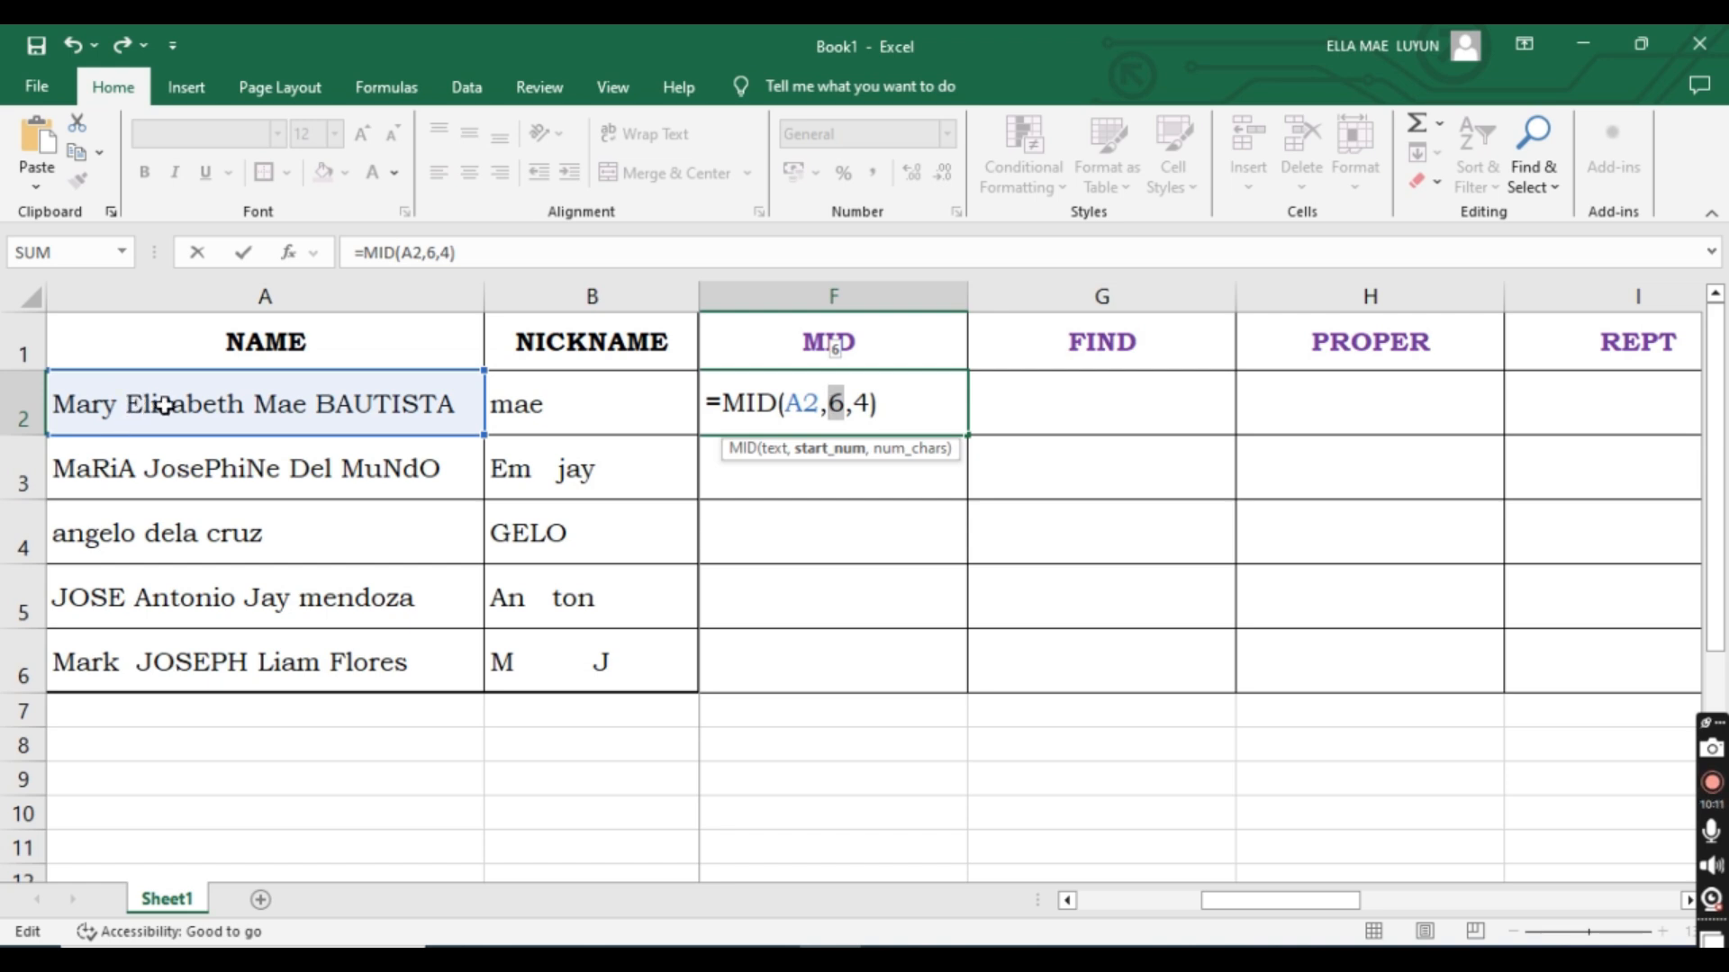
left_click(902, 402)
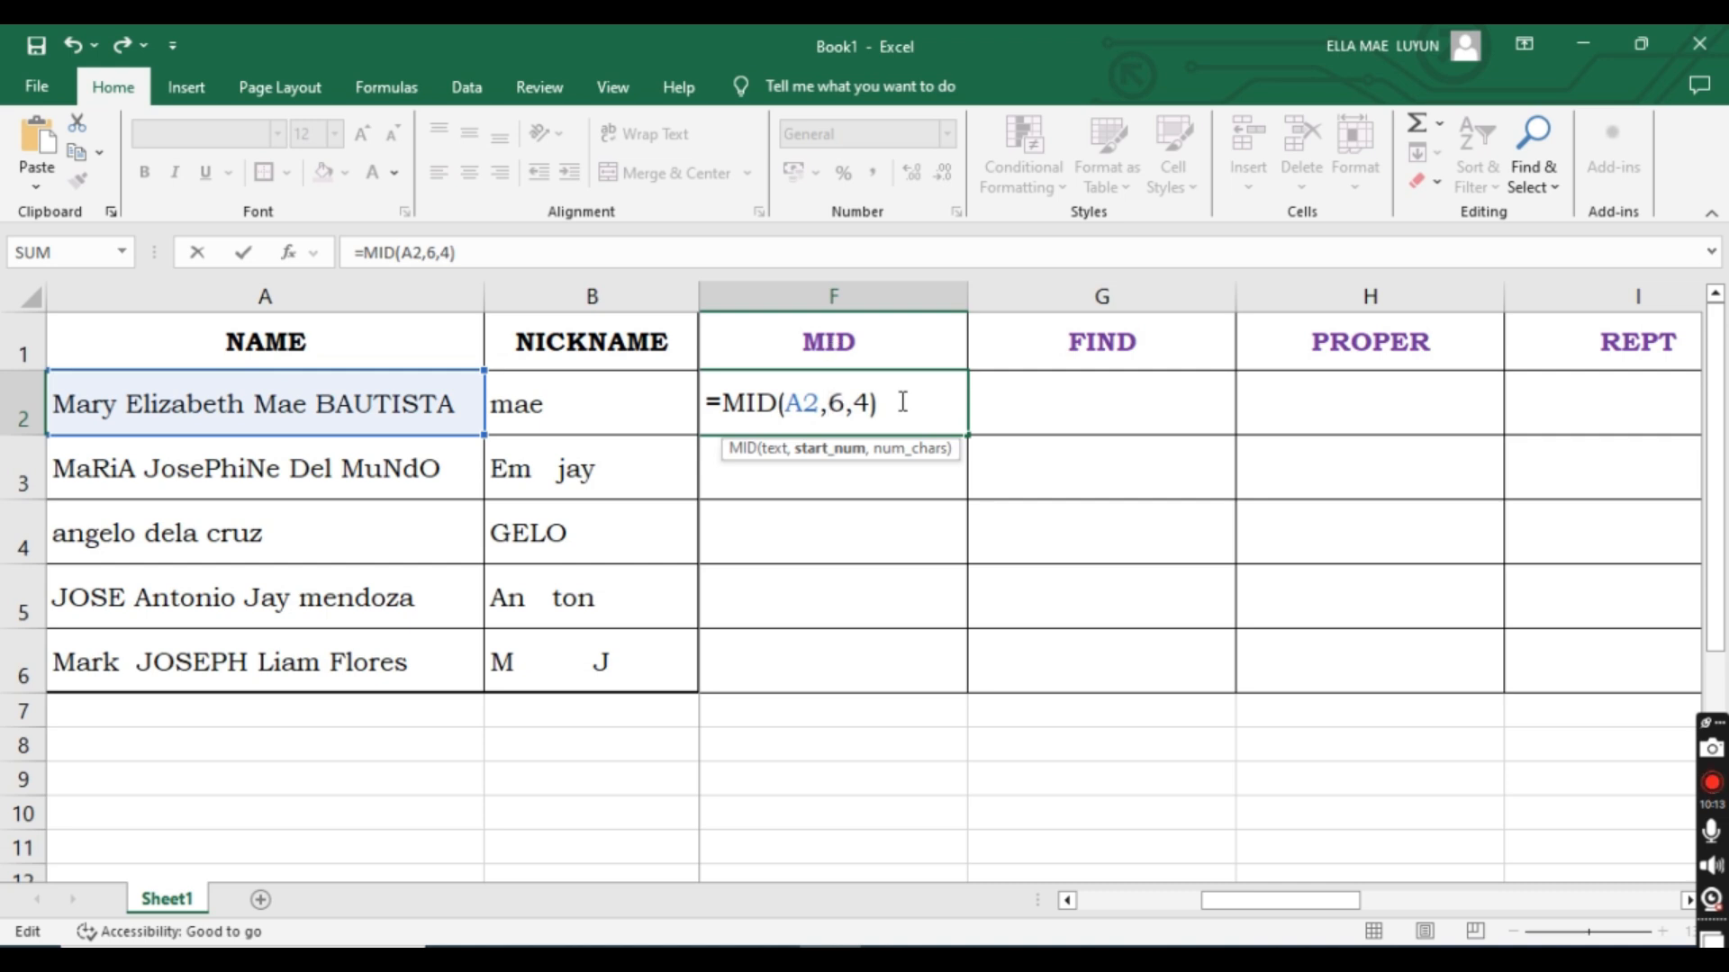
key("Return")
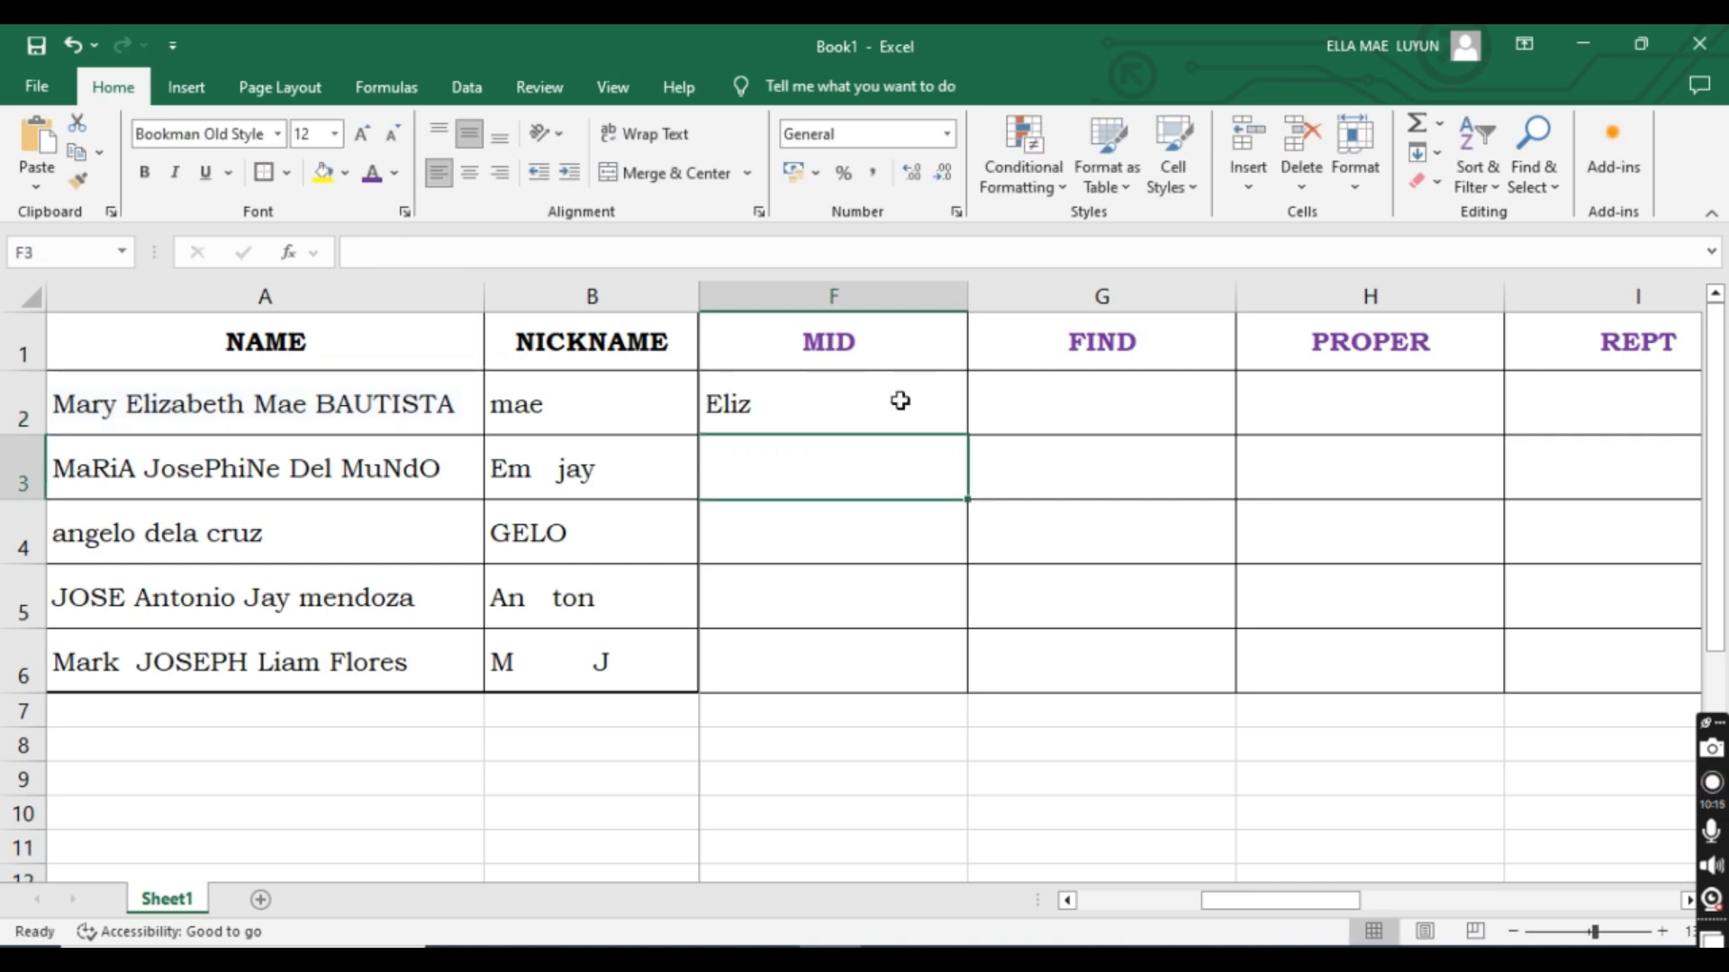
Re-examine F2's =MID(A2,6,4) formula, including the count 4, and recommit it unchanged.
left_click(900, 401)
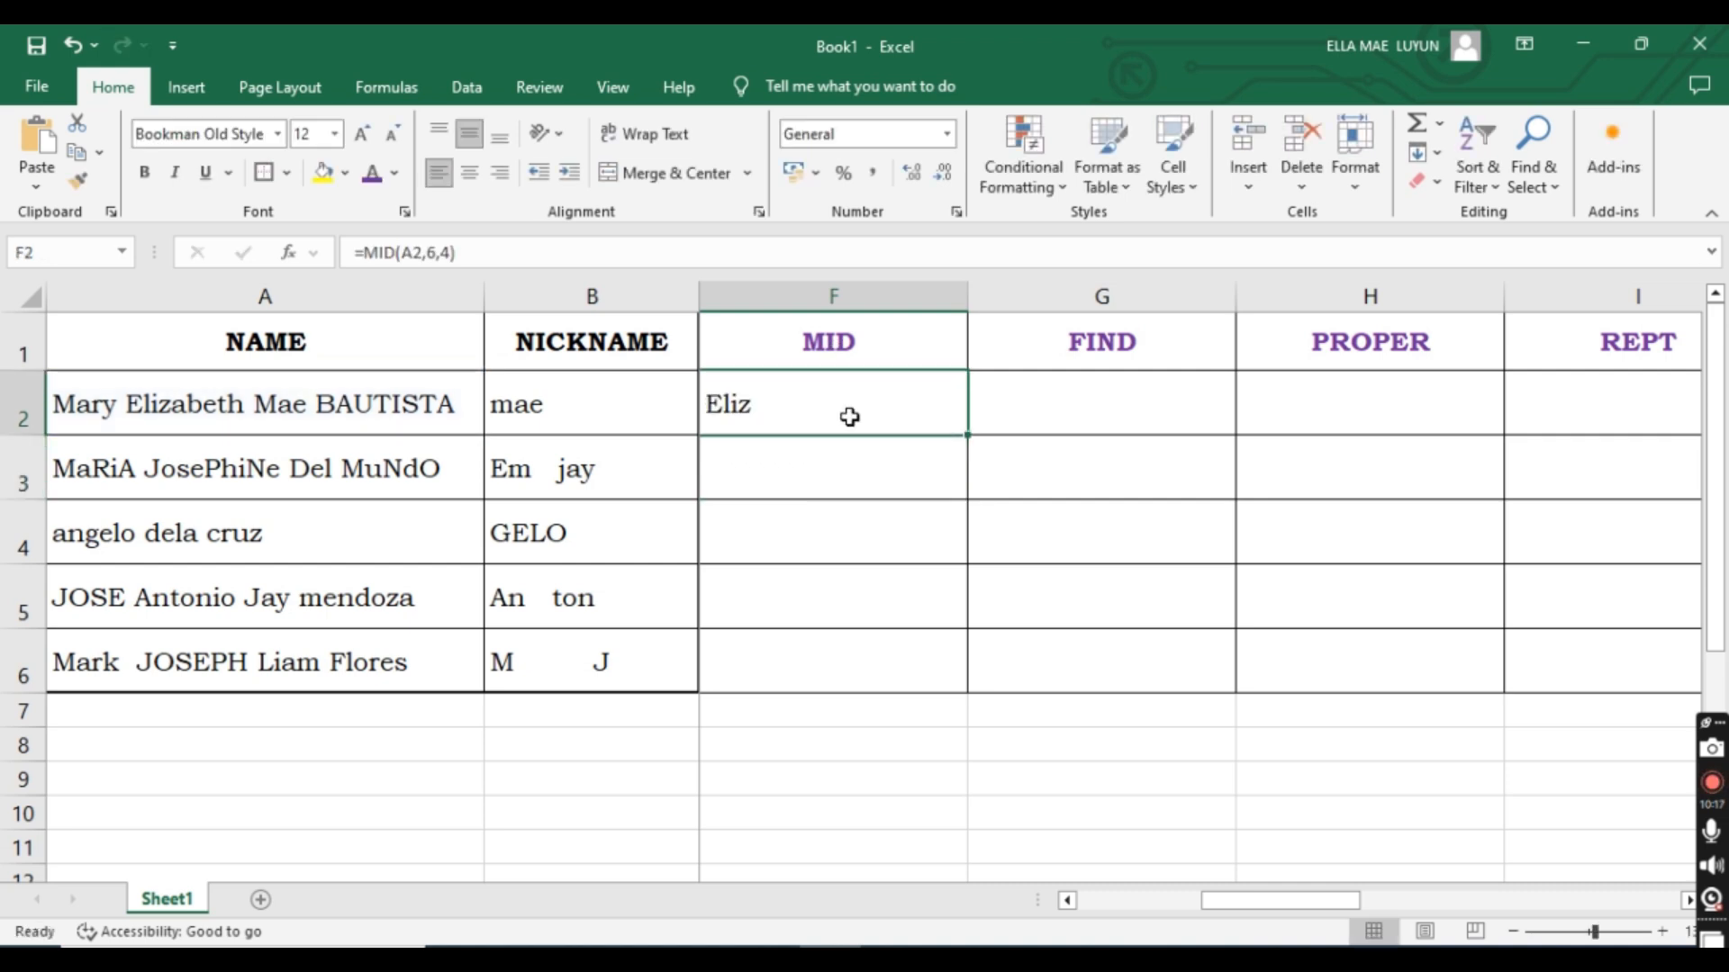
left_click_drag(490, 253, 341, 255)
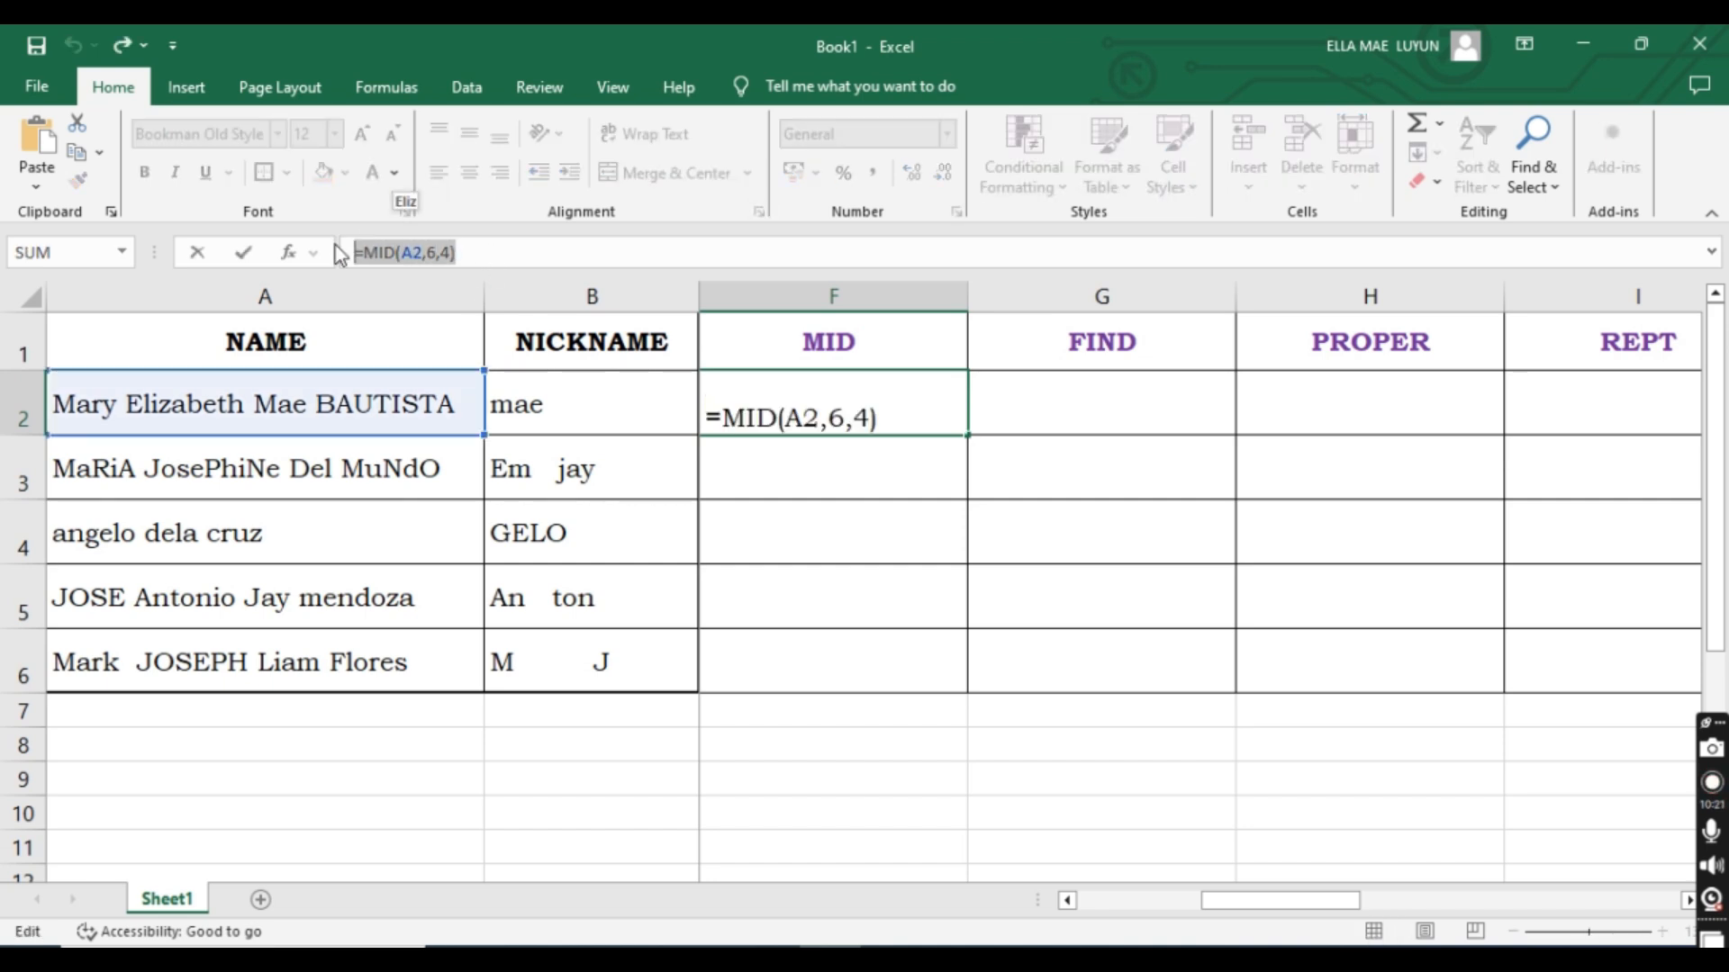
key("Return")
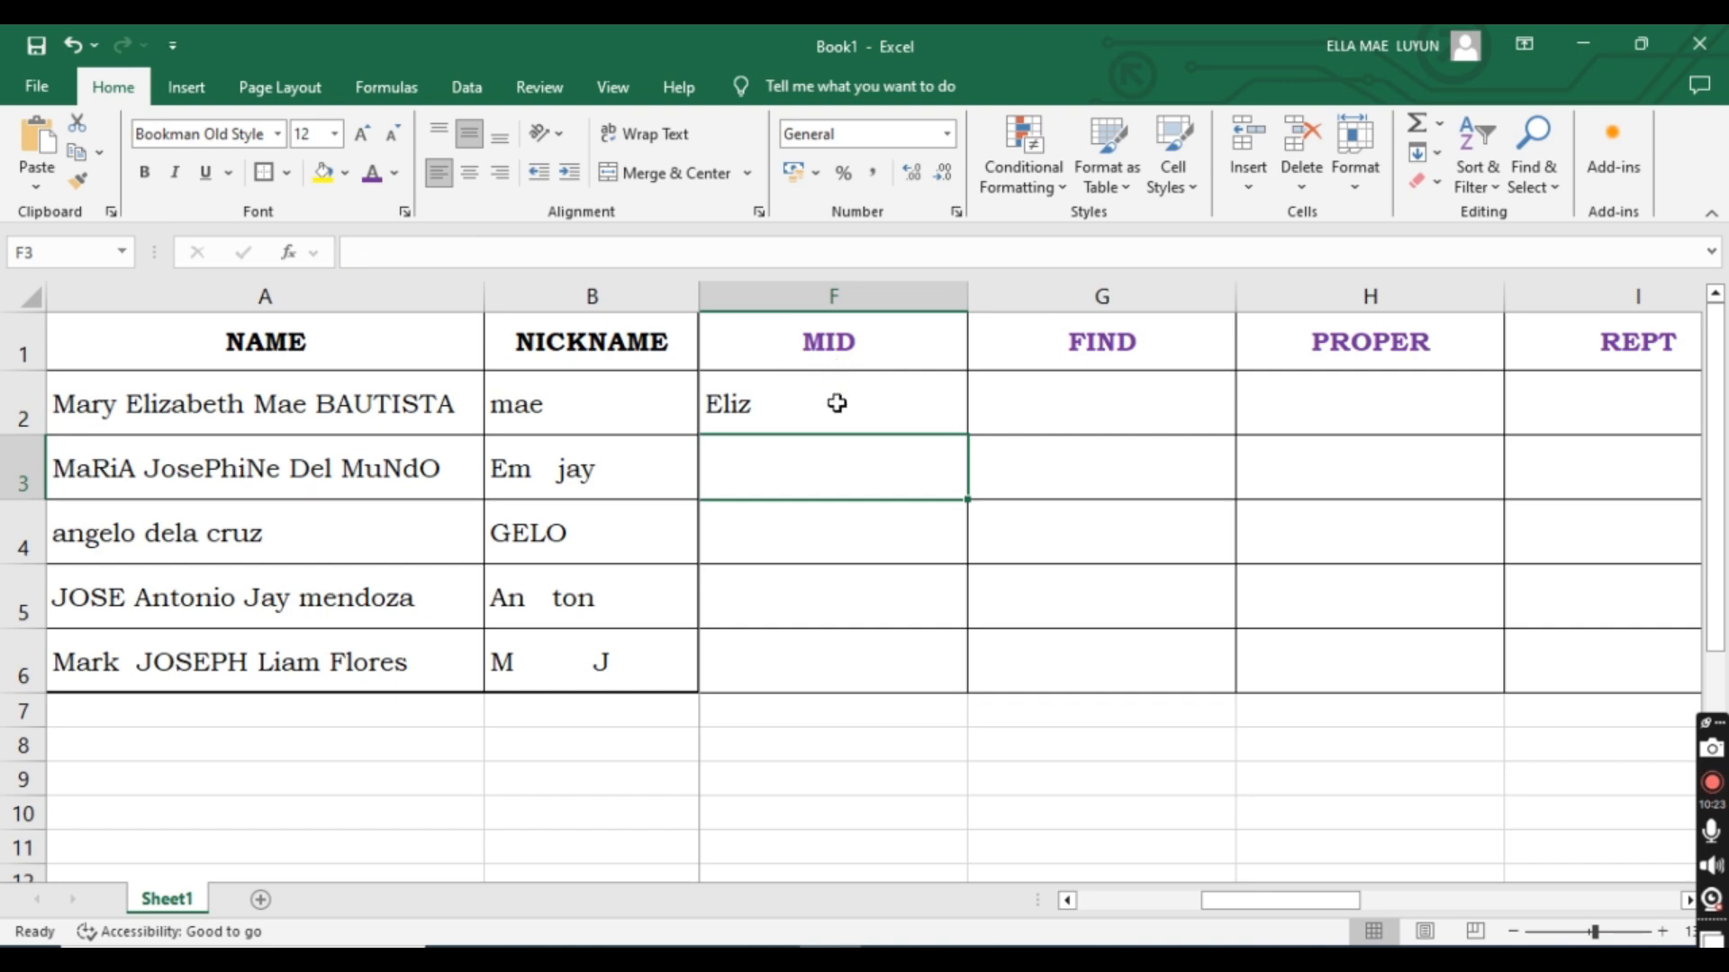
left_click(833, 403)
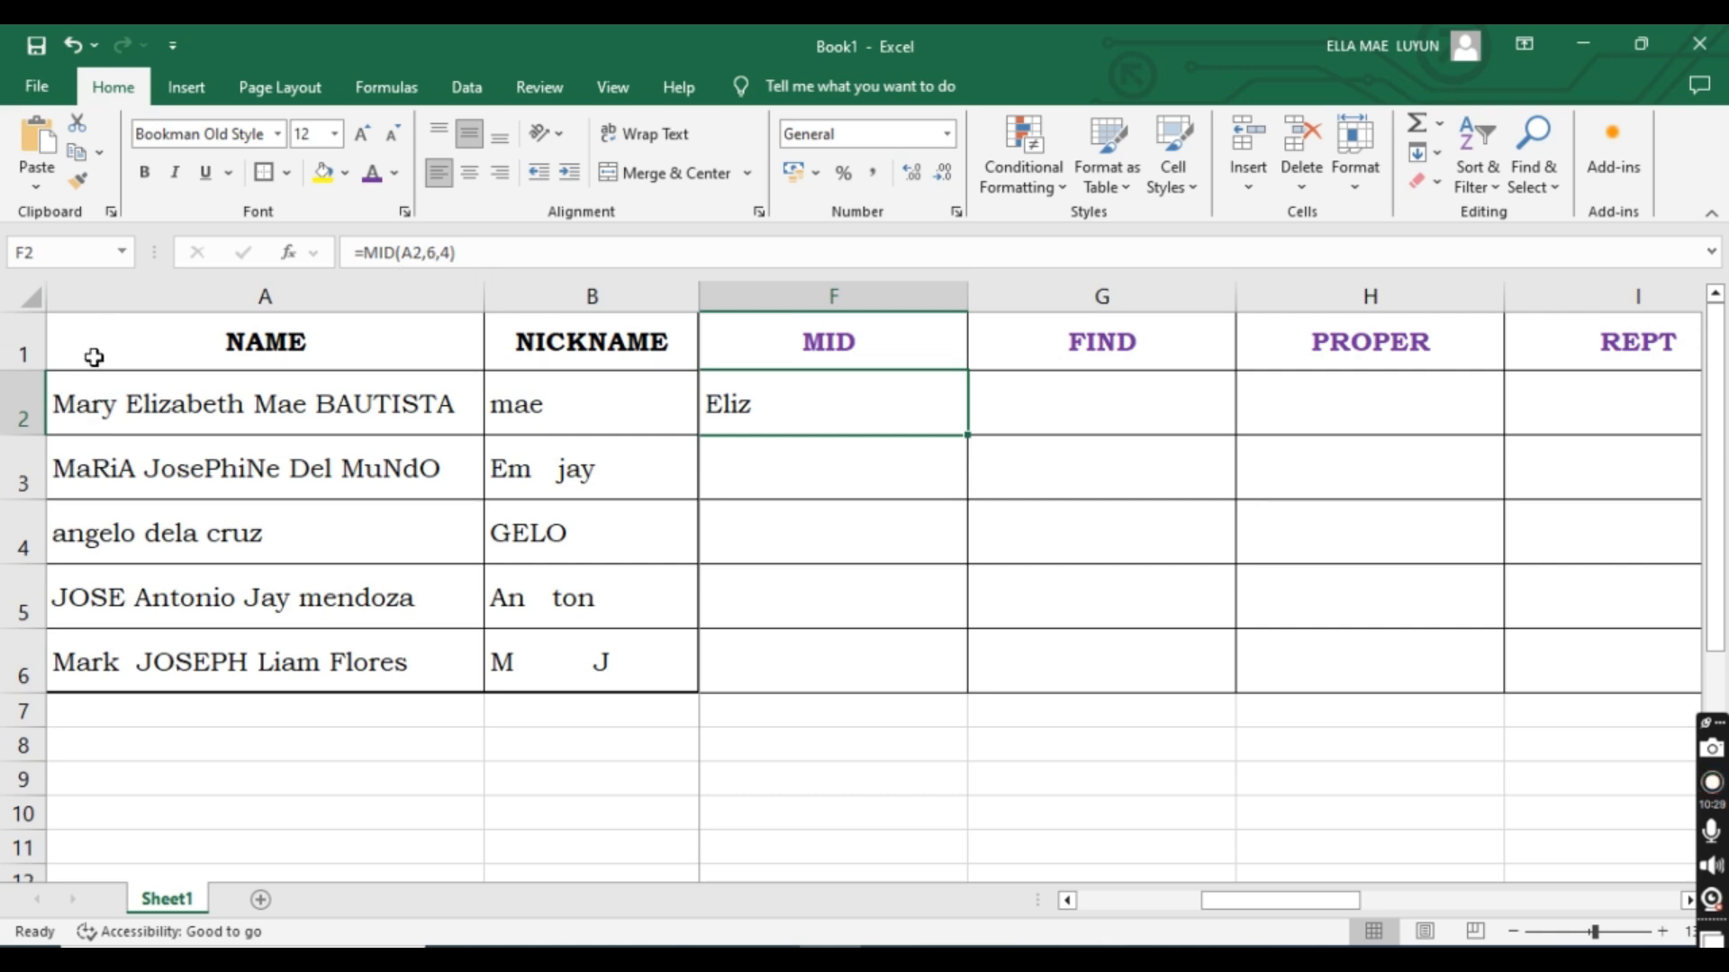
left_click(171, 403)
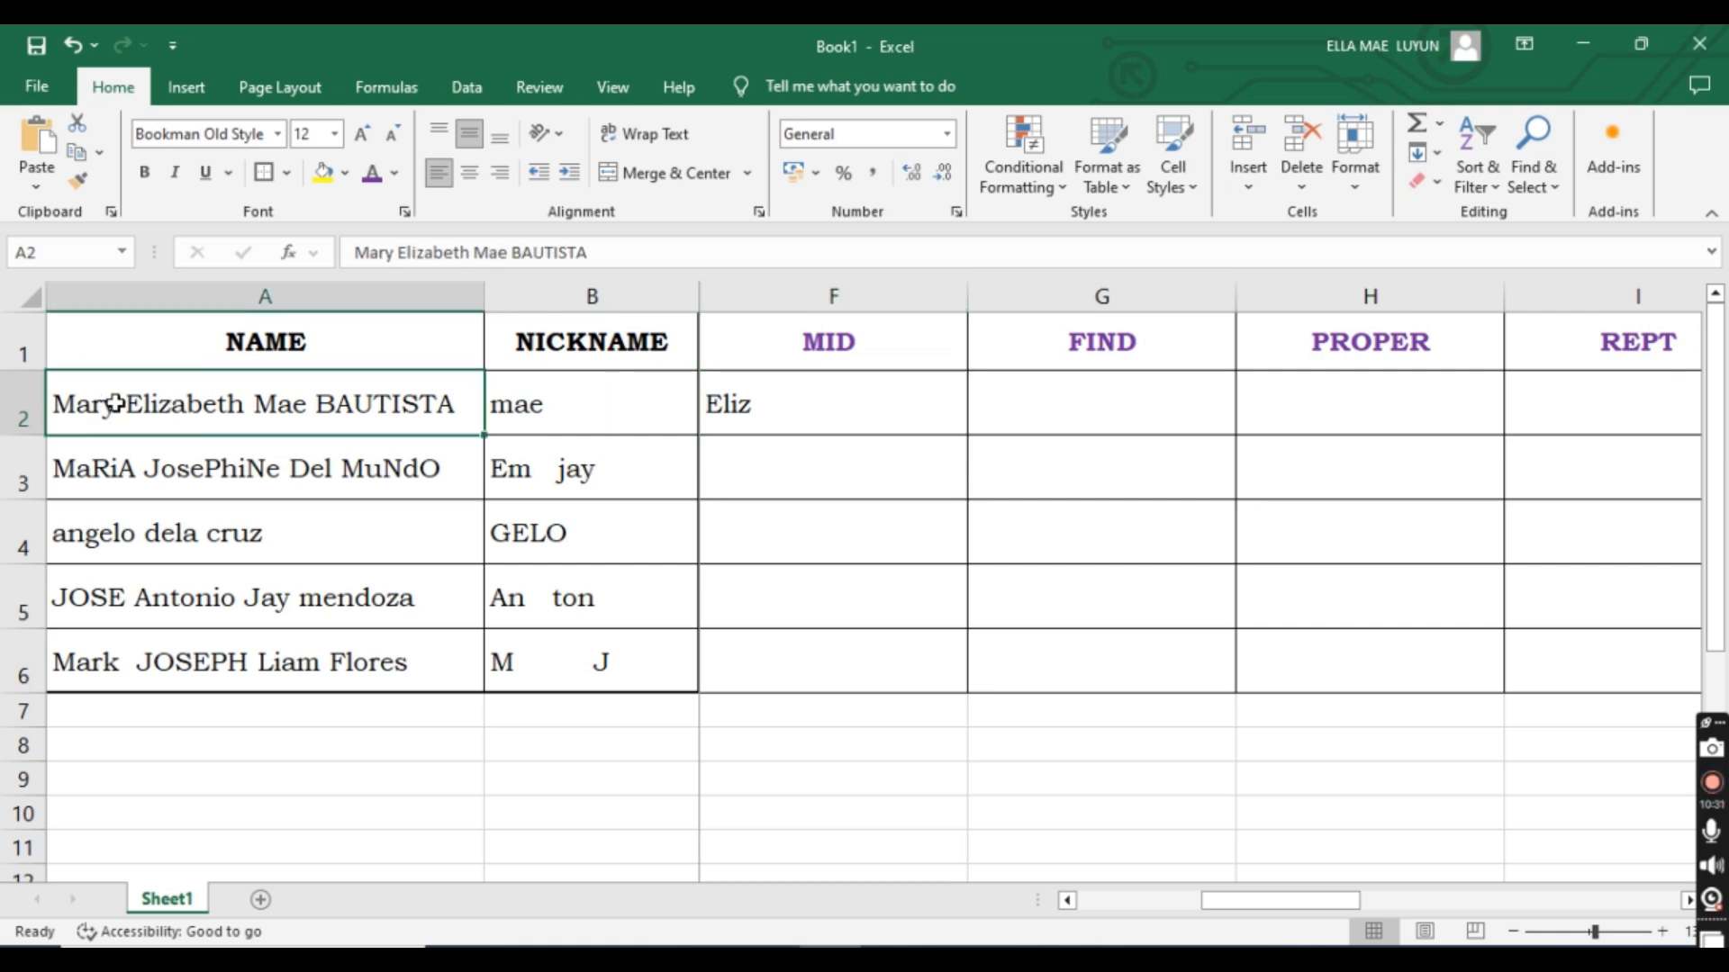
left_click(858, 423)
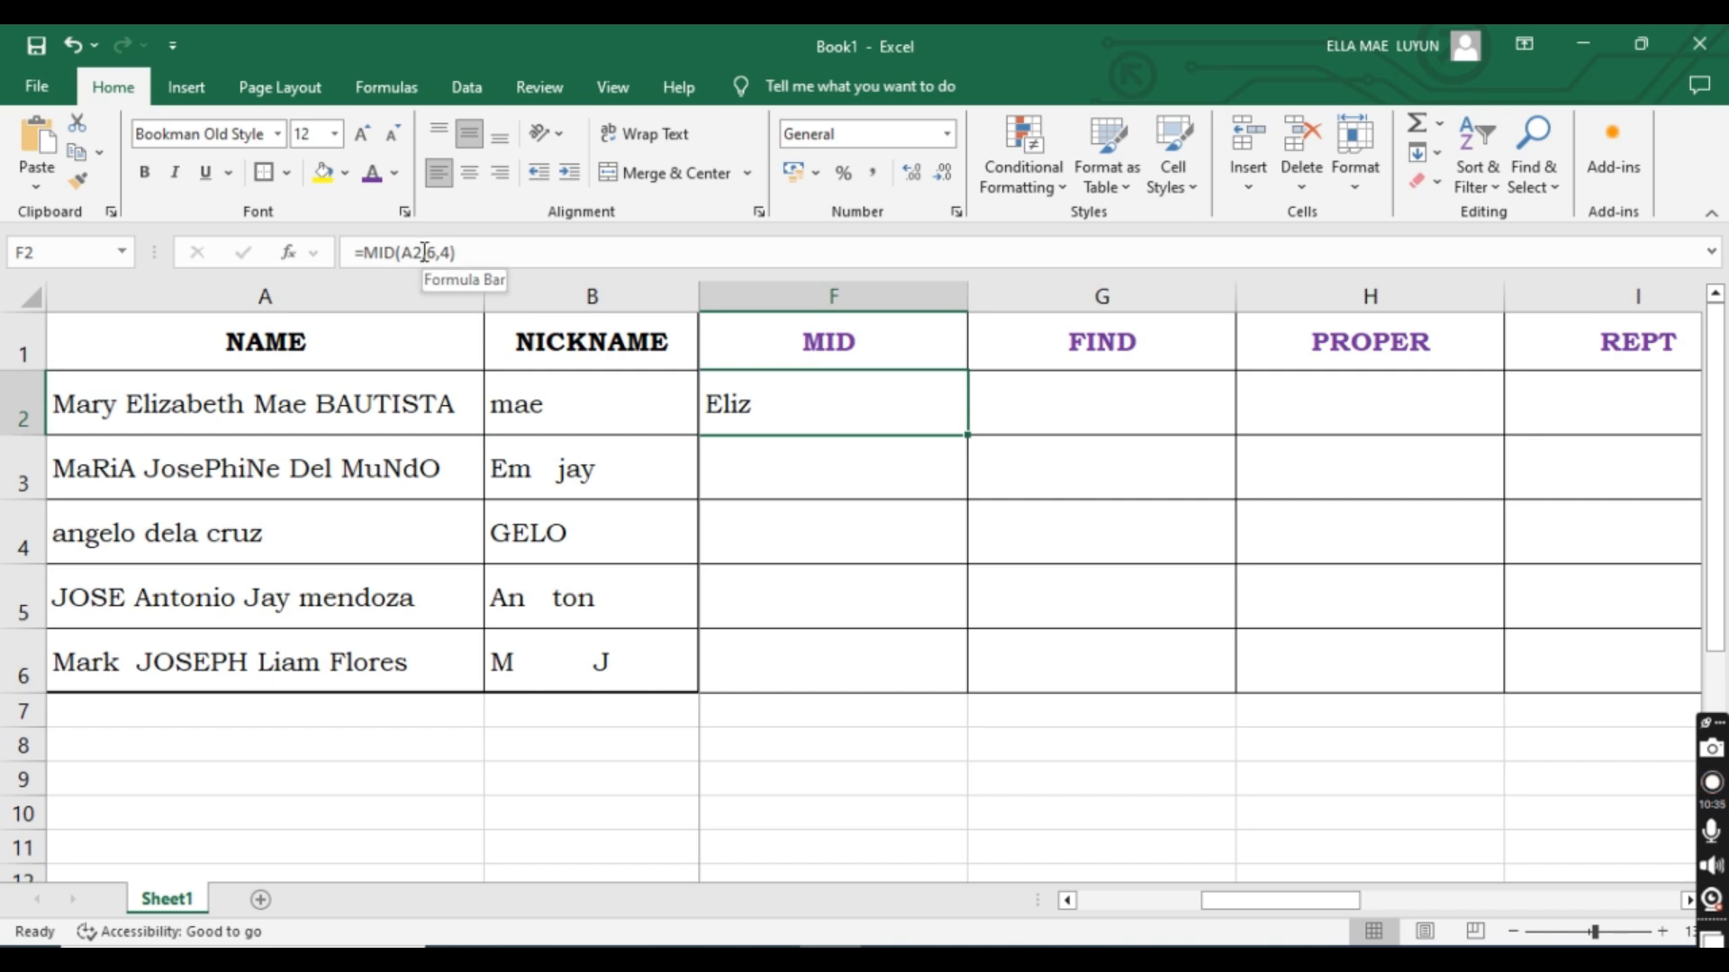
left_click(438, 253)
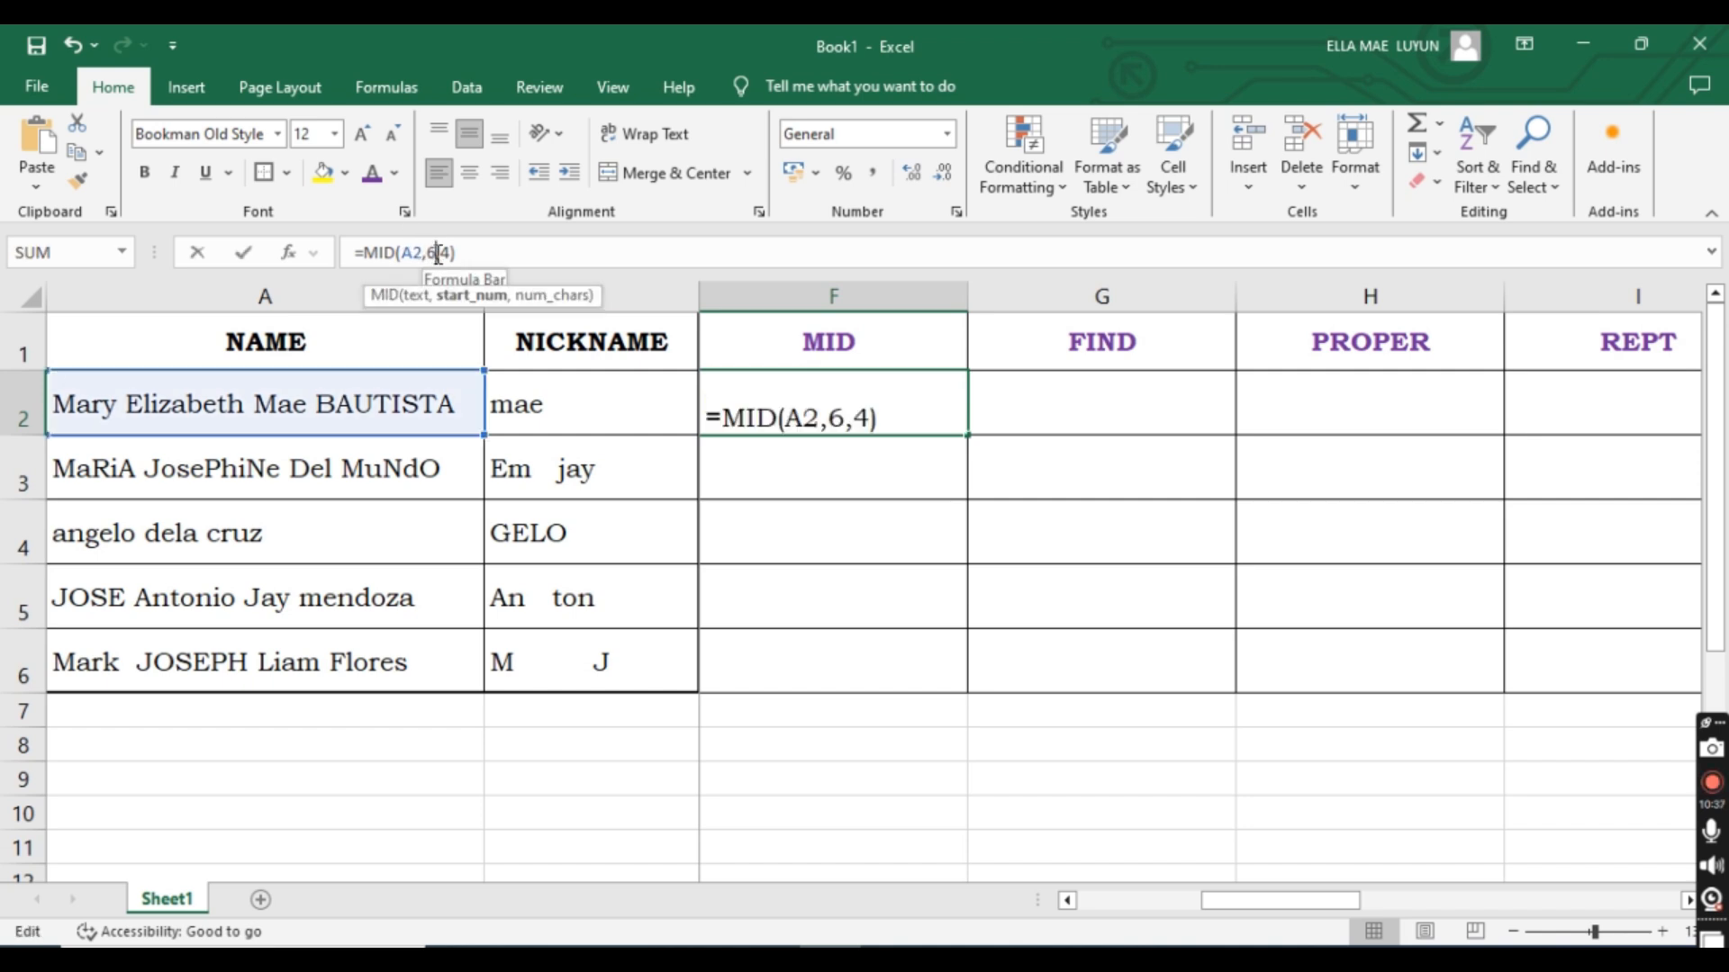
double_click(857, 401)
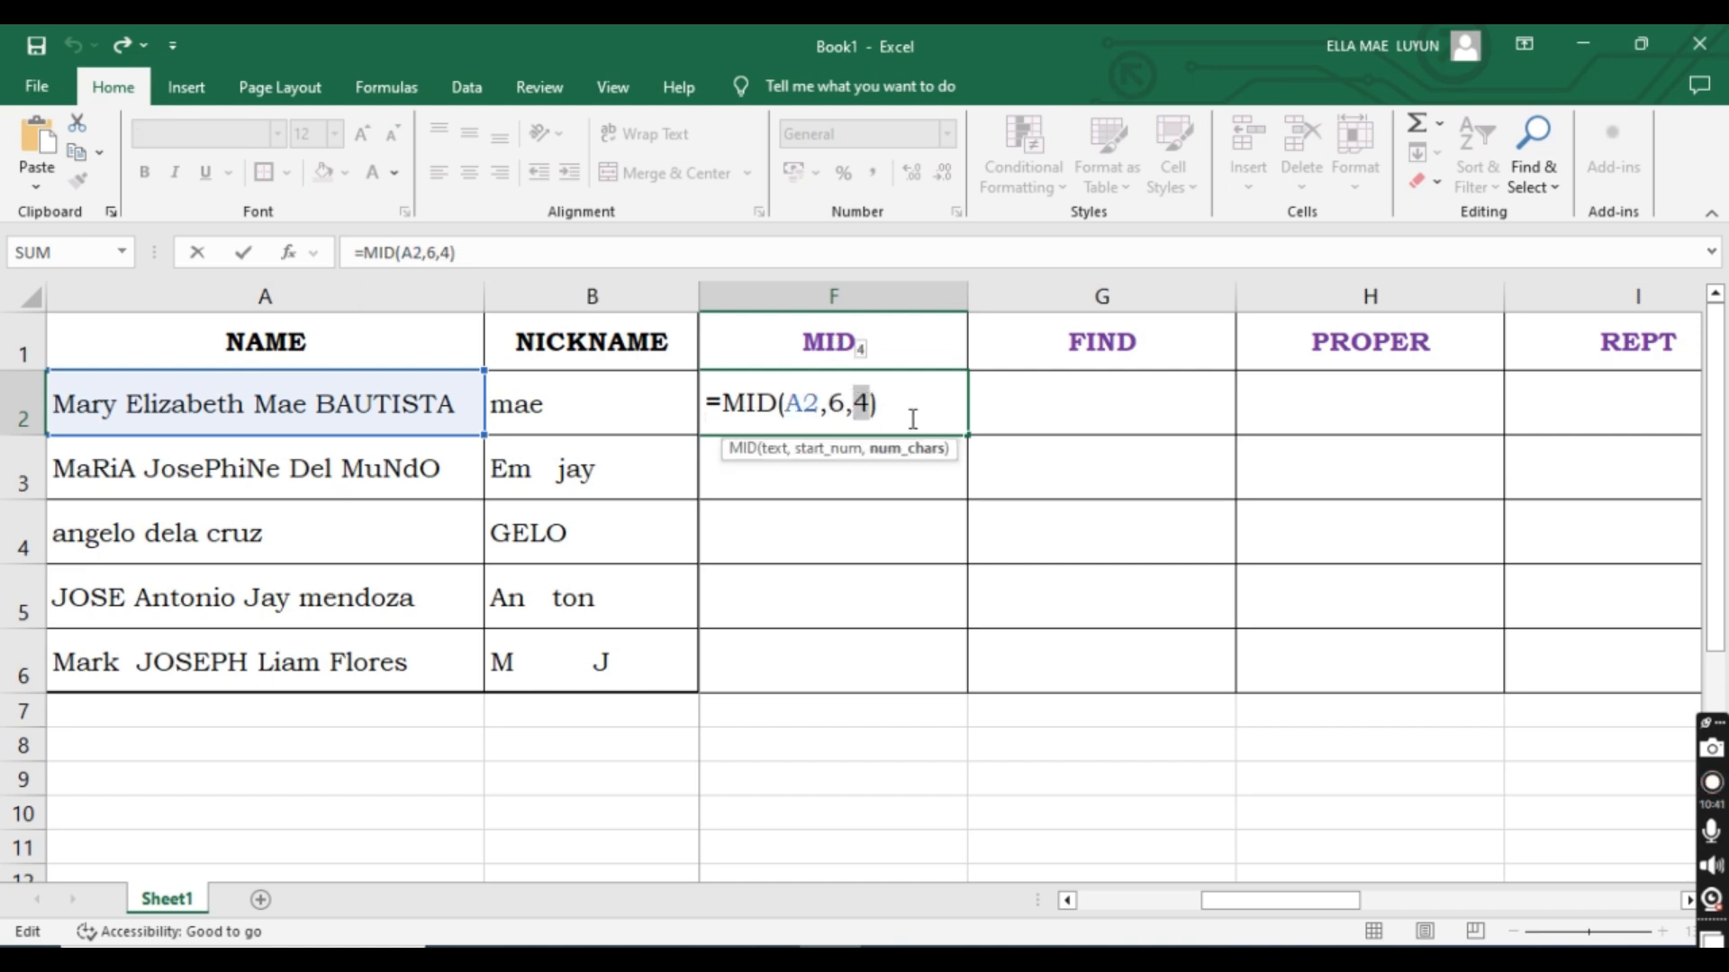
key("Return")
left_click(756, 407)
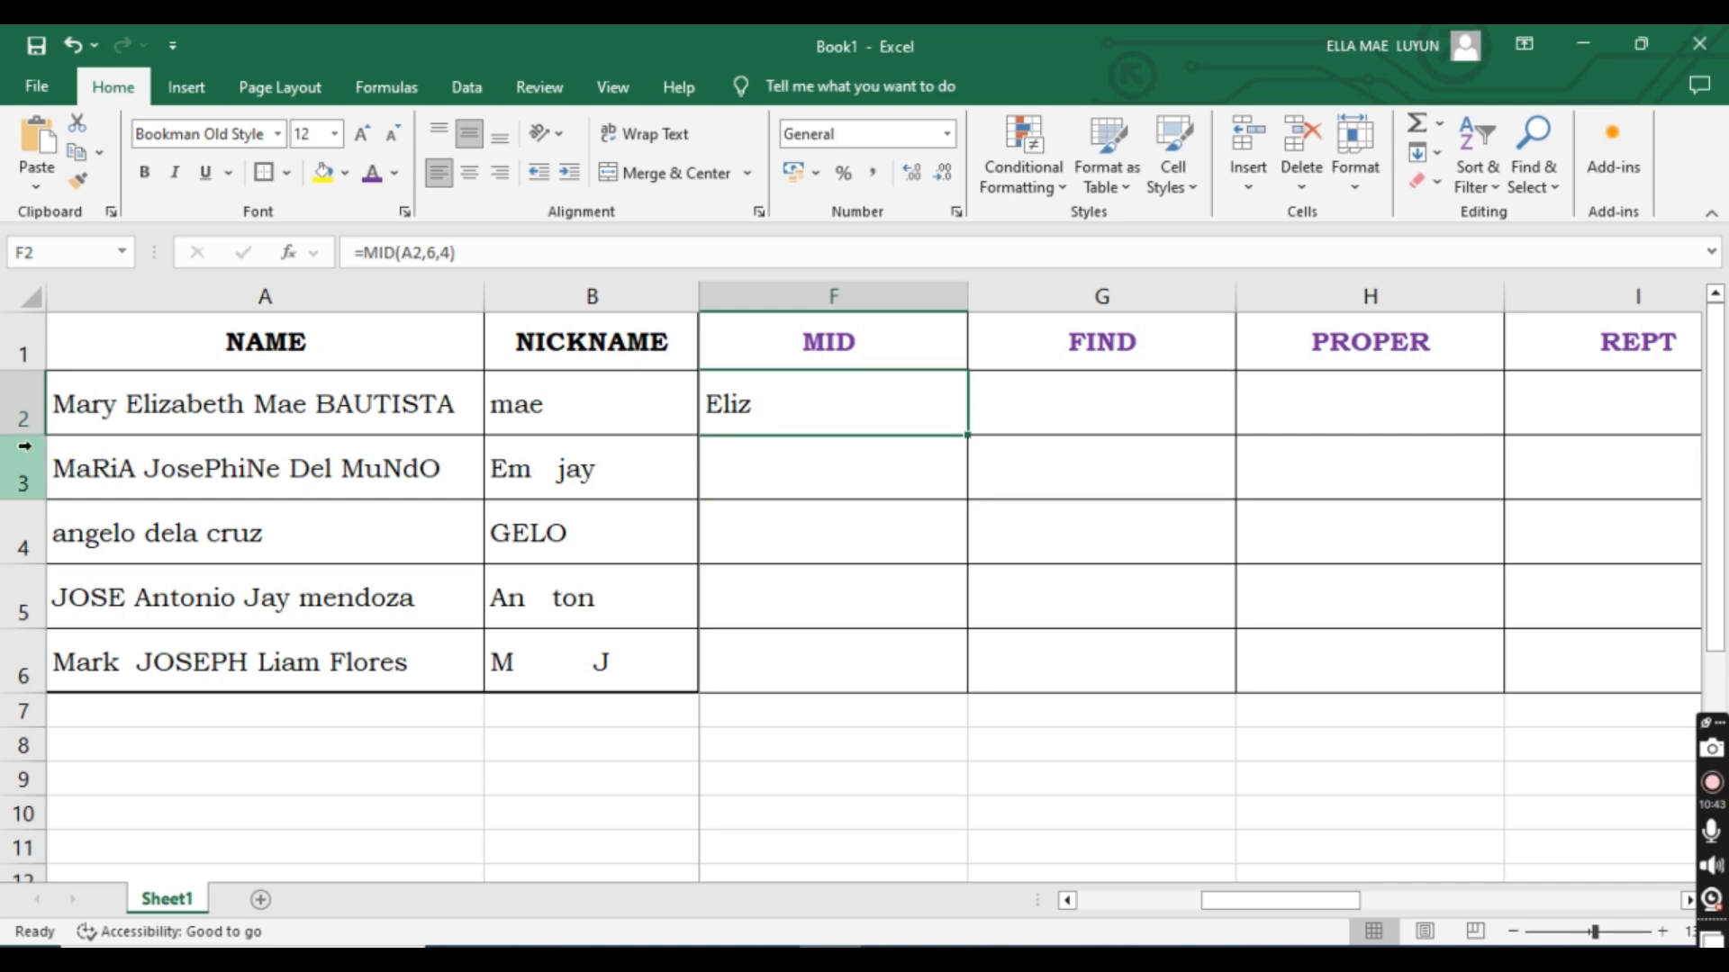
In A2's name, highlight the four letters from position 6 that MID extracts.
double_click(99, 402)
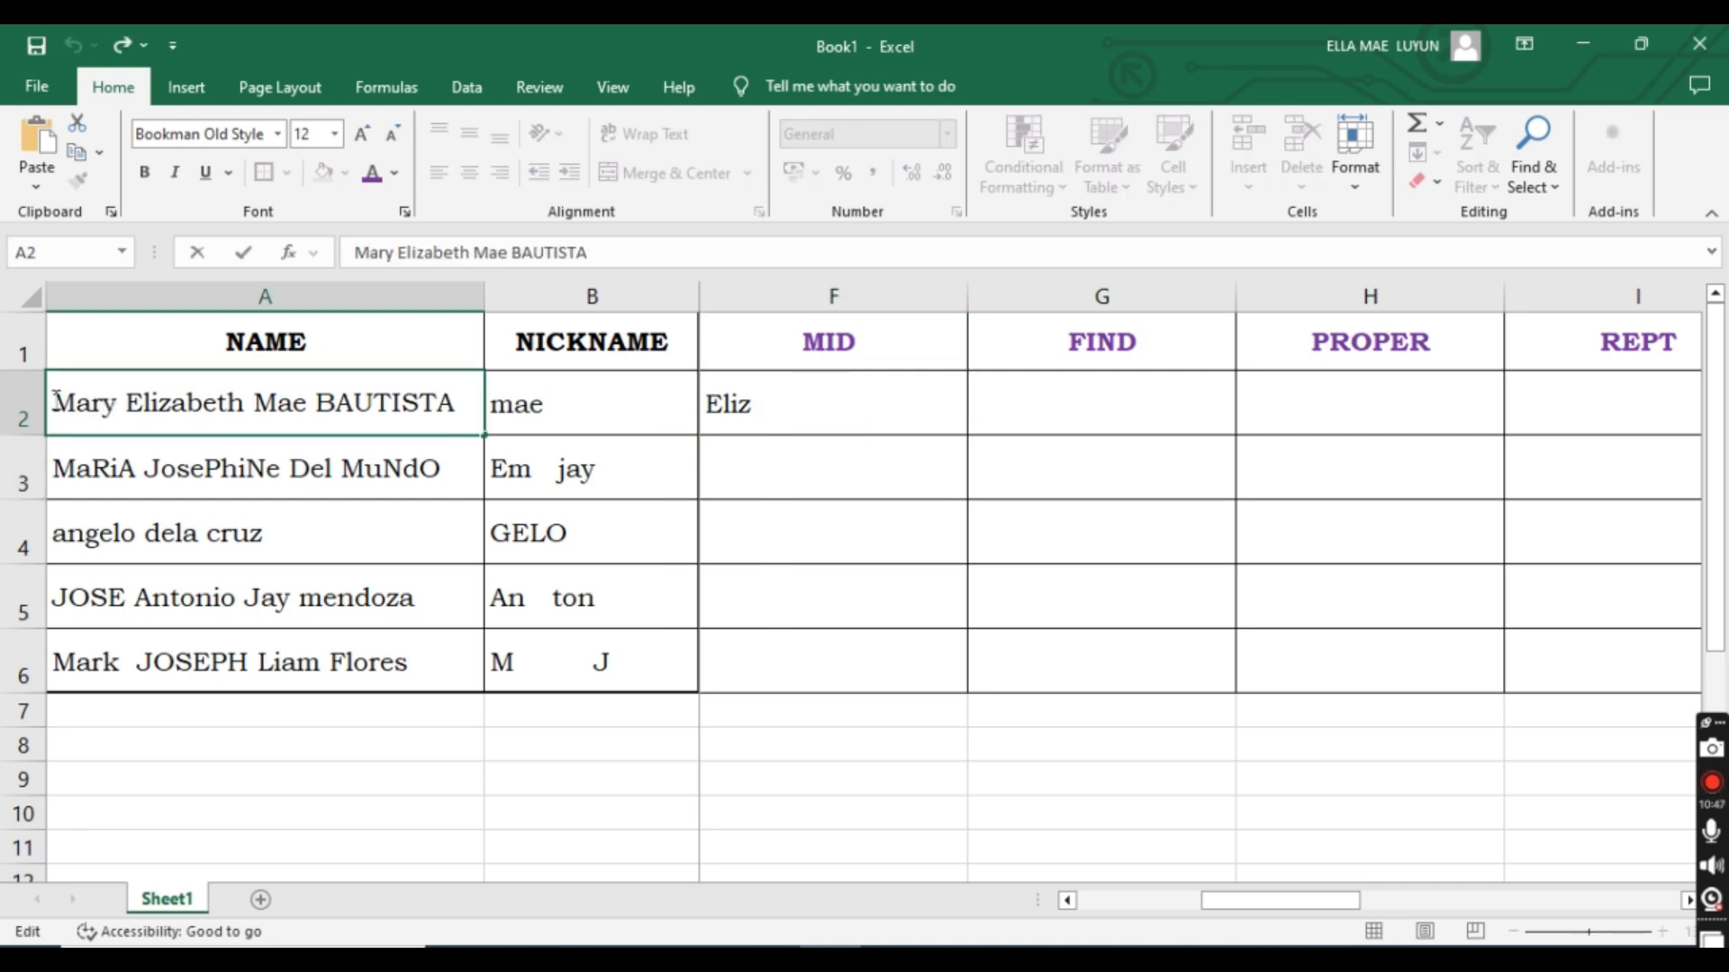
left_click_drag(57, 402, 142, 402)
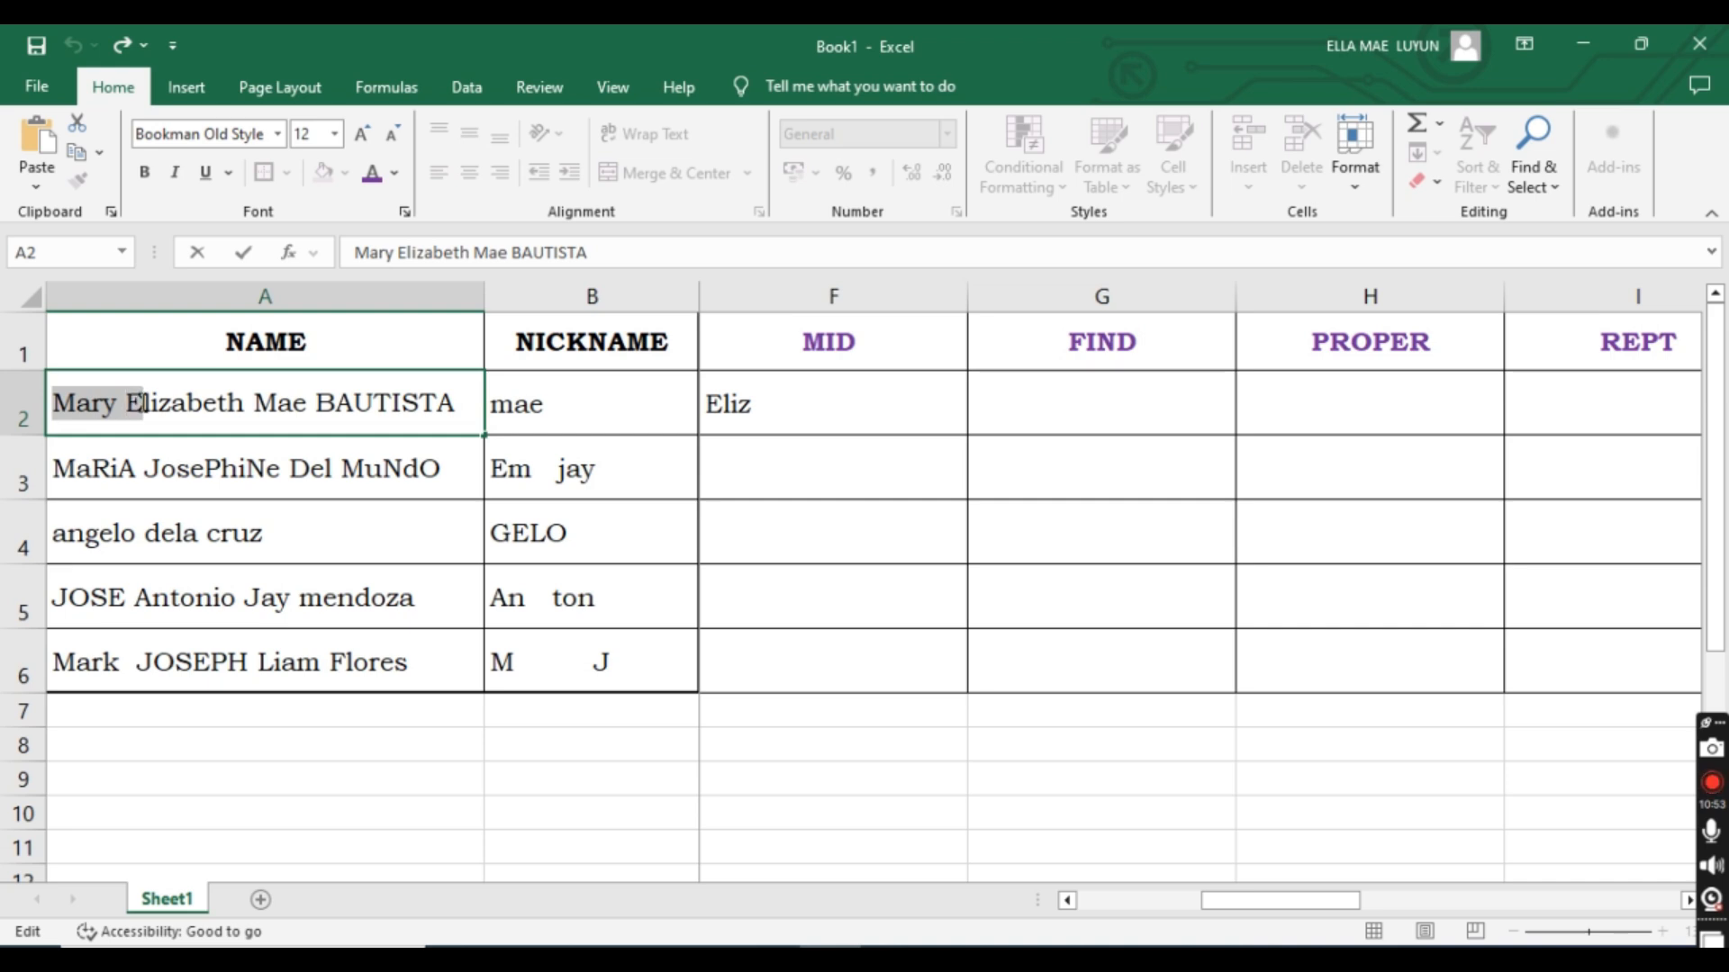
left_click(130, 402)
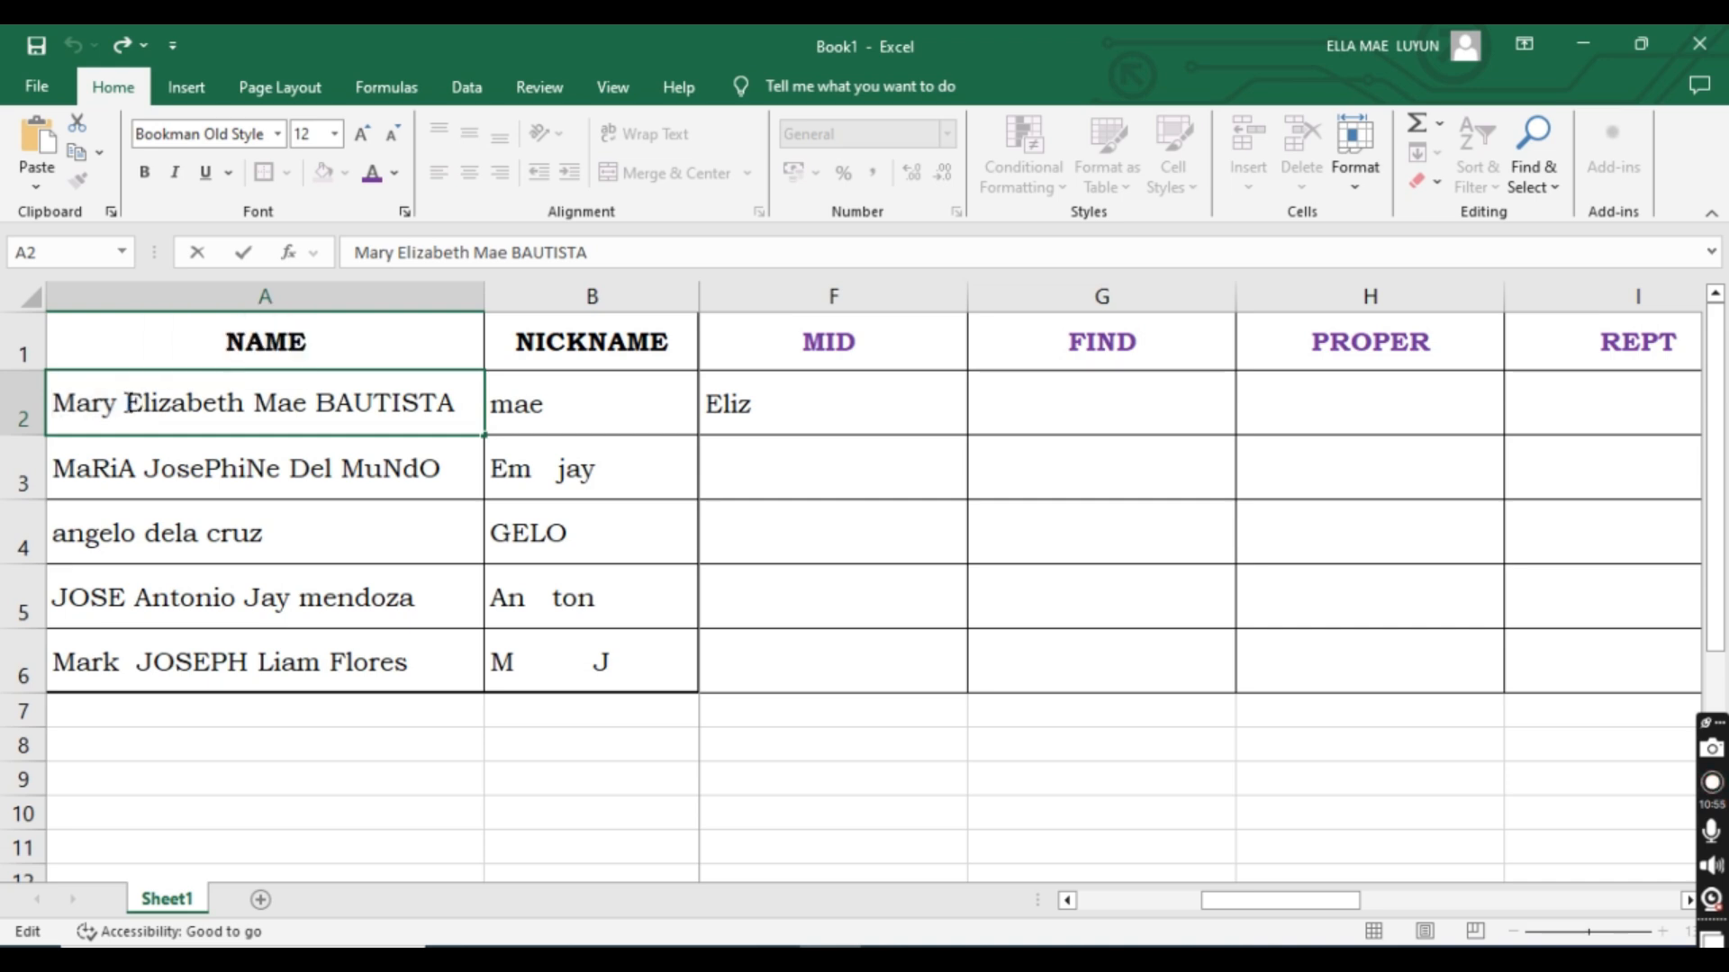
left_click_drag(130, 403, 142, 402)
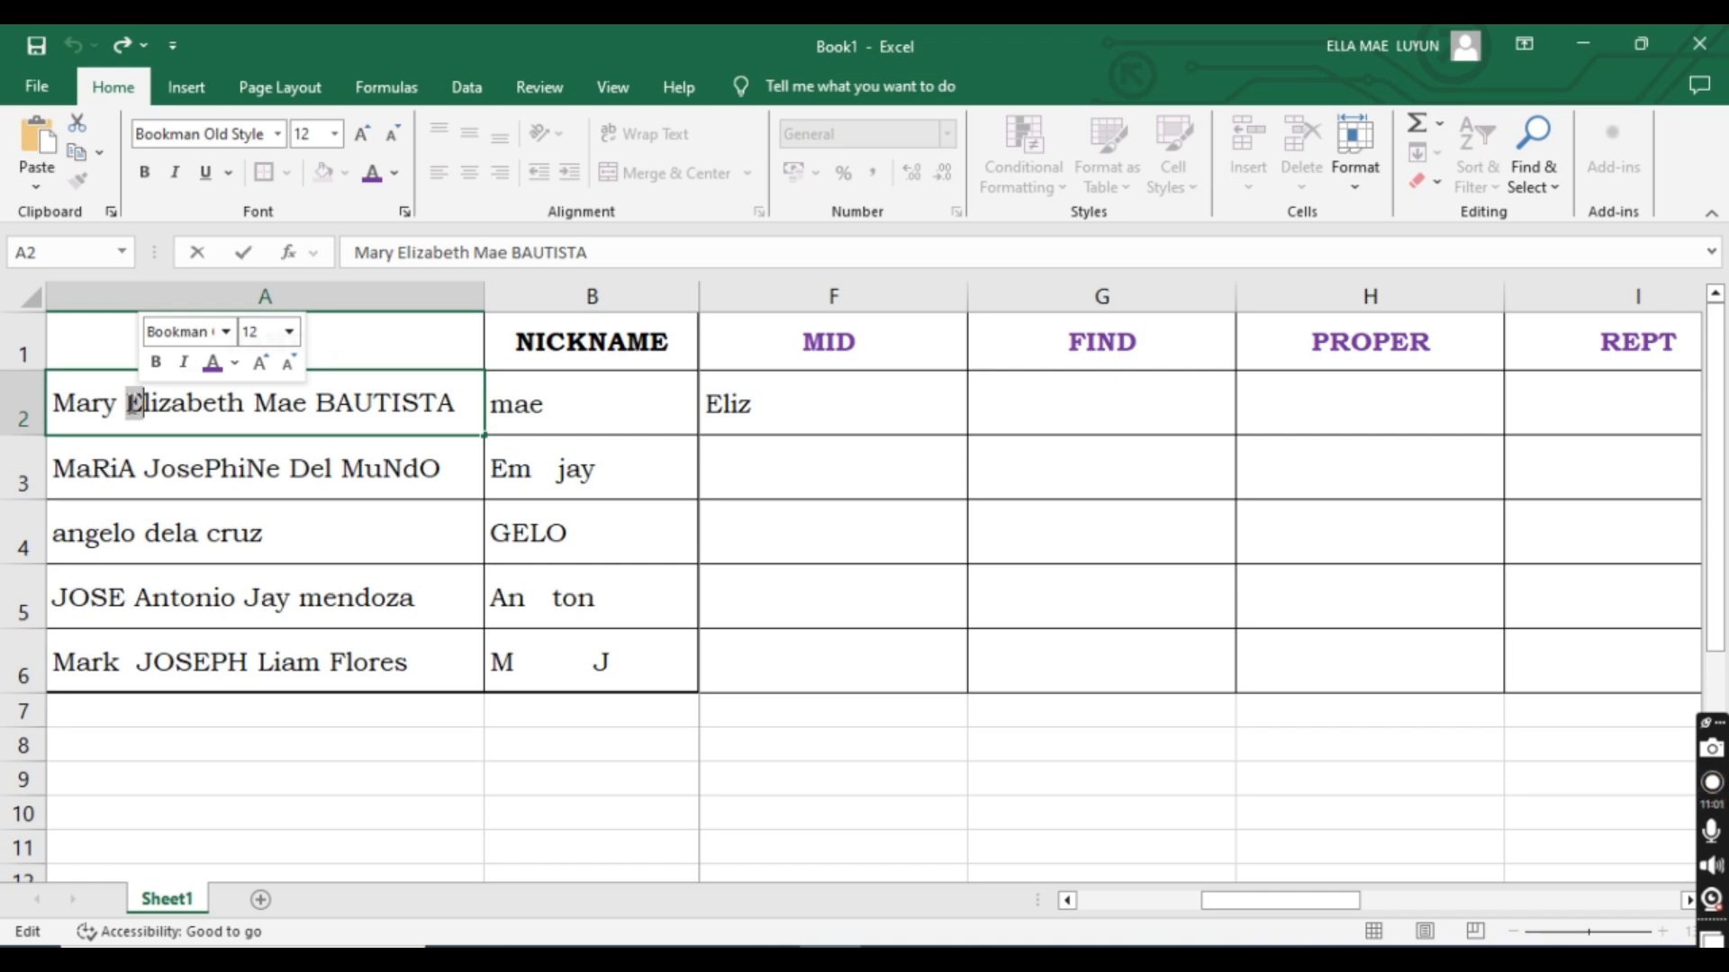
left_click(132, 405)
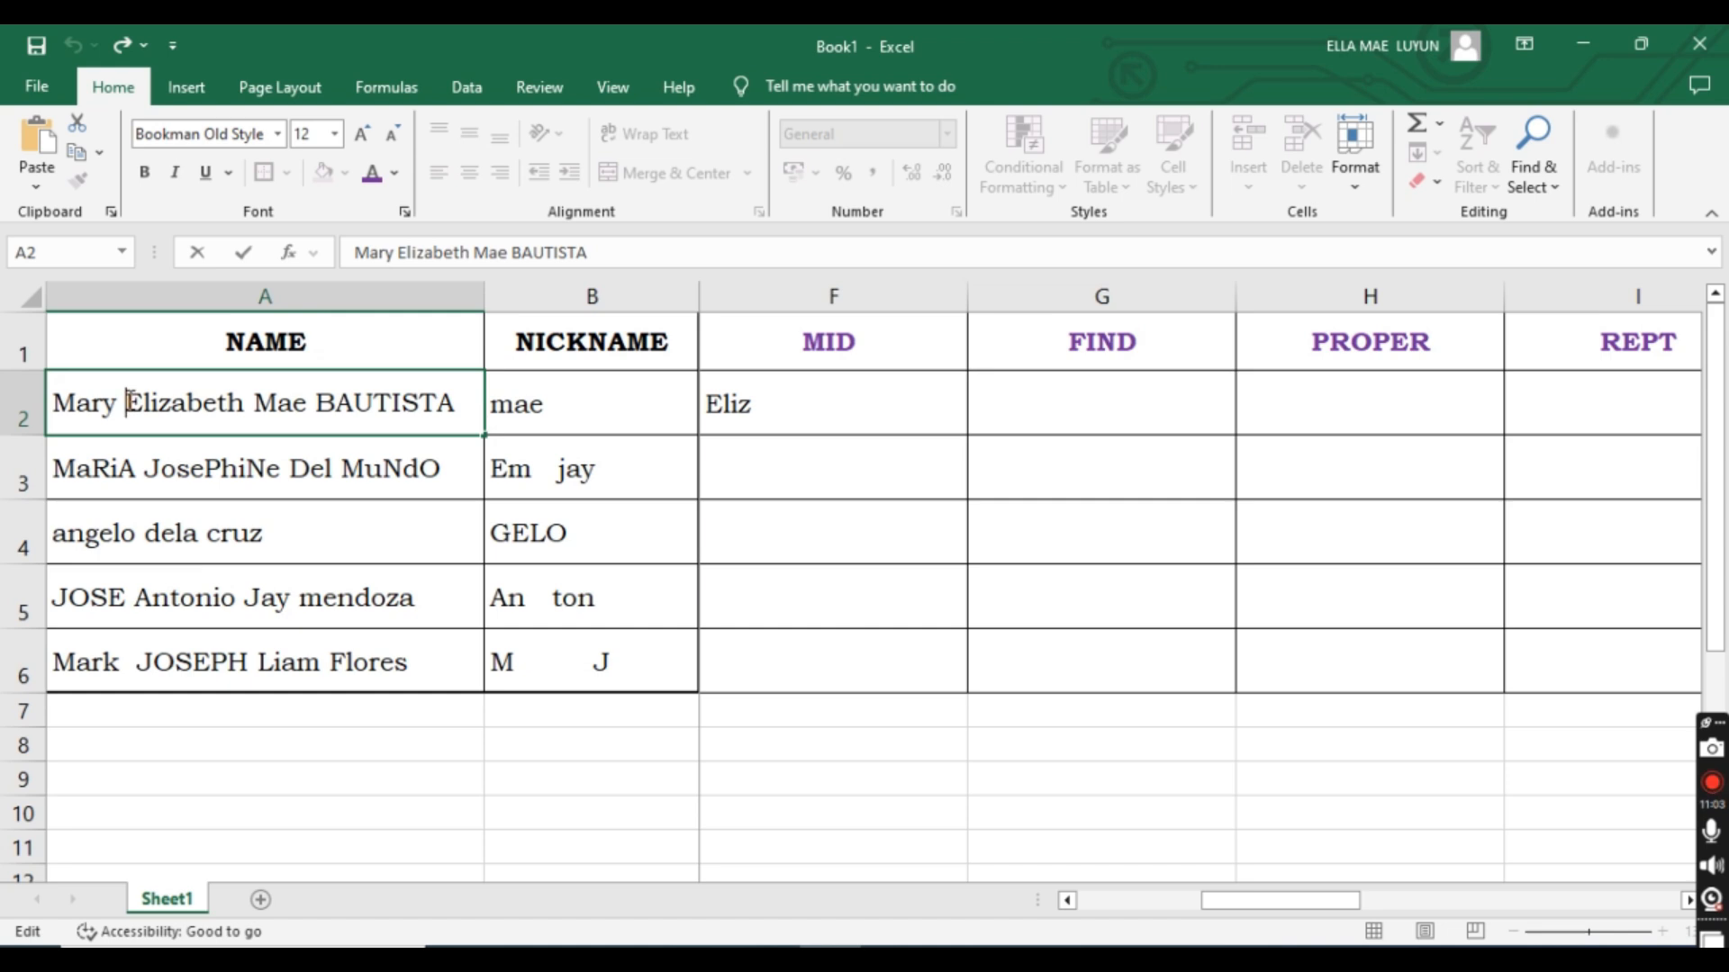
left_click_drag(128, 402, 176, 402)
Recommit F2's MID formula and move to F3 for the next name.
left_click(801, 397)
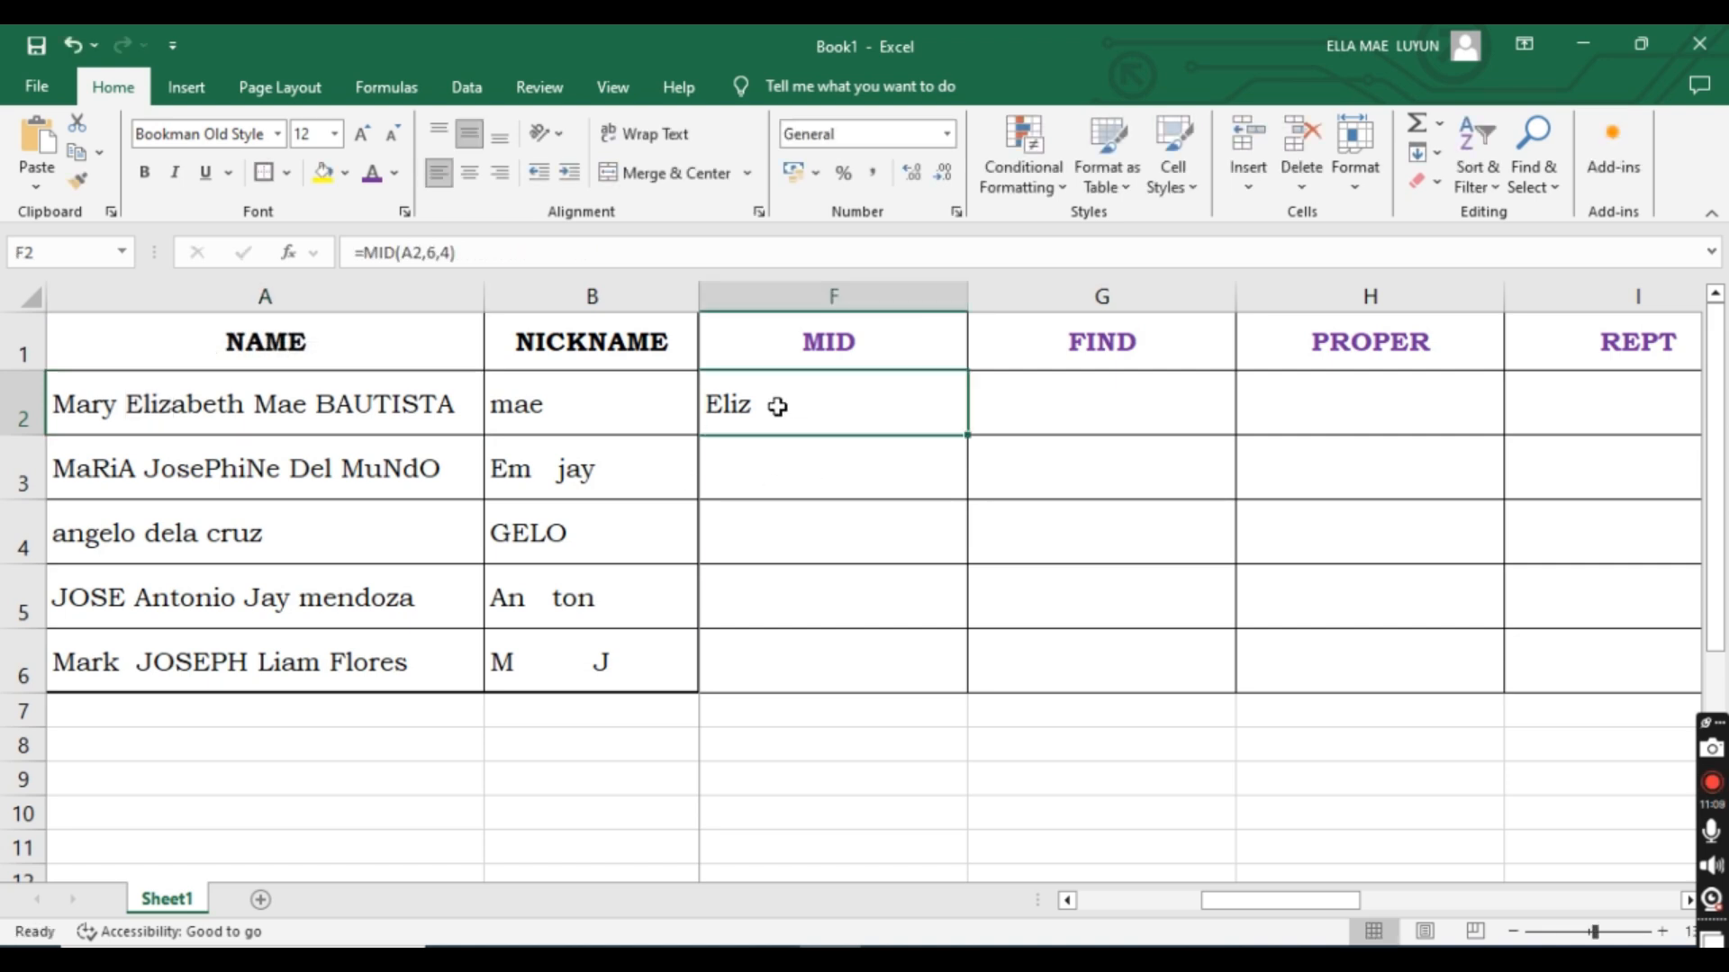
double_click(777, 405)
key("Return")
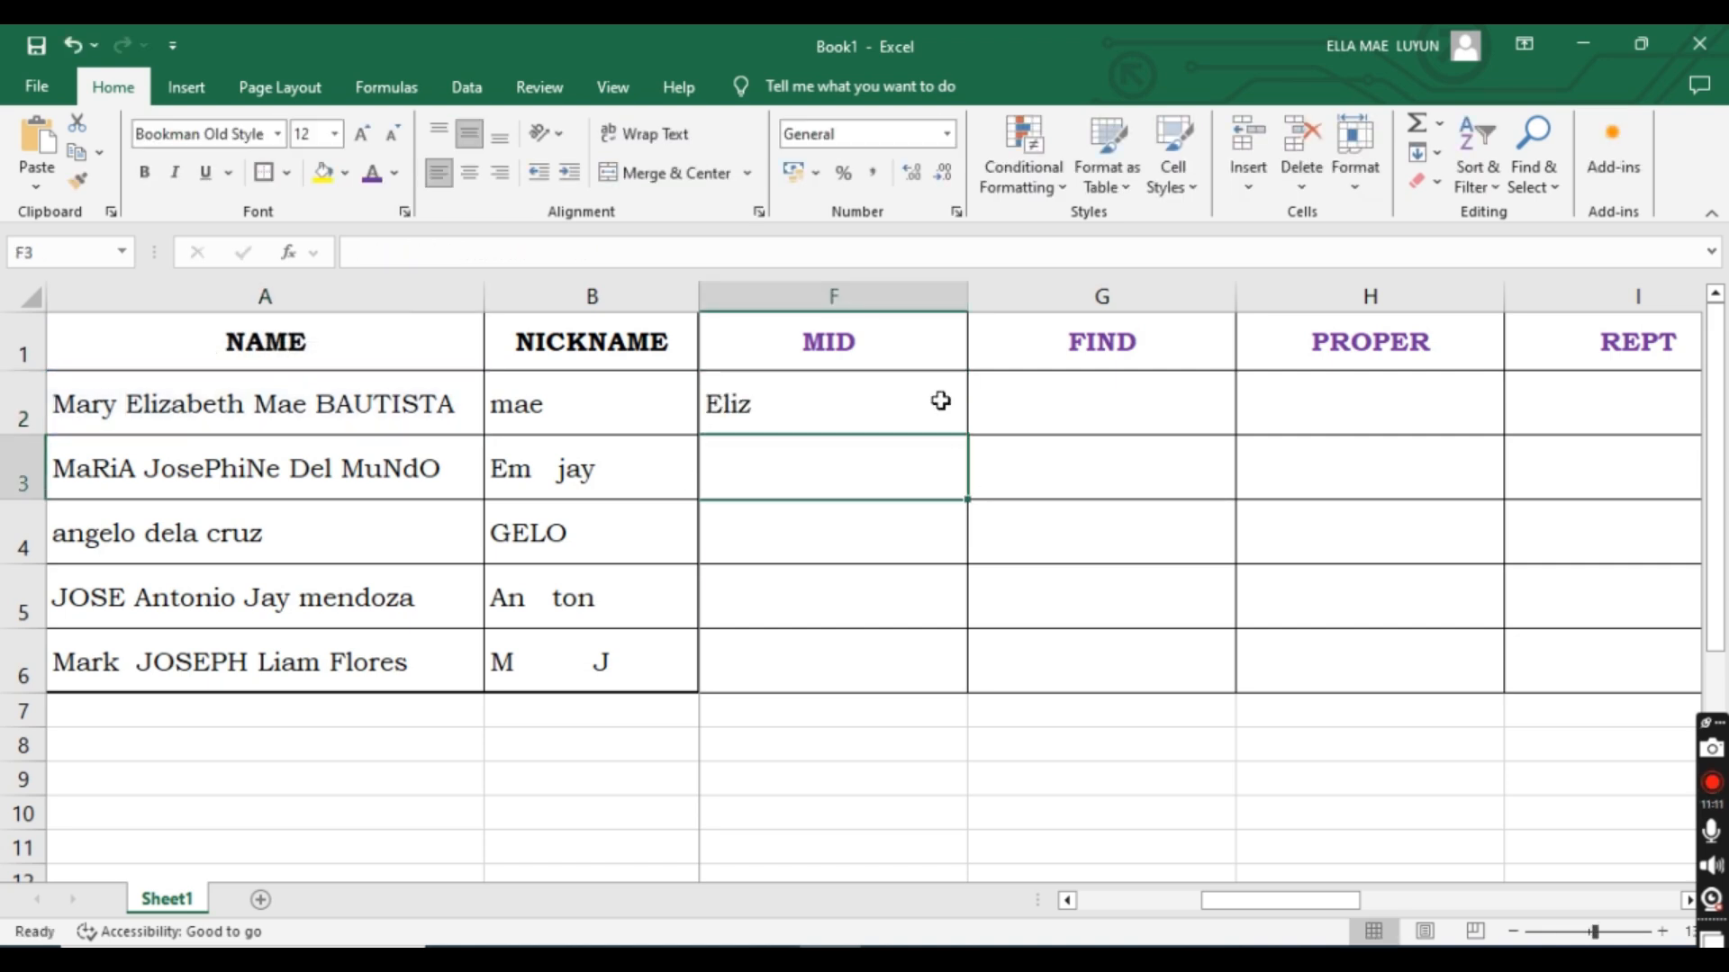
left_click(893, 401)
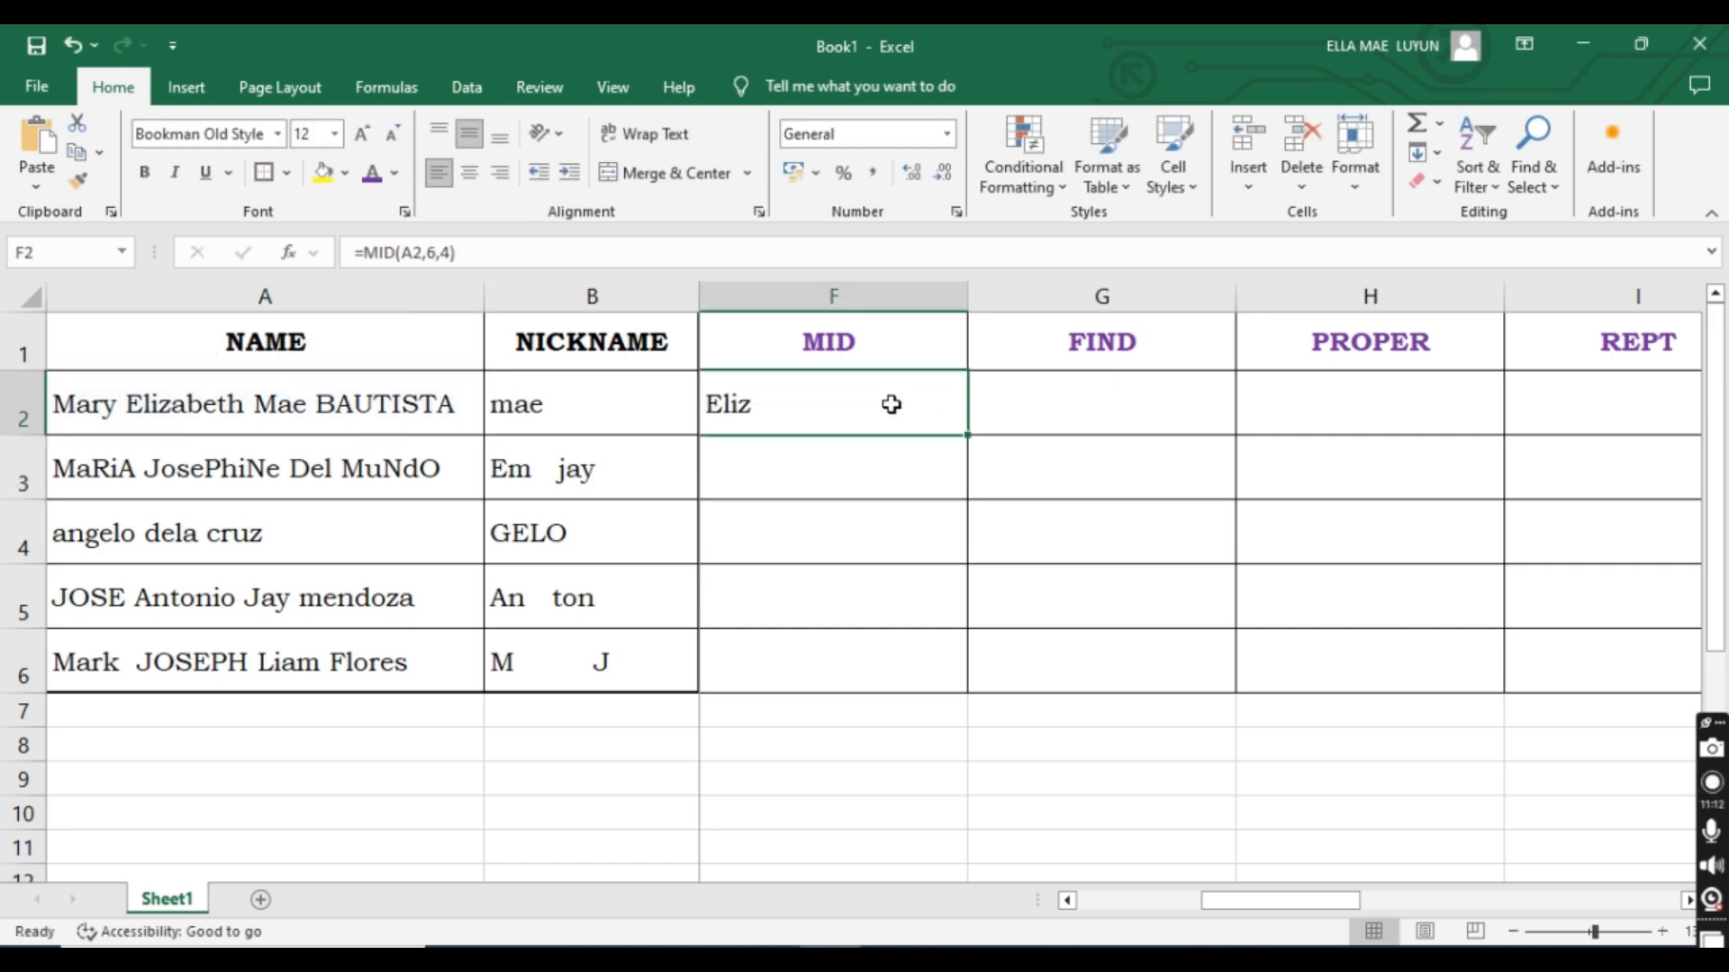
left_click(853, 475)
Enter =MID(A3,8,5) in F3 using autocomplete and A3 as the text.
type("=")
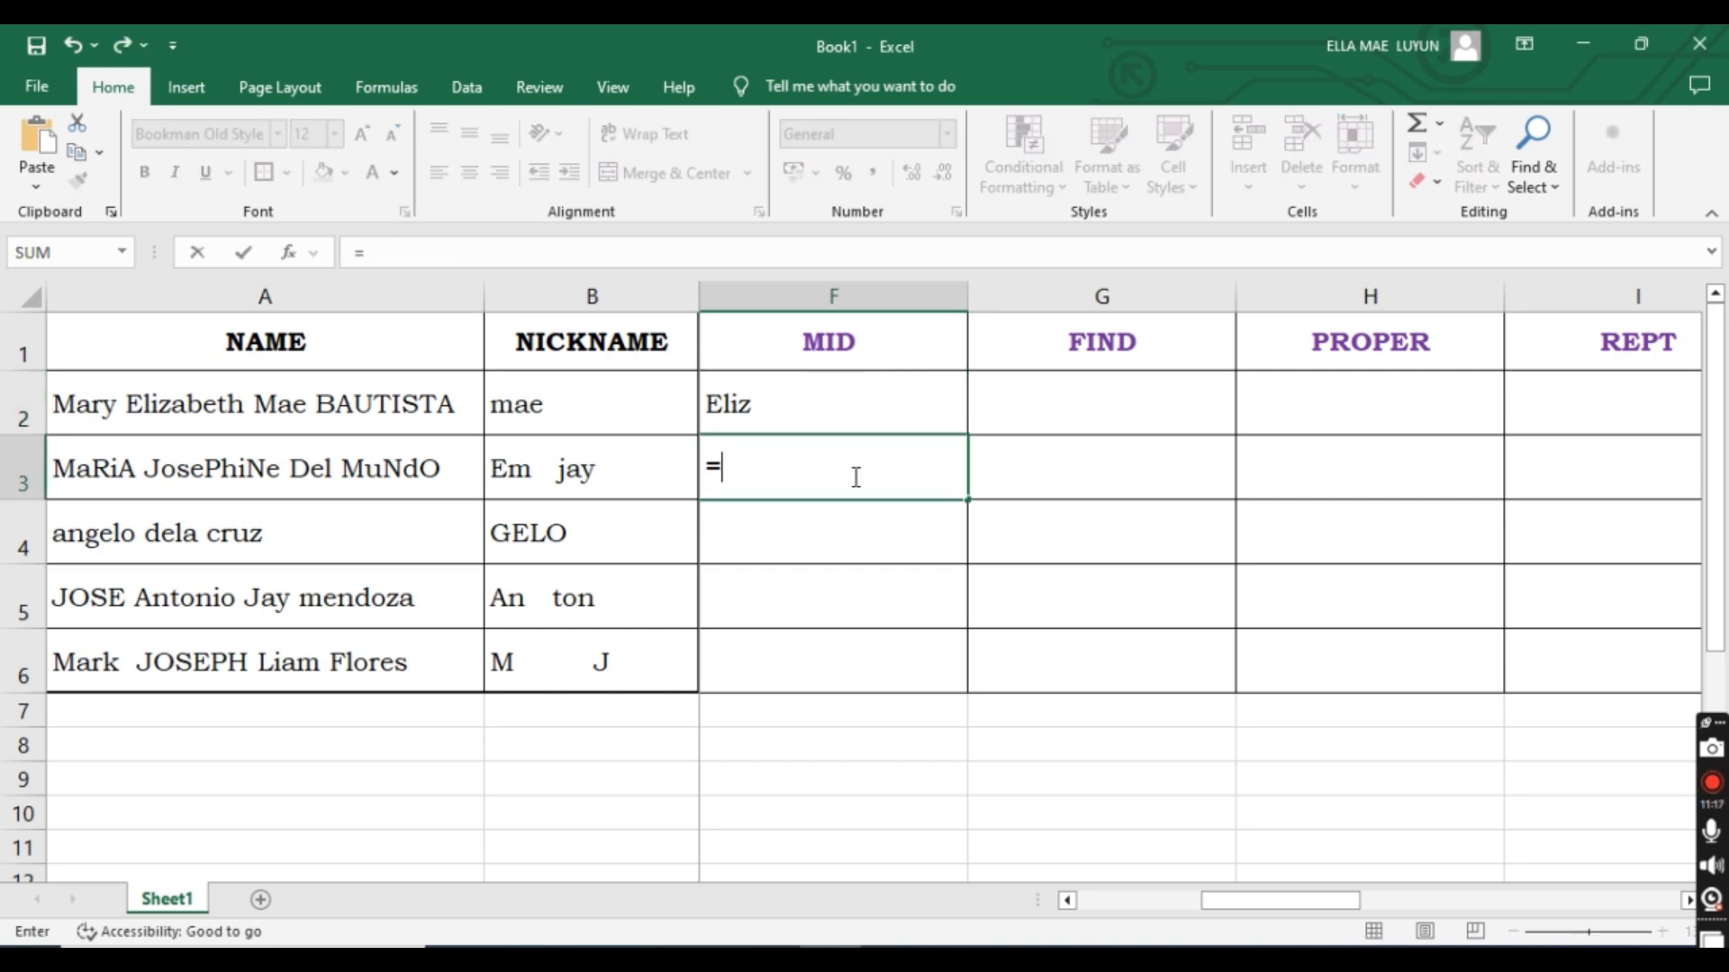
type("mid")
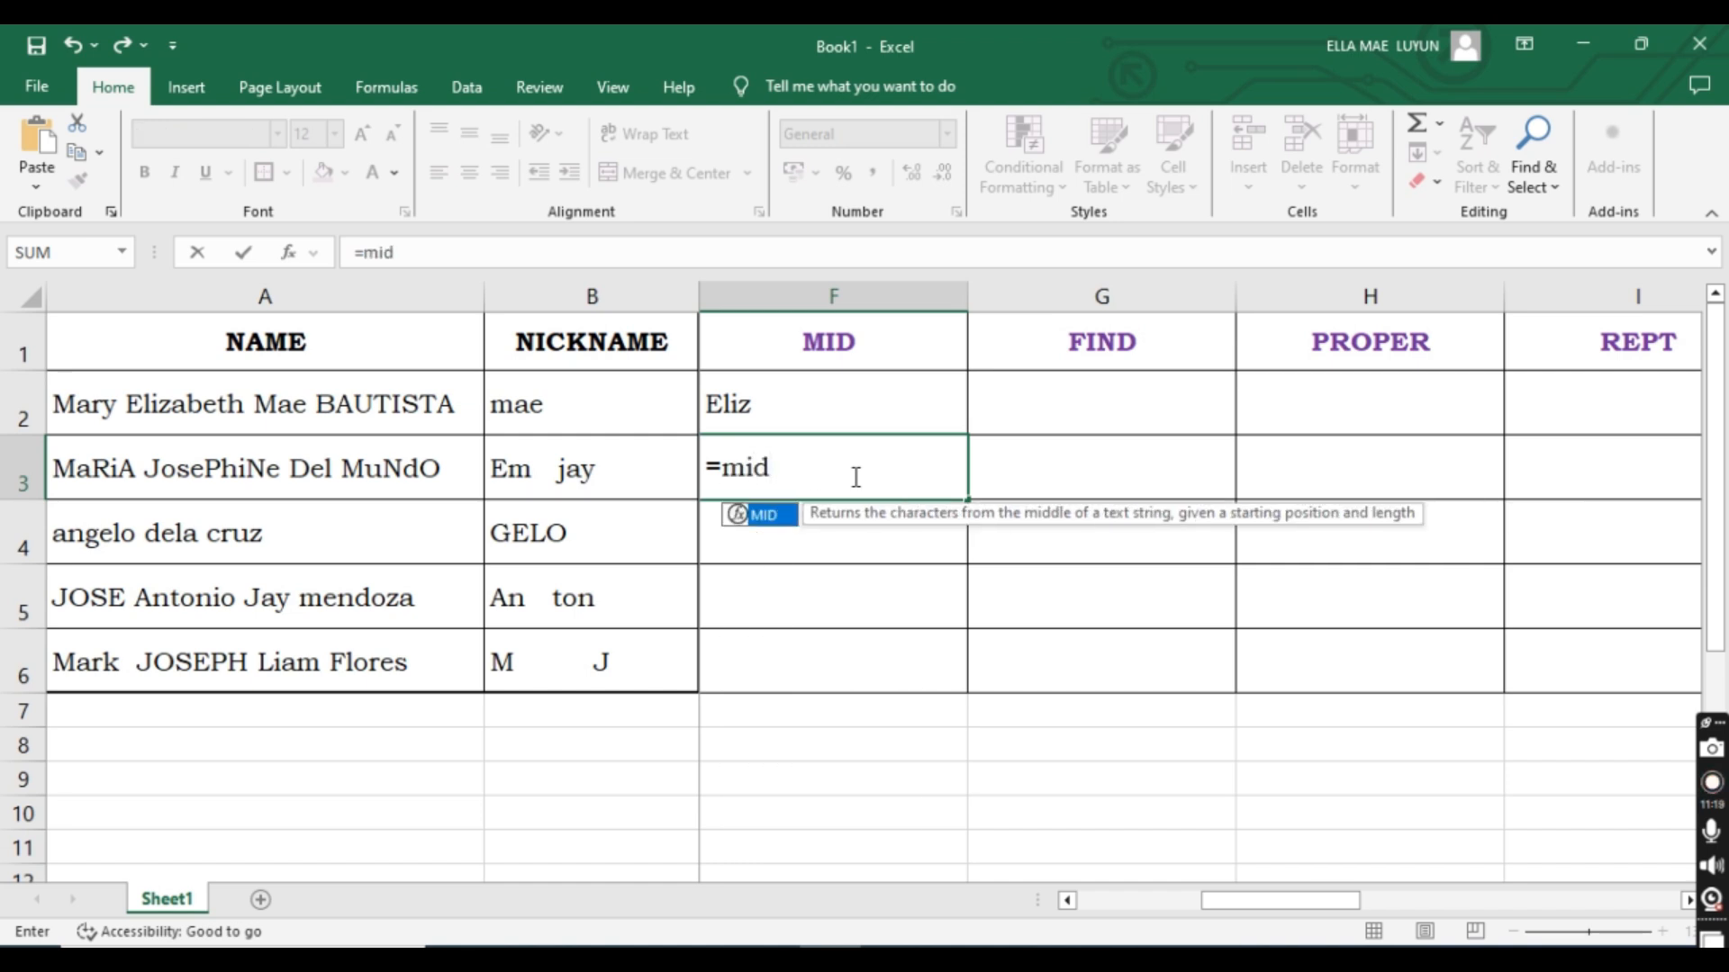
key("Tab")
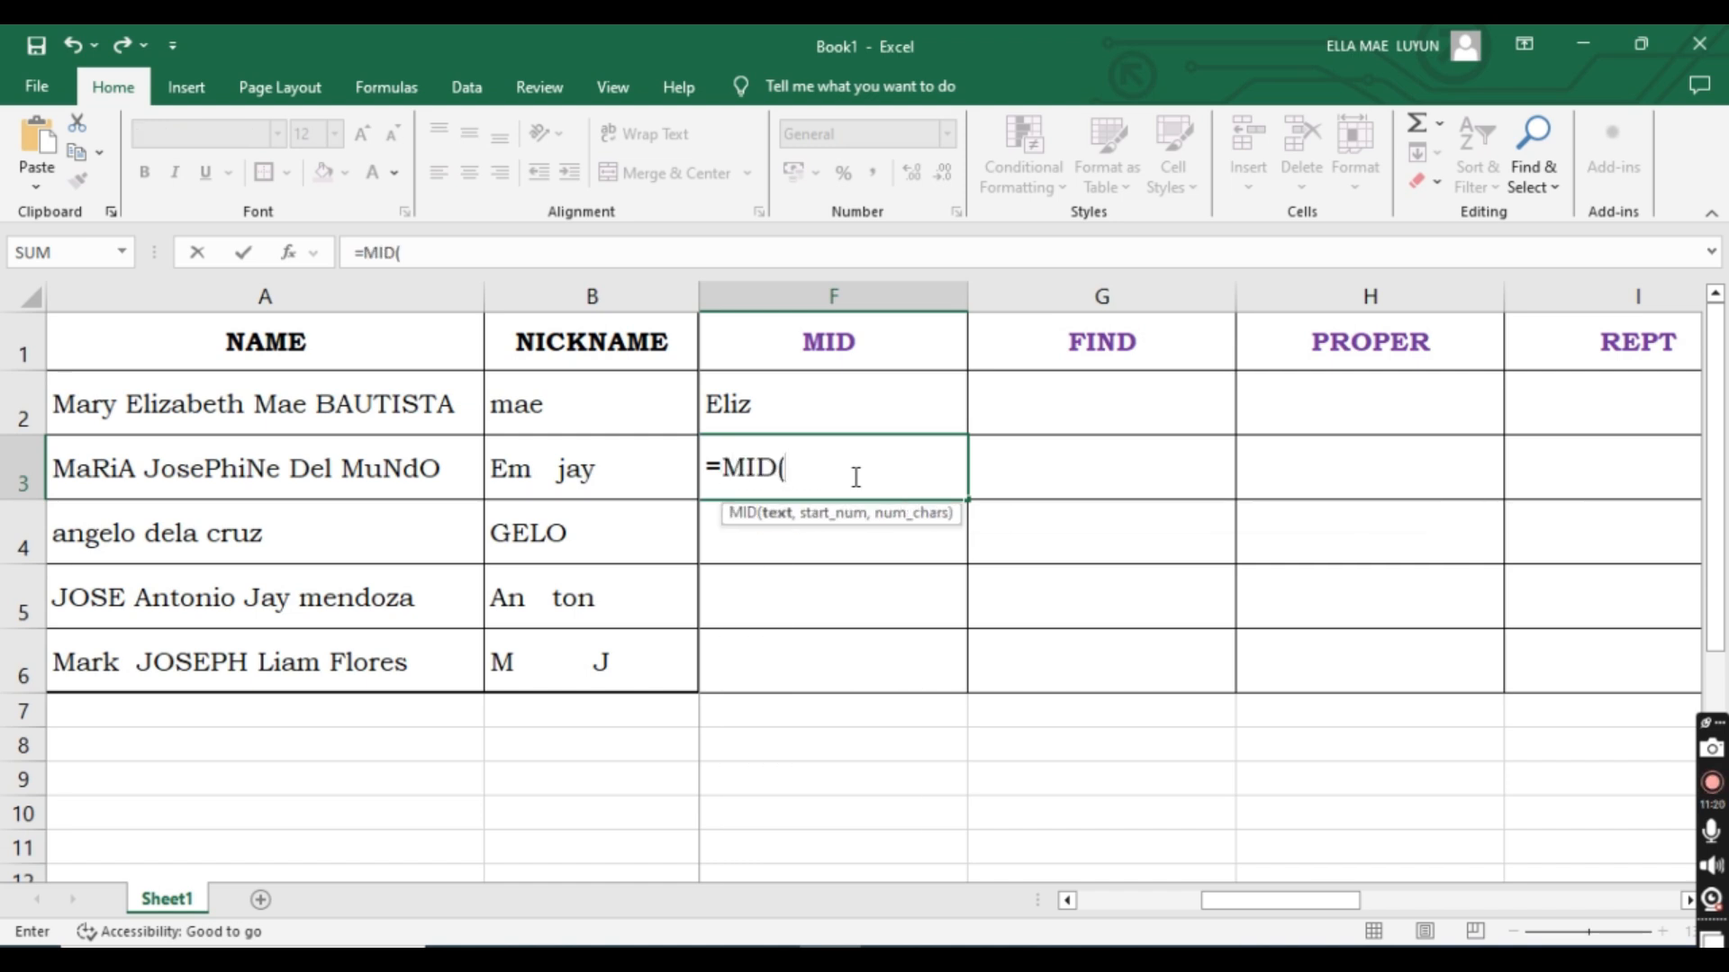
left_click(338, 477)
type(",")
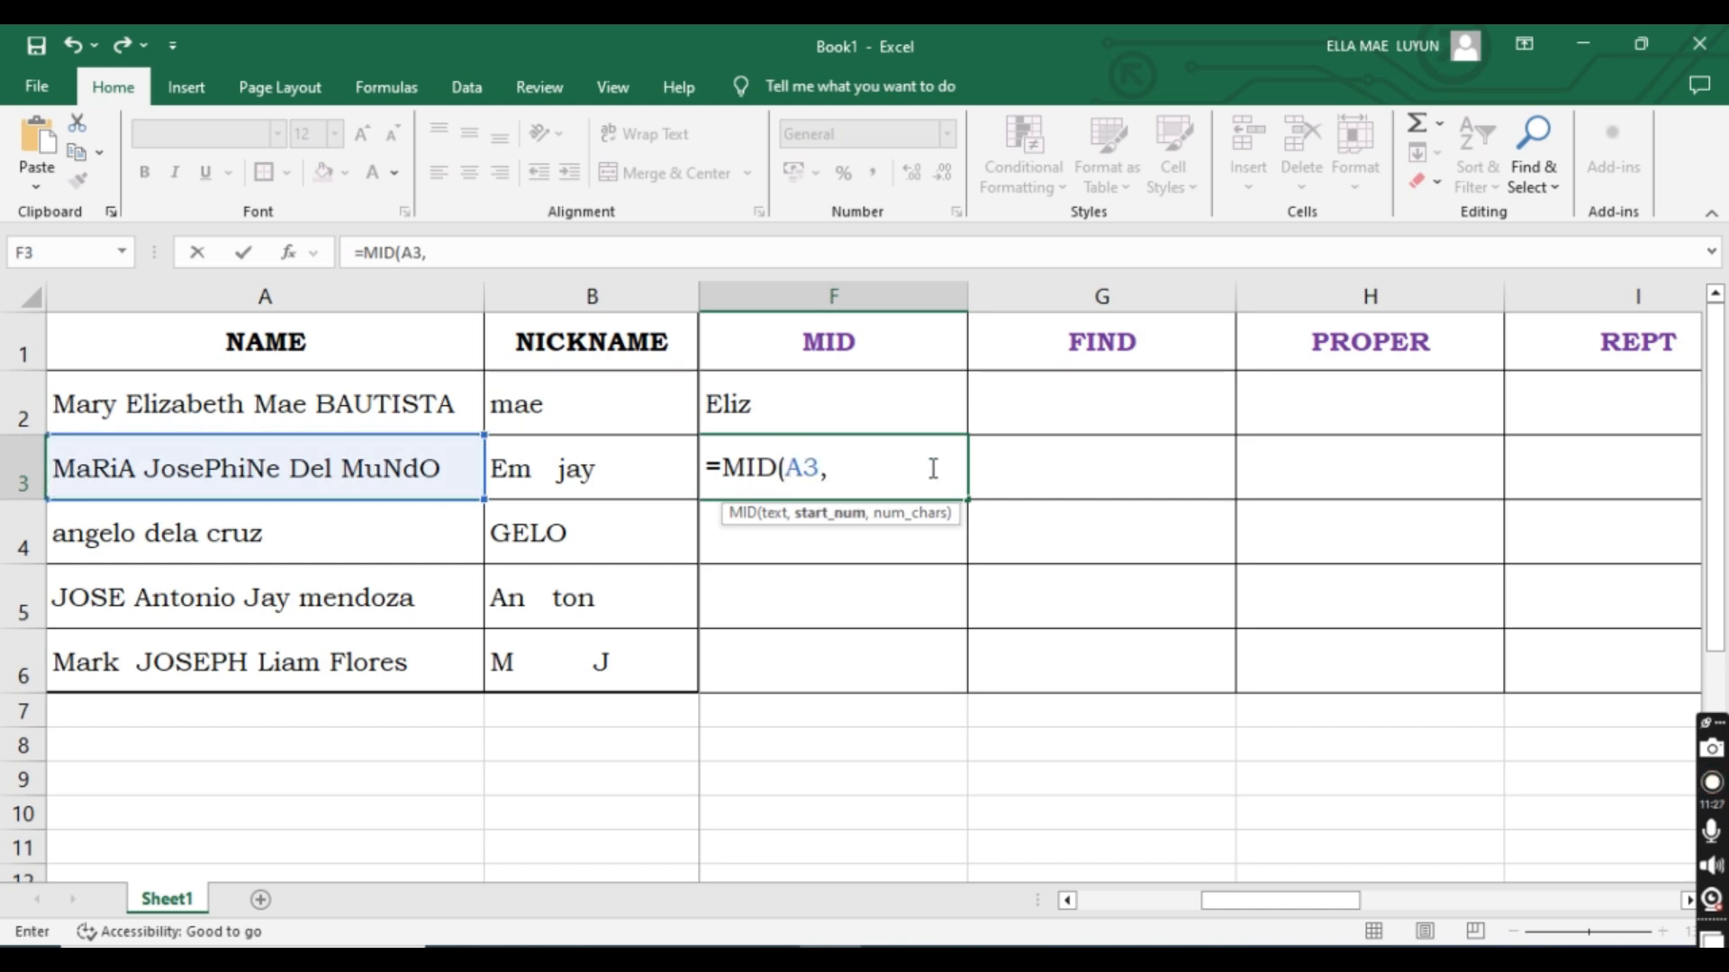
type("8,")
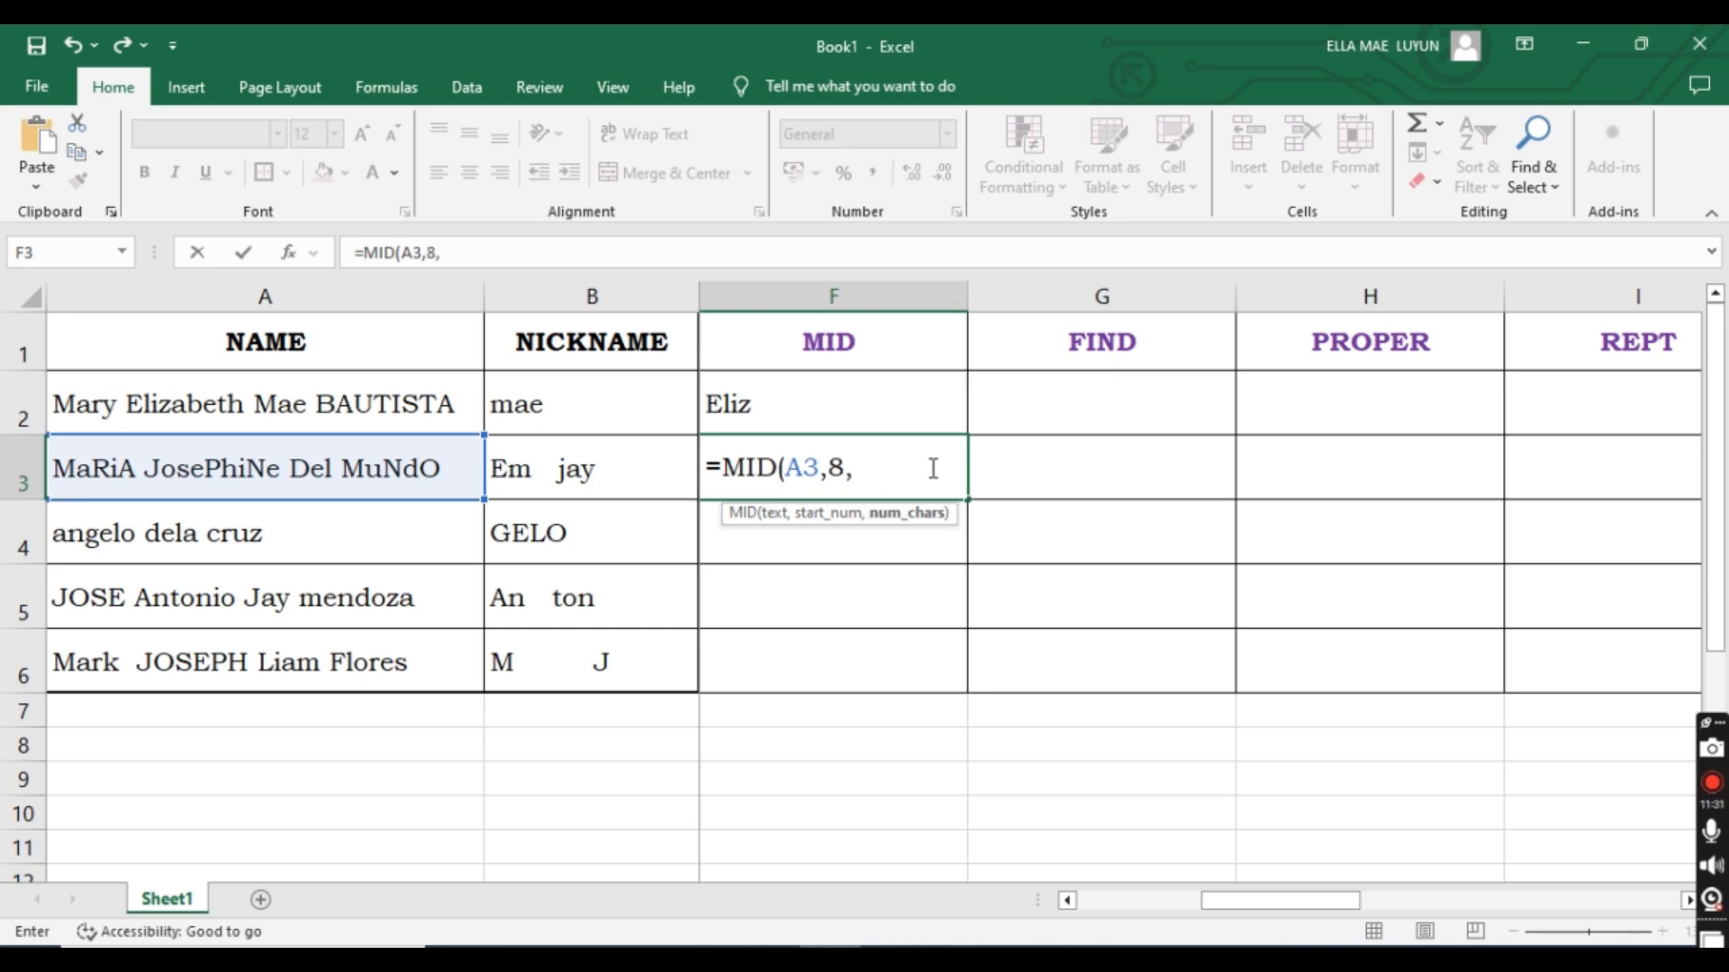
type("5)")
Delete F3's leading equals sign so MID(A3,8,5) is stored as text, then view A3.
left_click_drag(722, 464, 690, 454)
key("BackSpace")
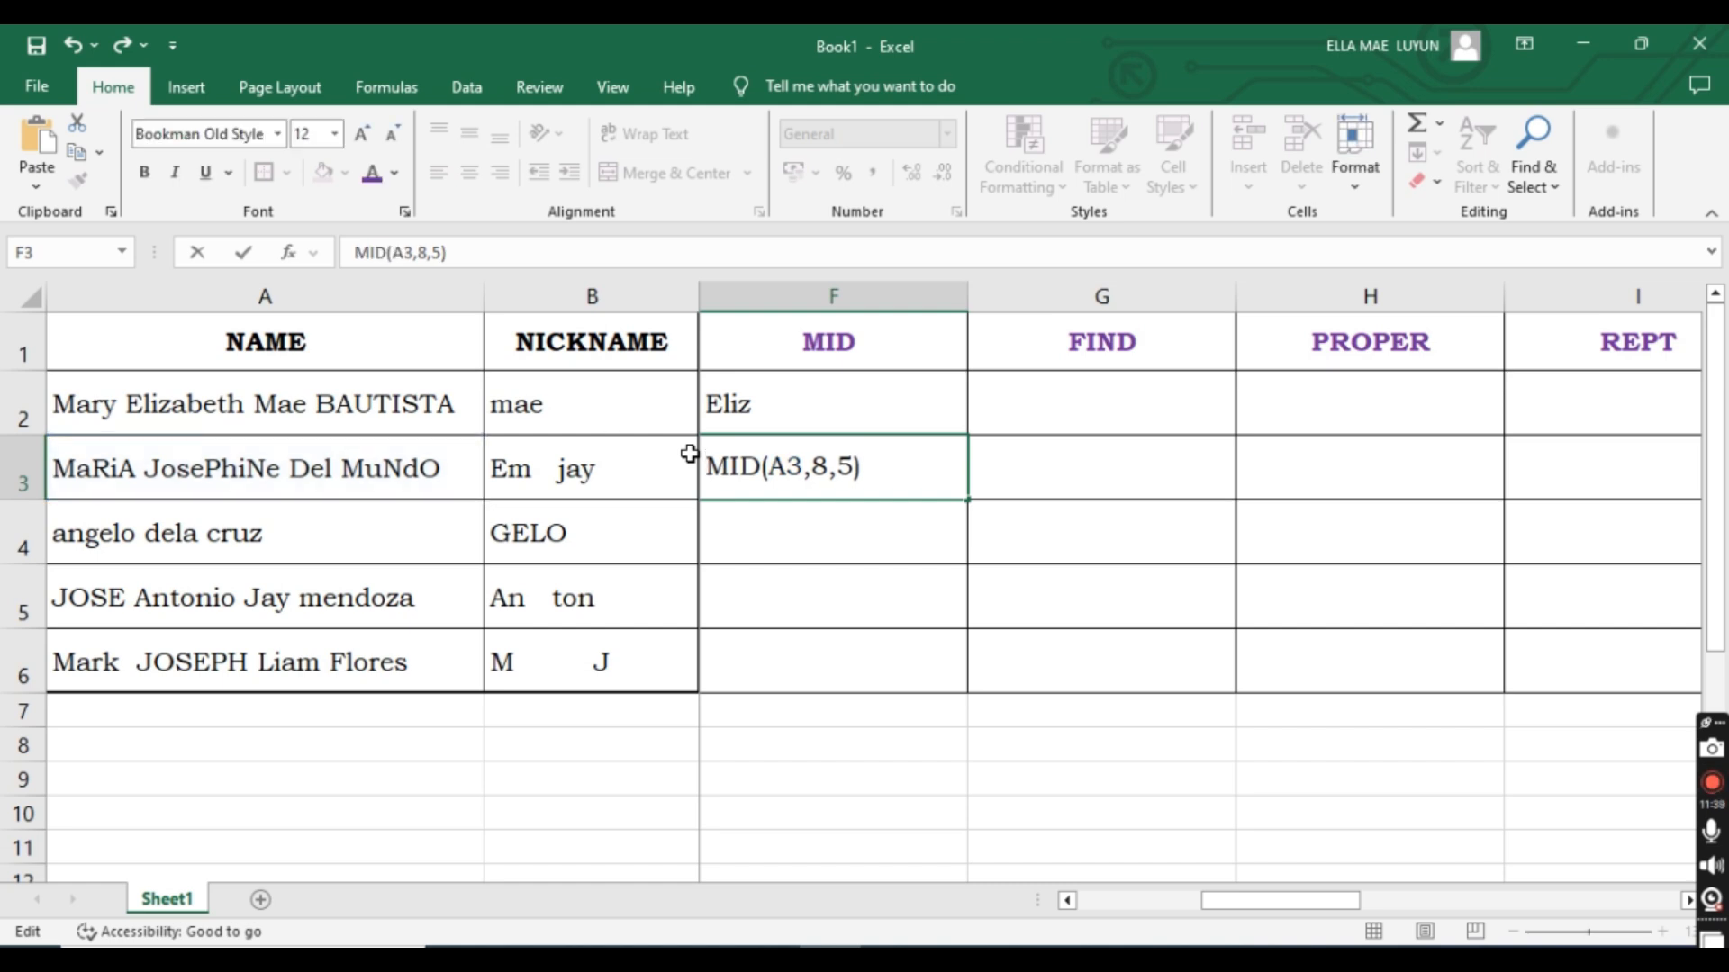
left_click(888, 506)
left_click(875, 491)
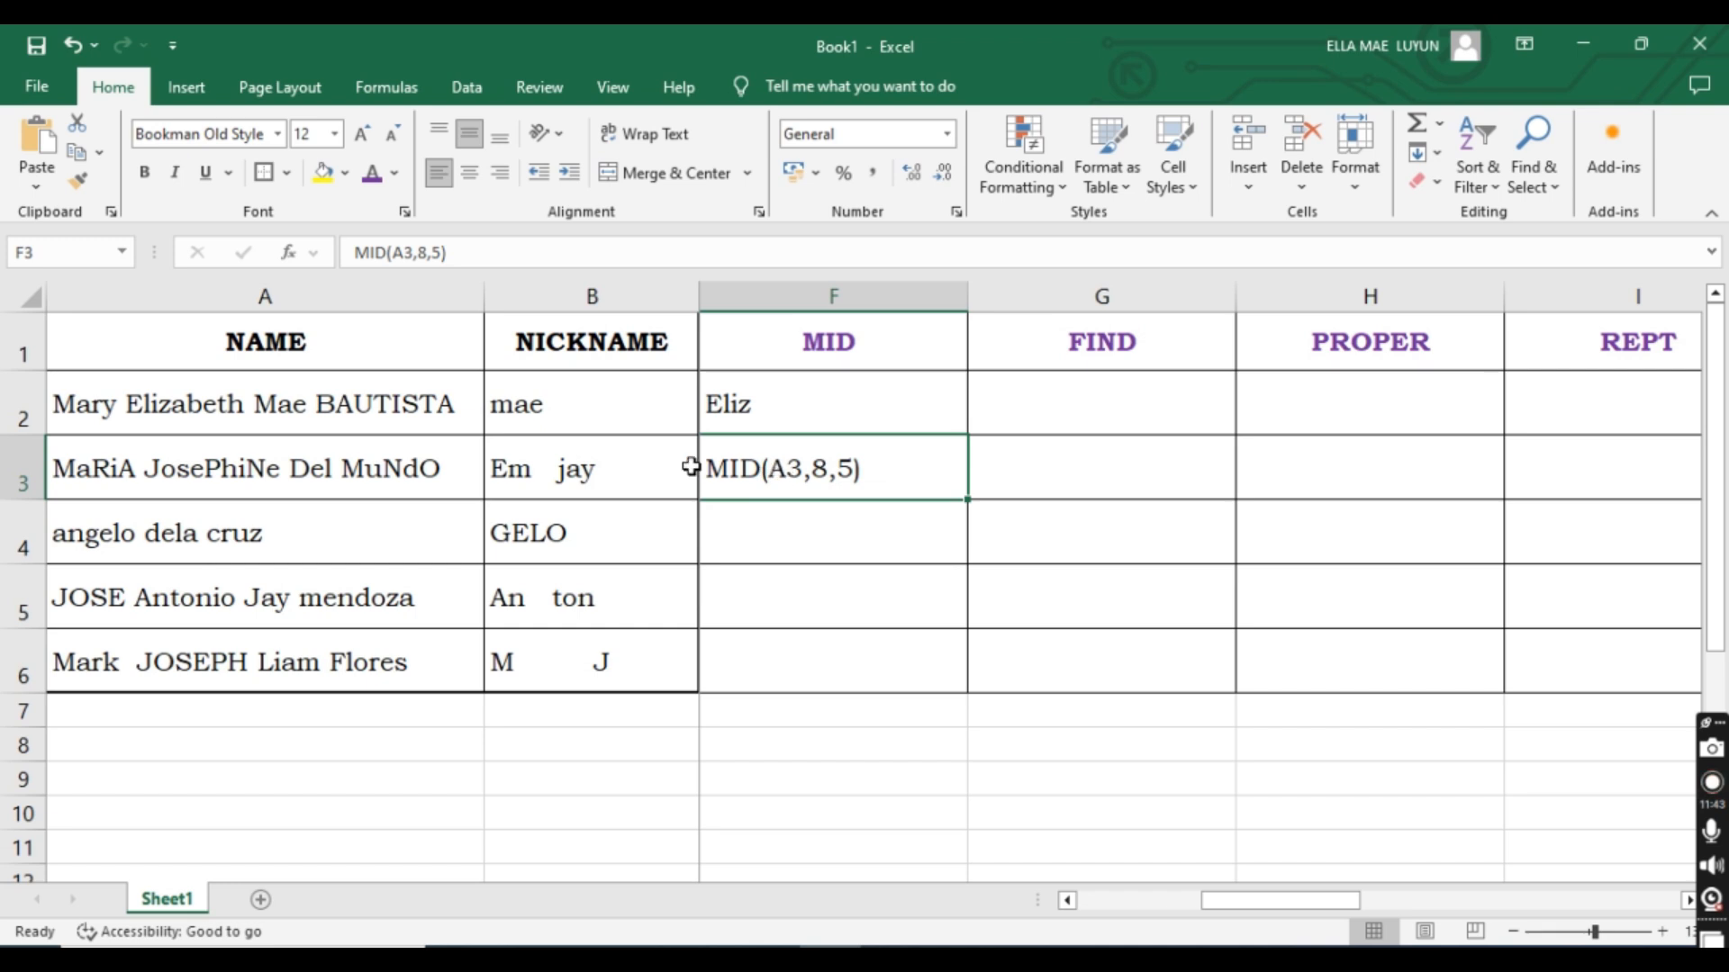
left_click(250, 467)
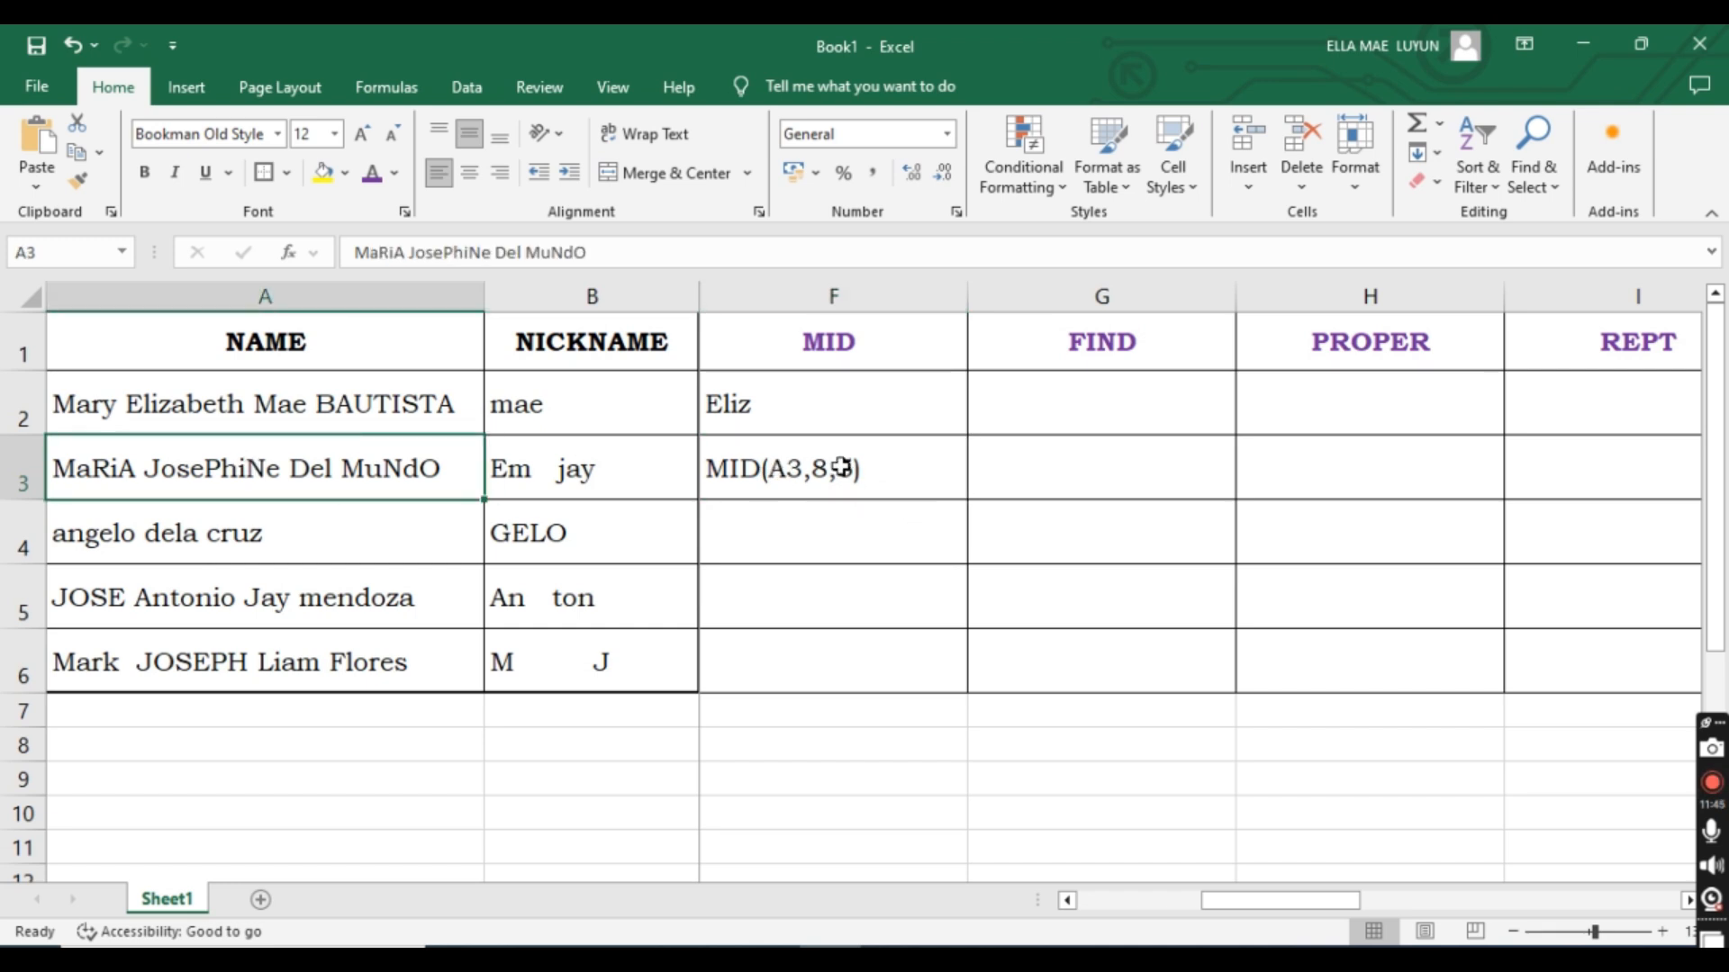
In A3's name, highlight the five letters osePh starting at position 8.
double_click(52, 466)
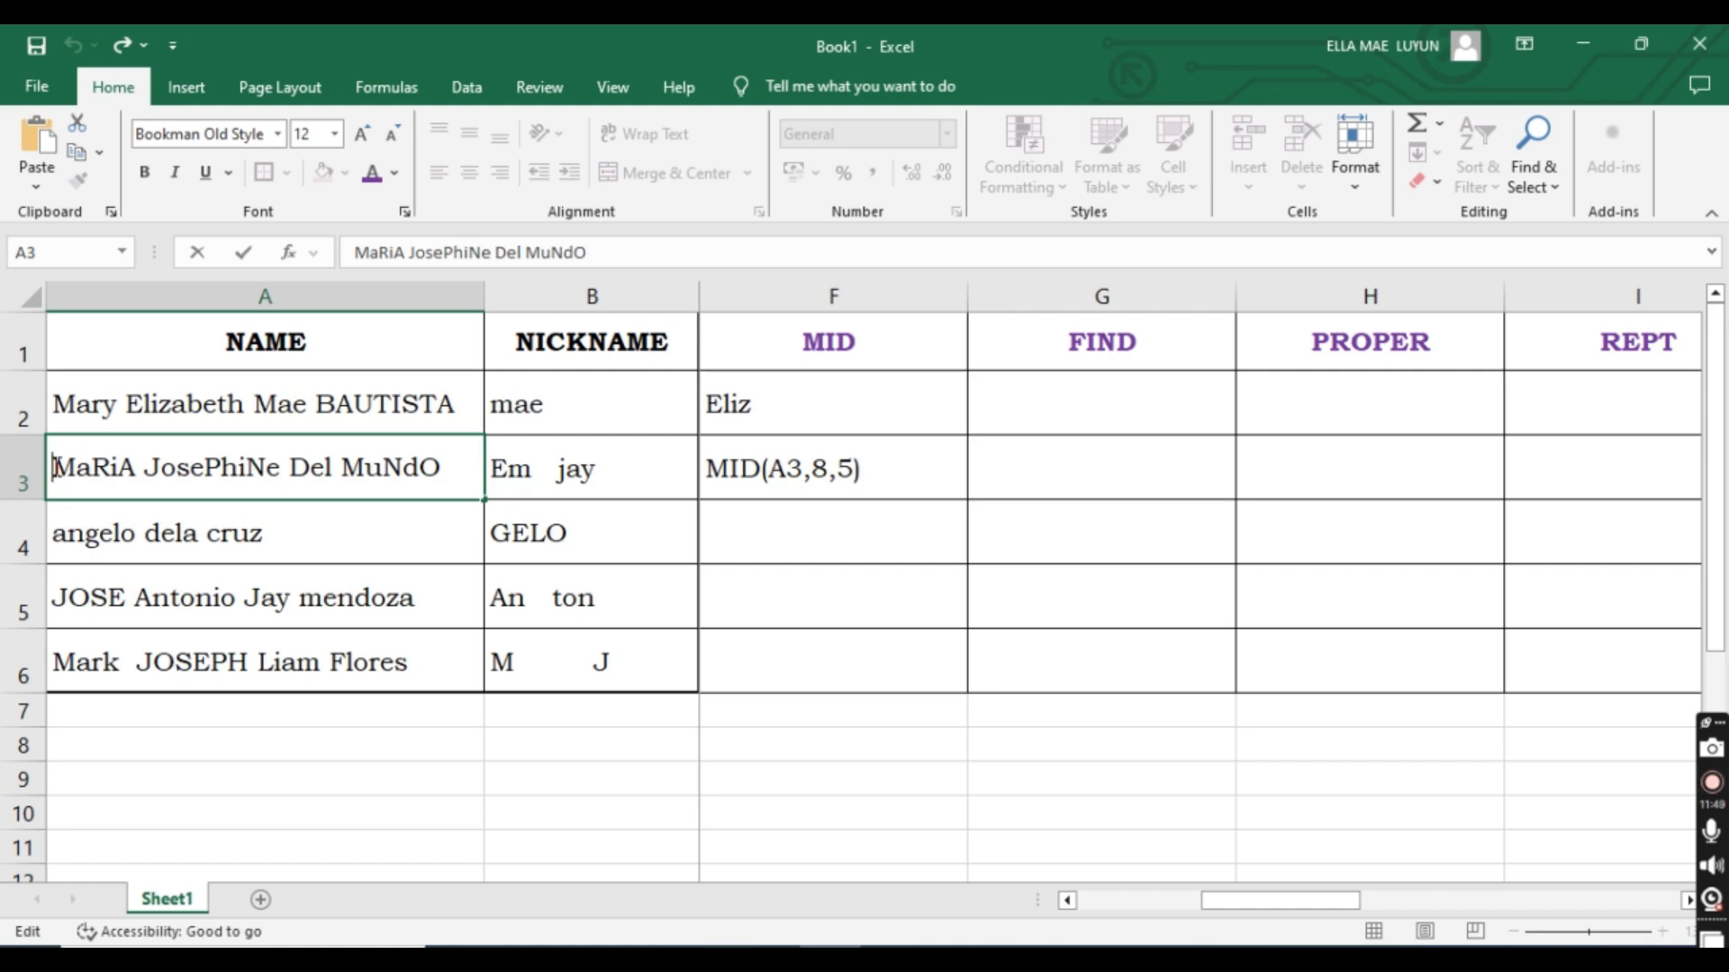
left_click_drag(53, 466, 176, 470)
left_click(173, 470)
left_click(162, 470)
left_click_drag(162, 470, 238, 470)
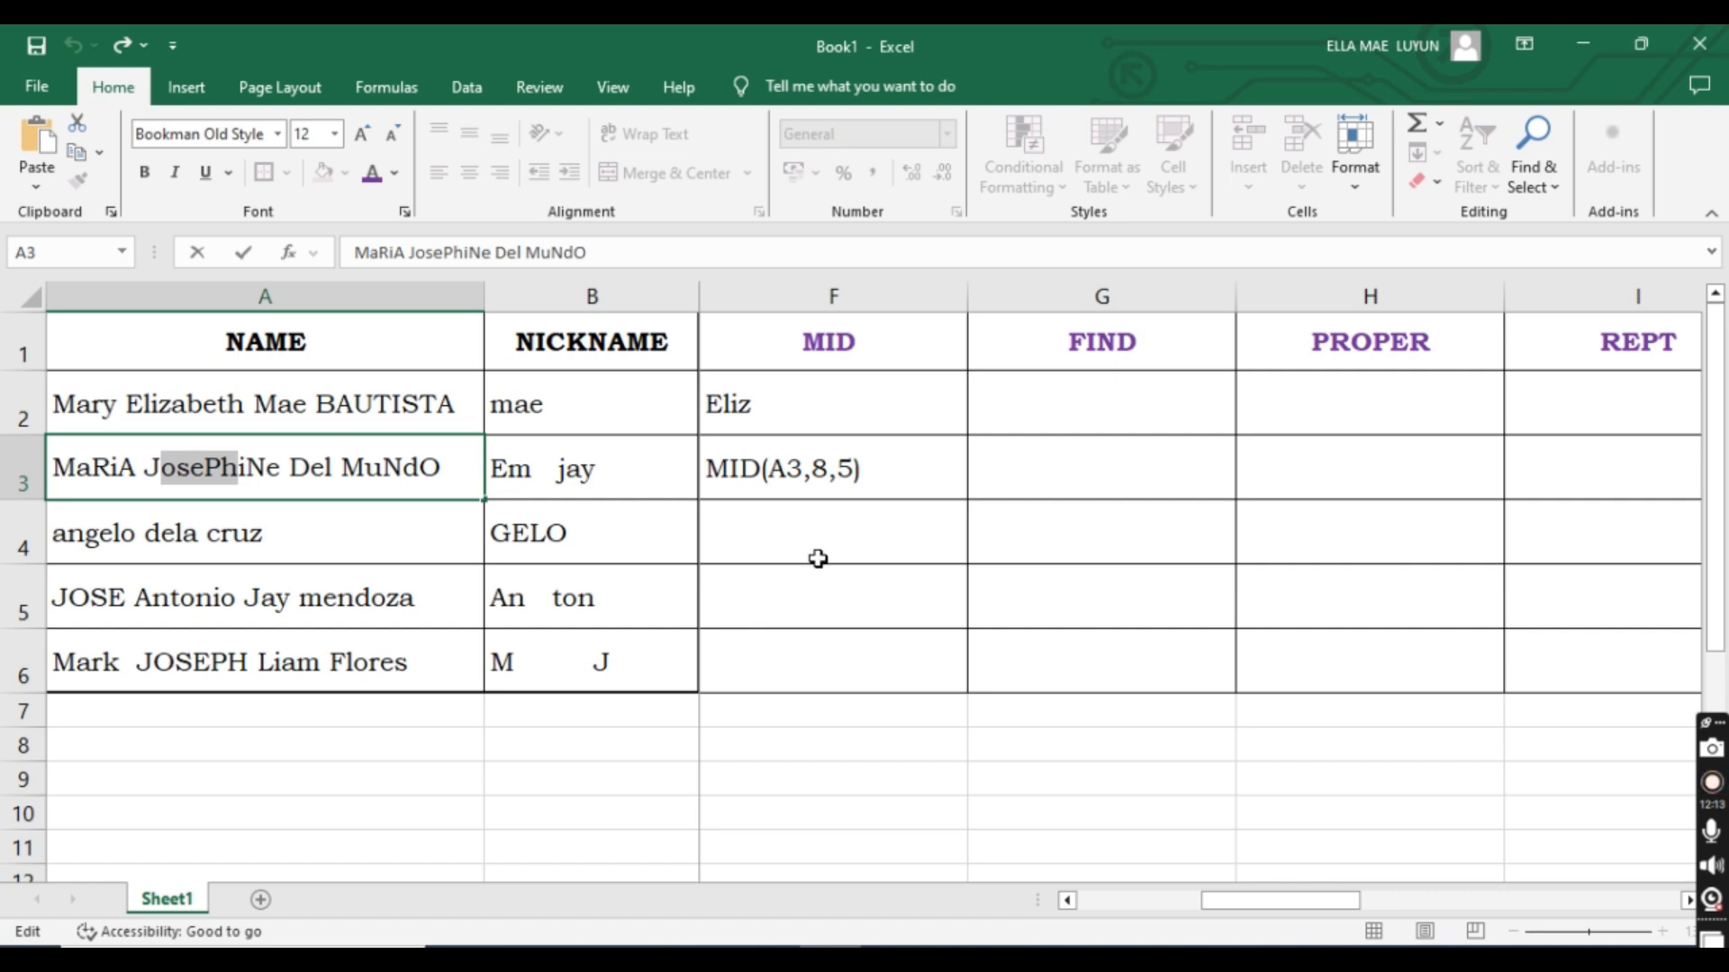
Add = before MID(A3,8,5) in F3 so it returns osePh, then move to F4.
left_click(883, 468)
double_click(726, 466)
type("=")
key("Return")
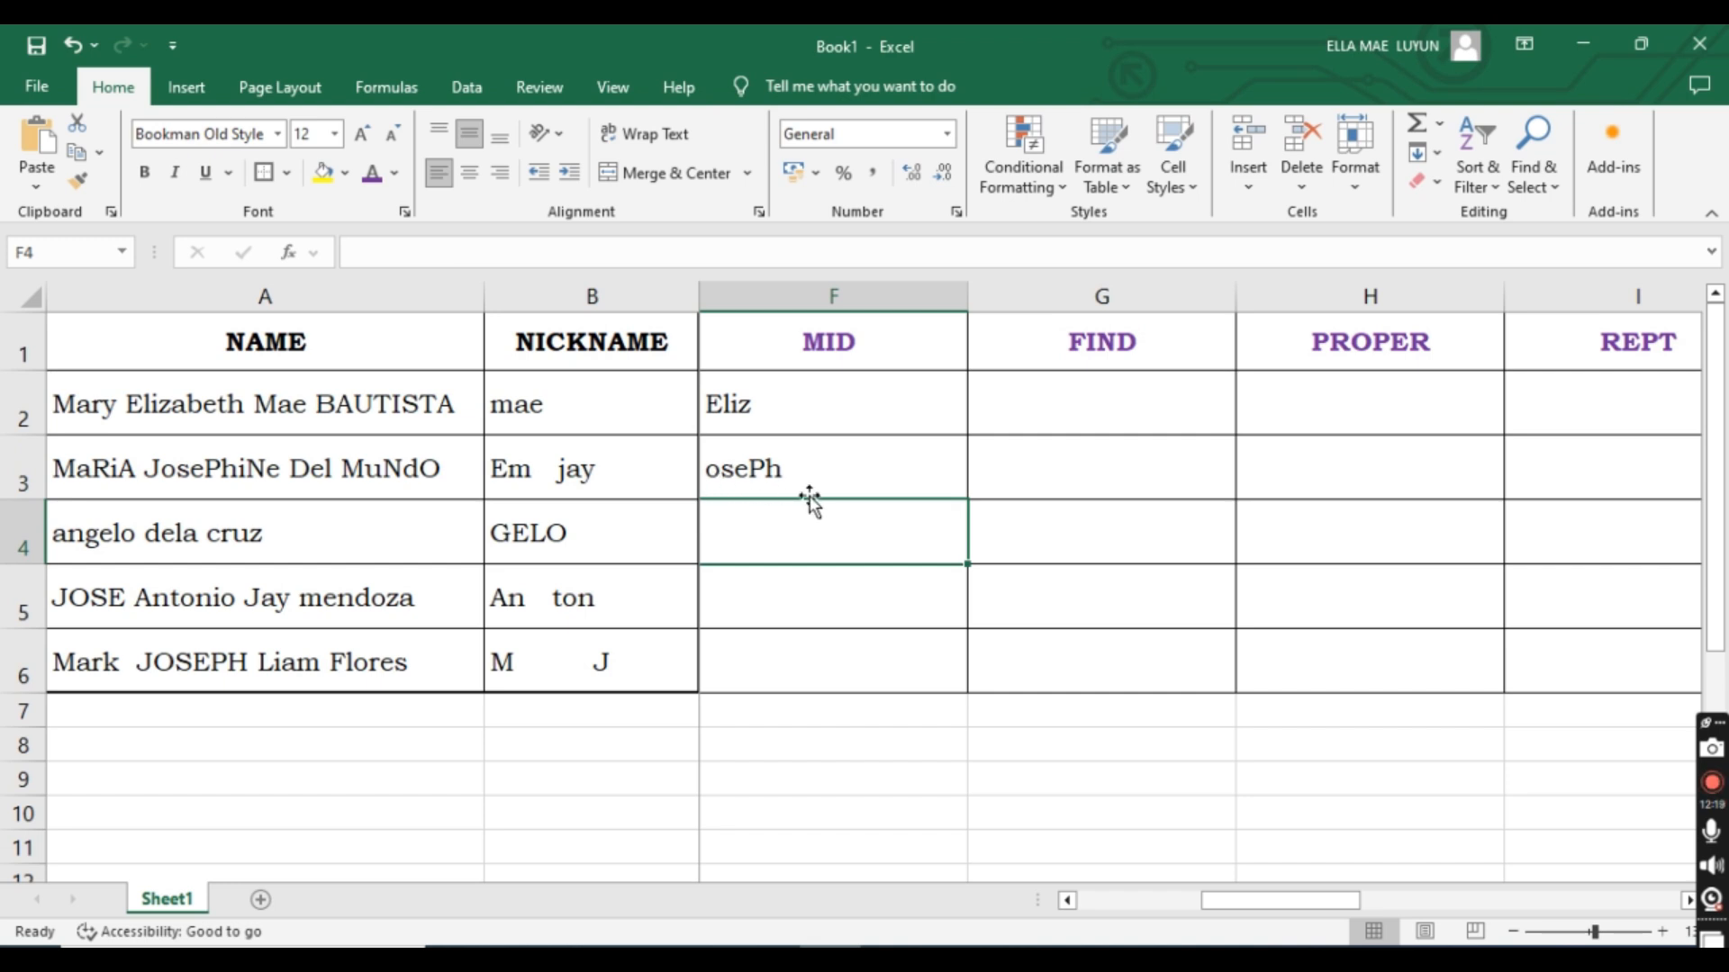
left_click(757, 470)
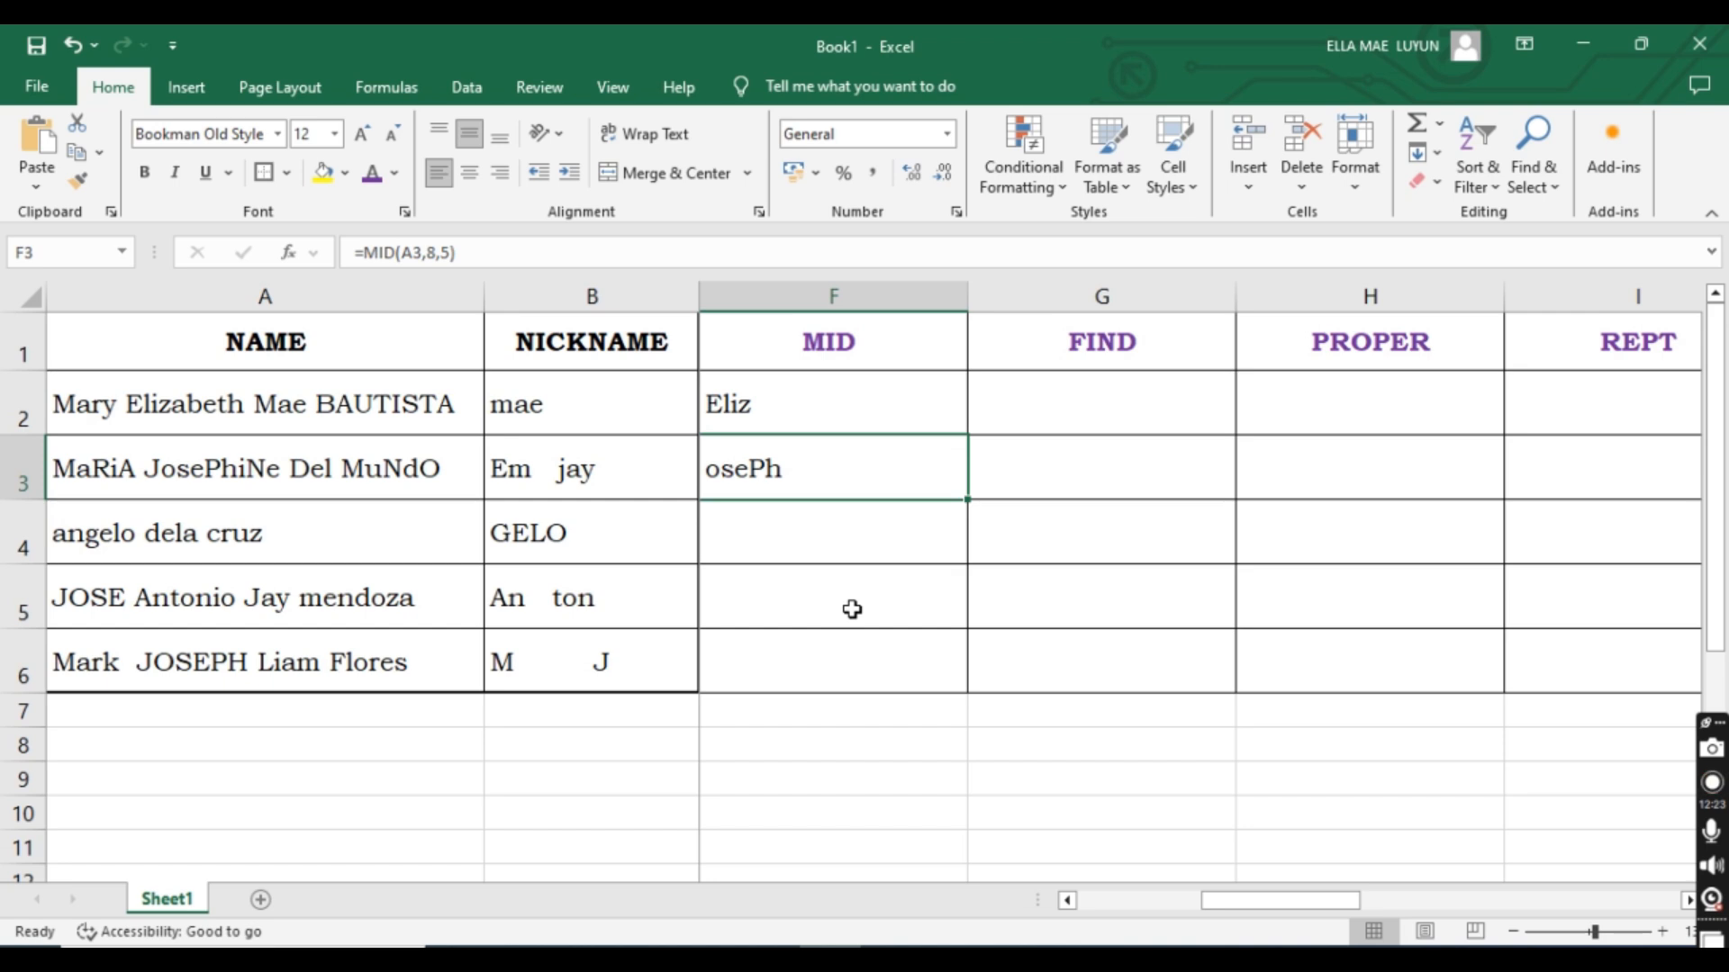
left_click(856, 535)
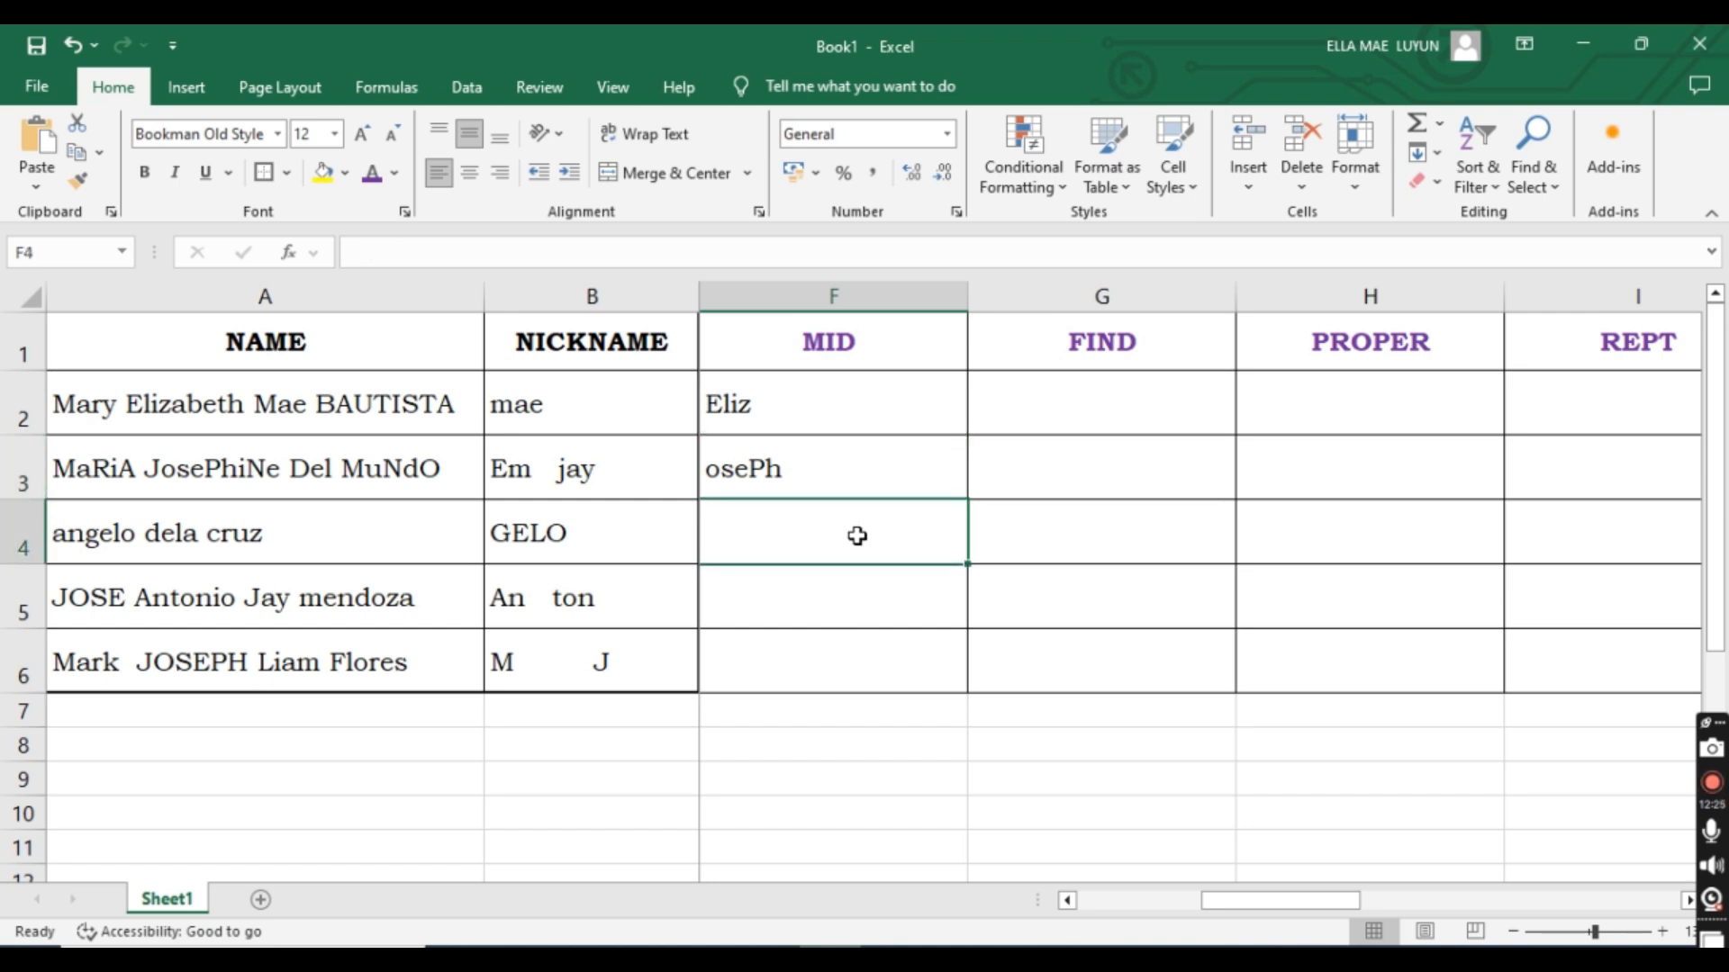
After a few false starts, enter =MID(A4,3,7) in F4 with A4 as the text.
type("=")
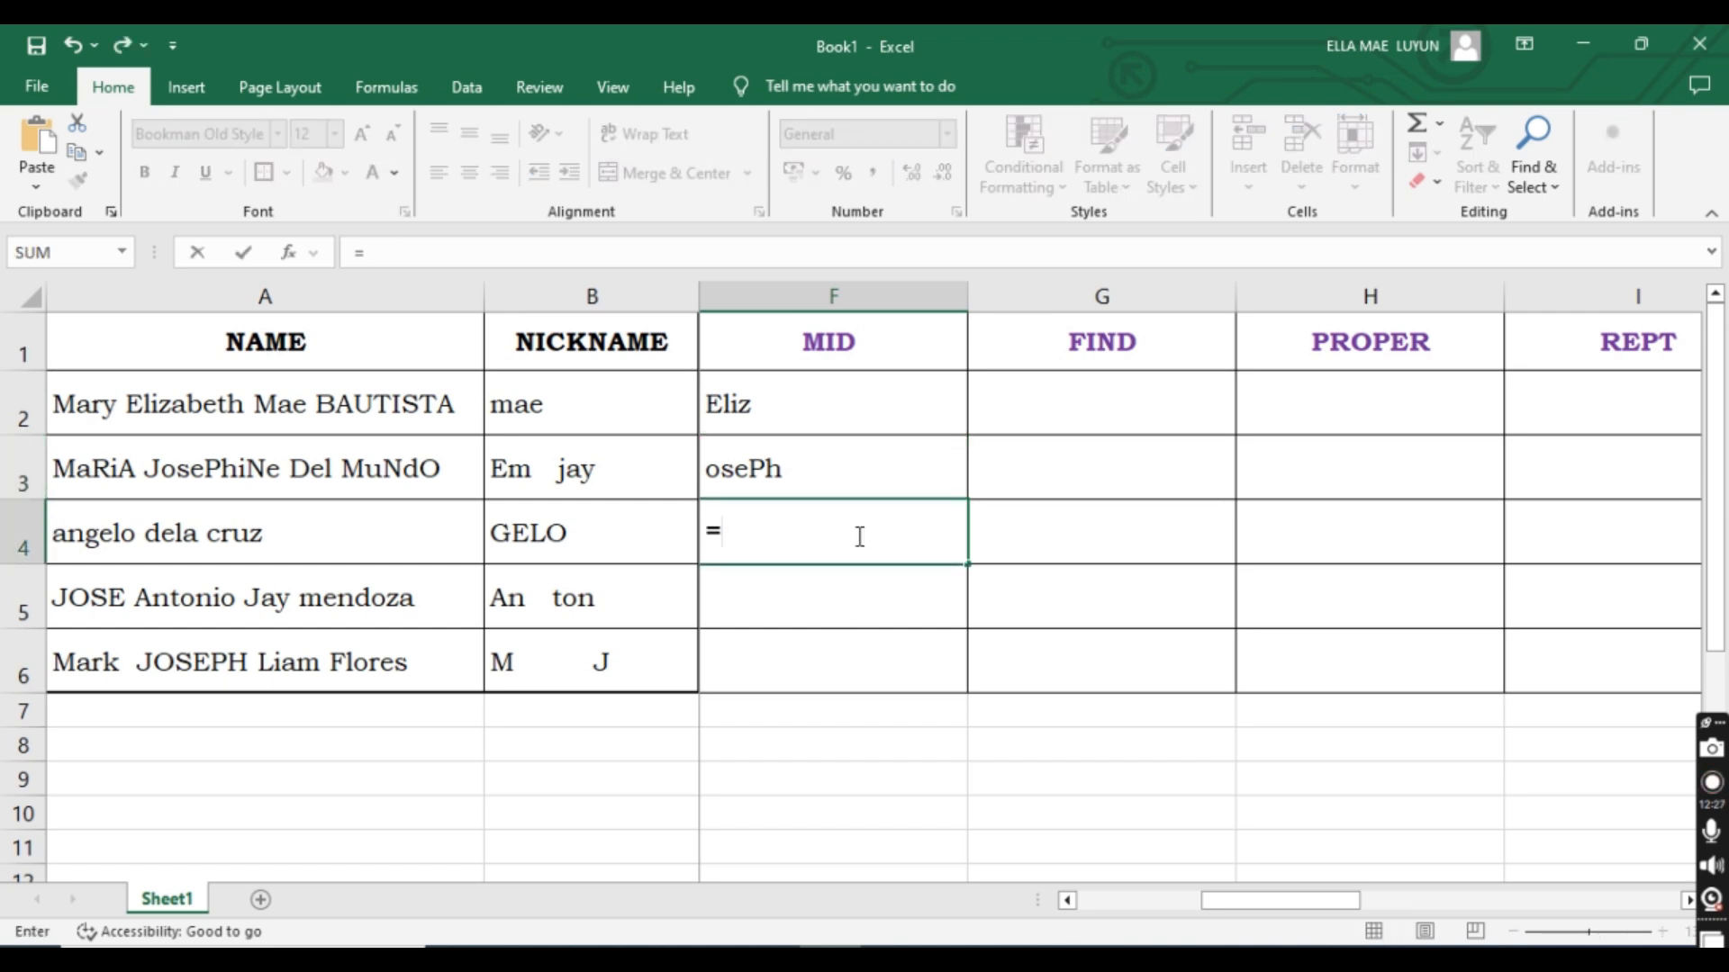
key("BackSpace")
type("mid")
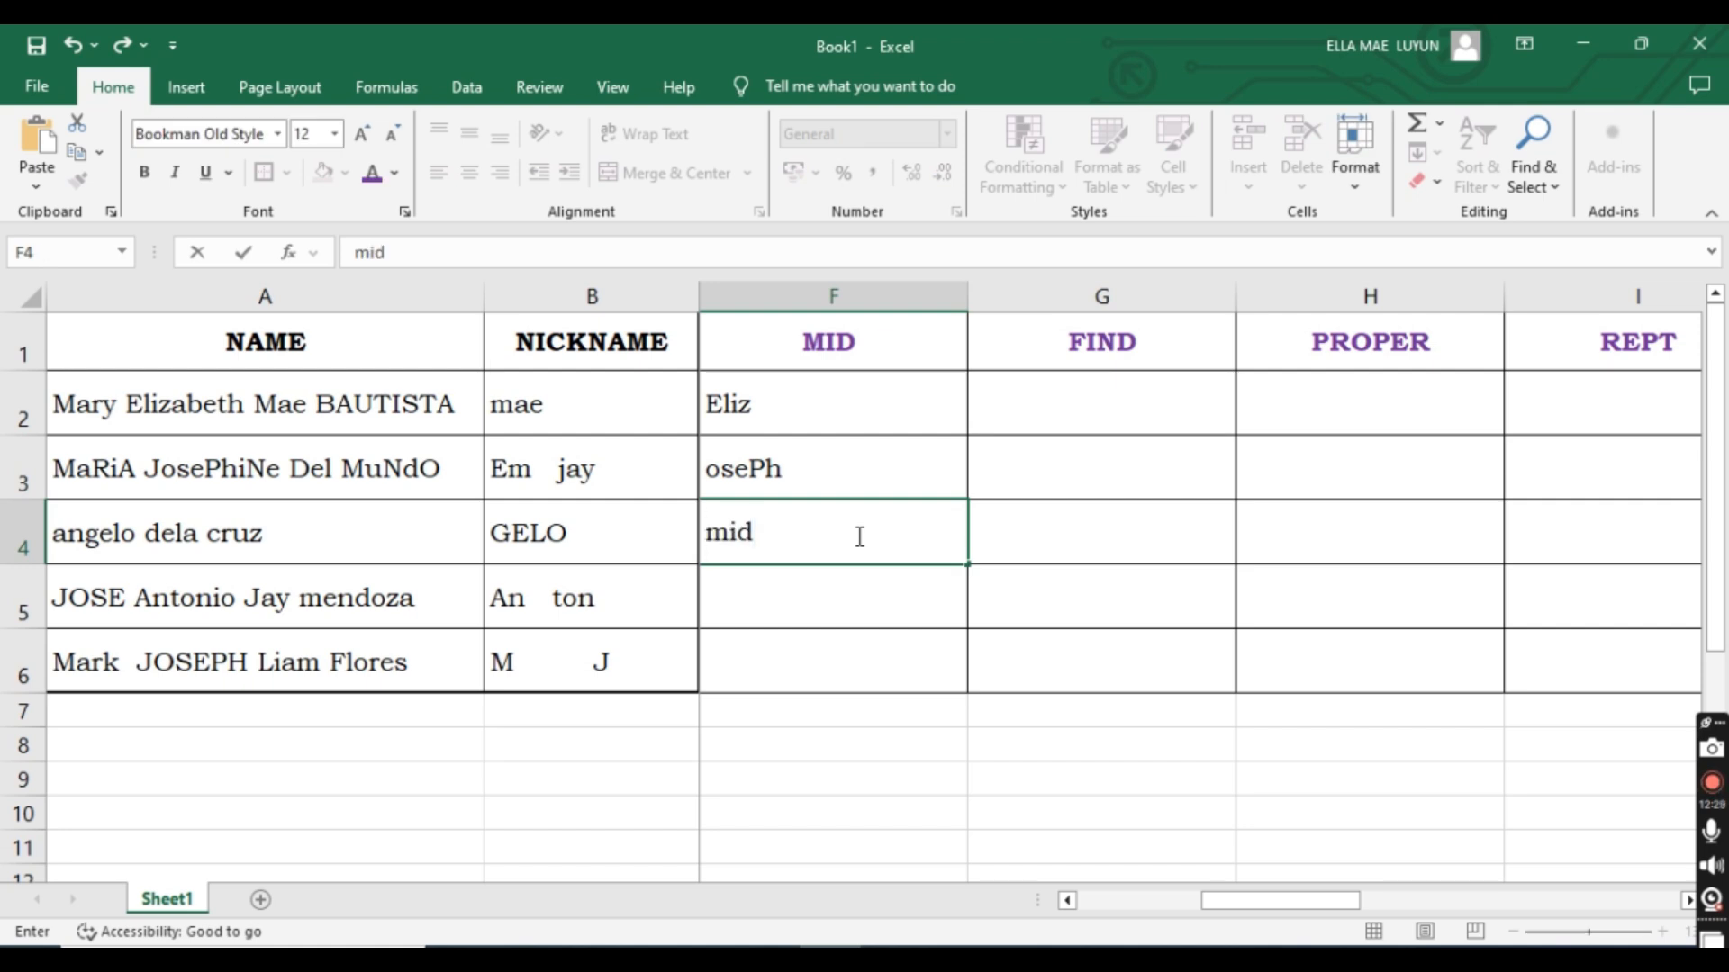
key("BackSpace")
key("BackSpace")
key("BackSpace")
type("=MID(")
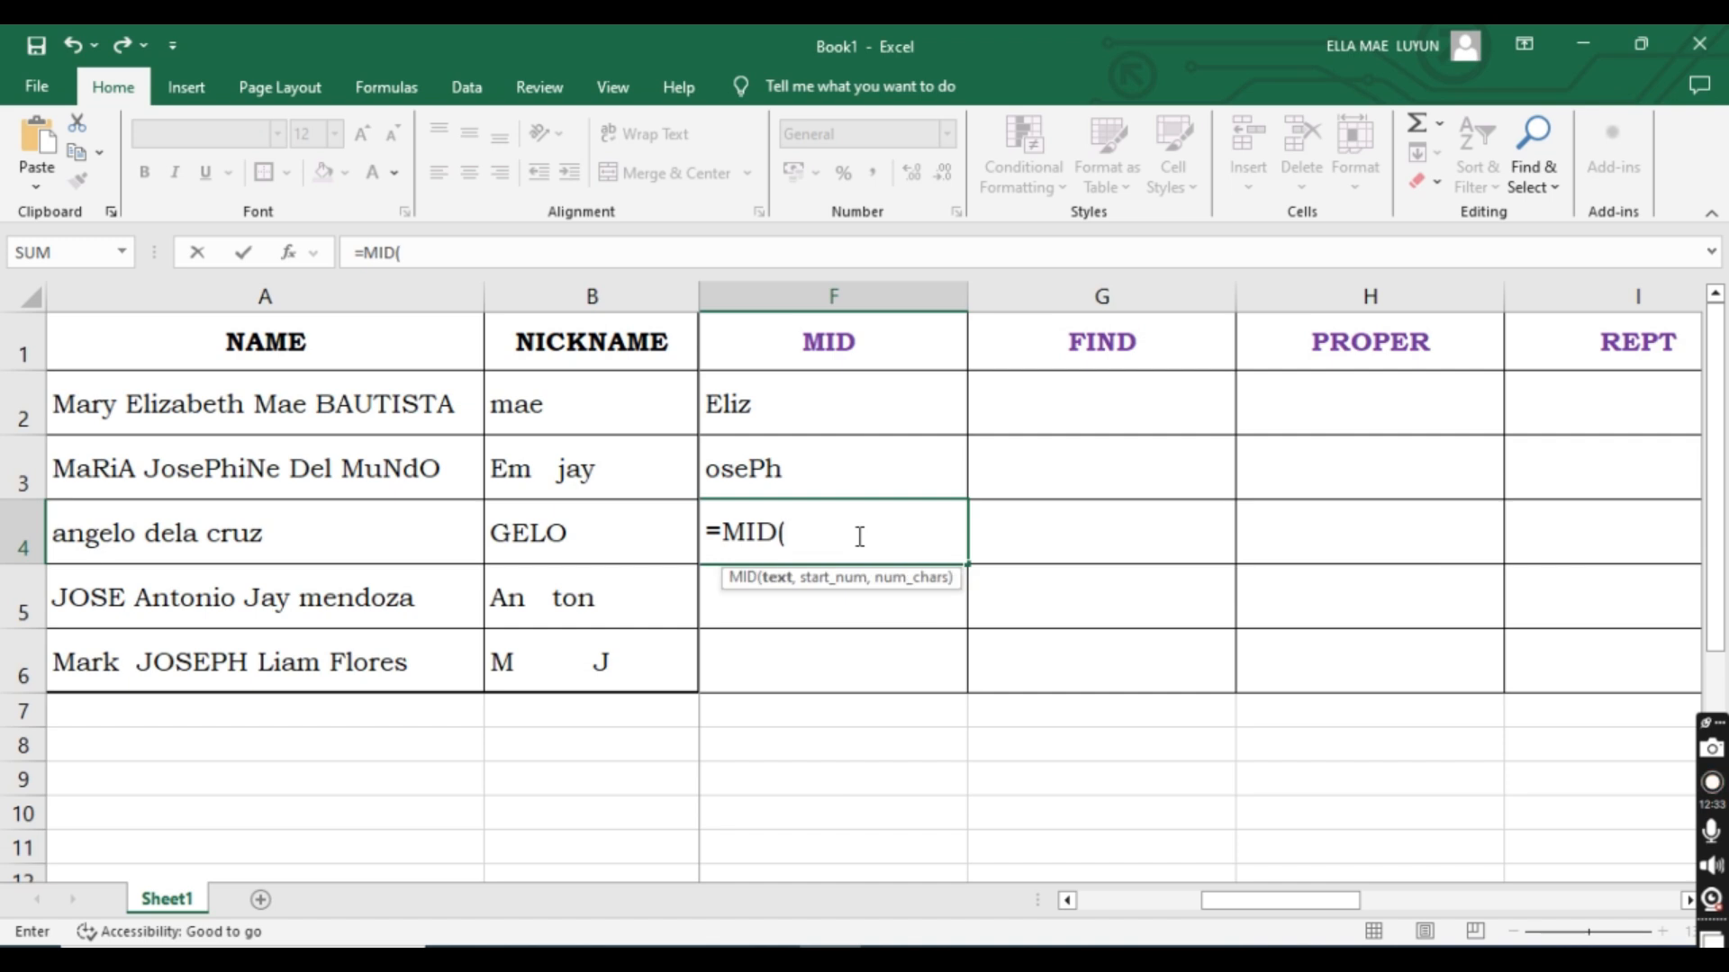
left_click(313, 538)
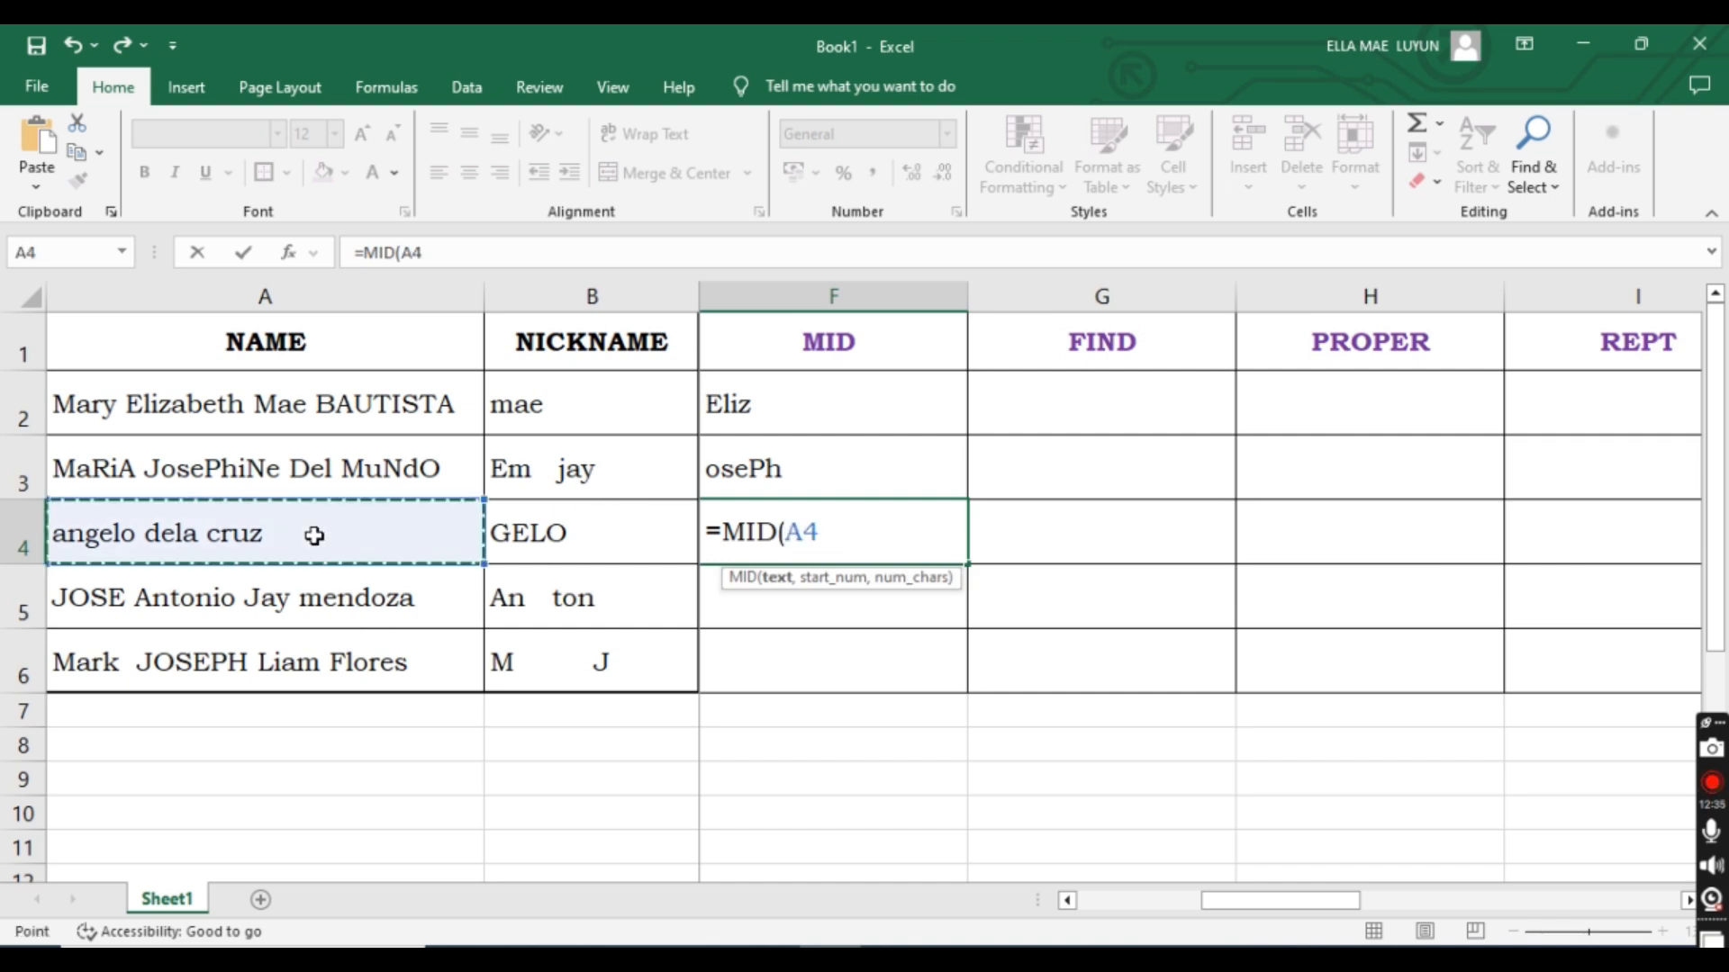
type(",")
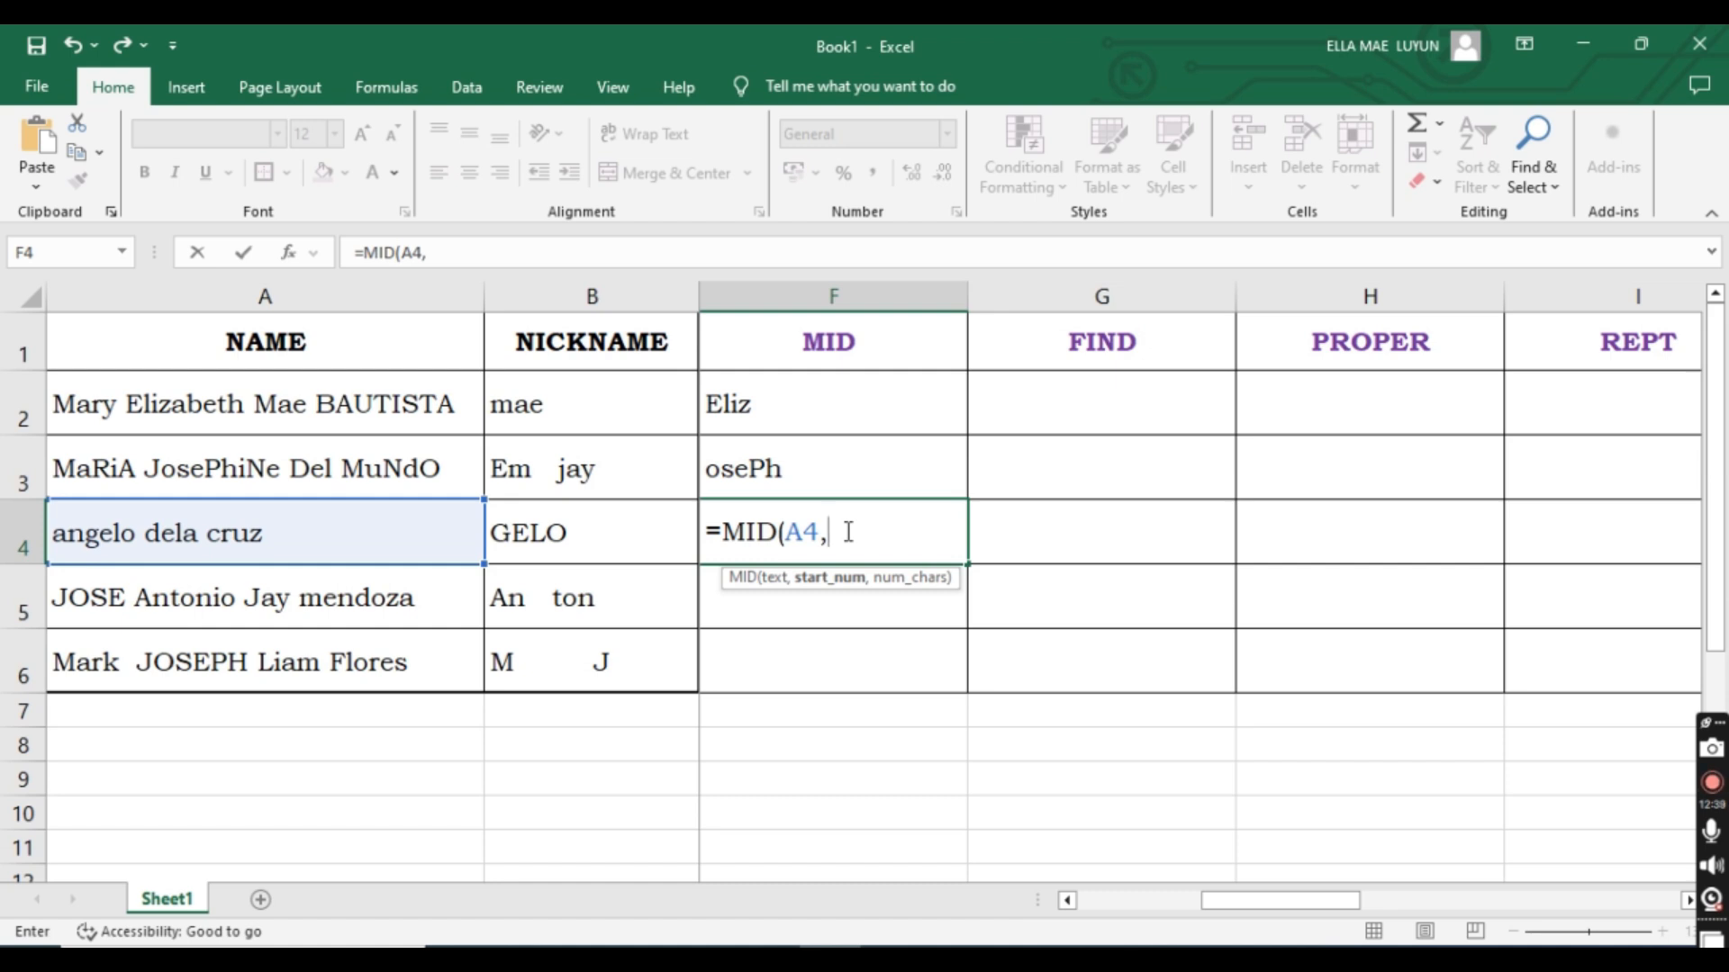
type("3,")
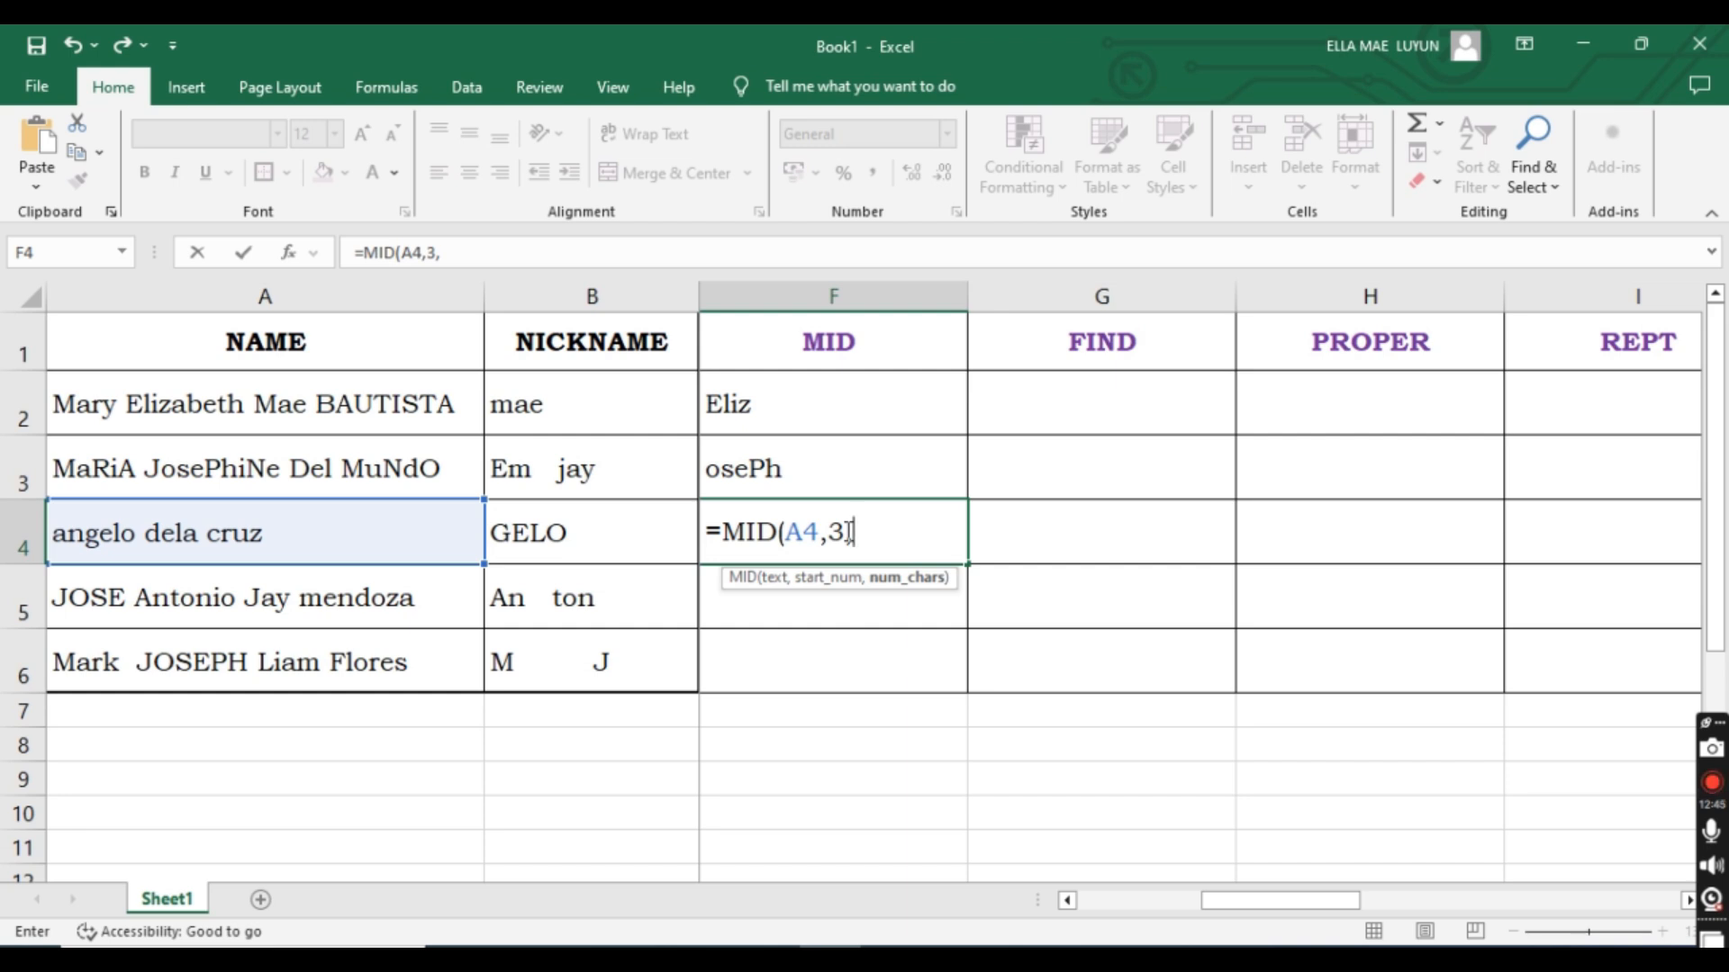
type("7")
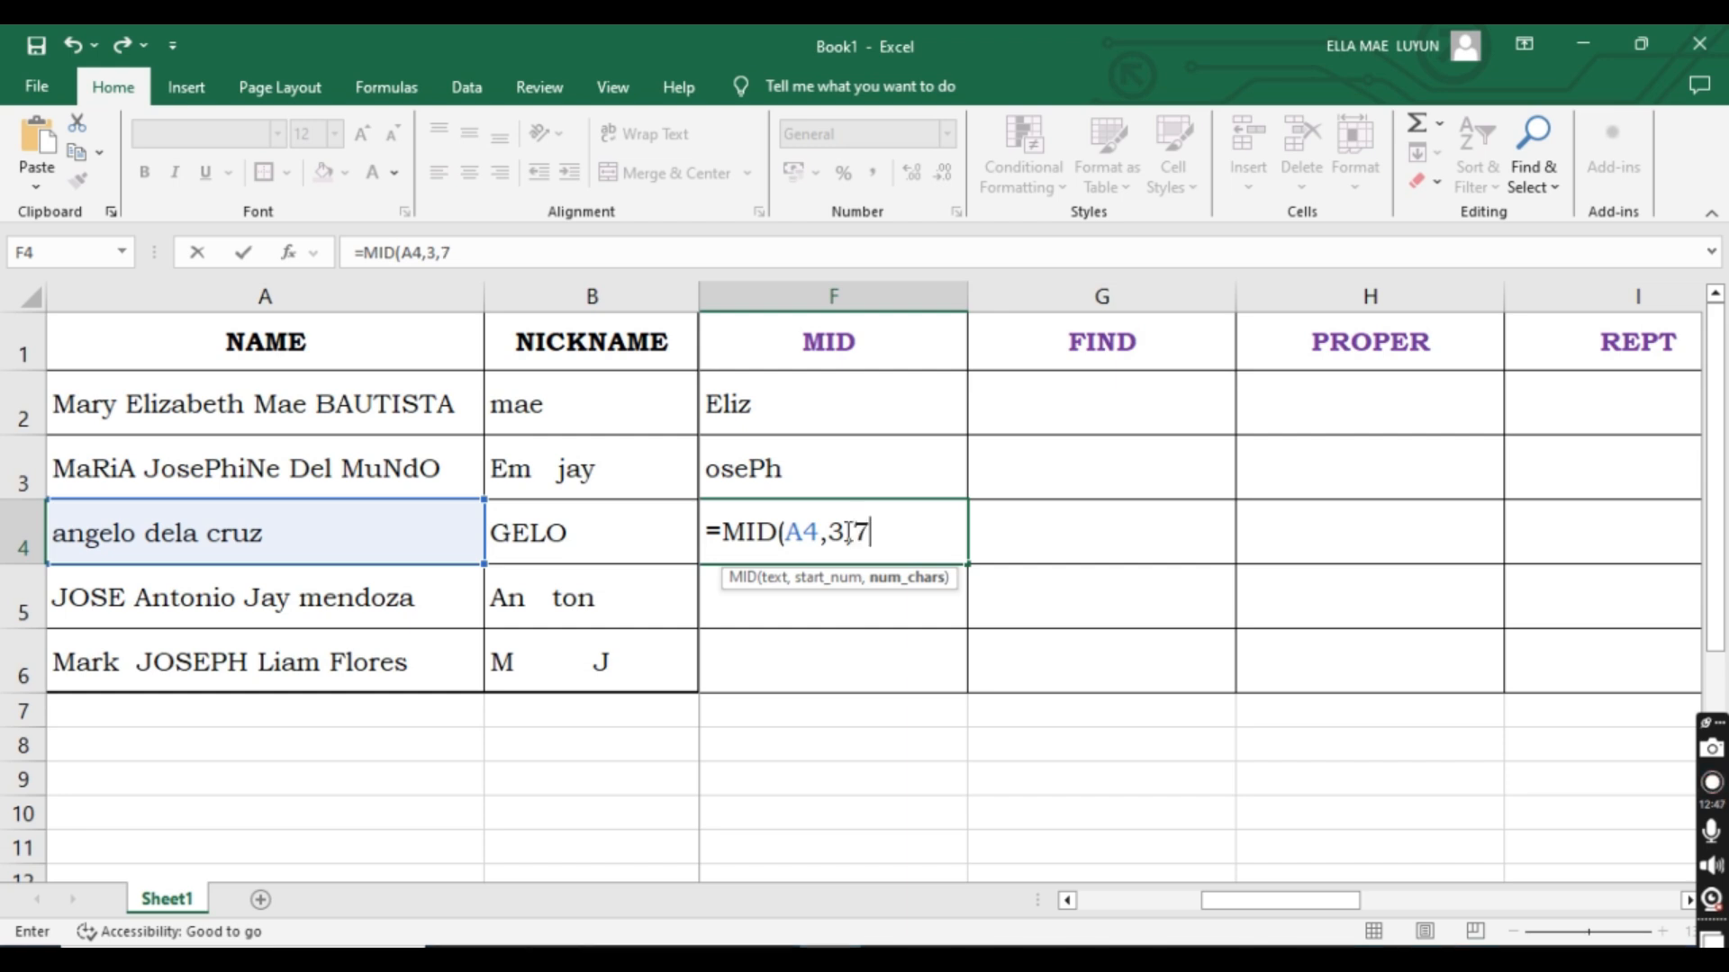
type(")")
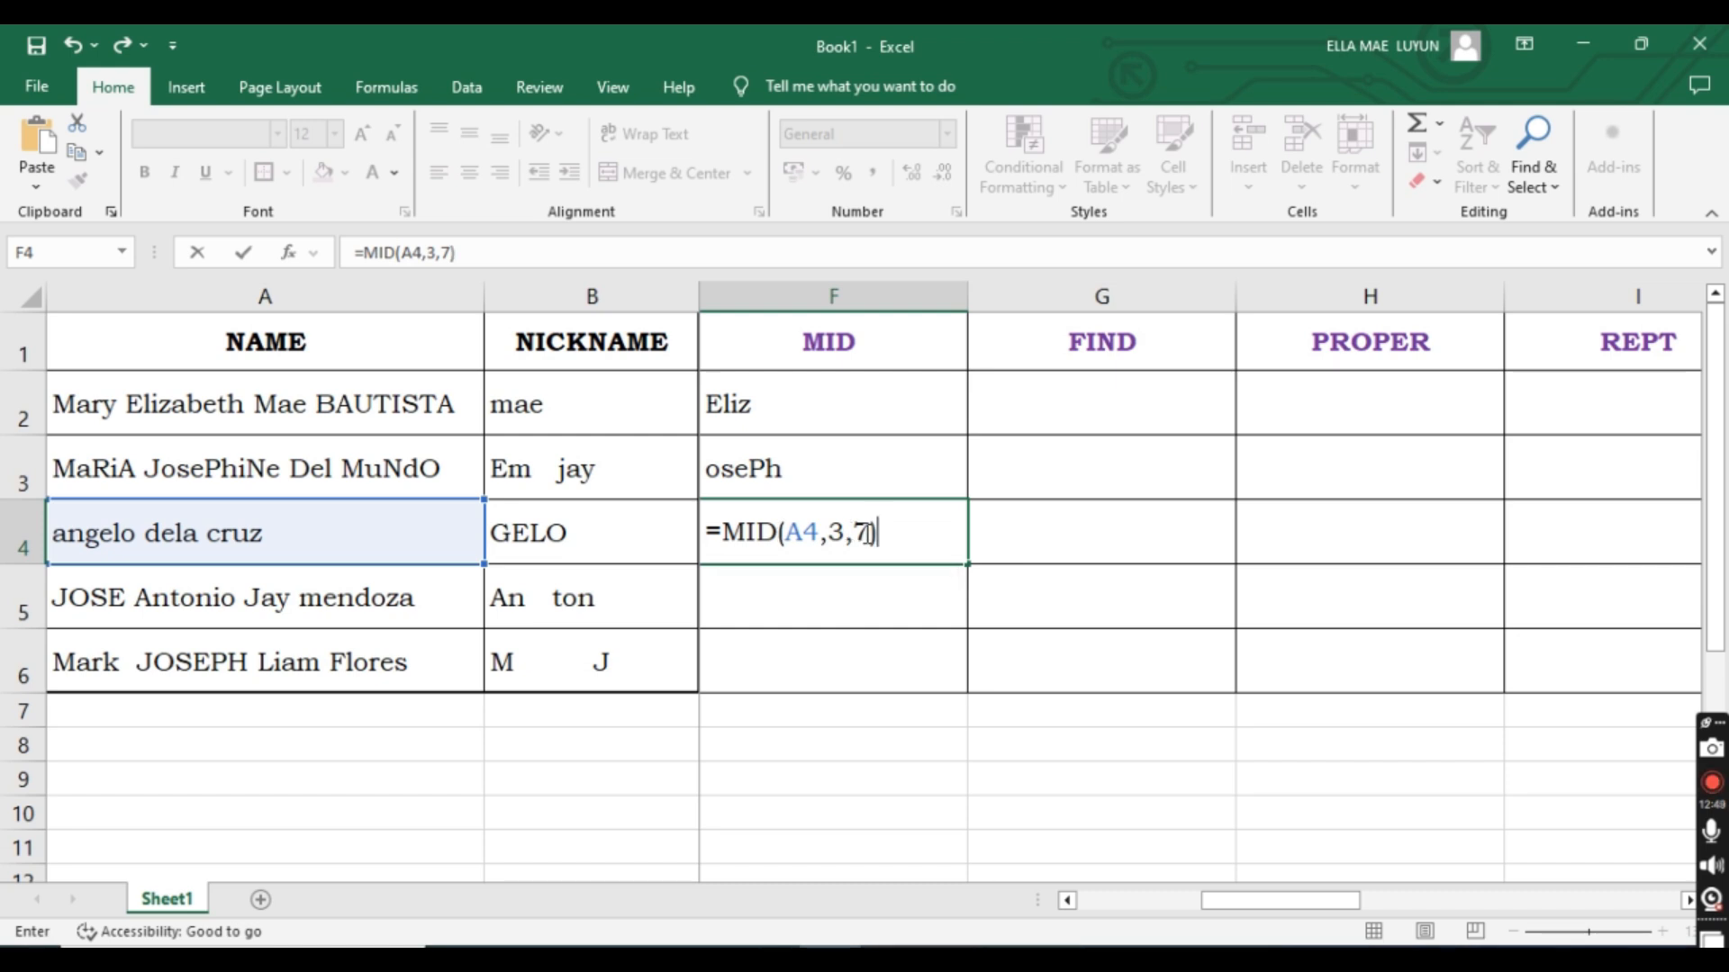
Check the A4 and start 3 arguments, then remove the = so F4 stores text.
left_click(836, 533)
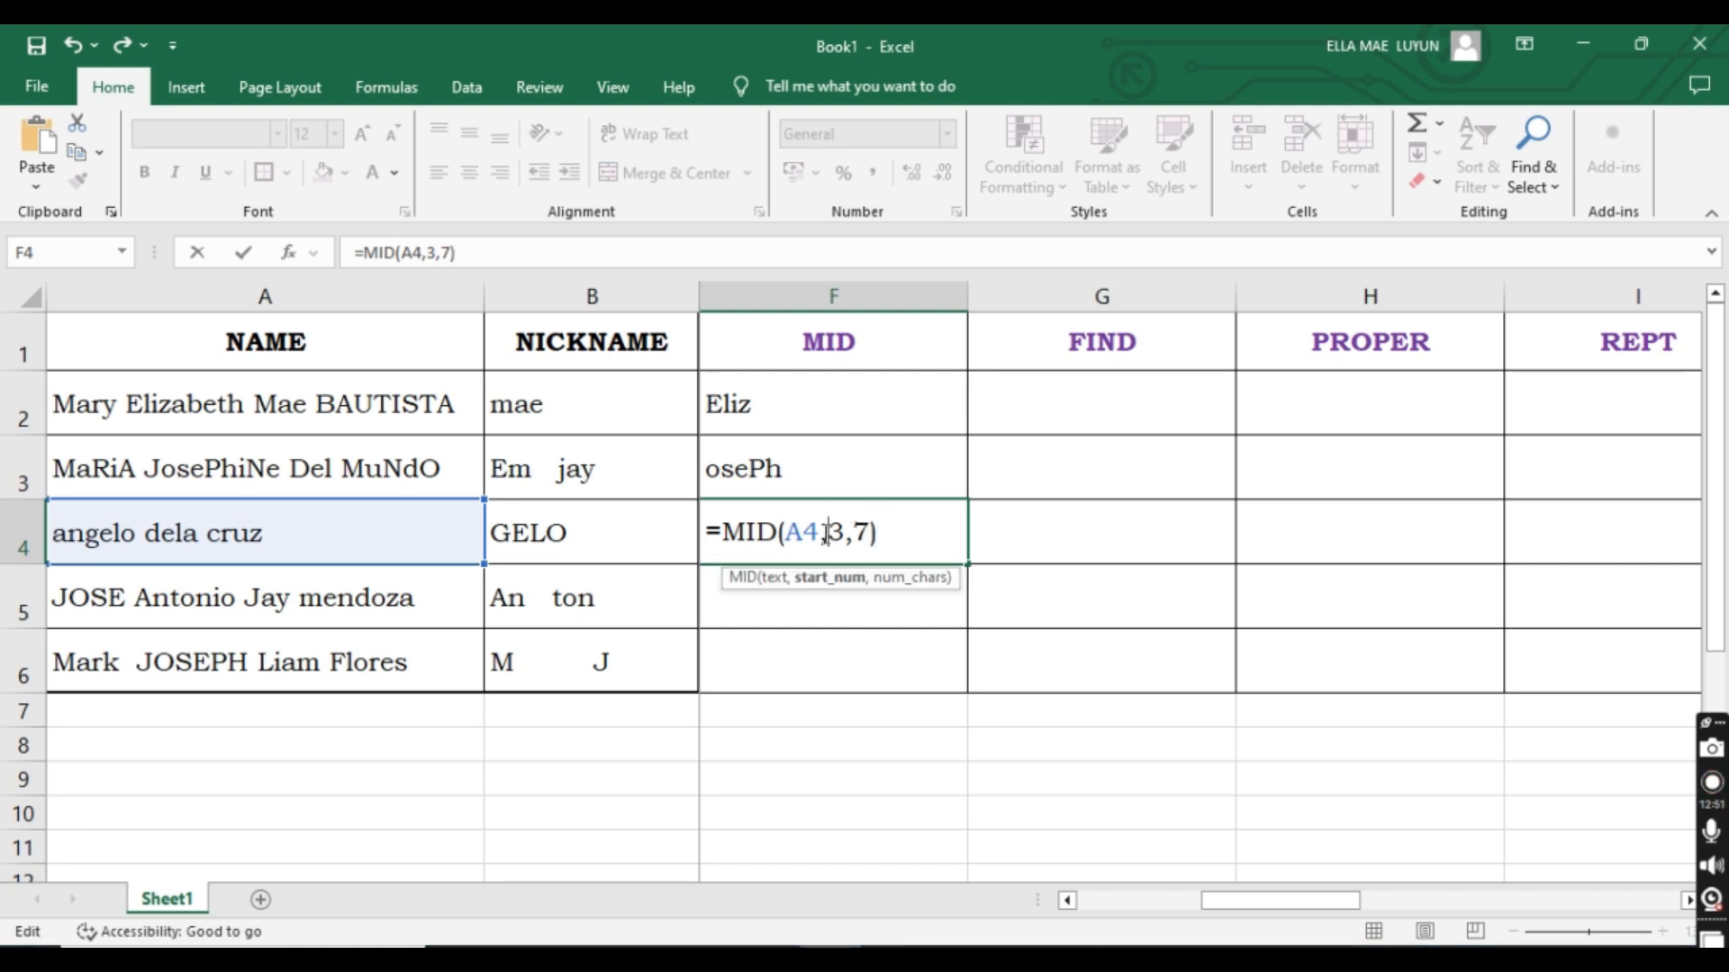
mouse_move(817, 533)
left_mouse_down()
mouse_move(792, 533)
mouse_move(840, 532)
left_mouse_up()
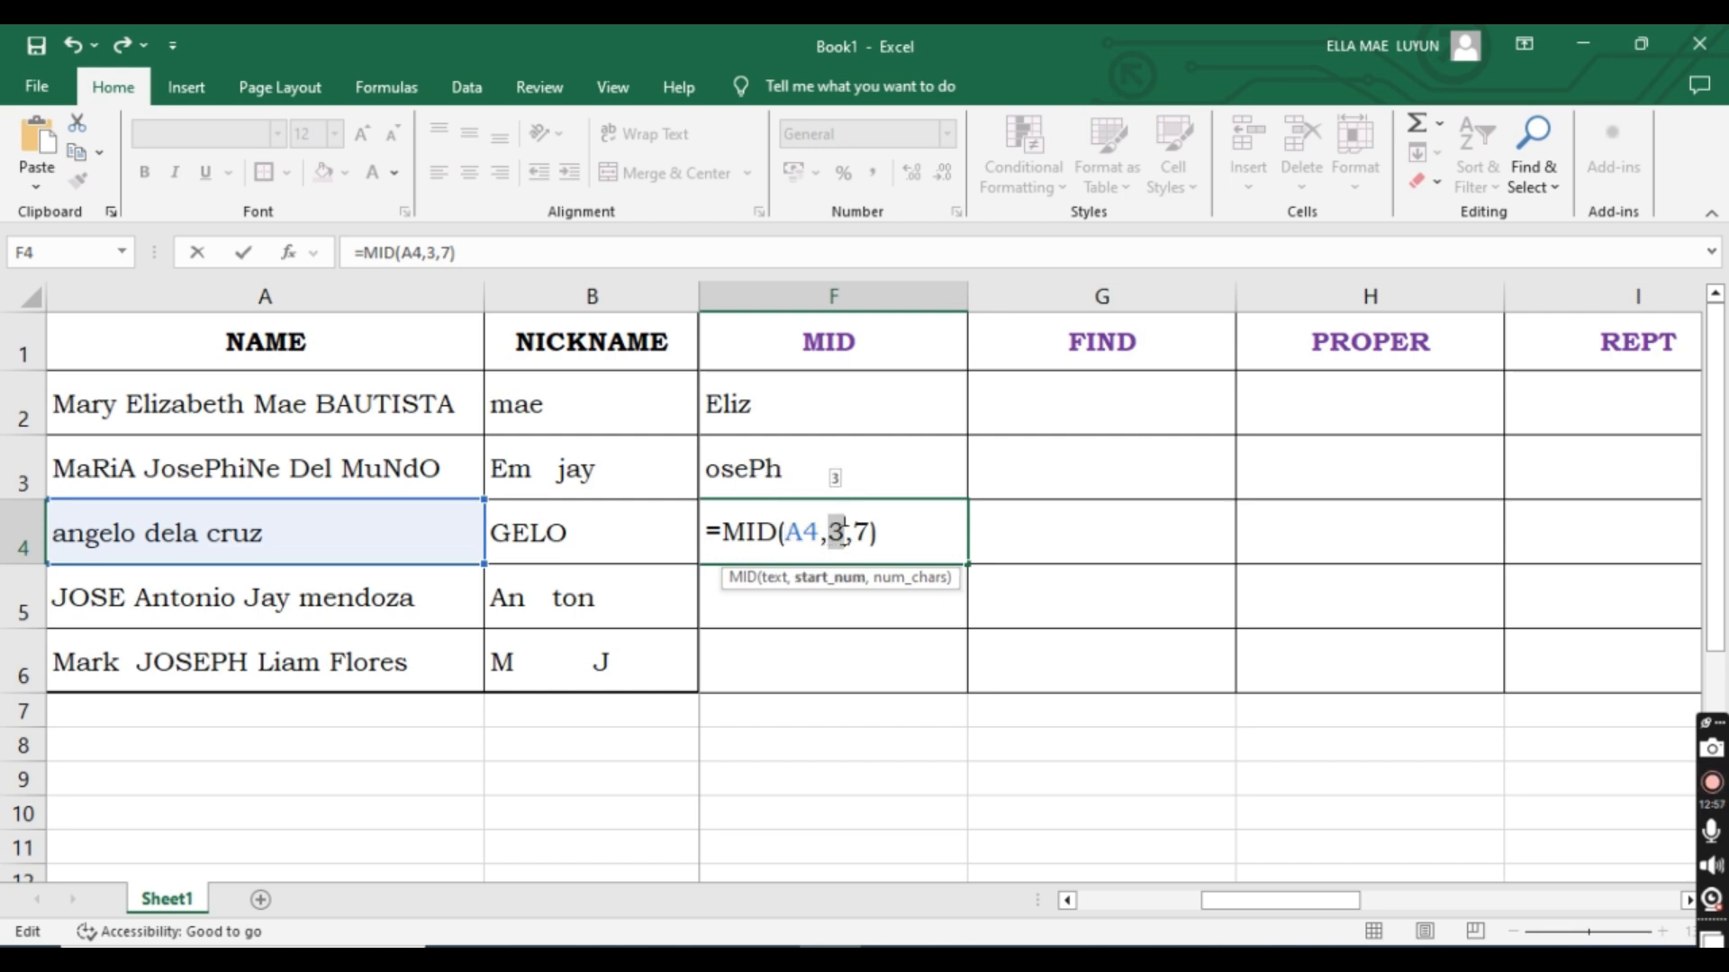
left_click_drag(852, 532, 869, 533)
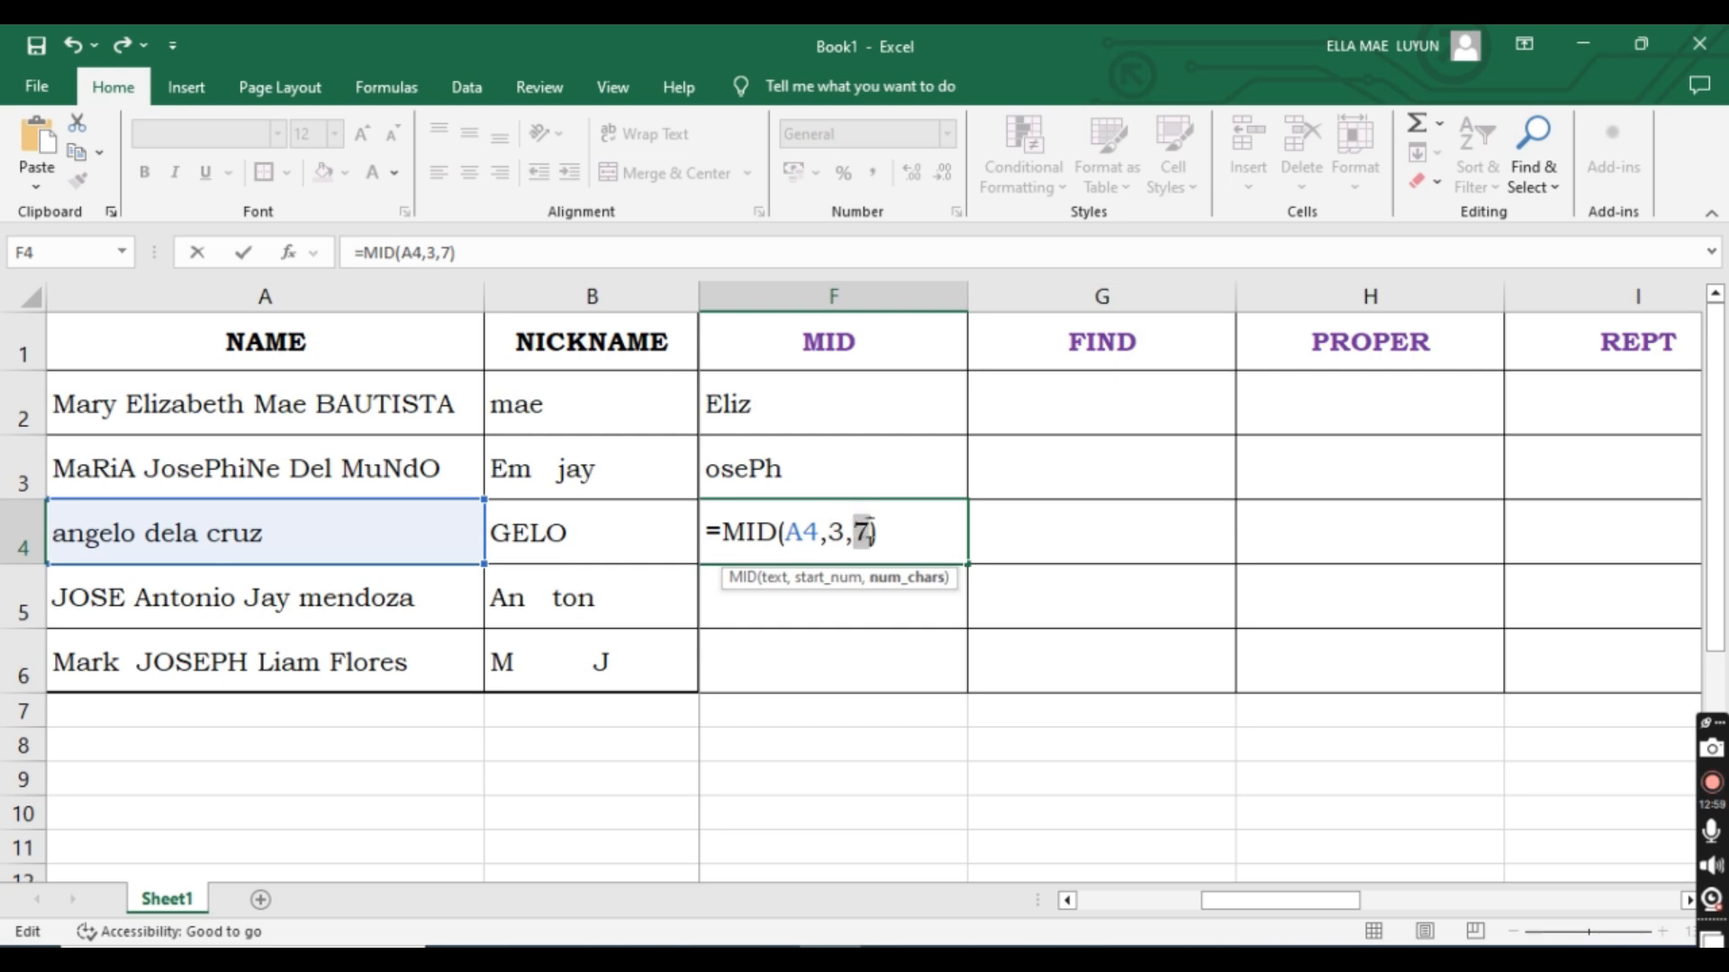
left_click(723, 535)
key("BackSpace")
key("Return")
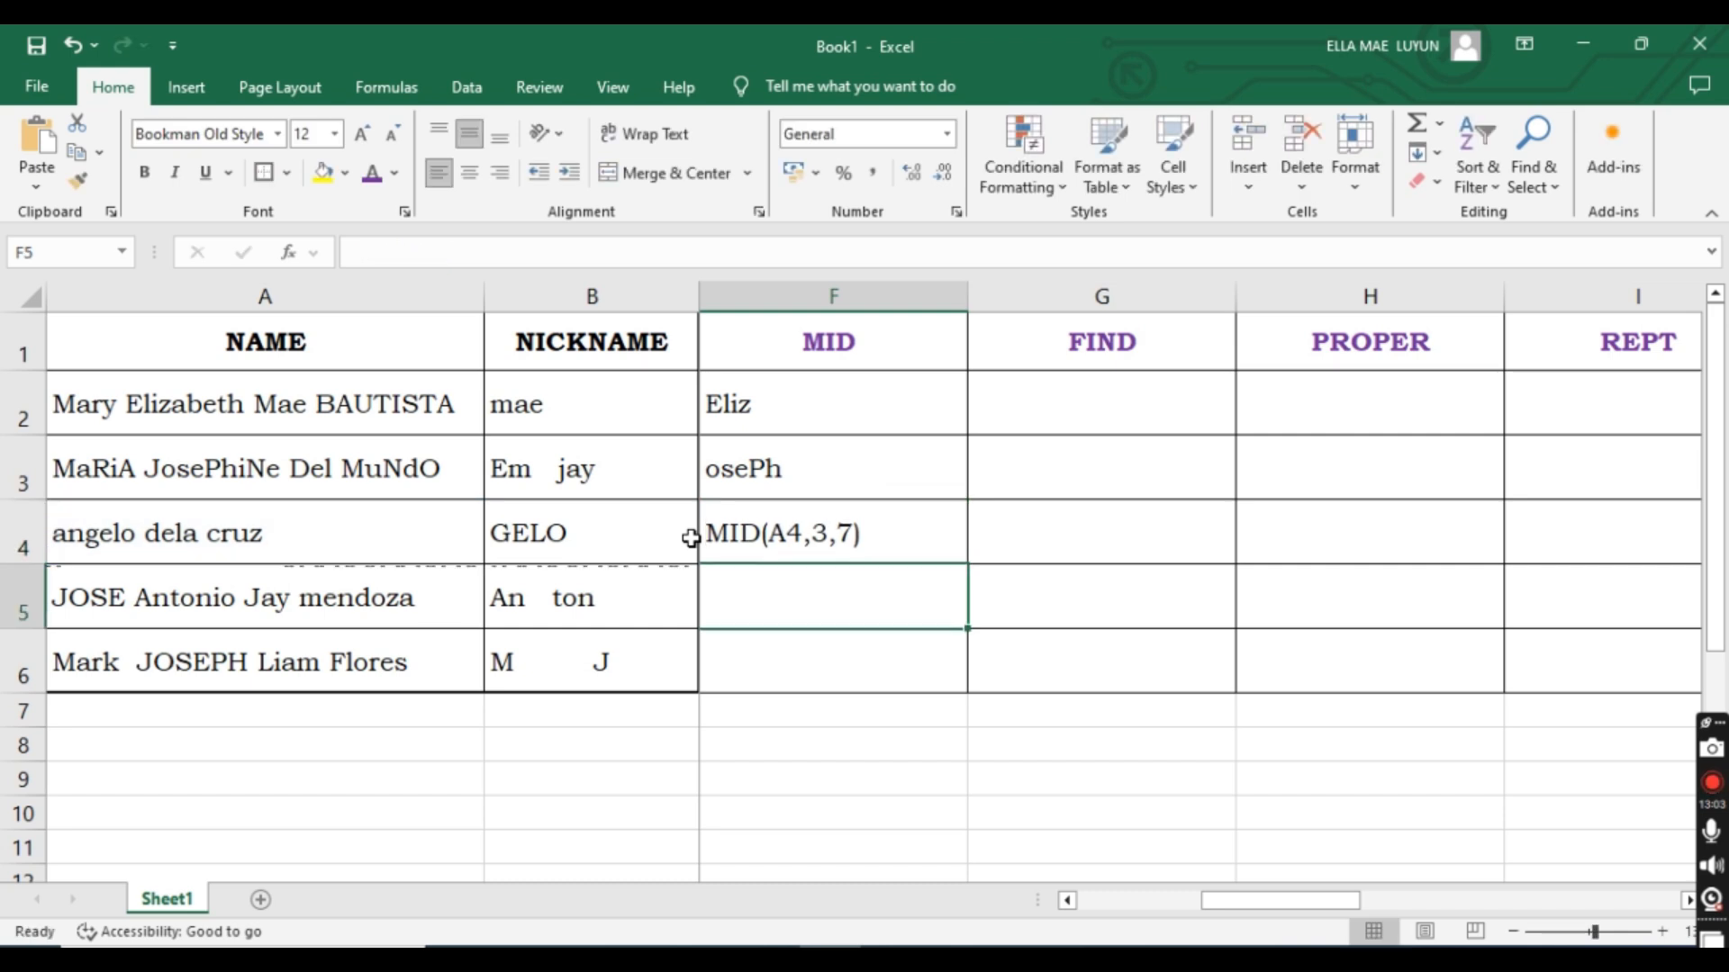
Inspect F4's MID(A4,3,7) text and highlight the whole name in A4.
left_click(768, 540)
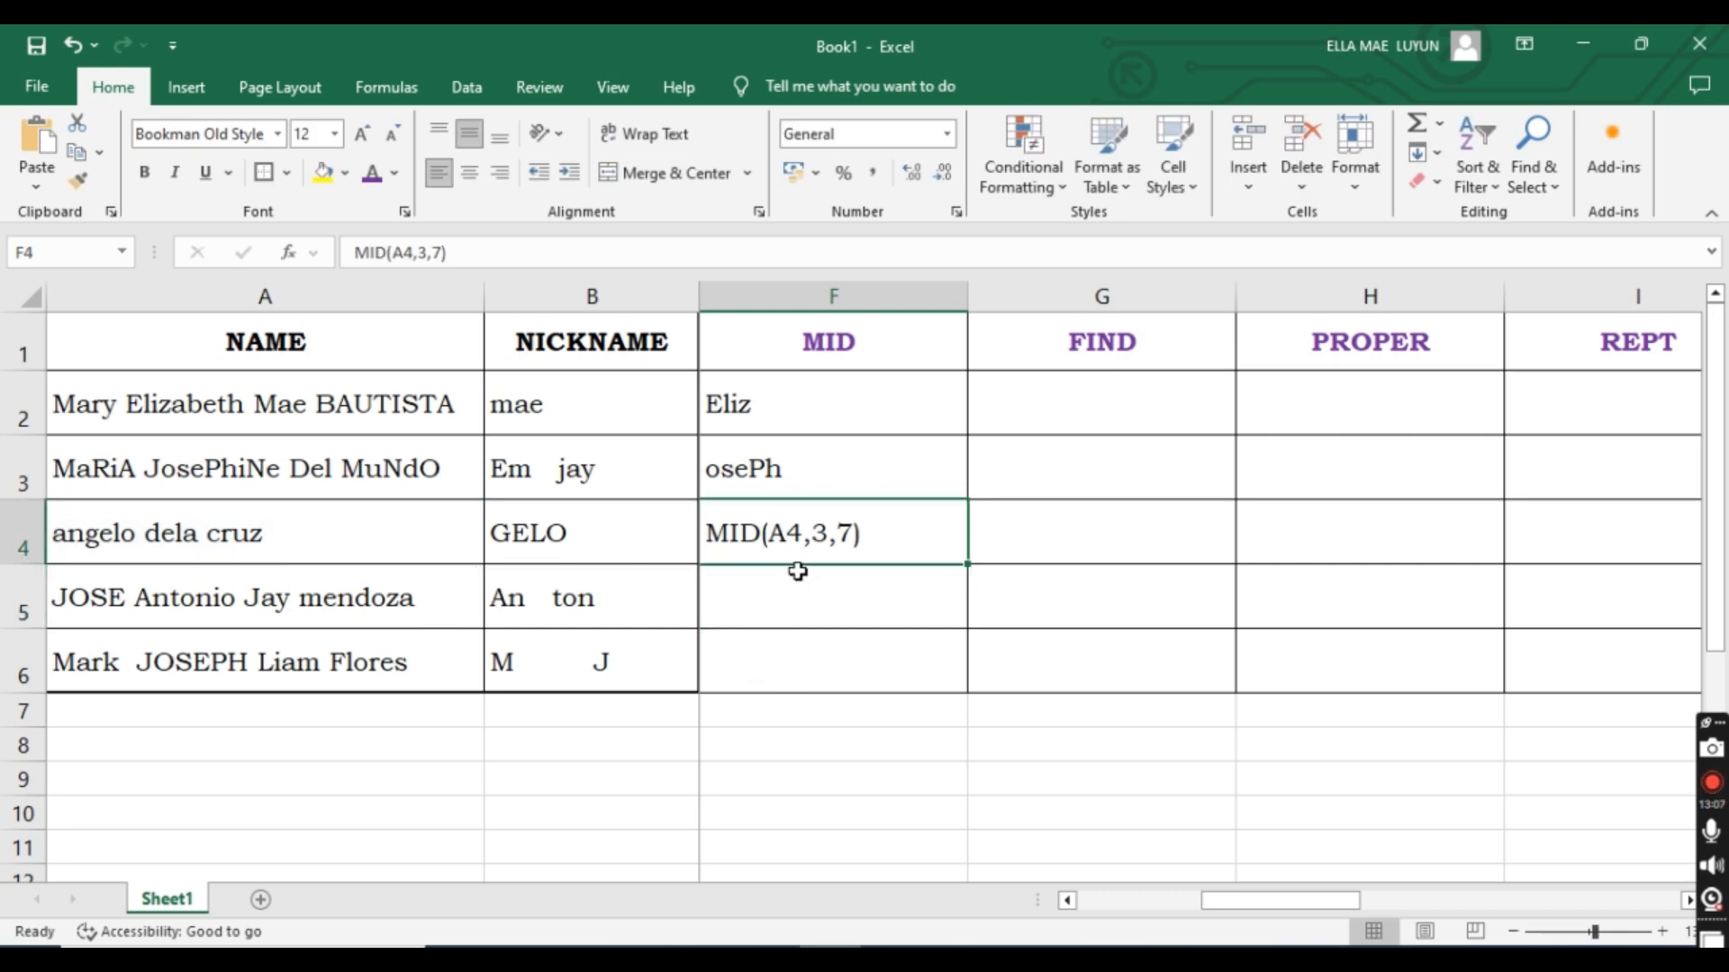
double_click(793, 533)
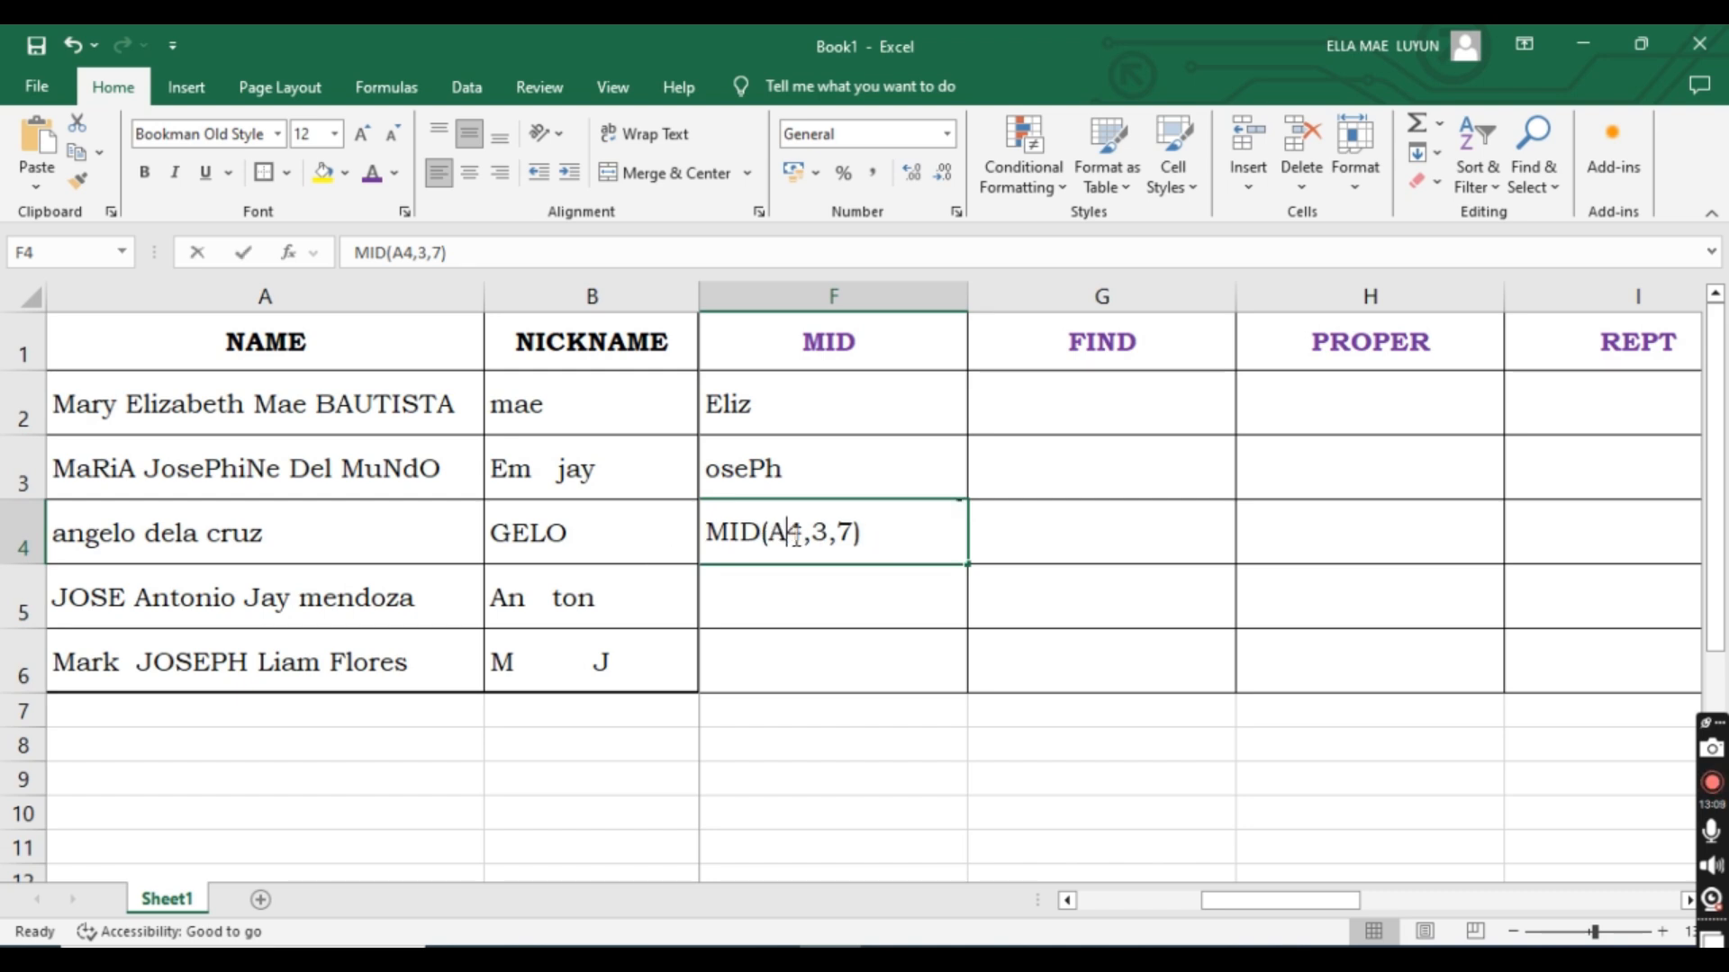
left_click_drag(801, 533, 780, 538)
left_click(209, 533)
double_click(200, 533)
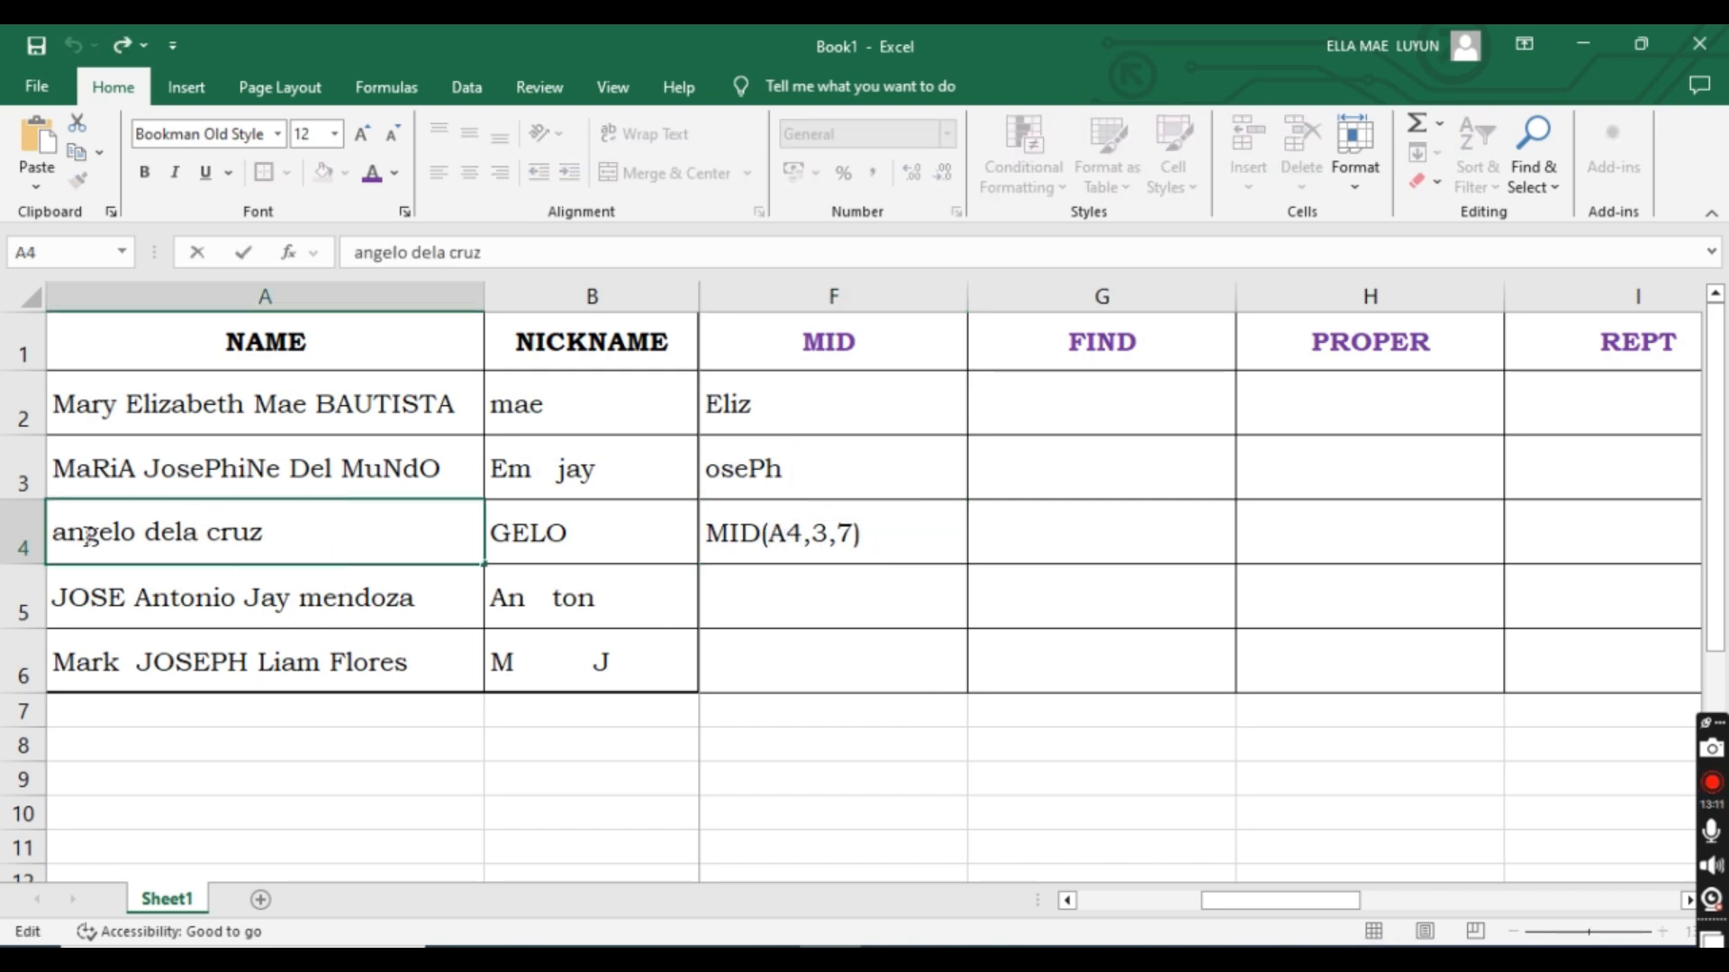
left_click_drag(72, 532, 351, 532)
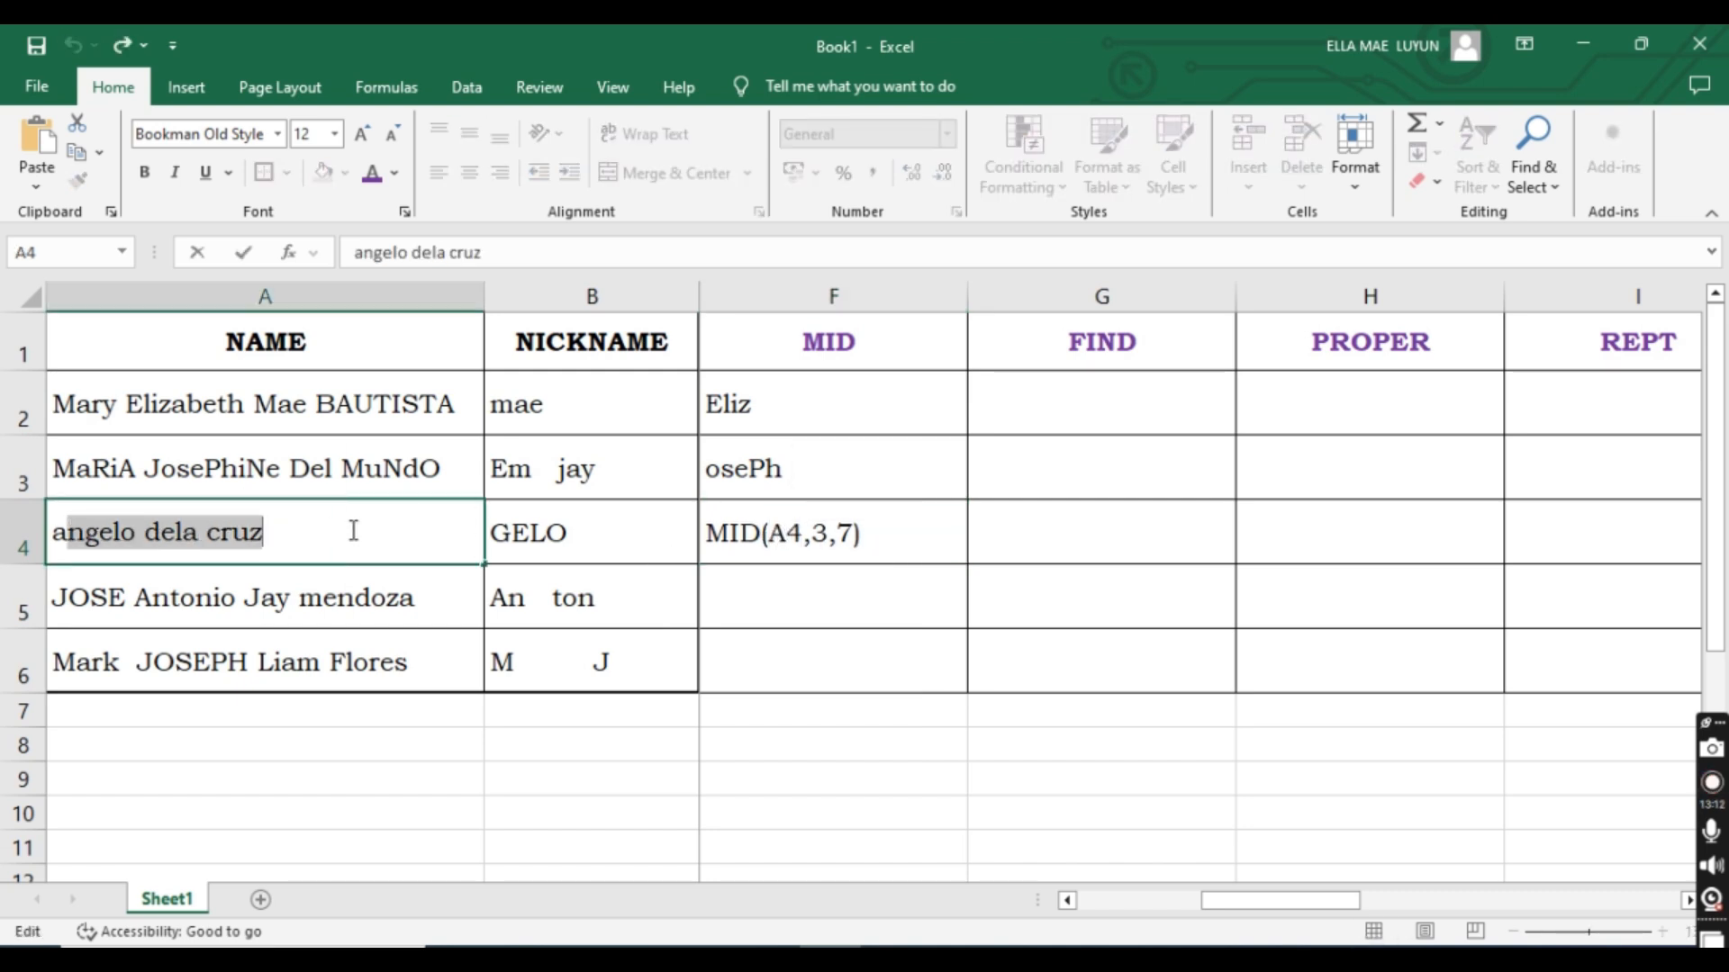
left_click(824, 532)
Count seven characters from position 3 in A4, then prefix F4 with = to return 'gelo de'.
double_click(97, 537)
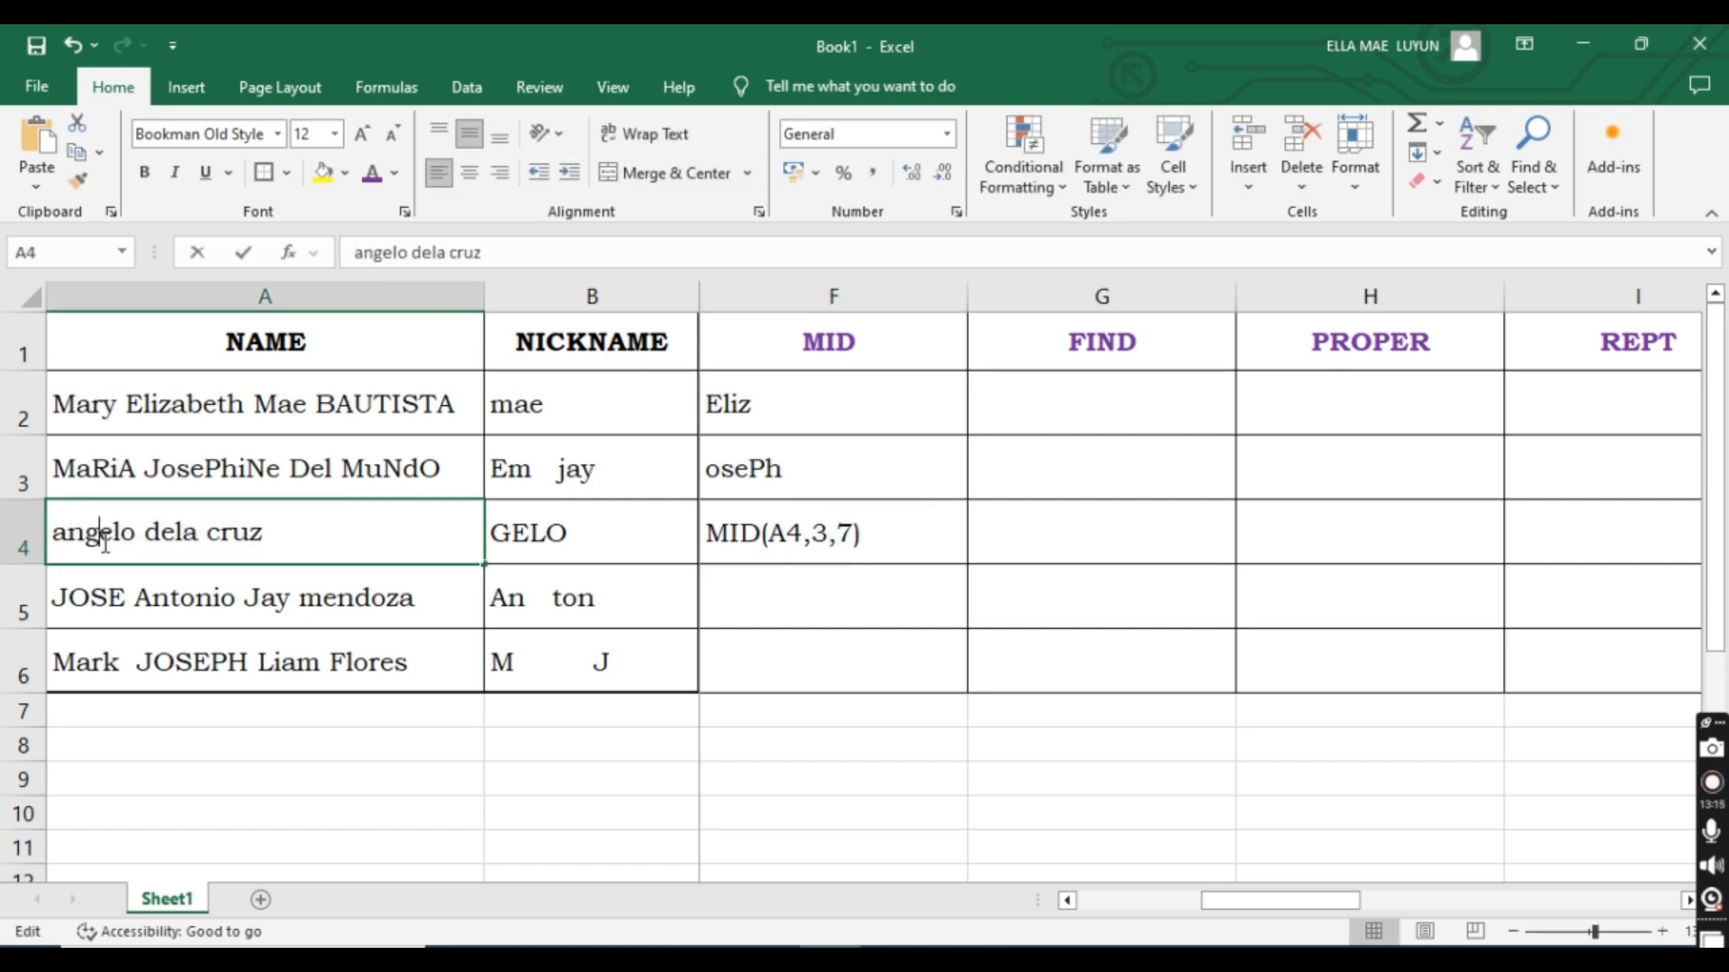
left_click_drag(63, 538, 84, 538)
left_click(99, 538)
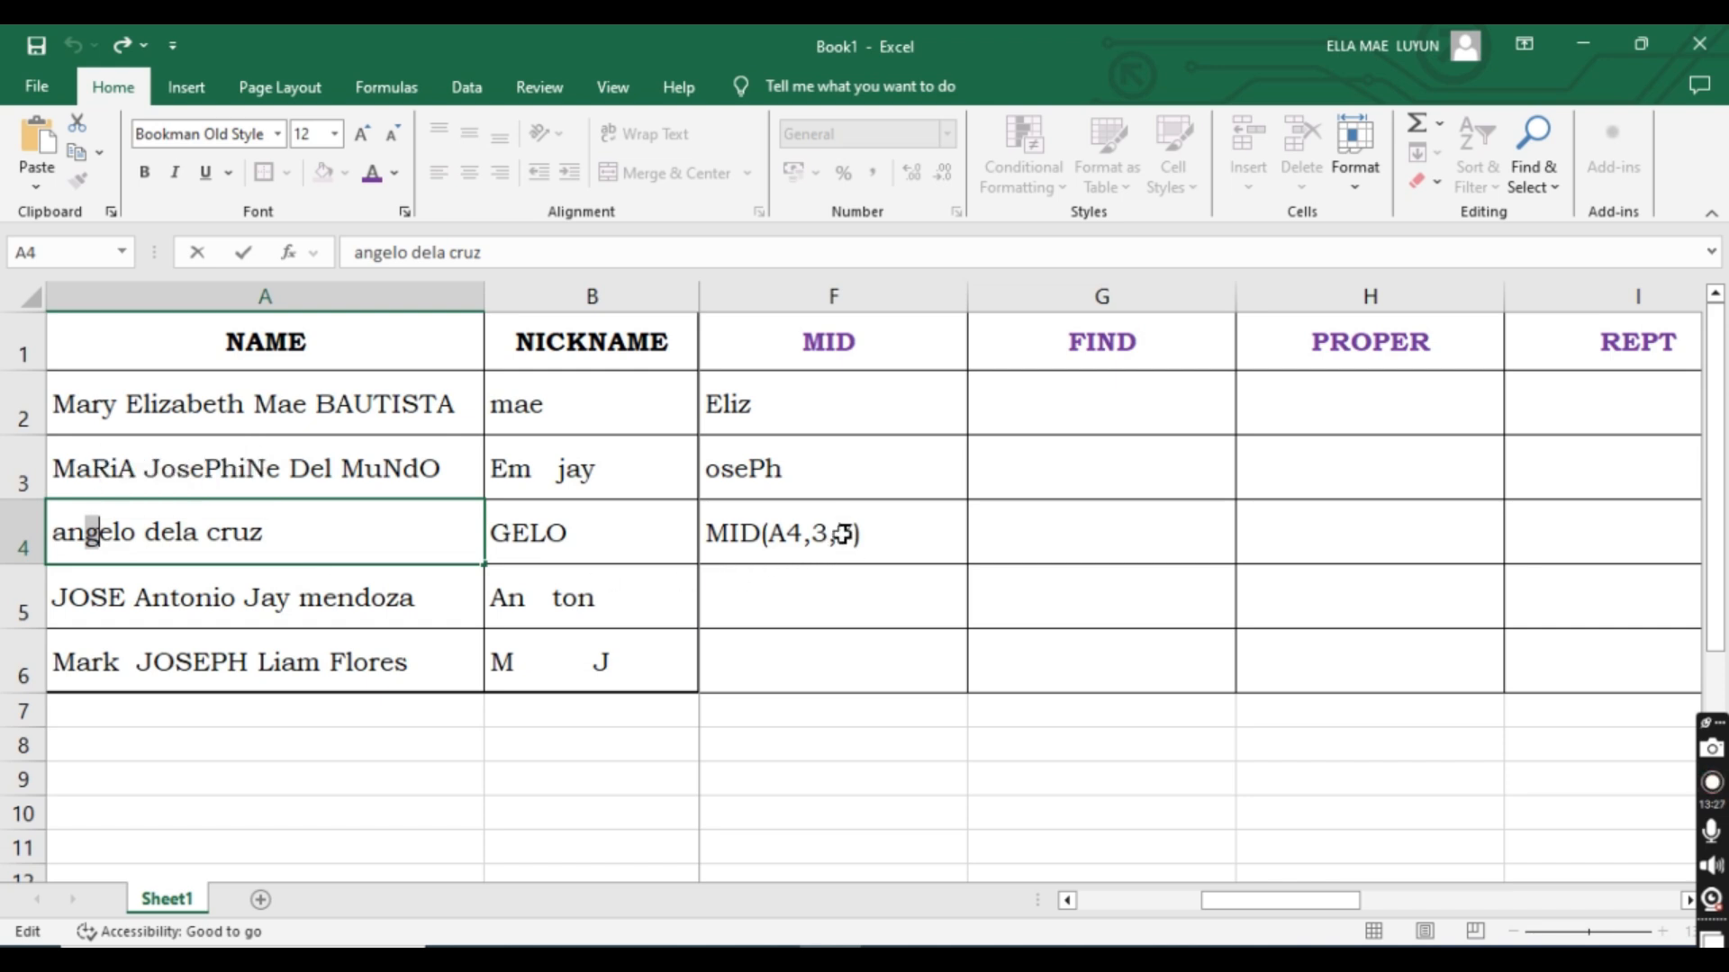
left_click_drag(92, 532, 174, 533)
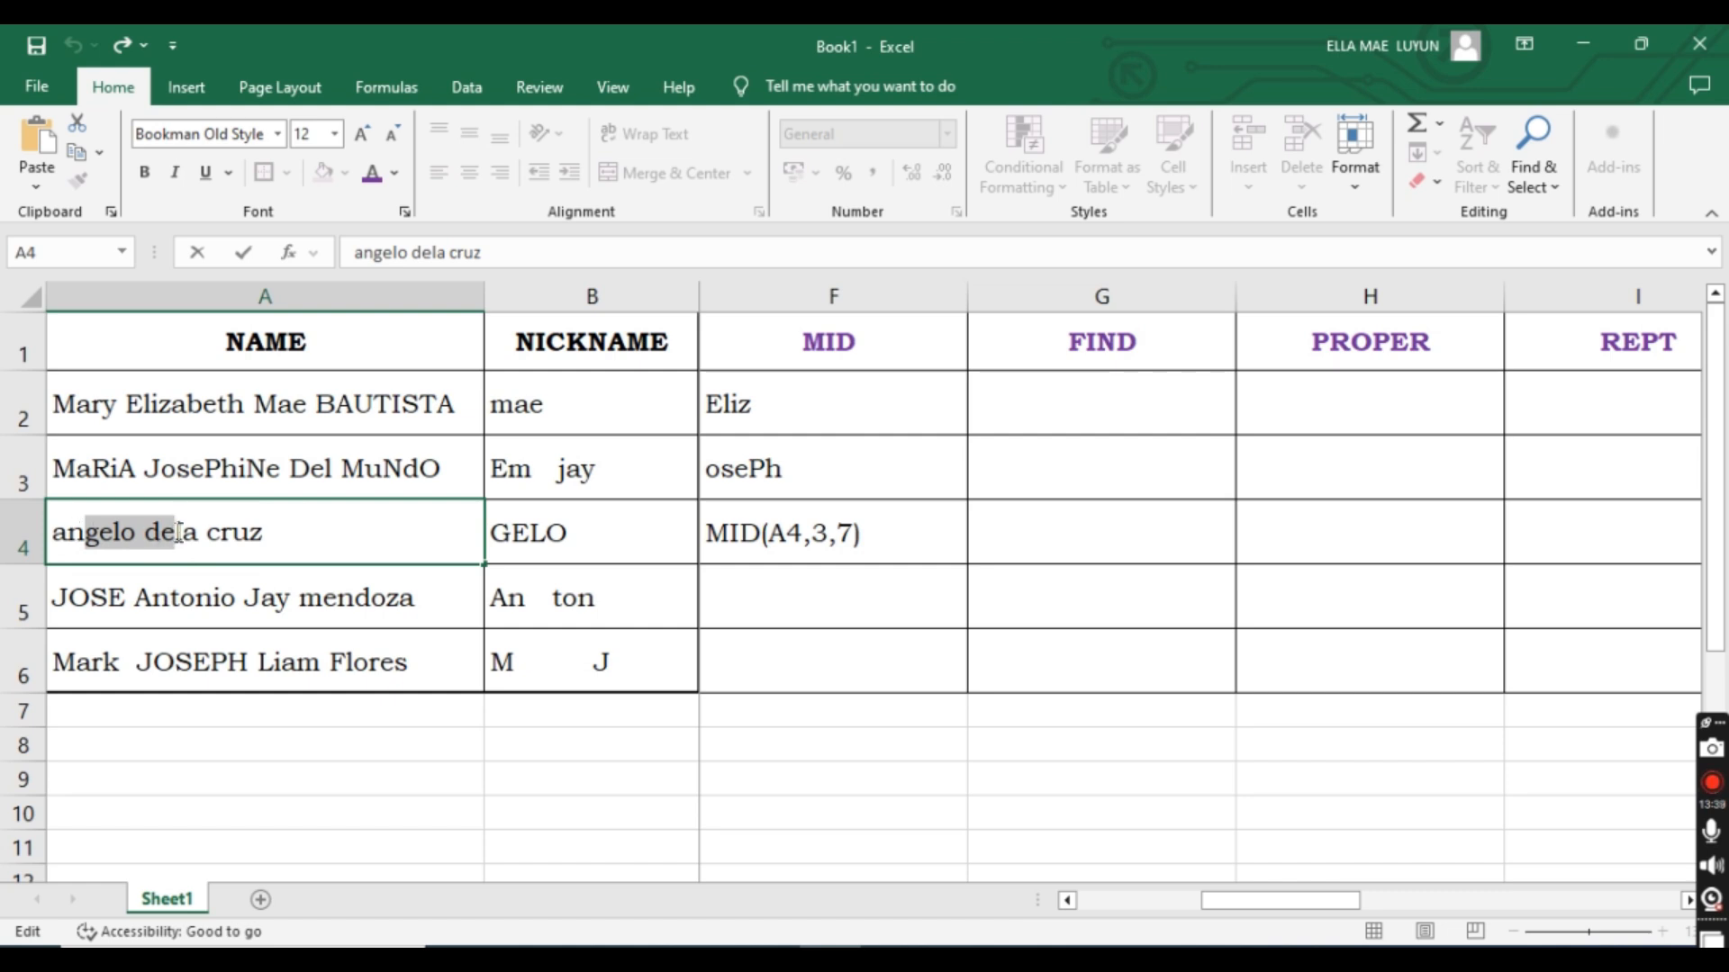
left_click(703, 532)
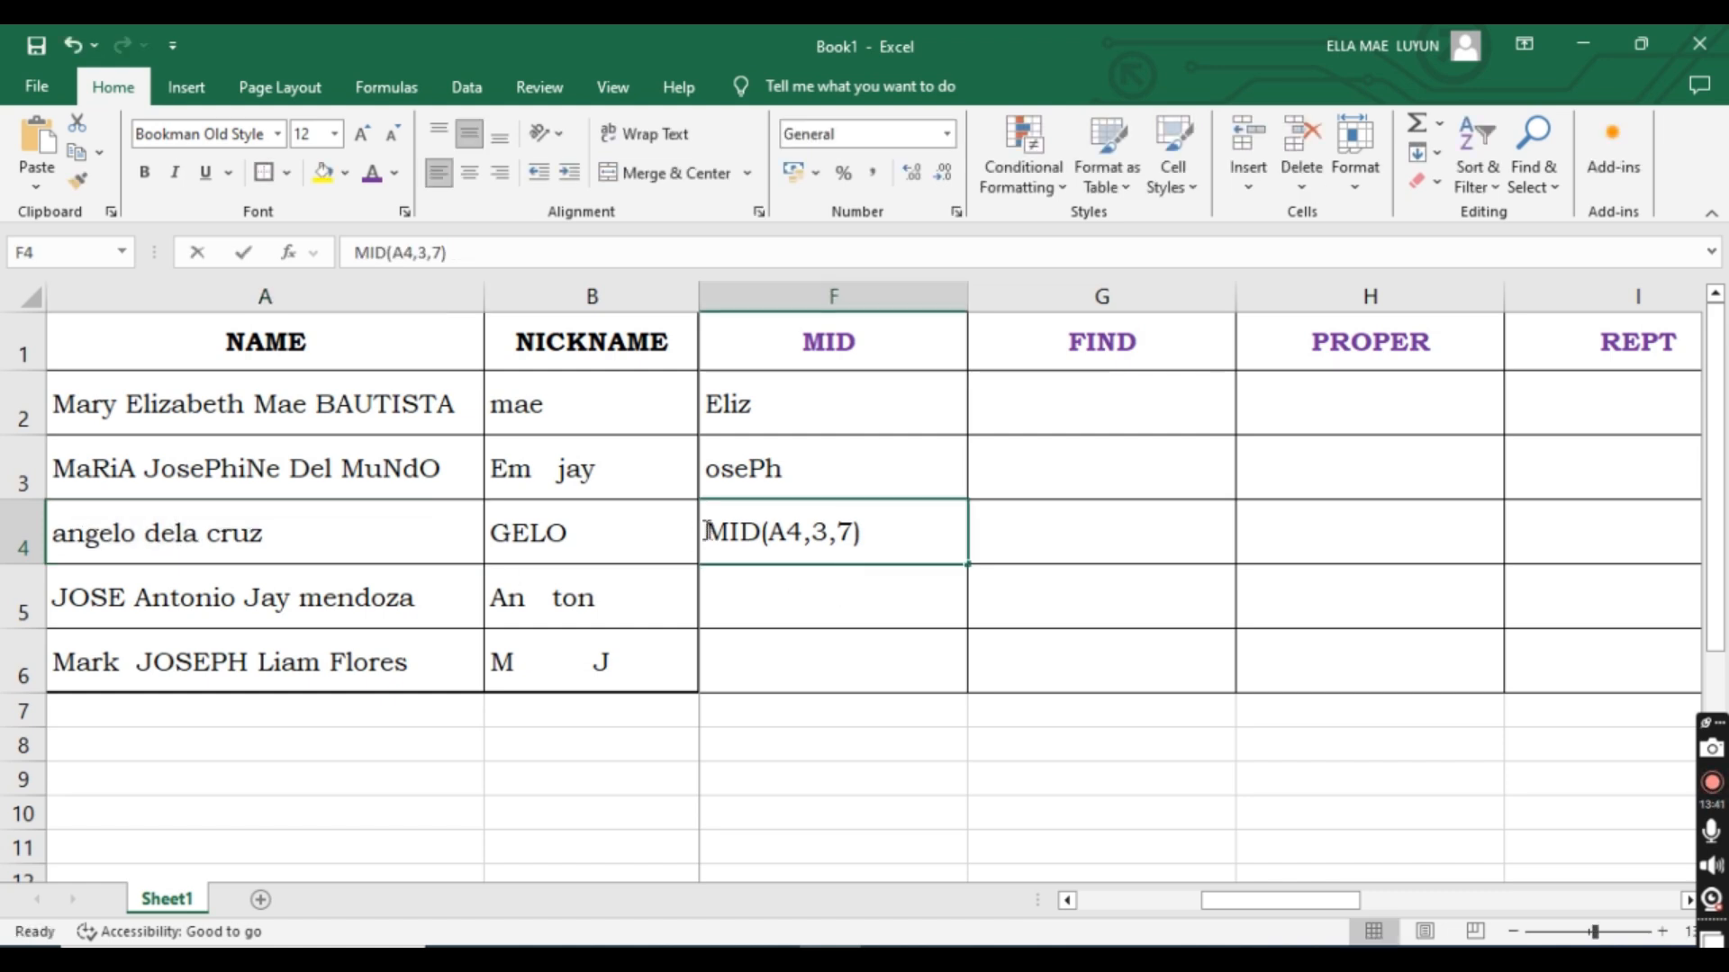
type("=")
key("Return")
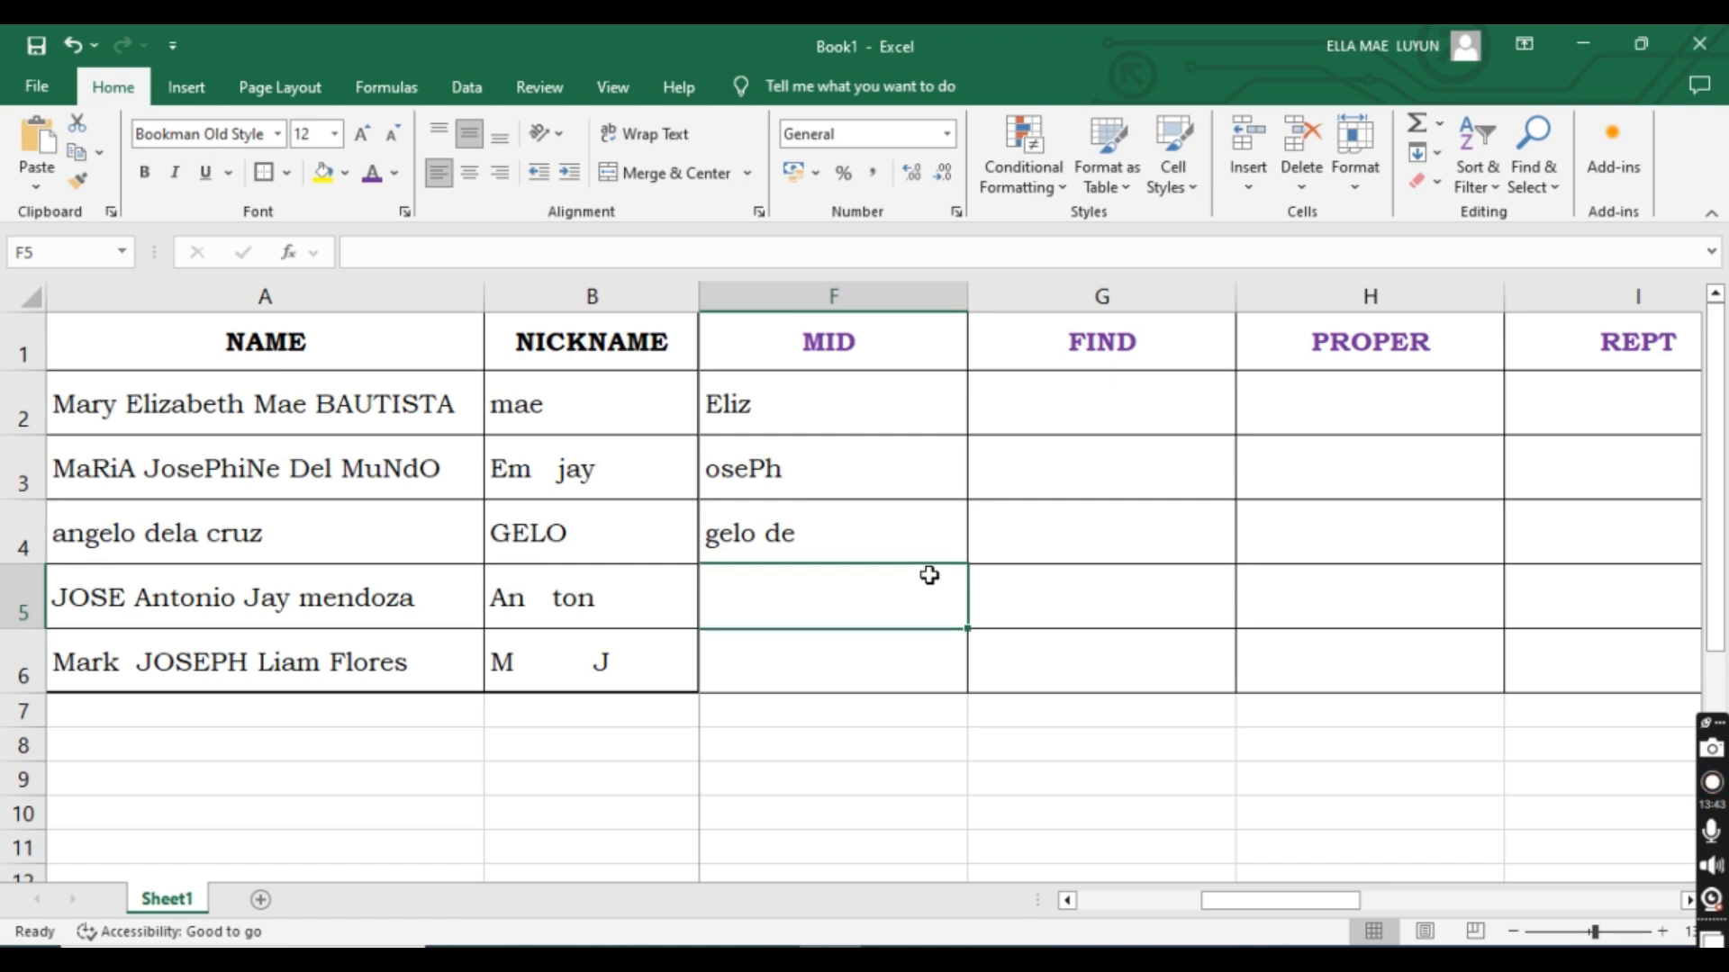
Enter =MID(A5,8,2) in F5 with A5 as the text.
left_click(856, 536)
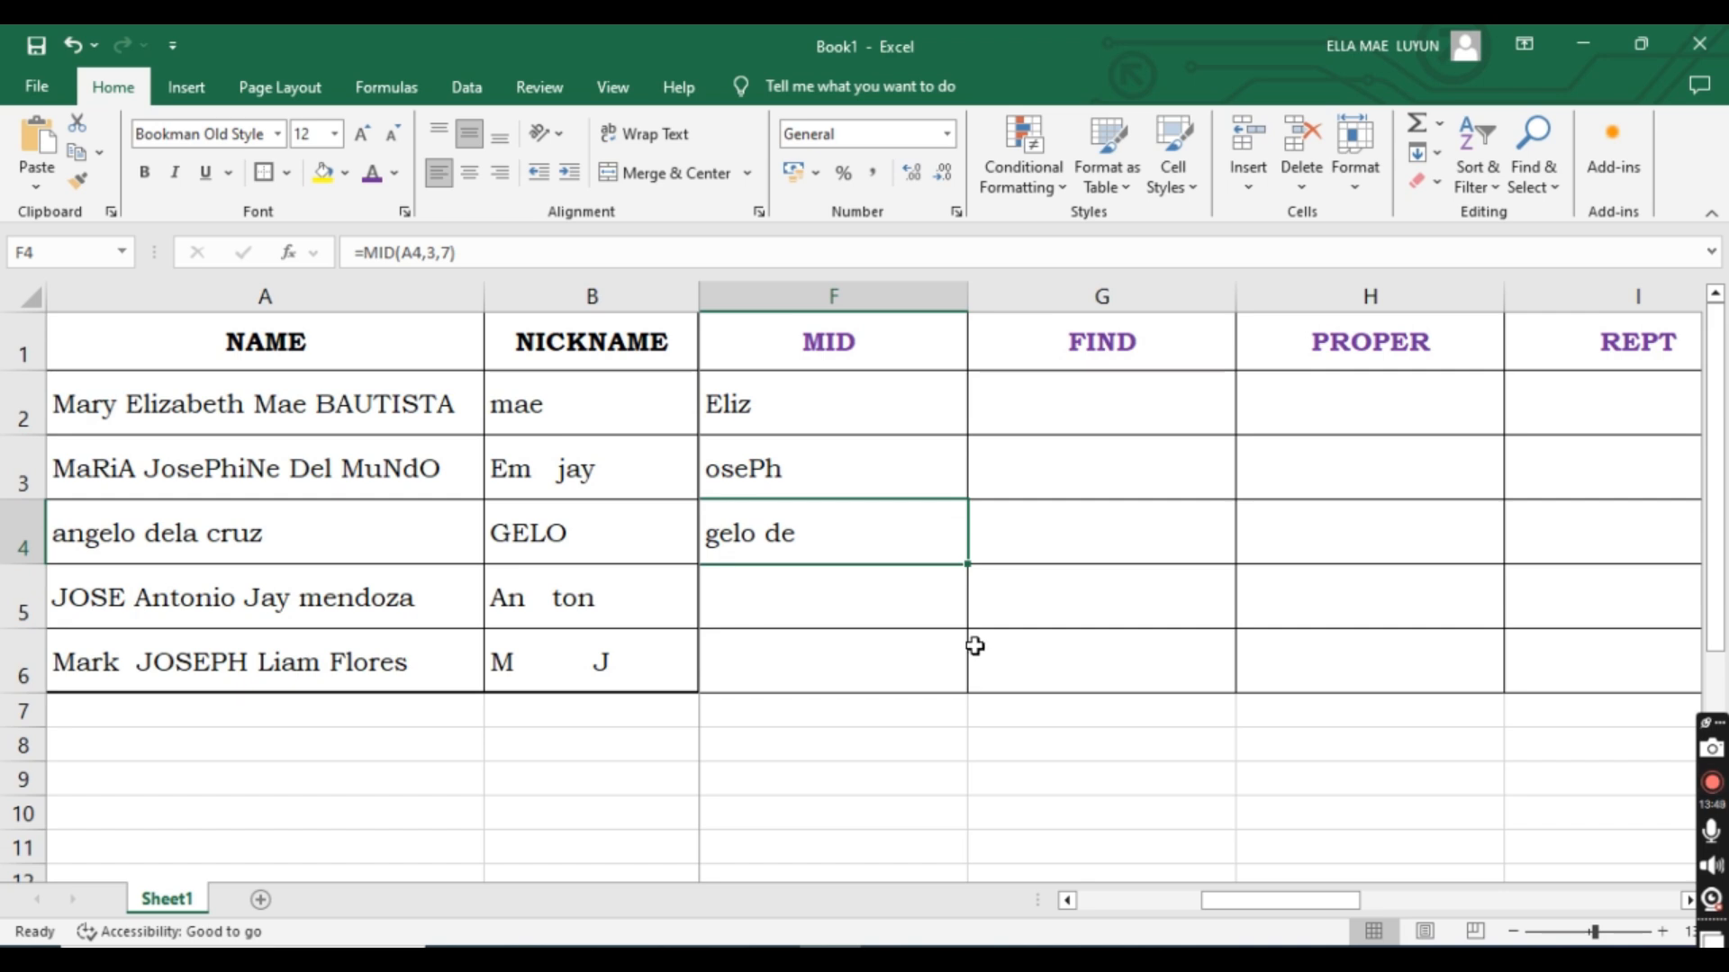
left_click(915, 583)
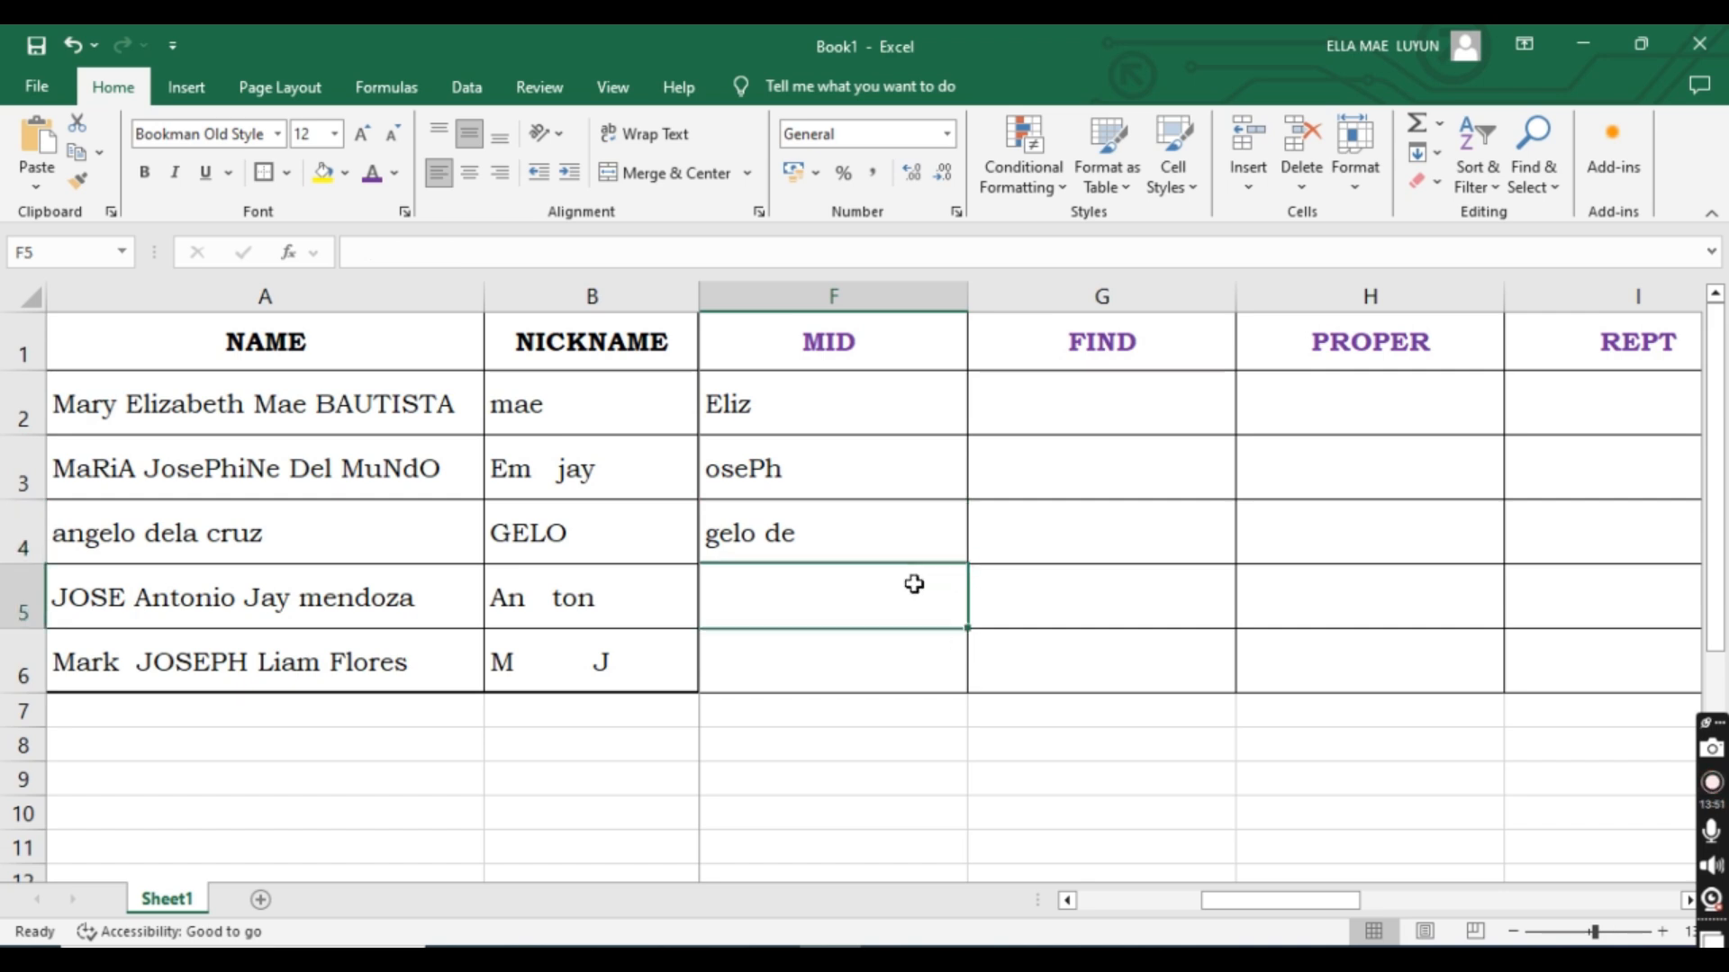
type("=MID(")
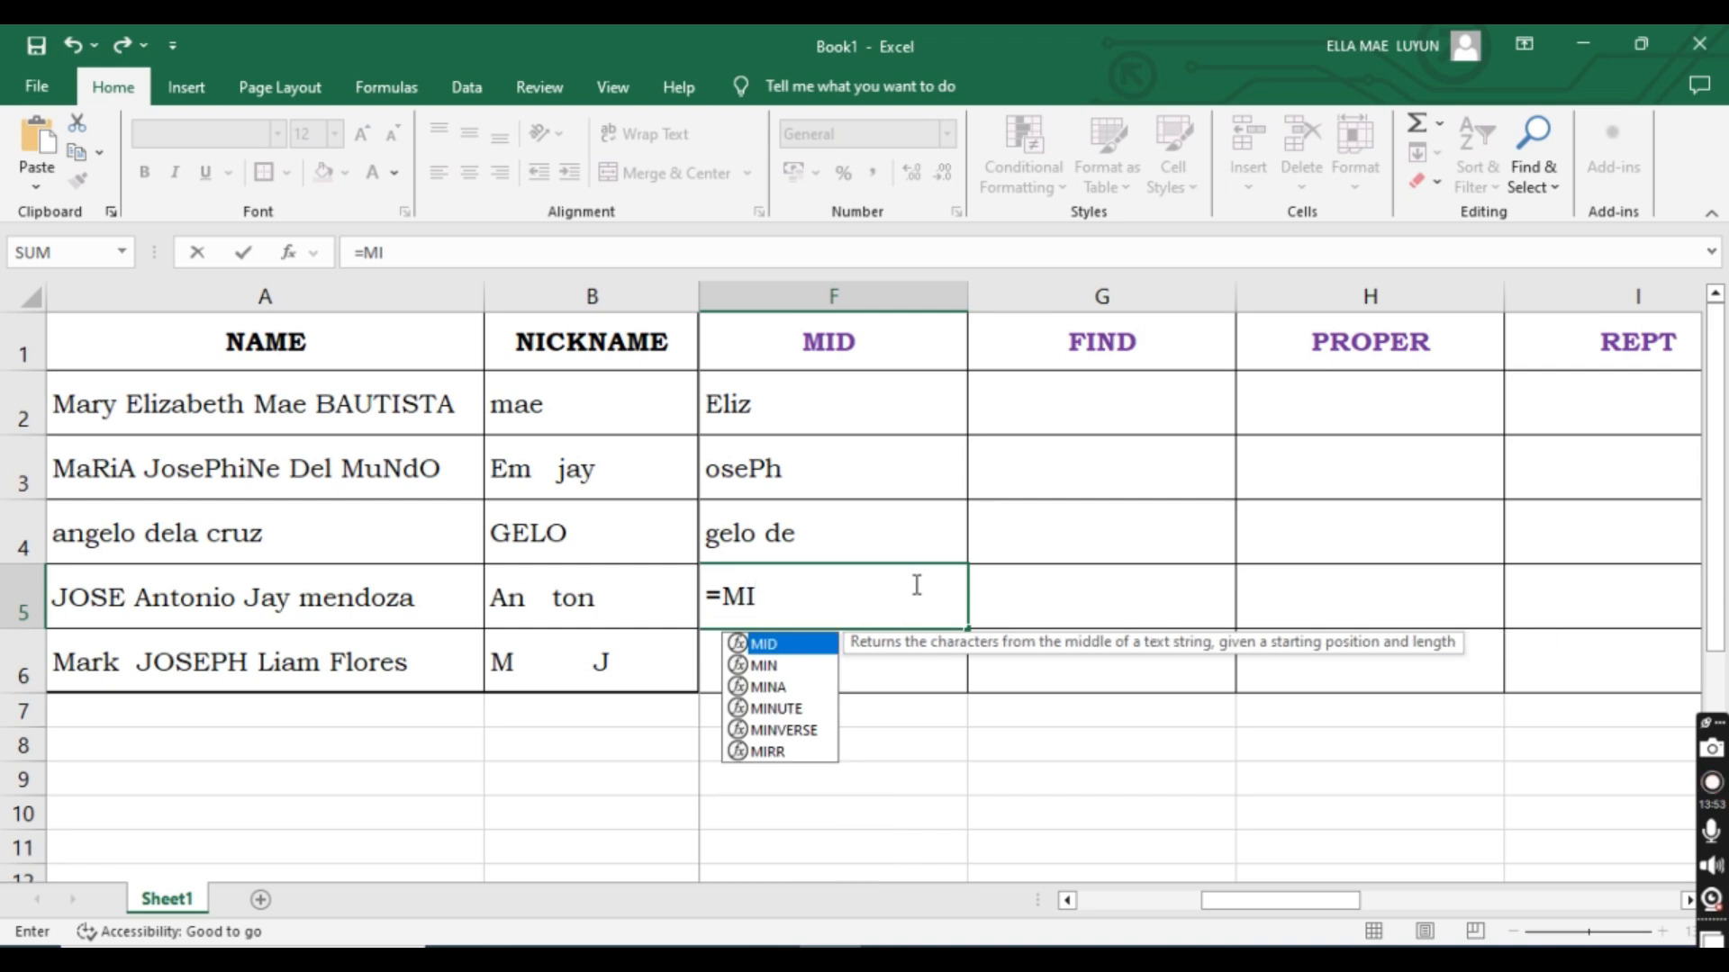
left_click(100, 594)
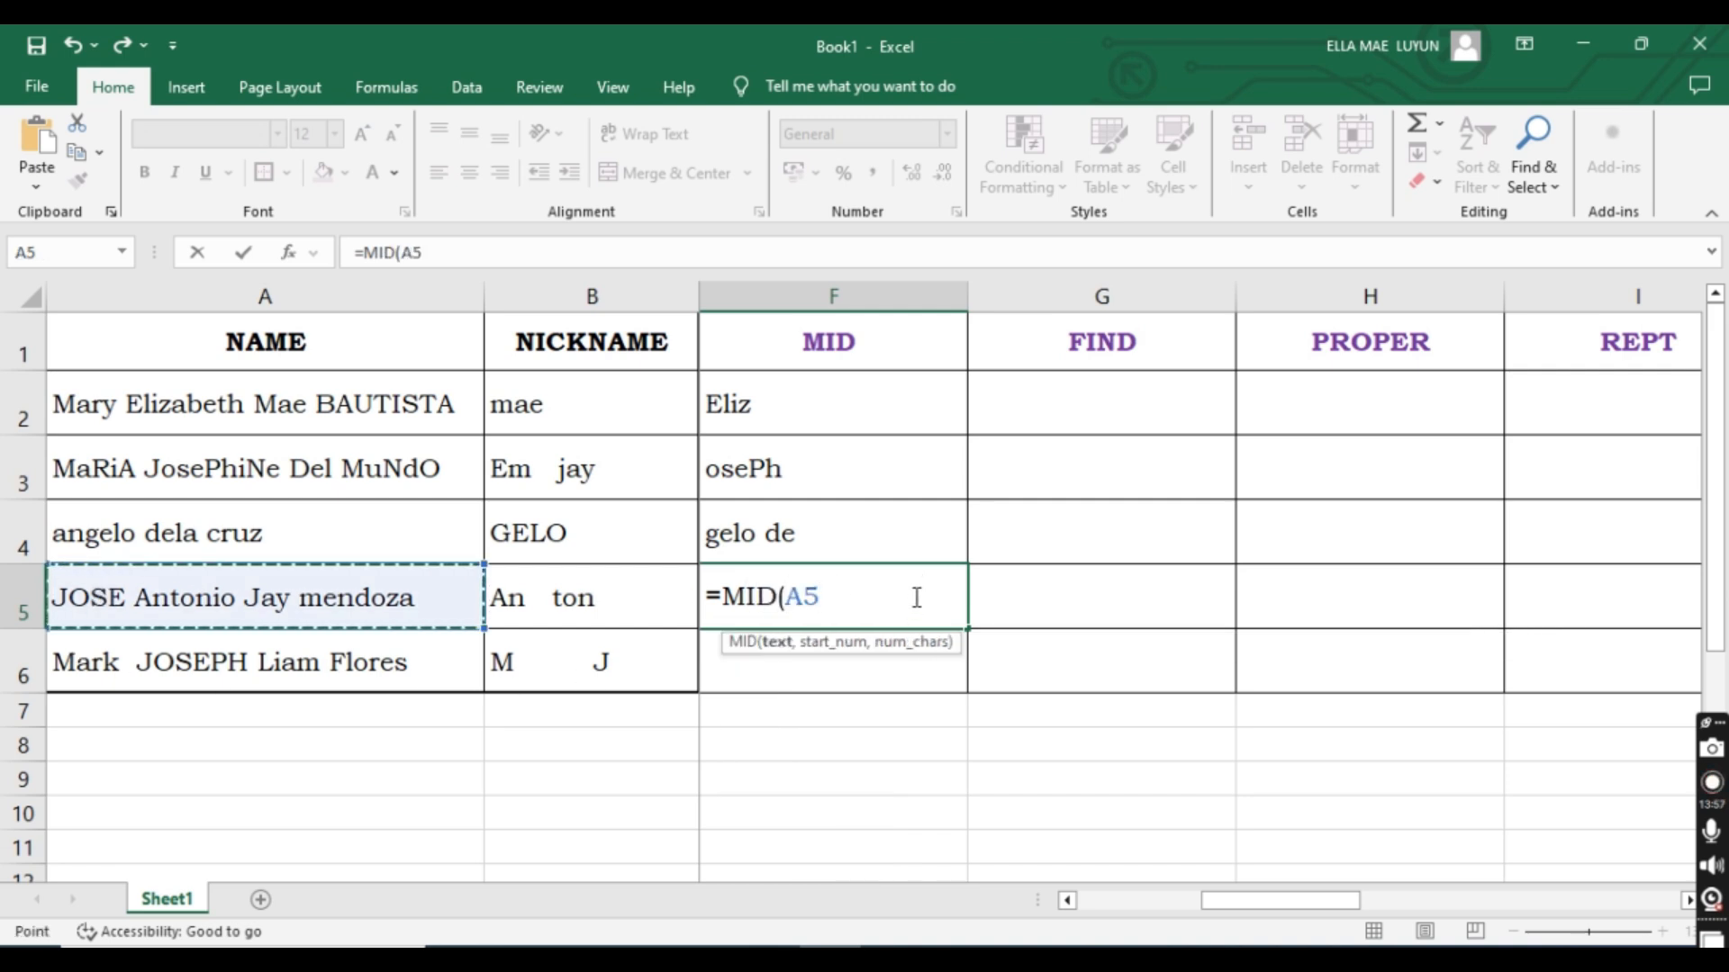
type(",")
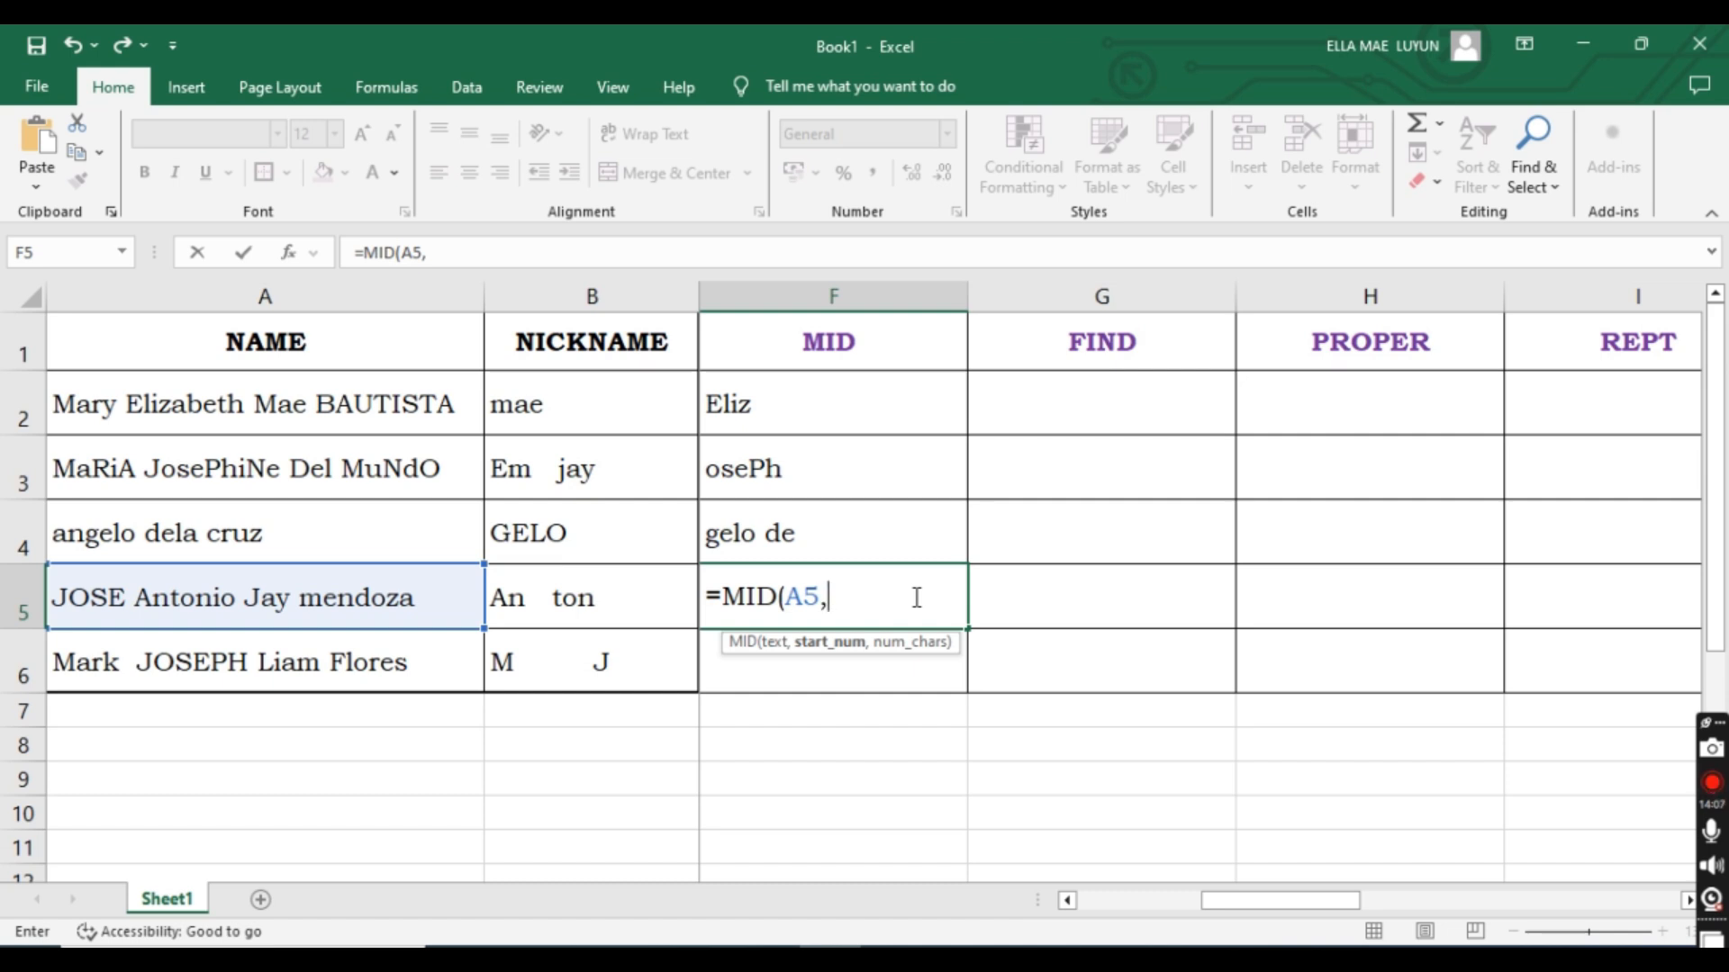
type("8,2")
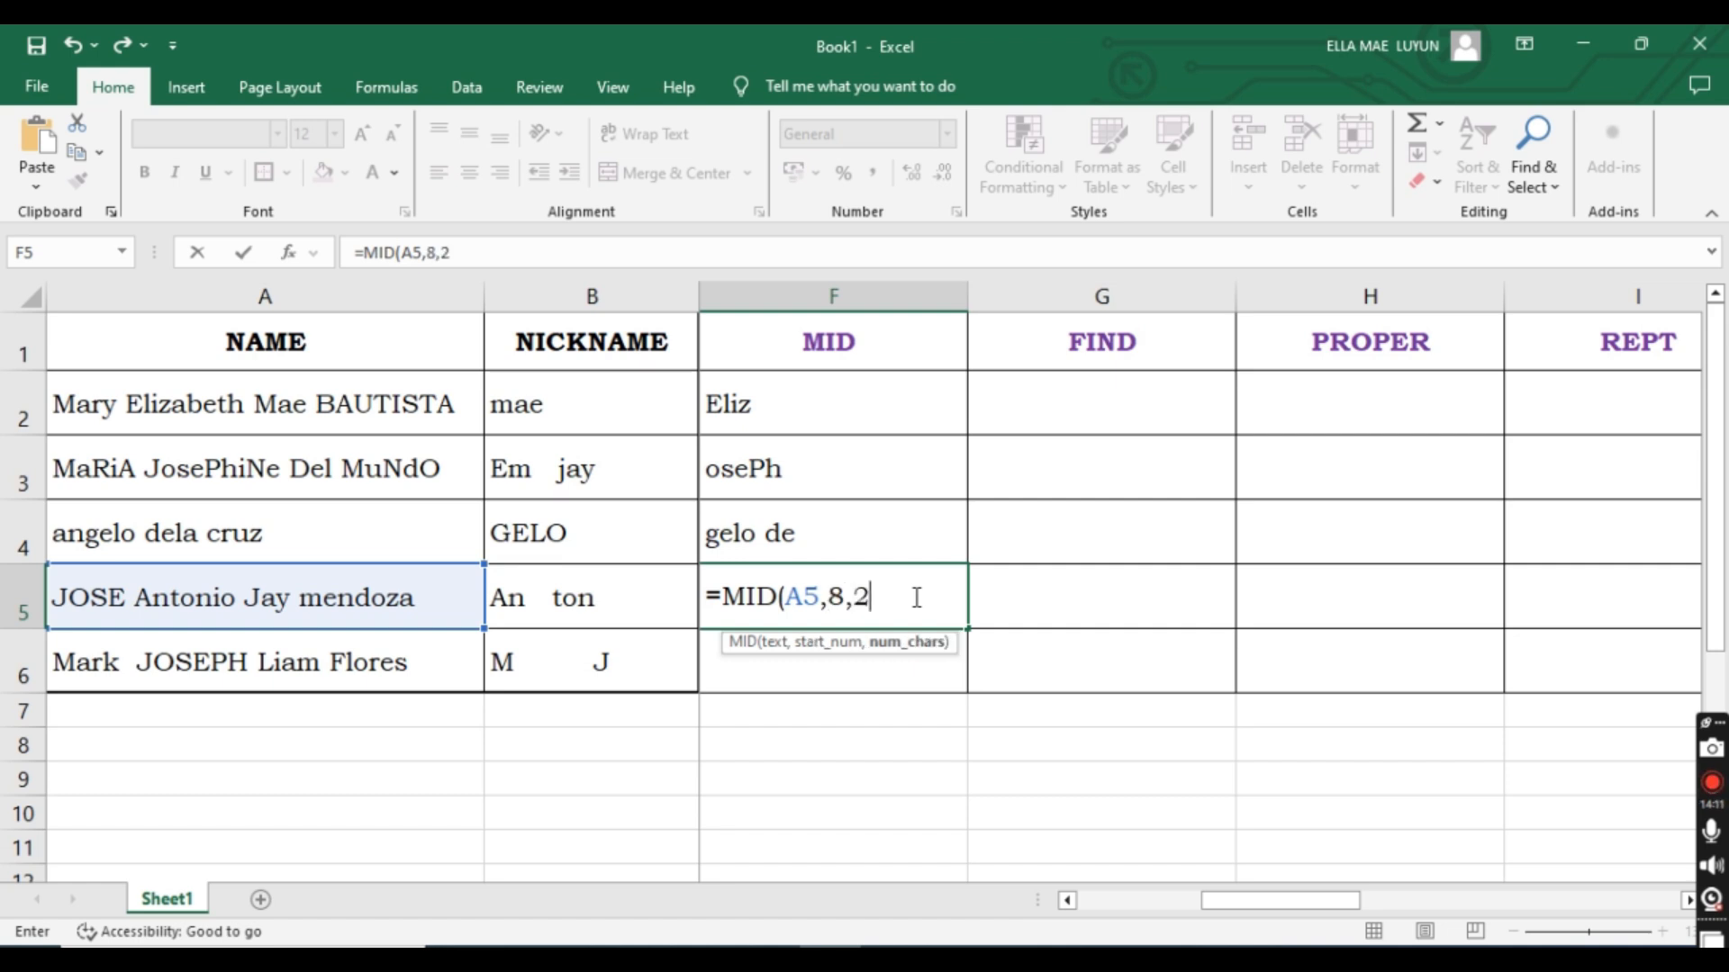
type(")")
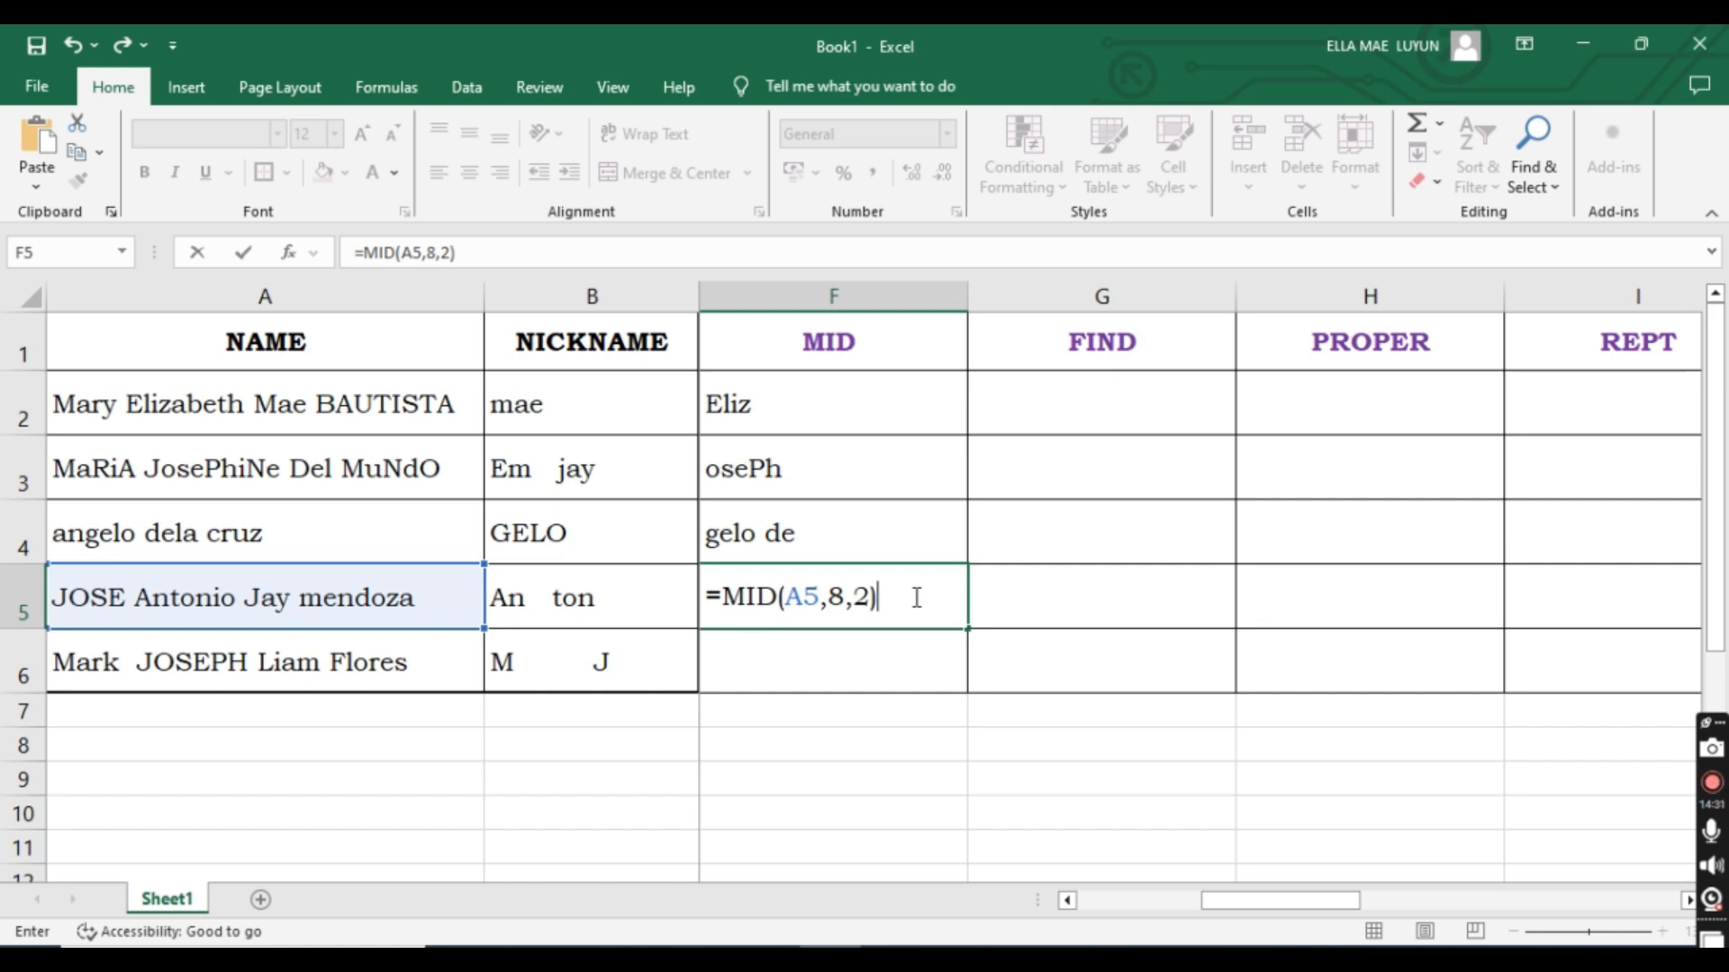
key("Return")
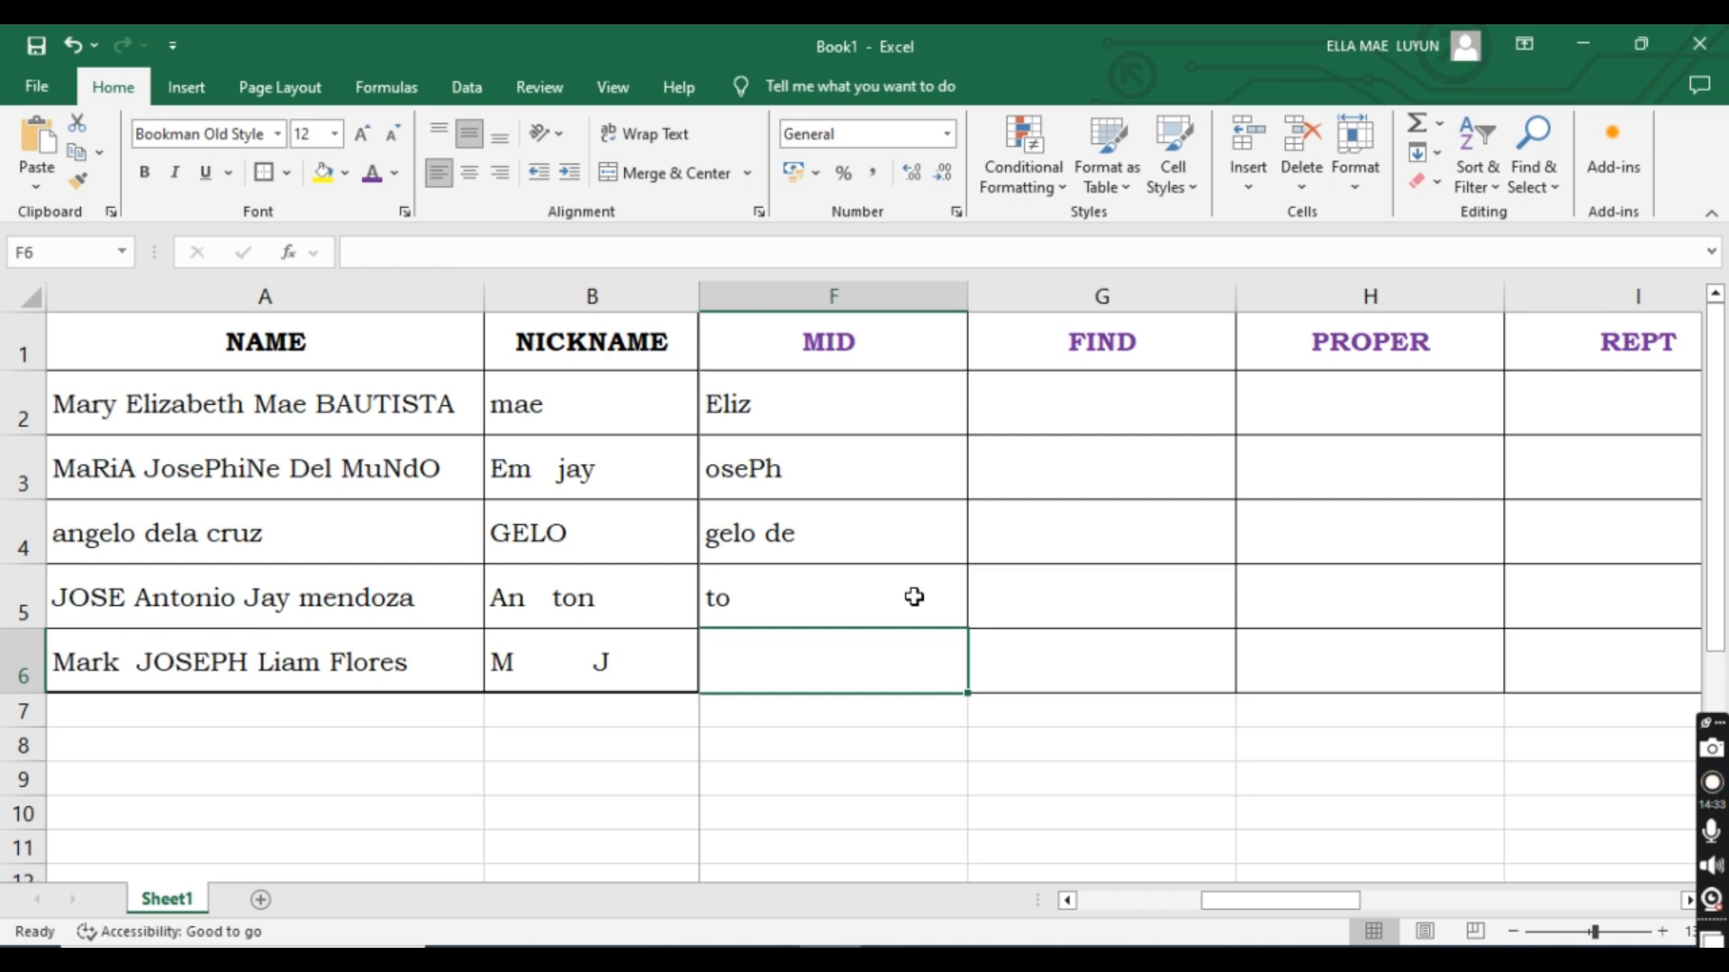
Check the eighth character in A5's name, then select G2 under FIND and scroll right.
left_click(914, 597)
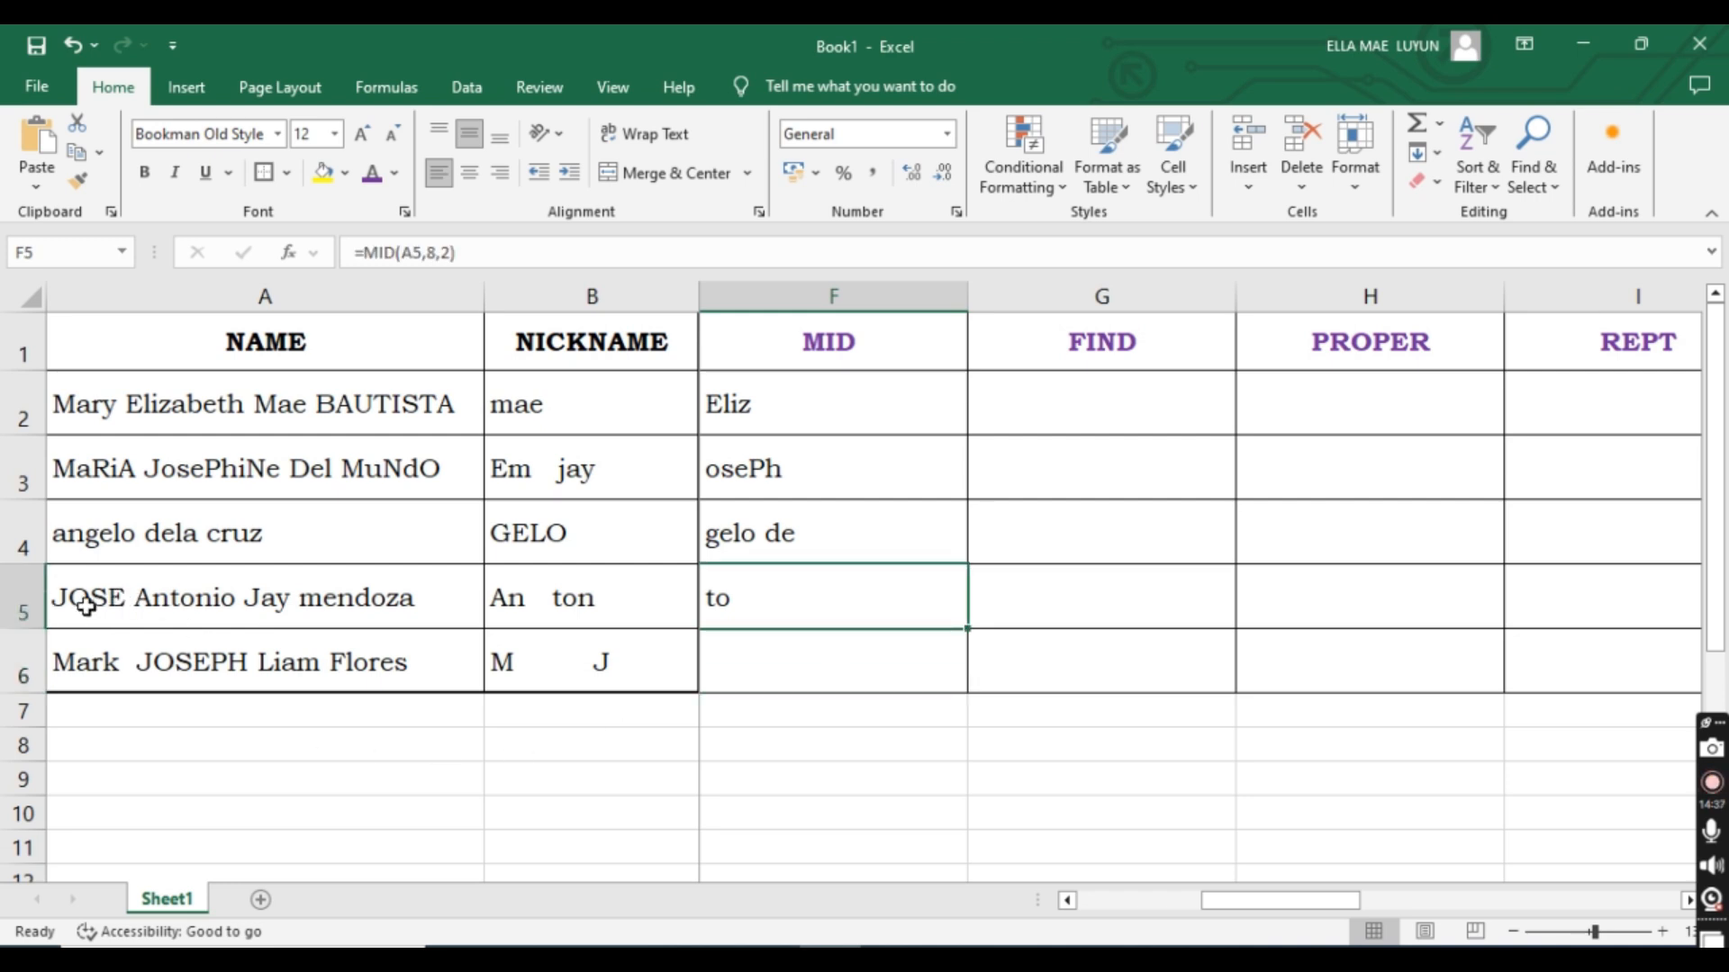
double_click(85, 592)
left_click_drag(57, 599, 196, 597)
left_click(172, 597)
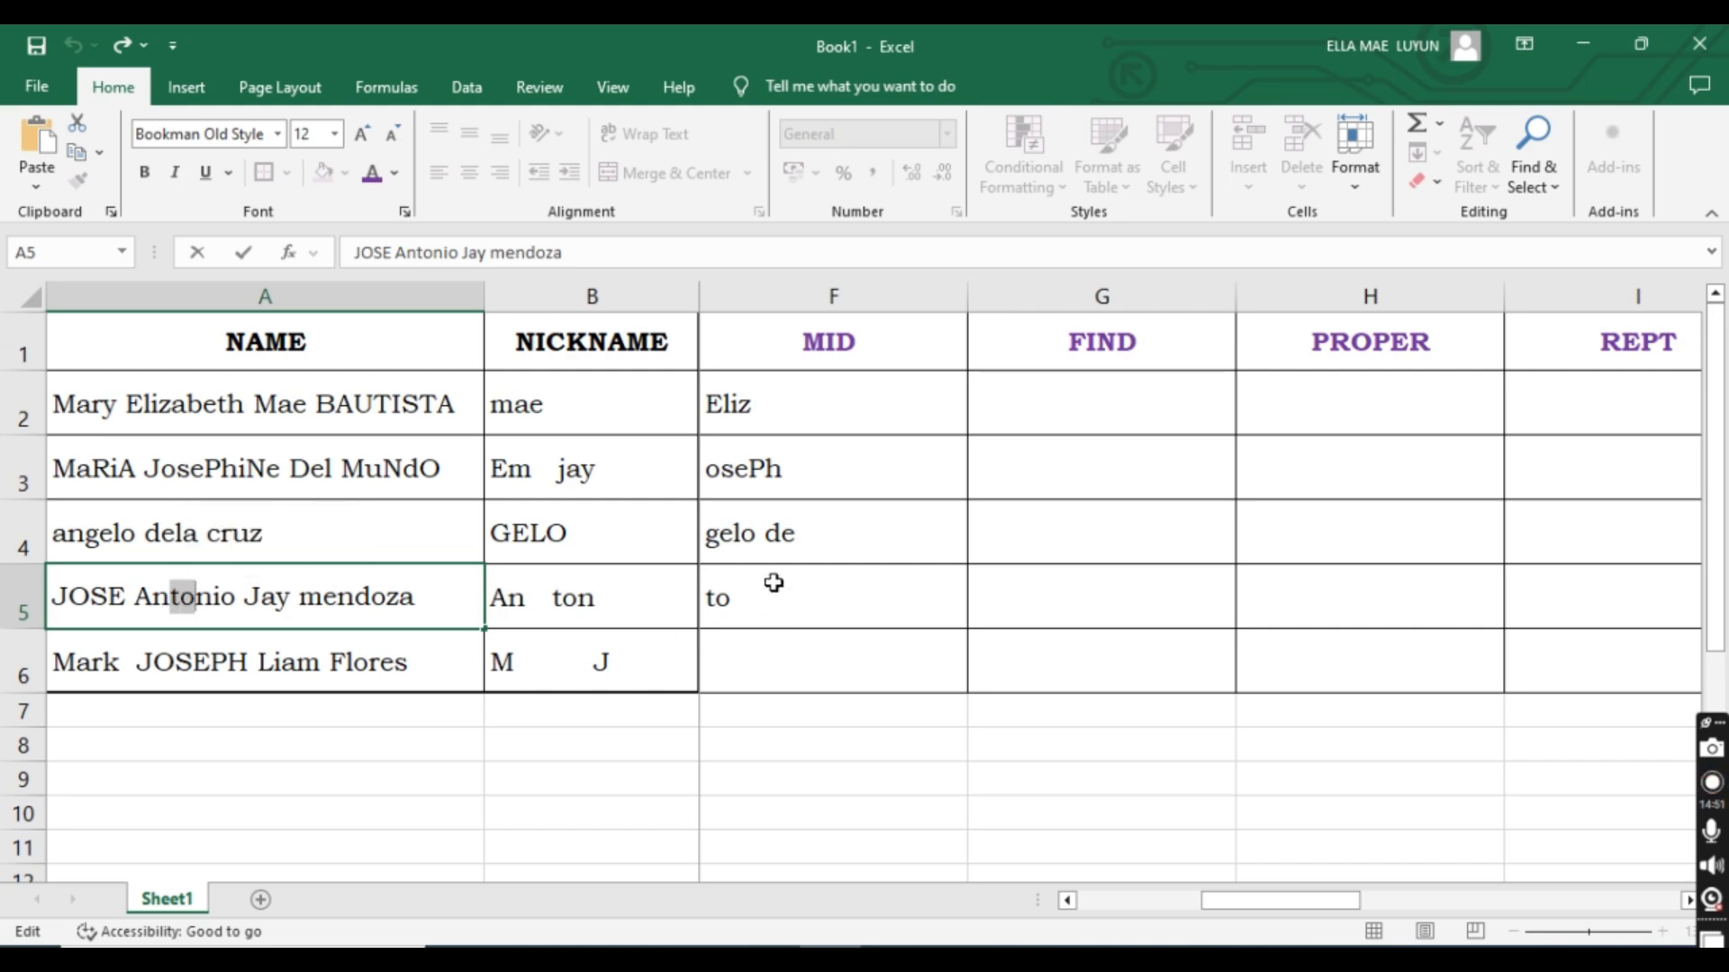
left_click(1078, 421)
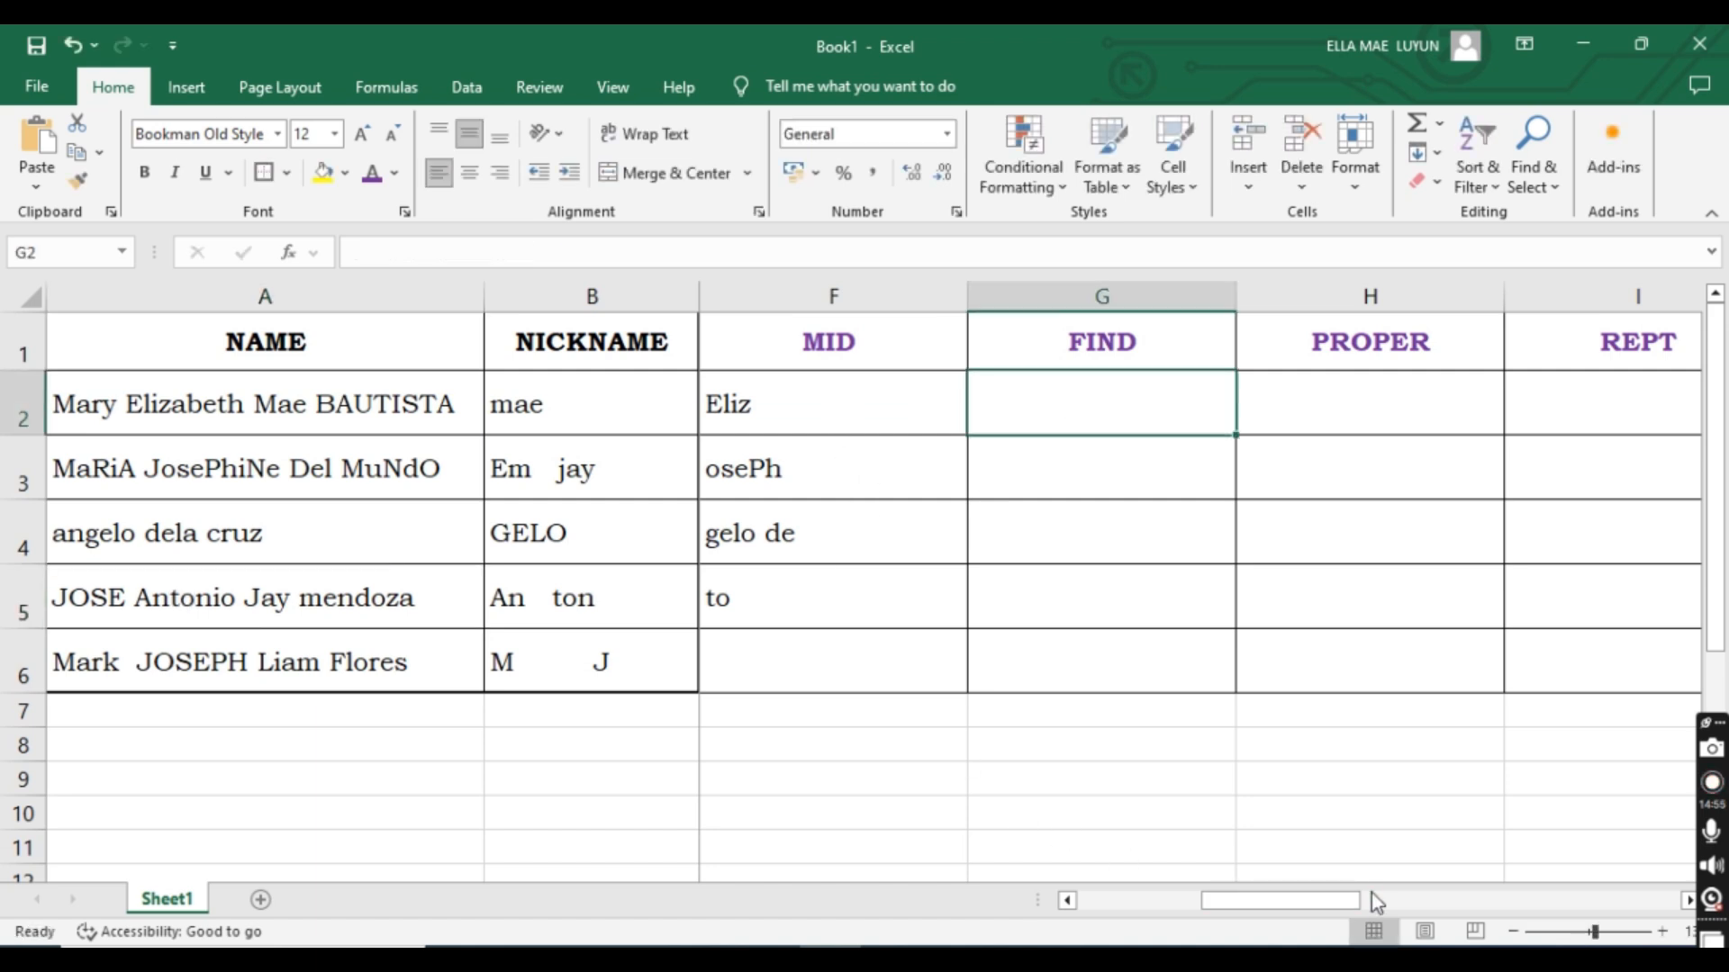
left_click_drag(1289, 906, 1339, 905)
key("alt+Tab")
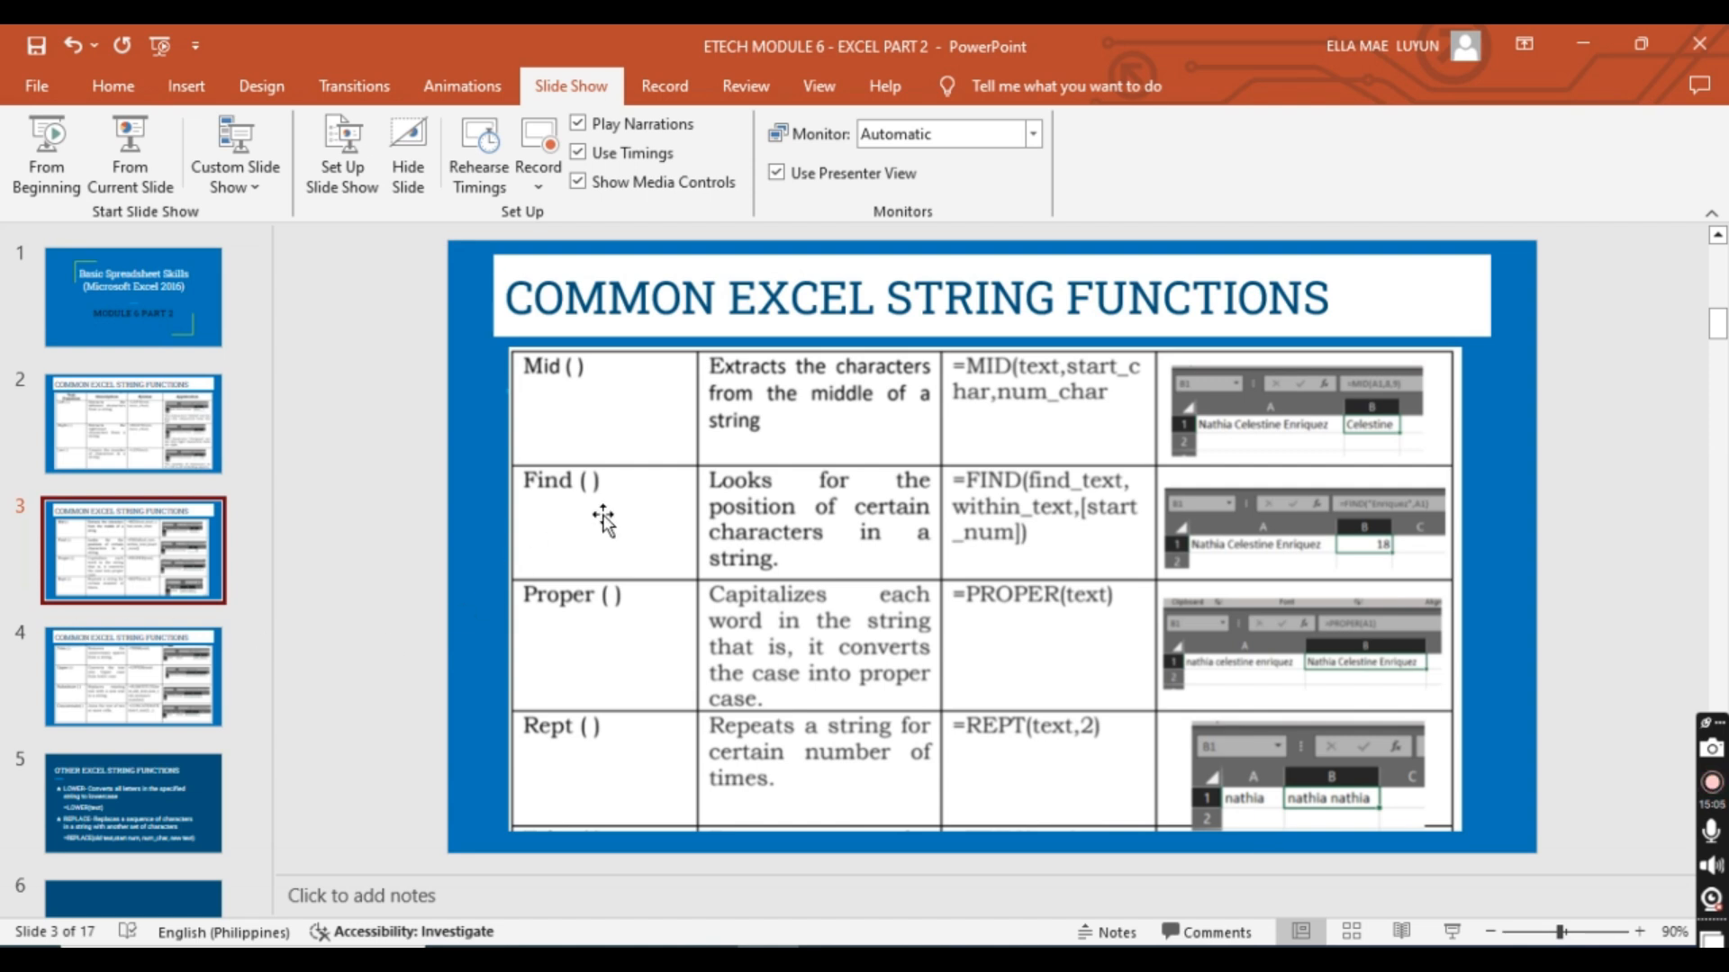
key("alt+Tab")
key("alt+Tab")
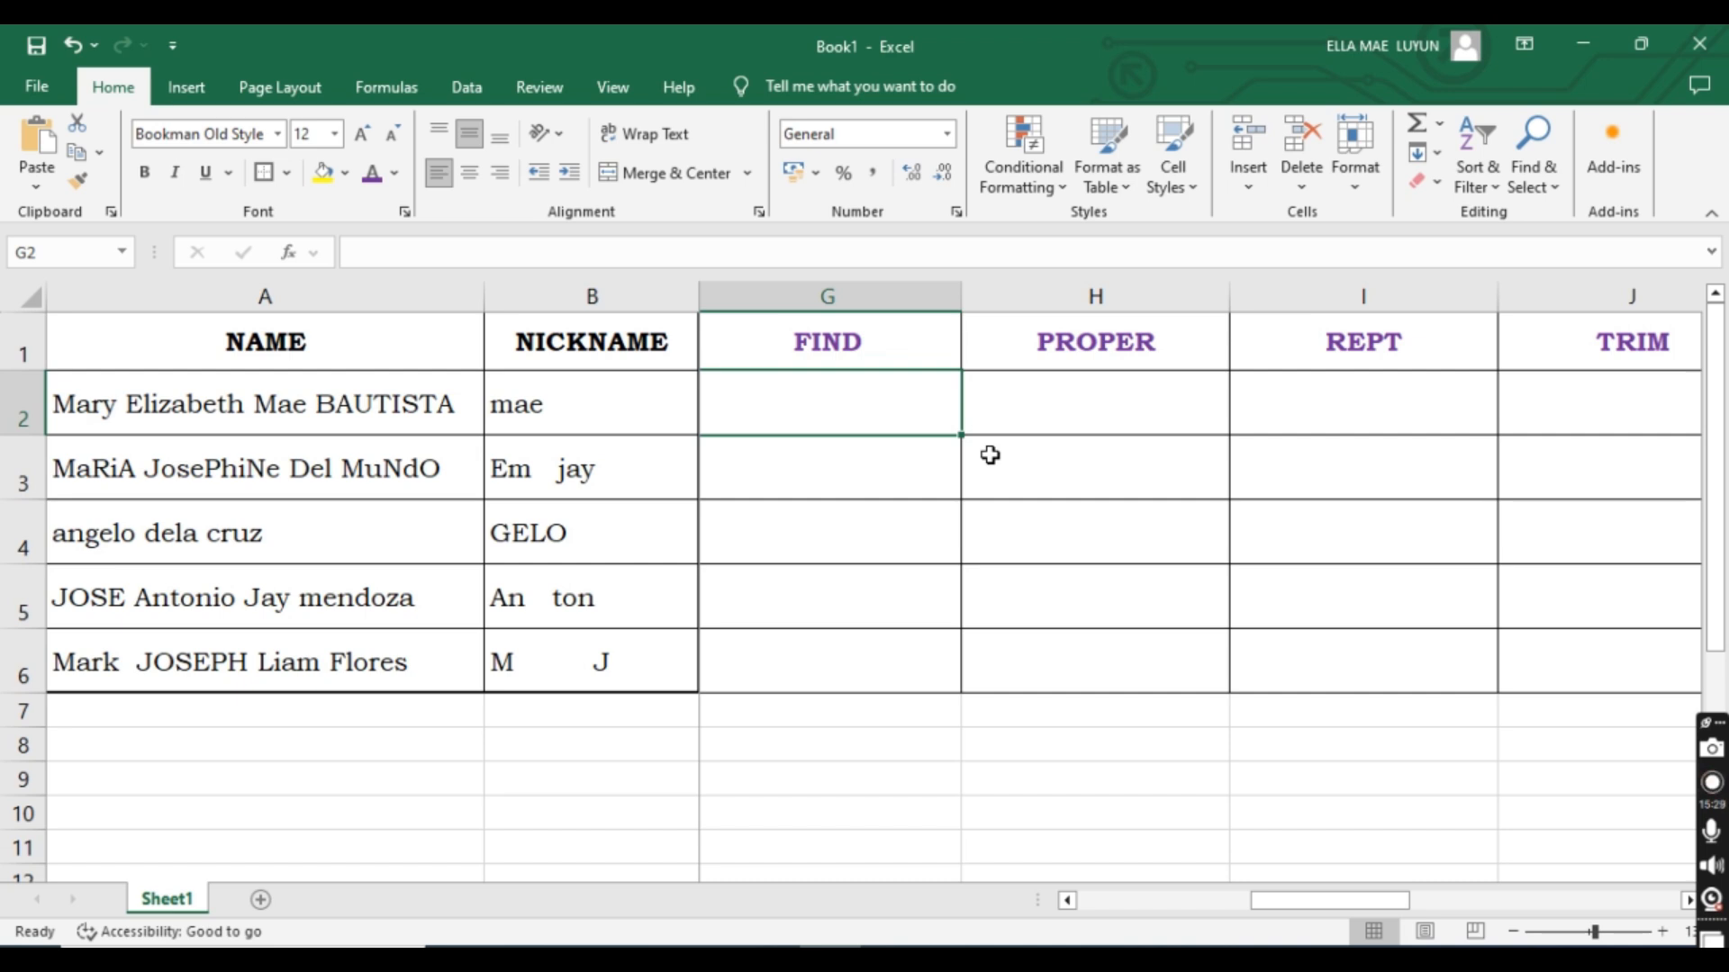
Undo the column width change and enter =FIND("a",A2) in G2.
key("ctrl+z")
type("=")
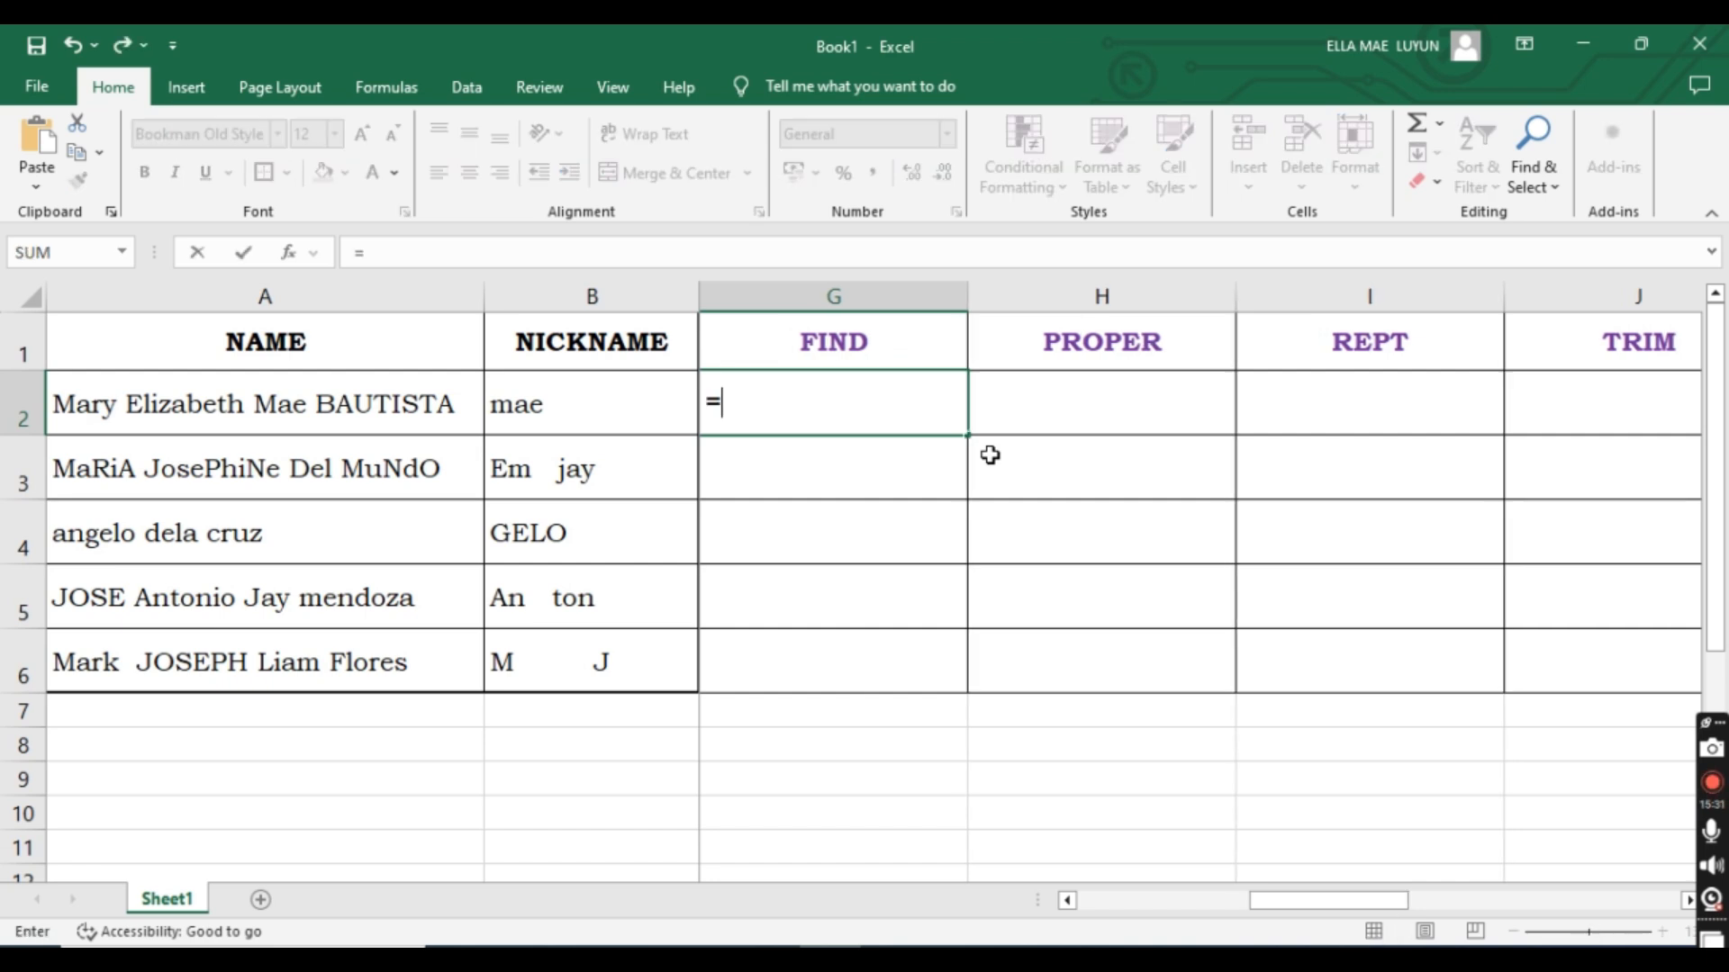
type("FIND(")
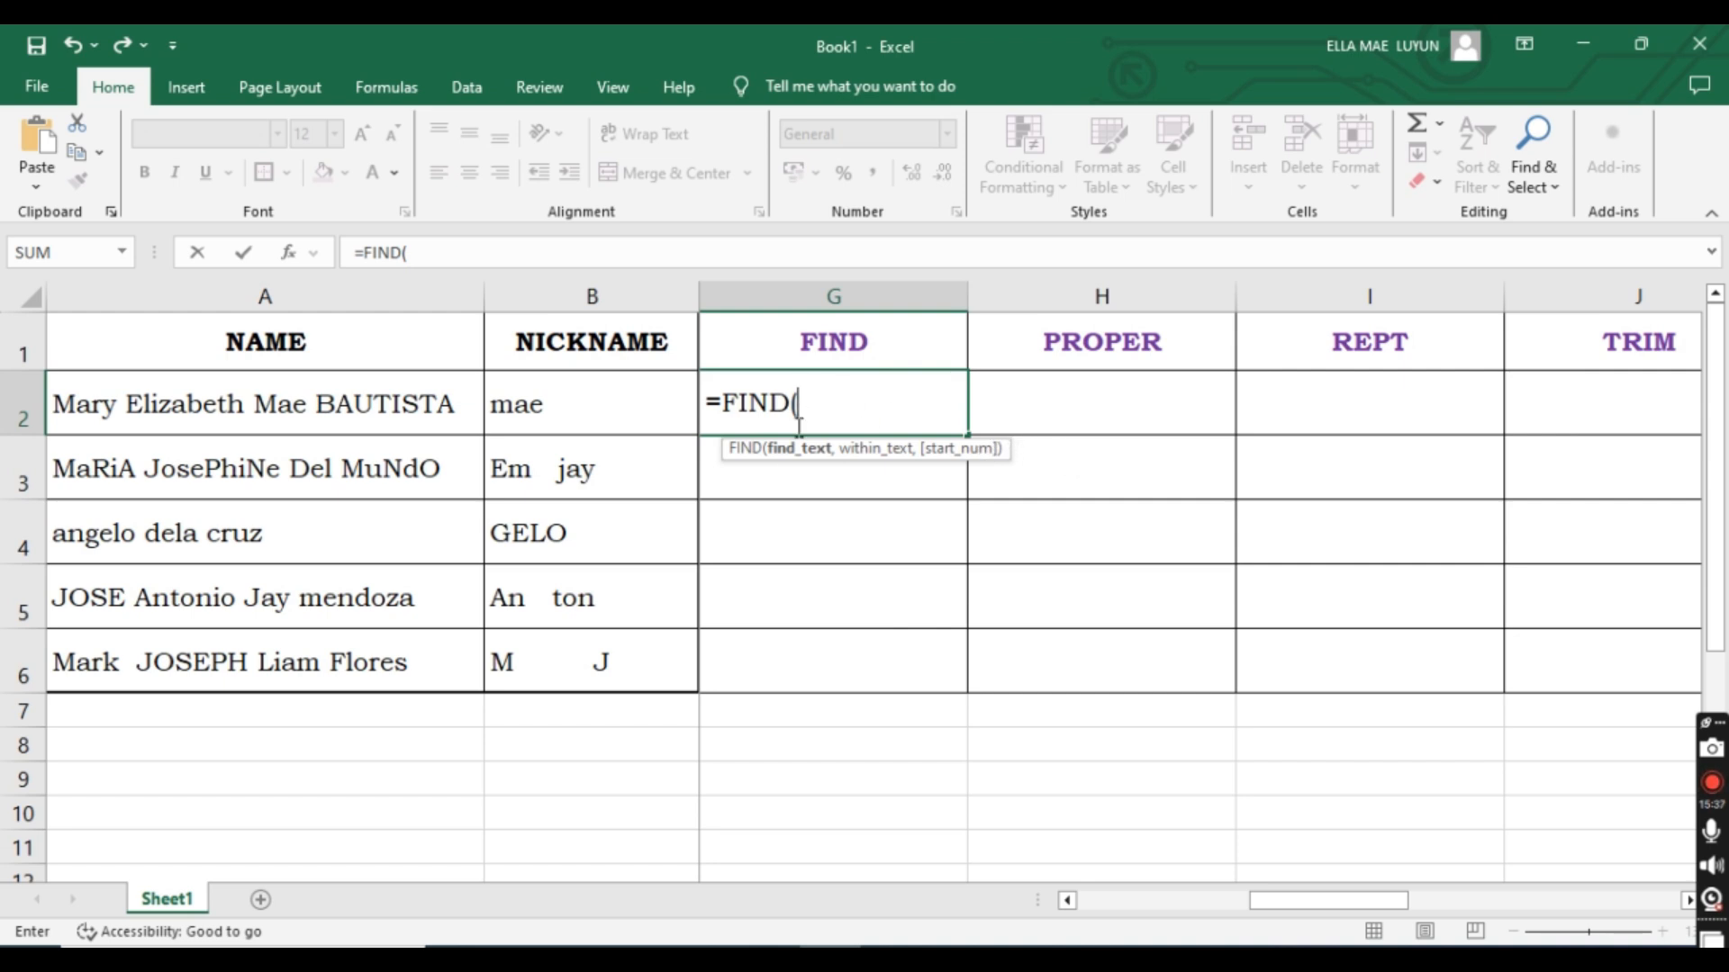
type("\"")
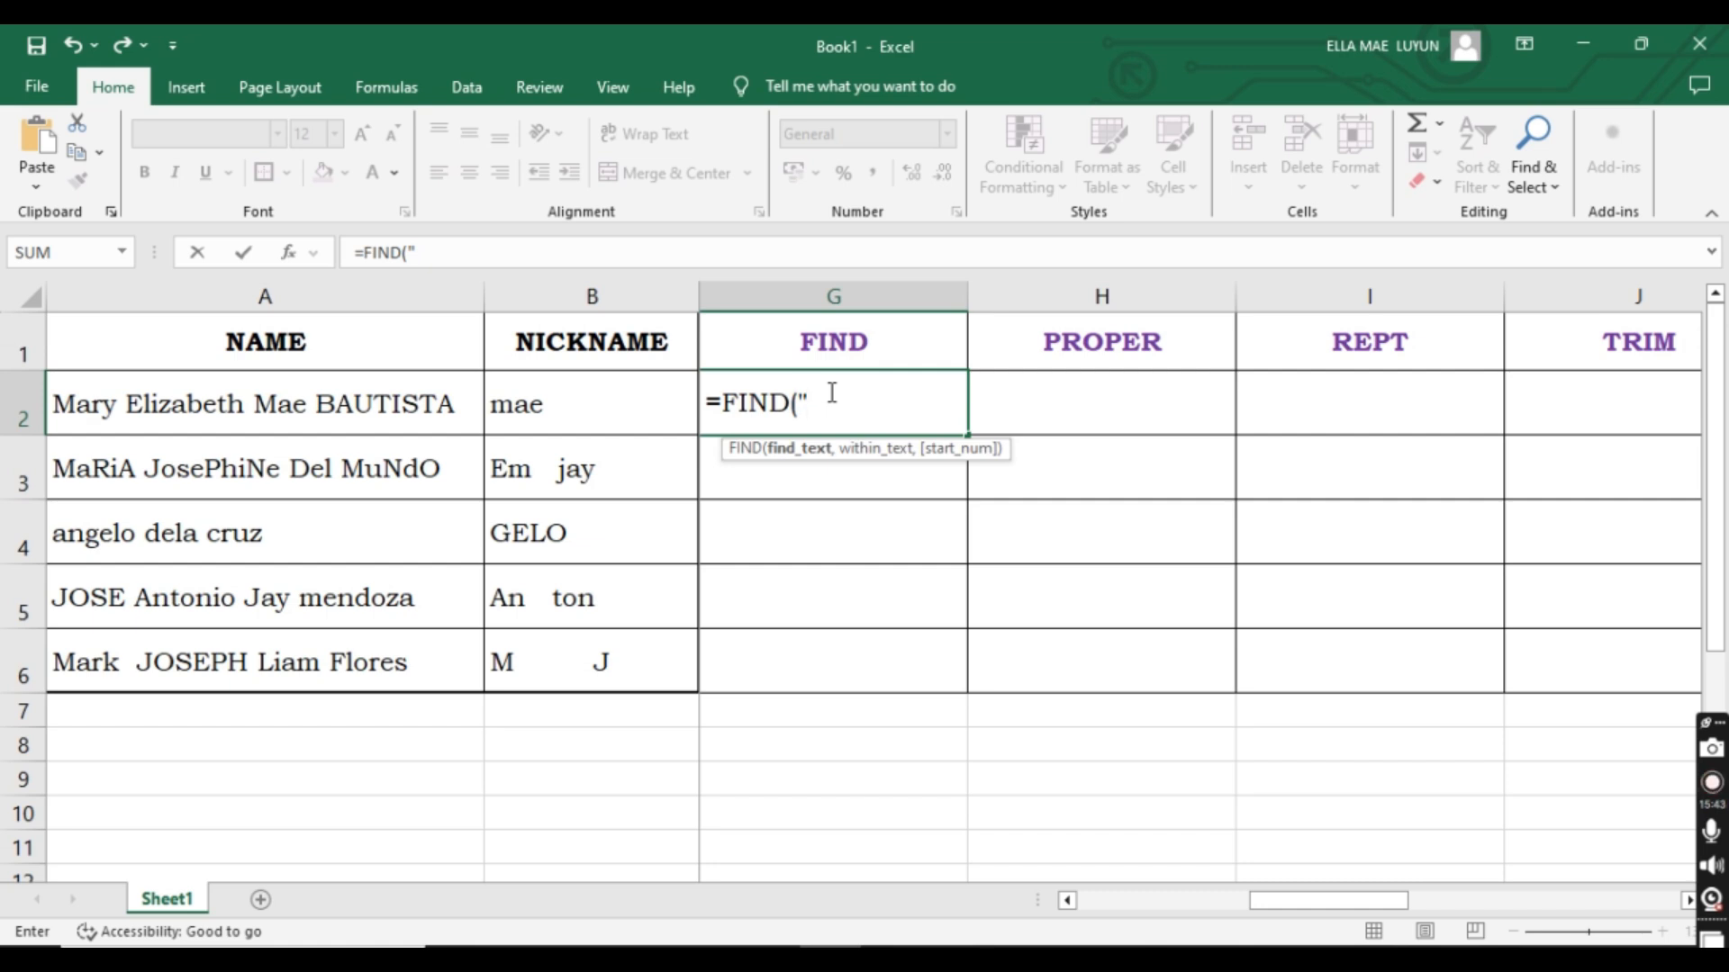
type("a\",")
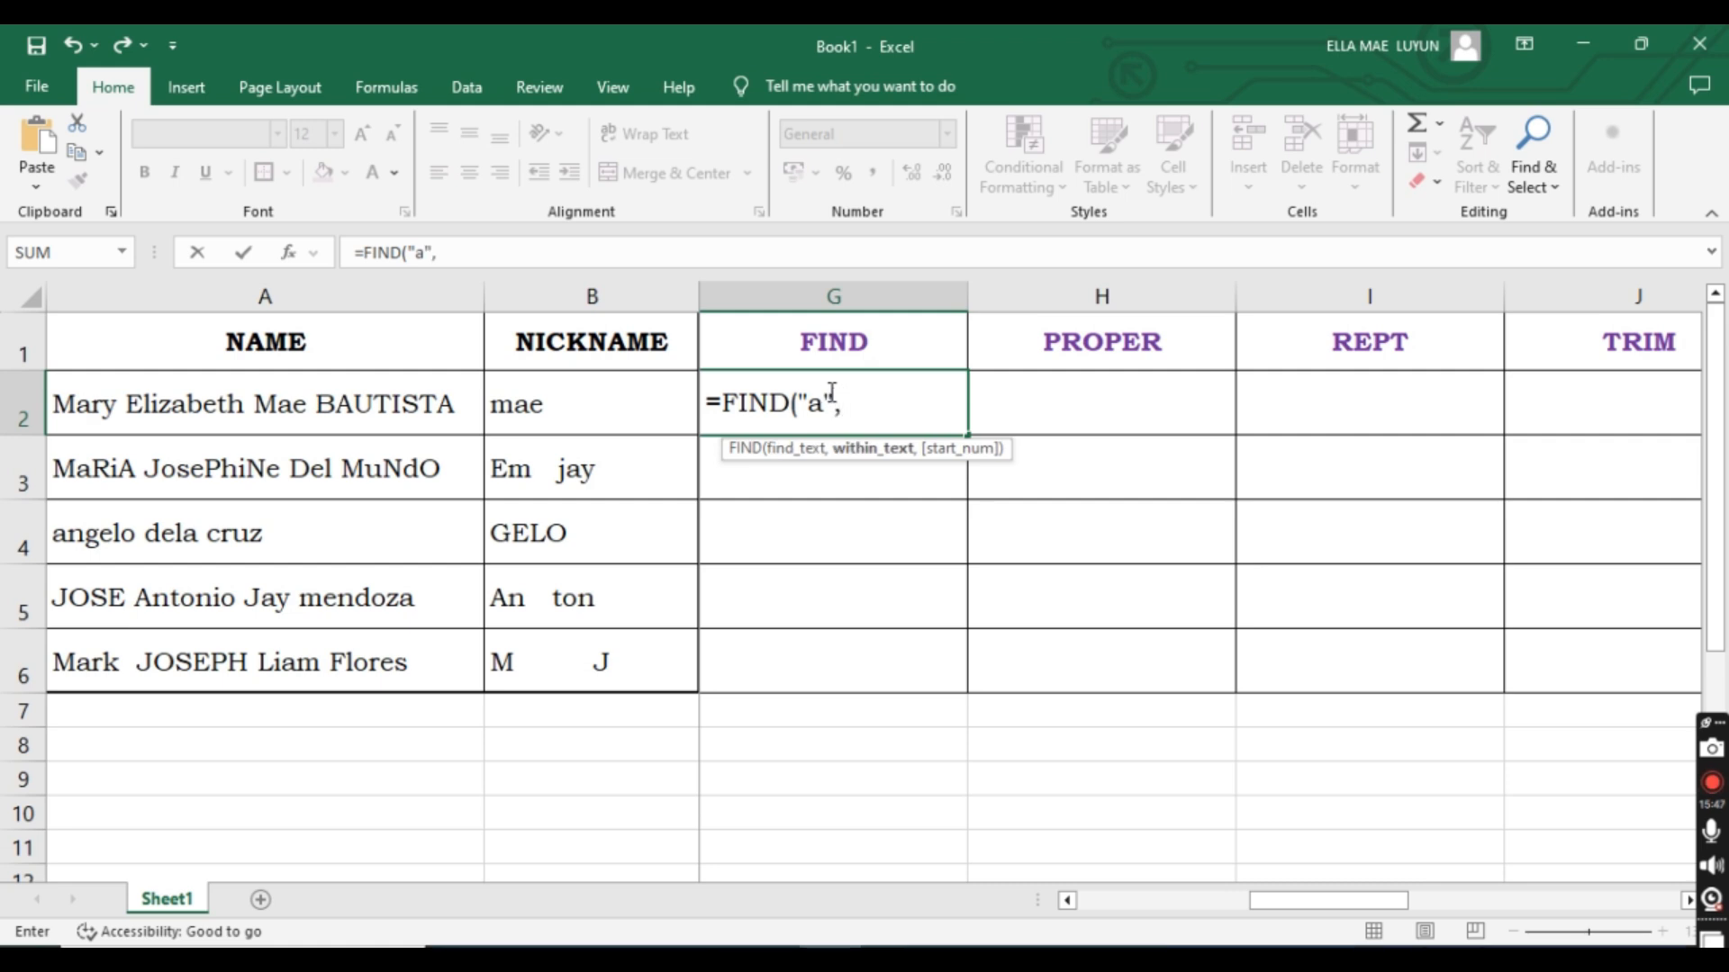
left_click(260, 400)
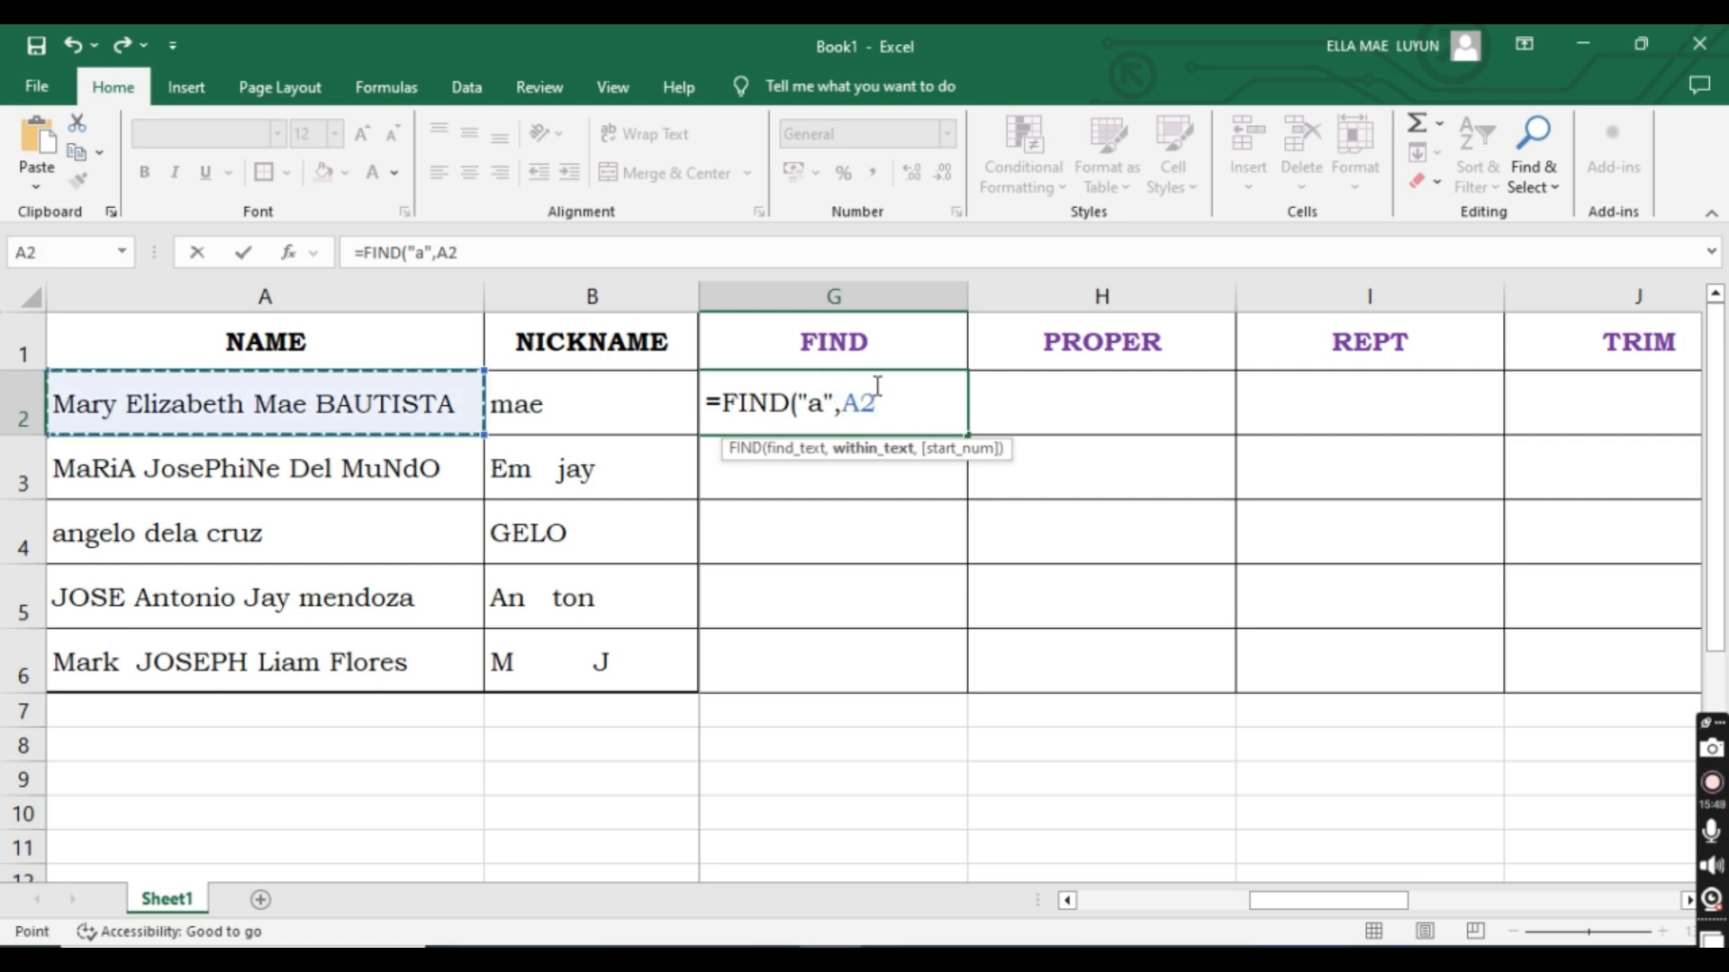
type(")")
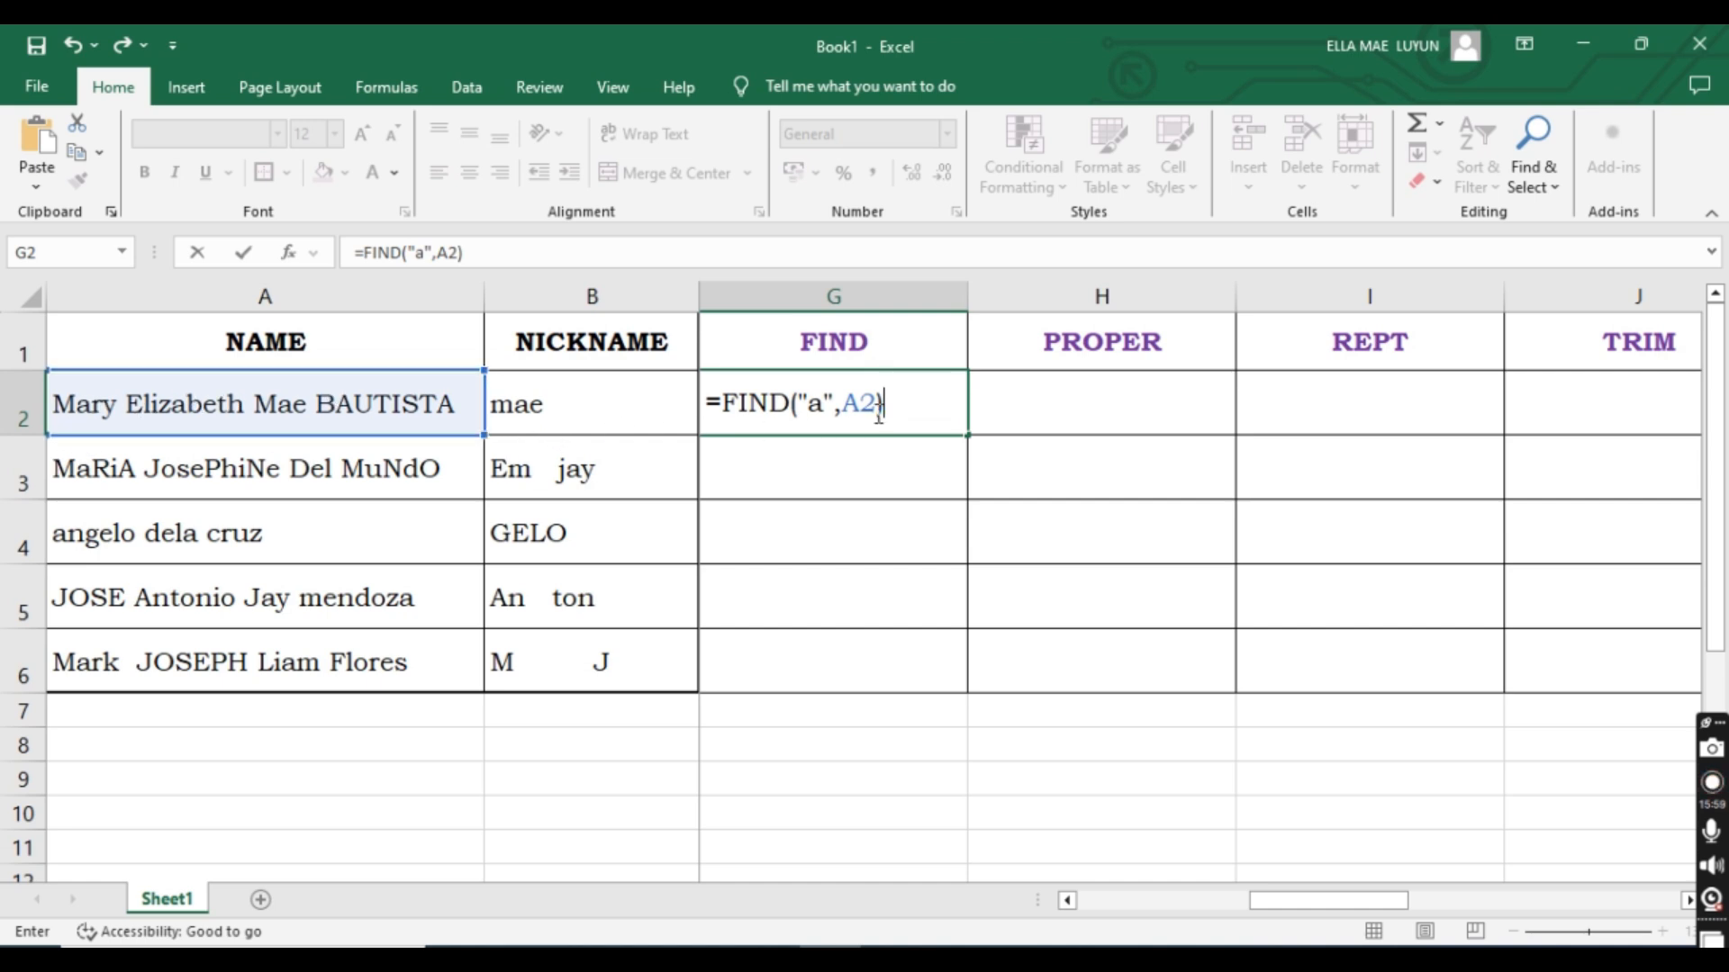
left_click(815, 405)
left_click(858, 403)
left_click(884, 404)
key("Return")
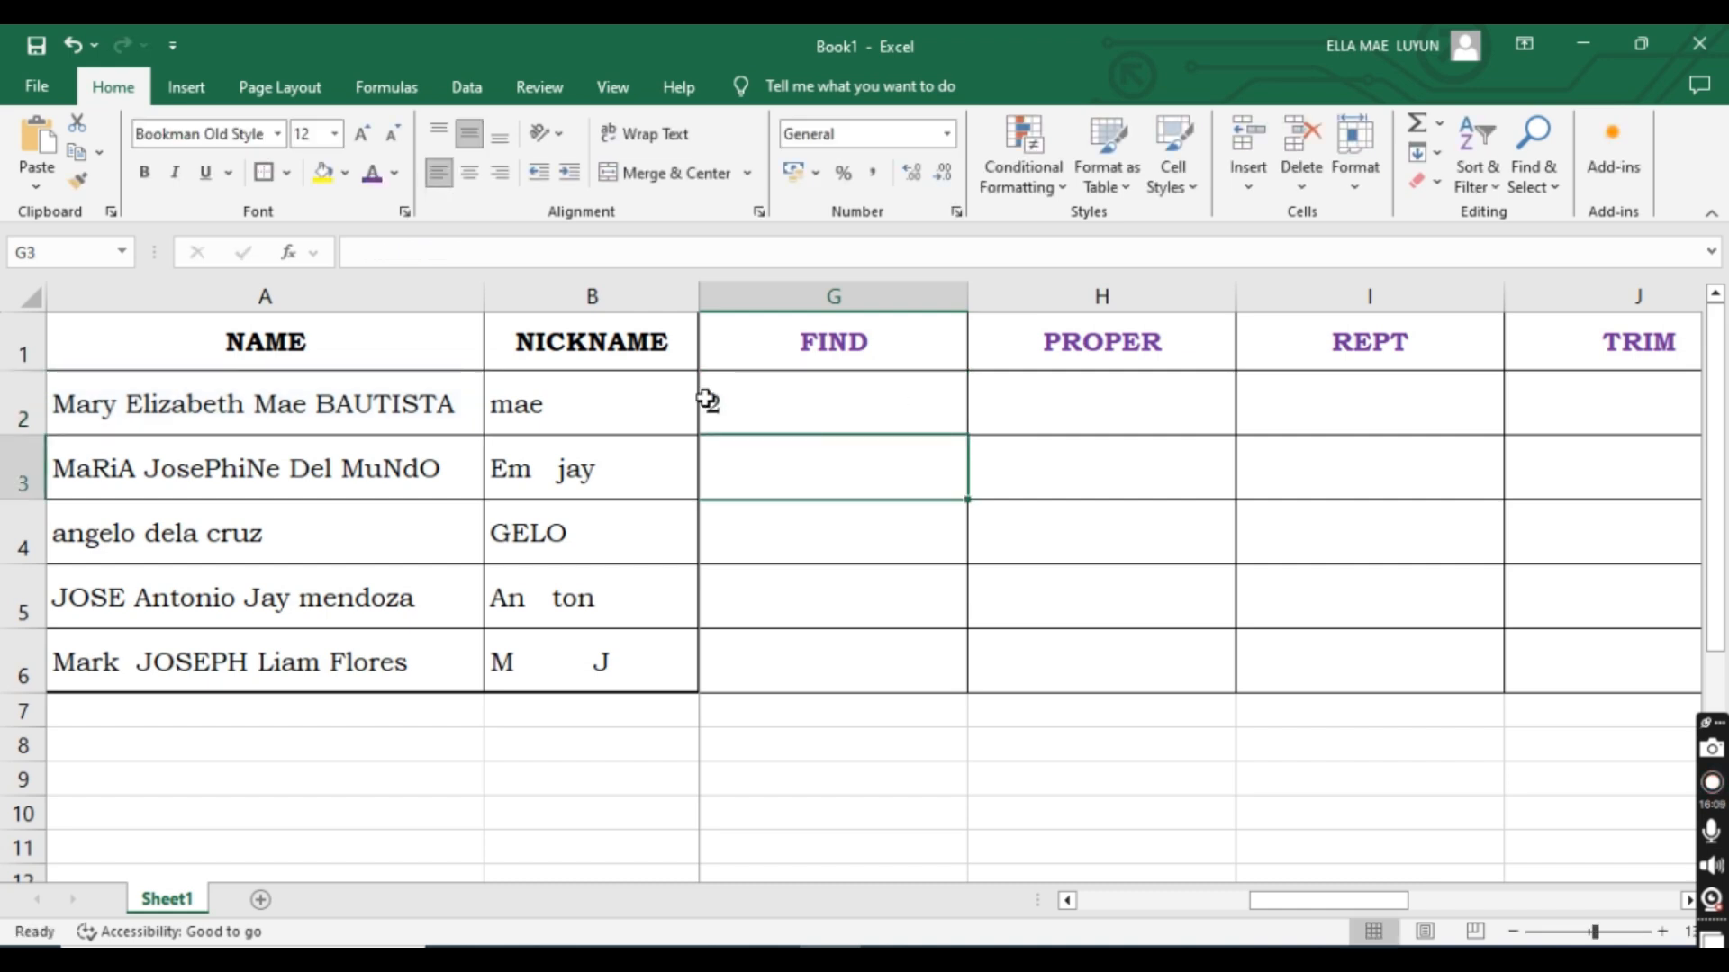
Locate the first 'a' at position 2 in A2's name and recheck G2's FIND formula.
left_click(760, 413)
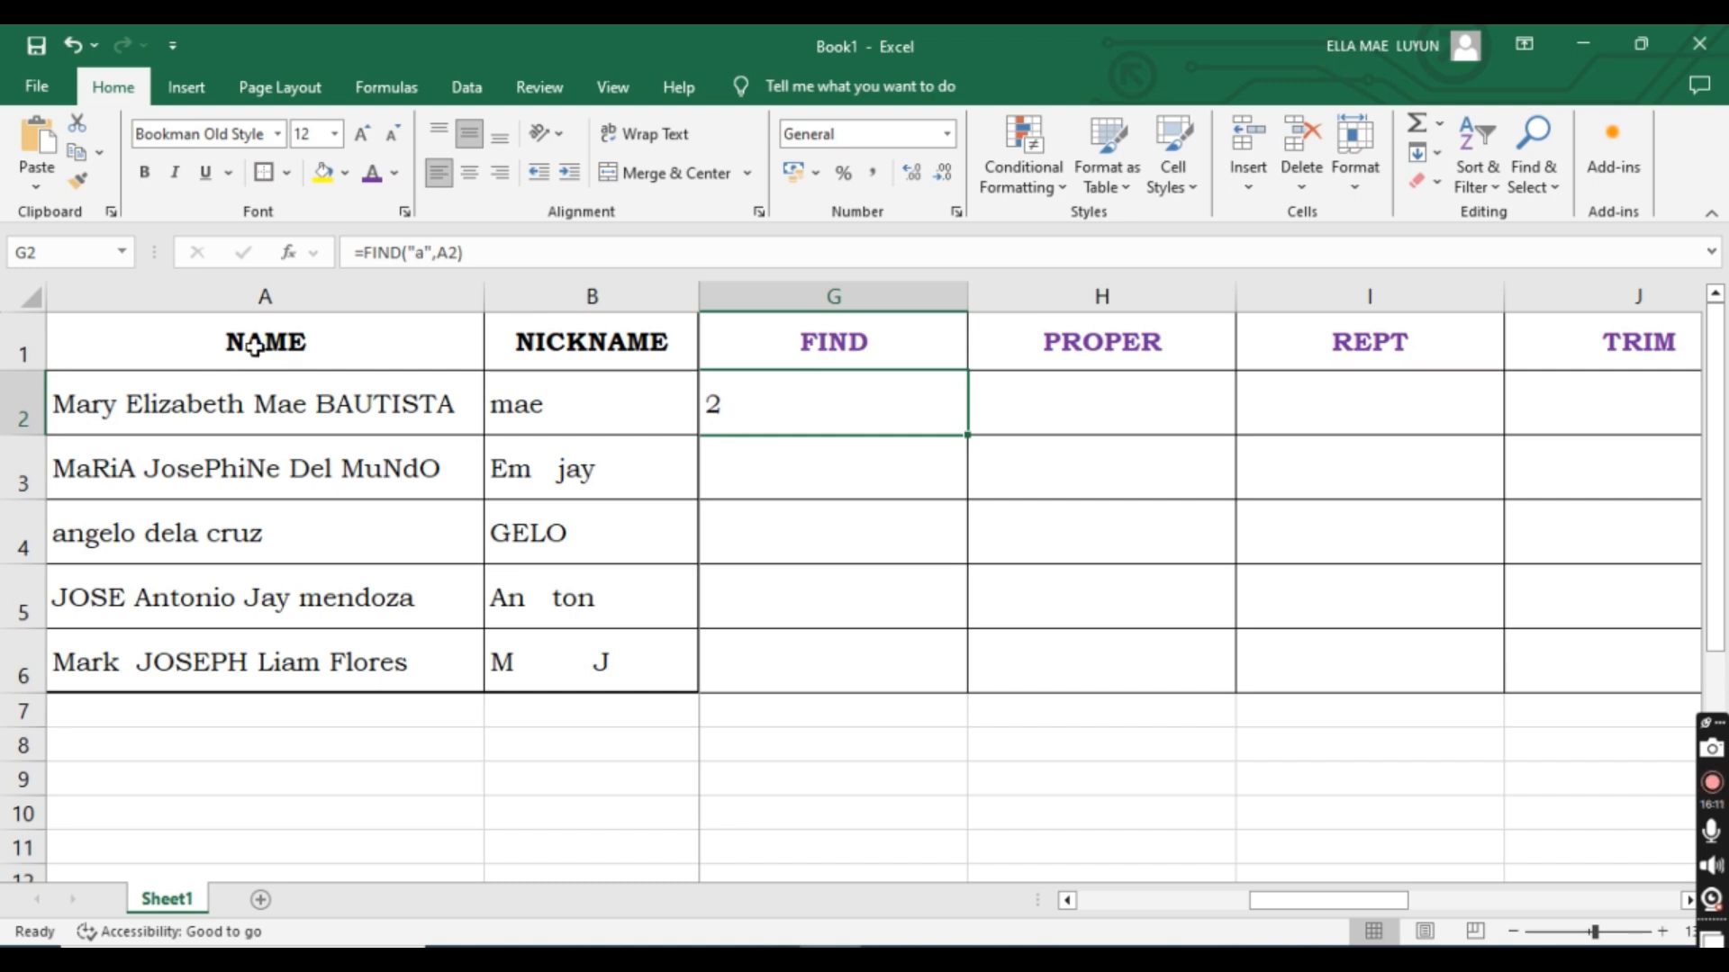
double_click(78, 402)
left_click_drag(72, 402, 91, 403)
key("Escape")
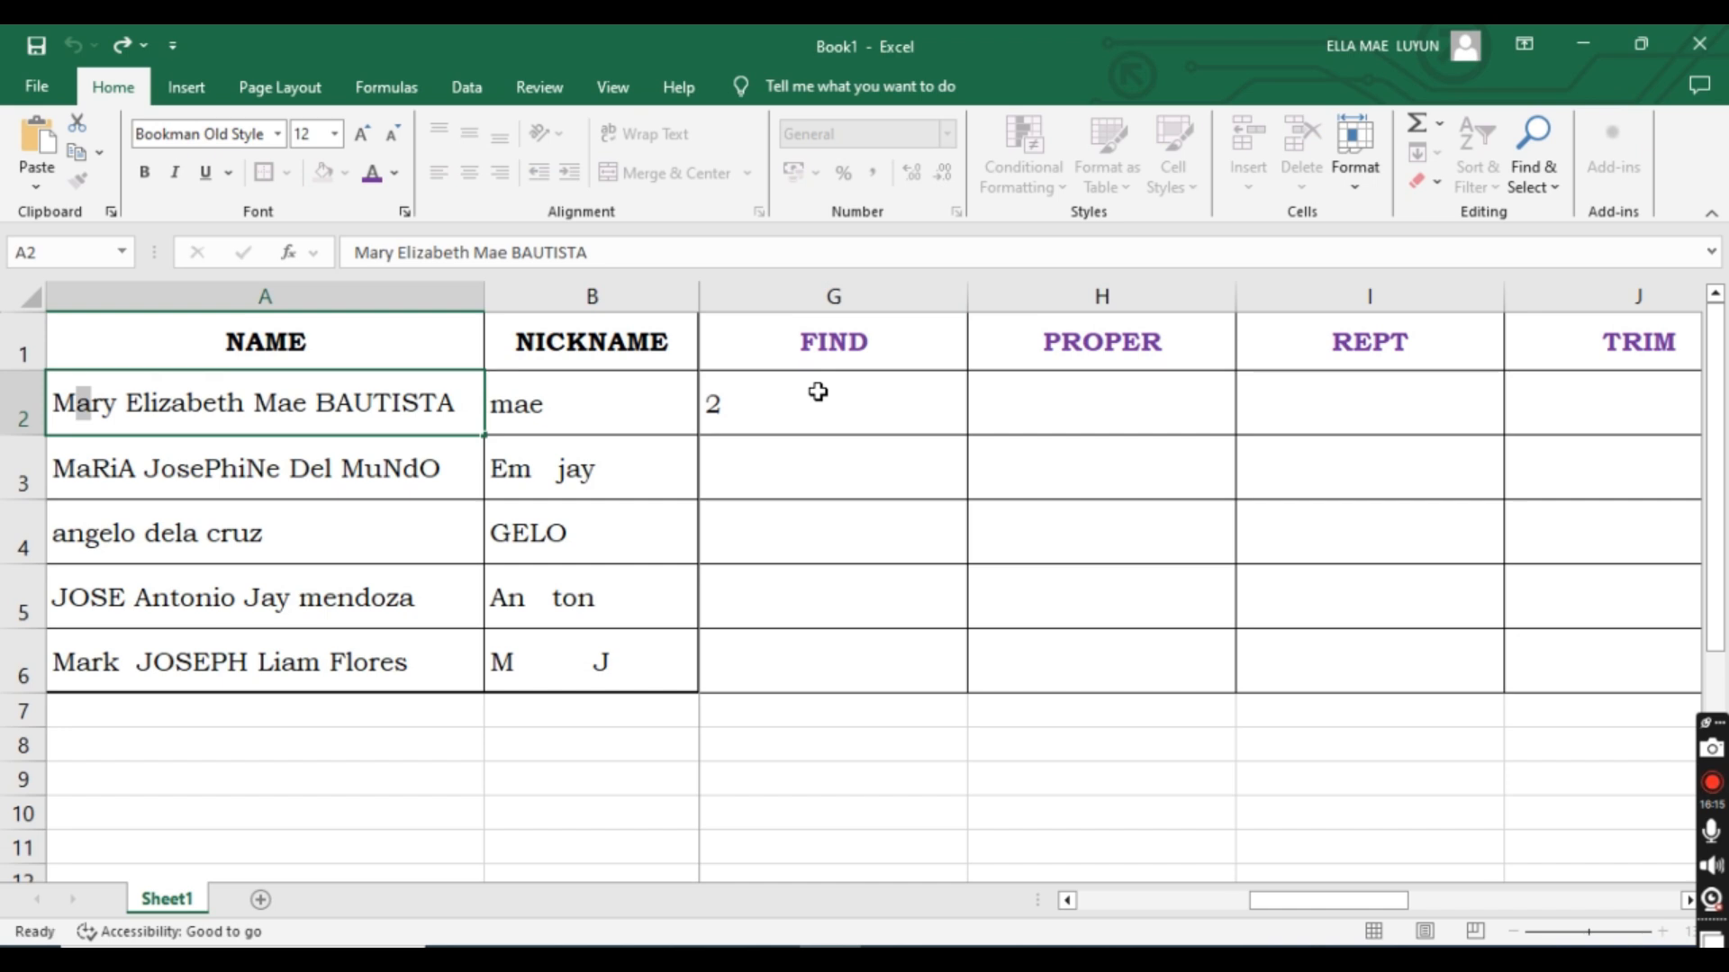
left_click(816, 393)
double_click(795, 403)
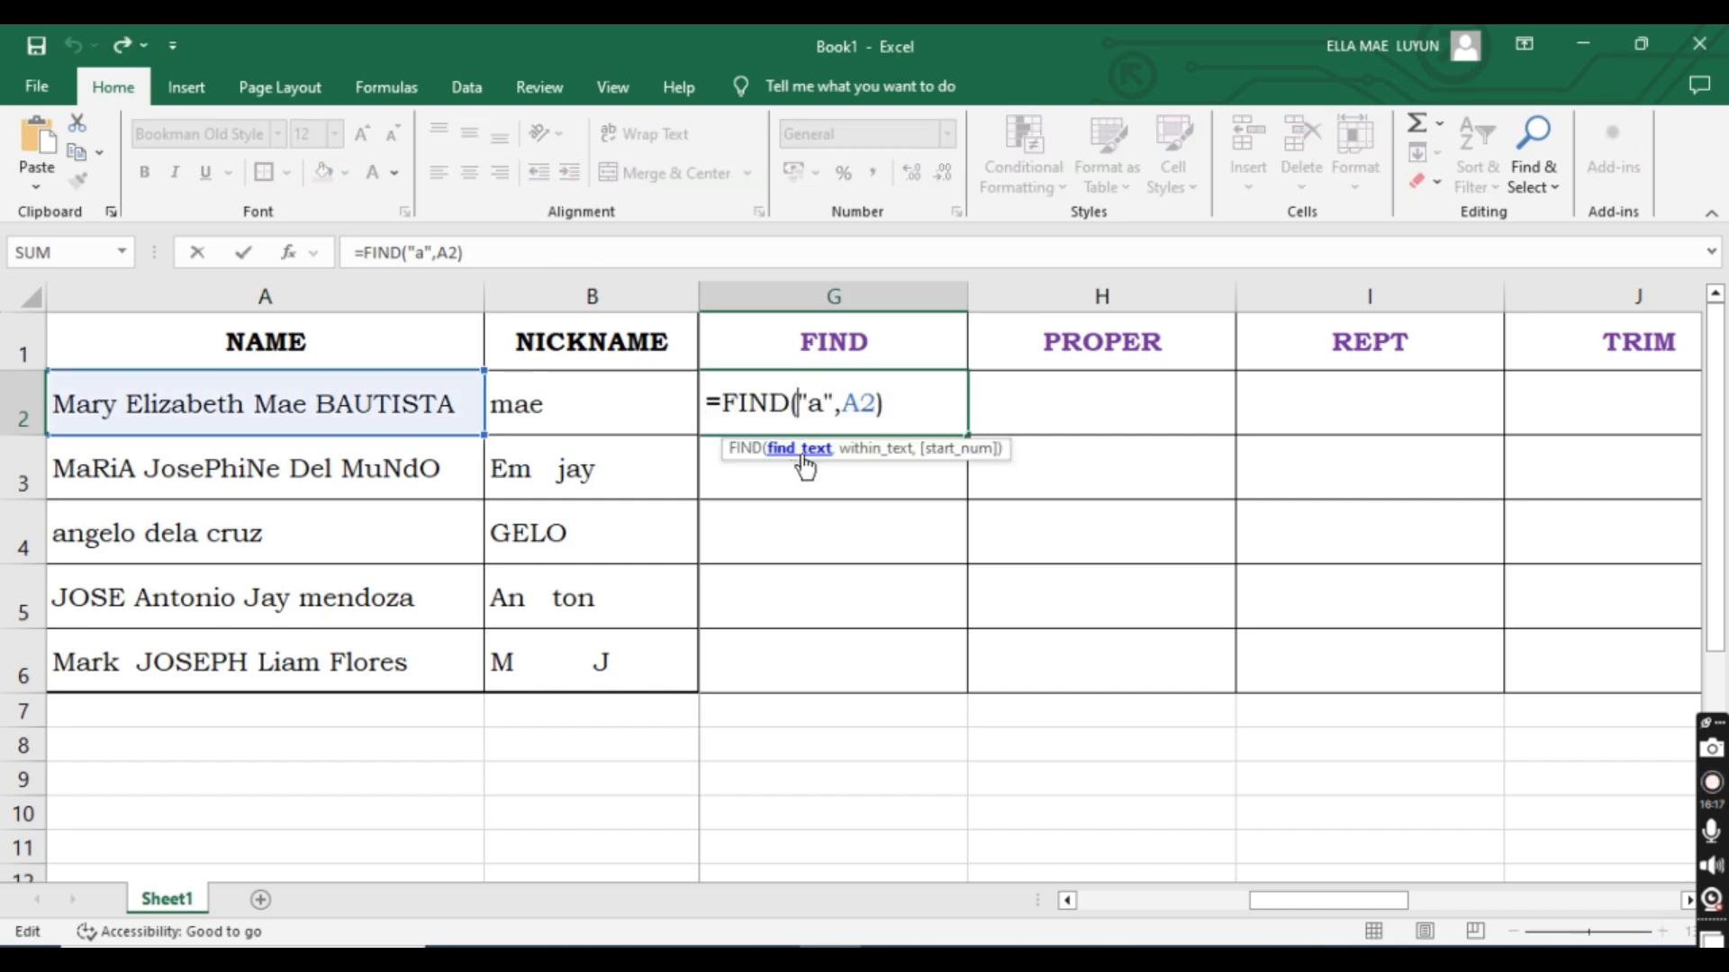
left_click(810, 404)
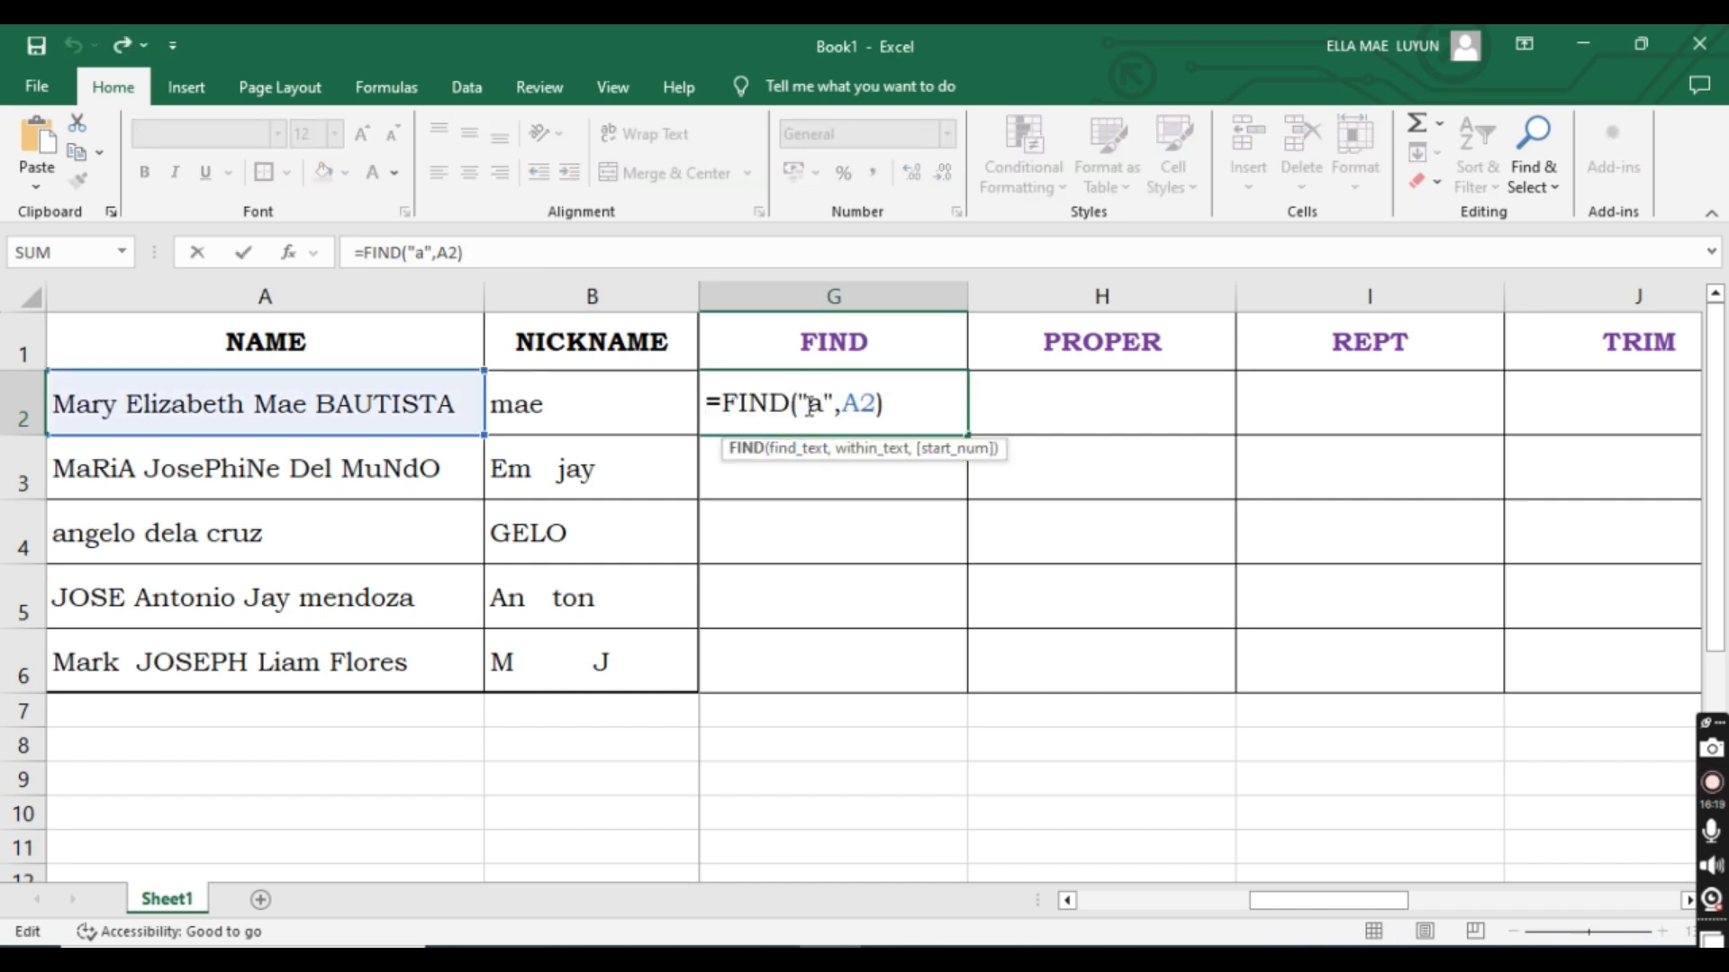
left_click_drag(824, 404, 807, 403)
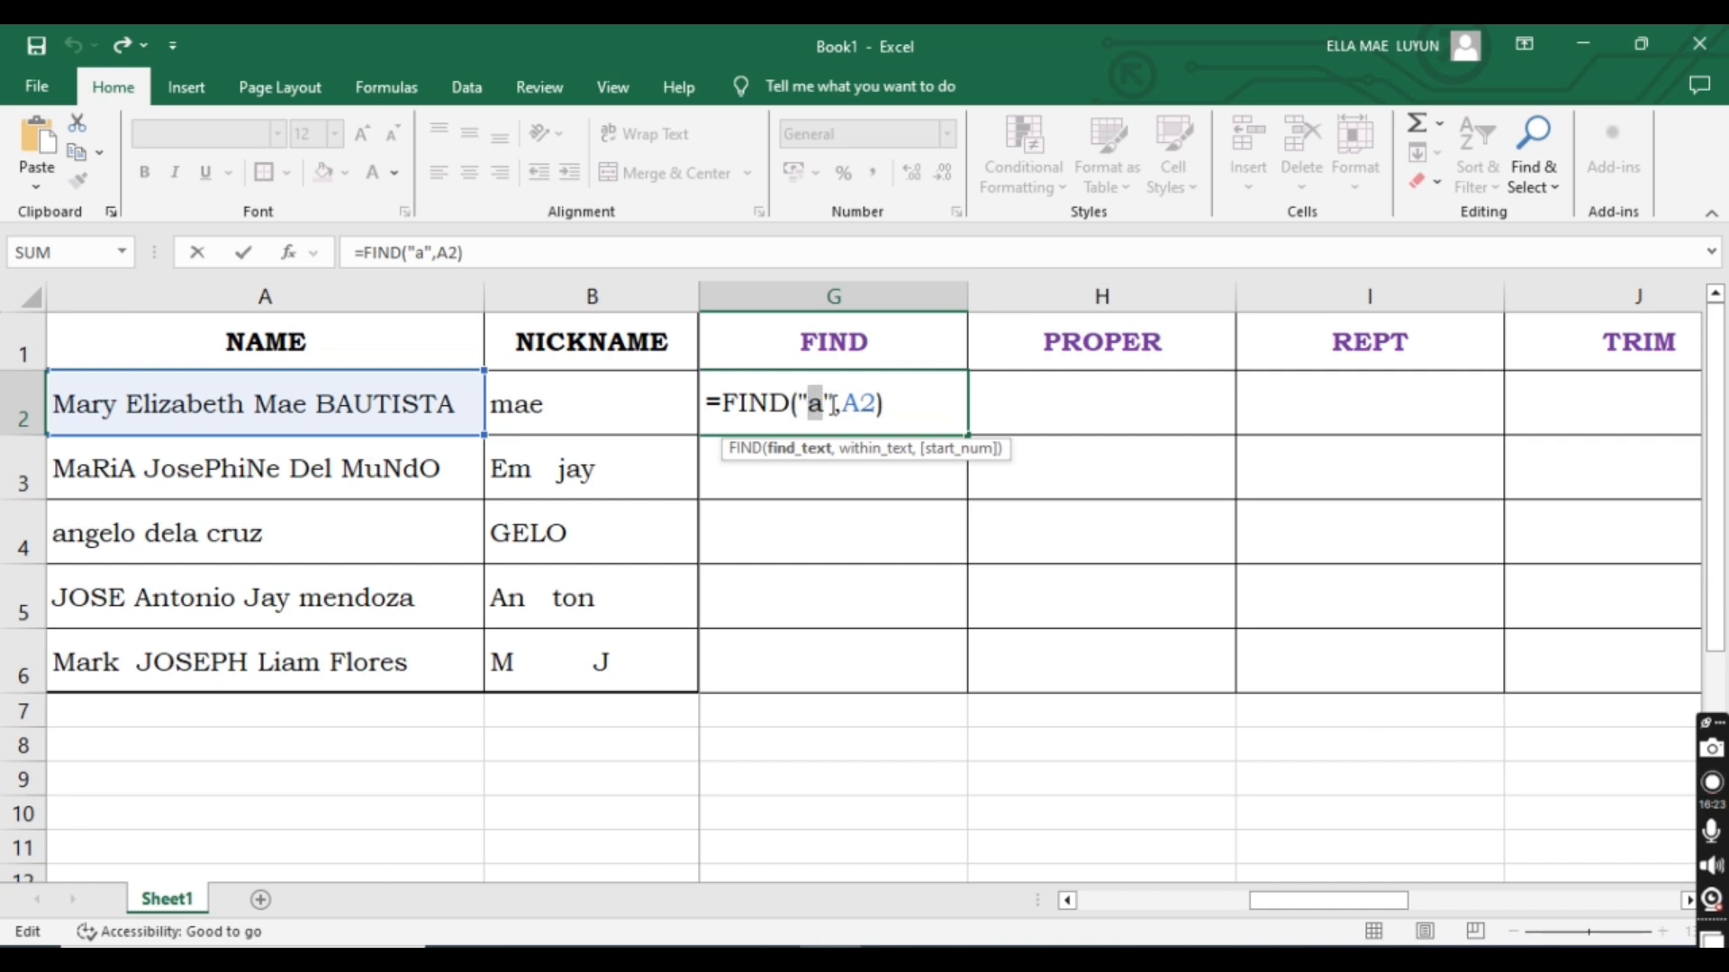
key("Return")
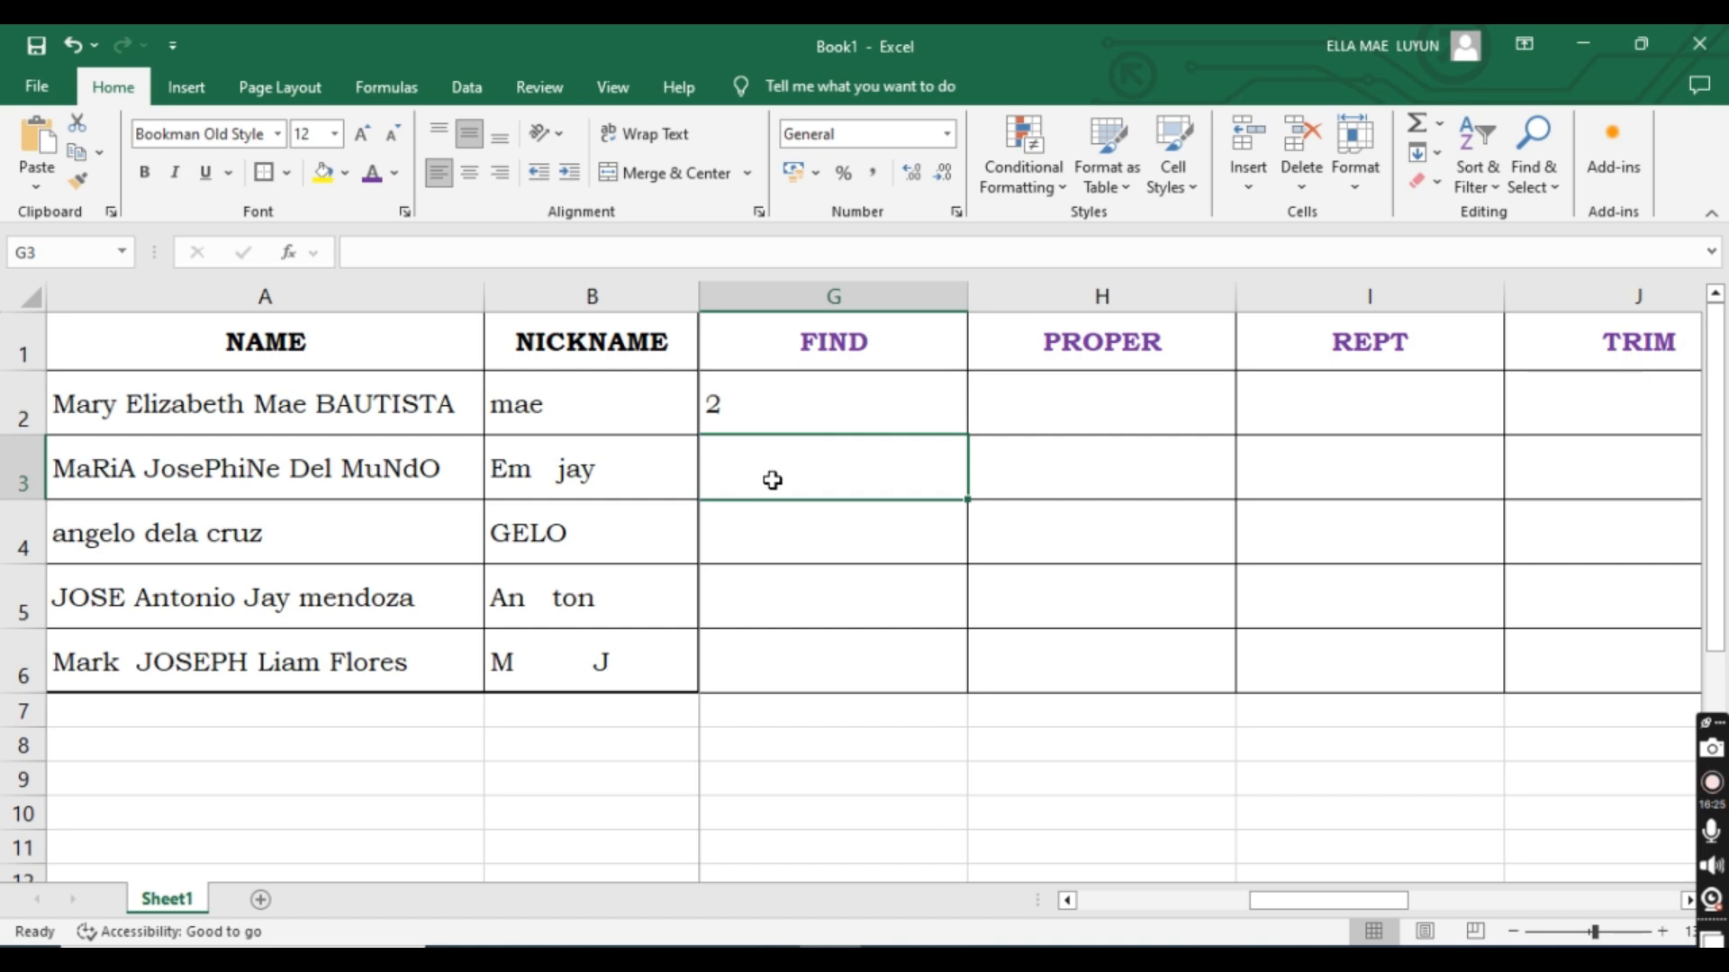
Enter =FIND("n",A3) in G3, which returns #VALUE!
type("=fin")
key("Tab")
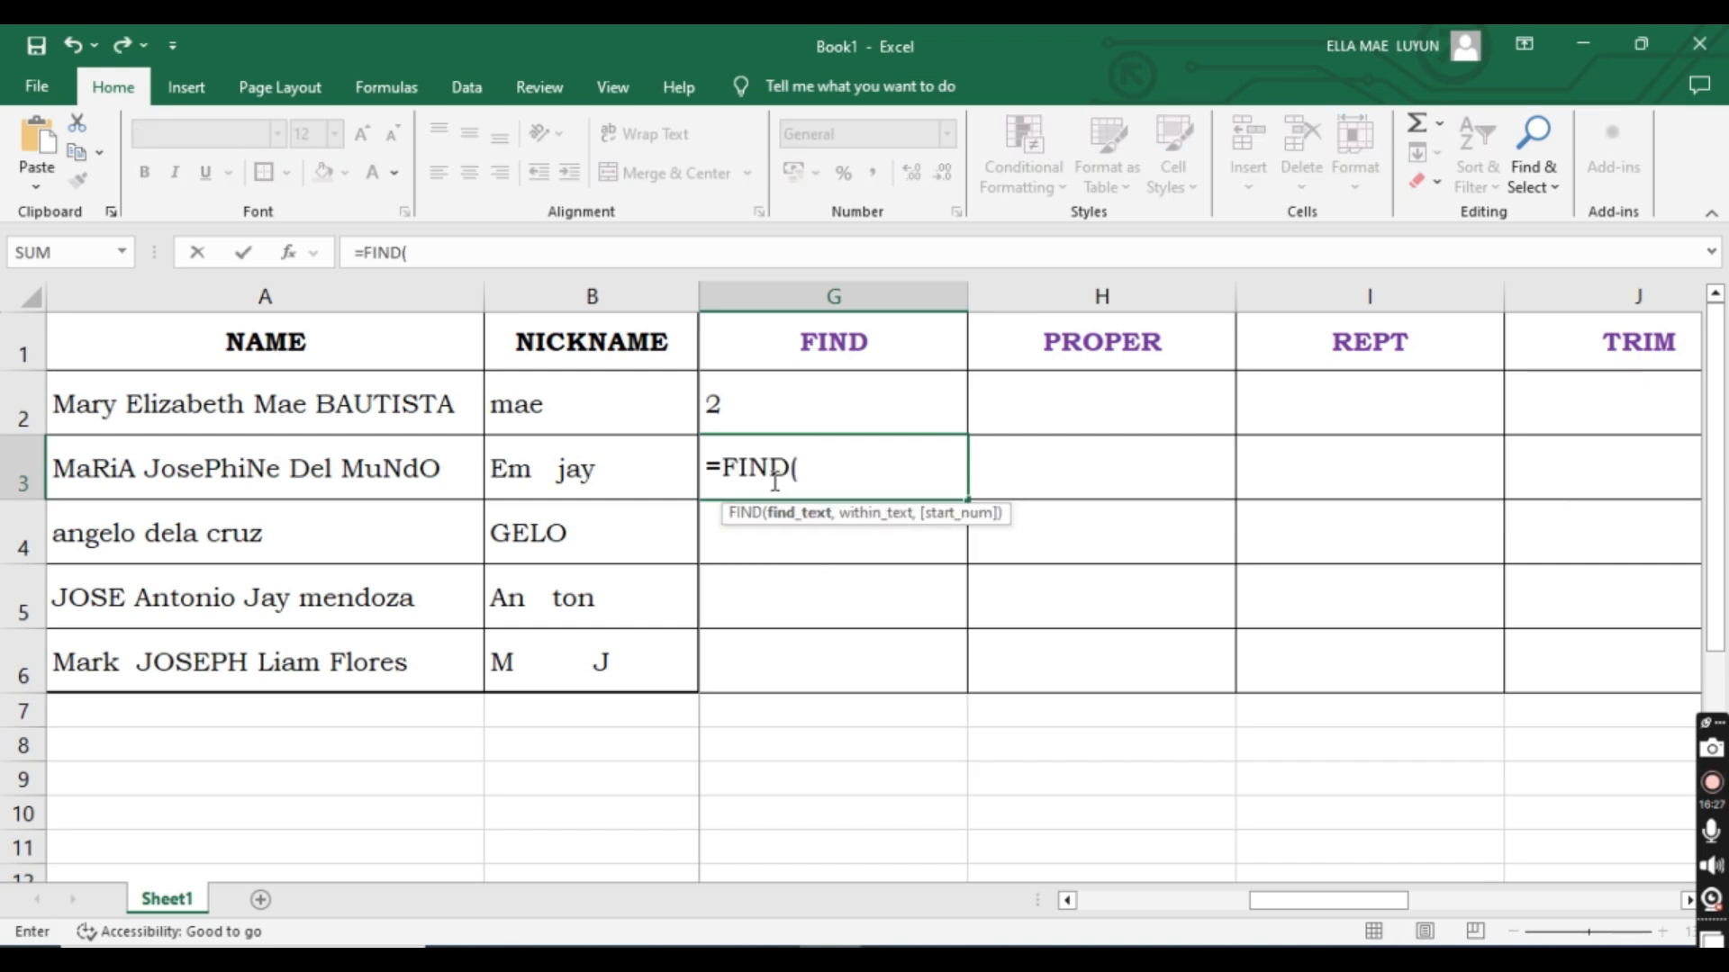
type("\"")
type("n\",")
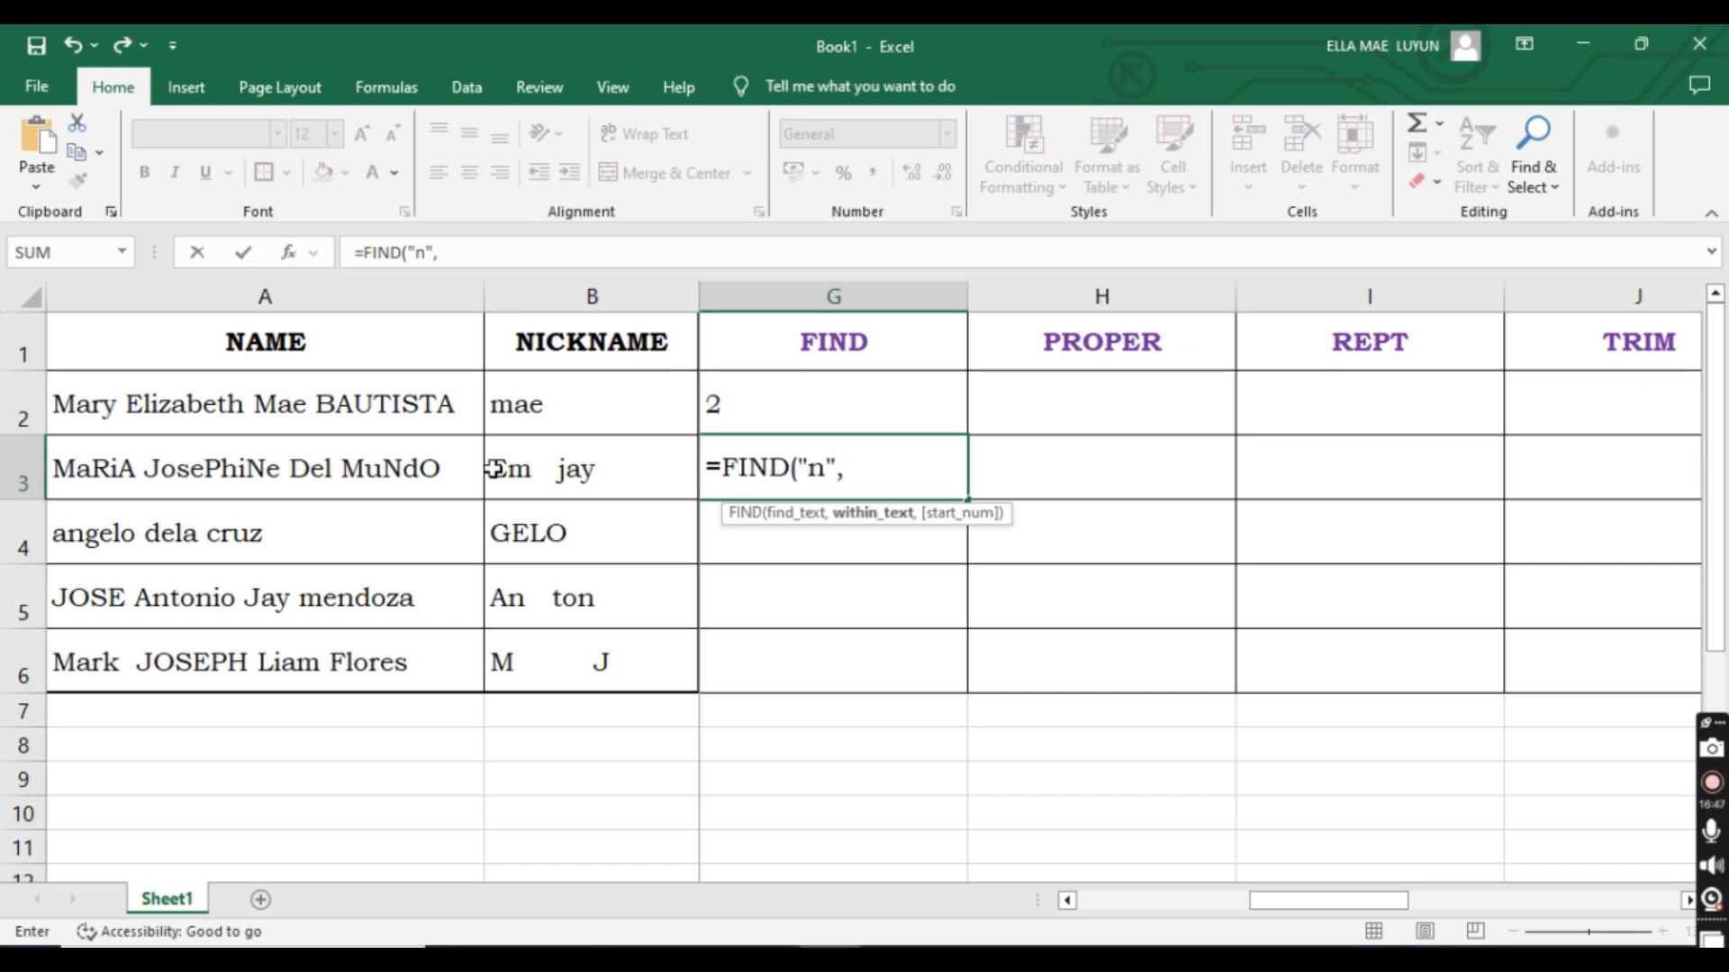
left_click(277, 488)
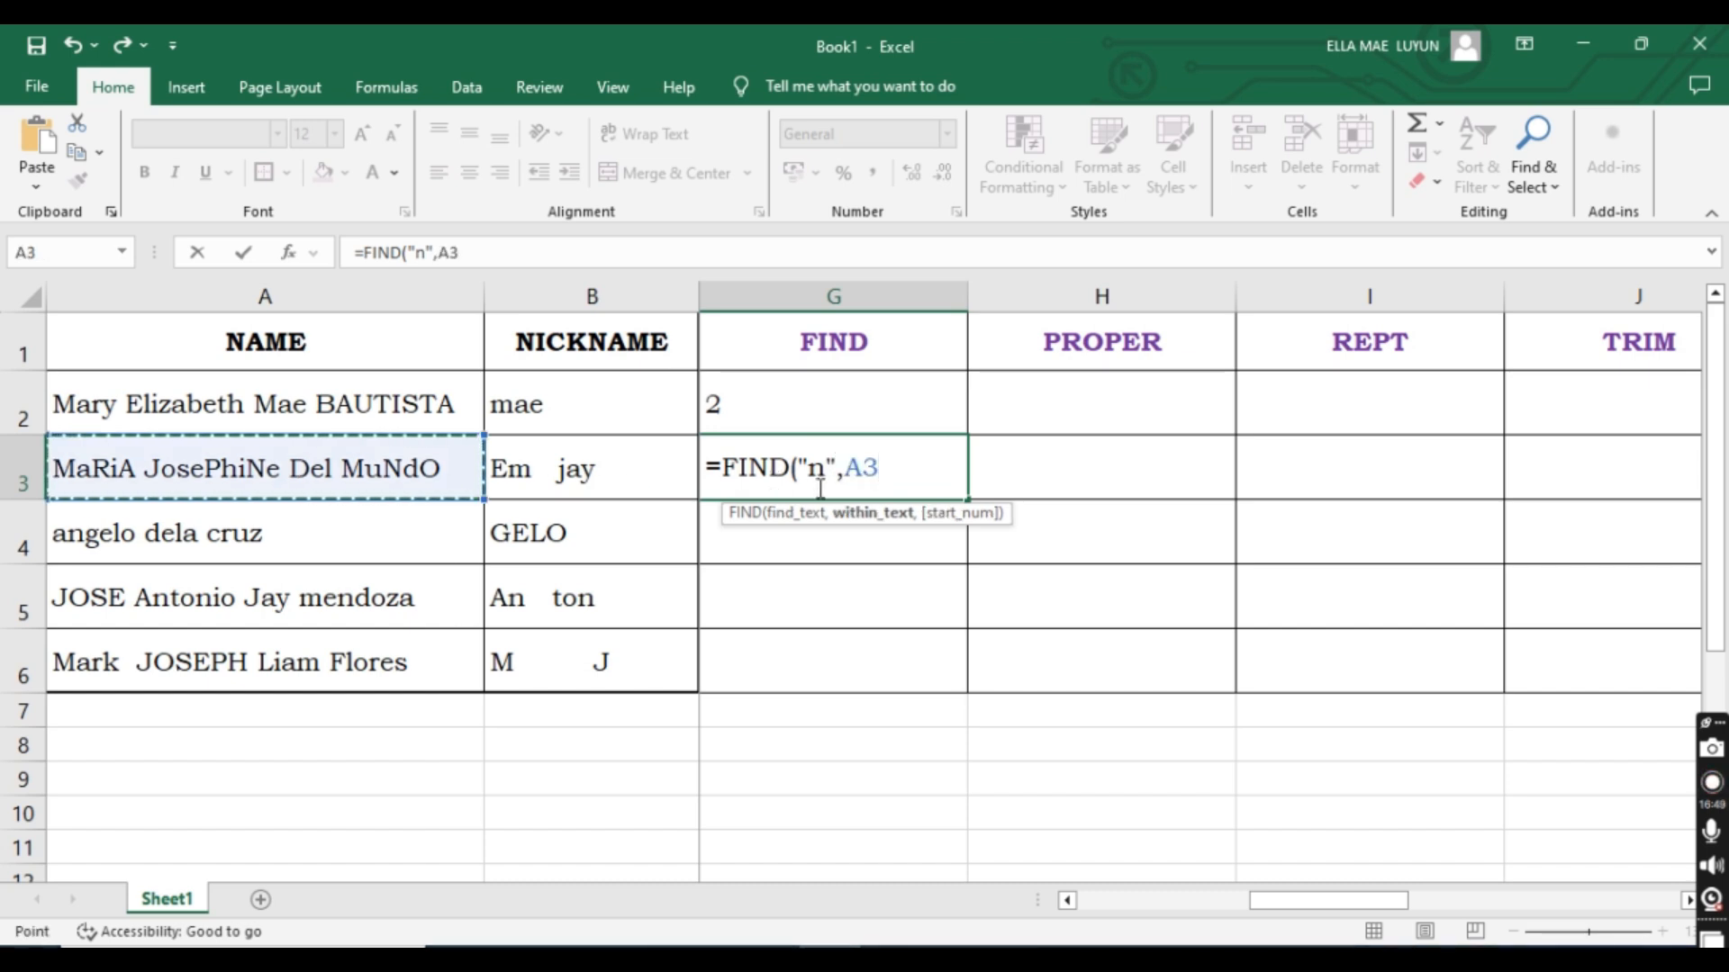
type(")")
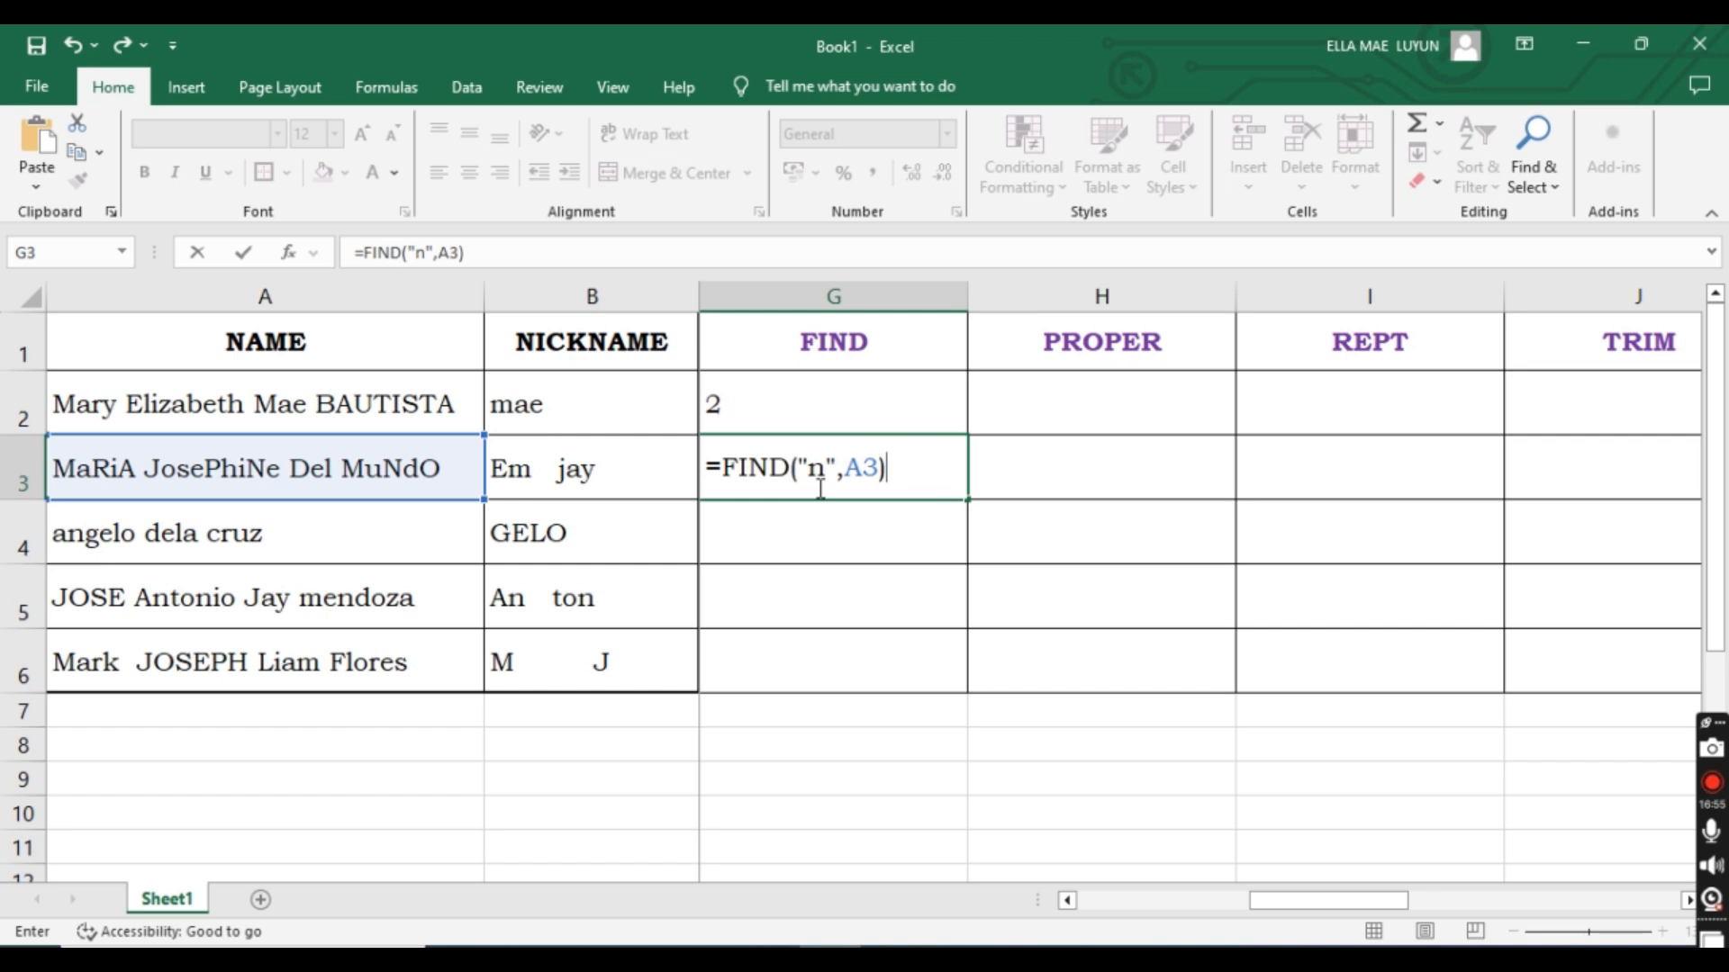
key("Return")
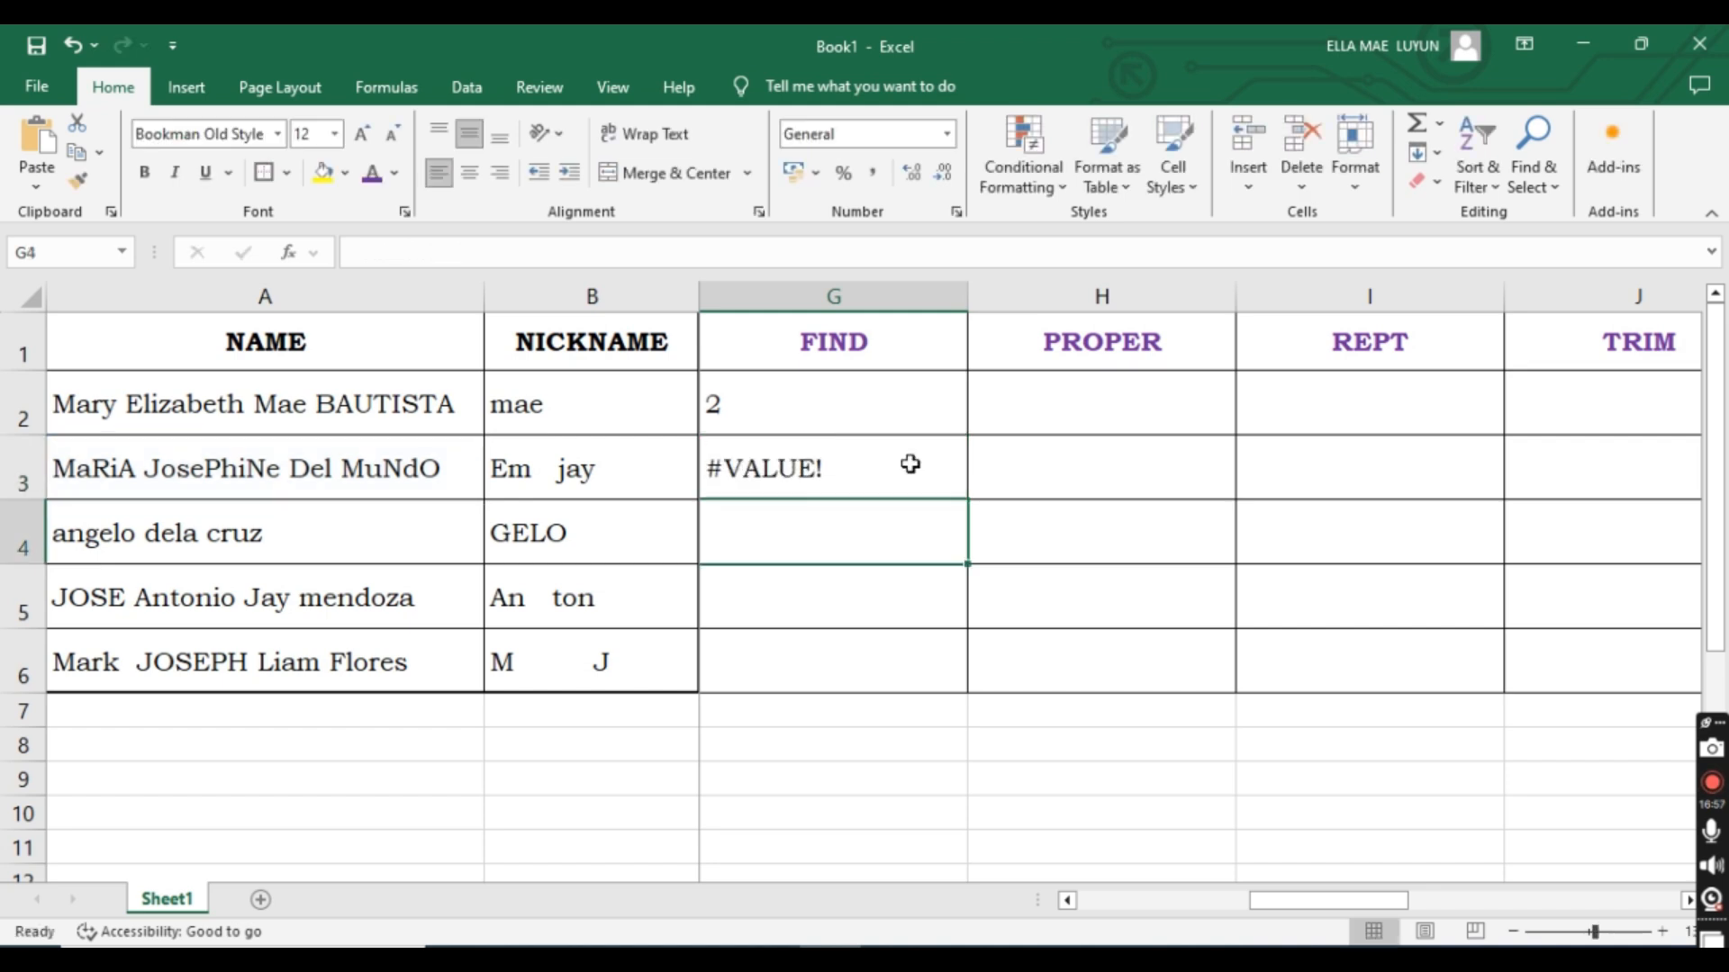
Change the lowercase n to uppercase N so G3 reads =FIND("N",A3) and returns 14.
left_click(910, 463)
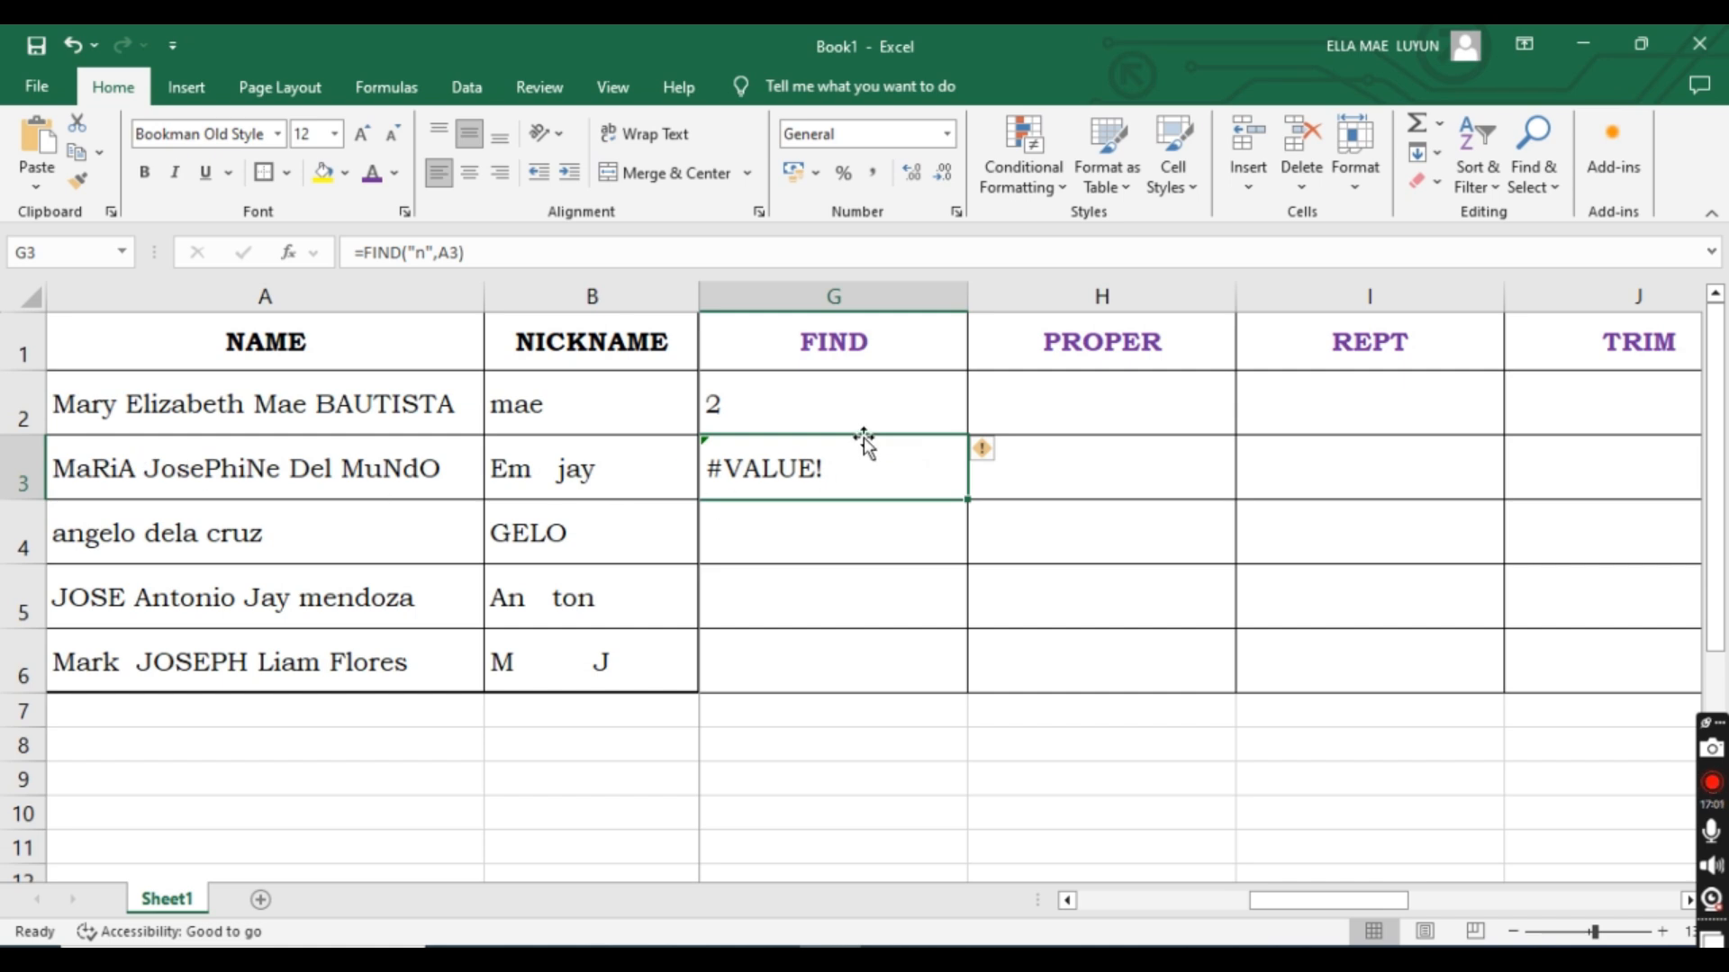
double_click(892, 467)
double_click(815, 467)
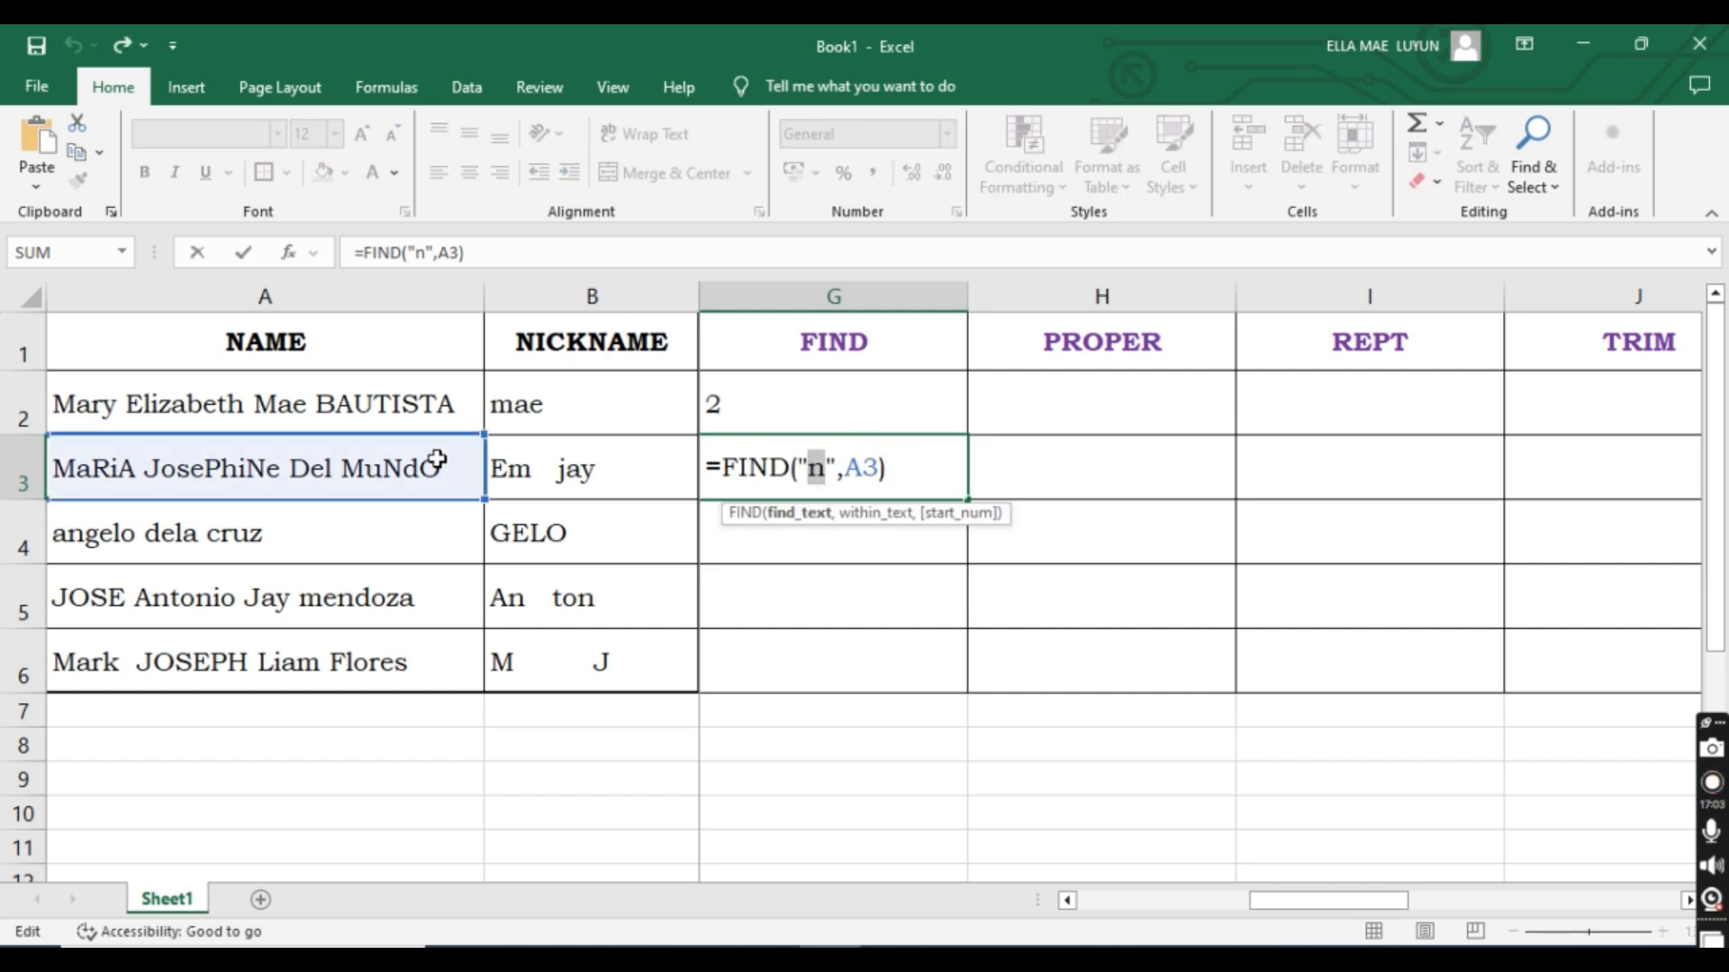
left_click(898, 468)
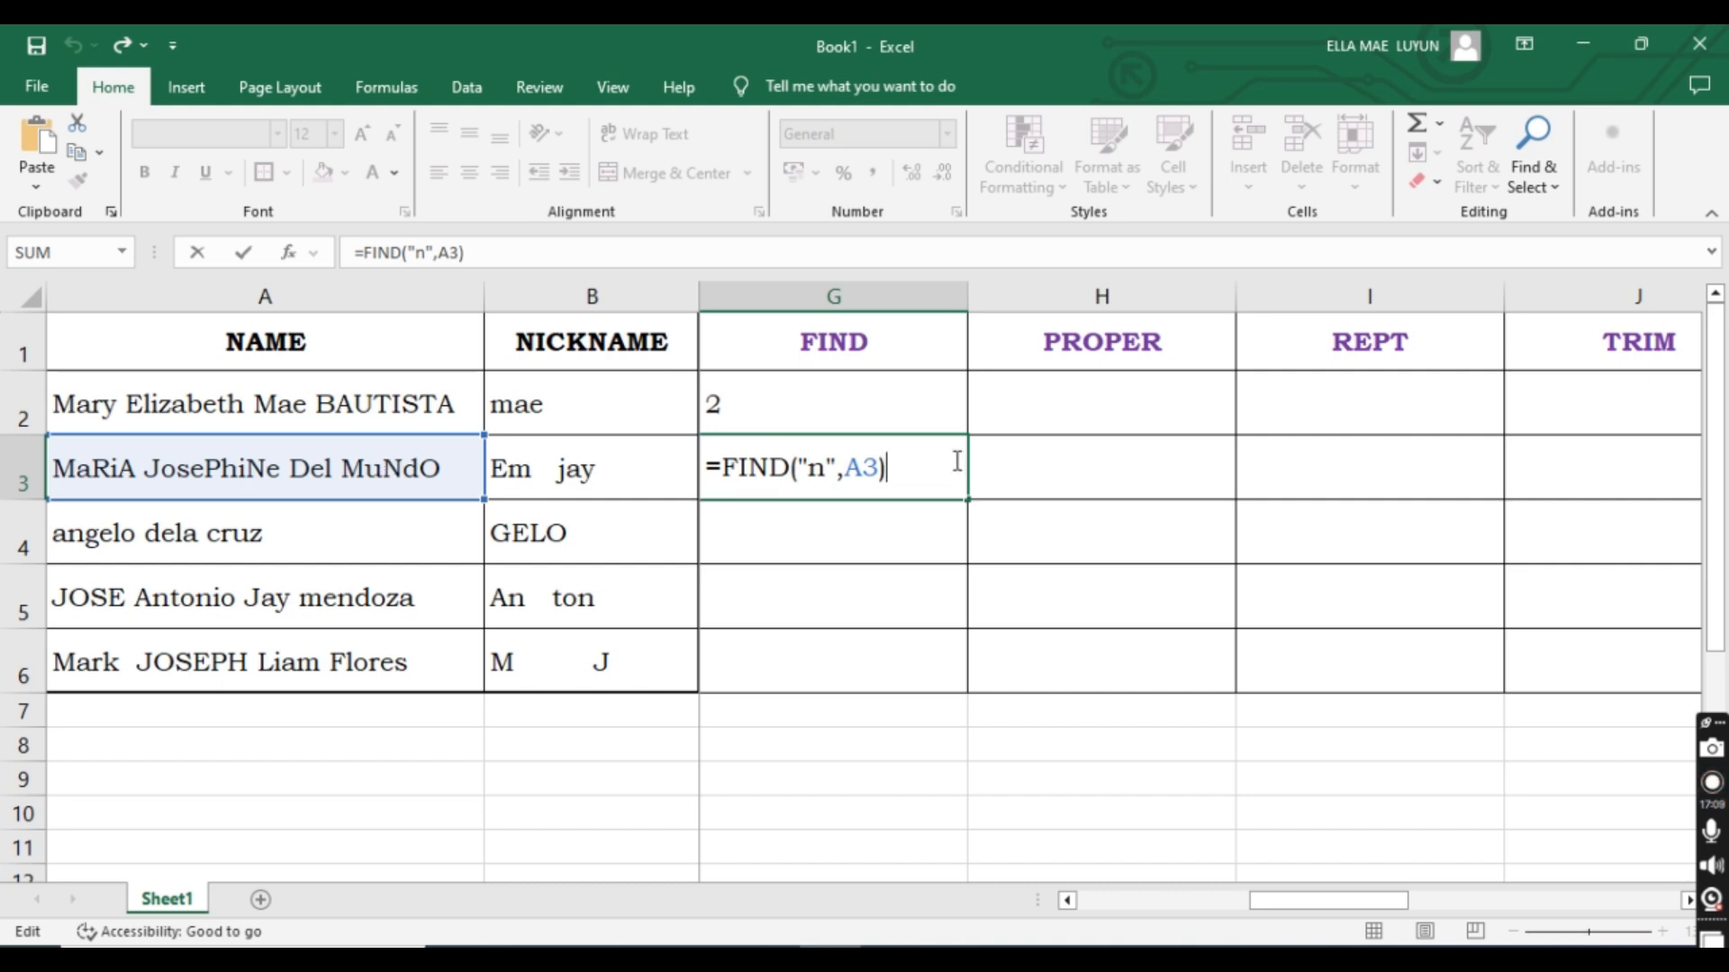
double_click(816, 467)
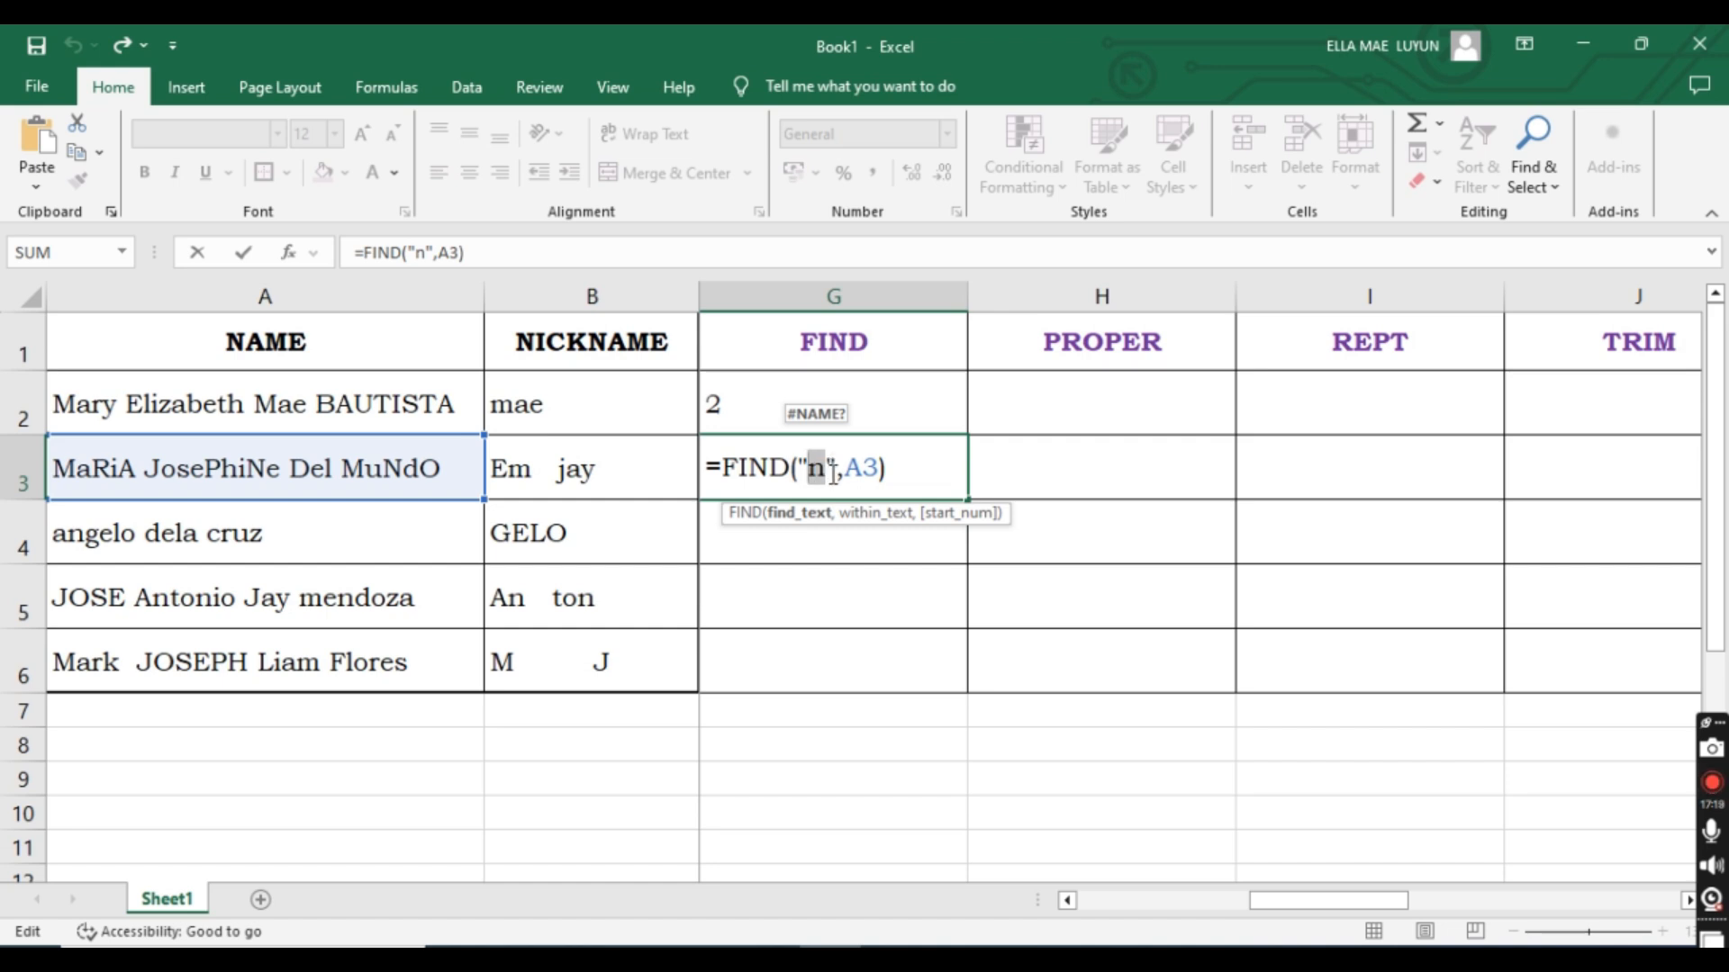
key("BackSpace")
type("N")
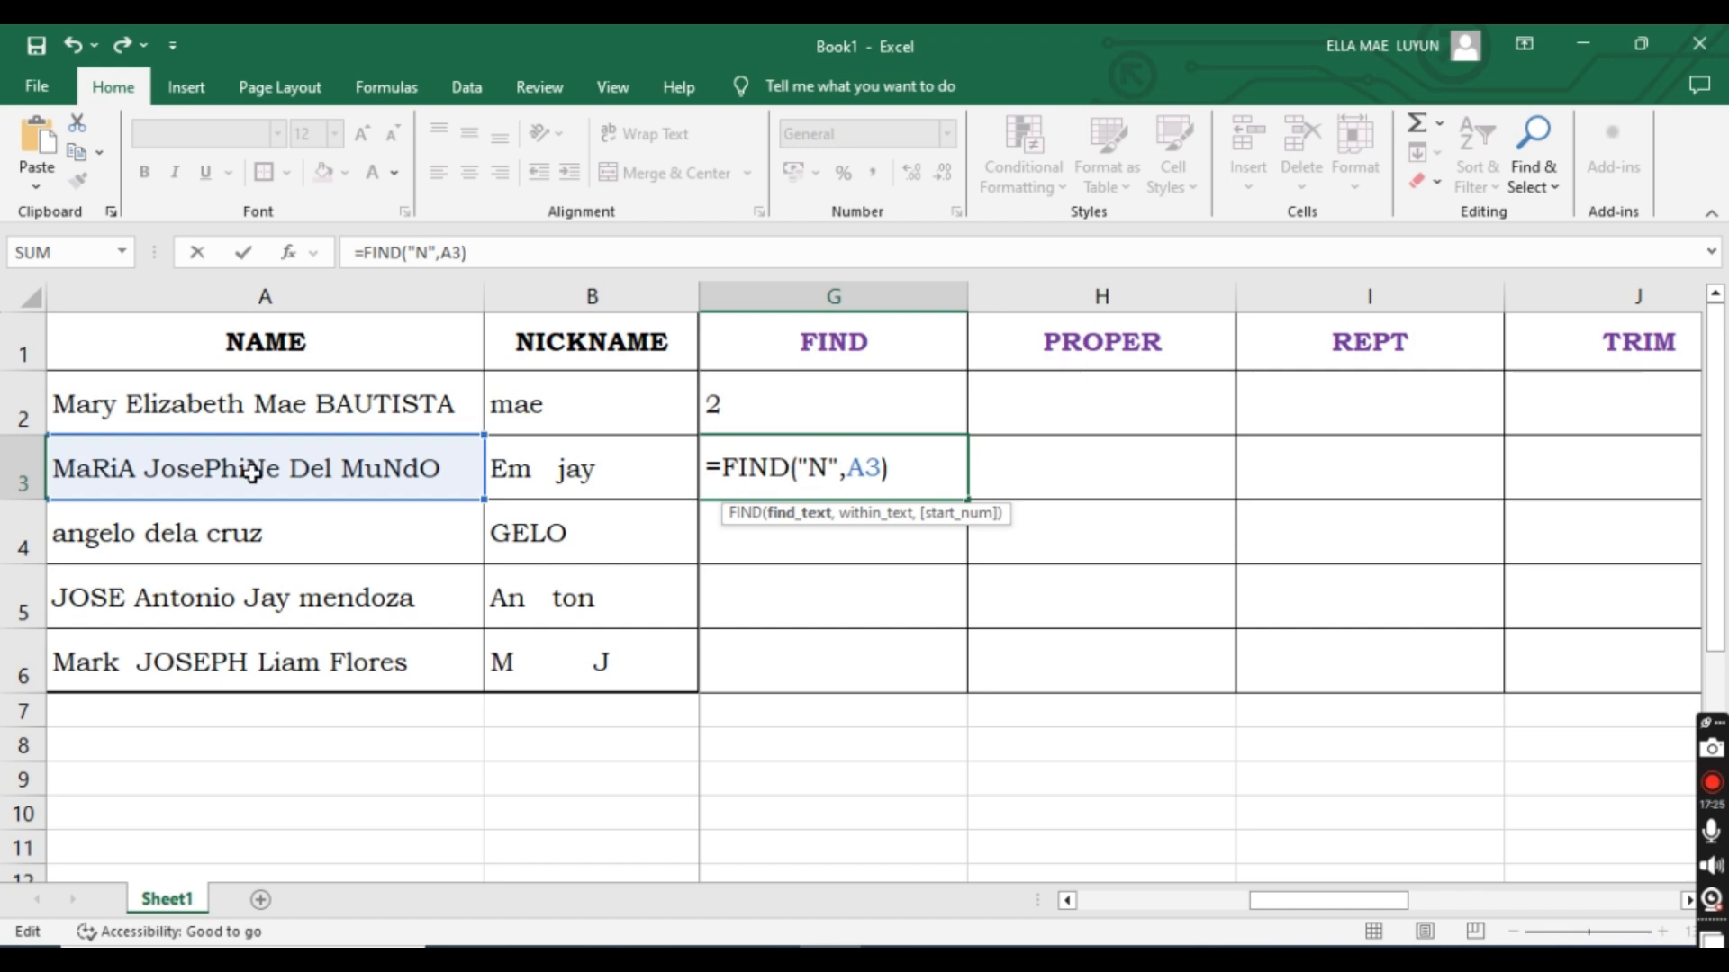
left_click(902, 460)
key("Return")
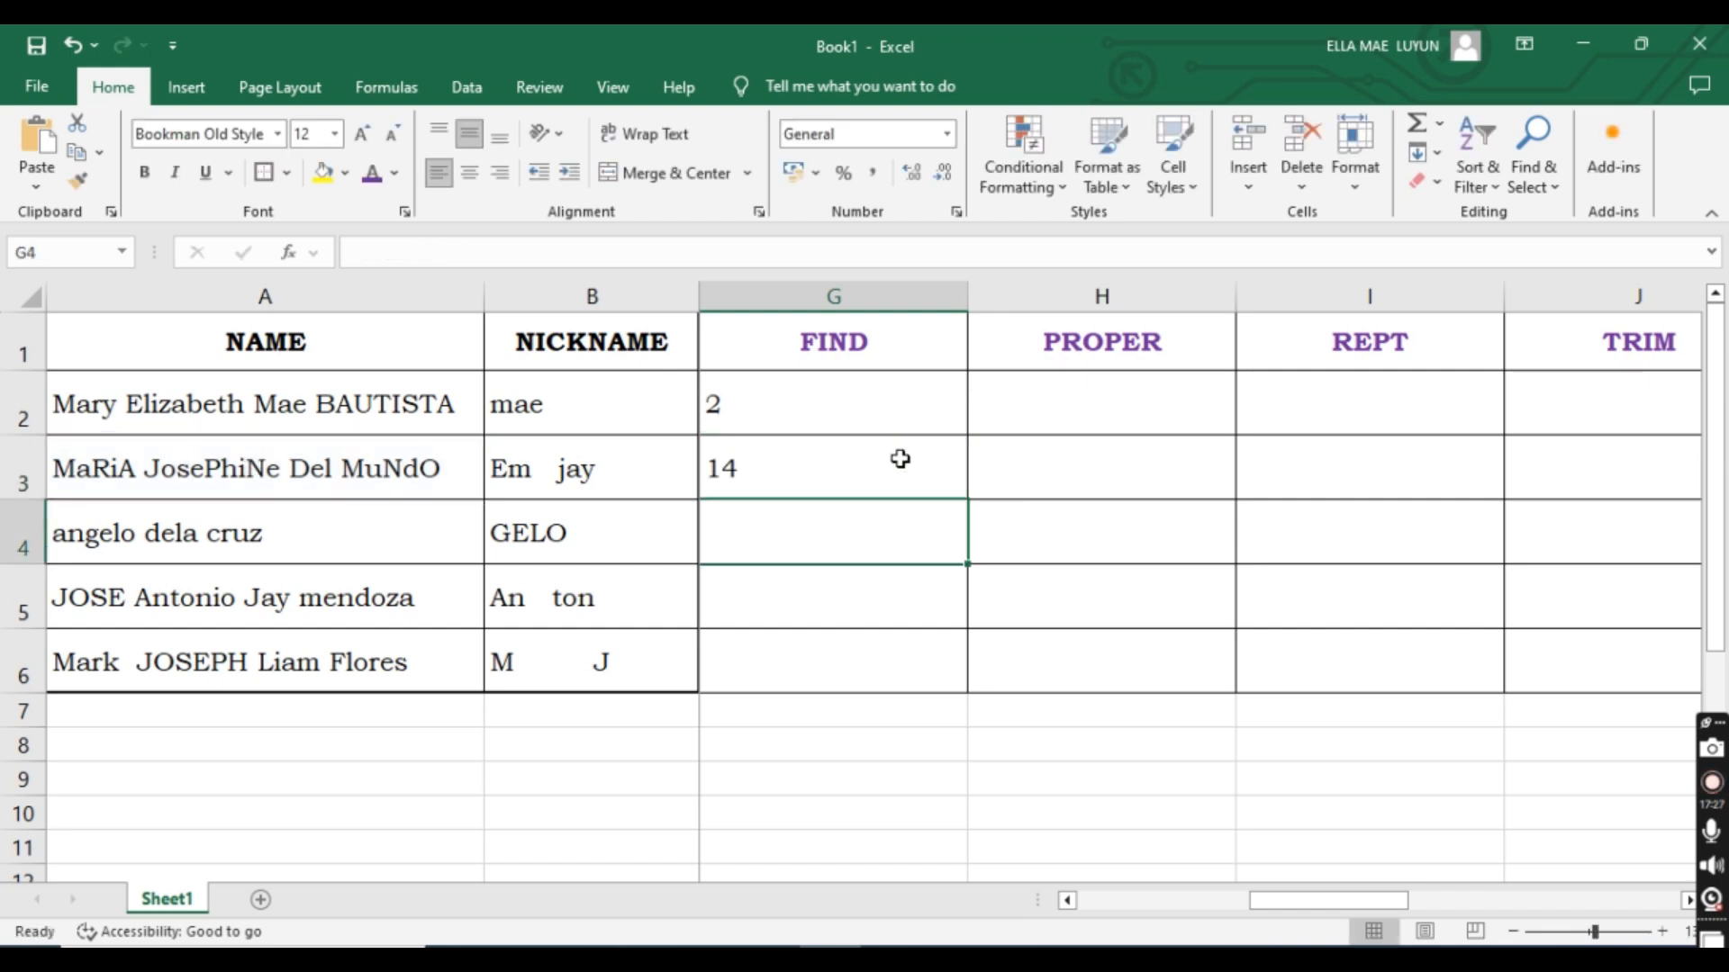
Verify the 14 by counting characters up to the capital N in the row 3 name.
left_click(846, 474)
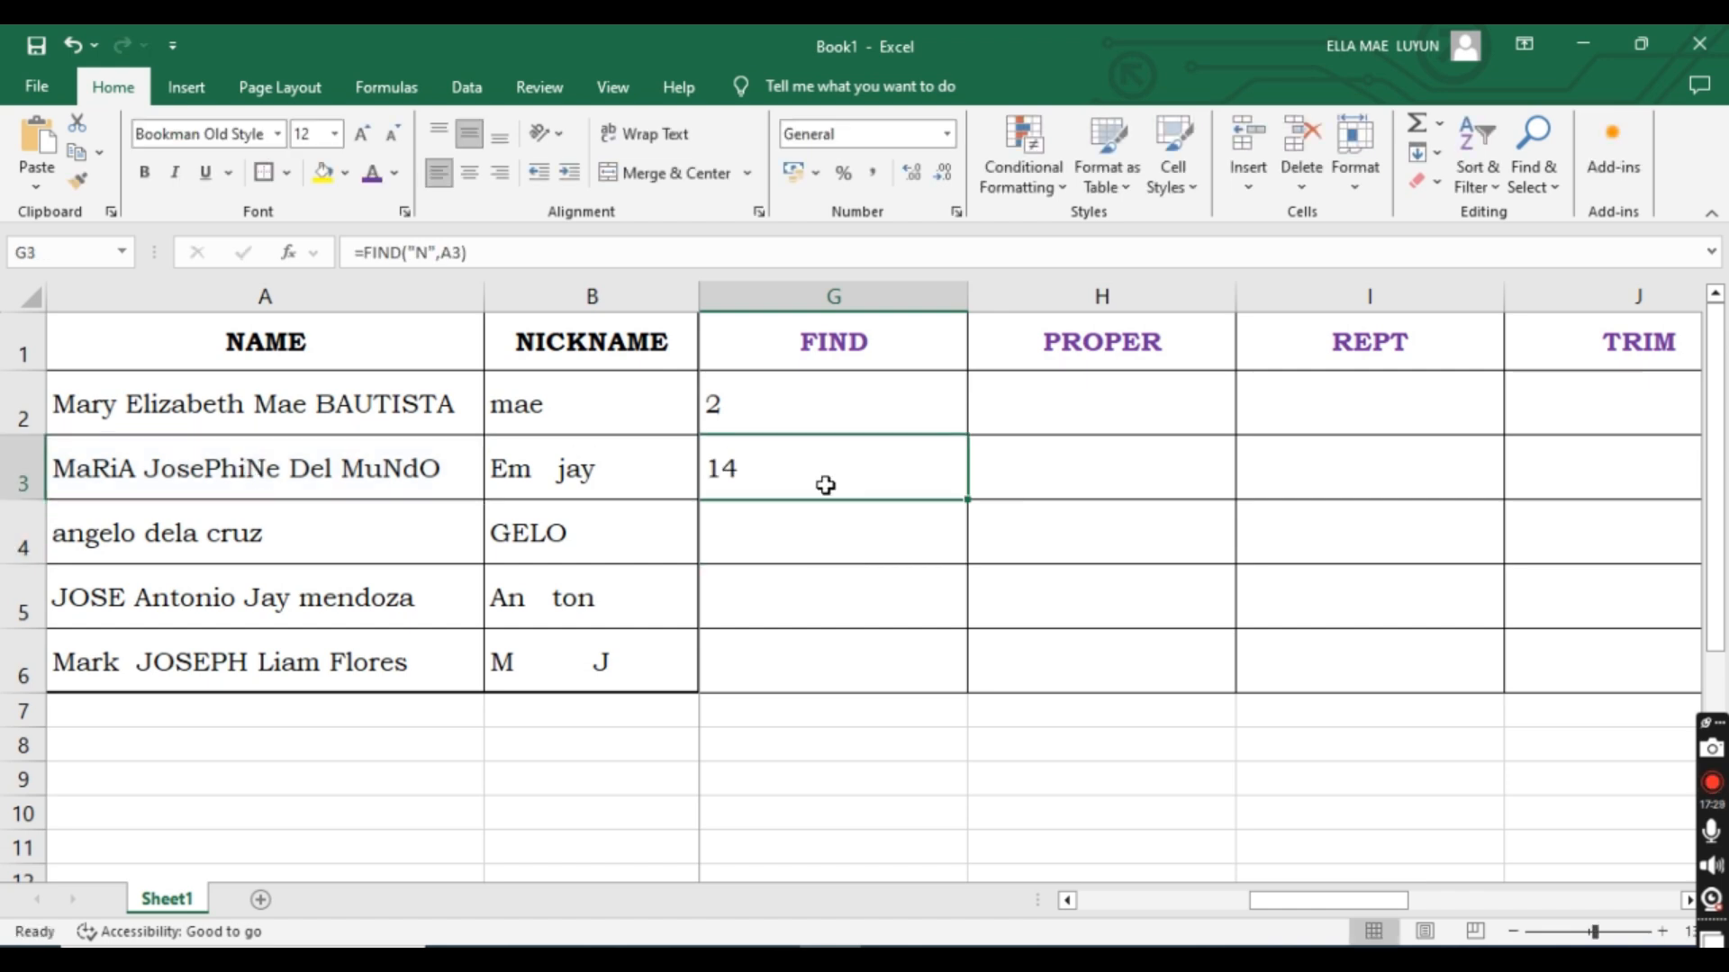
double_click(204, 472)
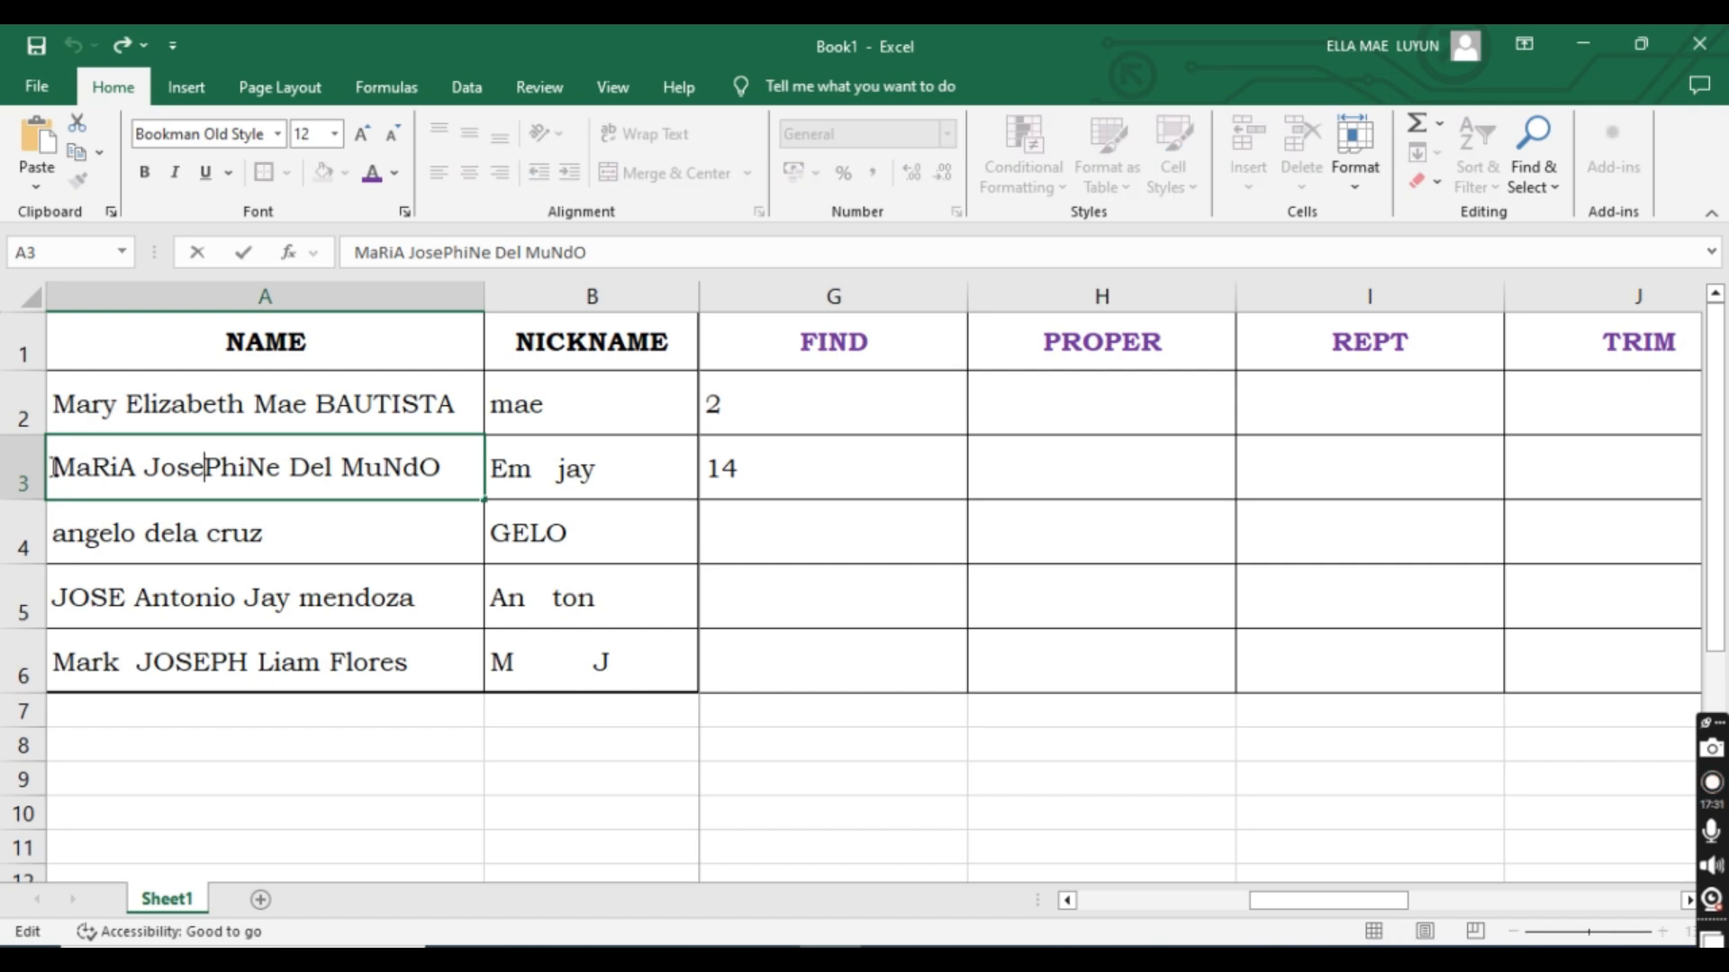
left_click_drag(65, 468, 259, 467)
left_click(264, 467)
left_click(742, 469)
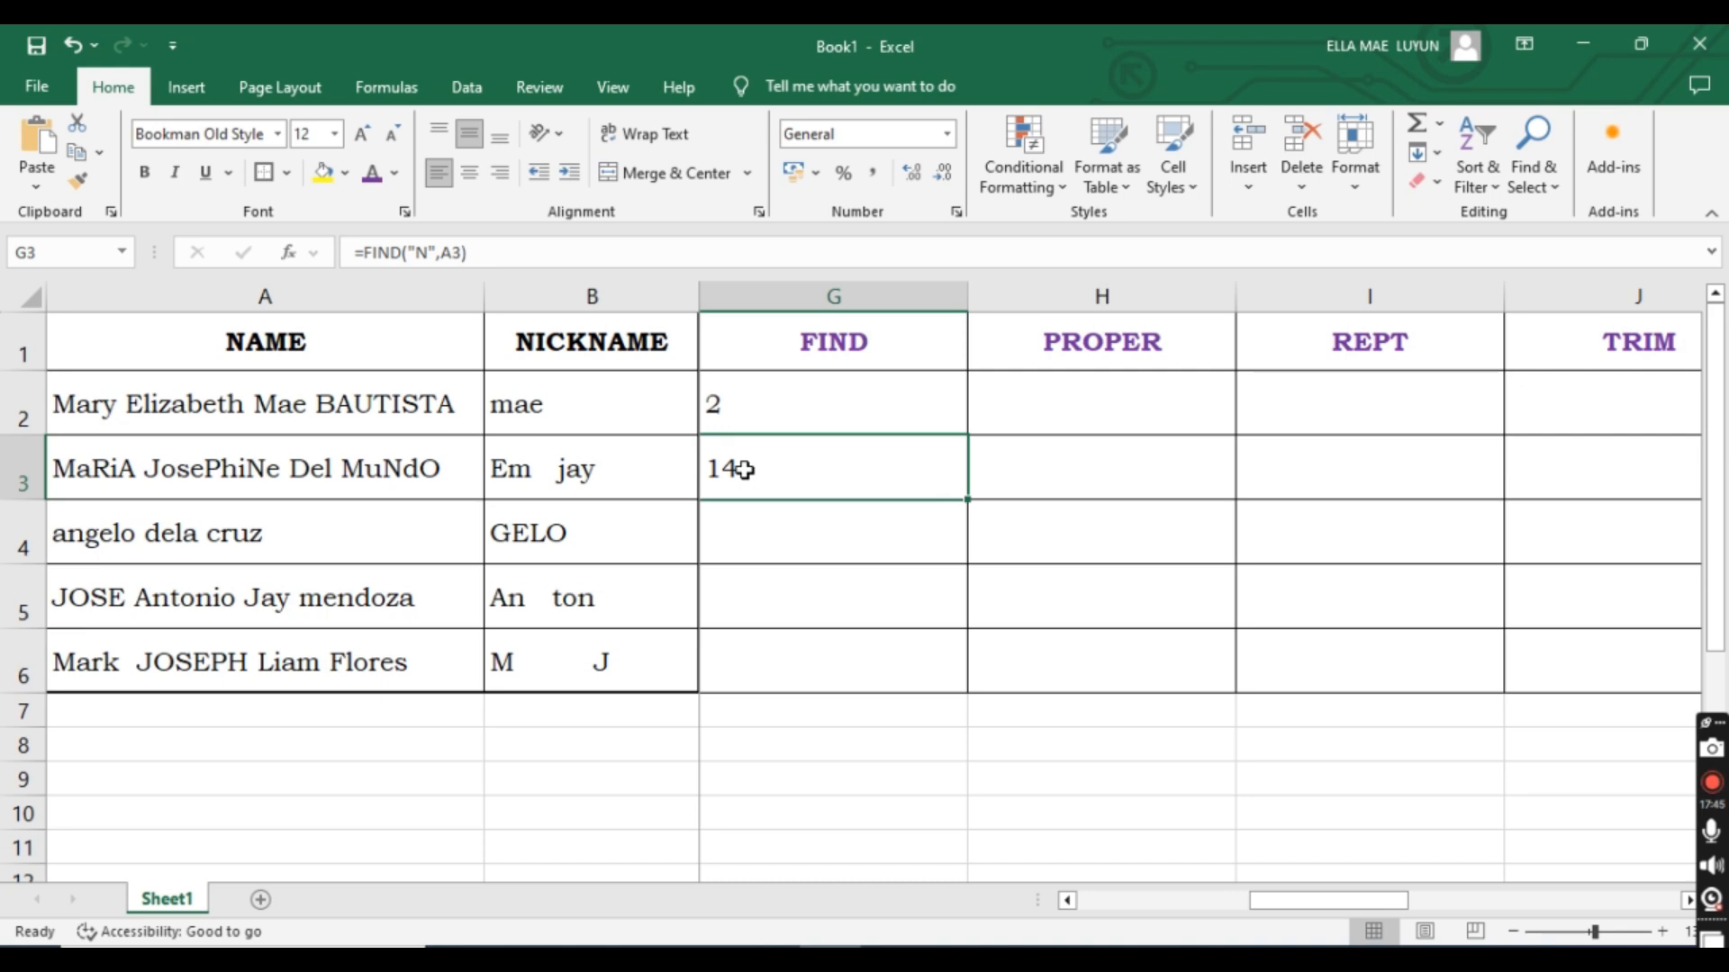
left_click(810, 536)
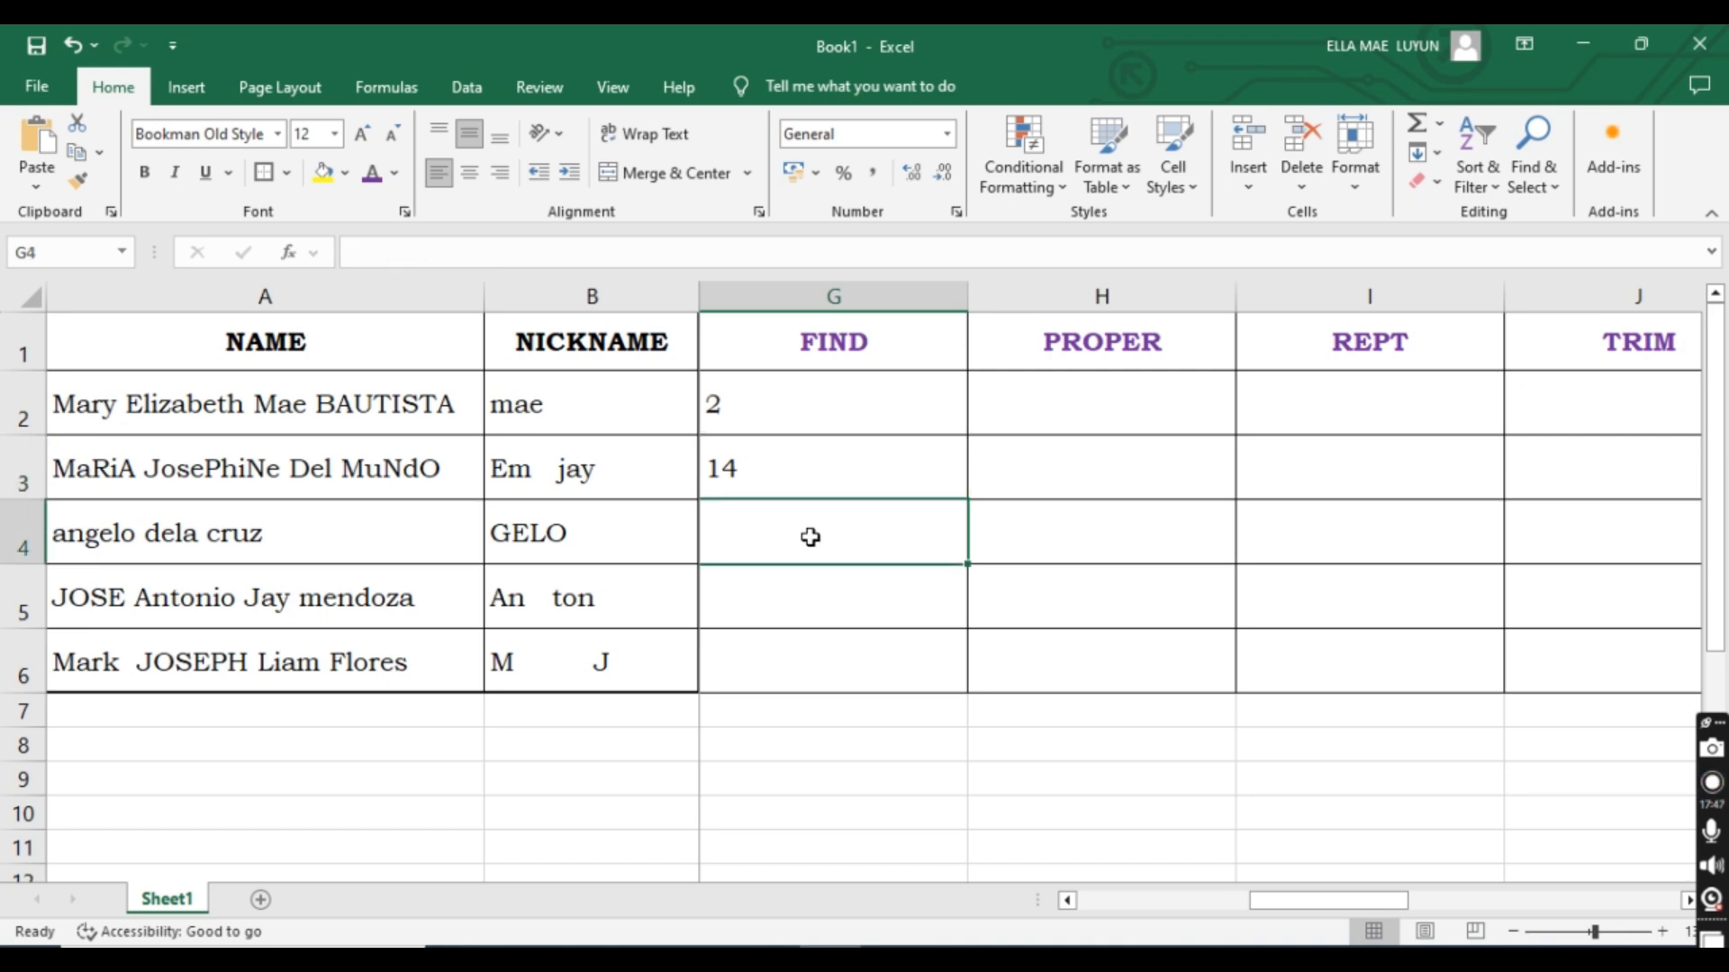
Type =FIND("ela",A4) into G4 to find "ela" in the row 4 name, without committing.
type("=fin")
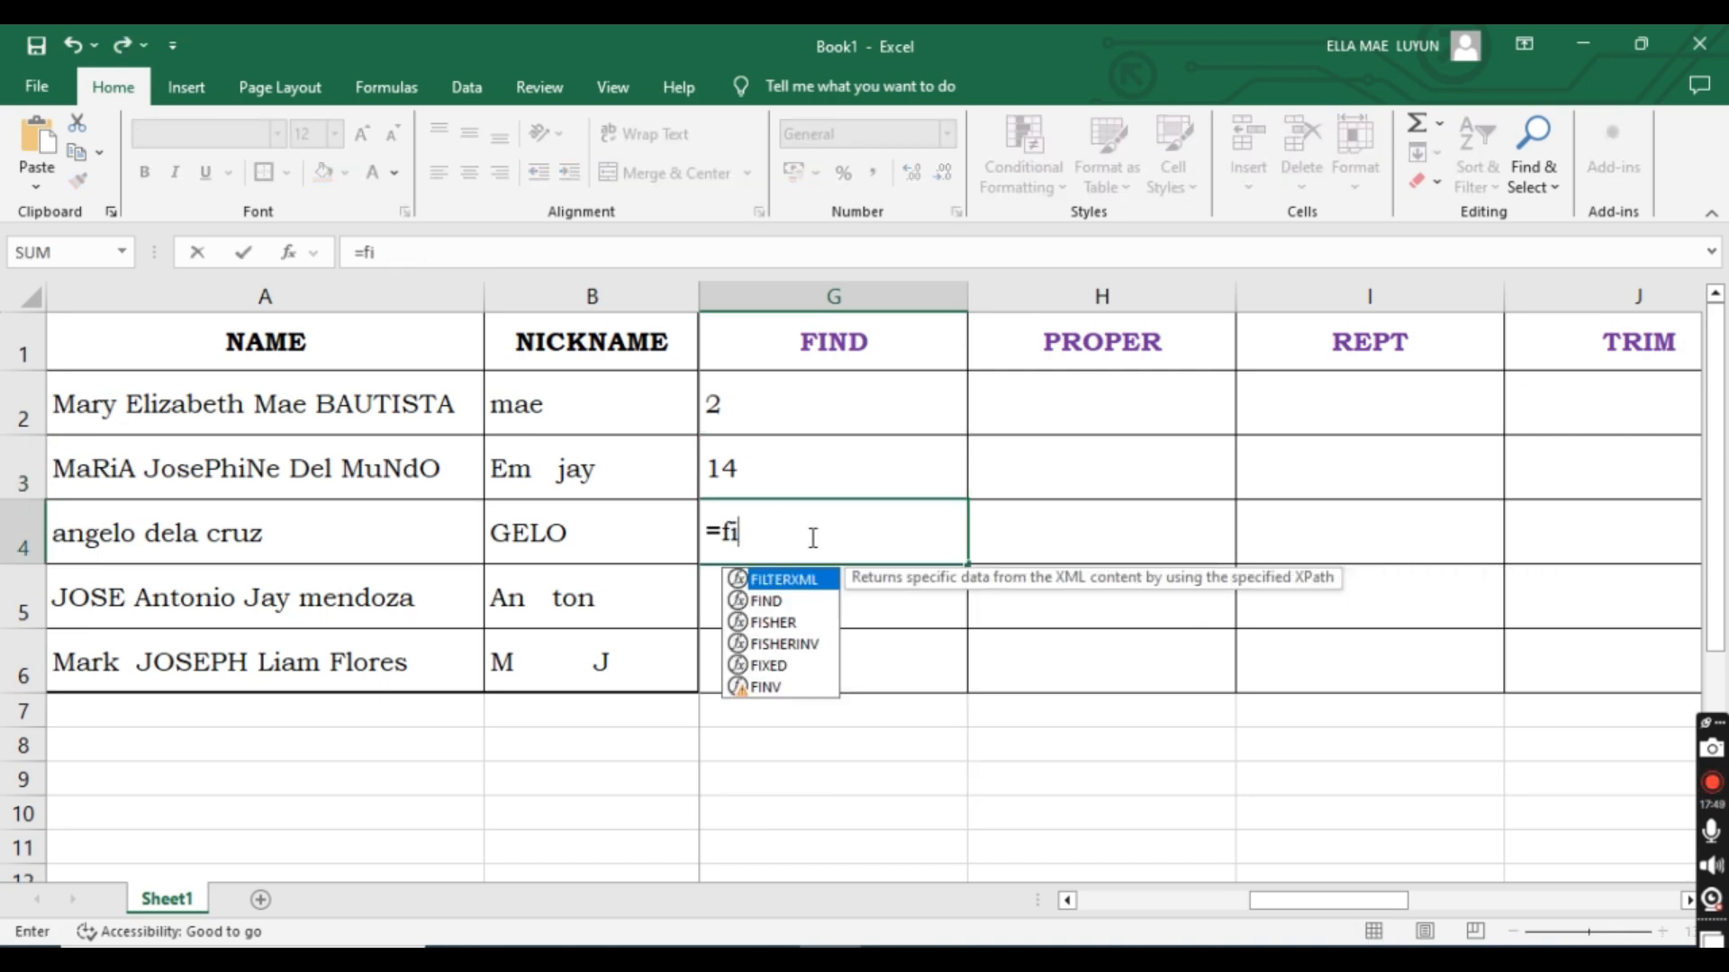
key("Tab")
left_click(347, 529)
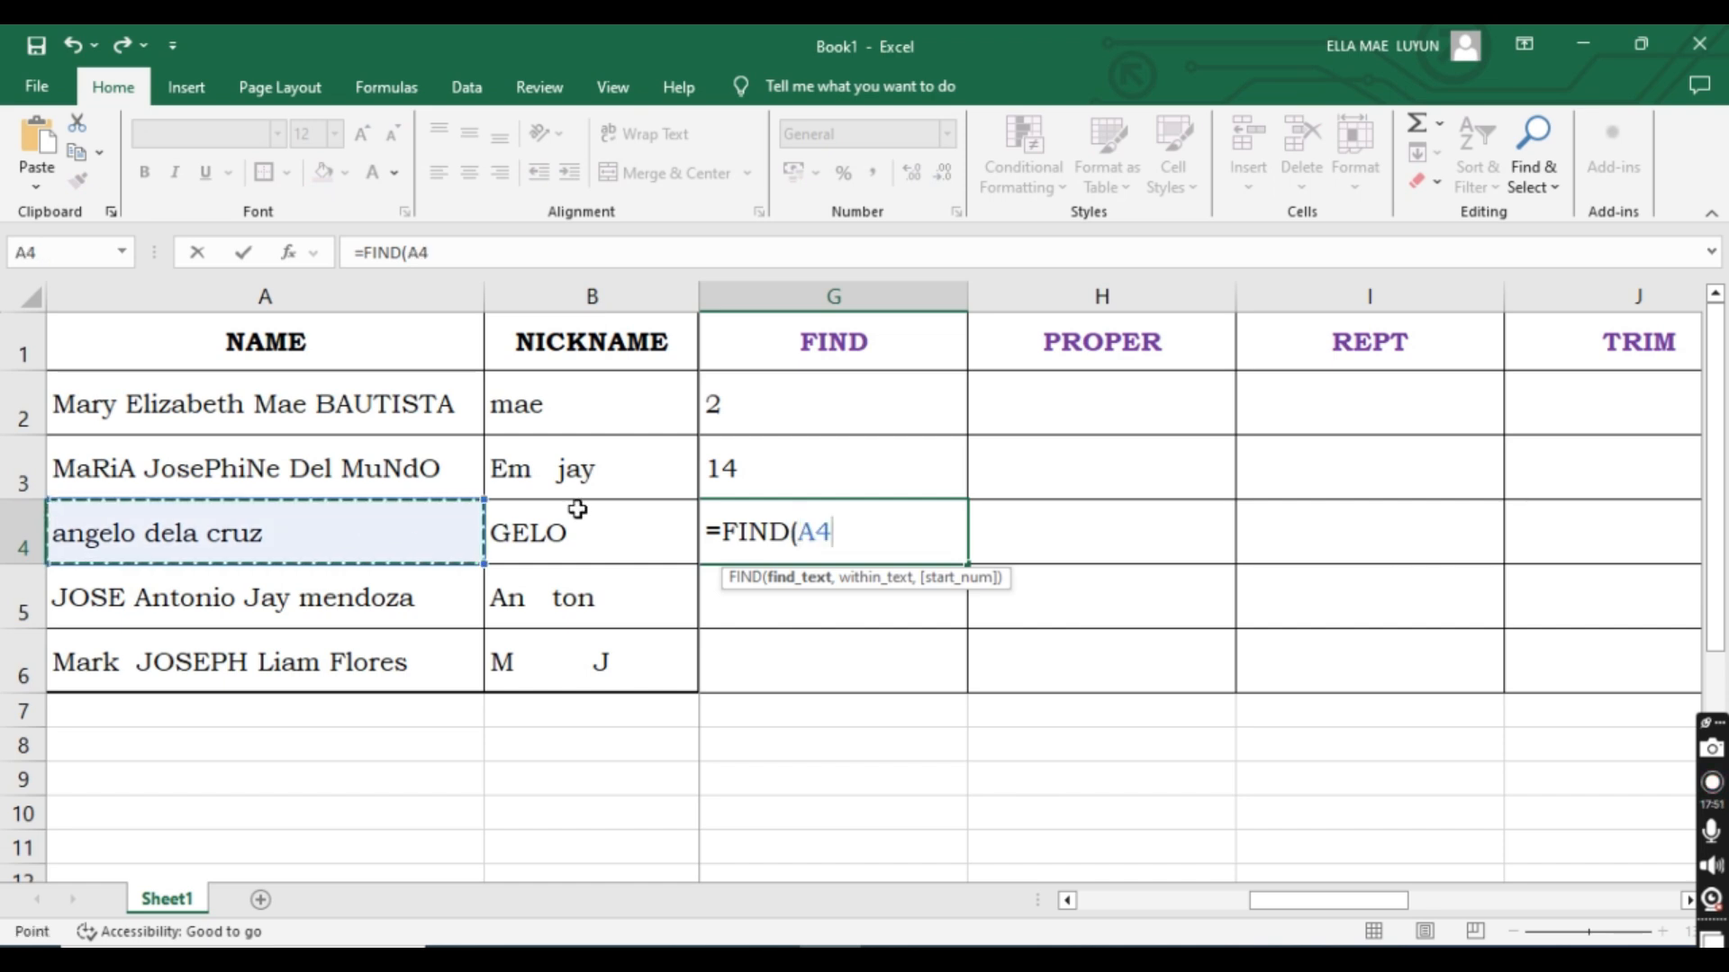
type(",")
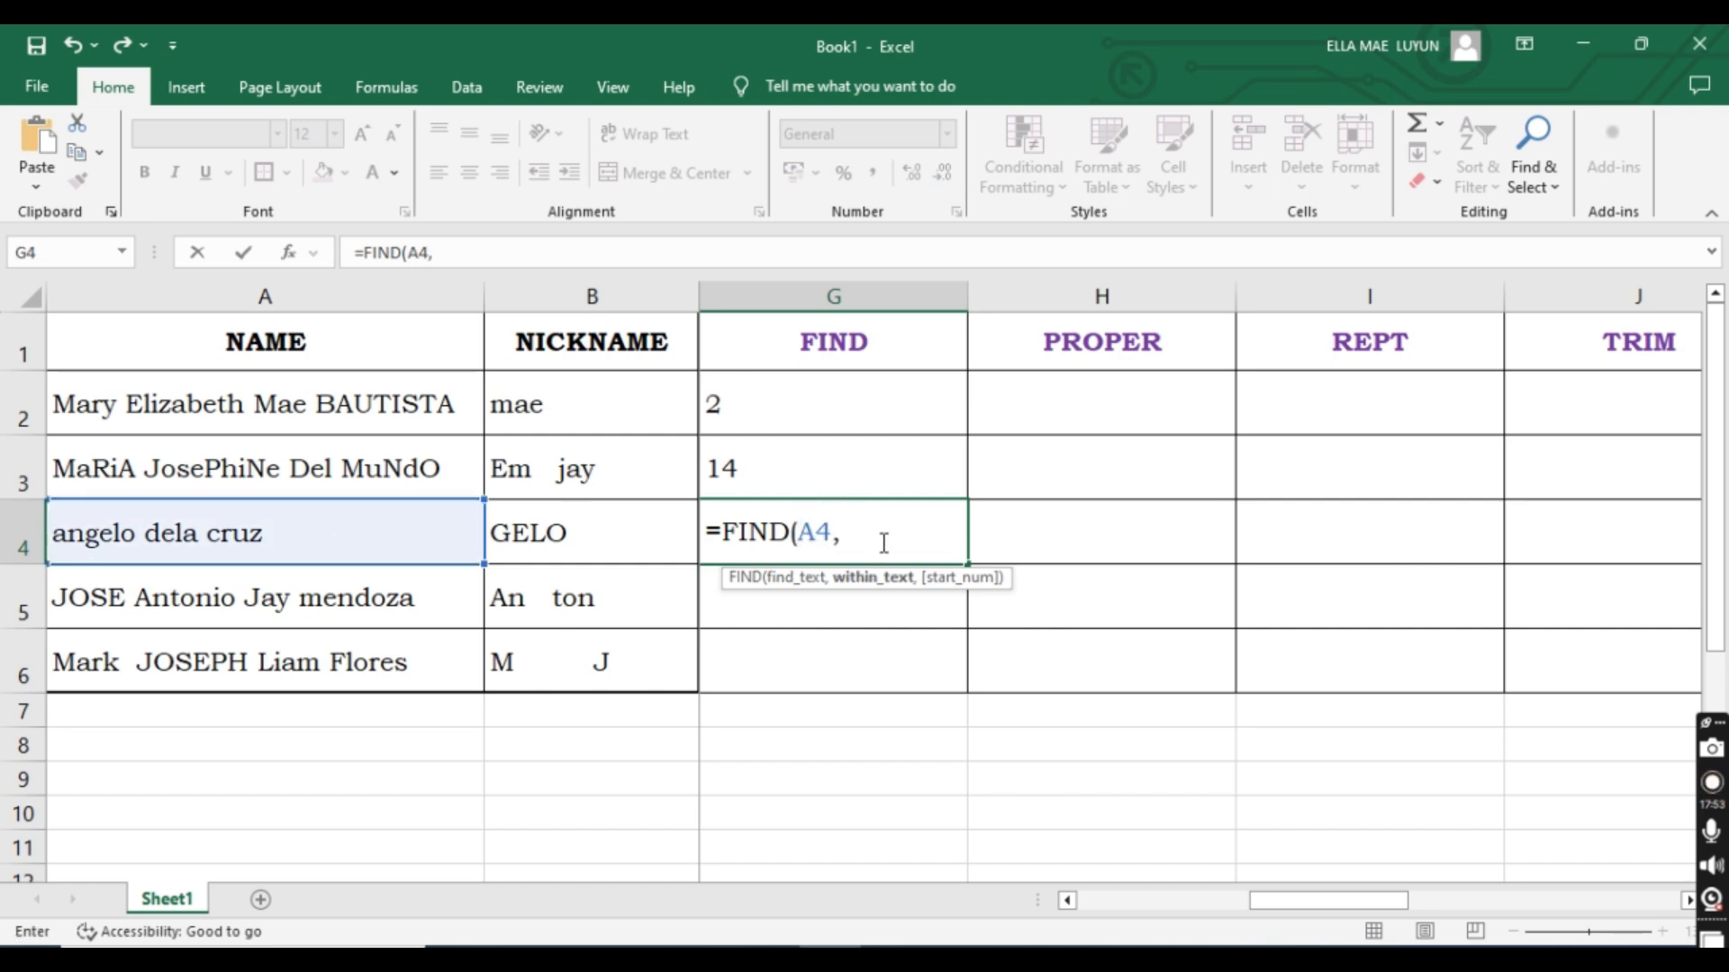
key("BackSpace")
key("BackSpace")
key("BackSpace")
key("BackSpace")
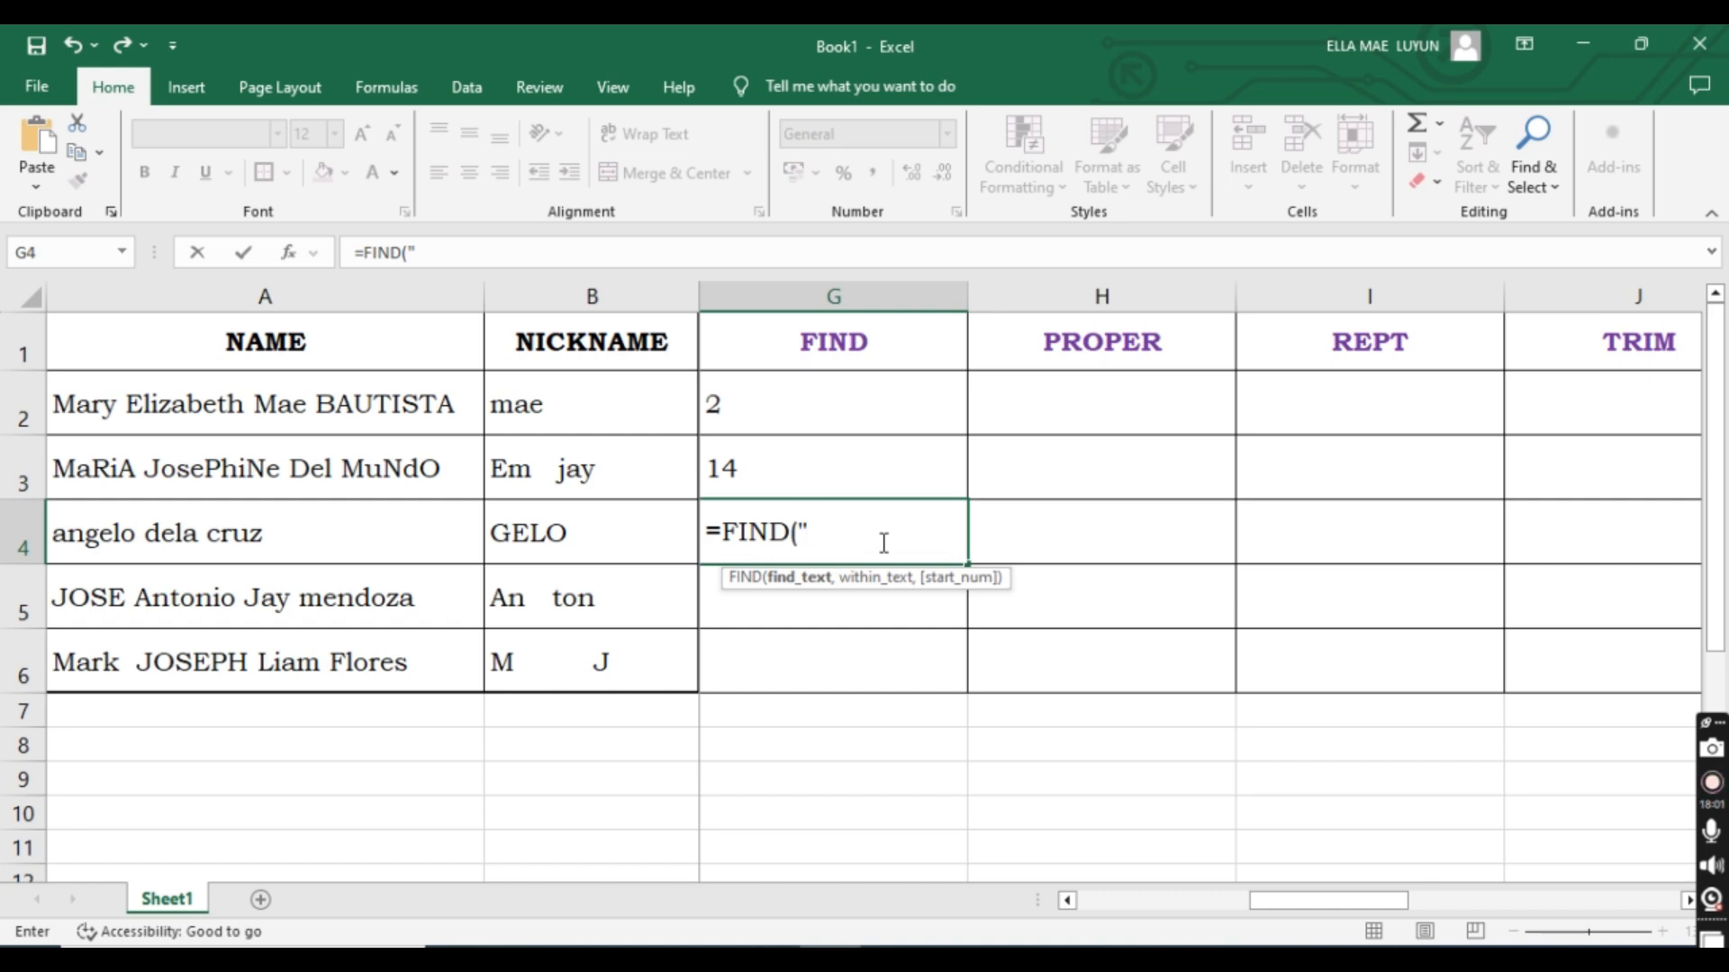
type("\"EL")
key("BackSpace")
key("BackSpace")
type("ela\",")
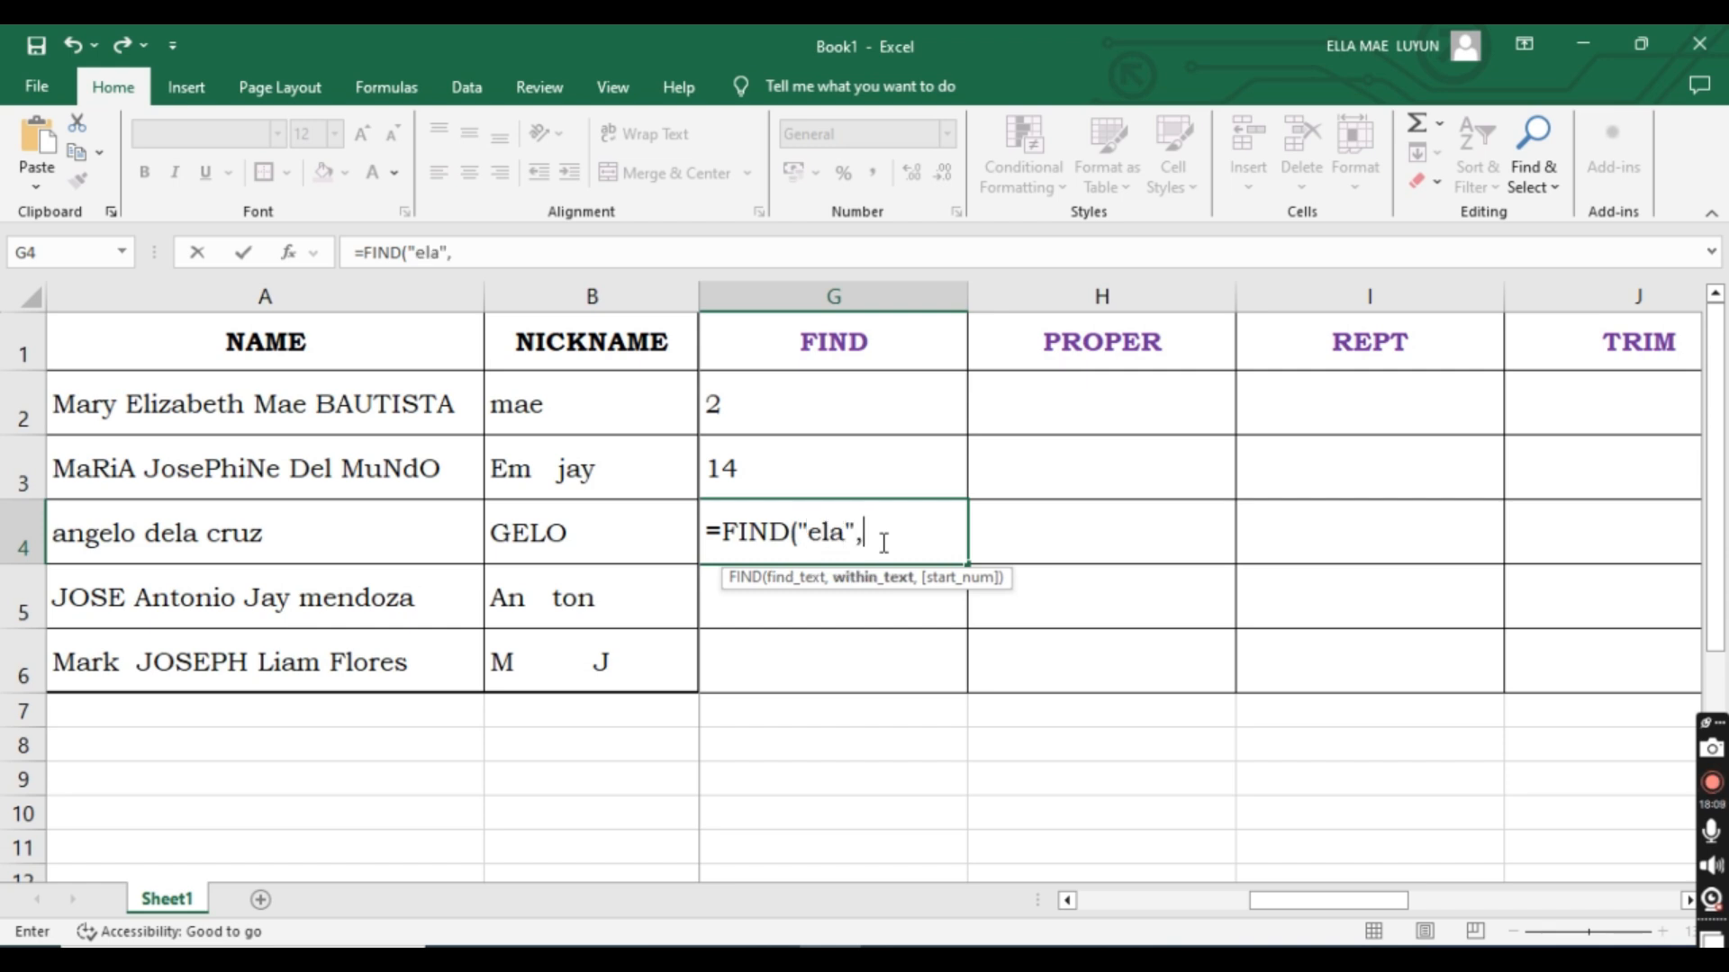
left_click(301, 532)
type(")")
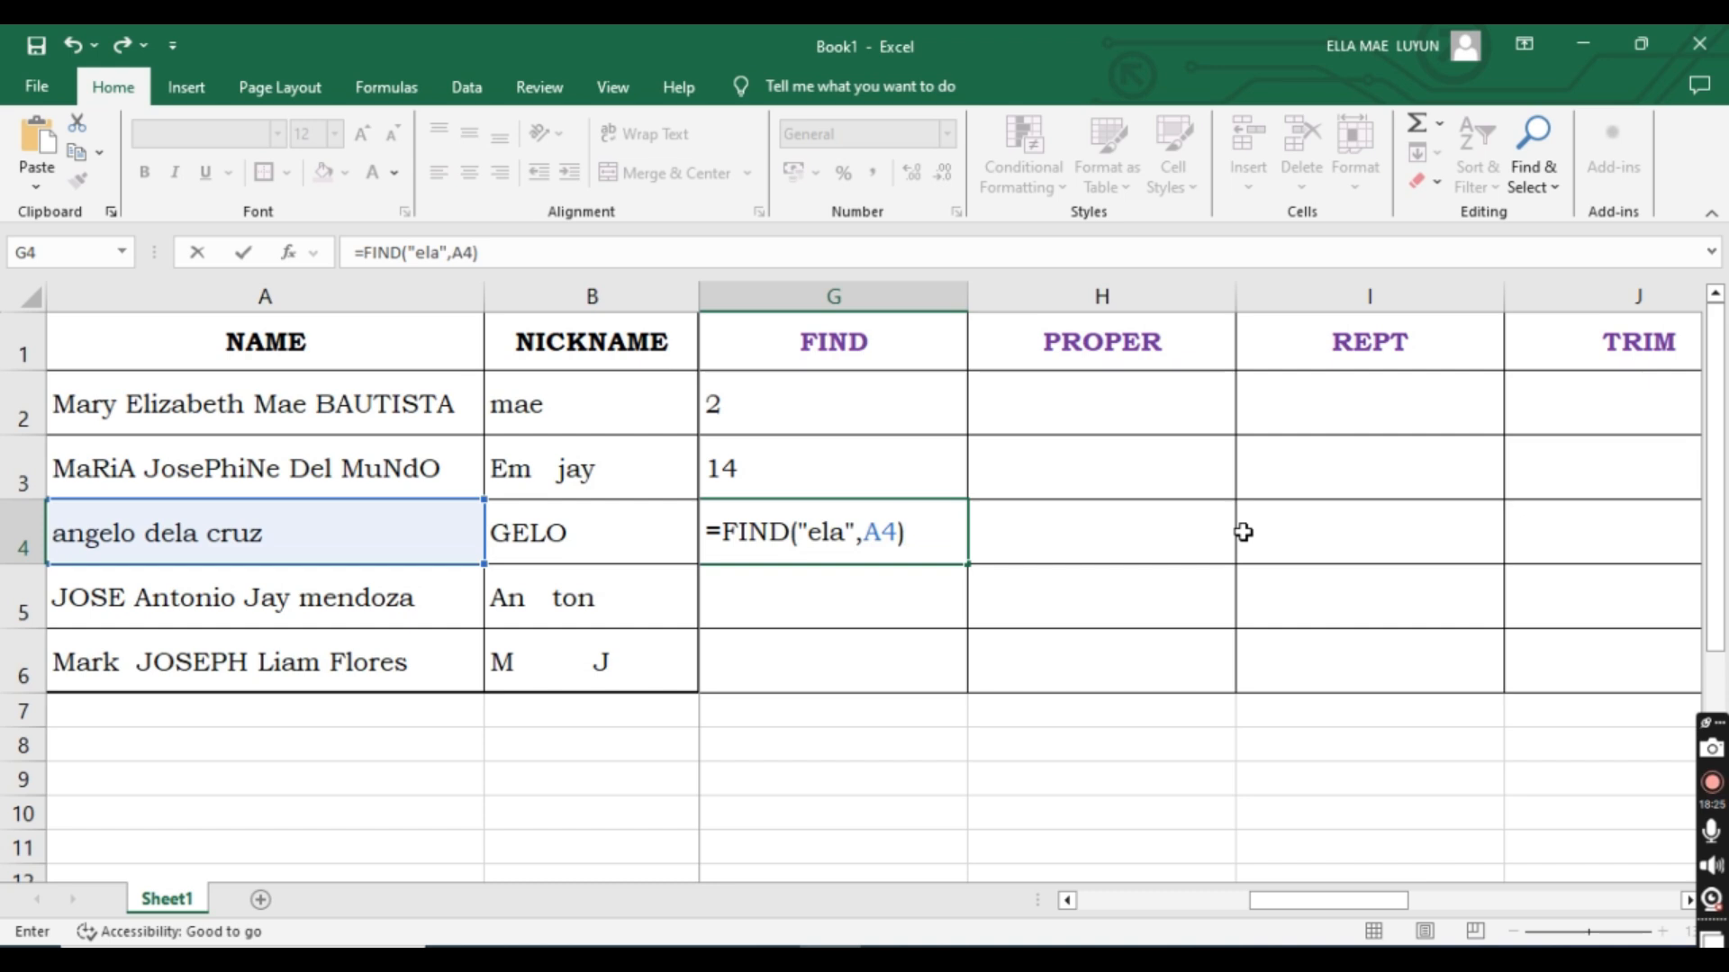
Commit =FIND("ela",A4) in G4 and locate "ela" inside the A4 name.
key("Return")
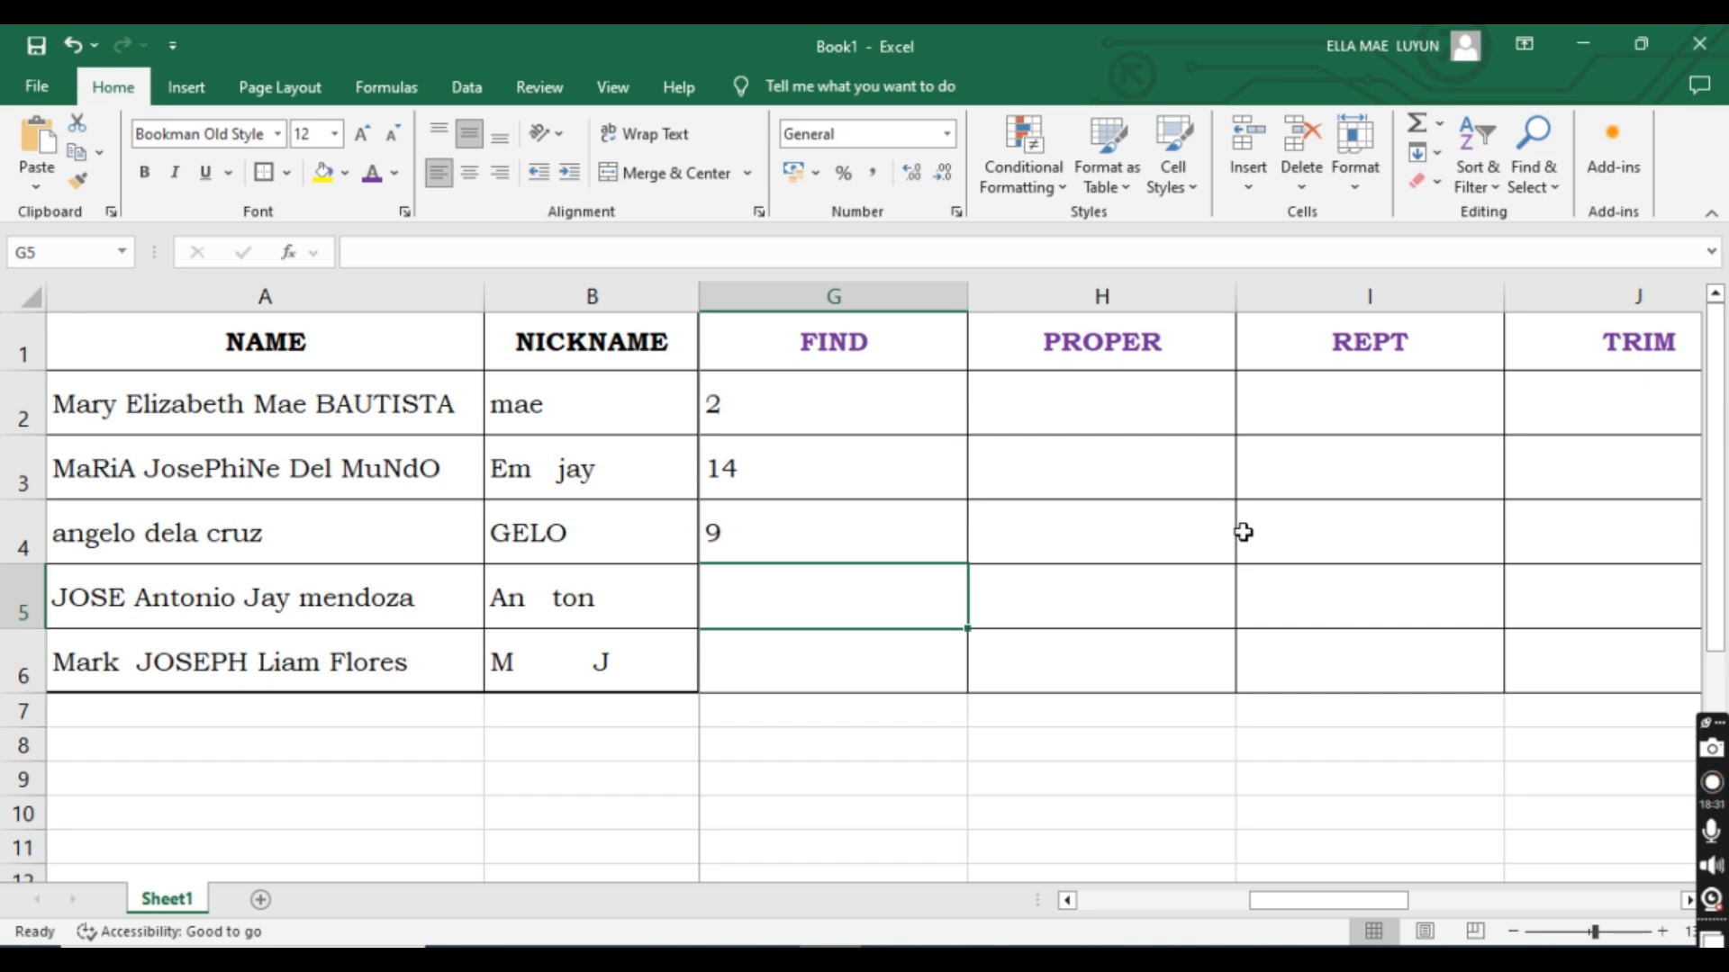
left_click(855, 536)
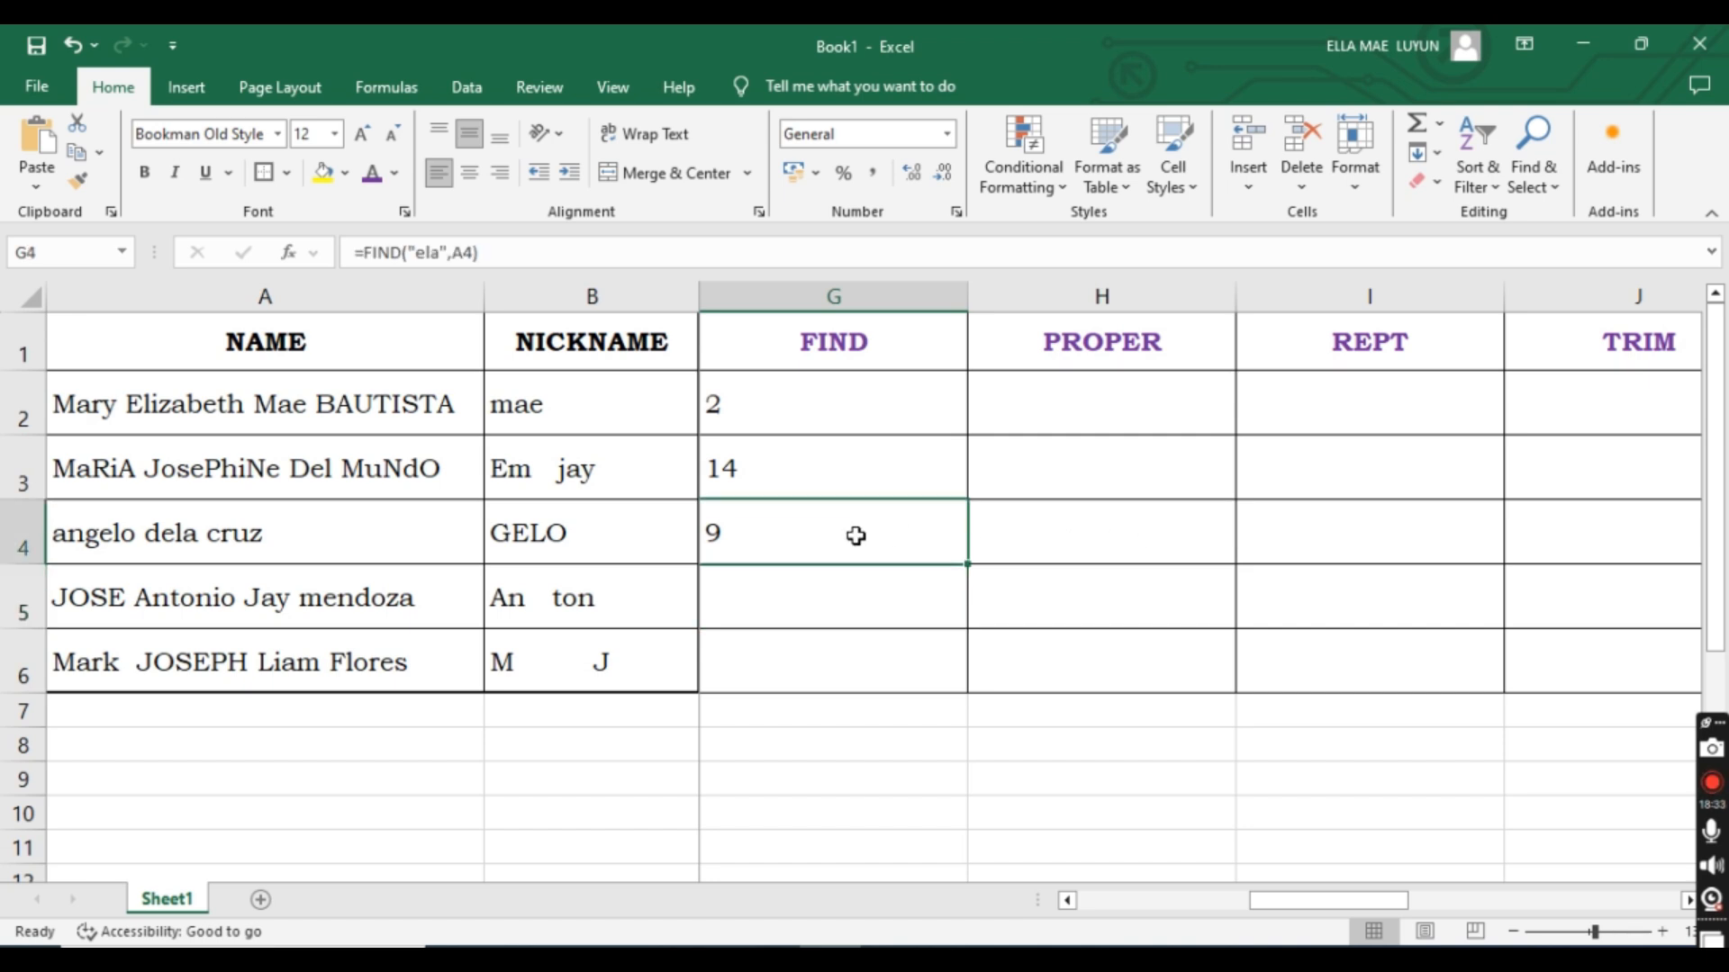
double_click(65, 539)
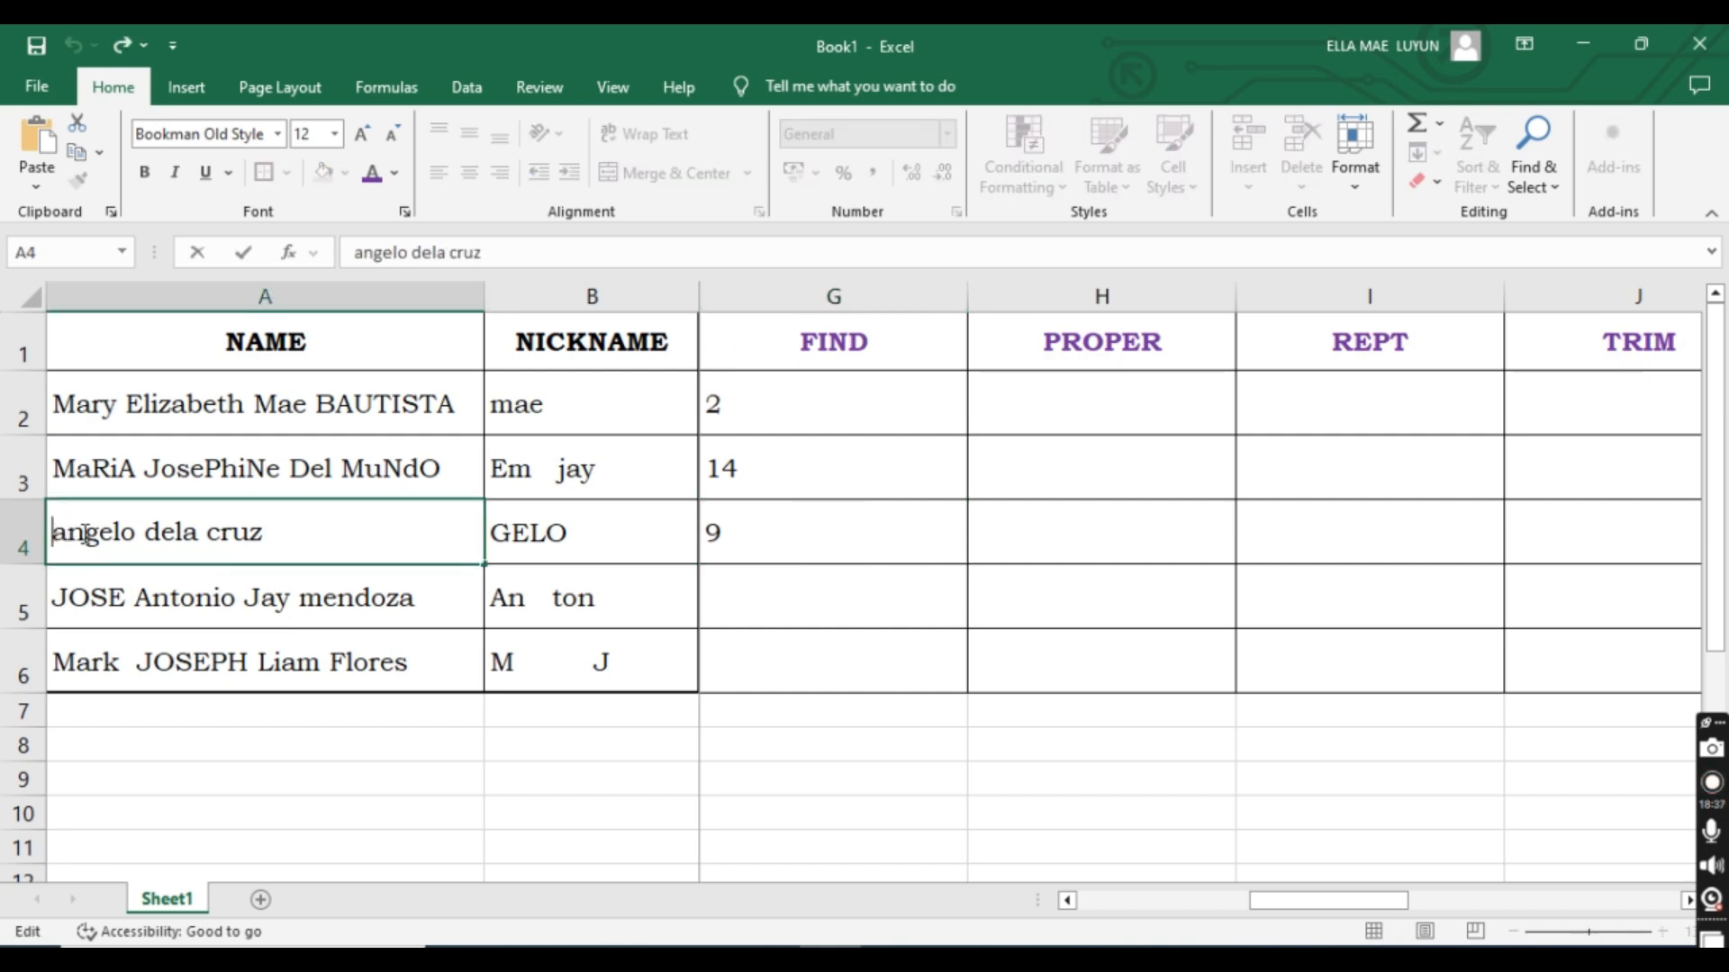
left_click_drag(162, 534, 198, 532)
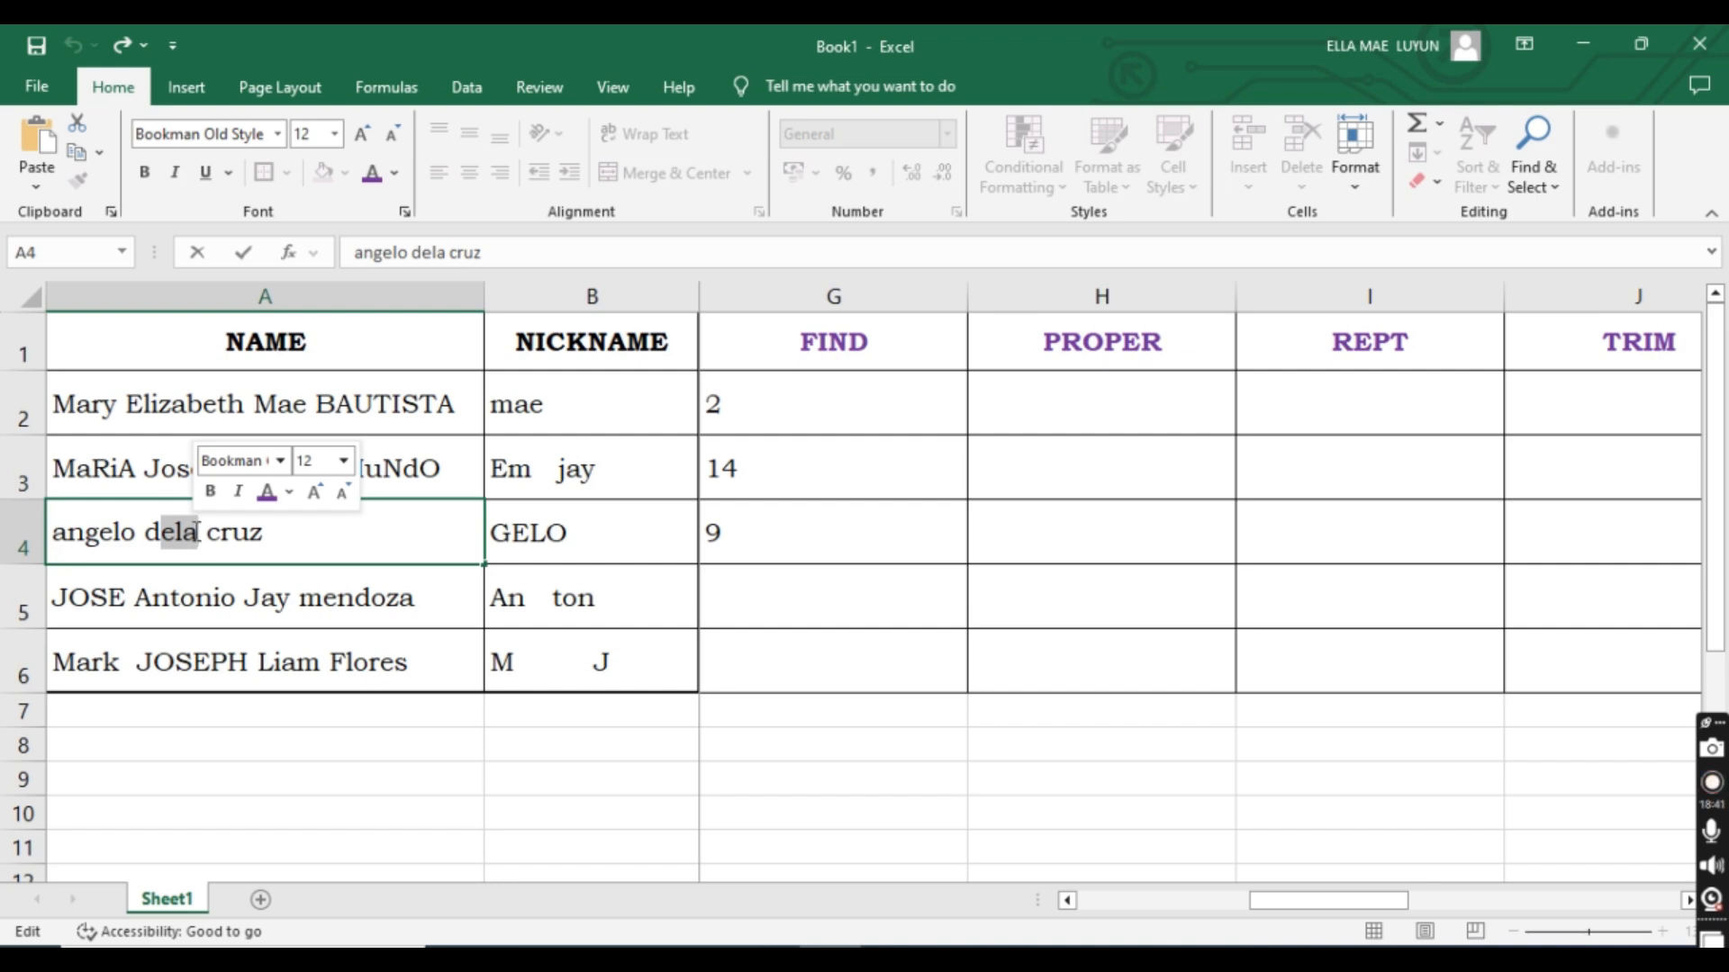
left_click(810, 537)
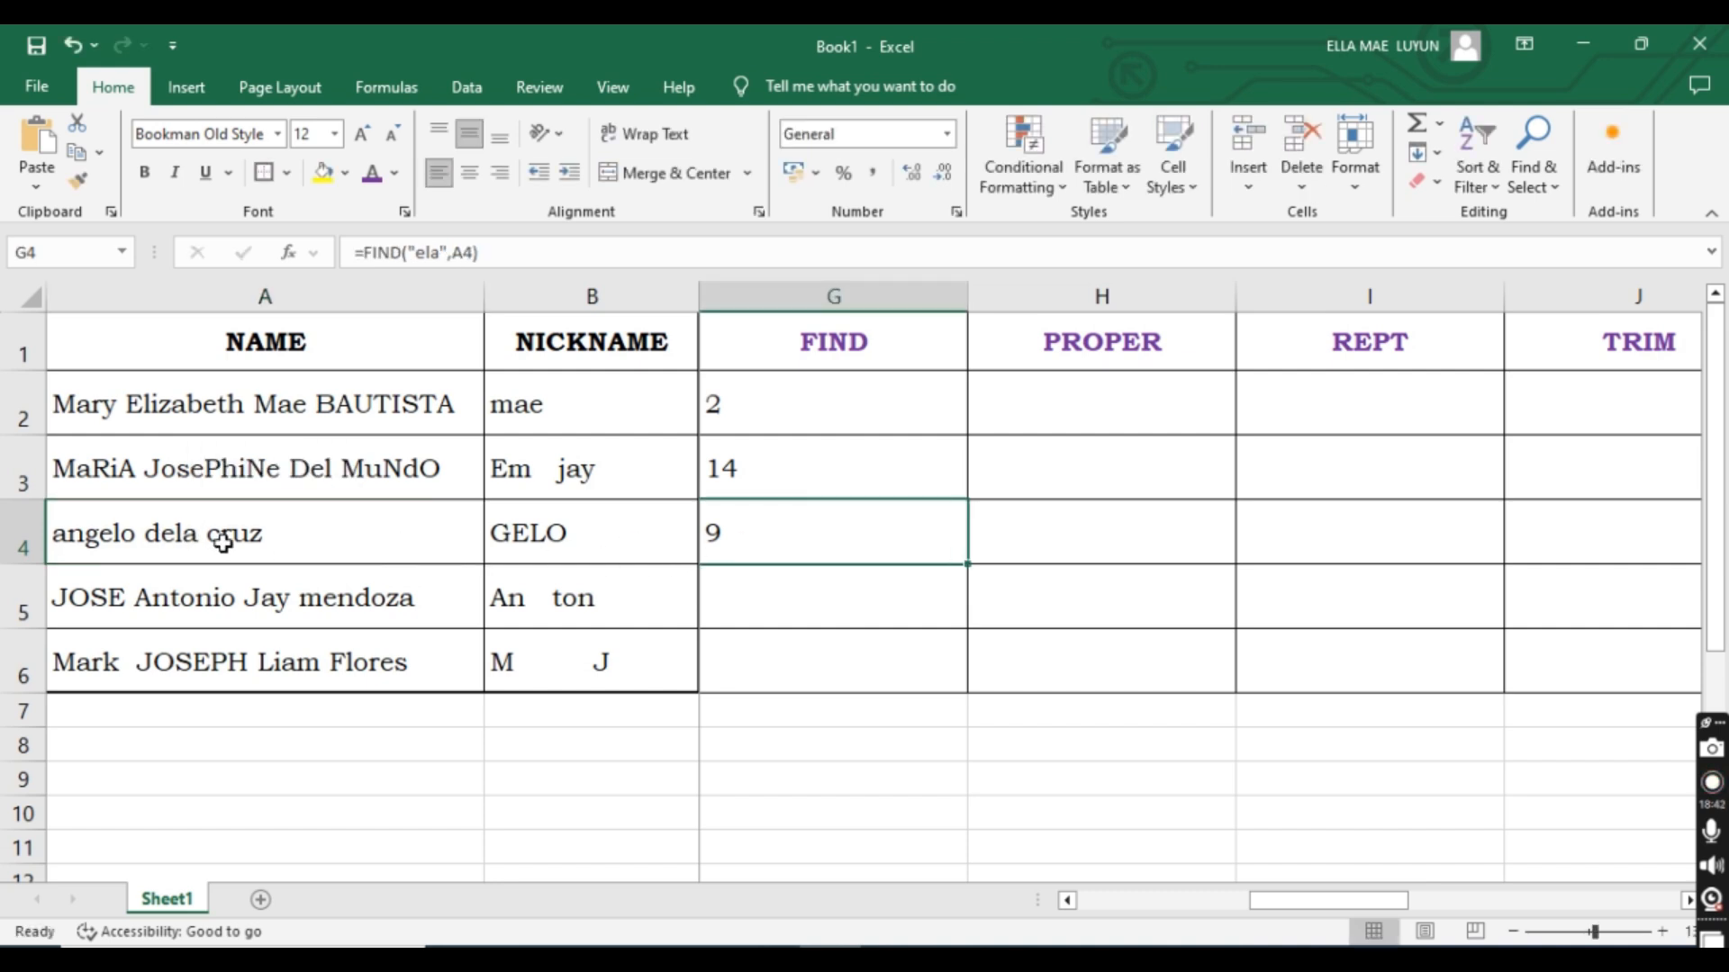
Count the characters in the A4 name to confirm "ela" starts at position 9.
double_click(54, 531)
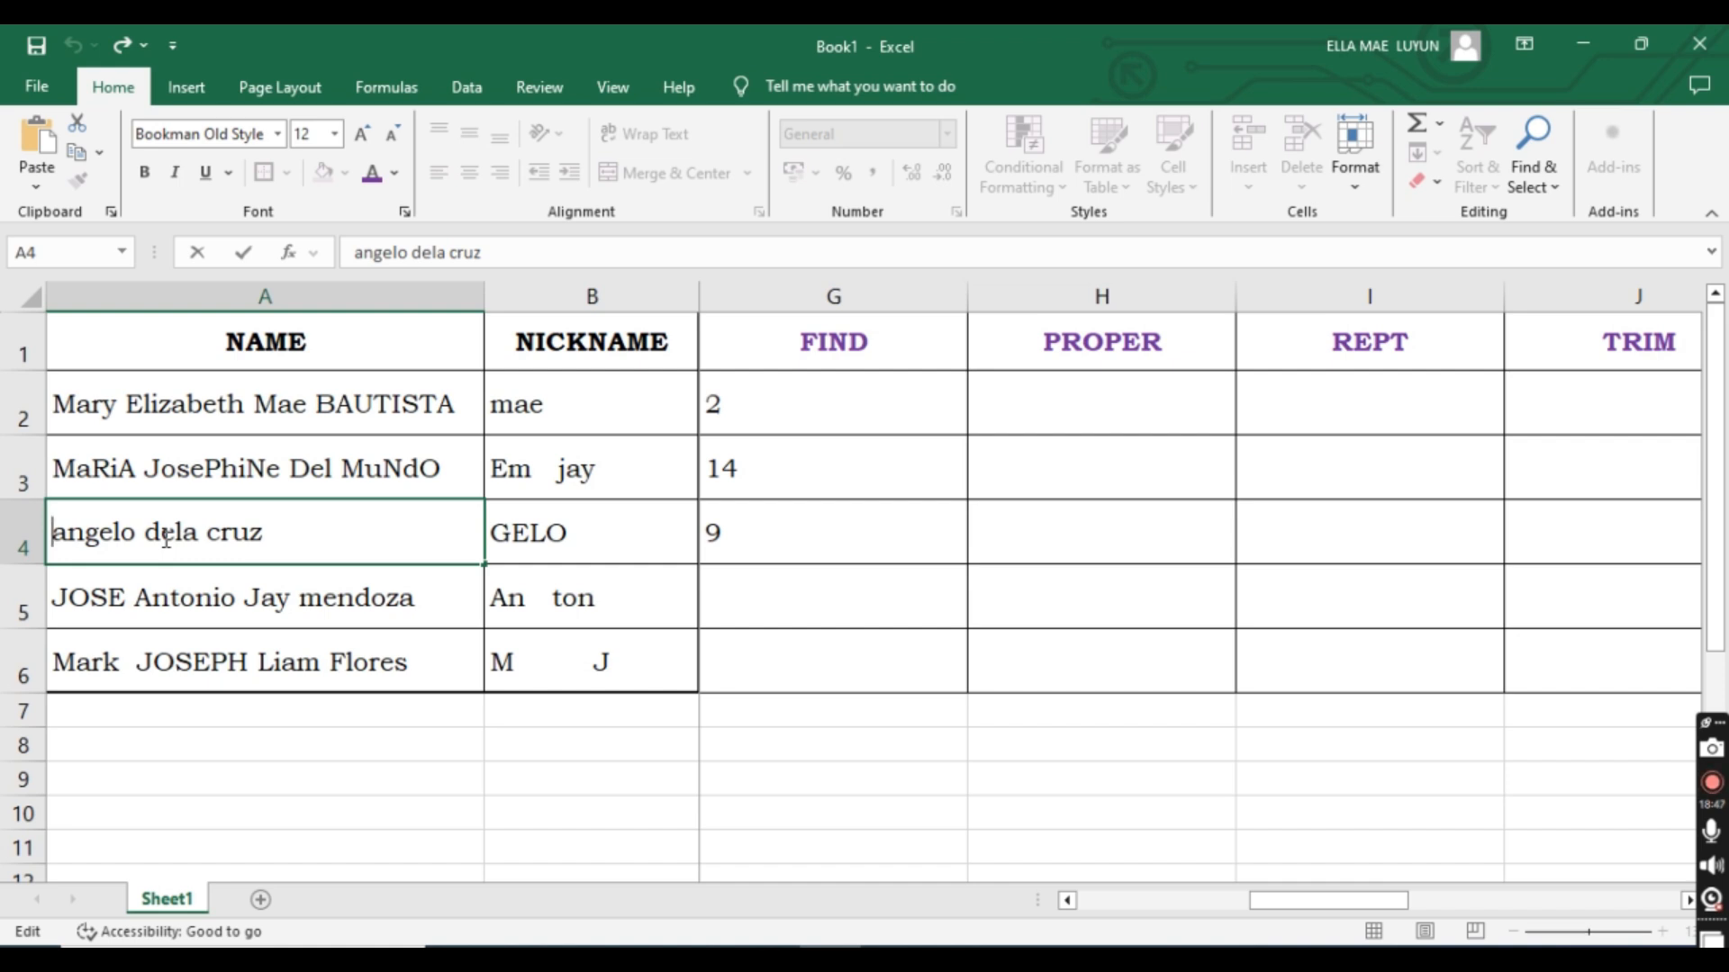
left_click_drag(52, 531, 197, 532)
left_click(168, 532)
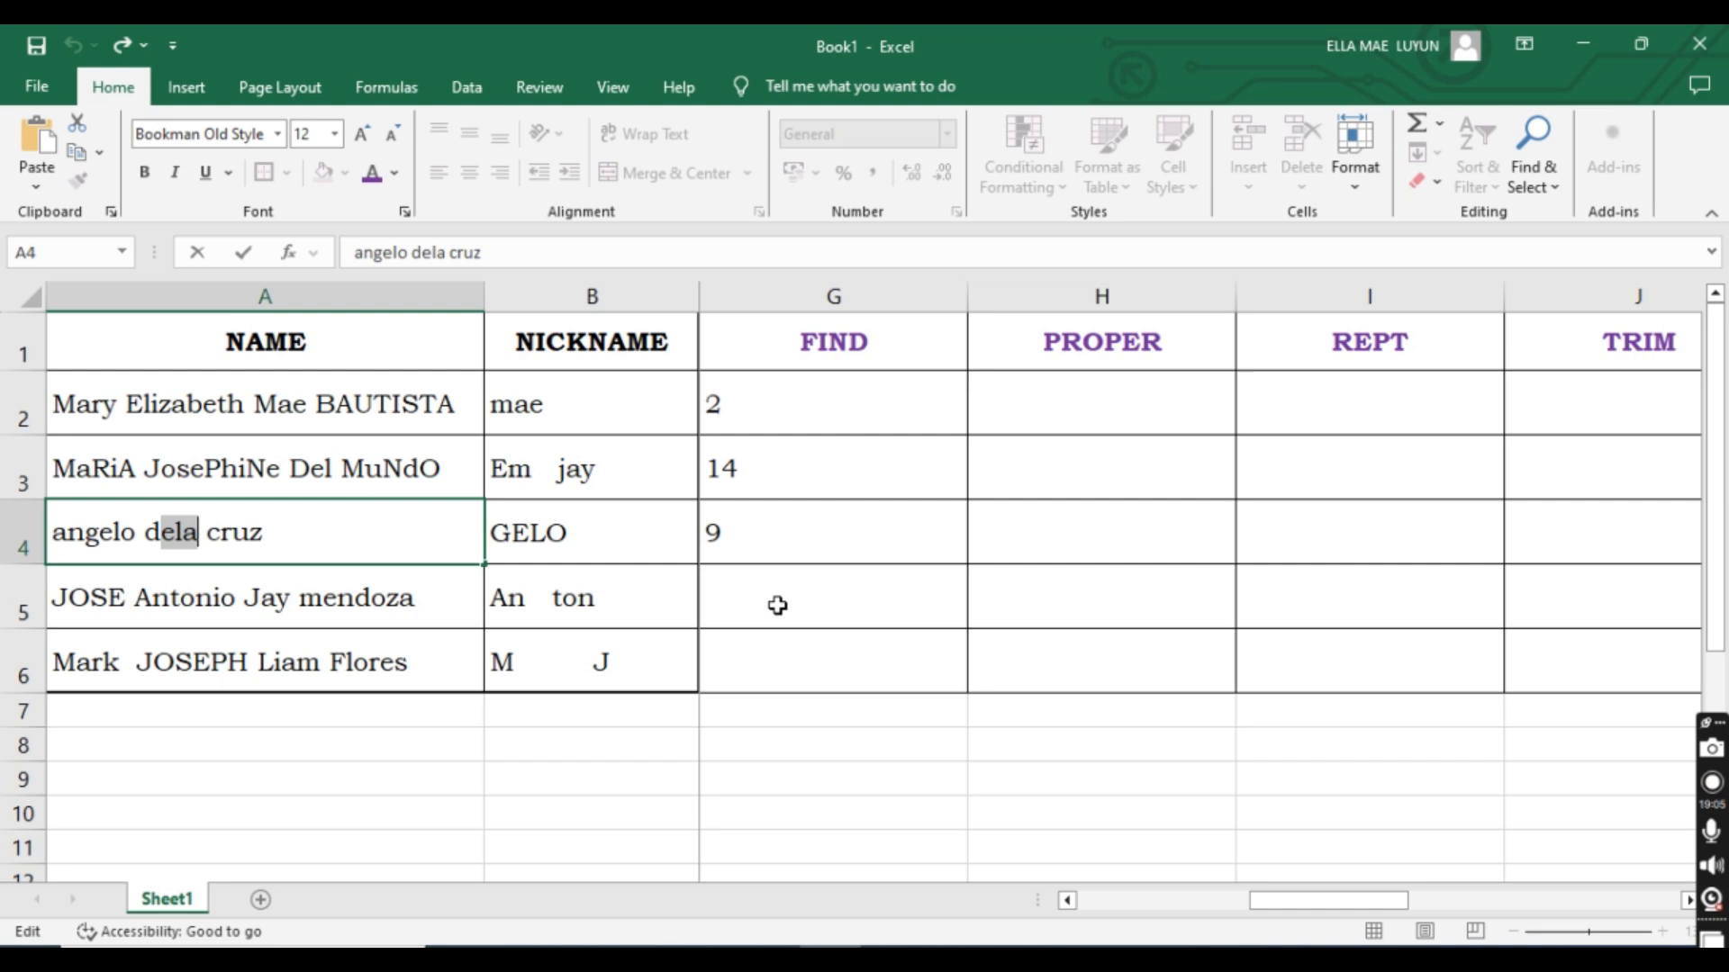
left_click(817, 545)
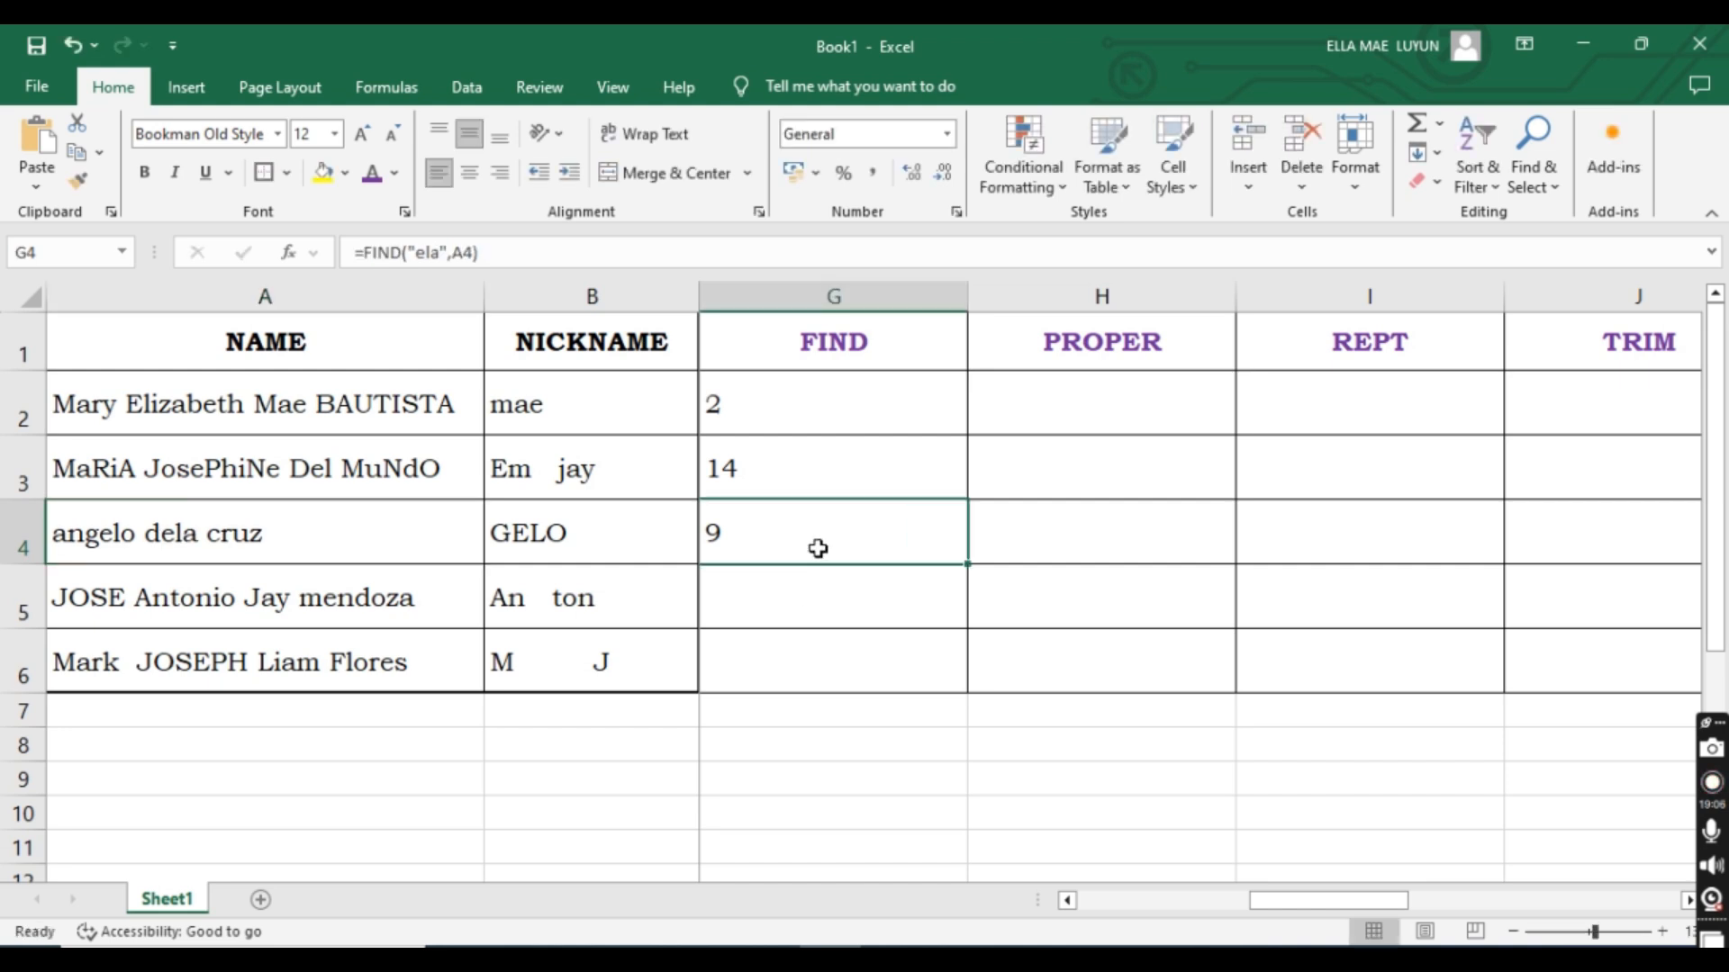
Recheck the "ela" search text in G4's formula, recommit it, and scroll toward column H.
double_click(867, 535)
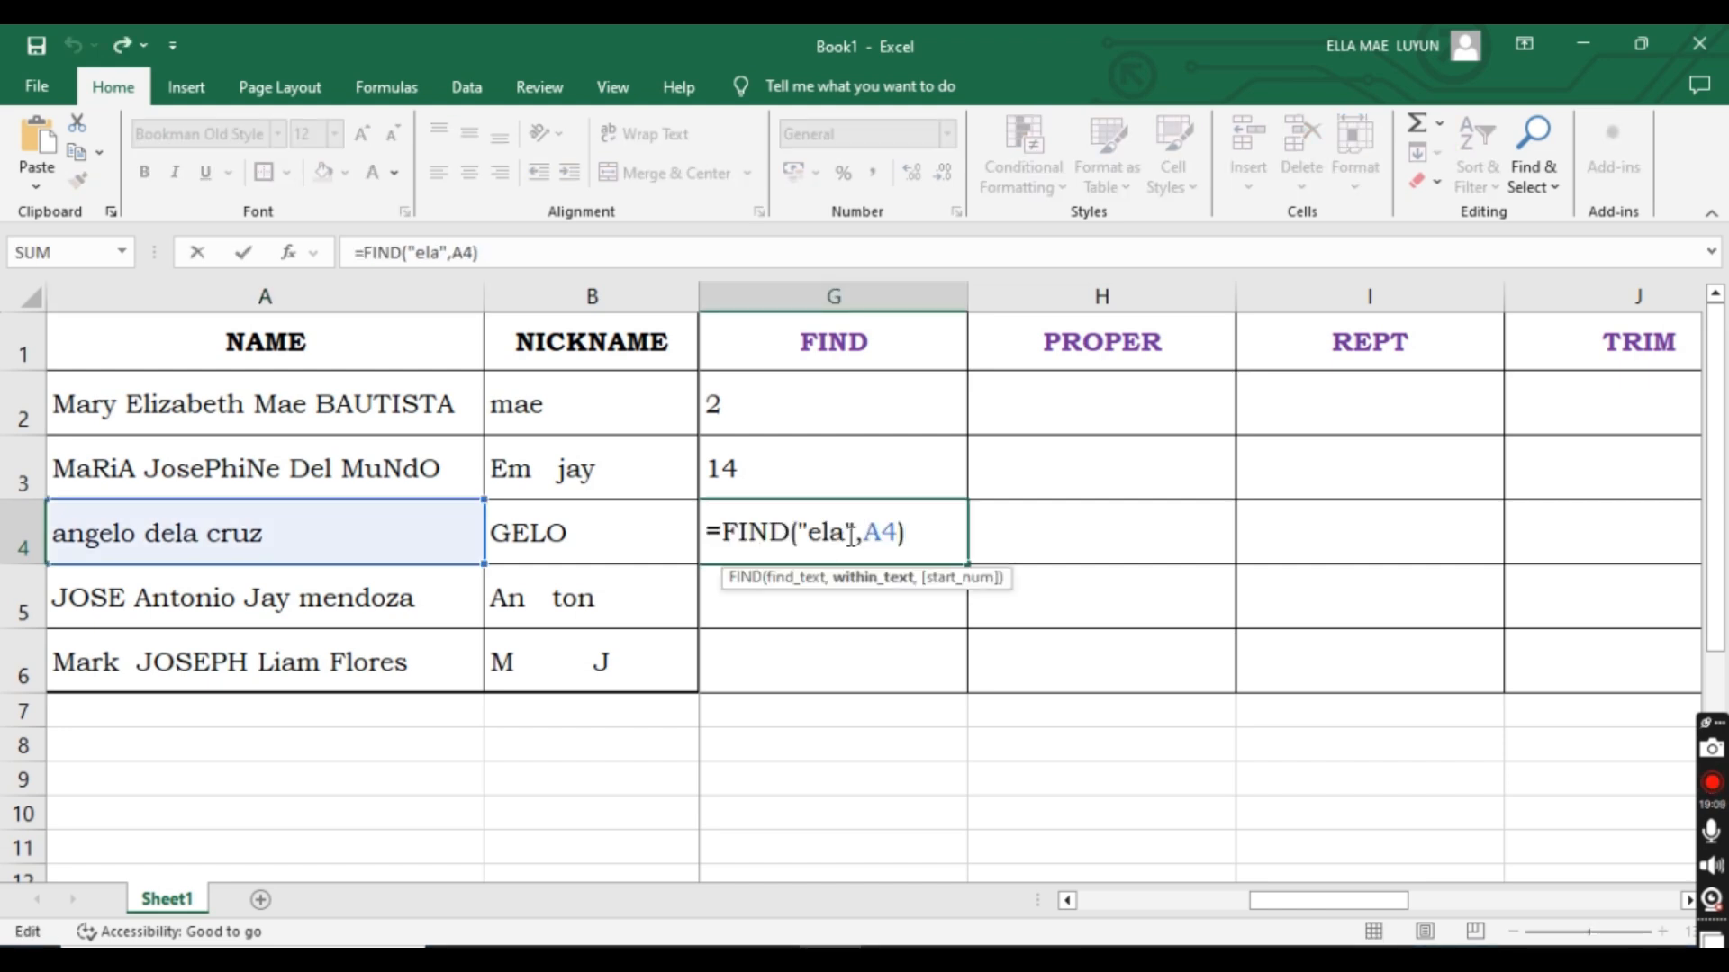
left_click_drag(846, 533, 815, 534)
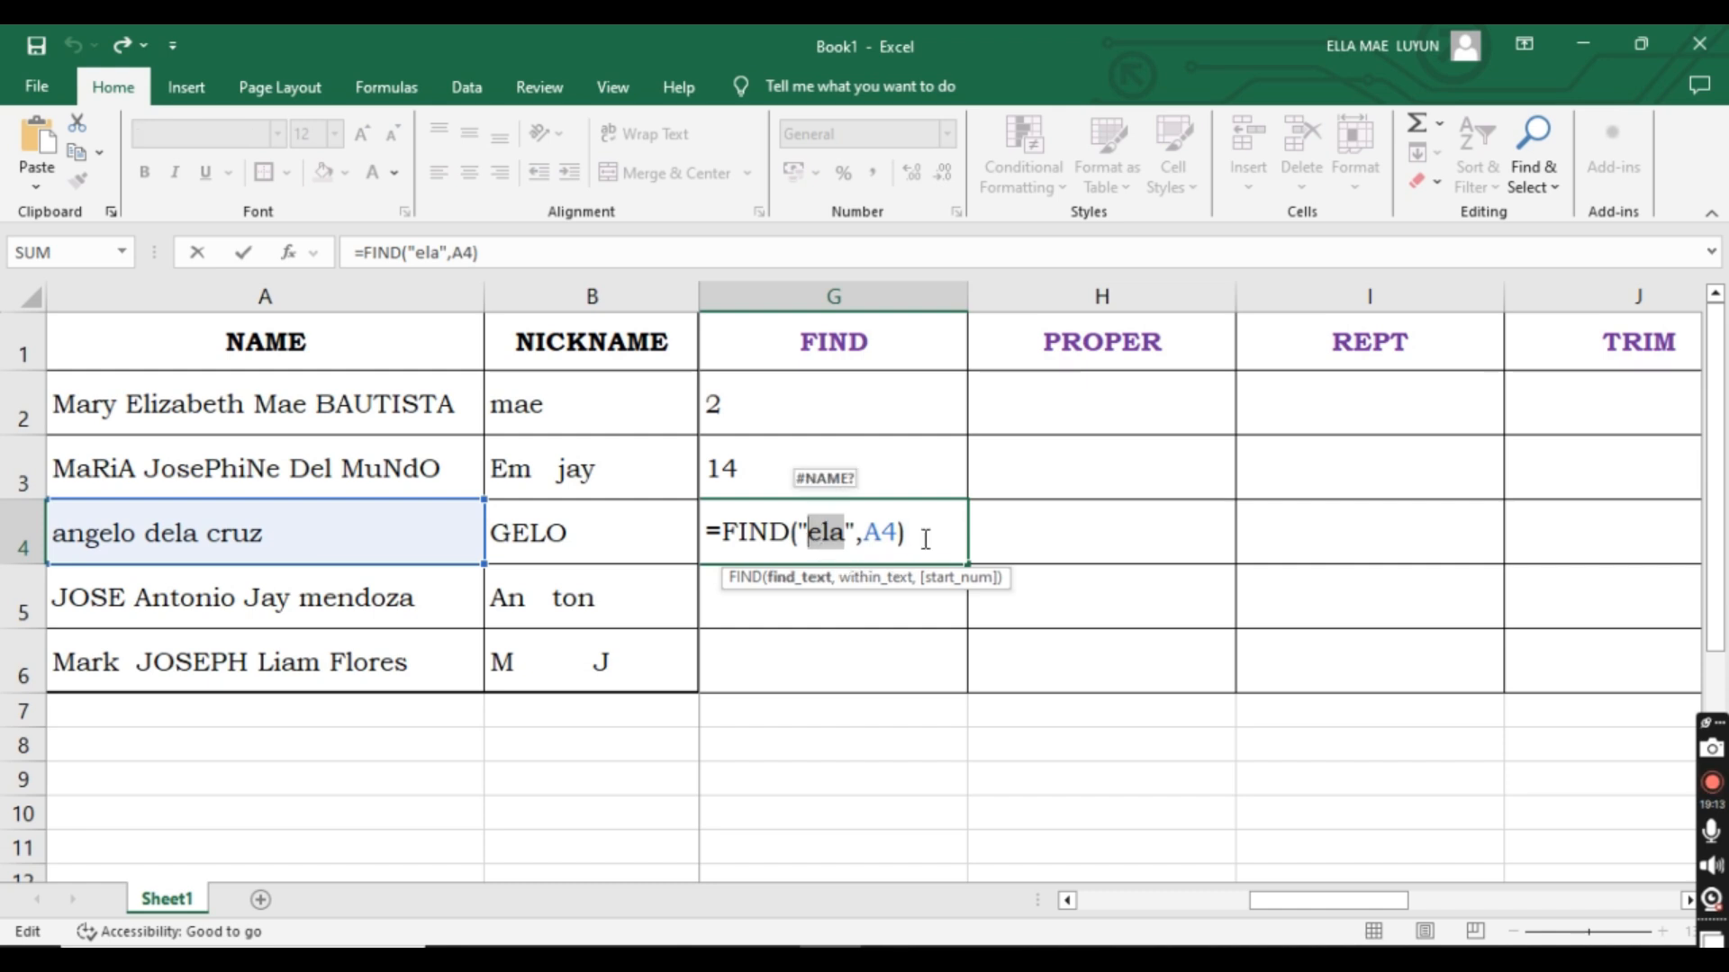
key("Return")
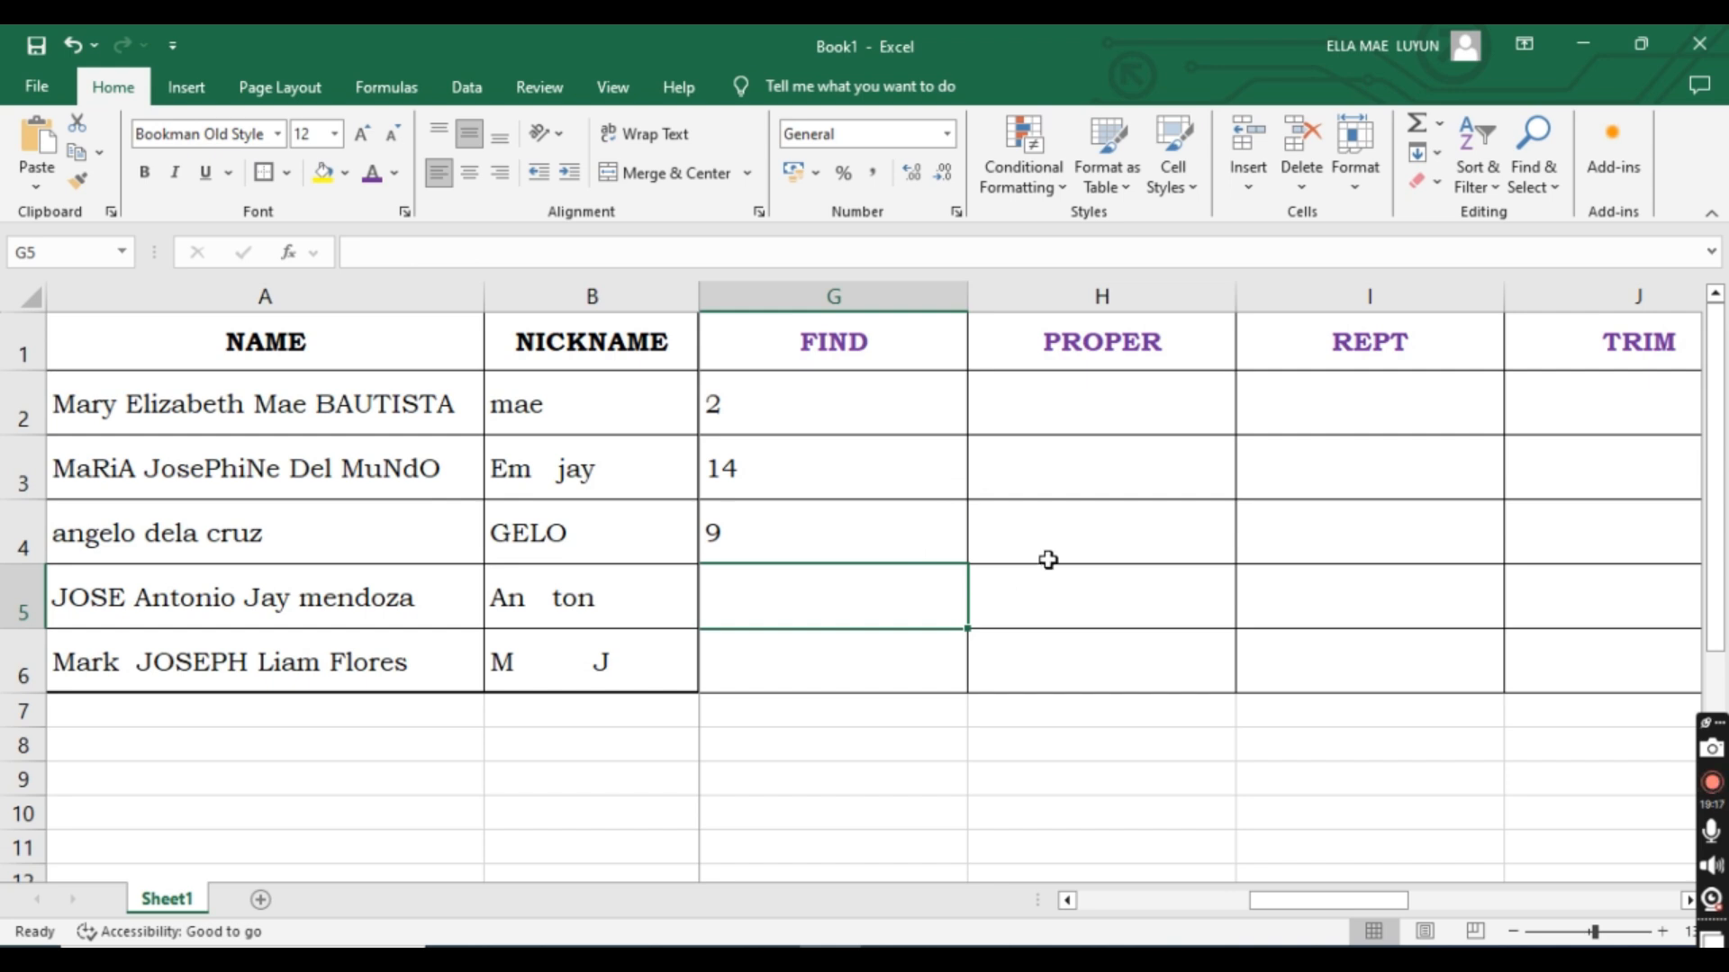
left_click_drag(1323, 901, 1369, 898)
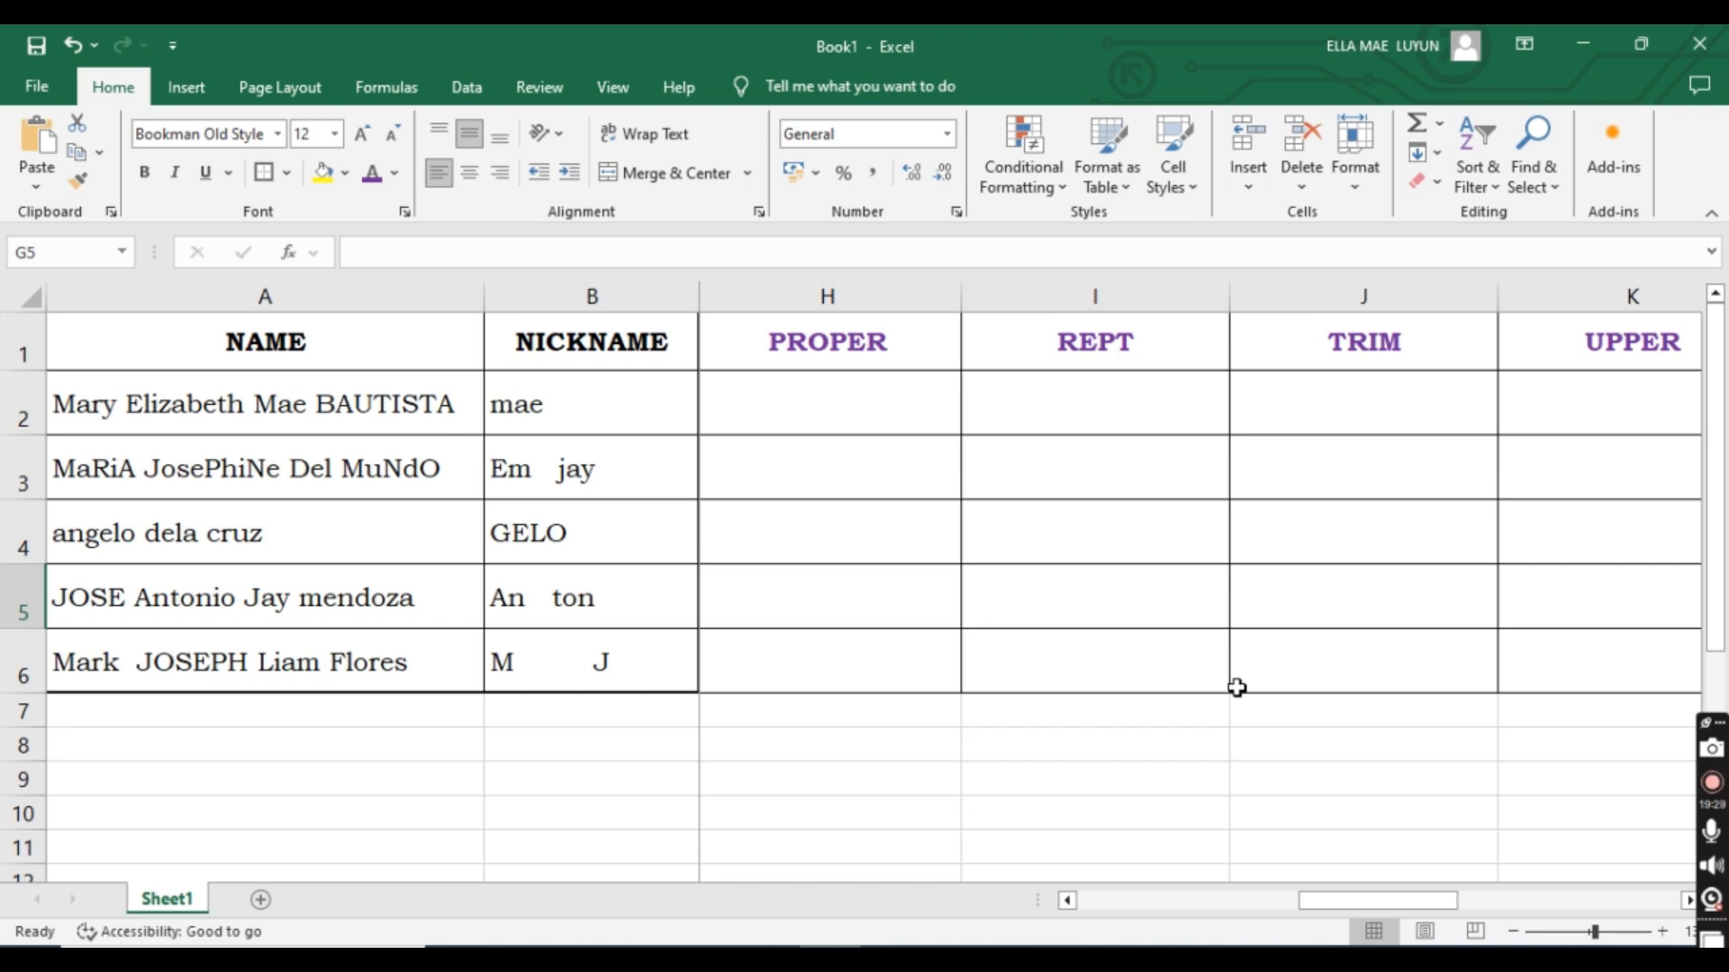
Compare the A2 full name and B2 nickname before building the PROPER example in H2.
left_click(822, 394)
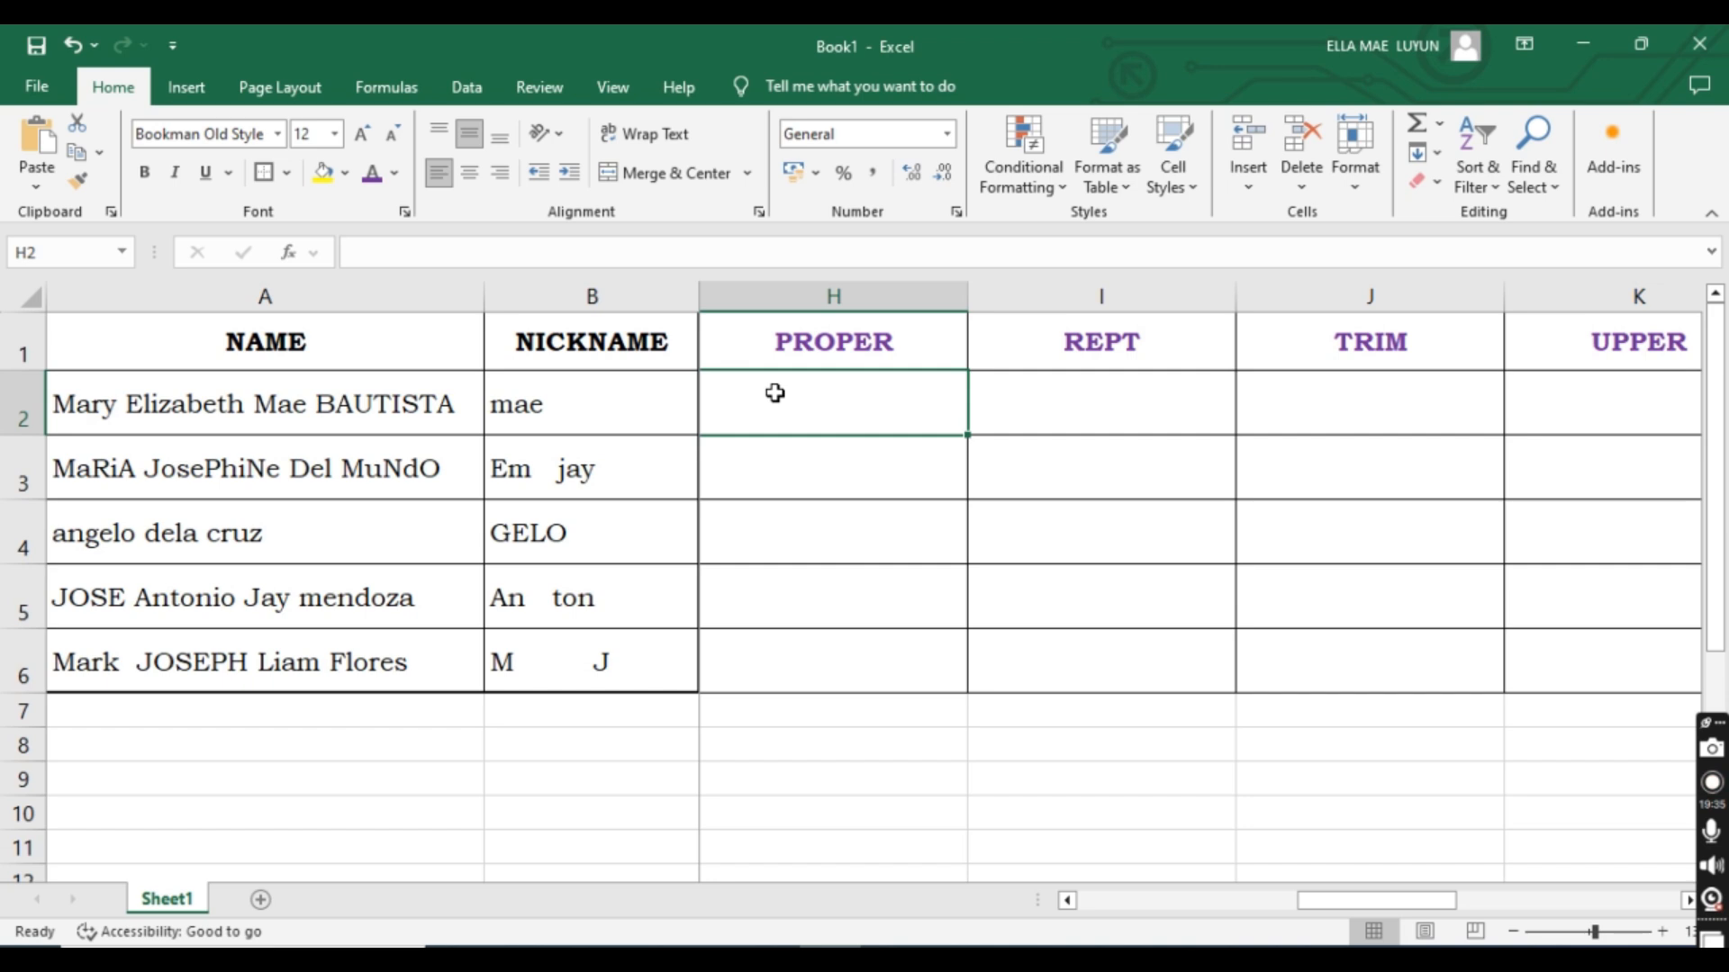
left_click(335, 402)
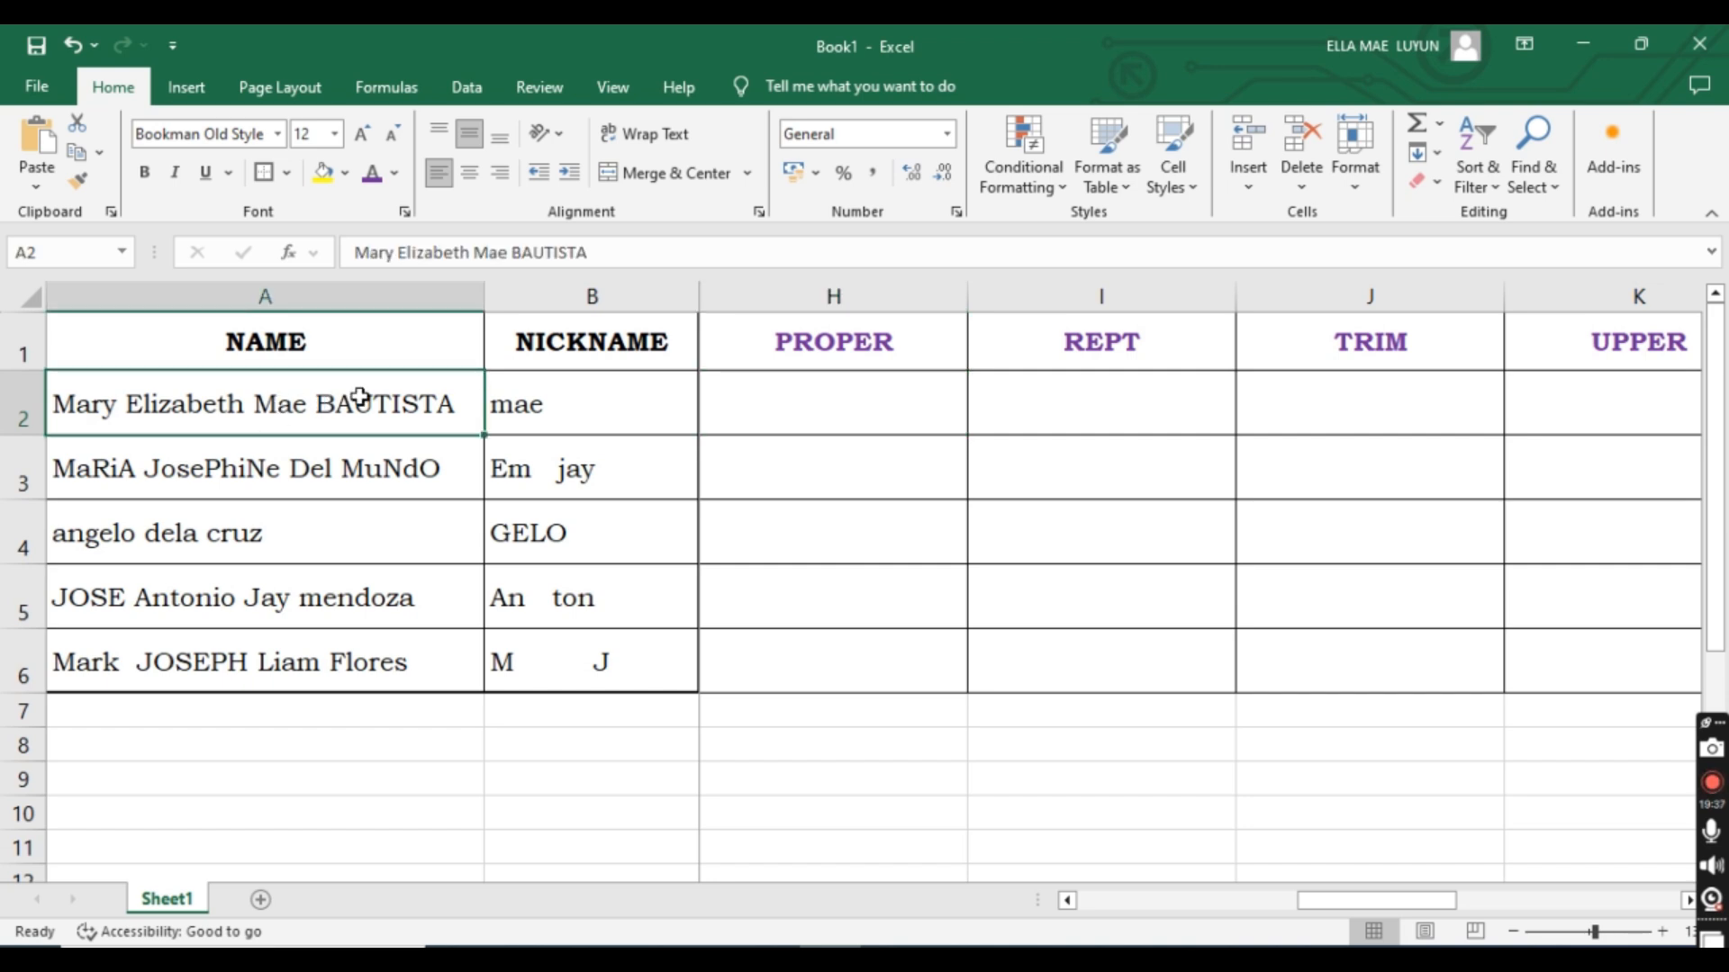
left_click(860, 411)
left_click(624, 418)
left_click(765, 409)
Enter =PROPER(B2) in H2 to capitalize the nickname.
type("=na")
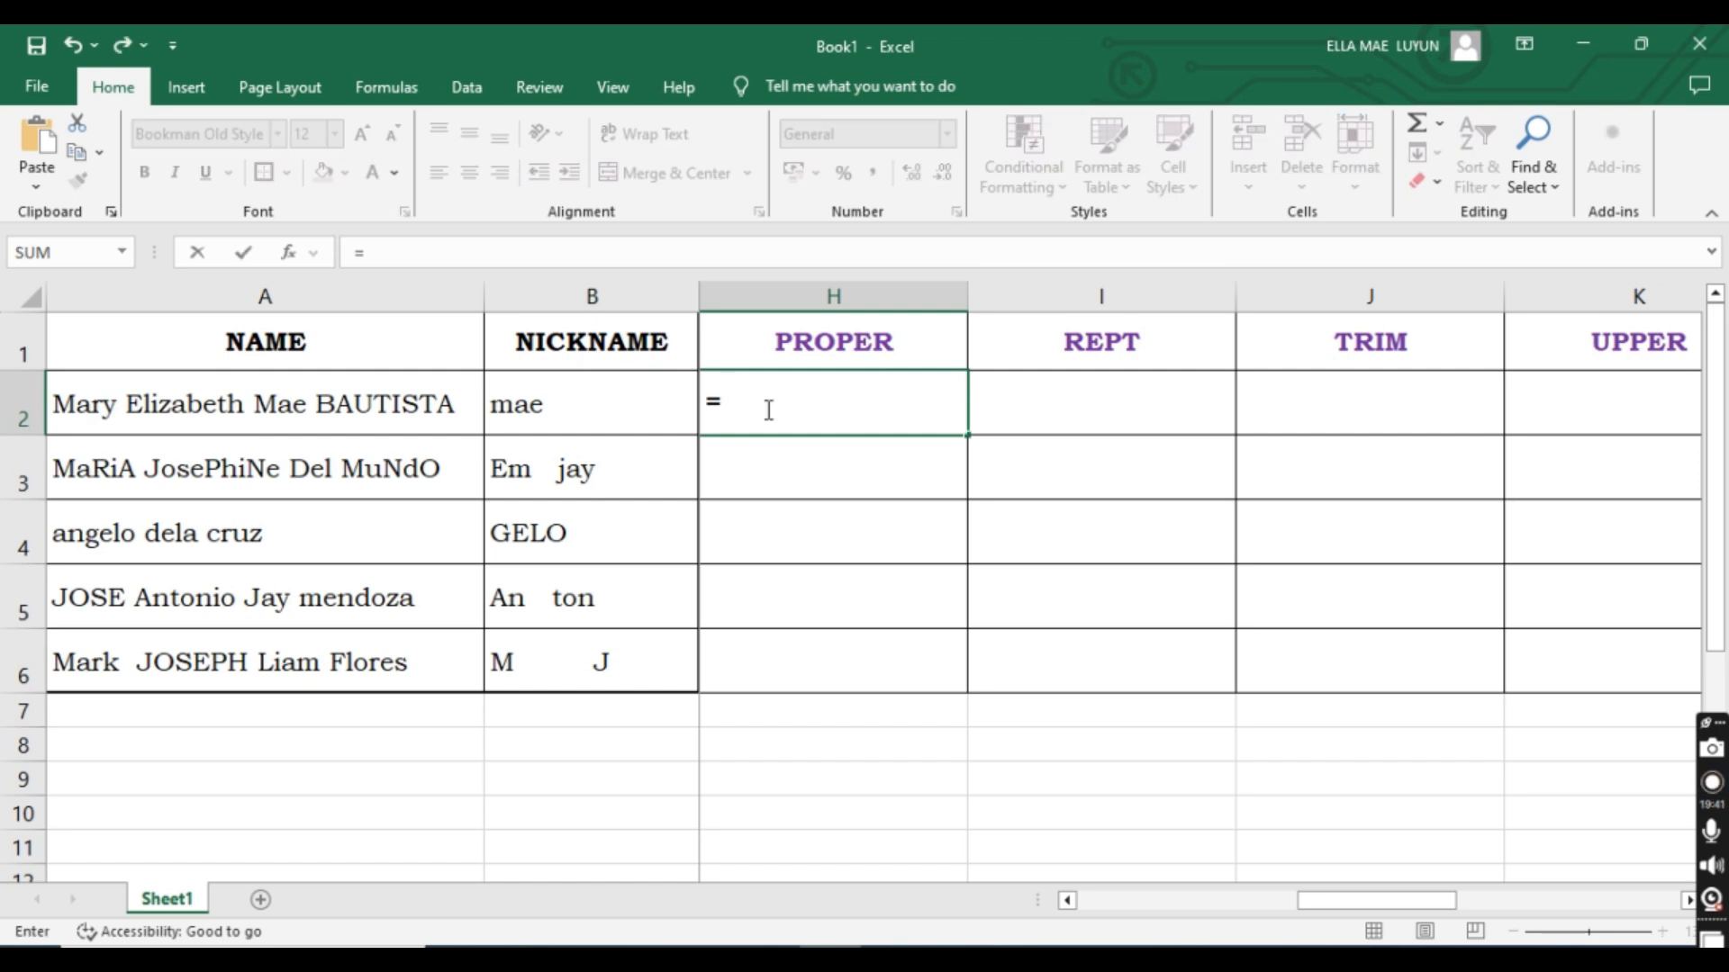
key("BackSpace")
key("BackSpace")
type("pro")
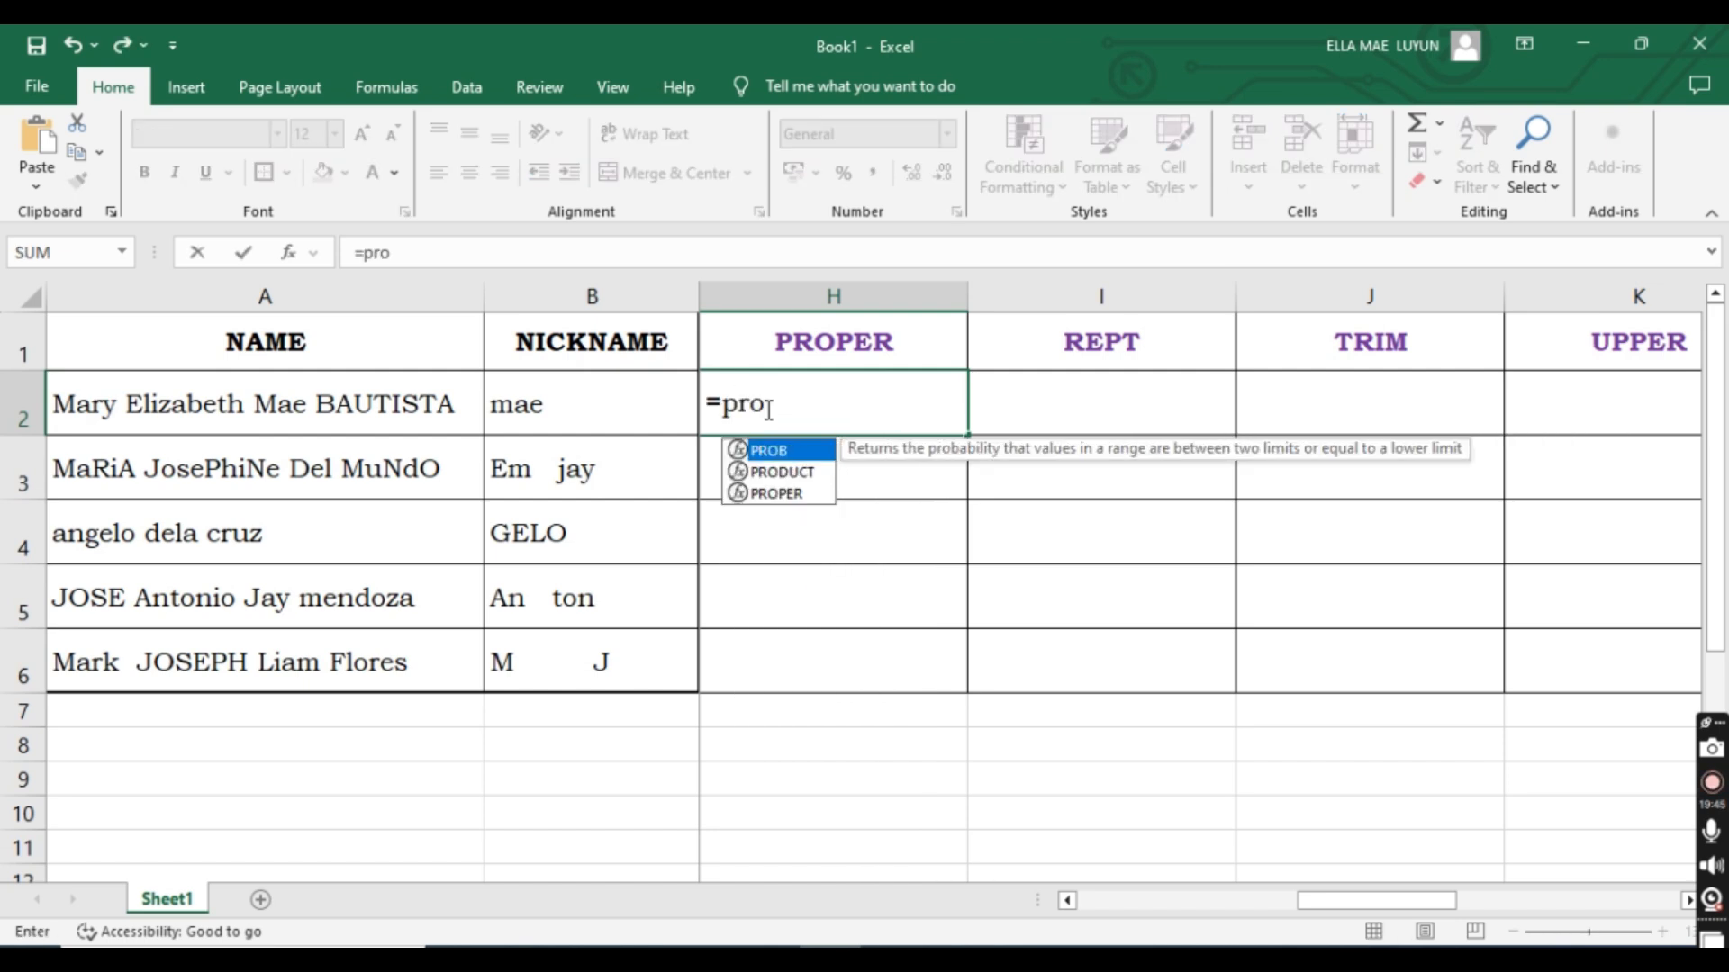
key("Down")
key("Down")
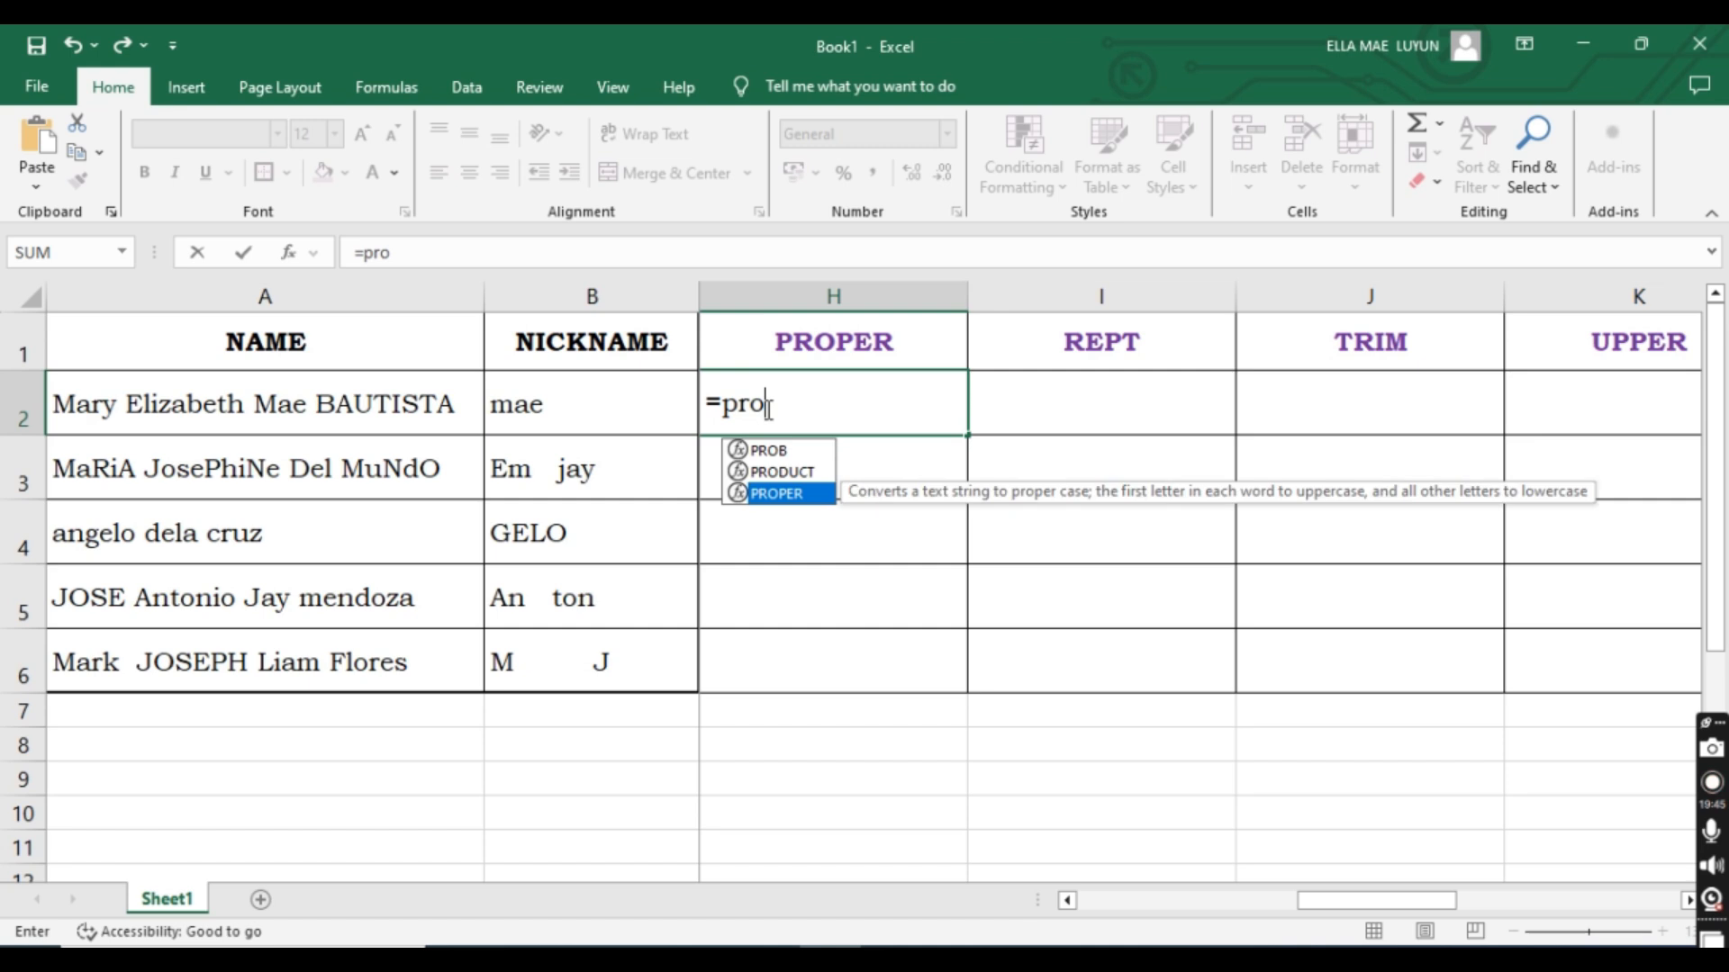
key("Tab")
left_click(570, 413)
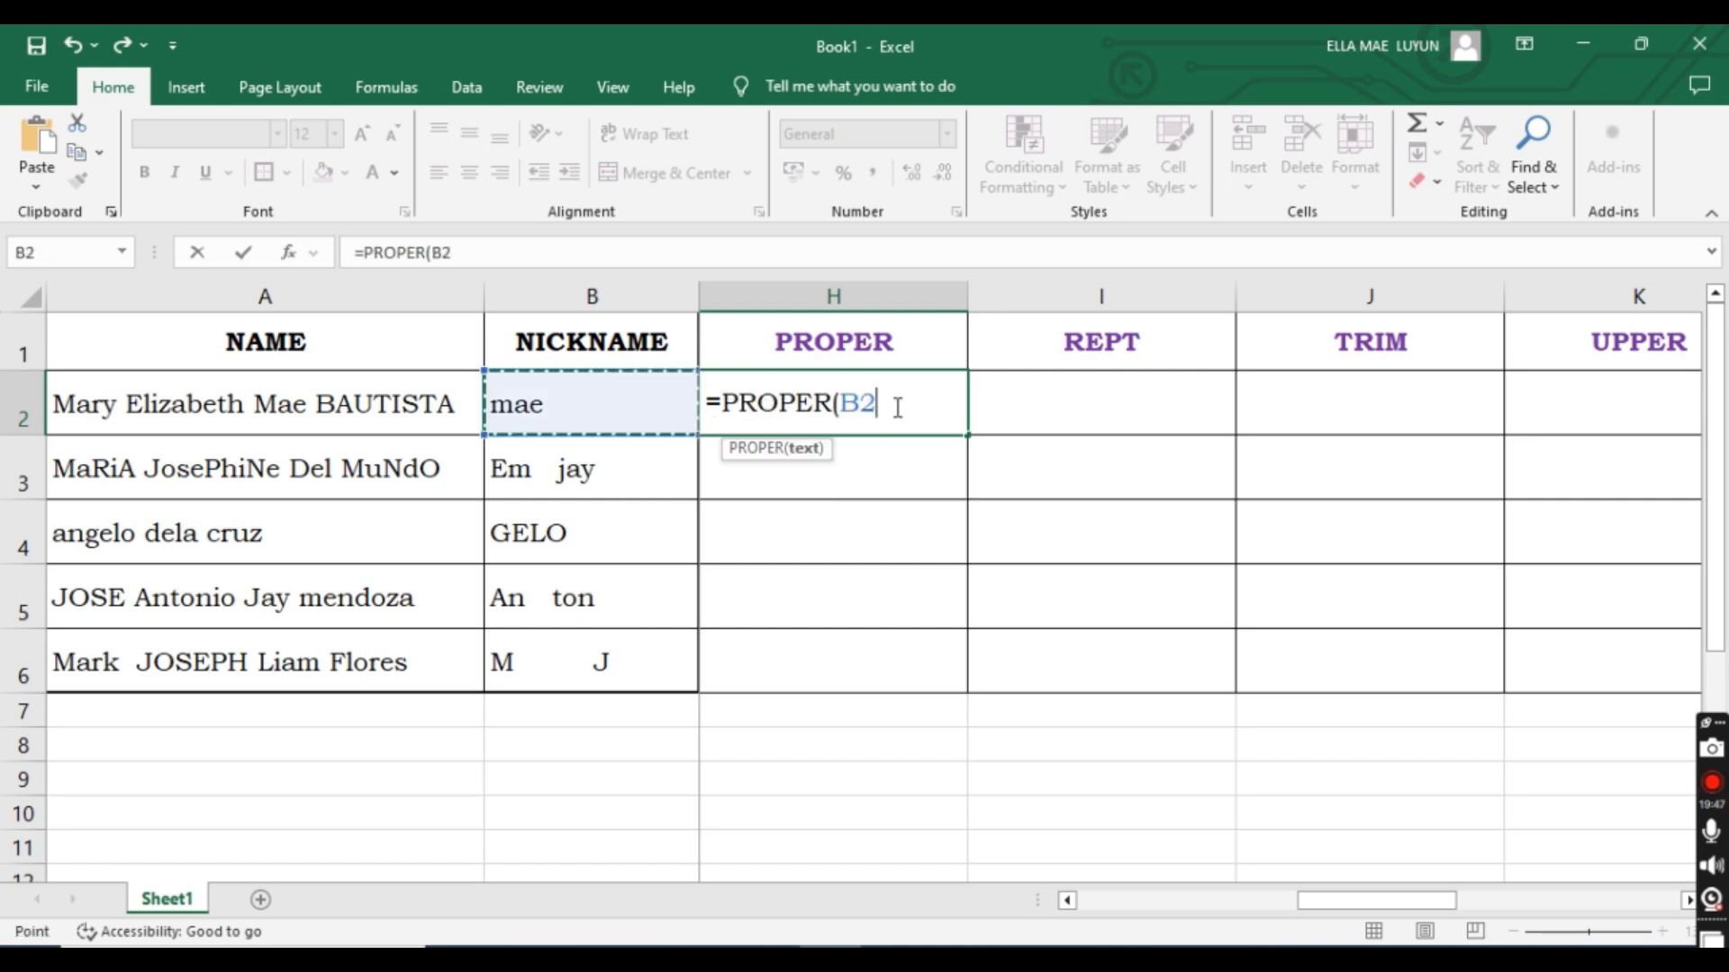
type(")")
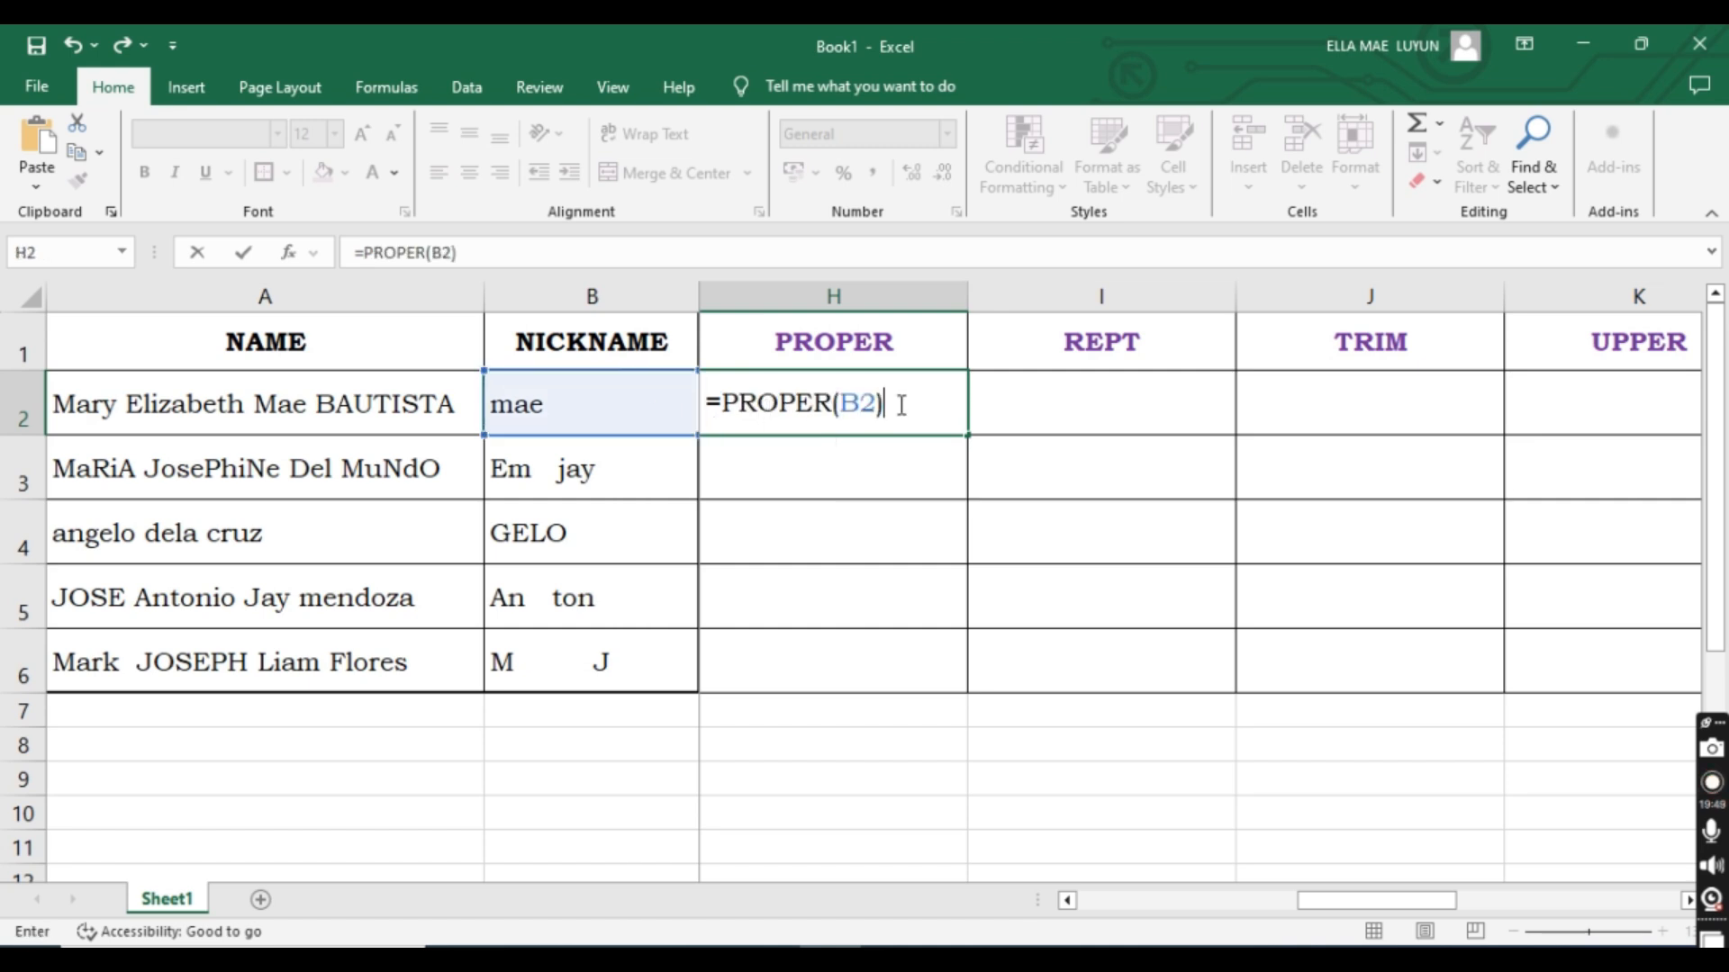
key("Return")
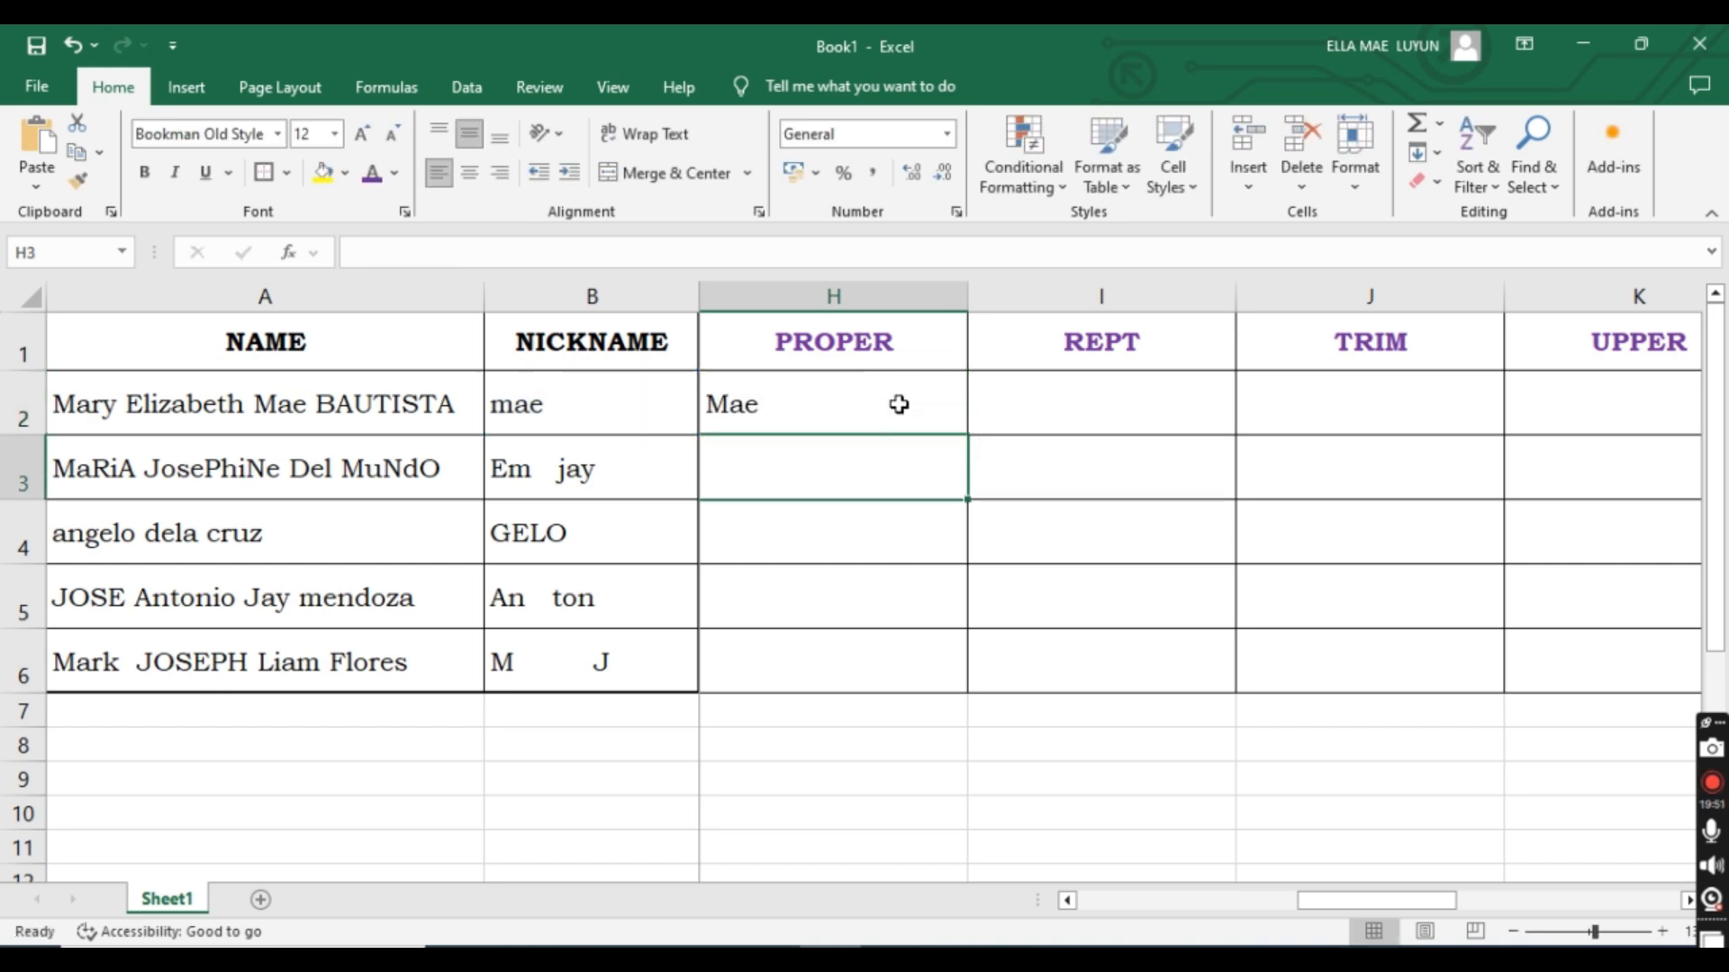
Enter =PROPER(A3) in H3 and autofit column H to the result.
left_click(892, 404)
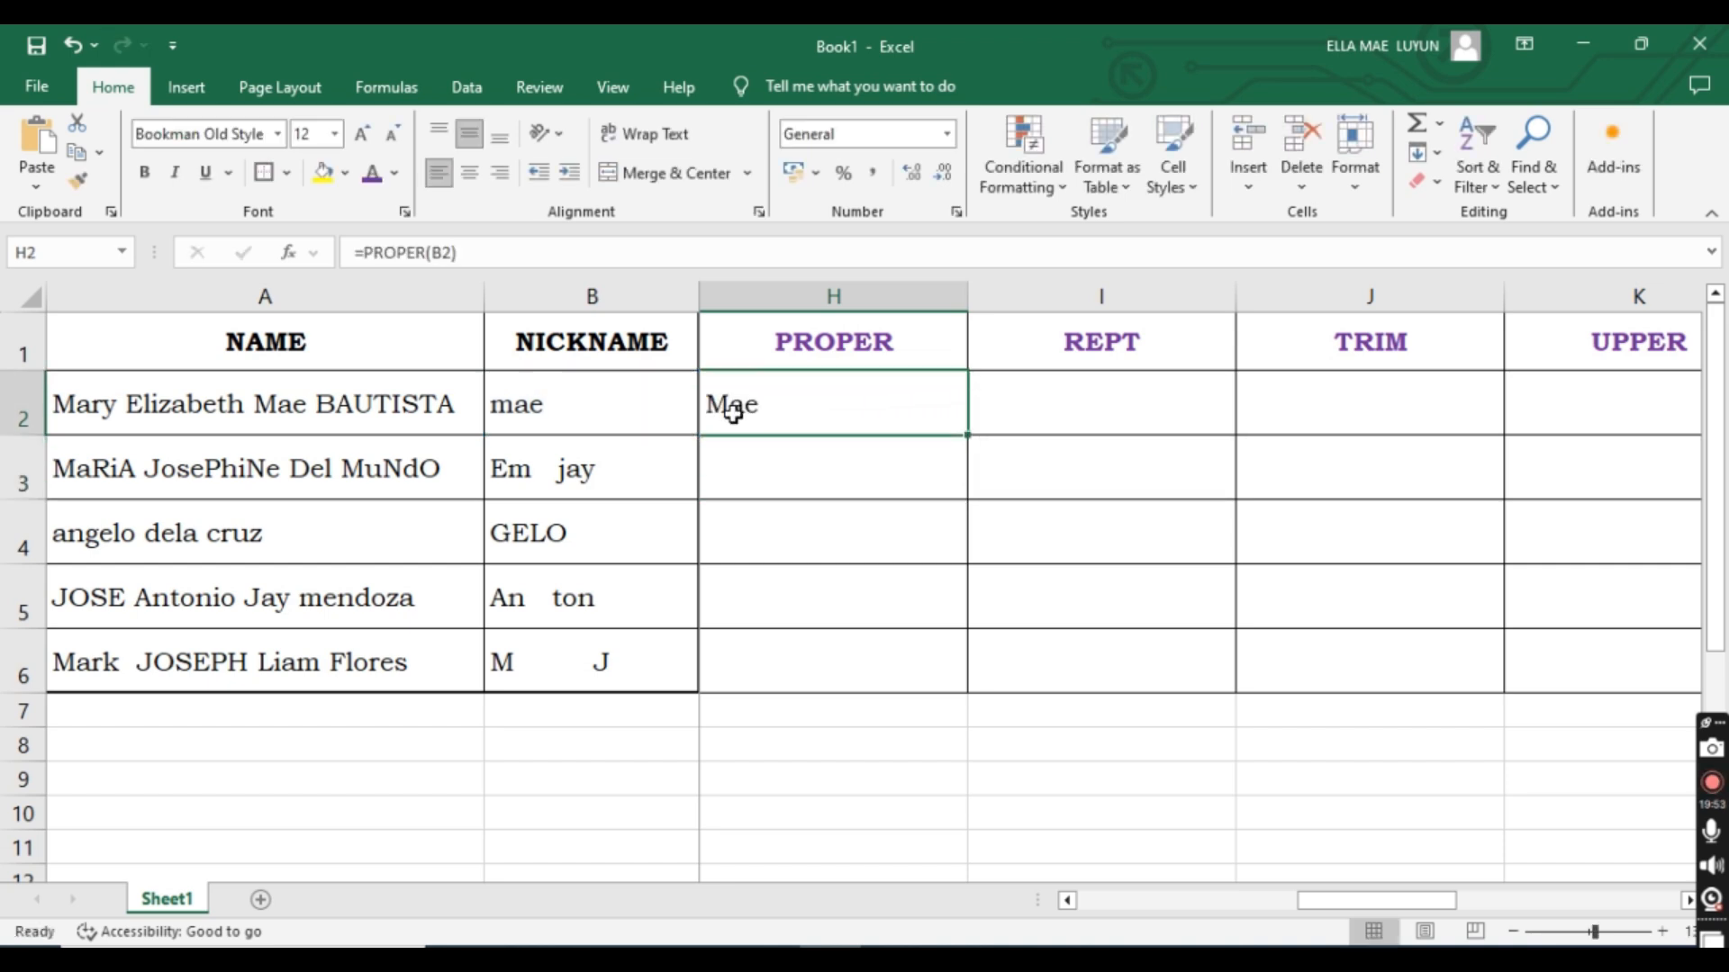
left_click(755, 466)
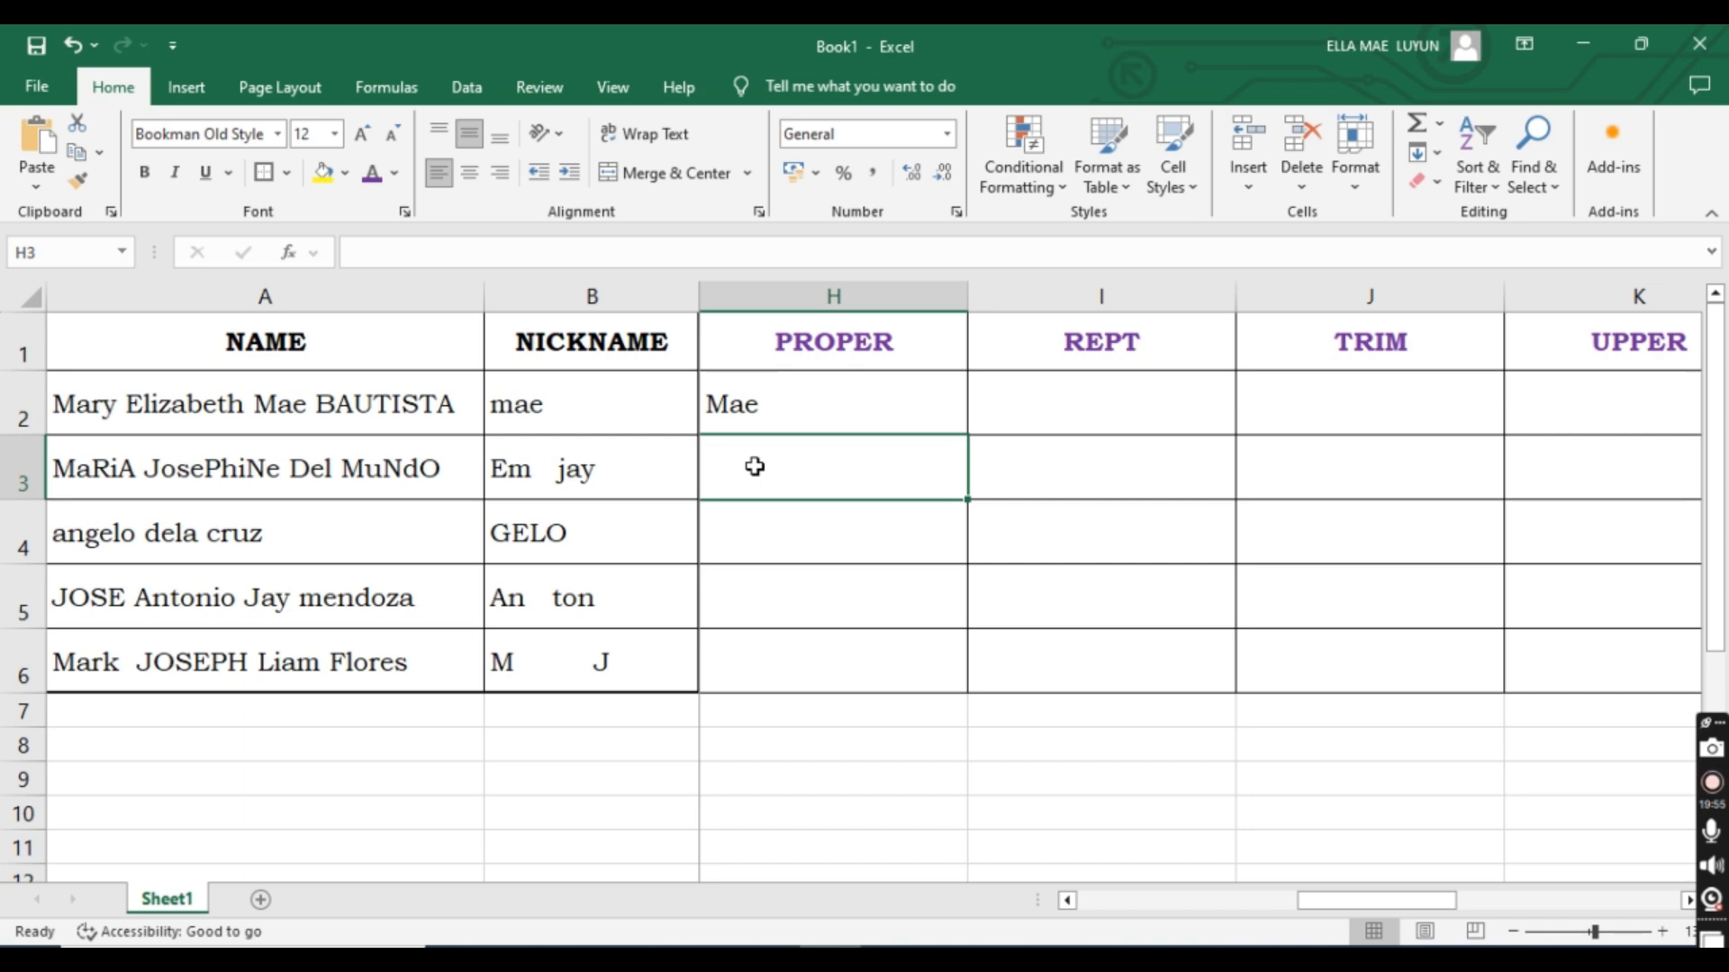
type("=")
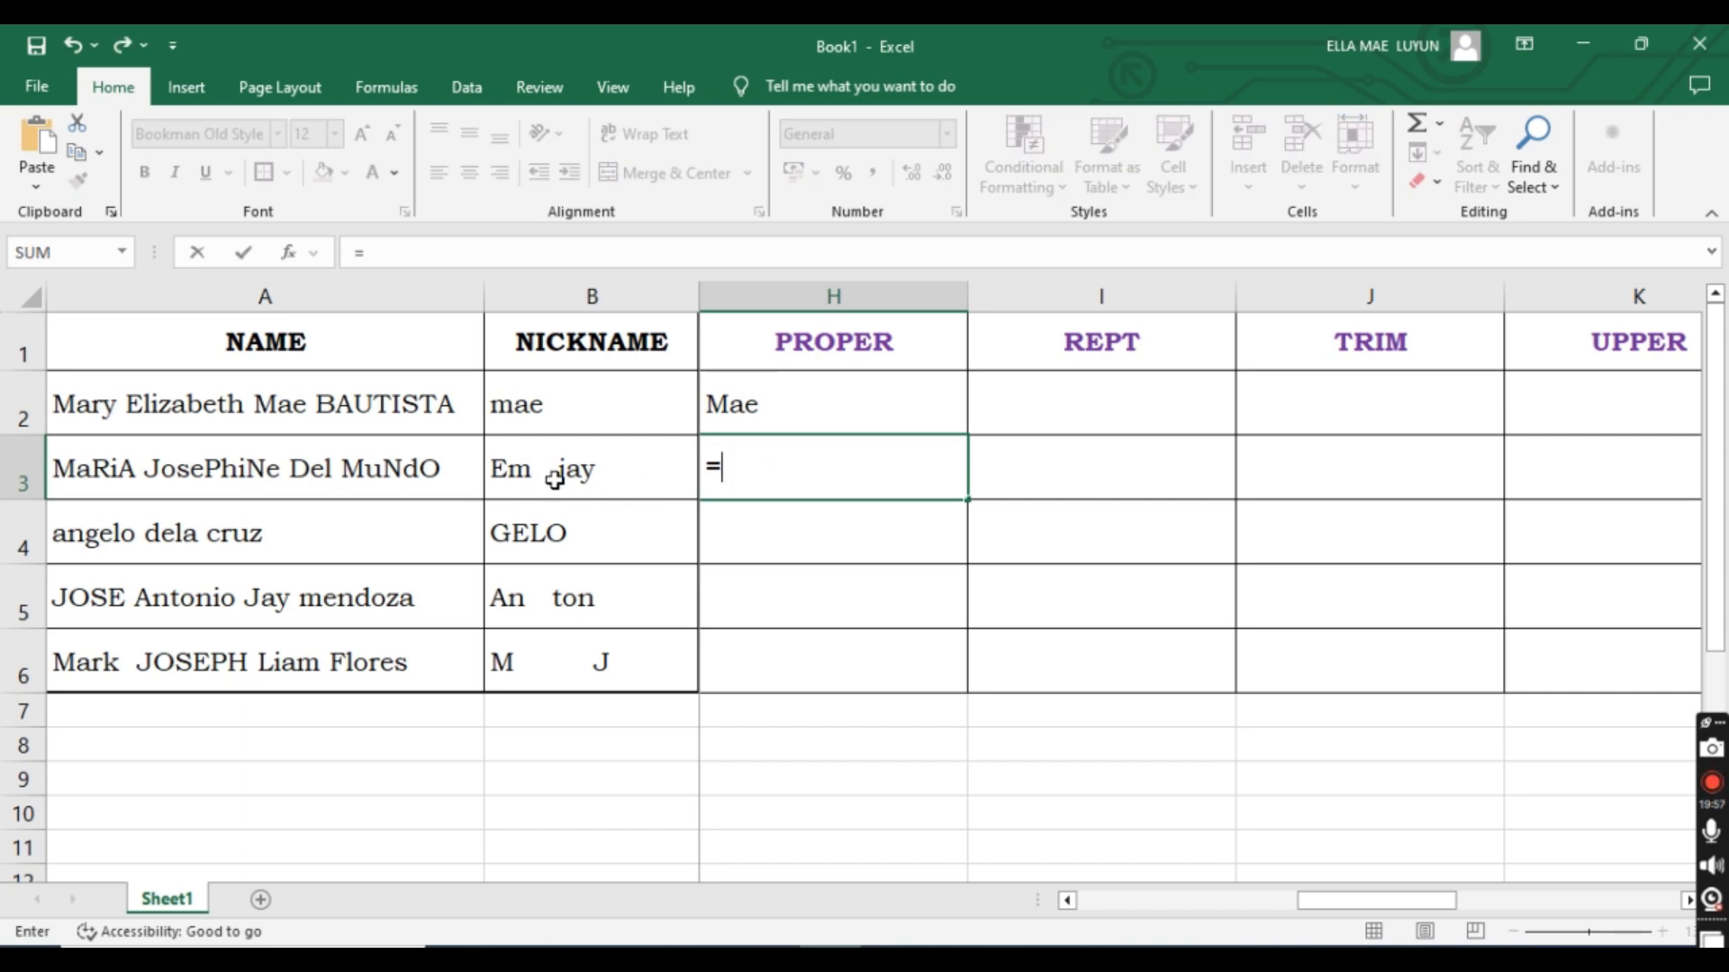
type("pro")
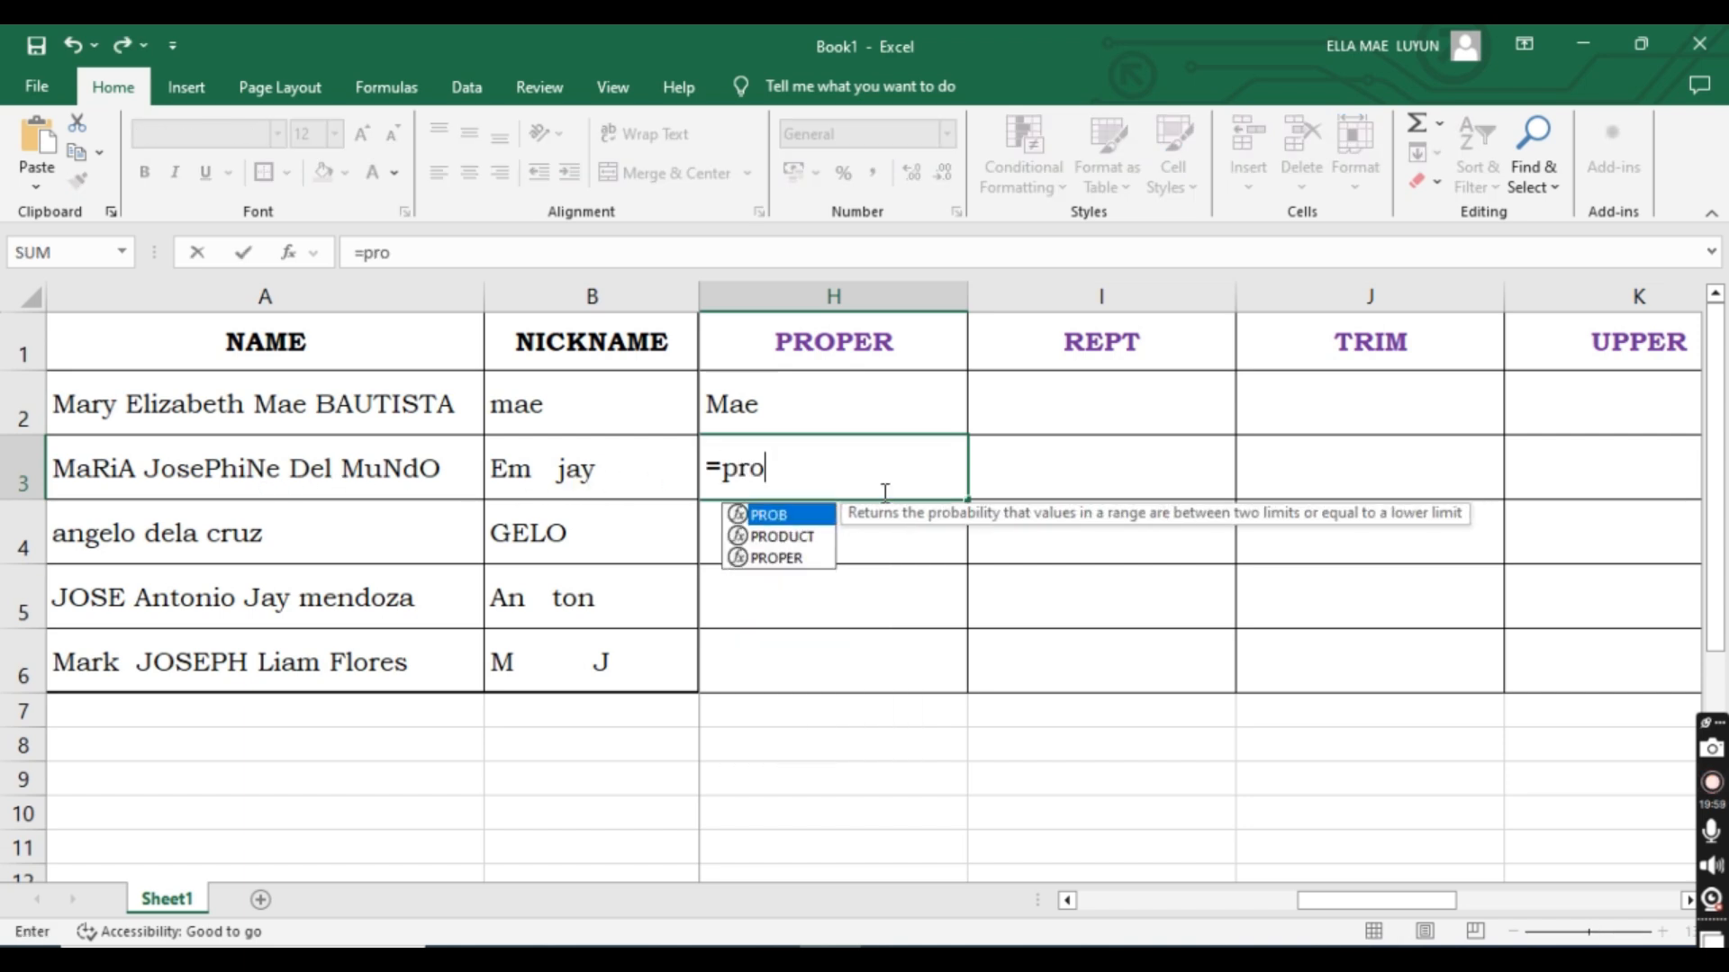
key("Down")
key("Down")
key("Tab")
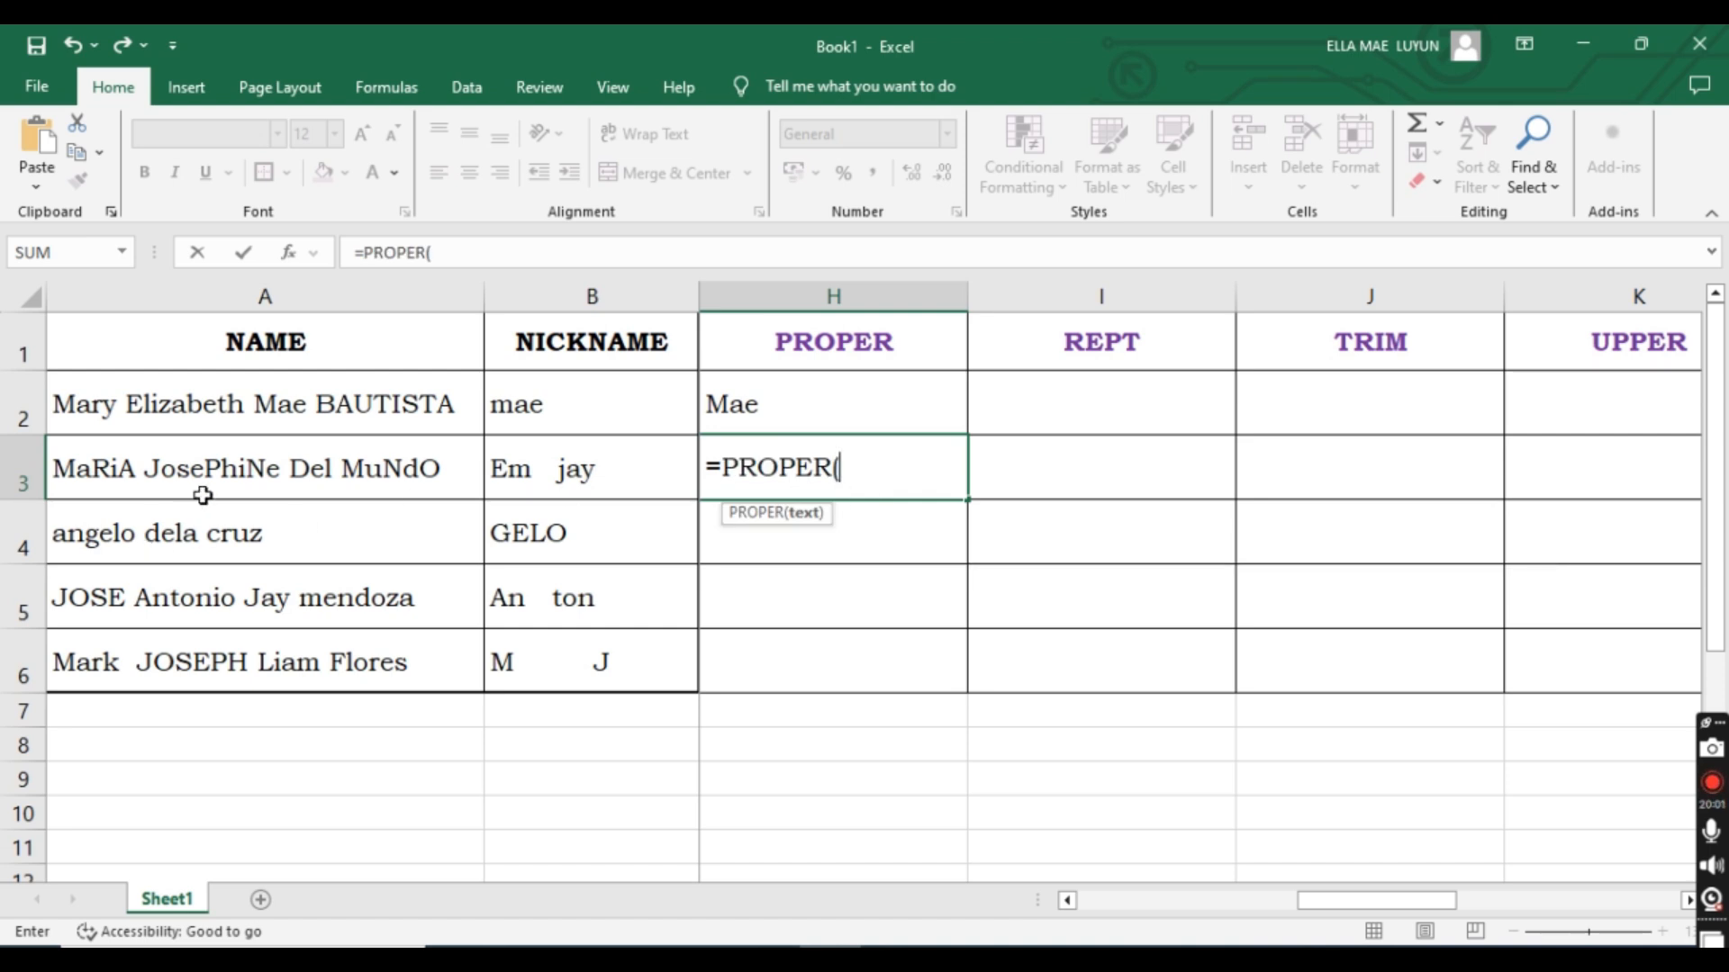
left_click(208, 464)
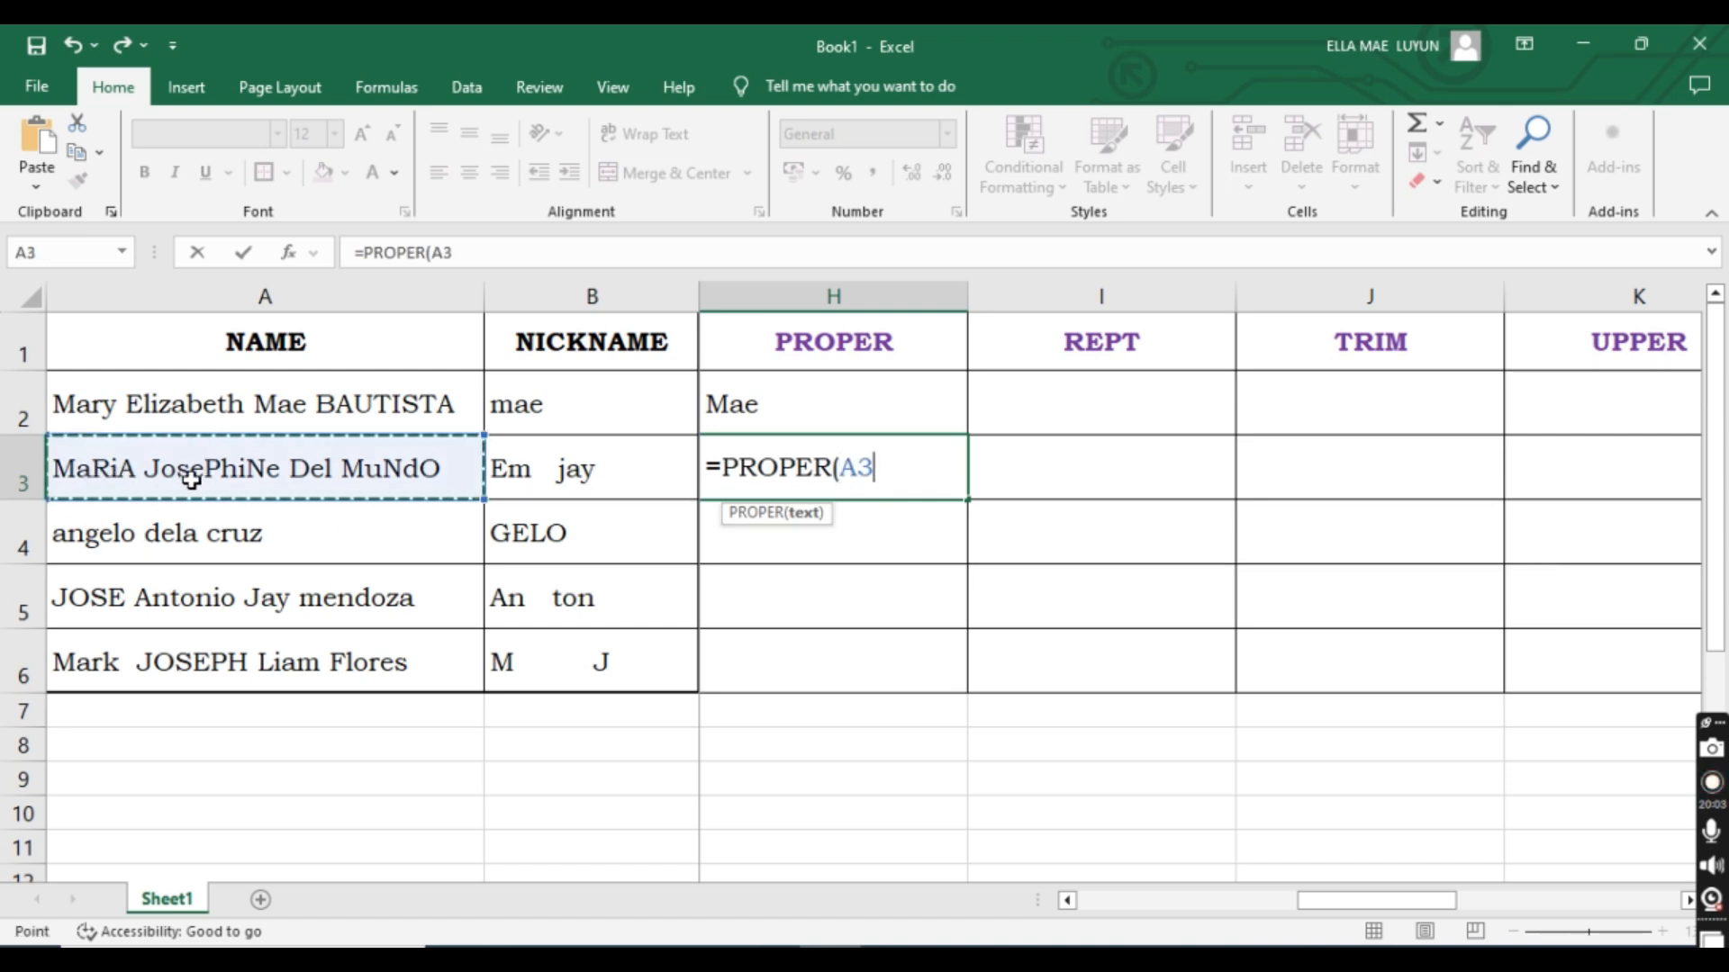
type(")")
key("Return")
left_click(933, 447)
double_click(968, 300)
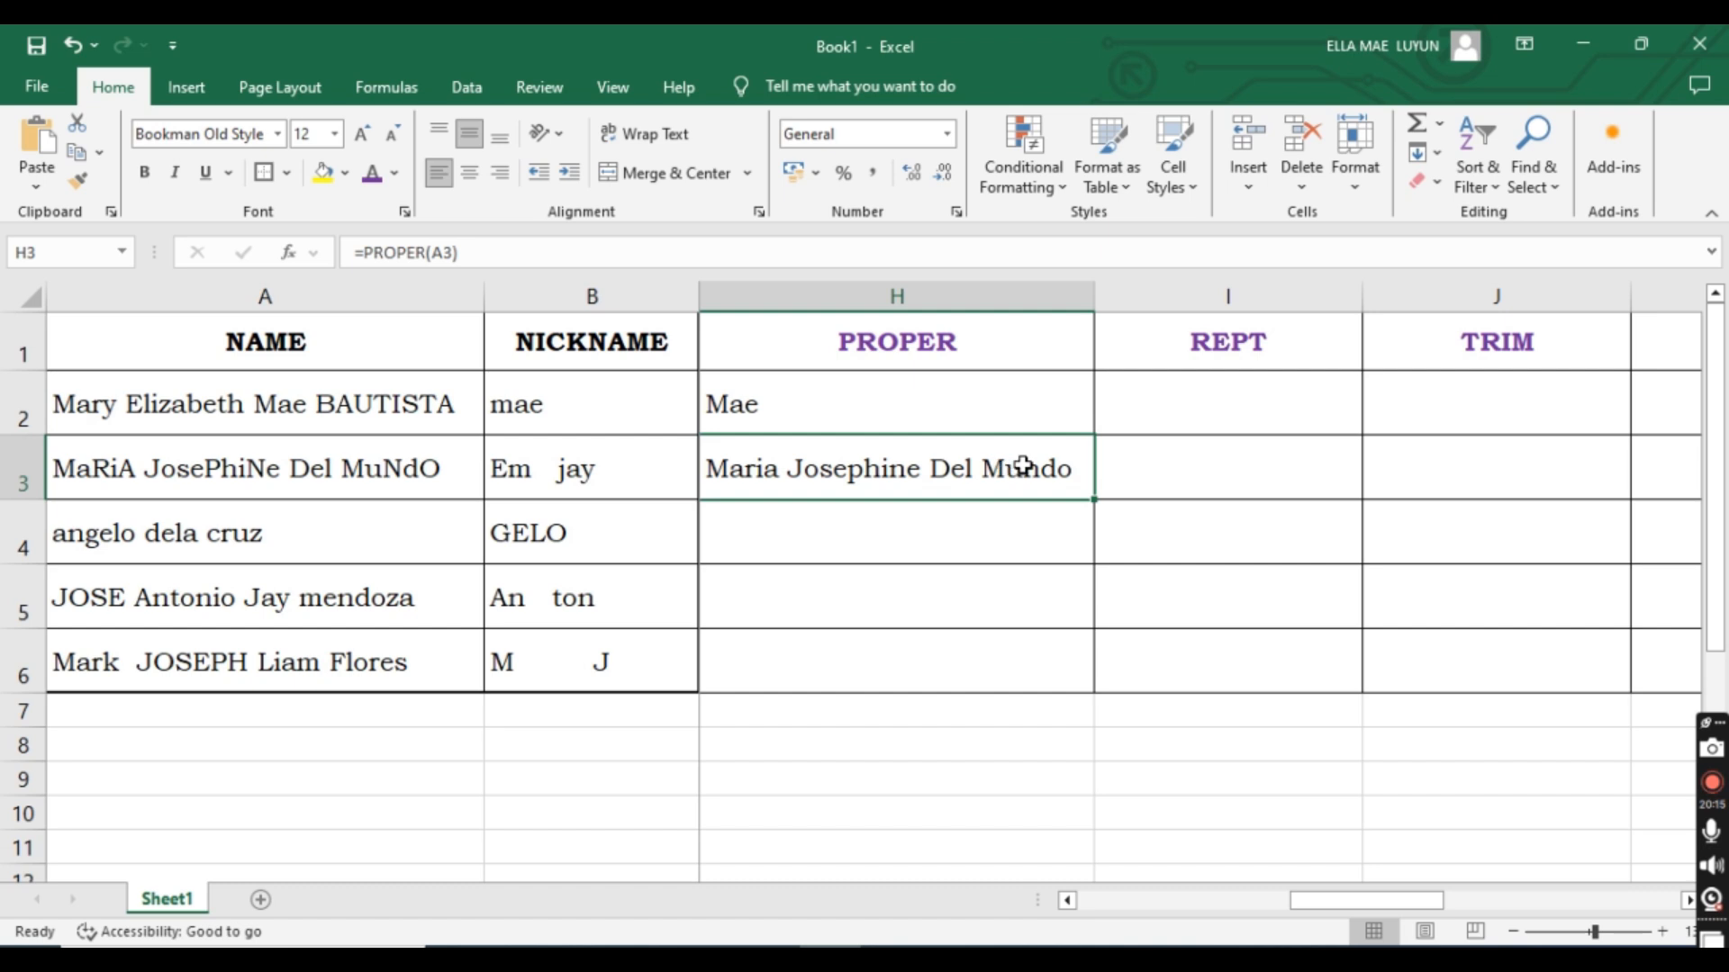
Enter =PROPER(A4) in H4.
left_click(1006, 539)
type("=pro")
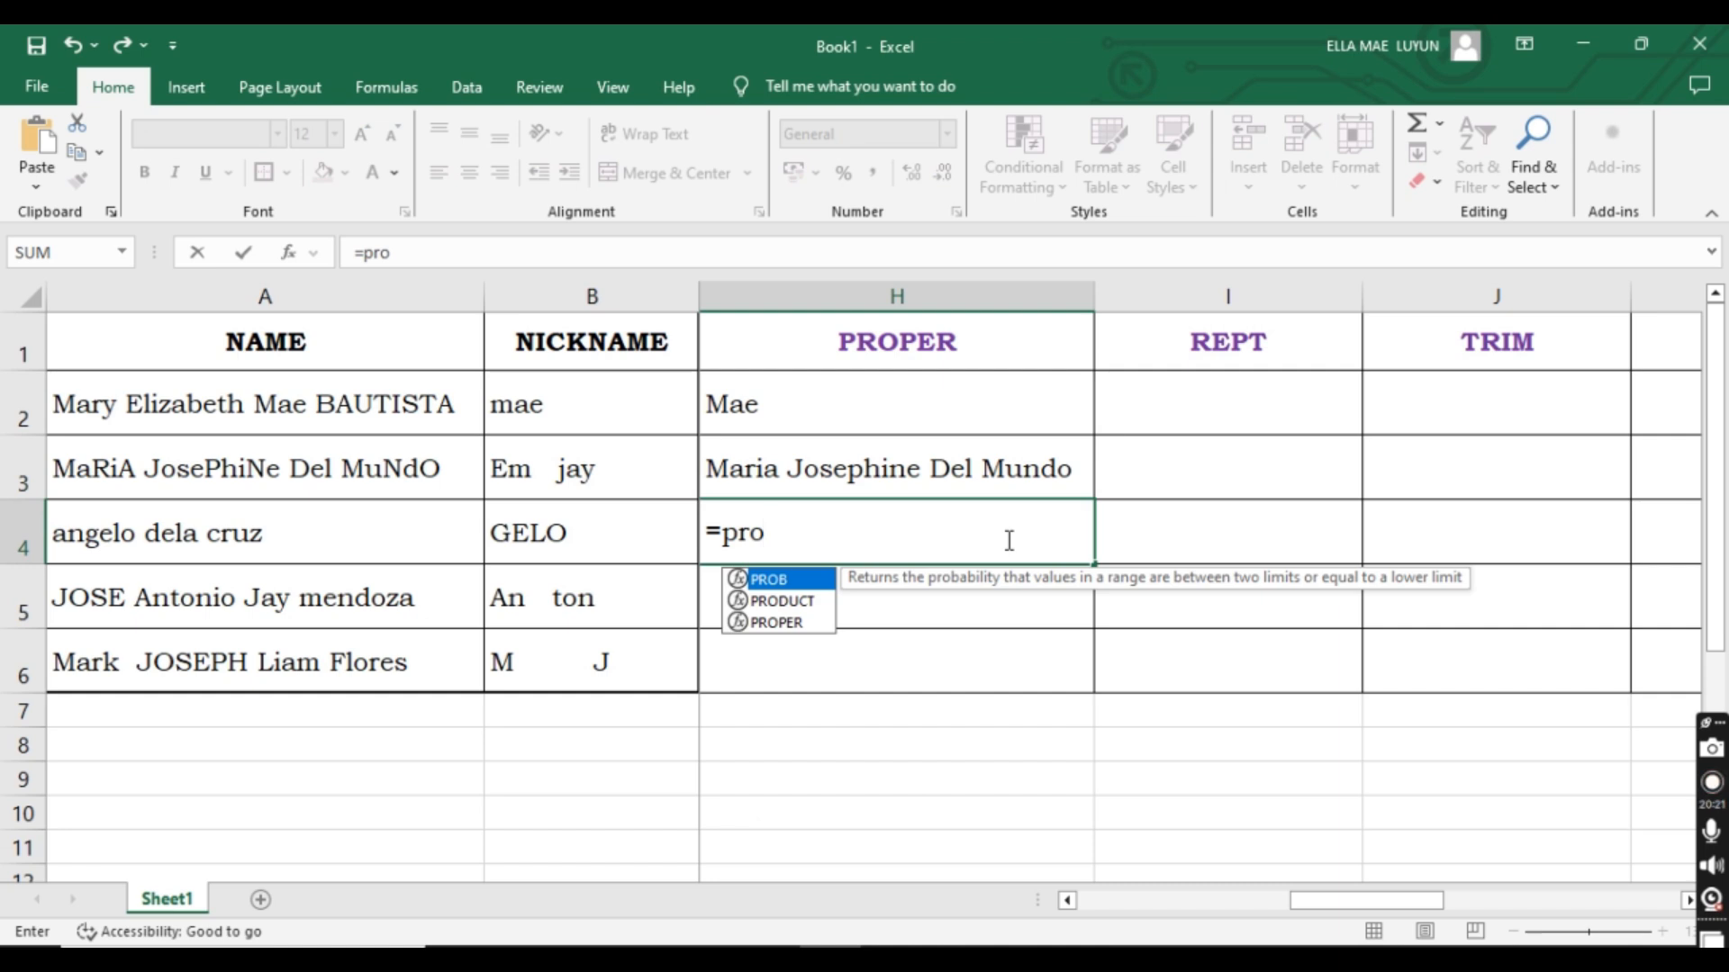
key("Down")
key("Down")
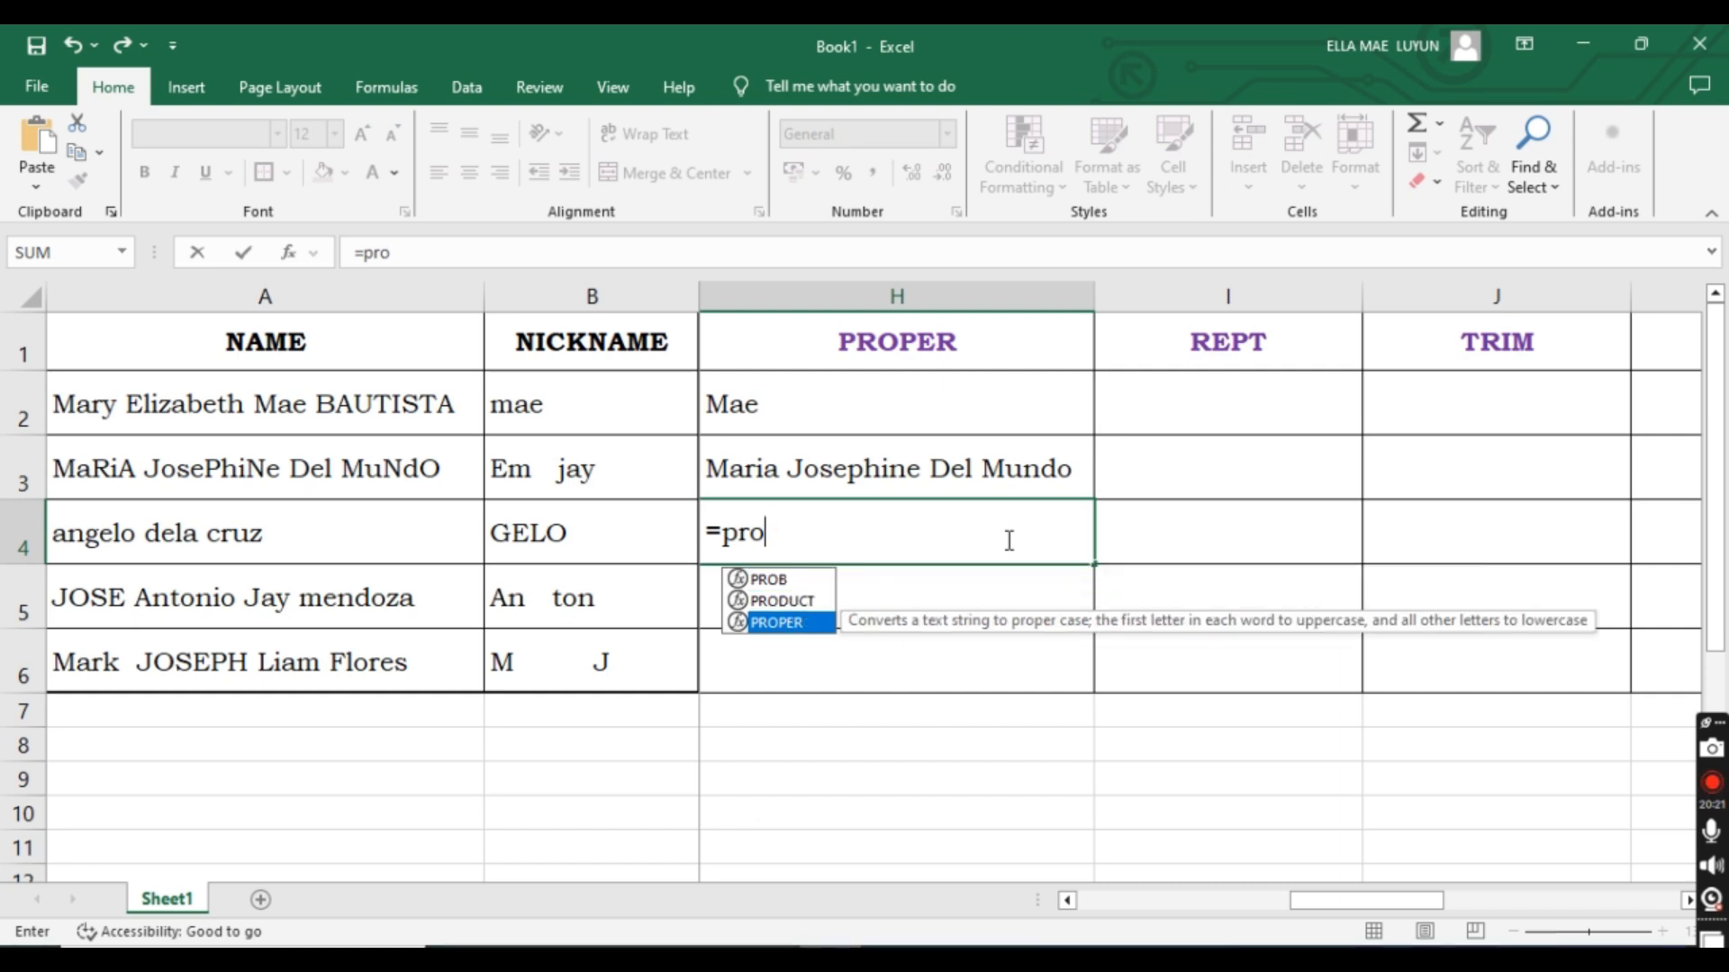
key("Tab")
left_click(372, 537)
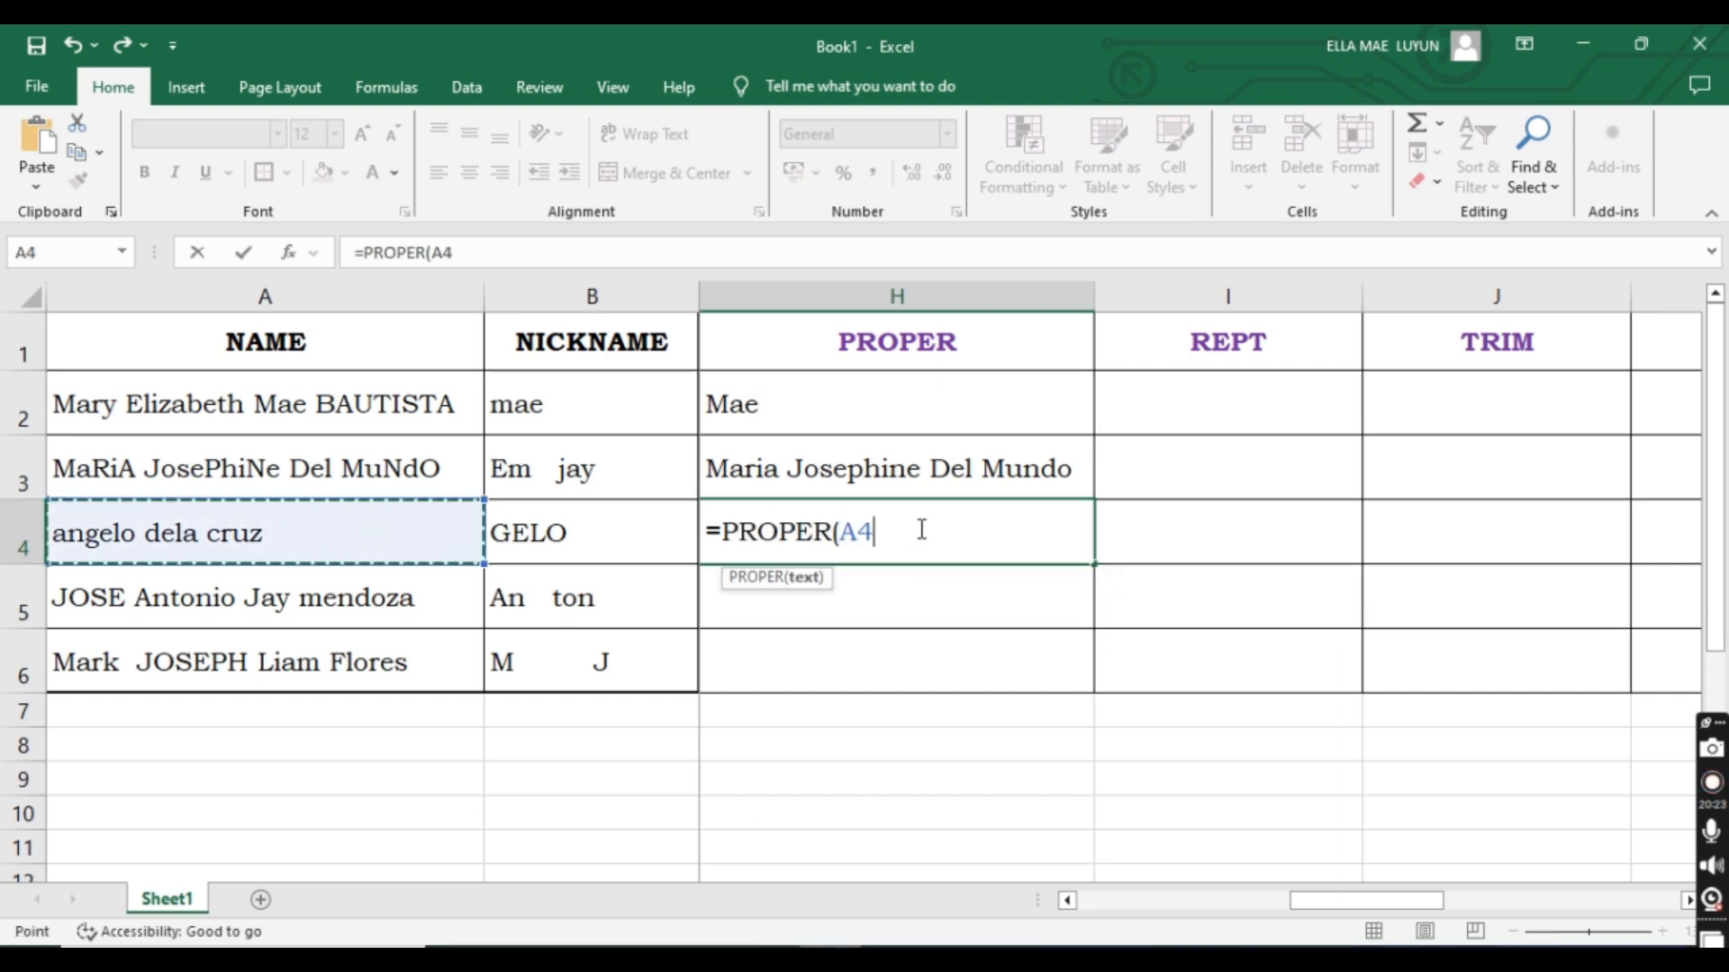
type(")")
key("Return")
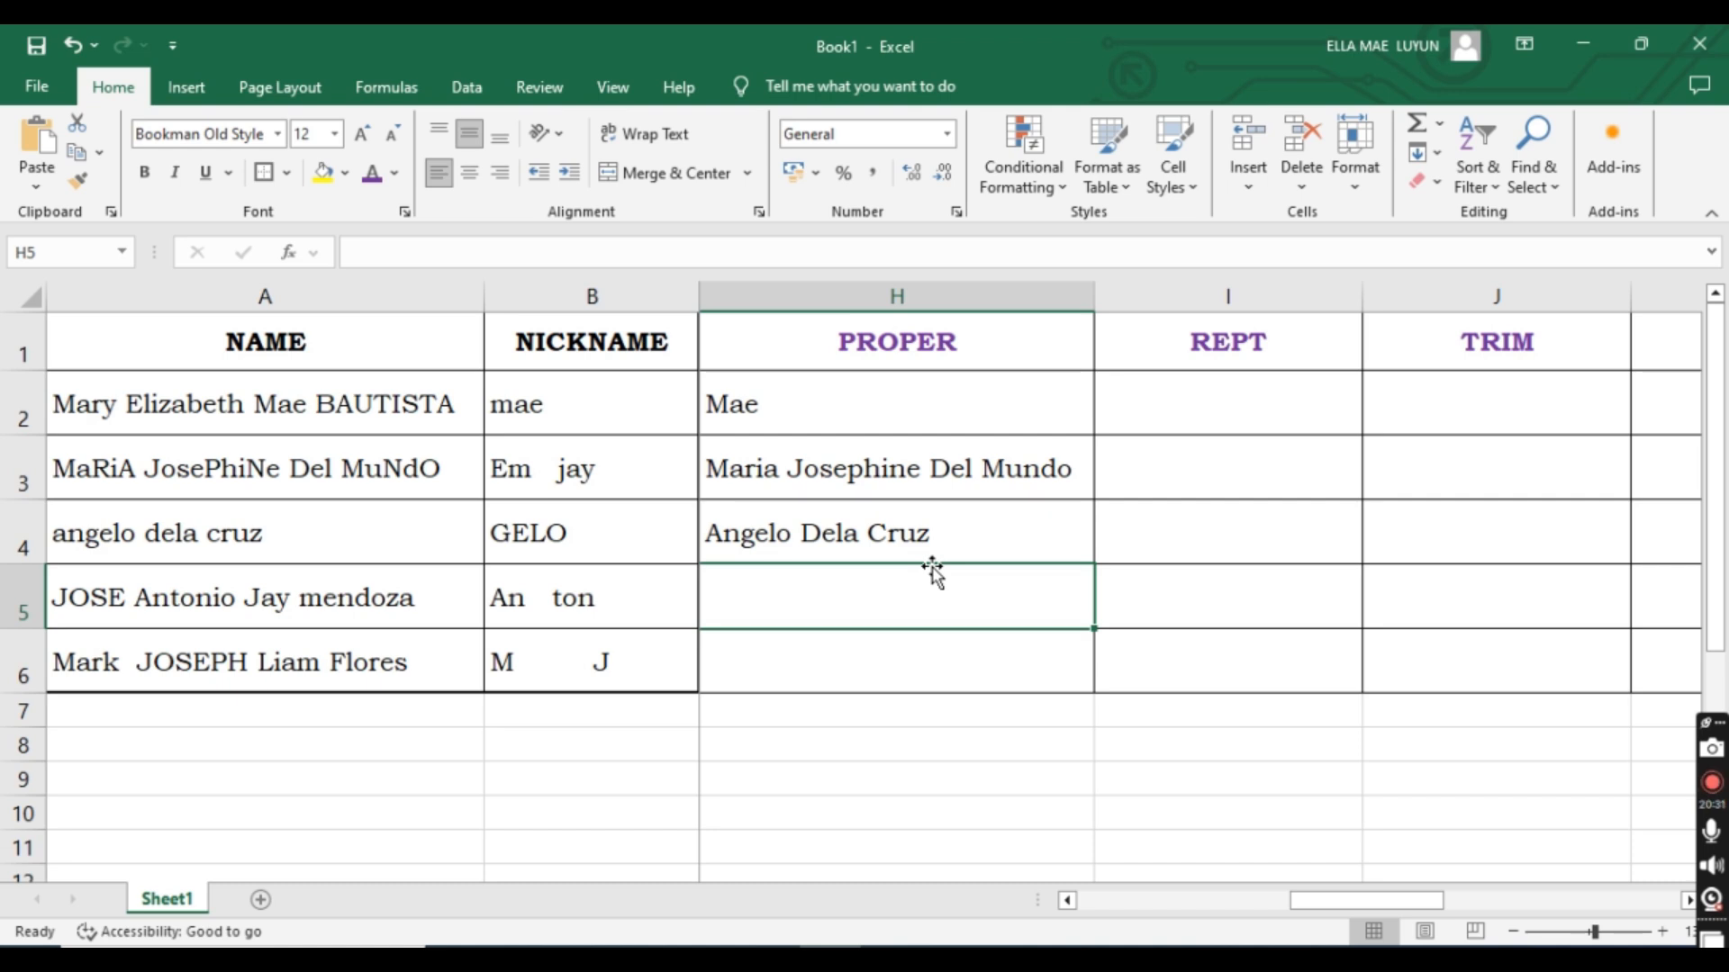
Scroll right, check the string-functions slide, and select I2 under REPT.
left_click_drag(1365, 900, 1439, 897)
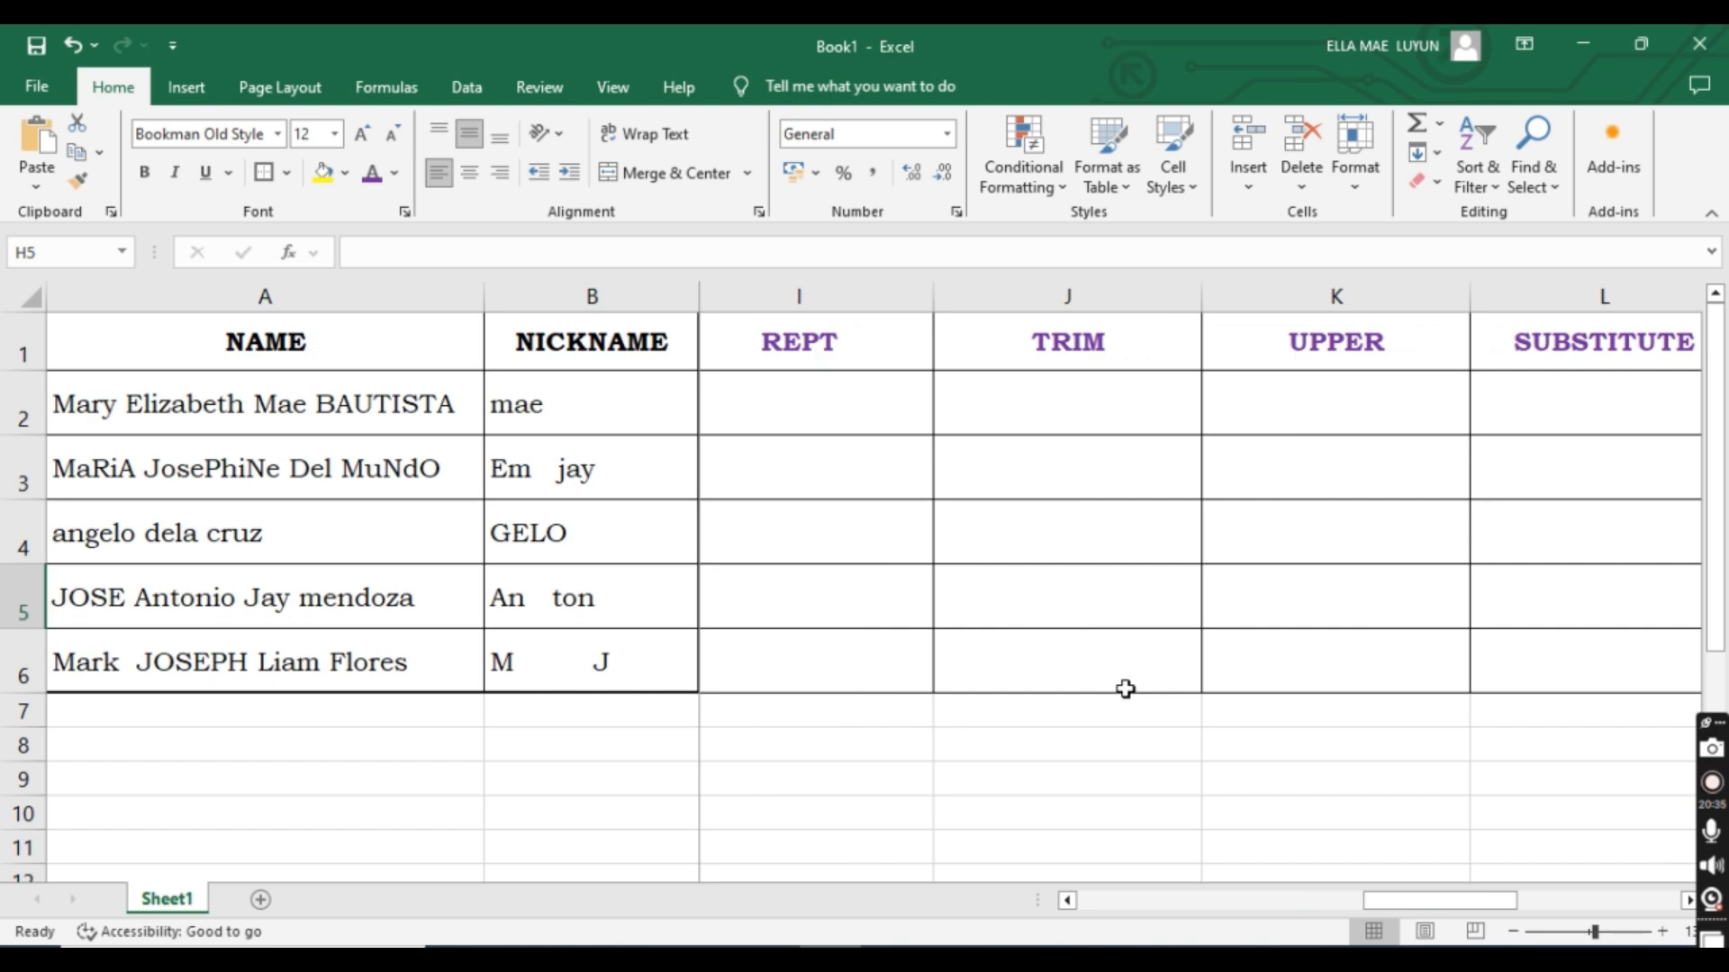
key("alt+Tab")
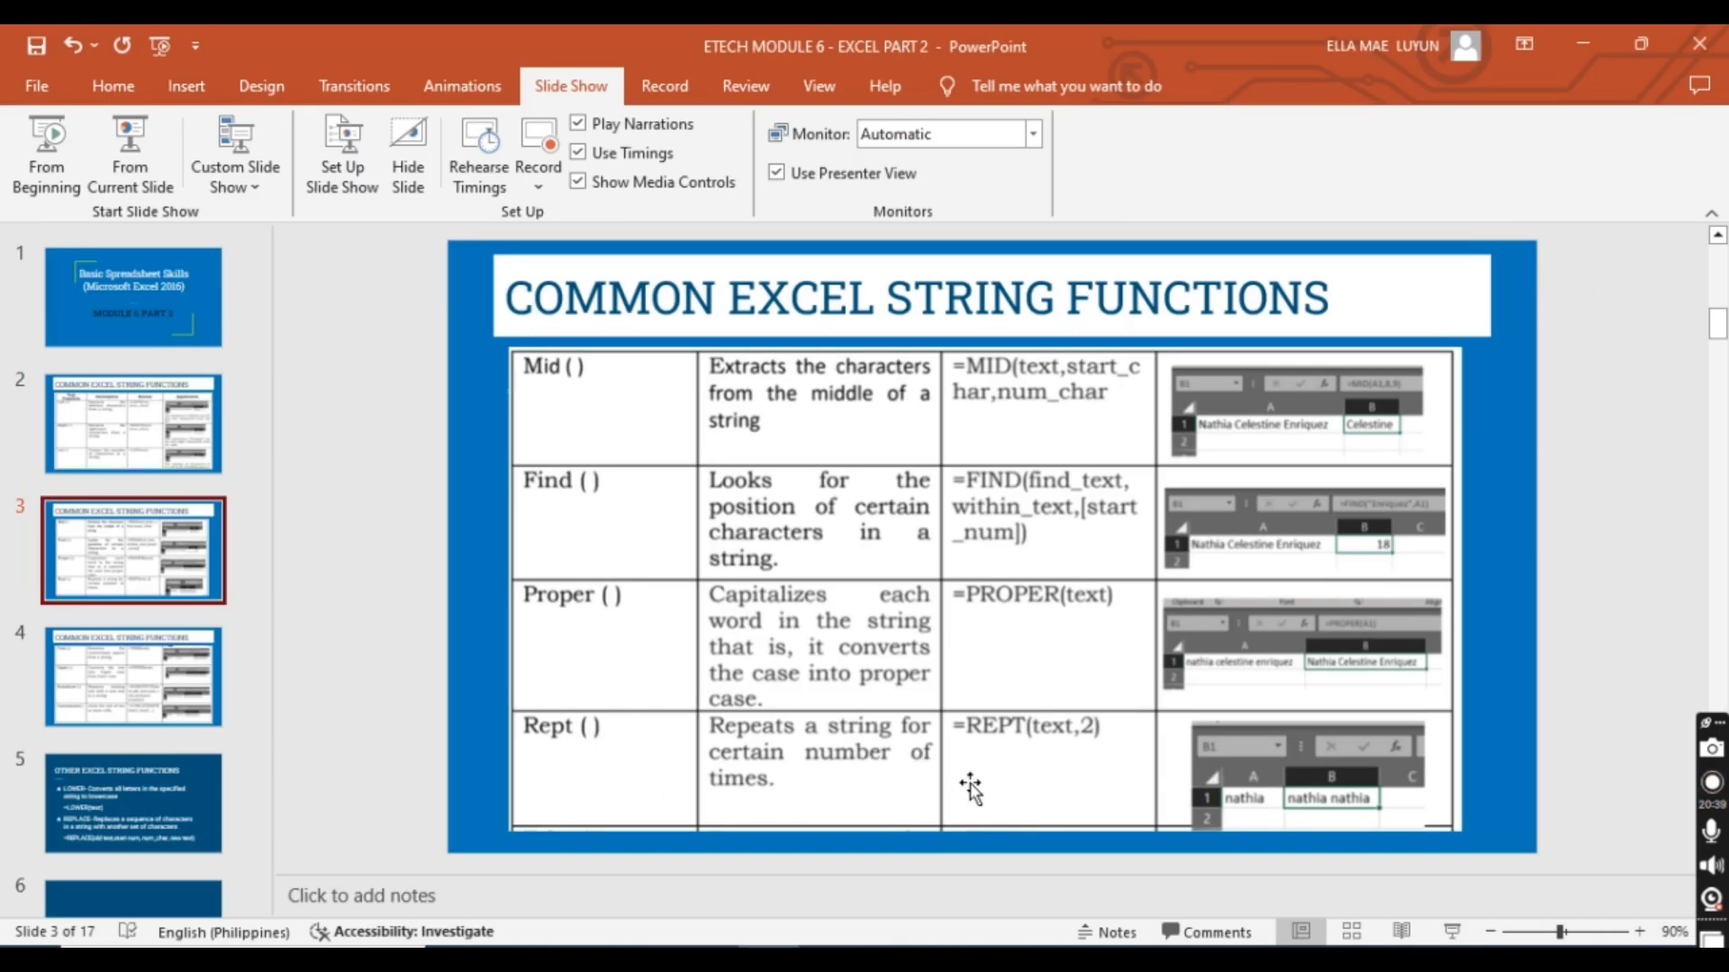
key("alt+Tab")
left_click(791, 413)
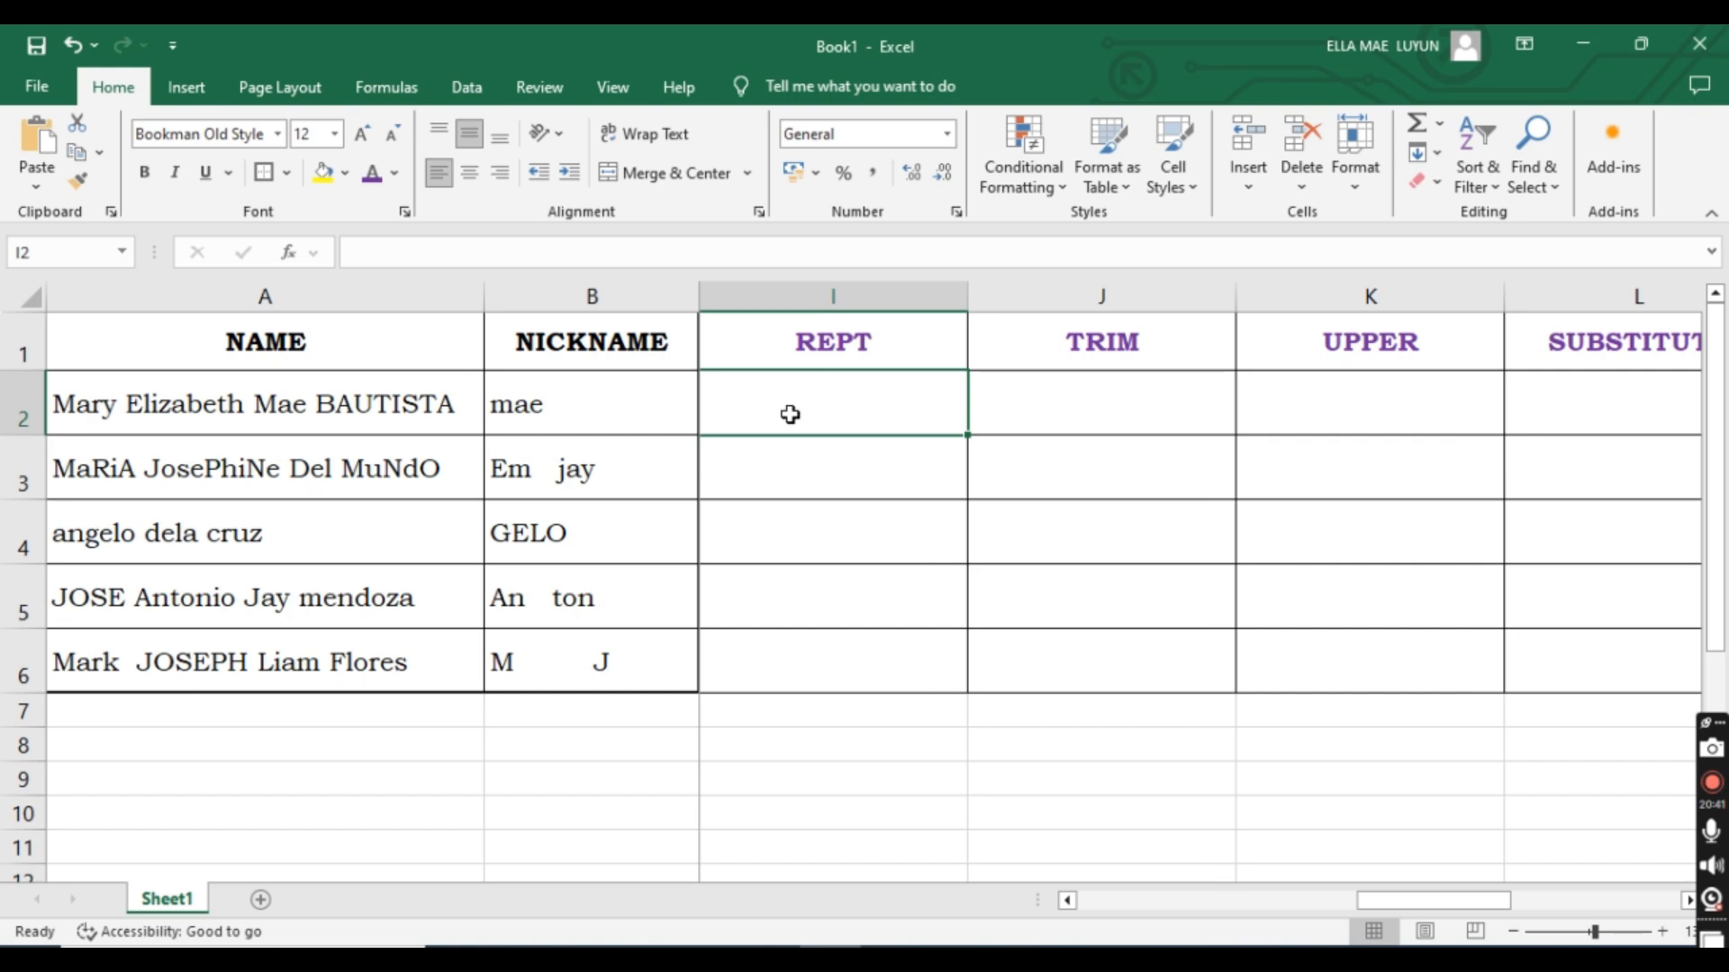
Enter =REPT(B2,2) in I2 to repeat the B2 nickname twice.
type("=rep")
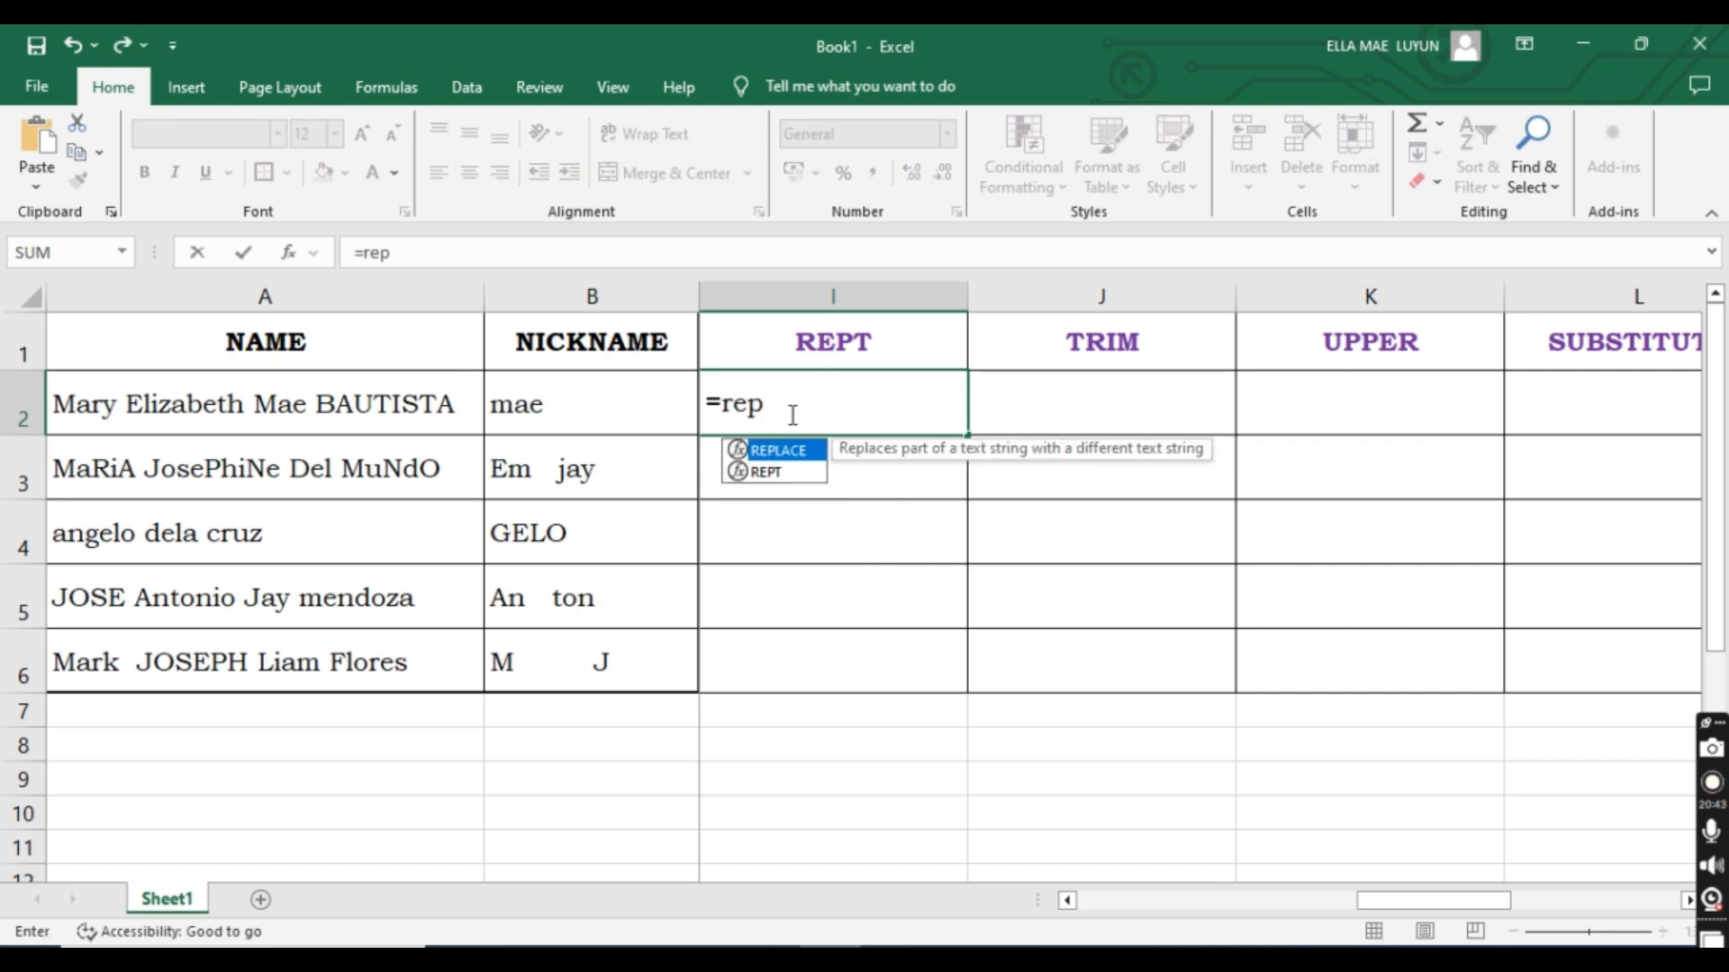
key("Down")
key("Tab")
left_click(524, 404)
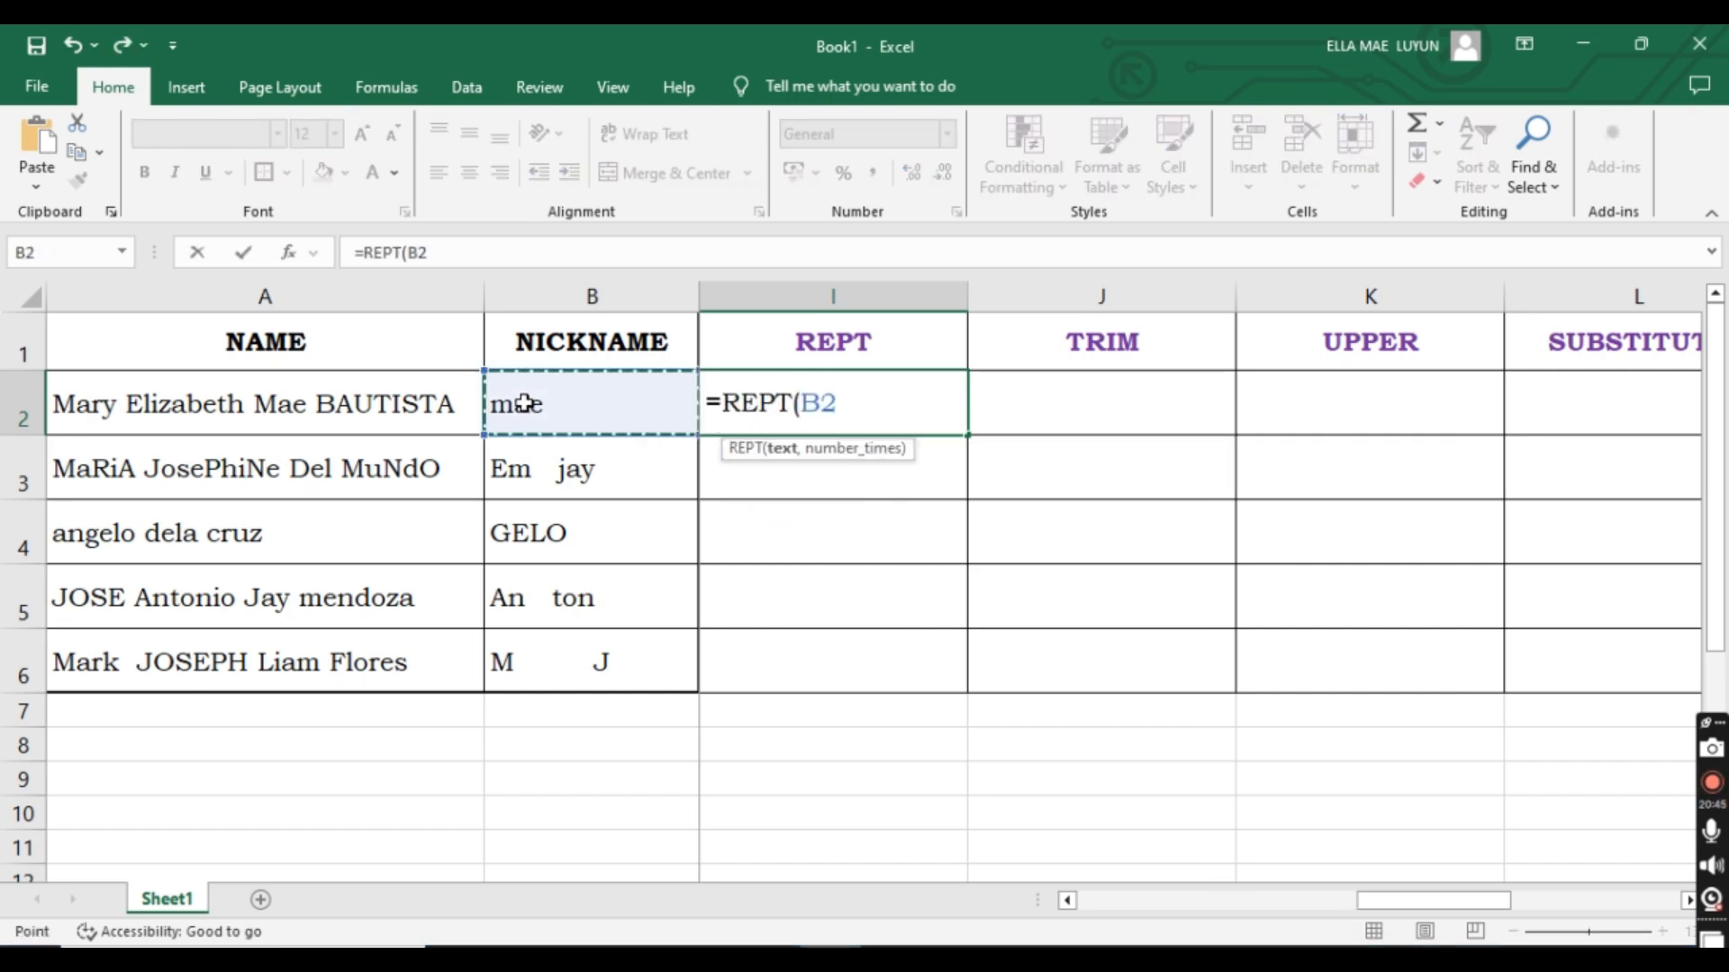
type(",")
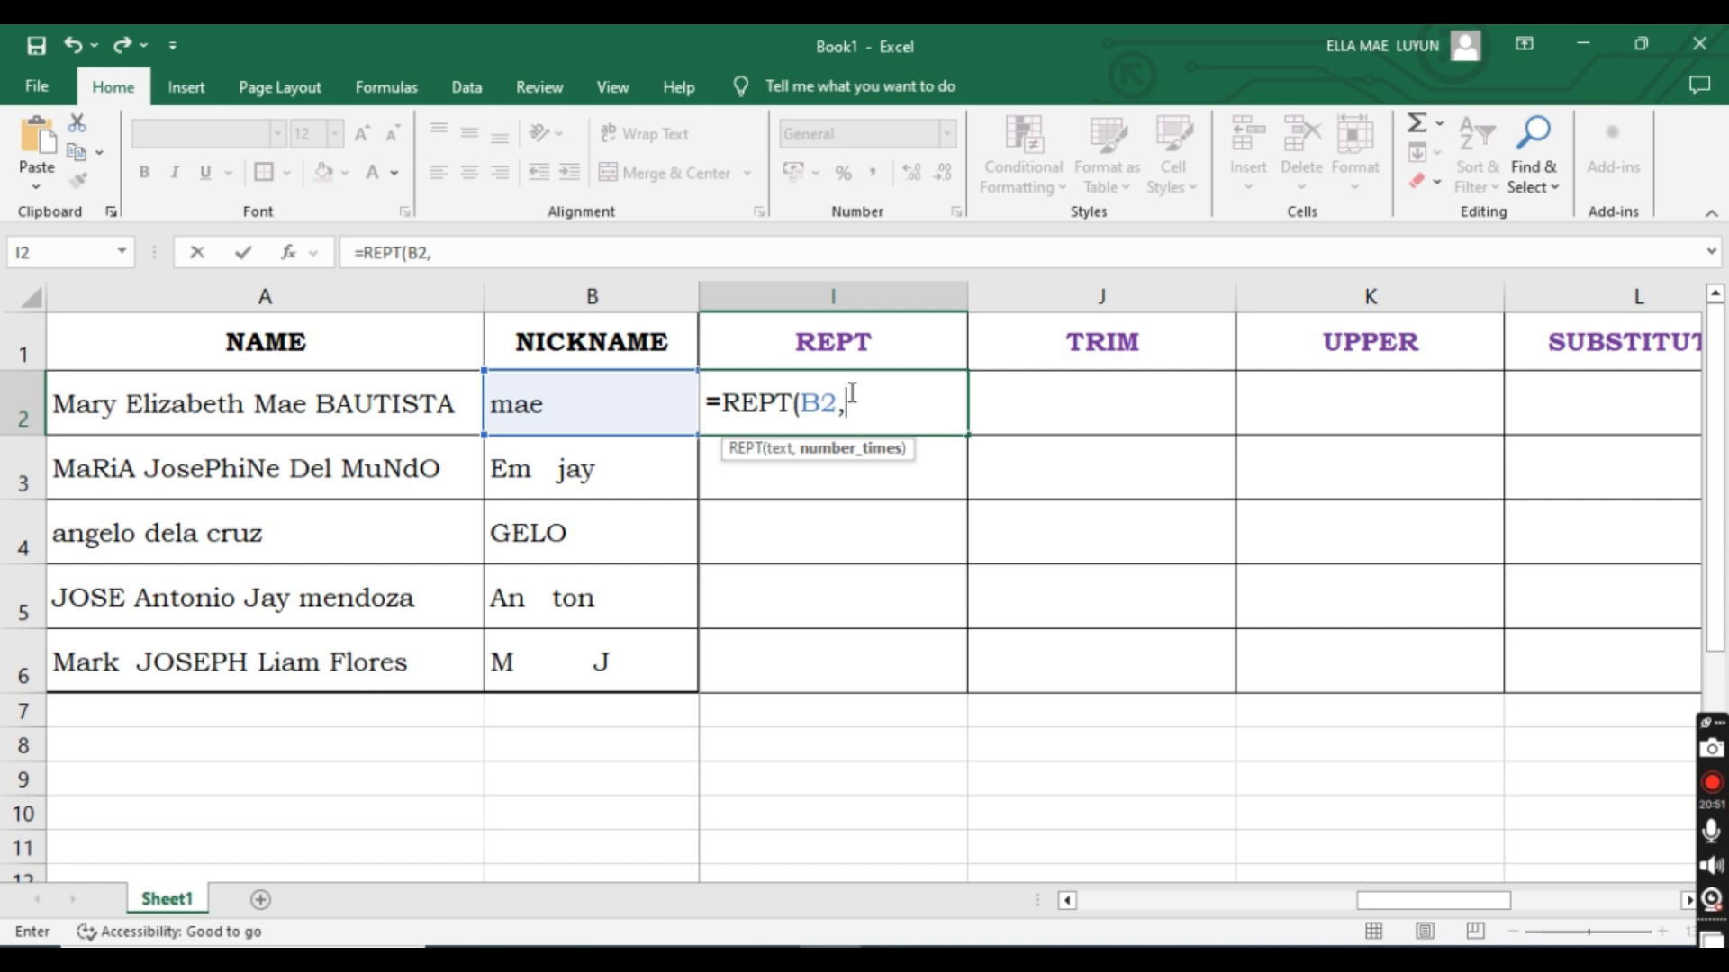
type("2")
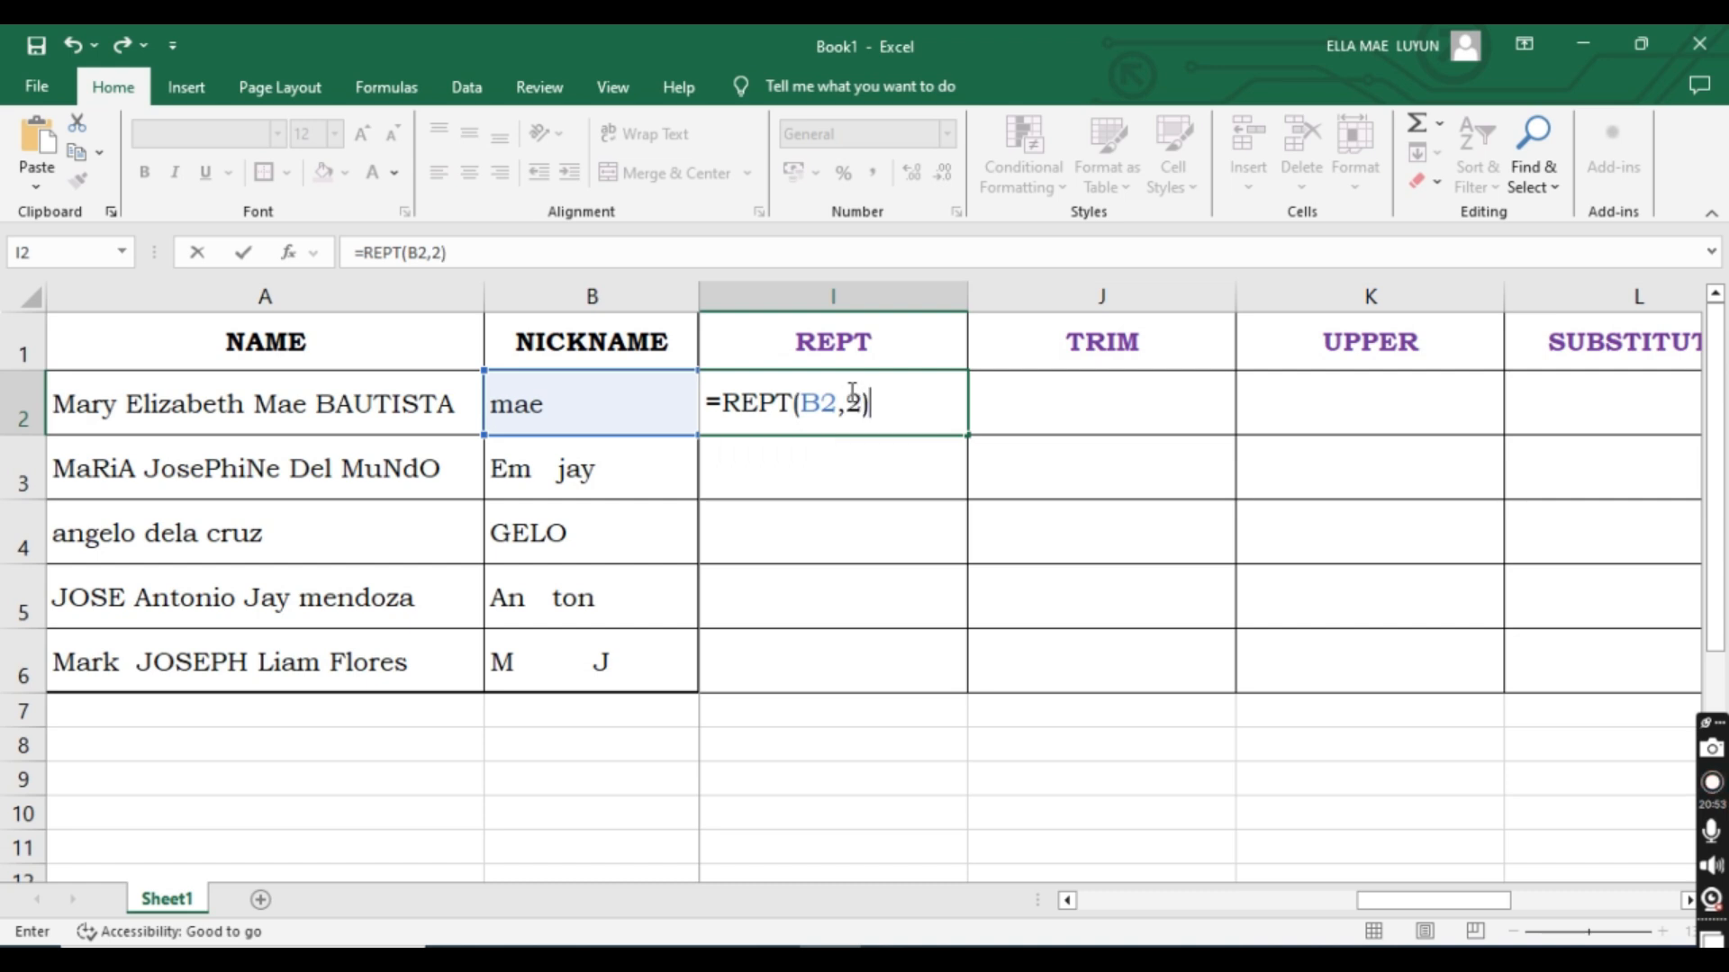
key("Return")
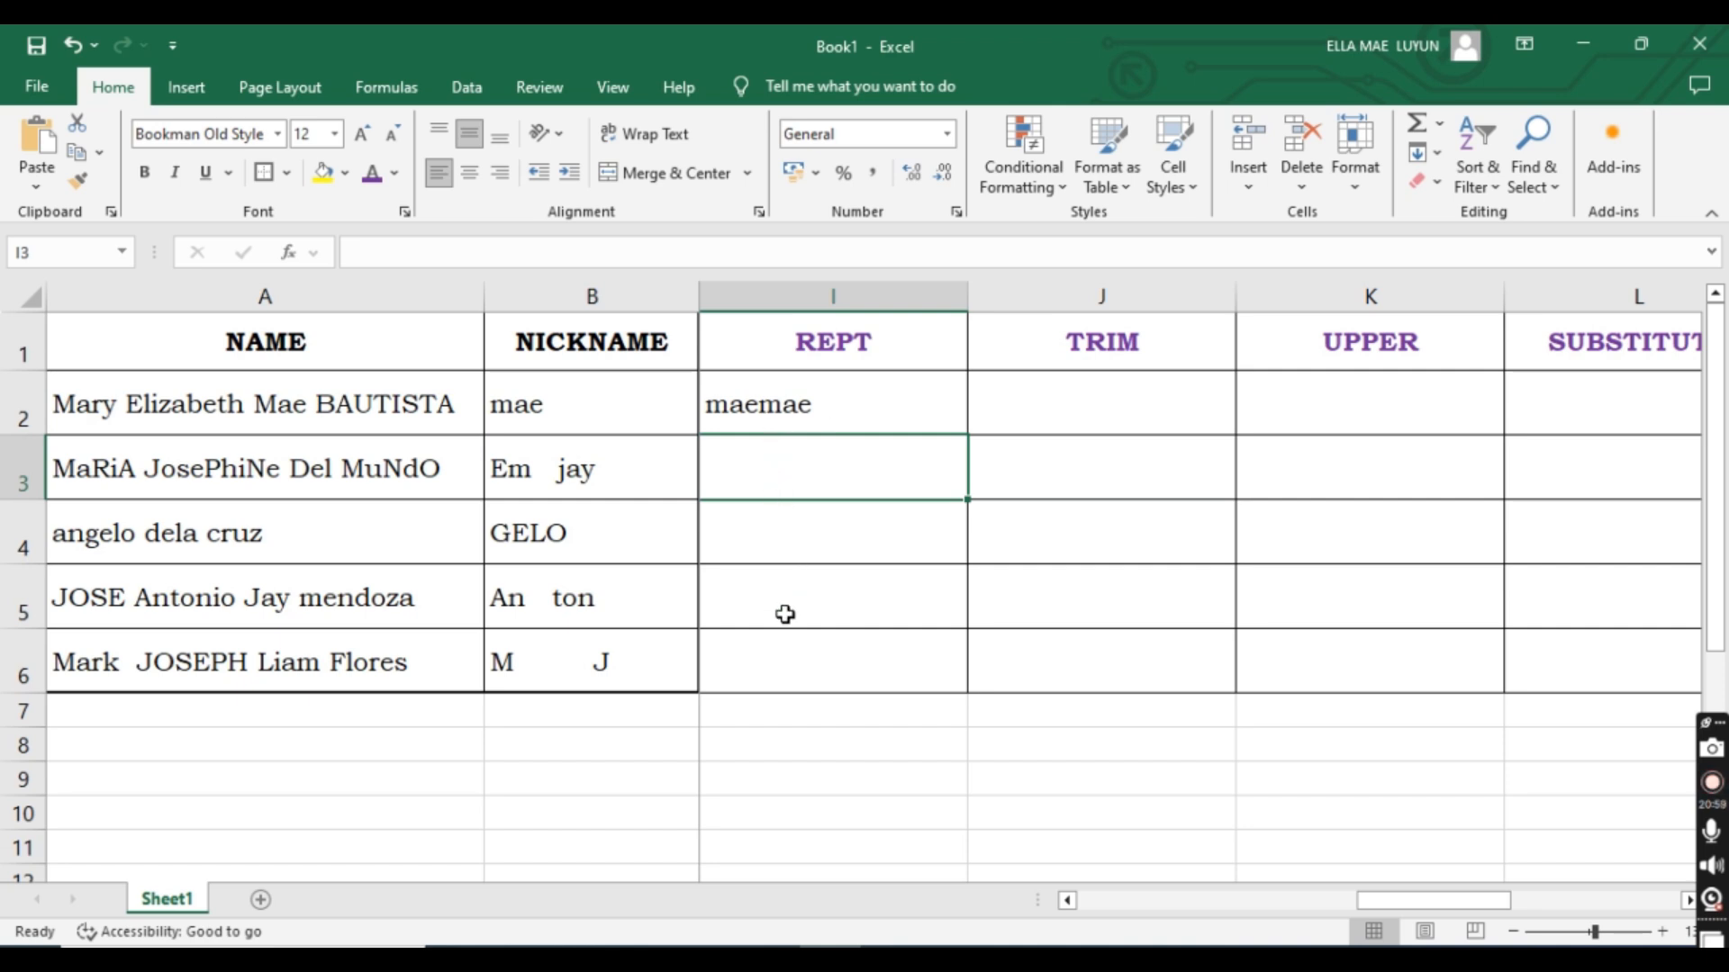
Enter =REPT(B4,3) in I4 to repeat the B4 nickname three times.
left_click(772, 532)
type("=")
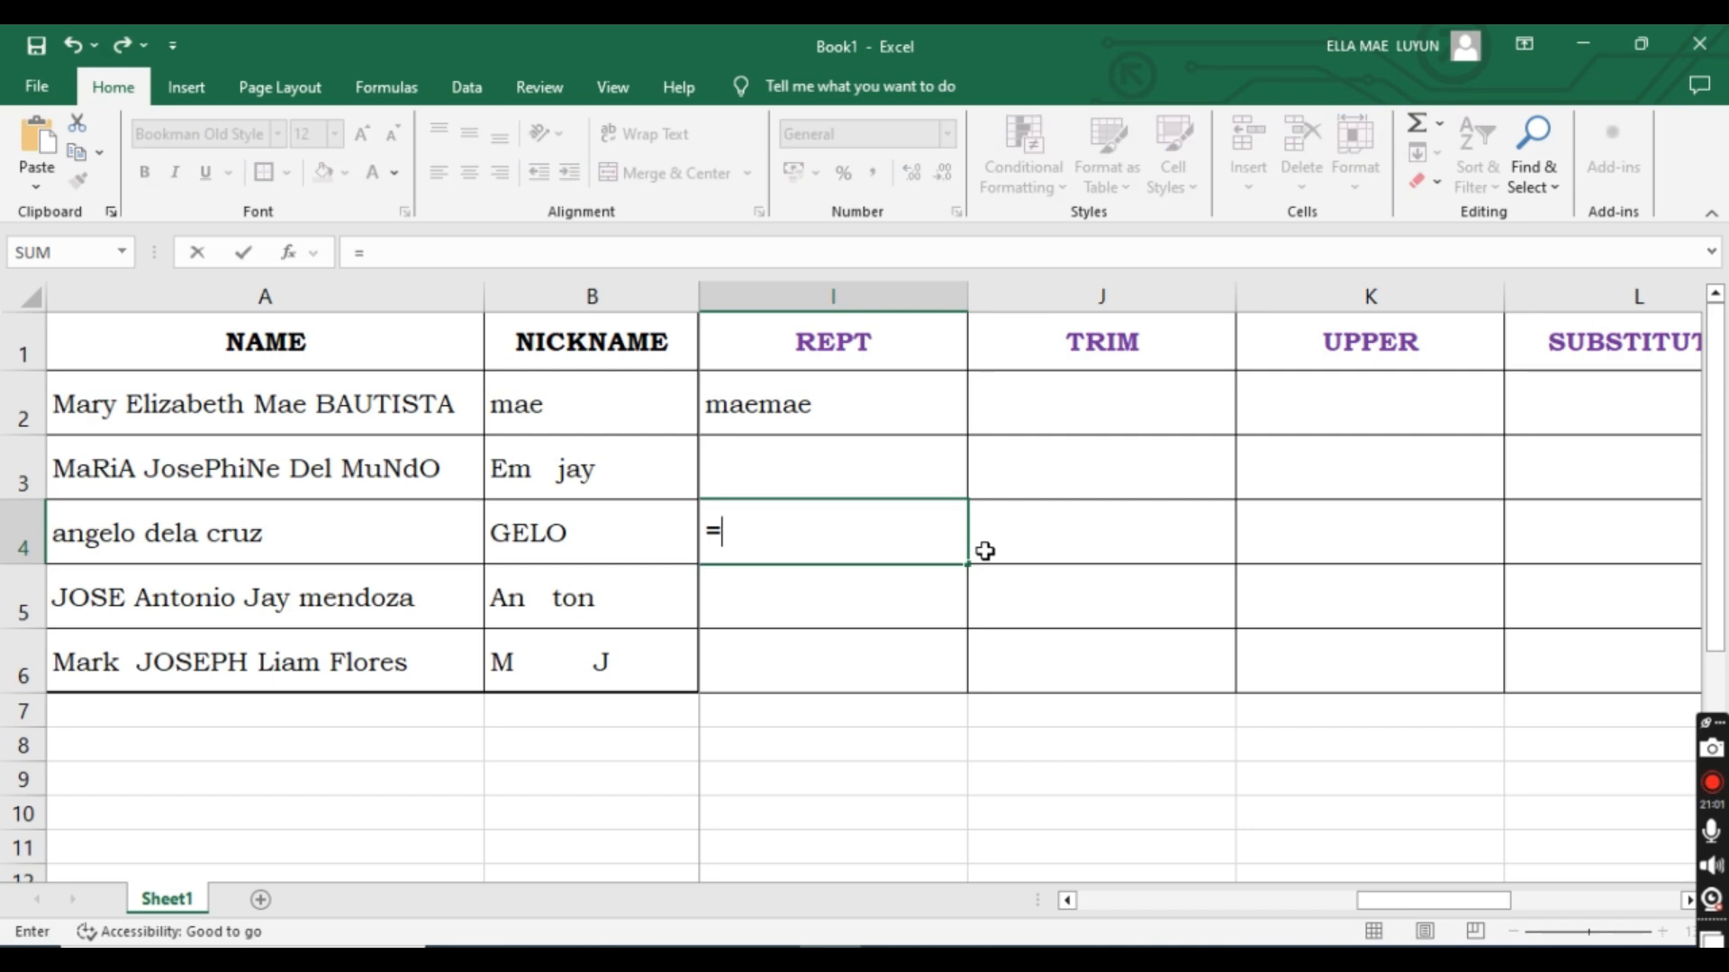
type("rep")
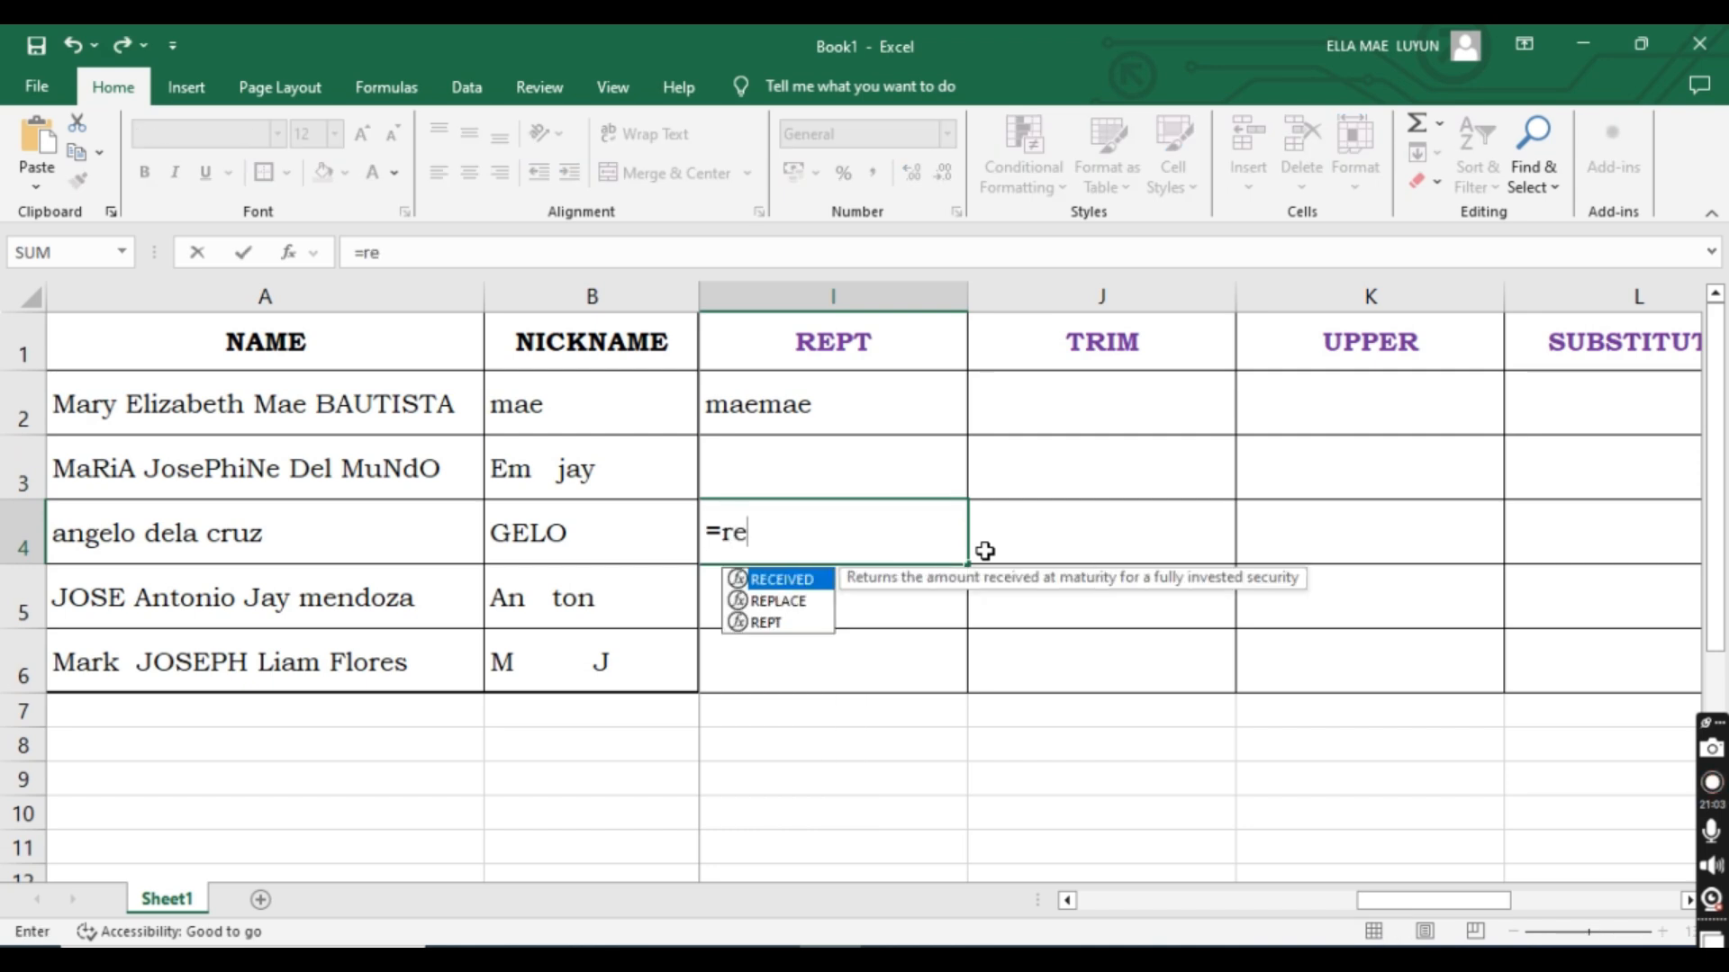
key("Down")
key("Tab")
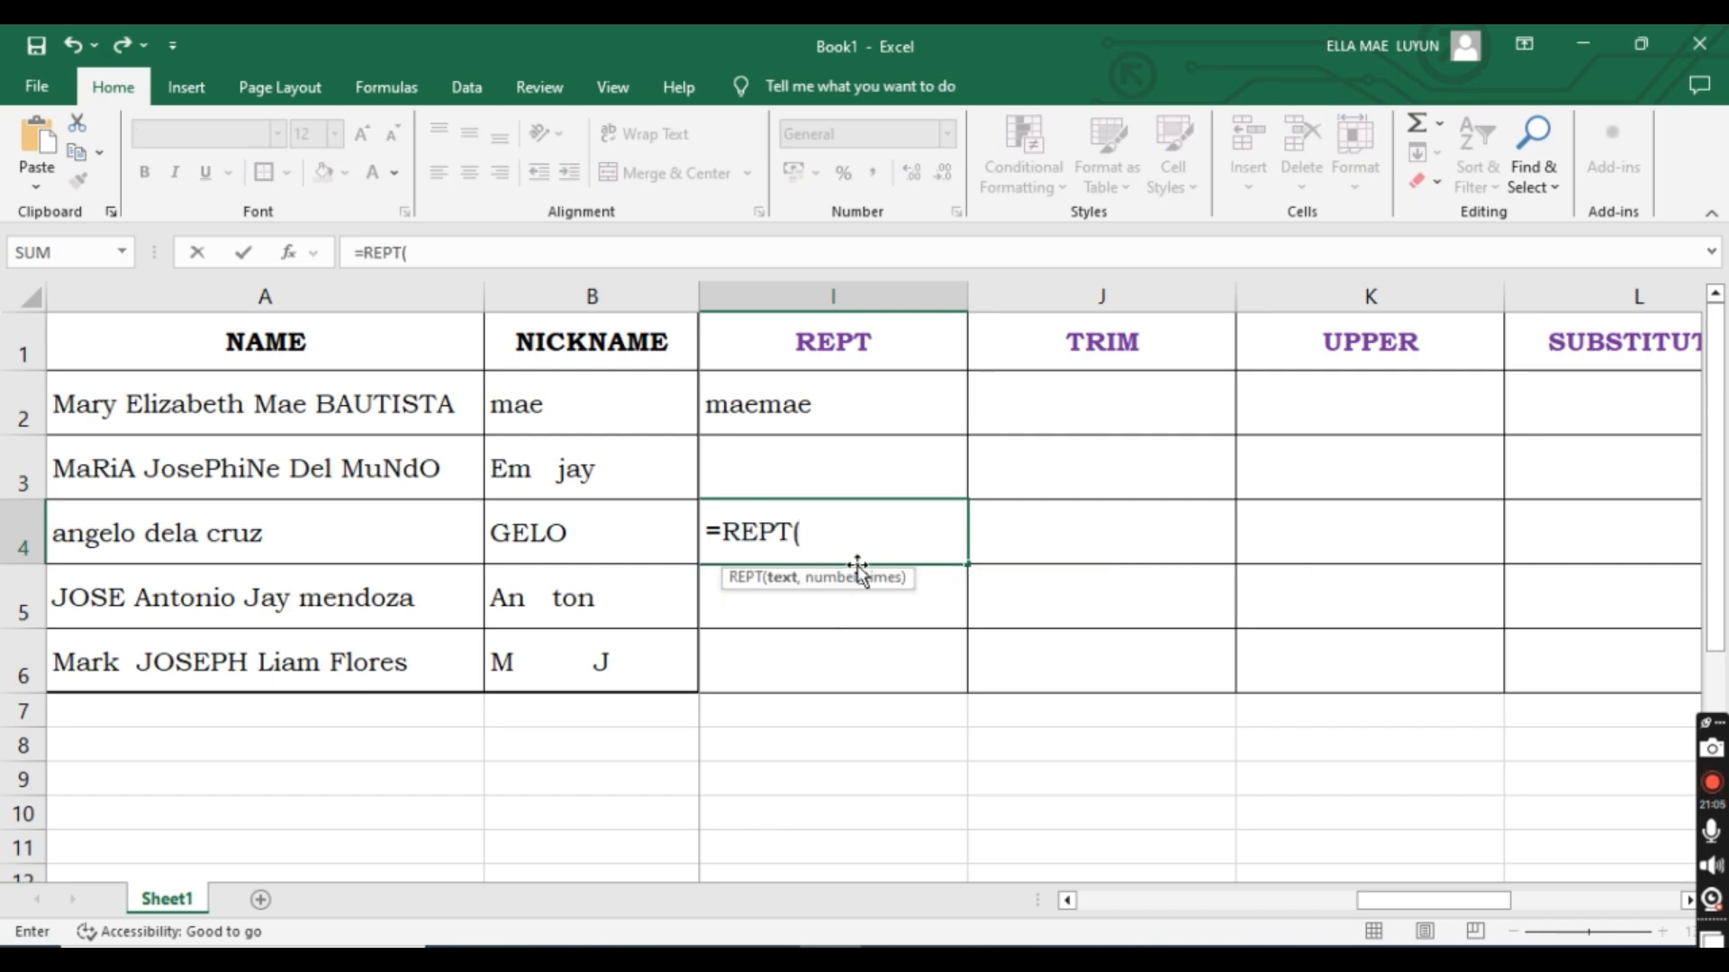
left_click(605, 519)
type(",3")
key("Return")
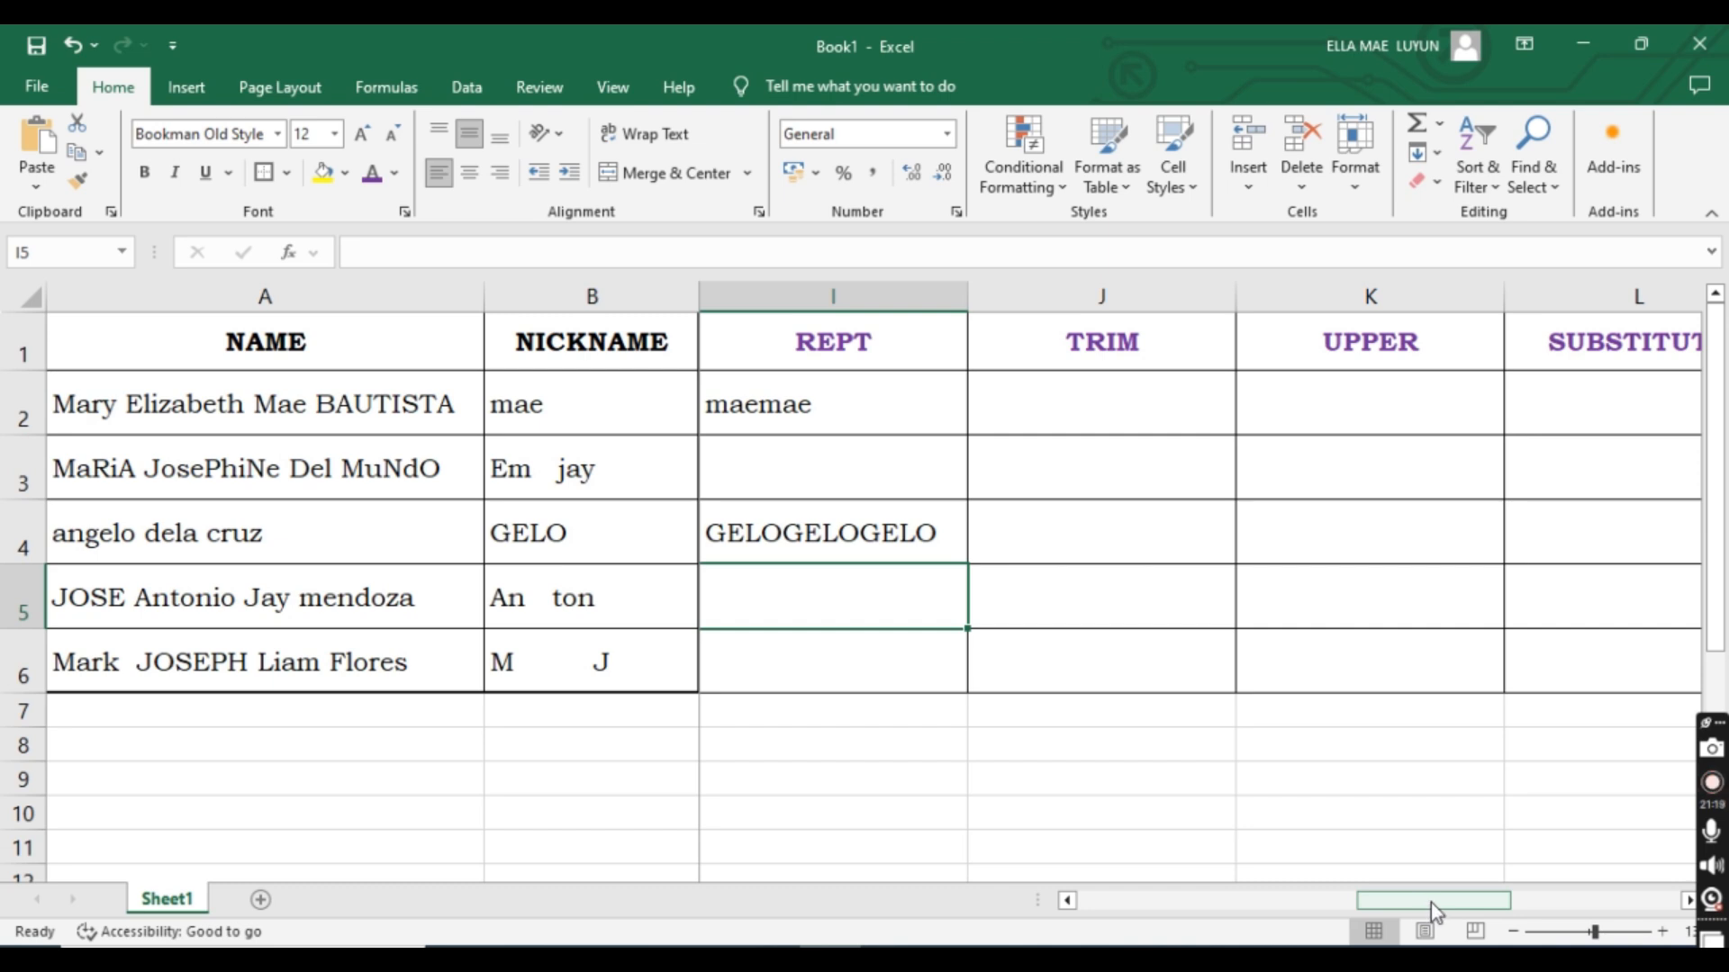
Scroll to the TRIM column, select J2, and show PowerPoint slide 4 on Trim and Upper.
left_click_drag(1433, 904, 1475, 911)
left_click(881, 423)
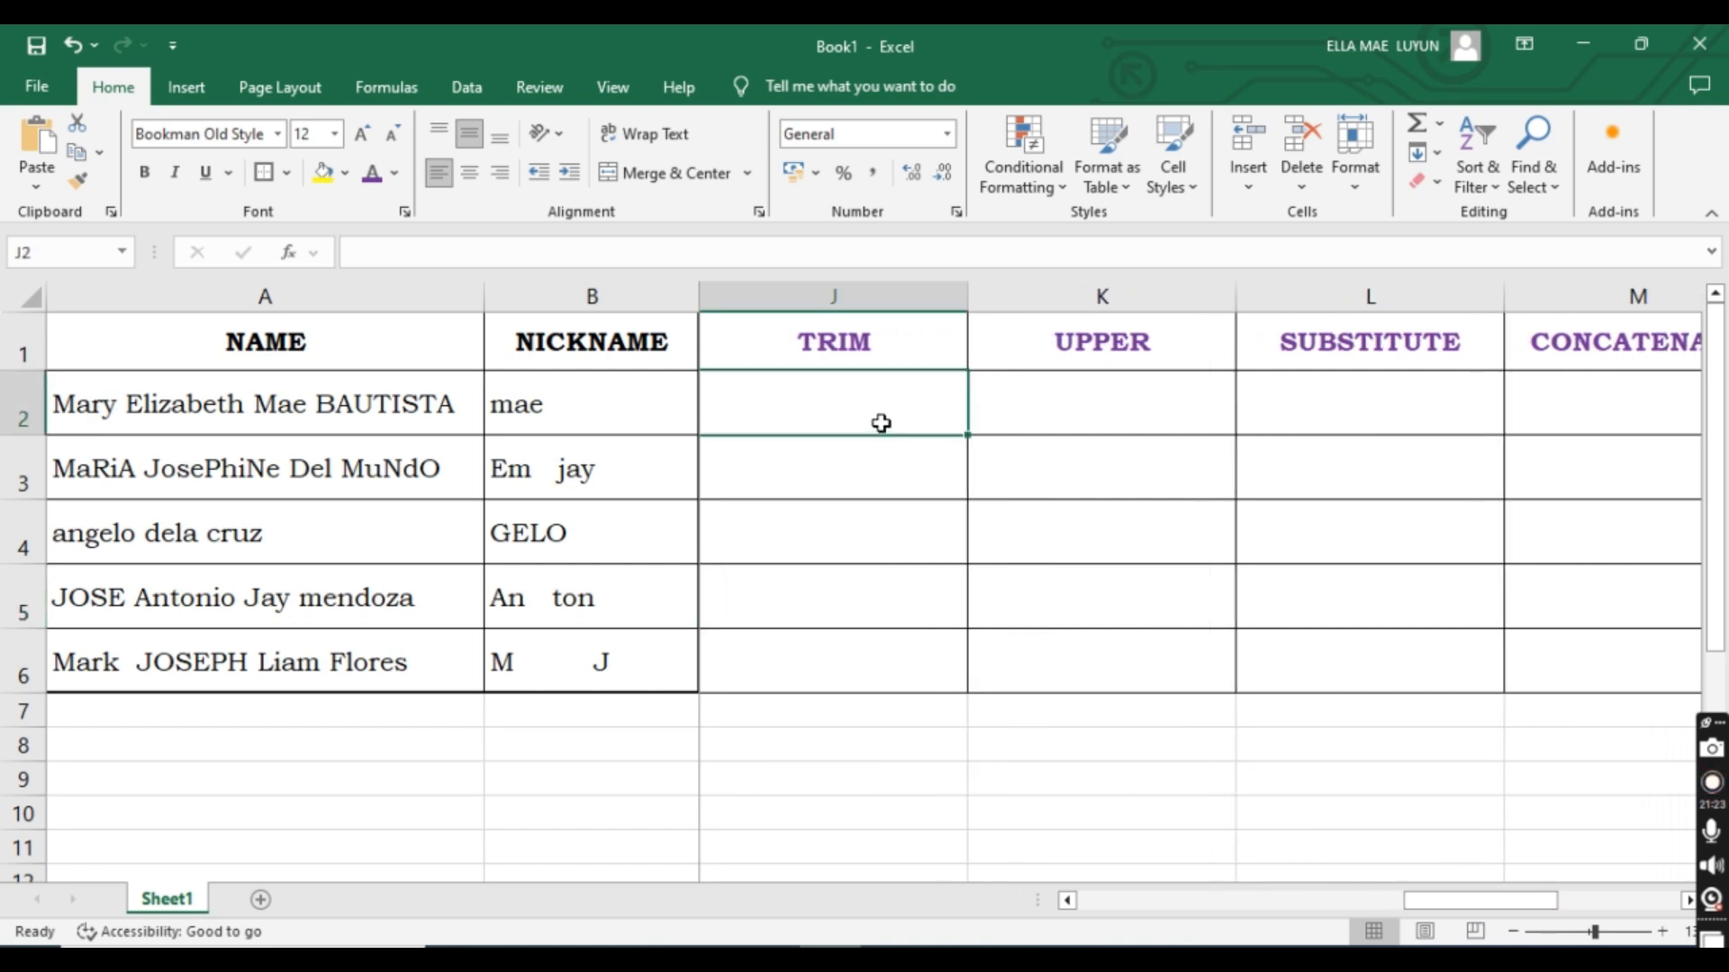
key("alt+Tab")
left_click(144, 680)
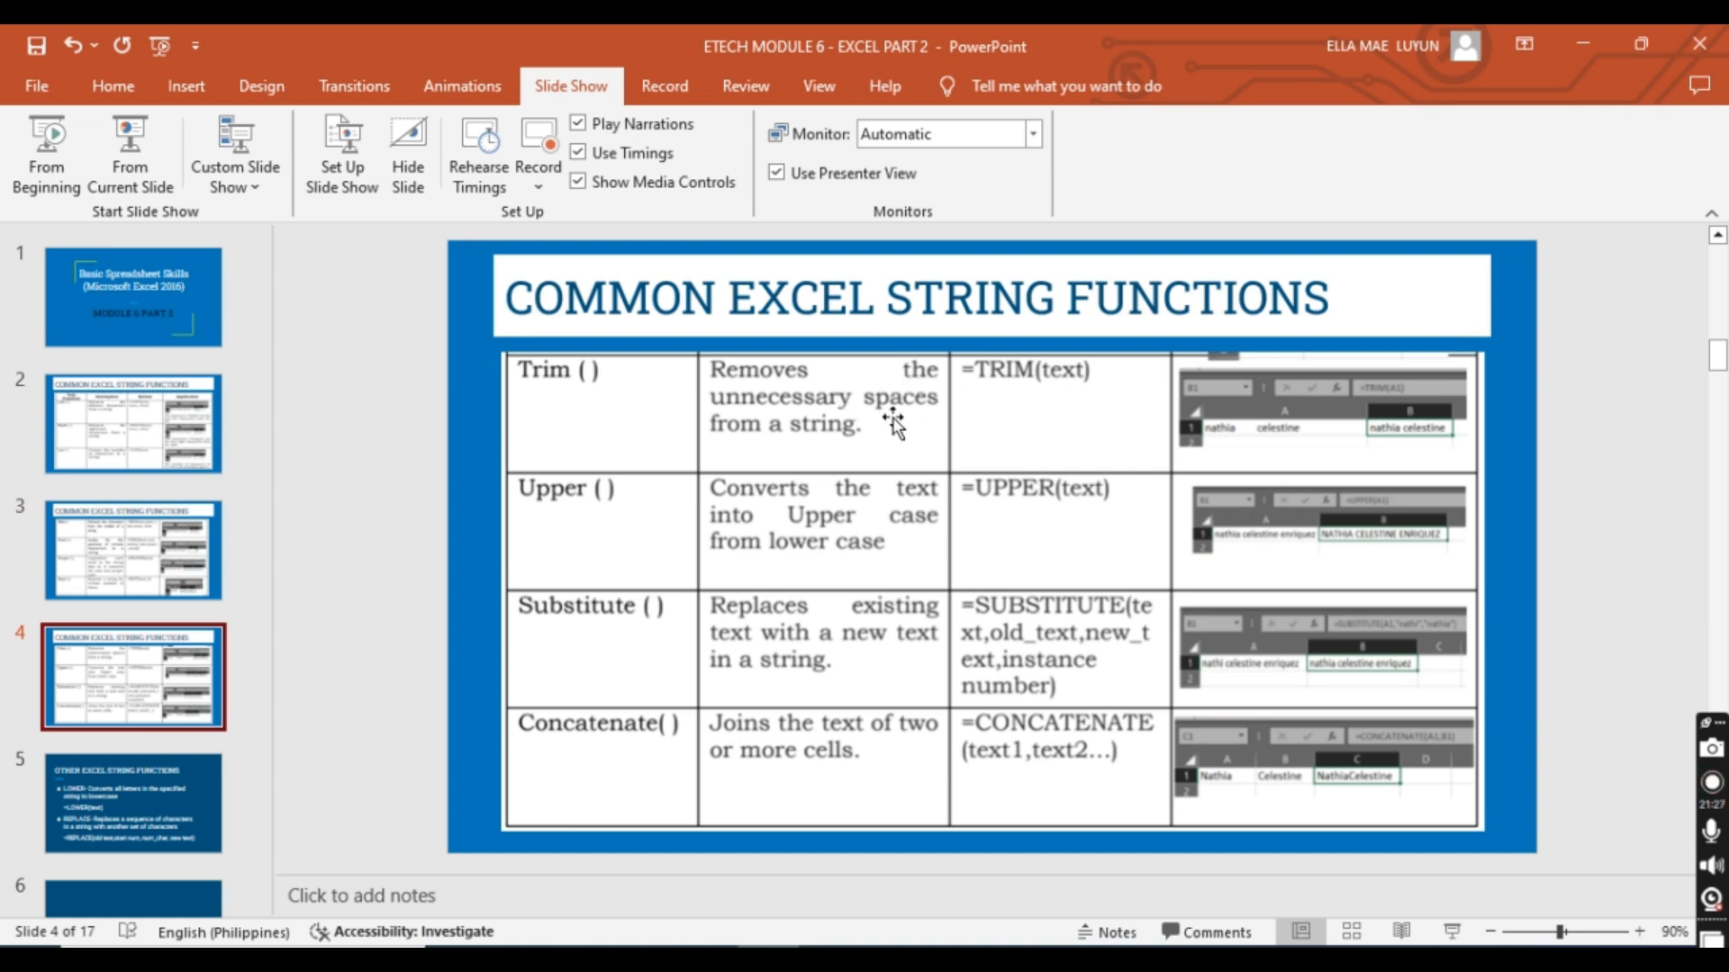
Back in Excel, enter =TRIM(B3) in J3.
key("alt+Tab")
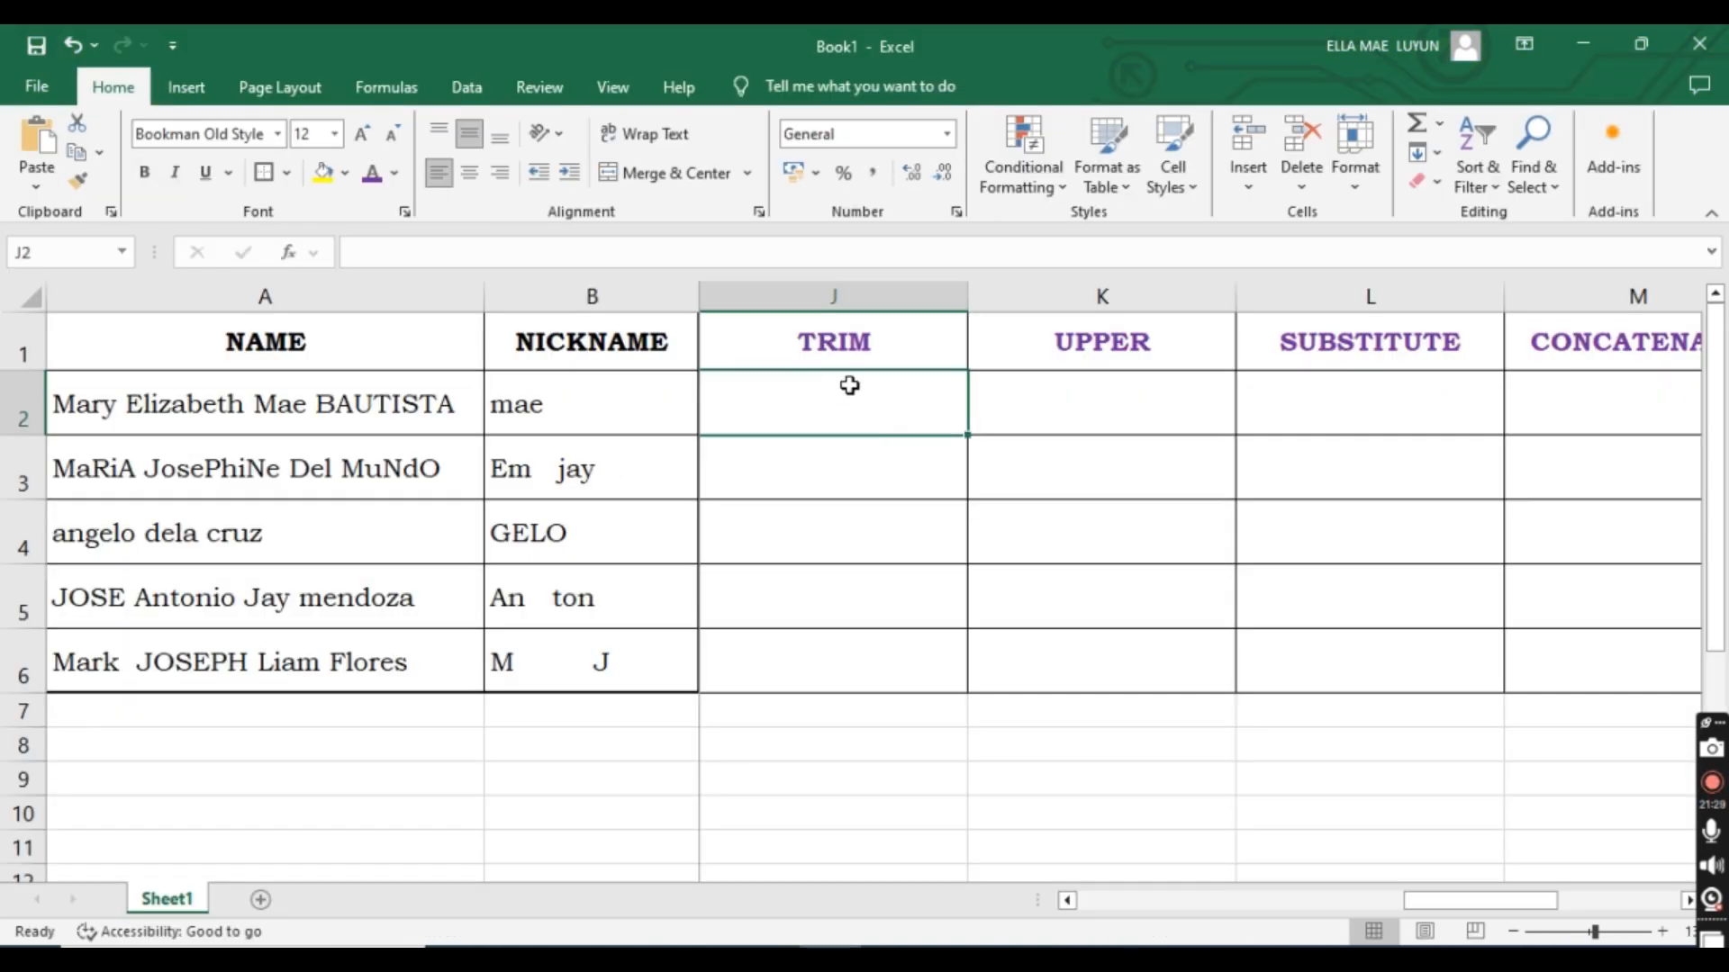
left_click(807, 470)
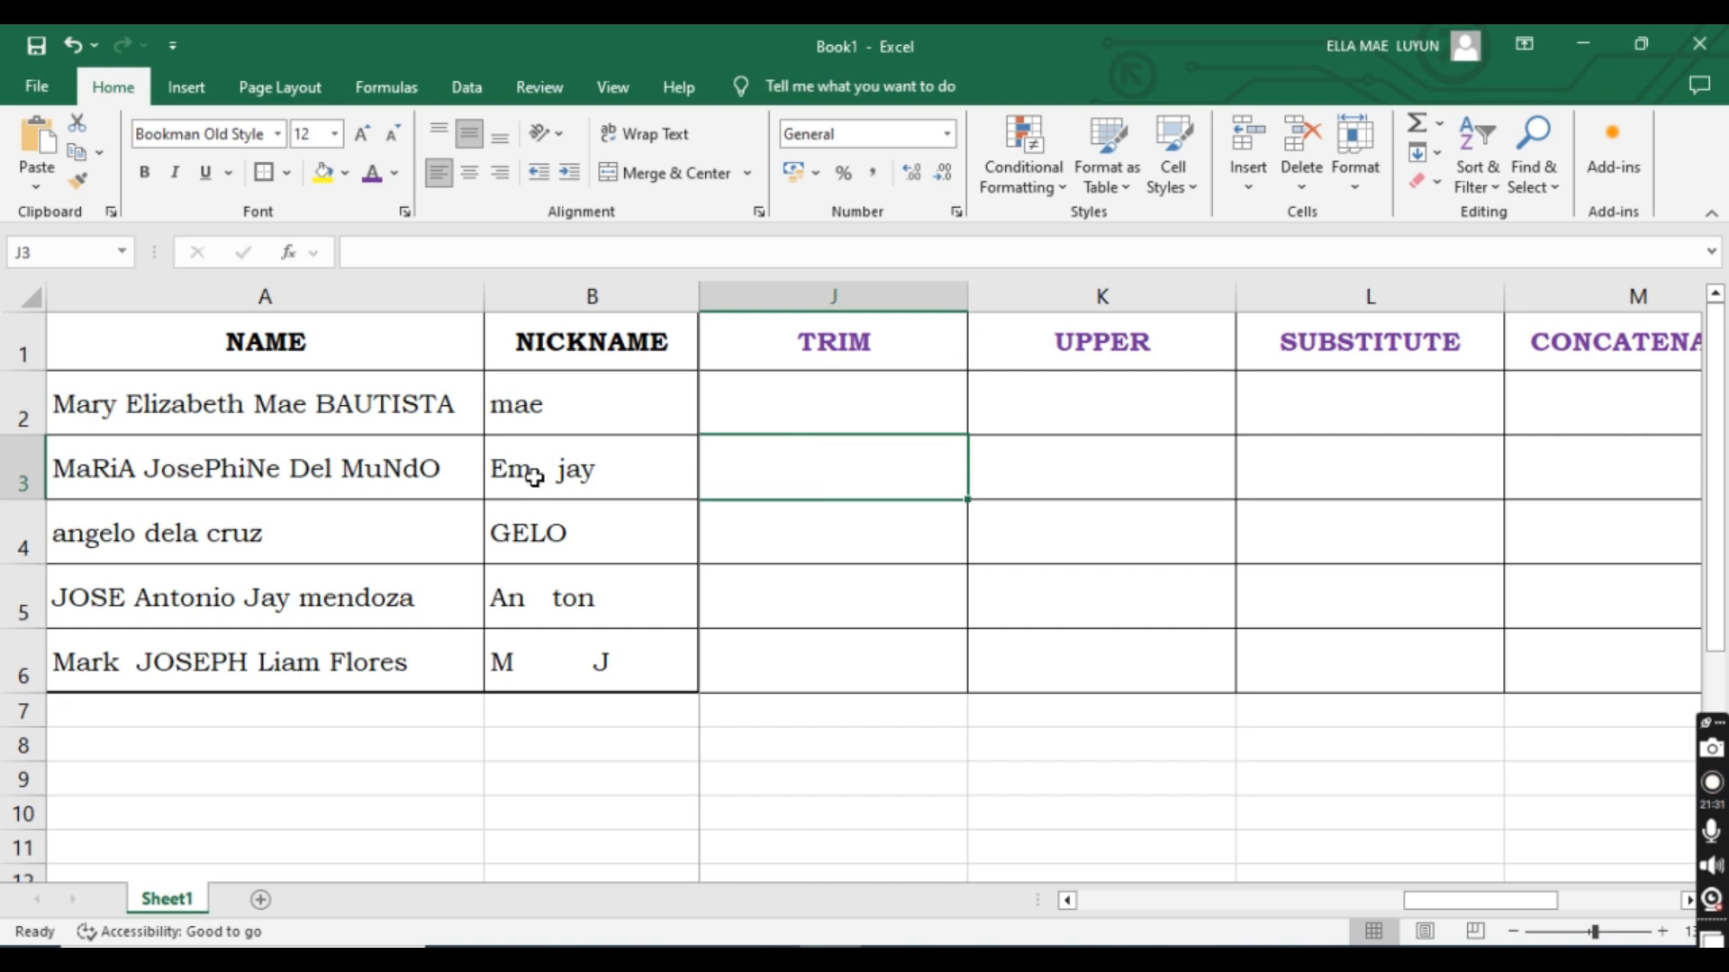
type("=")
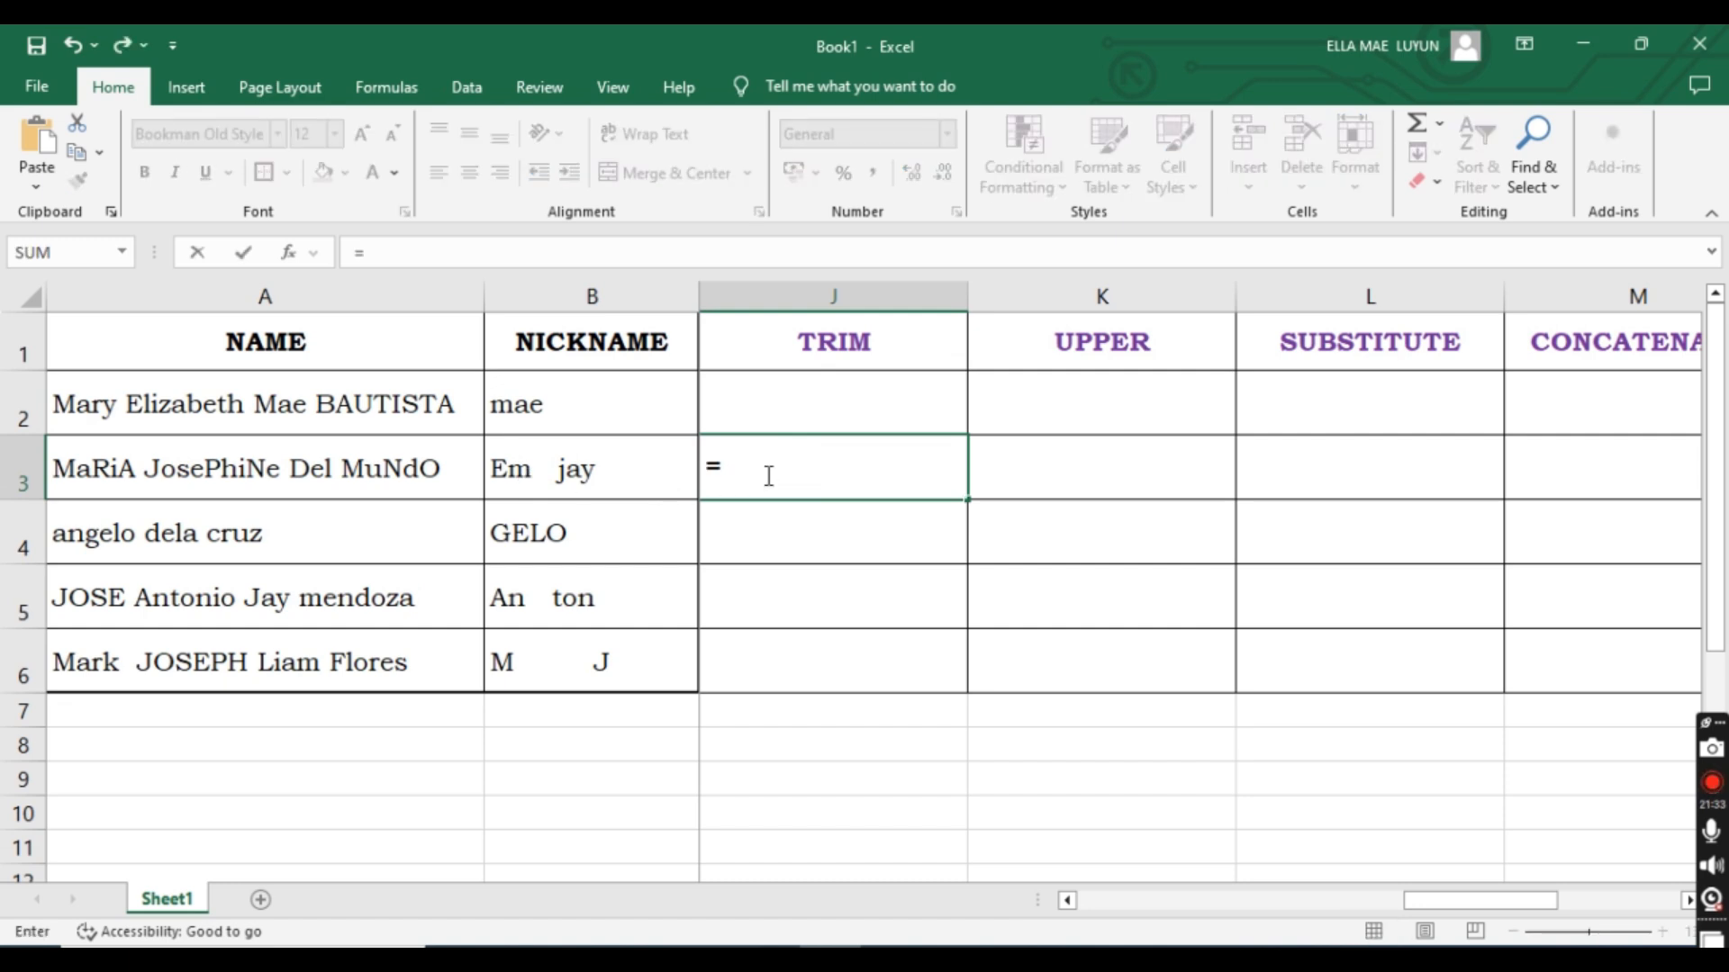
type("tri")
key("Tab")
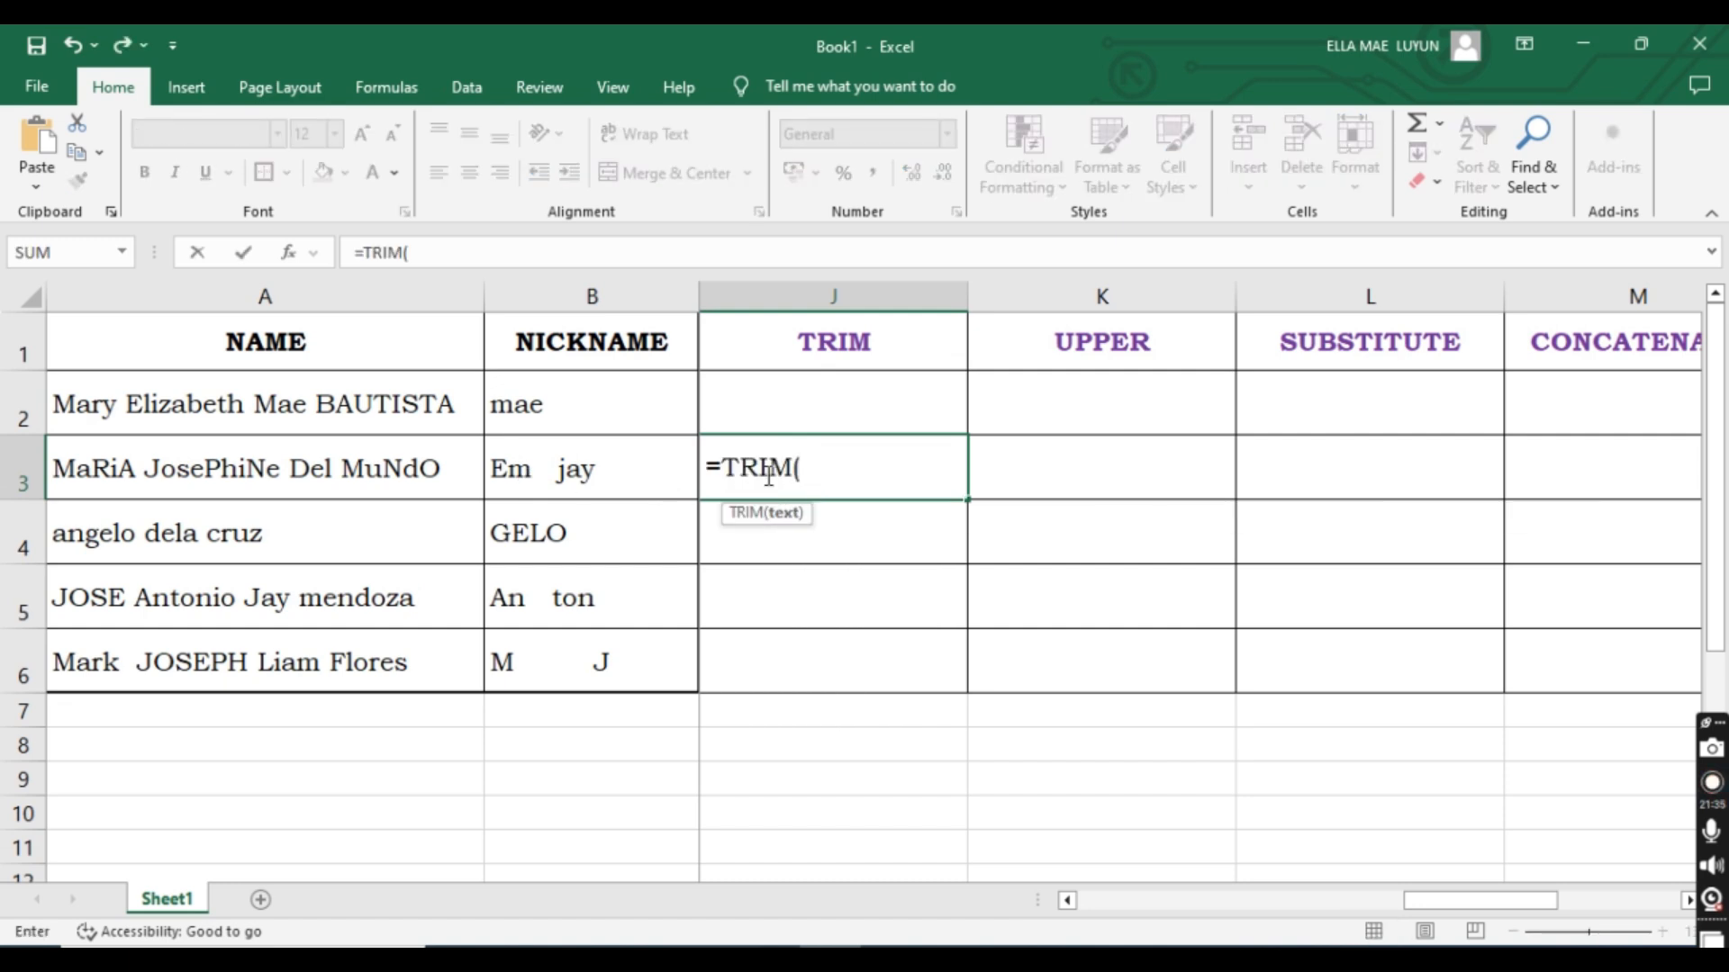
left_click(581, 468)
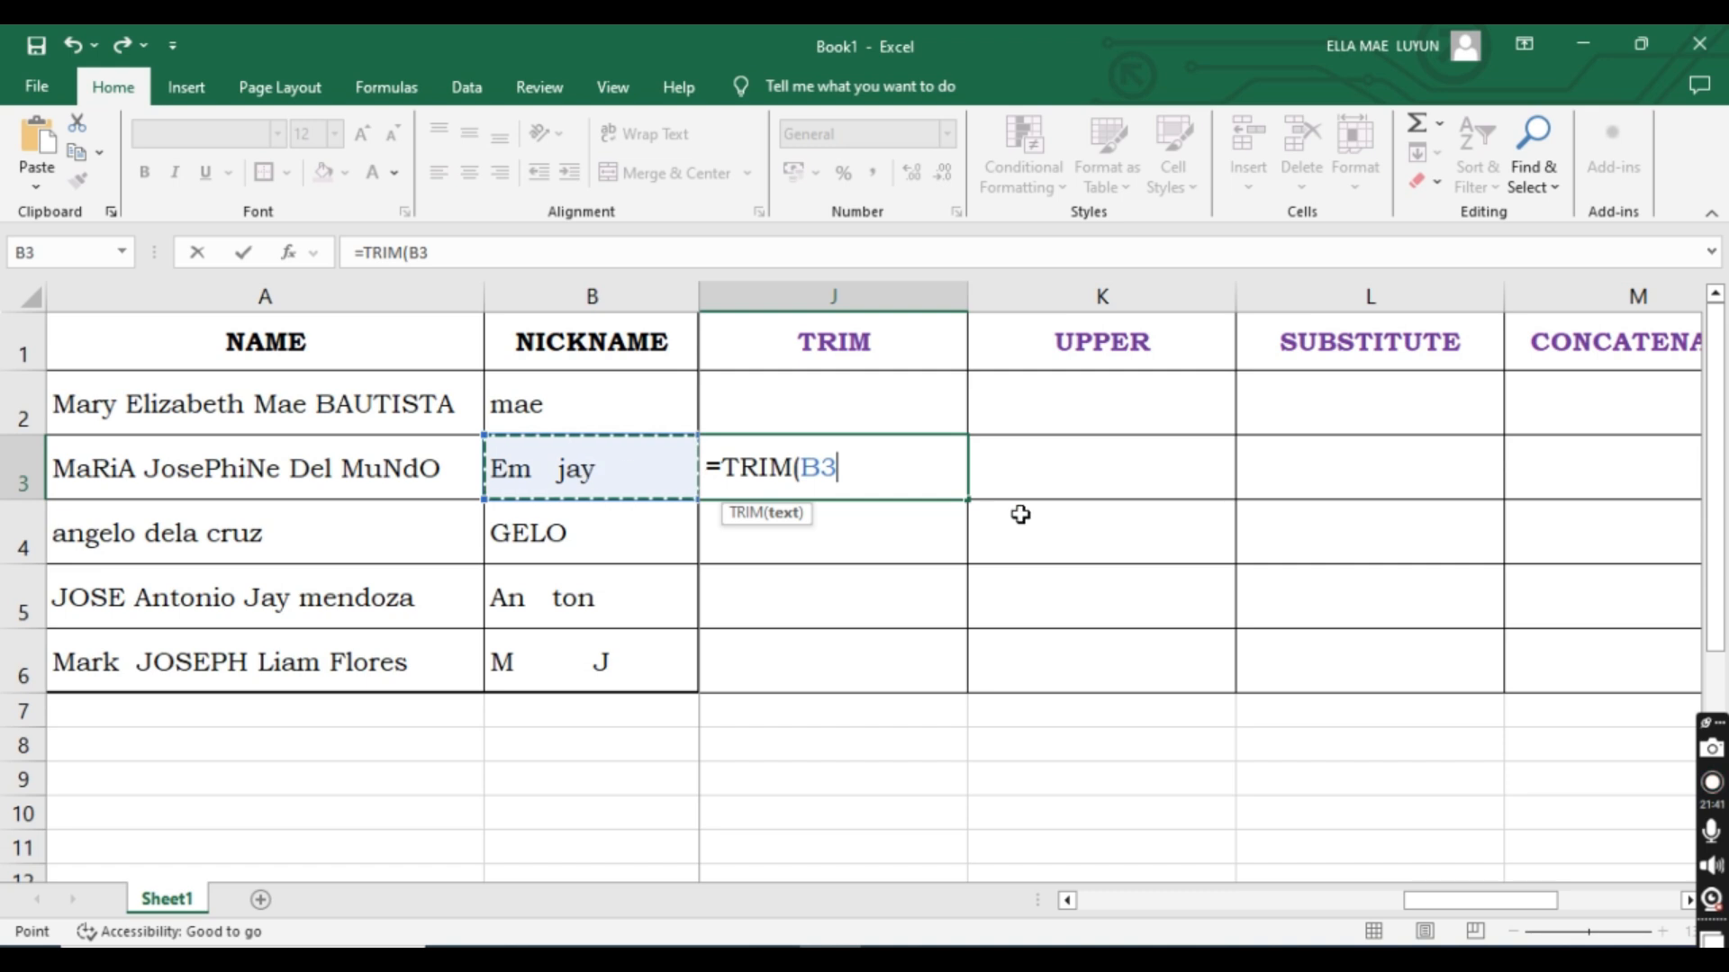
type(")")
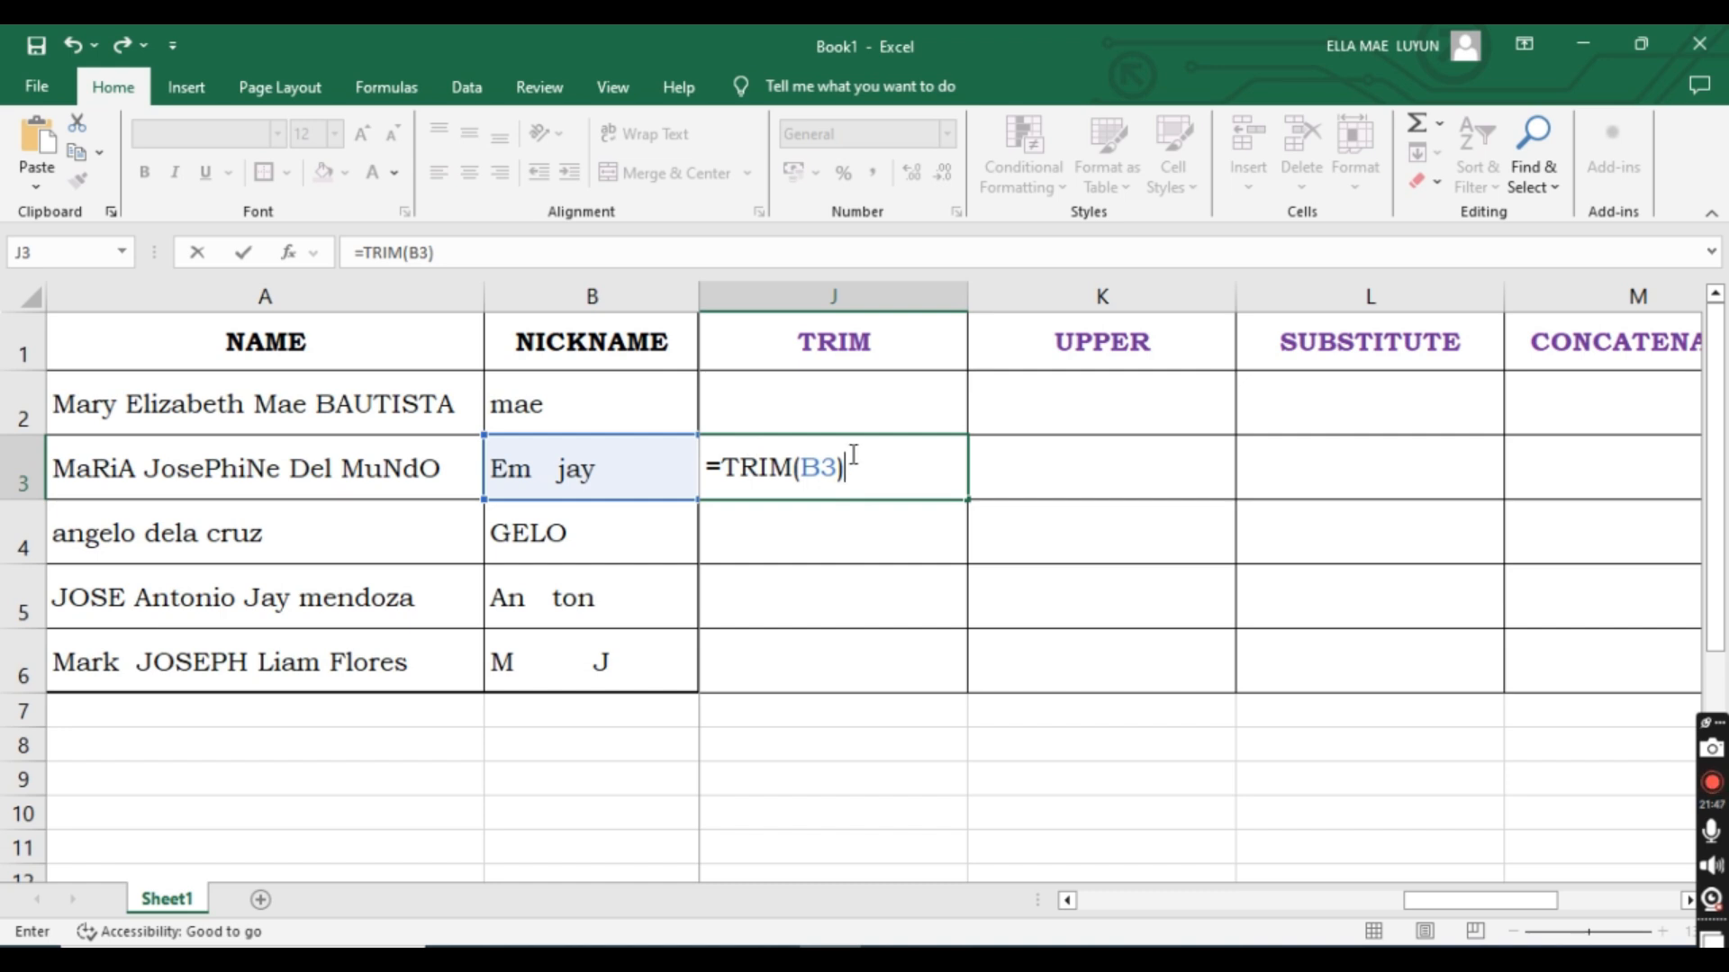
key("Return")
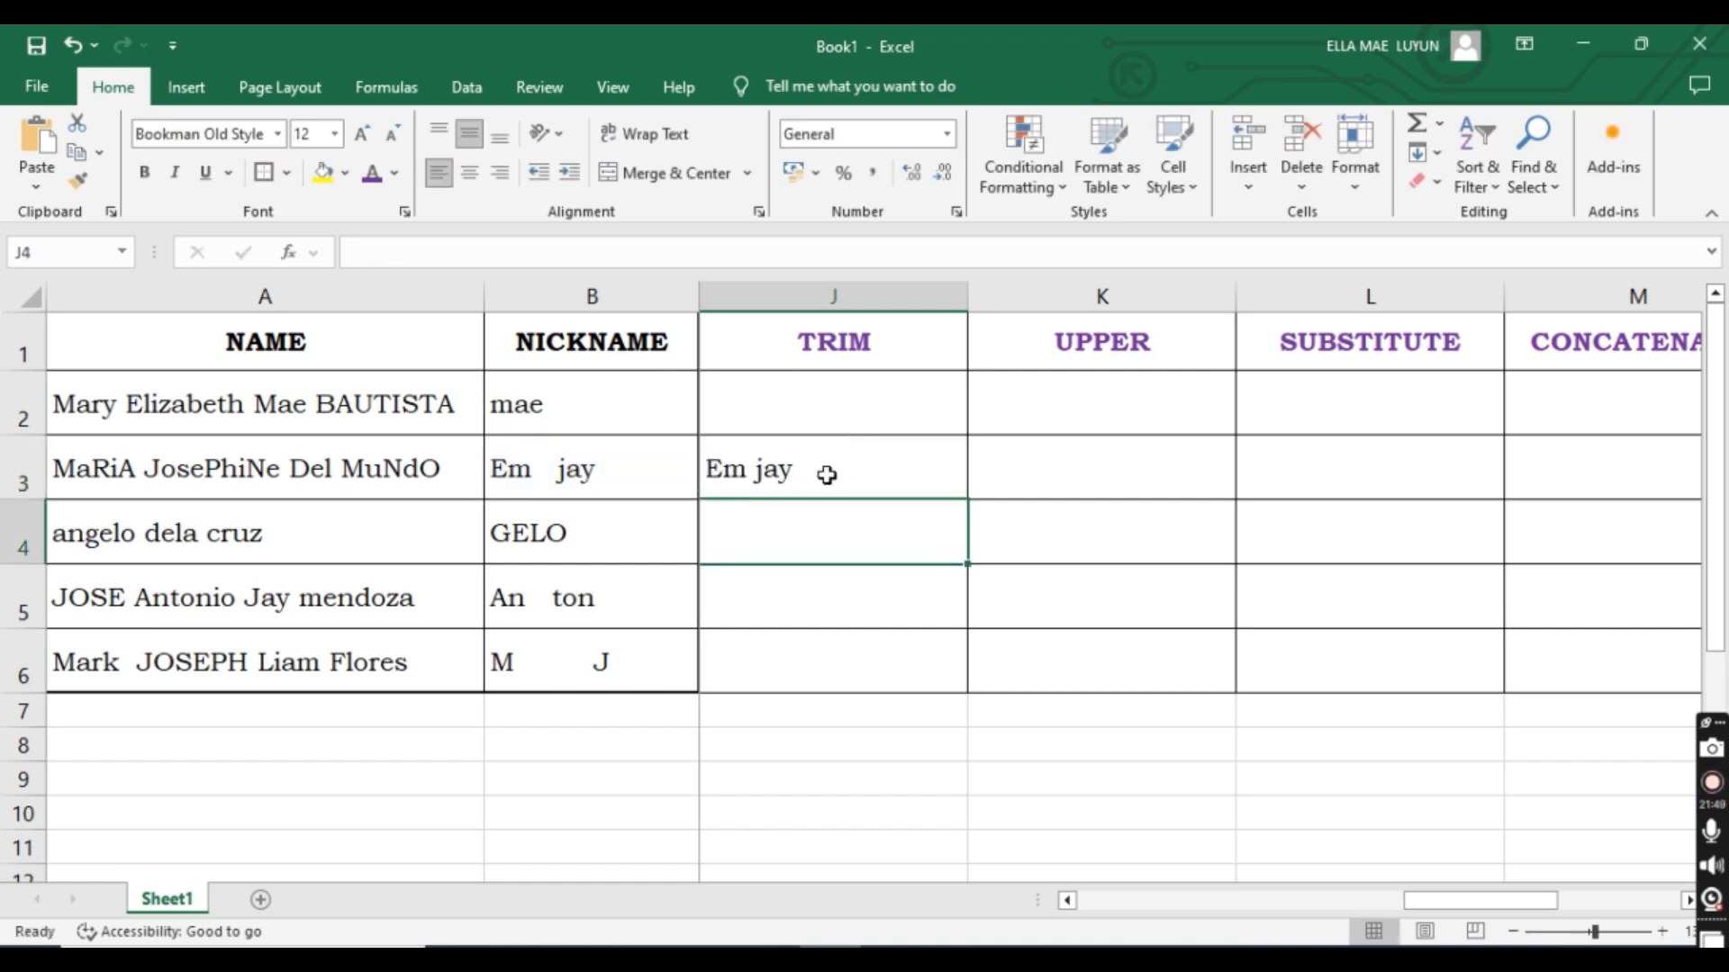
Inspect the extra spaces in B5's nickname and enter =TRIM(B5) in J5.
left_click(804, 610)
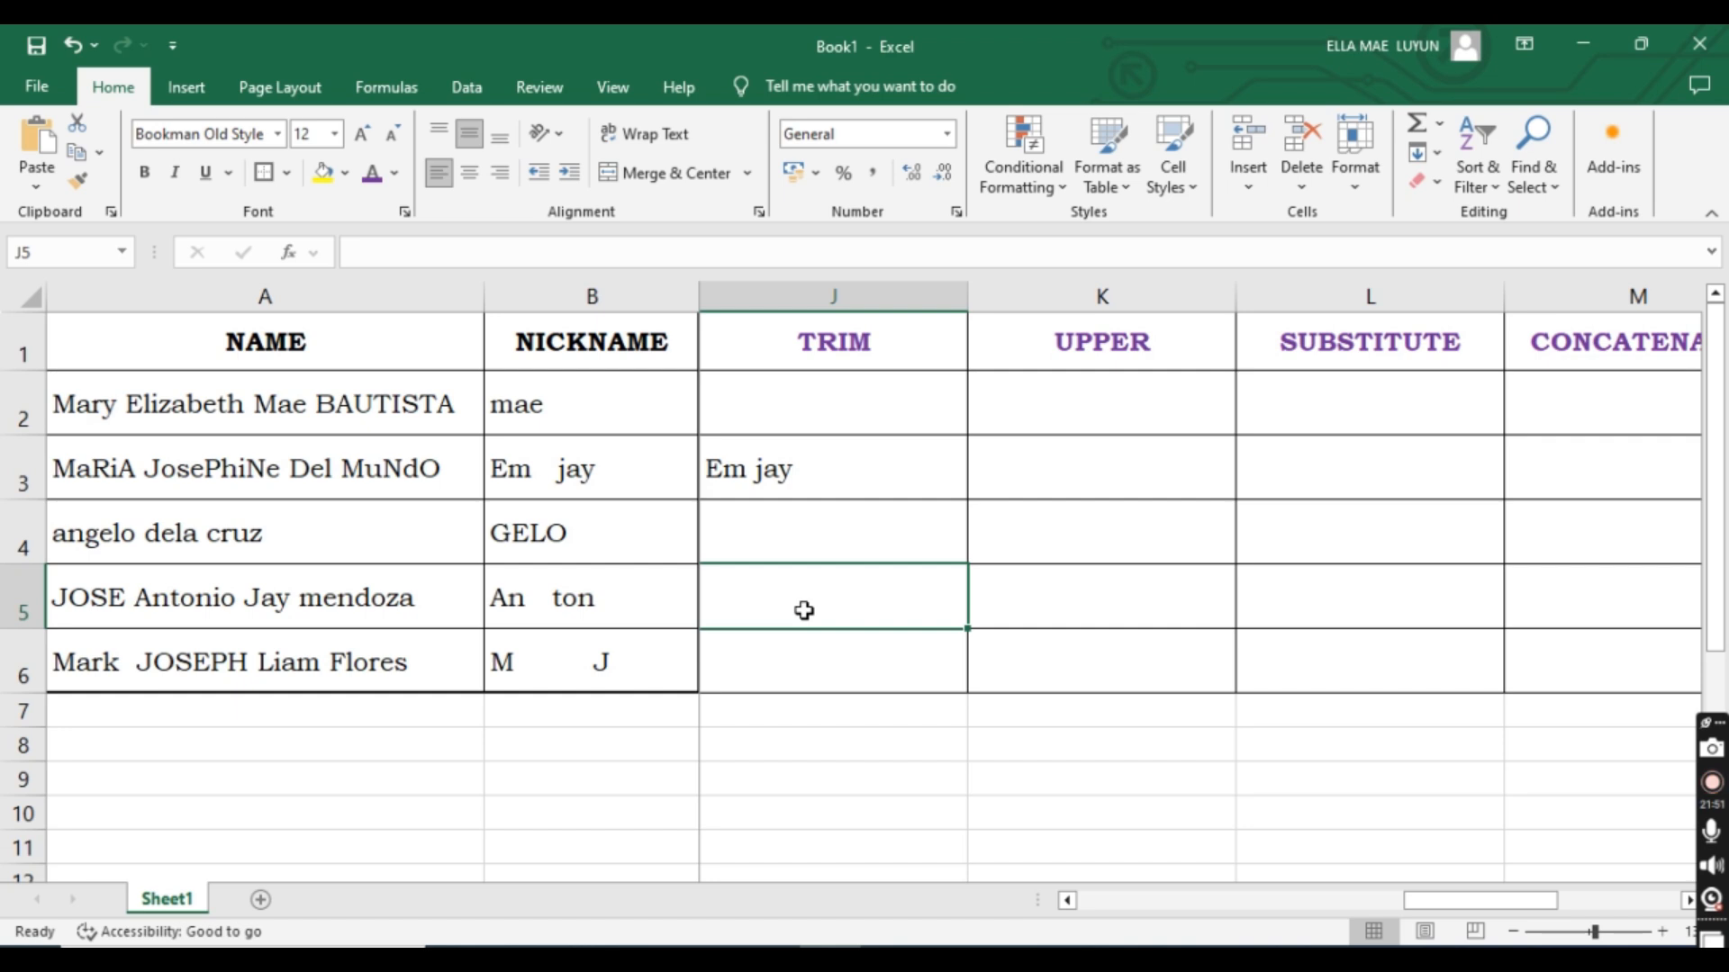
double_click(541, 602)
left_click_drag(523, 598, 552, 599)
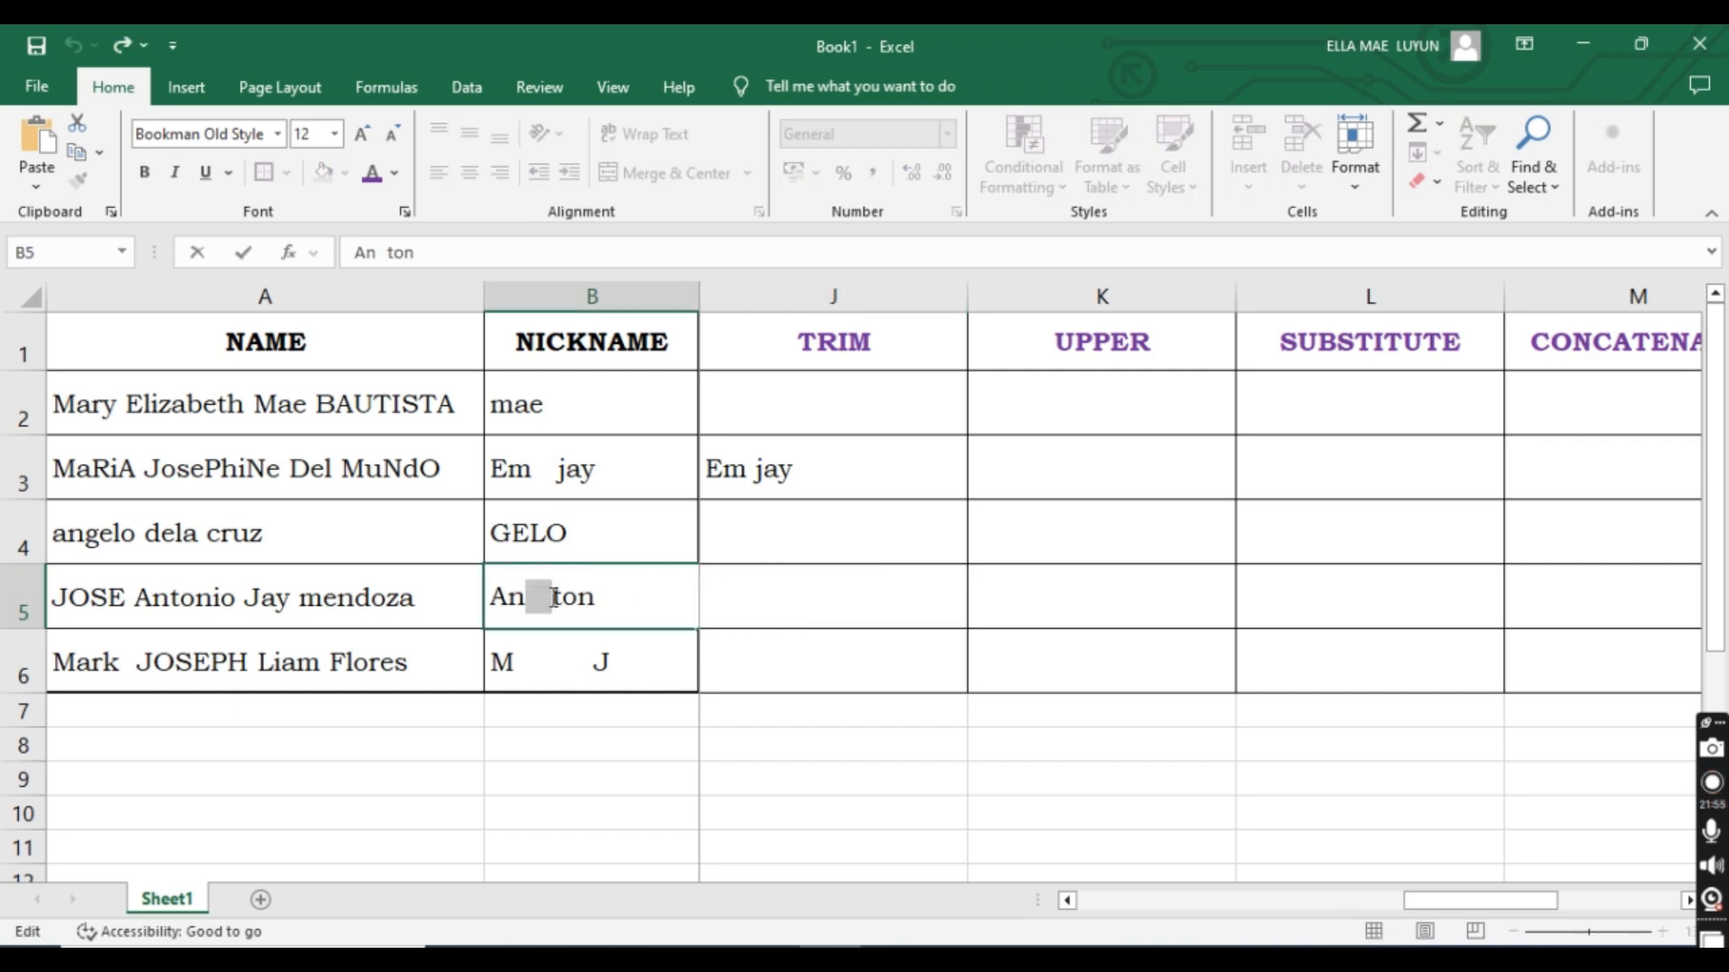
left_click(825, 596)
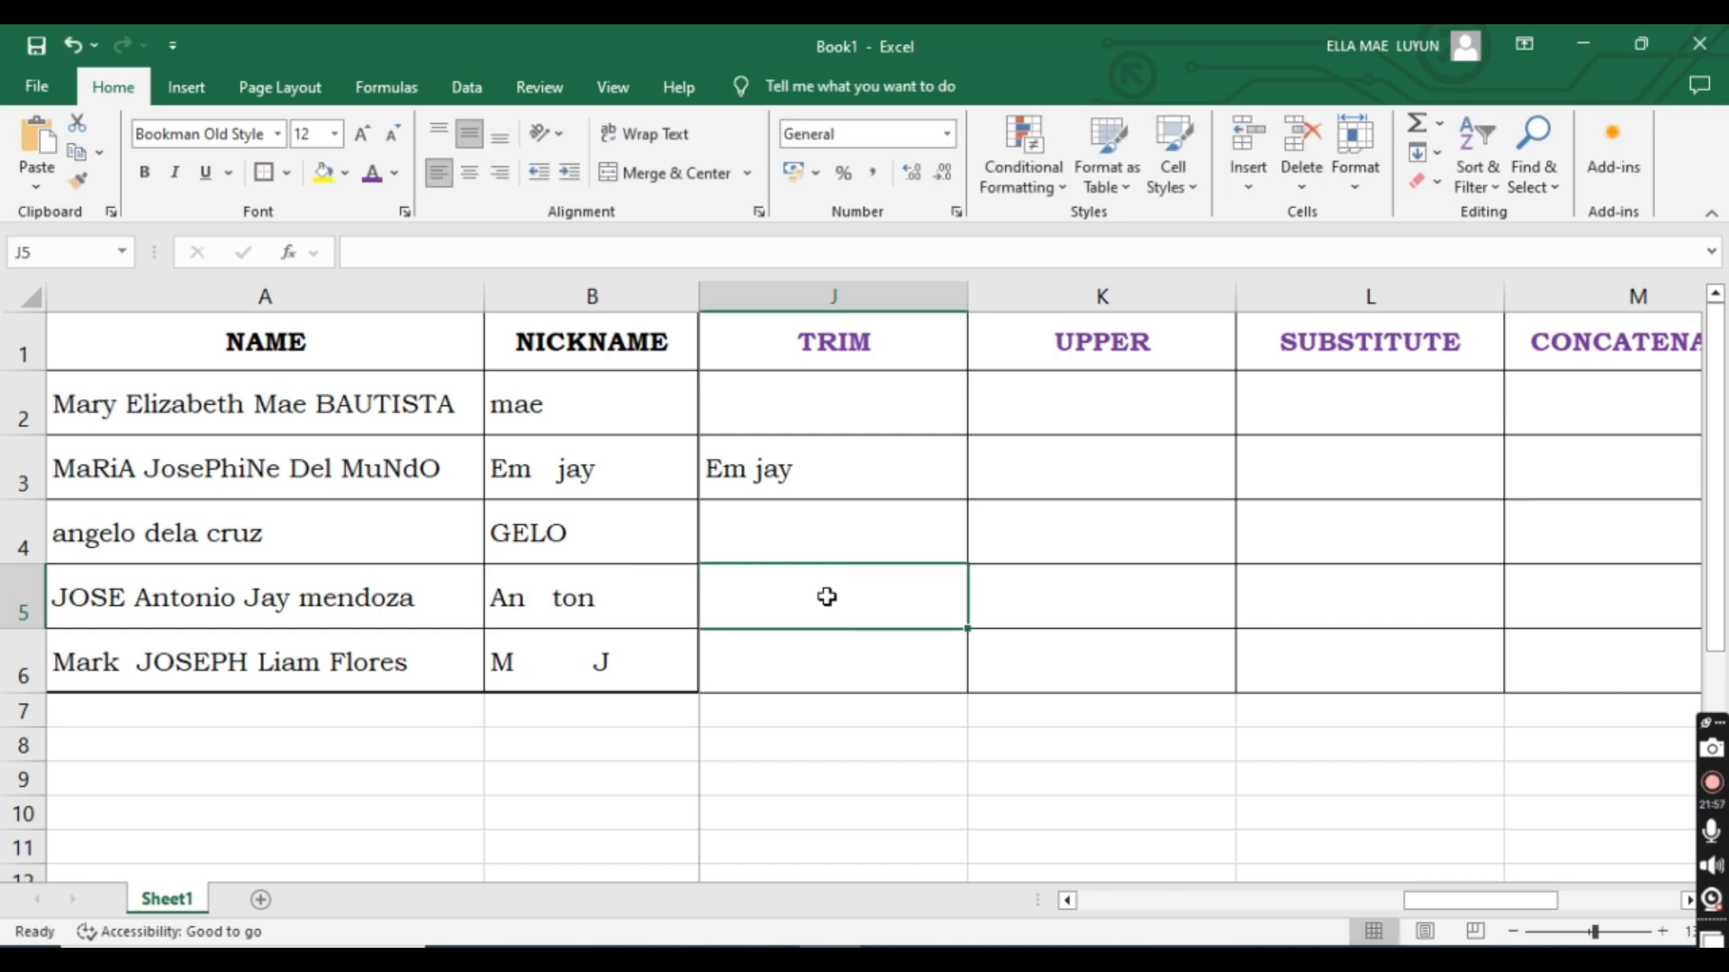
type("=")
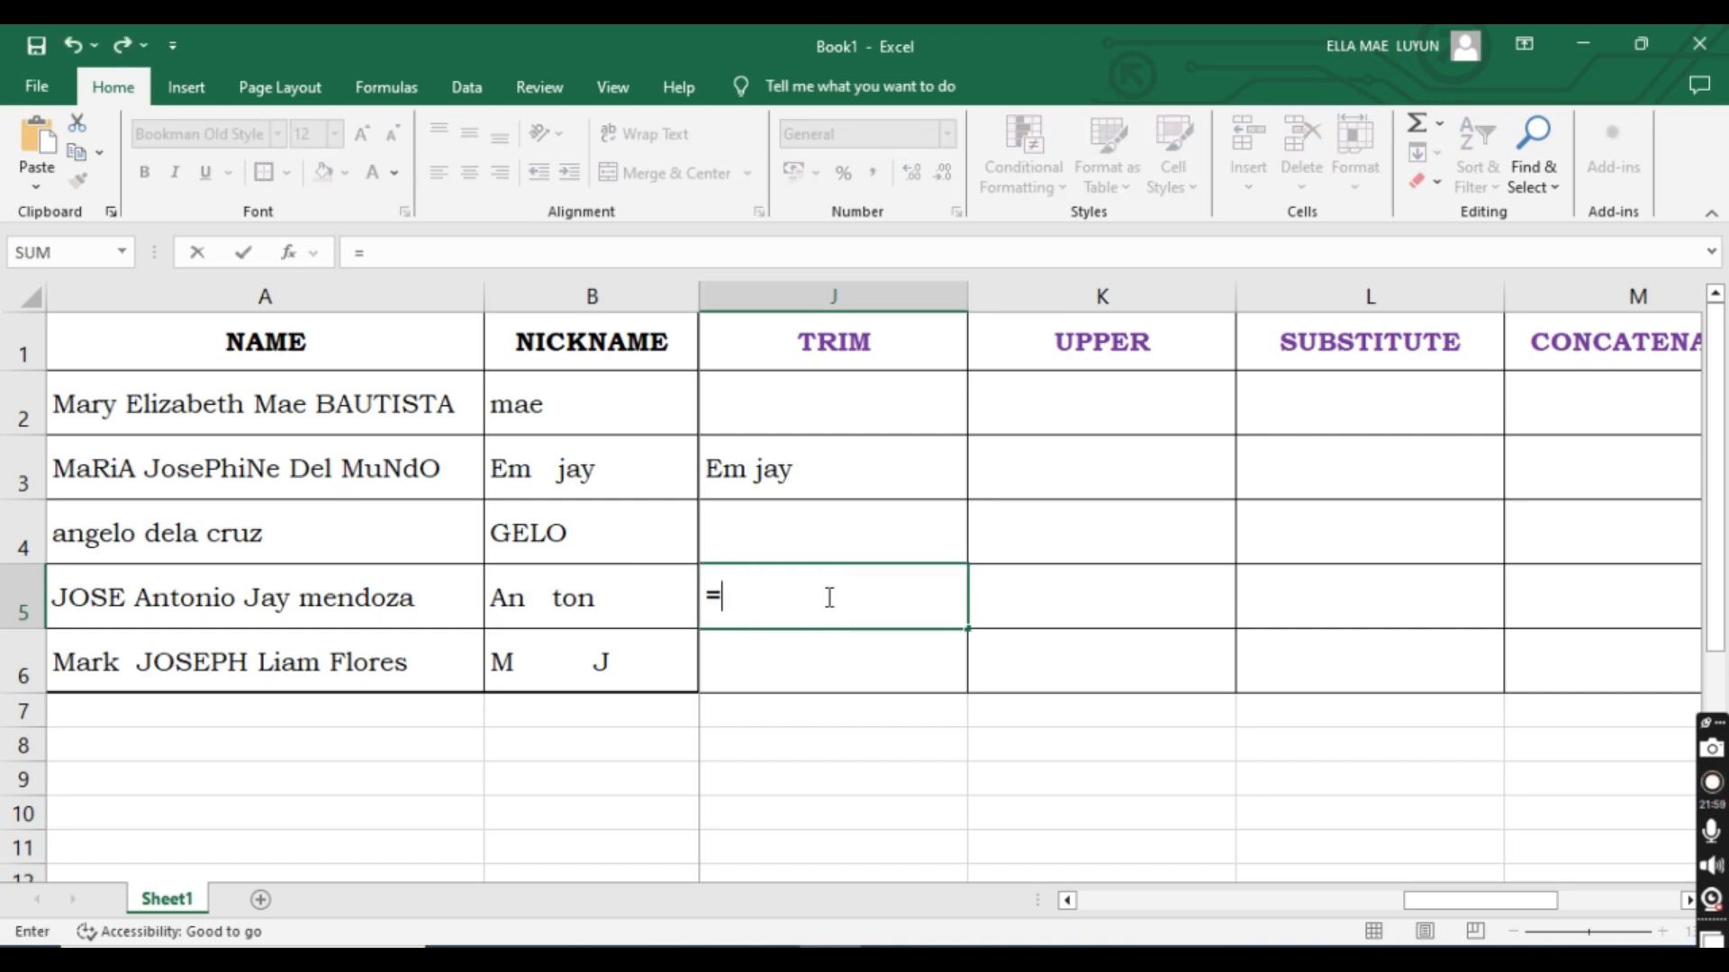
type("tri")
key("Tab")
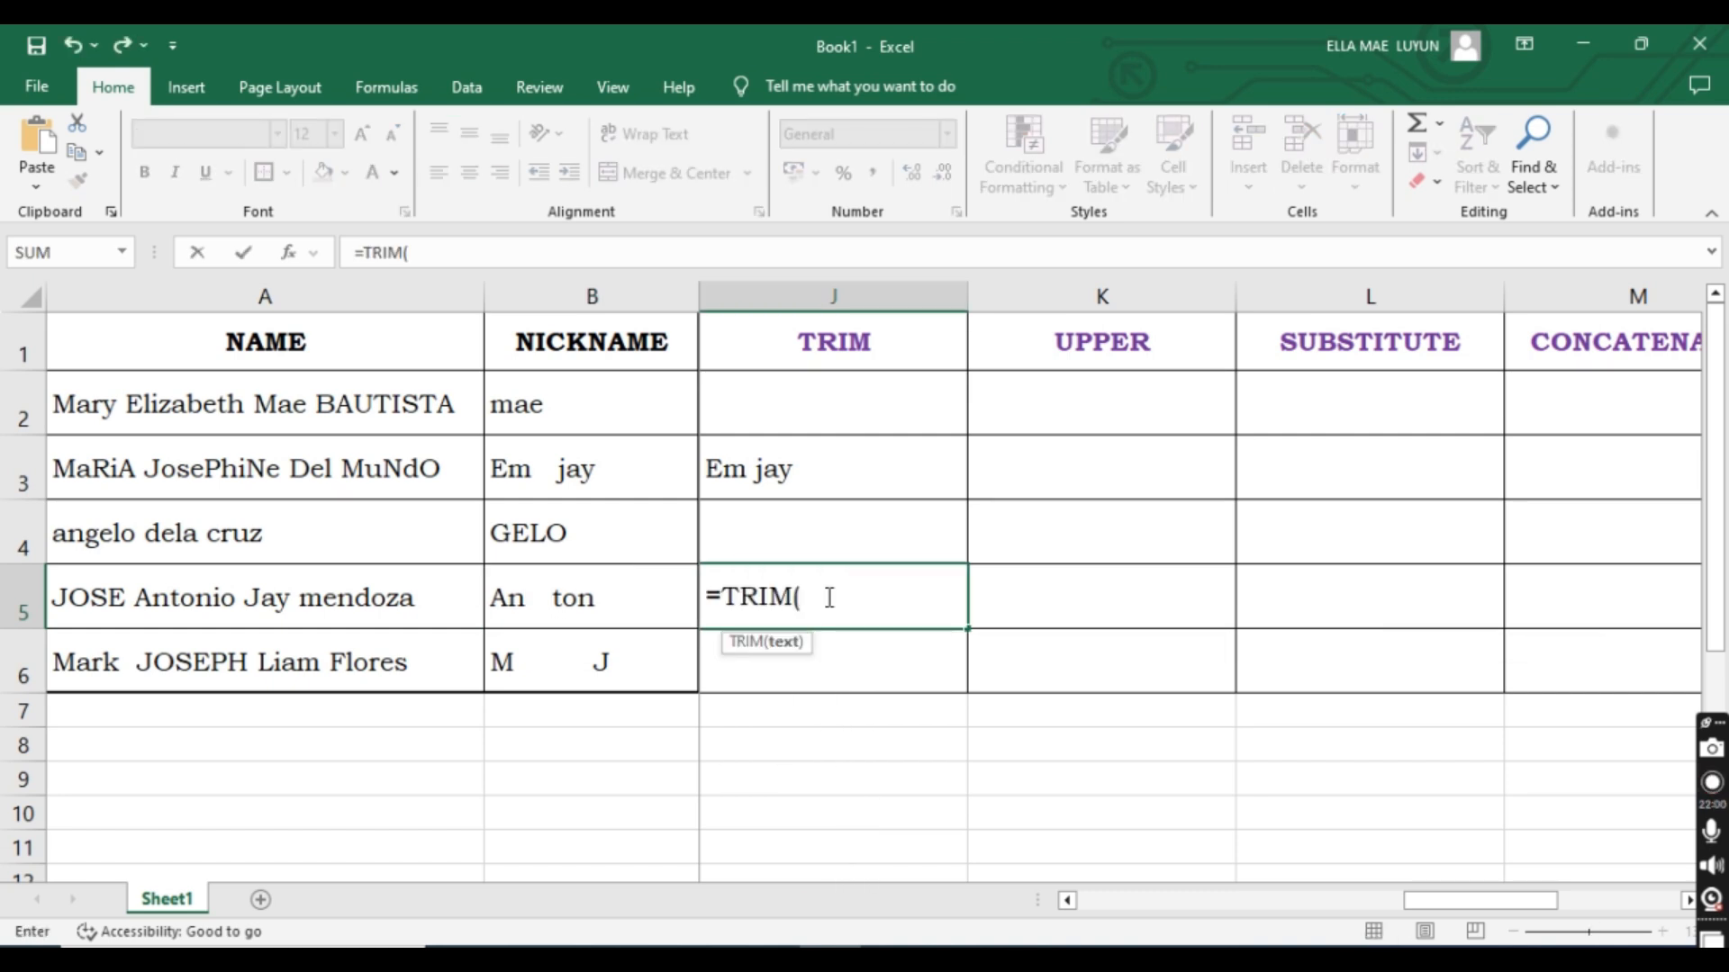
left_click(686, 607)
type(")")
key("Return")
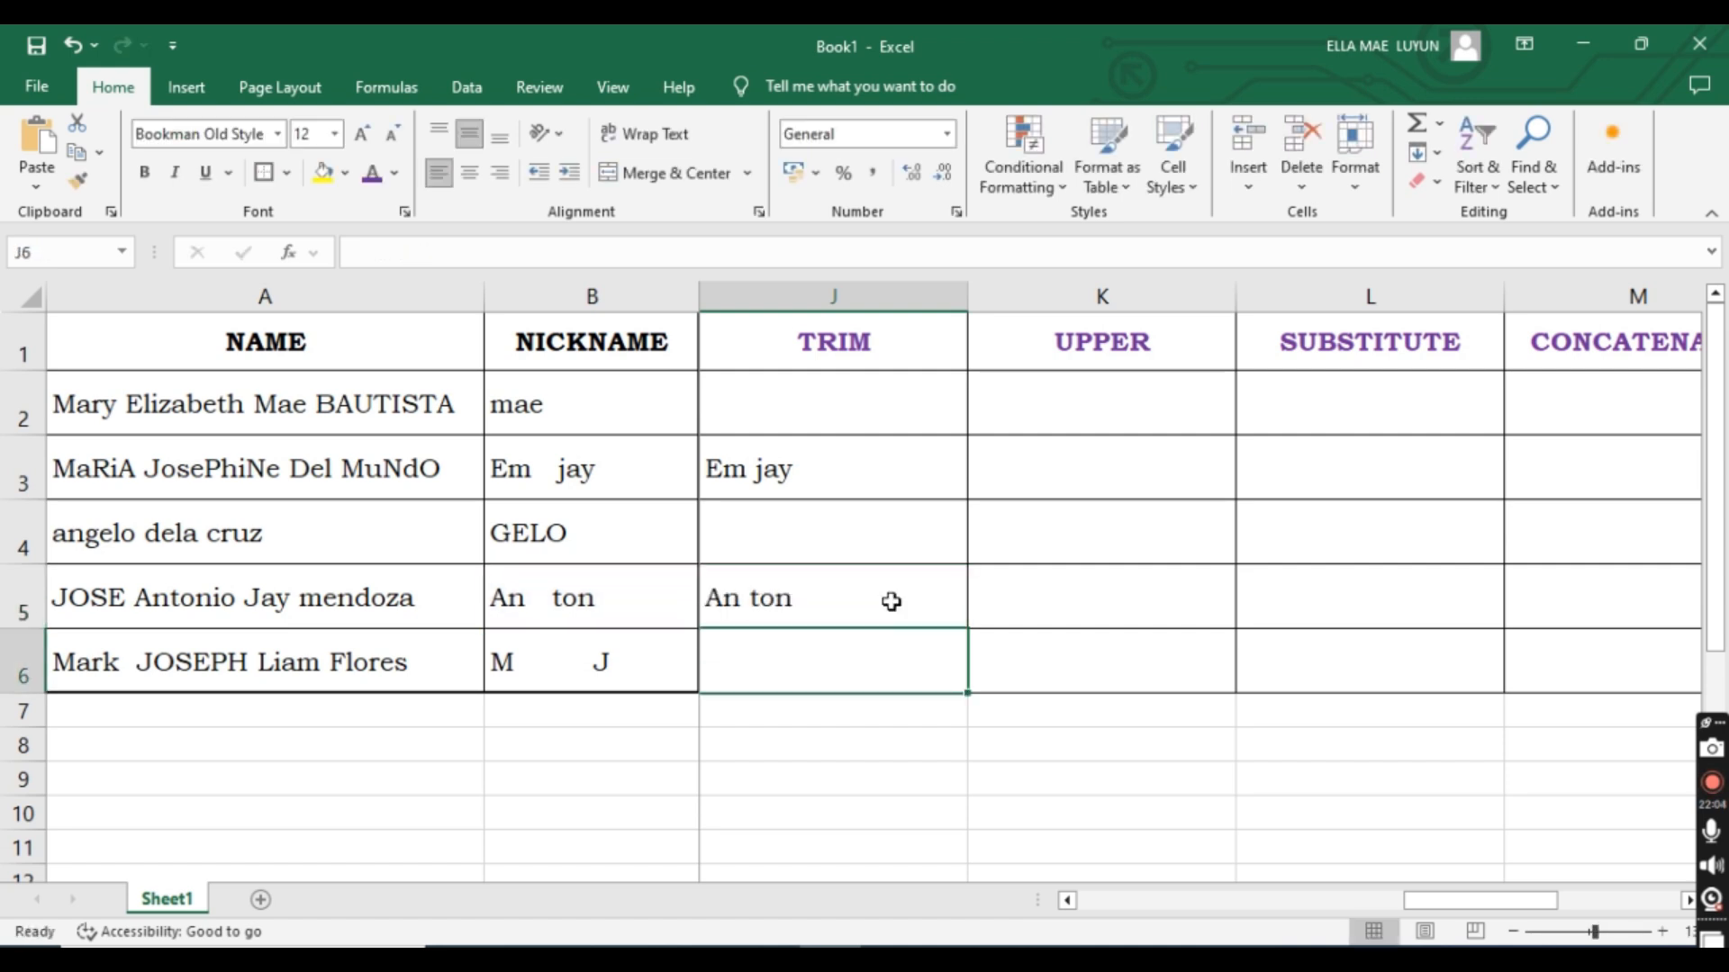
left_click(746, 598)
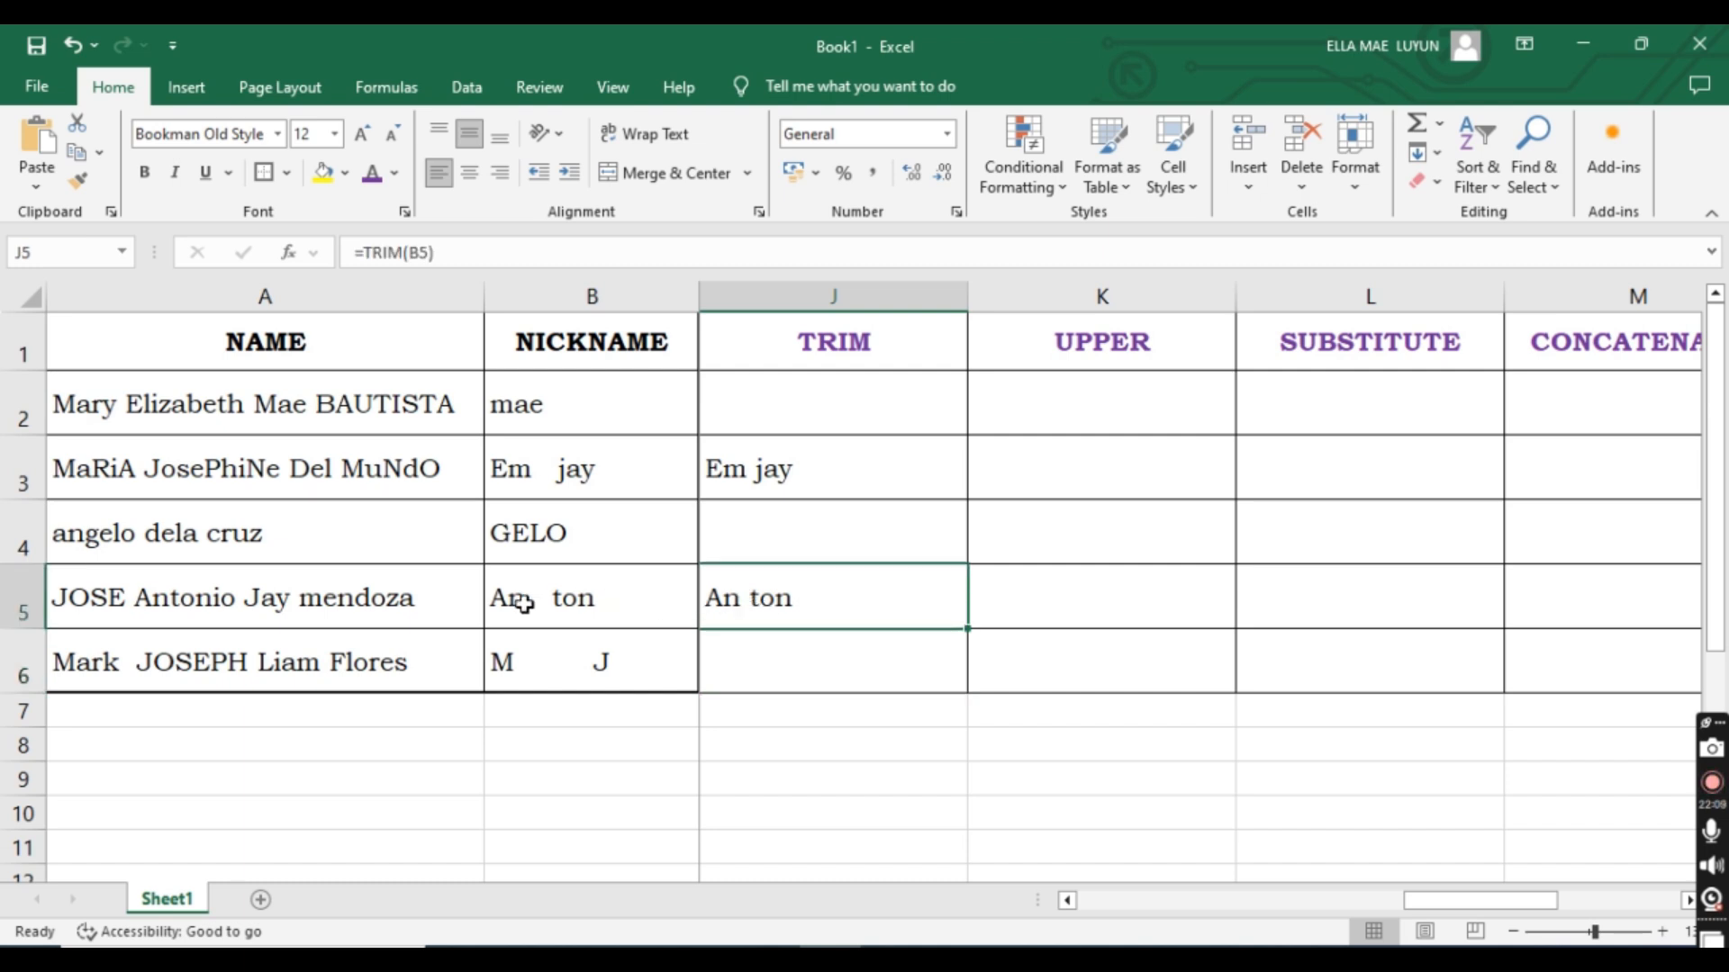
Enter =TRIM(B6) in J6, fixing a mistaken TRANSPOSE pick, to show "M J".
left_click(795, 667)
type("=tr")
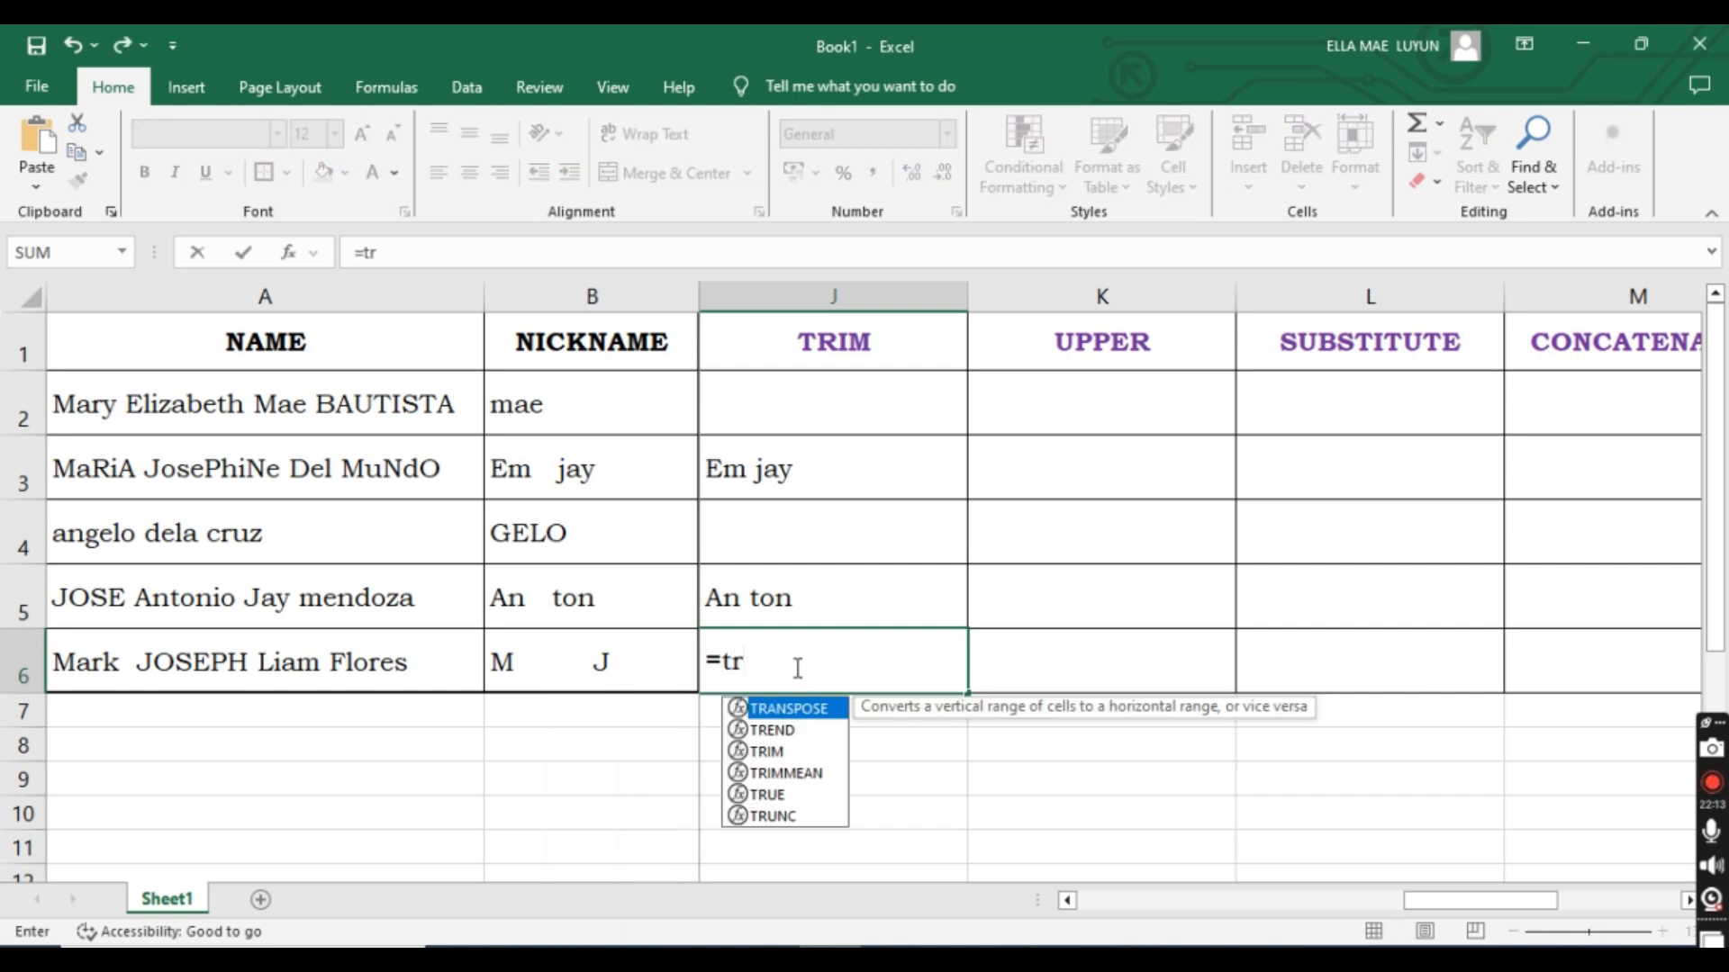
key("Tab")
key("BackSpace")
key("BackSpace")
key("BackSpace")
key("BackSpace")
key("BackSpace")
key("BackSpace")
key("BackSpace")
key("BackSpace")
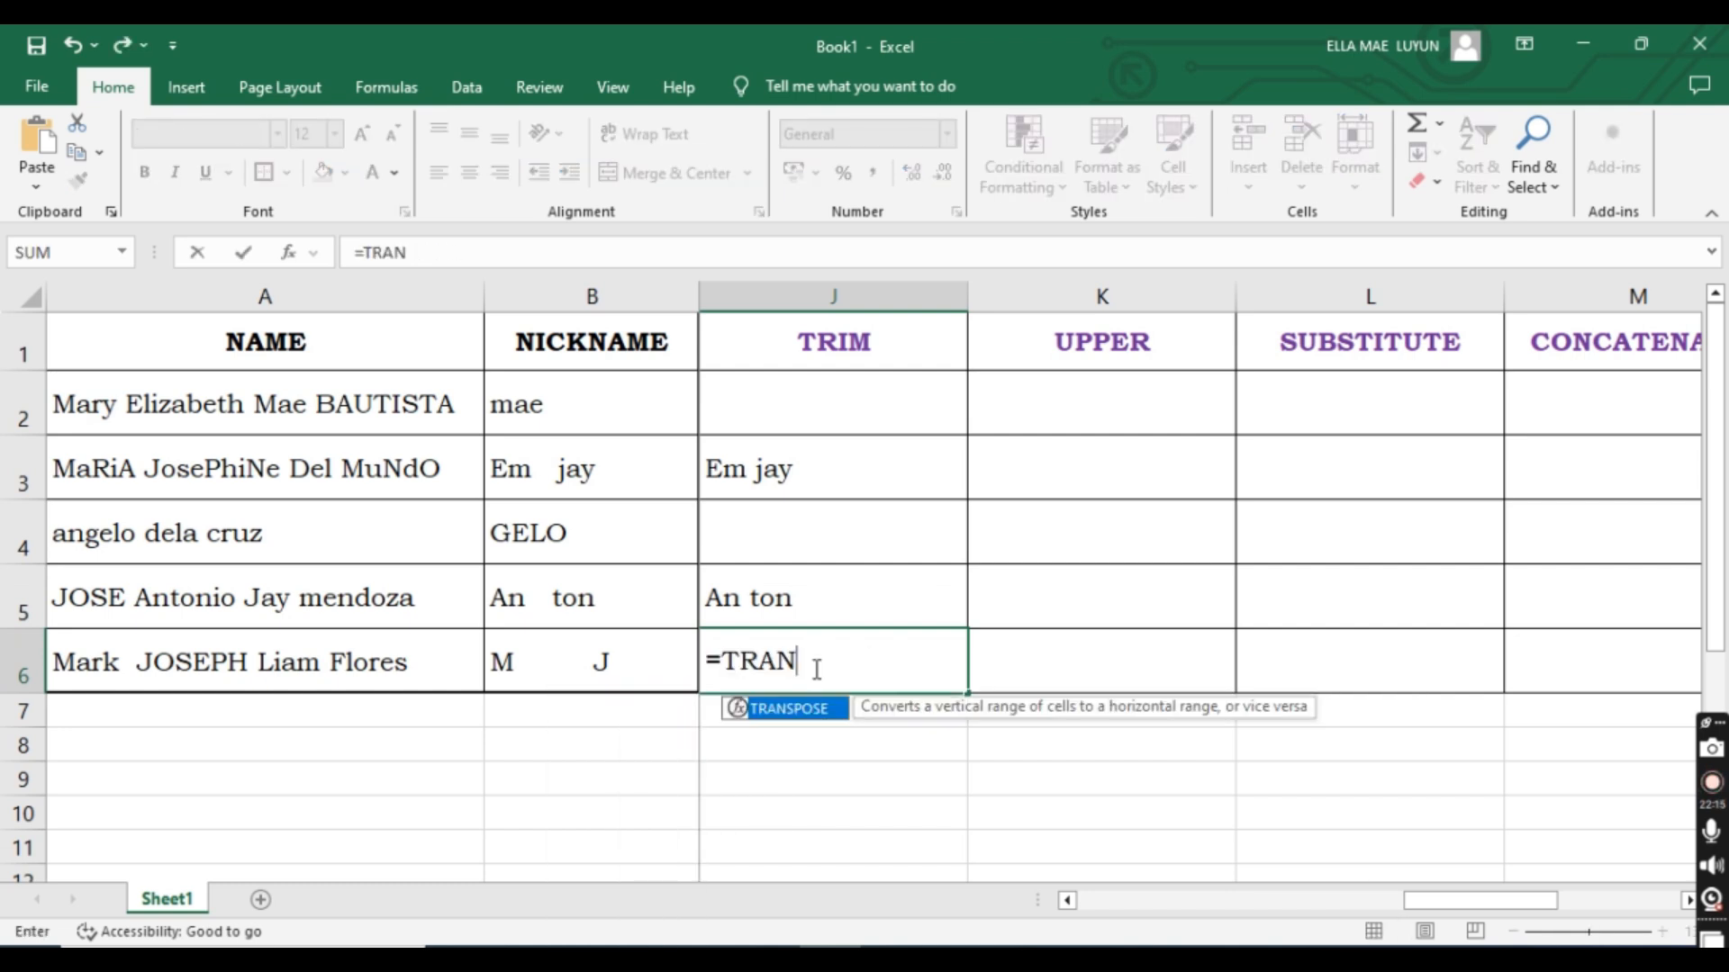
type("im")
key("Tab")
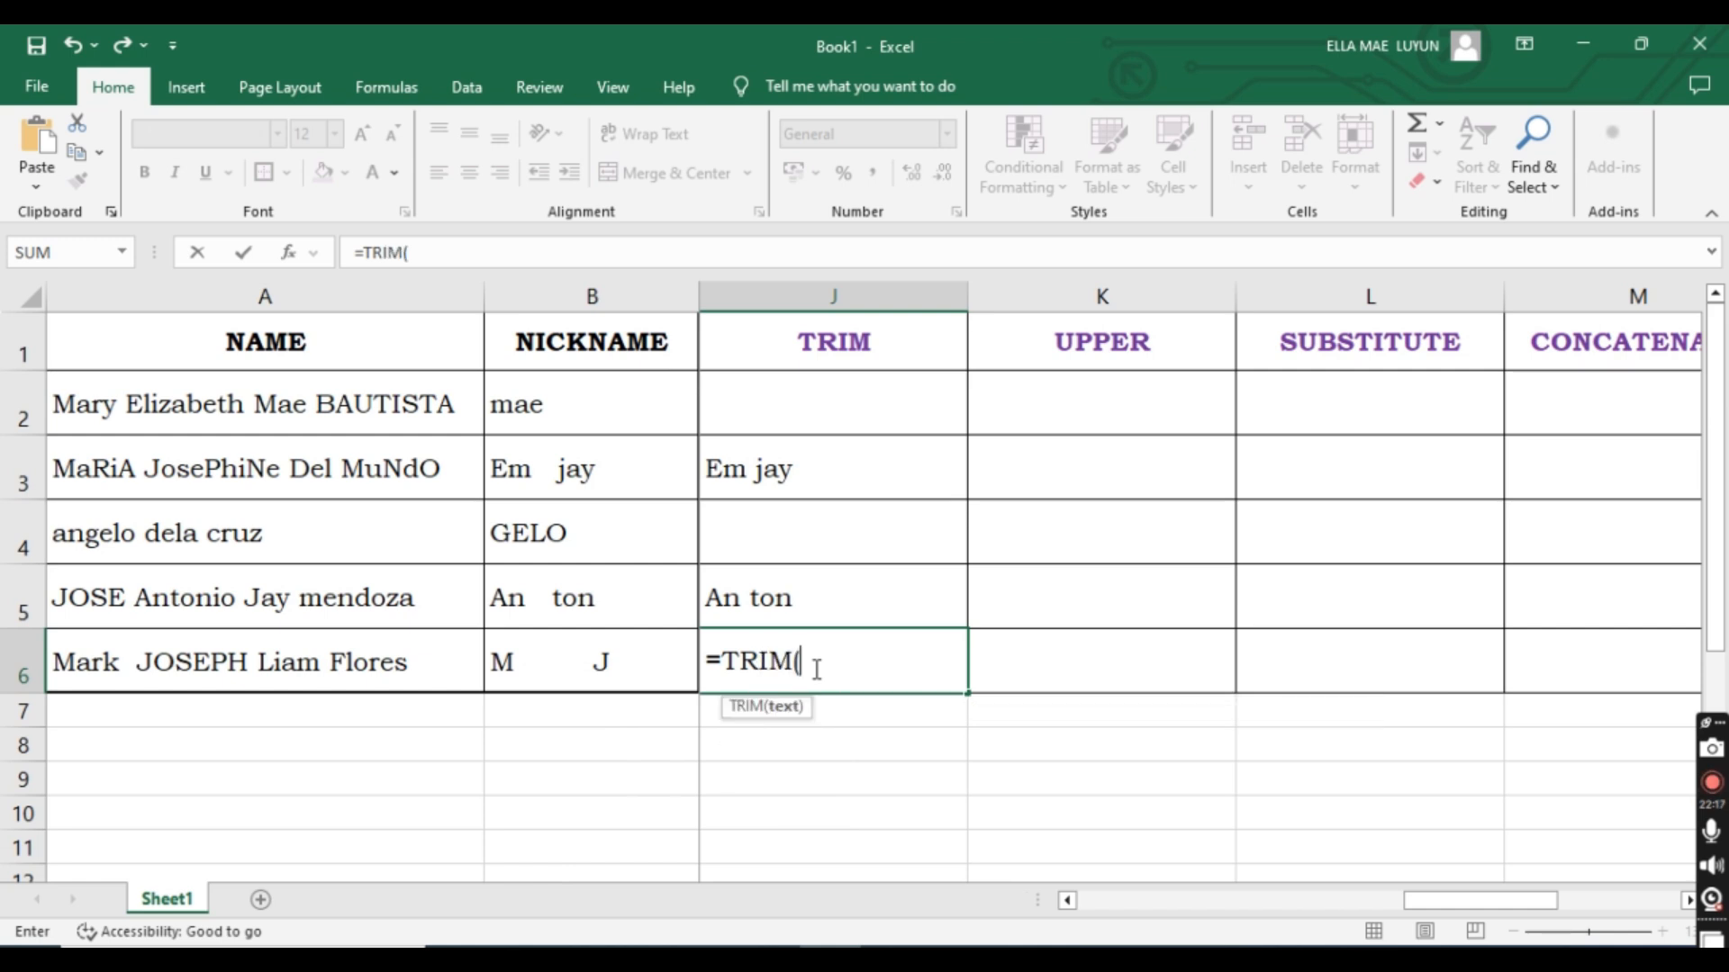
left_click(592, 653)
type(")")
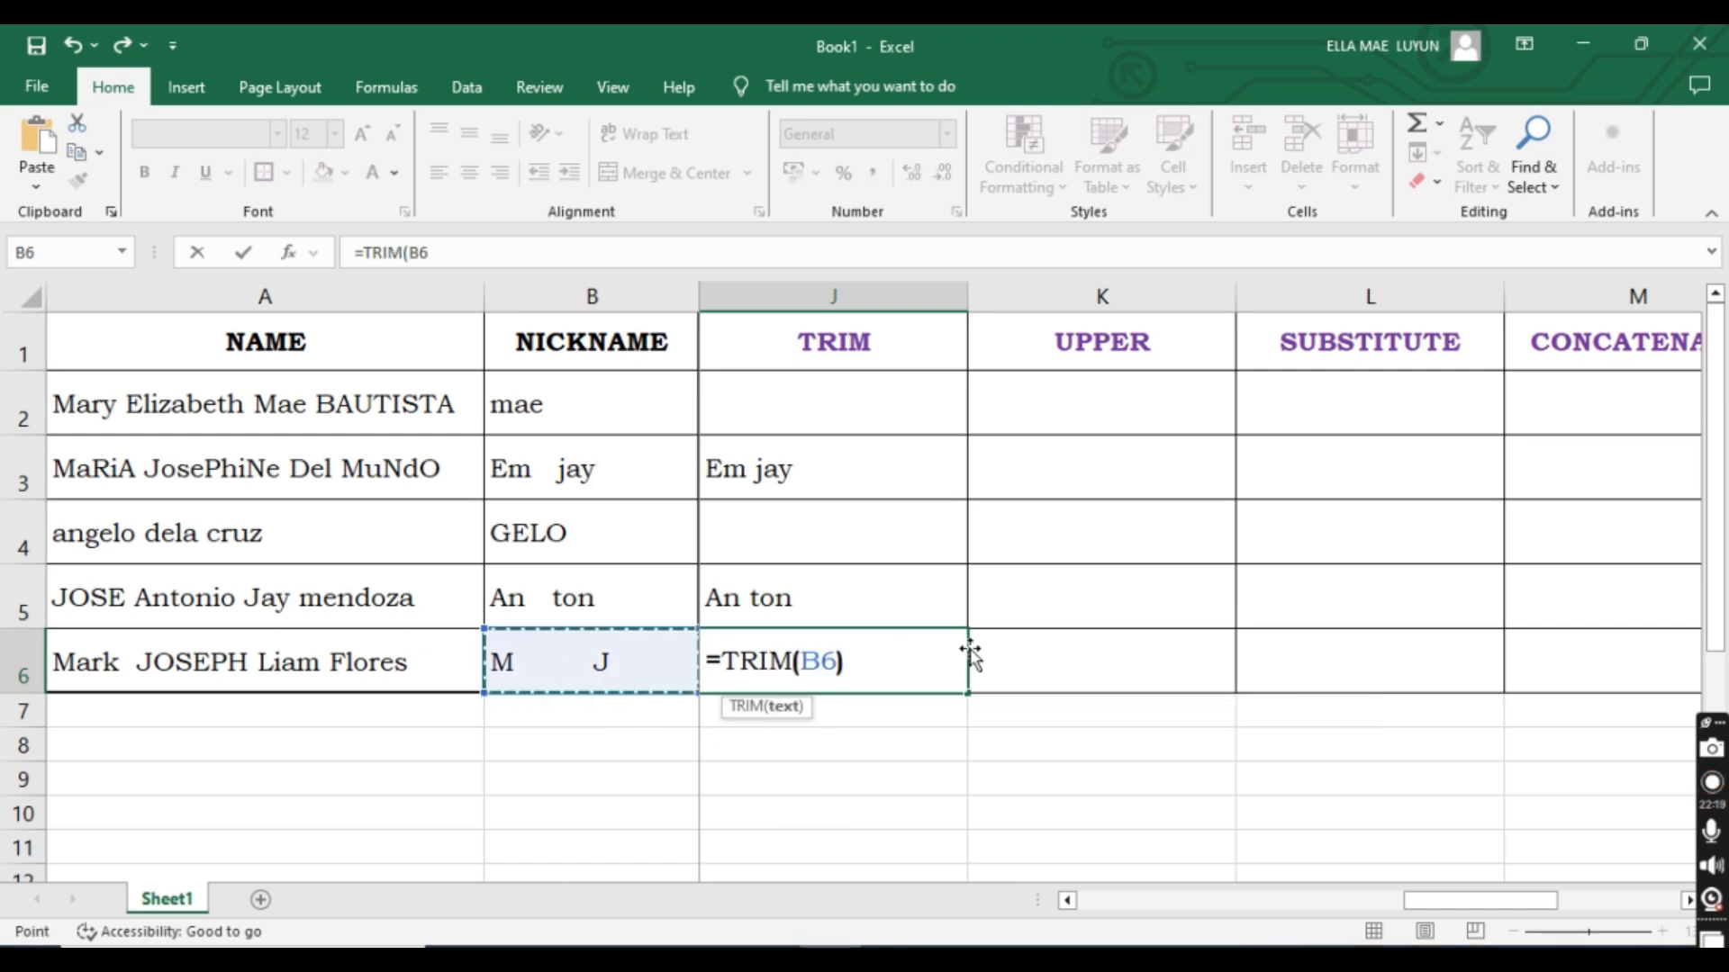
key("Return")
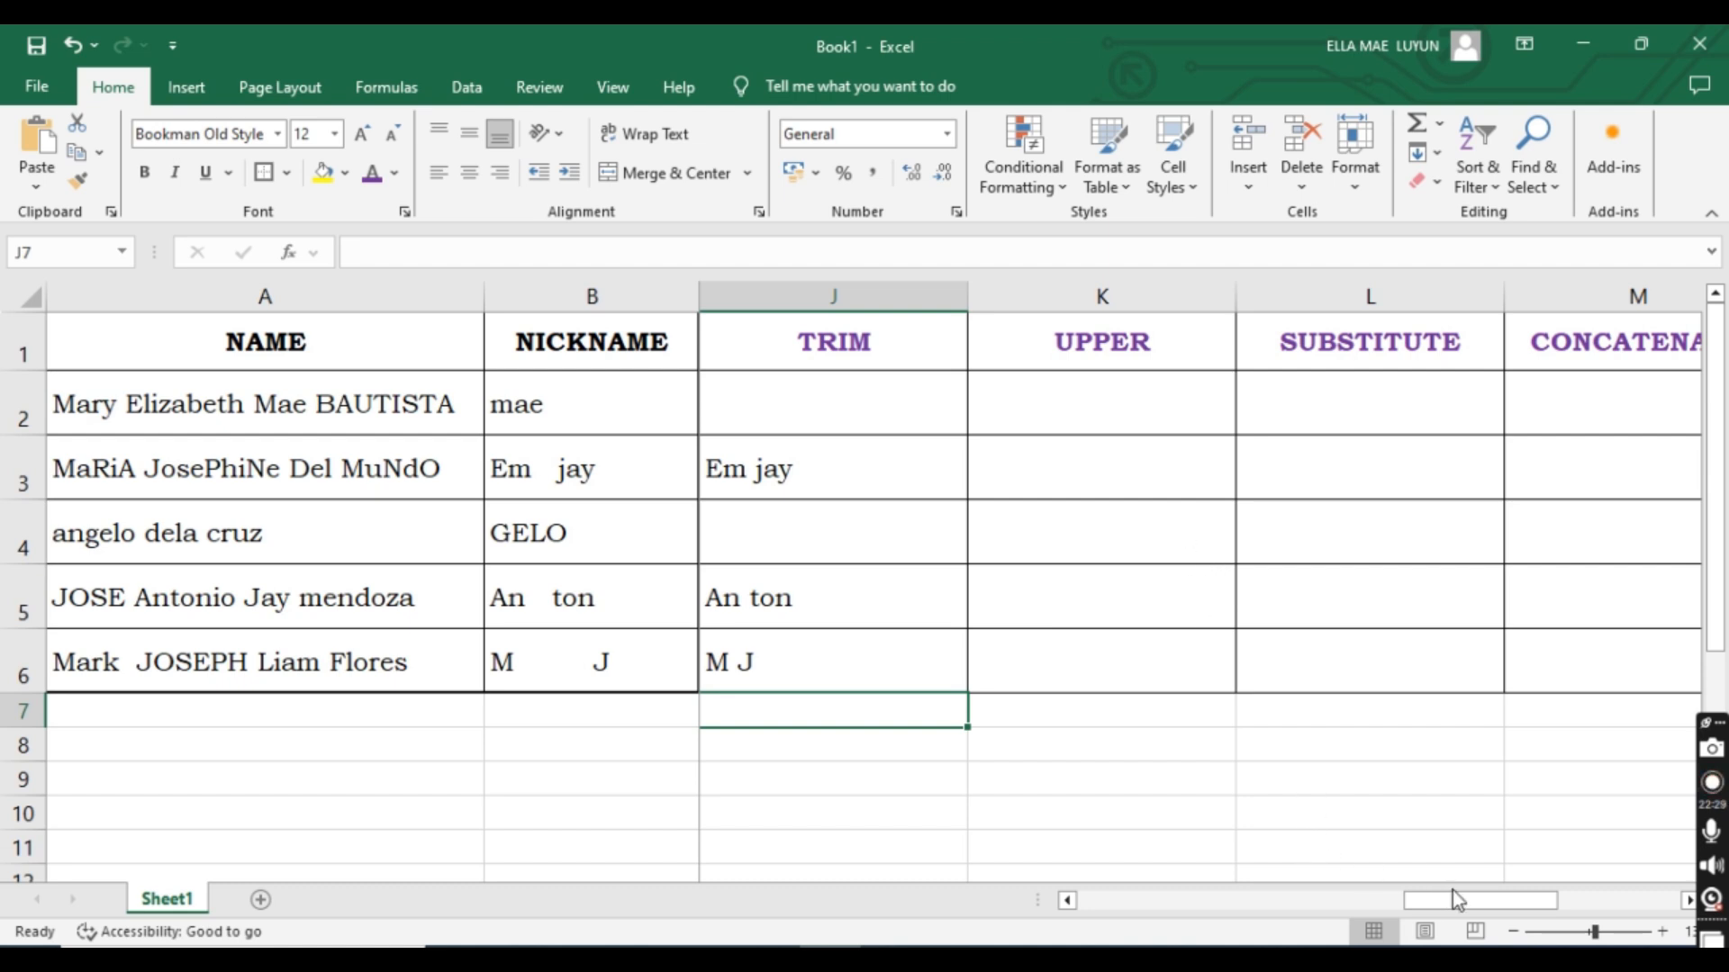
Scroll right, widen the UPPER column K, and select K2.
left_click_drag(1451, 890, 1496, 896)
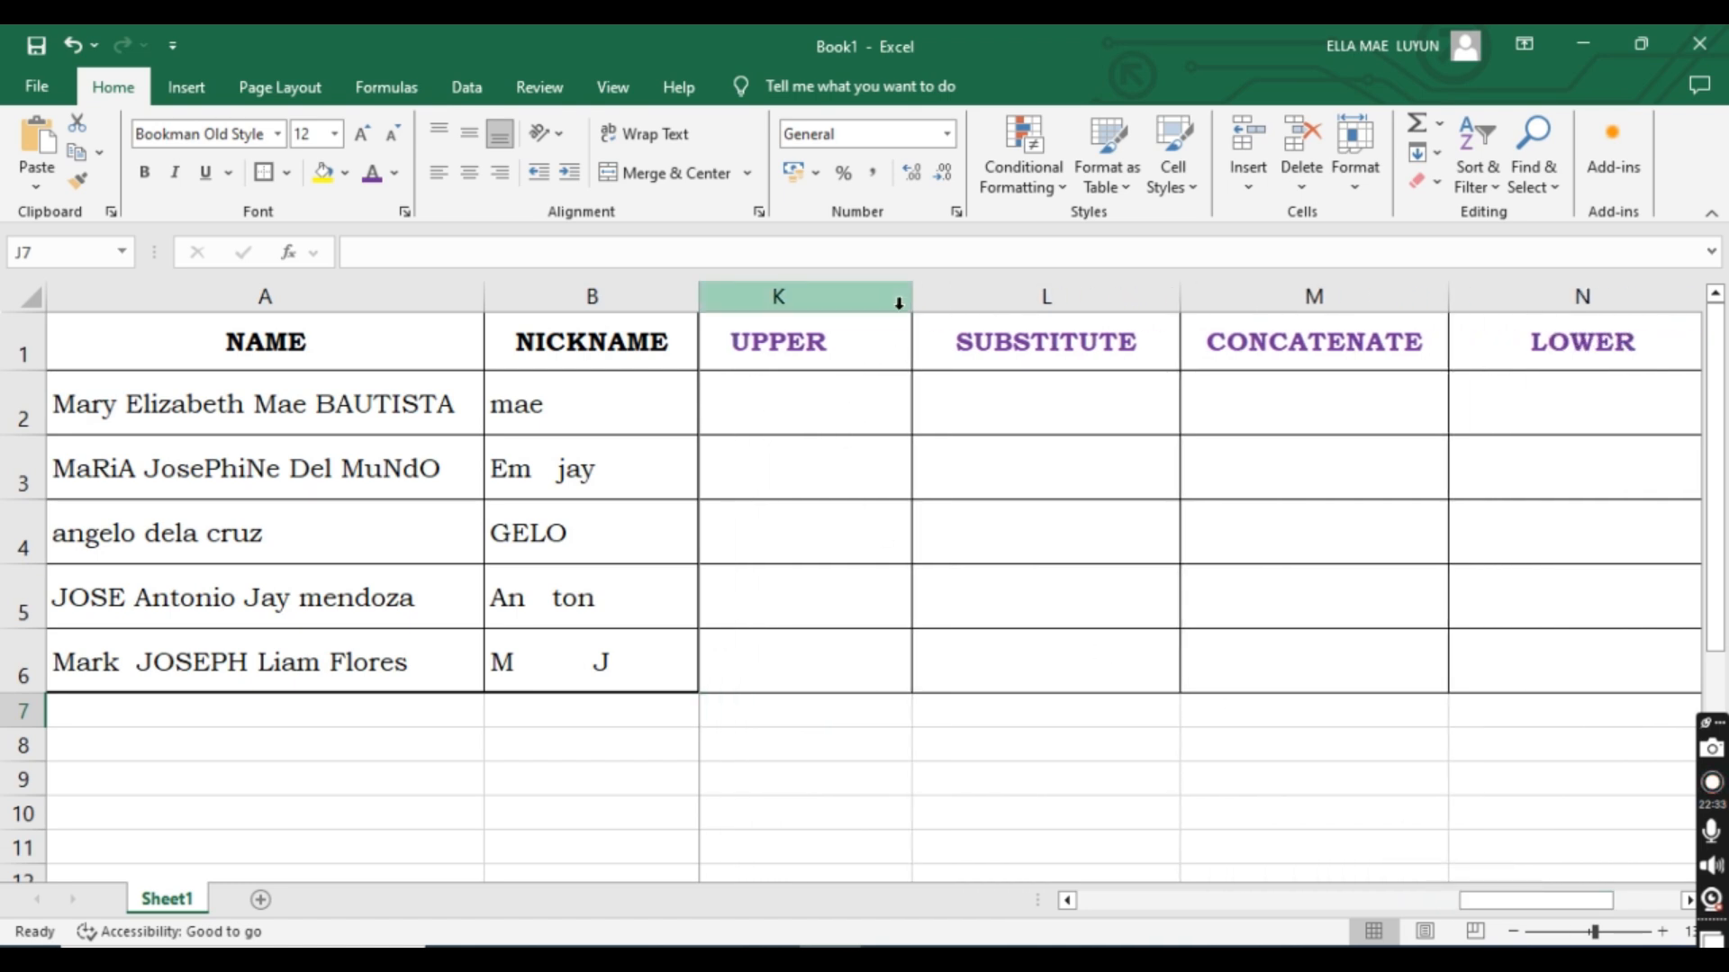
left_click_drag(912, 296, 969, 296)
left_click(860, 403)
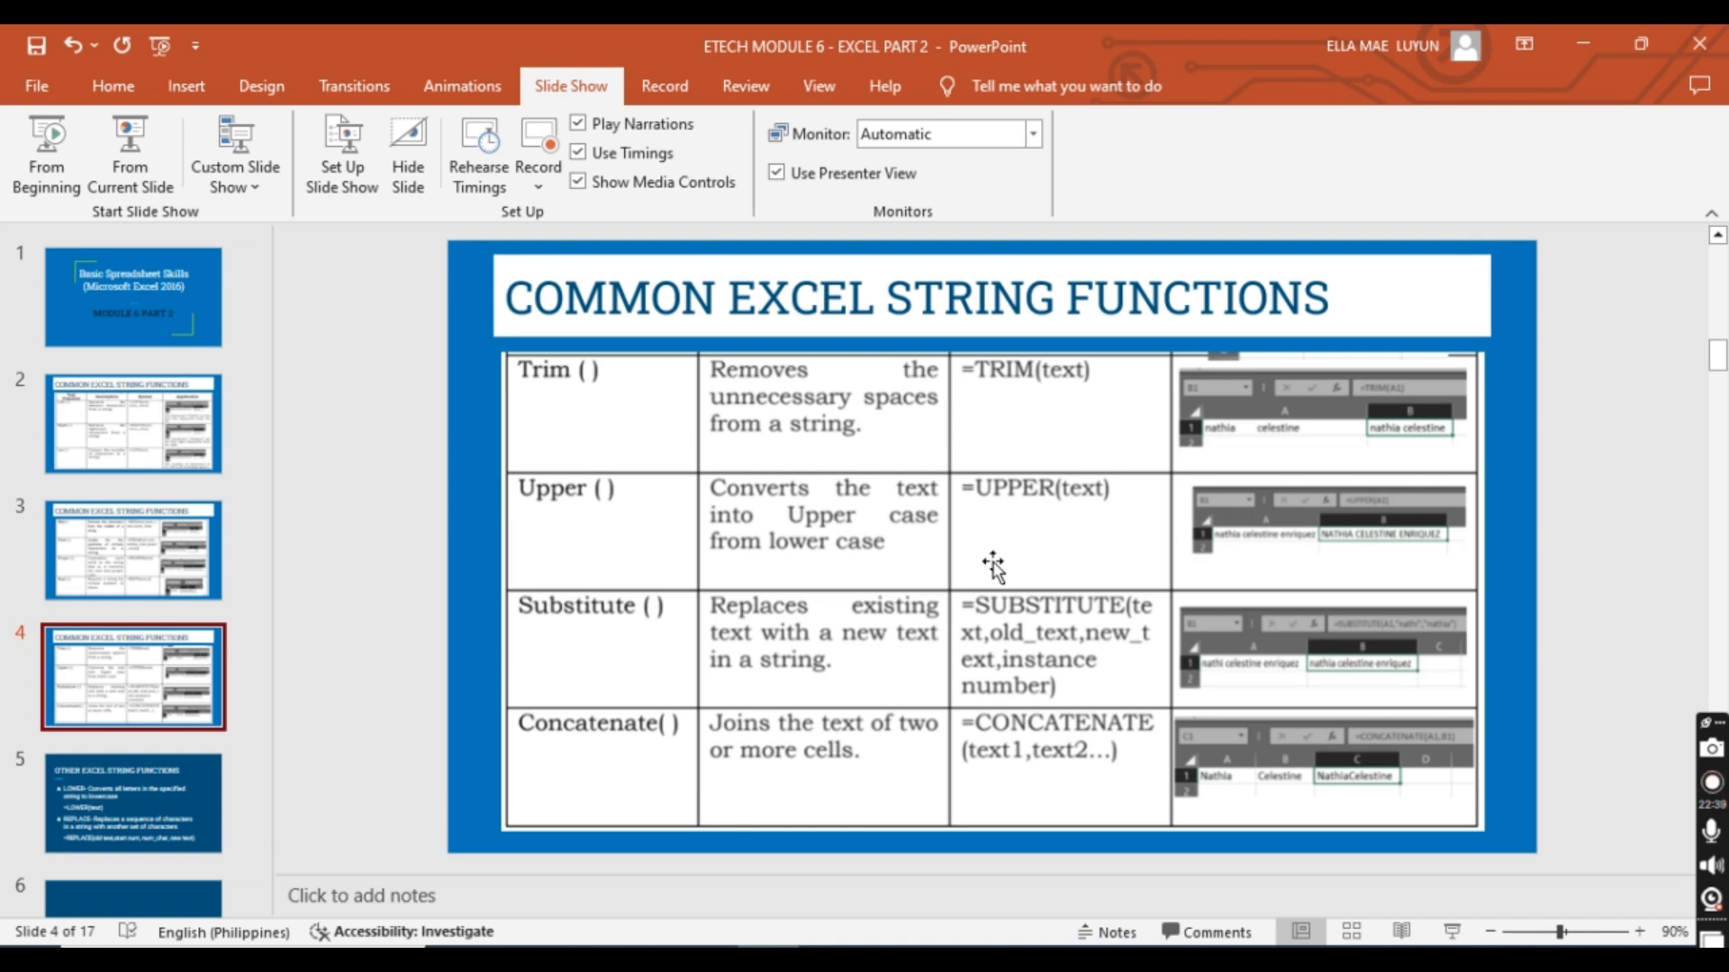
key("alt+Tab")
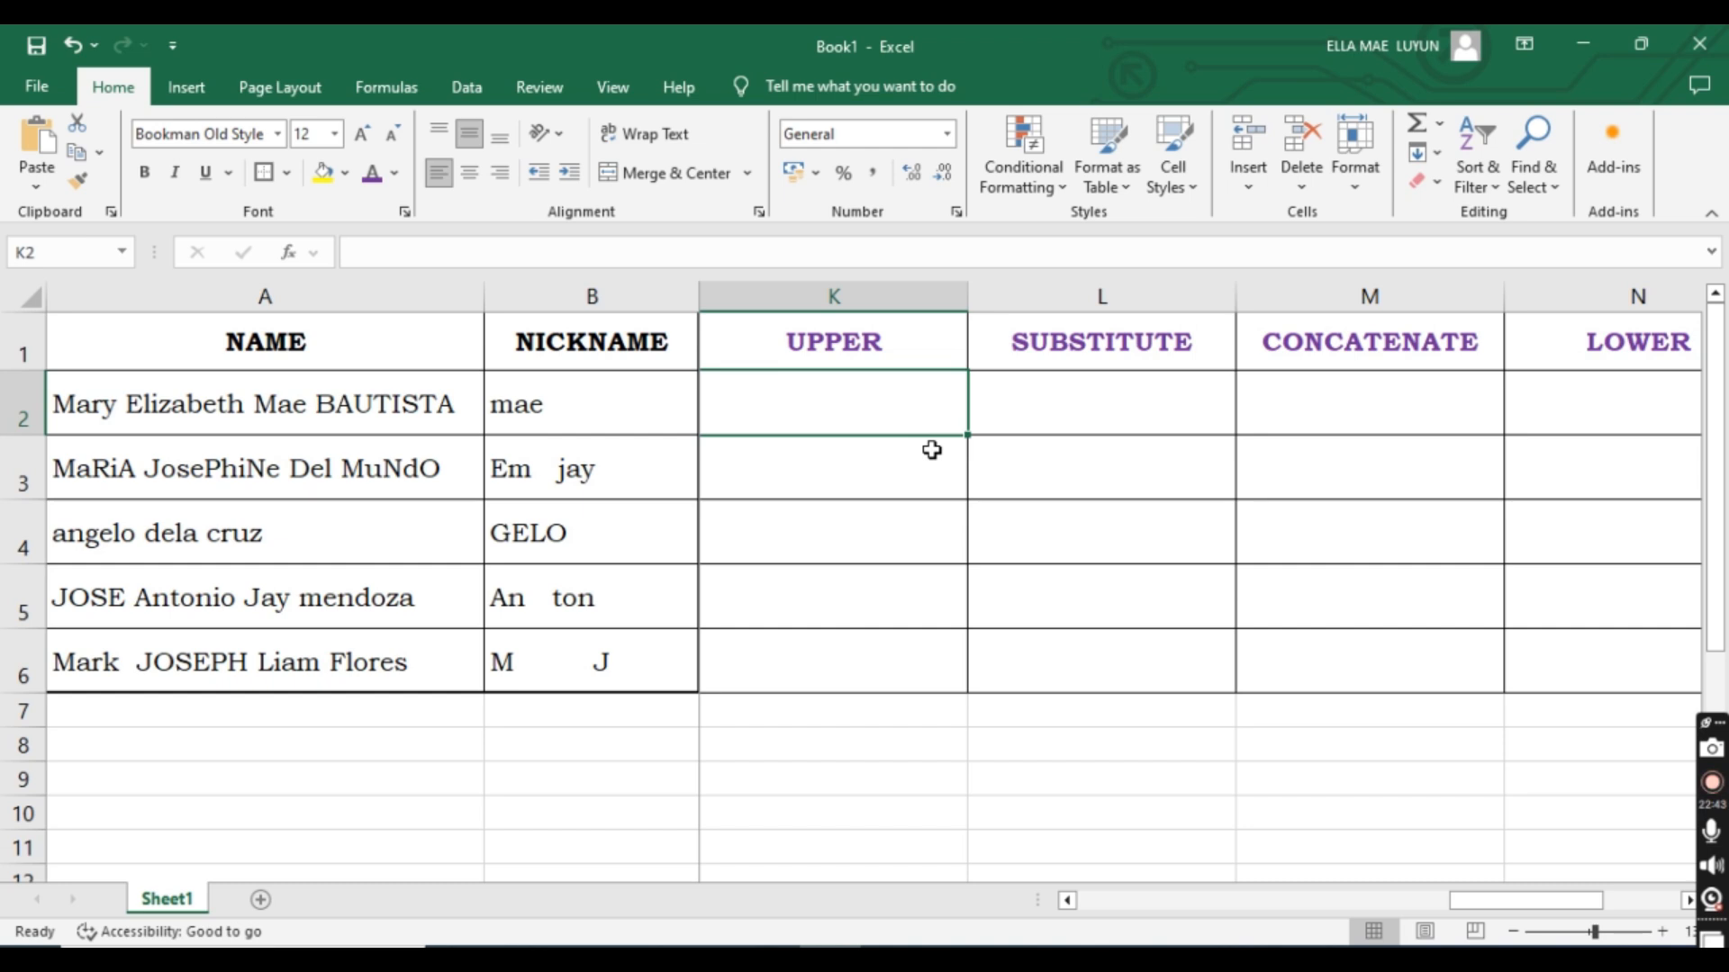
Enter =UPPER(B2) in K2 to show the nickname in capitals.
type("=")
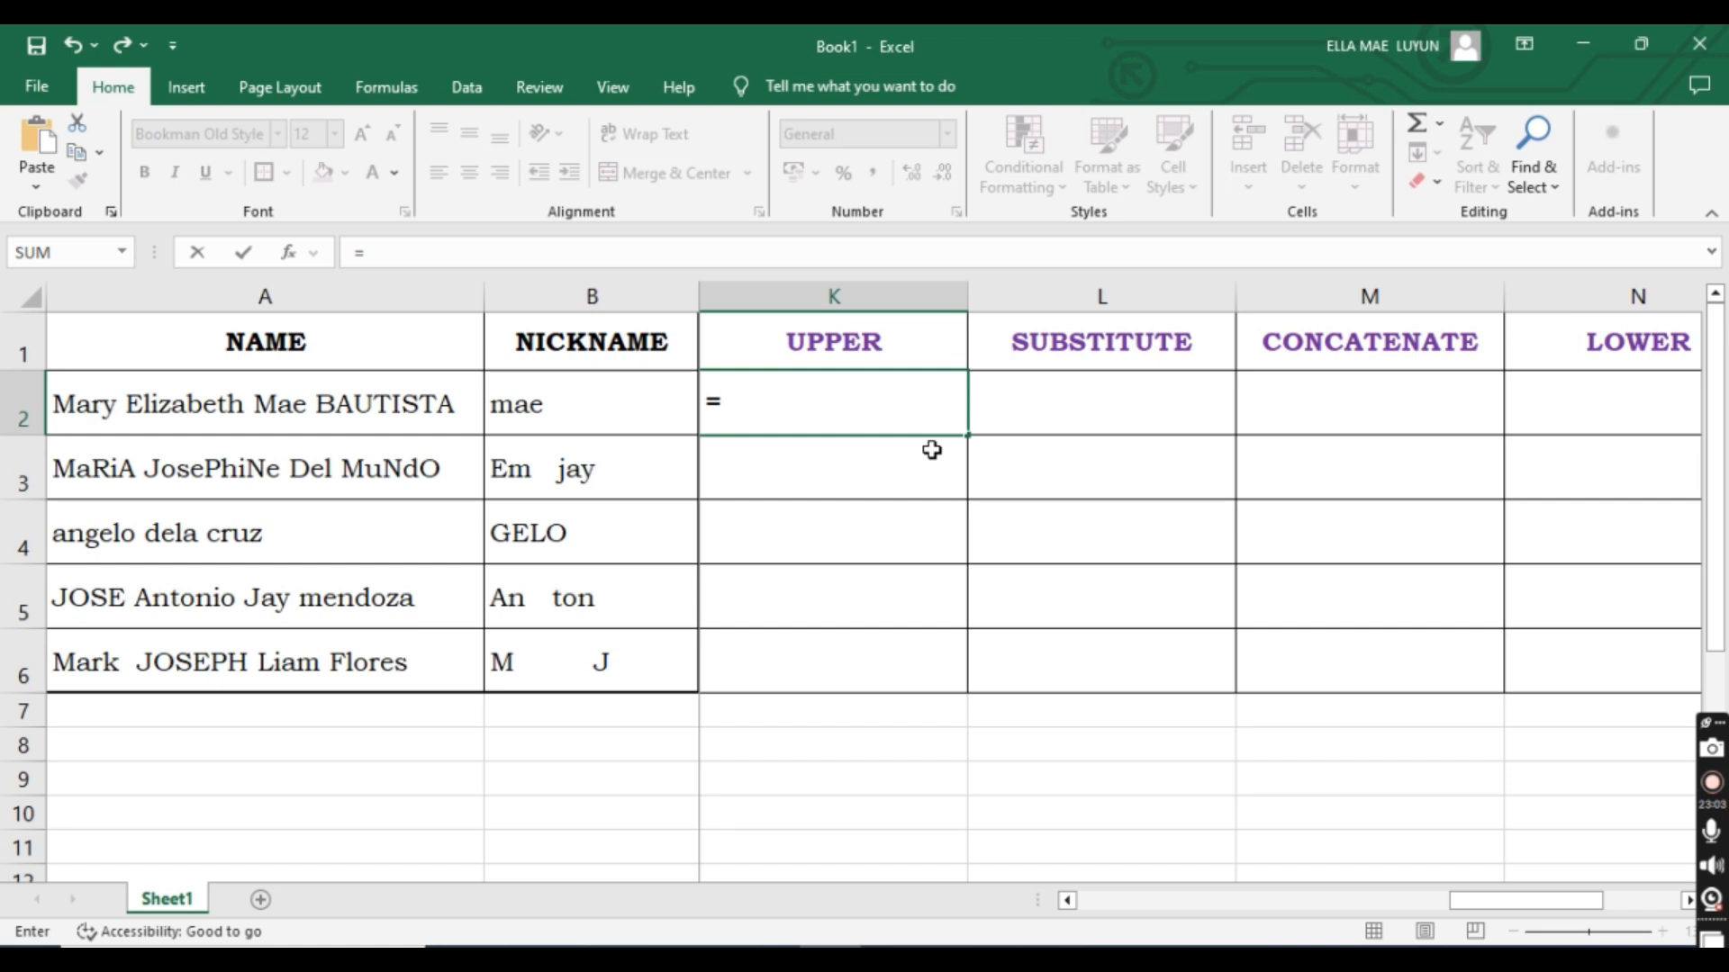
type("UPPER(")
left_click(591, 404)
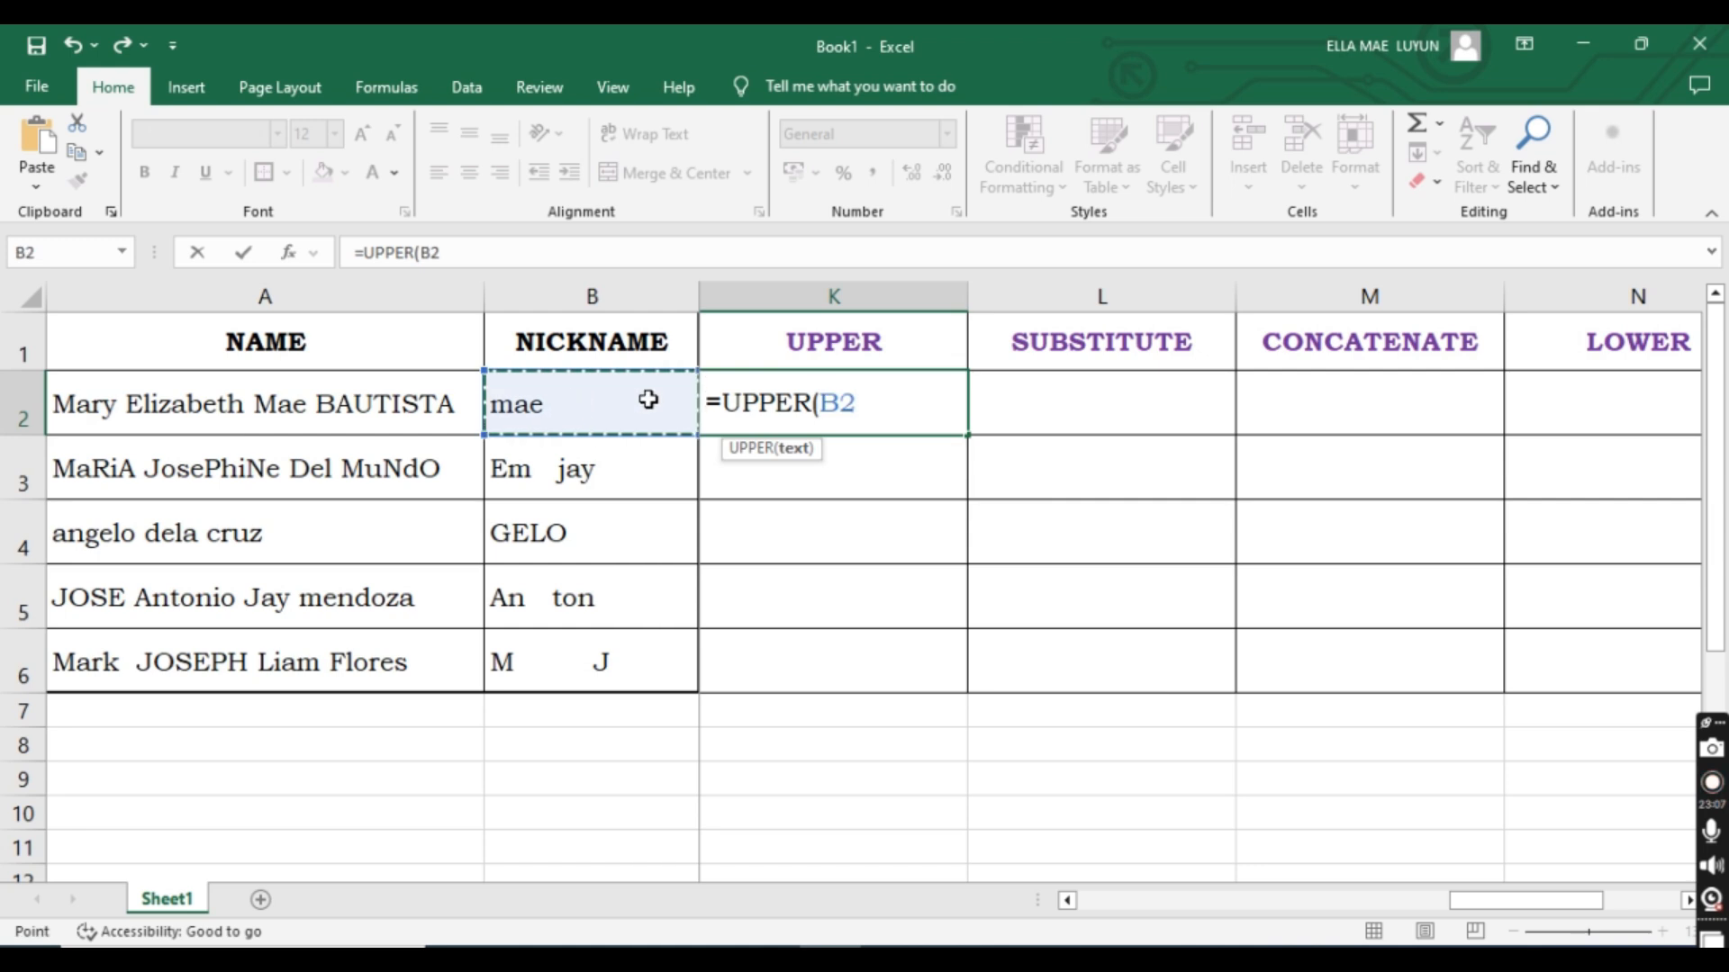
type(")")
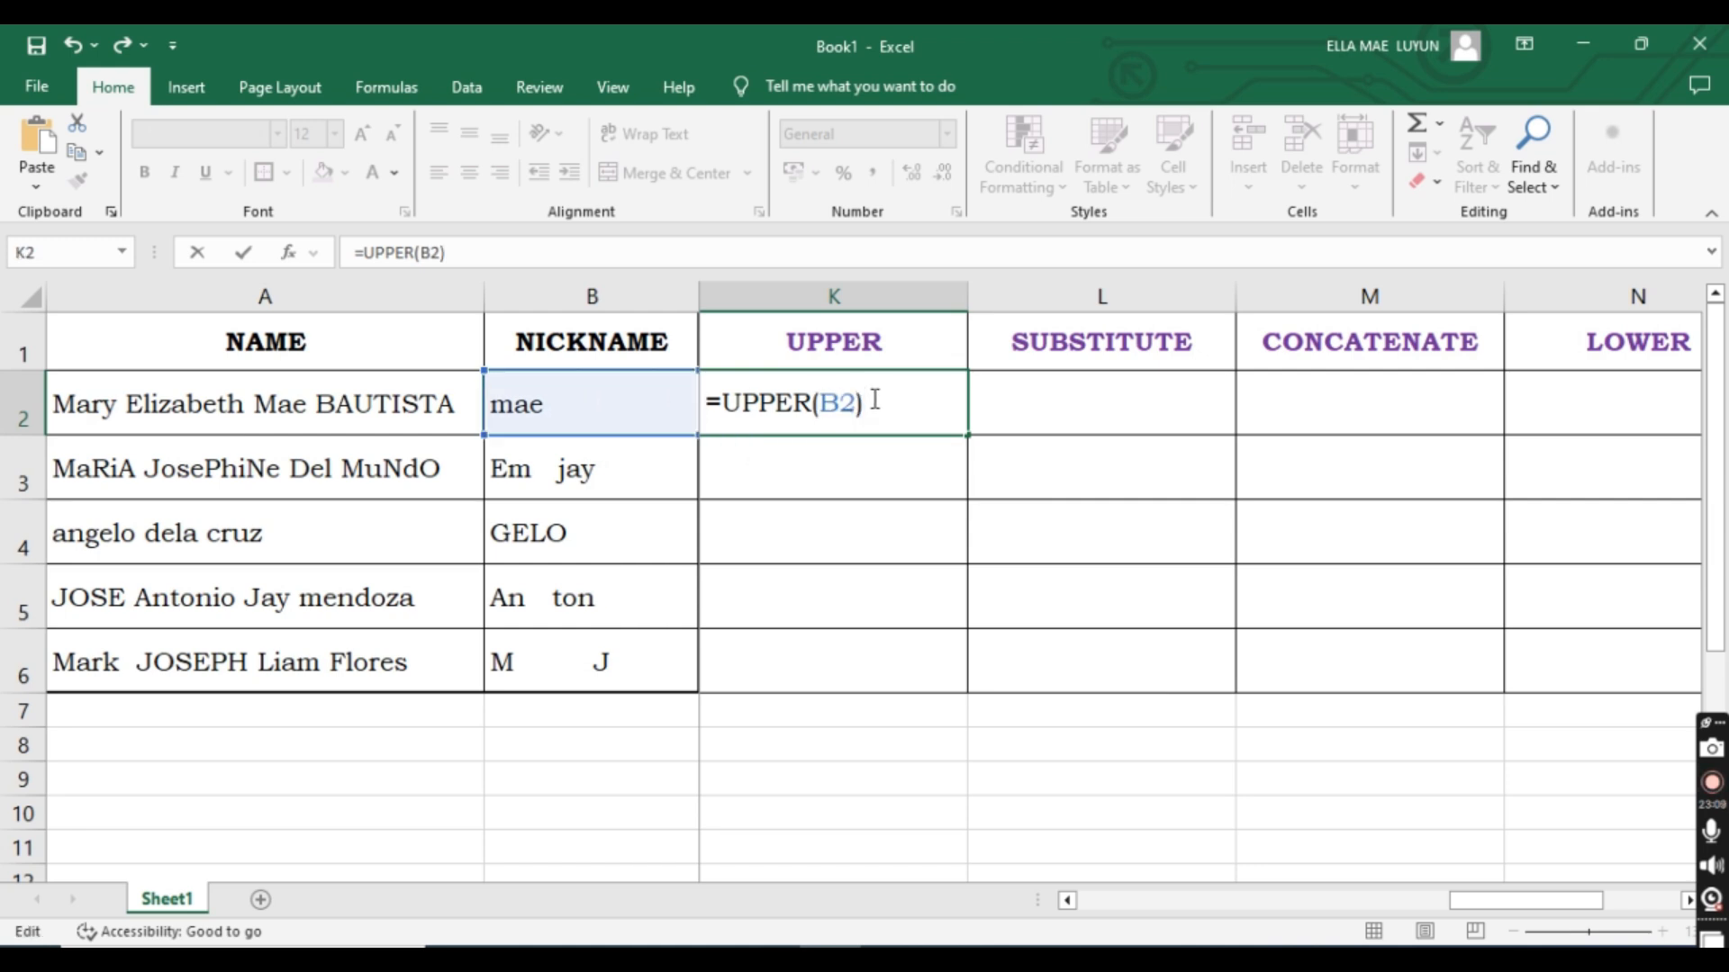
key("Return")
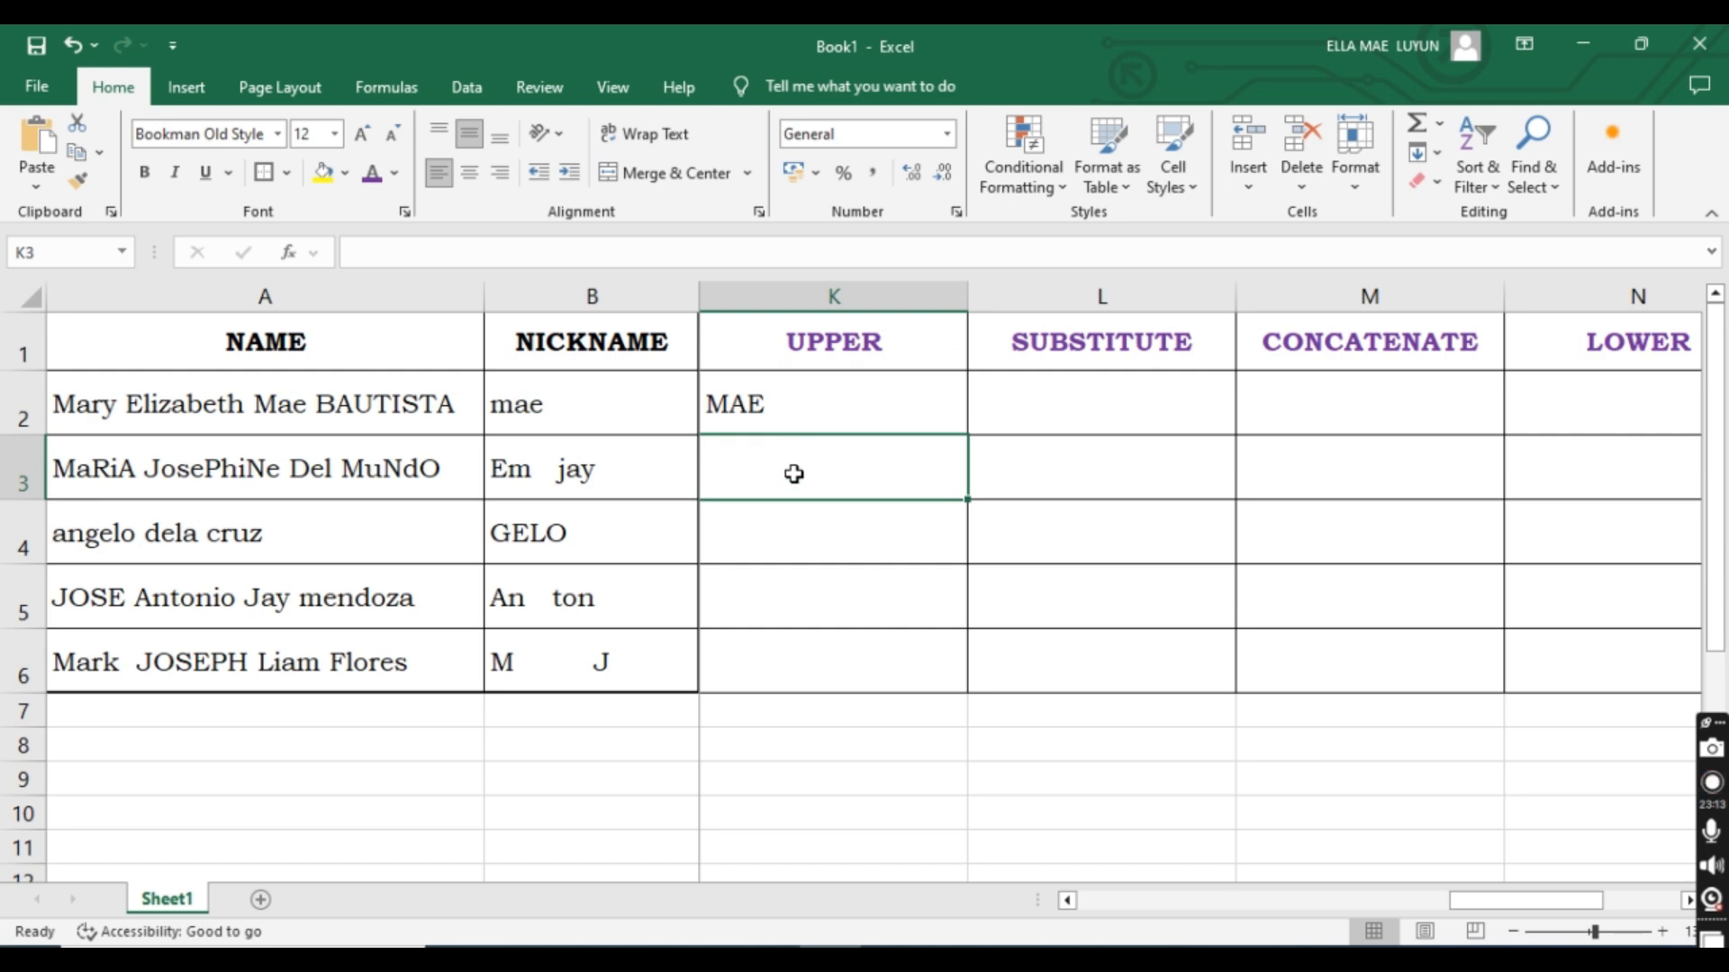
Enter =UPPER(A3) in K3 and autofit column K to the uppercase name.
type("=")
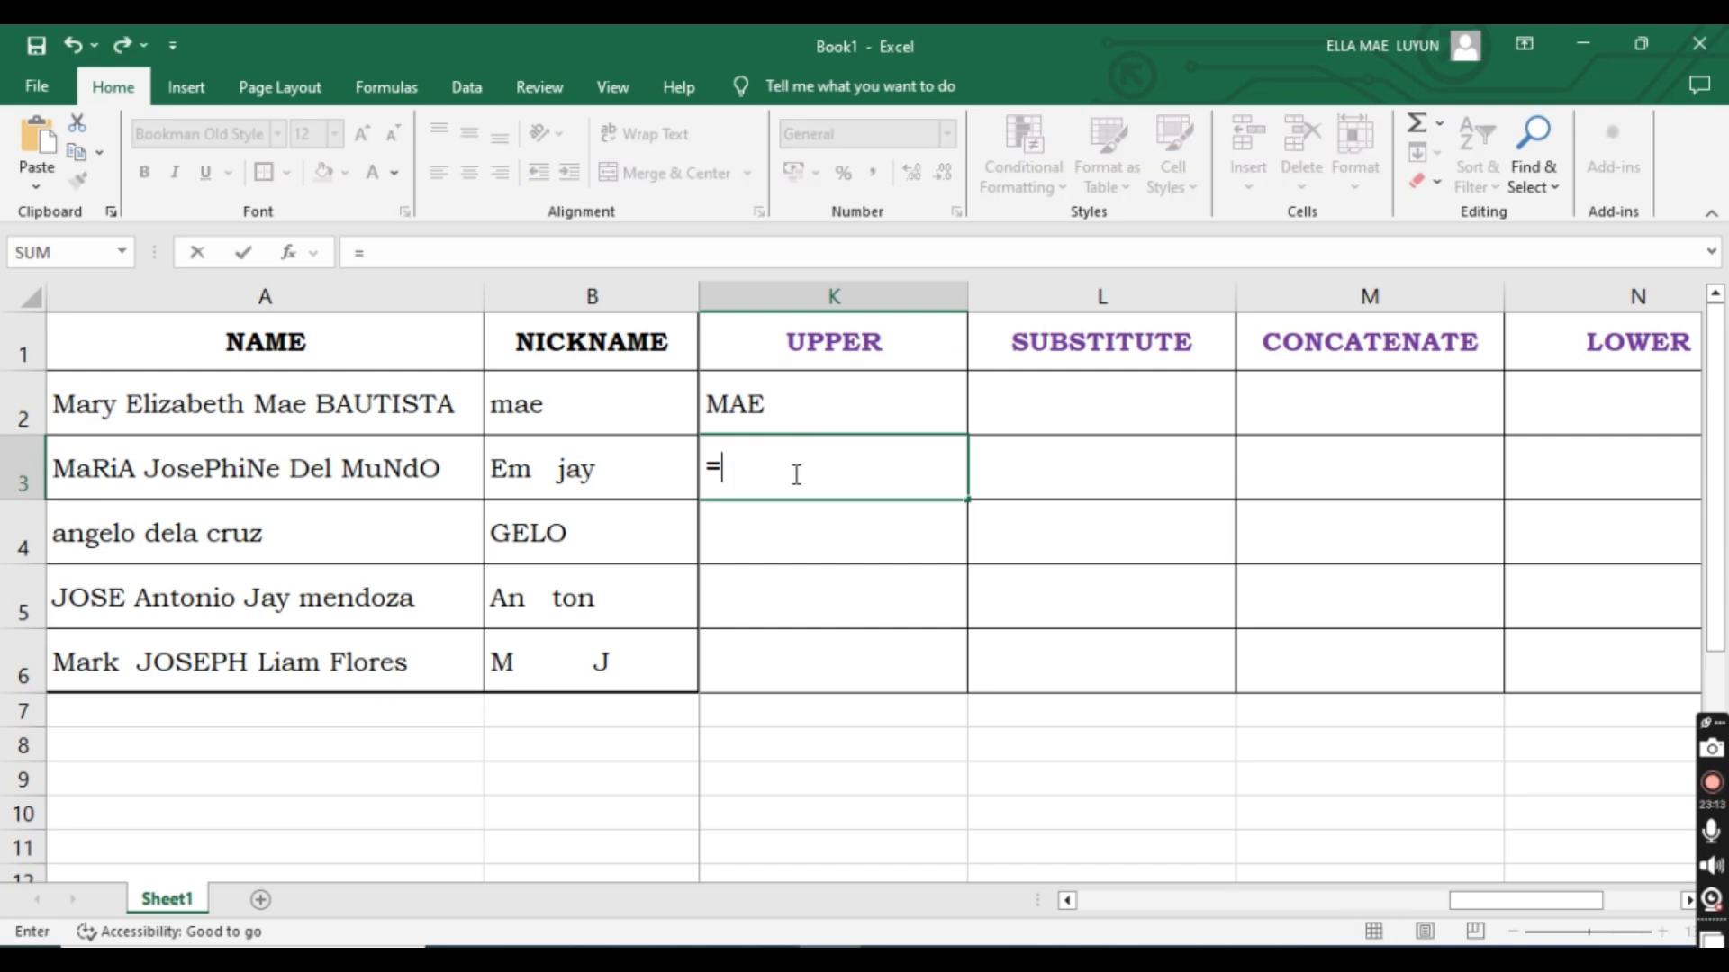
left_click(407, 477)
key("BackSpace")
key("BackSpace")
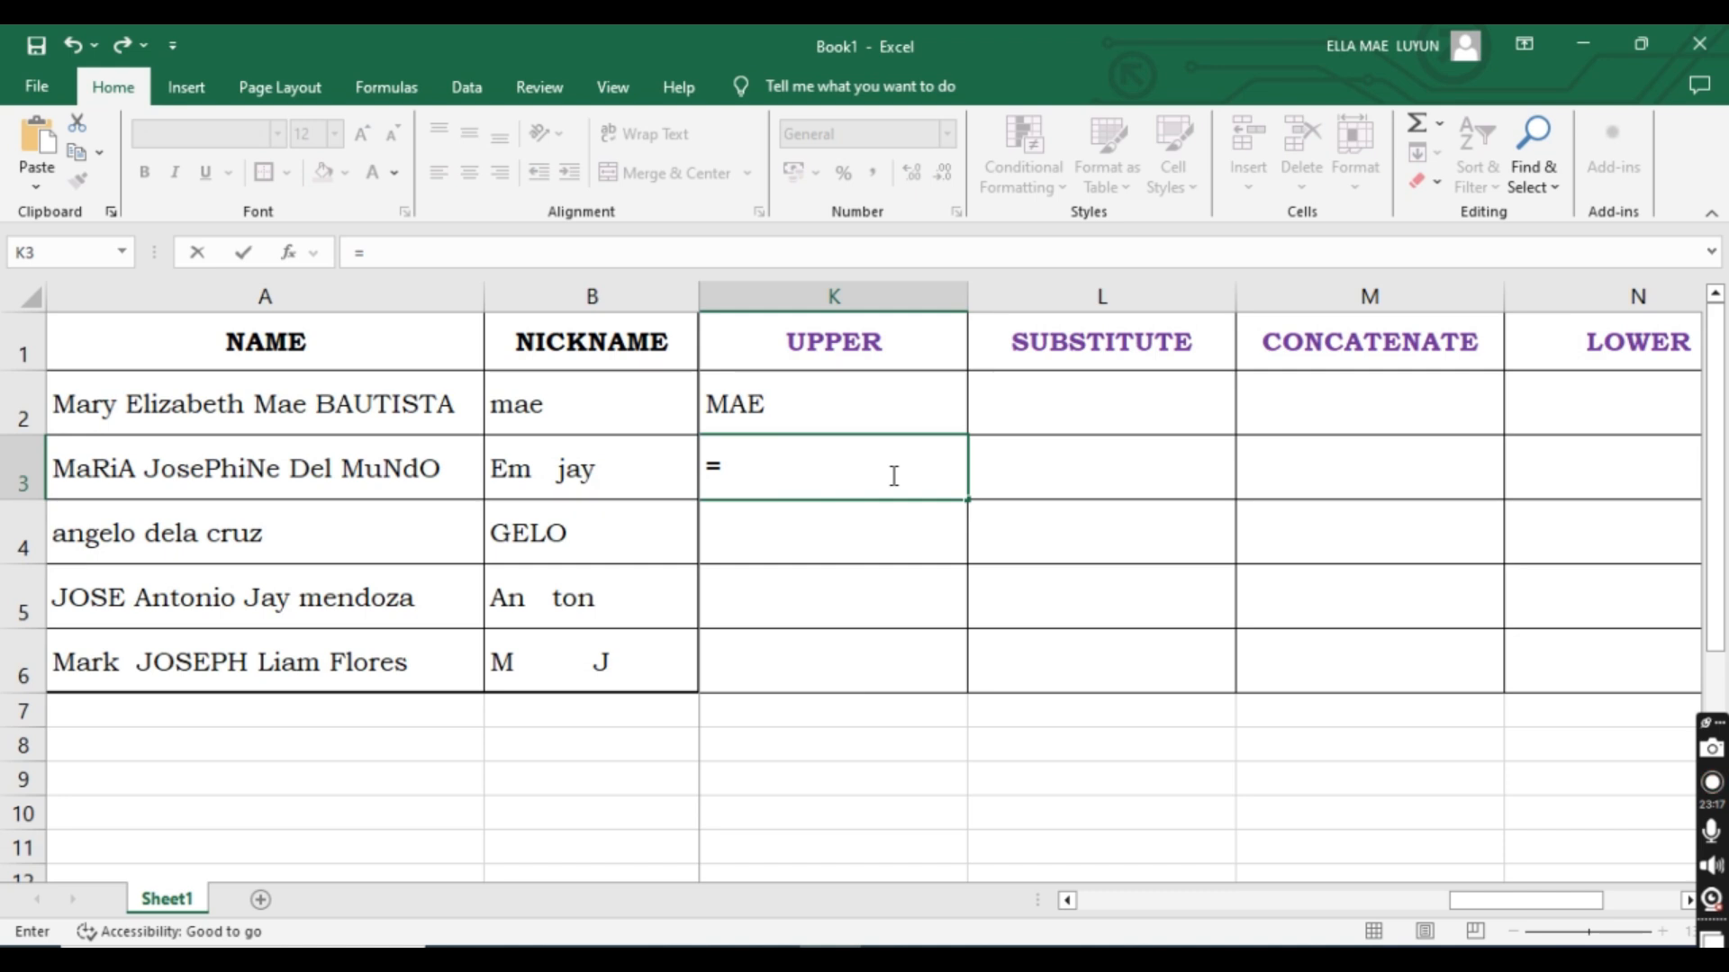
type("UPPER(")
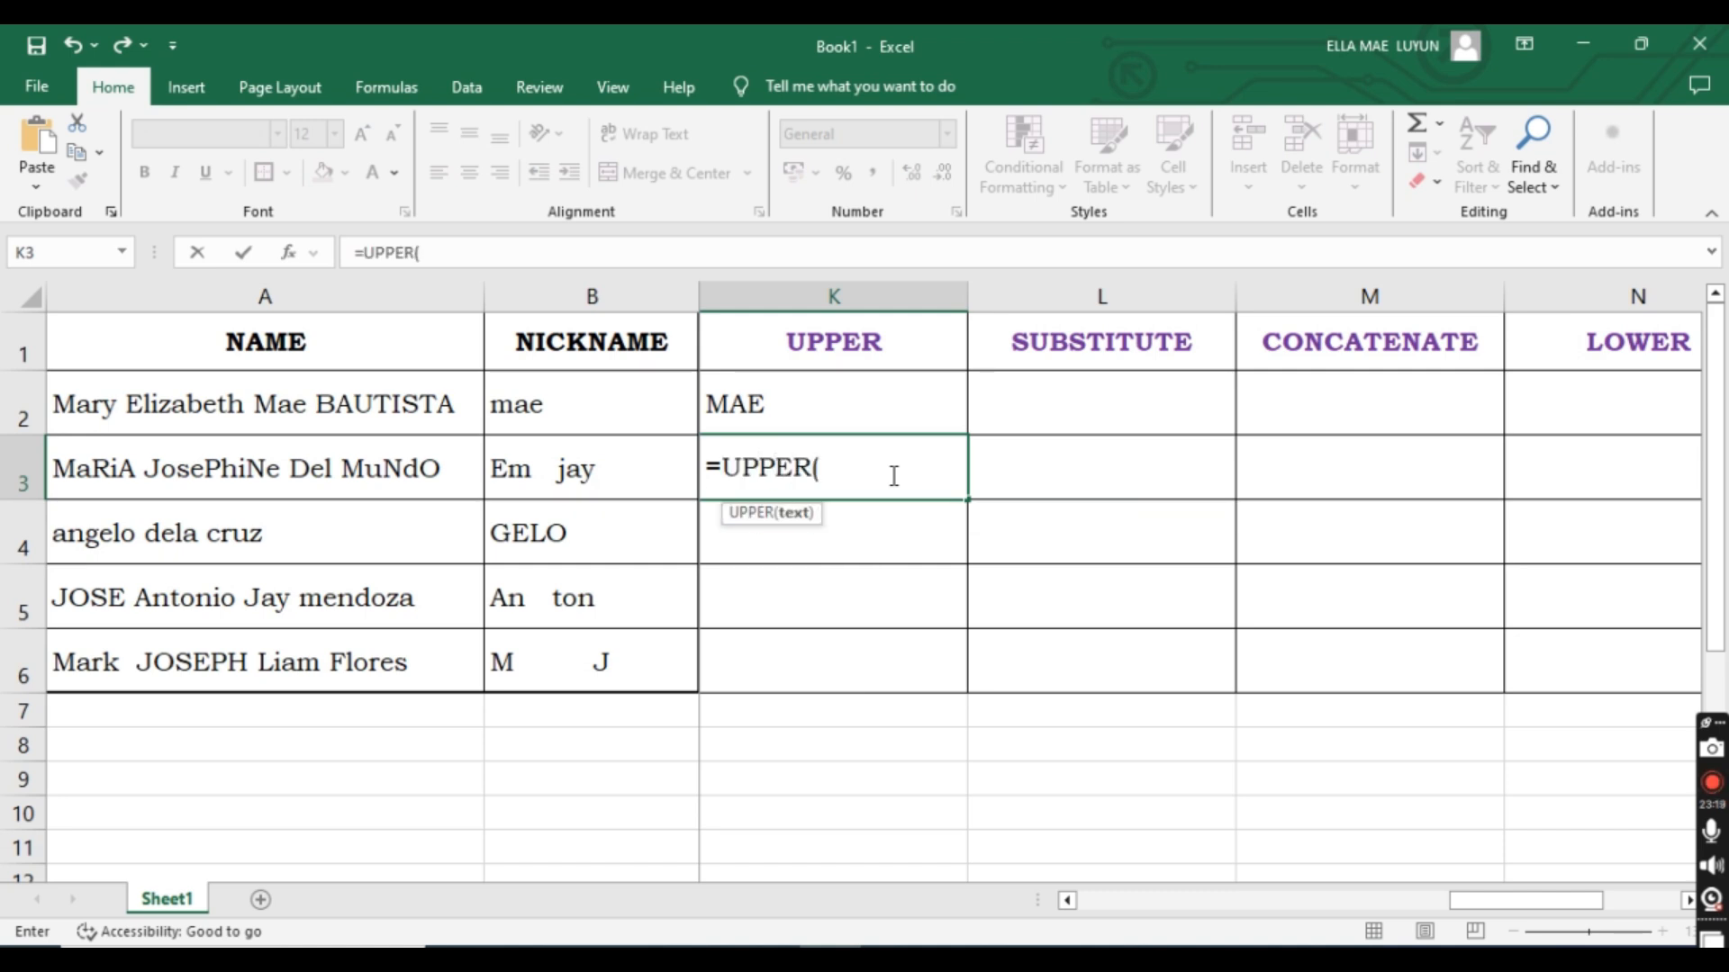
left_click(401, 462)
key("Return")
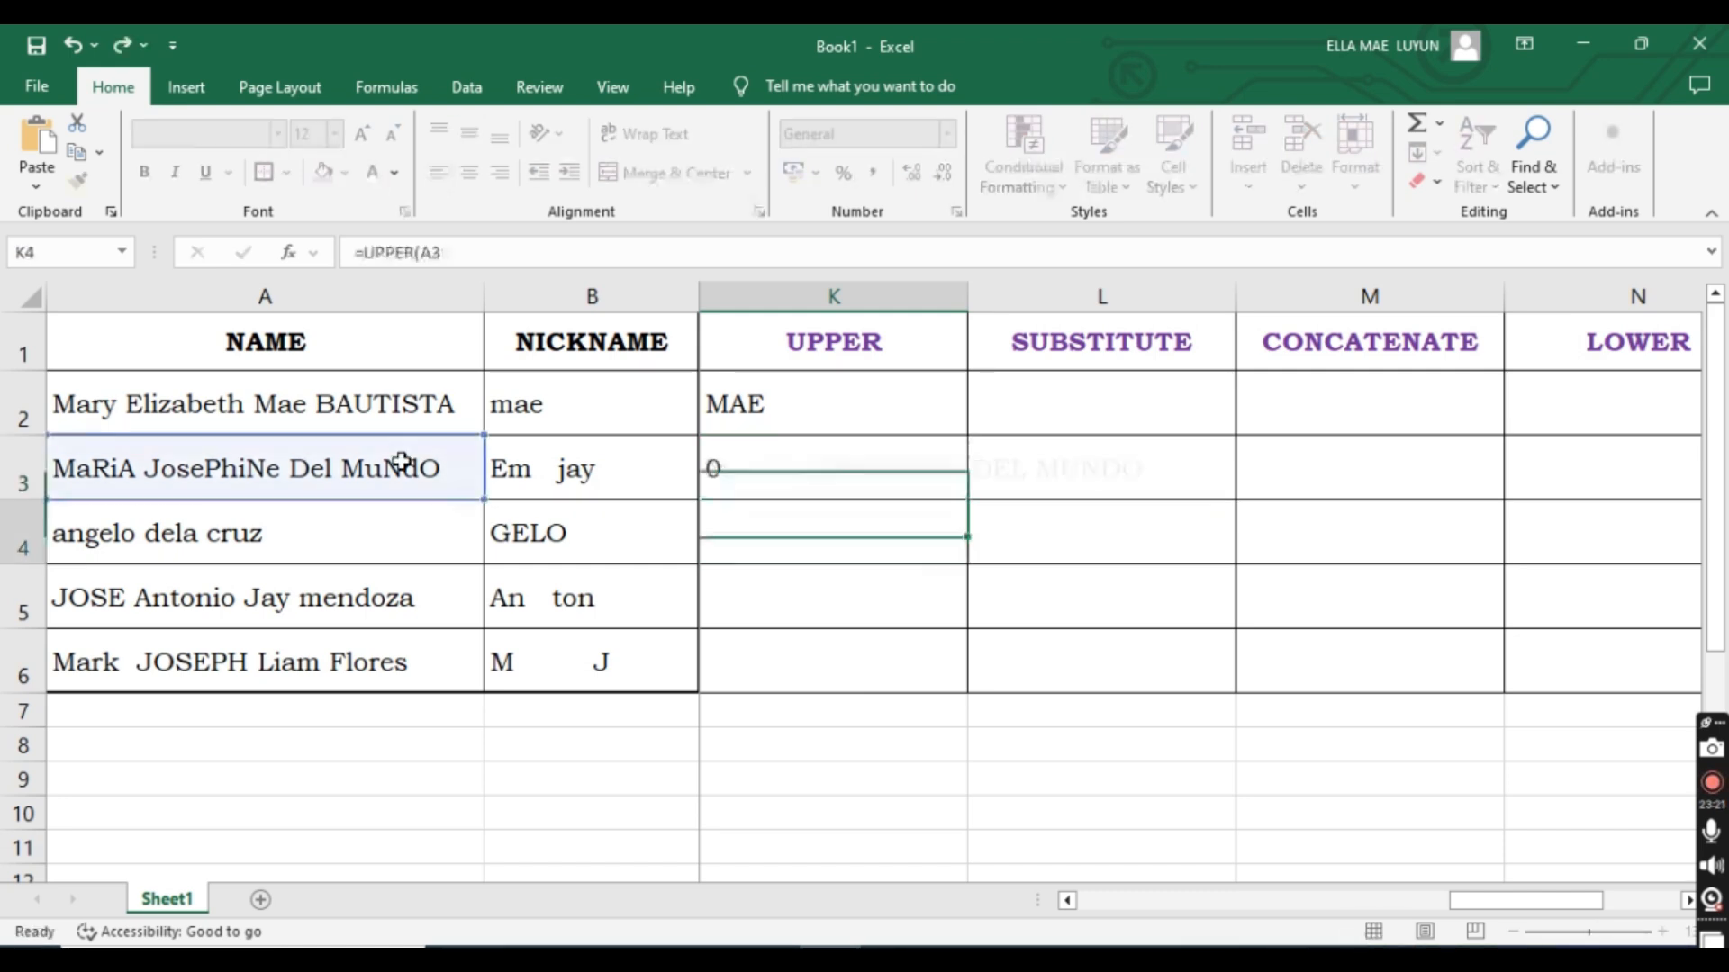
double_click(962, 291)
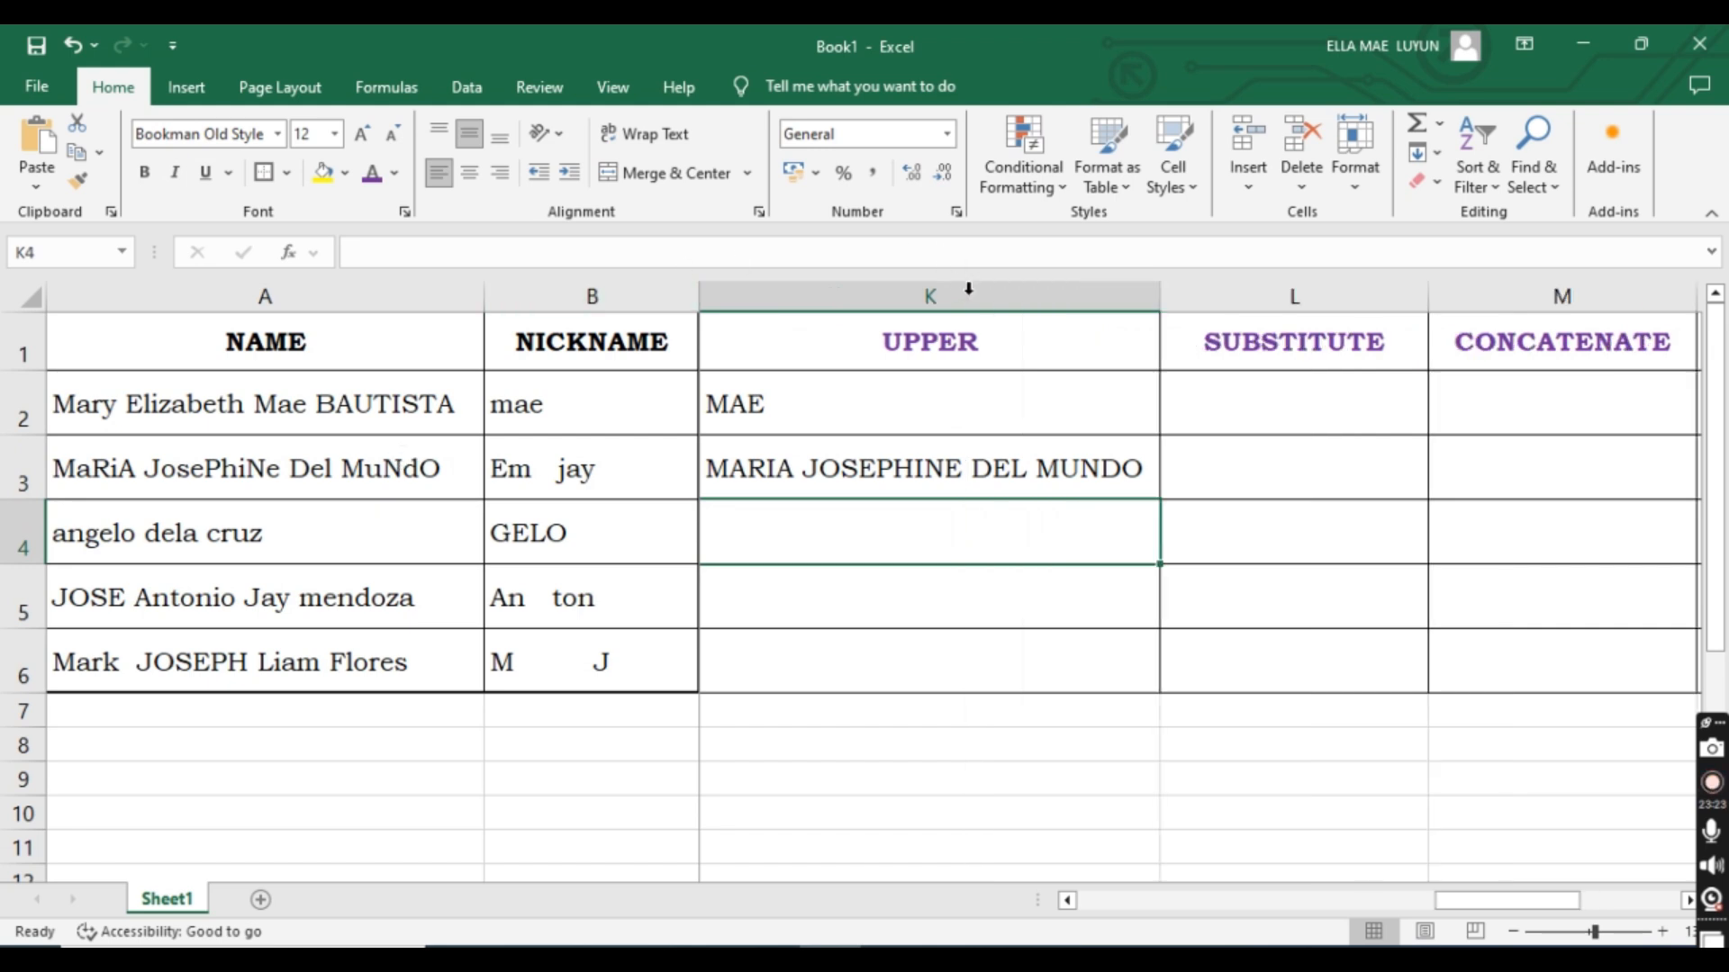
Enter =UPPER(A5) in K5, check it, then scroll right.
left_click(975, 594)
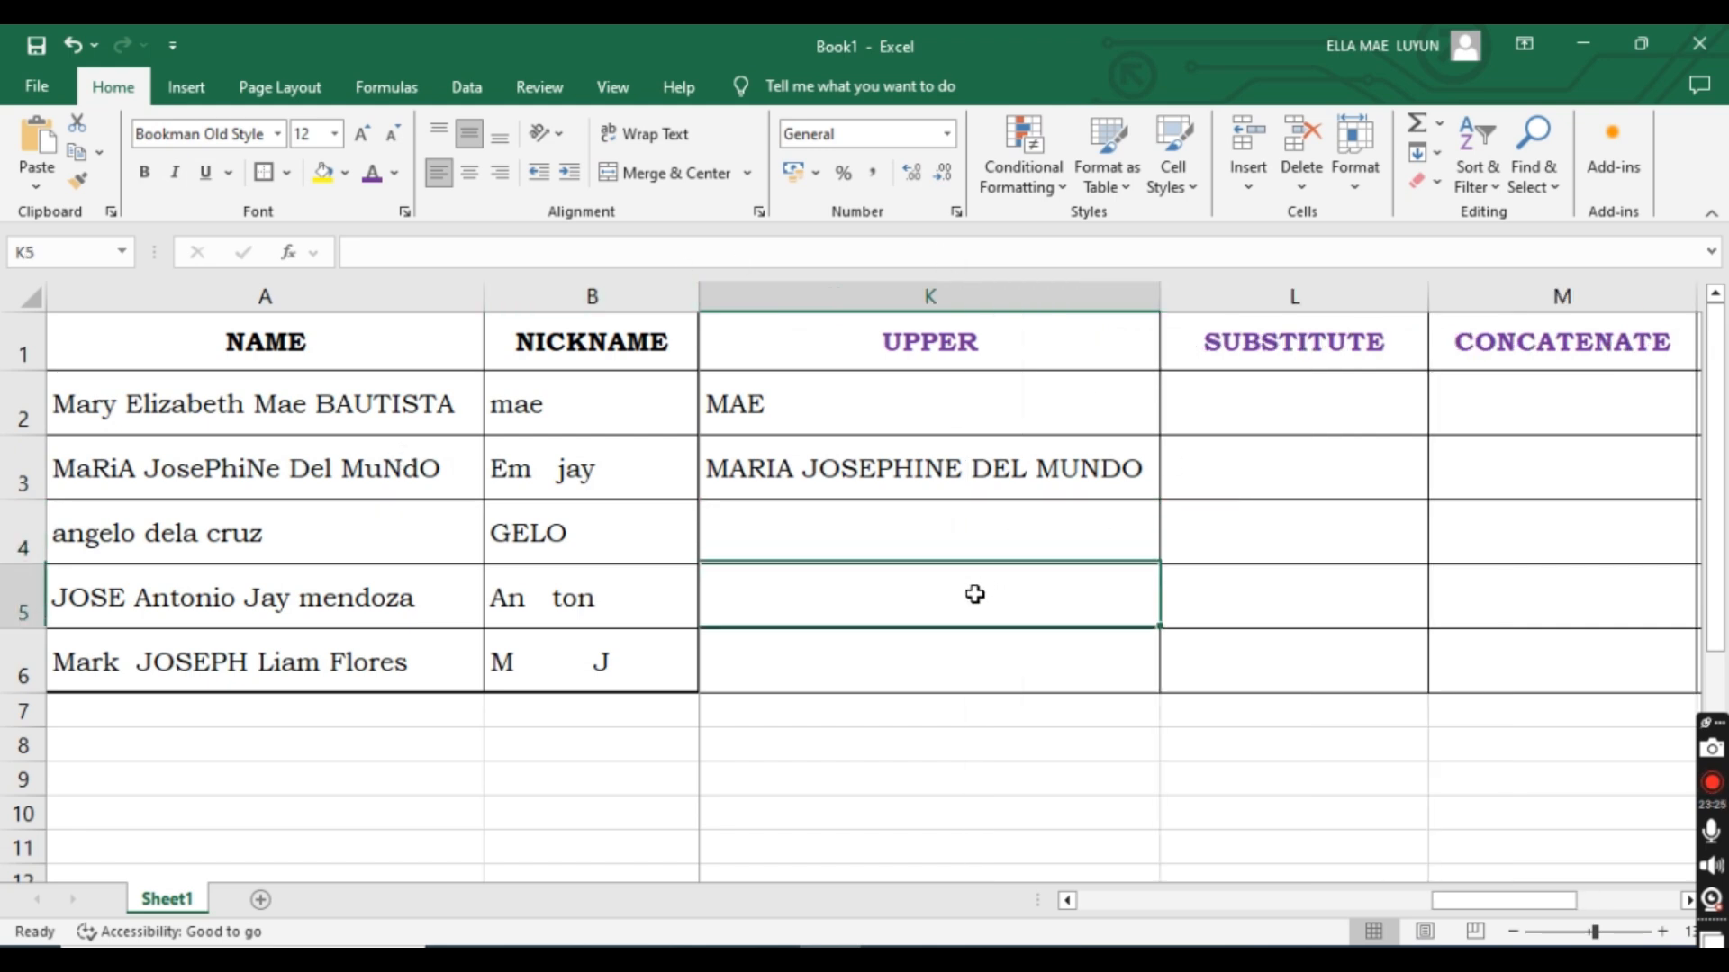
type("=")
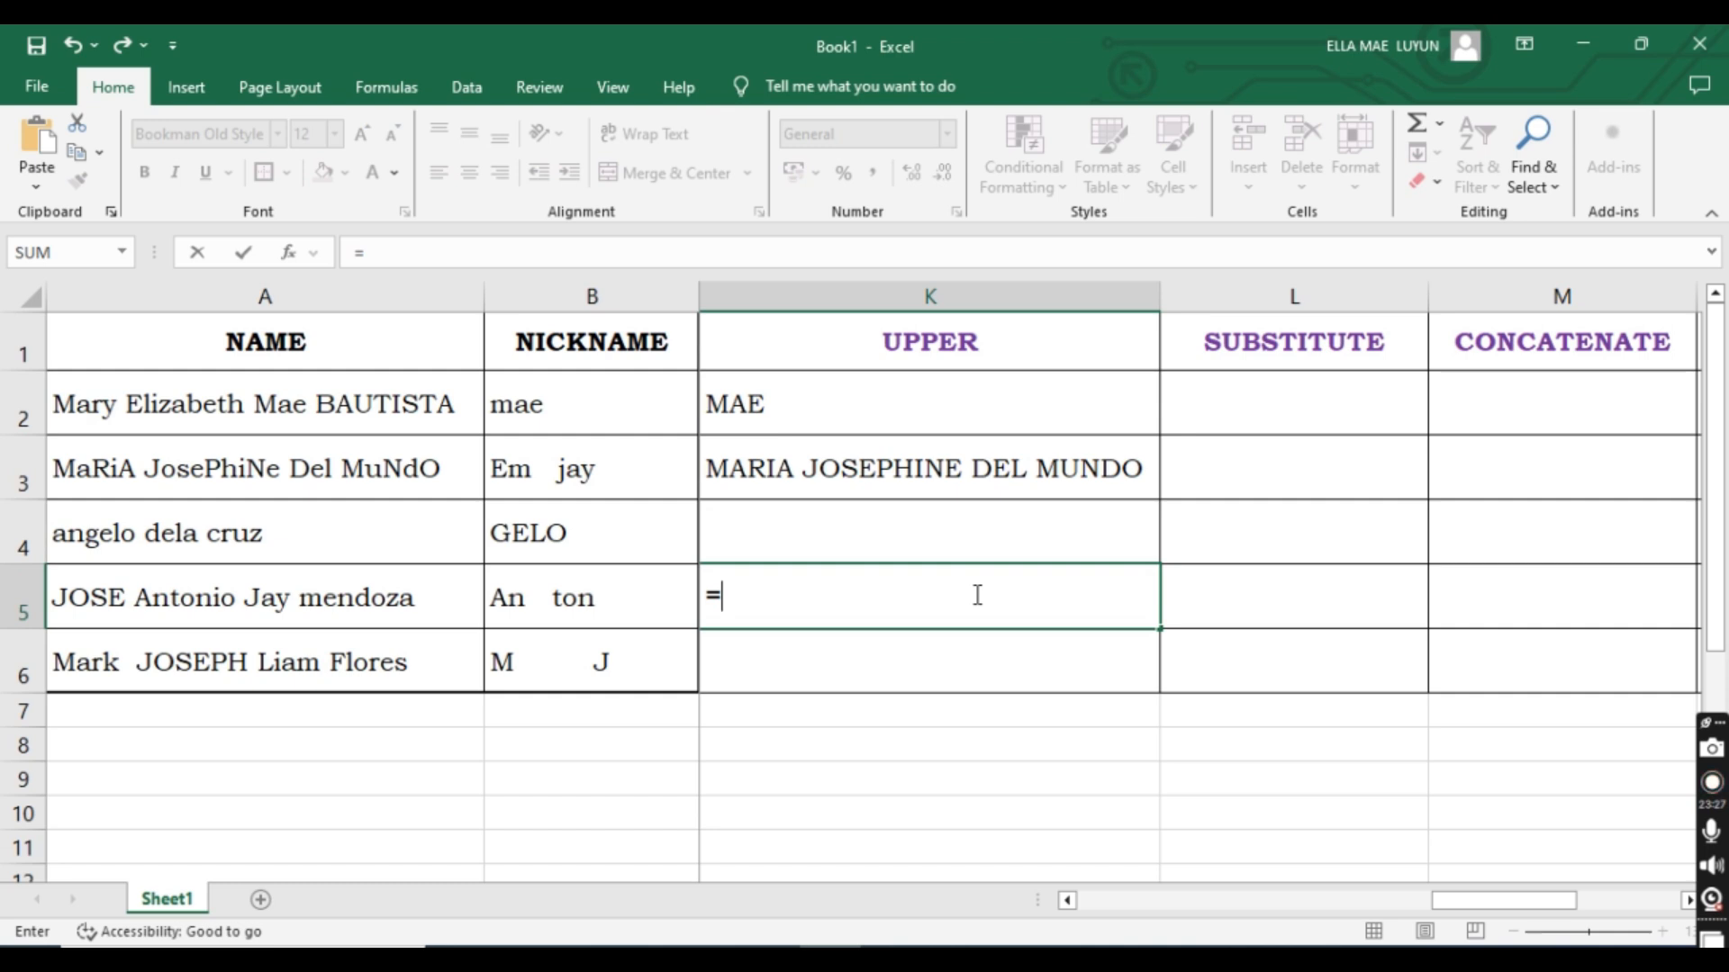
type("UP")
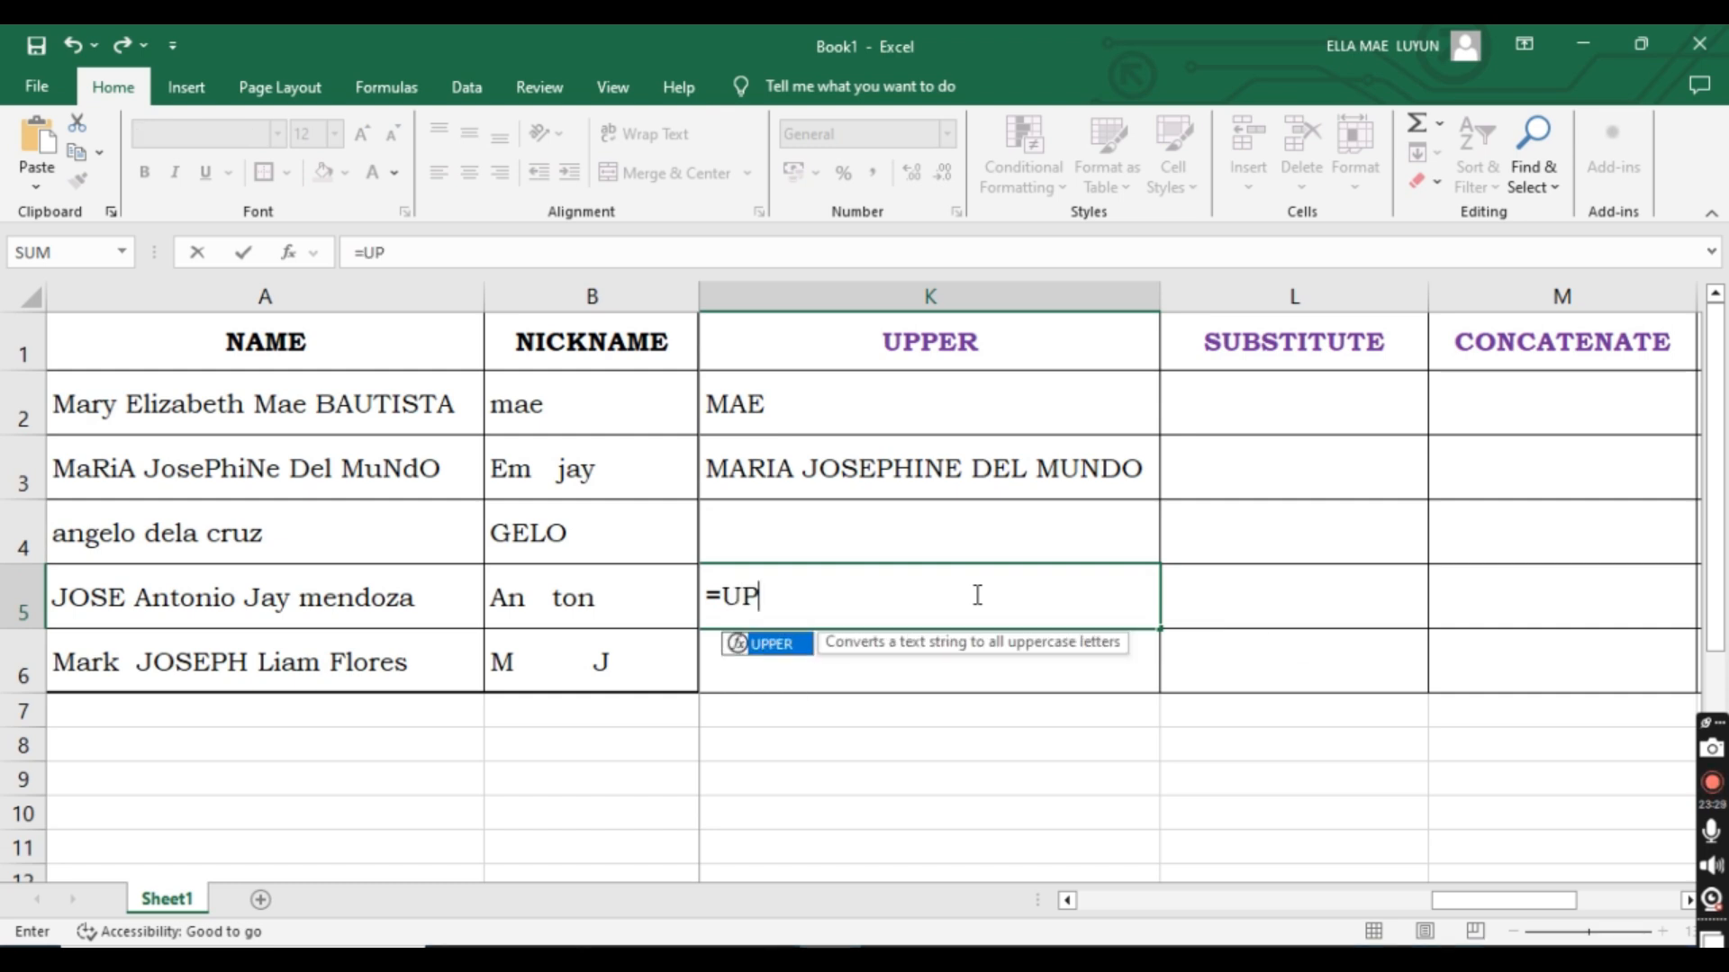
key("Tab")
left_click(359, 610)
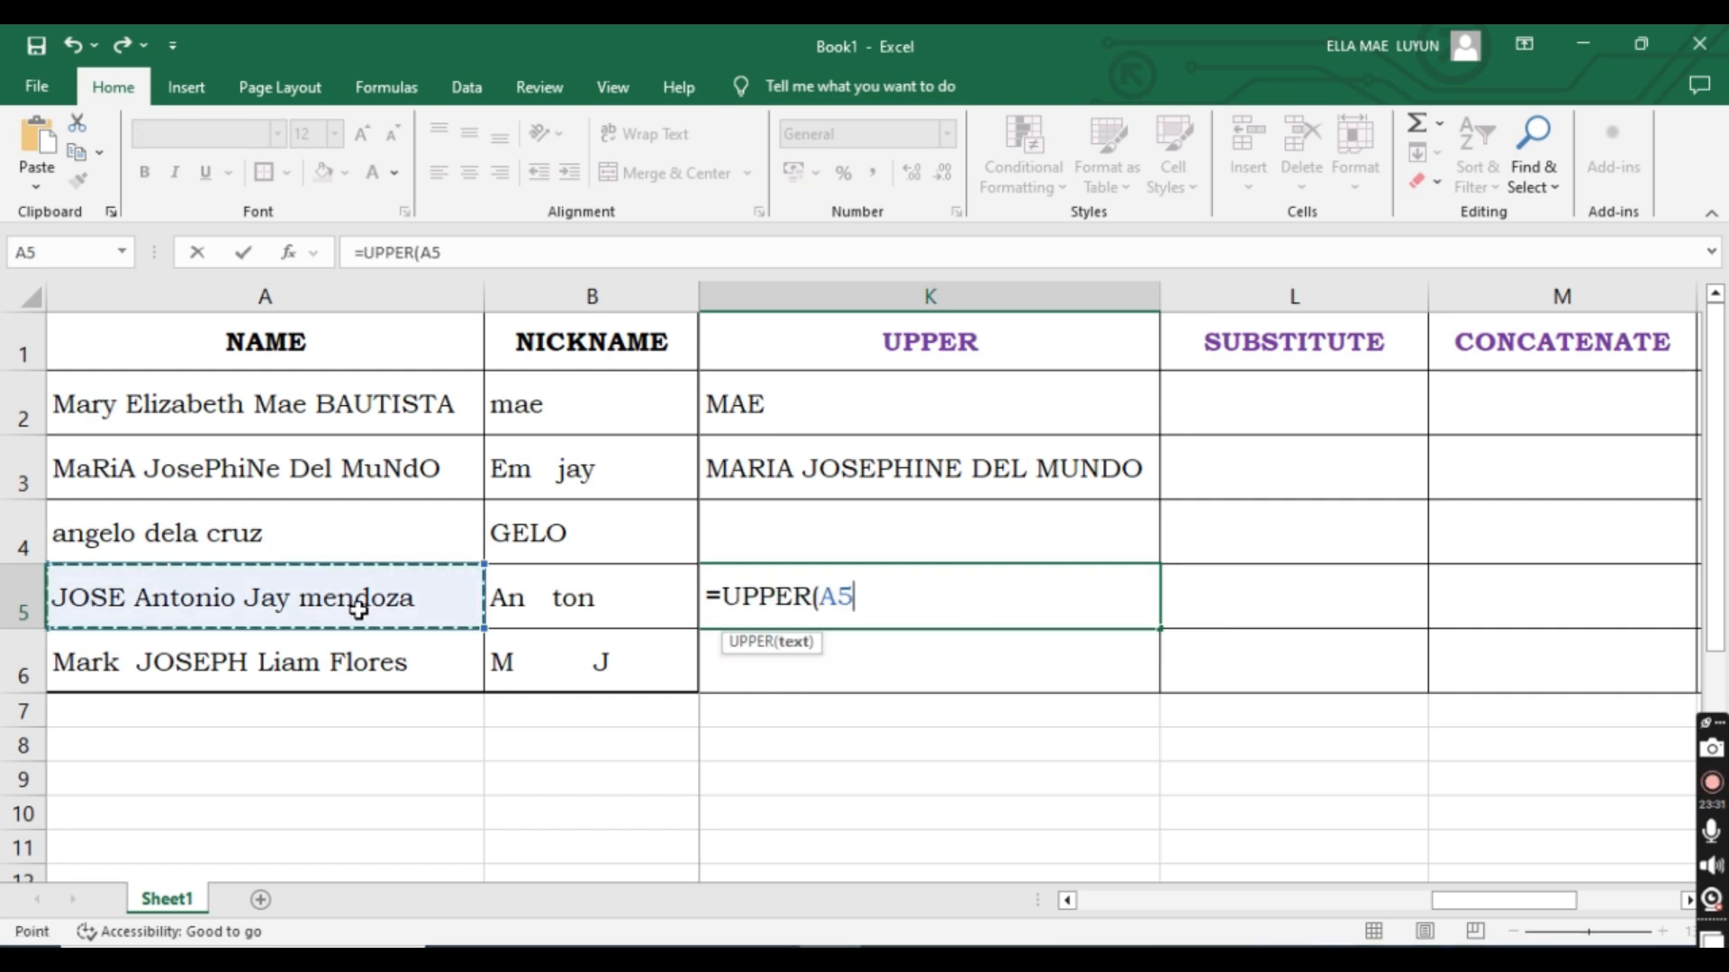
key("Return")
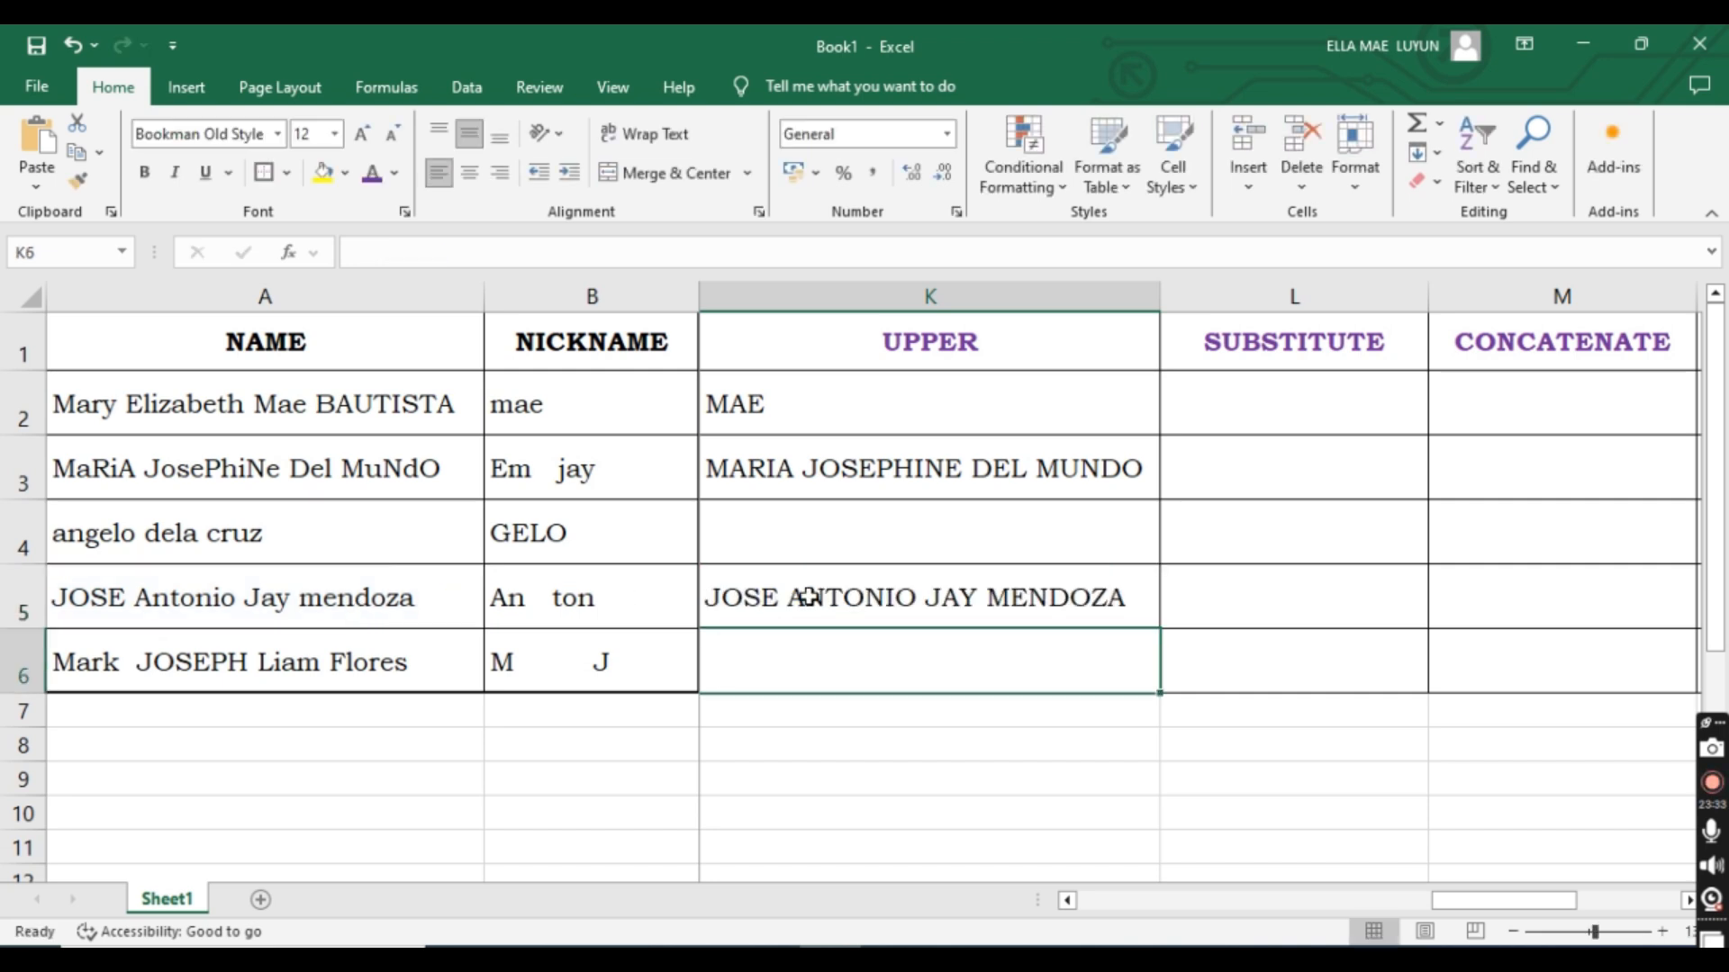
left_click(1155, 596)
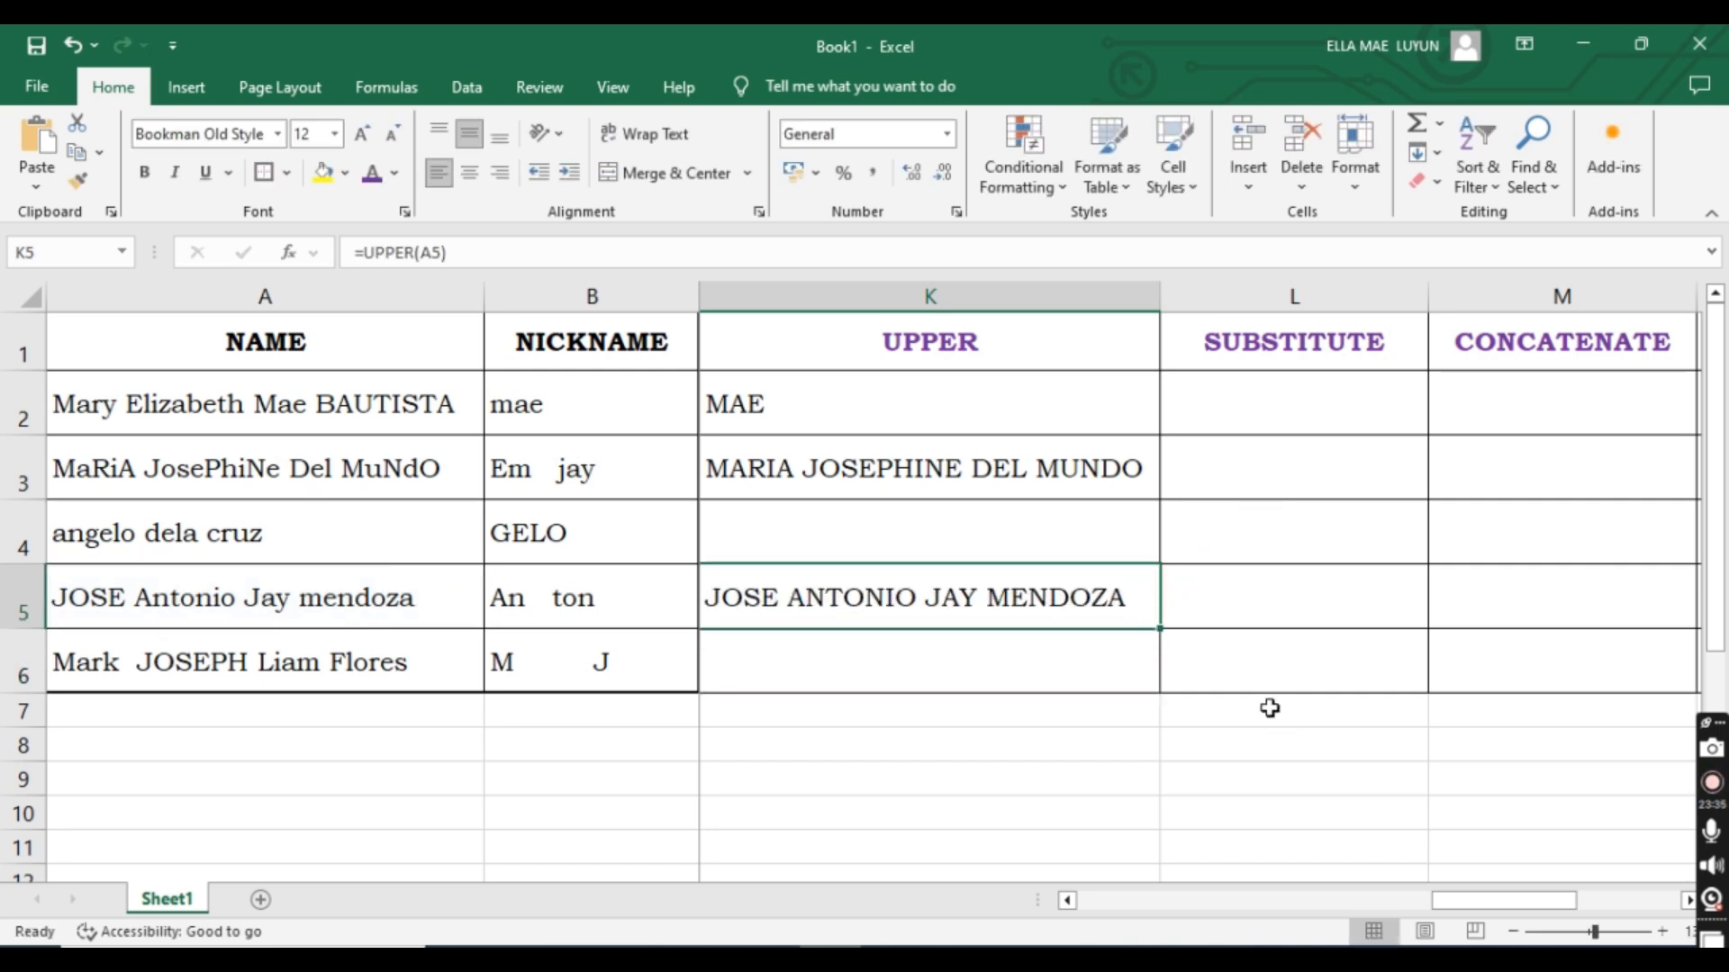
left_click(1100, 337)
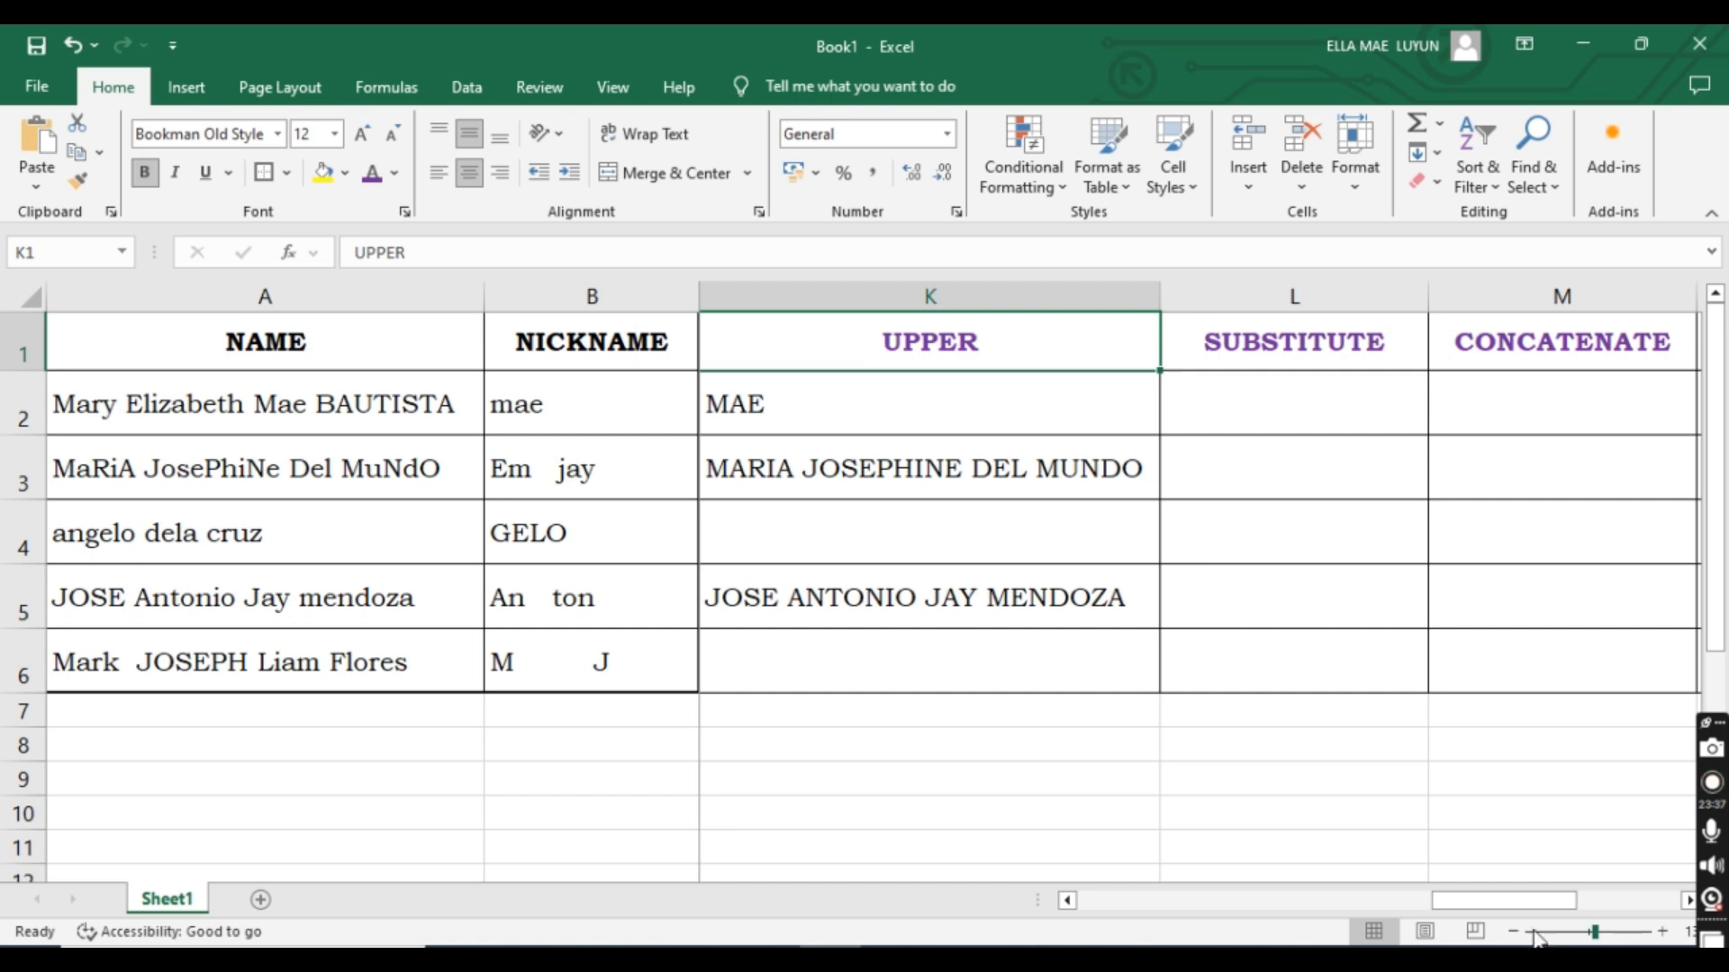
left_click_drag(1525, 905, 1604, 886)
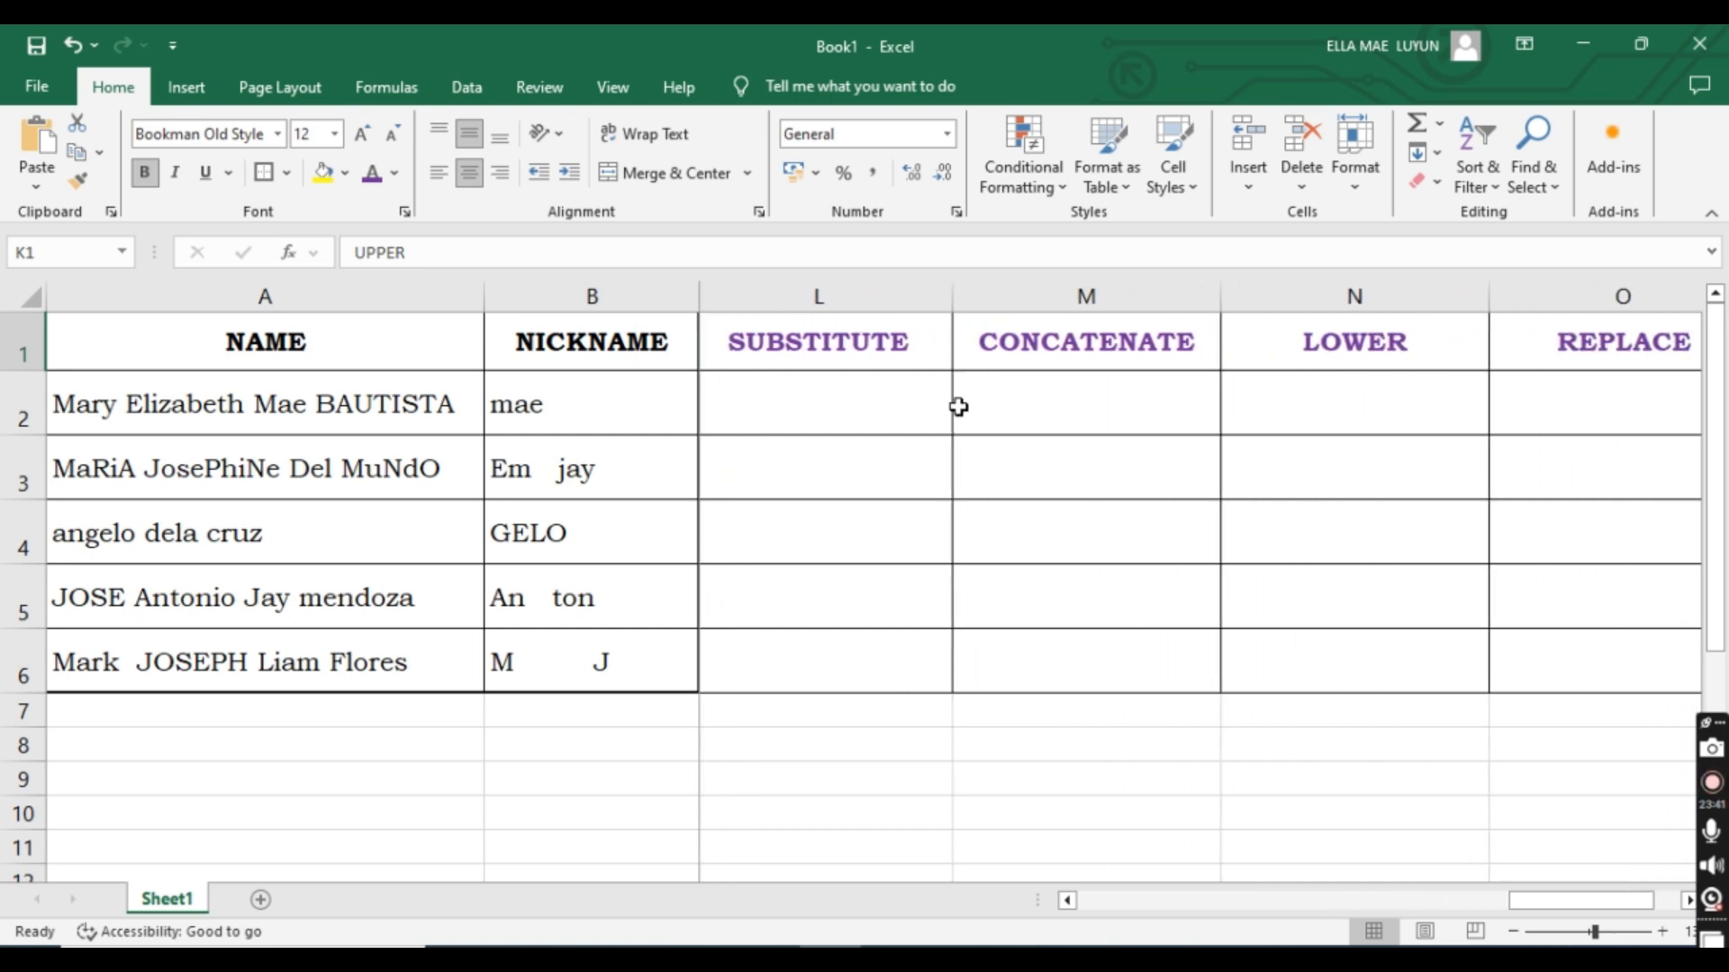
Switch to PowerPoint to view slide 4 listing common Excel string functions.
key("alt+Tab")
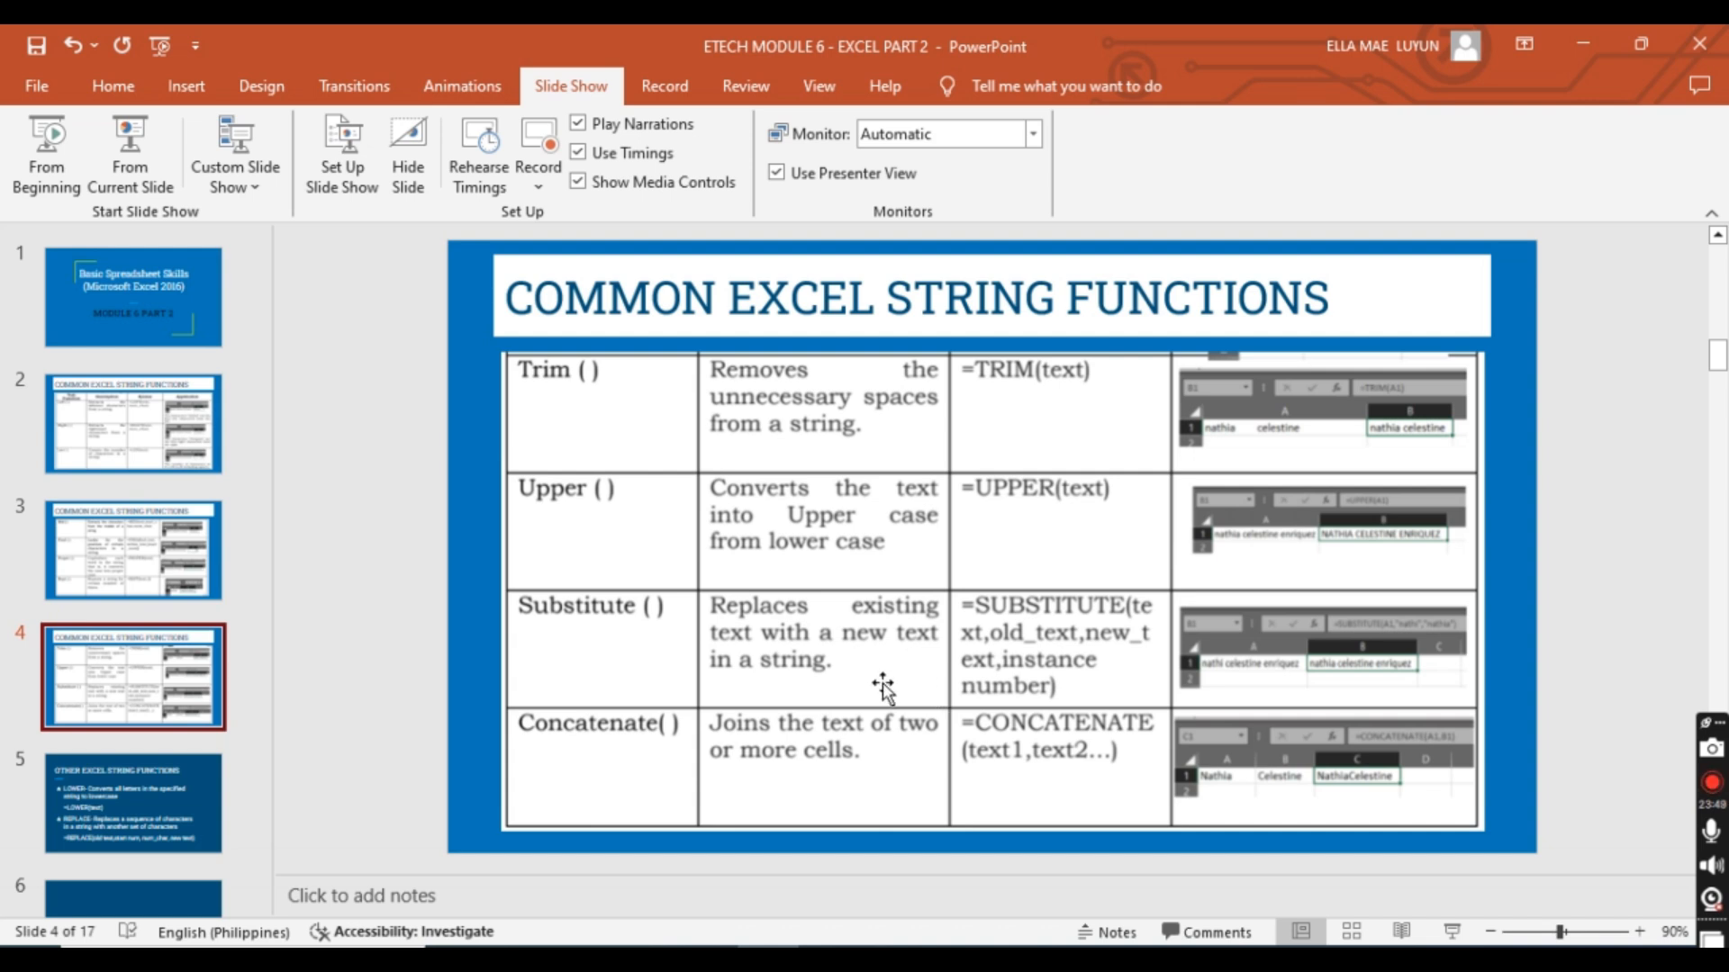
Enter =SUBSTITUTE(A2,"Mae","Maria") in L2 to swap Mae for Maria in the name.
key("alt+Tab")
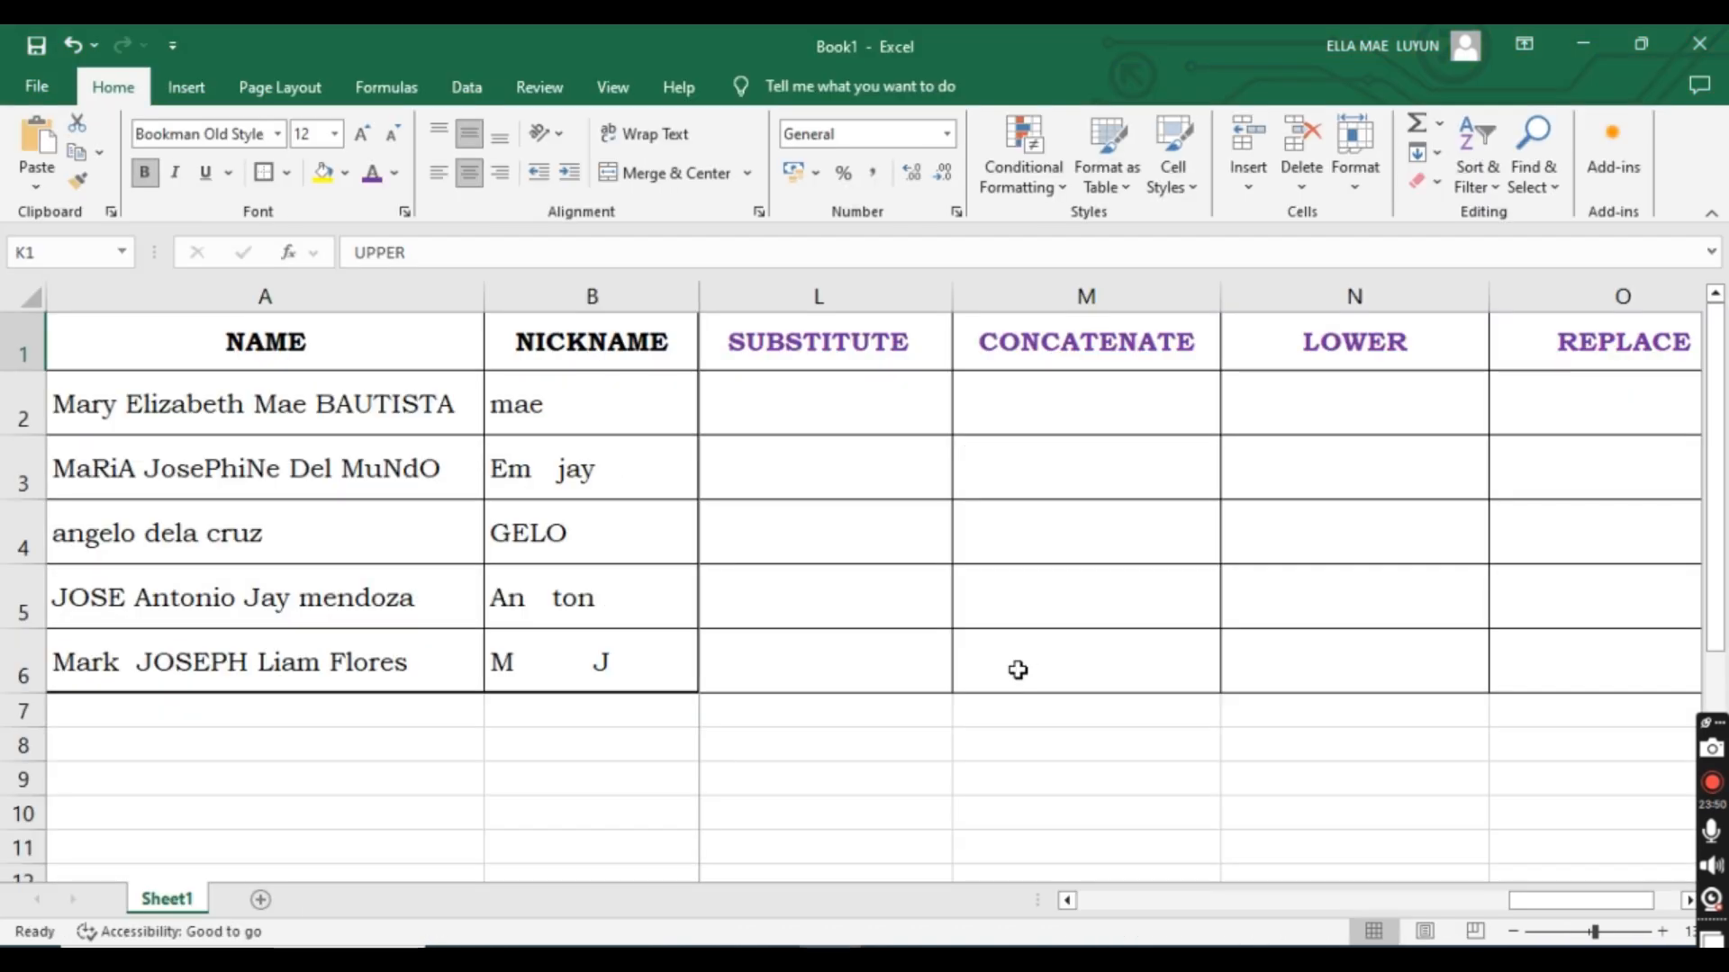
left_click(903, 416)
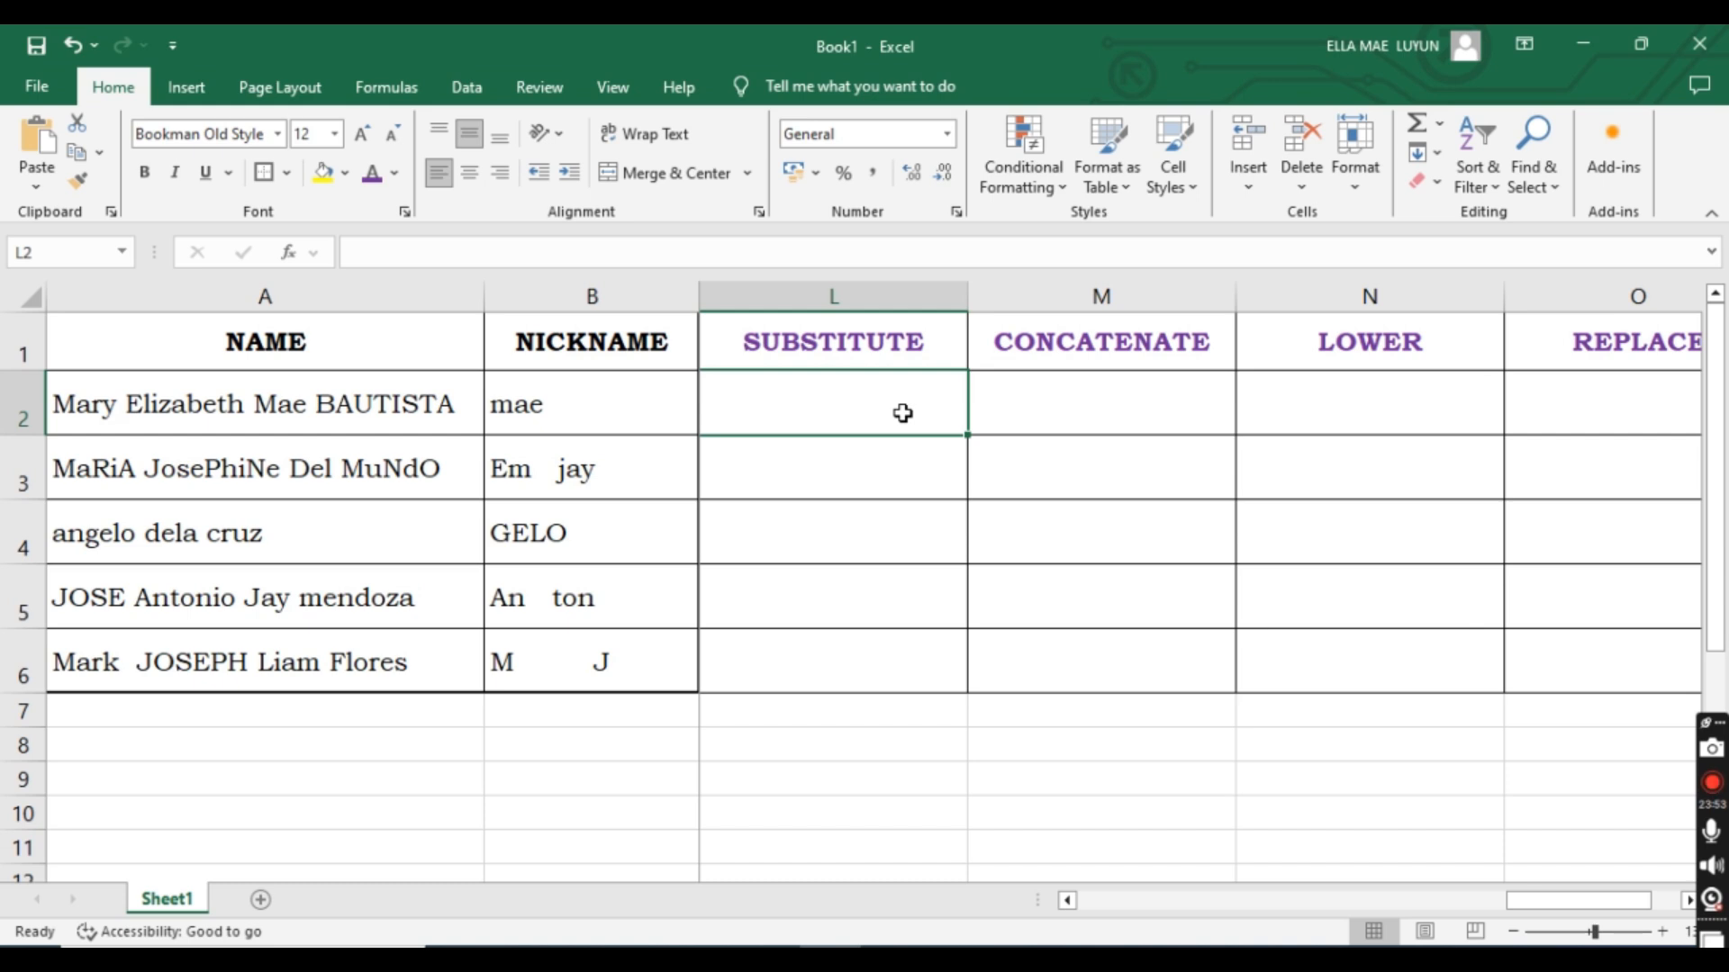
type("=SUBSTITUTE(")
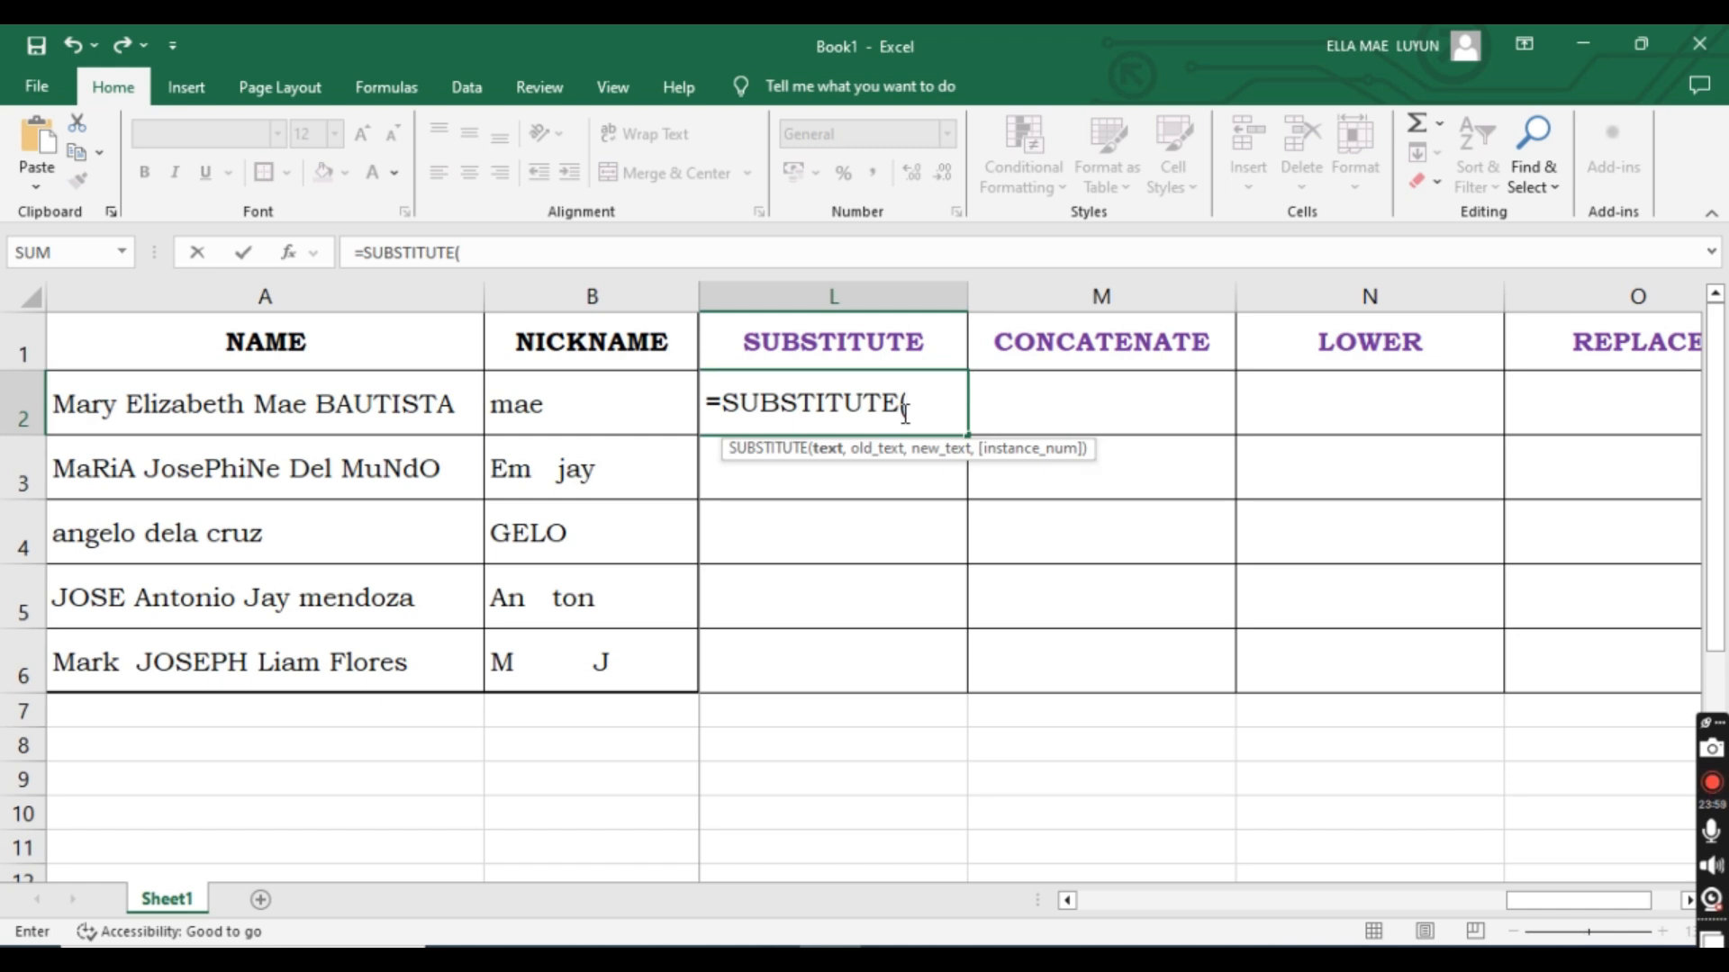
left_click(274, 407)
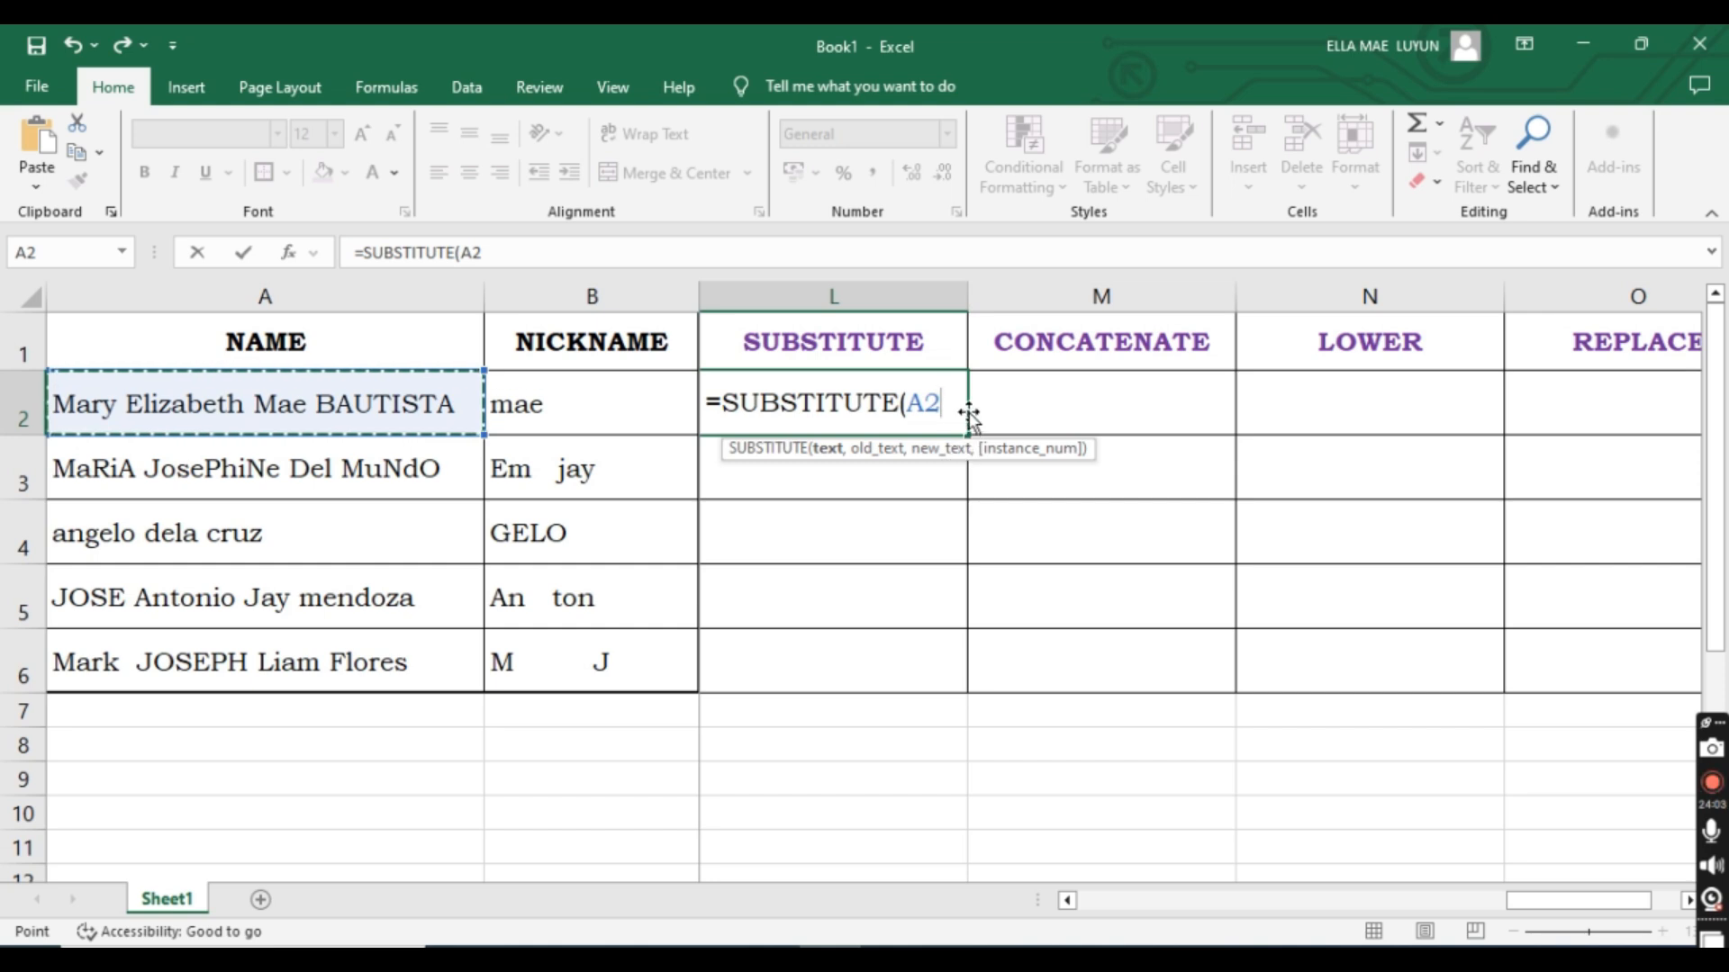
type(",")
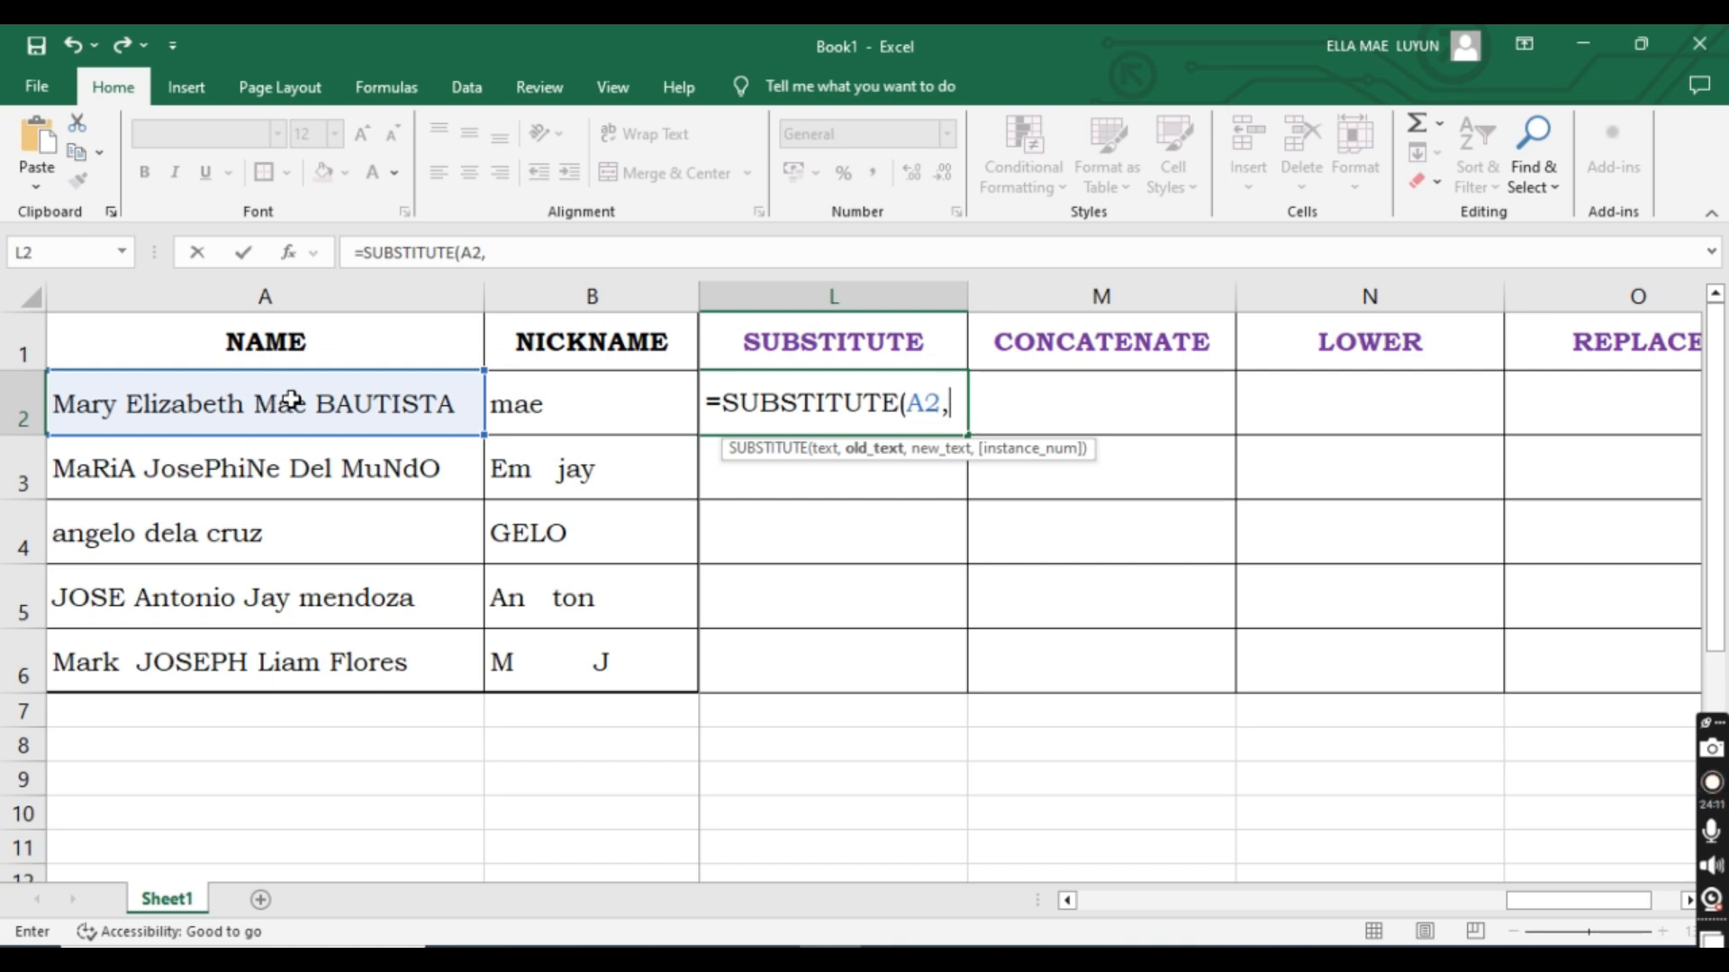
type("\"Mae\"")
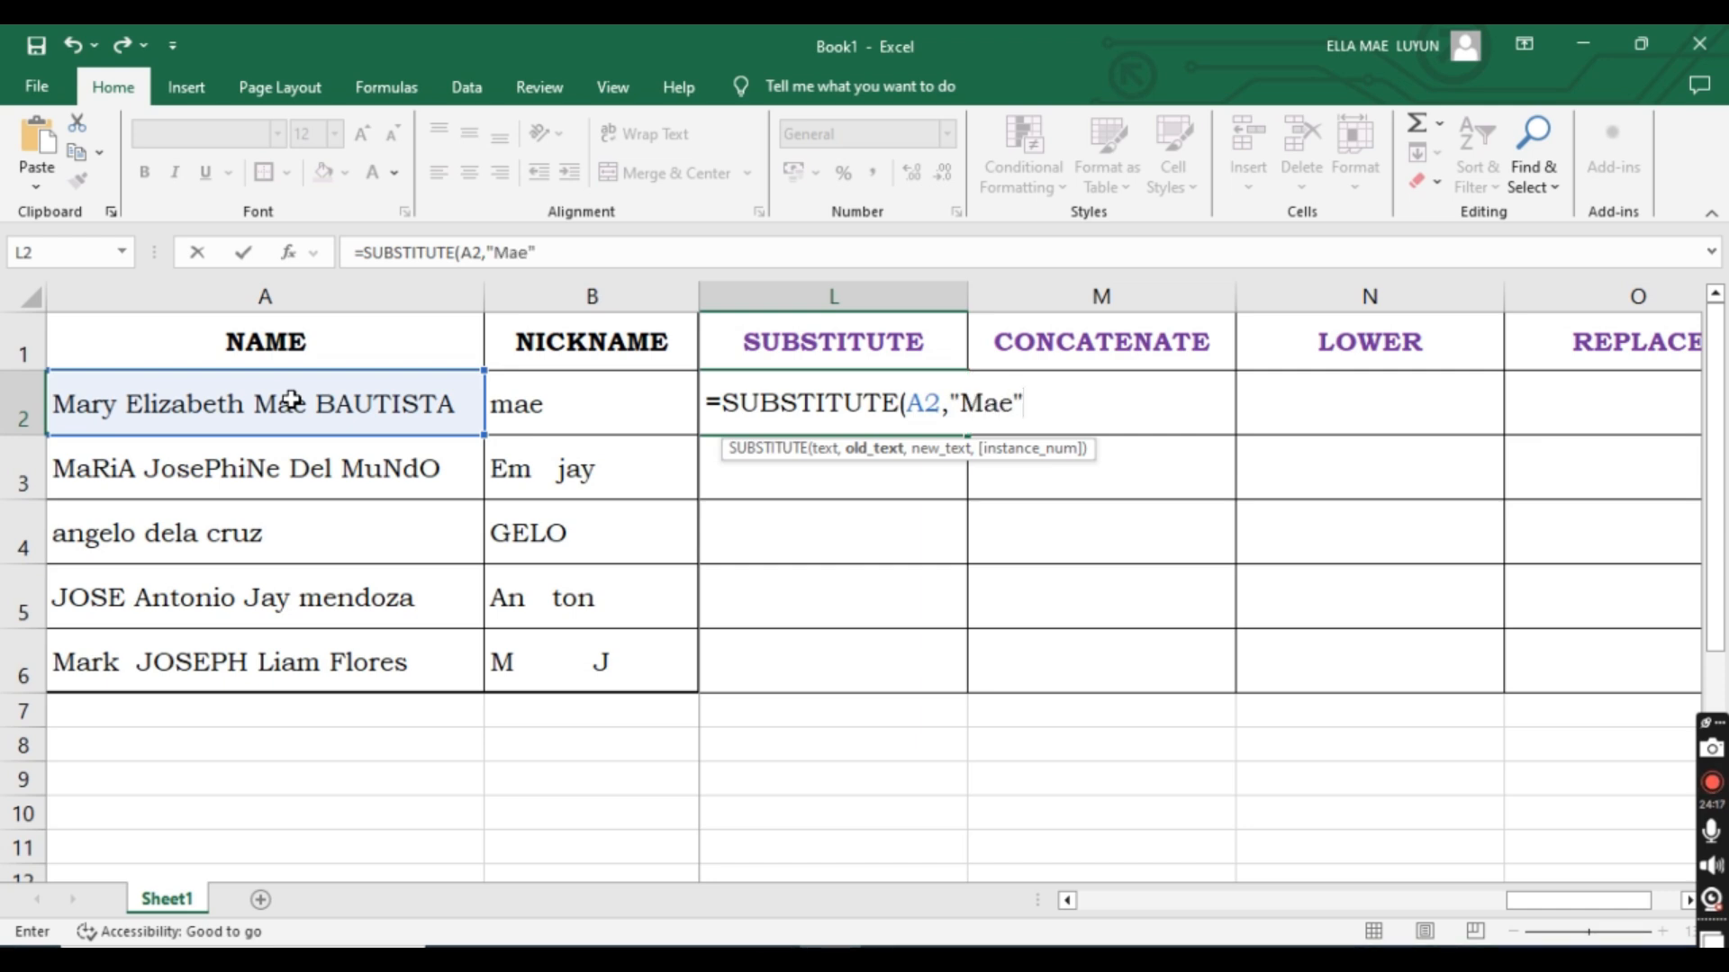
type(",")
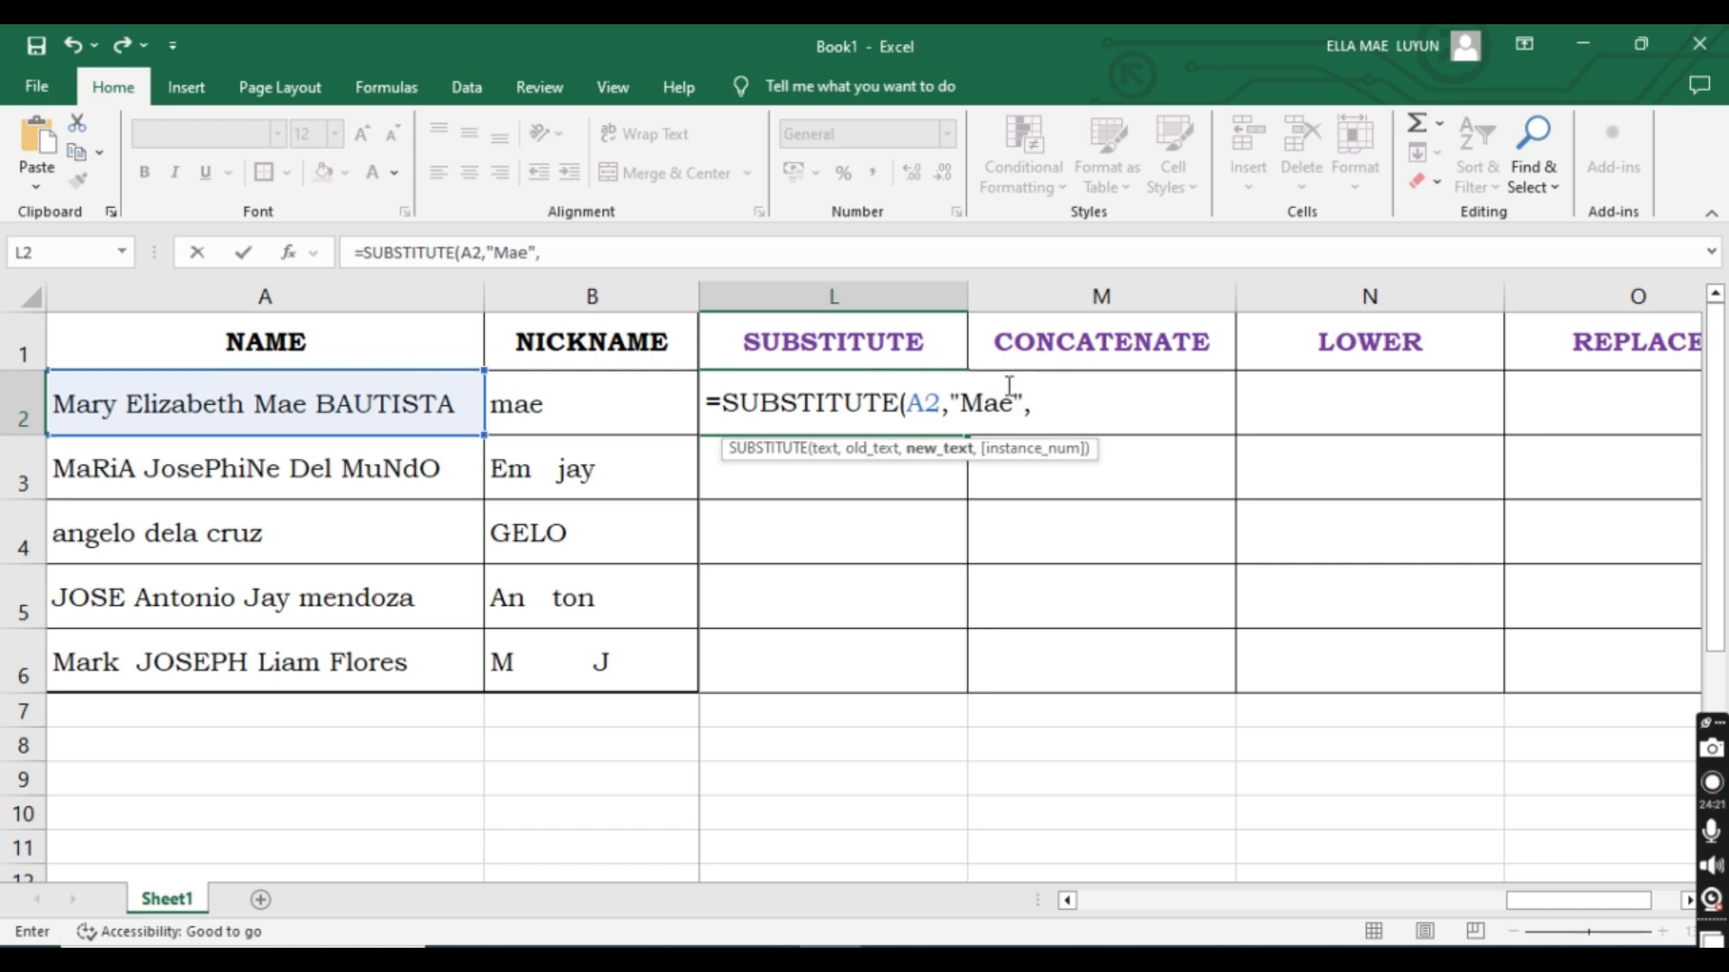
left_click_drag(1015, 404, 960, 402)
left_click(1048, 408)
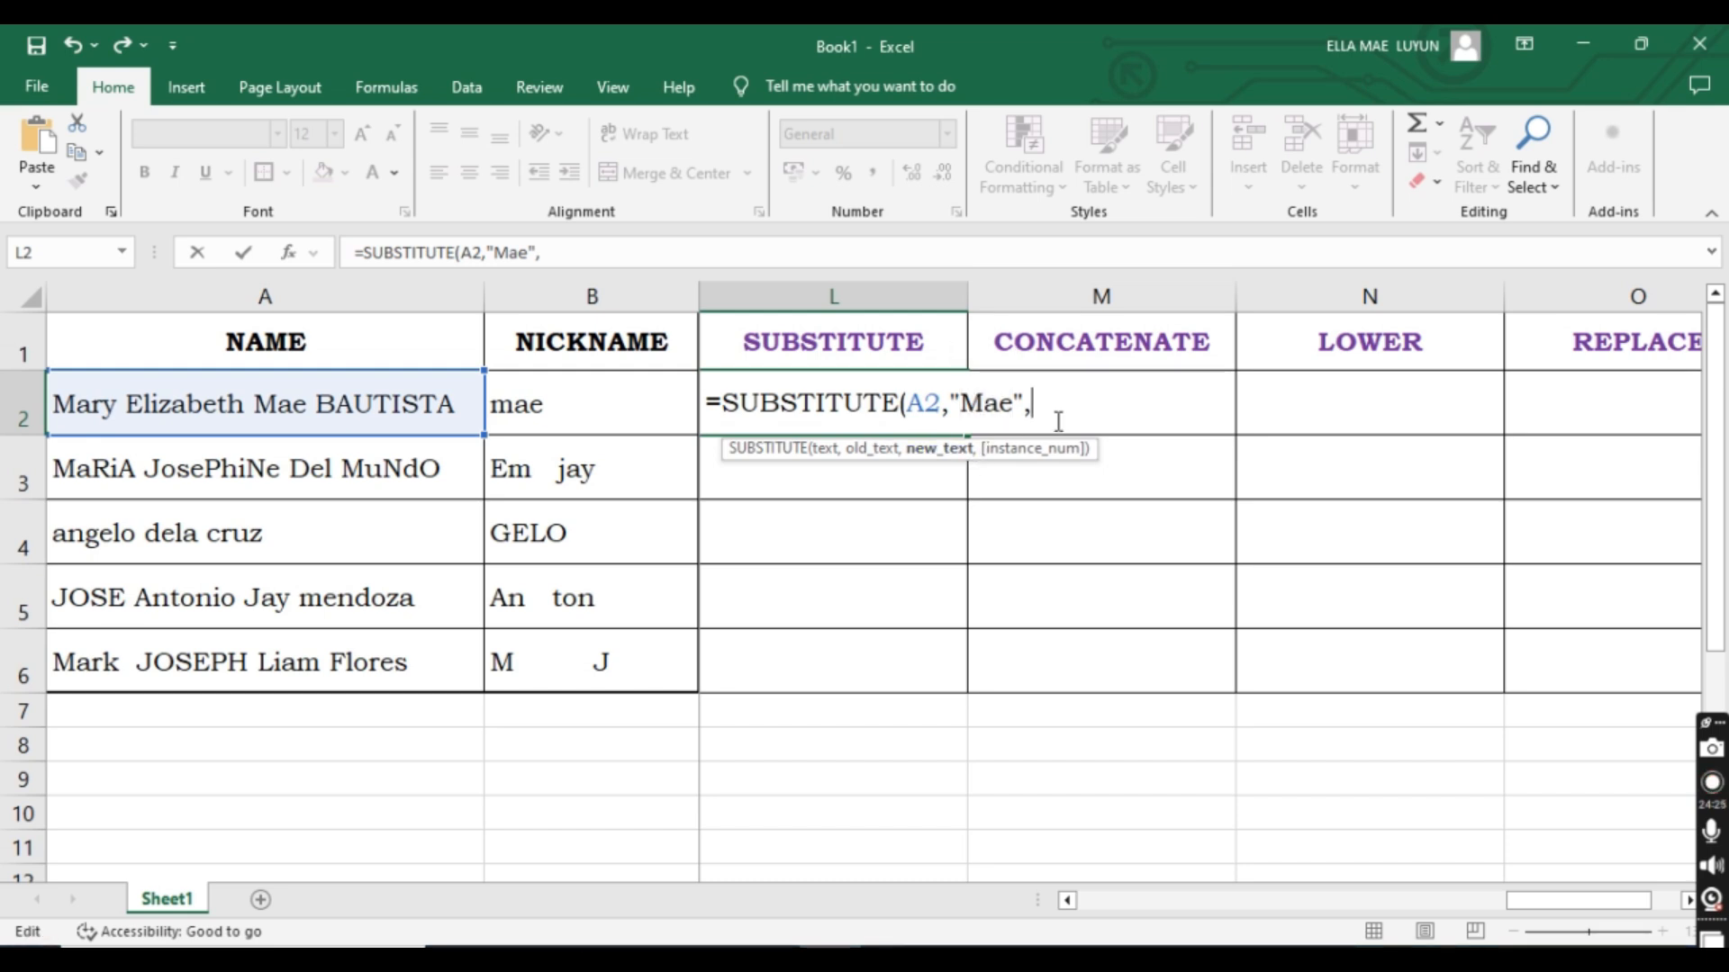
type("\"")
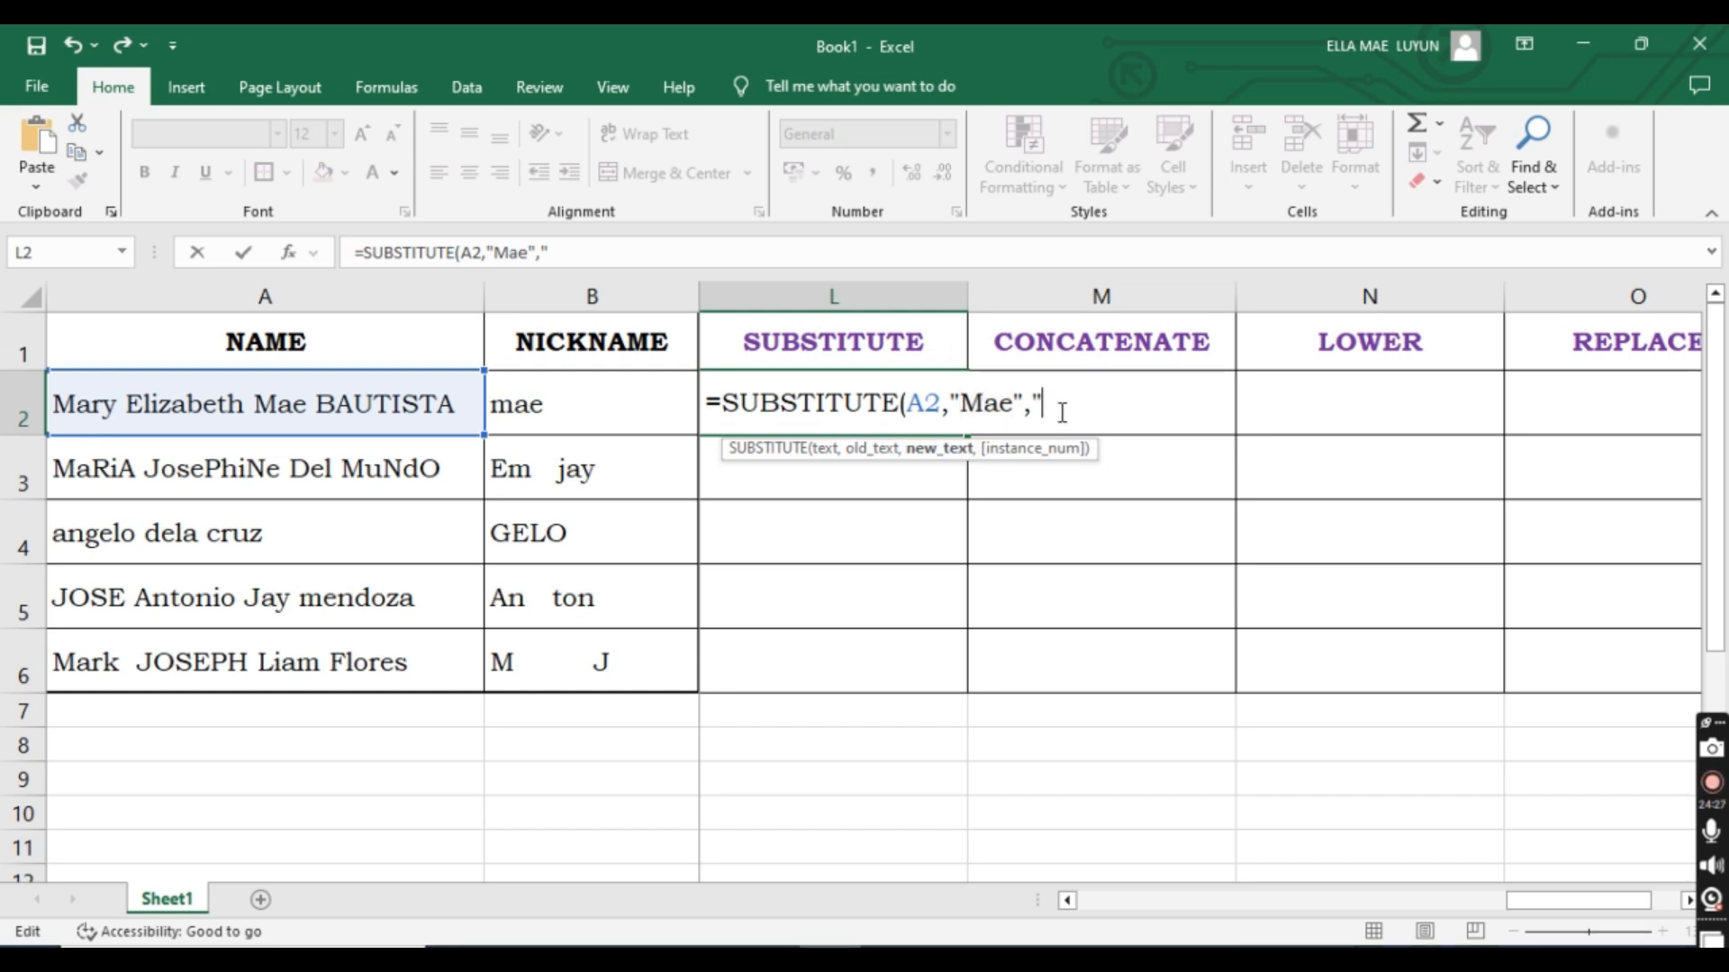
type("Maria\"")
type(")")
key("Return")
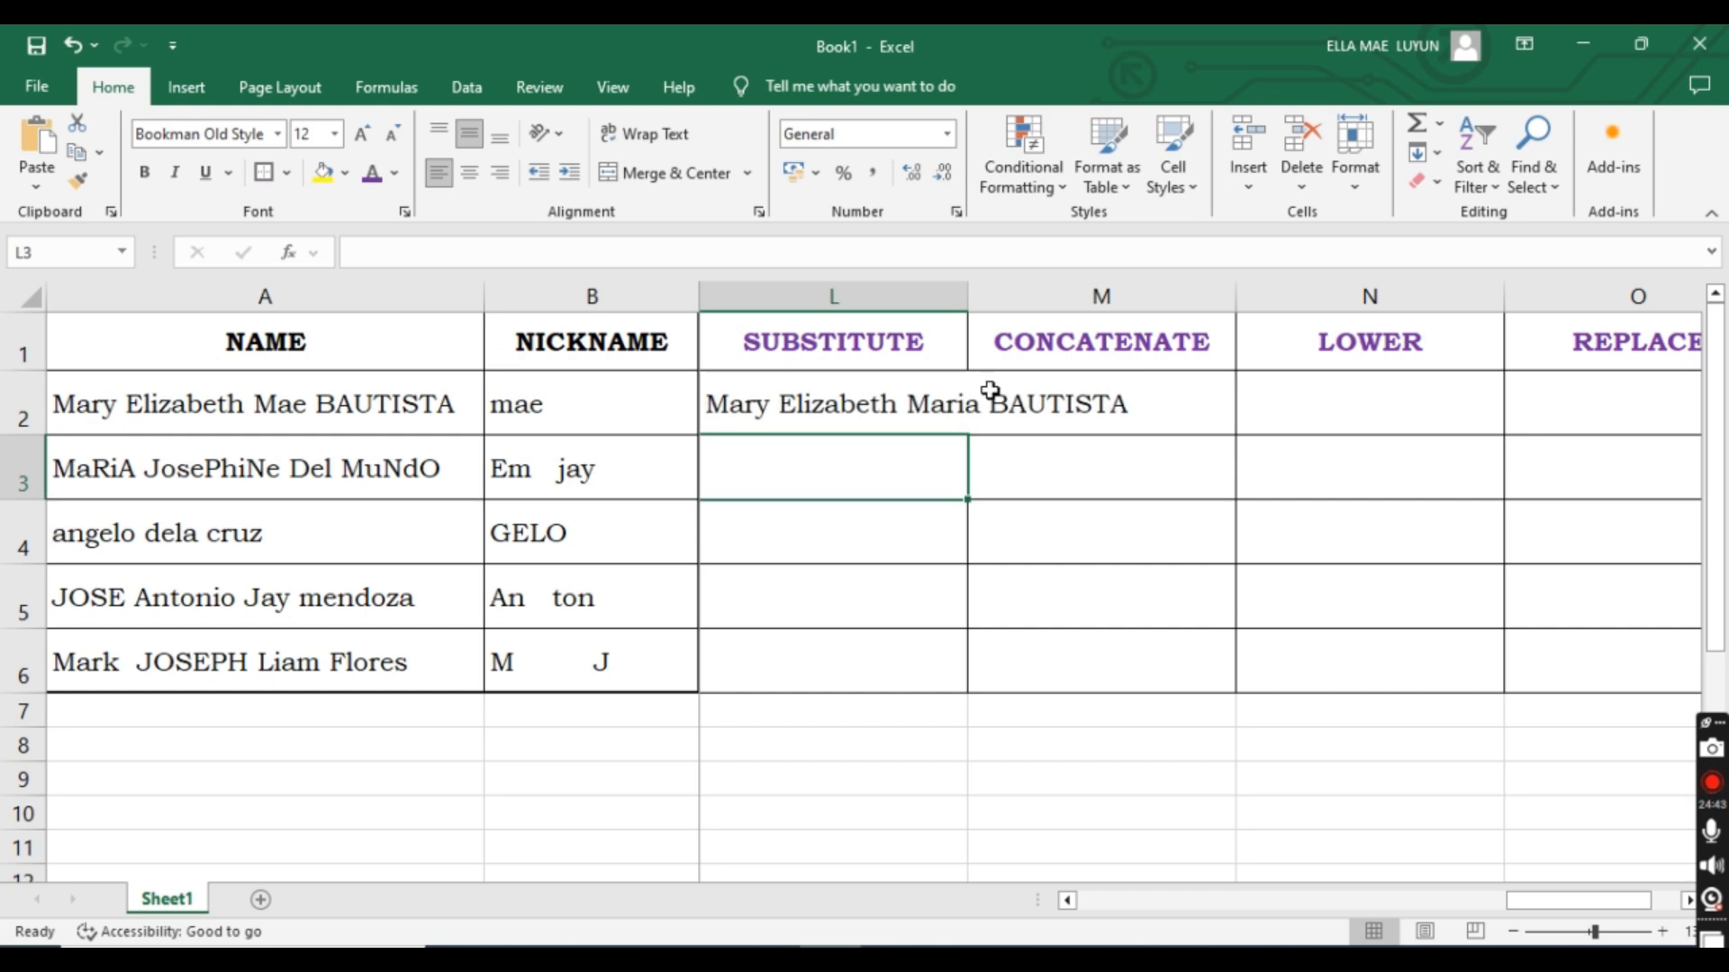
Autofit column L and compare A2's original name with the SUBSTITUTE result in L2.
double_click(968, 295)
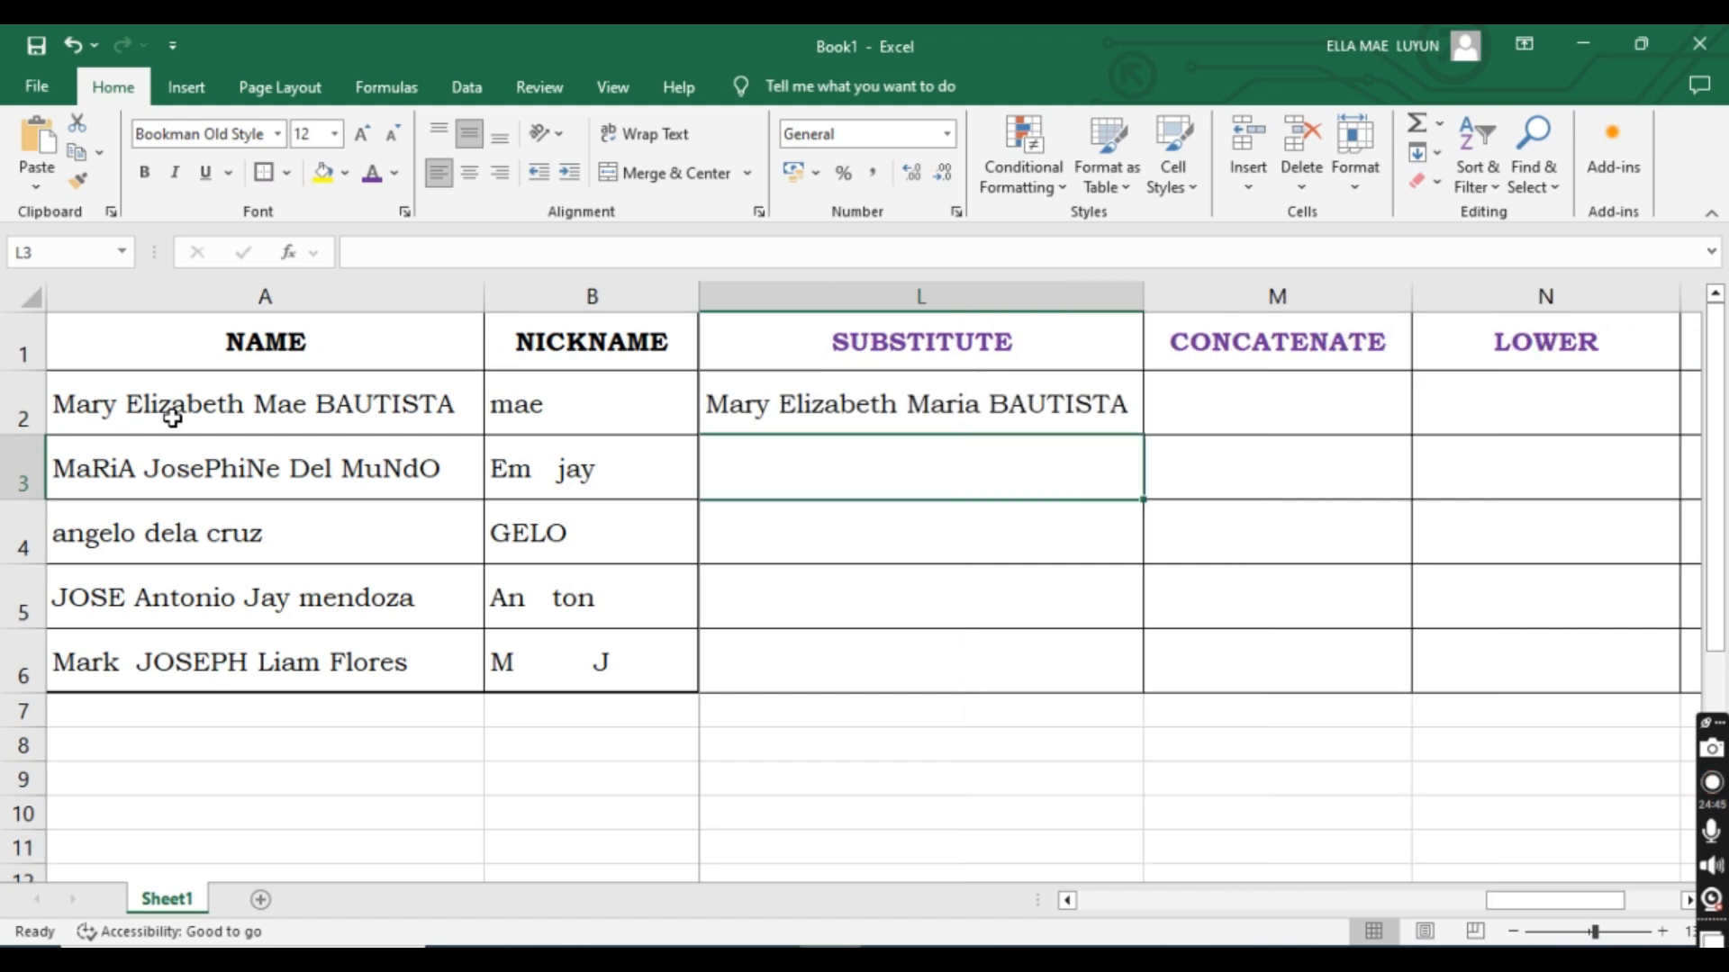
left_click(402, 410)
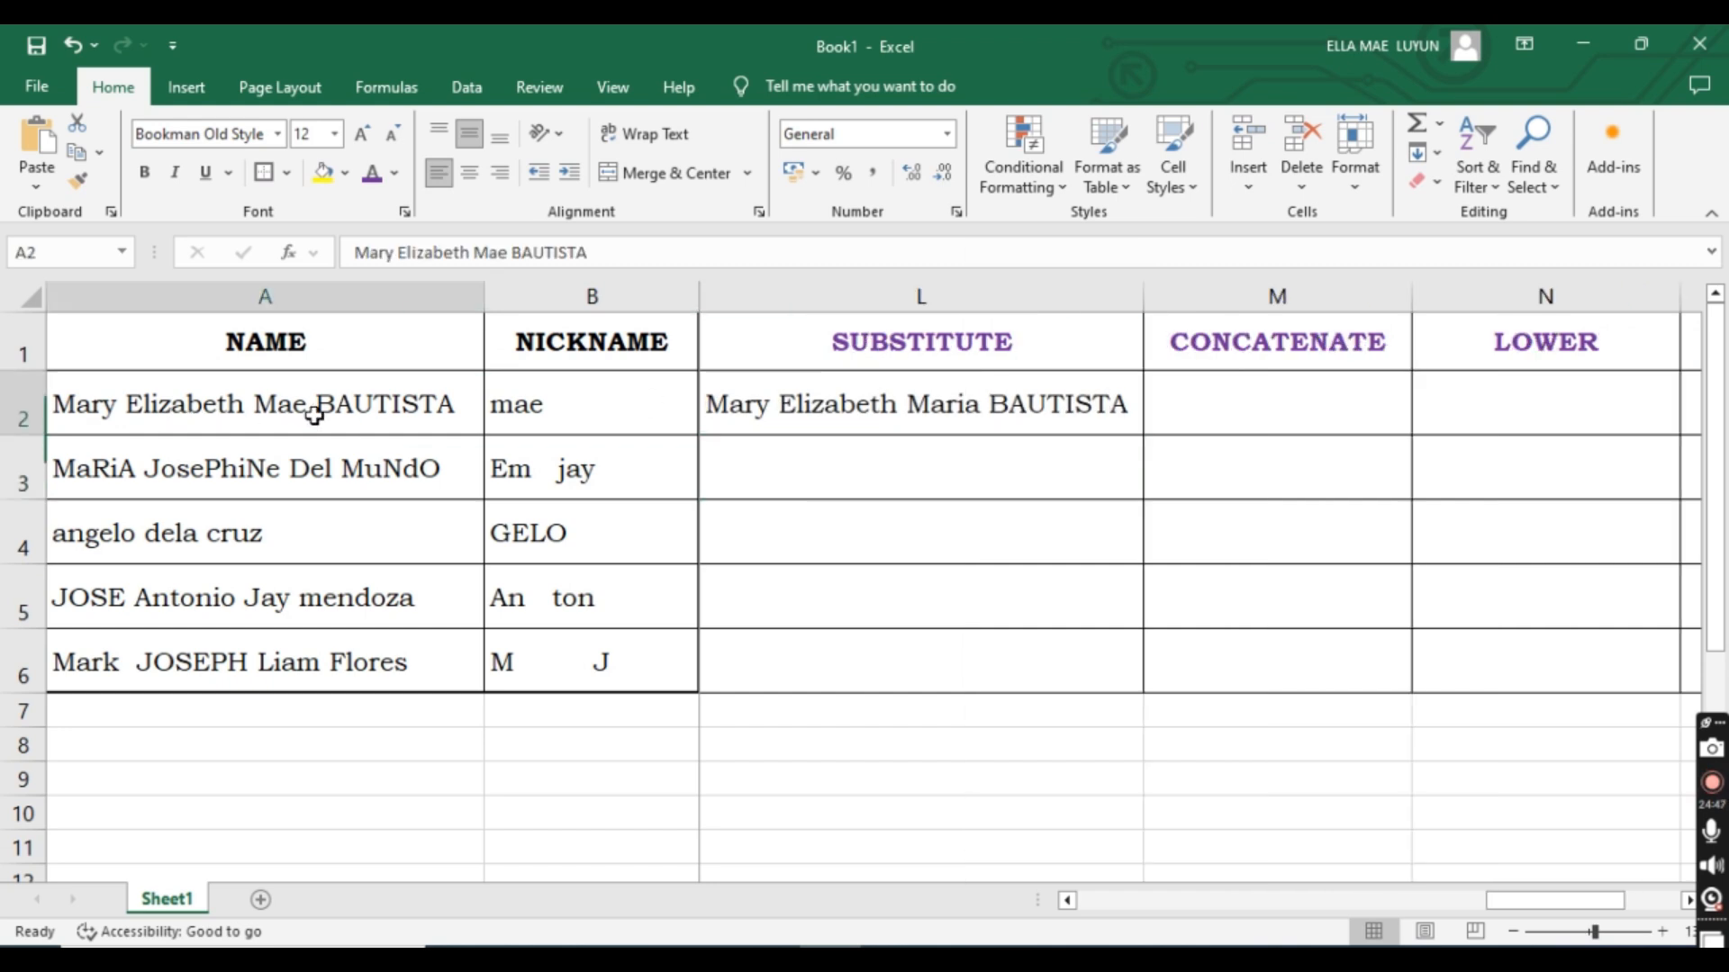
left_click(927, 424)
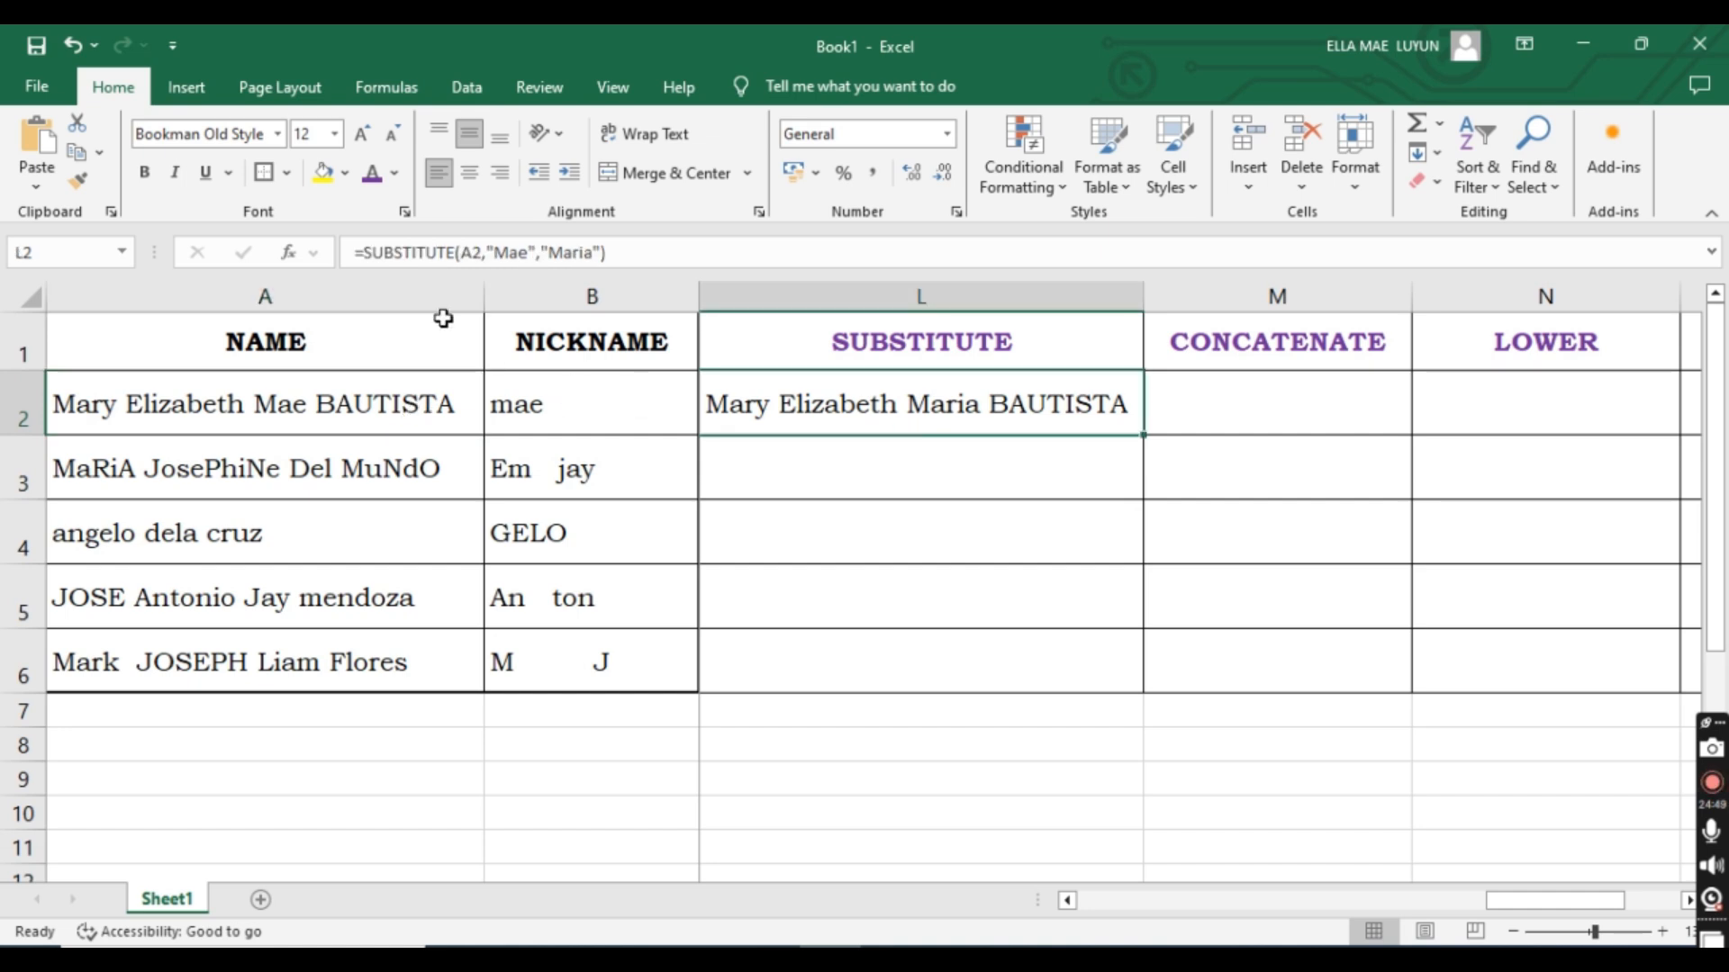
double_click(513, 252)
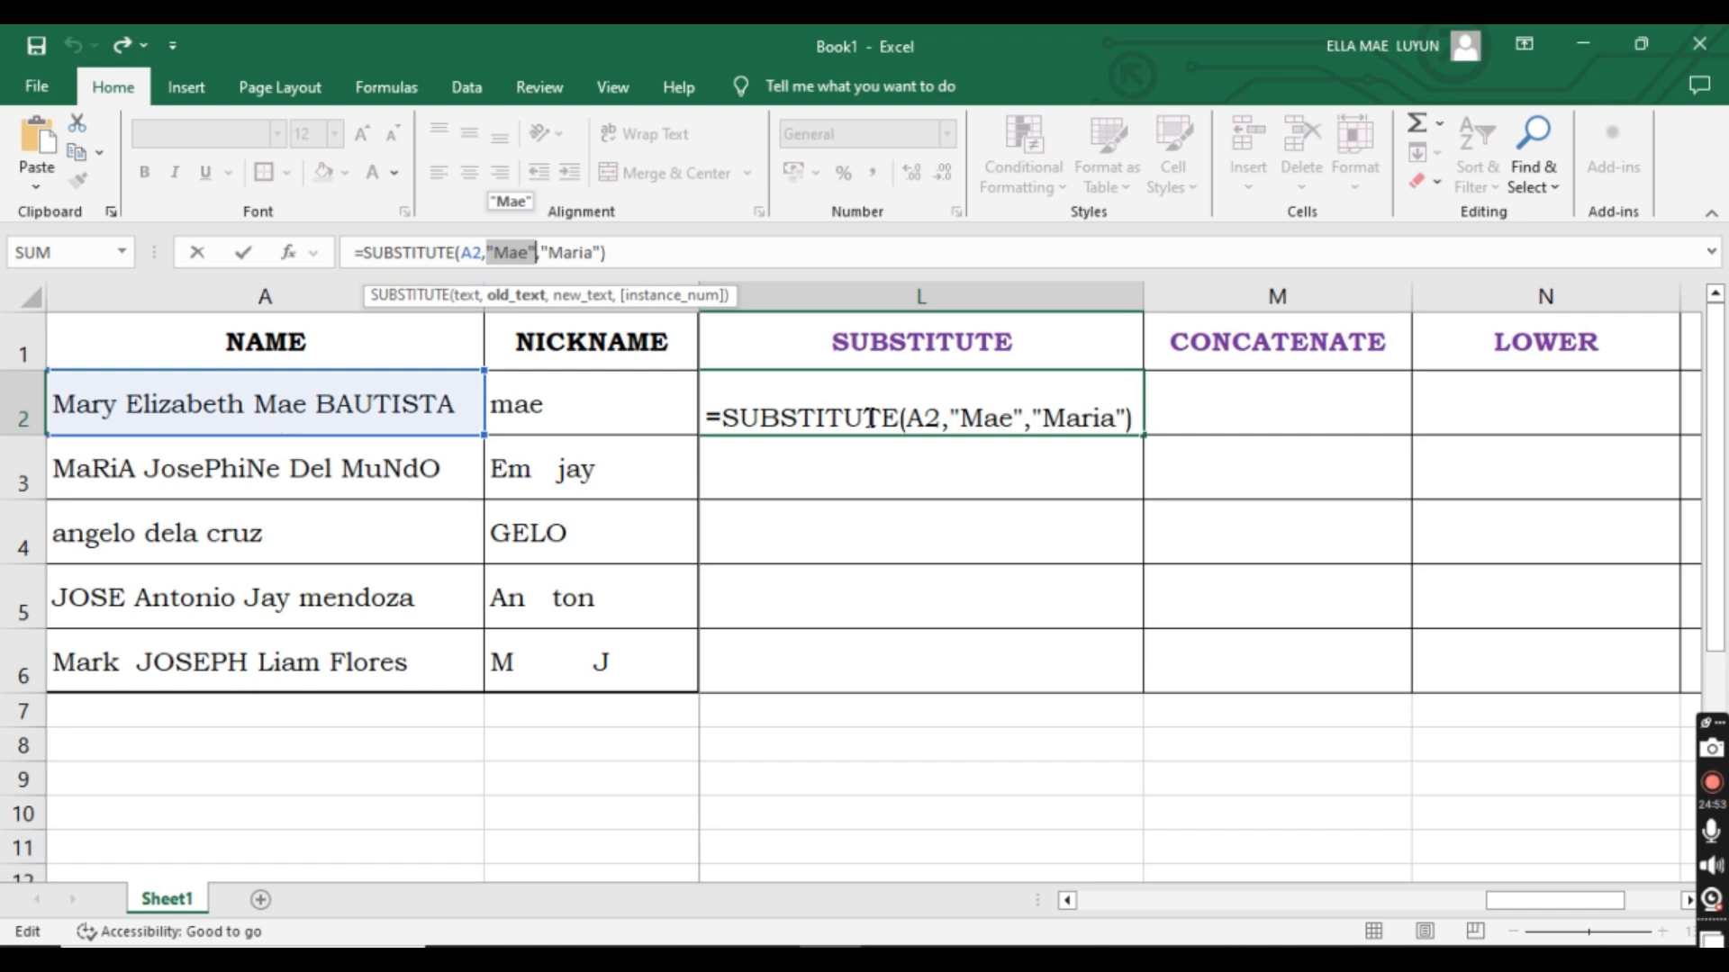
key("Return")
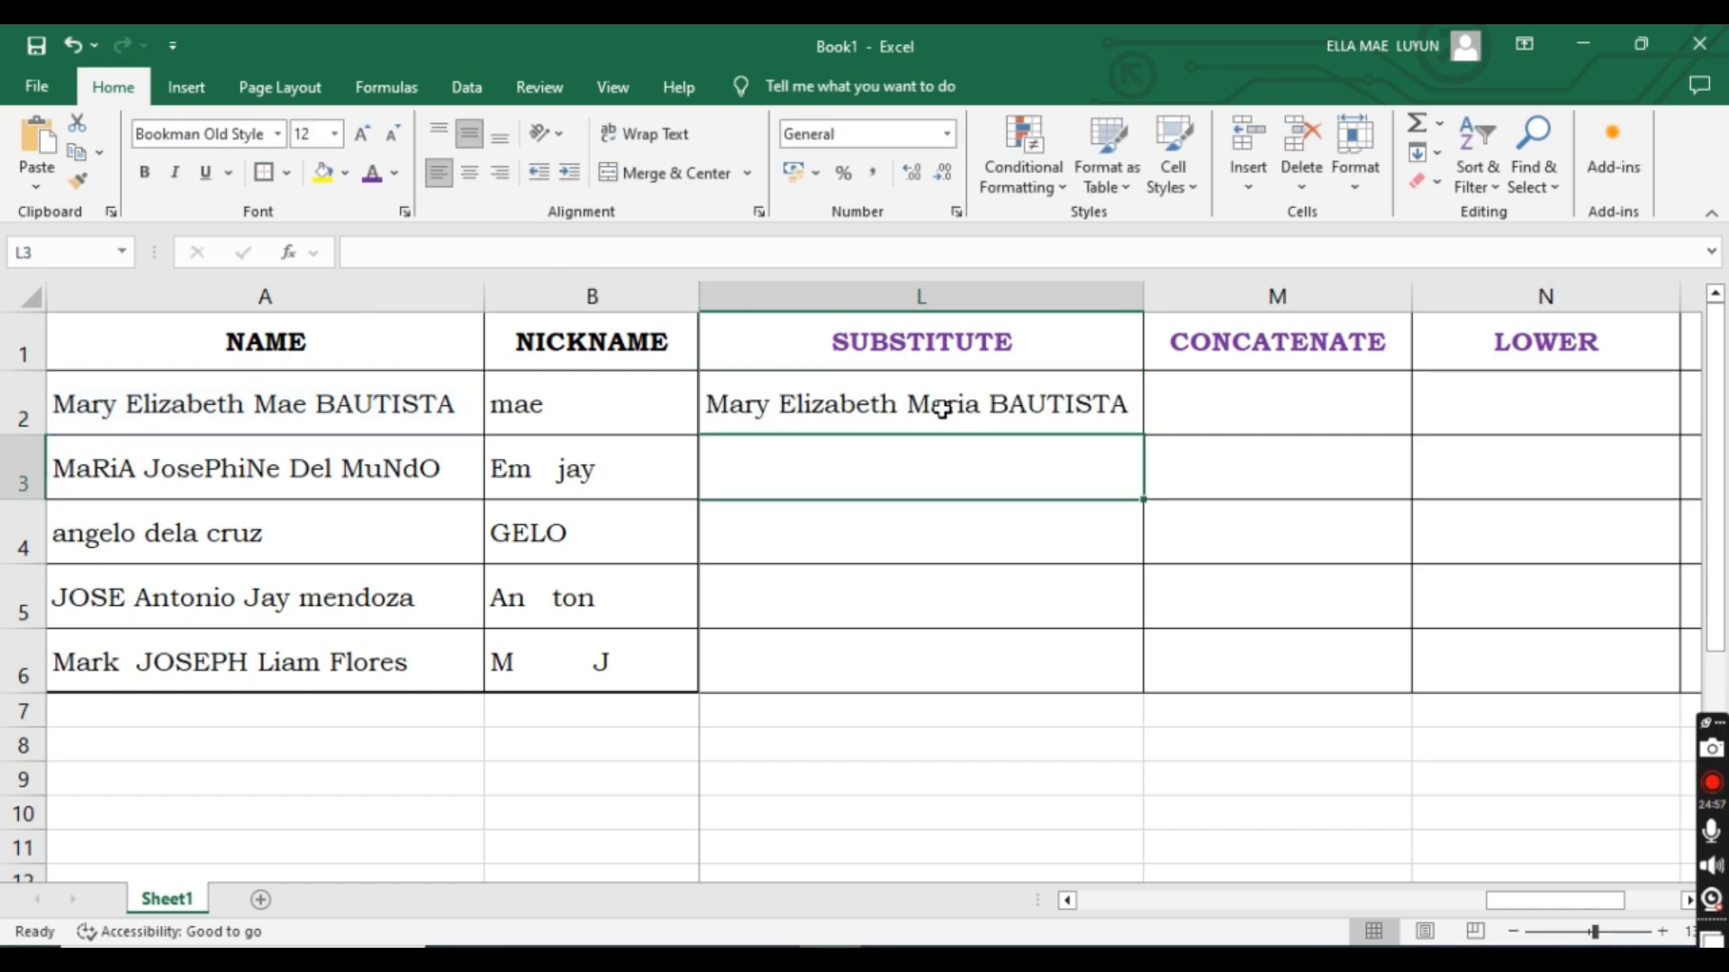
left_click(1073, 413)
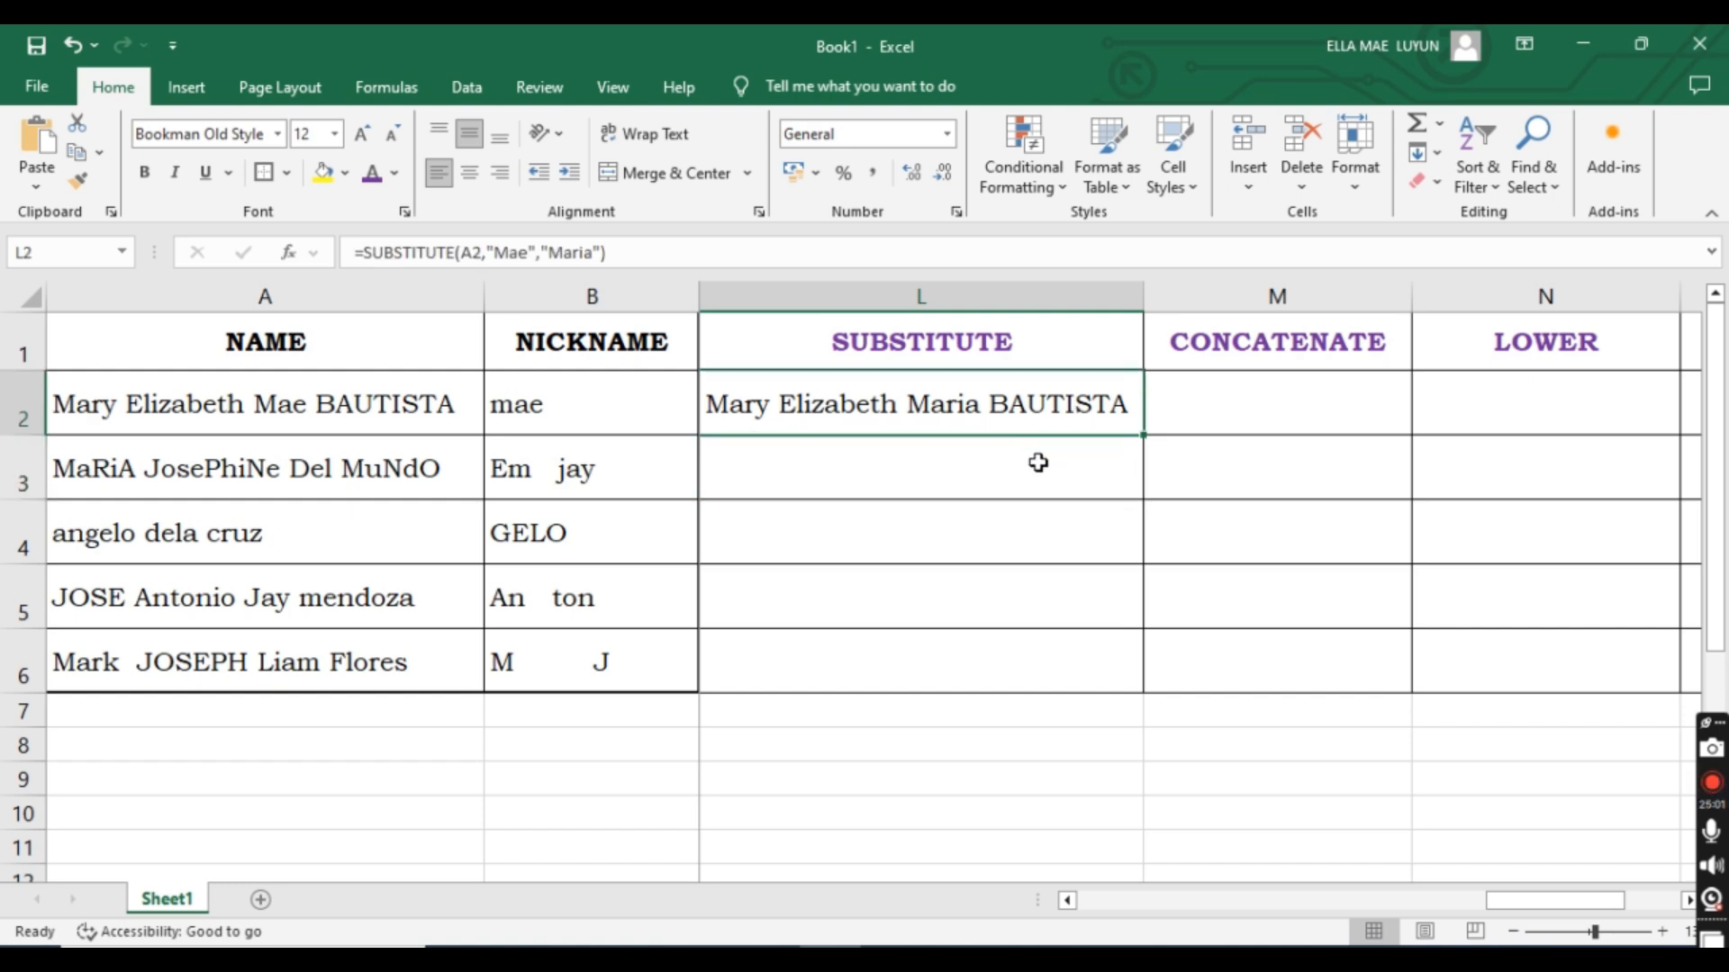
left_click(1061, 478)
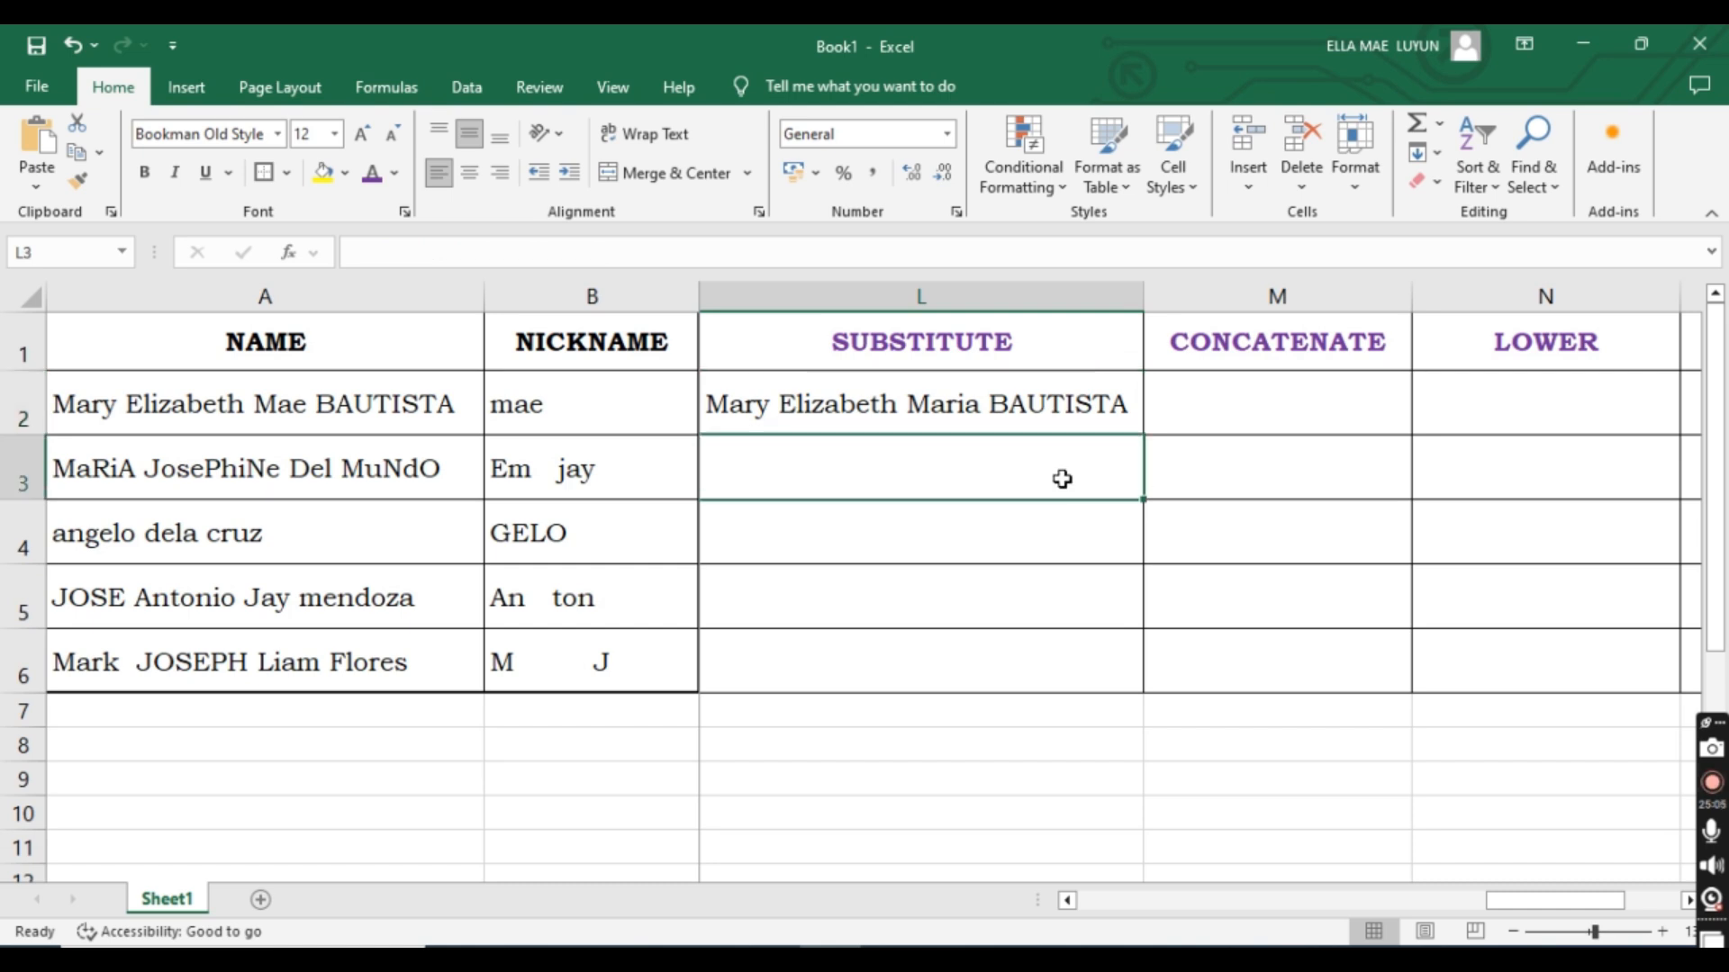
Enter =SUBSTITUTE(A3,"Maria","Mae") in L3; the mixed-case A3 name comes back unchanged.
type("=")
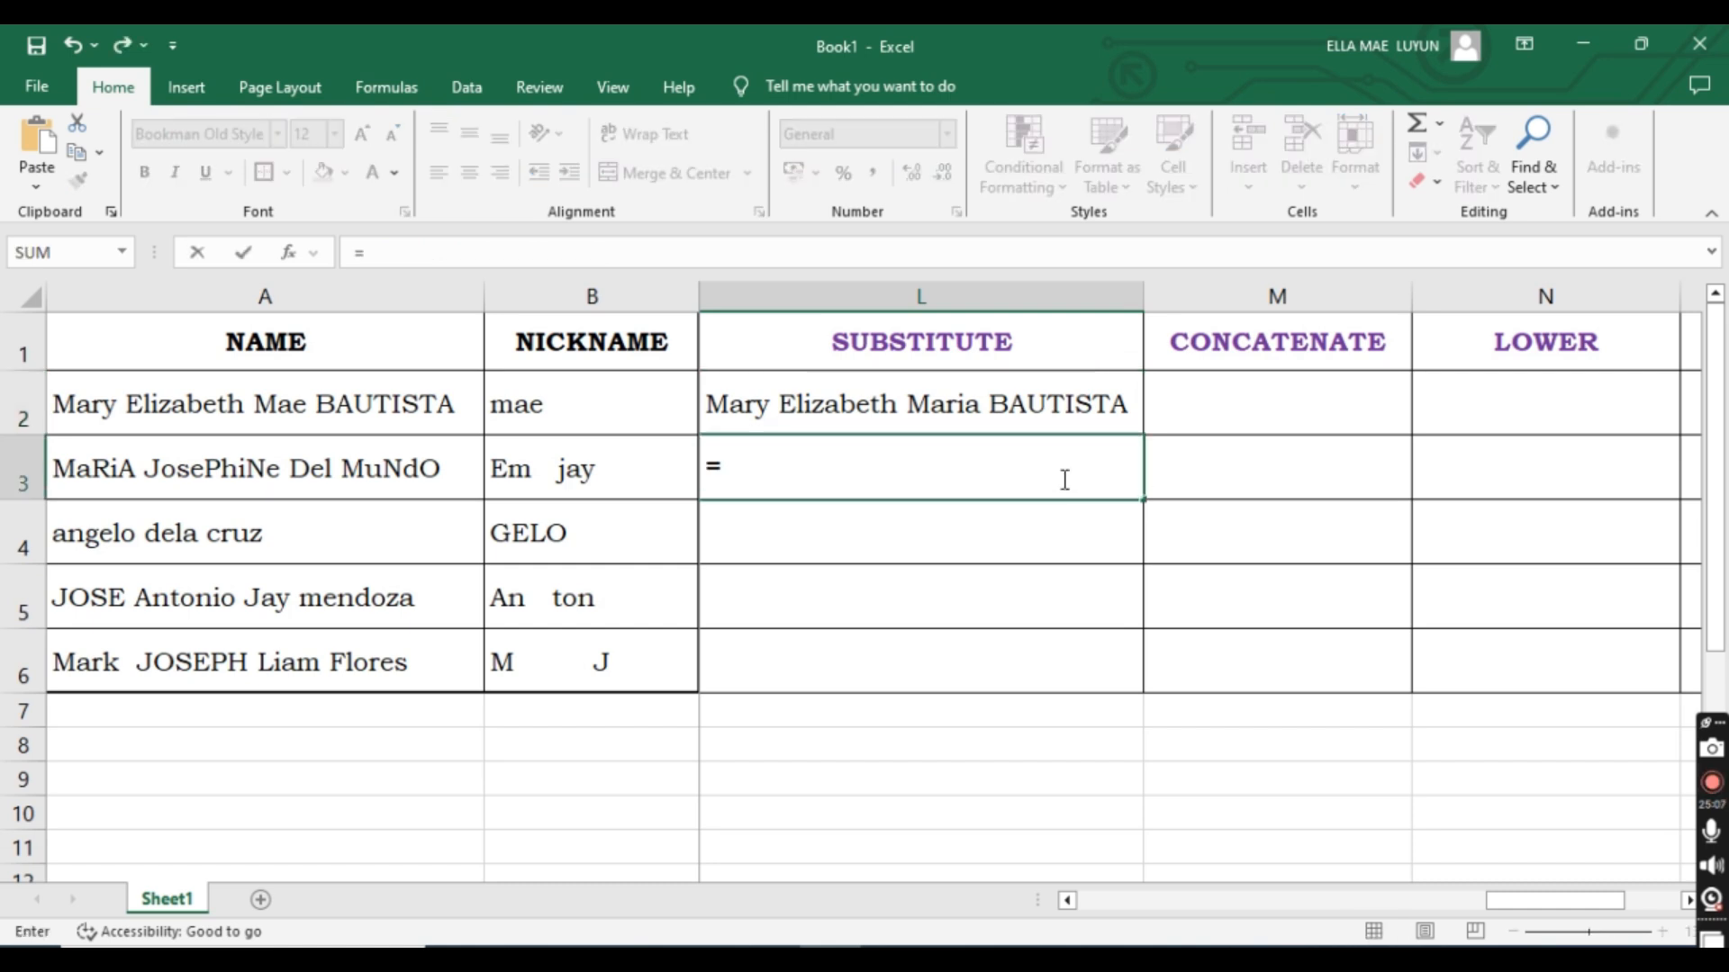
type("sub")
key("Tab")
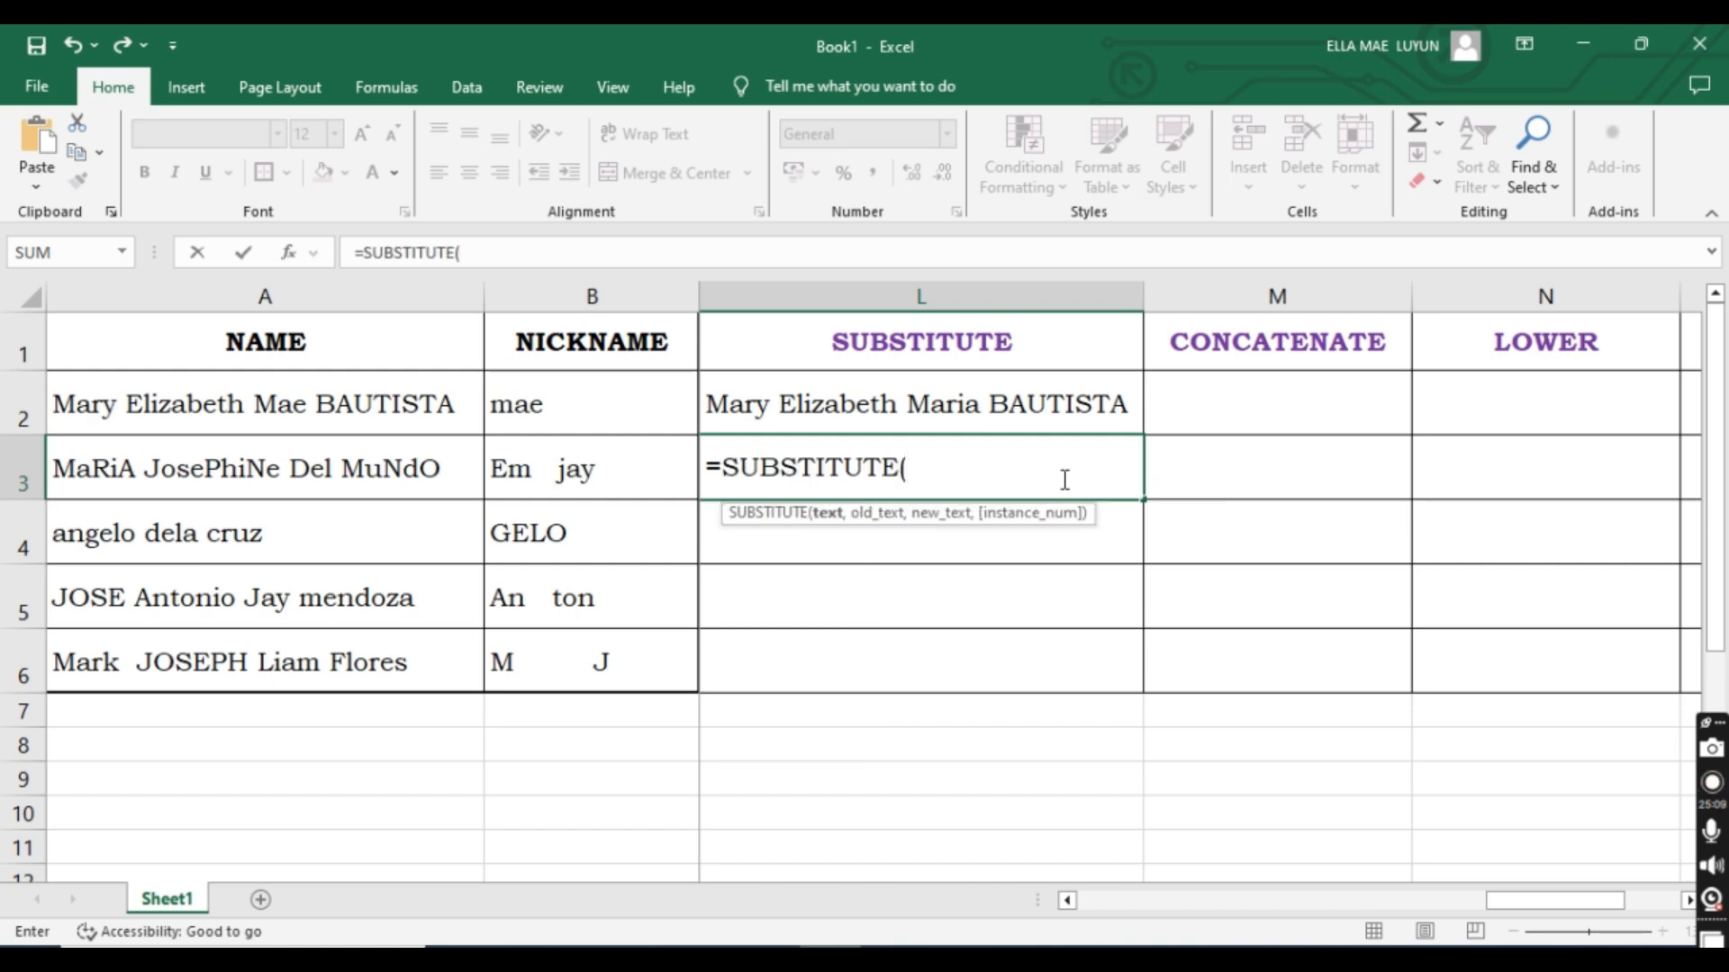
left_click(241, 475)
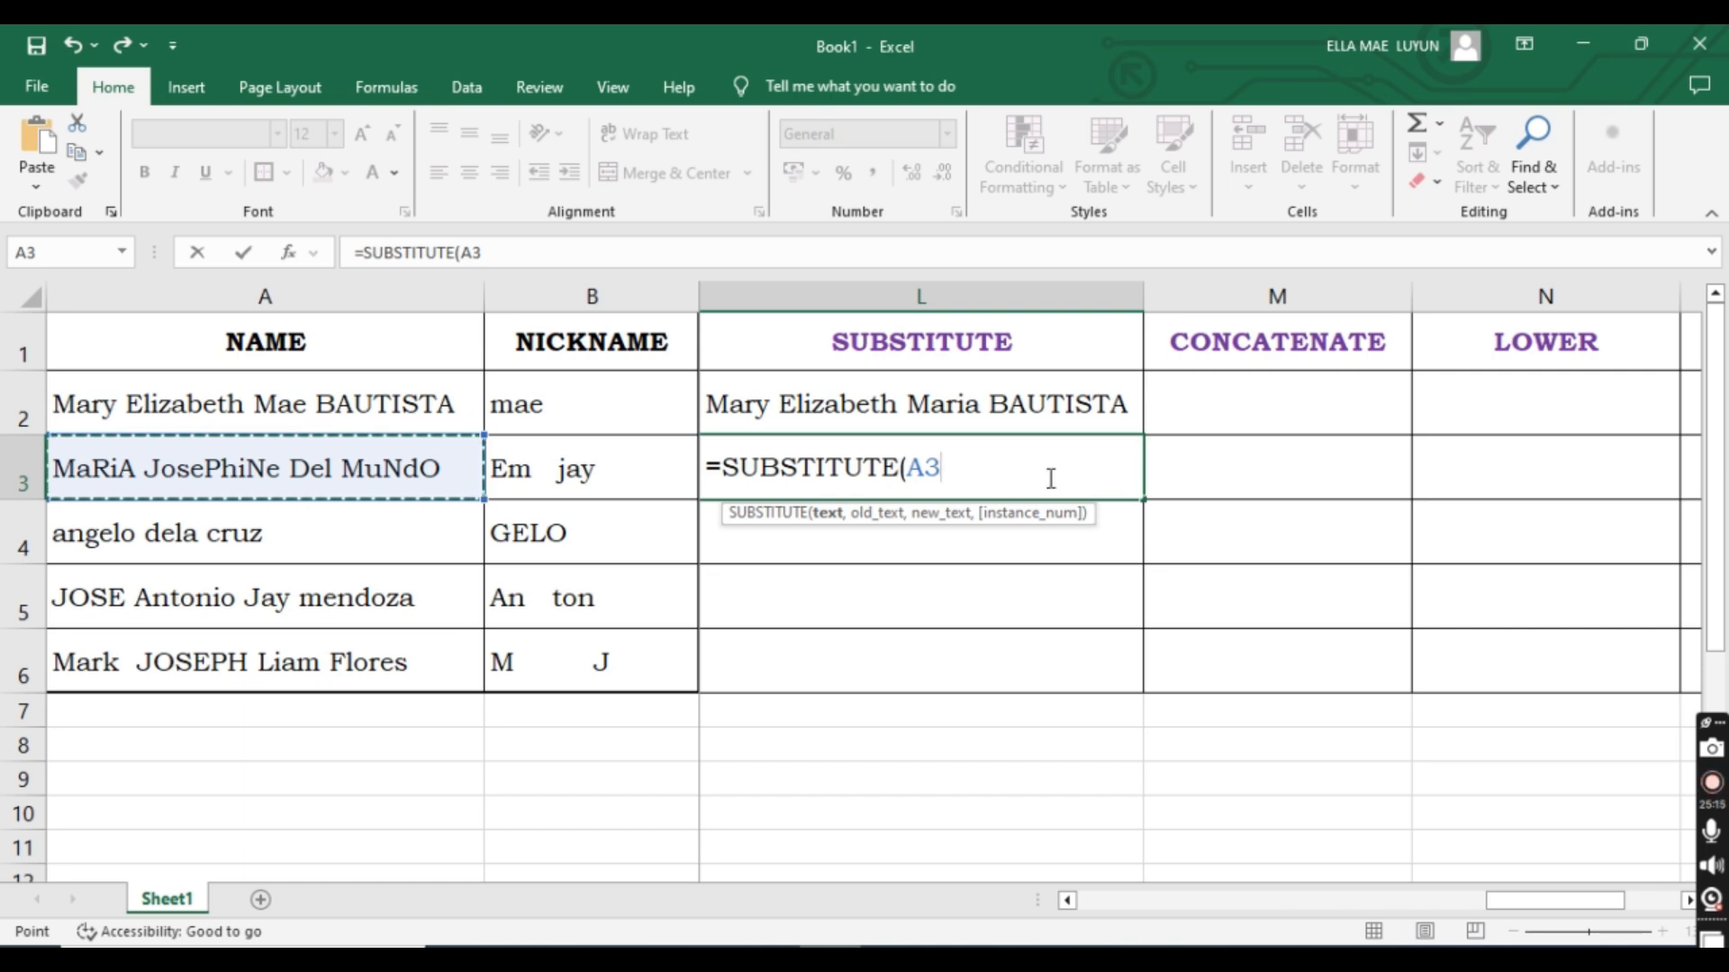
type(",")
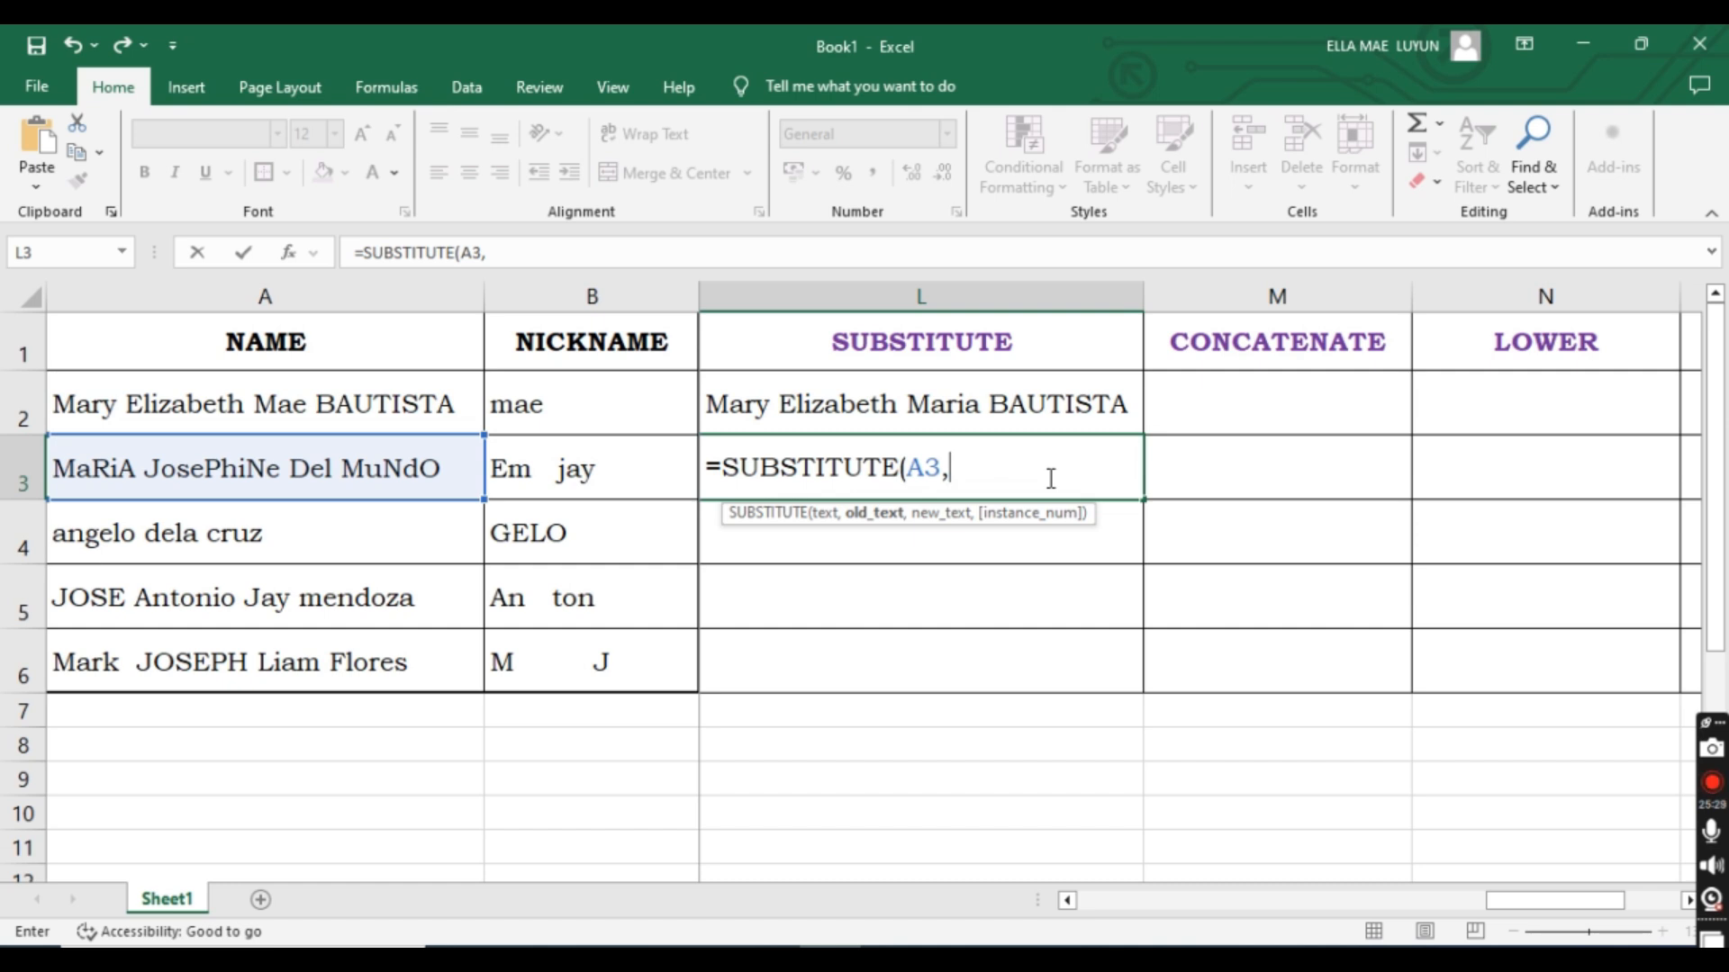
type("\"Mai")
key("BackSpace")
type("ria\",")
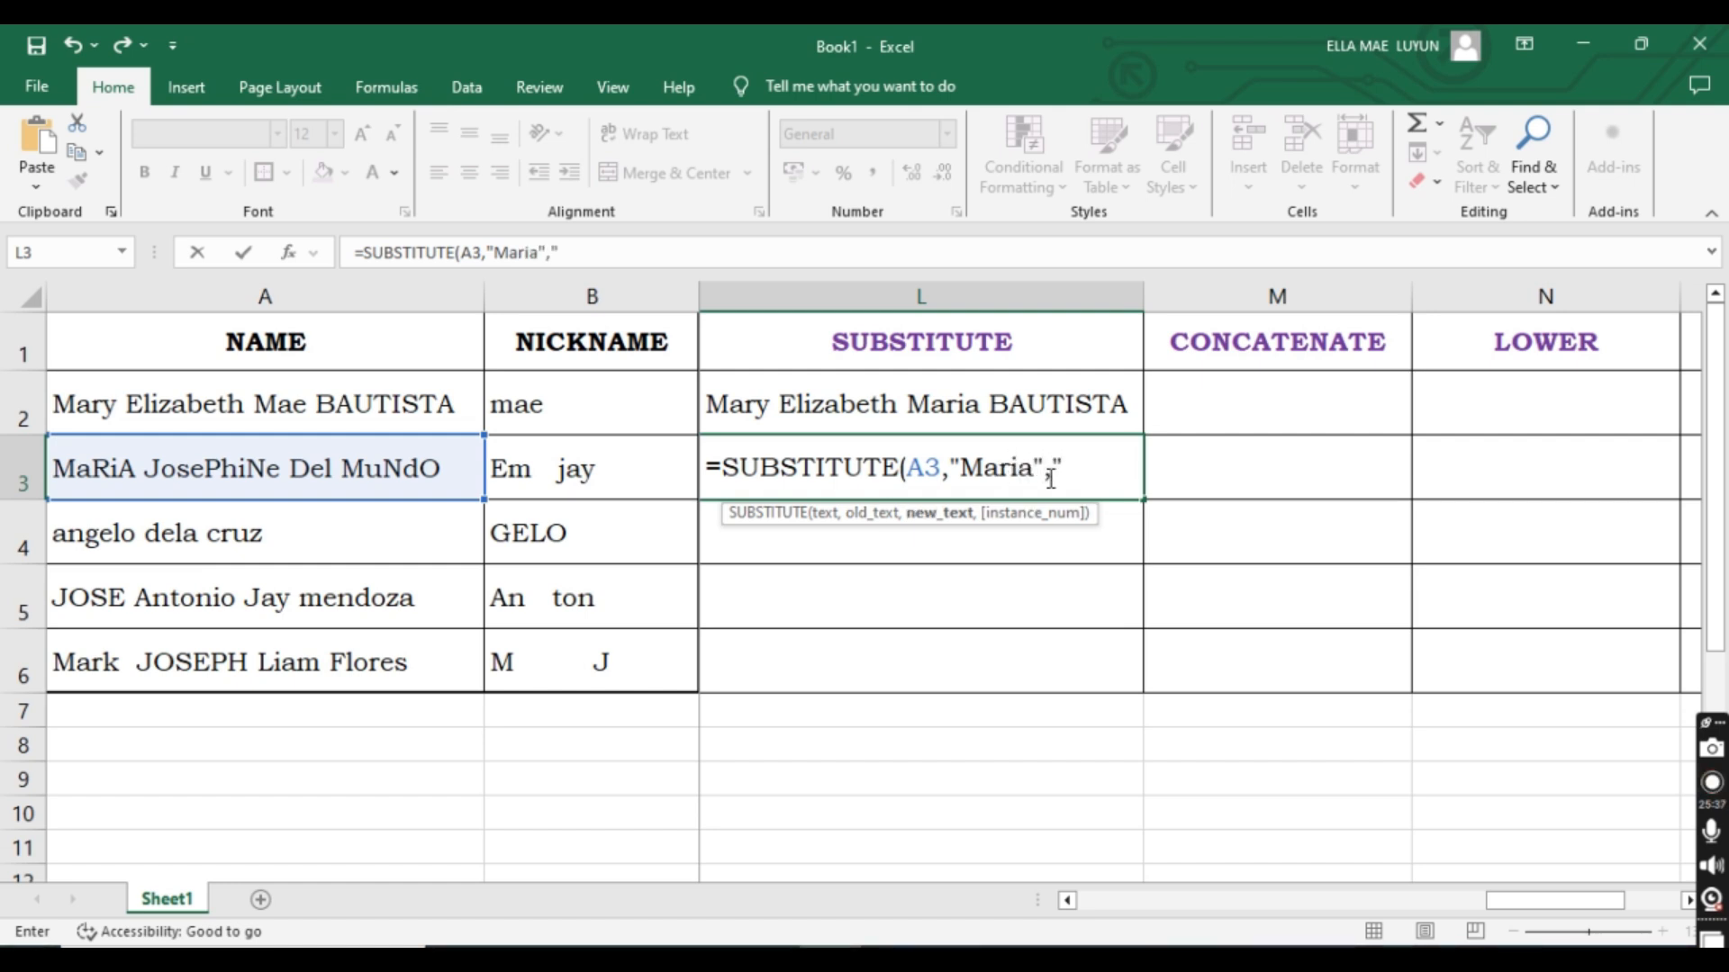
type("\"Mae\")")
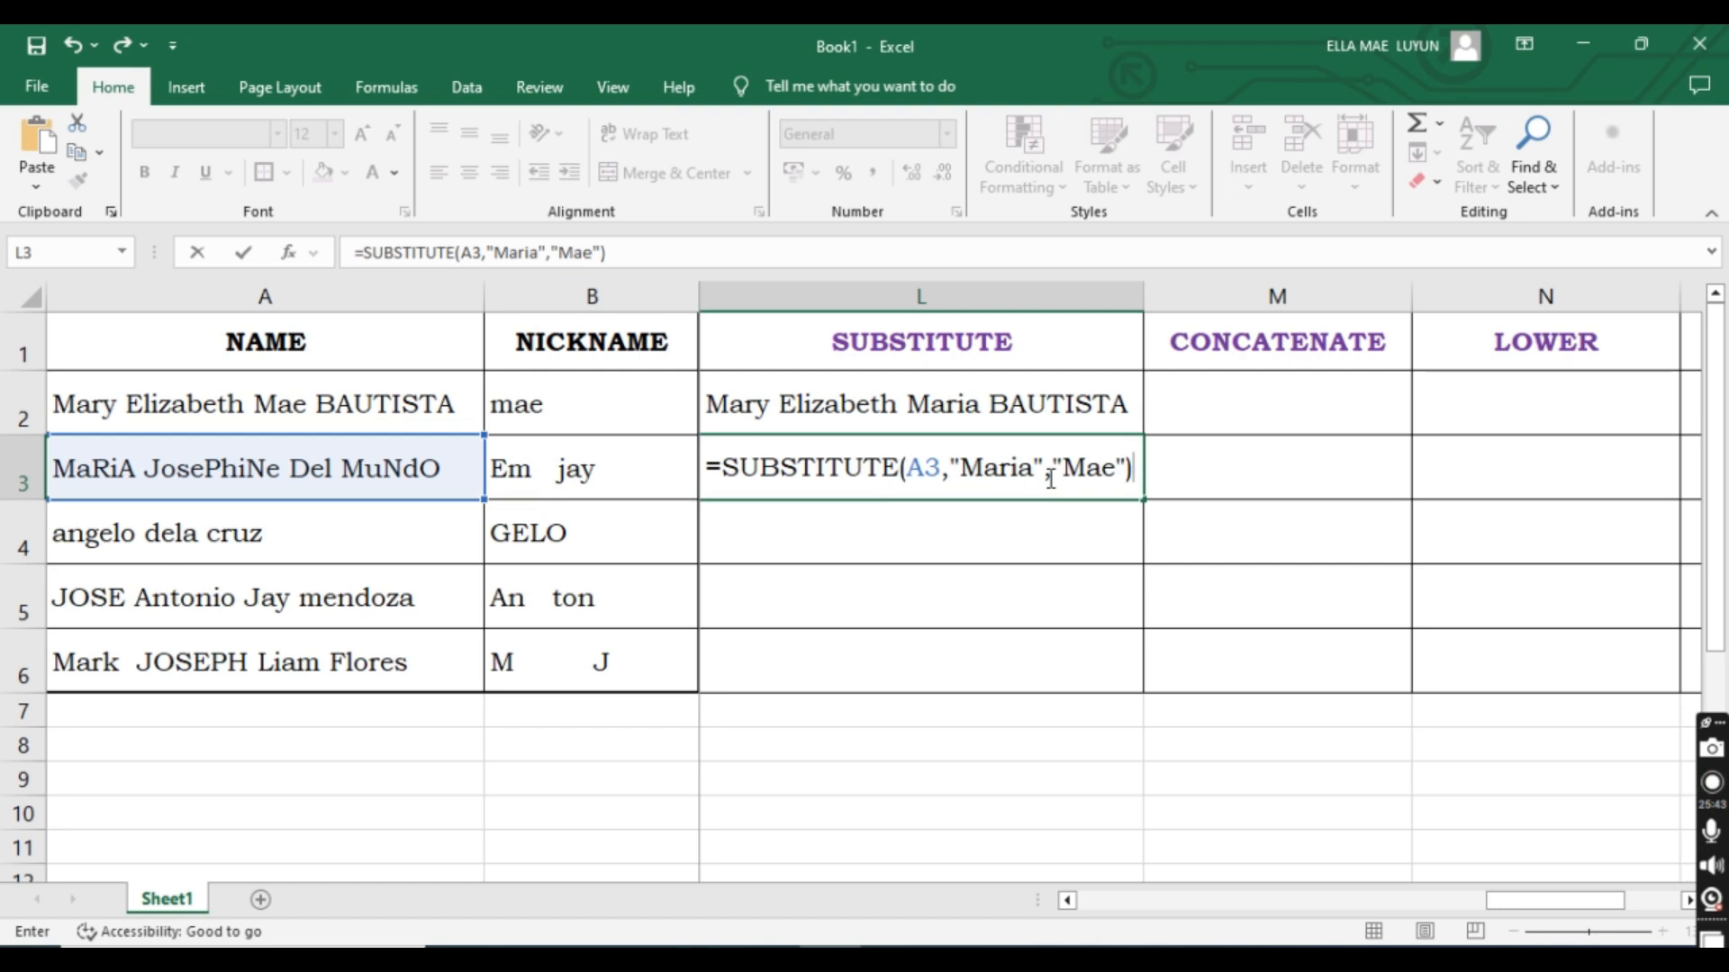
double_click(1027, 470)
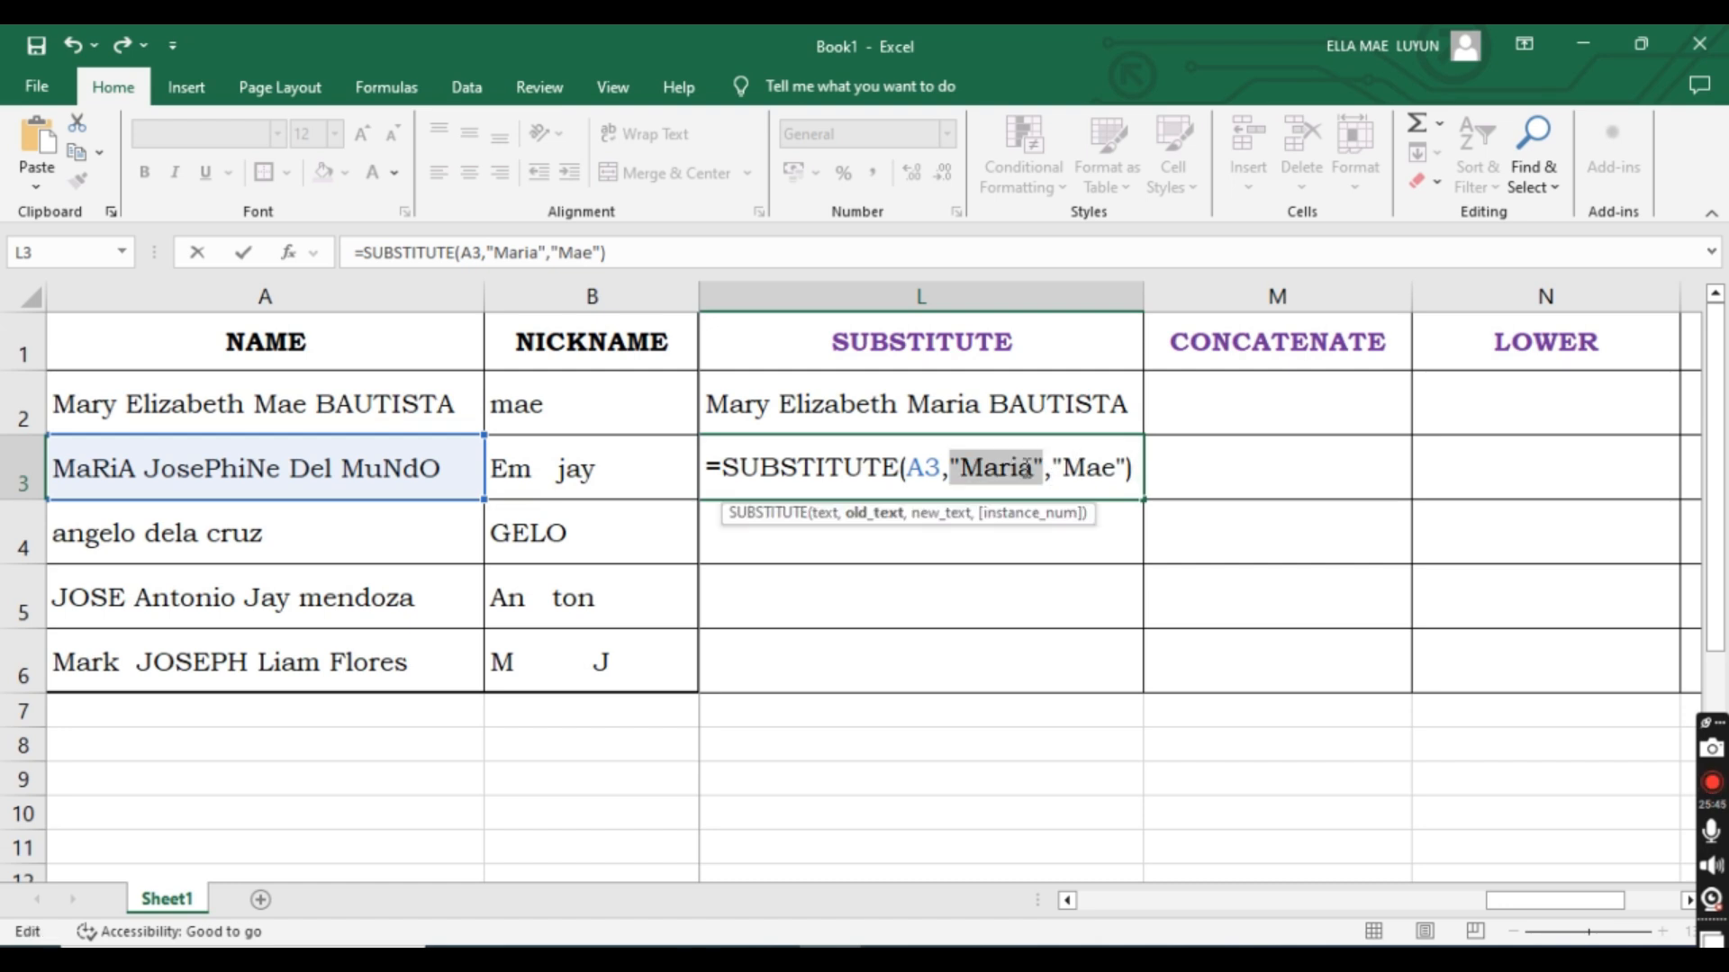
left_click(1102, 467)
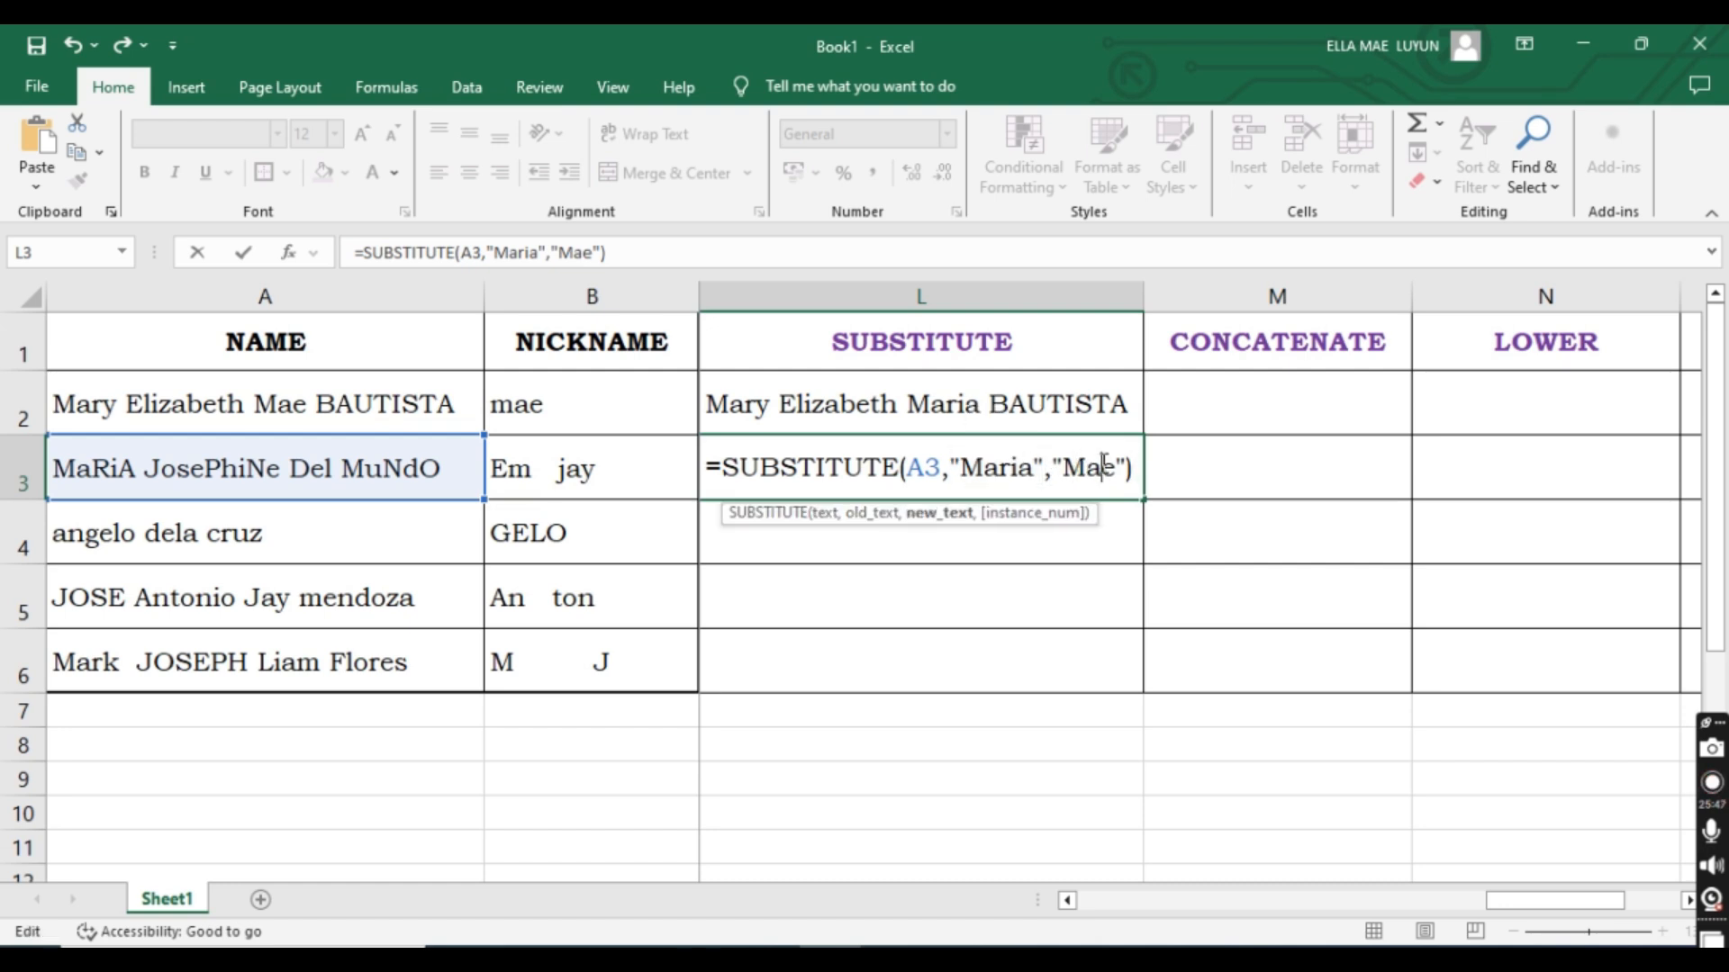
double_click(1097, 466)
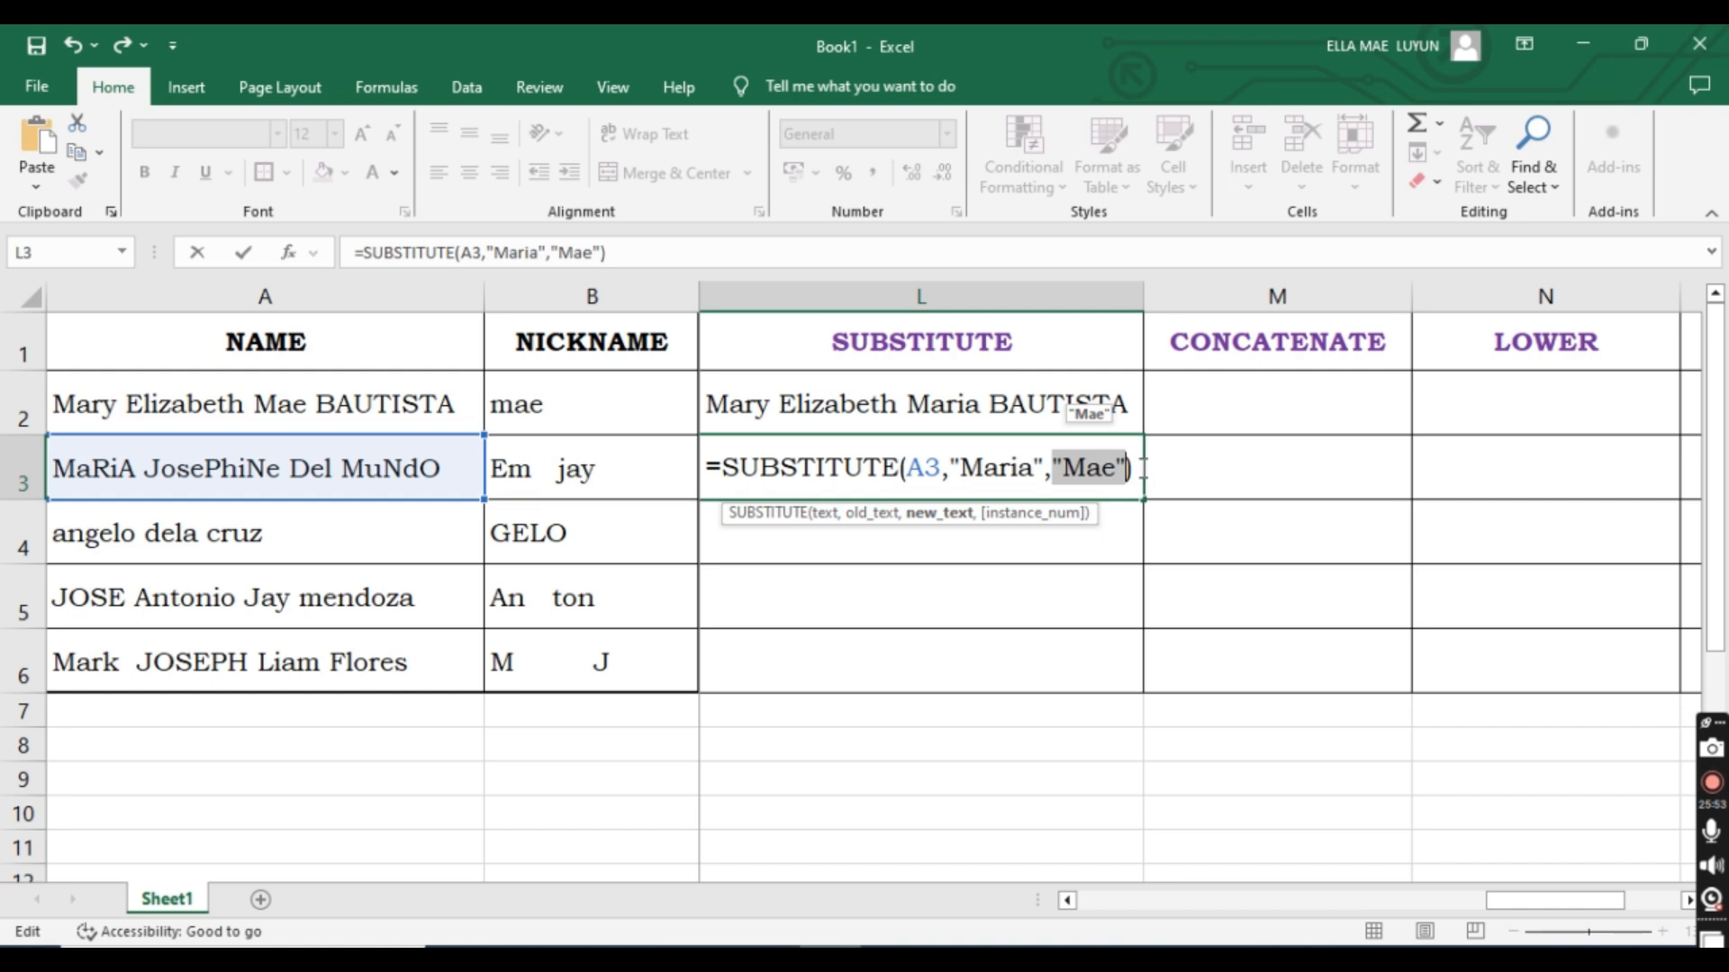
left_click(1143, 468)
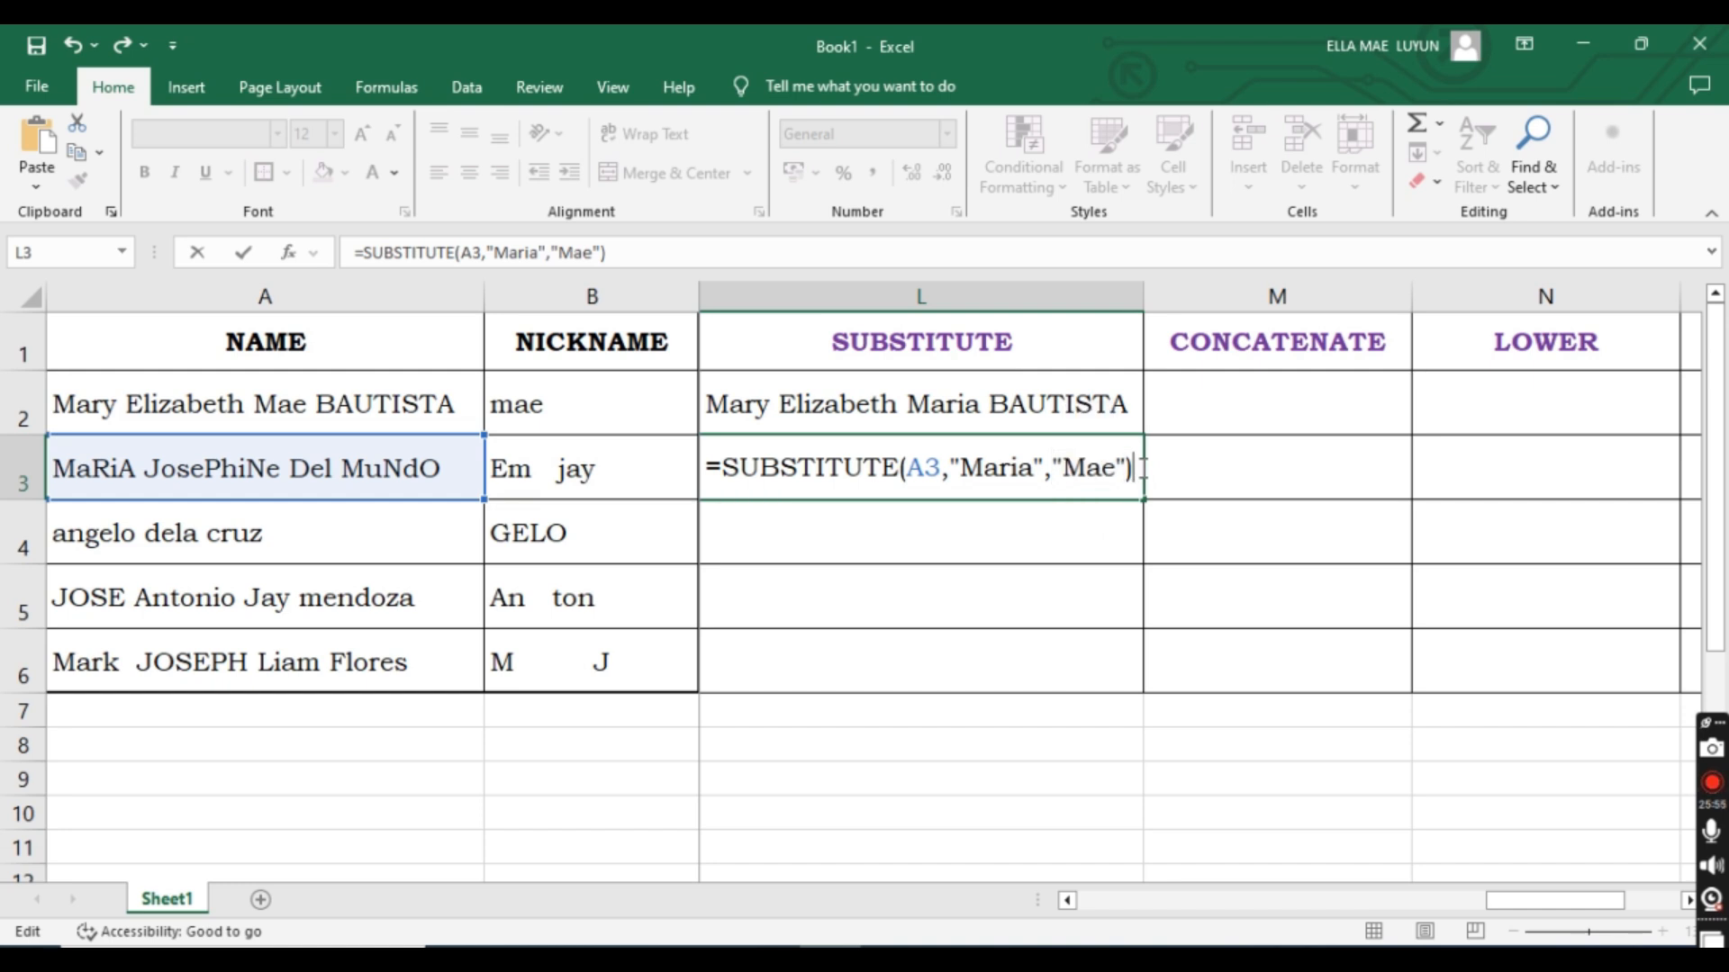
key("Return")
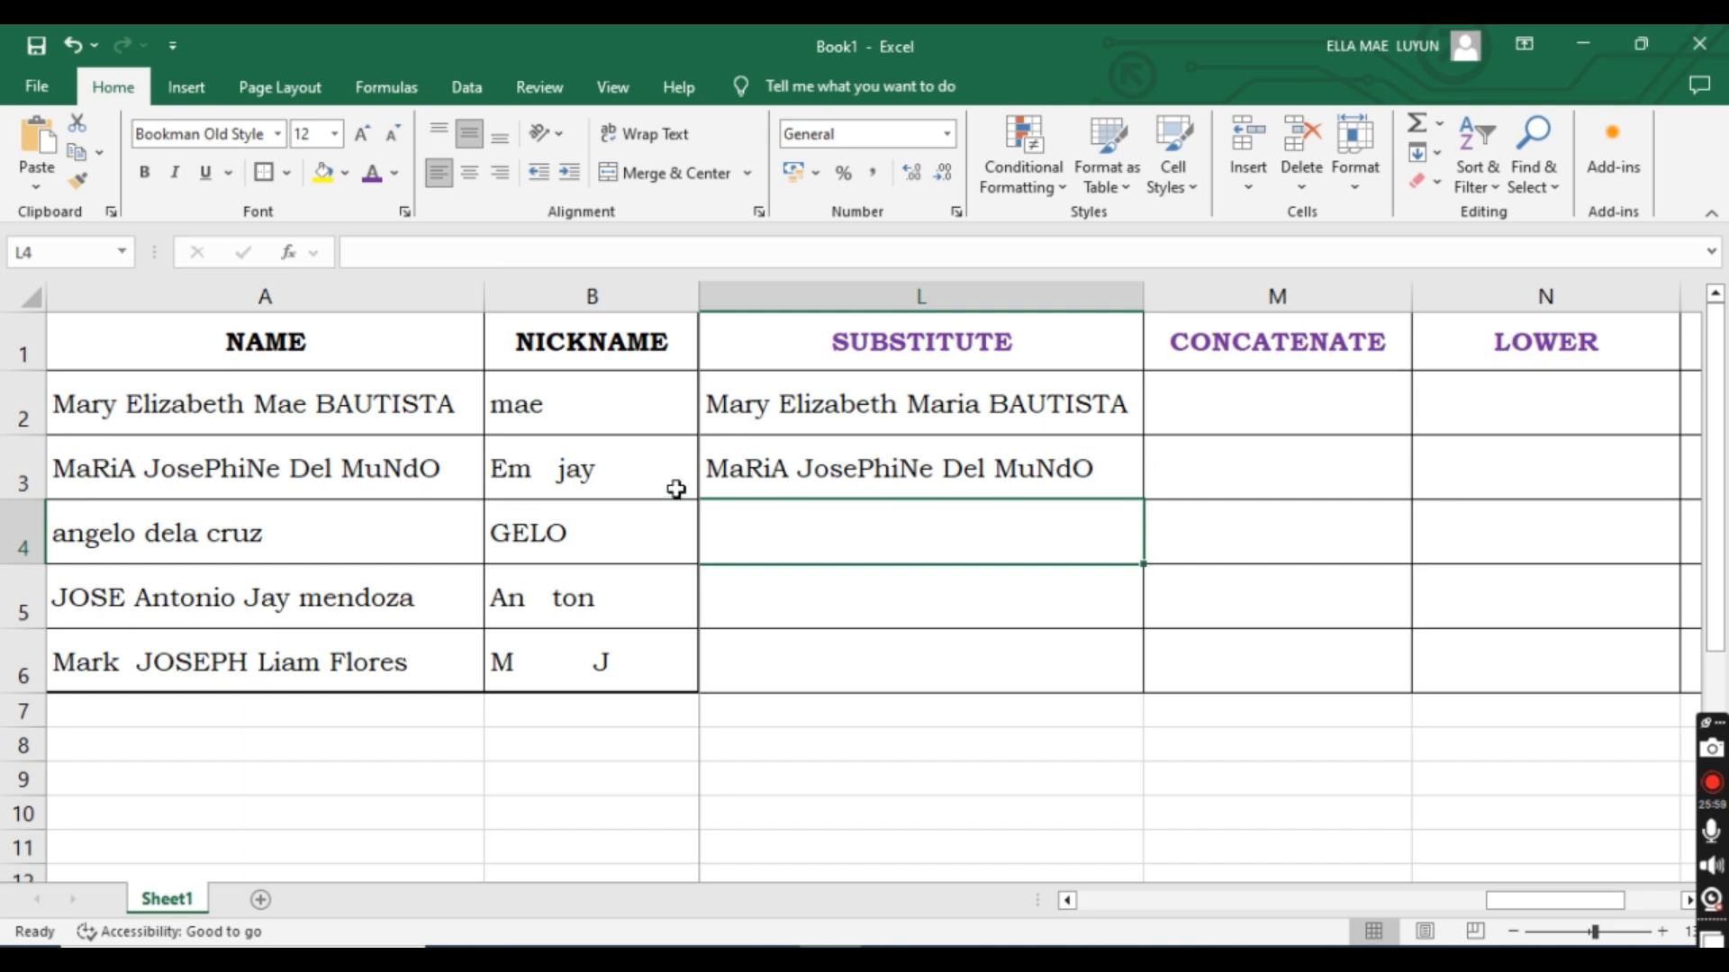
Review L3's SUBSTITUTE formula, selecting its "Maria" argument.
left_click(827, 483)
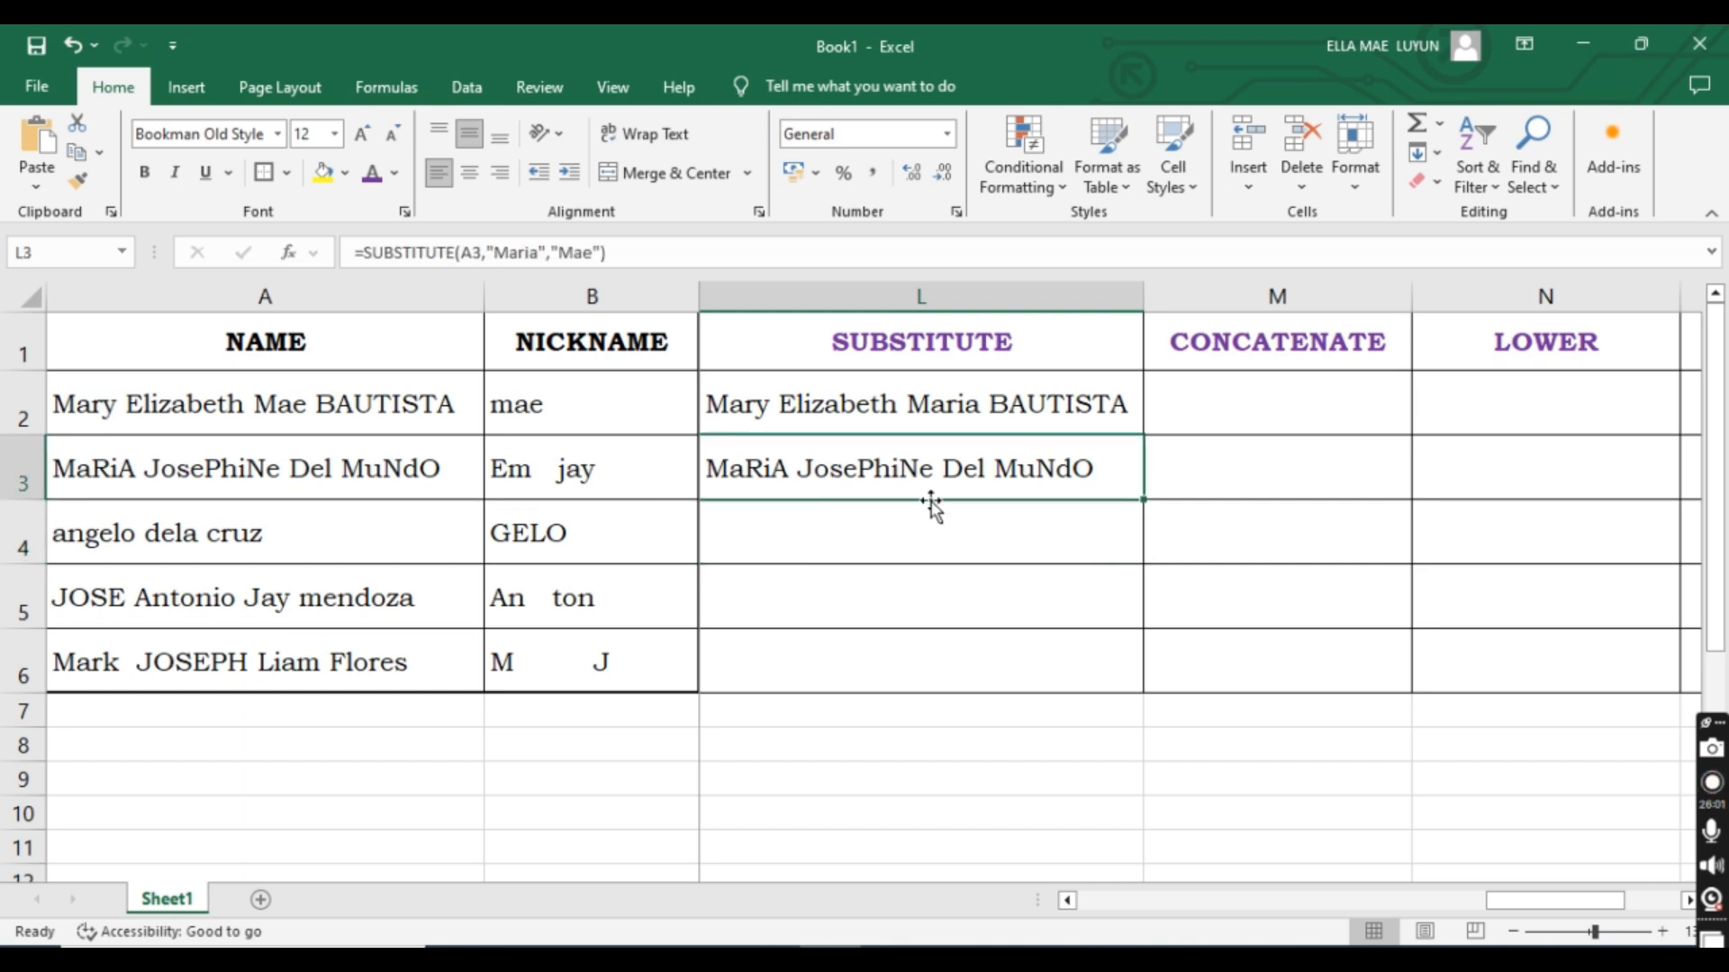
double_click(834, 477)
left_click(1020, 466)
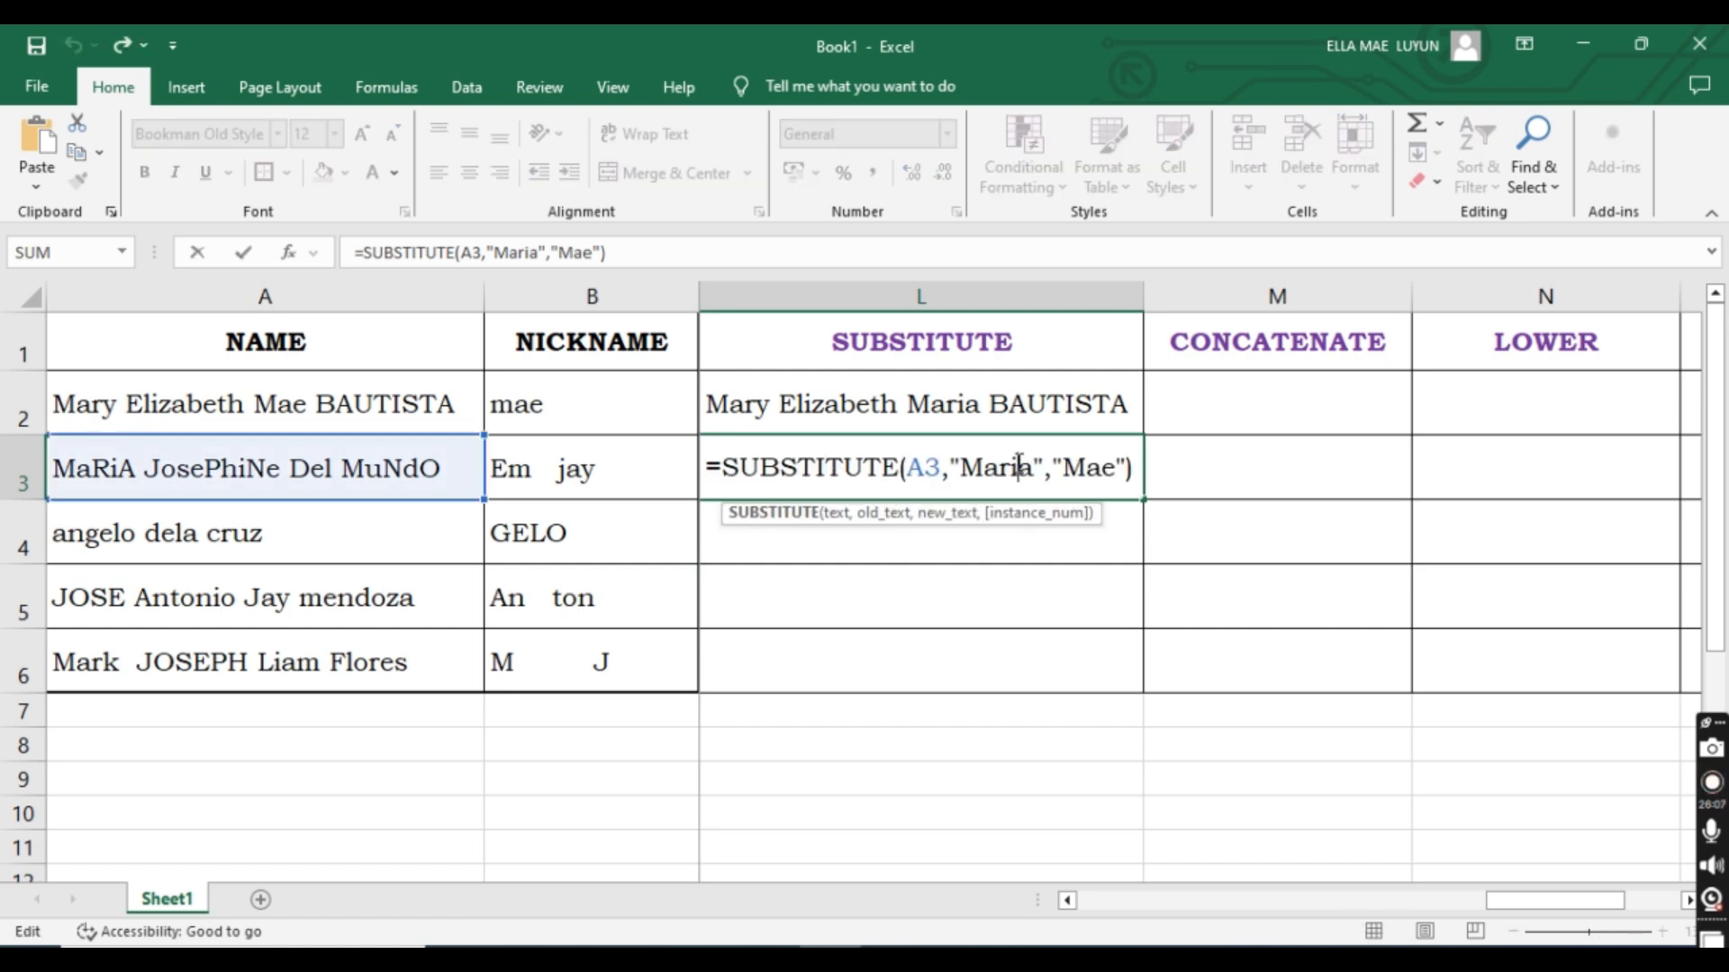
double_click(1019, 467)
left_click(963, 466)
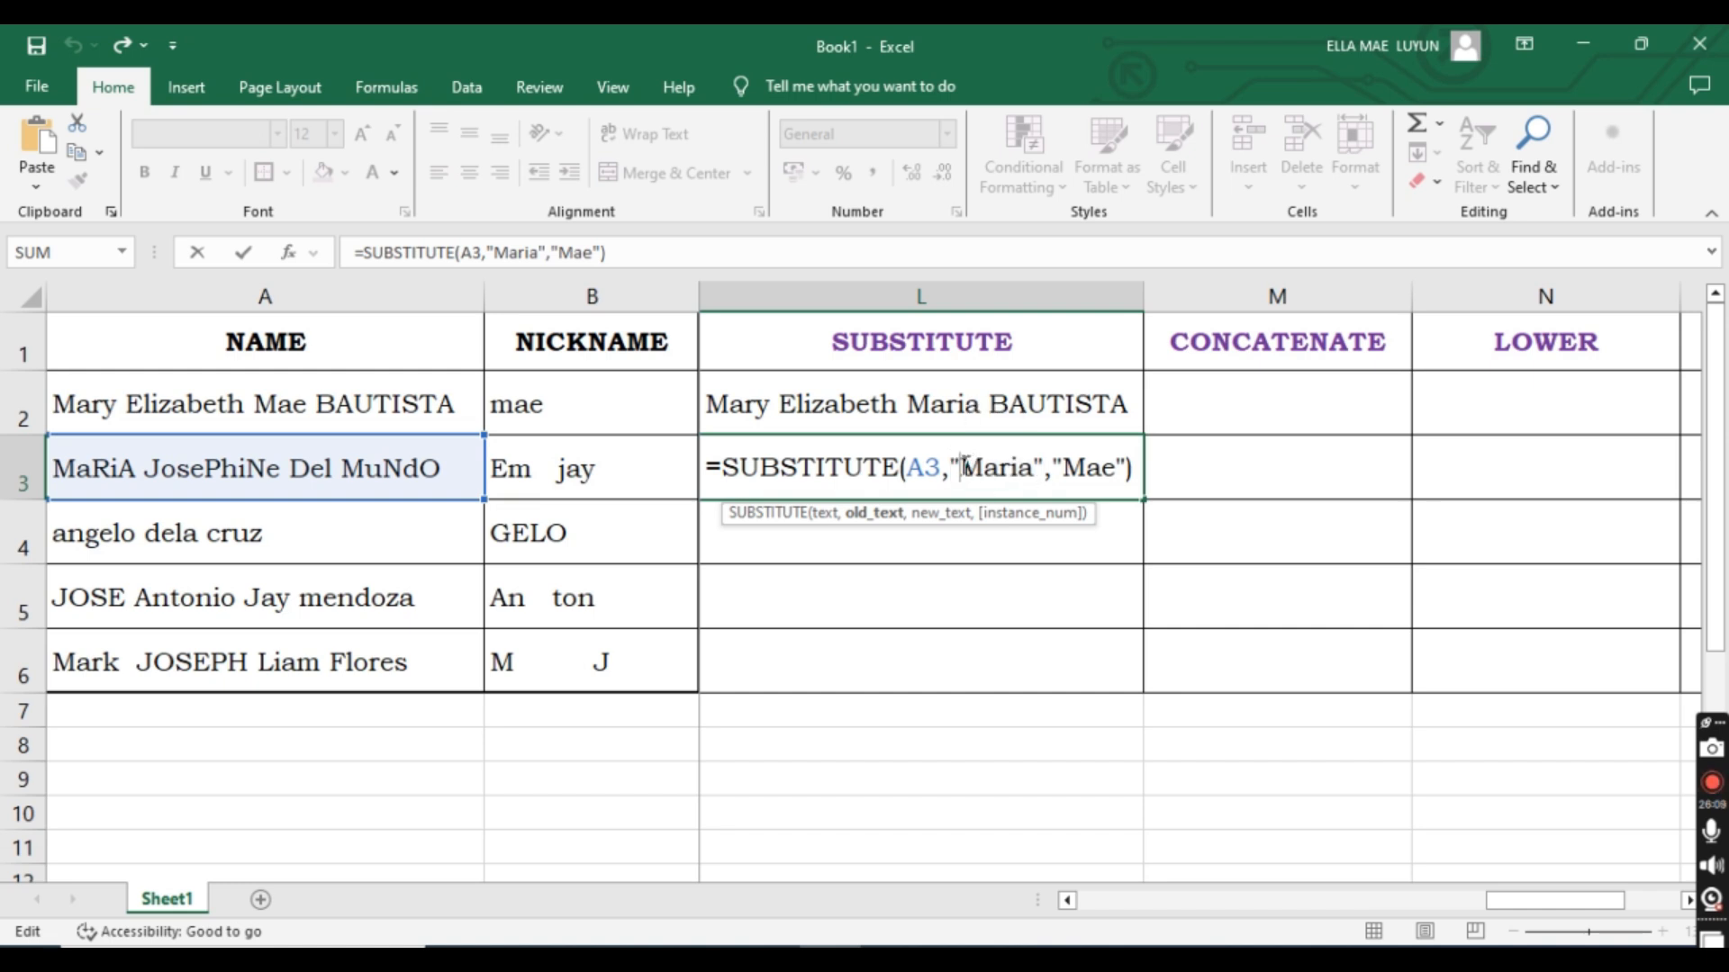
left_click_drag(962, 466, 1033, 466)
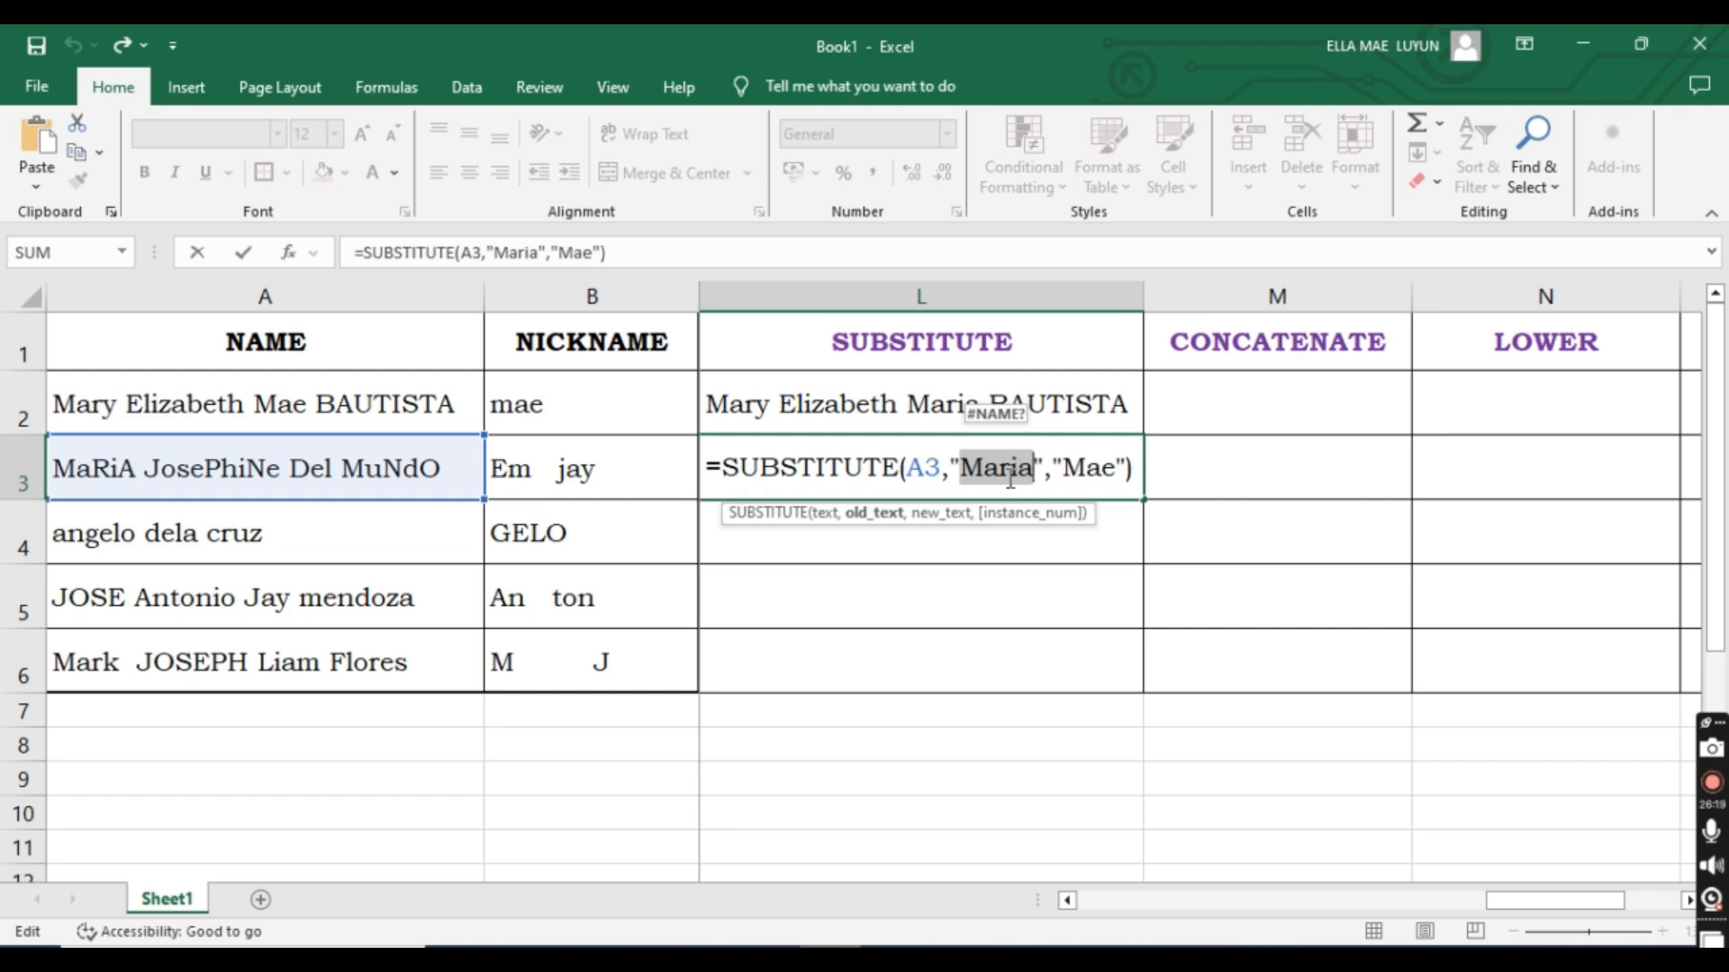
key("Return")
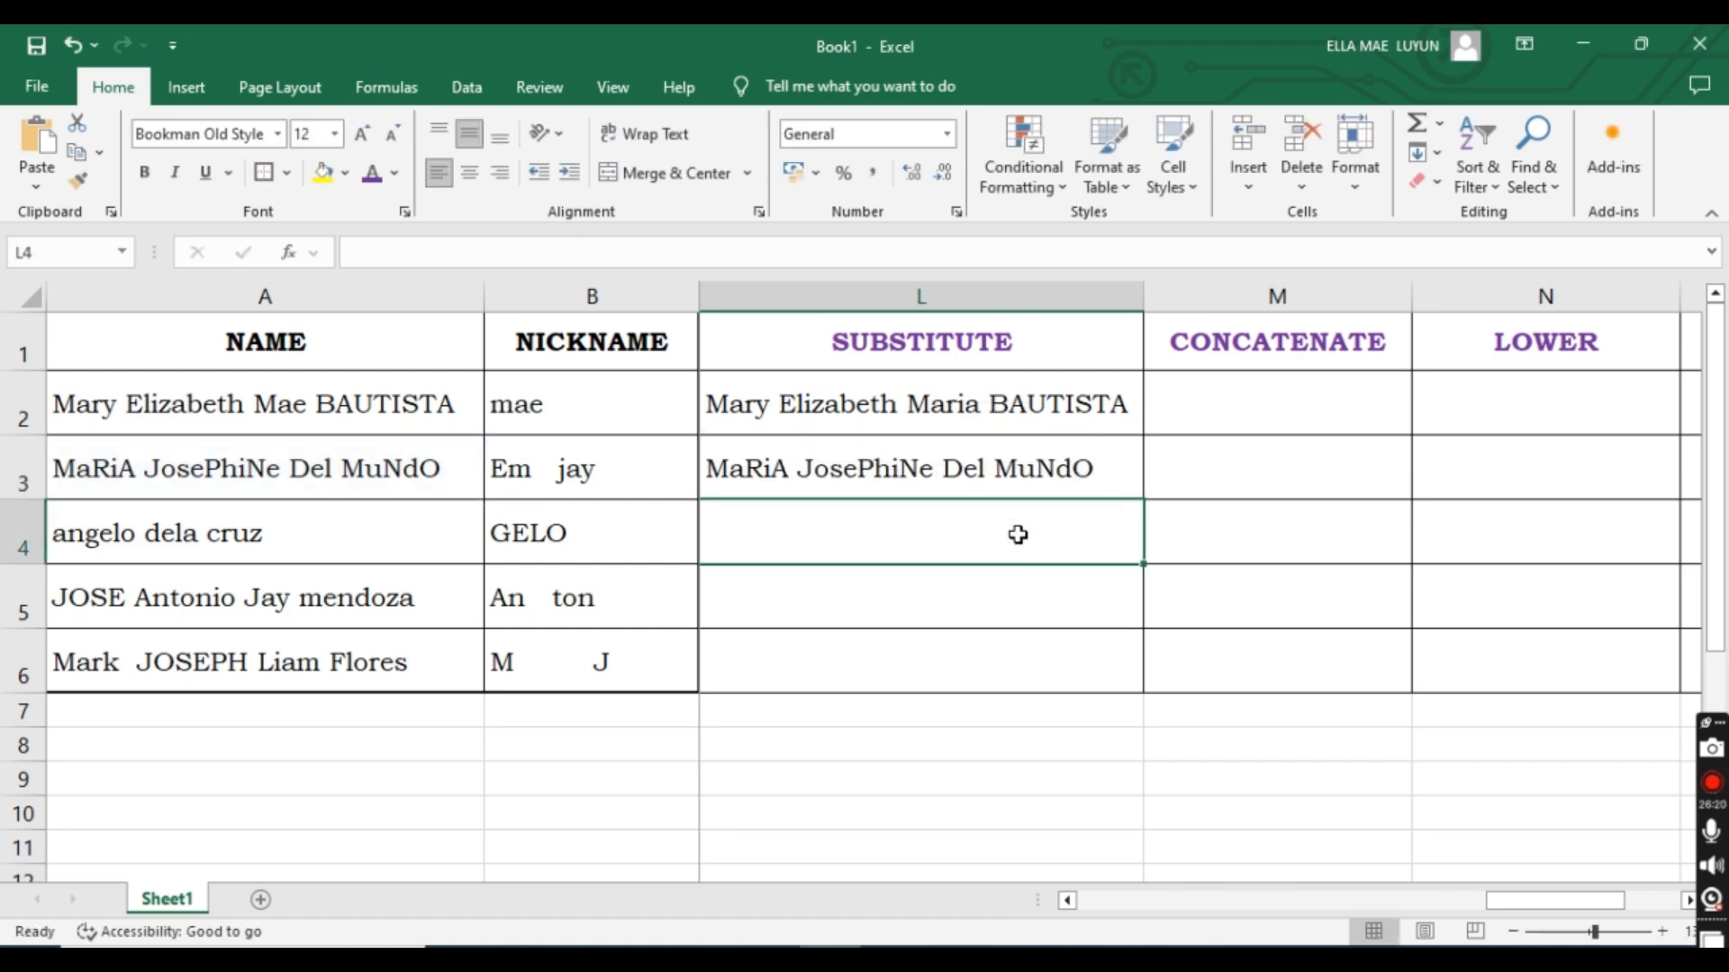
left_click(936, 486)
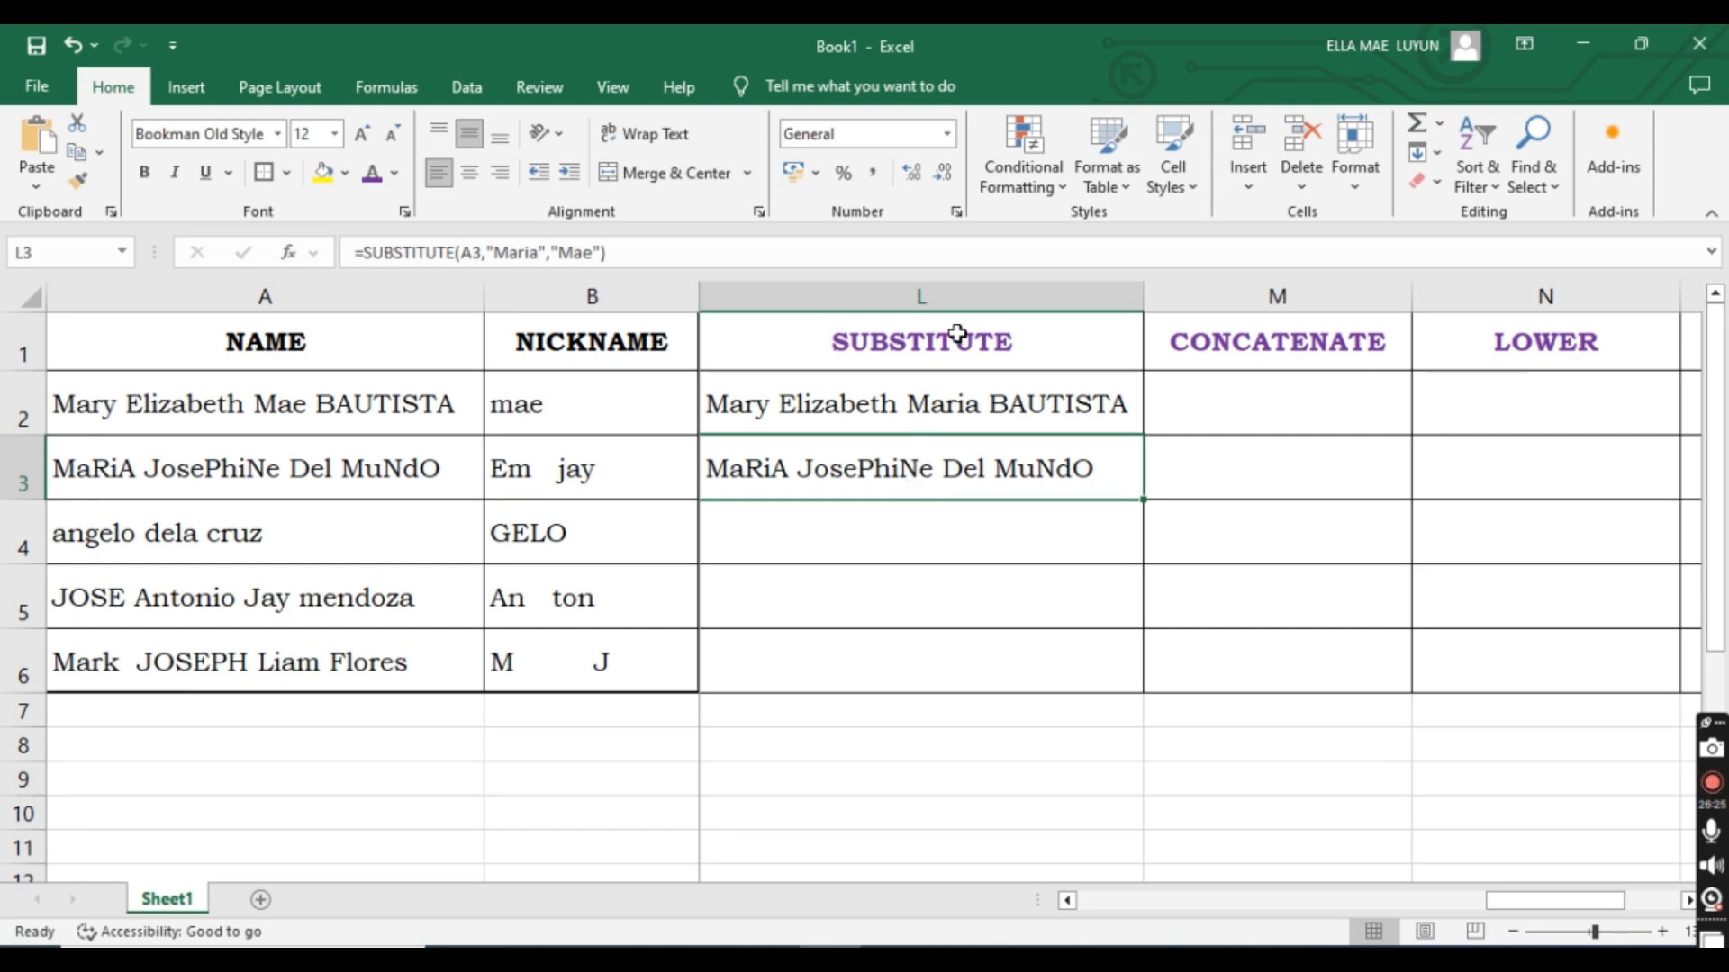
double_click(919, 469)
double_click(1012, 466)
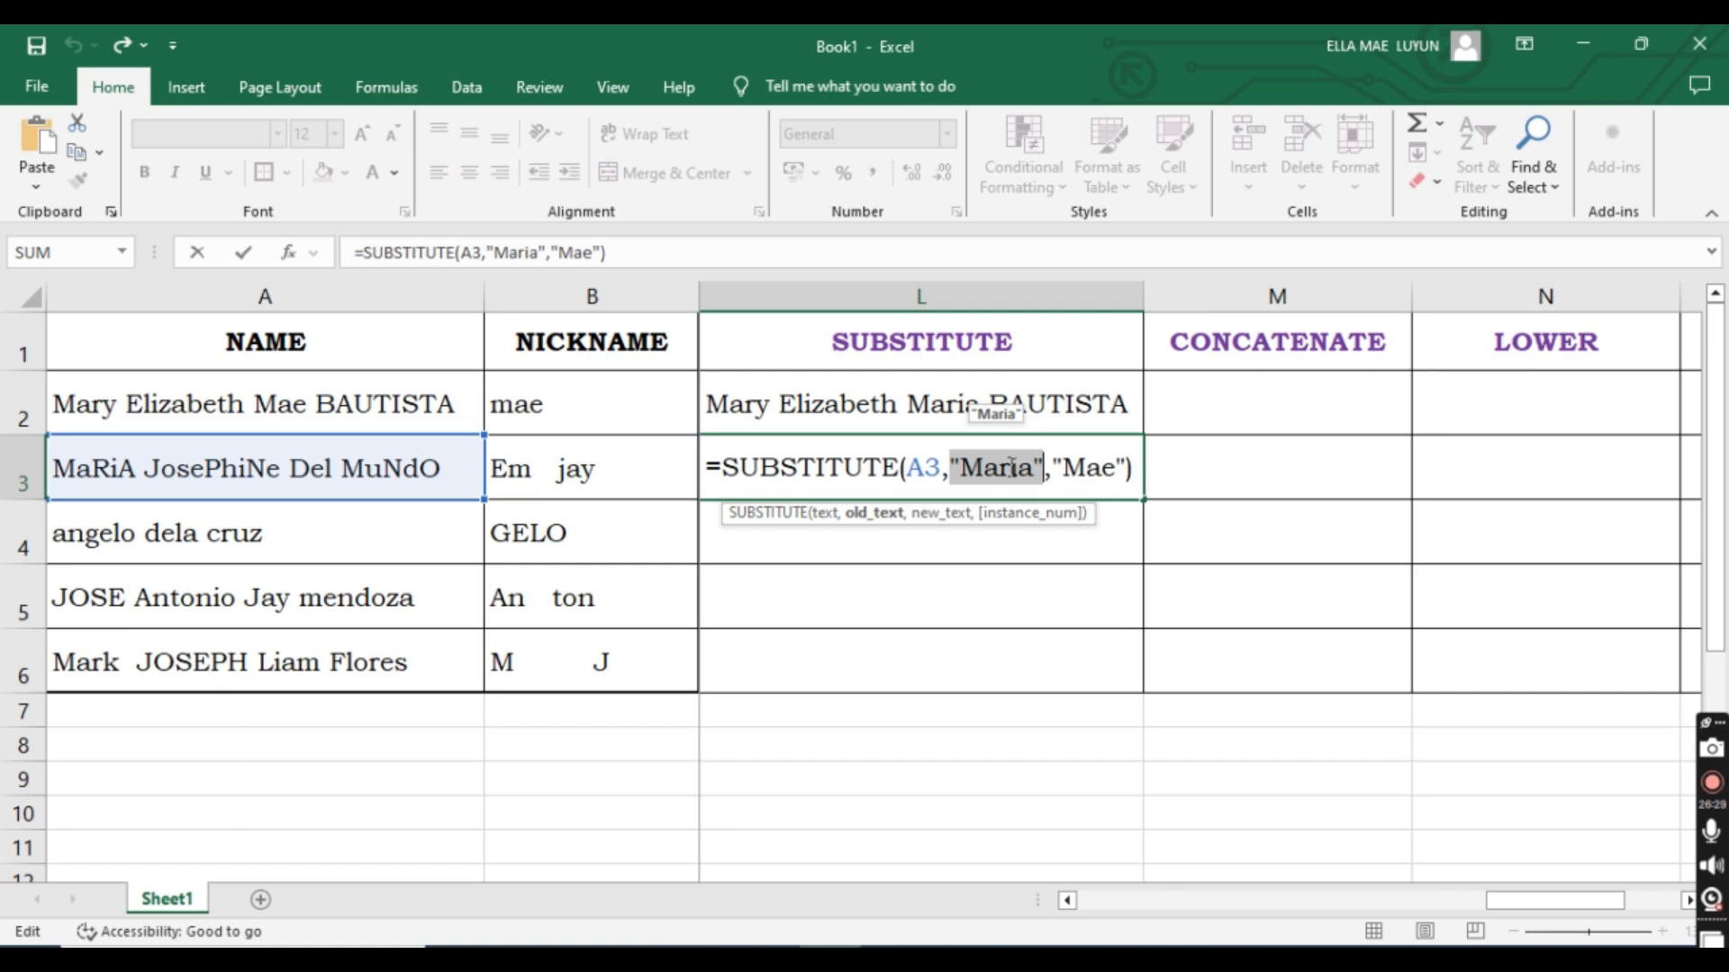
left_click(1012, 466)
mouse_move(1033, 468)
left_mouse_down()
mouse_move(984, 470)
mouse_move(1004, 468)
left_mouse_up()
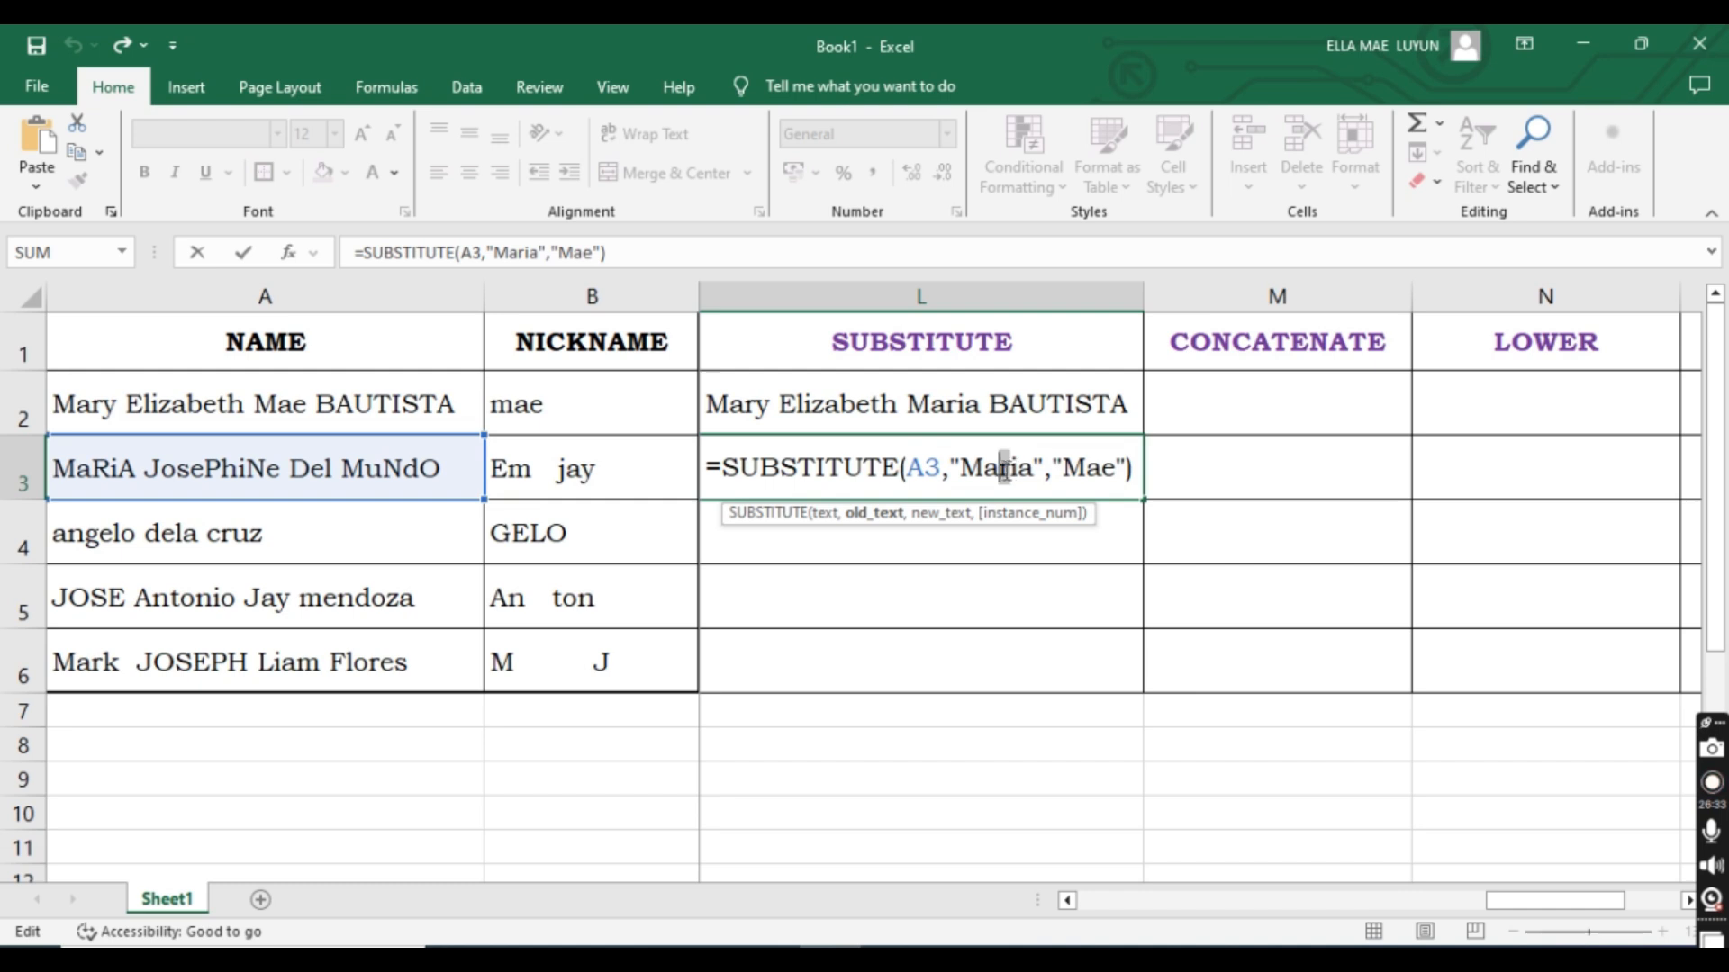
type("R")
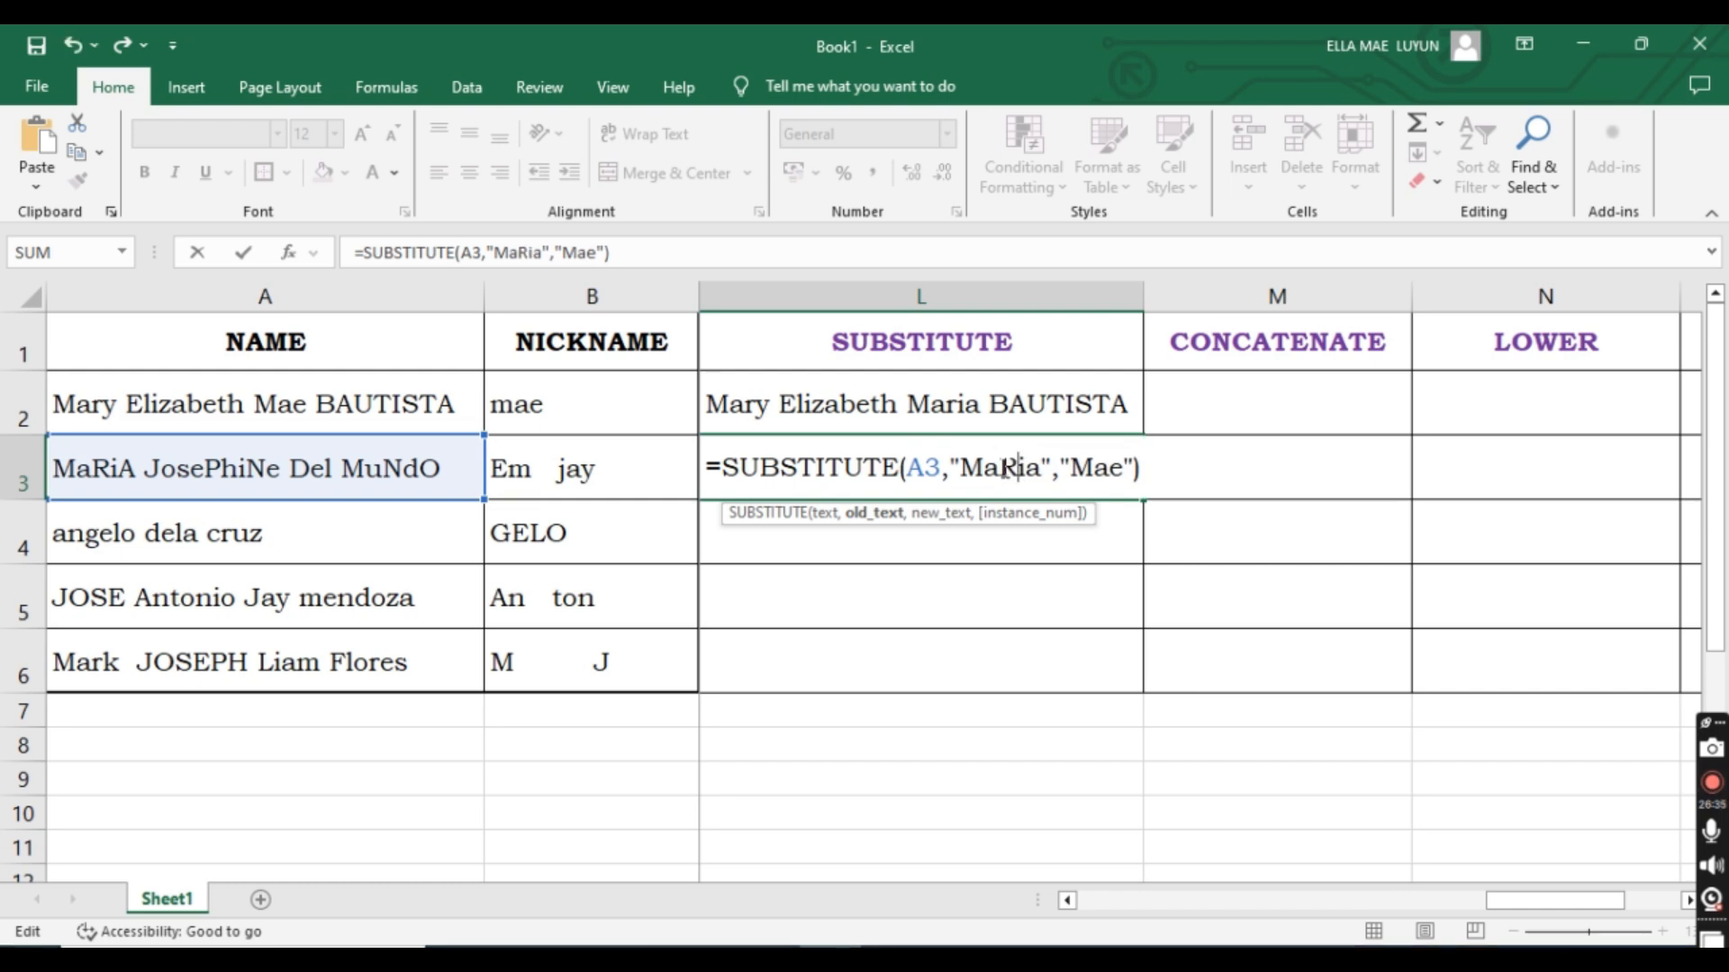
left_click_drag(1045, 468, 1032, 469)
type("A")
left_click(1092, 466)
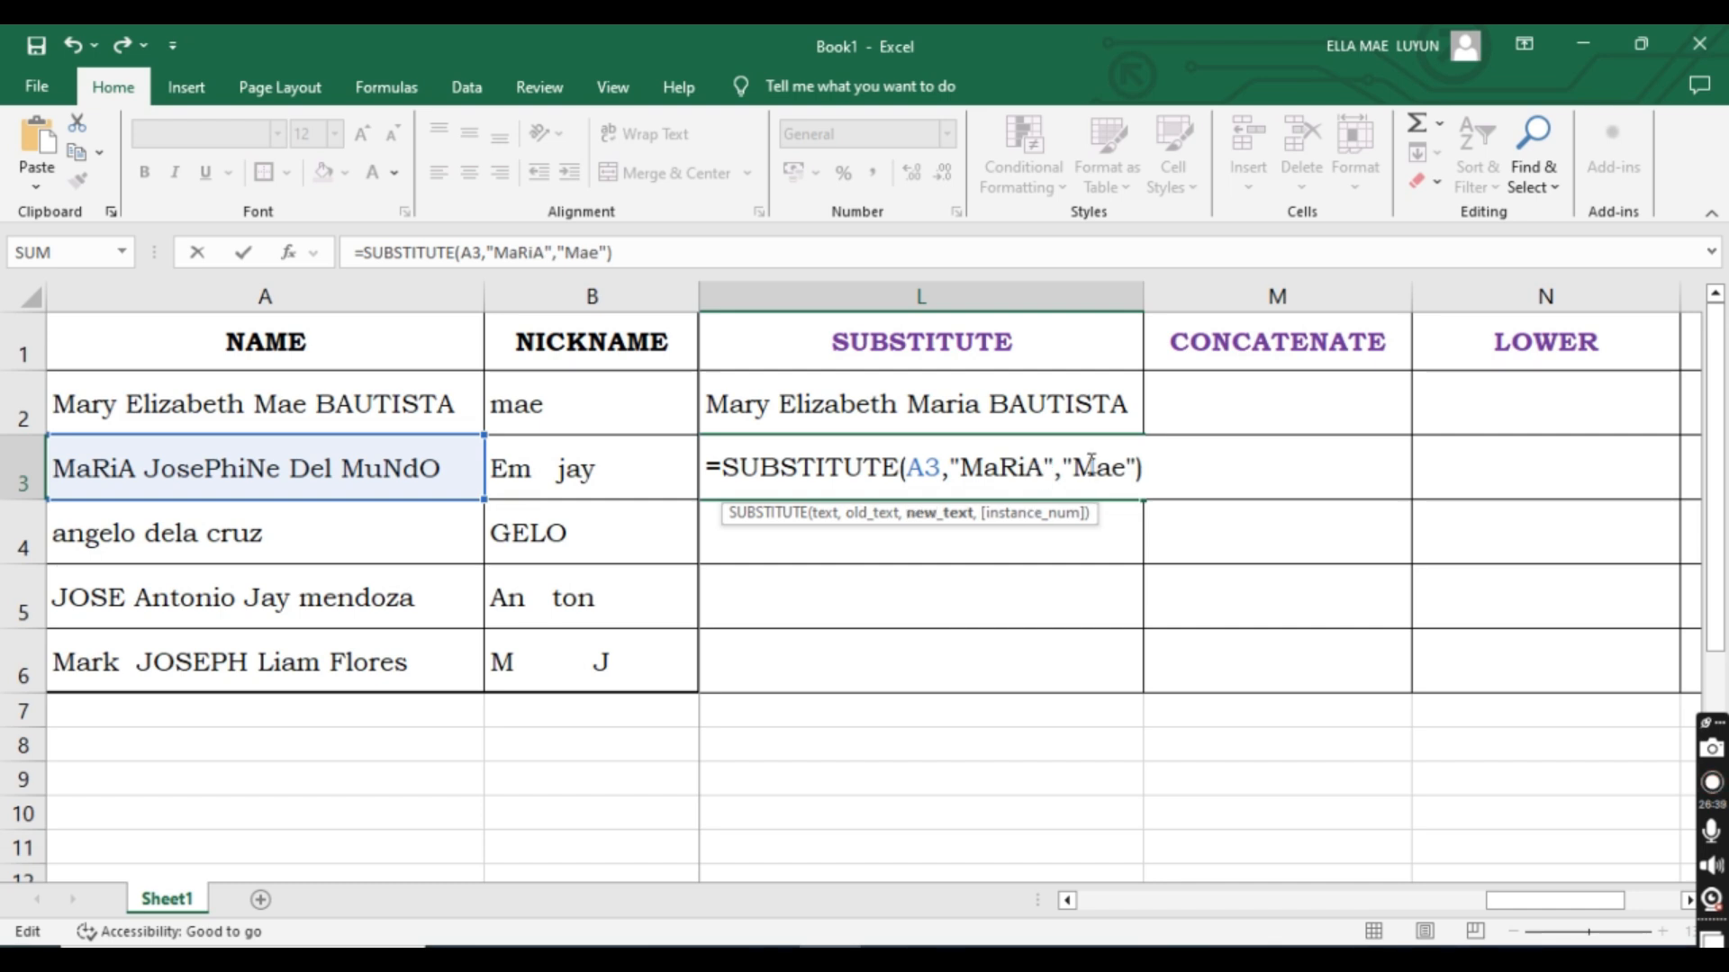
key("Return")
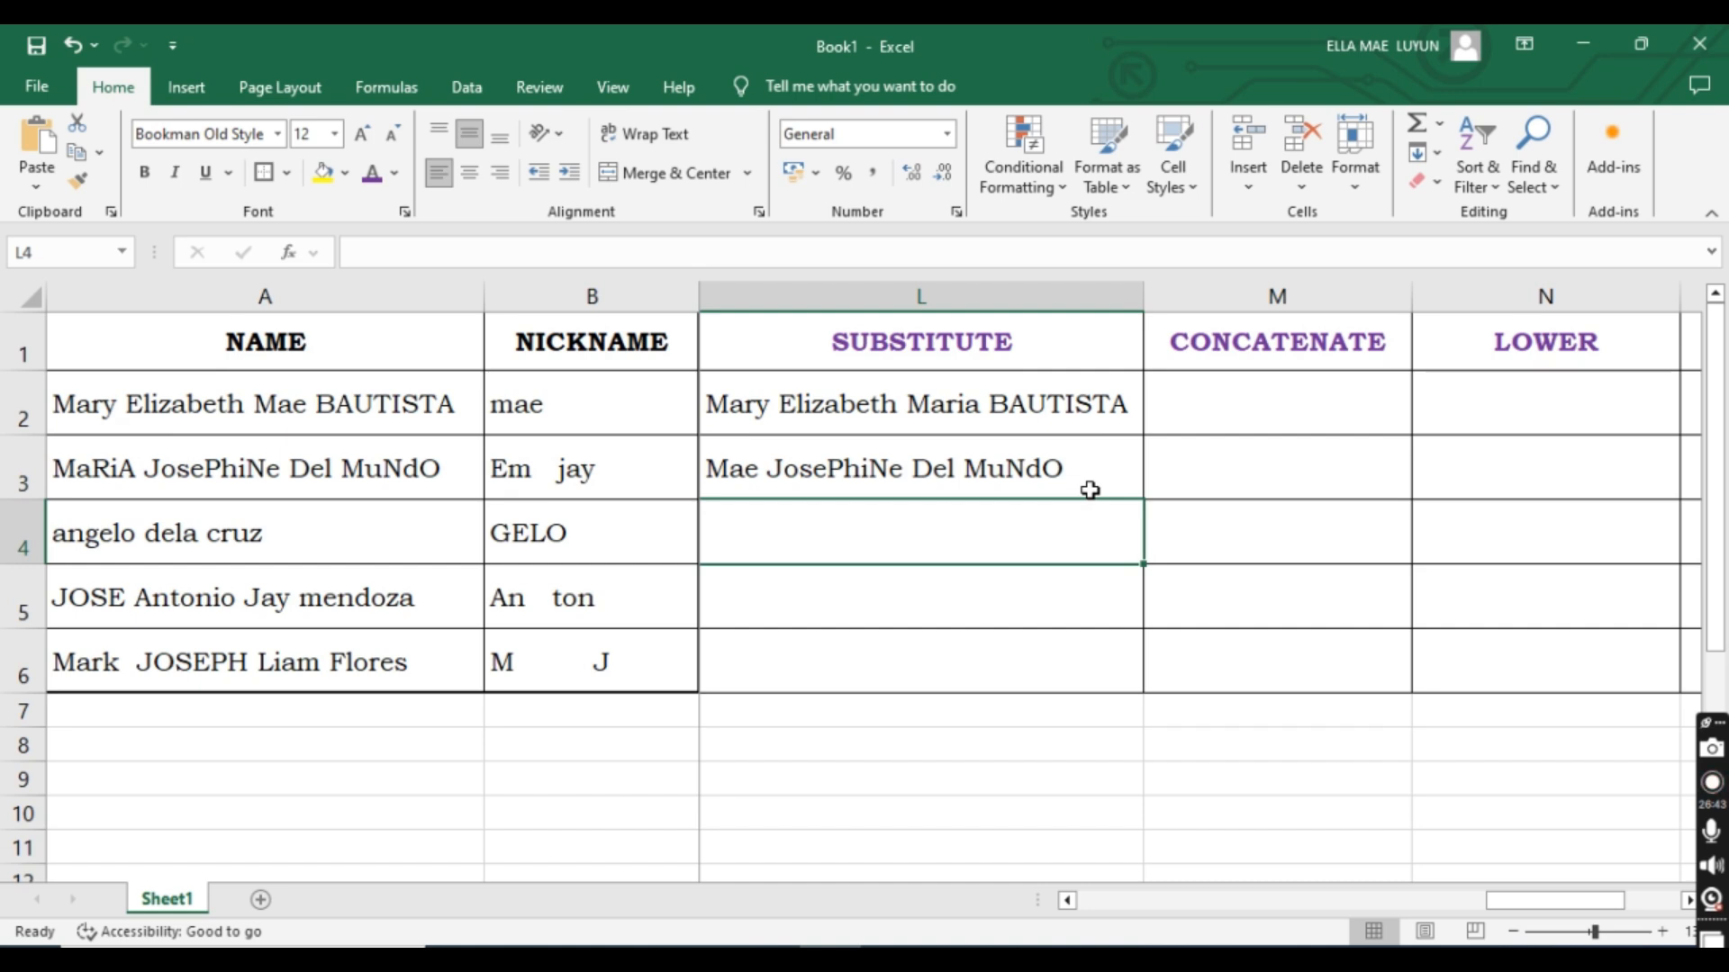
Review the "MaRiA" and "Mae" arguments in L3's formula, leaving it unchanged.
double_click(856, 455)
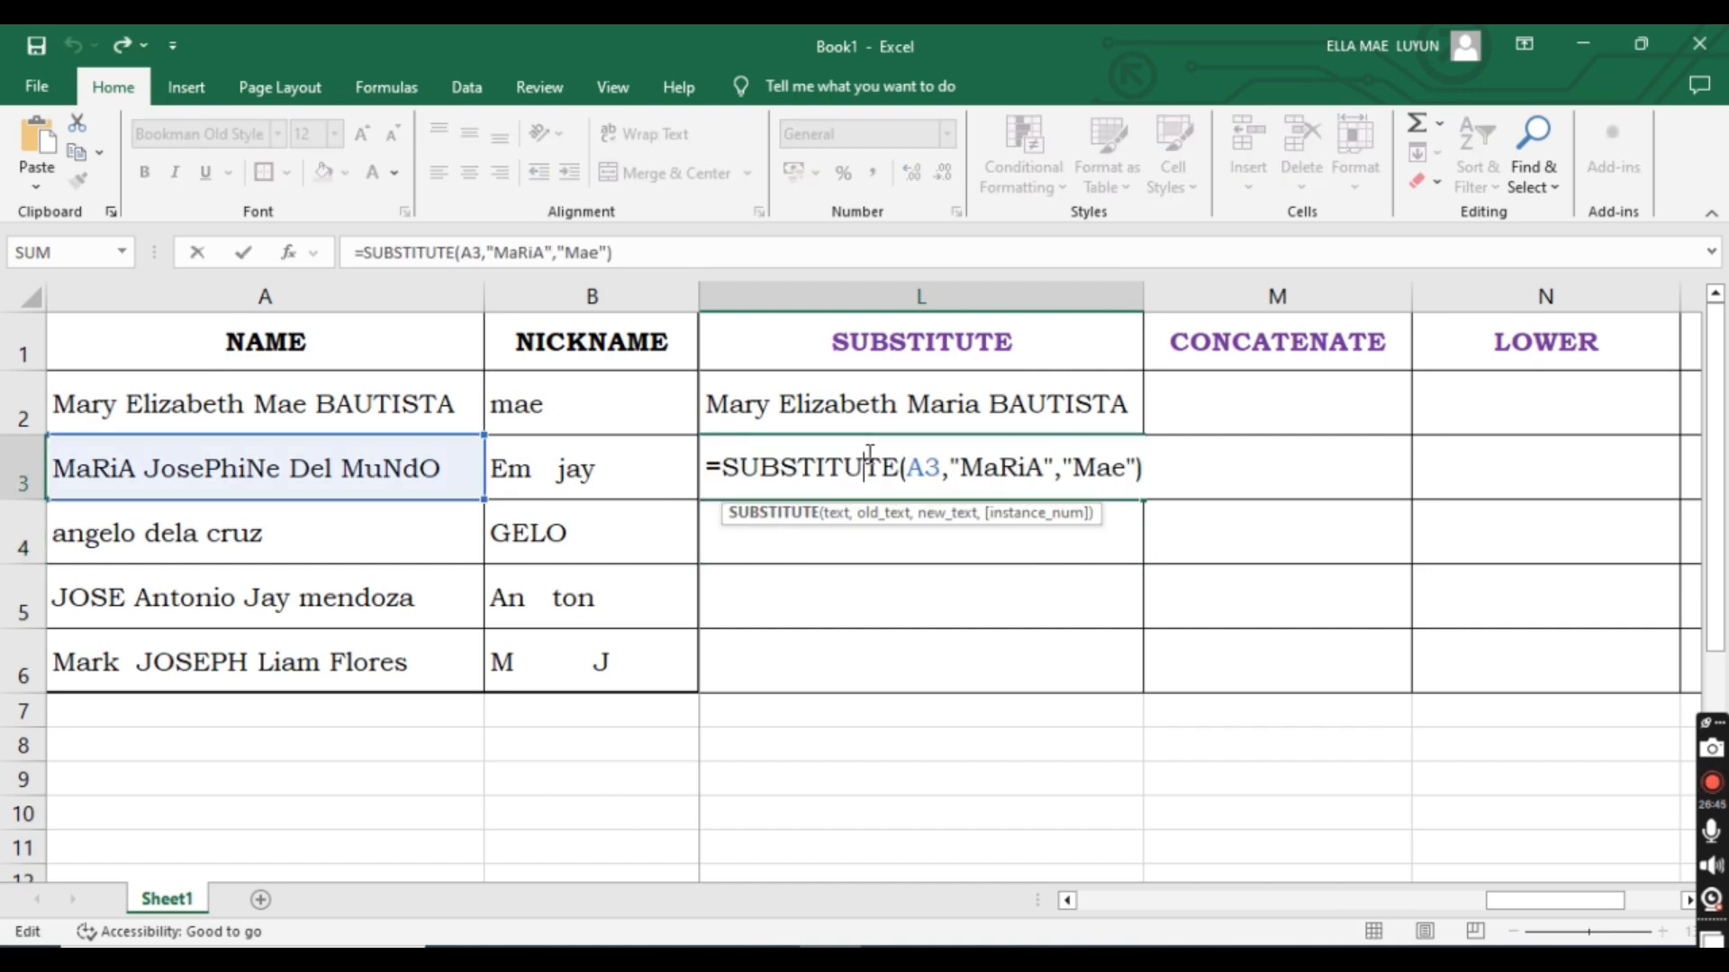
double_click(1027, 461)
left_click_drag(1027, 461, 79, 470)
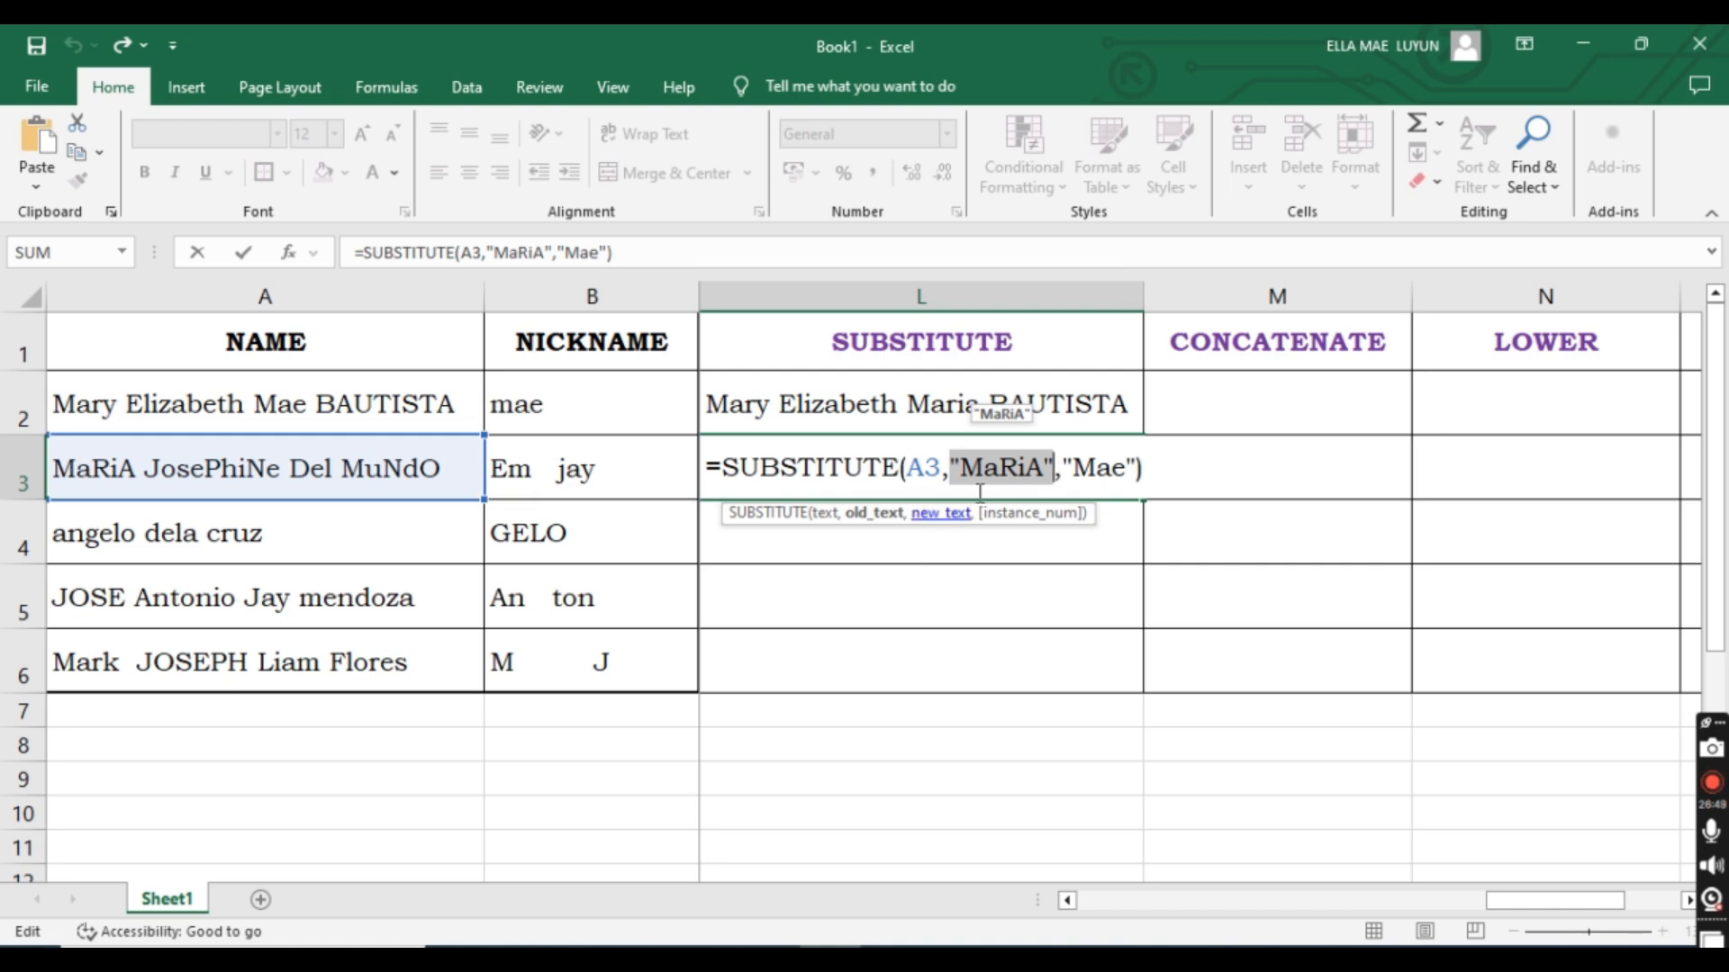
double_click(1110, 466)
left_click_drag(1111, 465, 1112, 465)
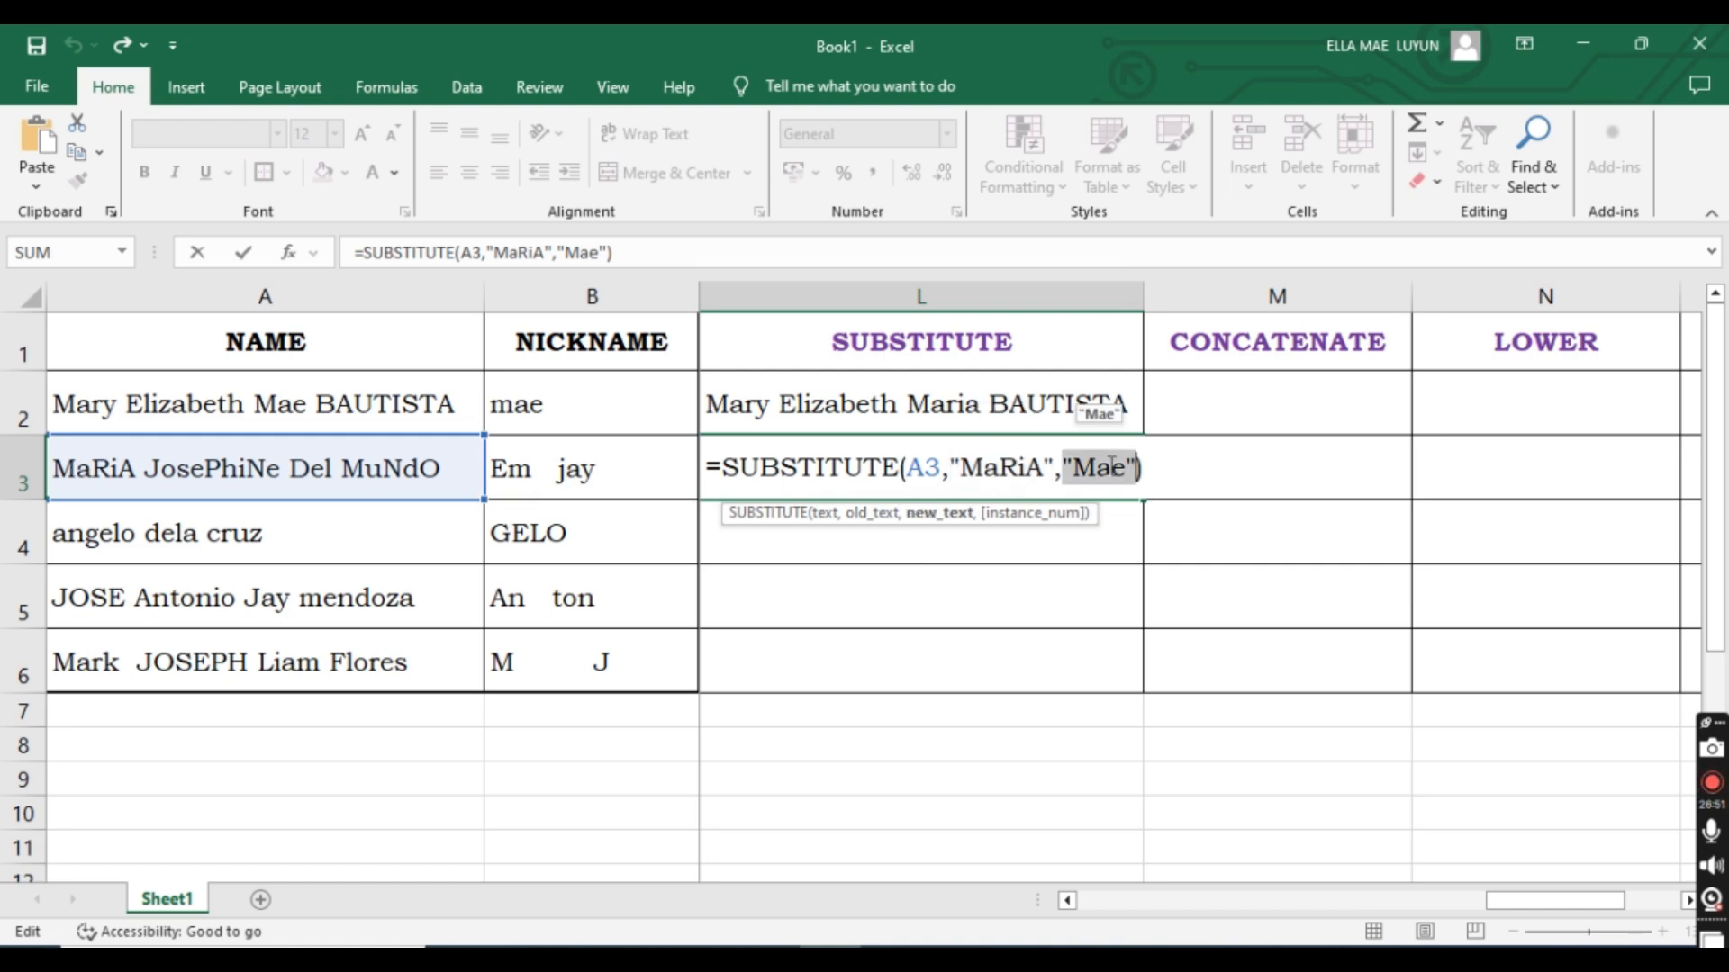
key("Return")
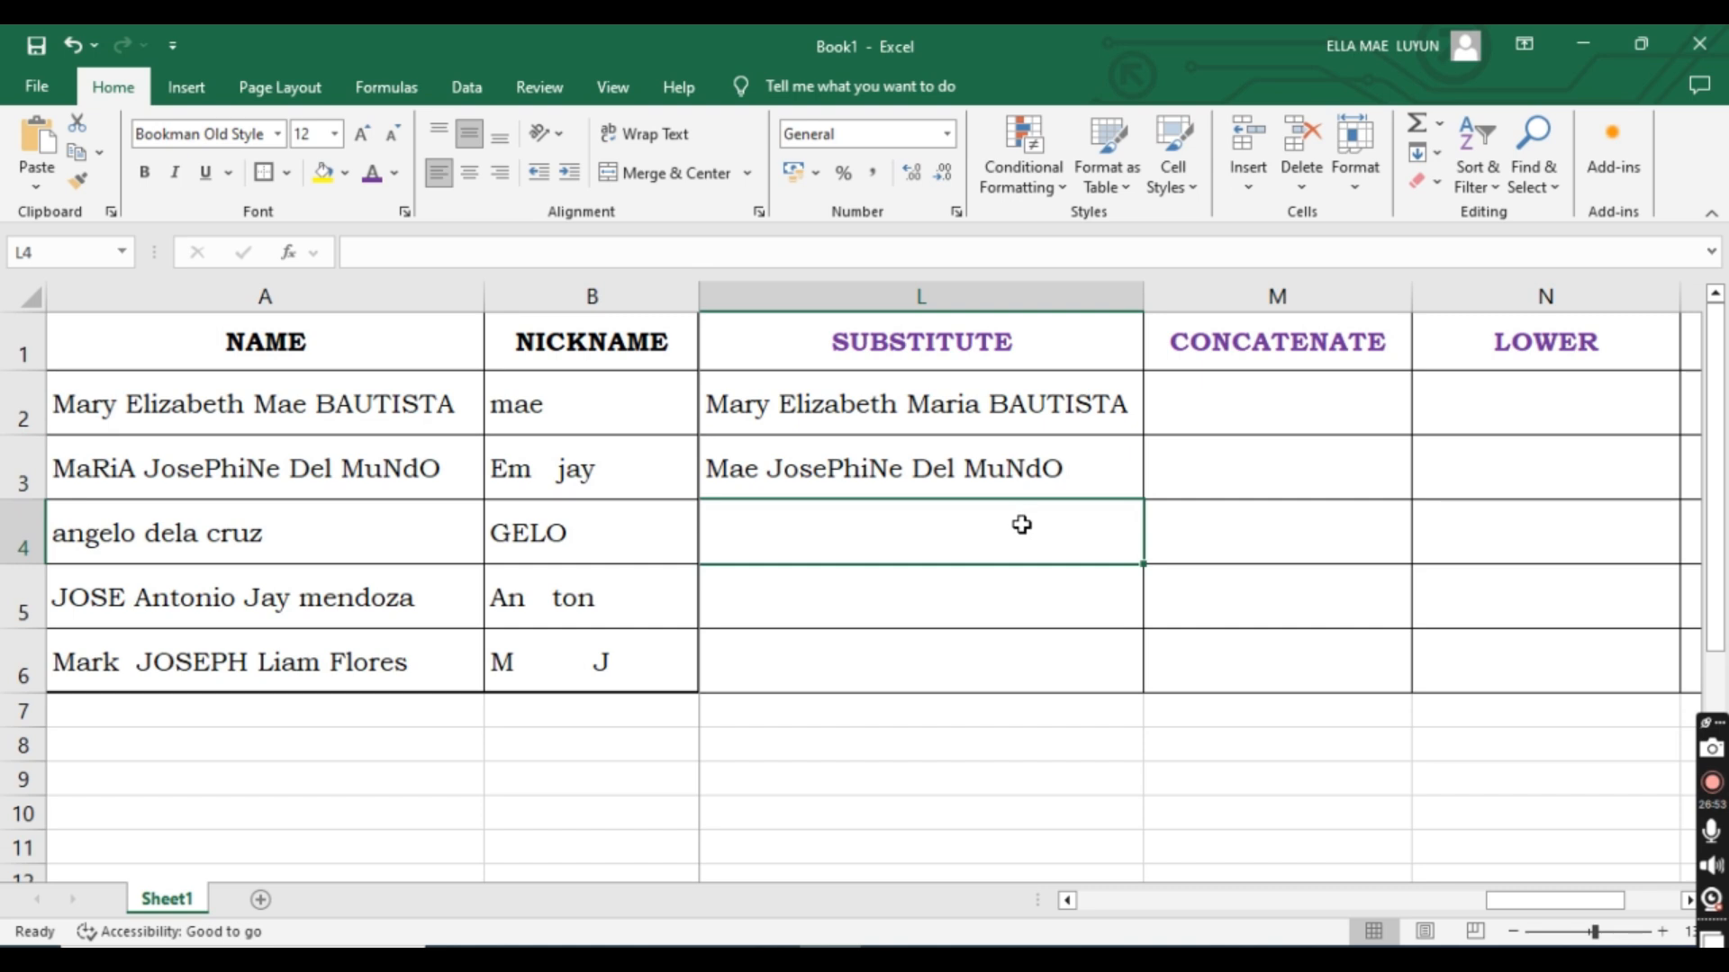
Enter =SUBSTITUTE(A4,"DELA","SAN") in L4.
type("=SUB")
key("Tab")
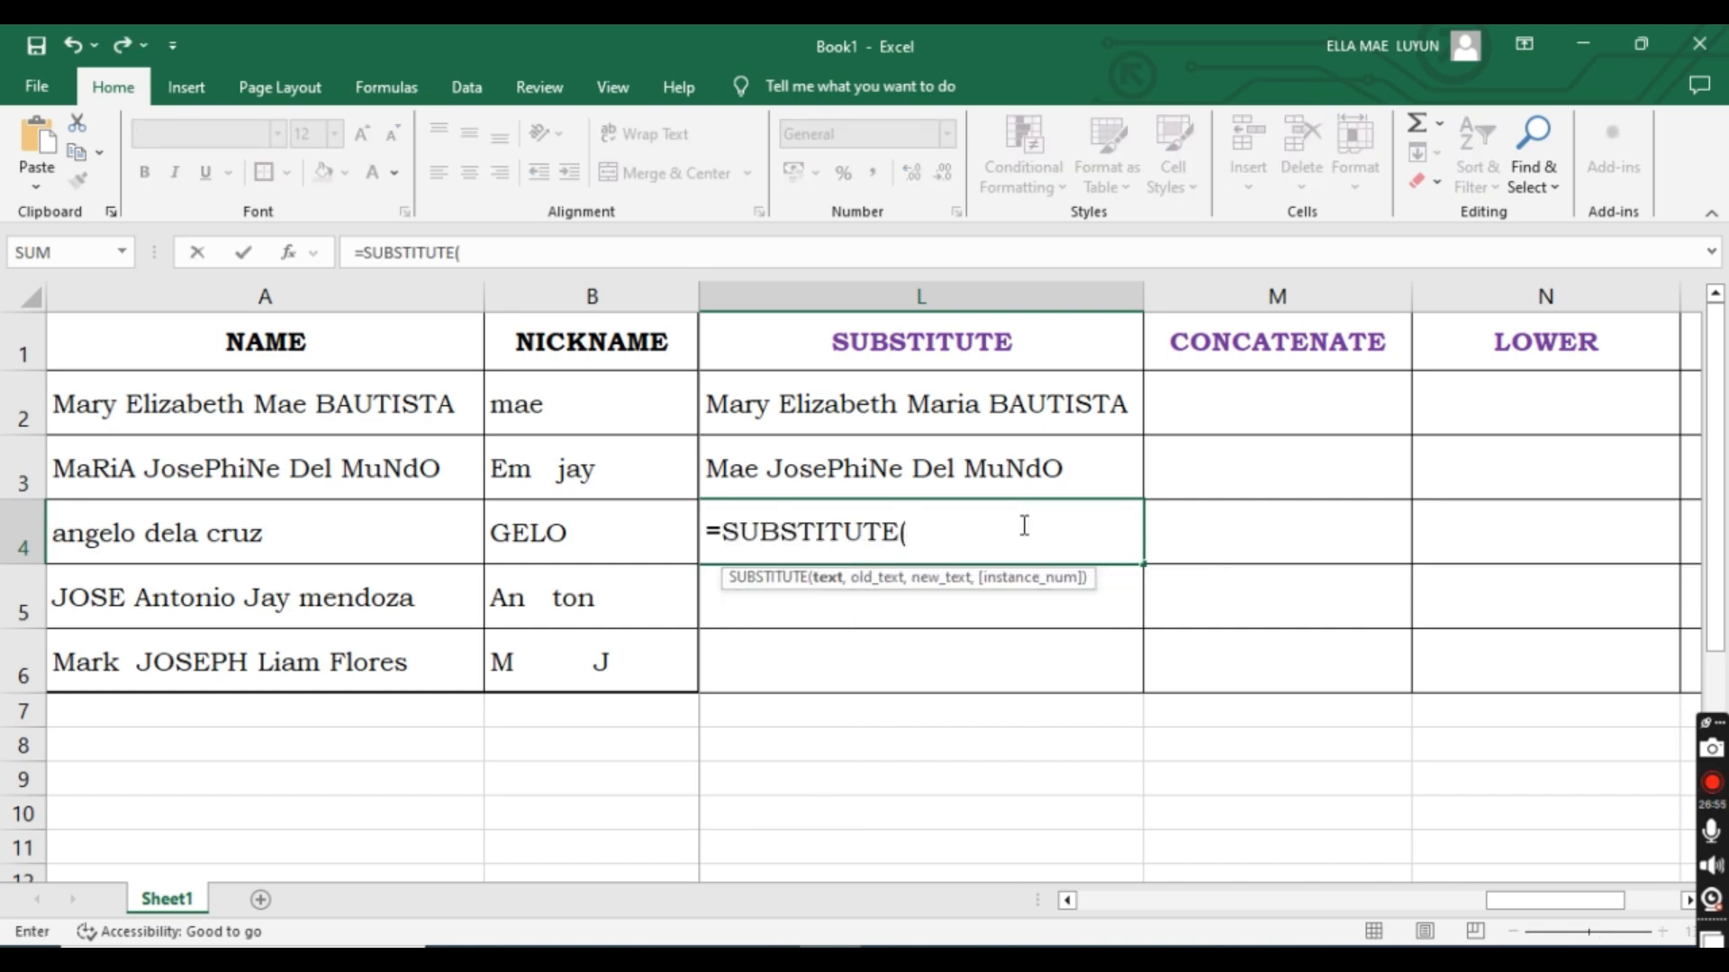
left_click(252, 535)
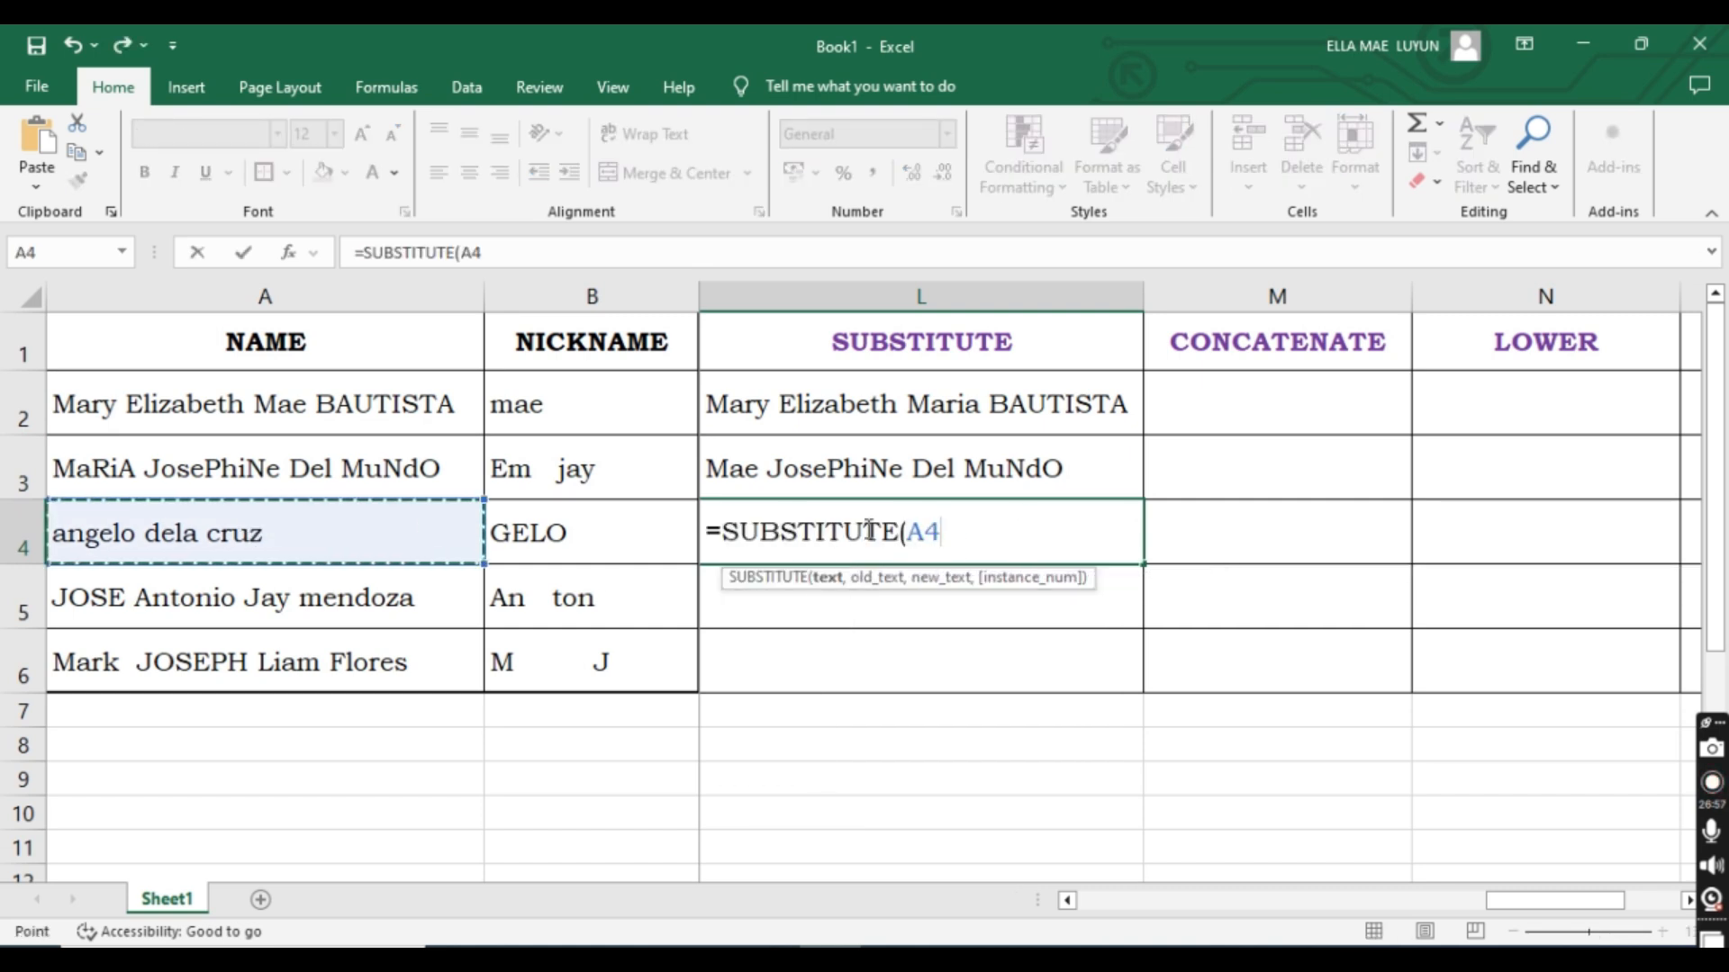
type(",")
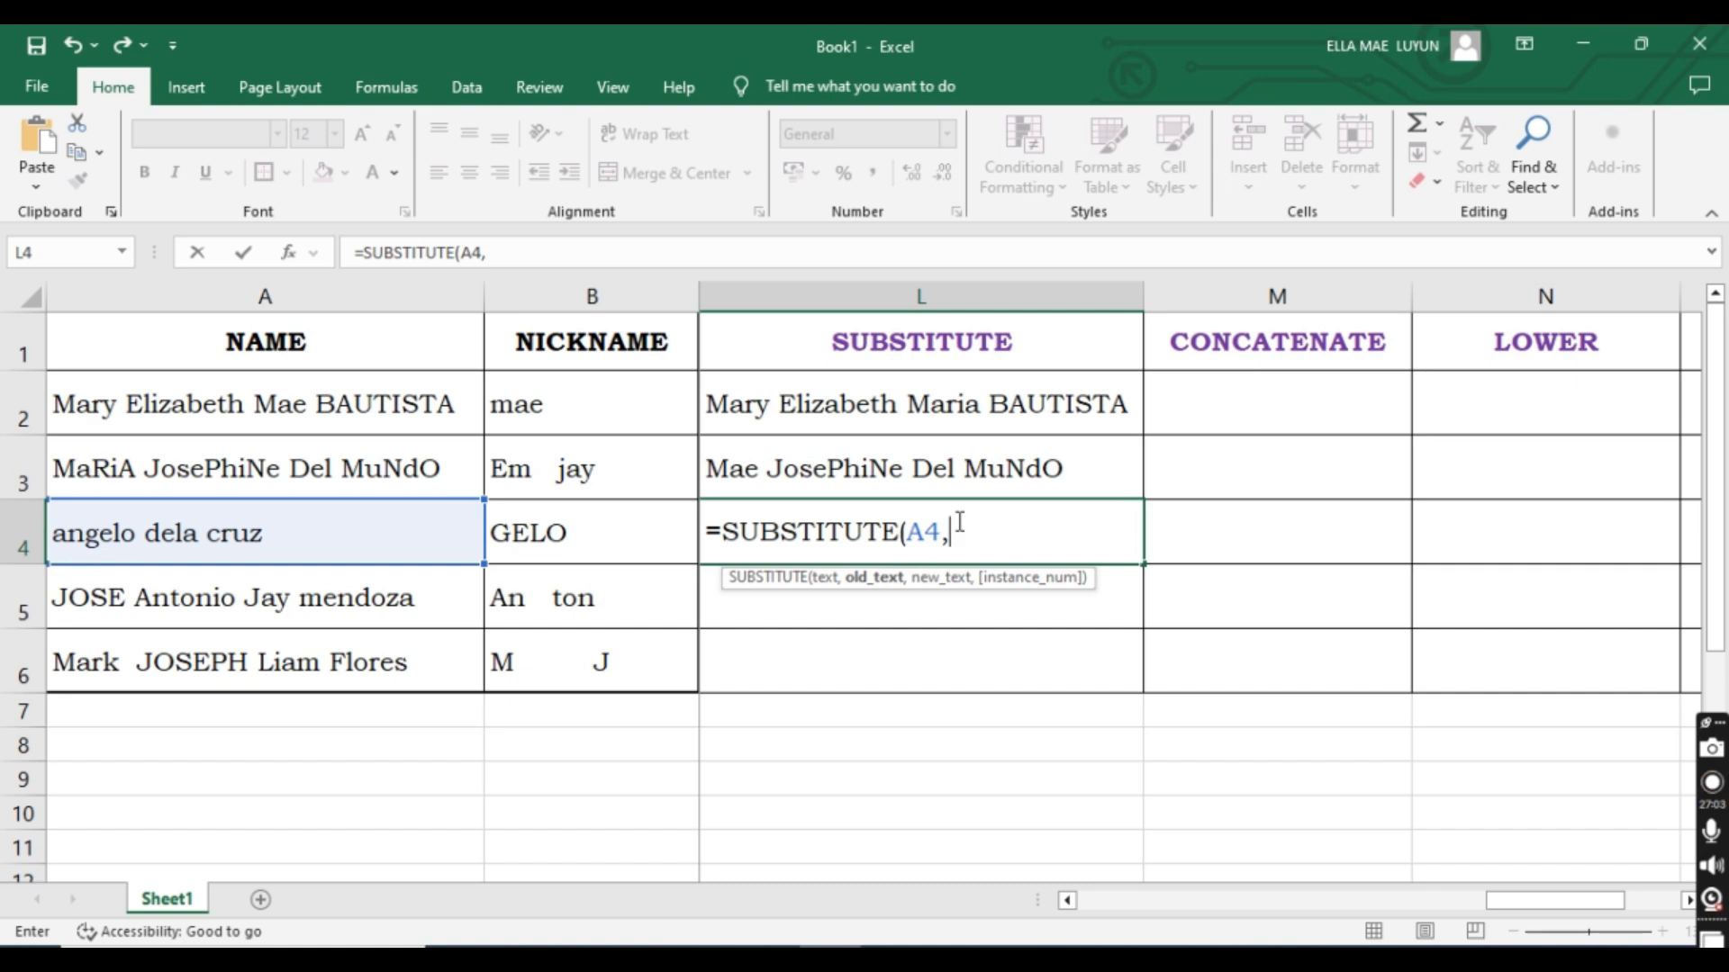
type("\"De")
key("BackSpace")
type("ELA\",")
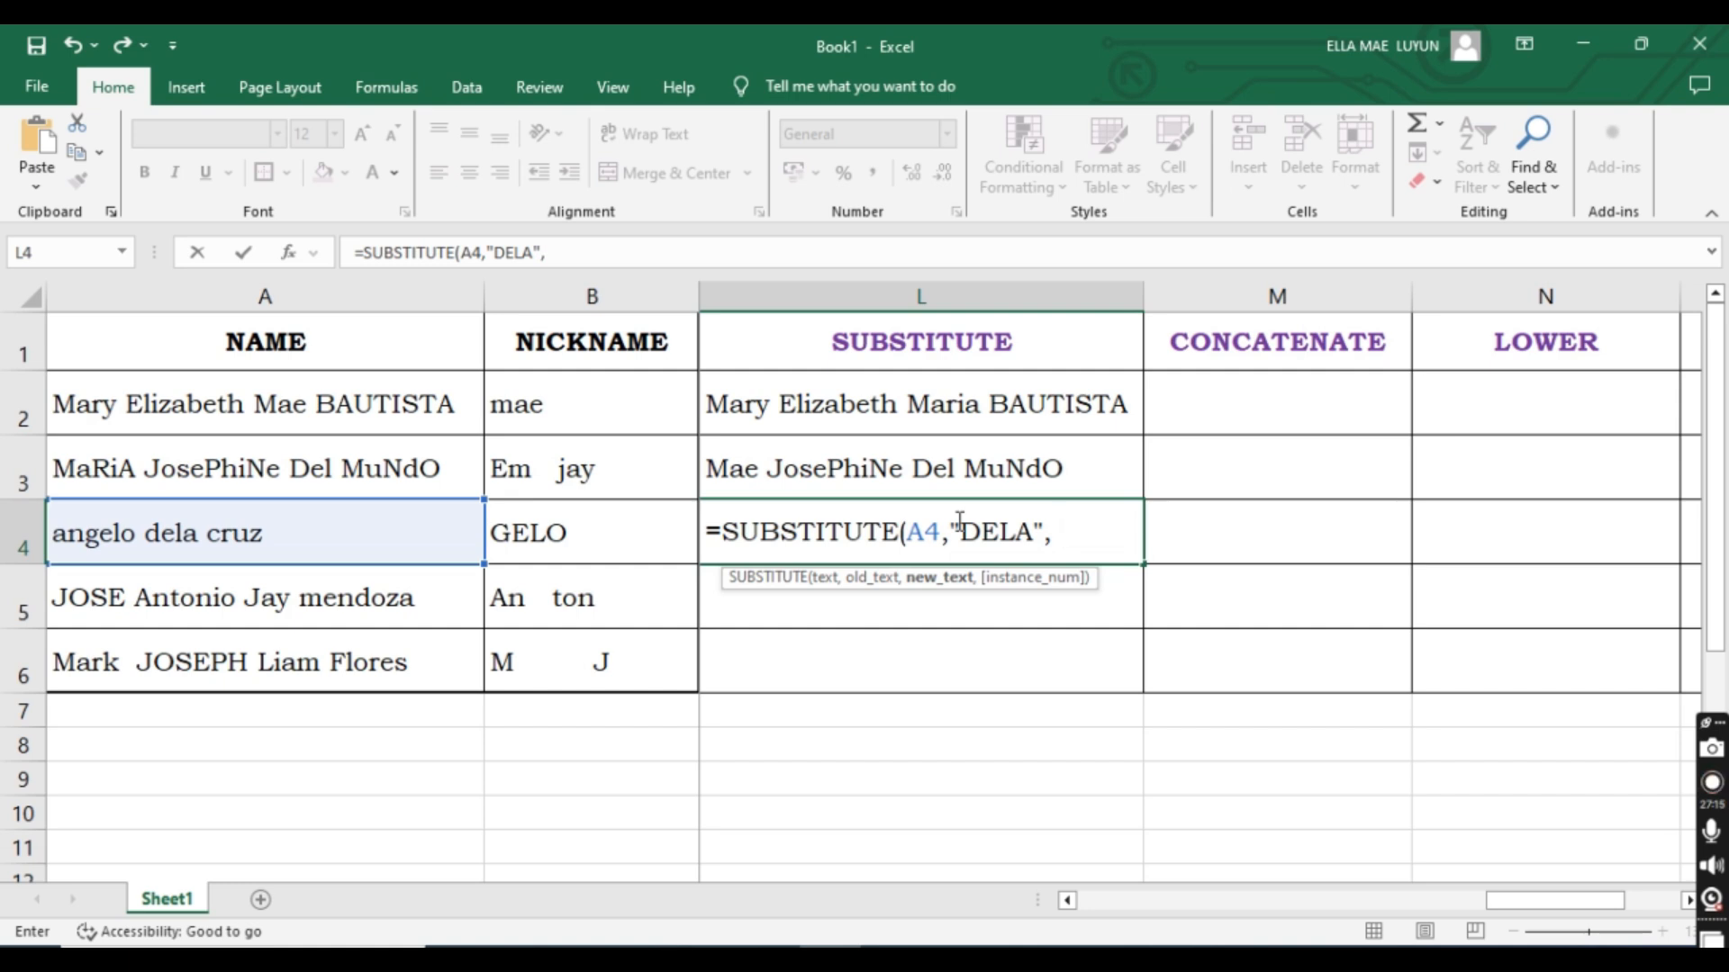
type("SAN")
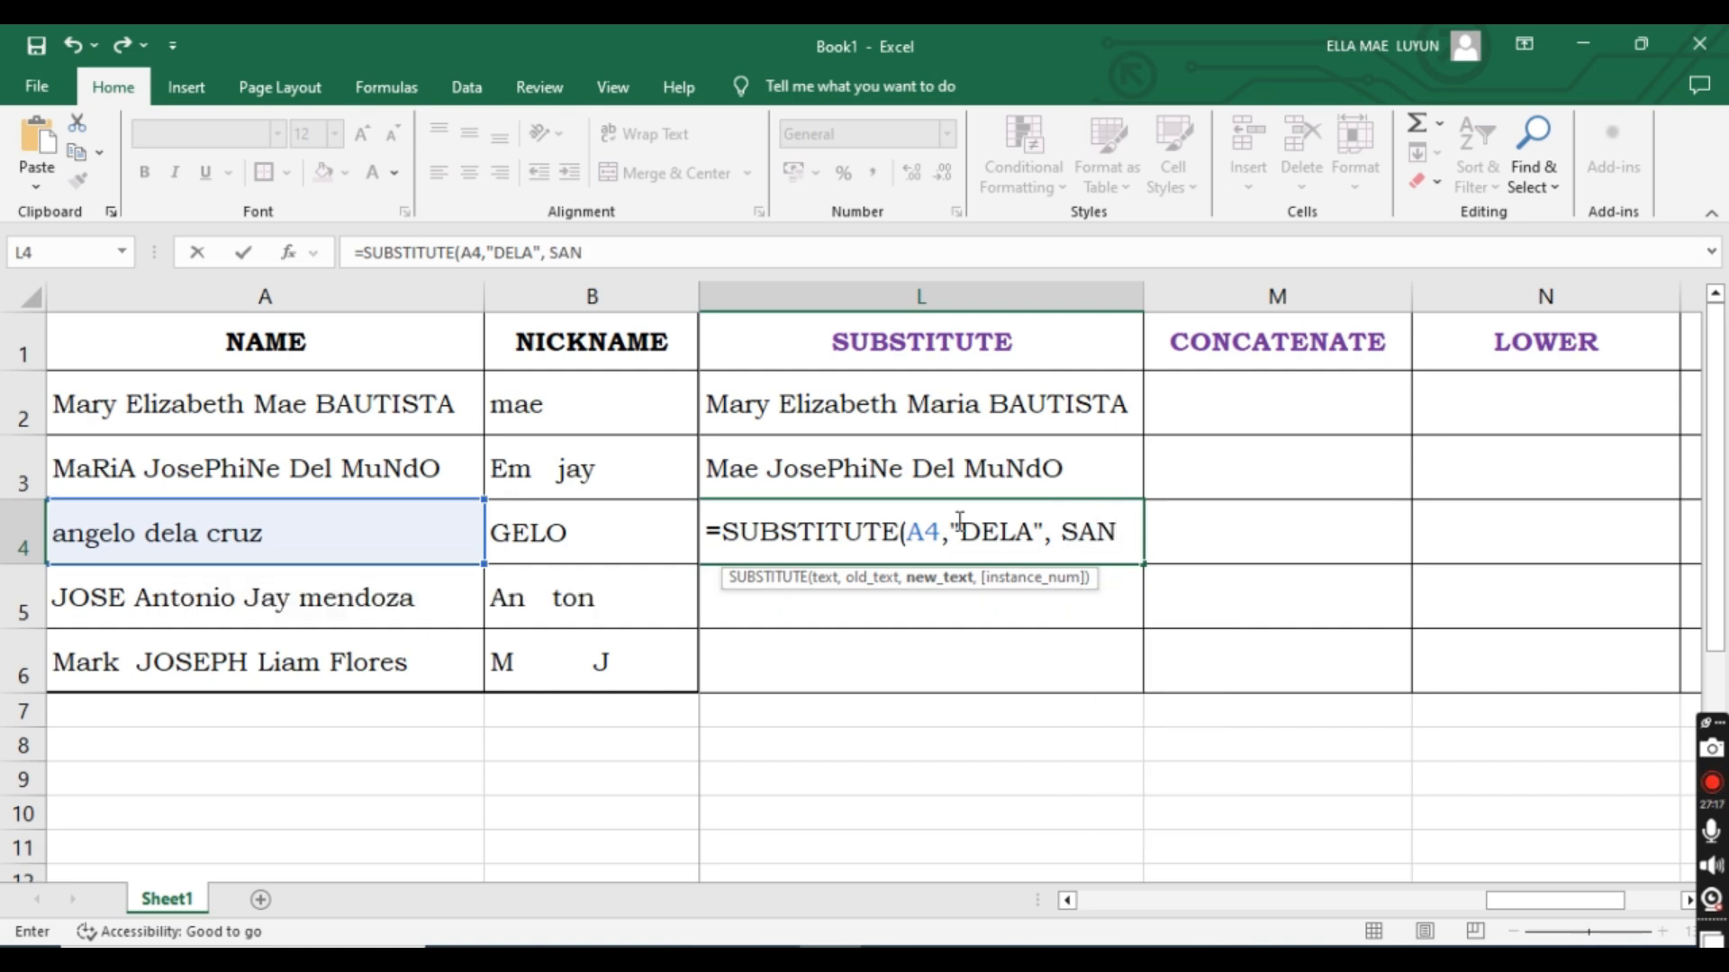
key("BackSpace")
key("BackSpace")
key("BackSpace")
type("\"SAN\")")
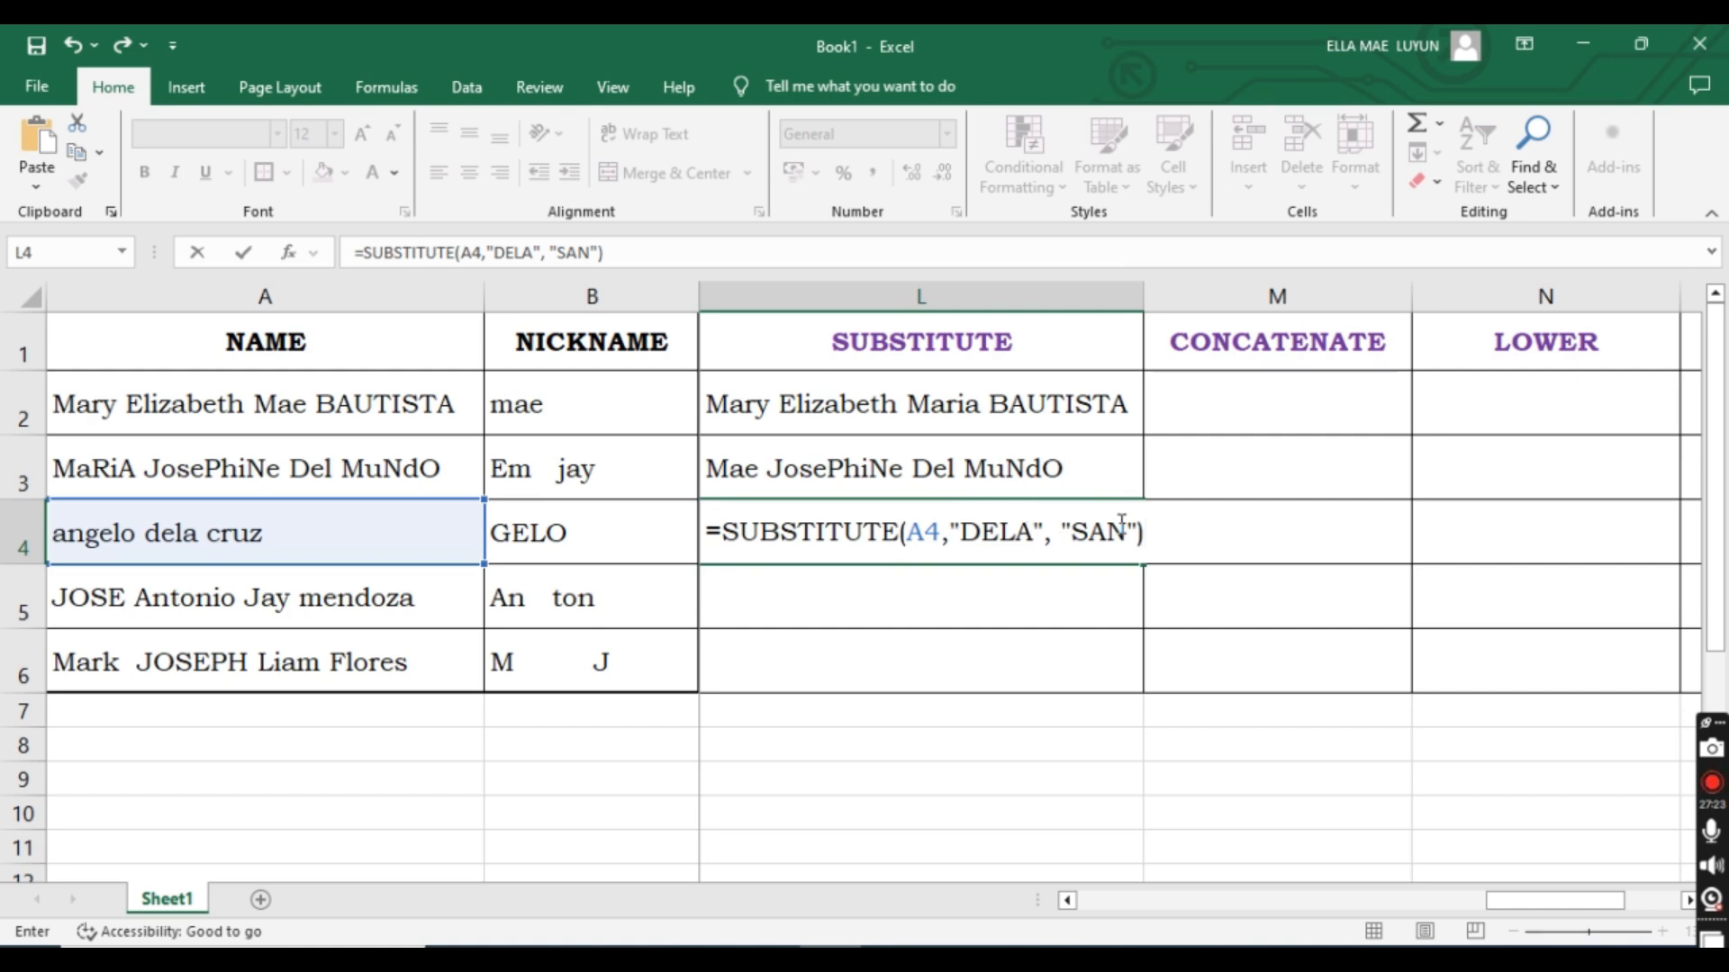
key("Return")
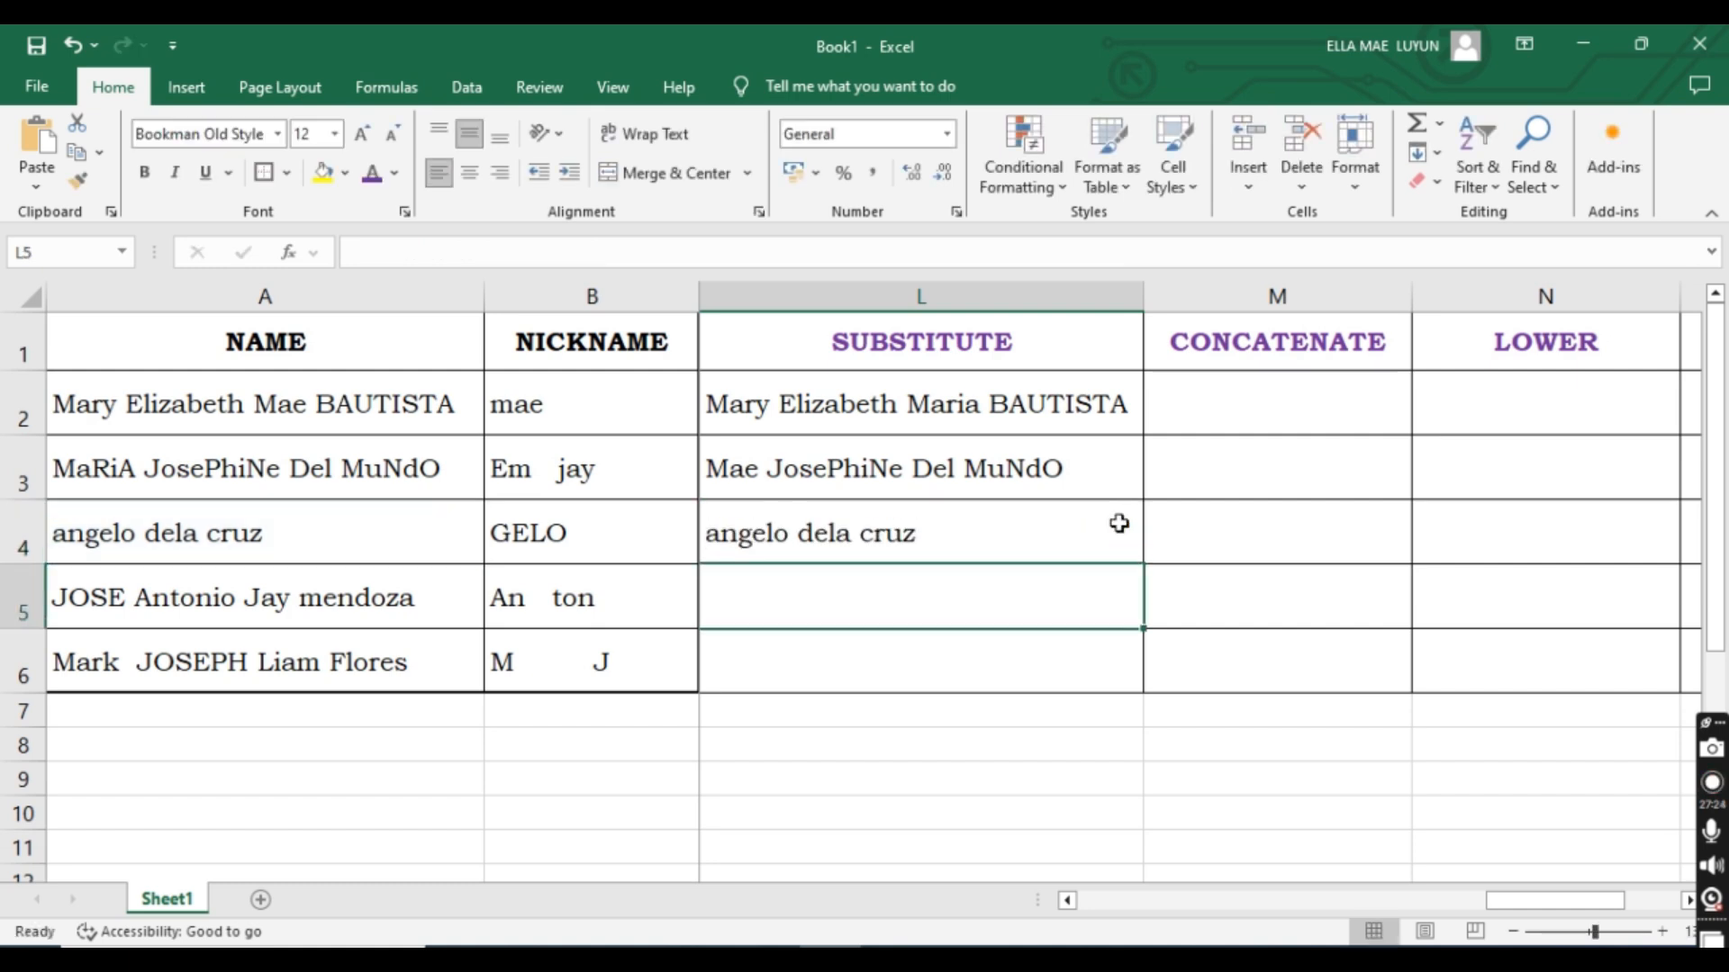
Change the old text to lowercase "dela" so L4 shows angelo SAN cruz.
double_click(1012, 531)
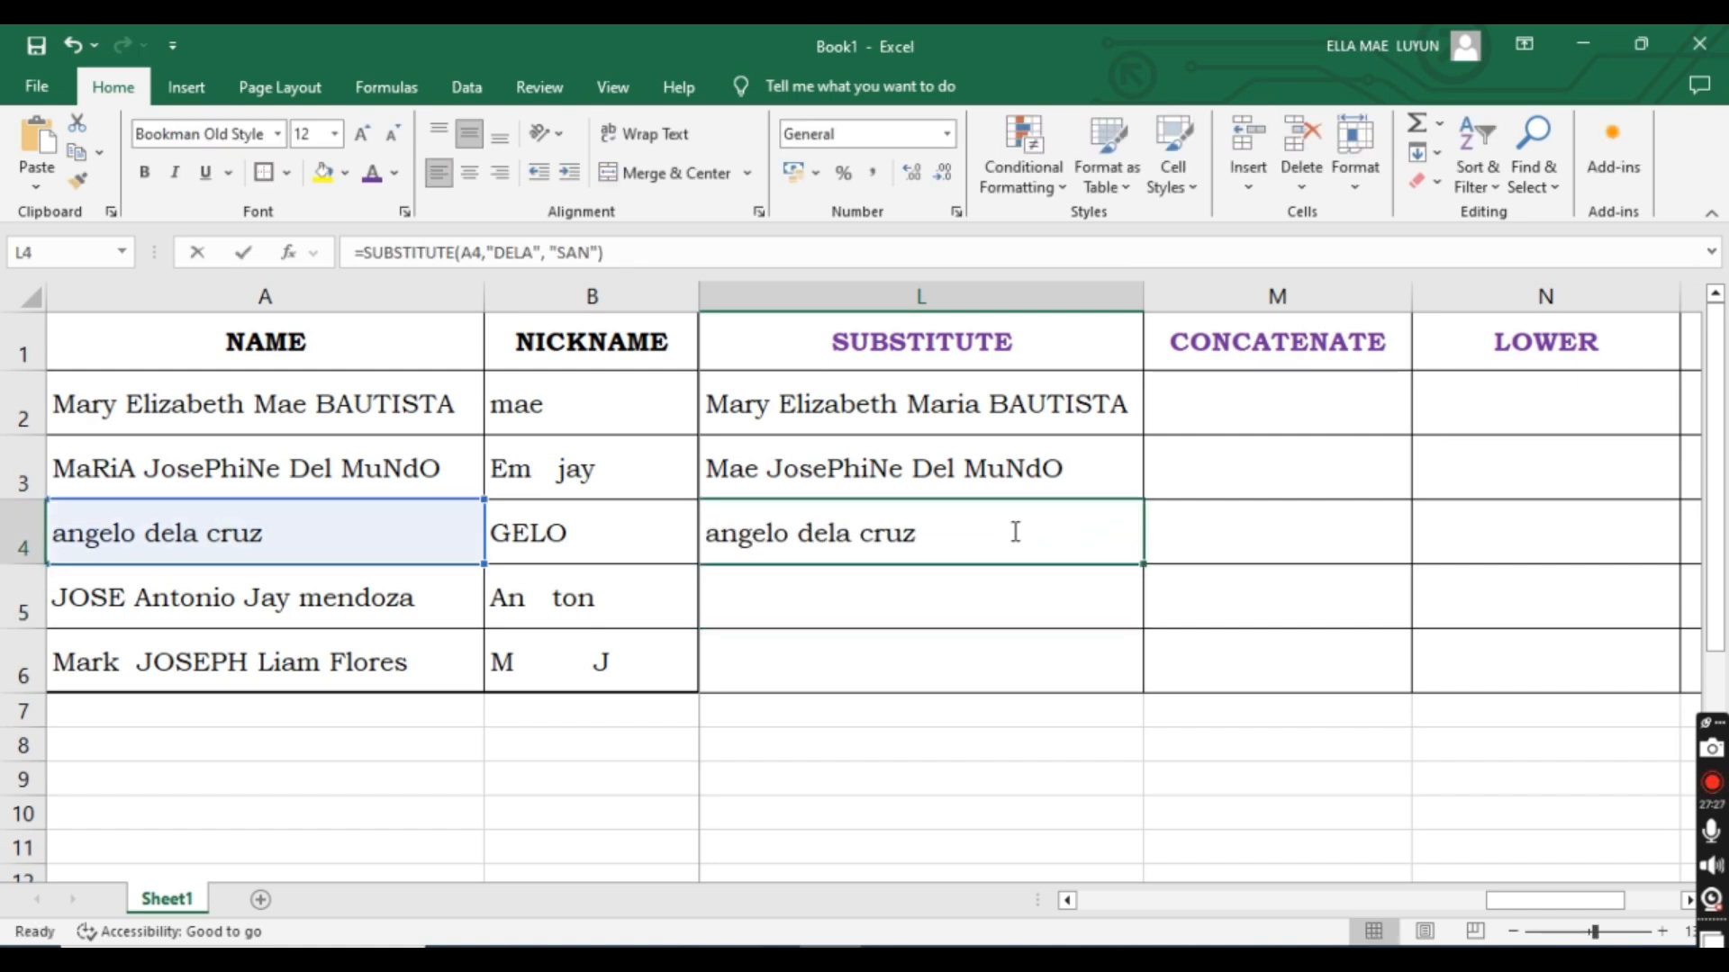
left_click_drag(1035, 529, 959, 531)
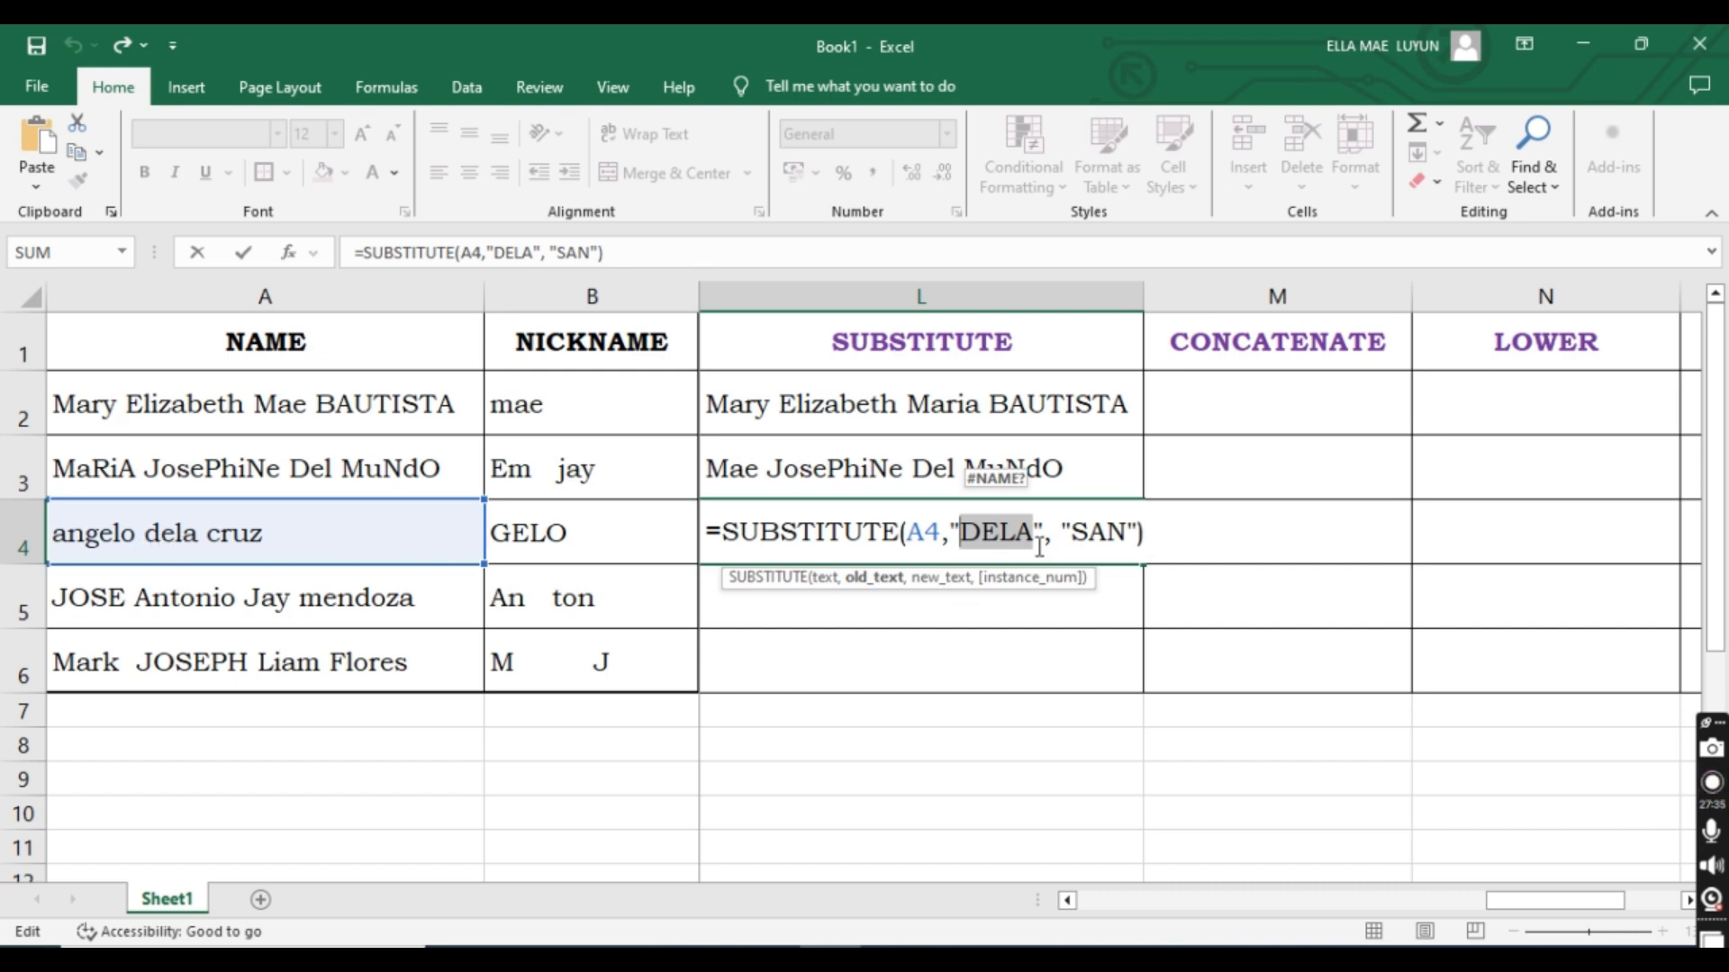
key("Return")
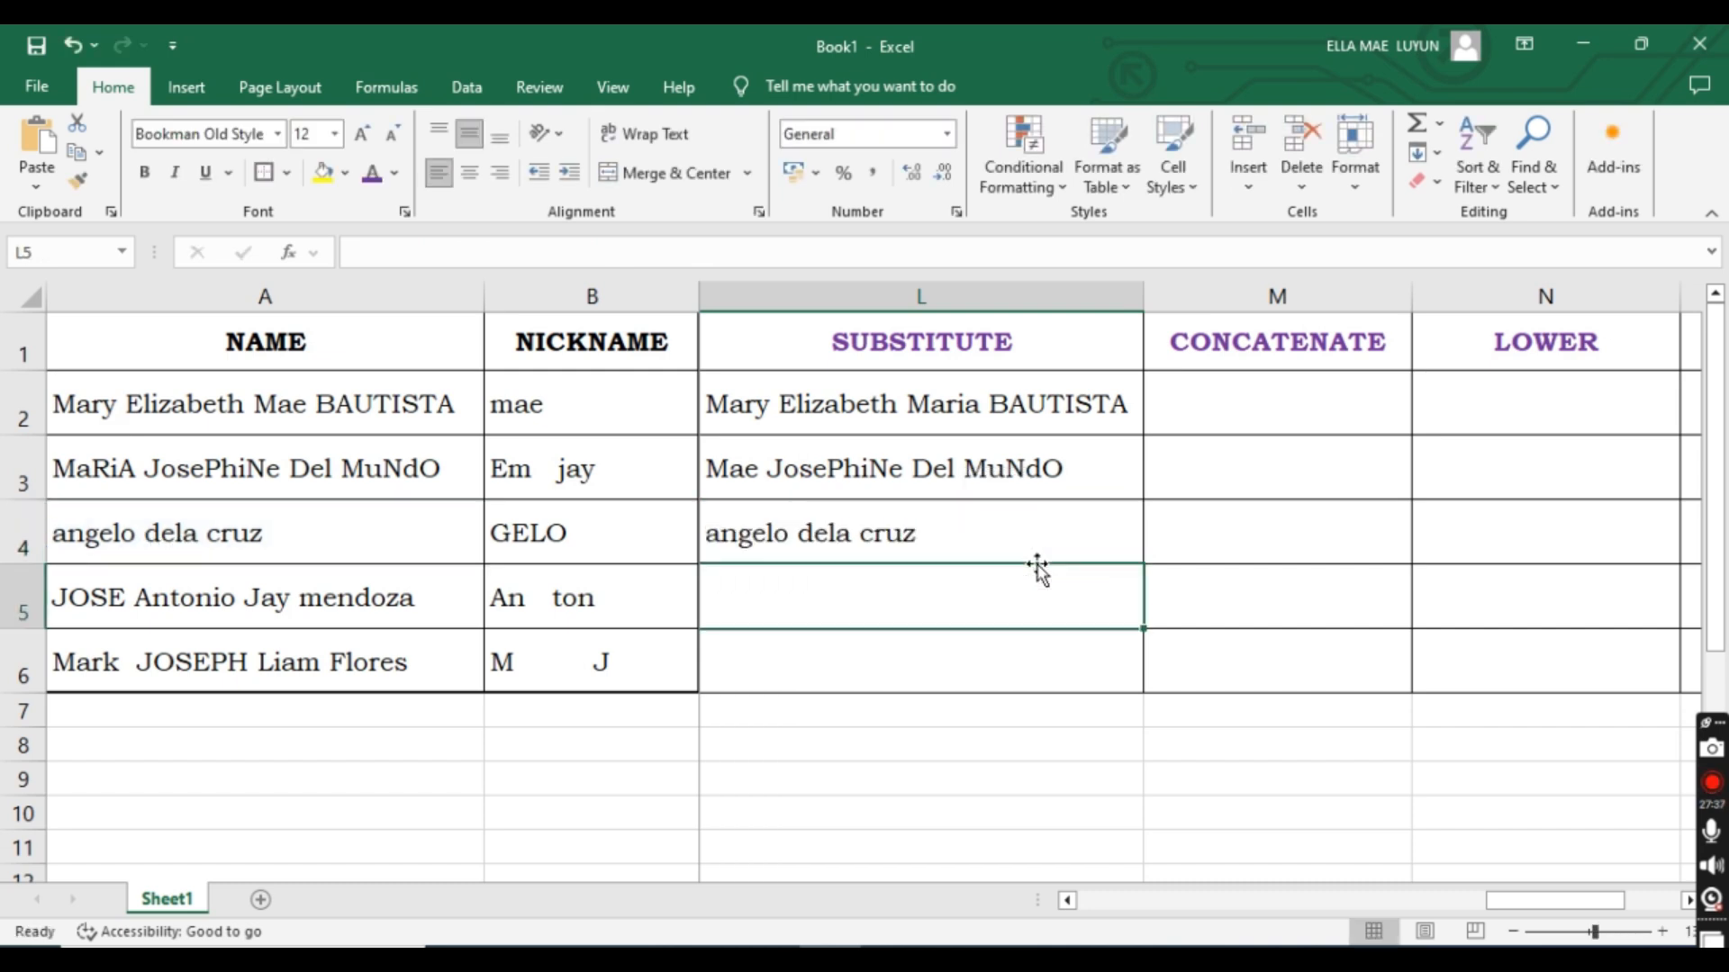
double_click(1041, 529)
double_click(1024, 531)
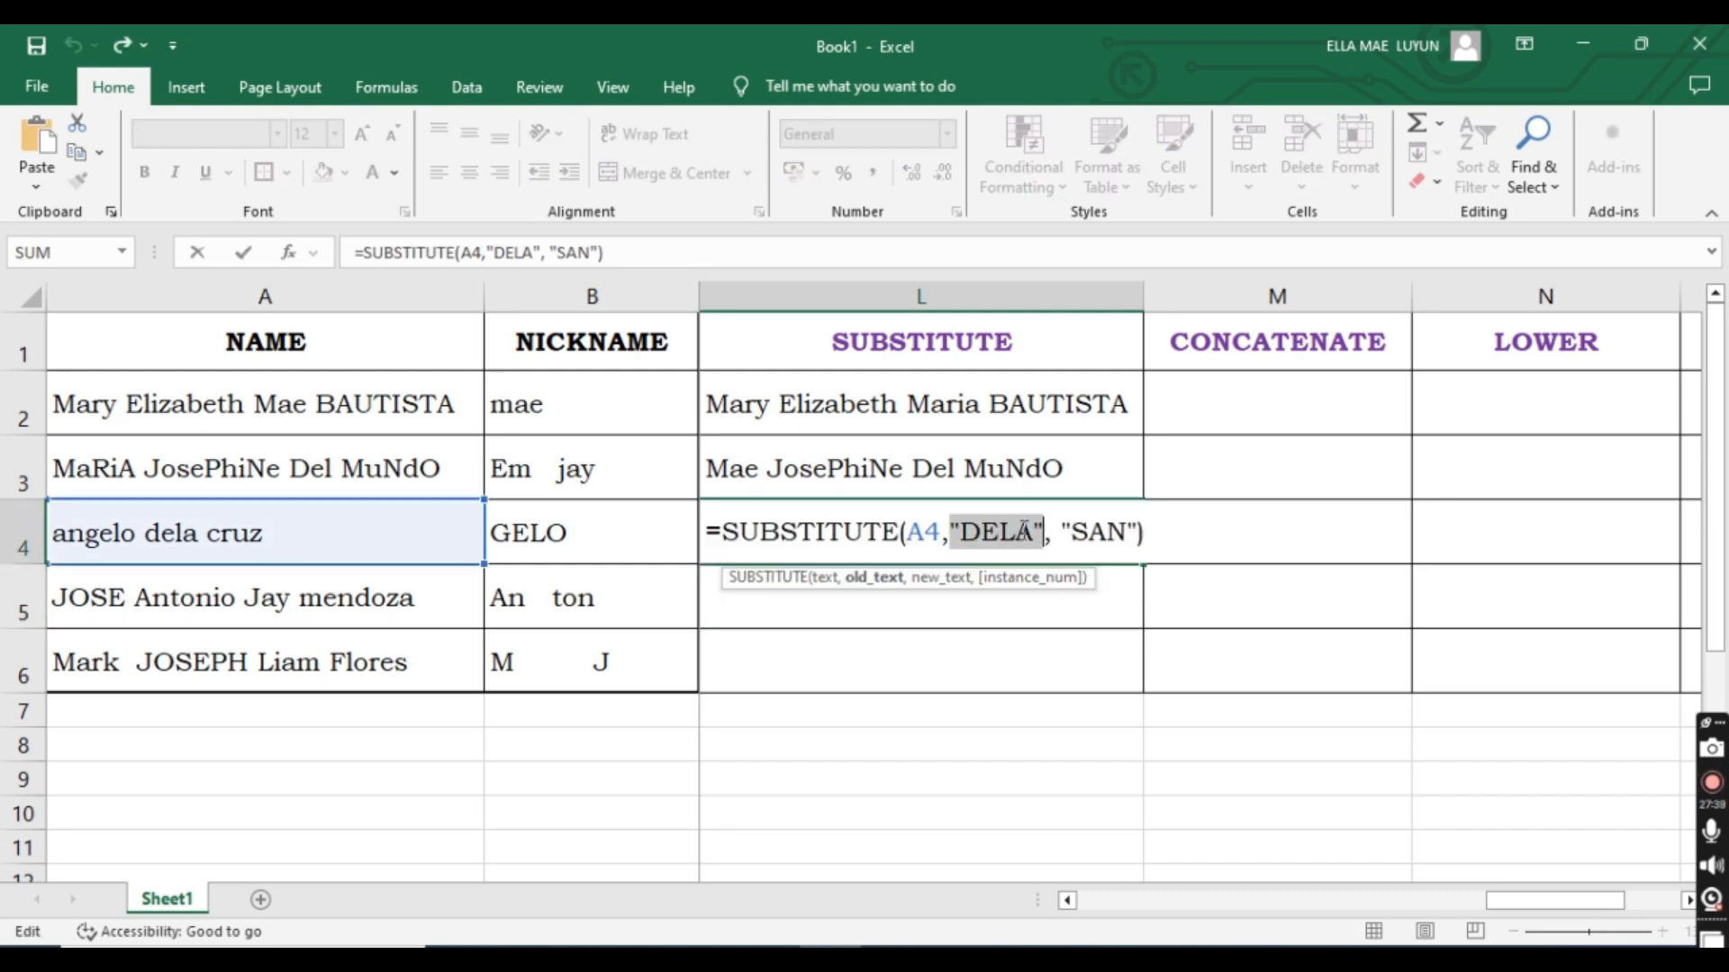
type("\"")
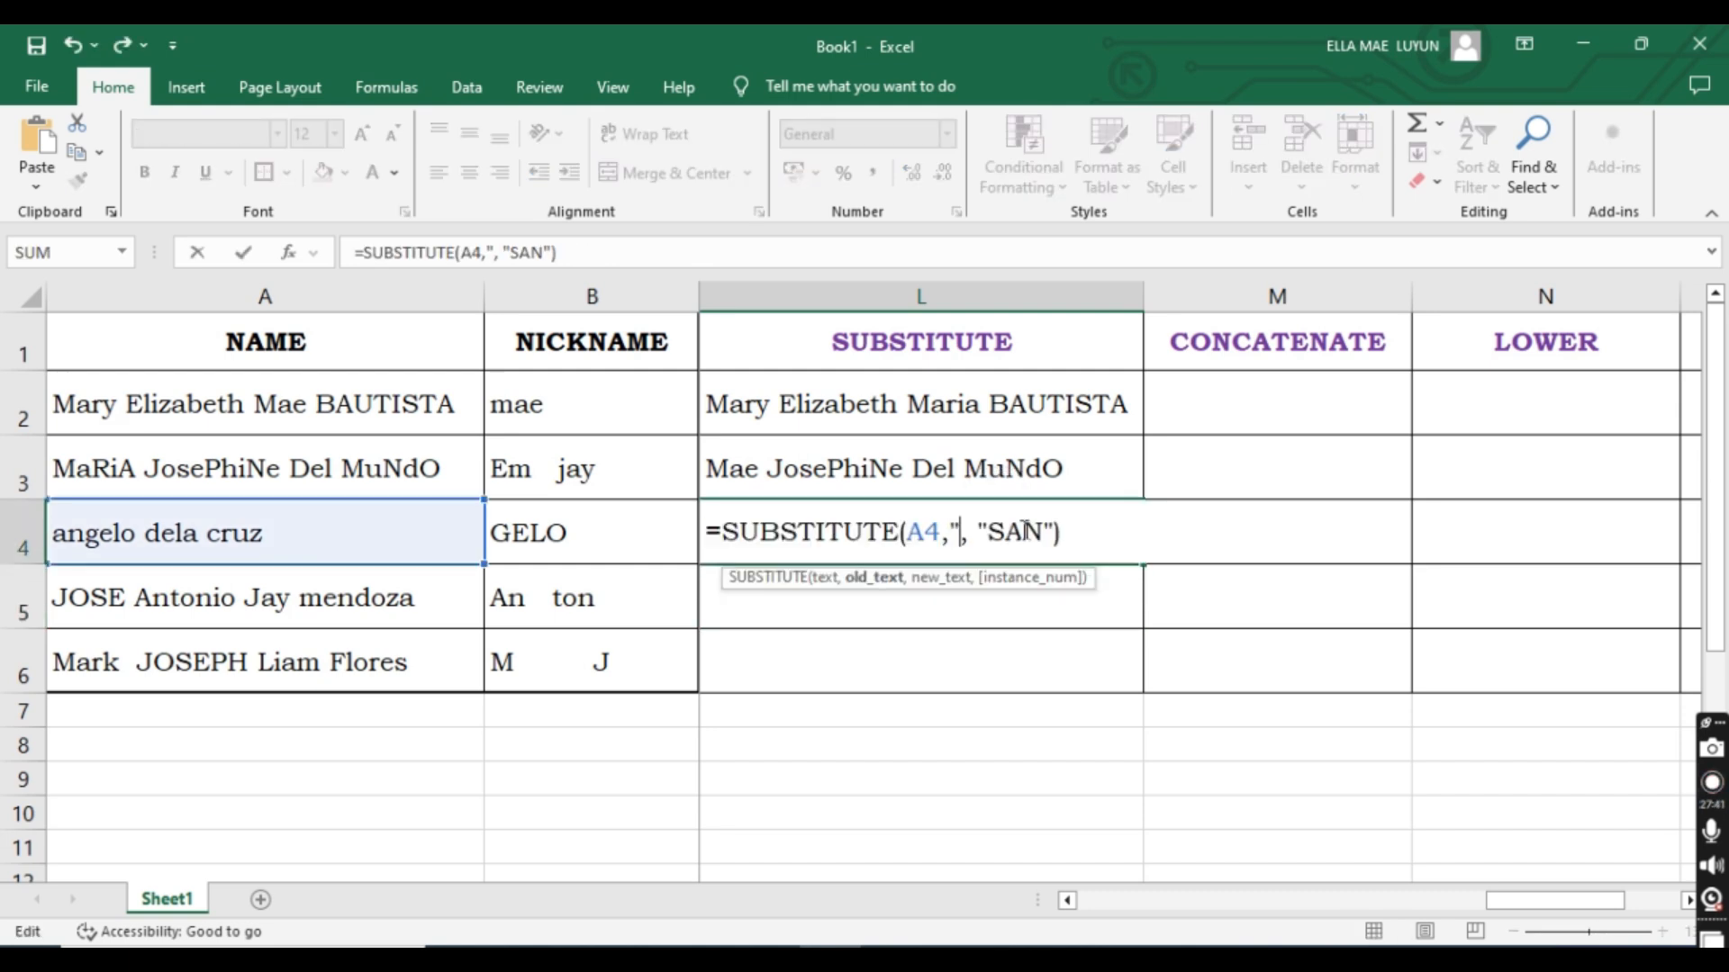
type("dela\"")
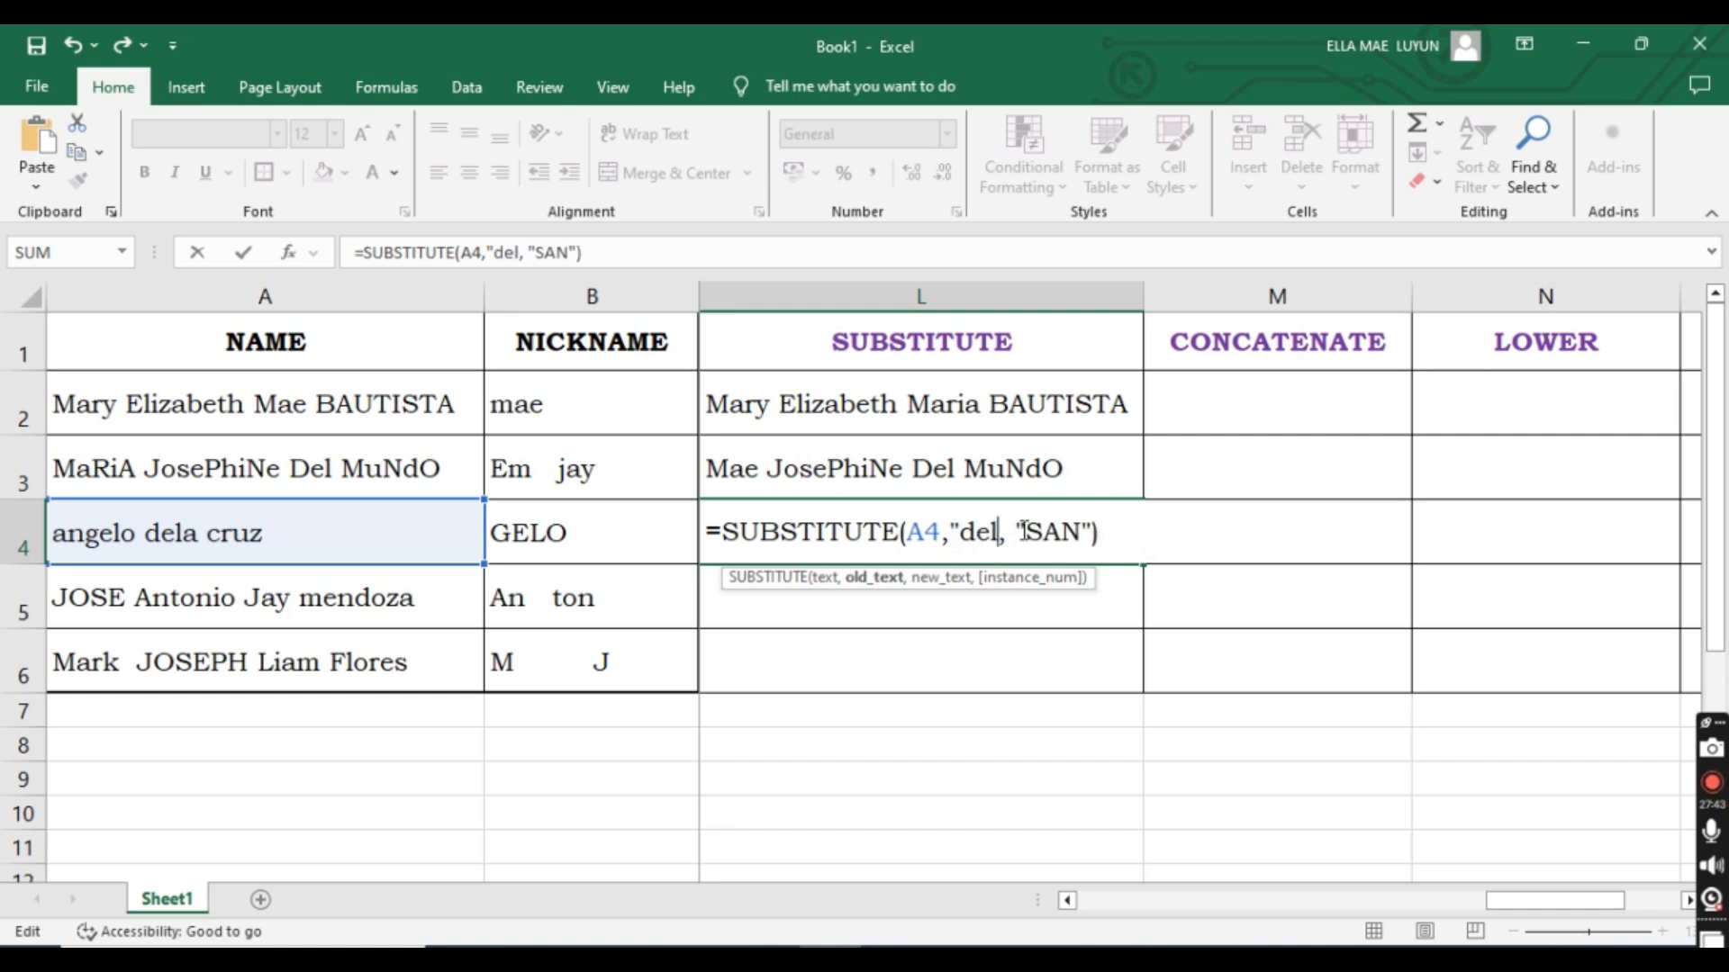
left_click(1086, 531)
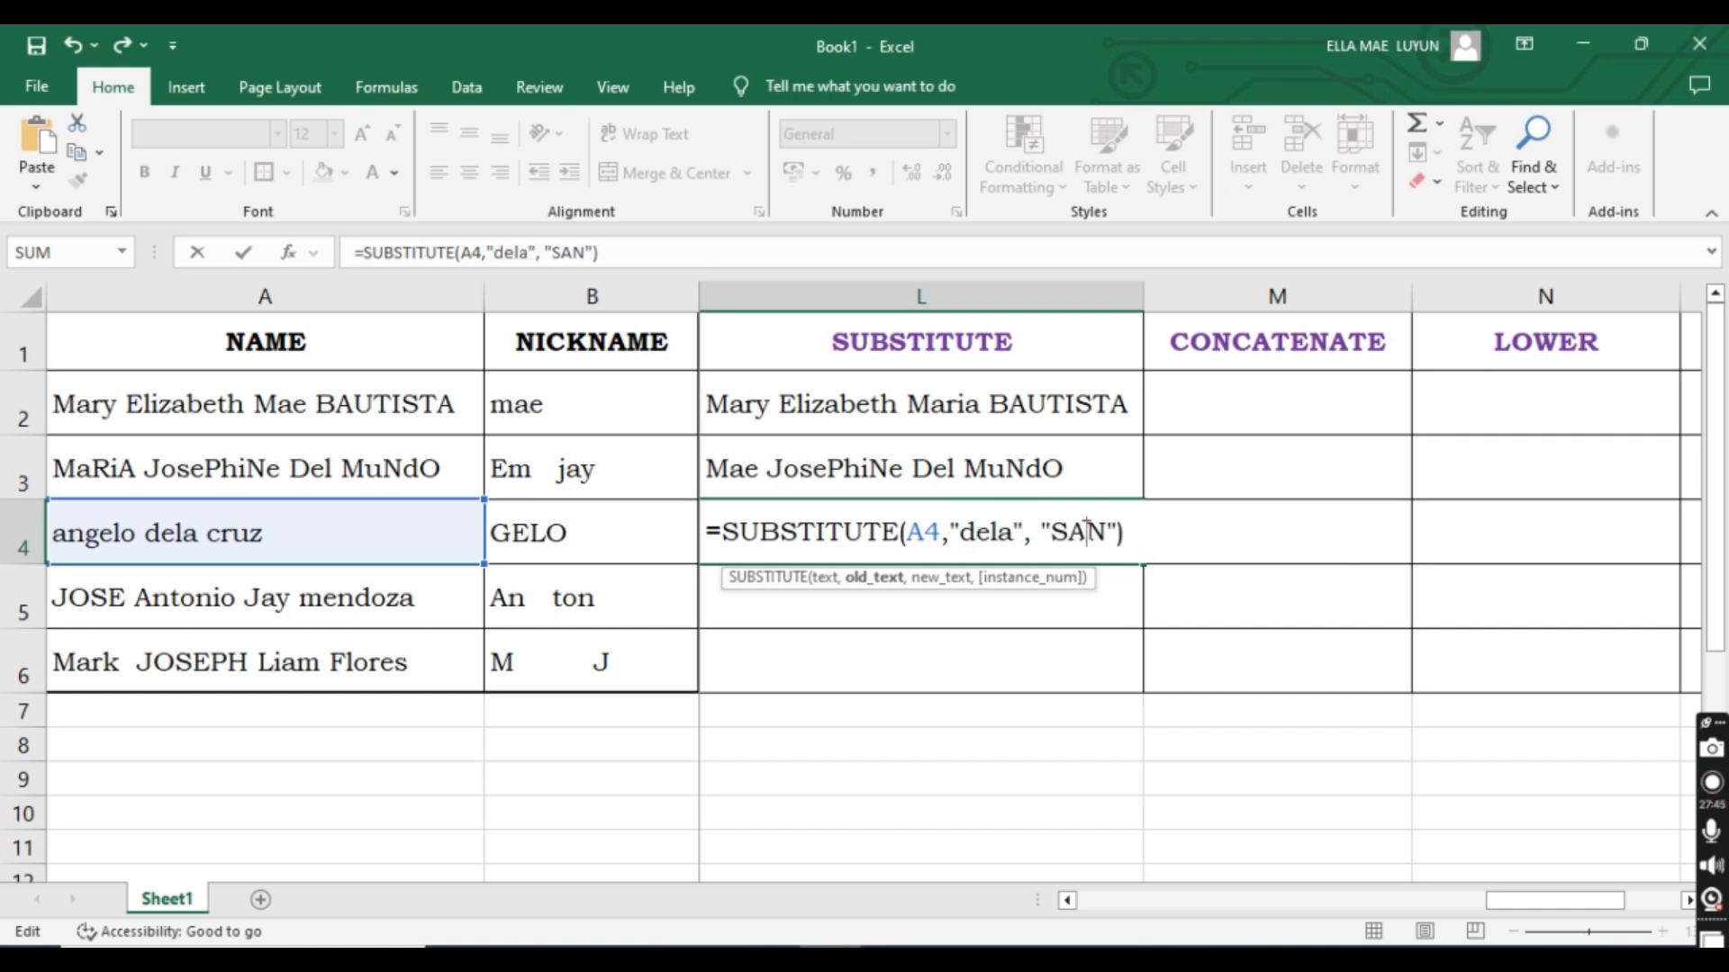
key("Return")
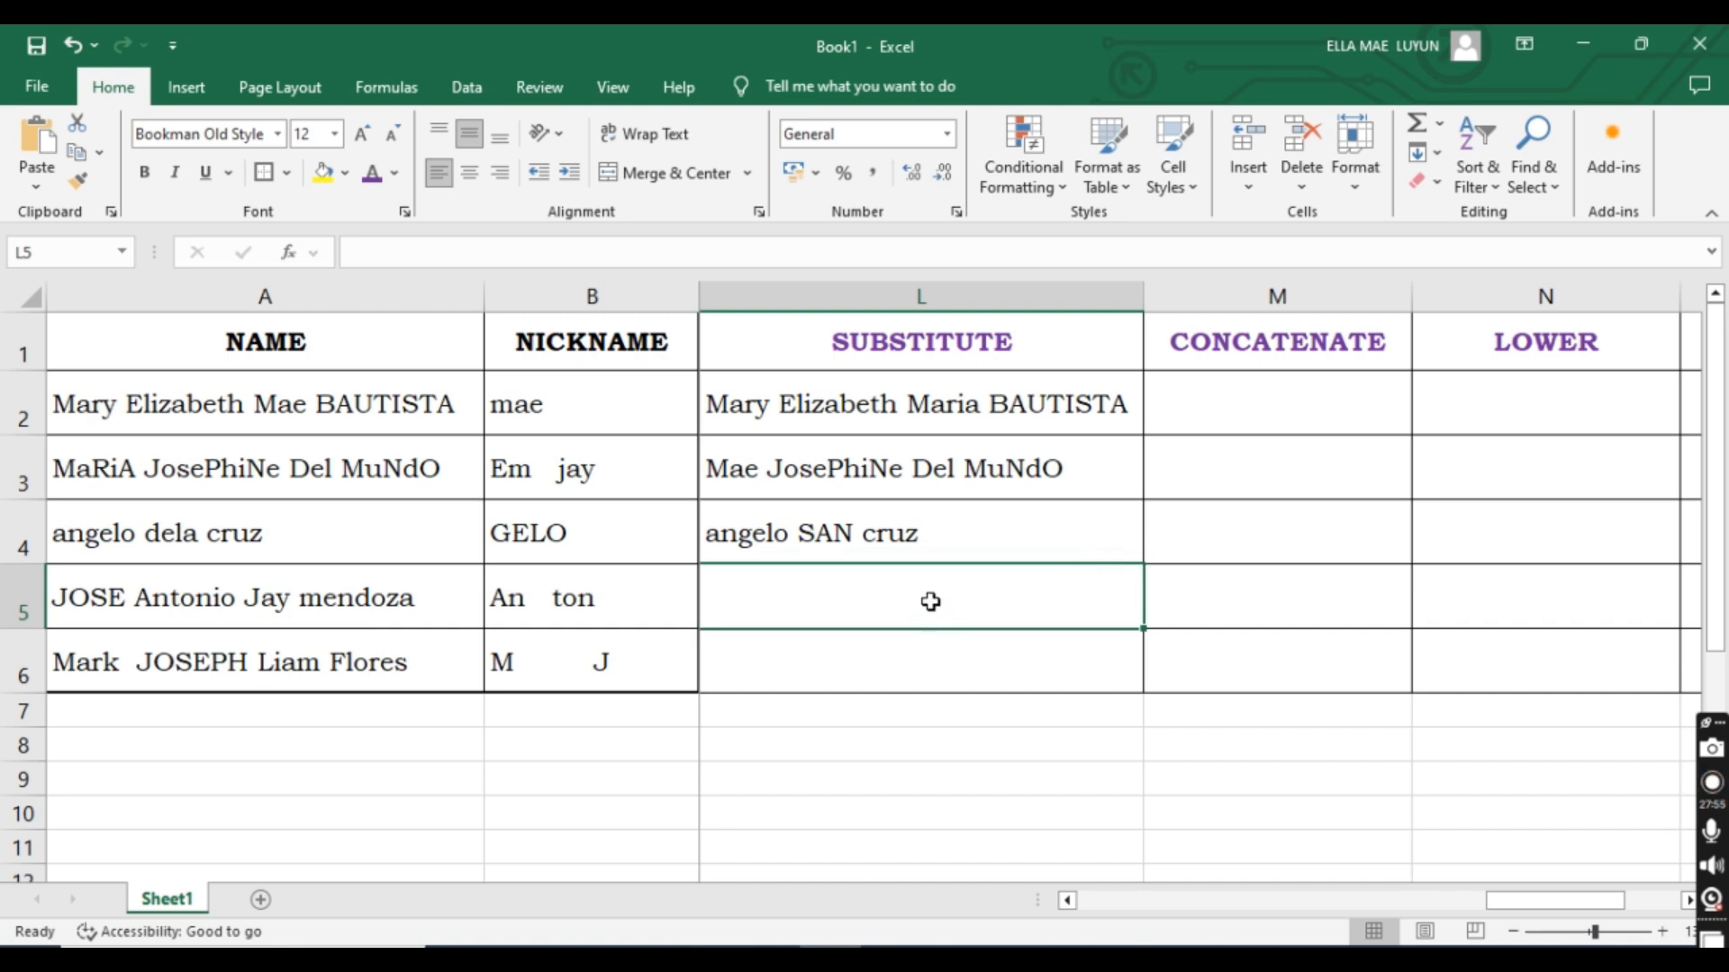
Enter =SUBSTITUTE(A5,"Jay","") in L5 to drop Jay from the A5 name.
type("=")
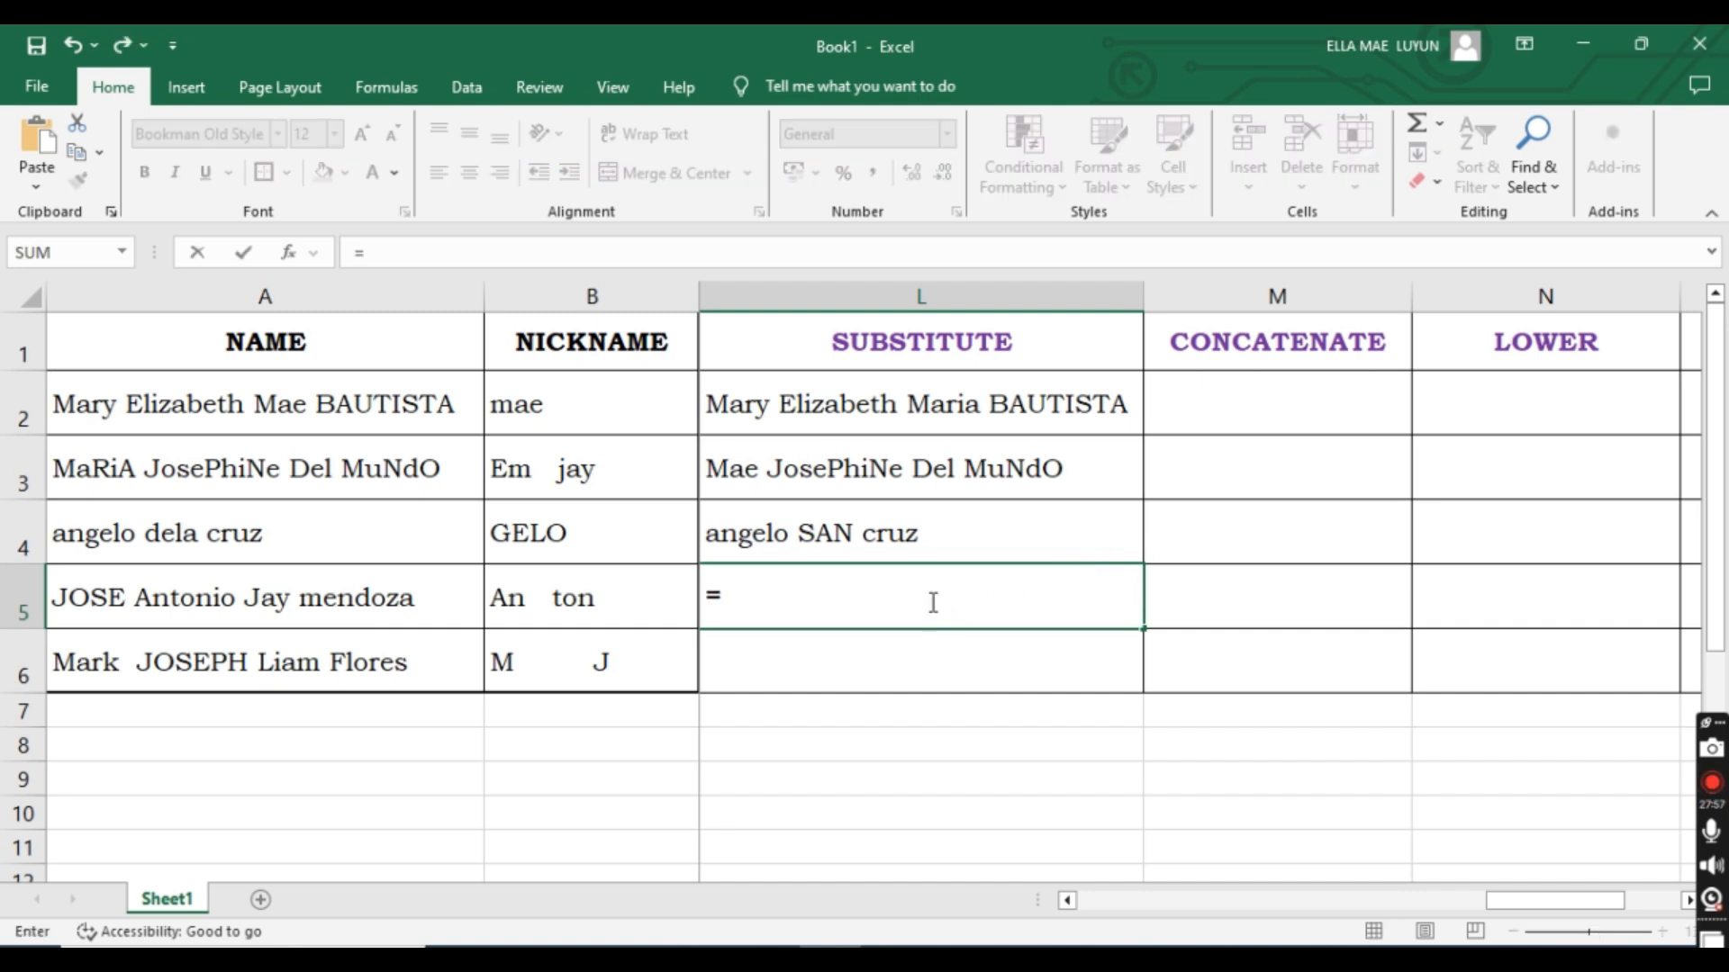
type("sub")
key("Tab")
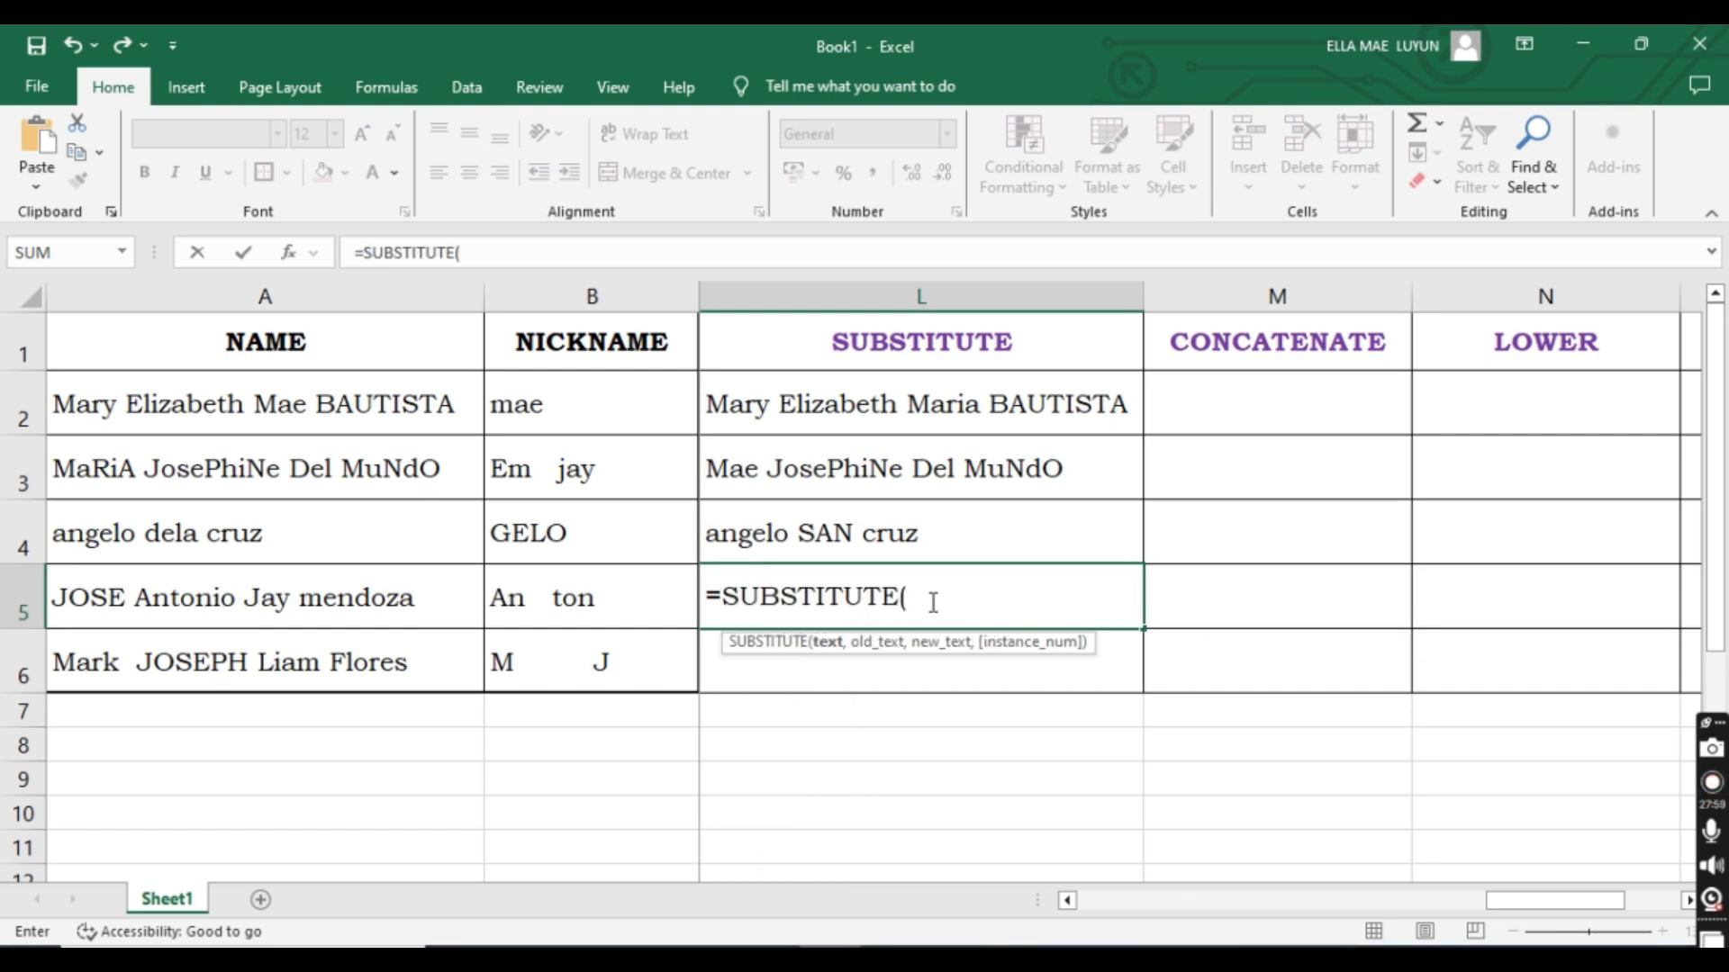
left_click(315, 605)
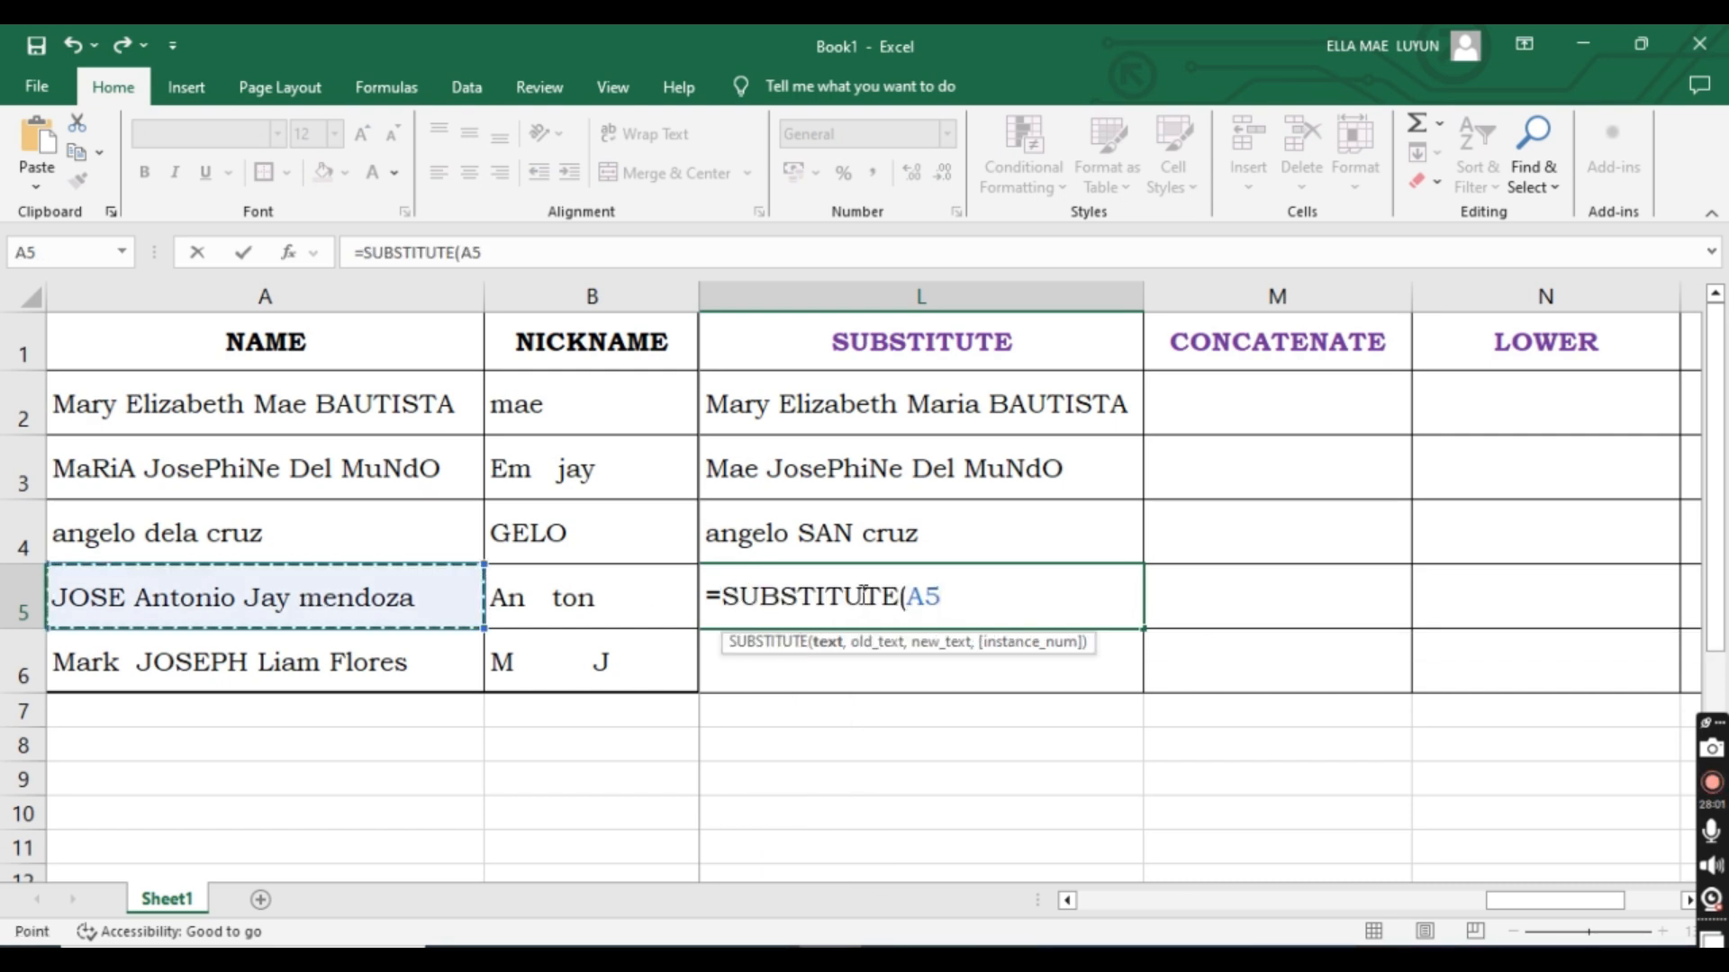
type(",\"Jay")
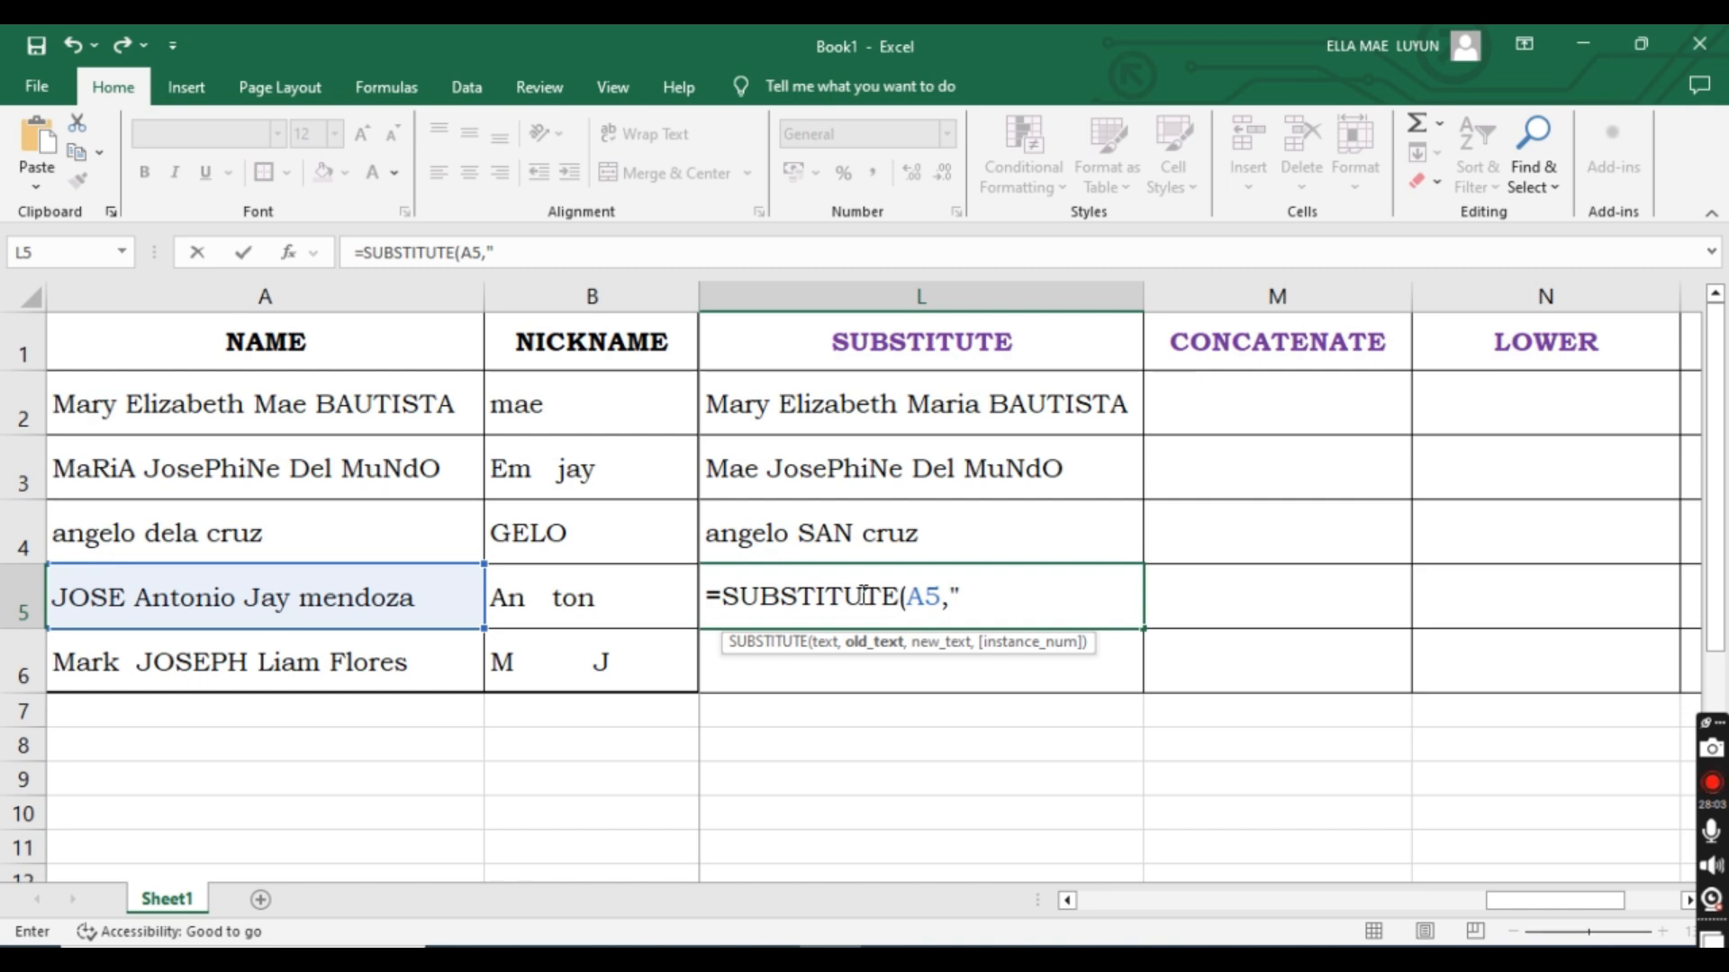
type("\"")
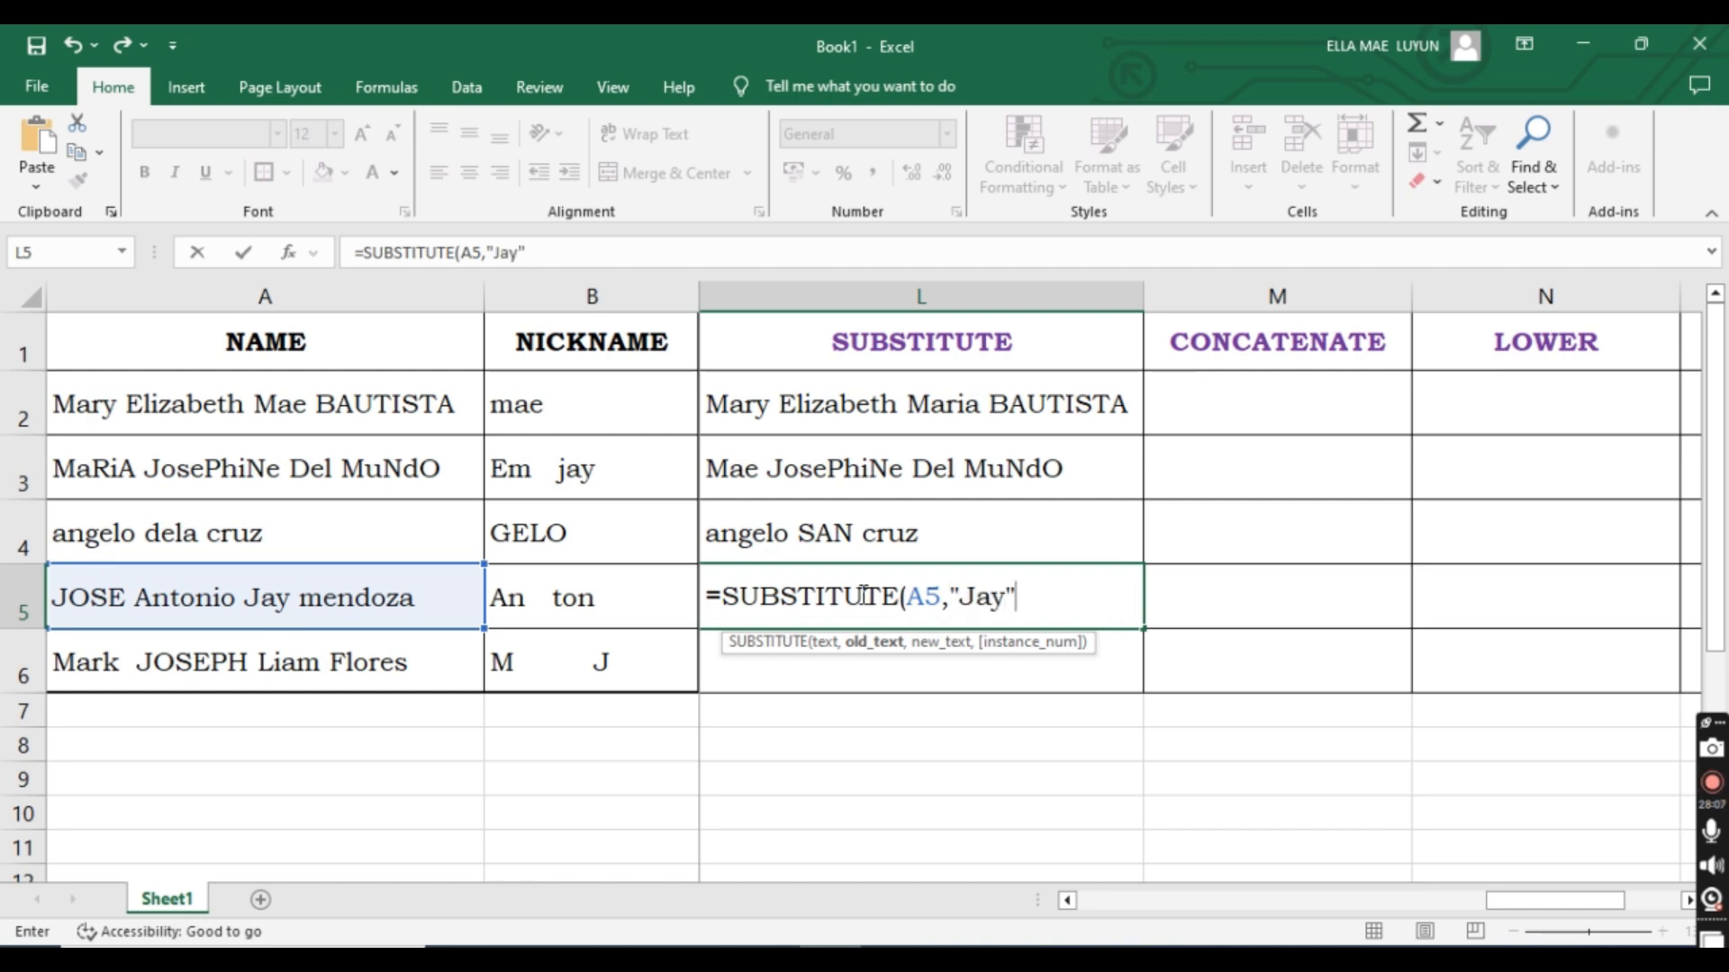
type(",")
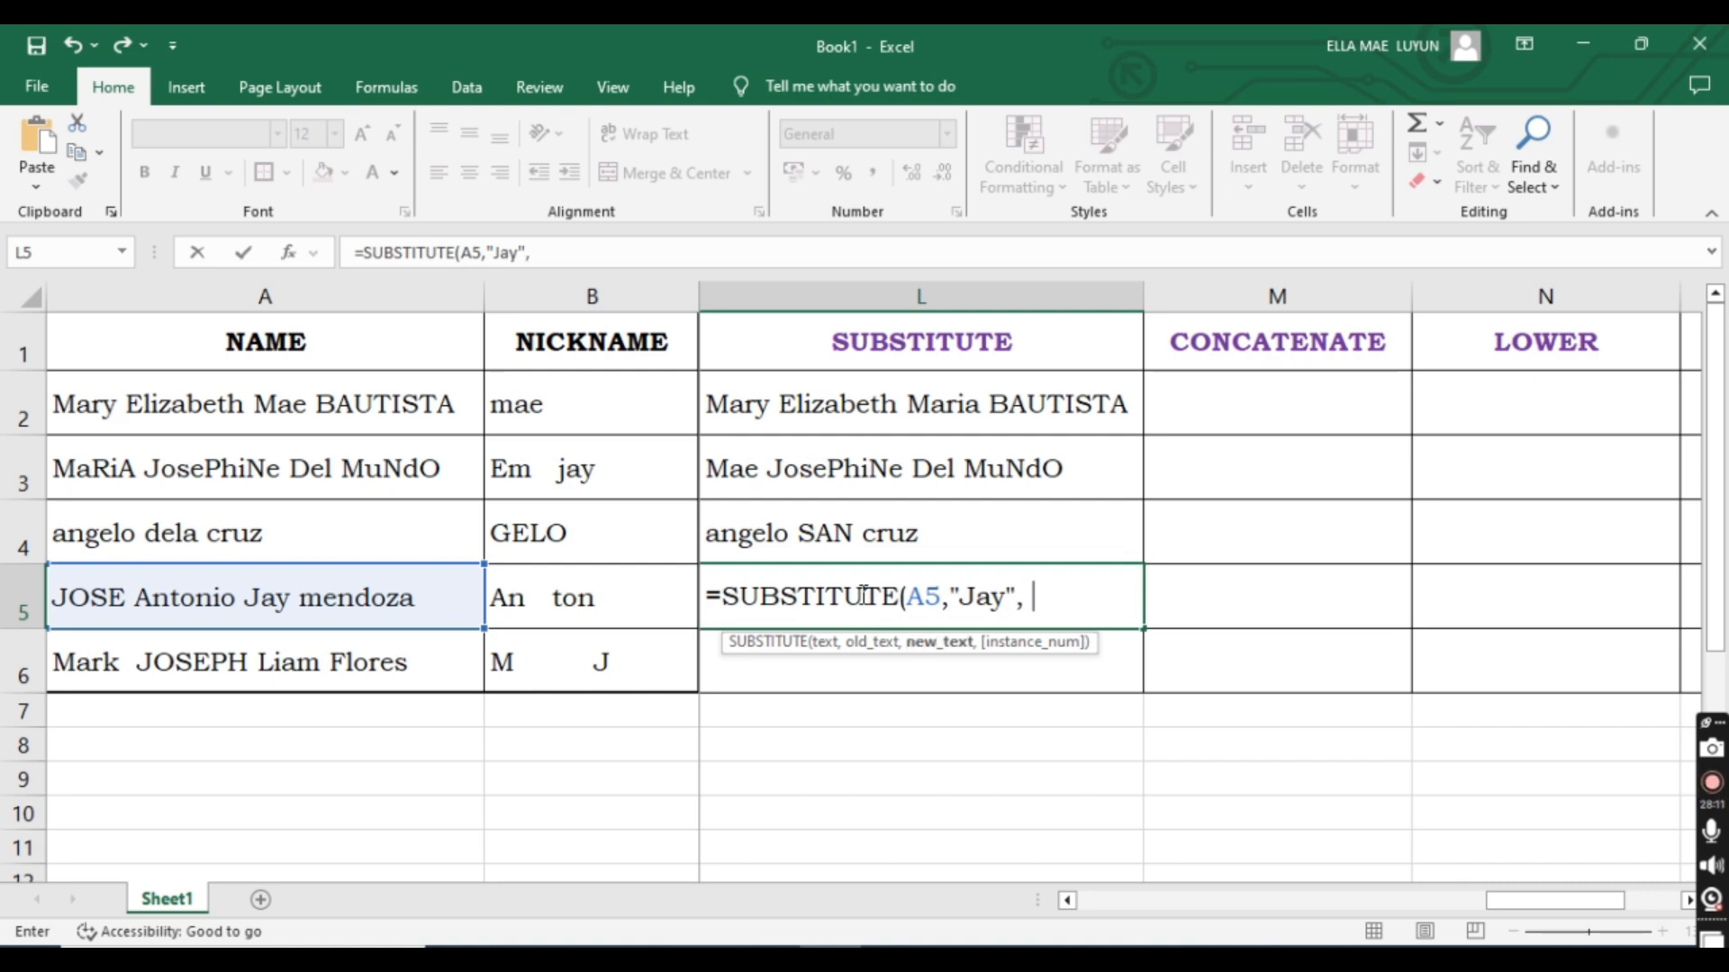
type(" \"\")")
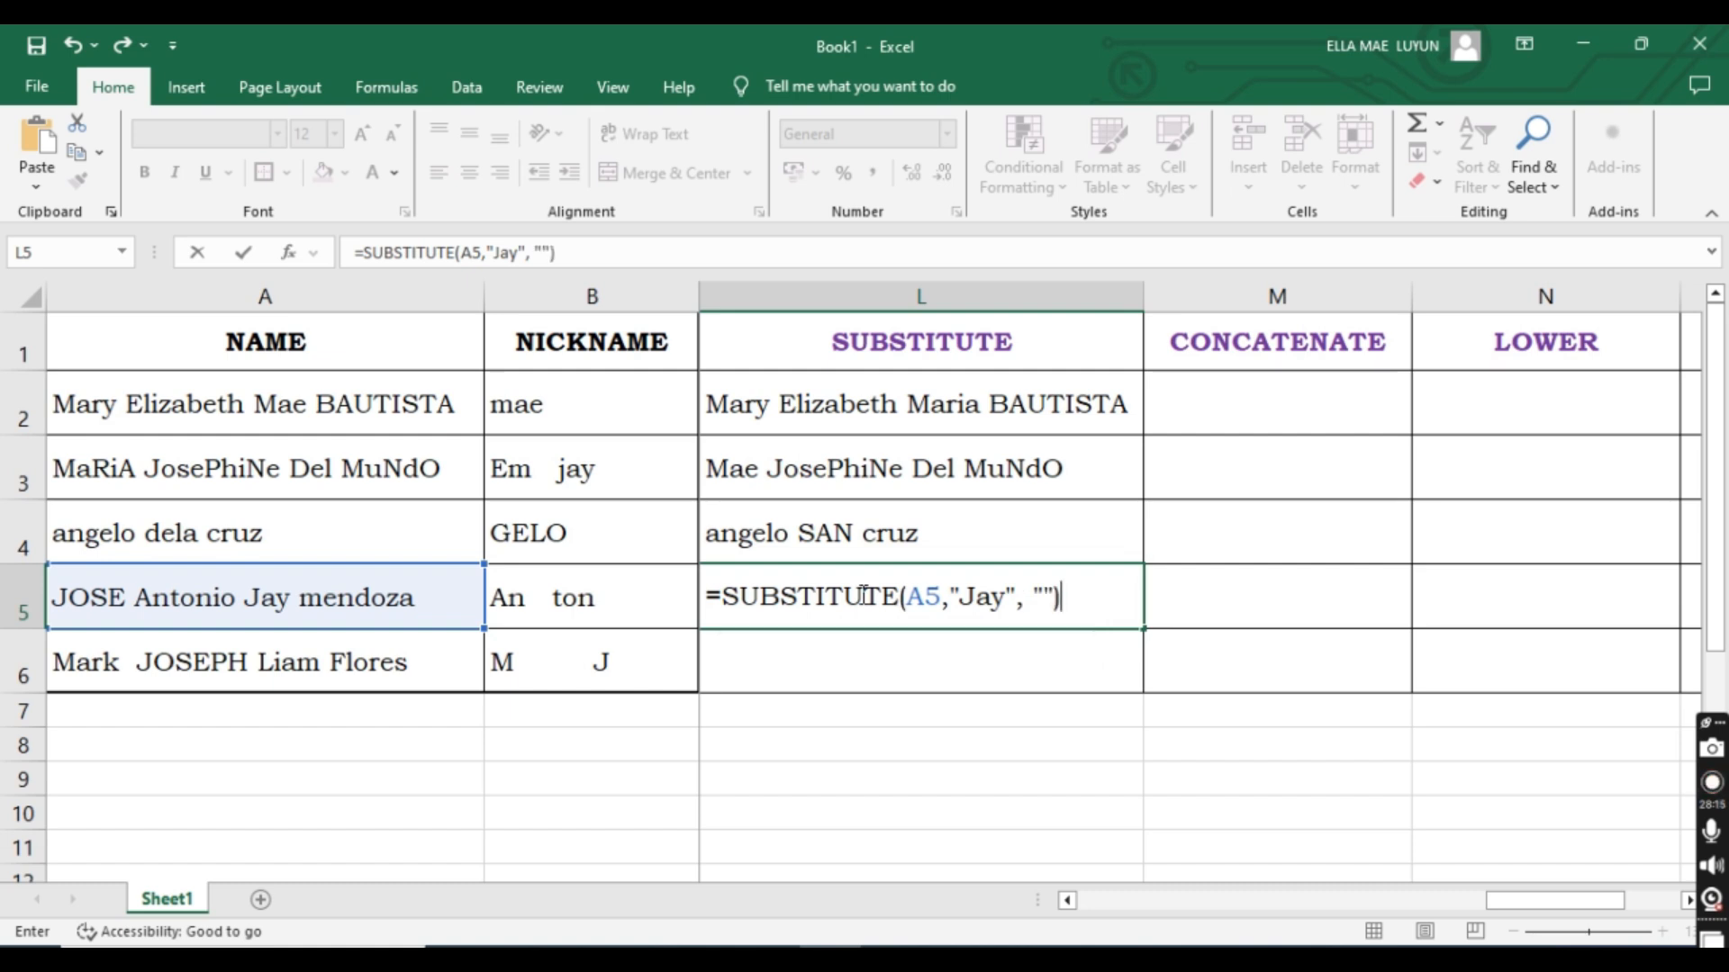
left_click(1044, 596)
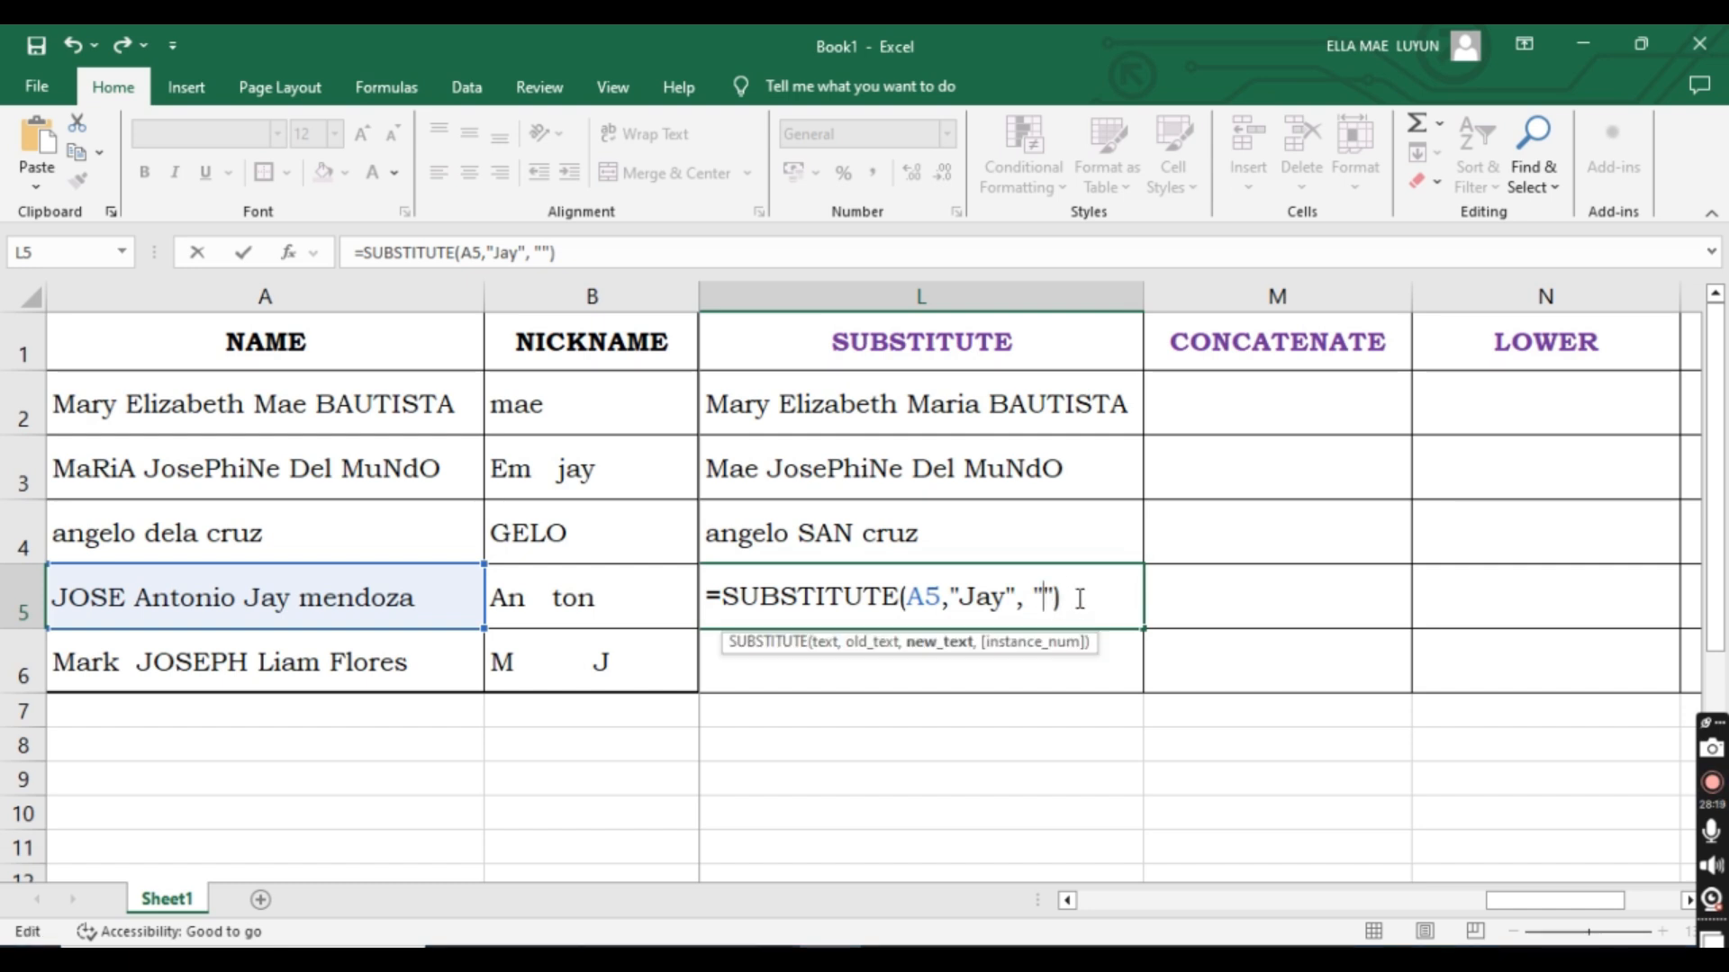
left_click(1079, 599)
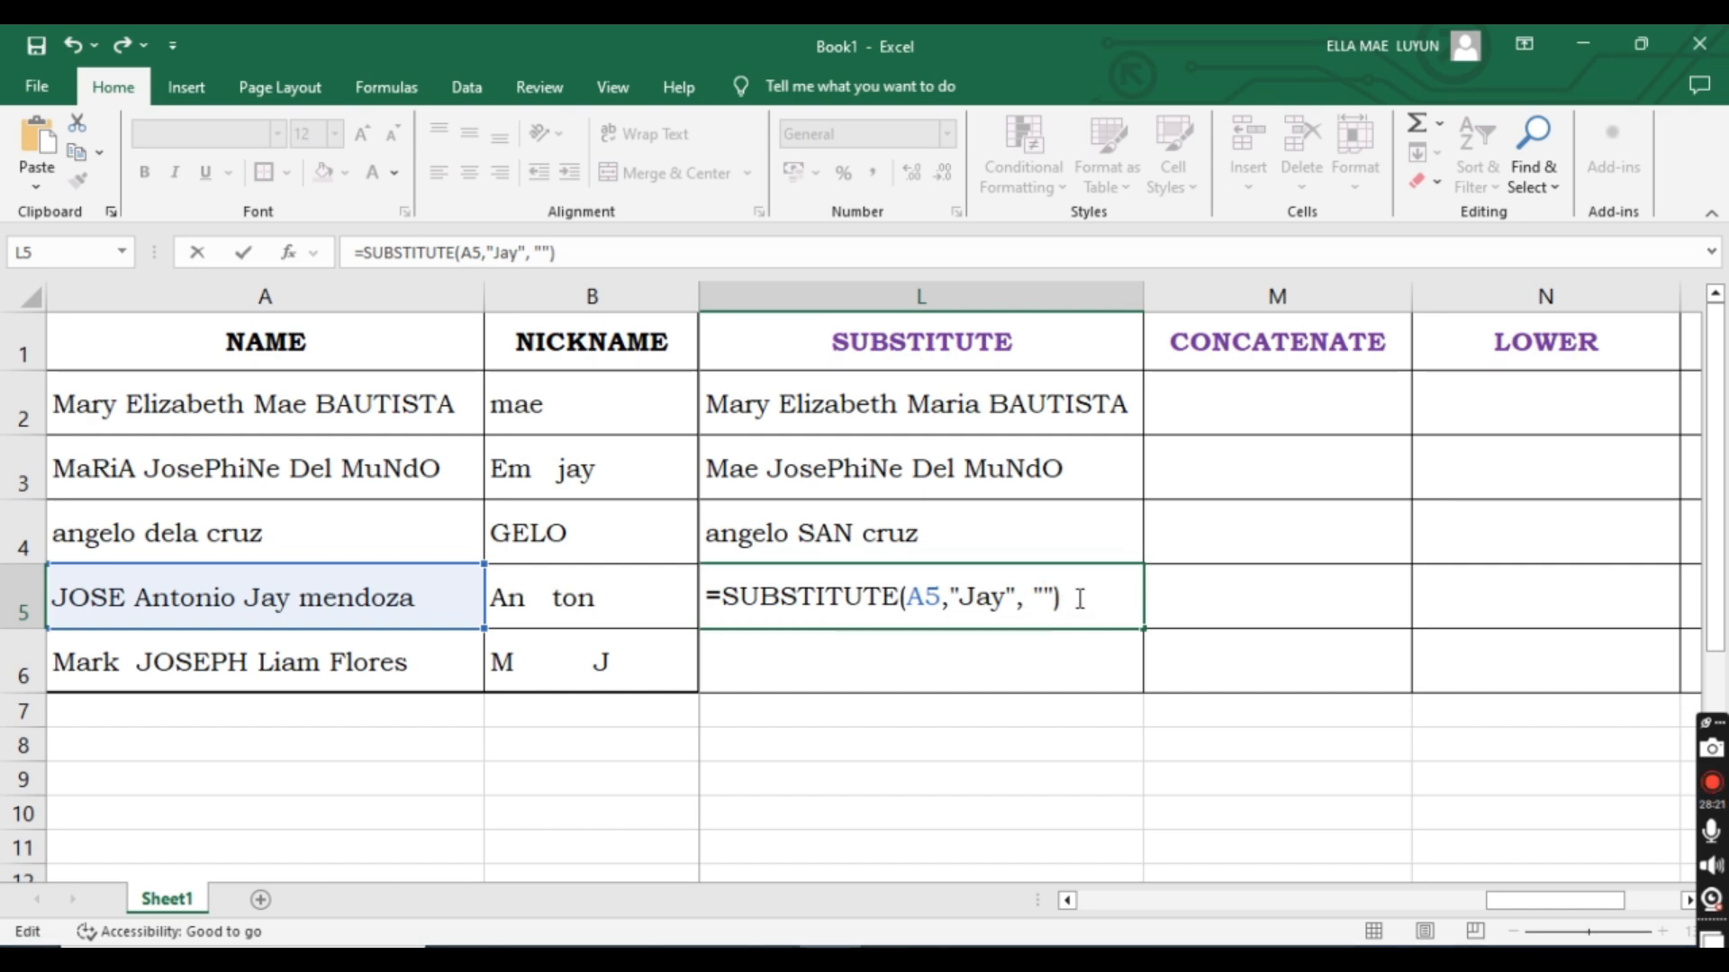
key("Return")
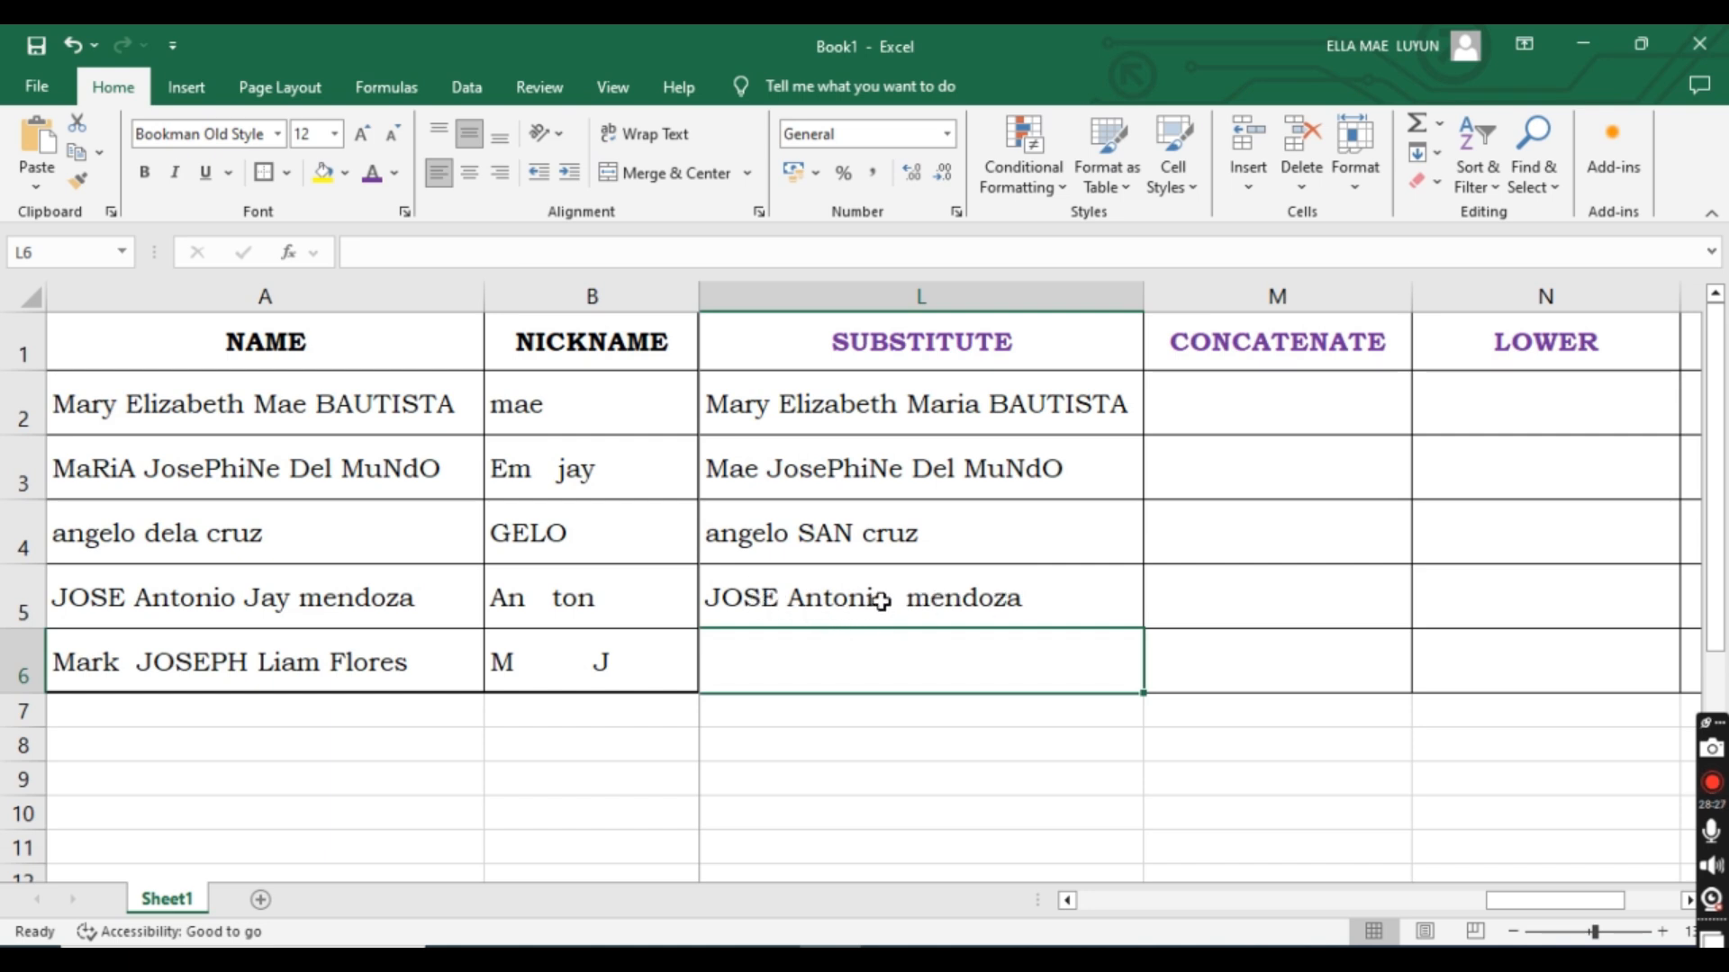
Check the spacing after Jay in A5, then make L5's formula remove "Jay " with its trailing space.
double_click(254, 597)
double_click(261, 597)
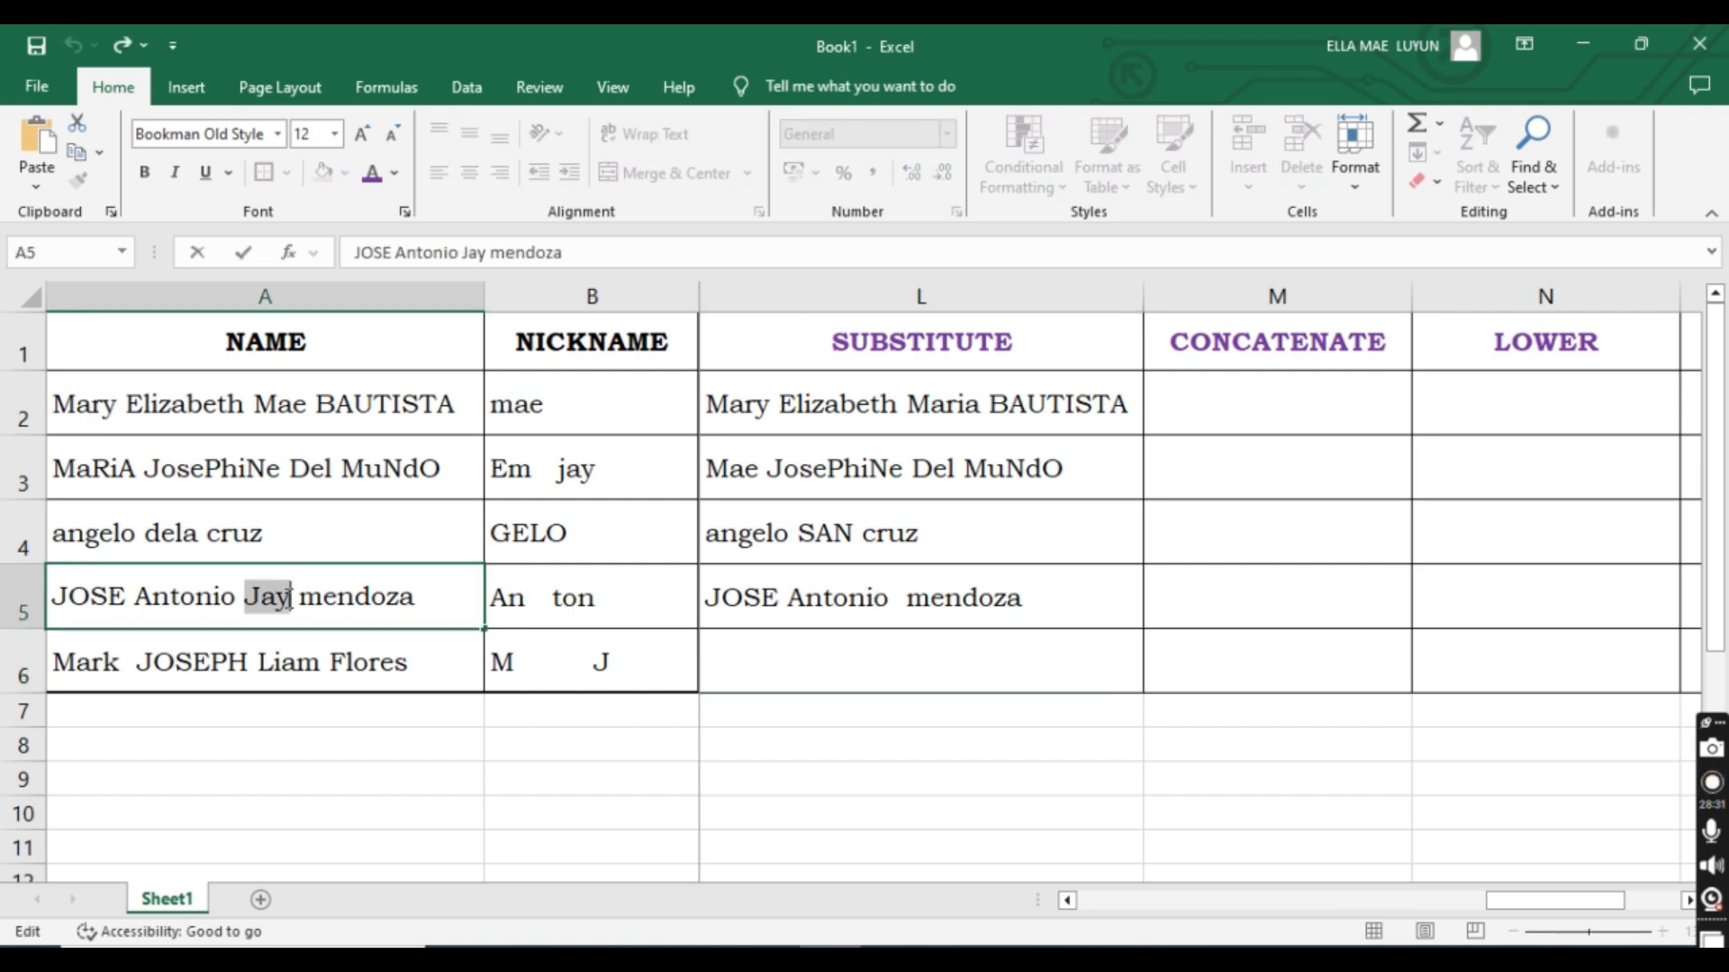
left_click(303, 599)
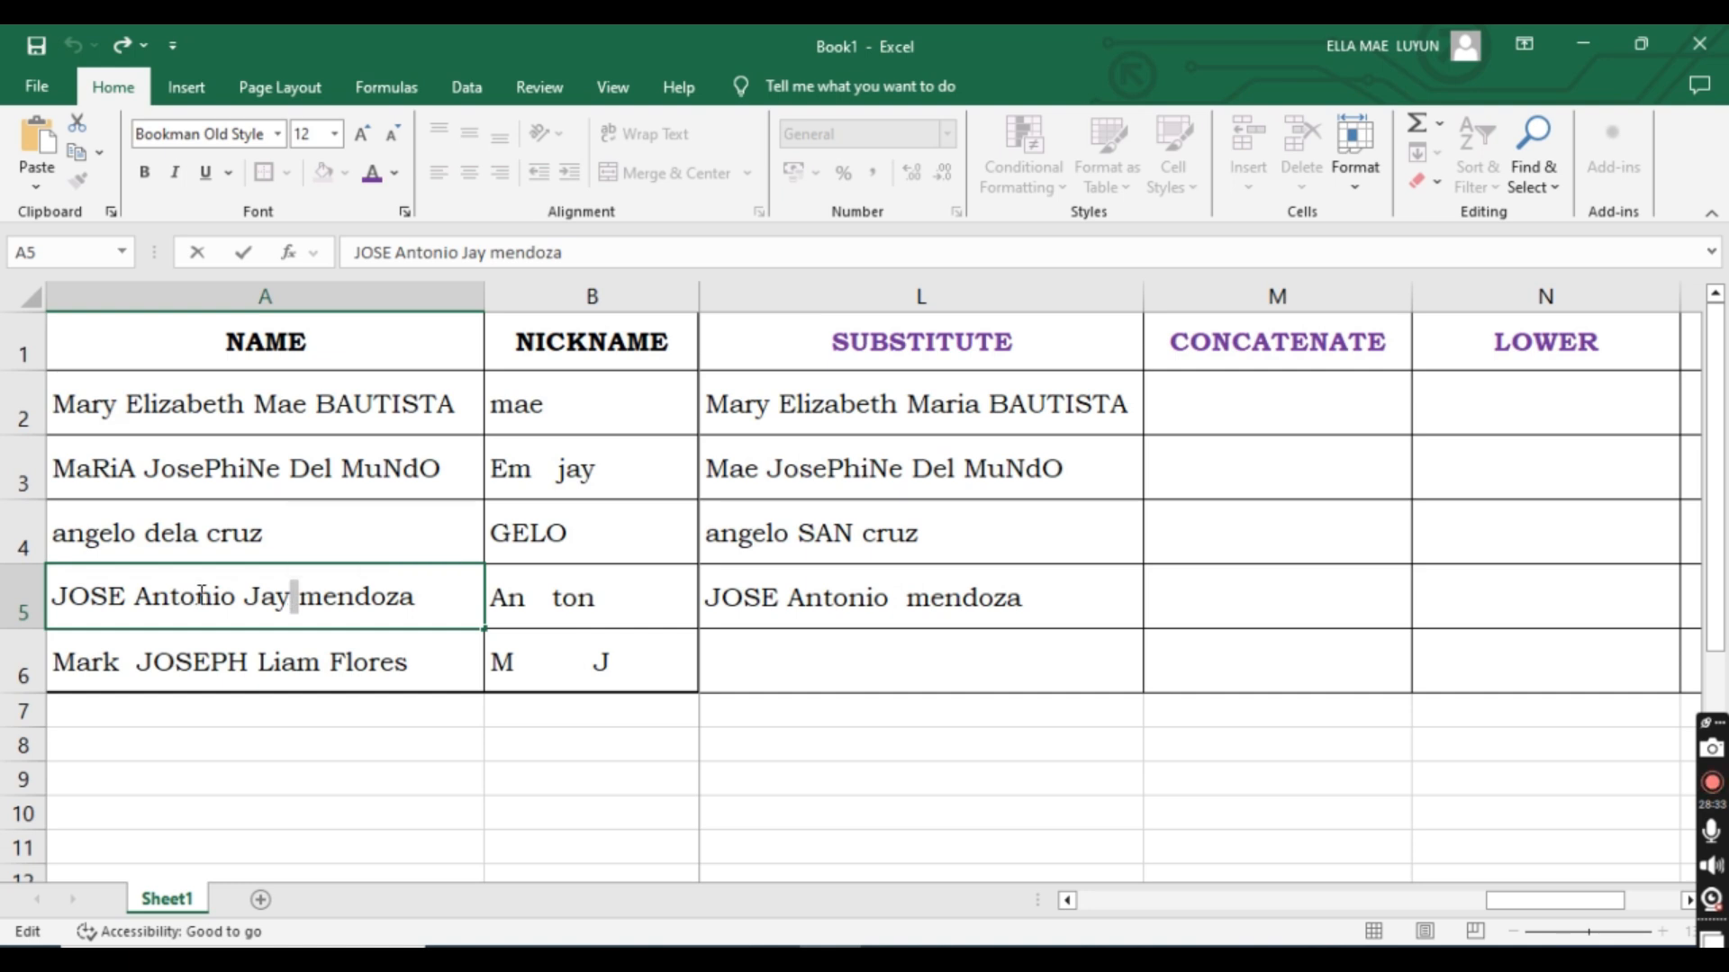
left_click(238, 597)
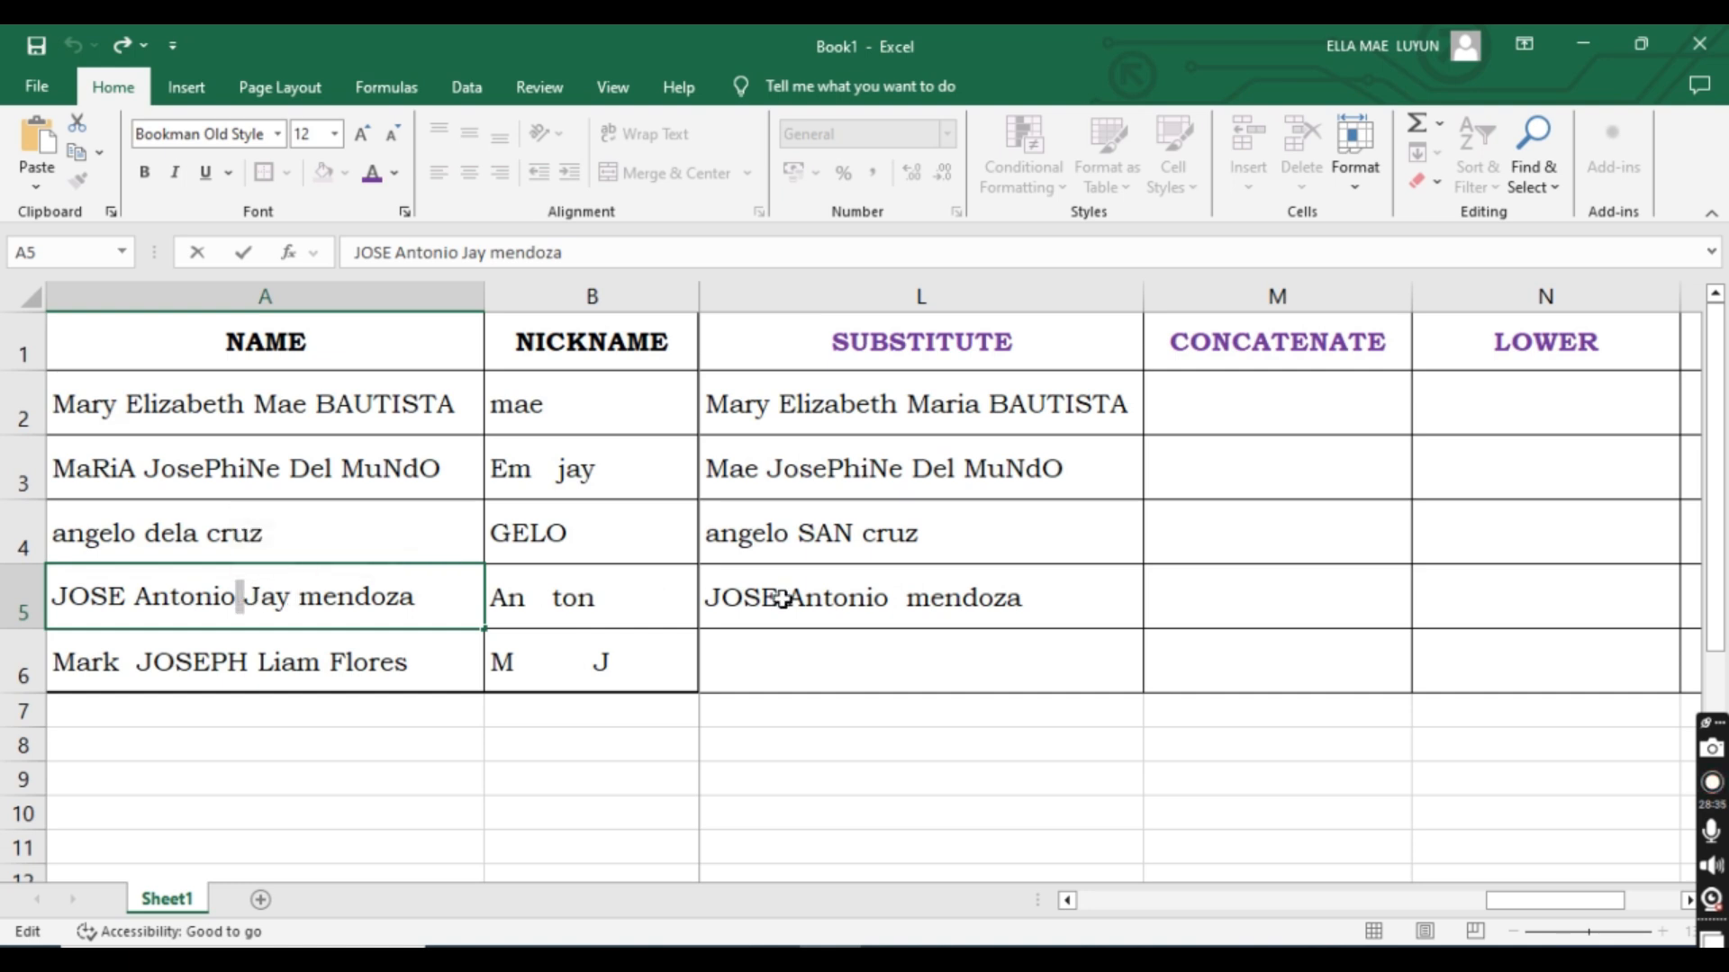
left_click(847, 593)
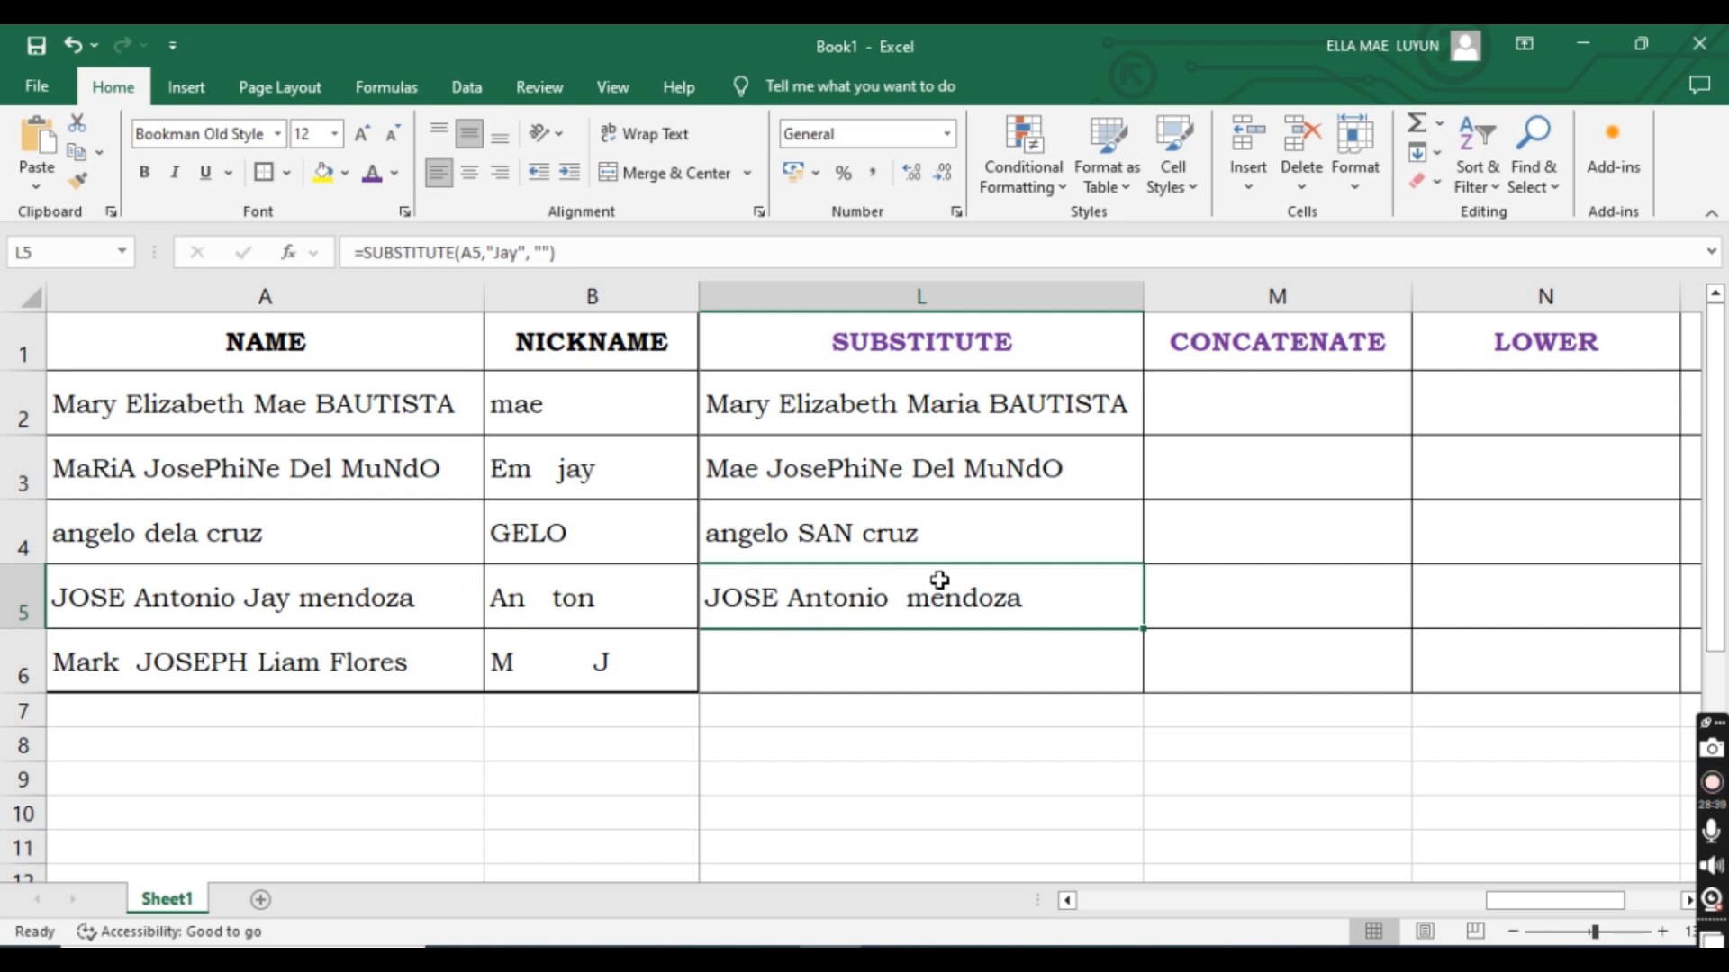
double_click(864, 603)
left_click(1007, 598)
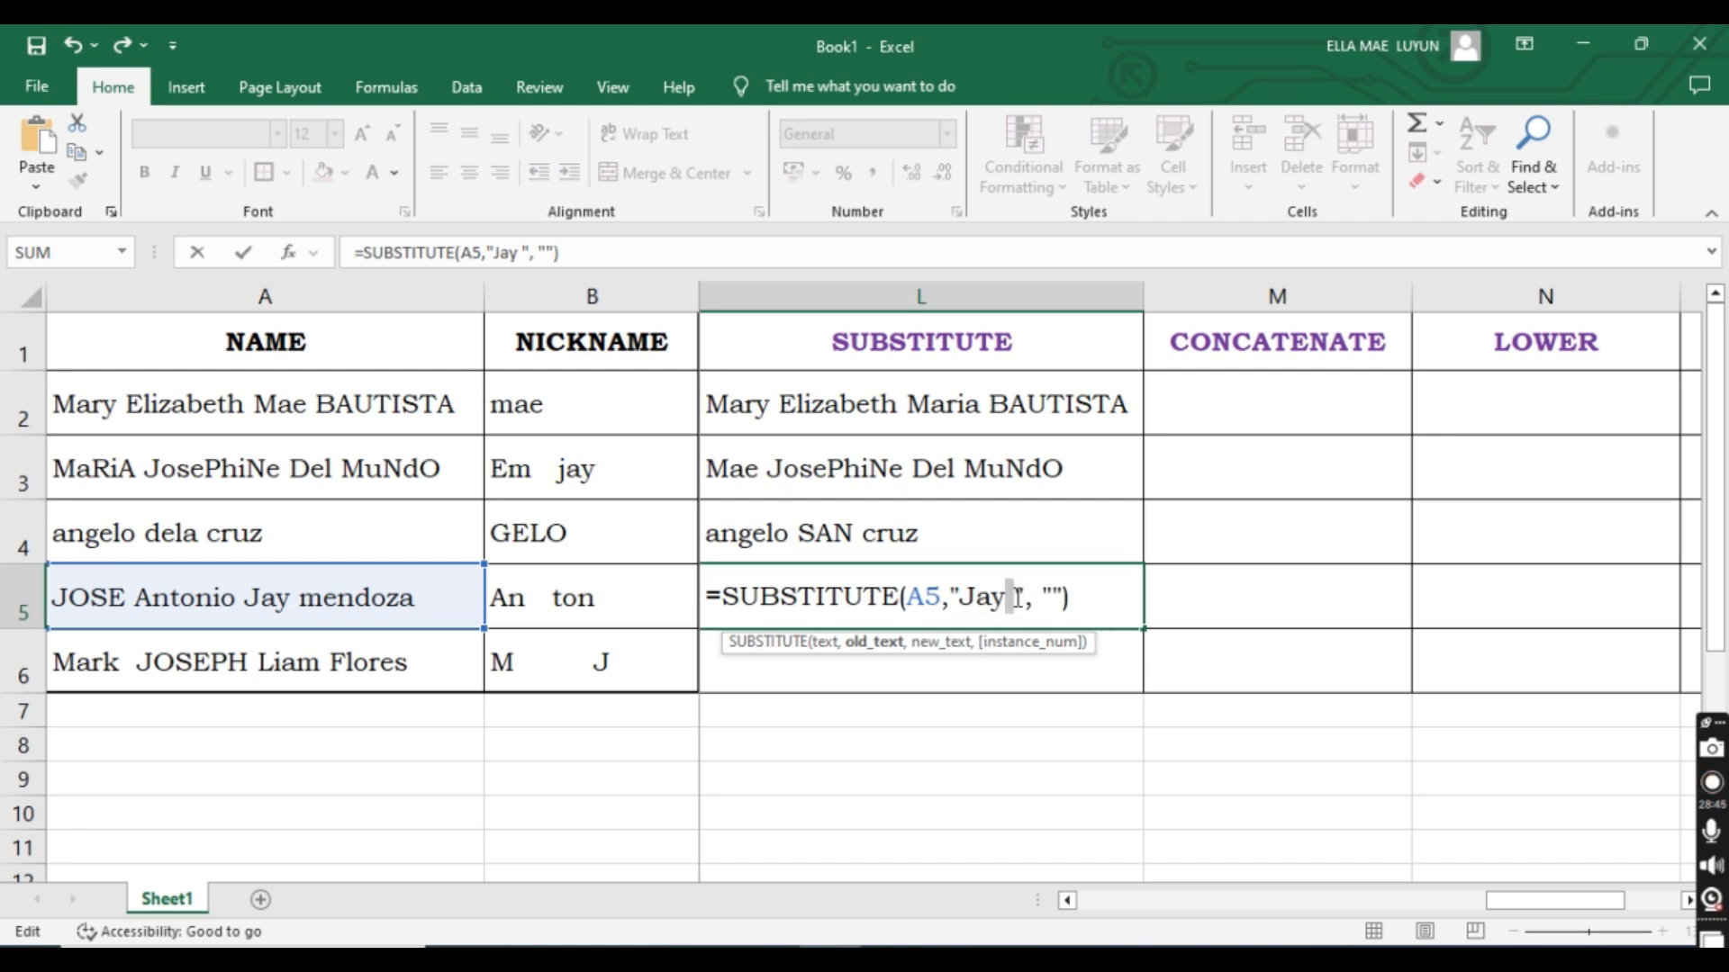
left_click(1061, 596)
key("ctrl+Return")
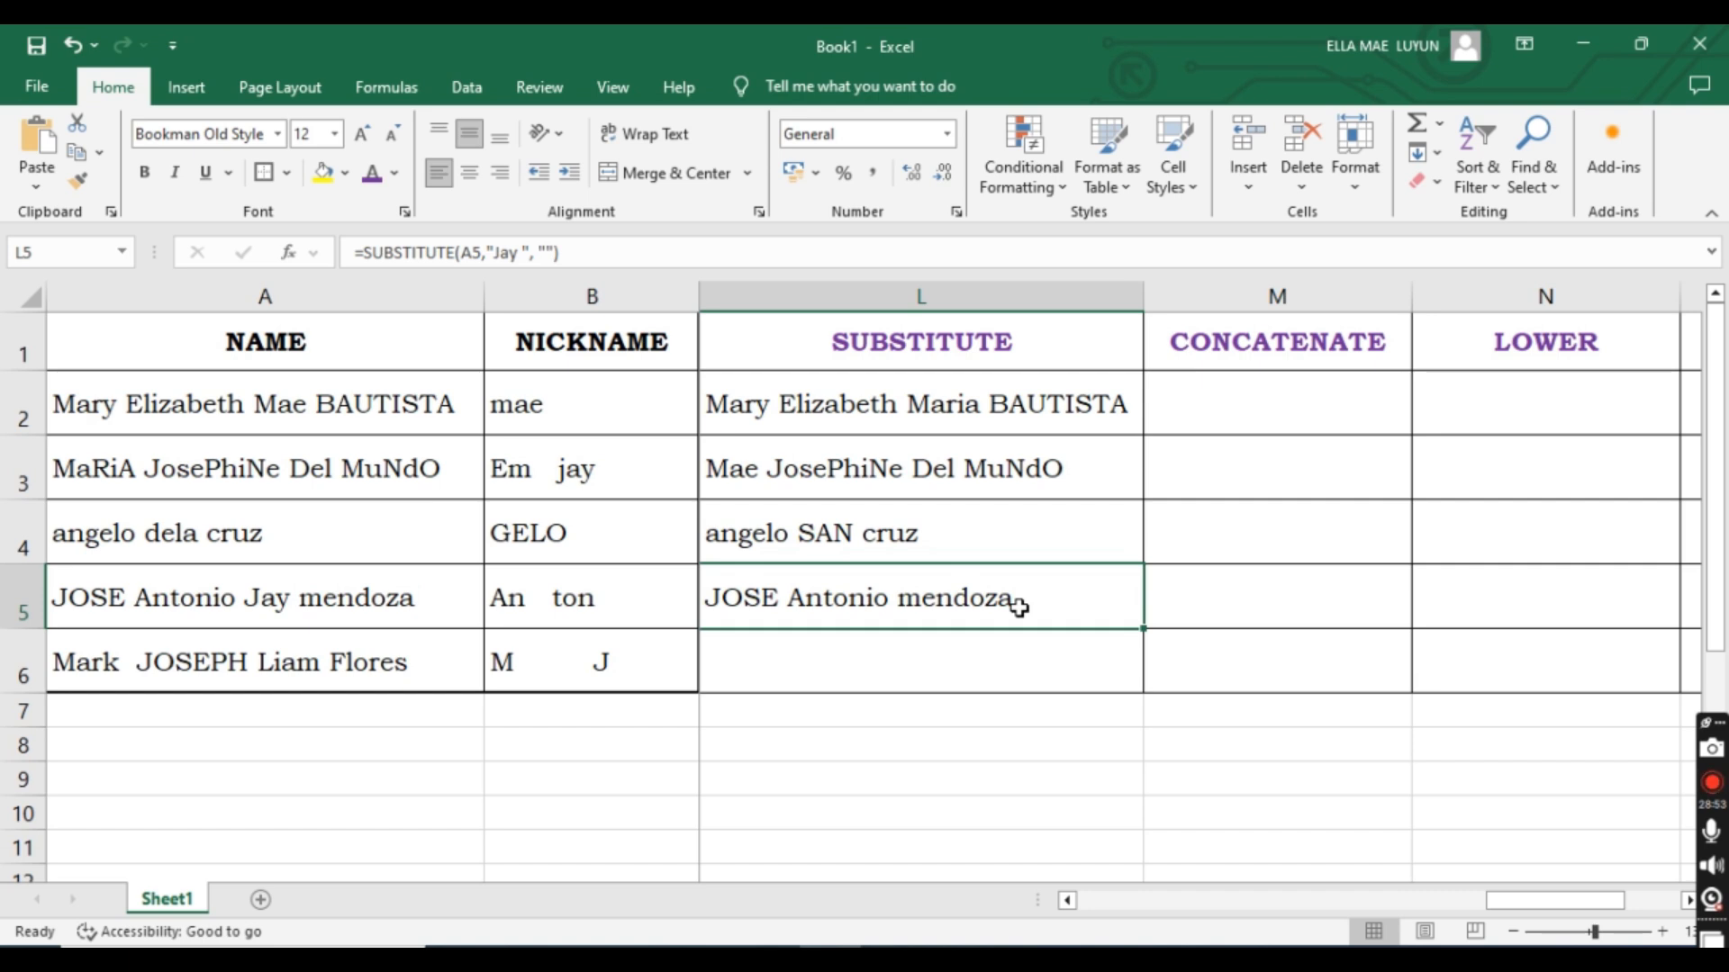
Enter =SUBSTITUTE(A6,re, ti) in L6 with unquoted arguments, producing #NAME?
left_click(986, 674)
type("=")
type("ma")
key("BackSpace")
key("BackSpace")
key("BackSpace")
type("=sub")
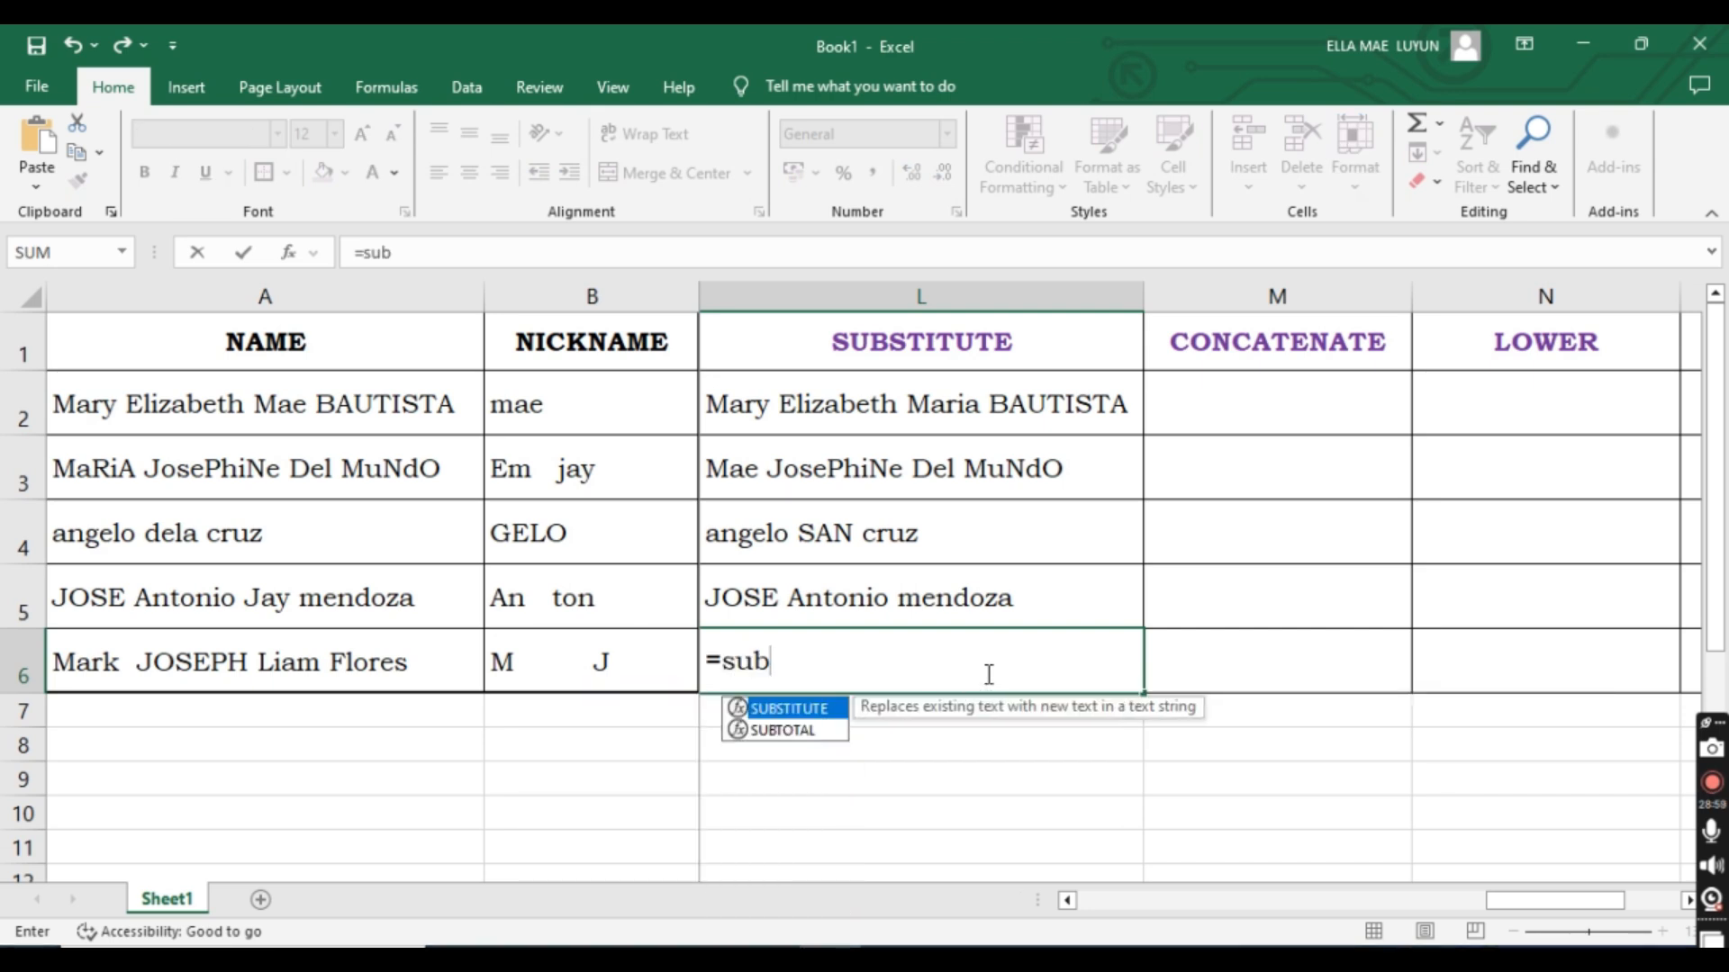
key("Tab")
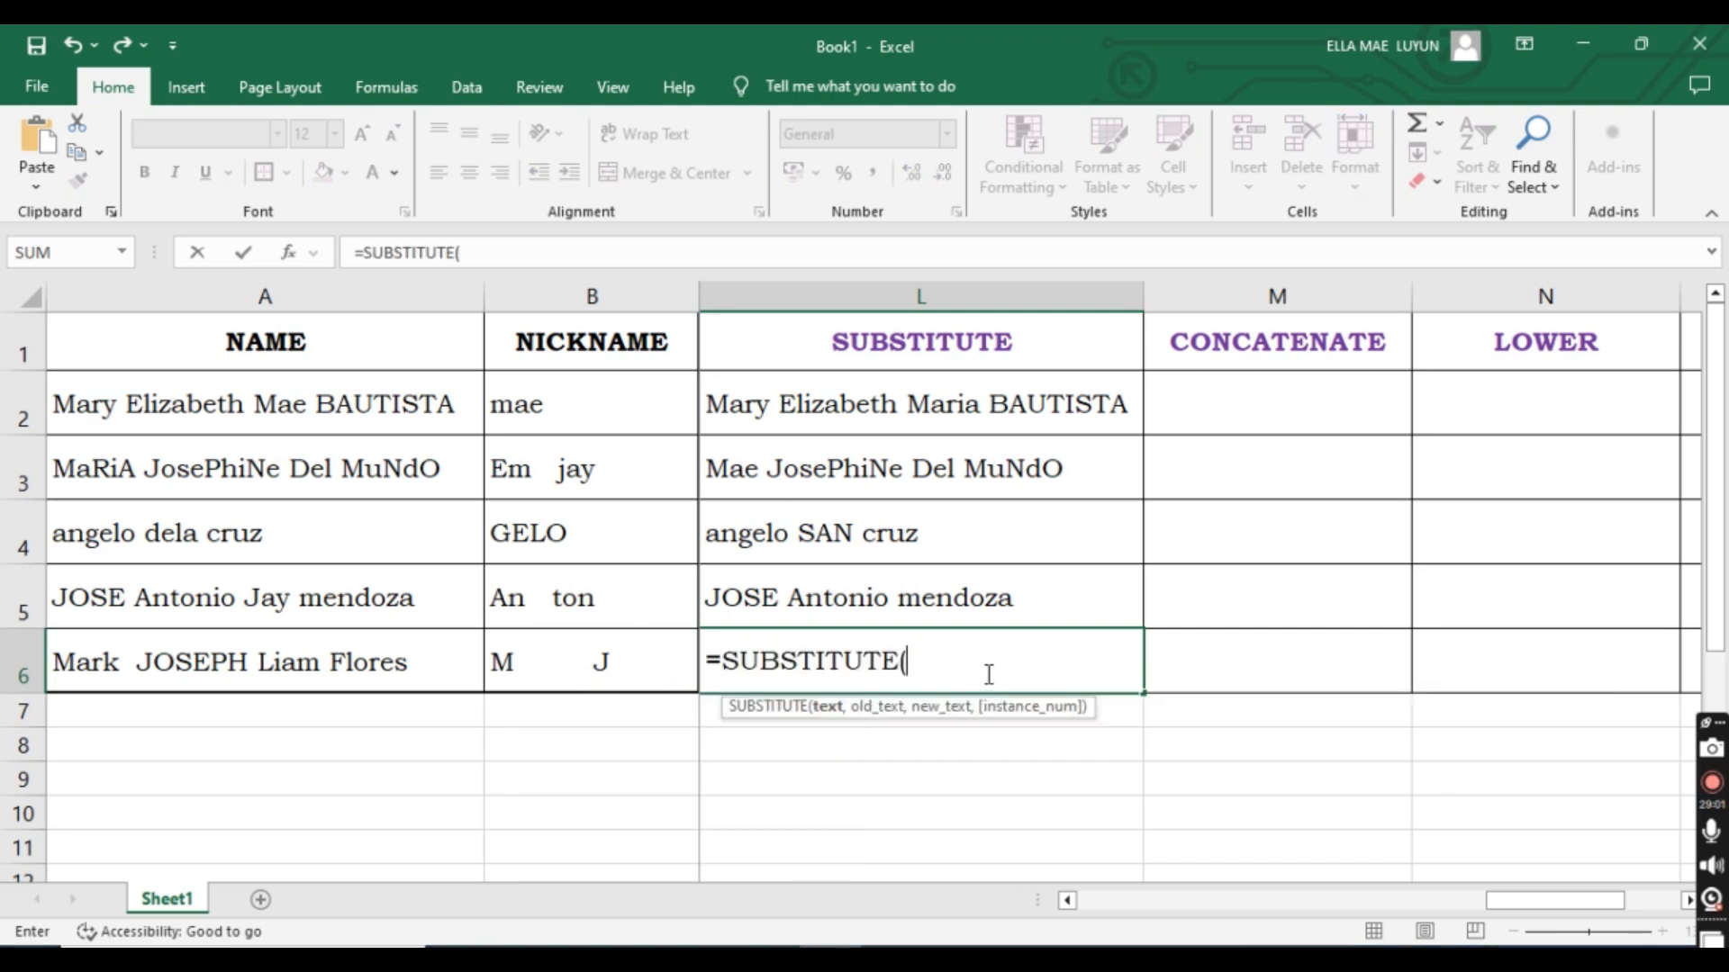
left_click(342, 664)
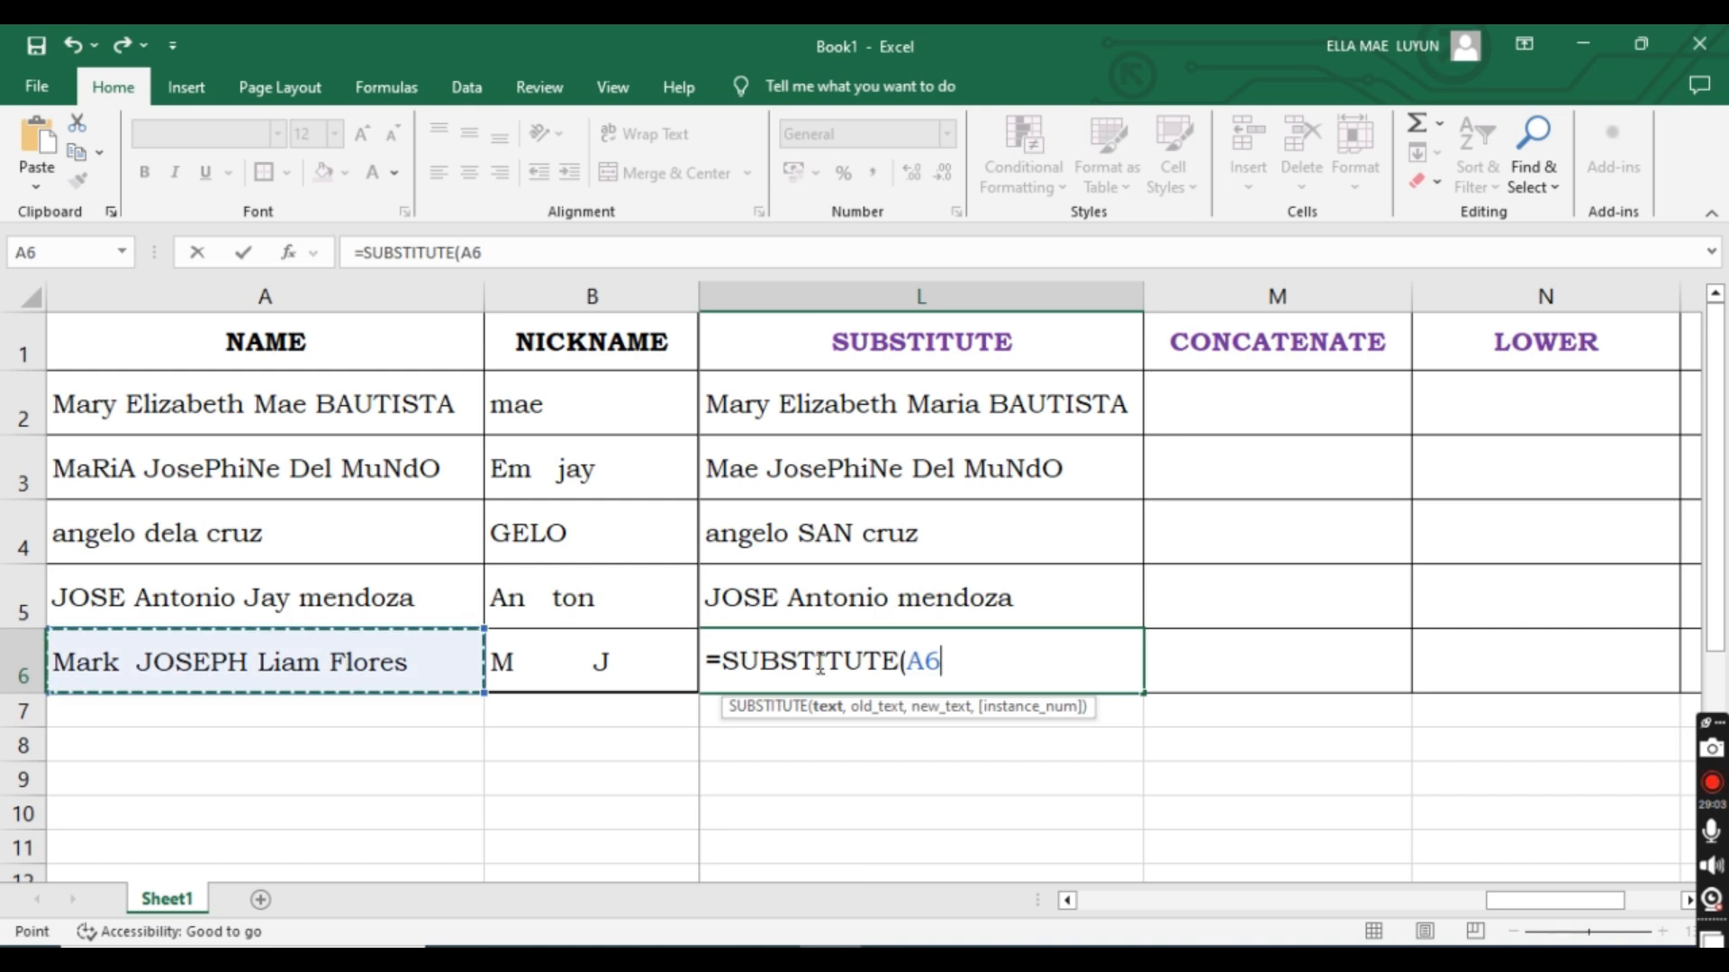
type(",")
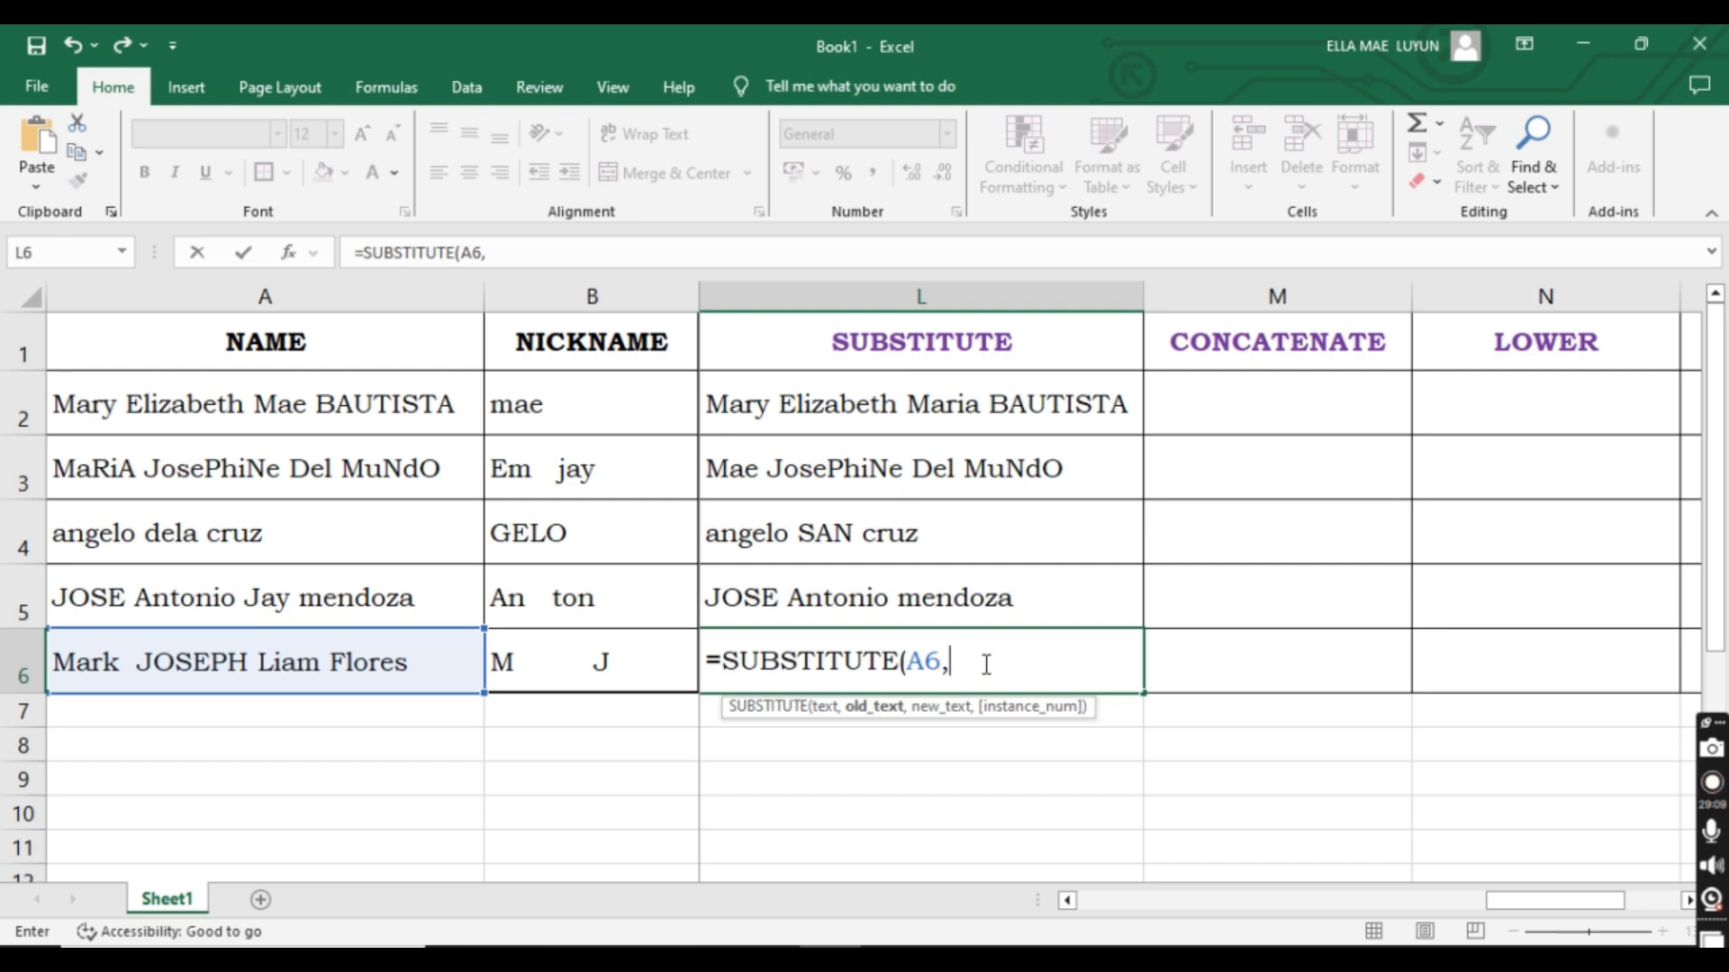
type("\"")
key("BackSpace")
type("re")
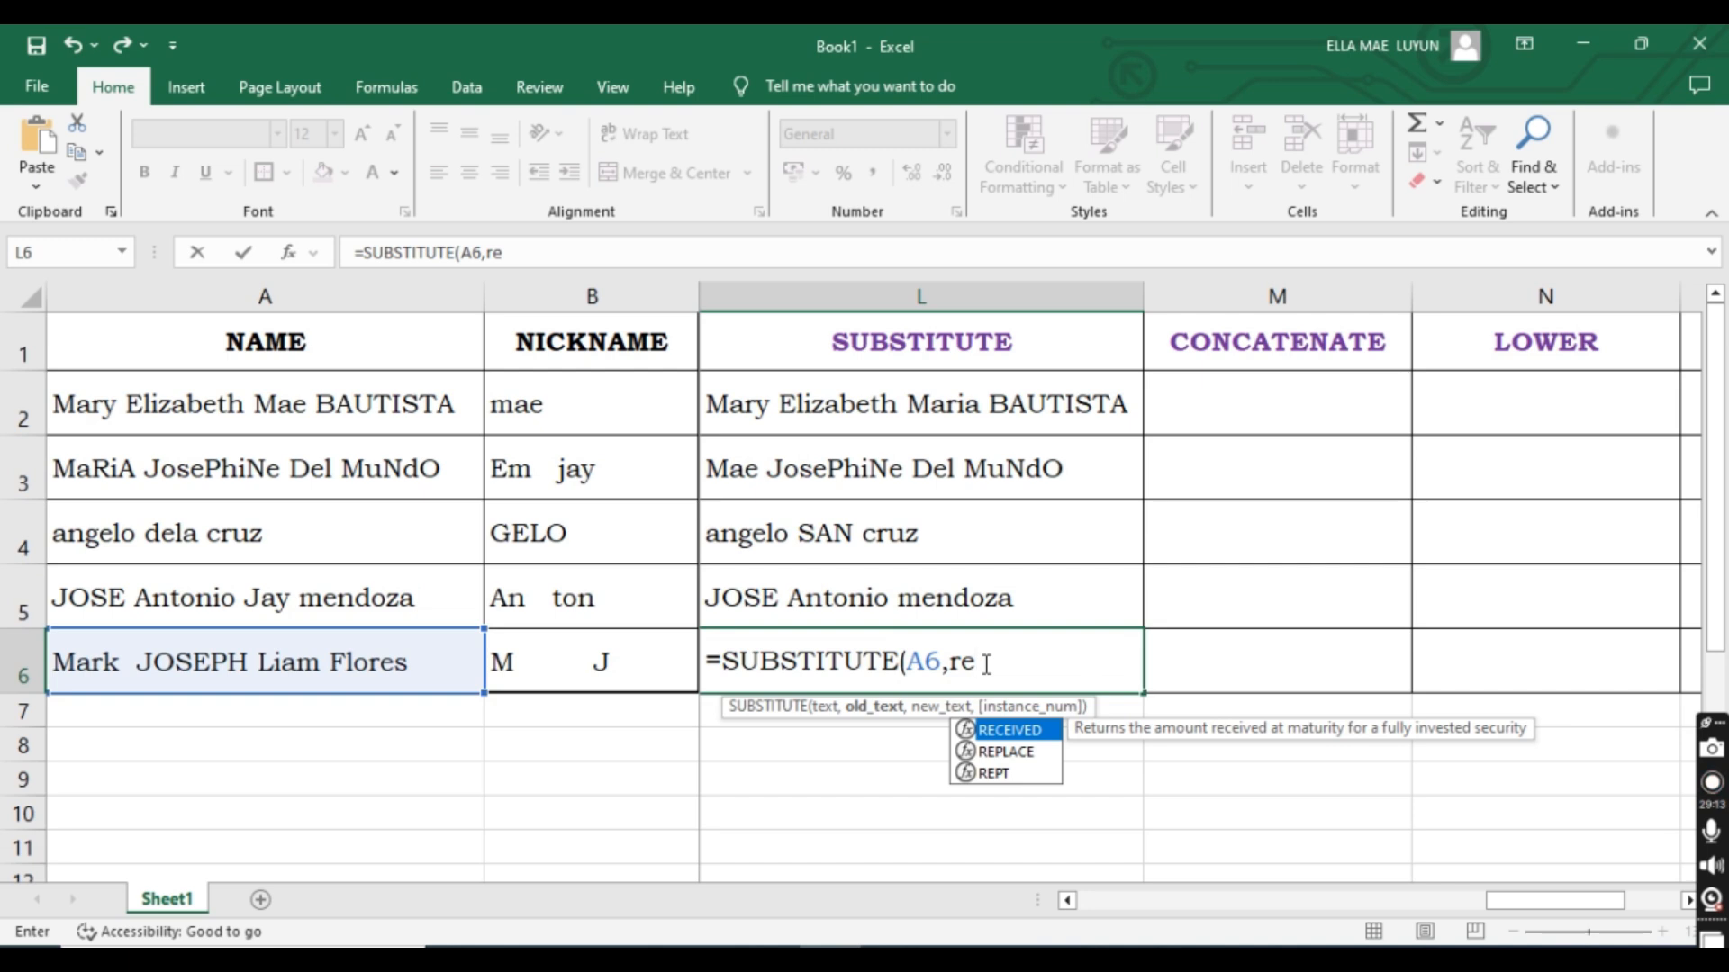
type(",")
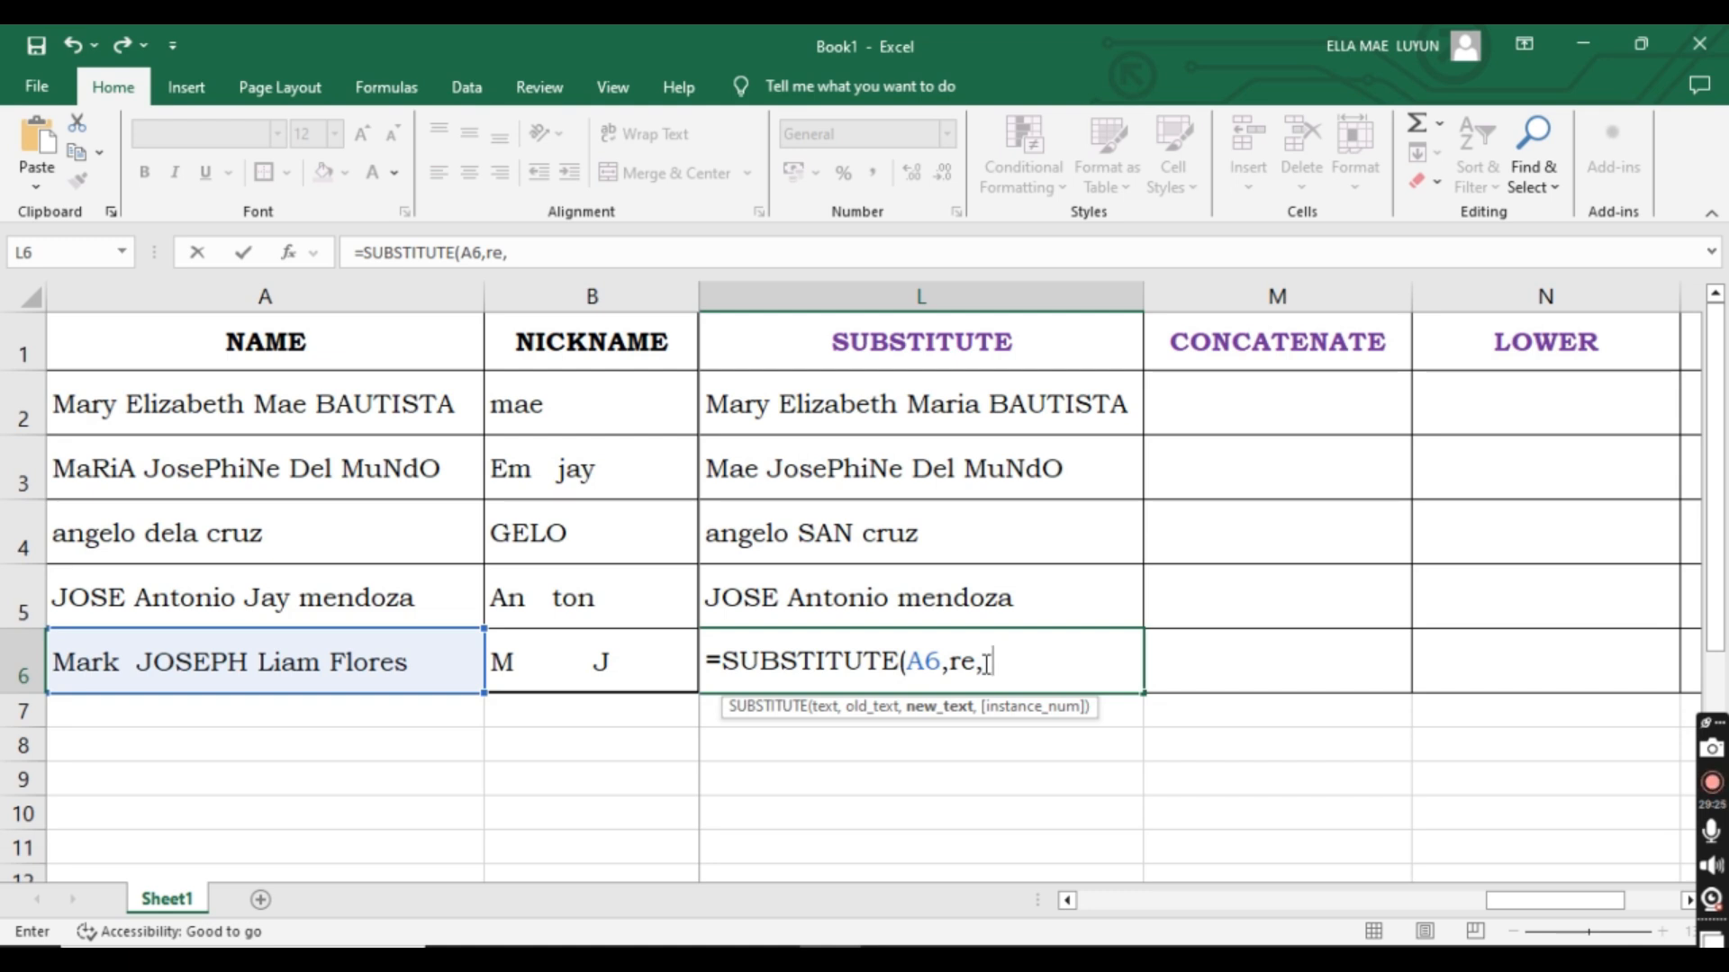
type("t")
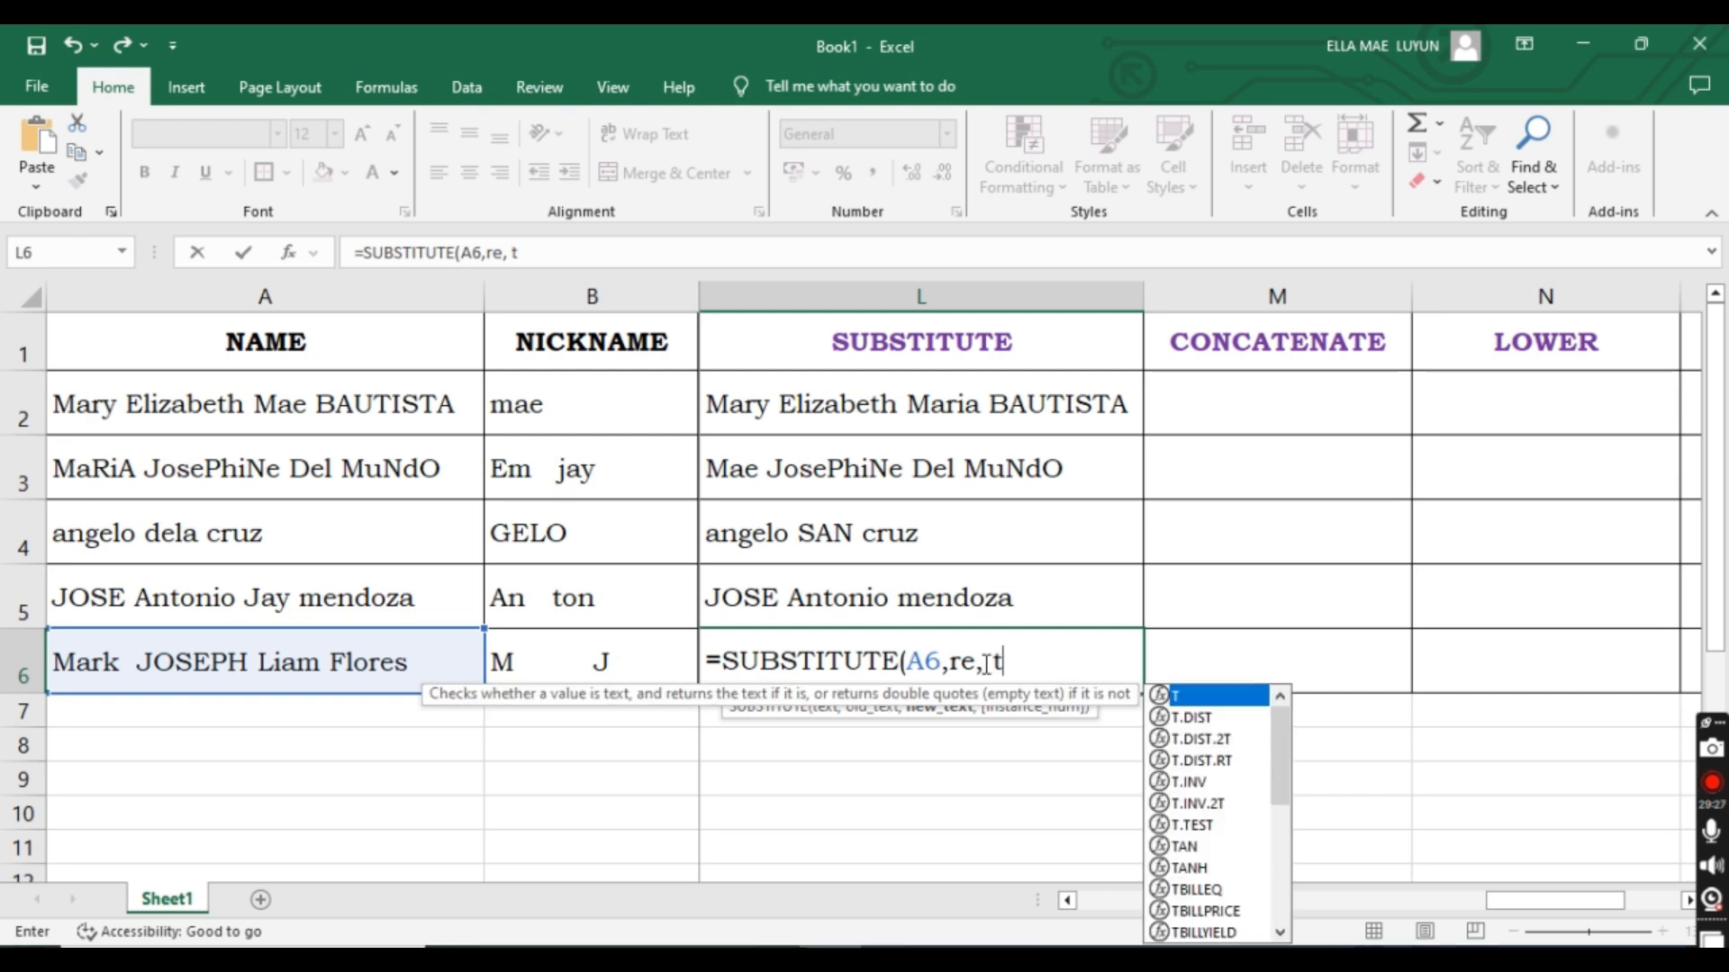
type("i")
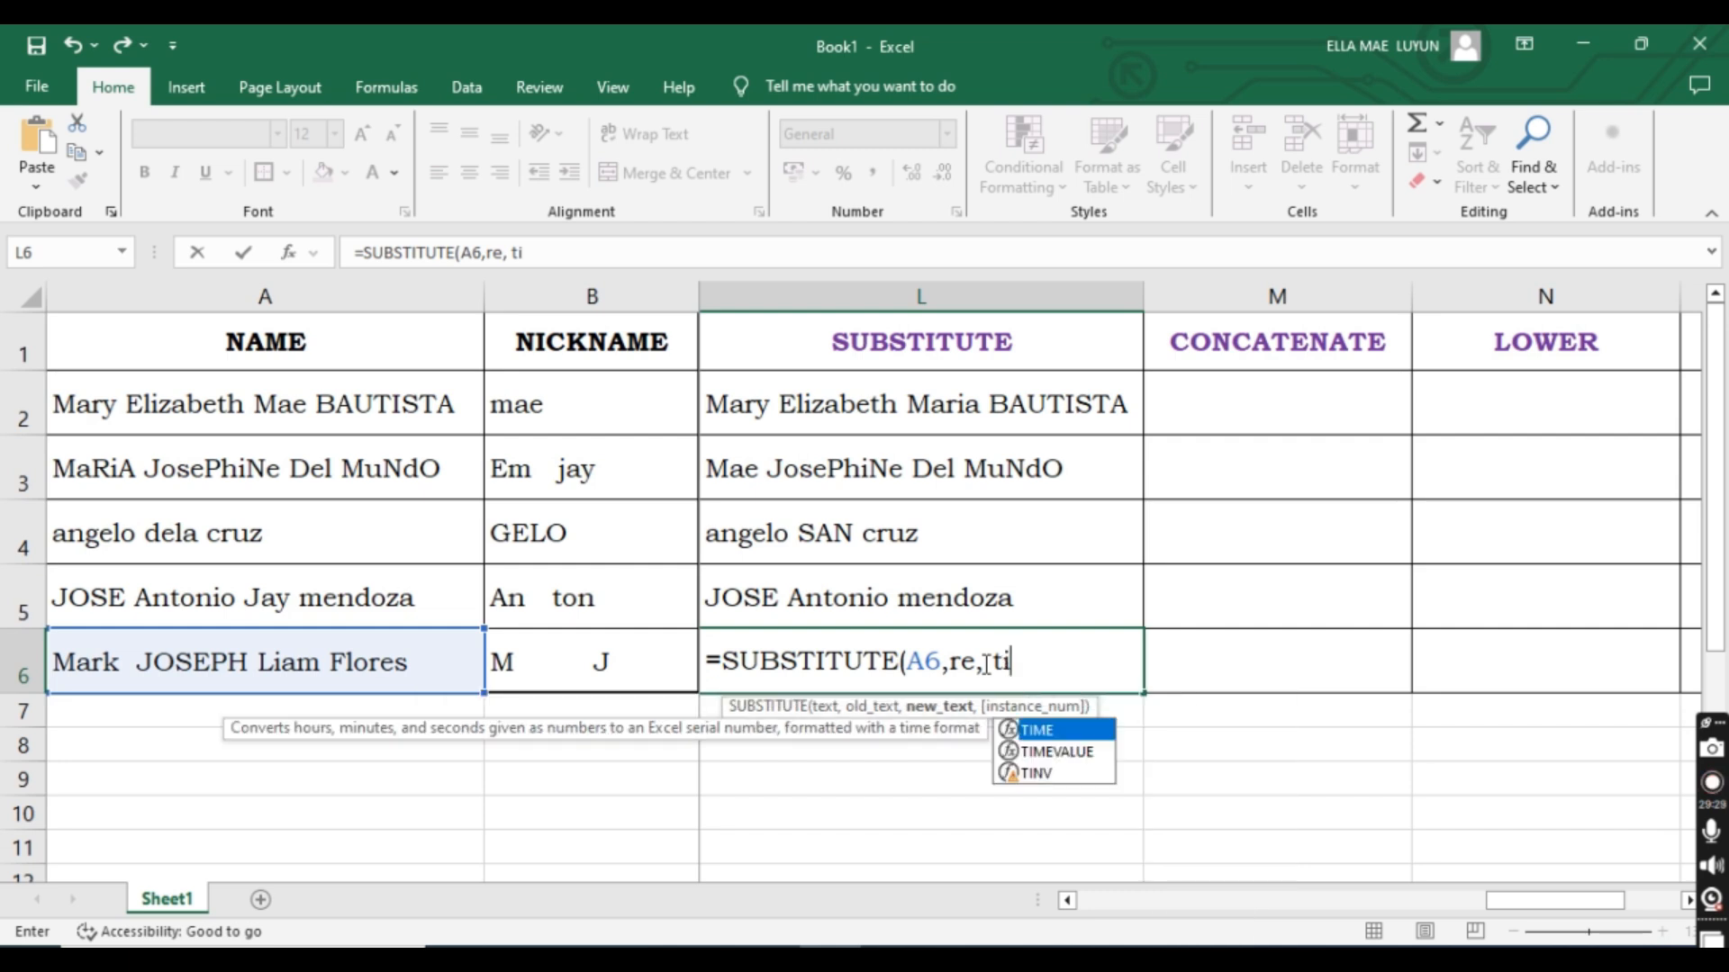
type(")")
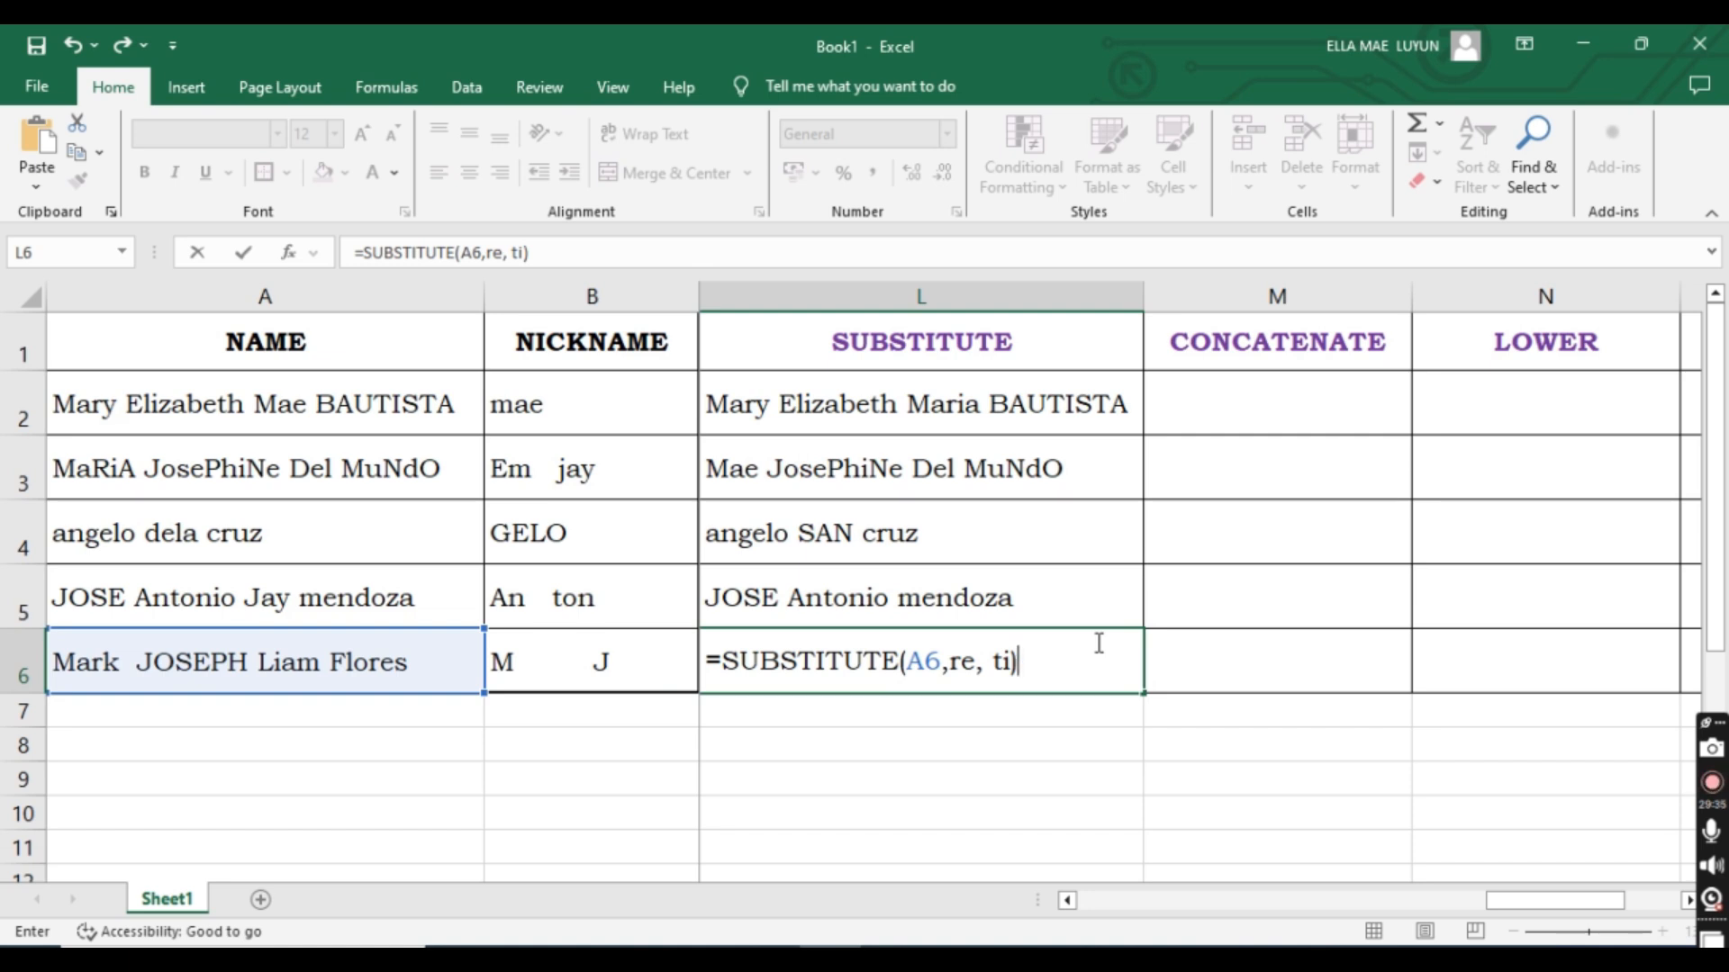
key("Return")
left_click(1063, 639)
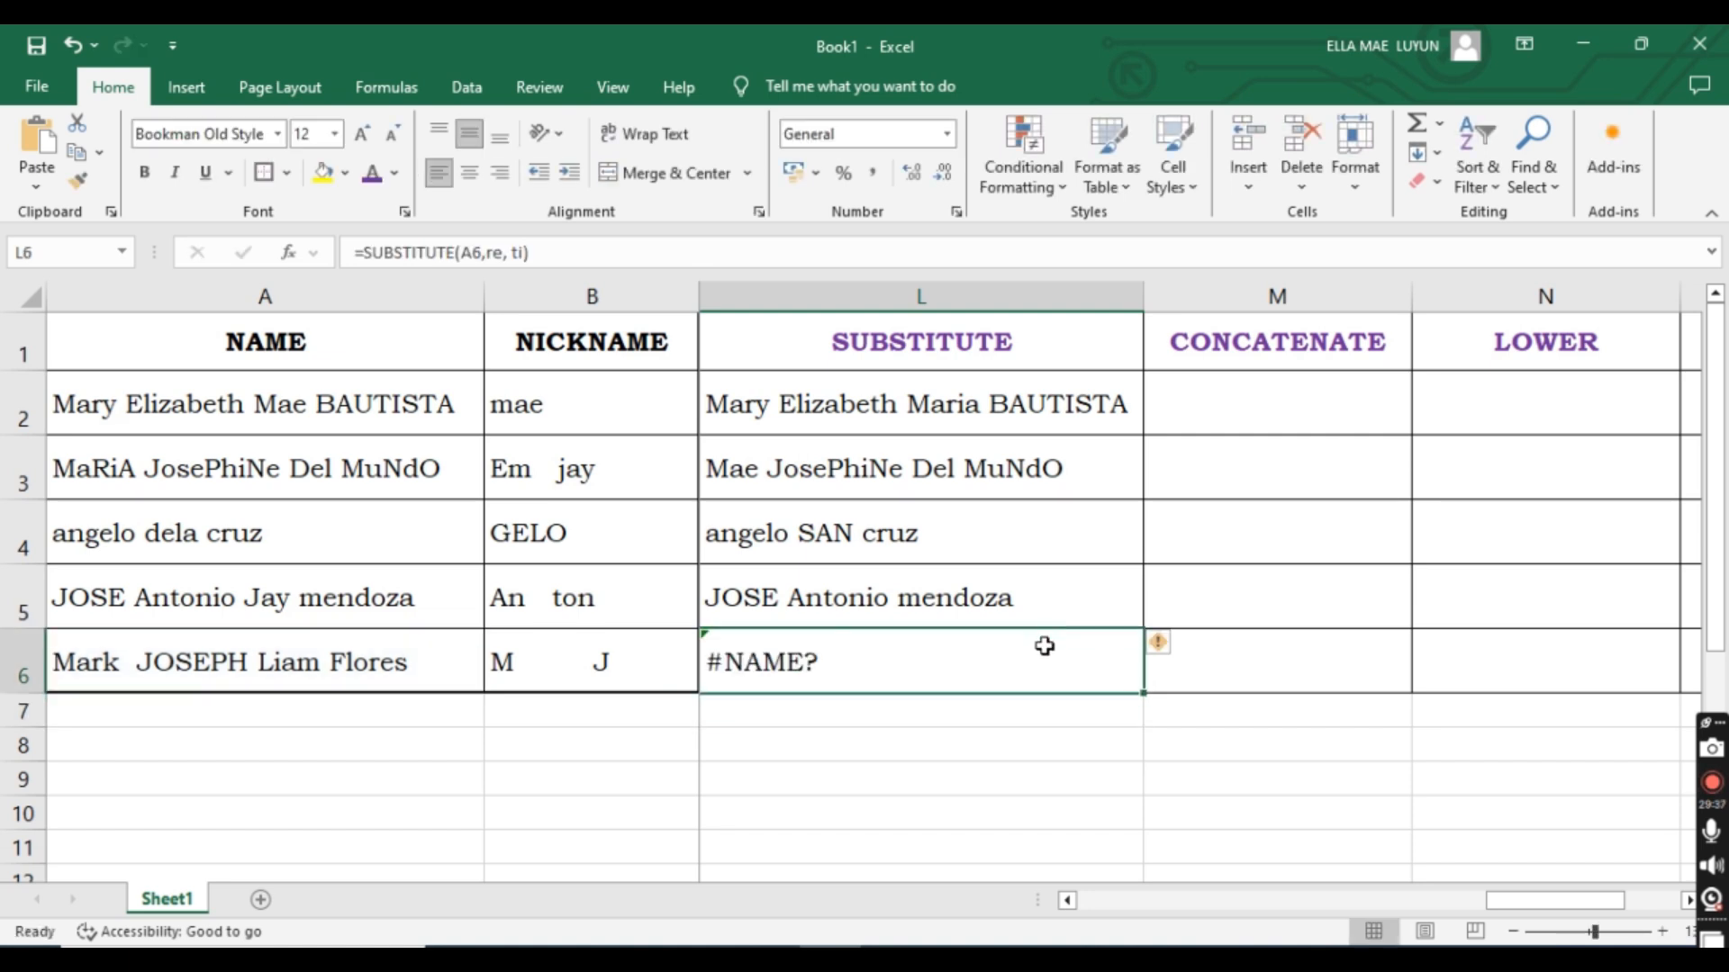
Add quotes around re and ti so L6's formula reads SUBSTITUTE(A6,"re","ti").
double_click(1041, 644)
left_click(951, 661)
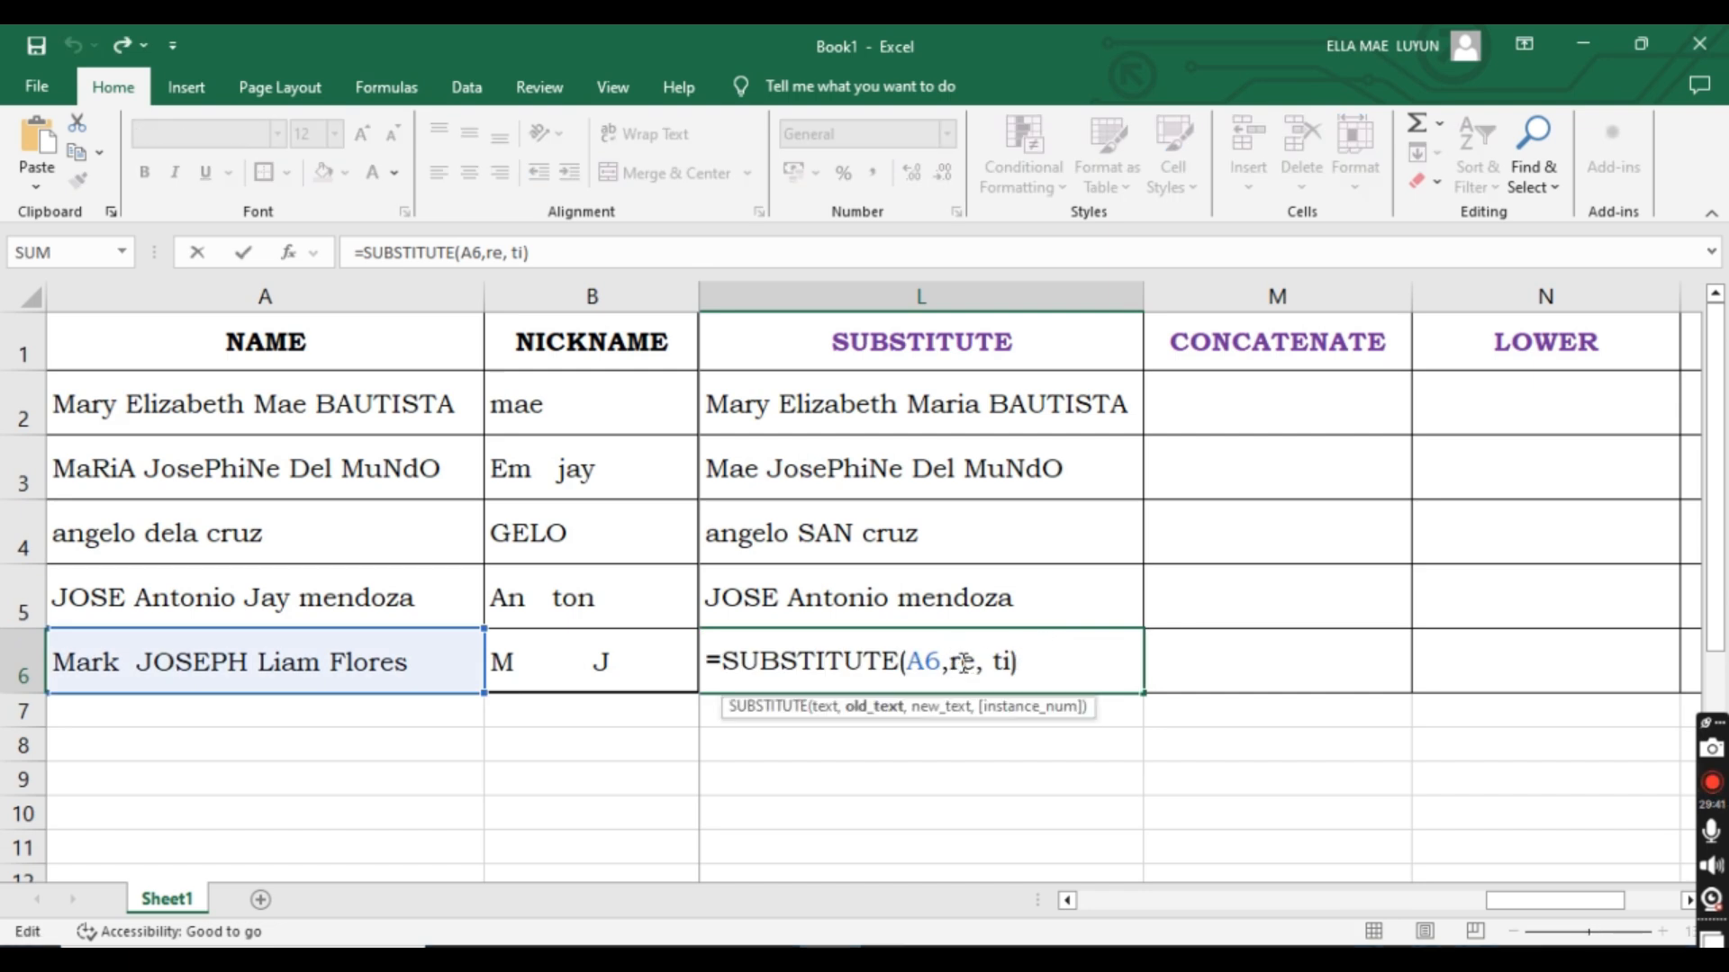
type("\"")
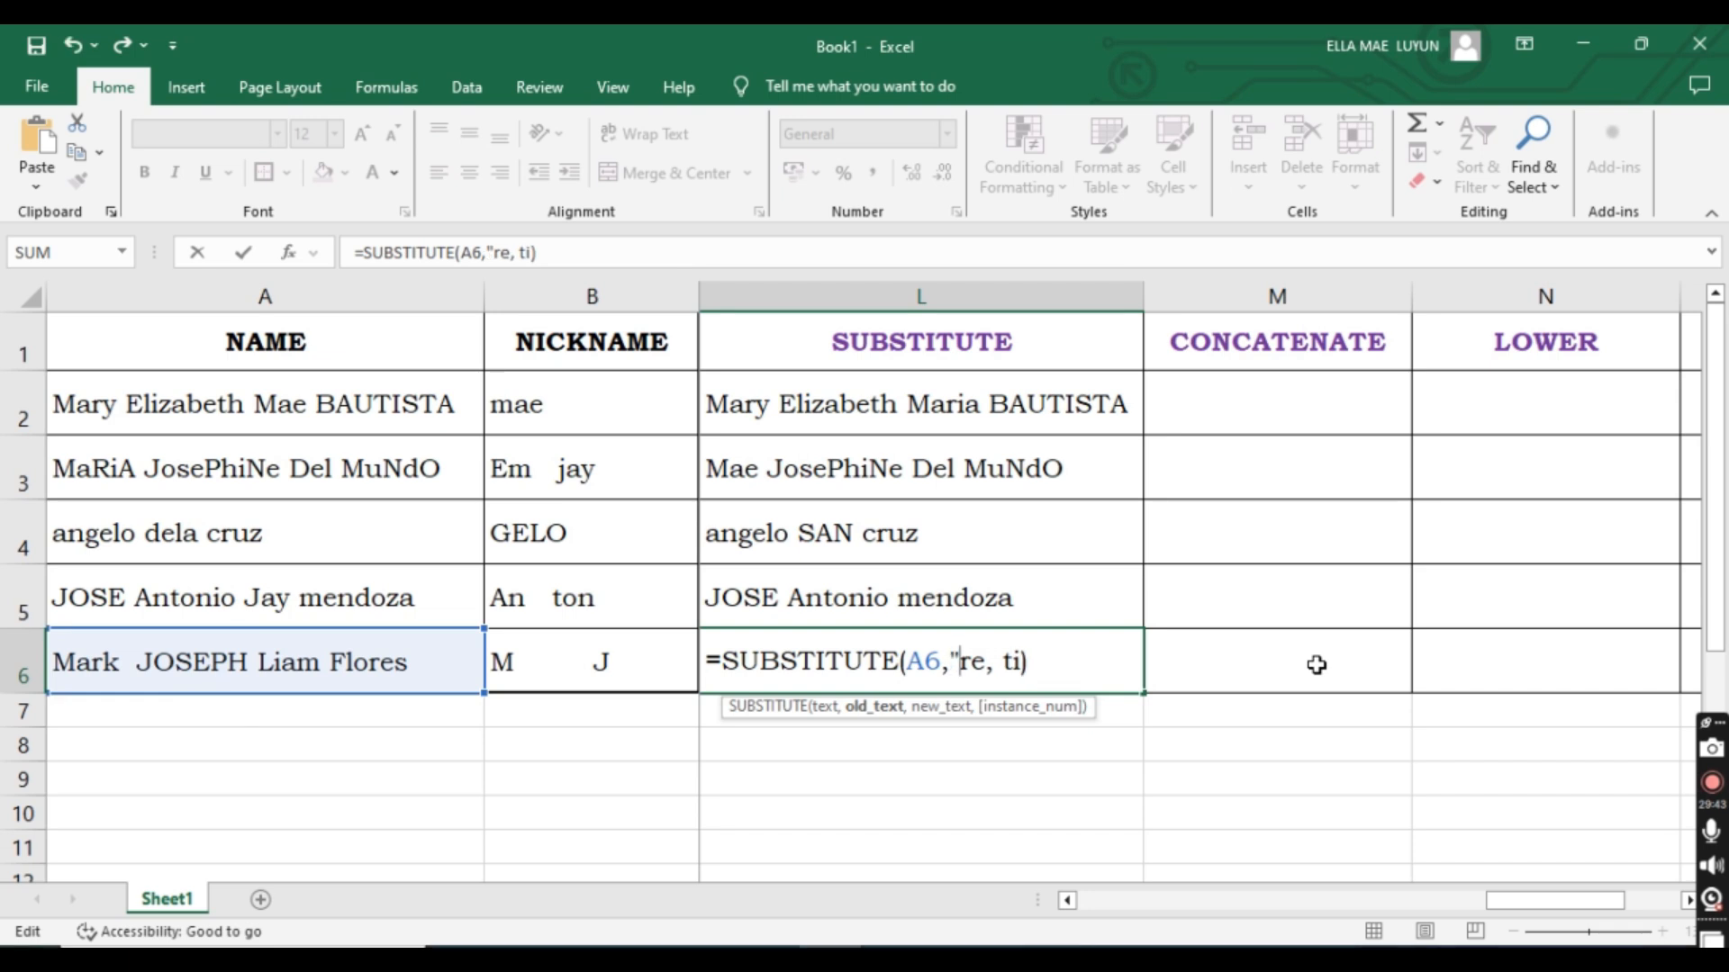
key("Right")
key("Right")
key("Right")
type("\"re")
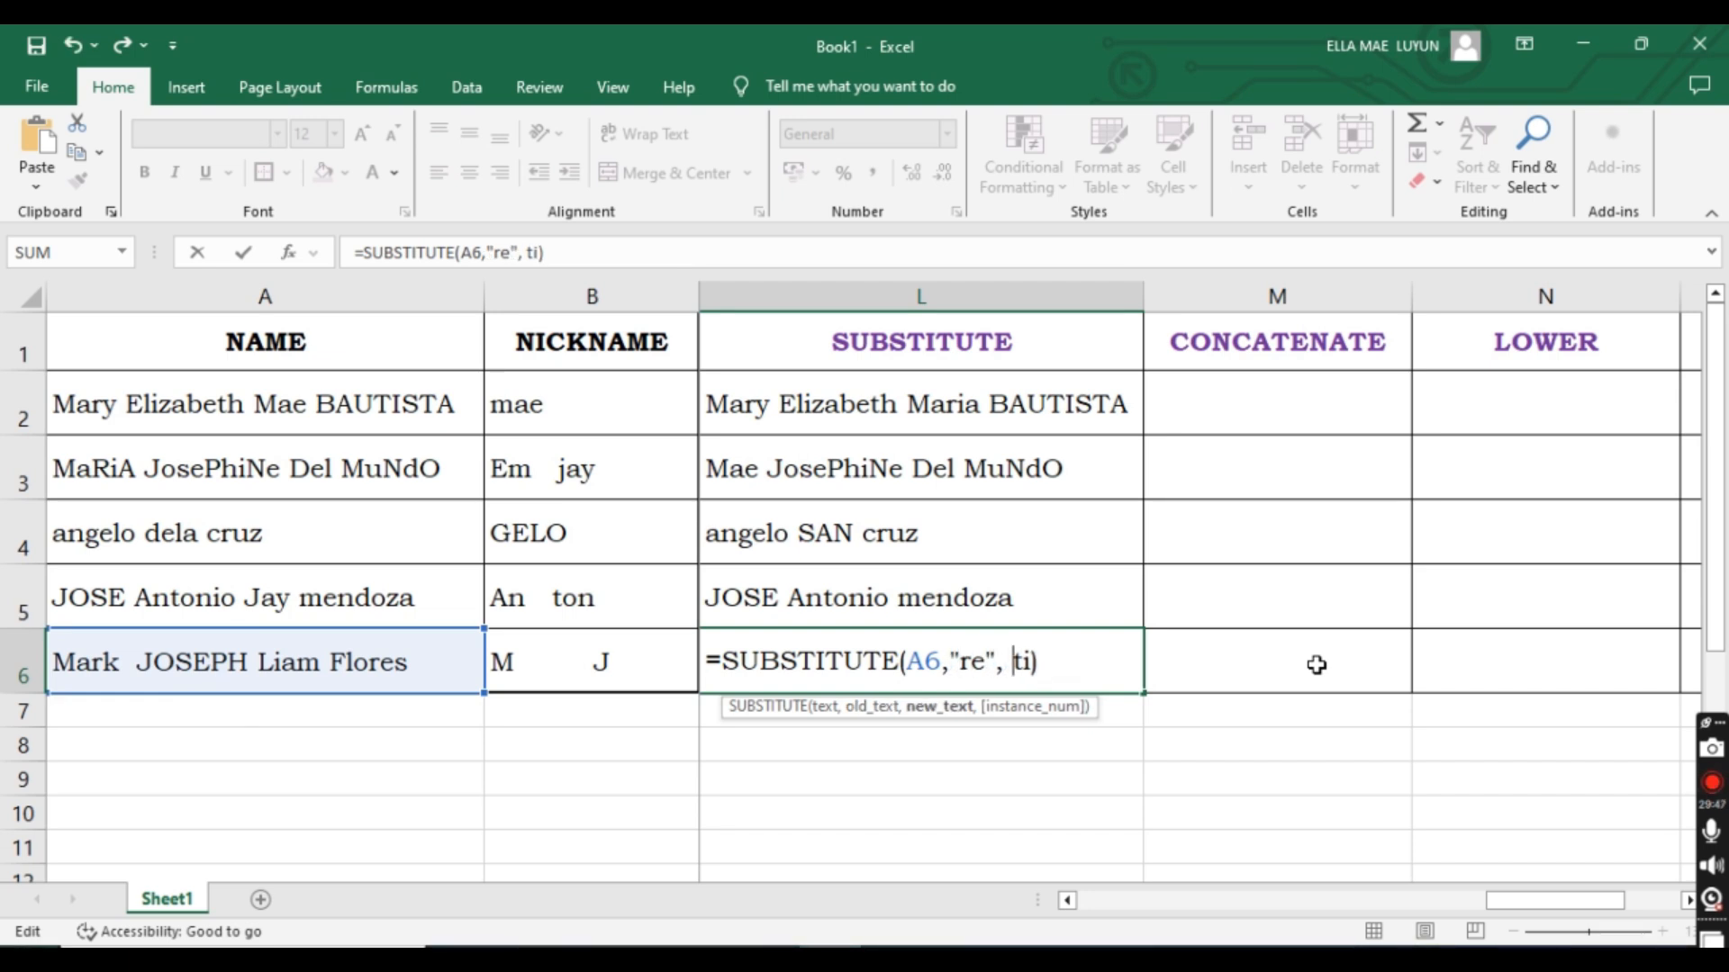
type("\"")
key("Right")
key("Right")
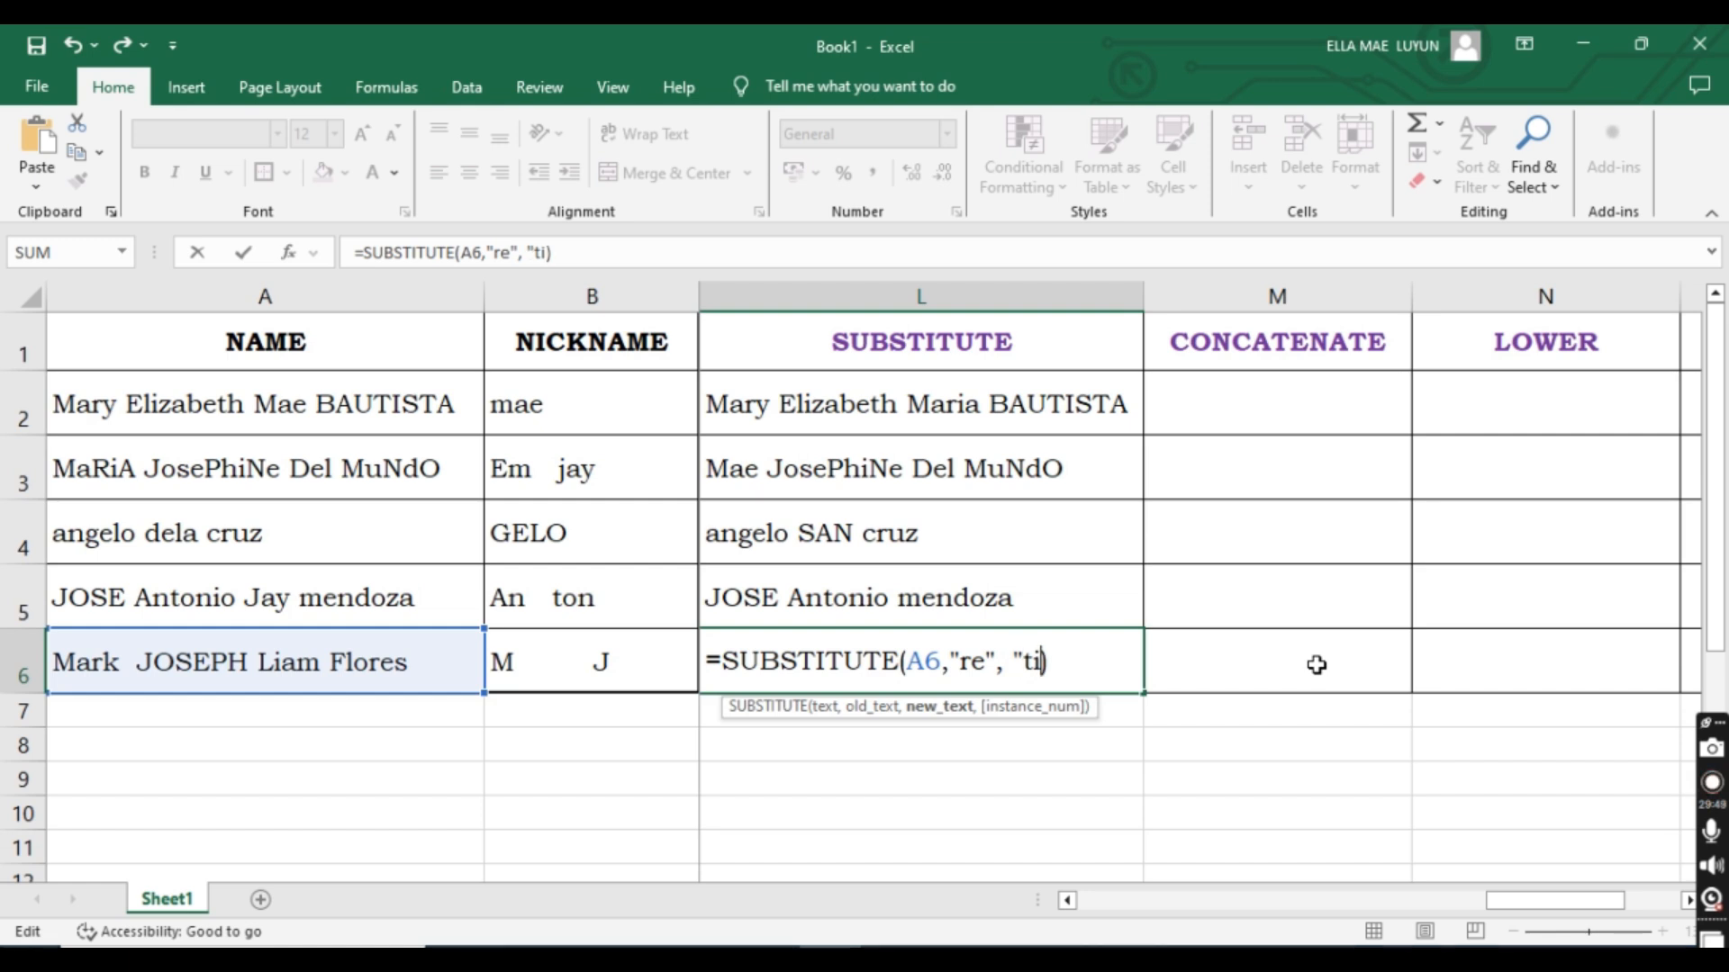
type("\"")
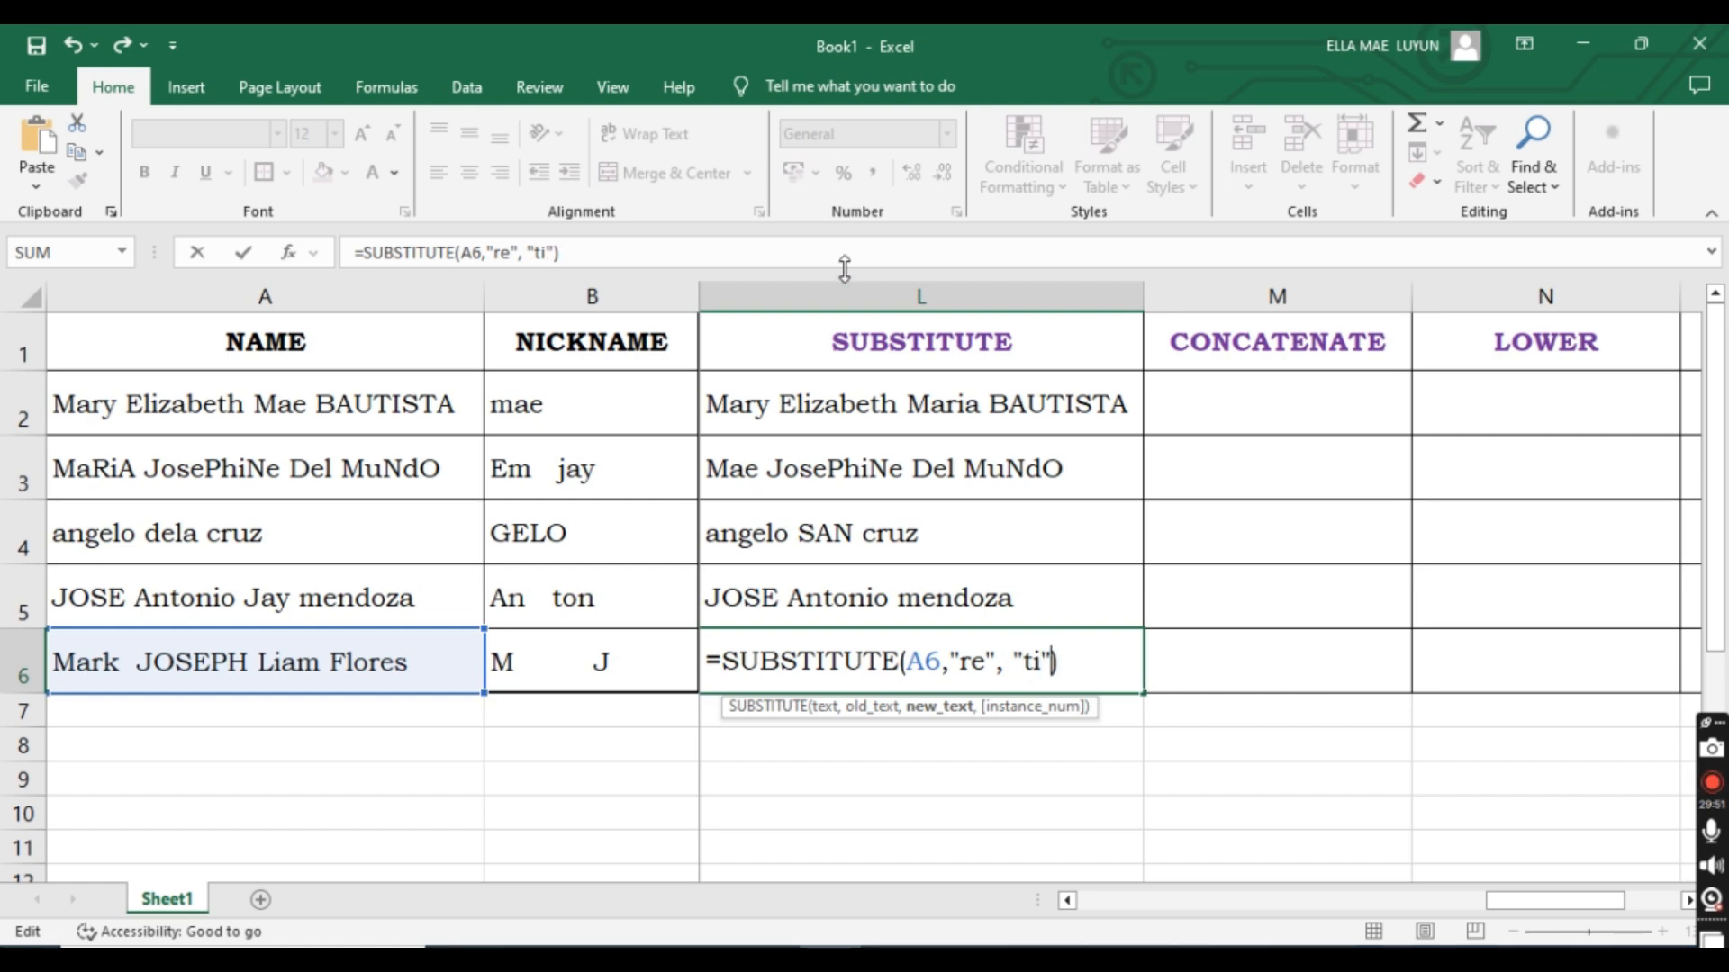
left_click(1066, 662)
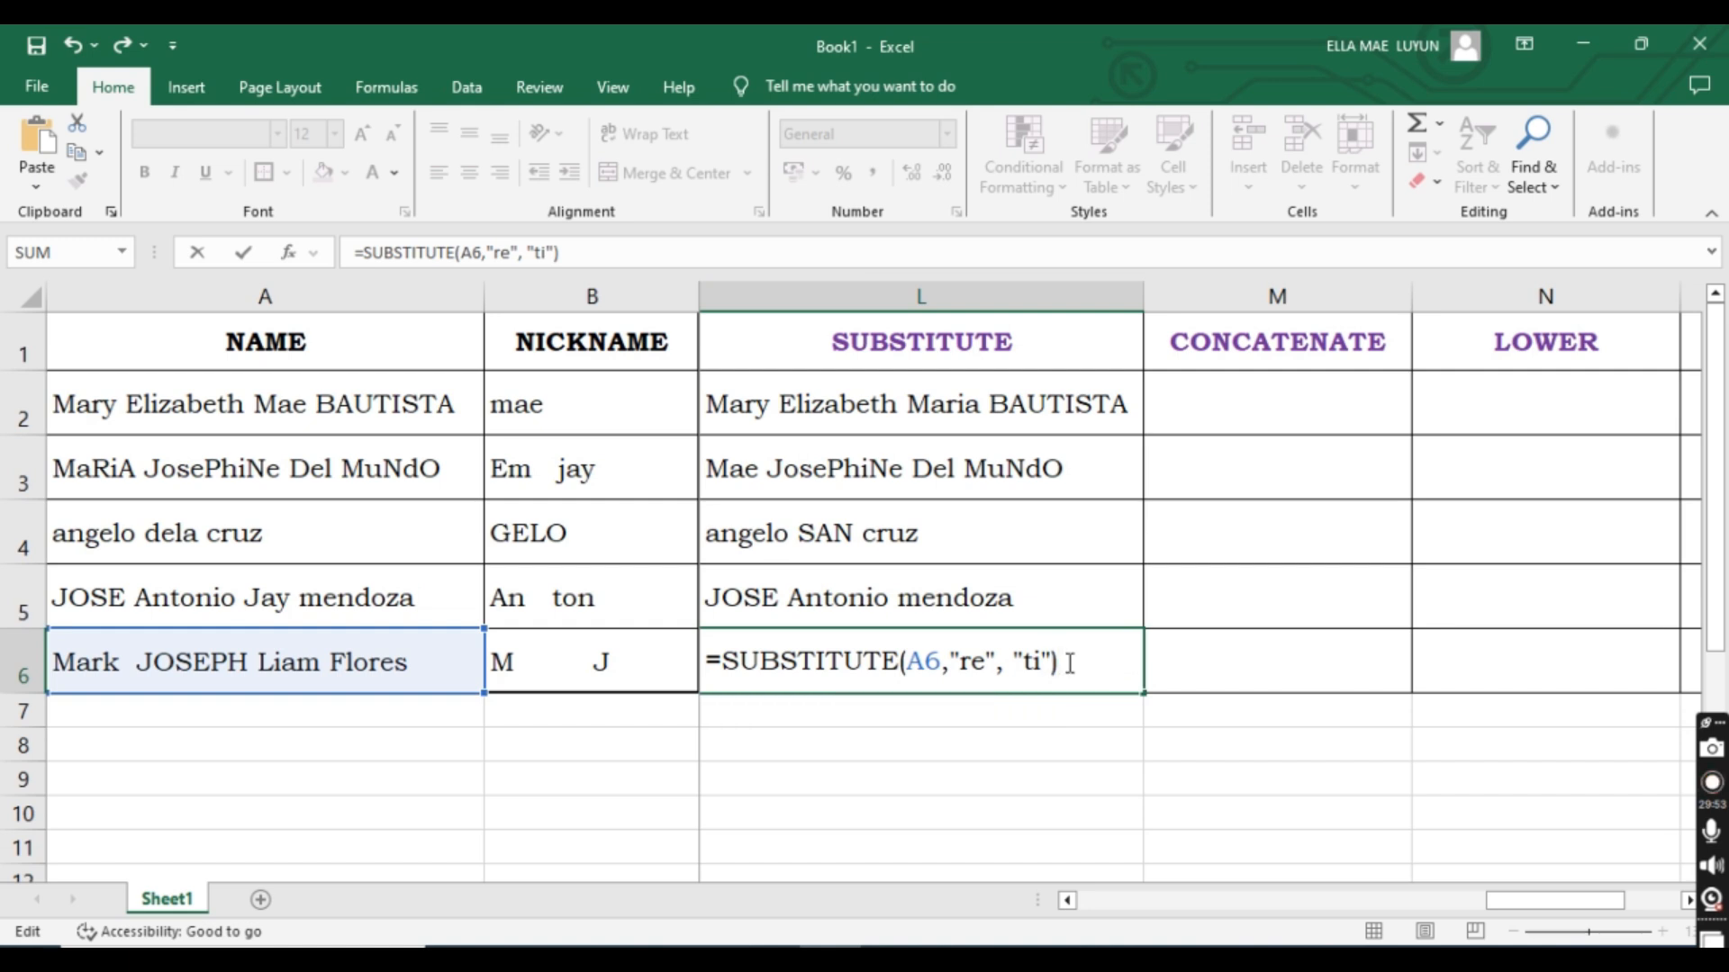
left_click(960, 663)
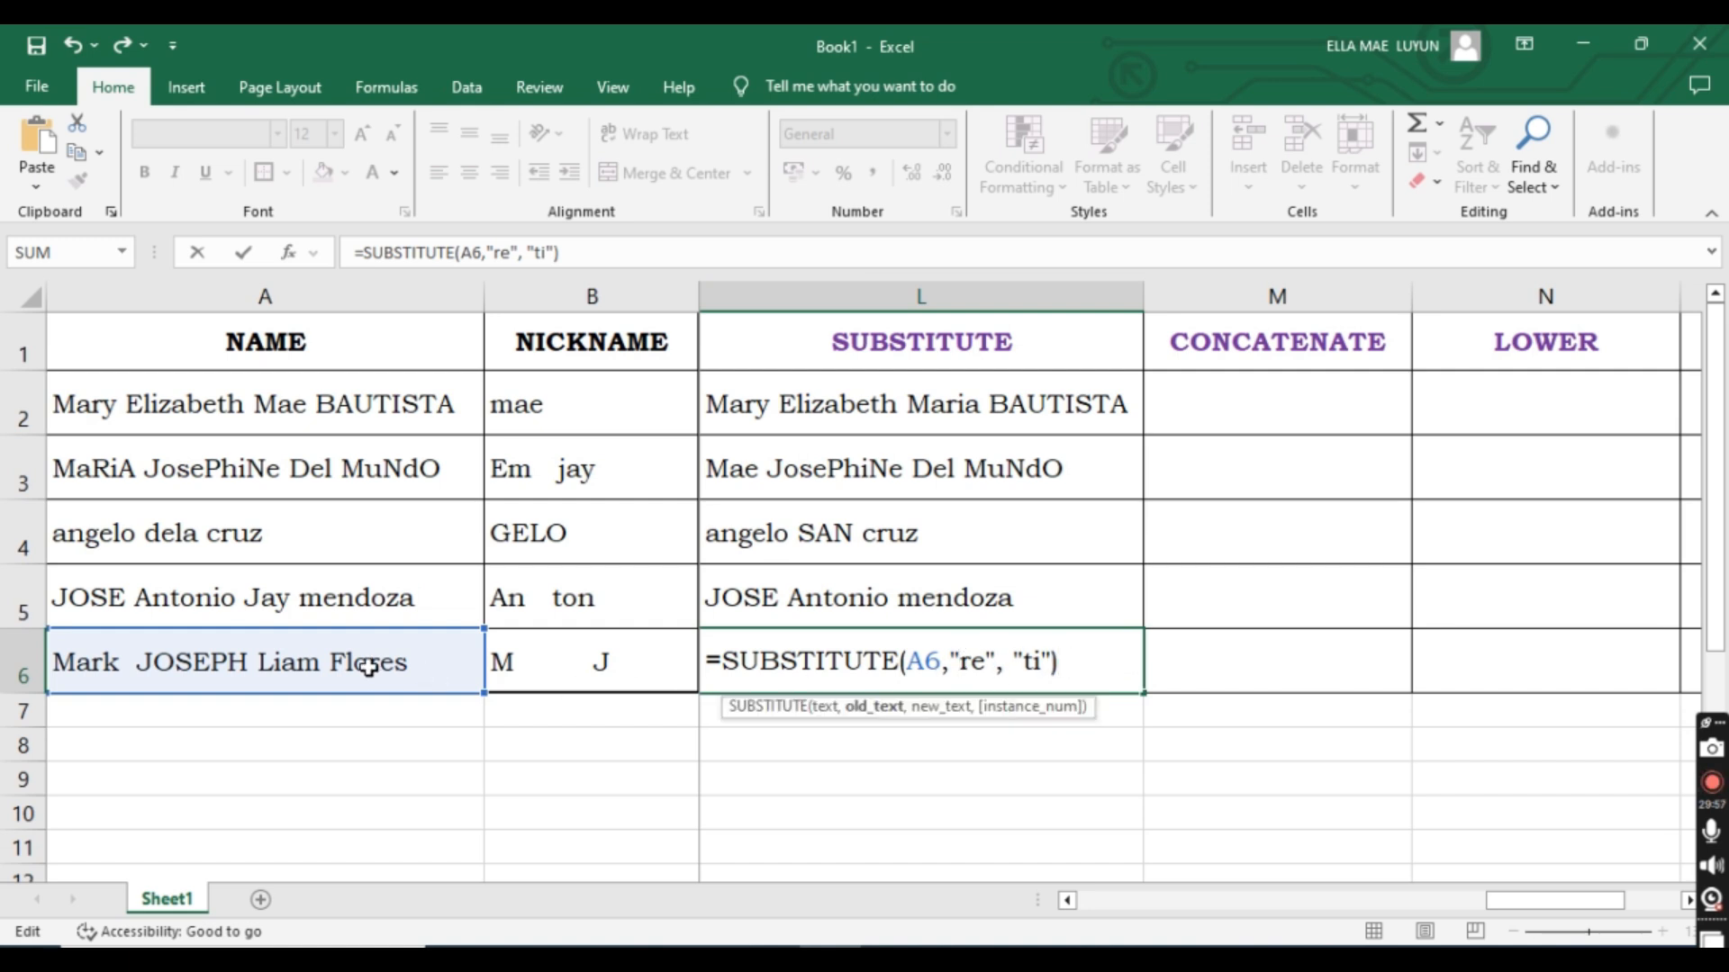
double_click(975, 666)
left_click(1037, 663)
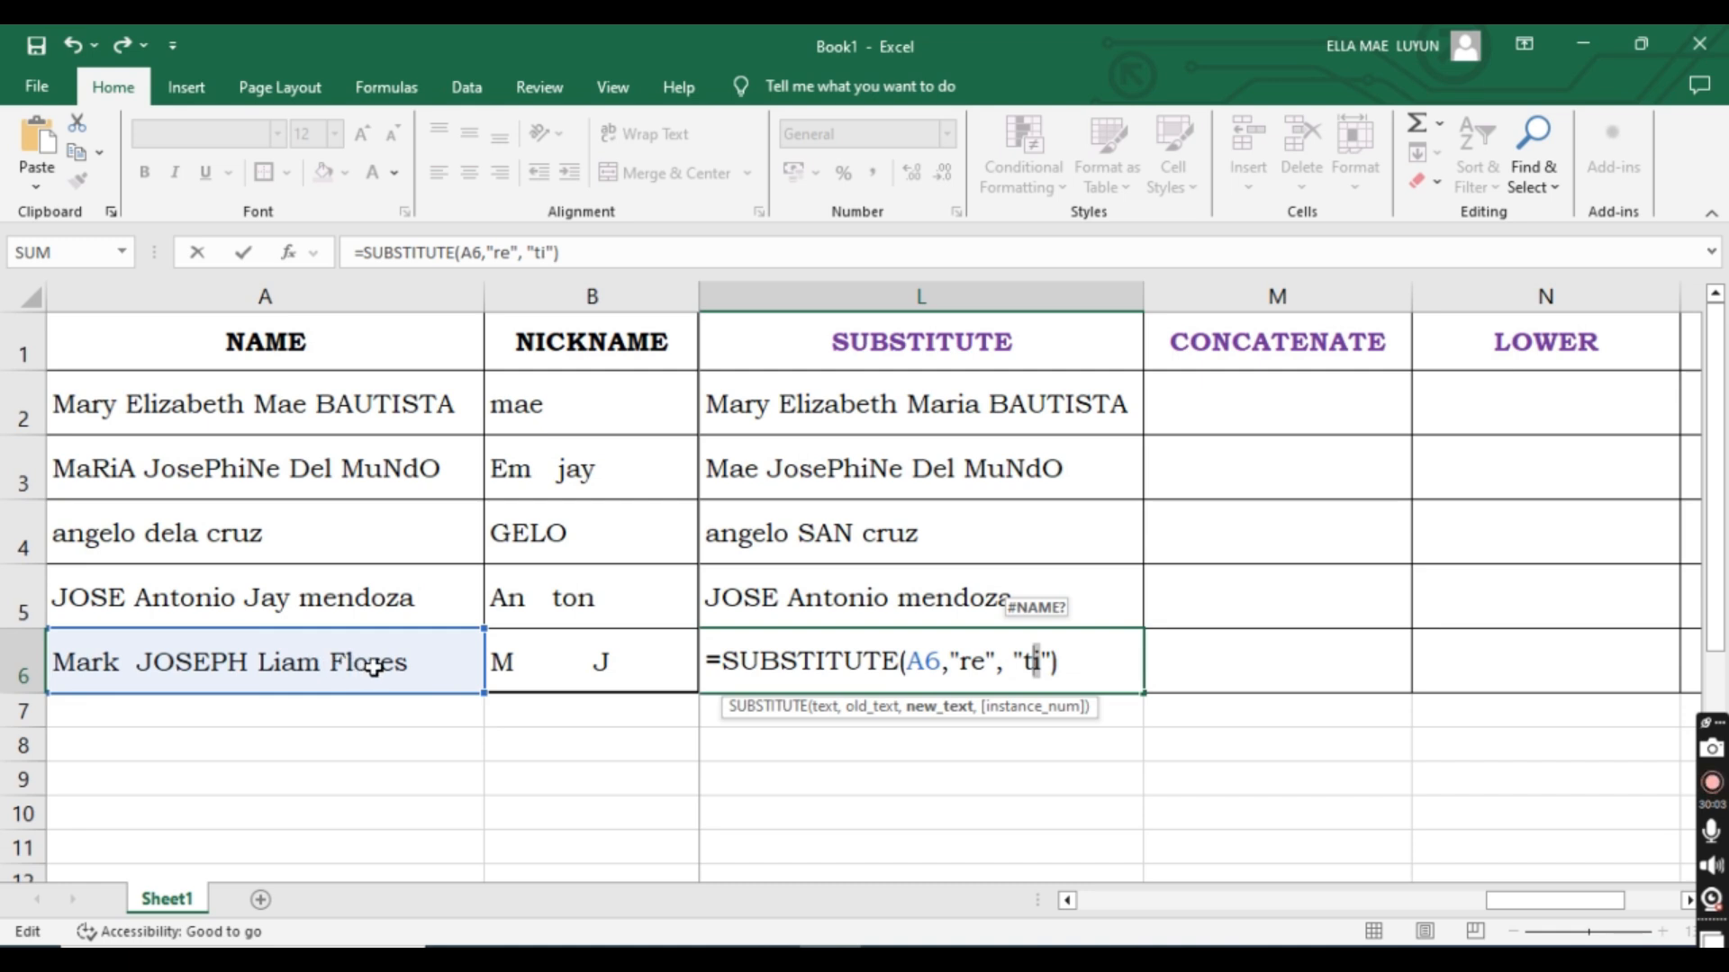
left_click(1069, 671)
Commit L6's formula and widen column L to fit its contents.
key("Return")
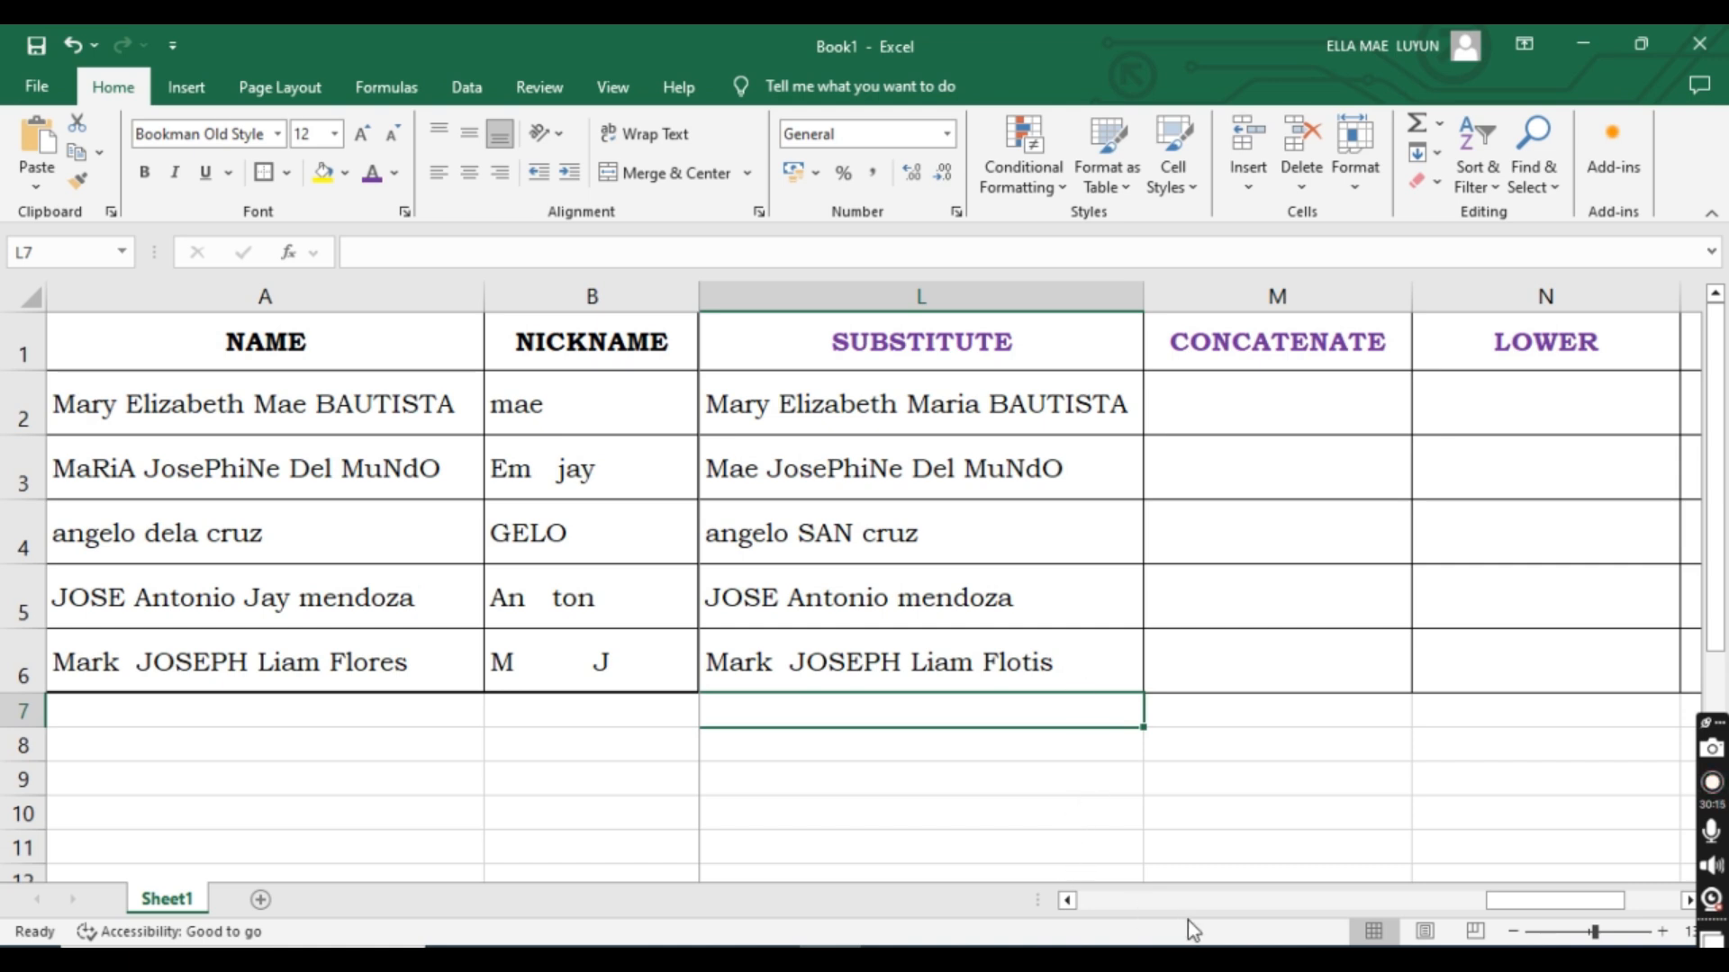
left_click_drag(1522, 902, 1589, 906)
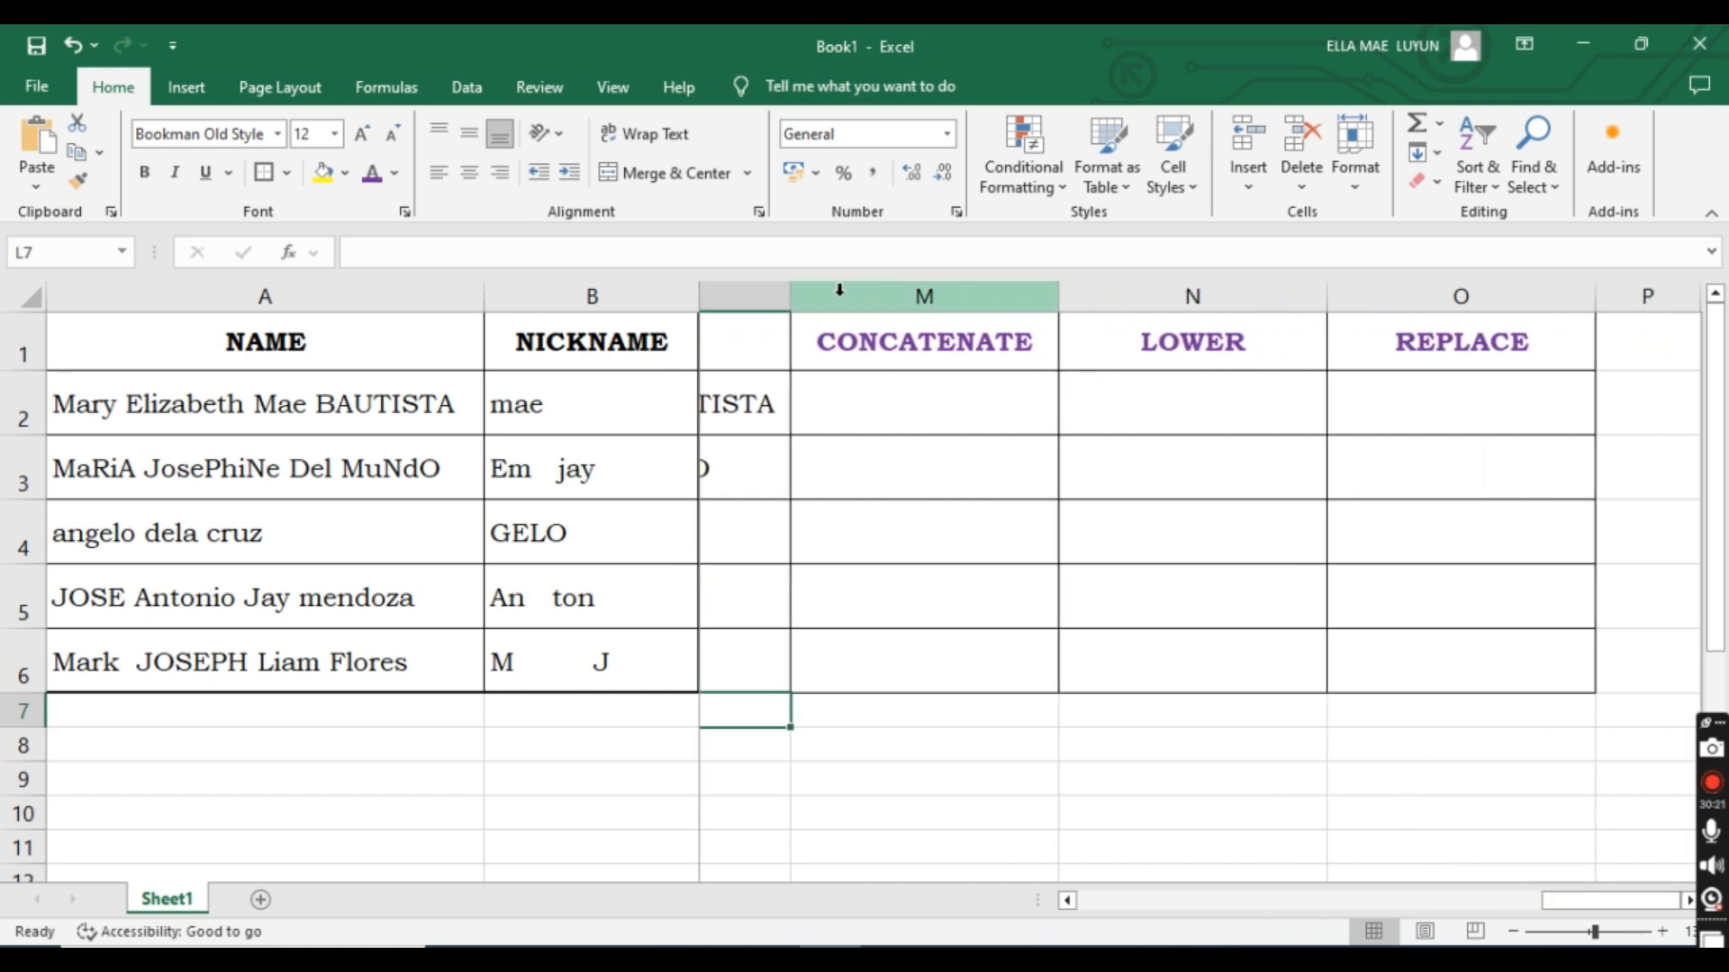
left_click_drag(790, 297, 700, 301)
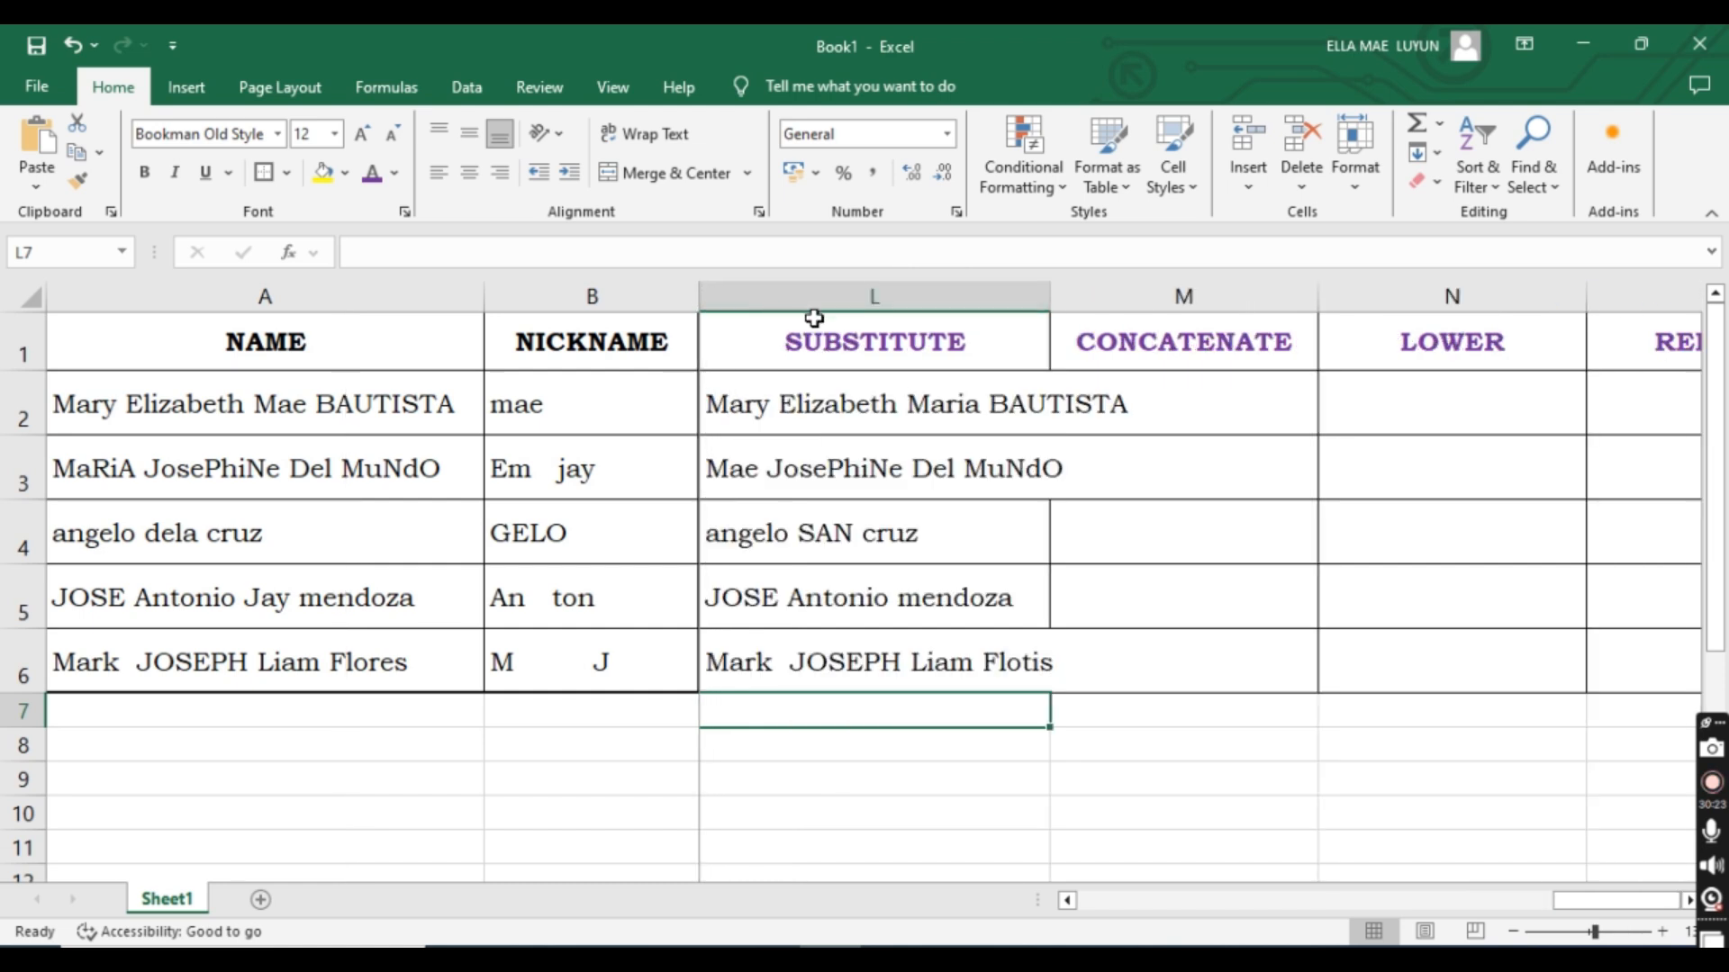
left_click_drag(1050, 298, 1146, 297)
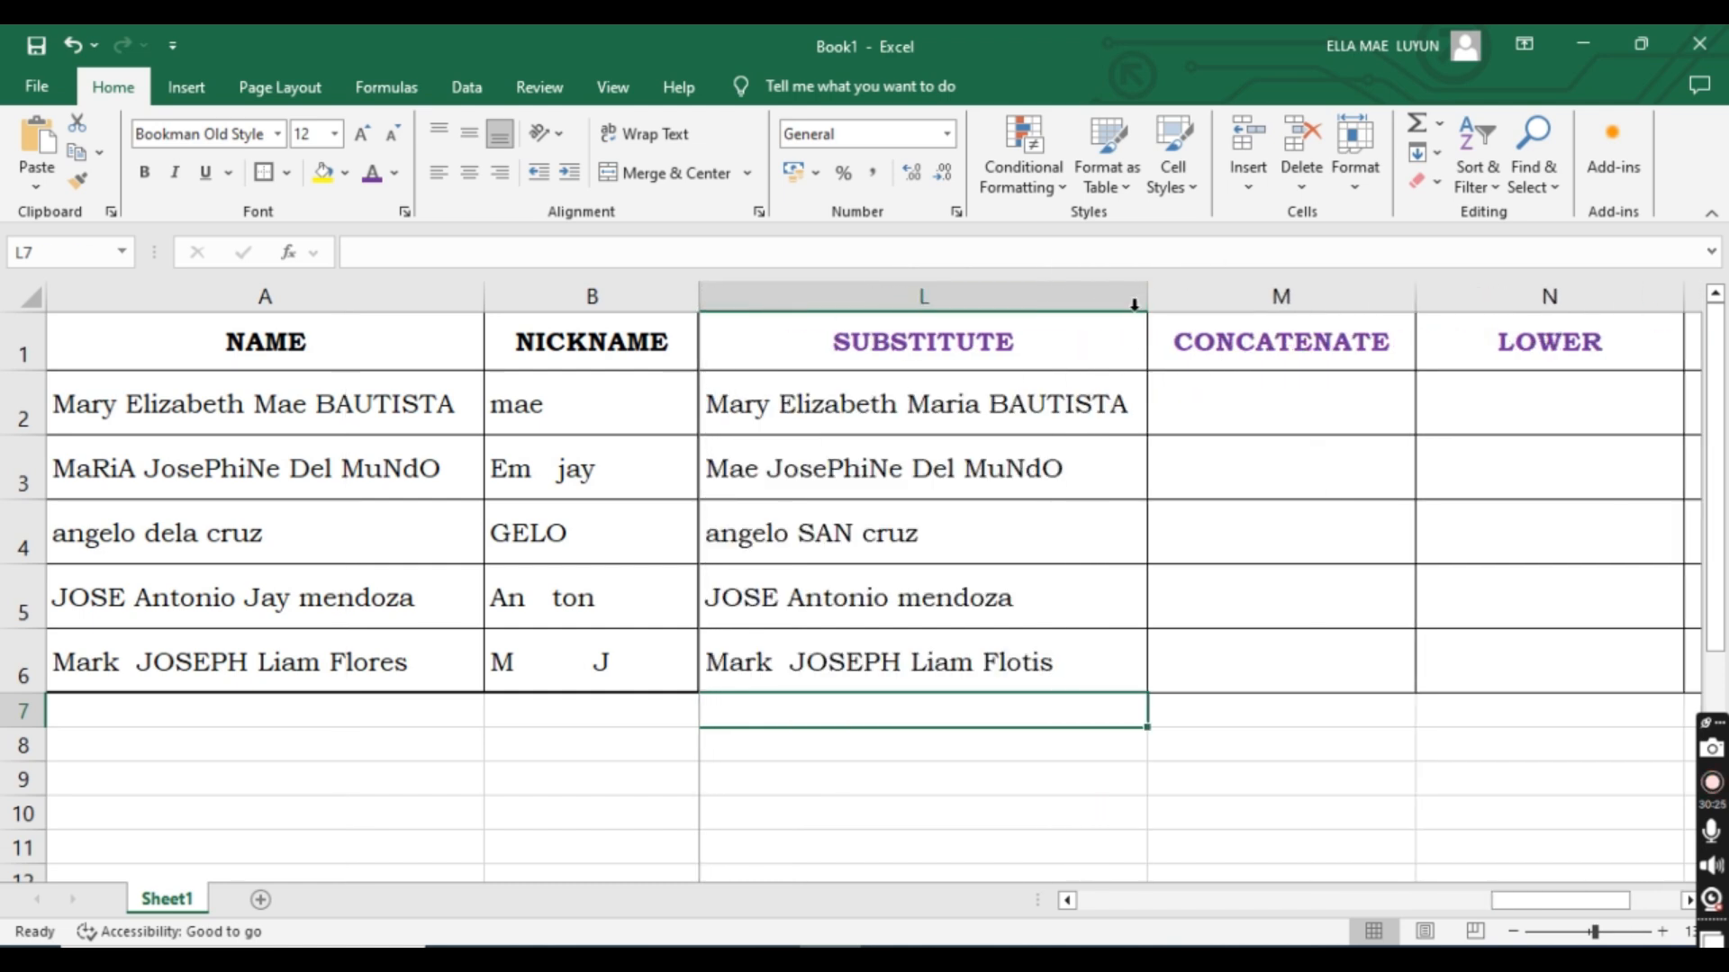
left_click_drag(1553, 901, 1580, 902)
left_click(1648, 532)
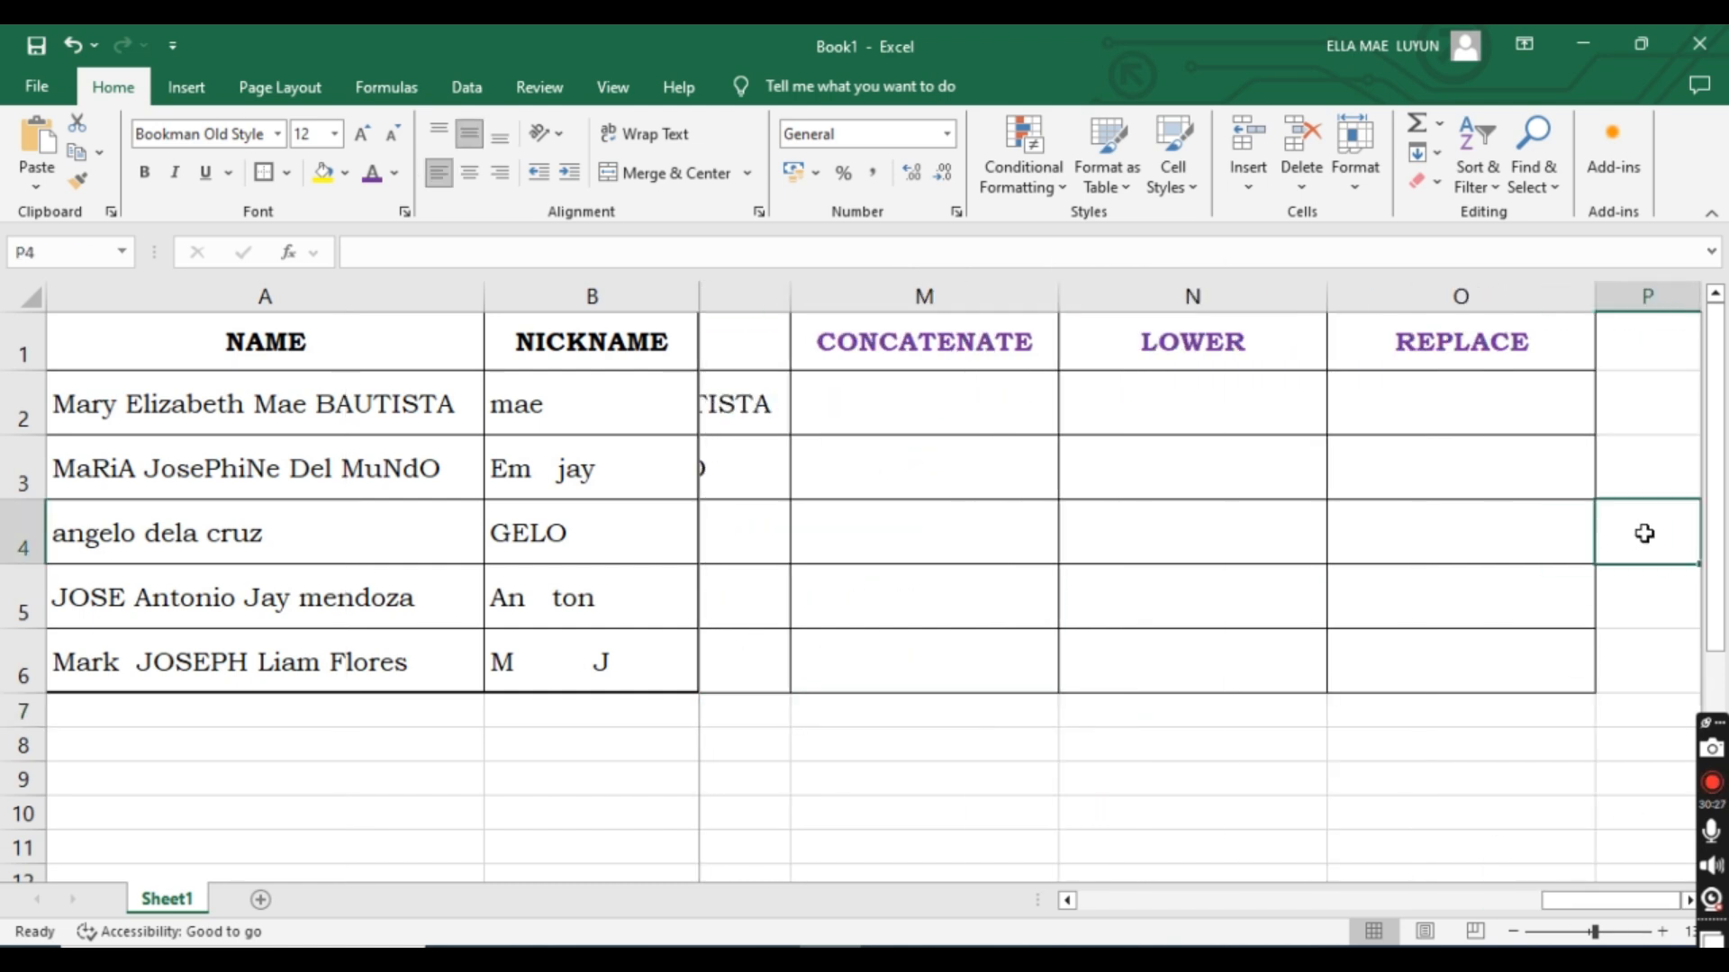
key("Right")
key("Right")
key("Right")
left_click_drag(1592, 901, 1541, 897)
In M2, enter a CONCATENATE formula joining only B2's nickname.
left_click(845, 414)
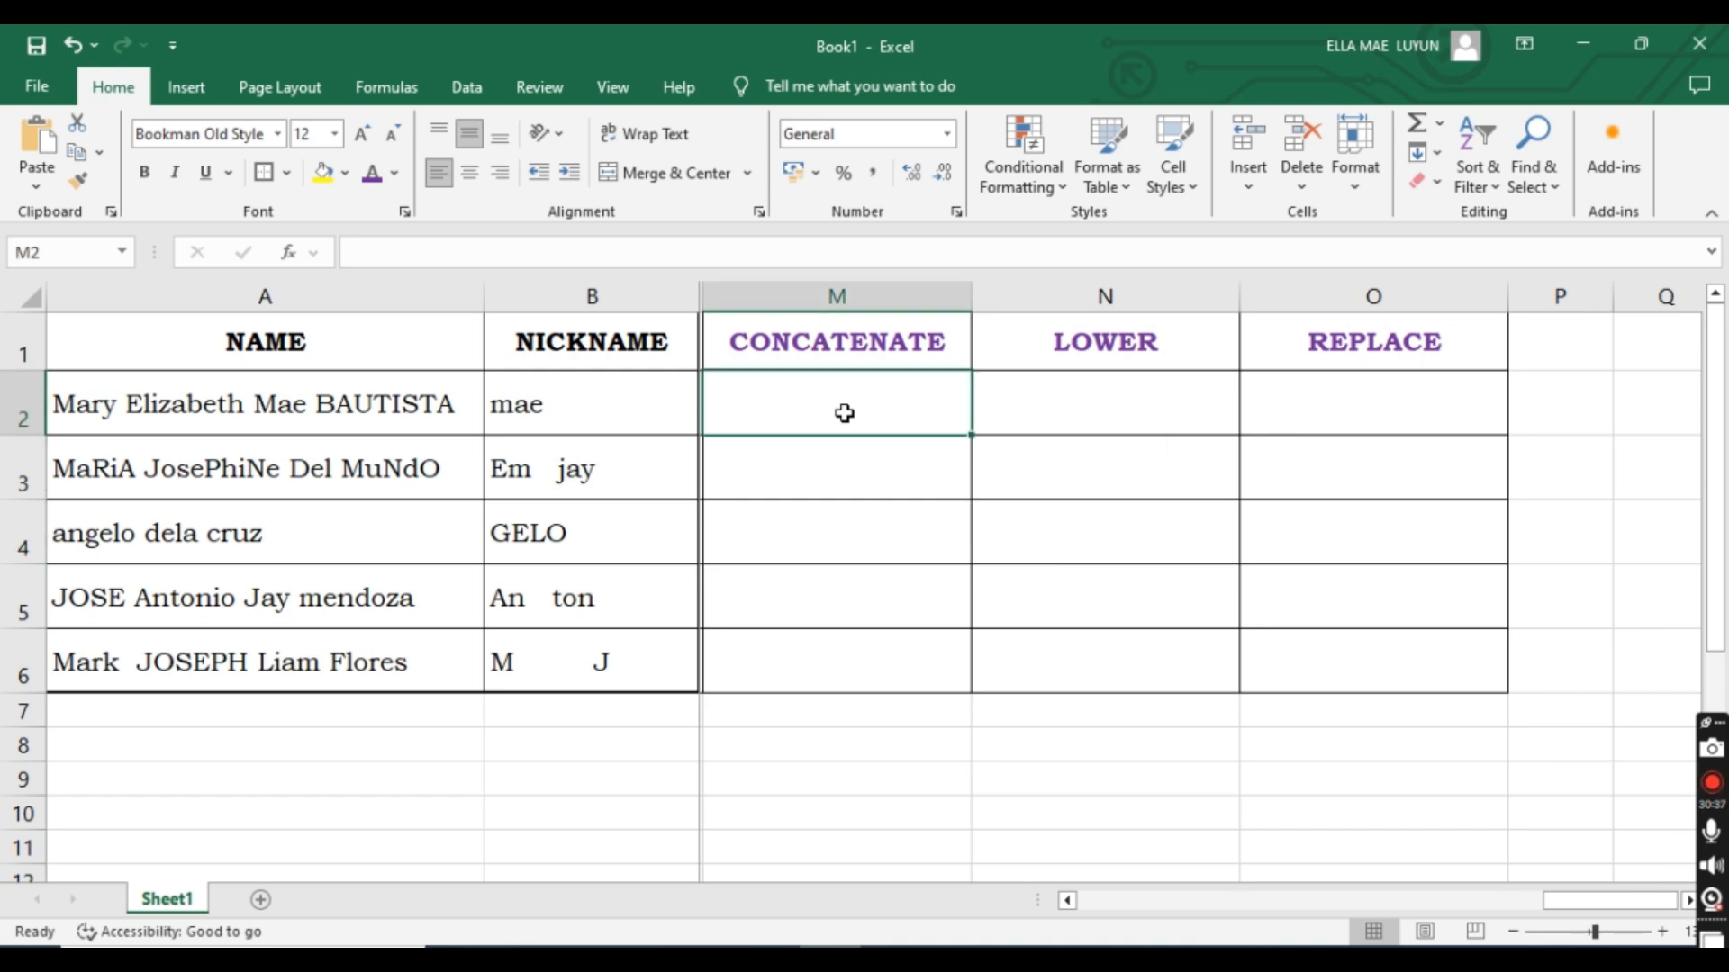
type("=")
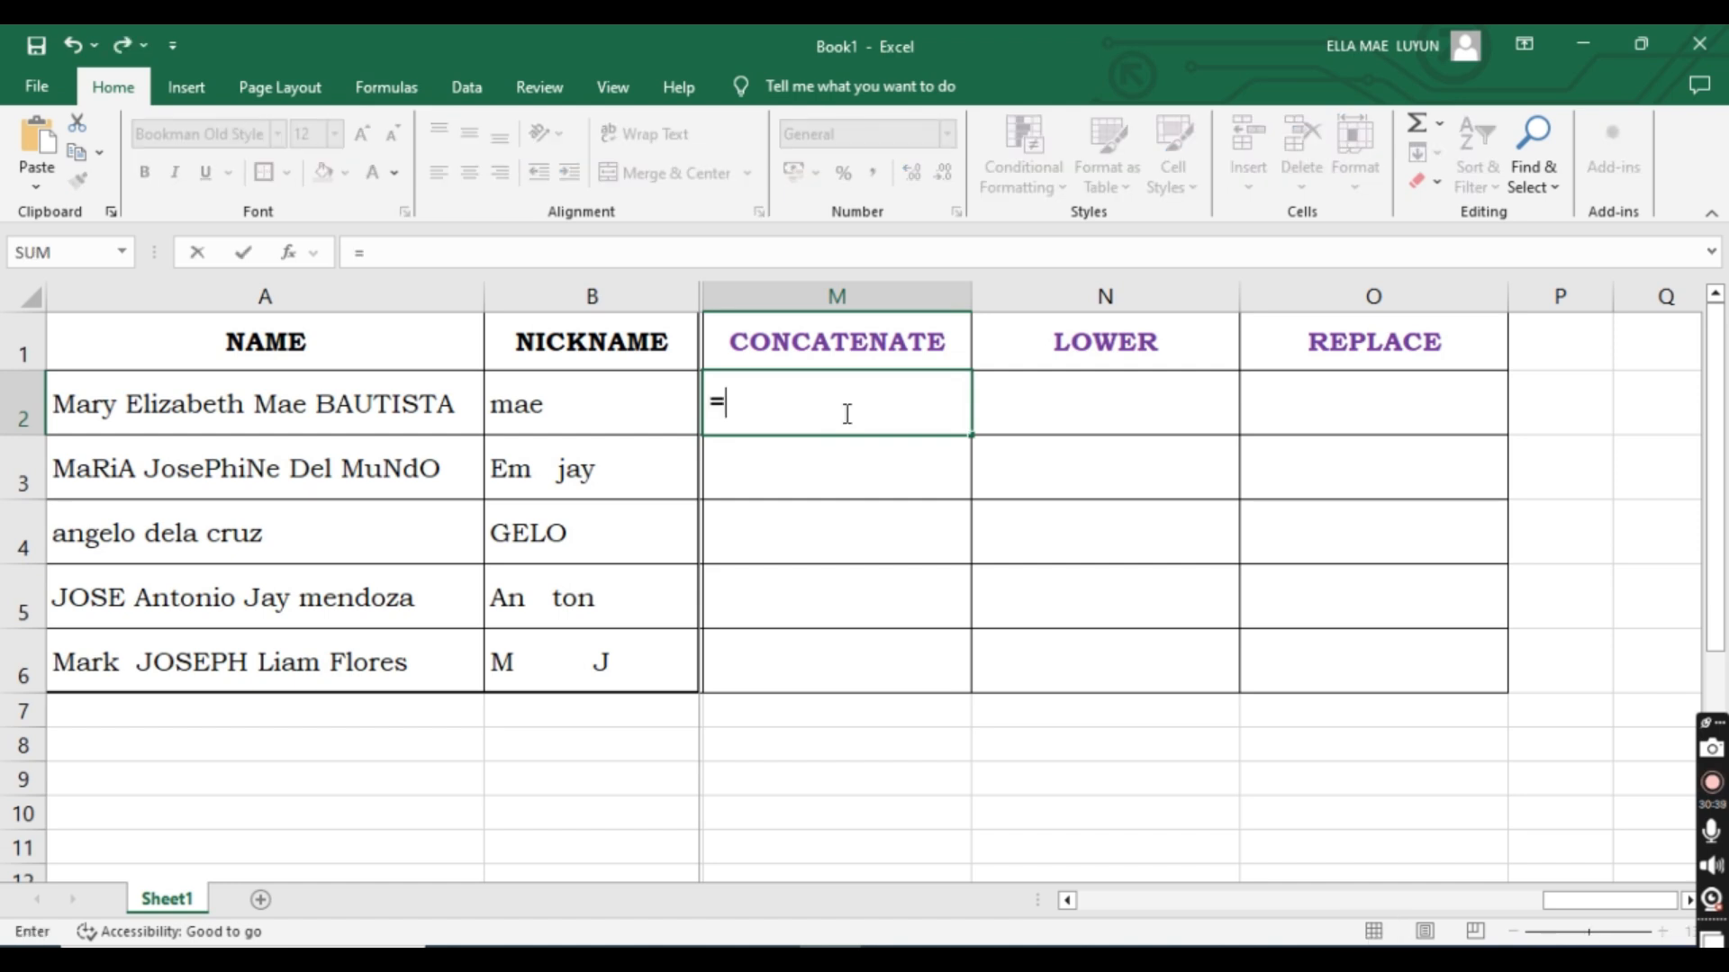
type("con")
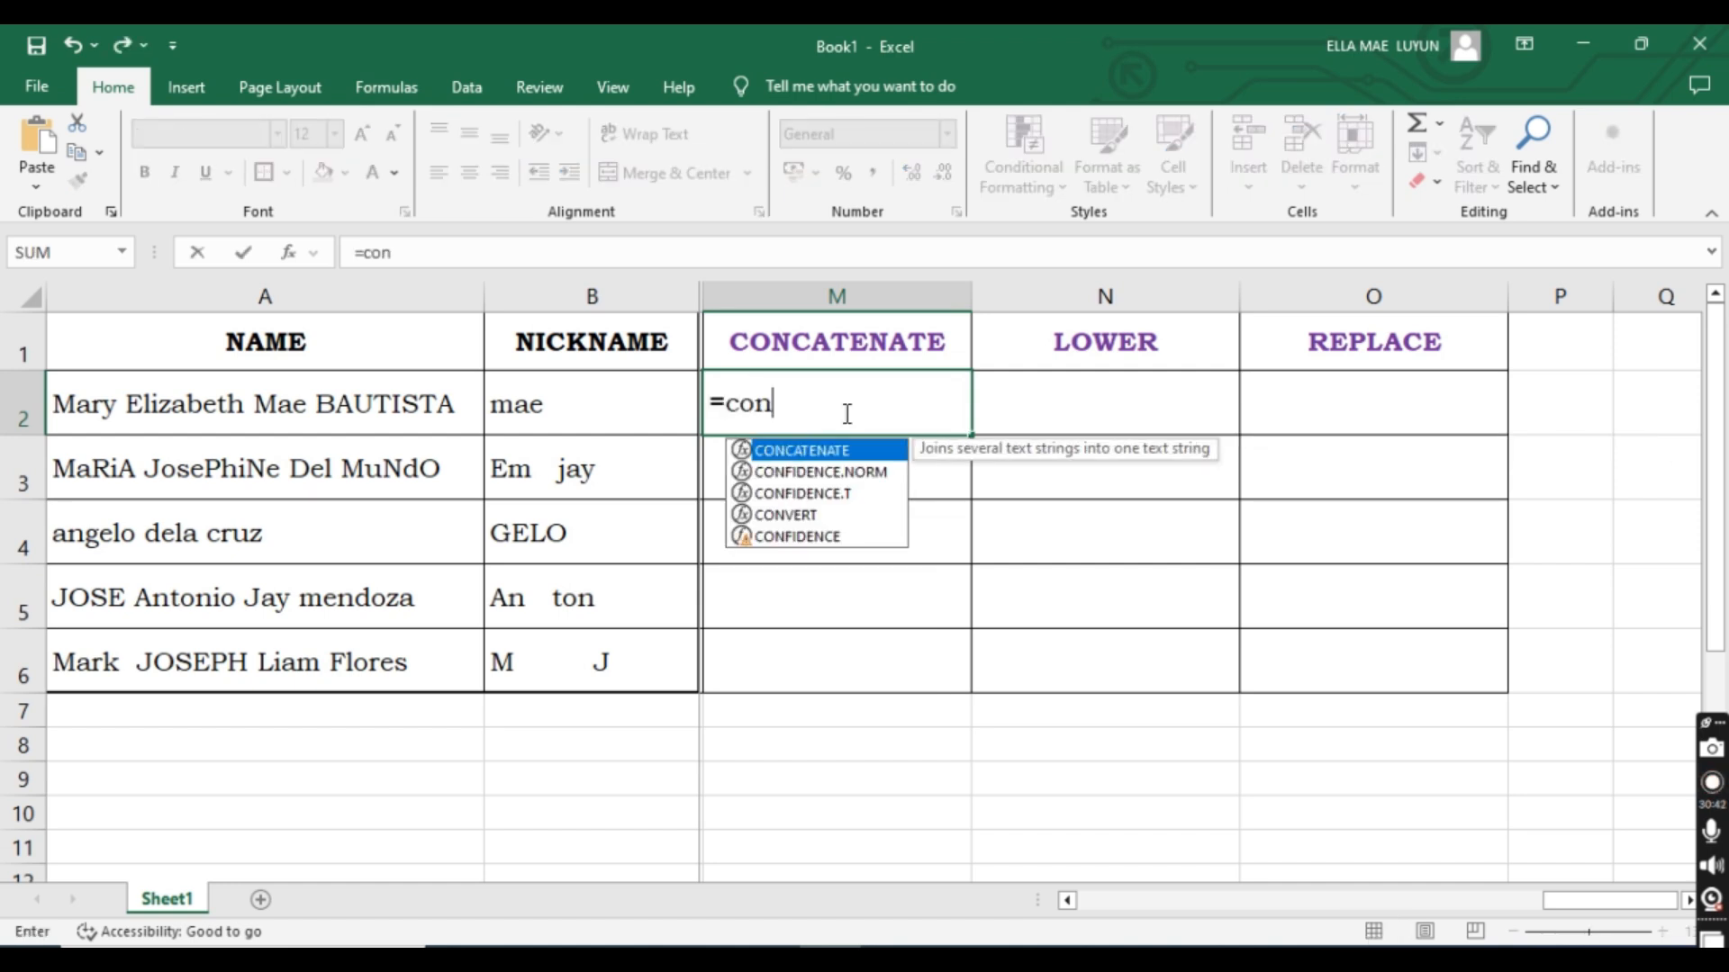
key("Tab")
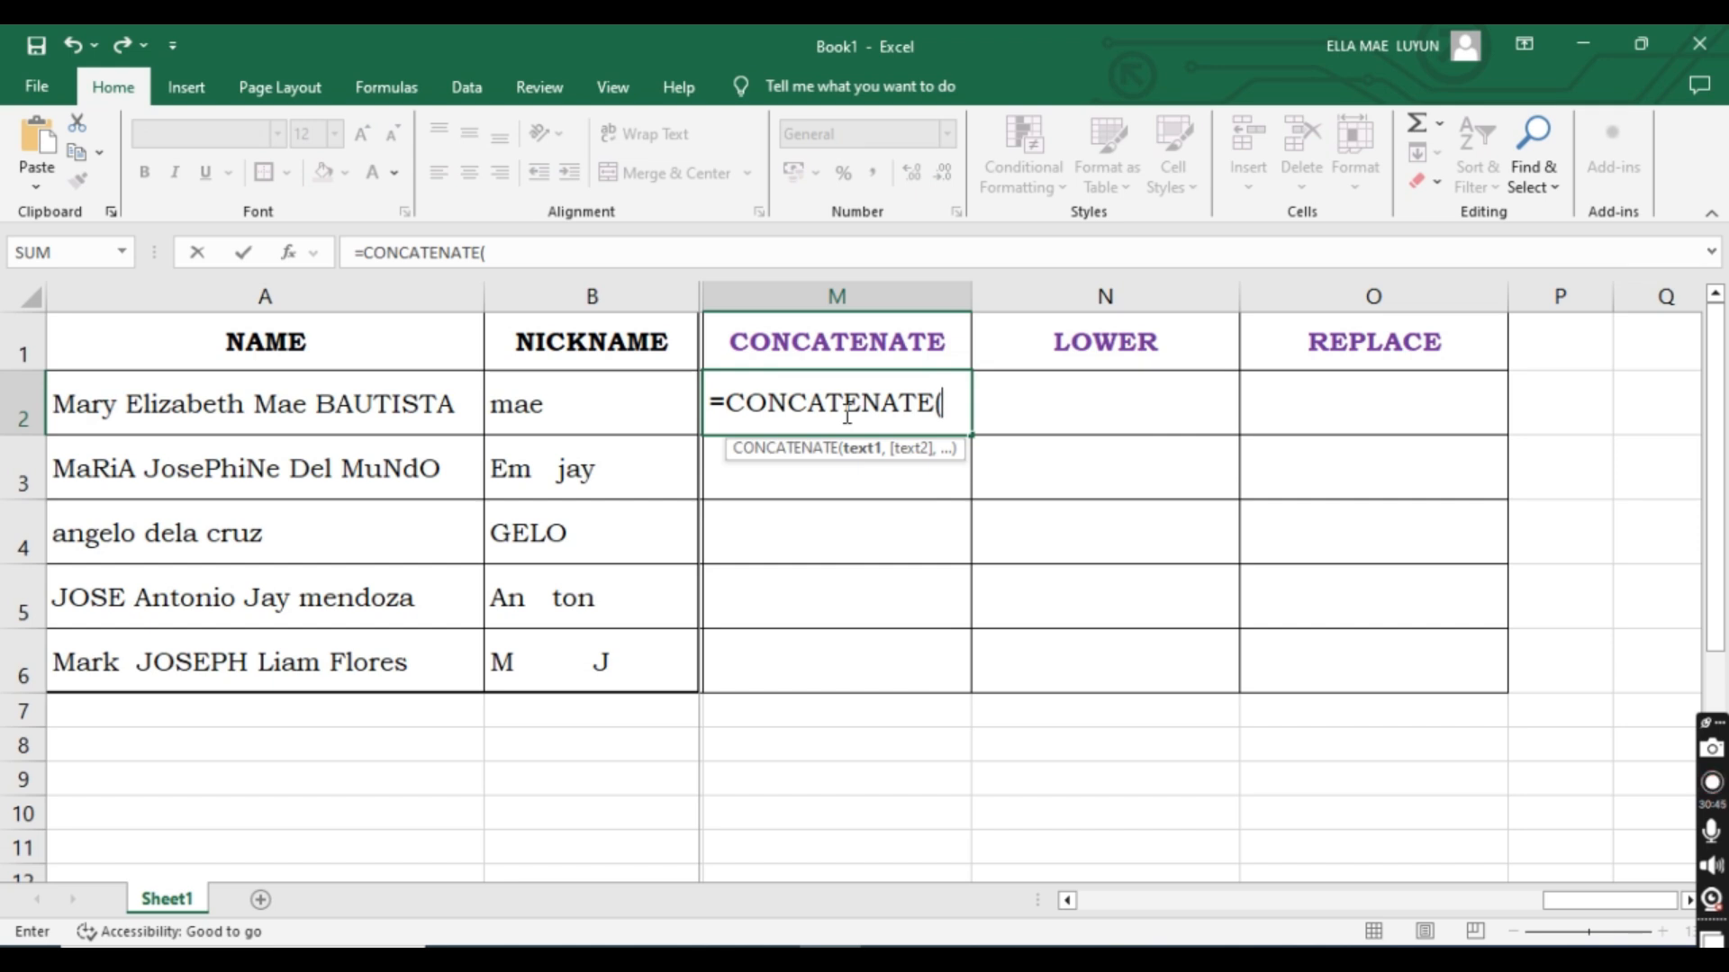
left_click(582, 408)
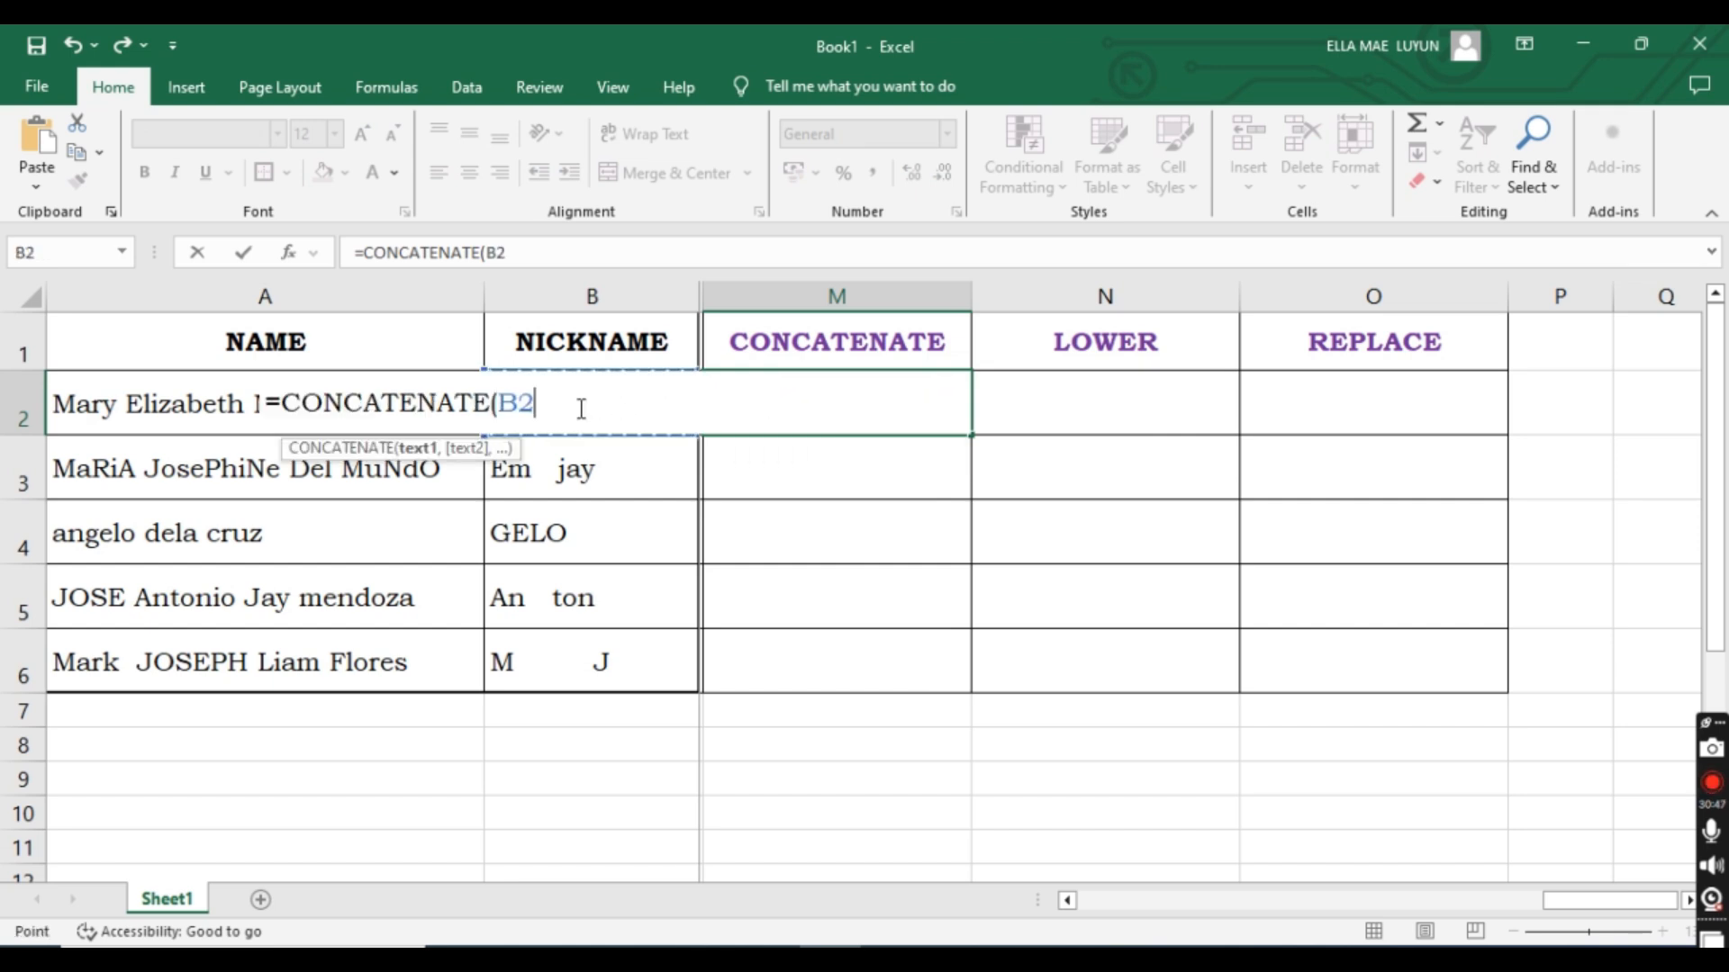
left_click(936, 410)
key("Return")
Add B4 so M2 reads =CONCATENATE(B2,B4), showing maeGELO.
double_click(904, 400)
left_click(980, 404)
type(",")
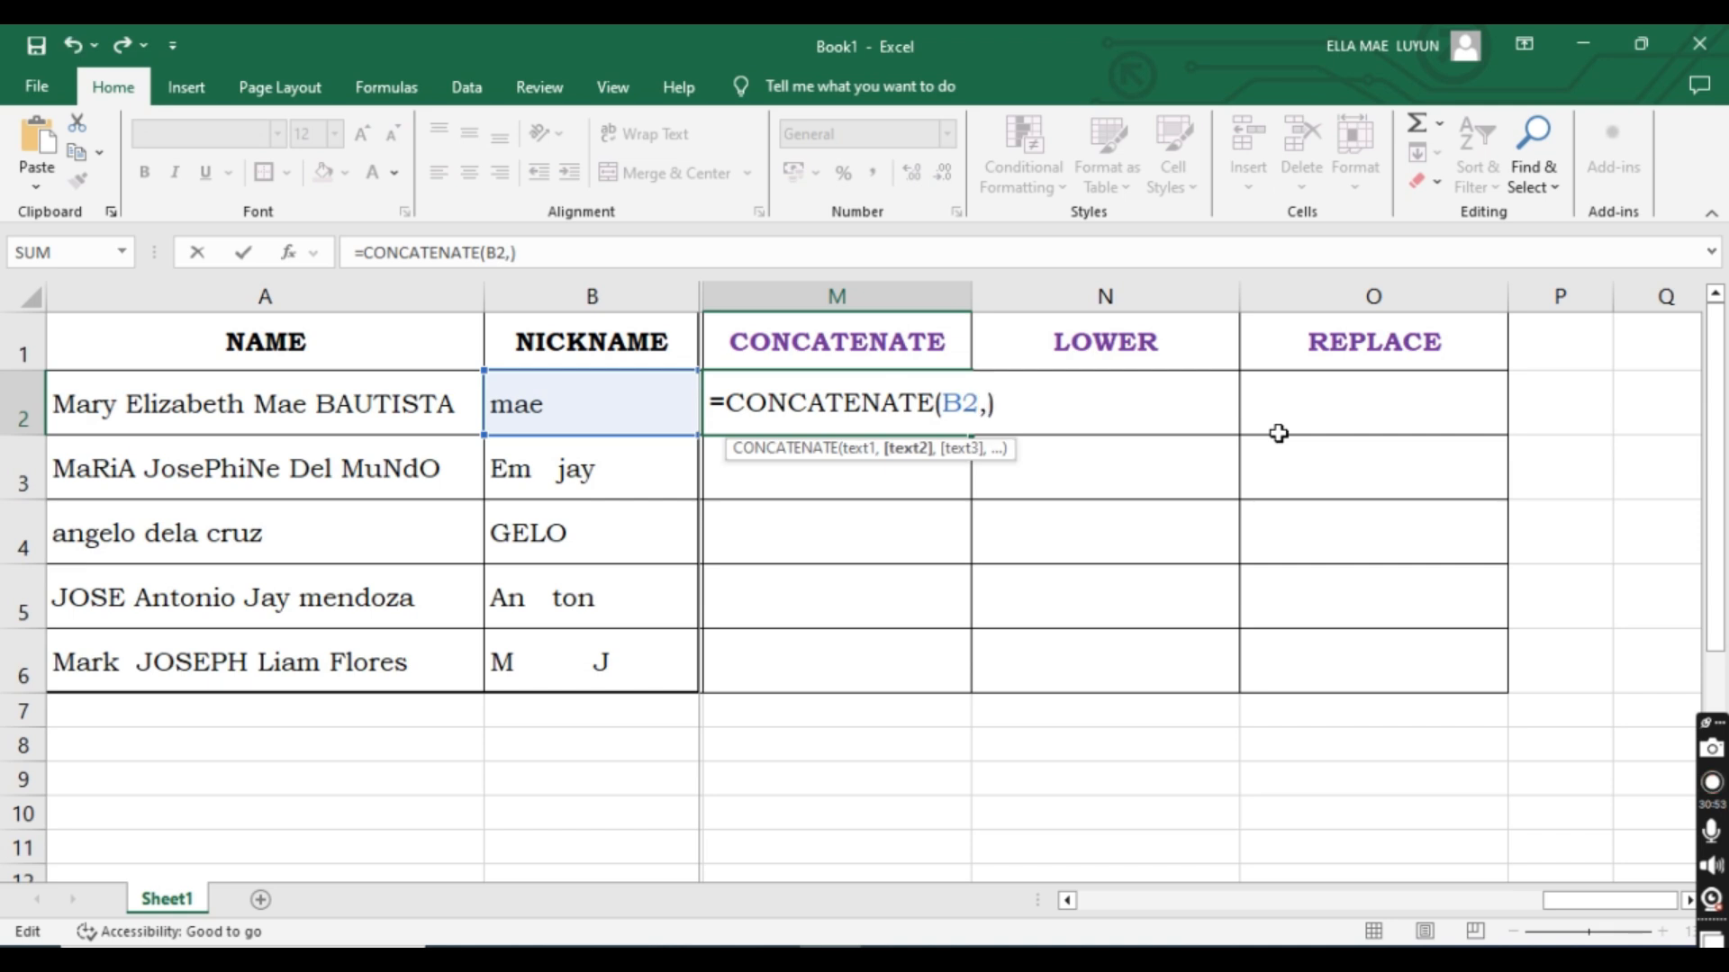
left_click(611, 540)
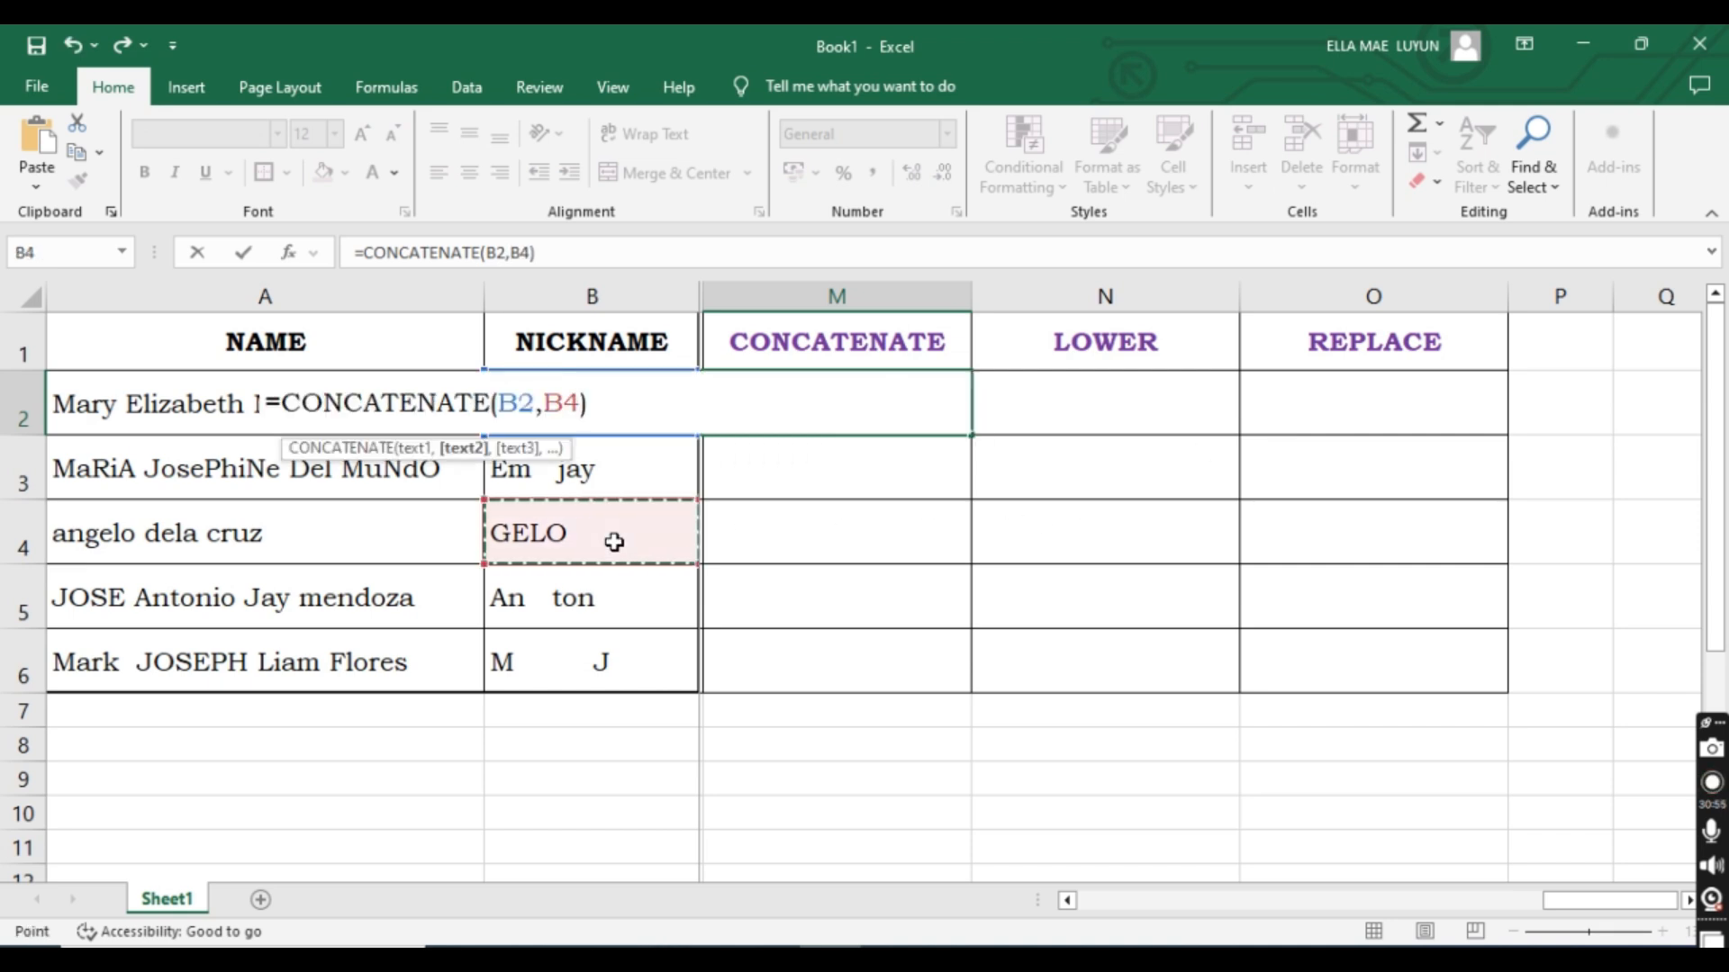
key("Return")
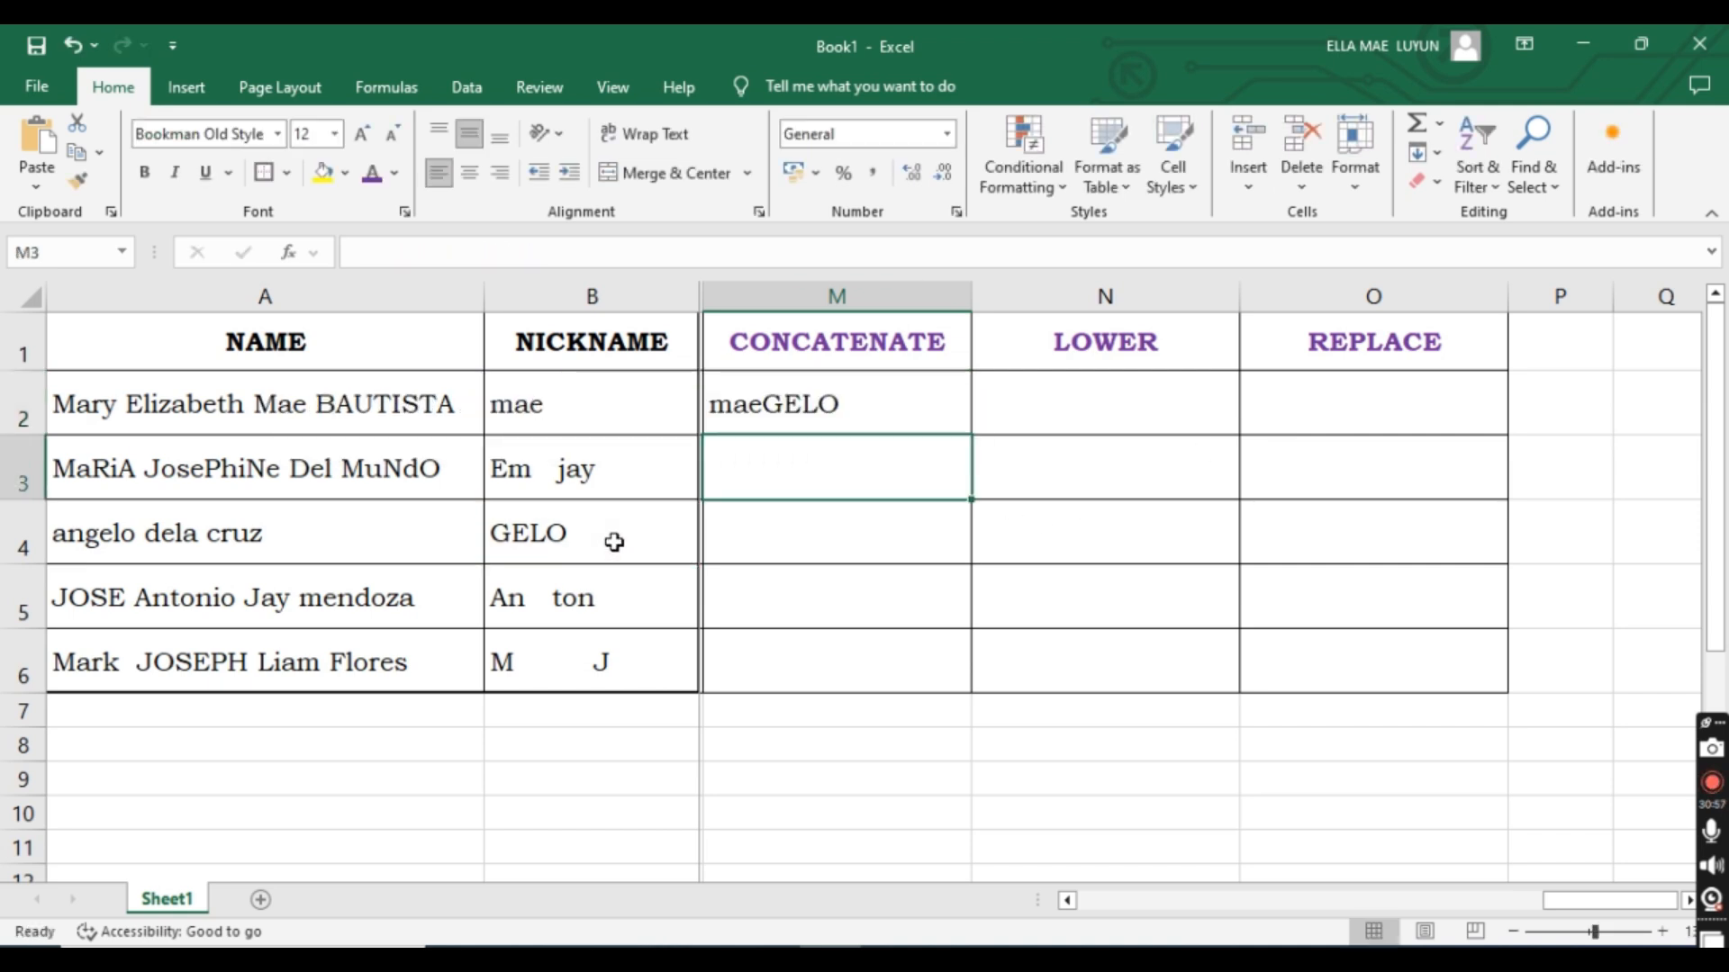
left_click(769, 407)
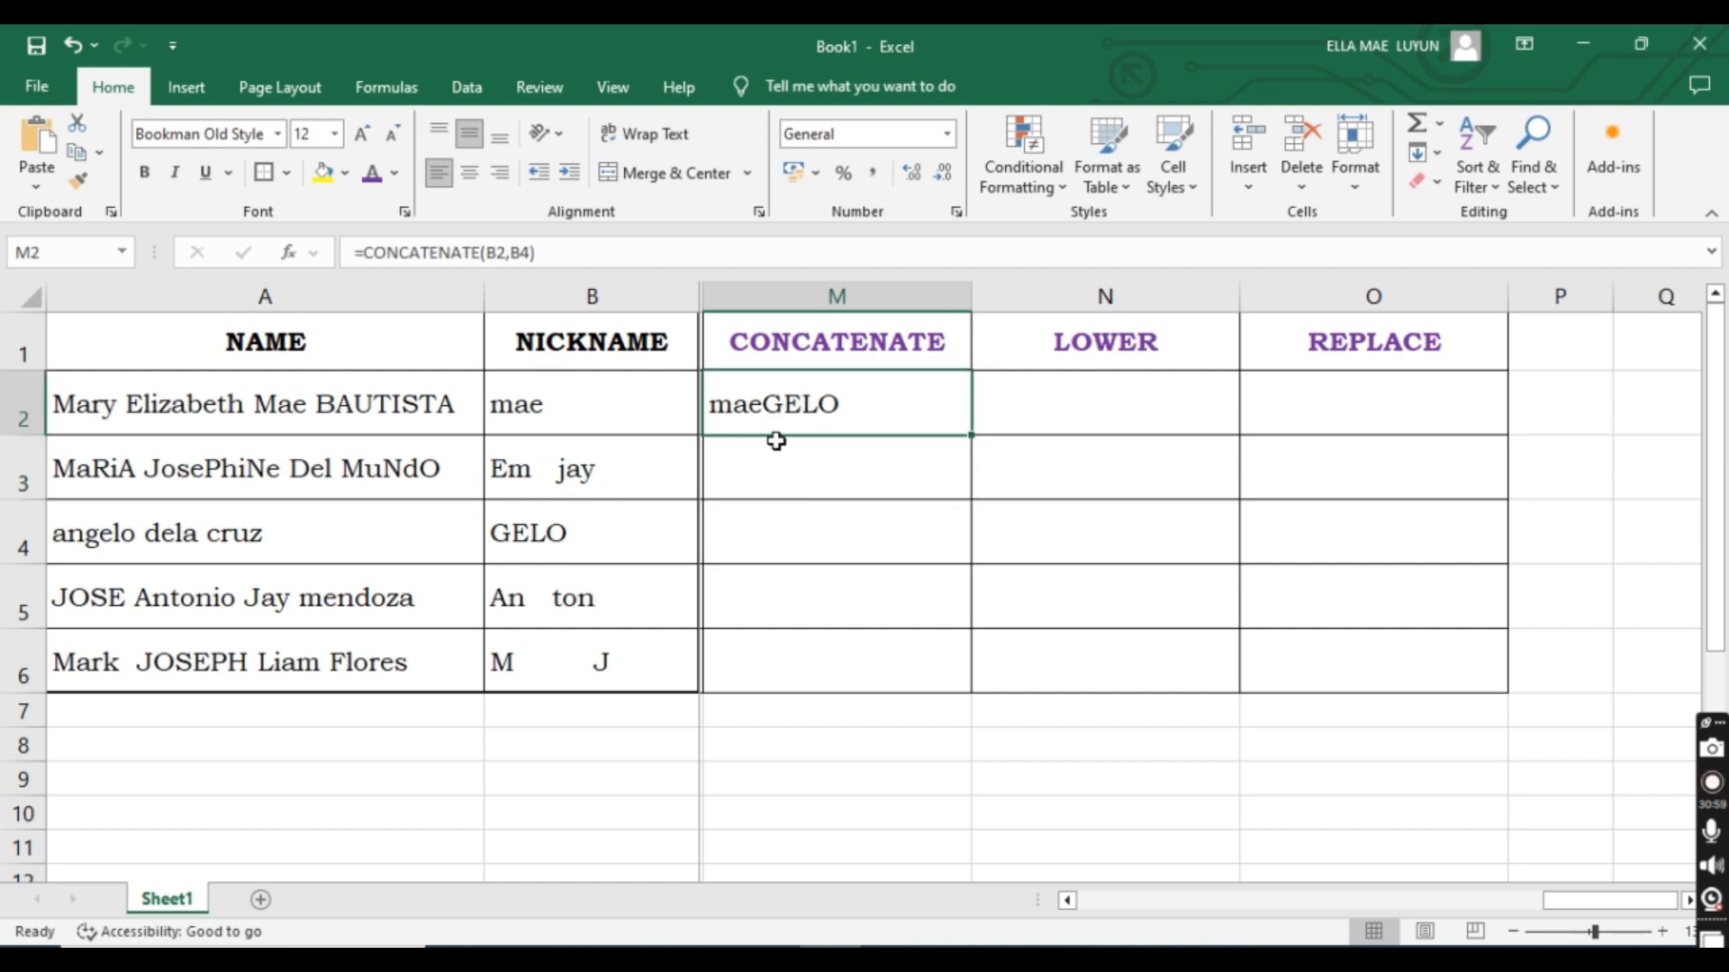
triple_click(576, 252)
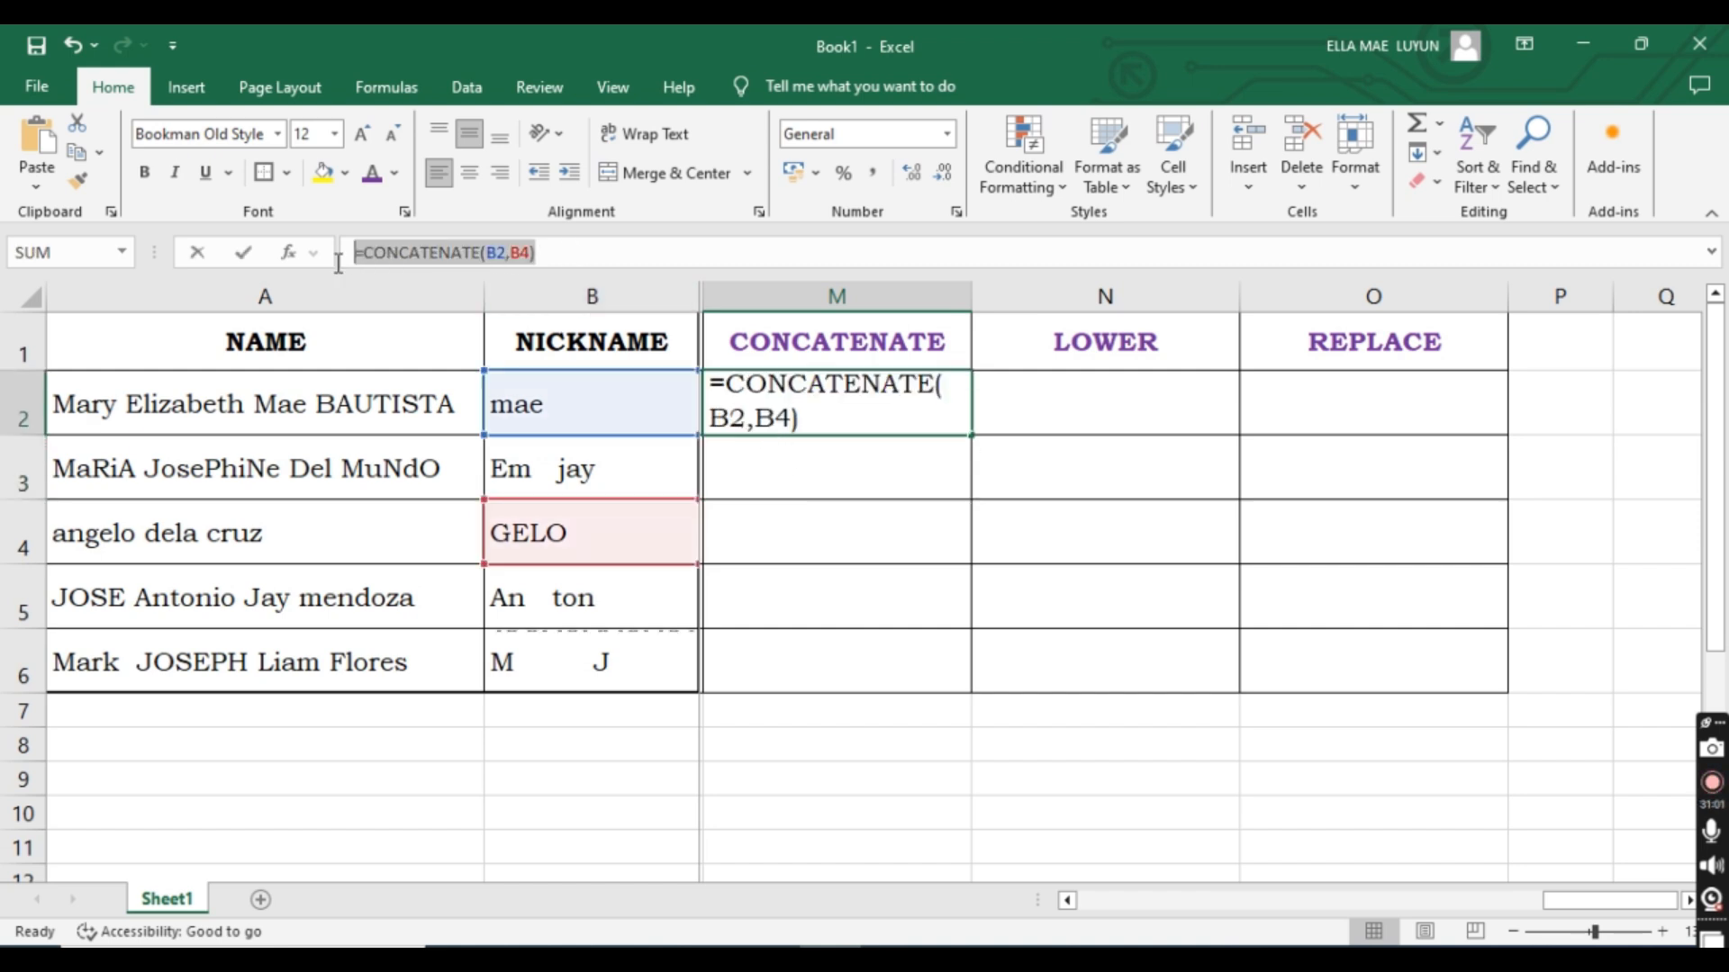
left_click(761, 414)
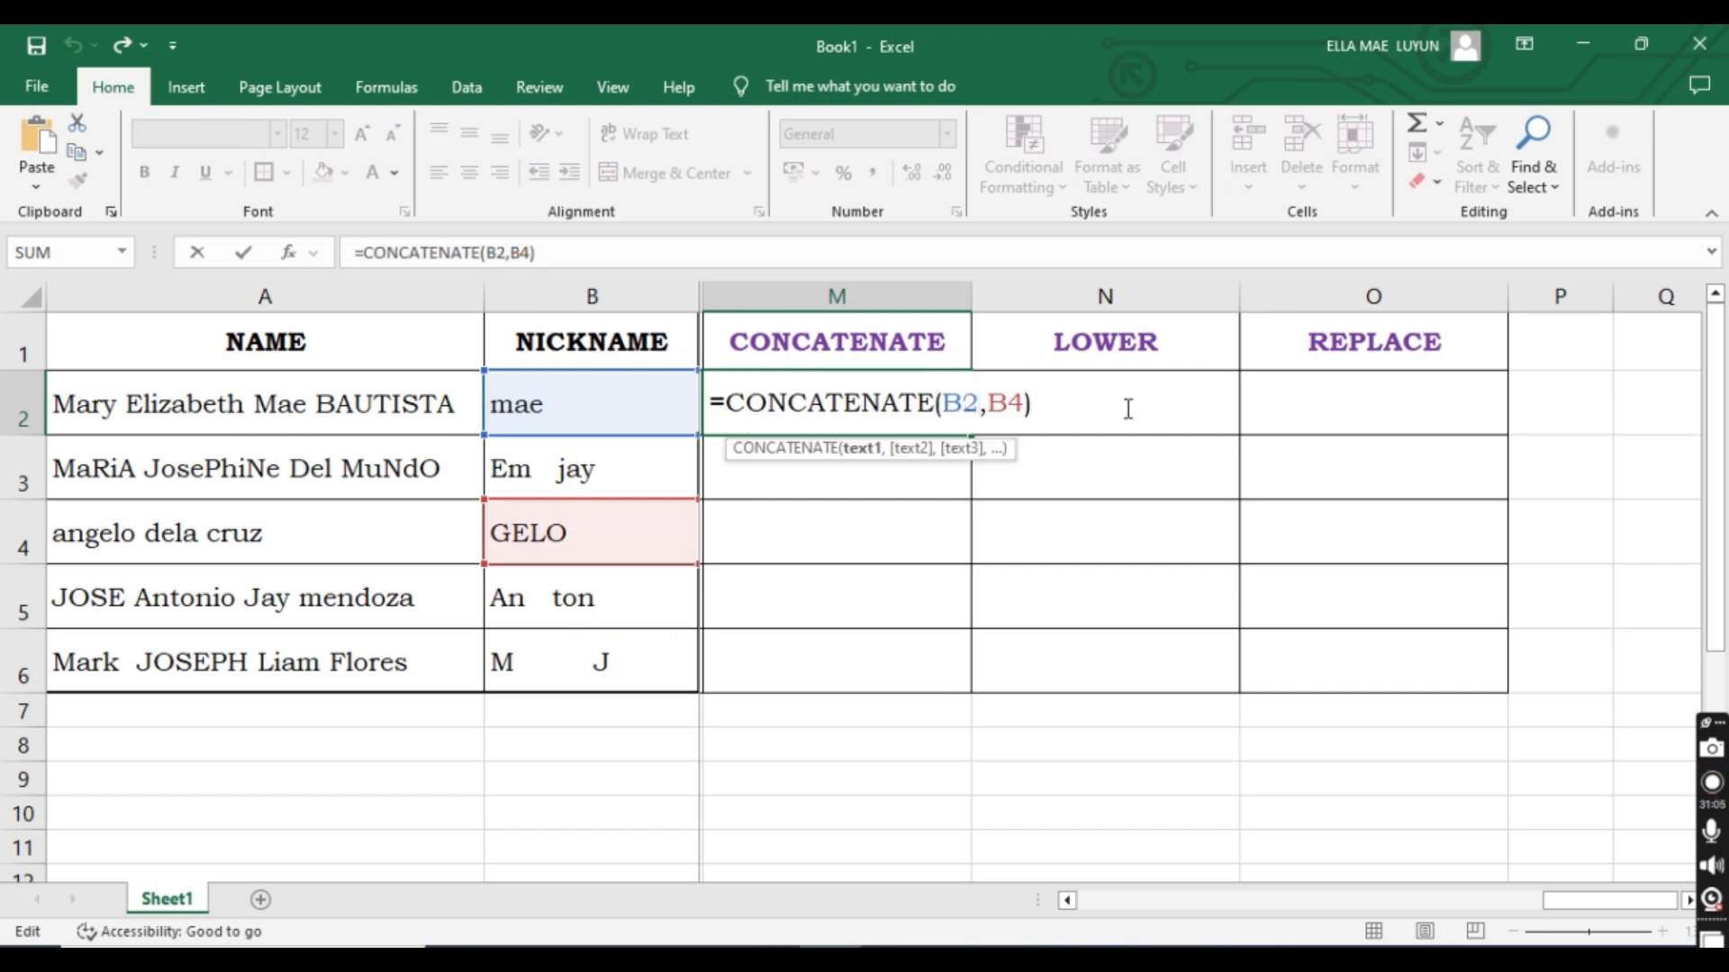
key("Return")
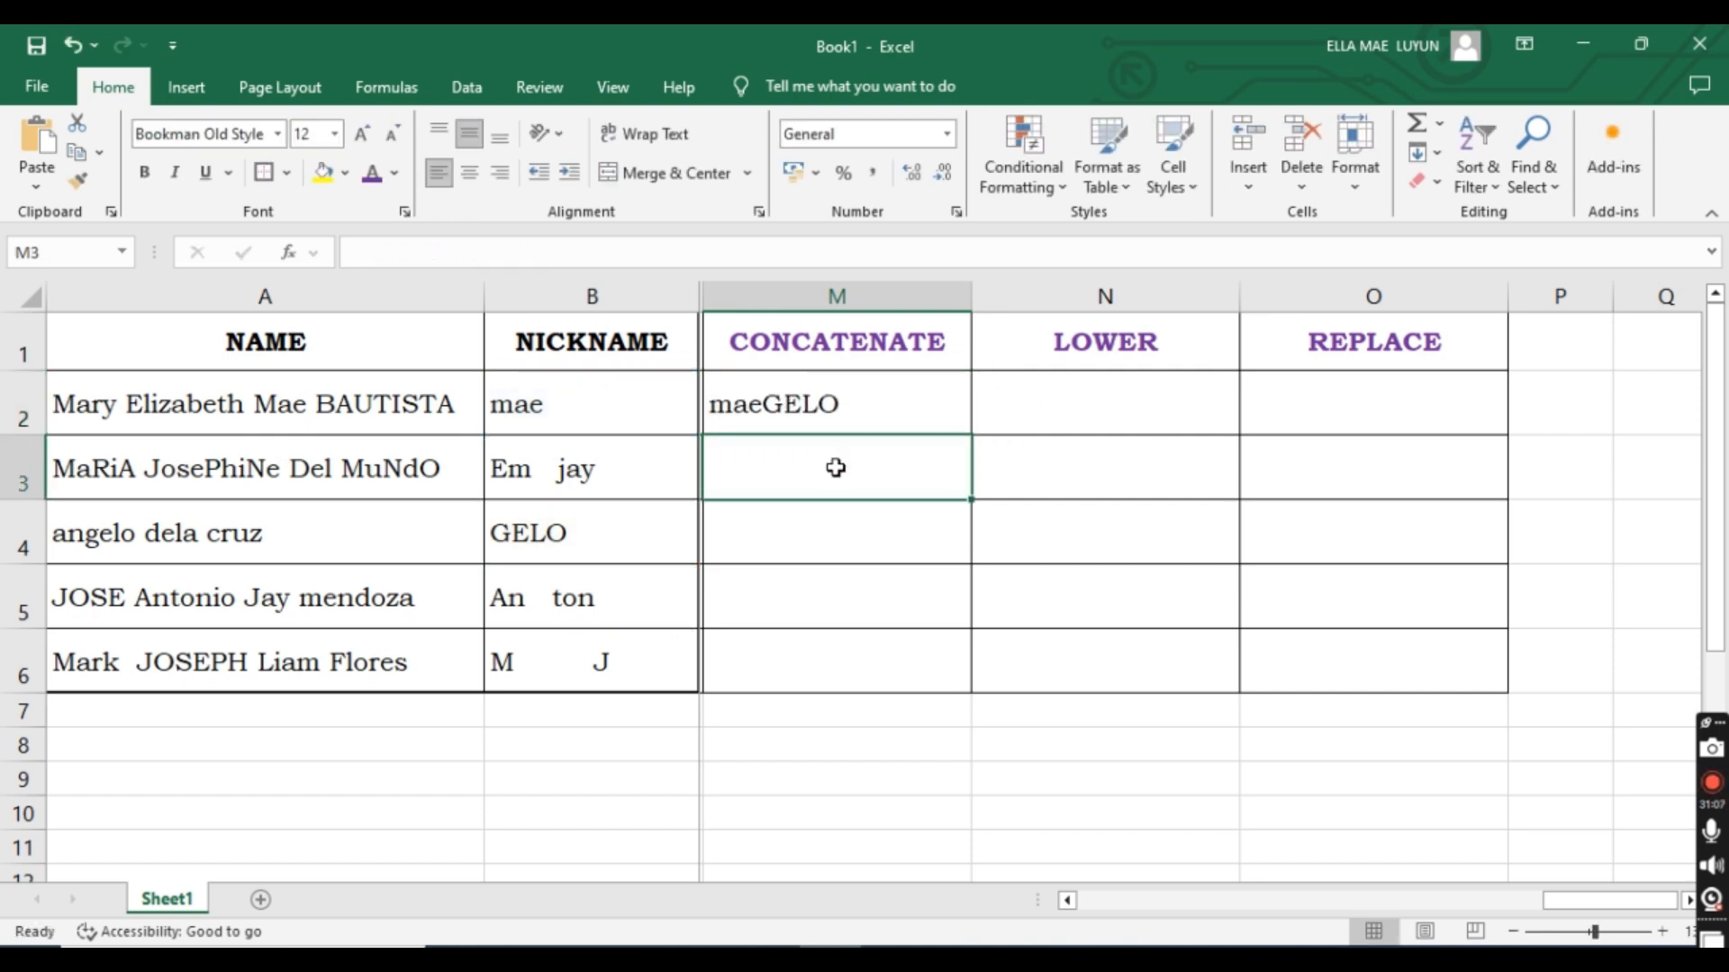
In M3, enter =CONCATENATE(B2," ",B4) to join the nicknames with a space as mae GELO.
type("=con")
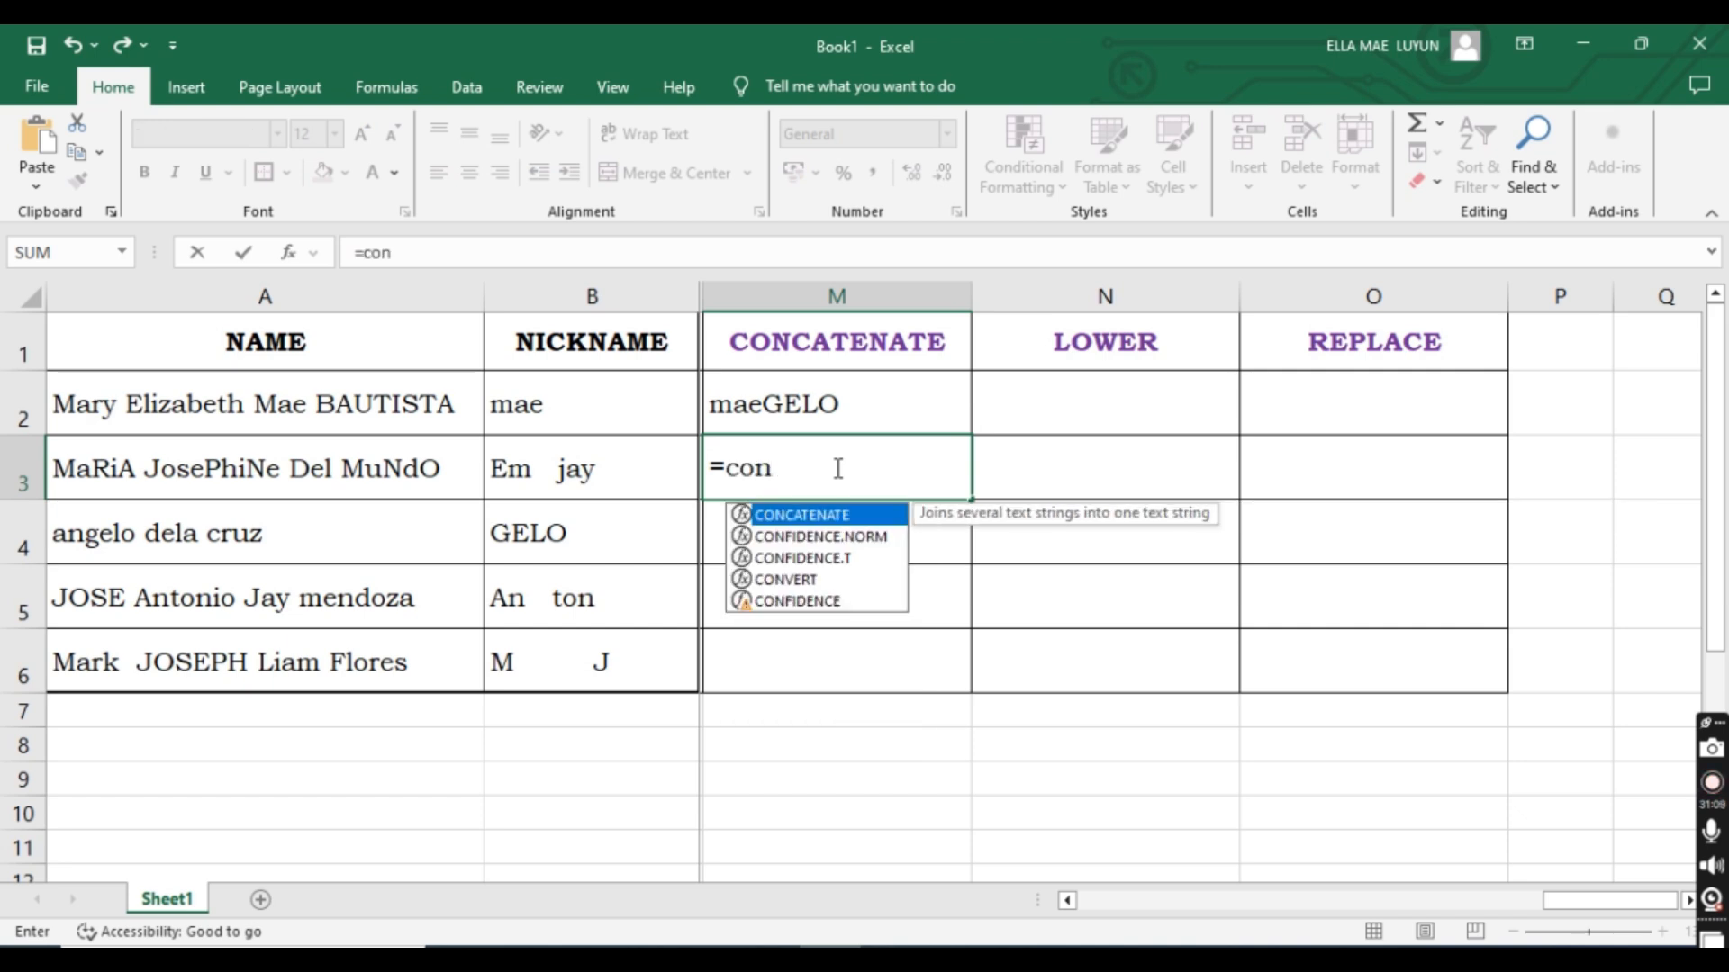
key("Tab")
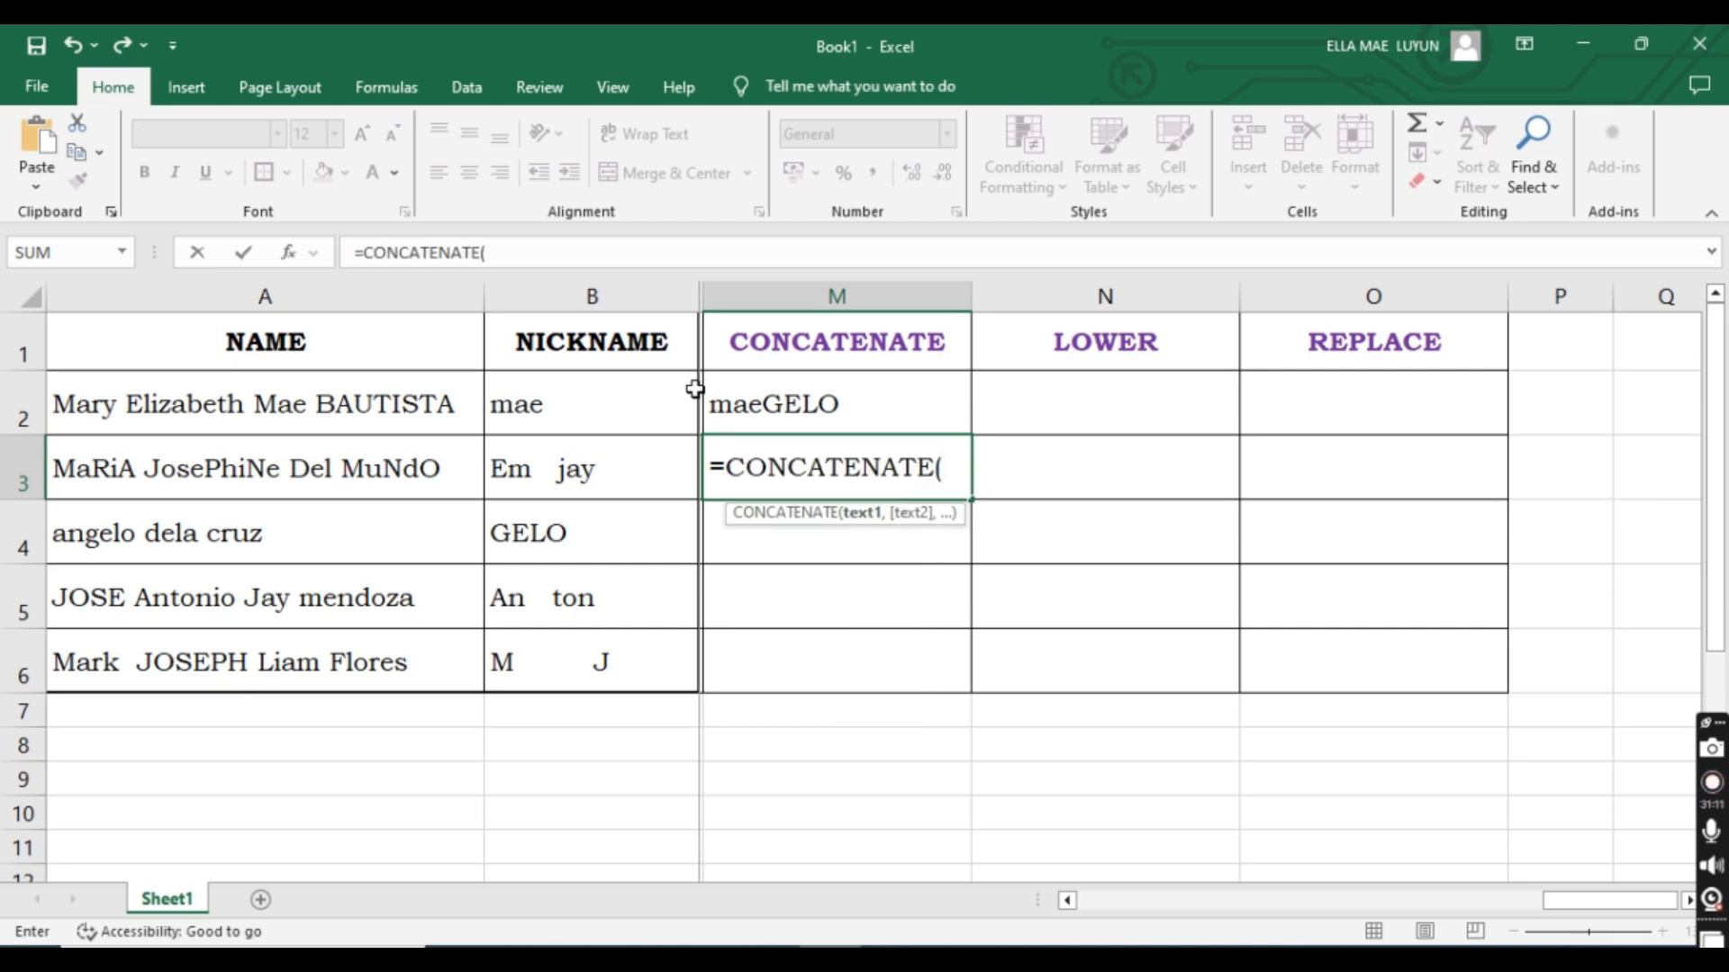
left_click(648, 405)
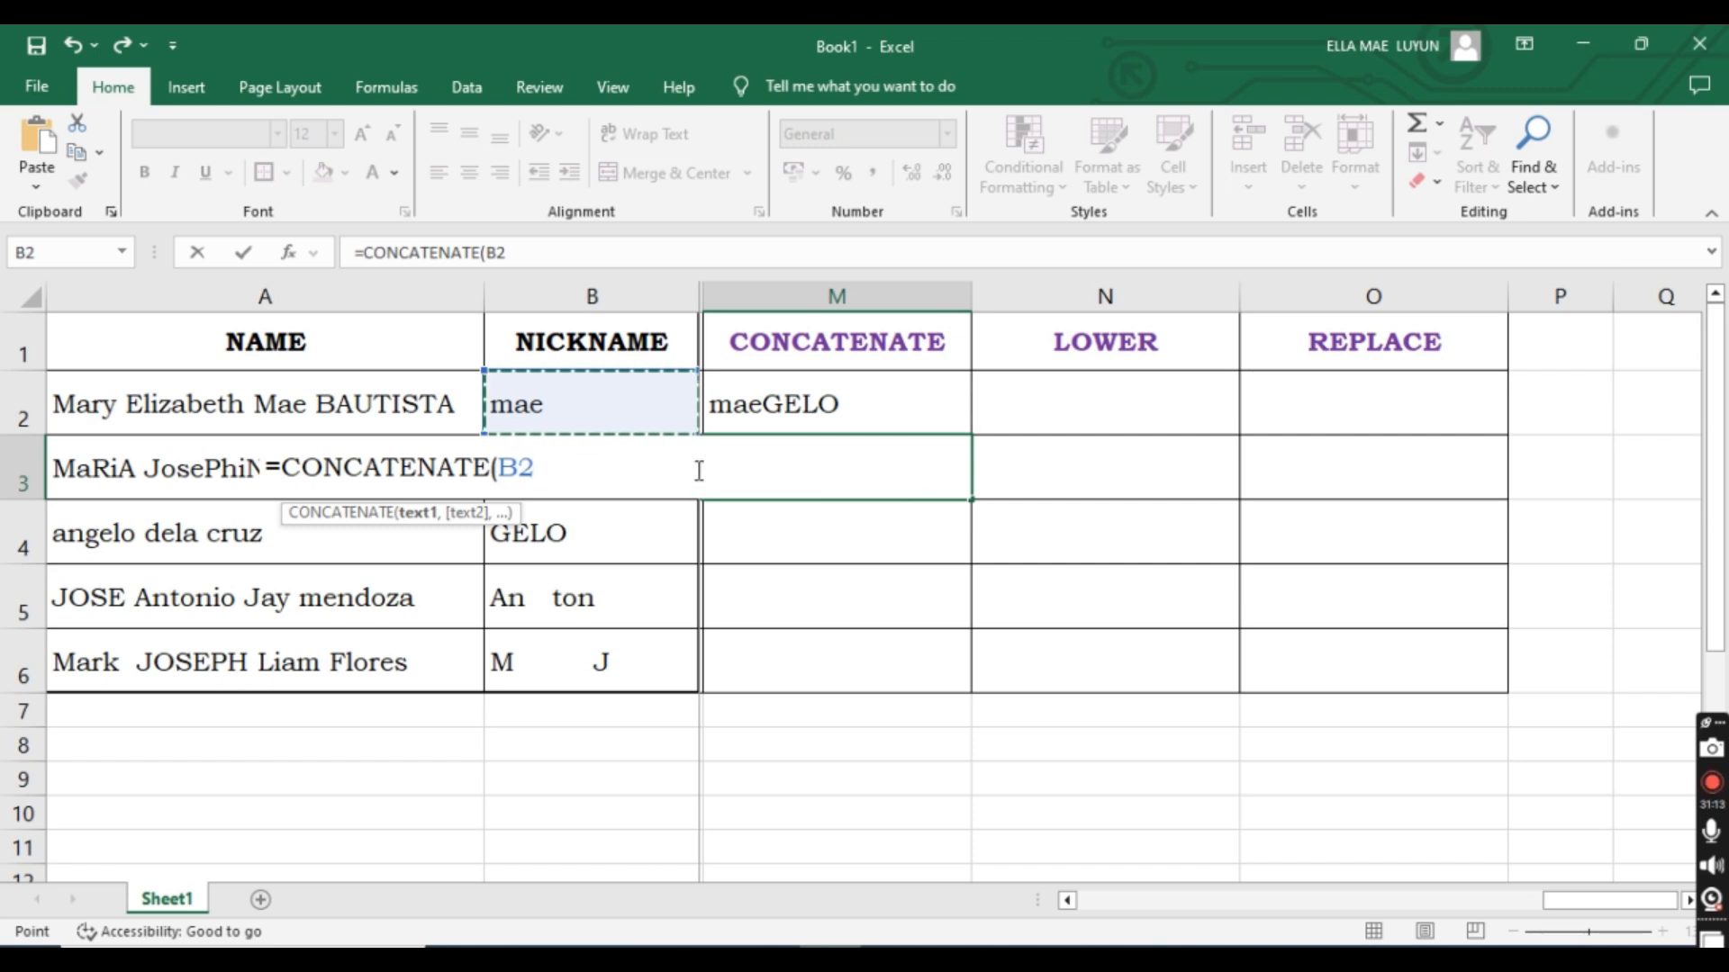
type(",")
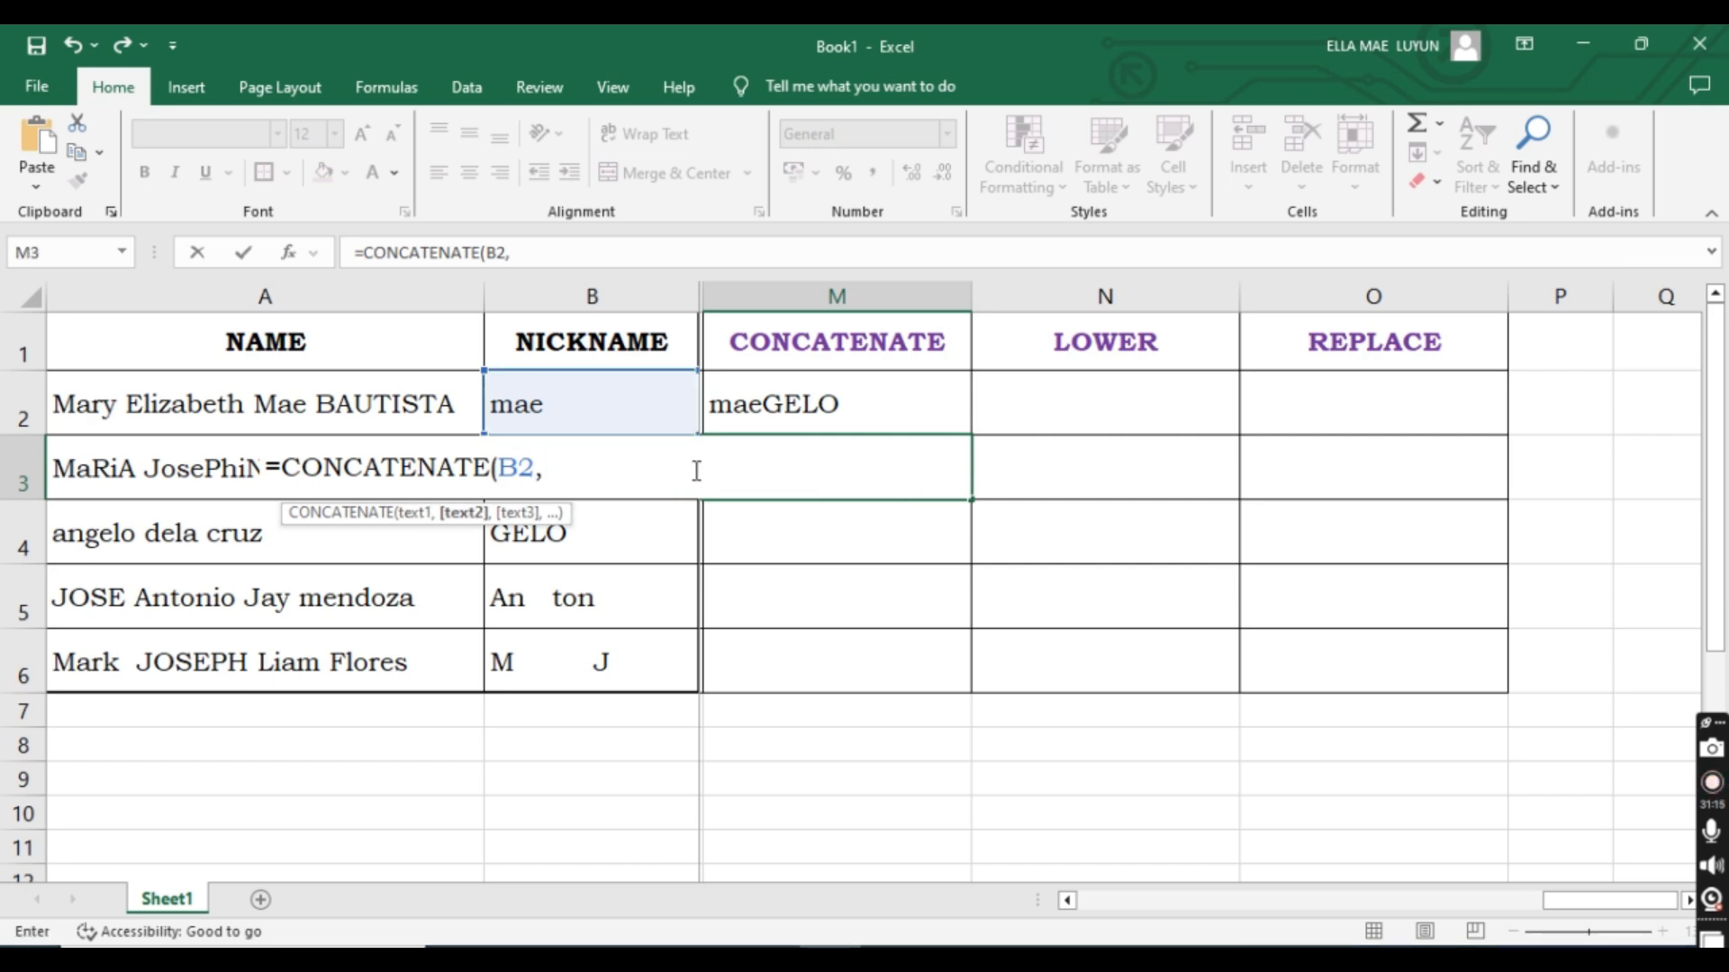
type(" \" \",")
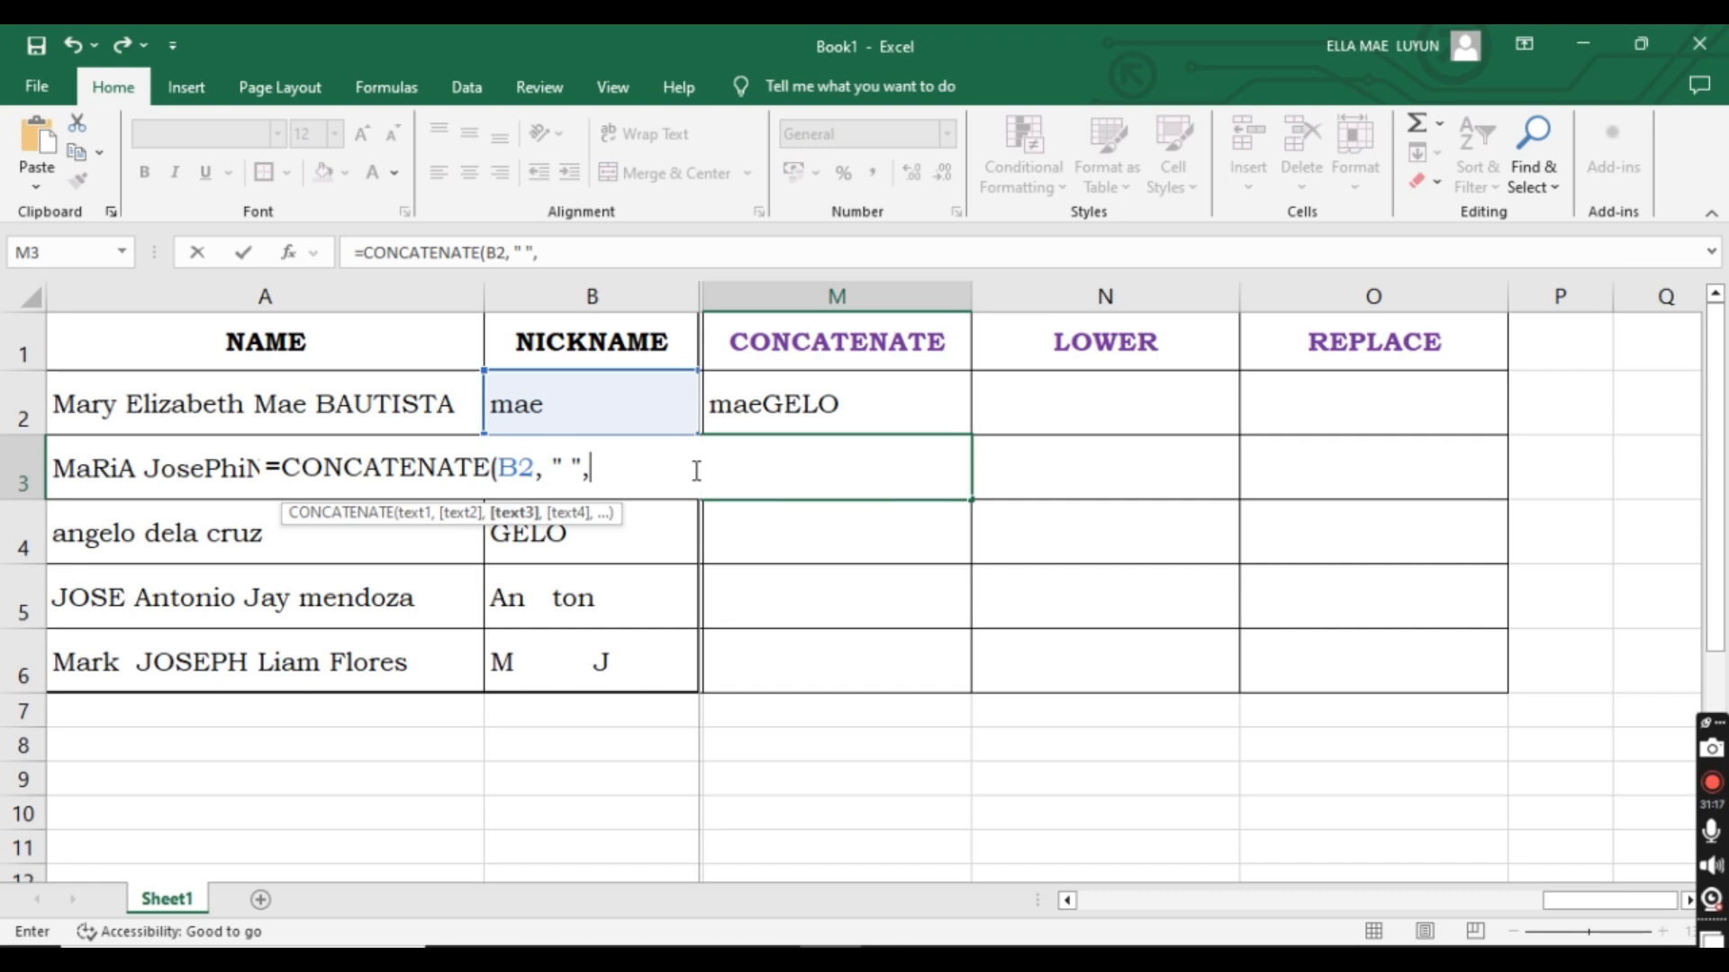
left_click(635, 540)
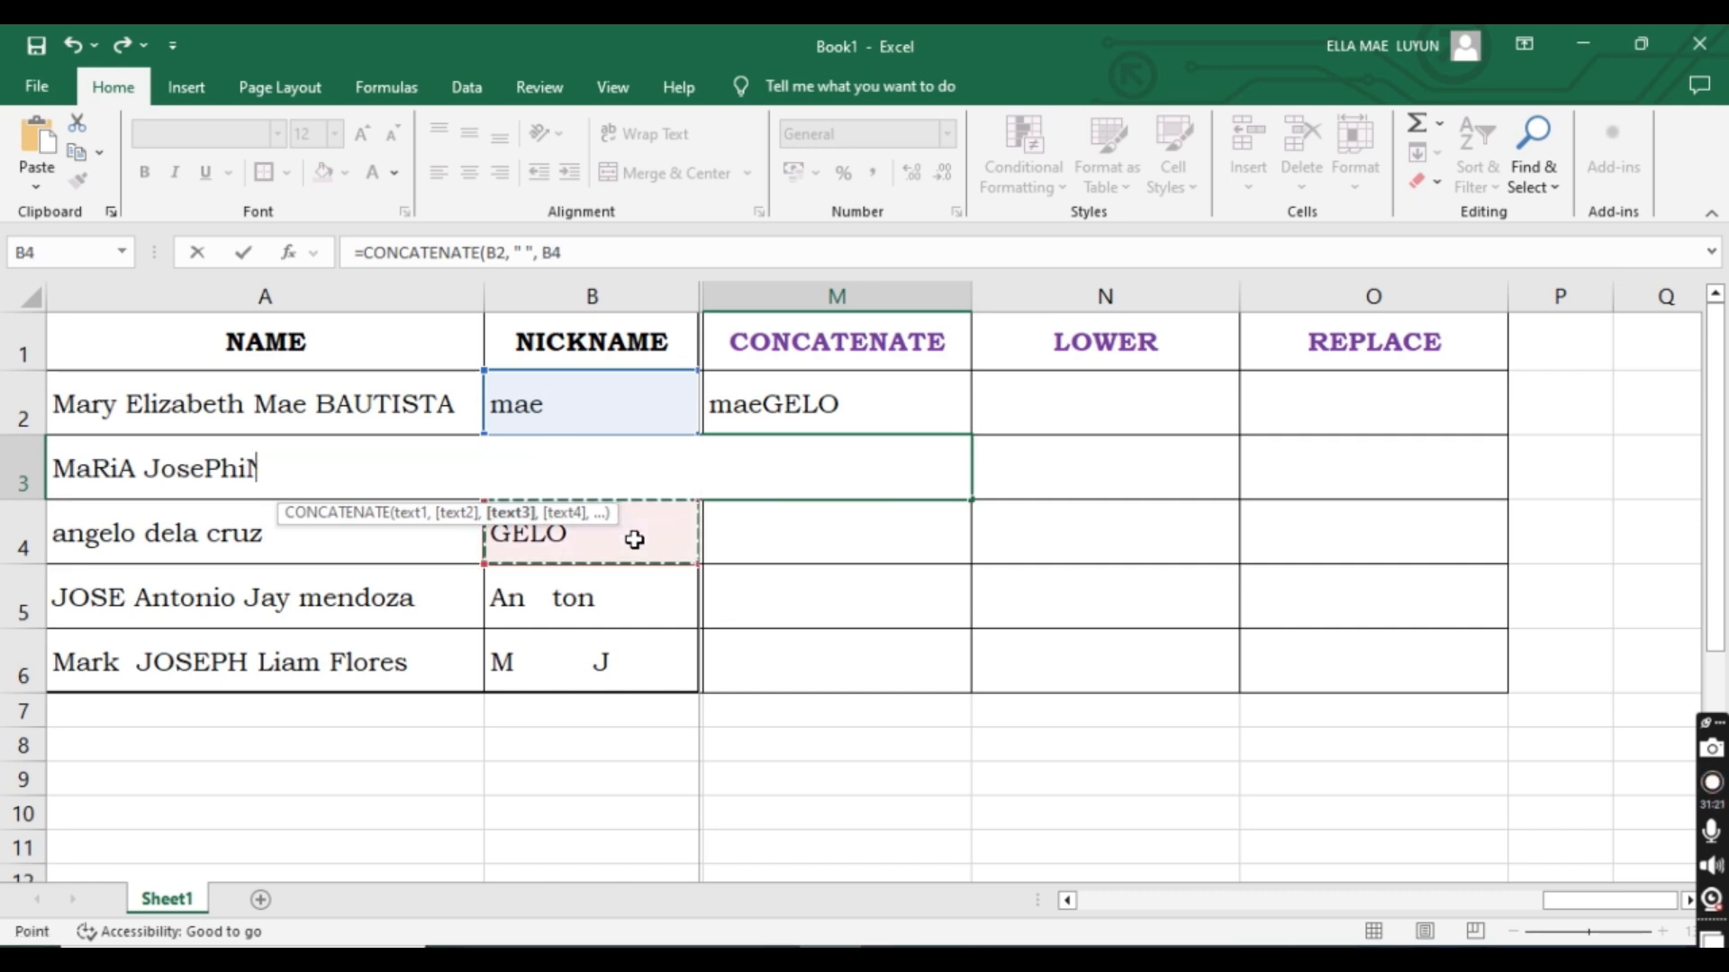
key("Return")
Review M3's formula, highlighting the quoted space argument.
left_click(872, 469)
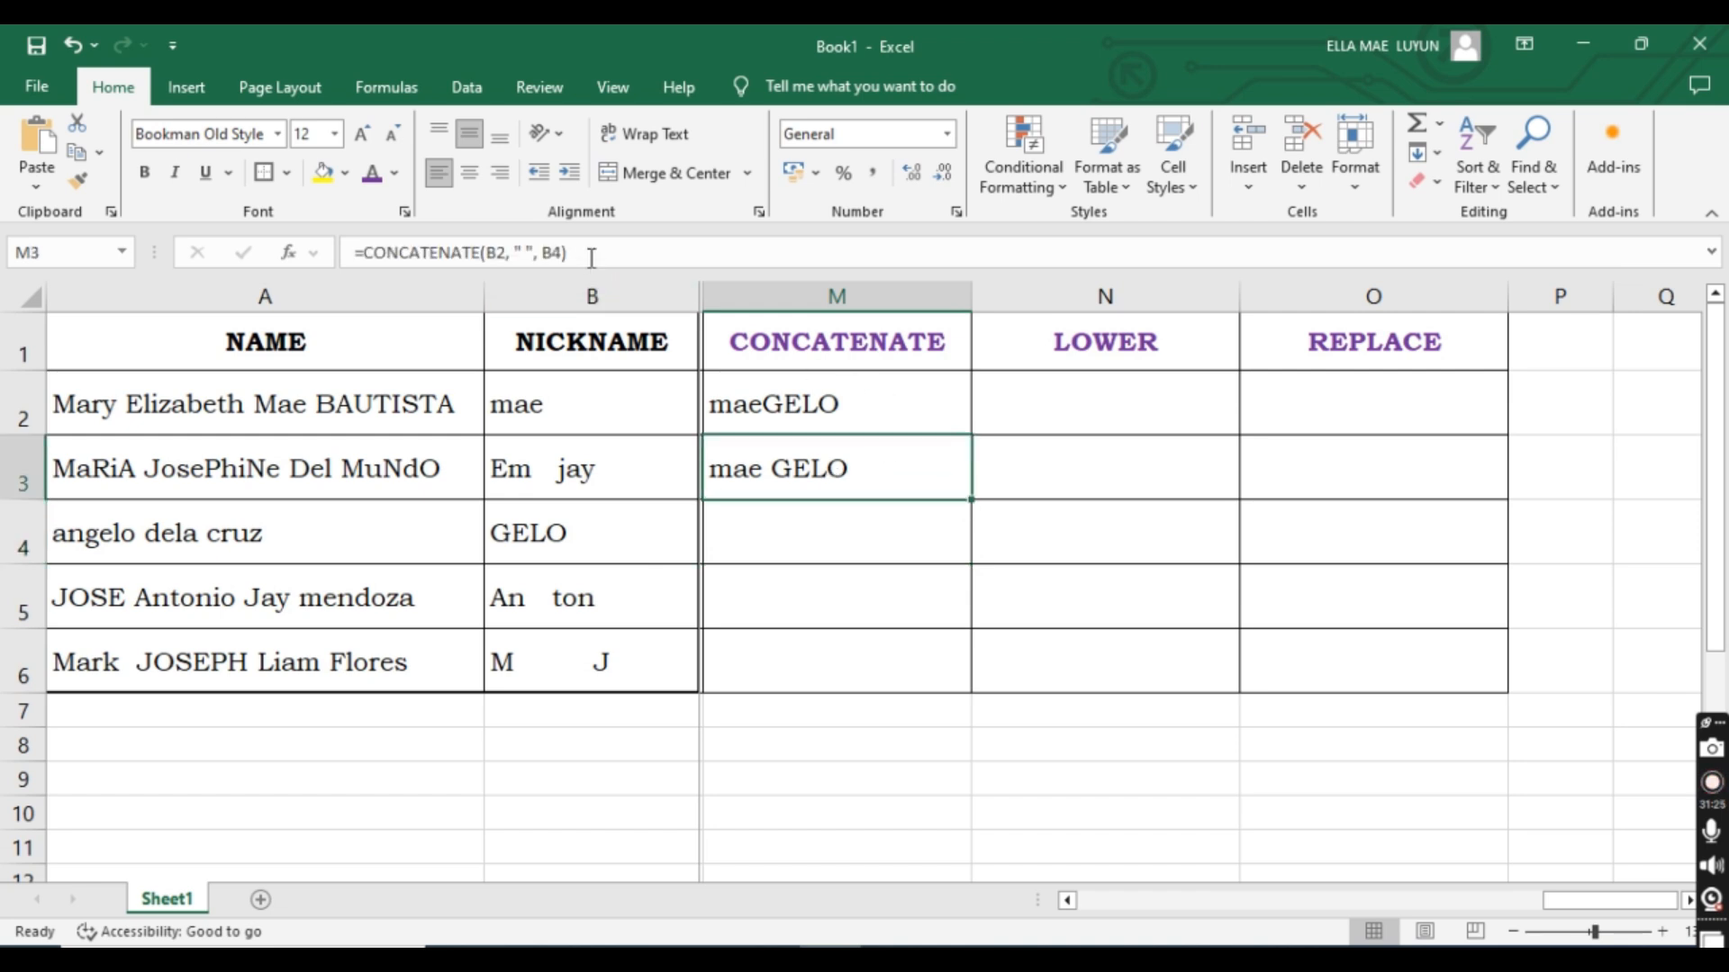
left_click_drag(593, 248, 353, 251)
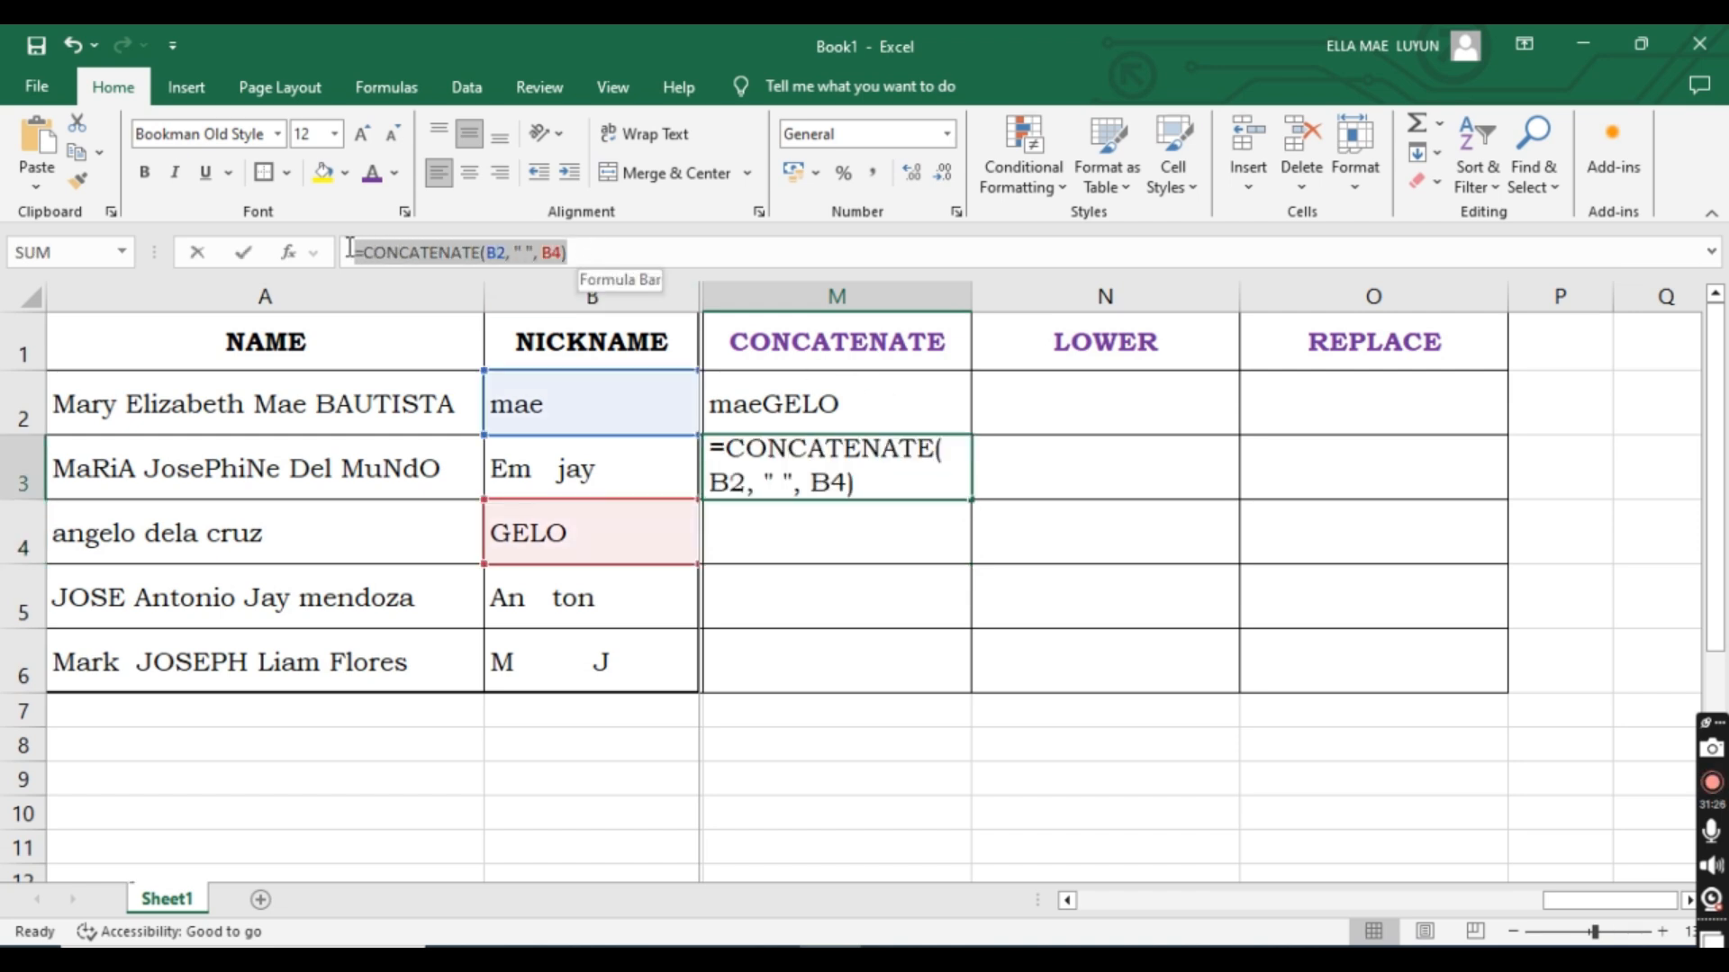
left_click(530, 253)
left_click_drag(535, 246, 522, 247)
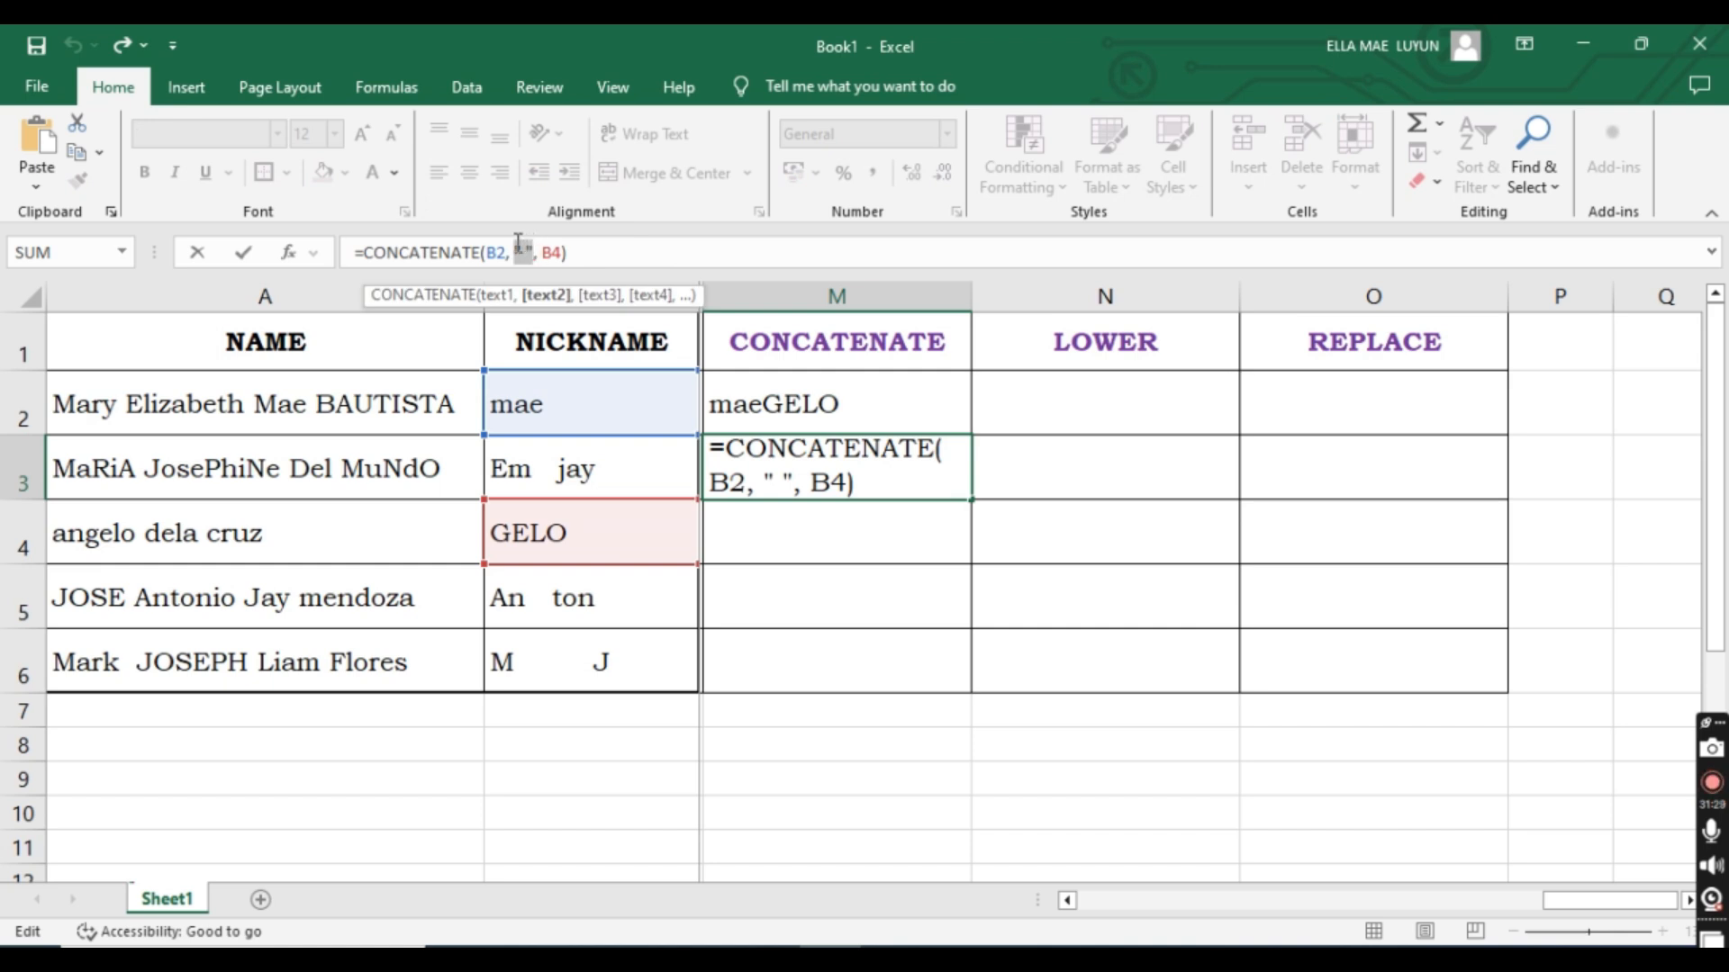
key("Return")
Recommit M2's =CONCATENATE(B2,B4) and compare it with M3's formula.
left_click(902, 406)
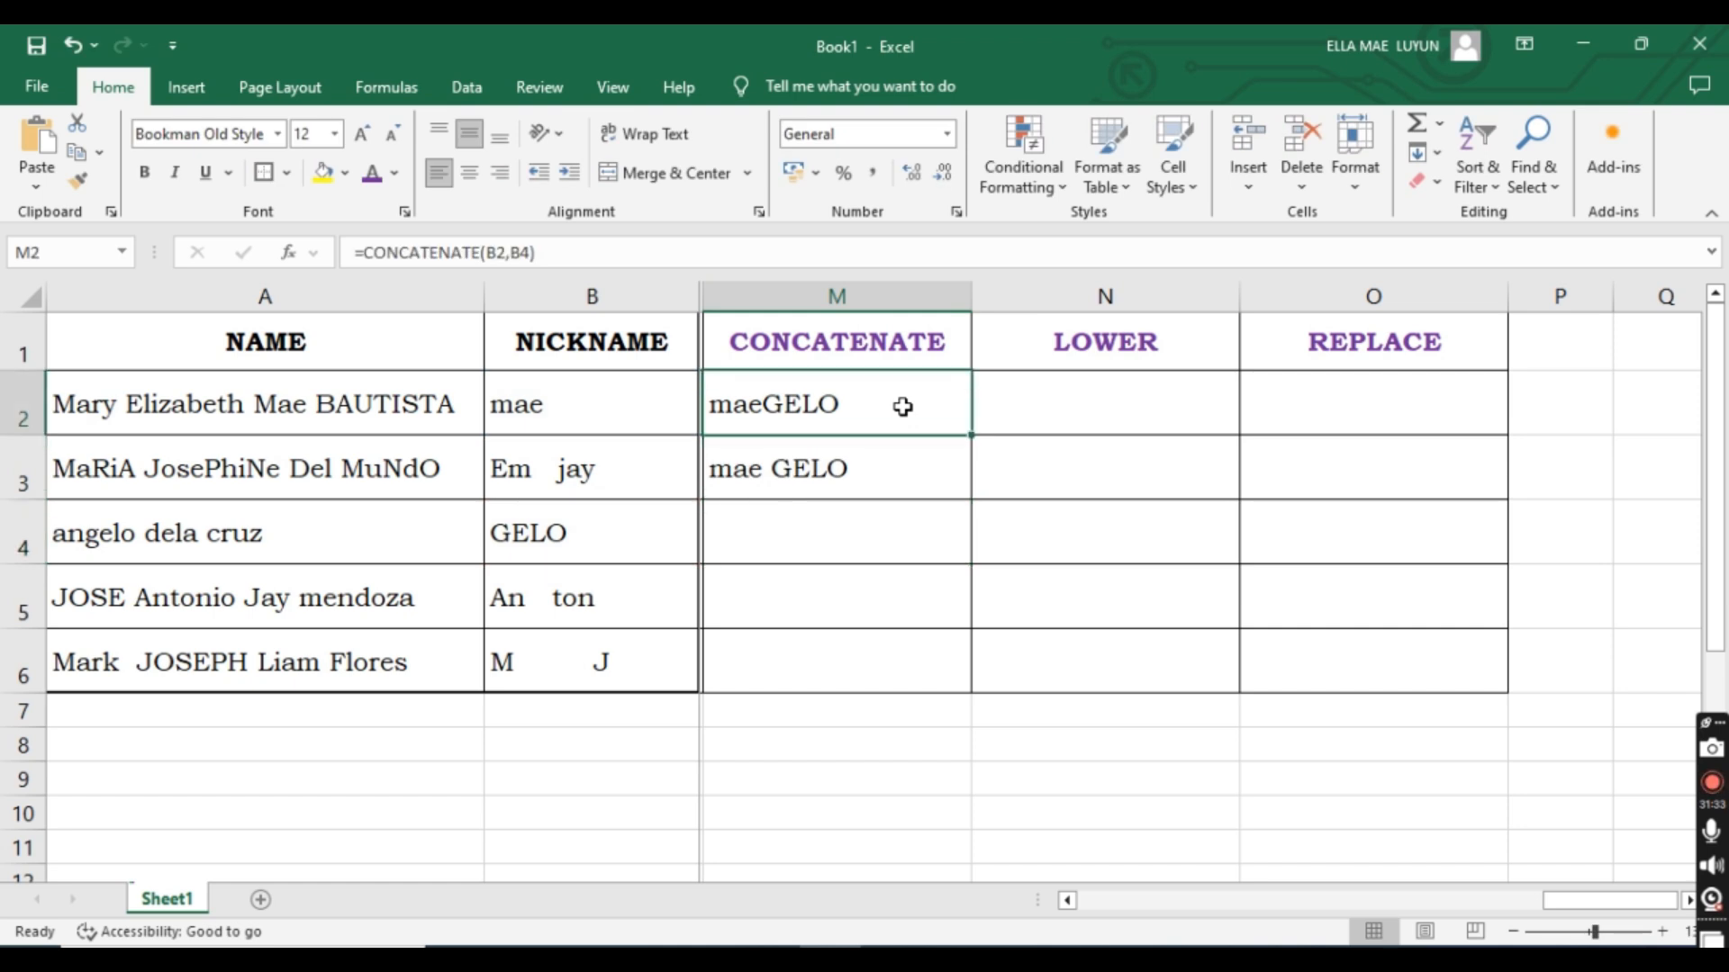
left_click(514, 252)
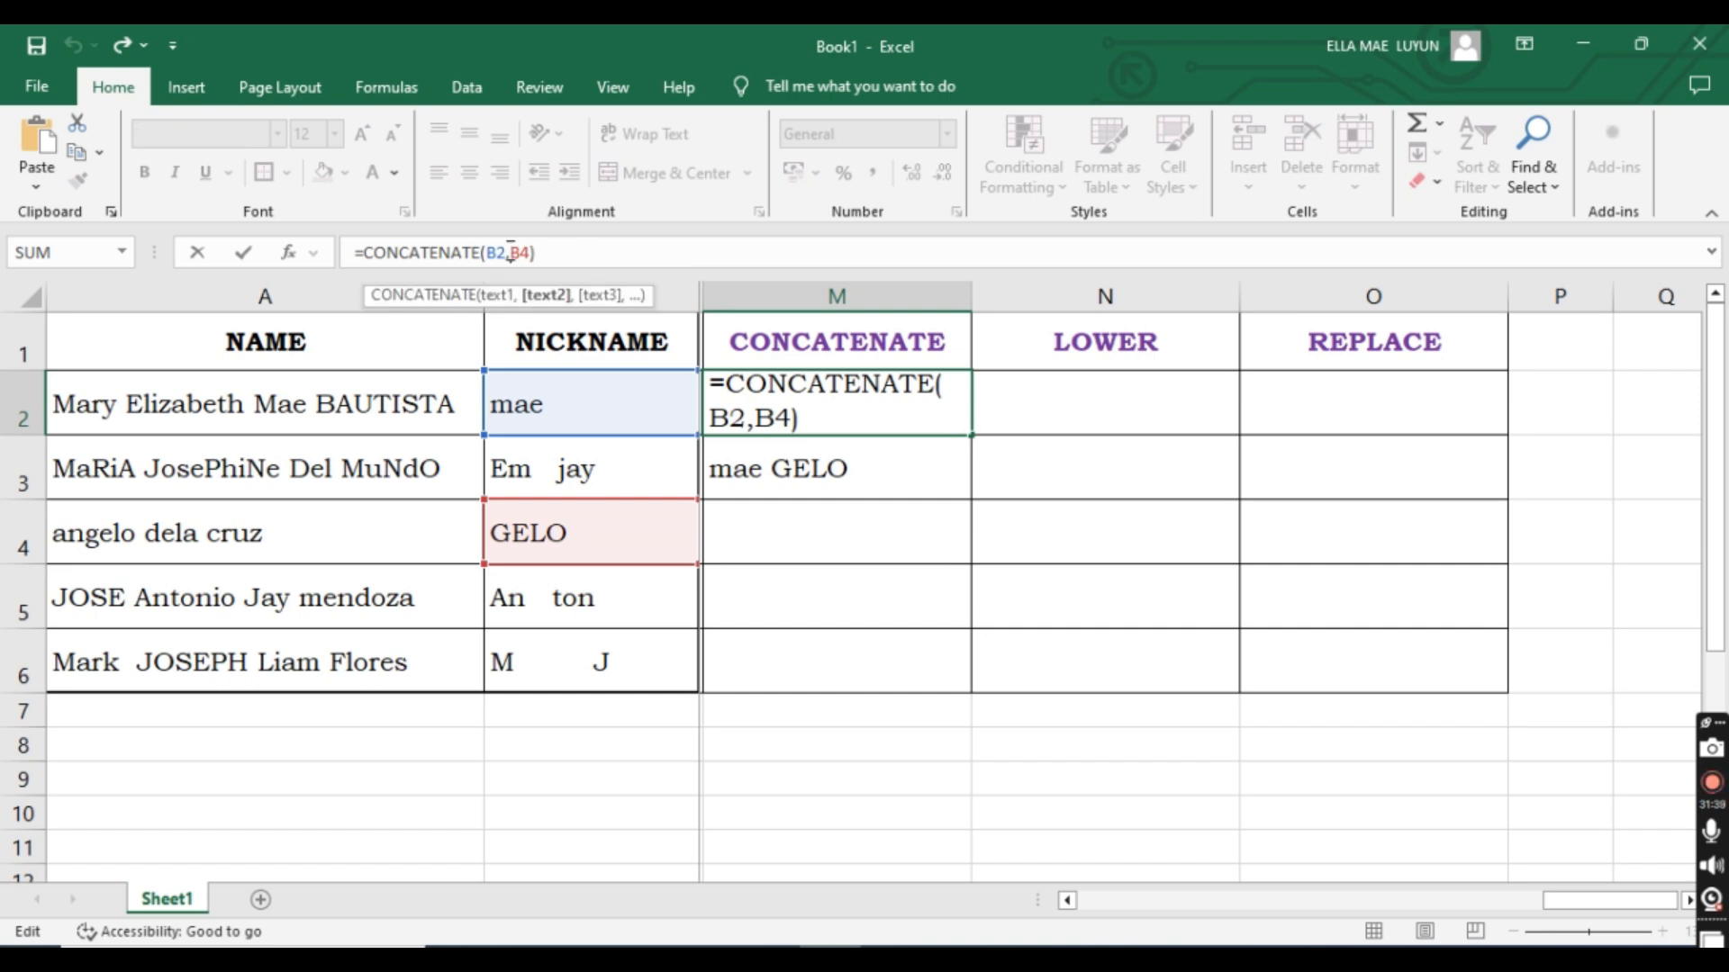
left_click(575, 252)
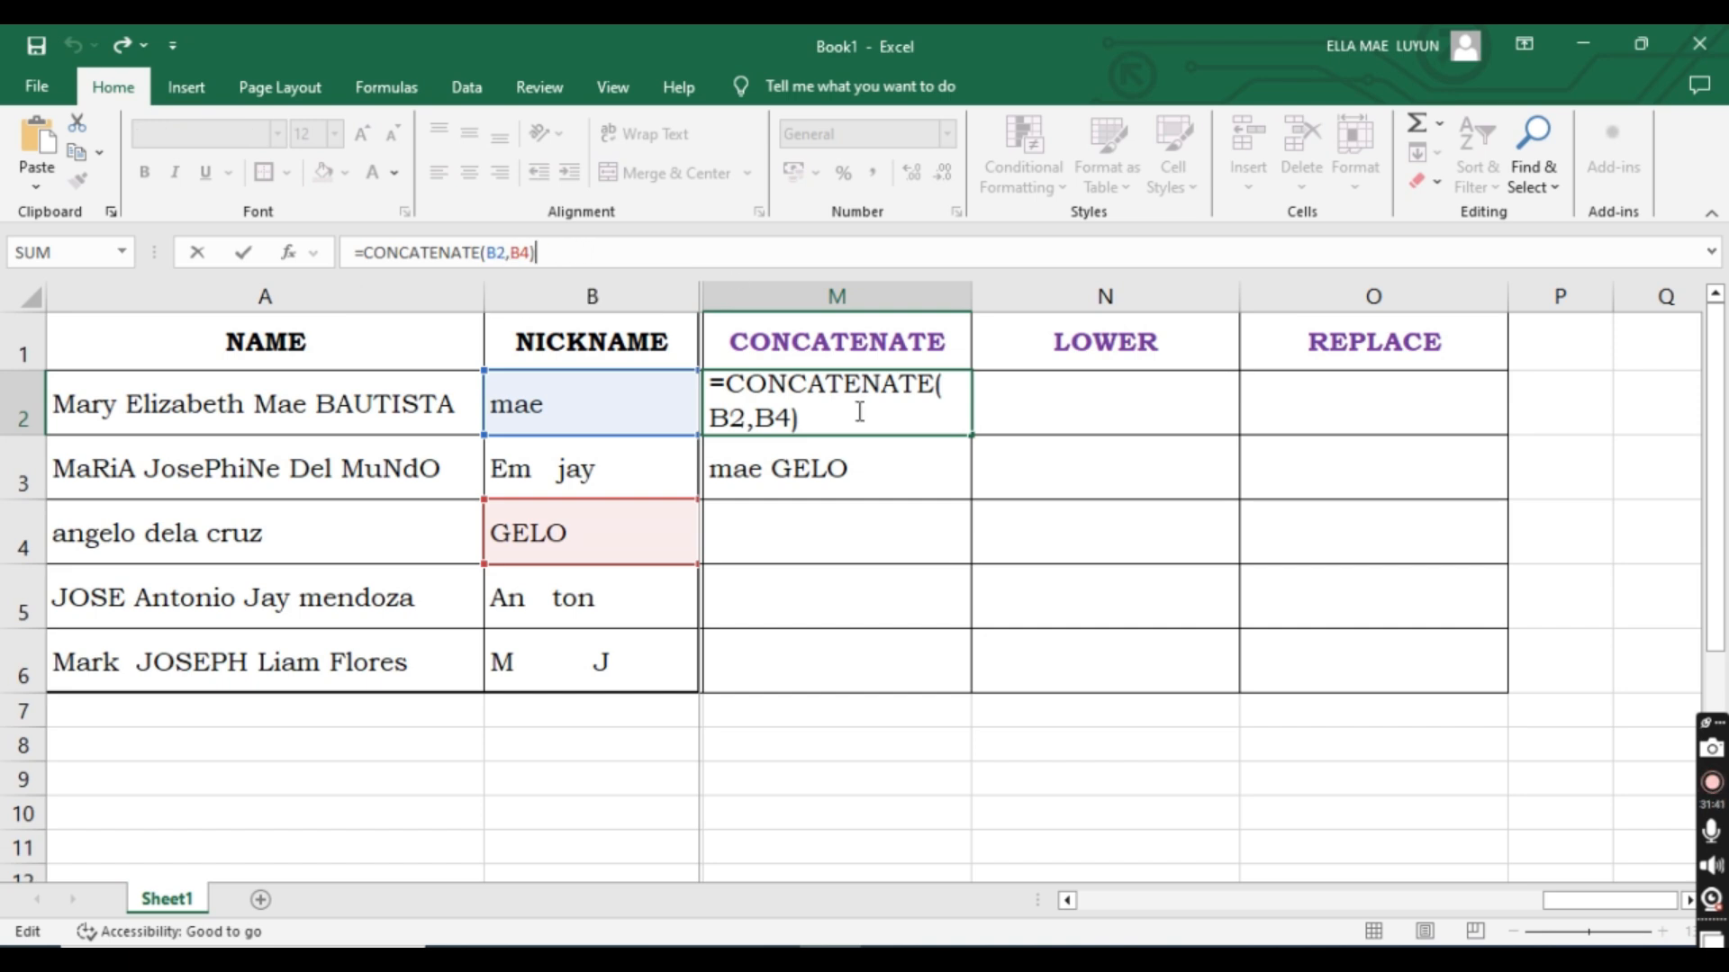
key("Return")
left_click(857, 409)
left_click(856, 453)
left_click(847, 416)
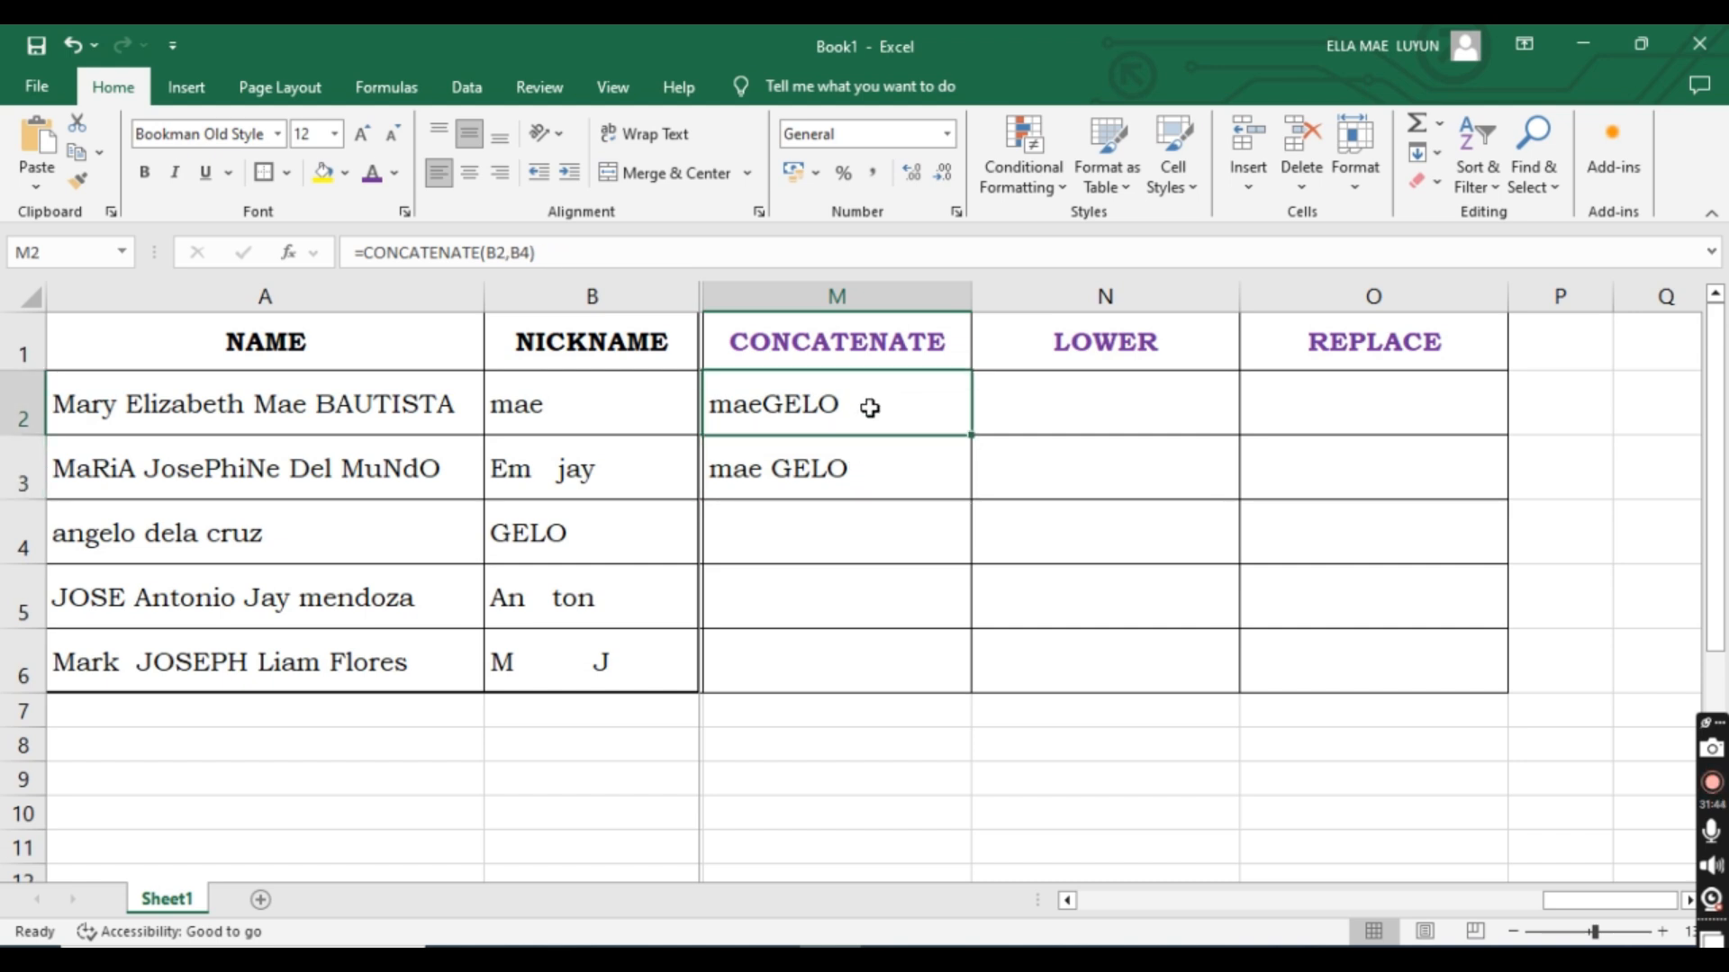
left_click(882, 545)
In M4, enter ="ELLA" & "DIYOSA" so it shows ELLADIYOSA.
type("=")
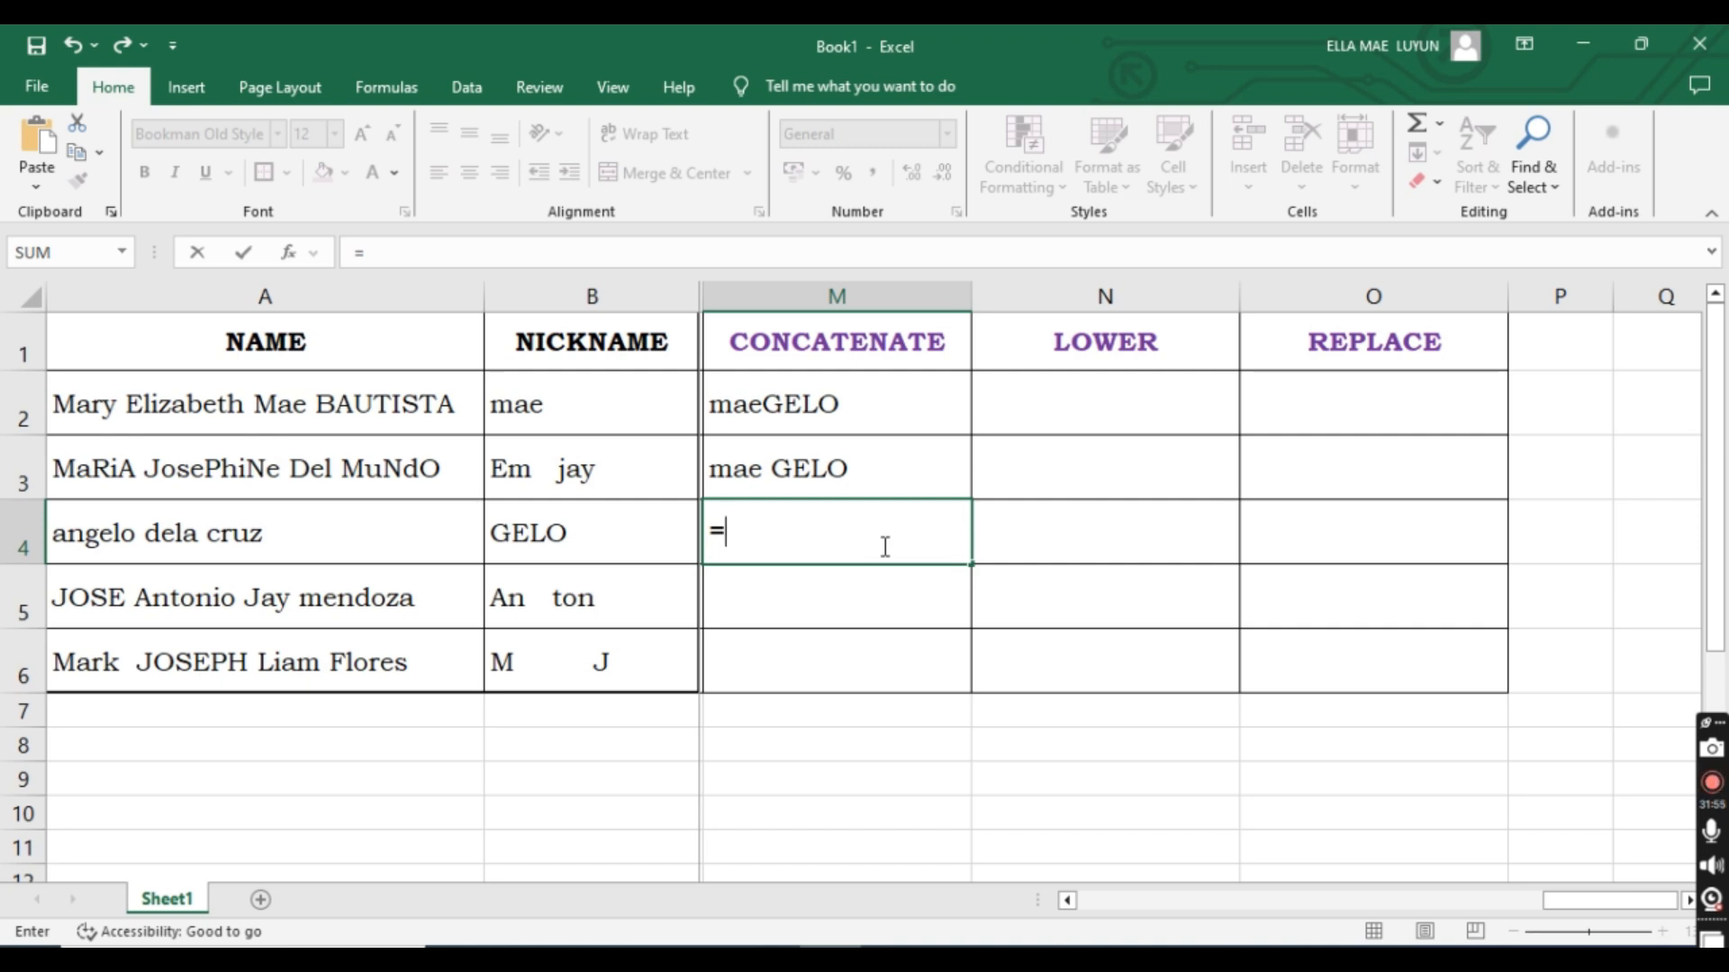
type("(")
key("BackSpace")
type("\"ELLA")
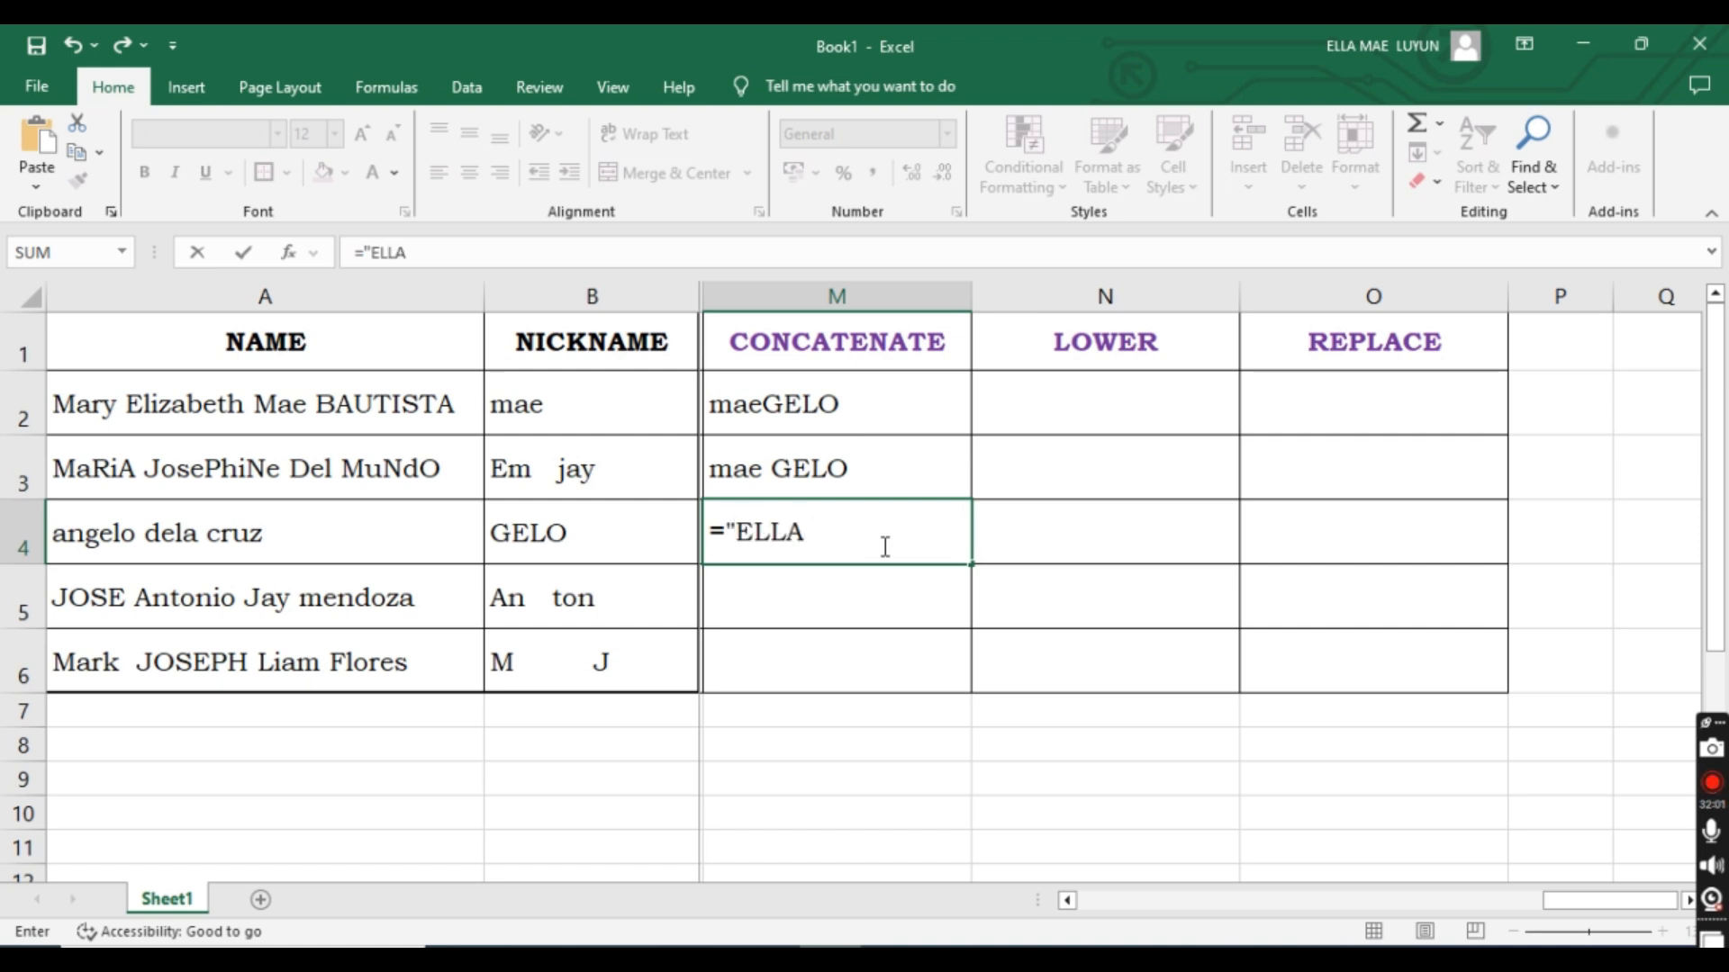
type("\" & \"DIYOSA")
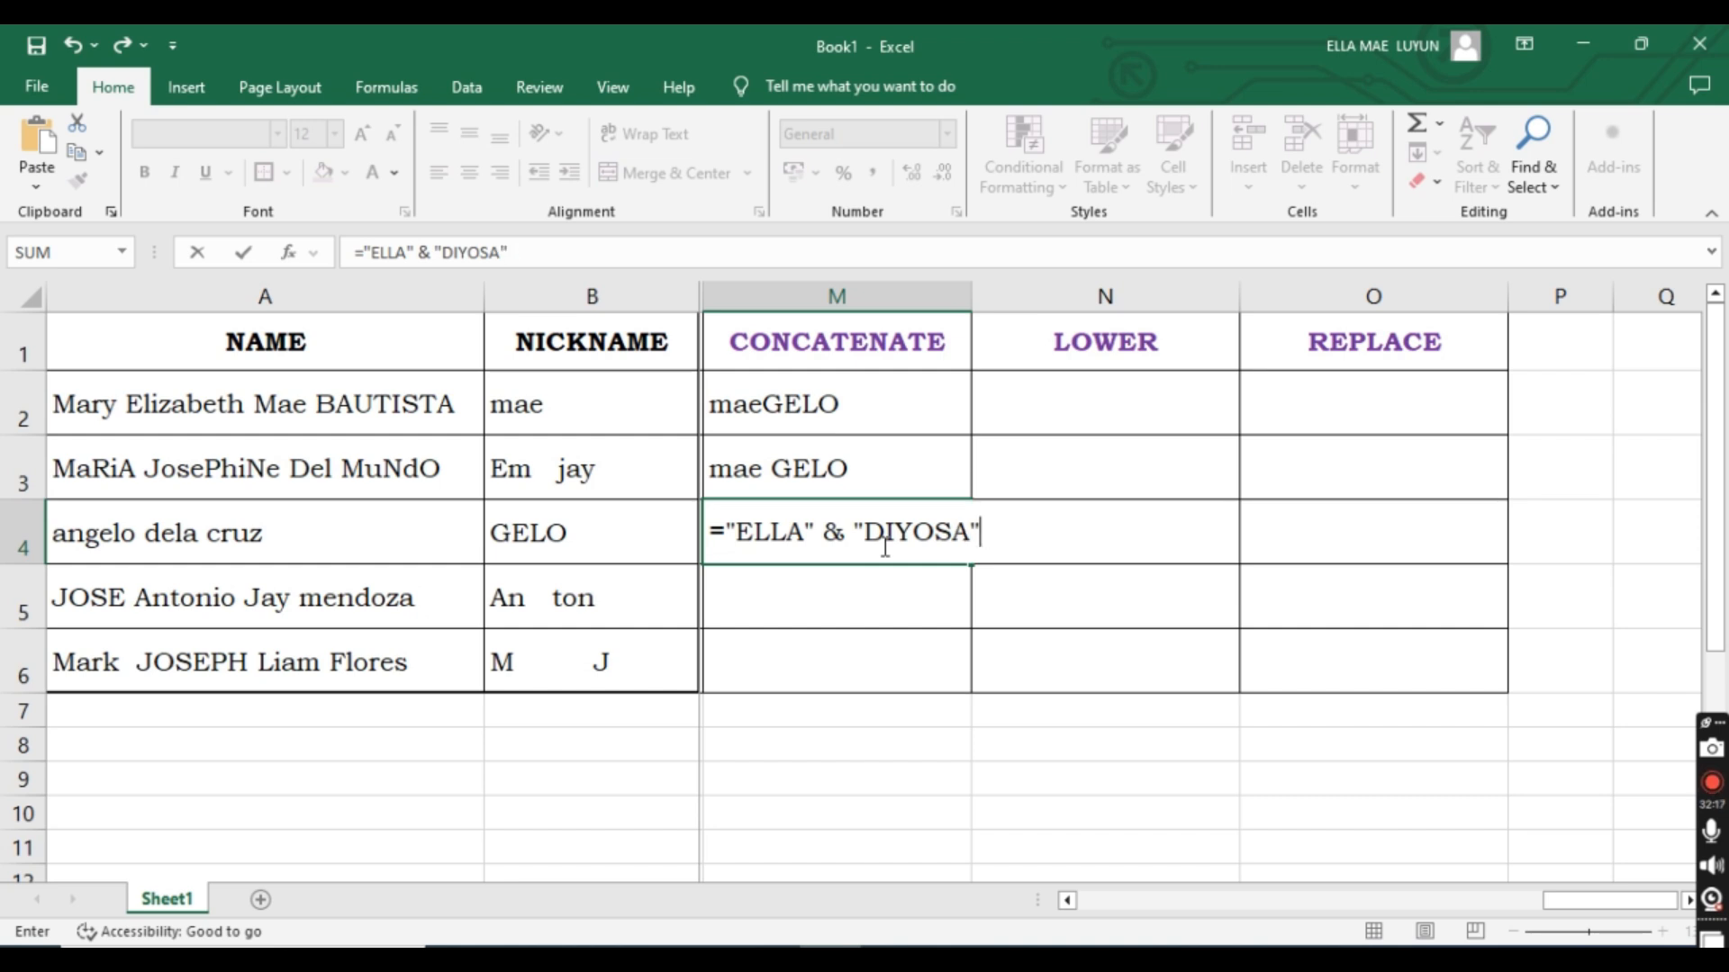
key("Return")
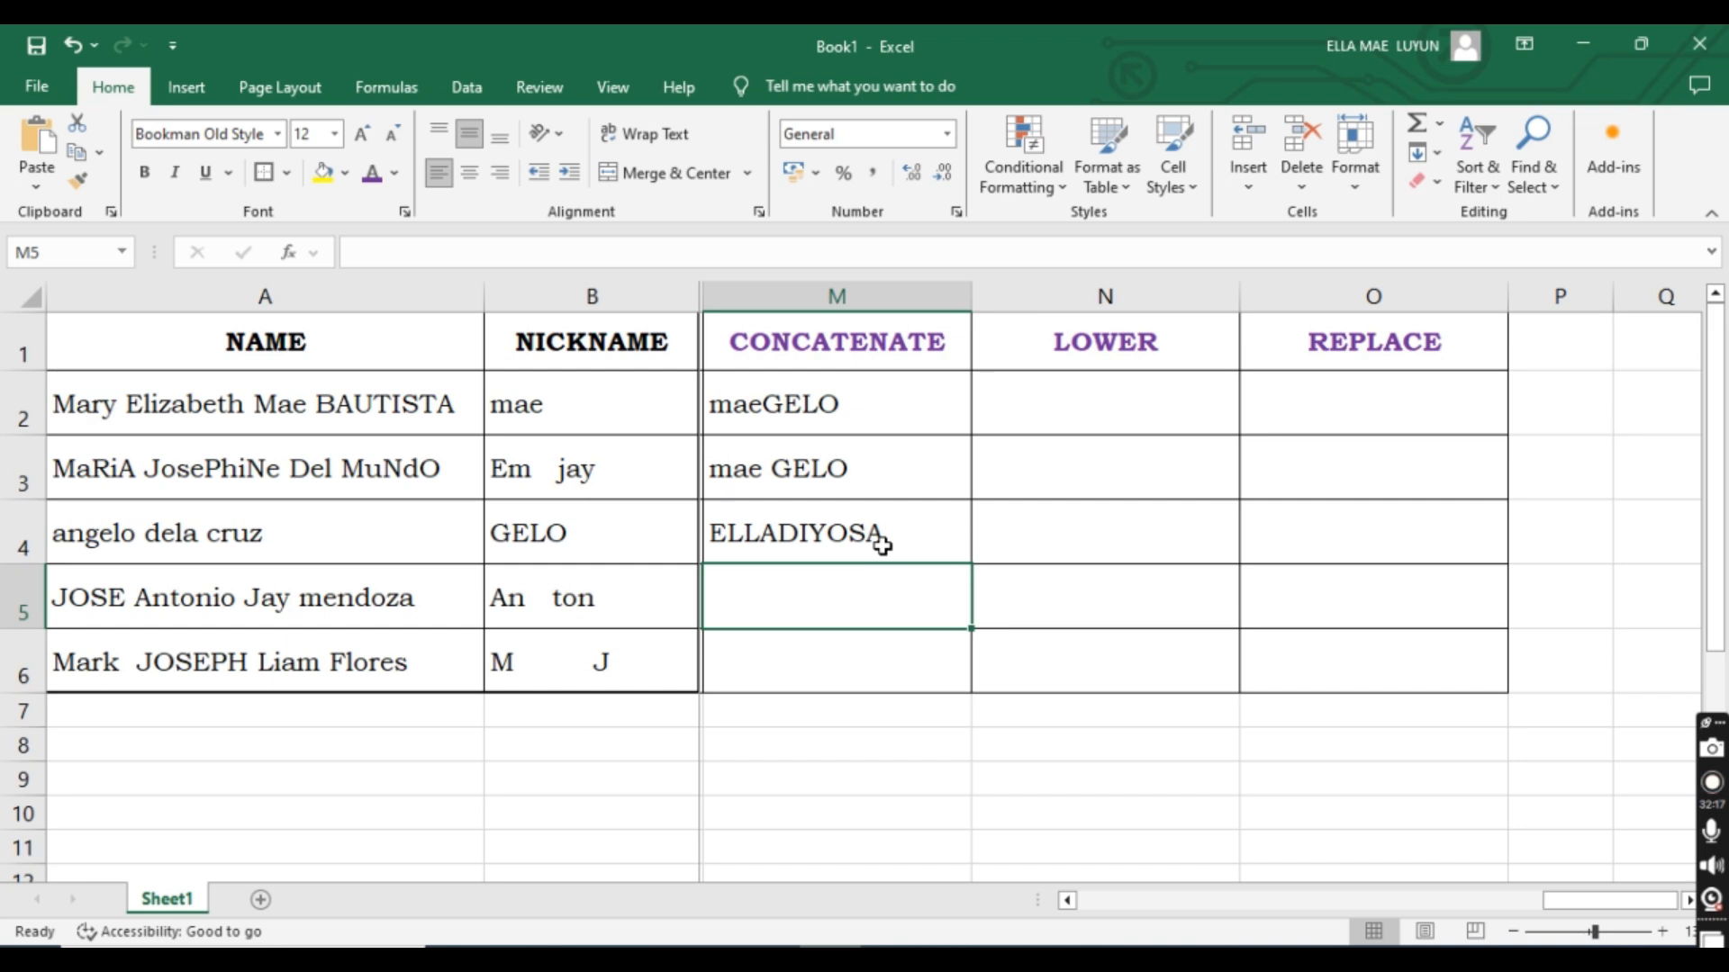
In M5, enter a formula joining "ELLA" and "DIYOSA" with &.
double_click(885, 601)
type("=\"")
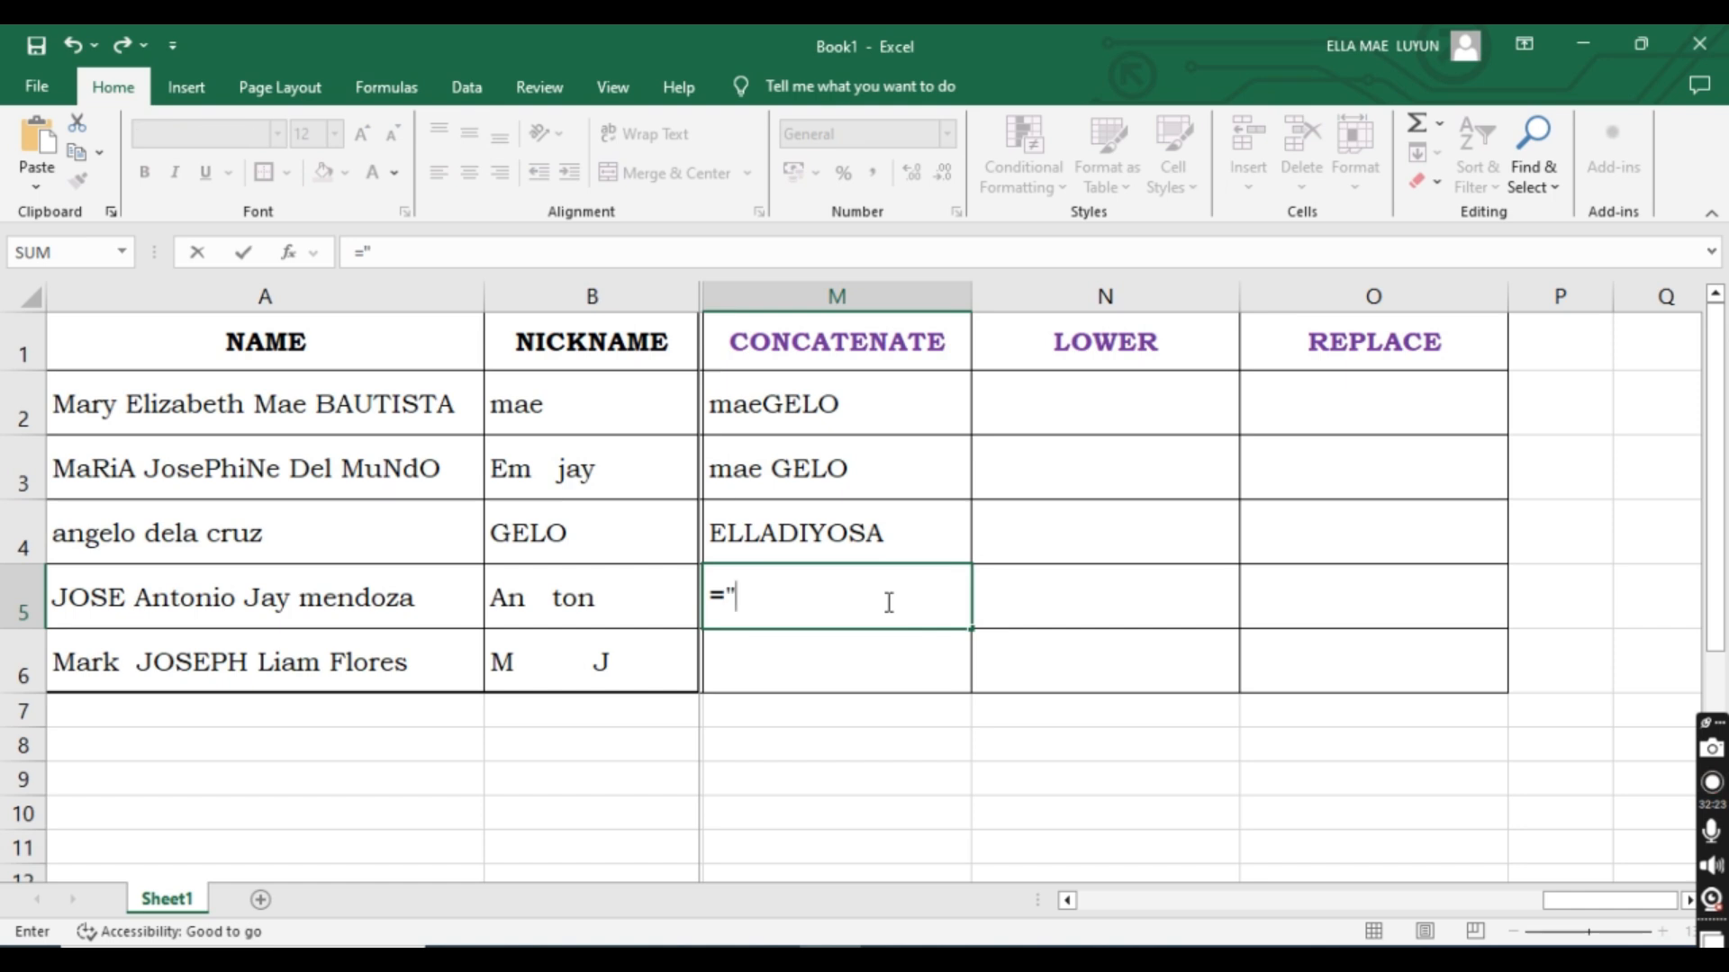
type("ELLA\"")
key("Left")
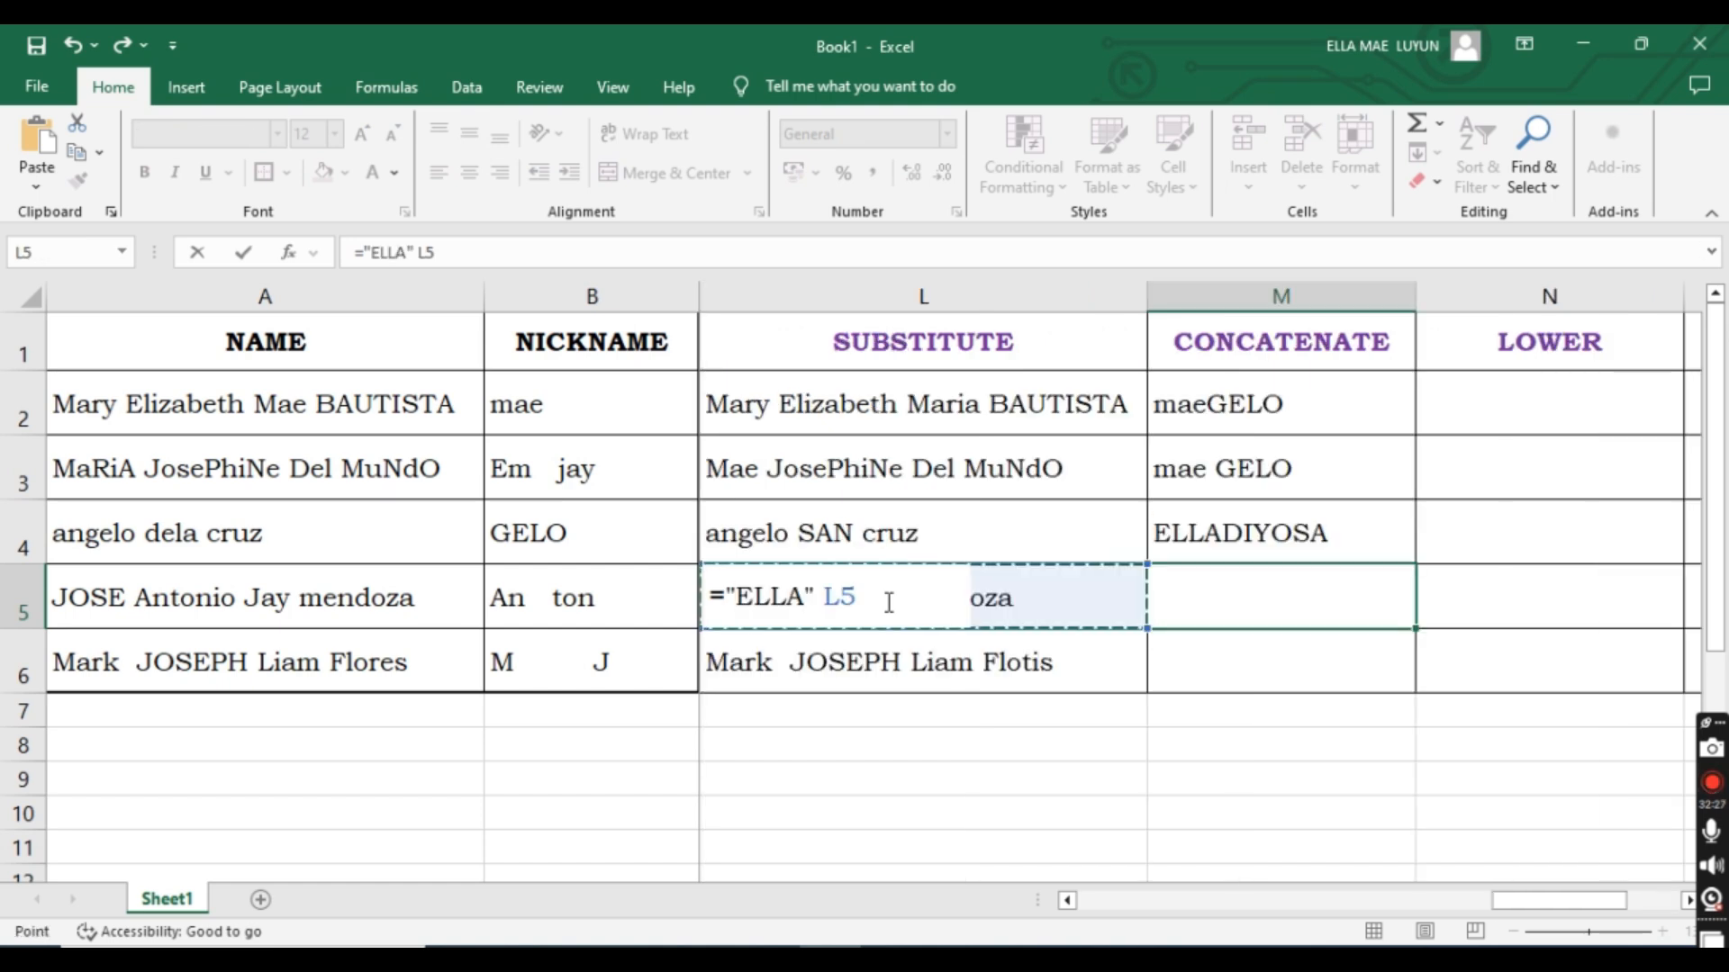
key("BackSpace")
key("BackSpace")
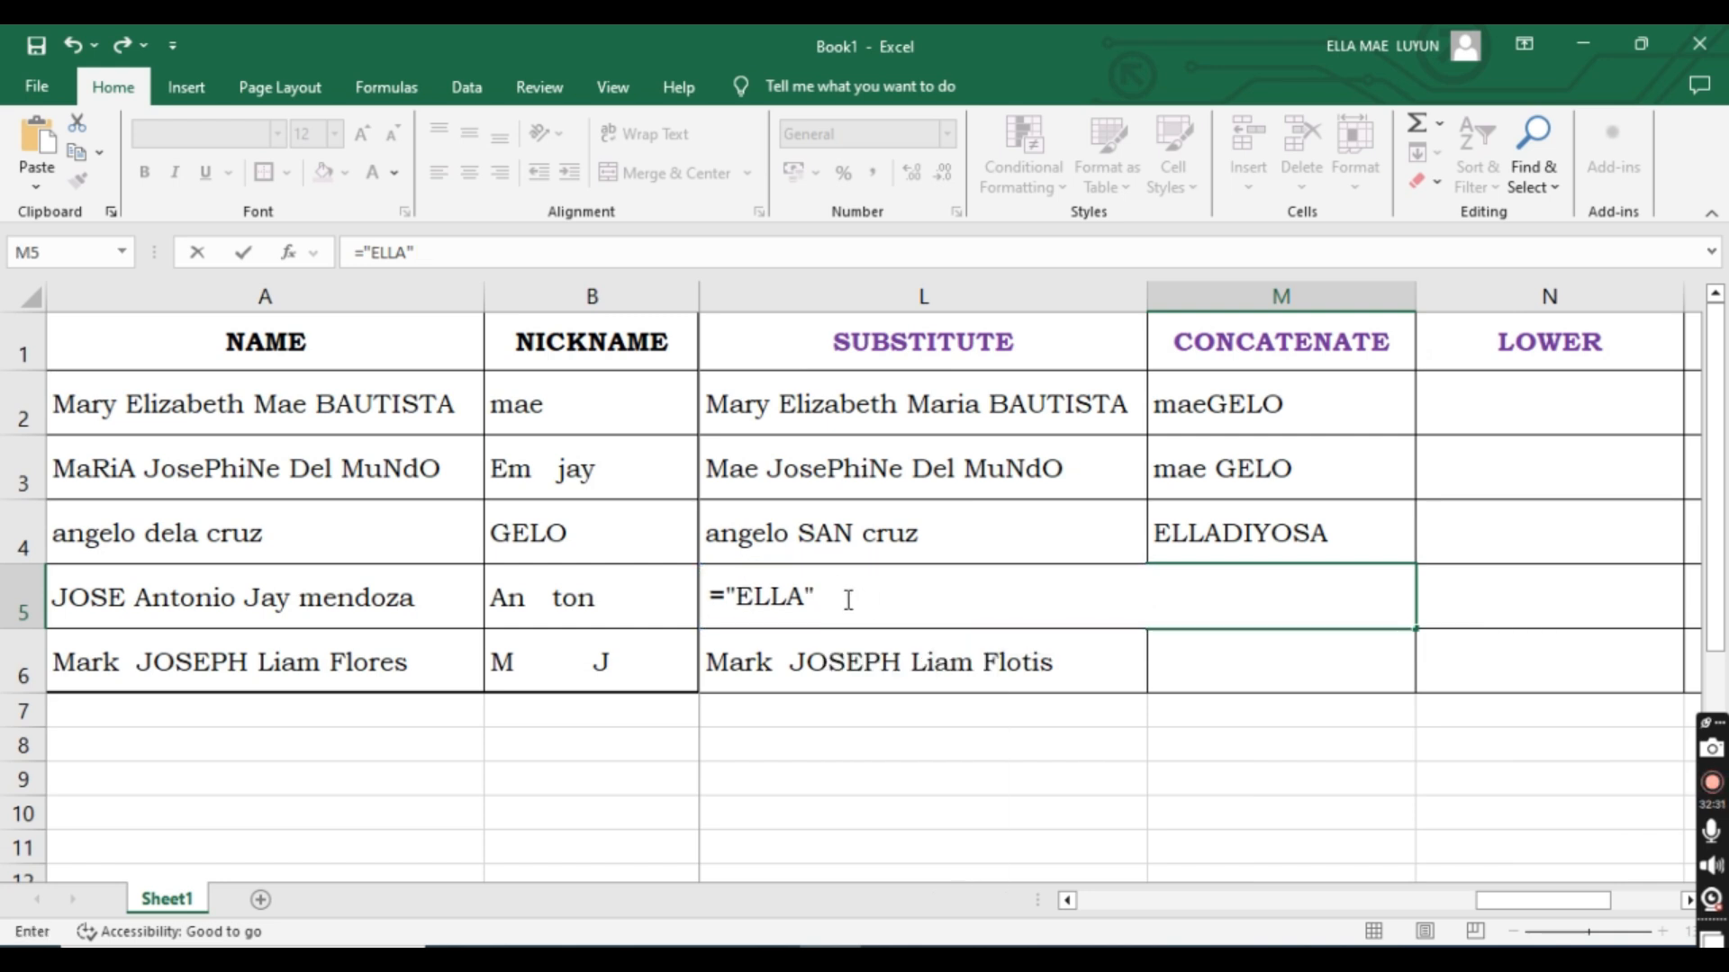
left_click_drag(1498, 901, 1580, 910)
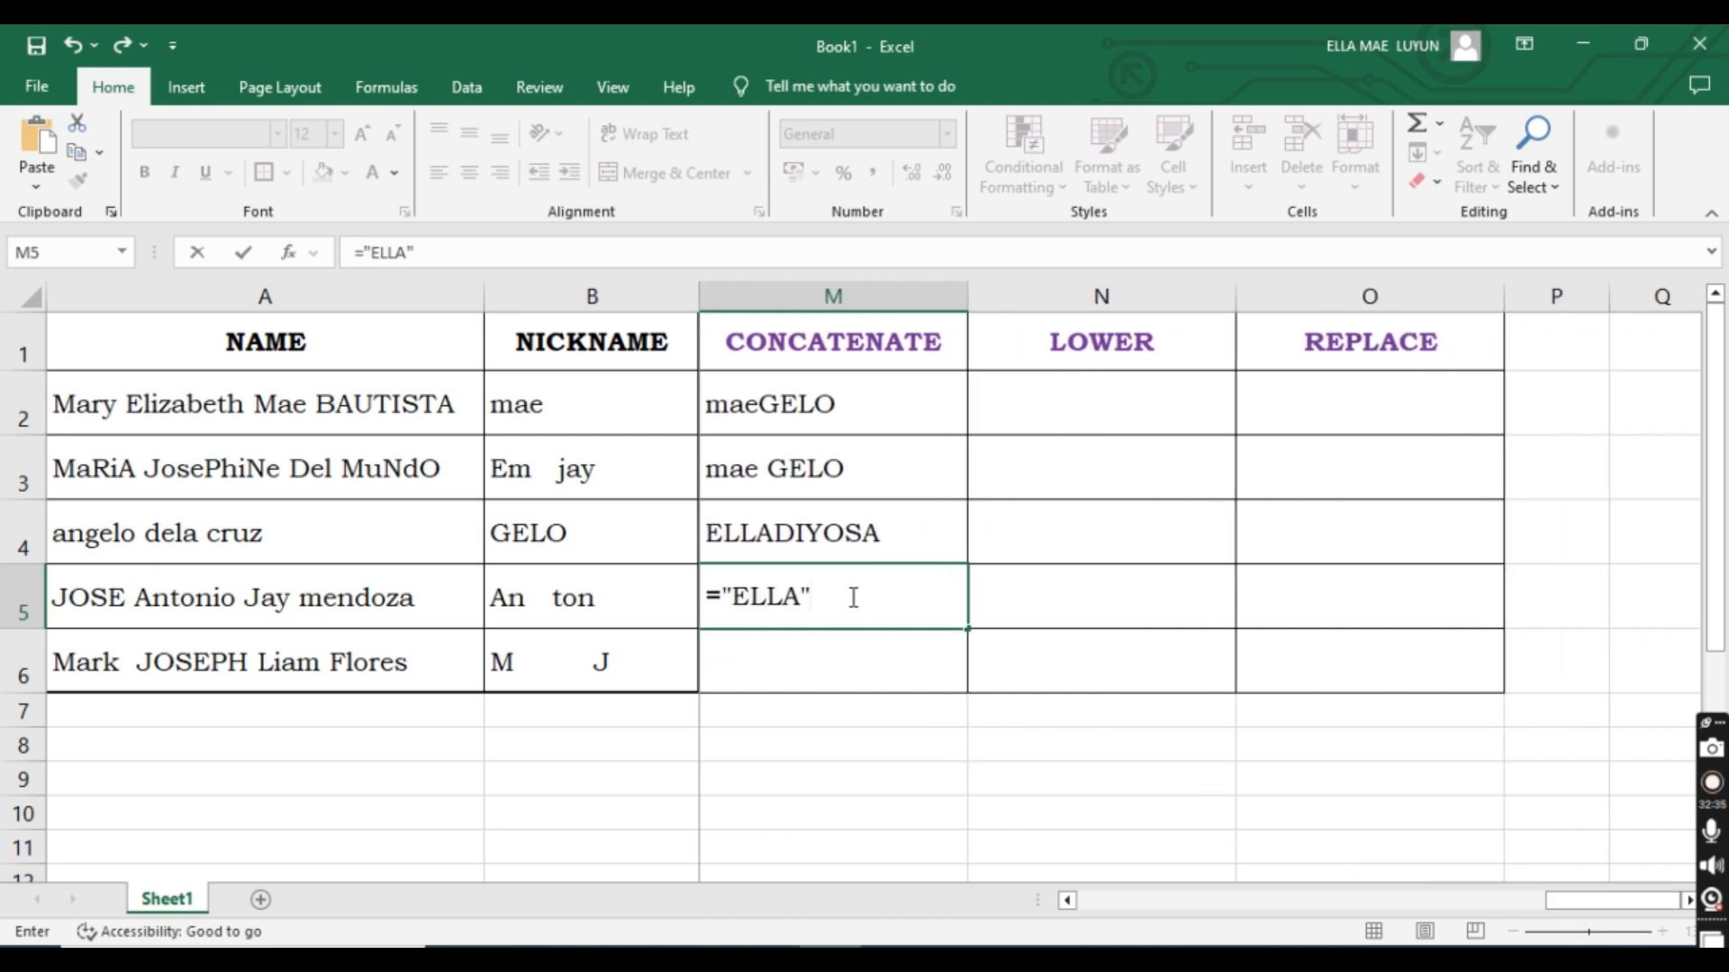
left_click(801, 594)
left_click(835, 601)
type("& \"DIYOSA")
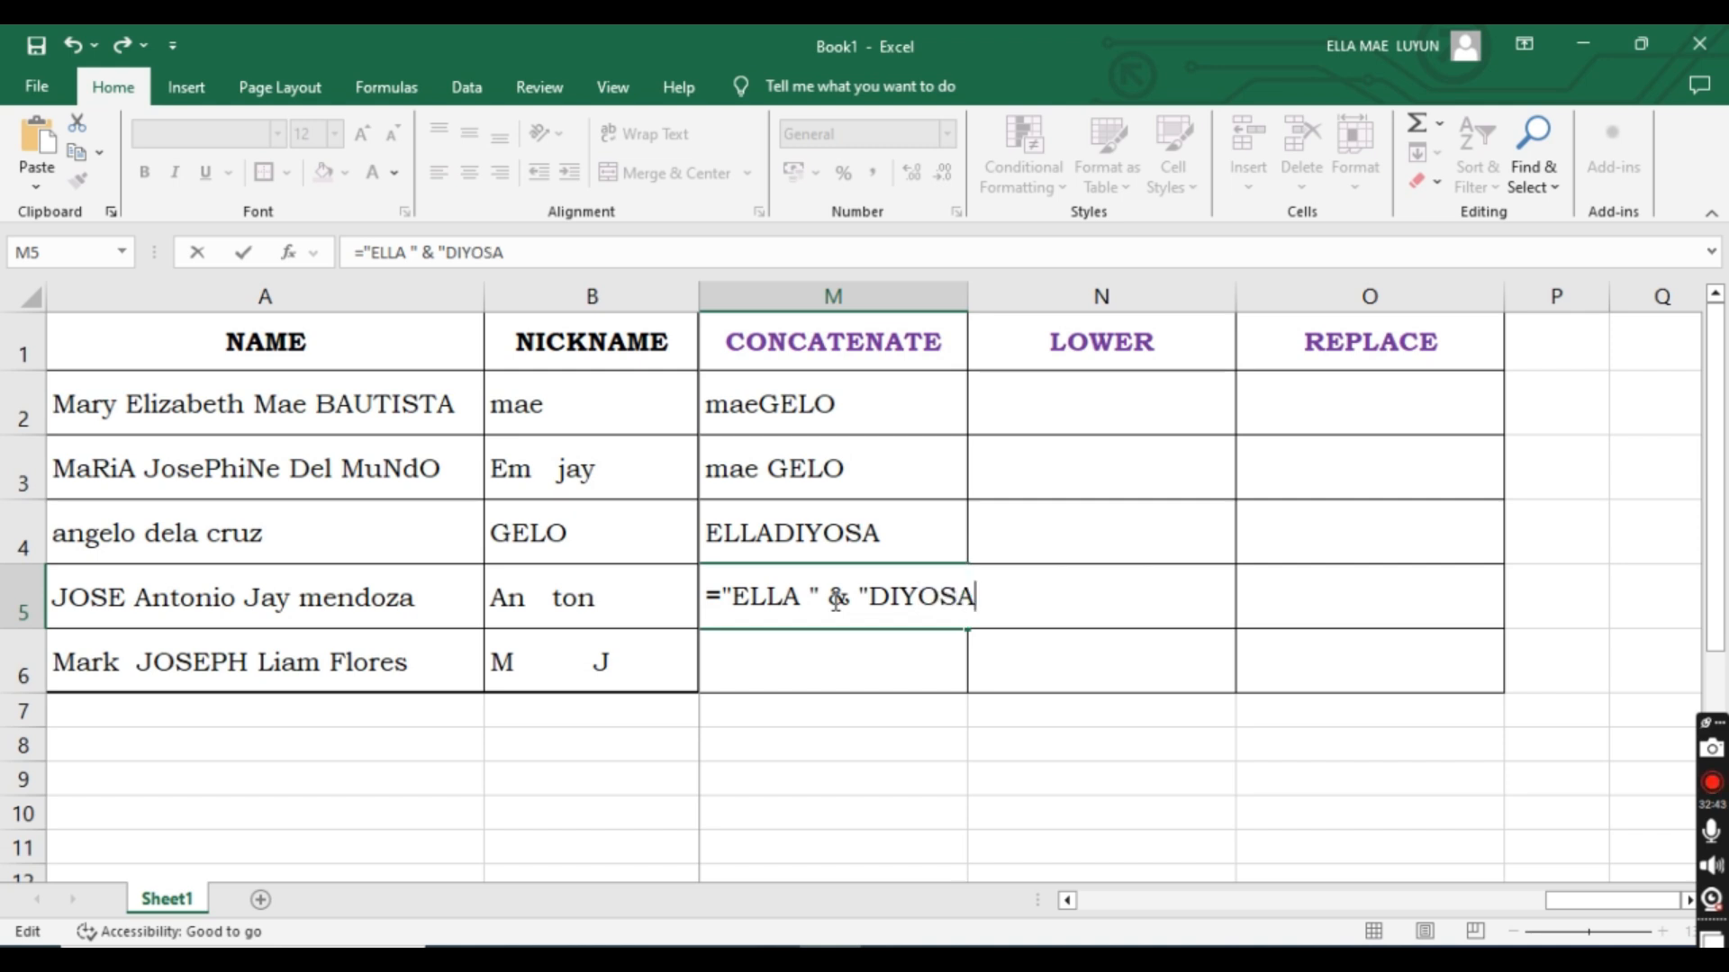
type("\"")
key("Return")
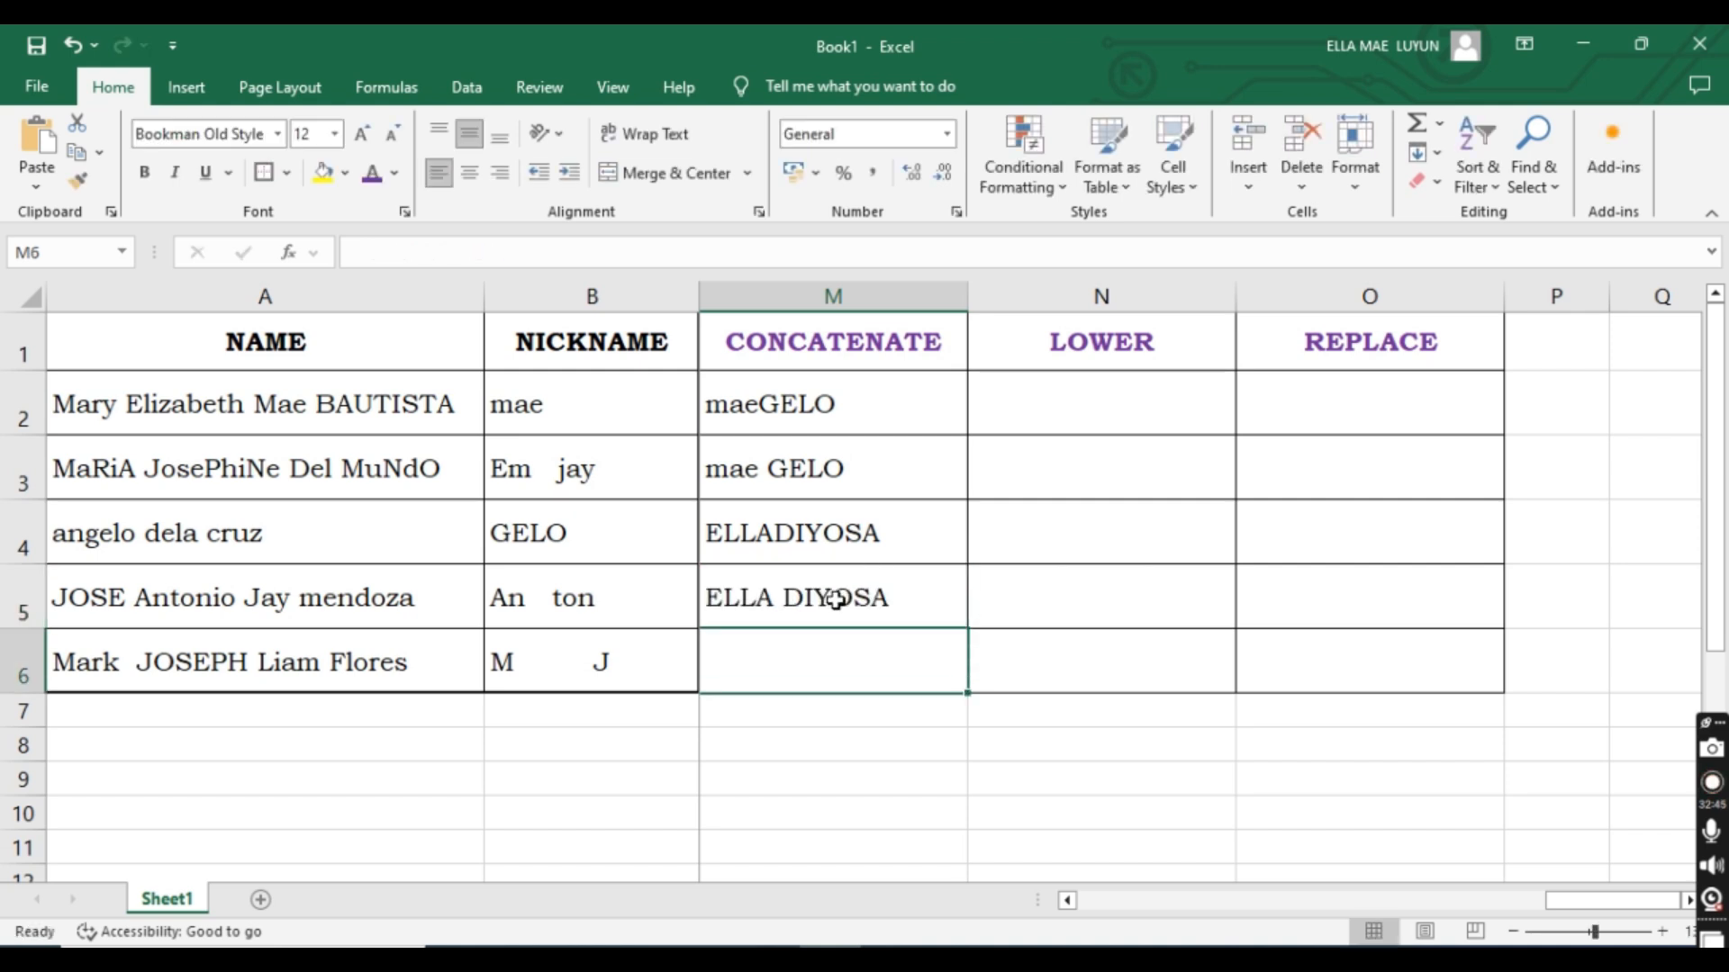
Add " " between the two words in M5 so it shows ELLA DIYOSA.
double_click(824, 601)
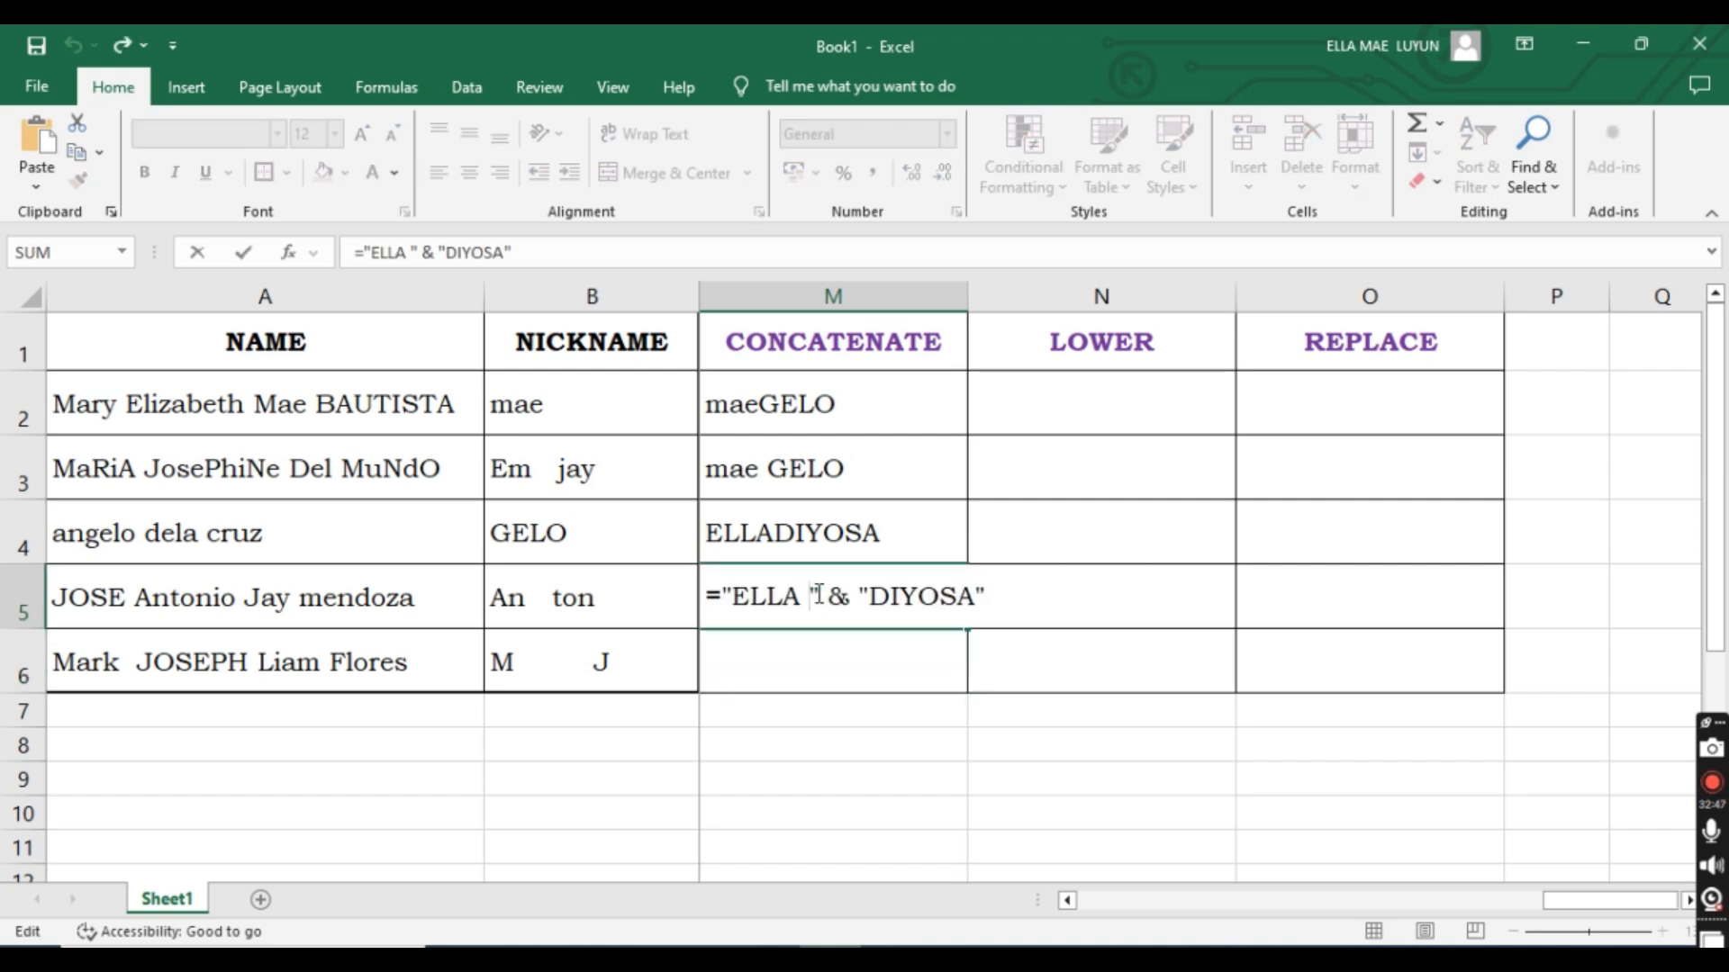
key("BackSpace")
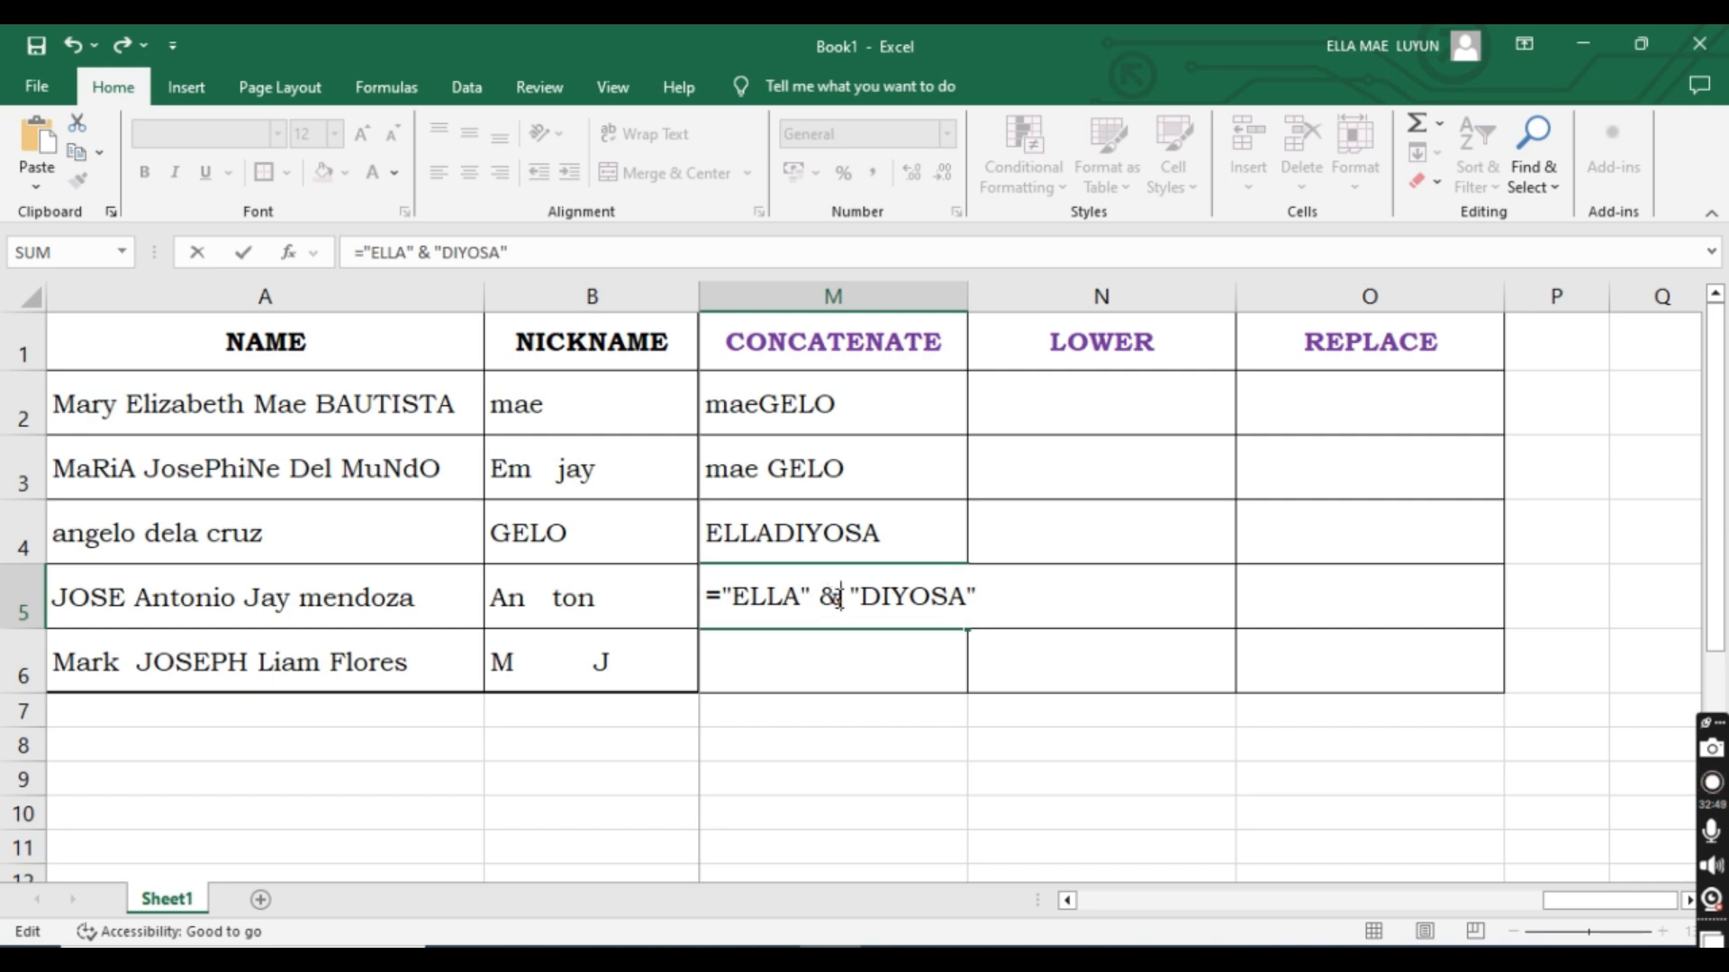
type("\" \" &")
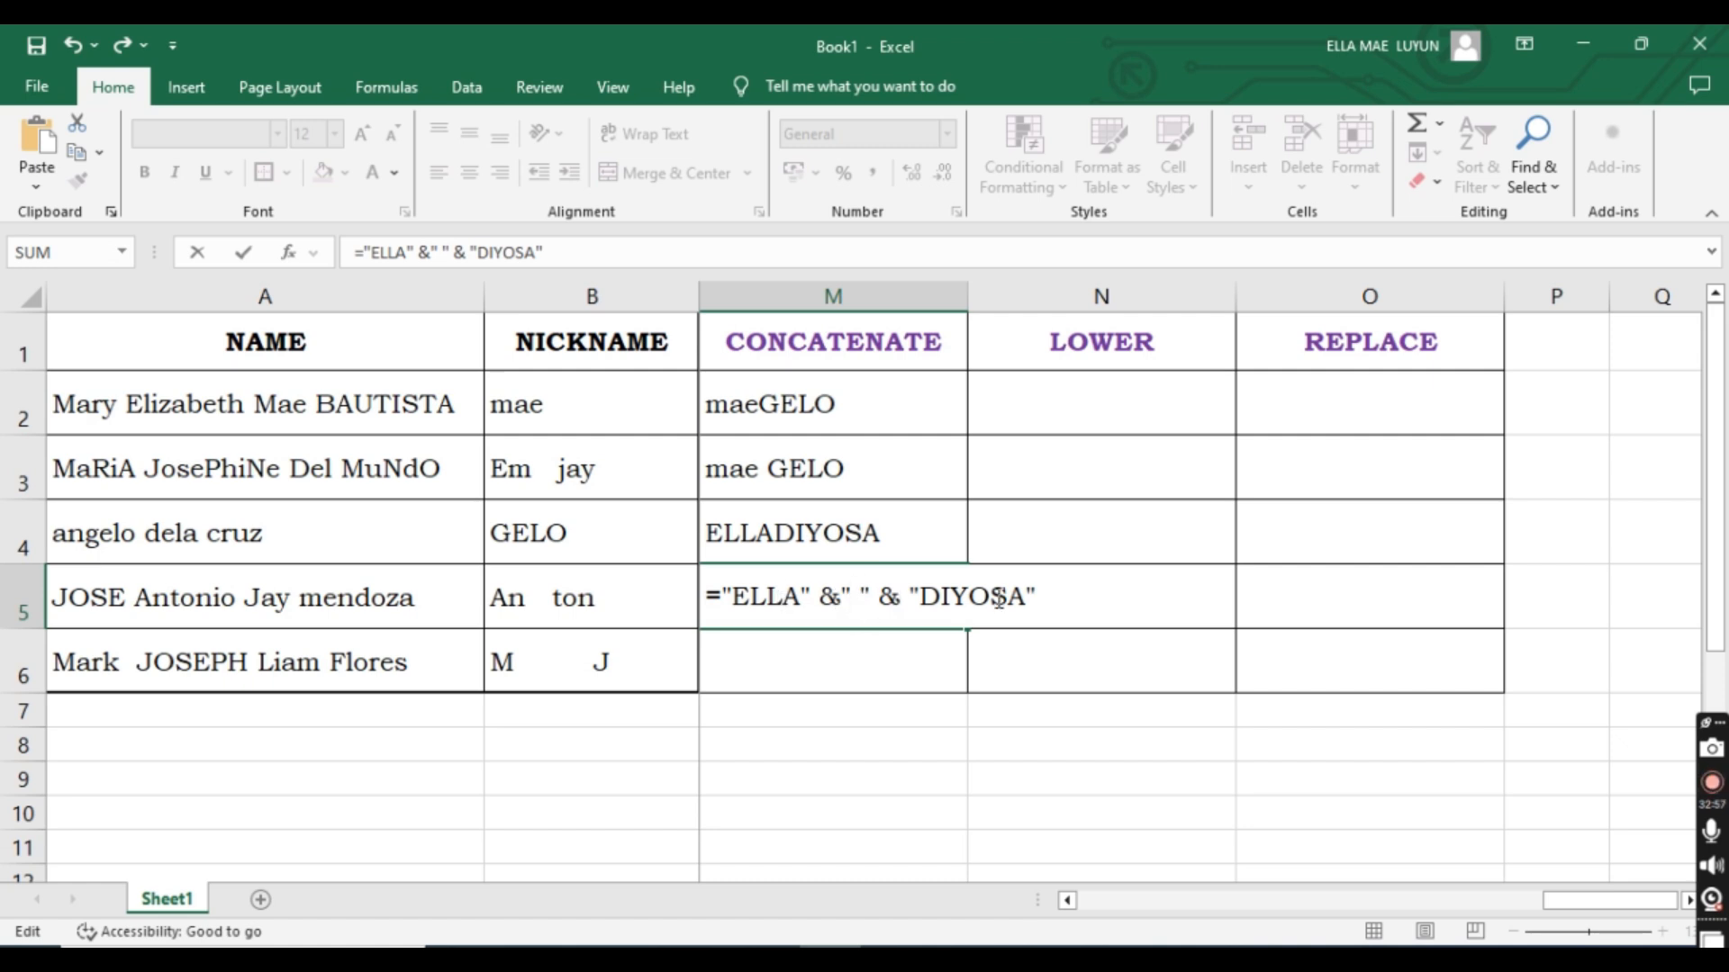
key("Return")
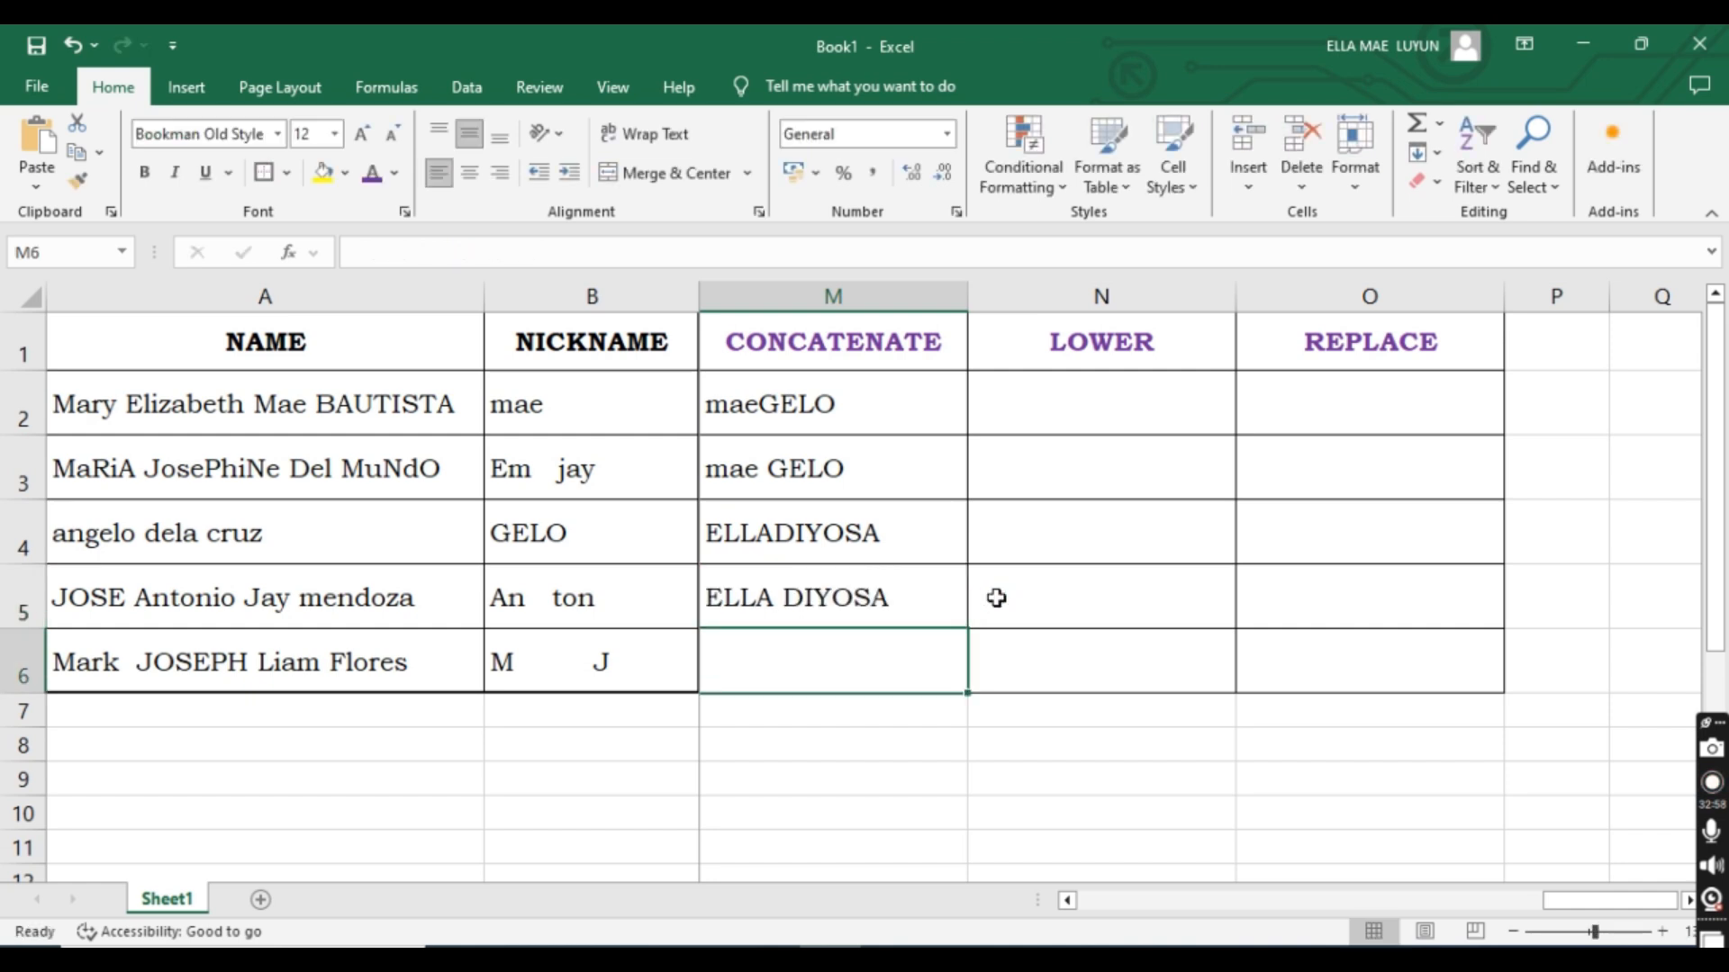
Scroll right until the LOWER column sits beside NICKNAME, then select cell N2.
left_click(808, 590)
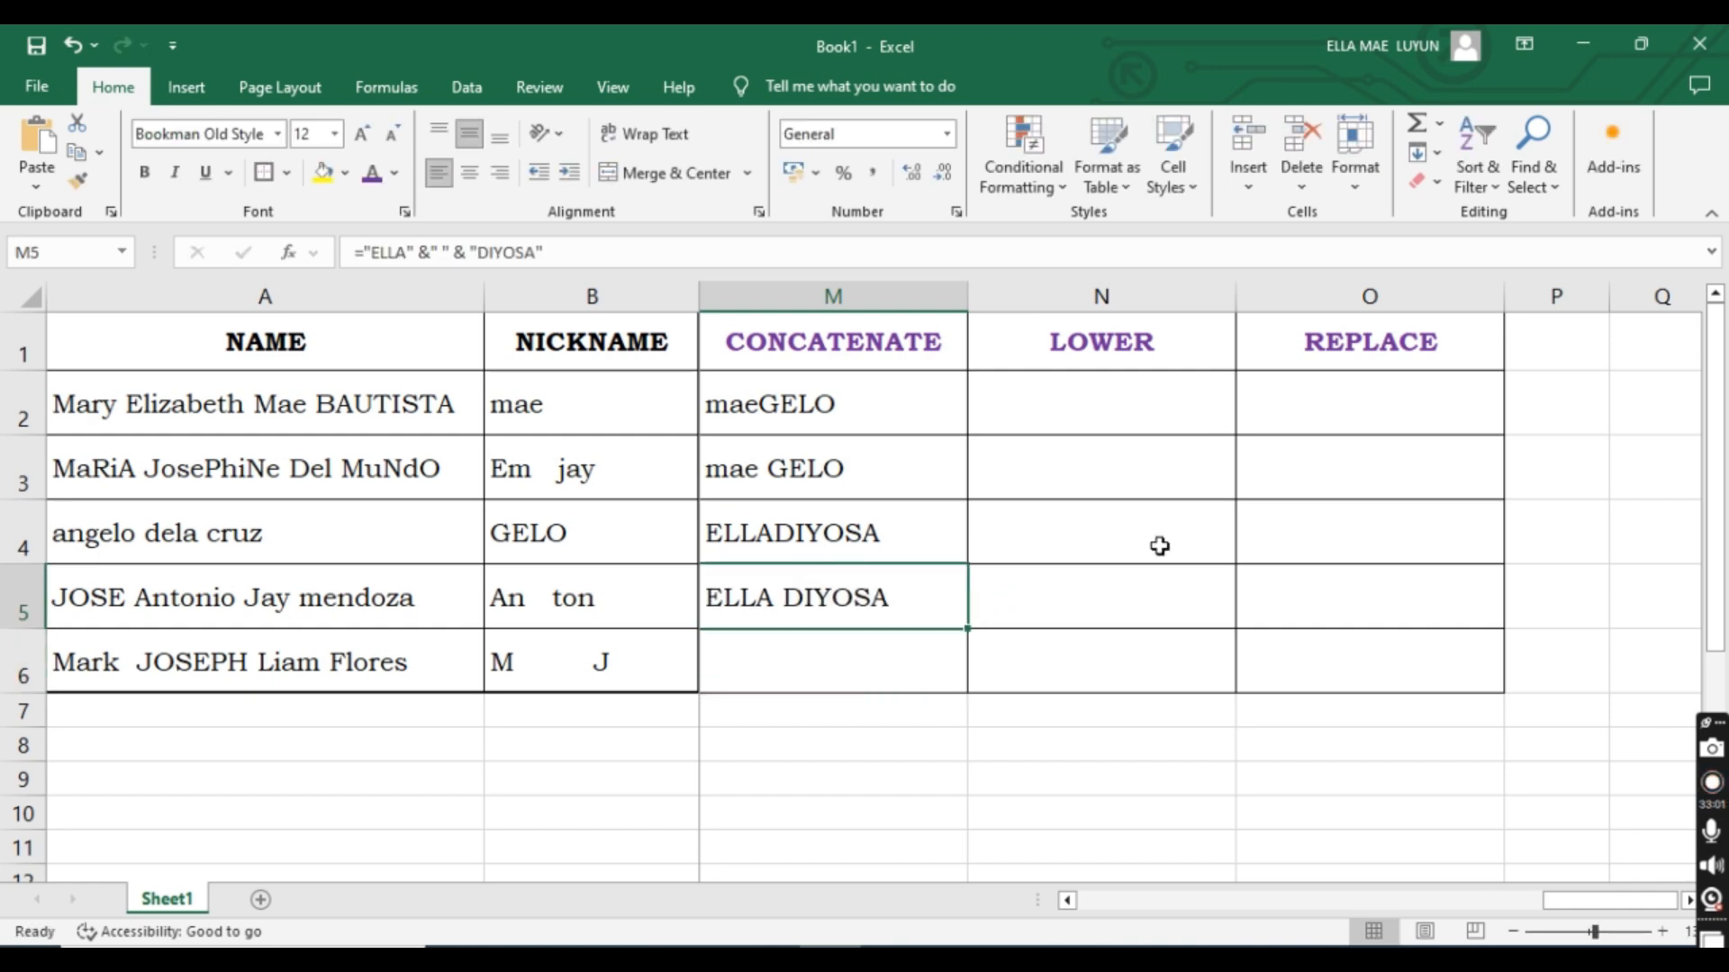
left_click_drag(1607, 900, 1626, 894)
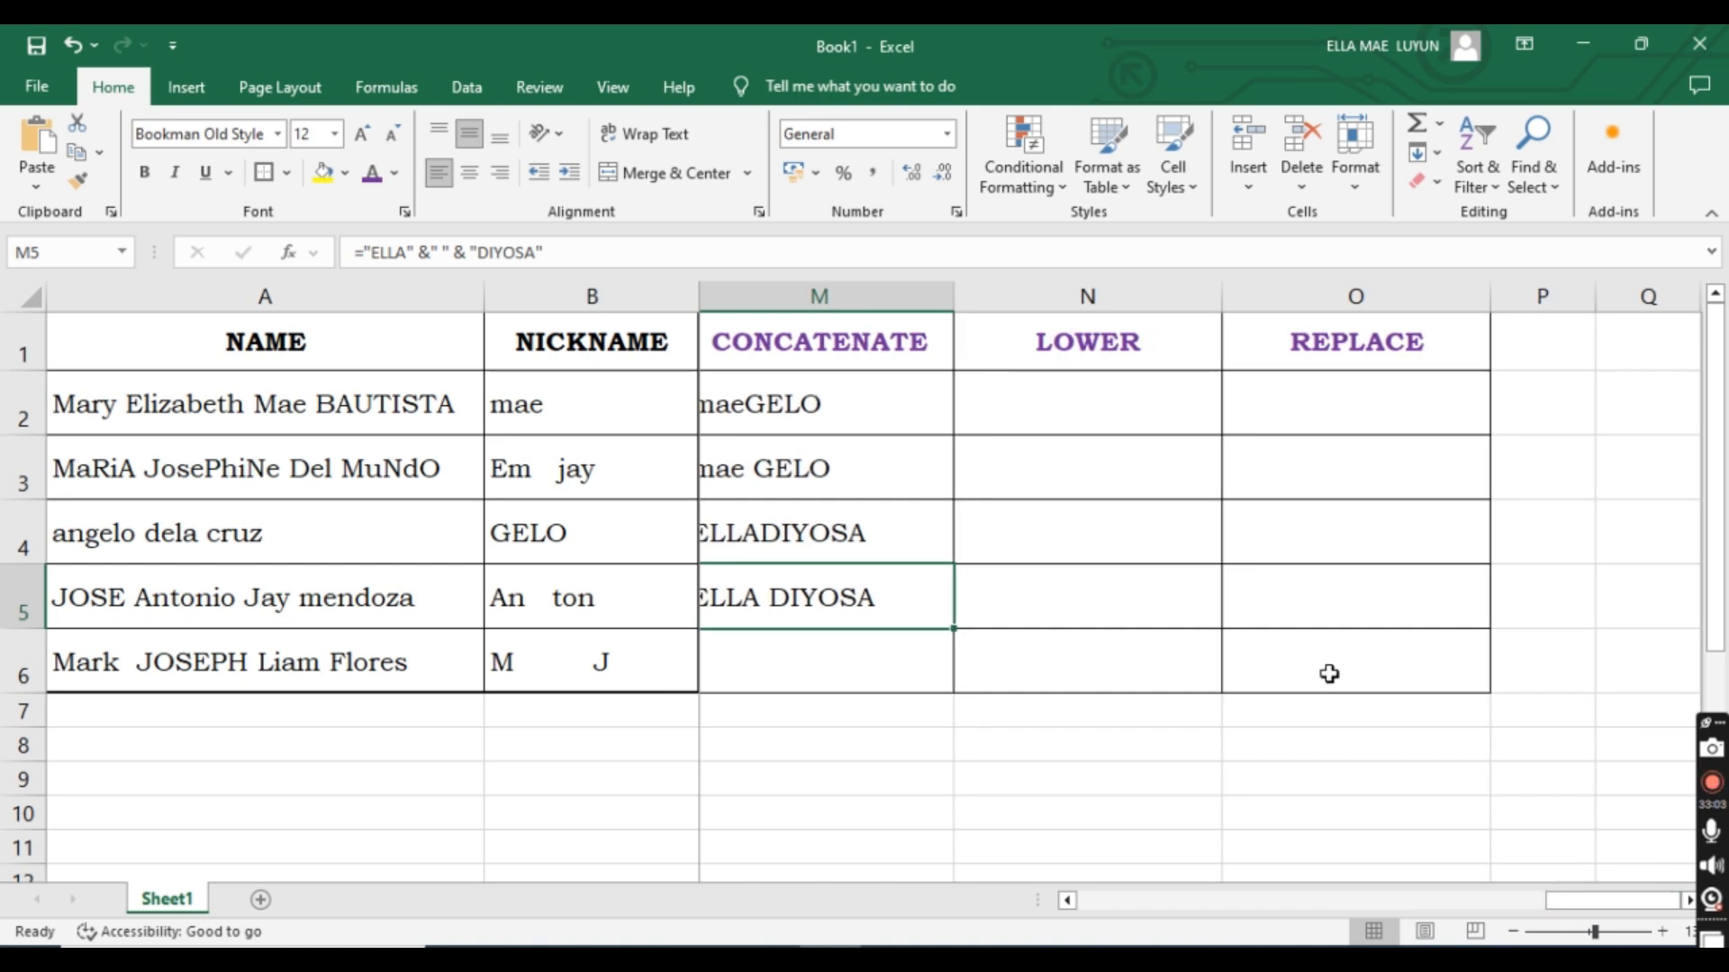
left_click(1095, 396)
left_click(1627, 809)
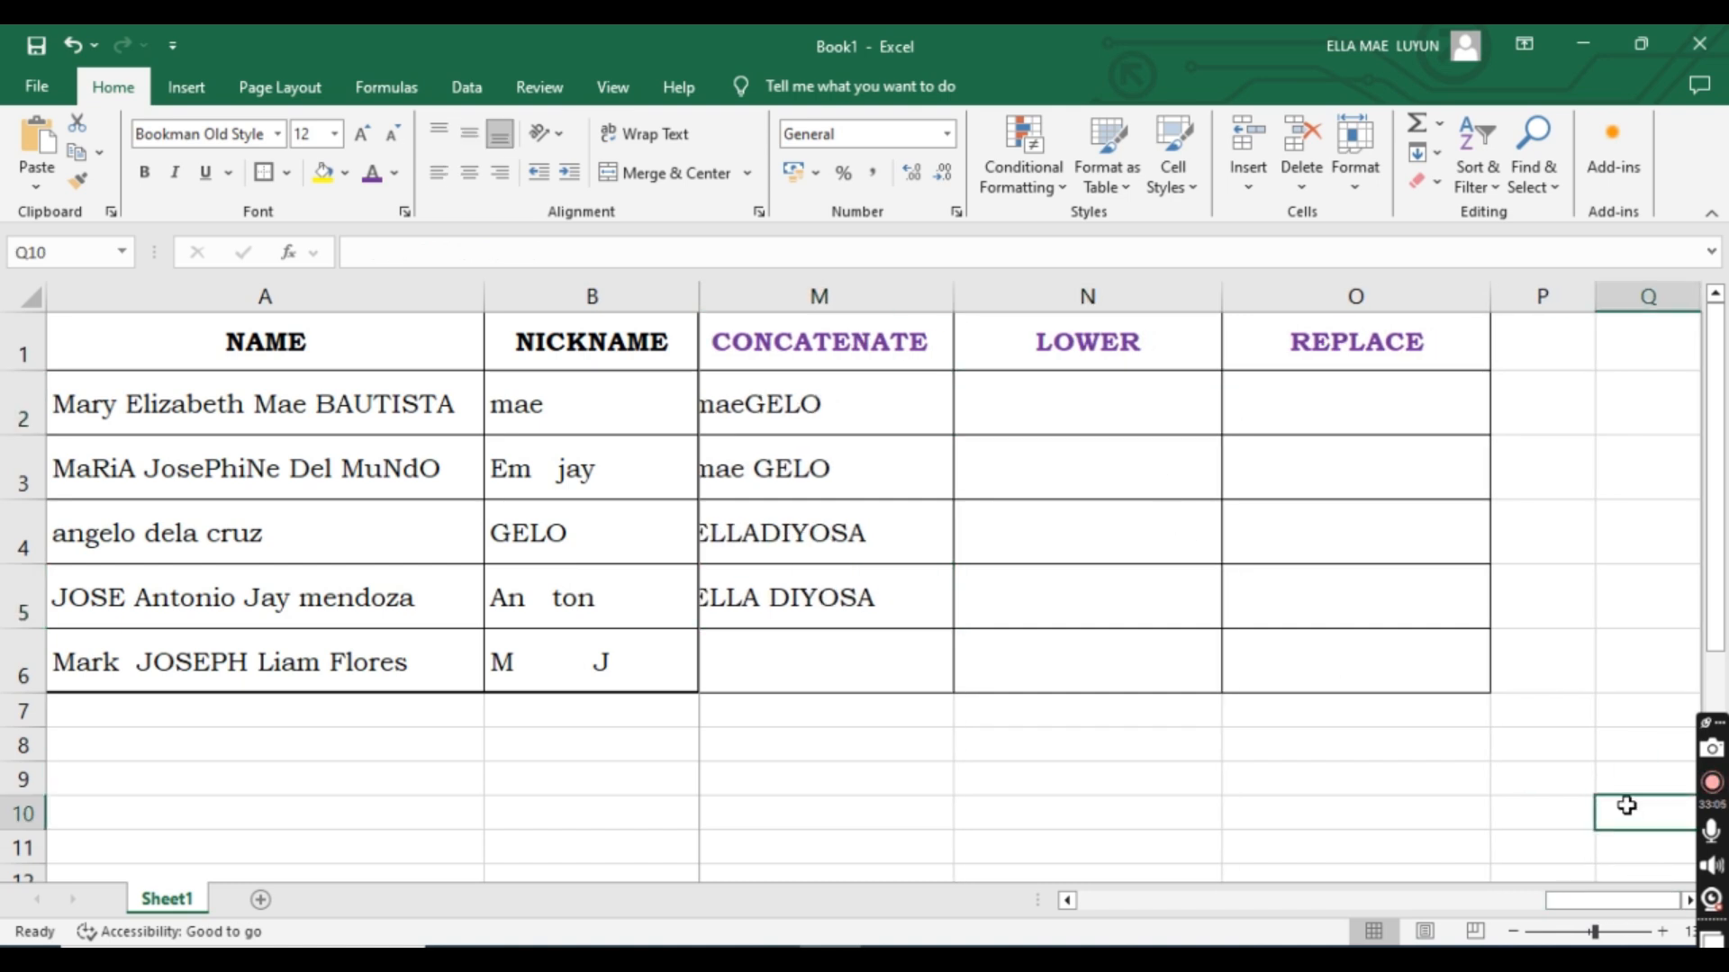
left_click(1627, 806)
left_click(876, 438)
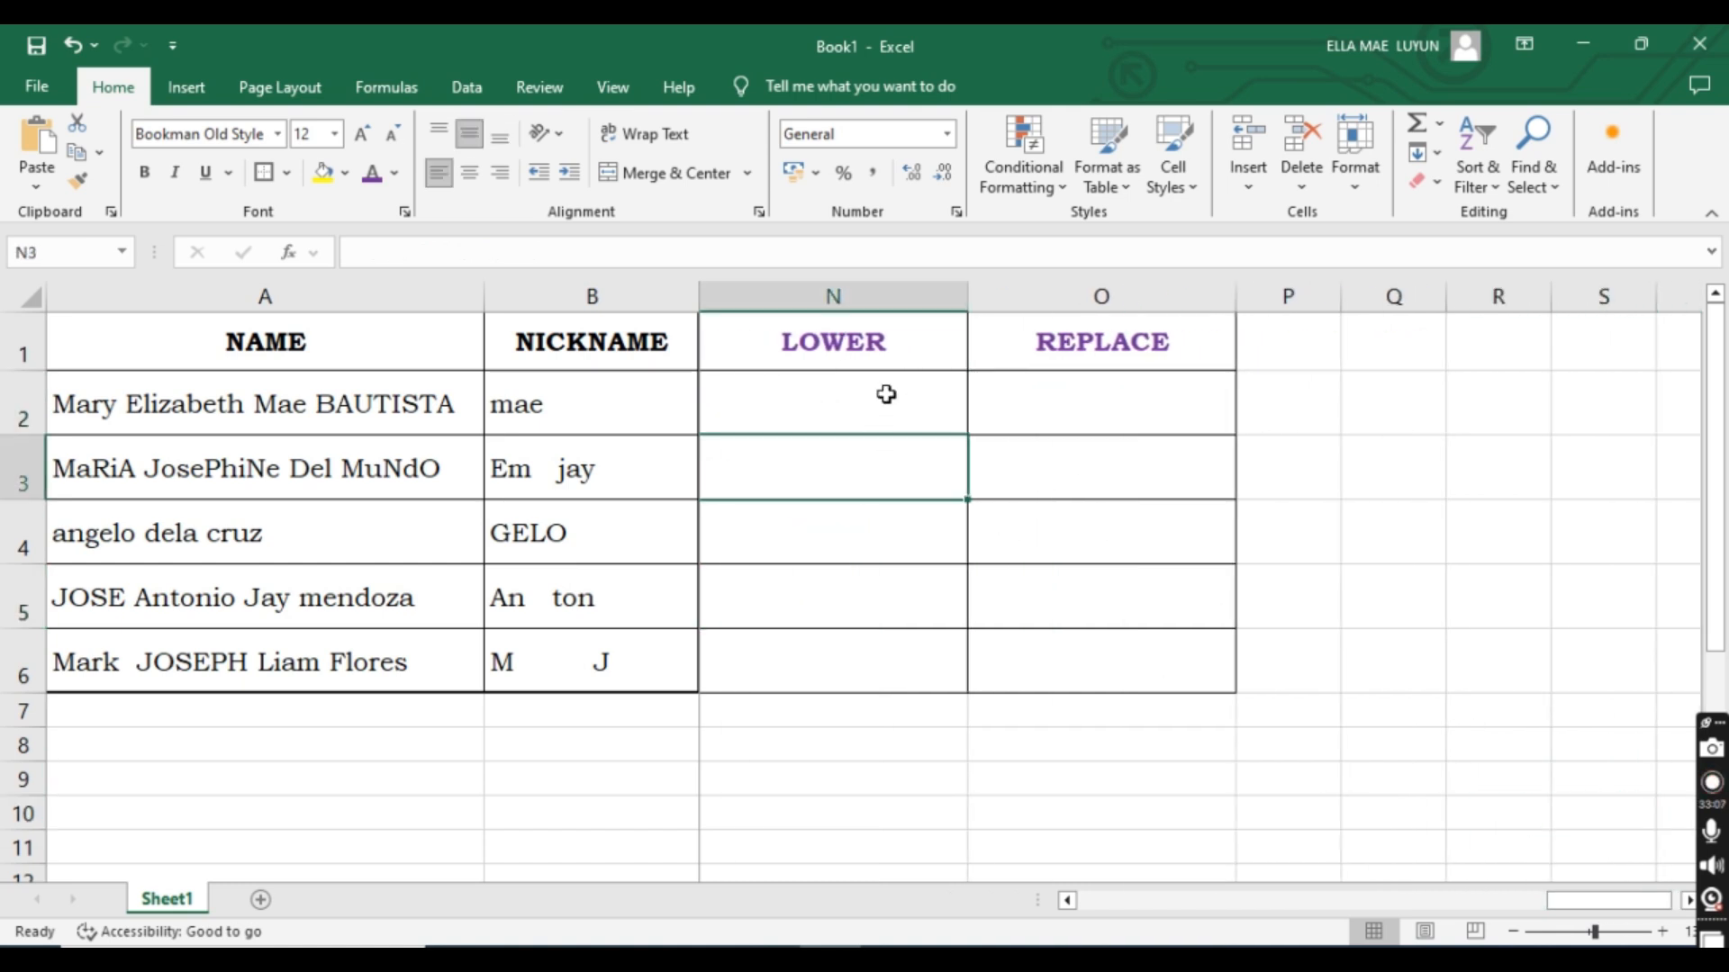
left_click(885, 395)
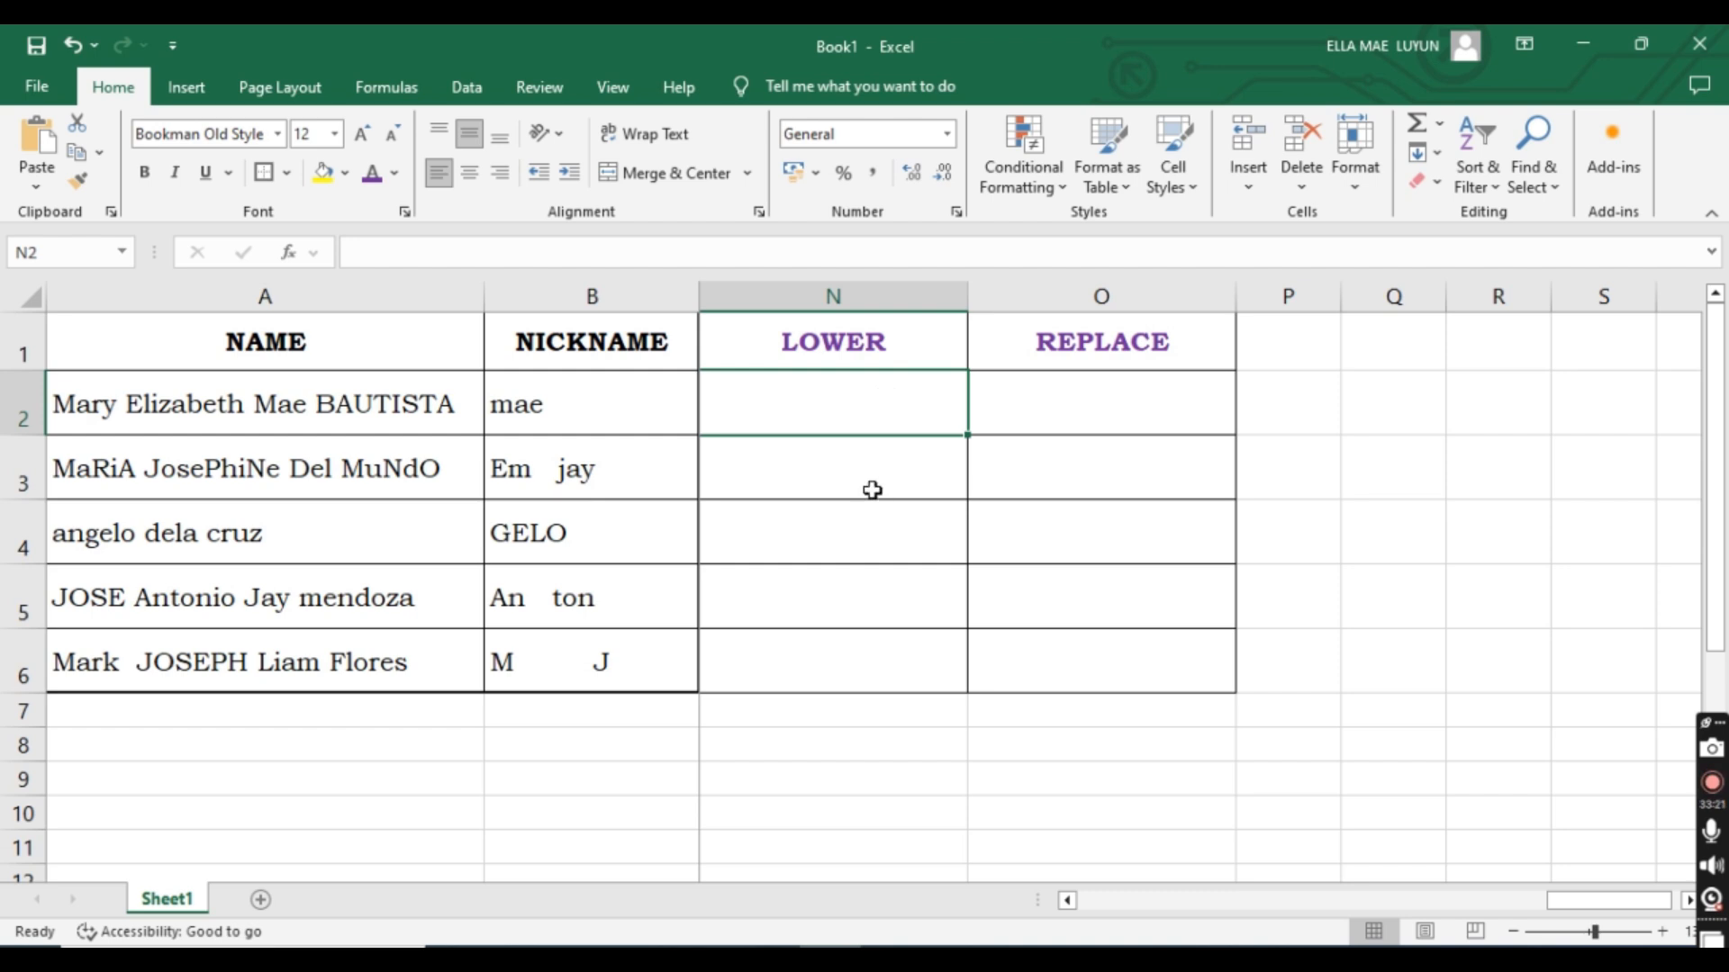
Enter =LOWER(A3) in N3 and autofit column N to fit the lowercase name.
double_click(869, 462)
type("=low")
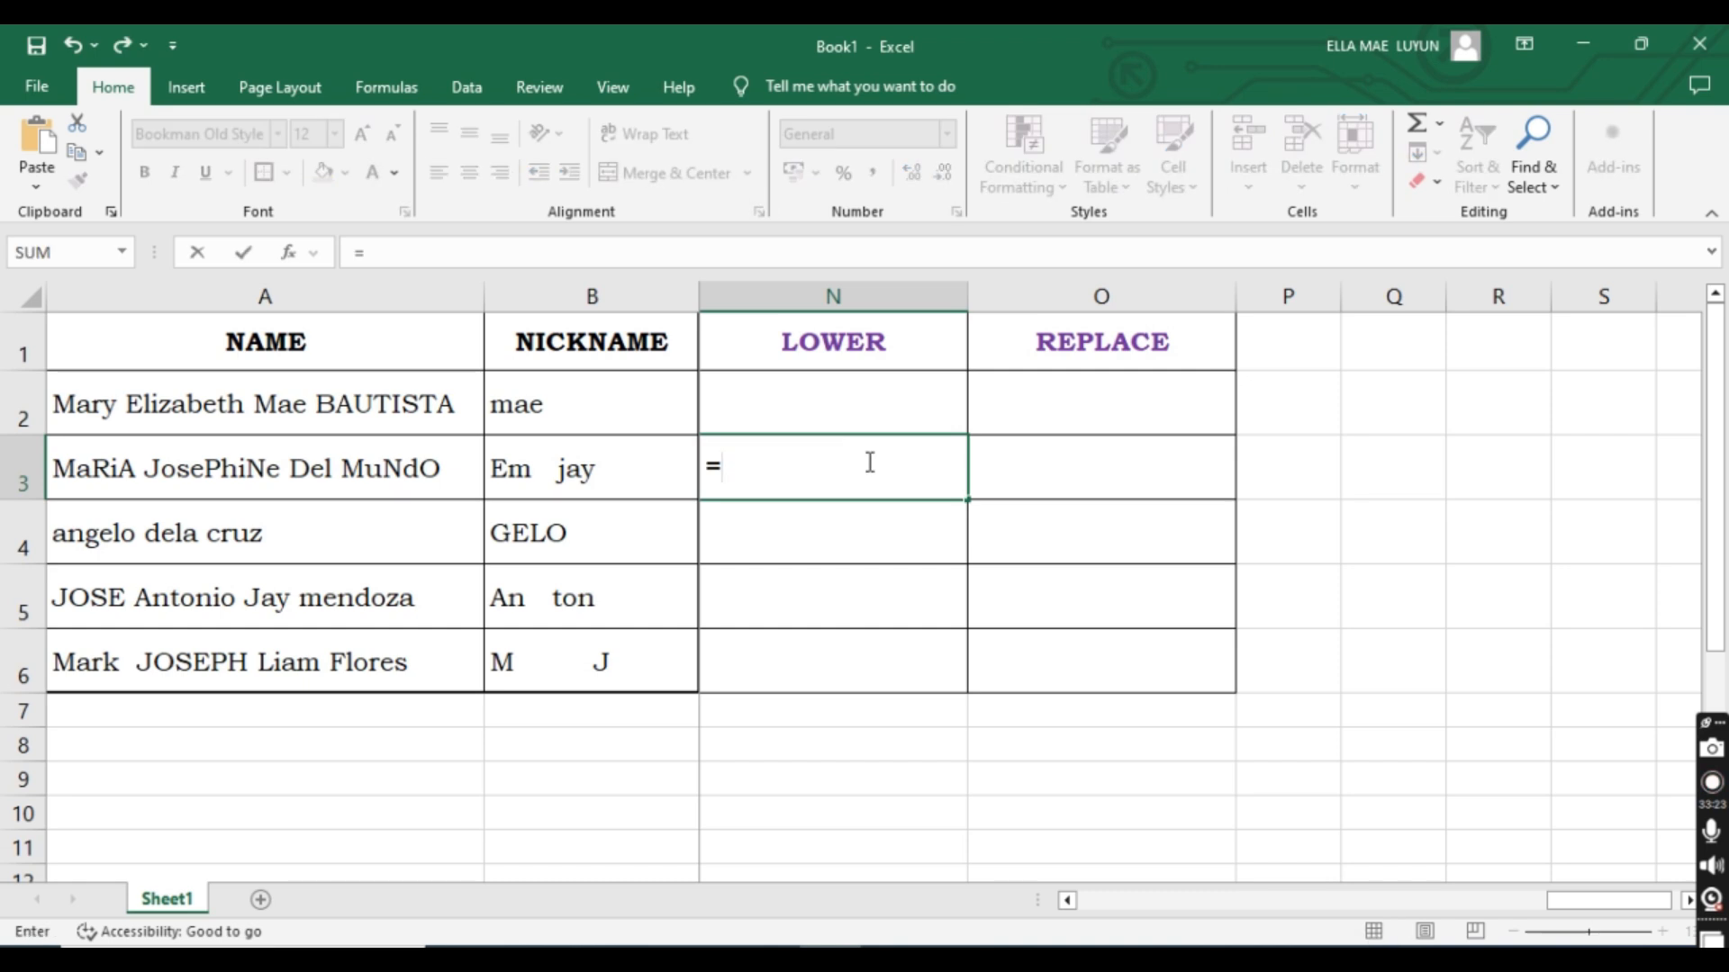
key("Tab")
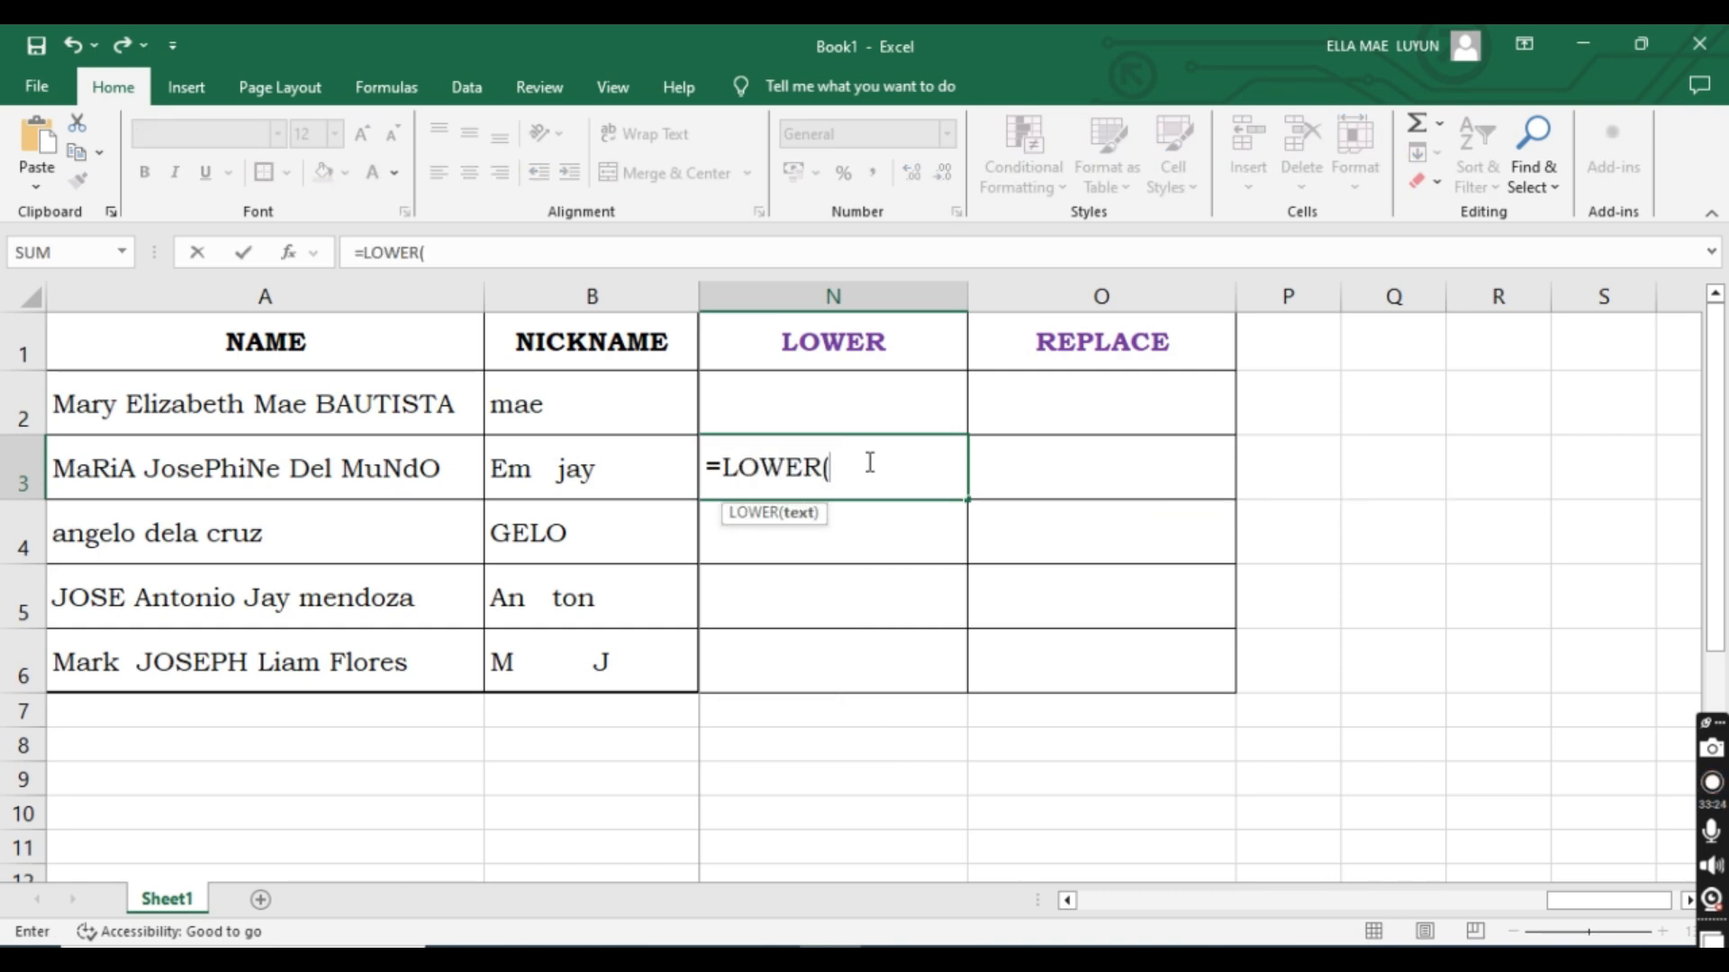
left_click(311, 477)
key("Return")
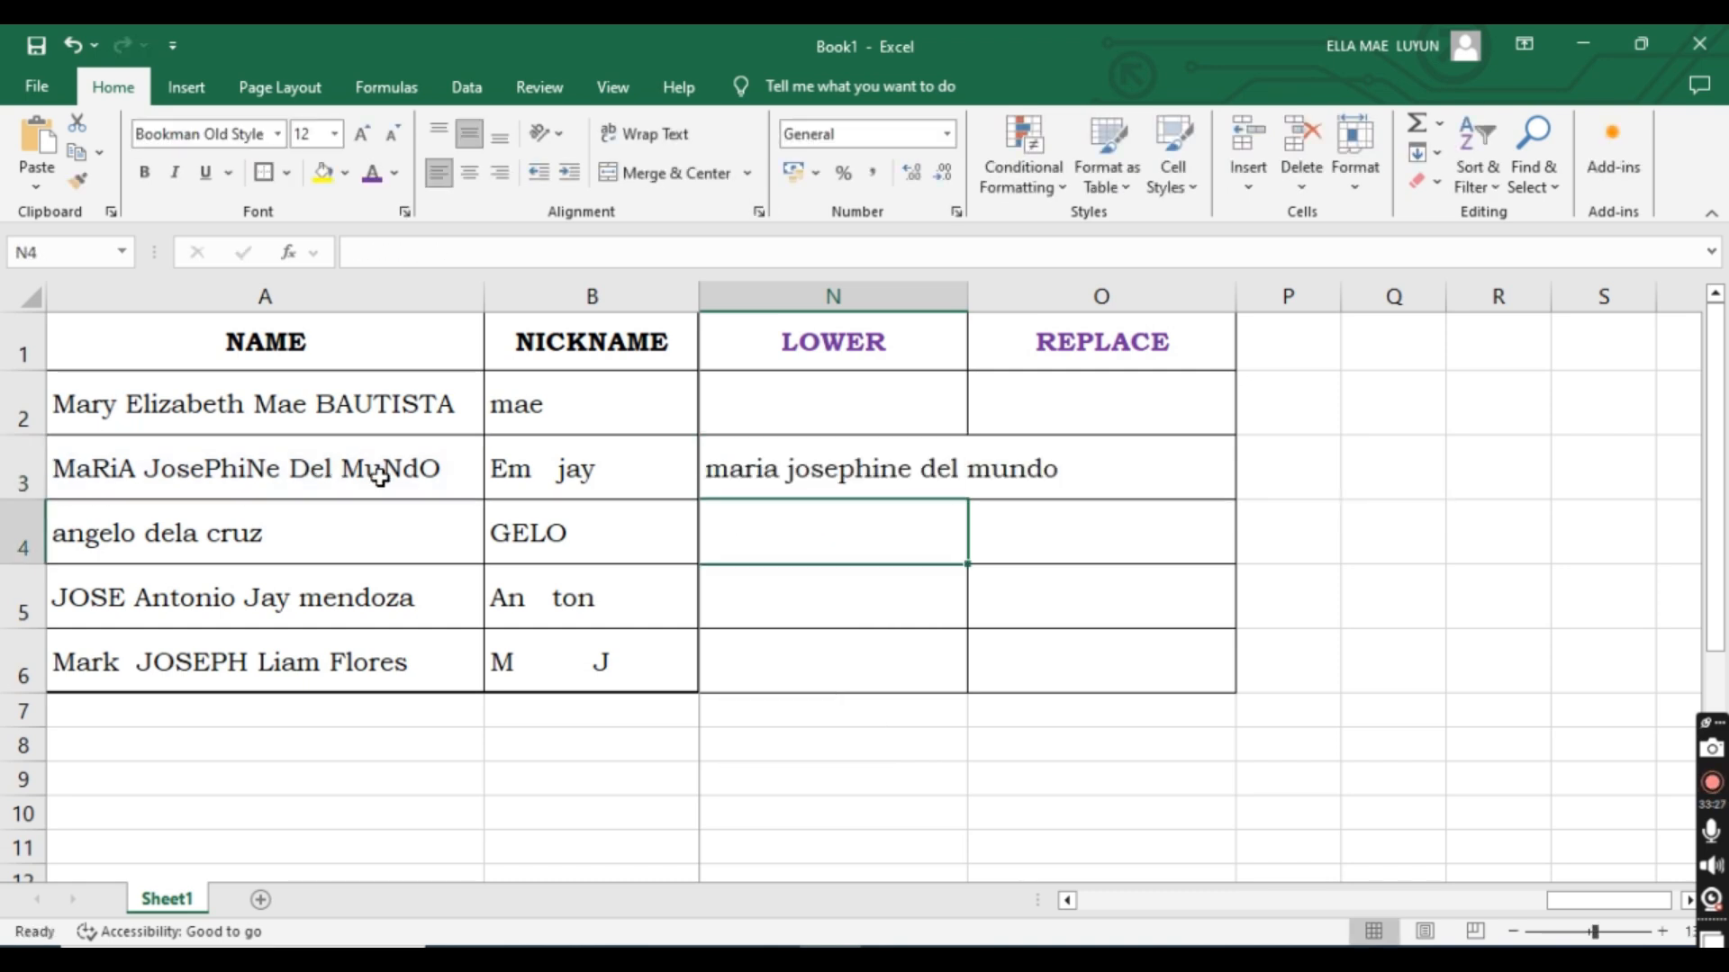
double_click(968, 296)
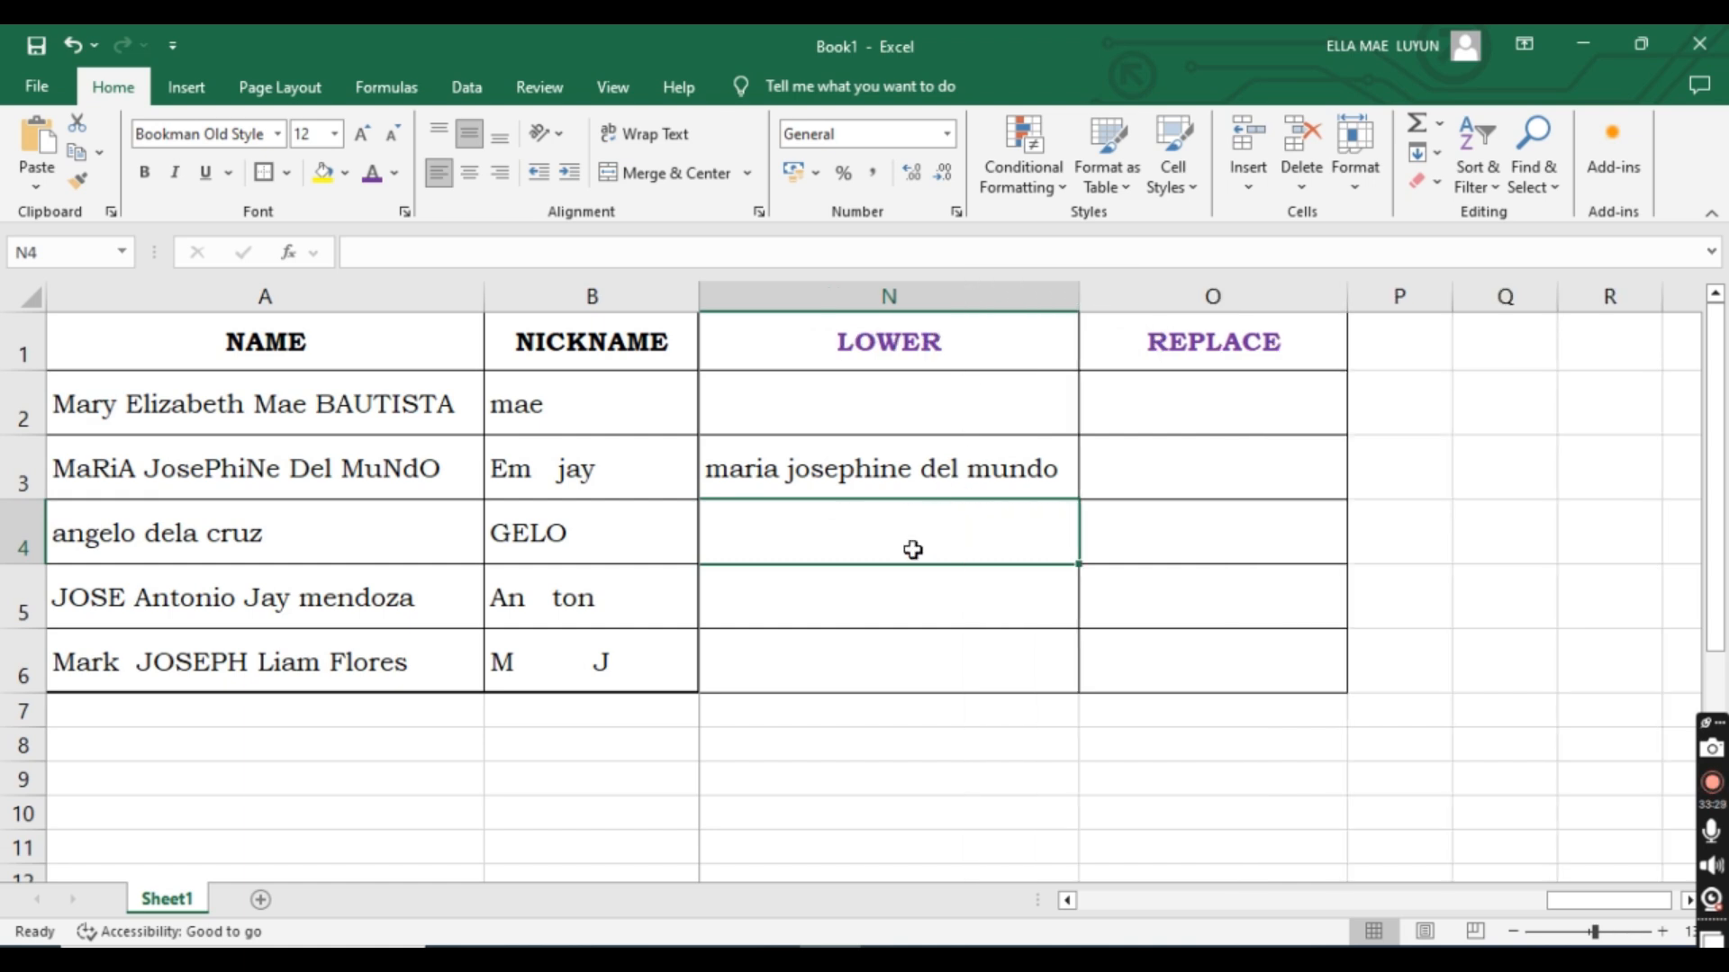
Enter =LOWER(B4) in N4 so it shows gelo, then check its formula.
type("=")
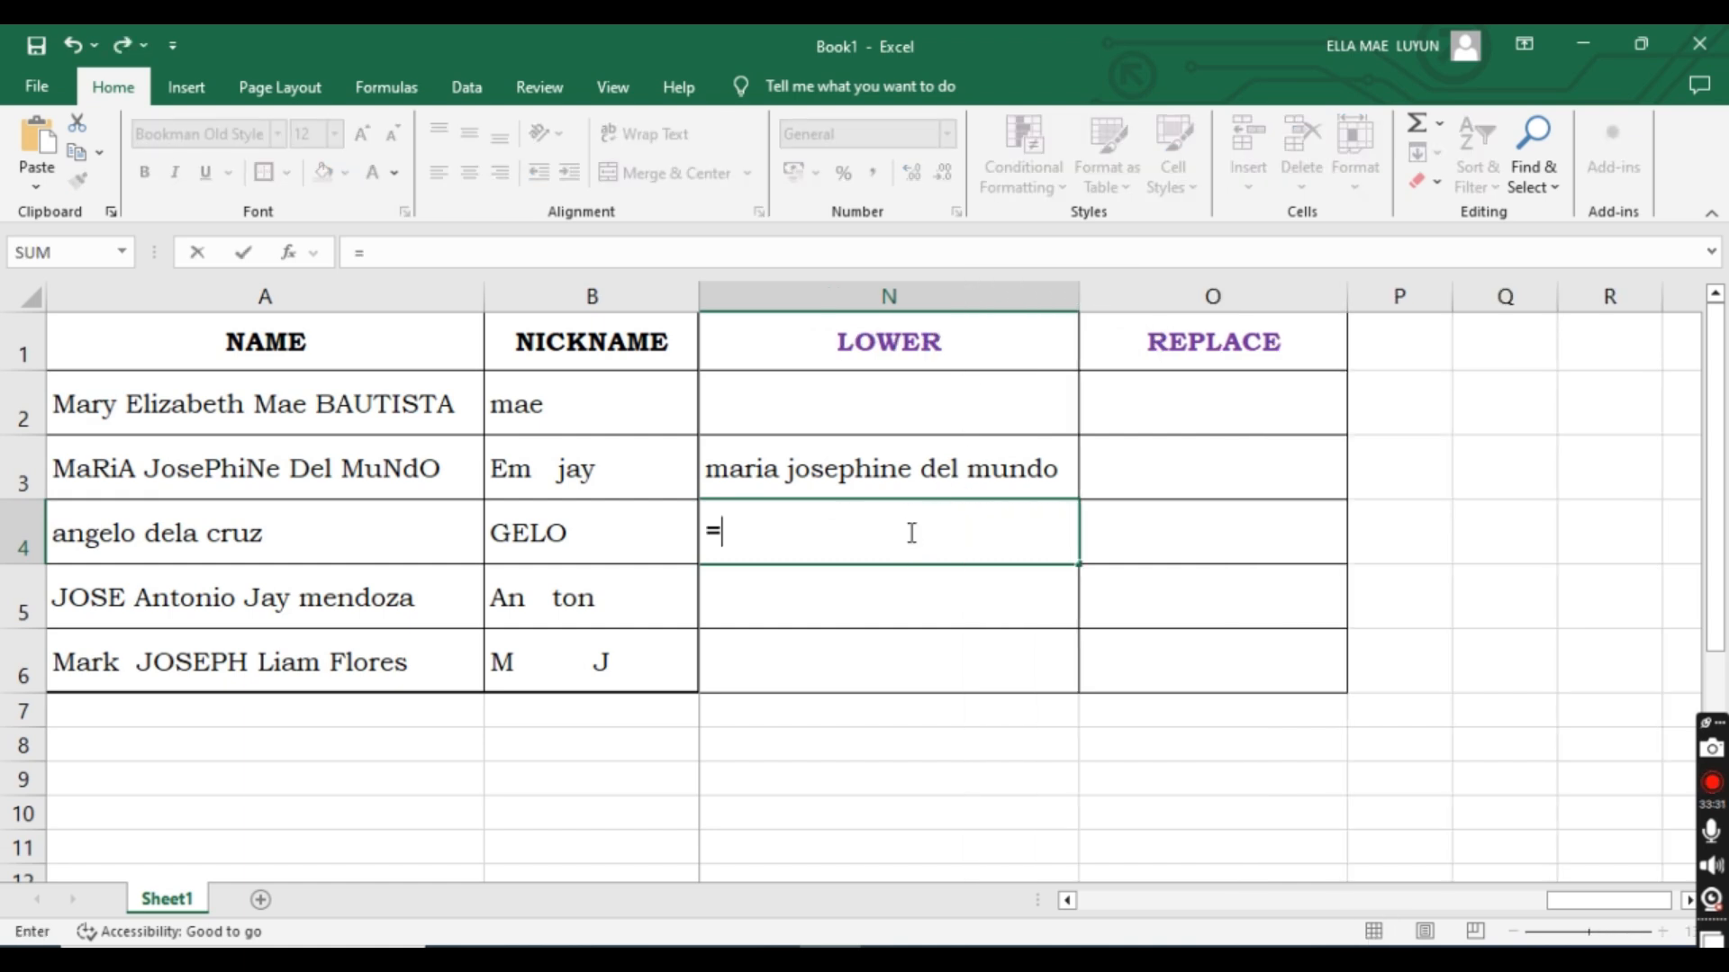
type("lo")
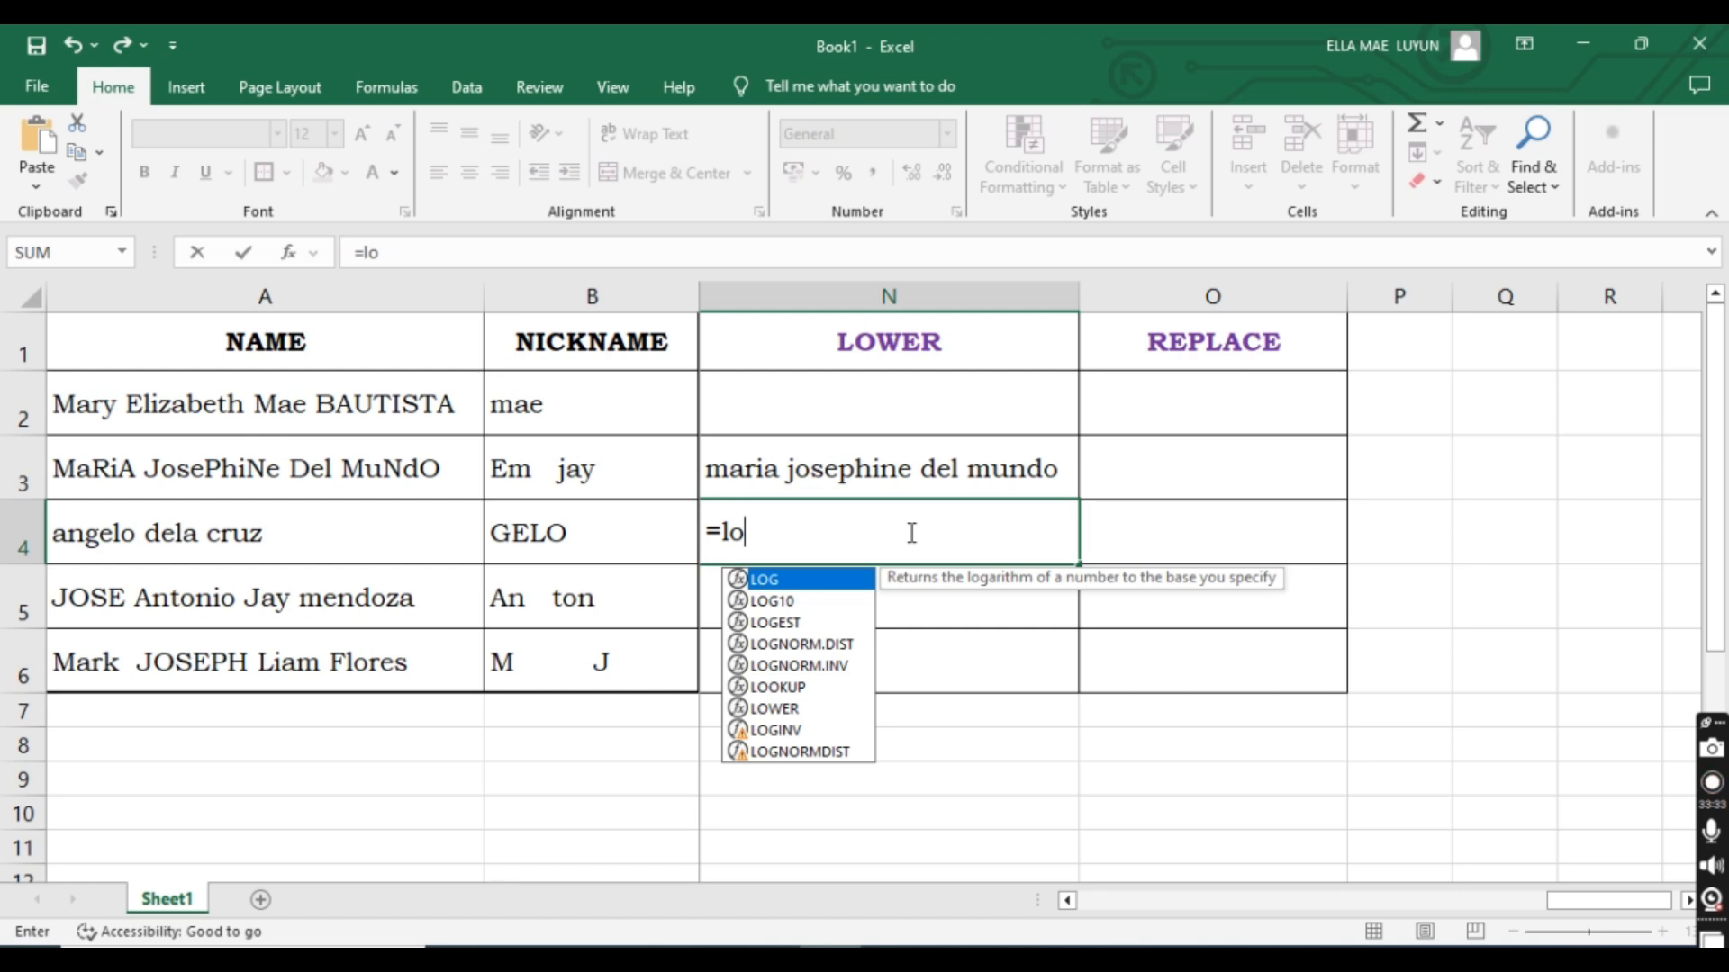
type("we")
key("Tab")
left_click(548, 533)
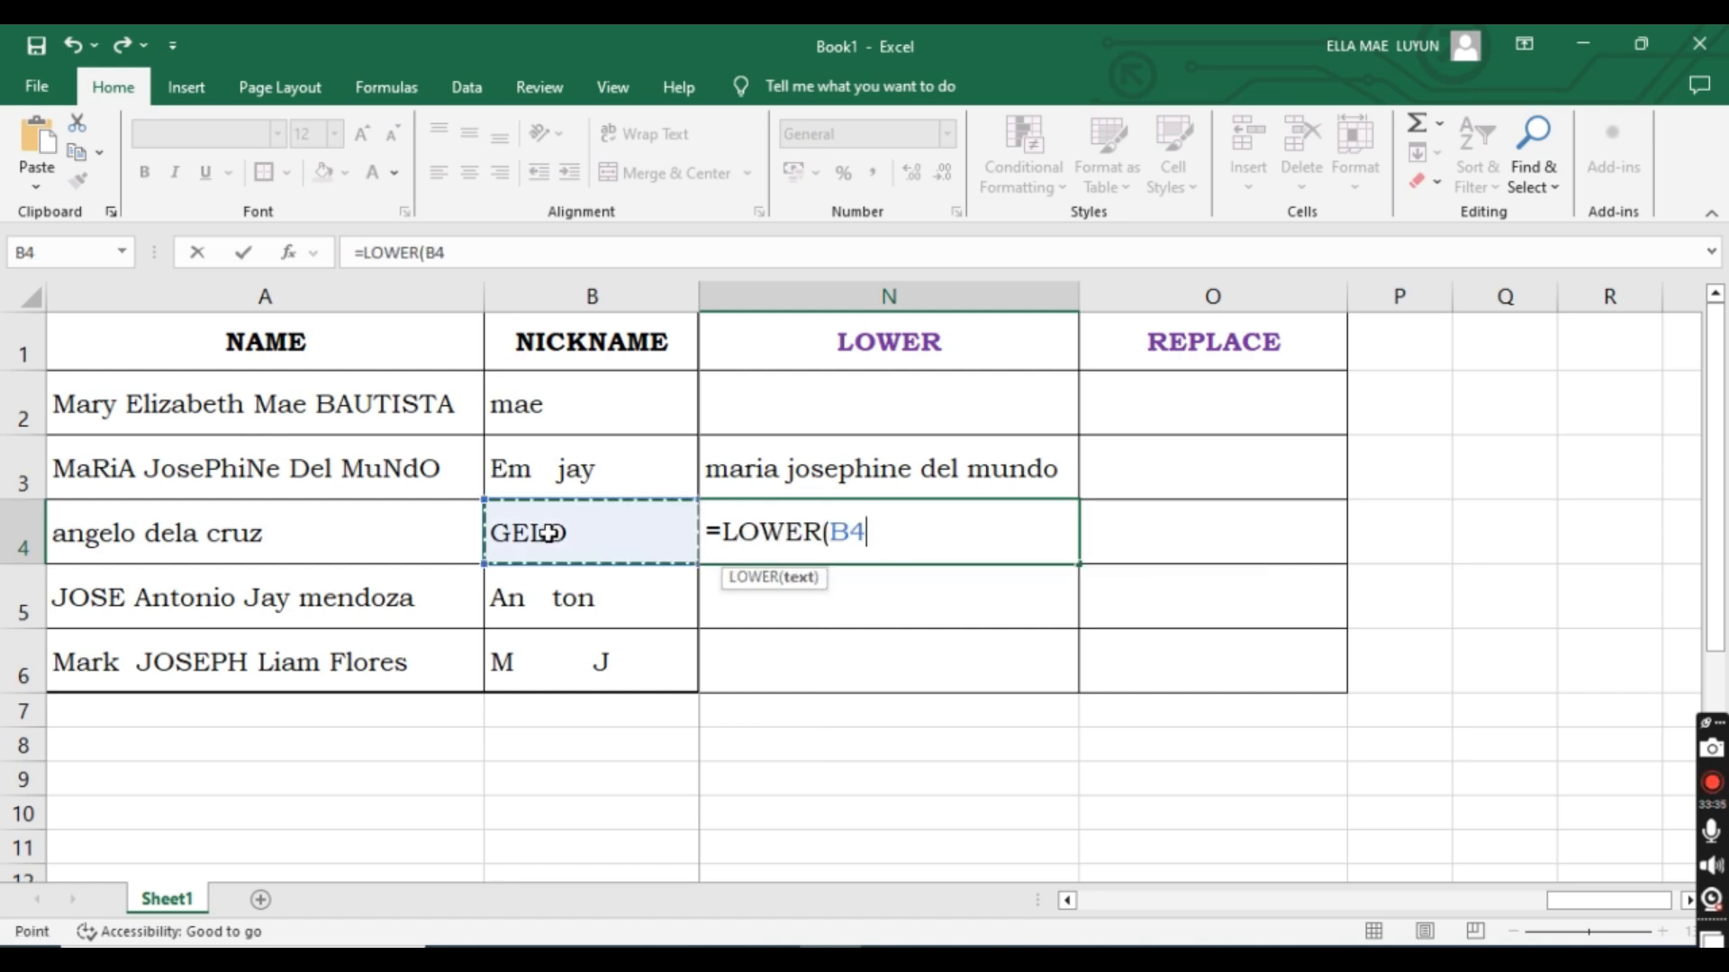
key("Return")
left_click(951, 546)
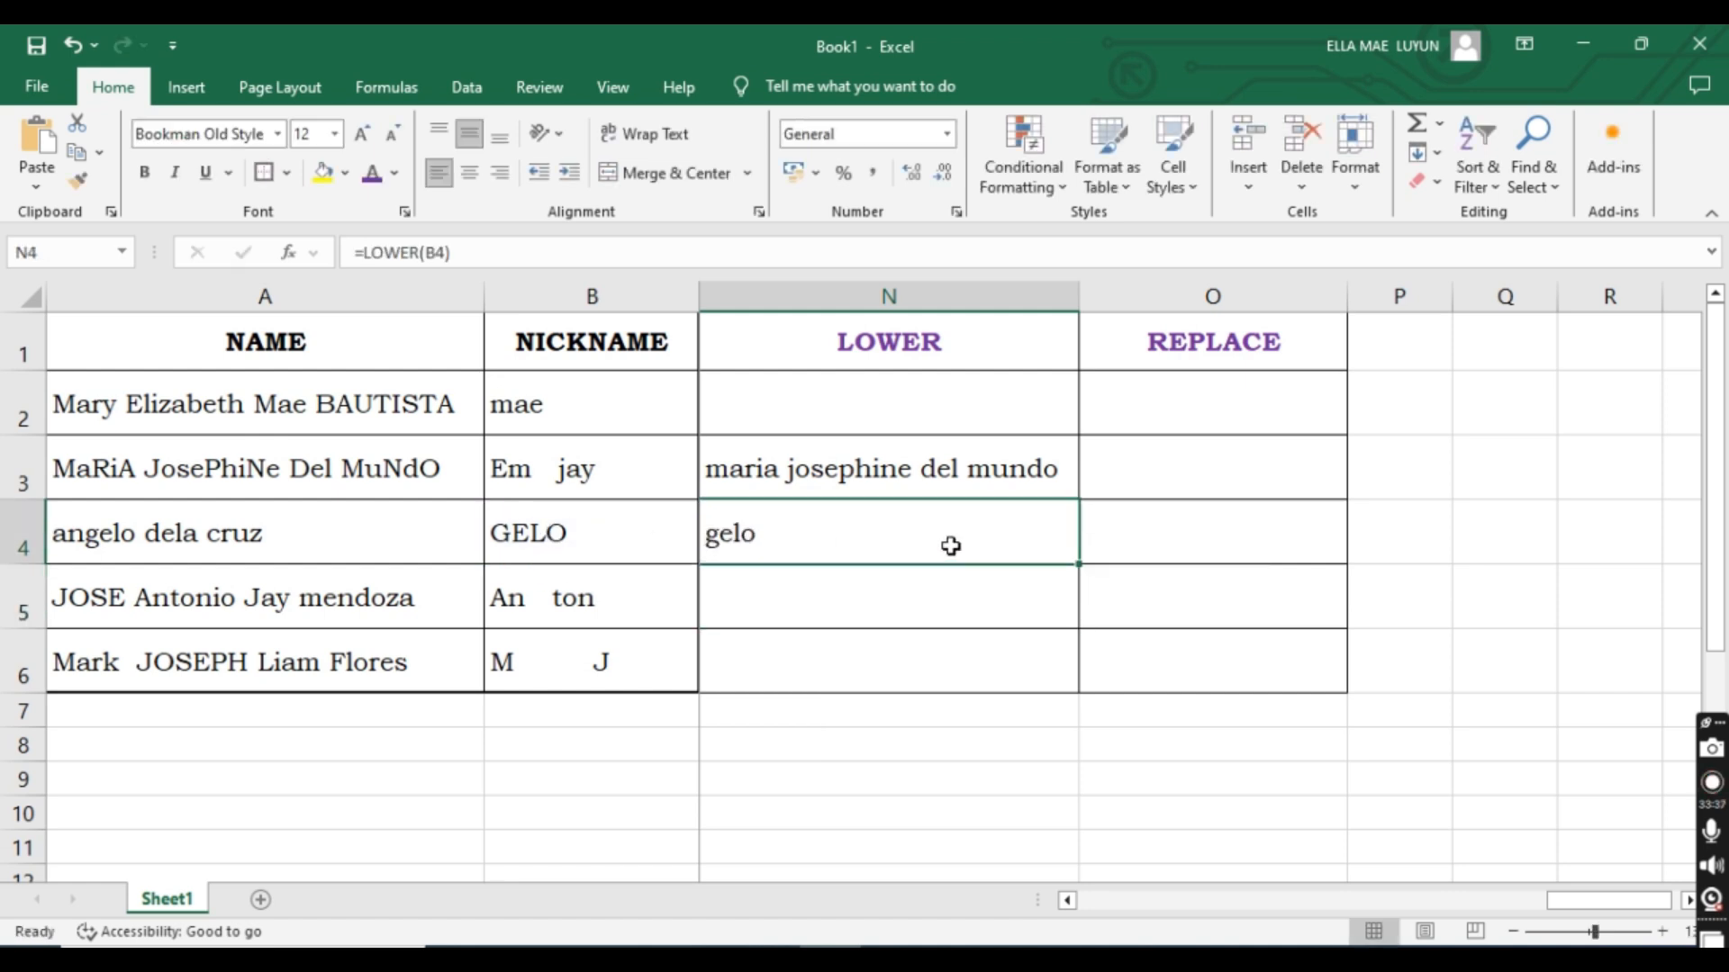
left_click(1575, 705)
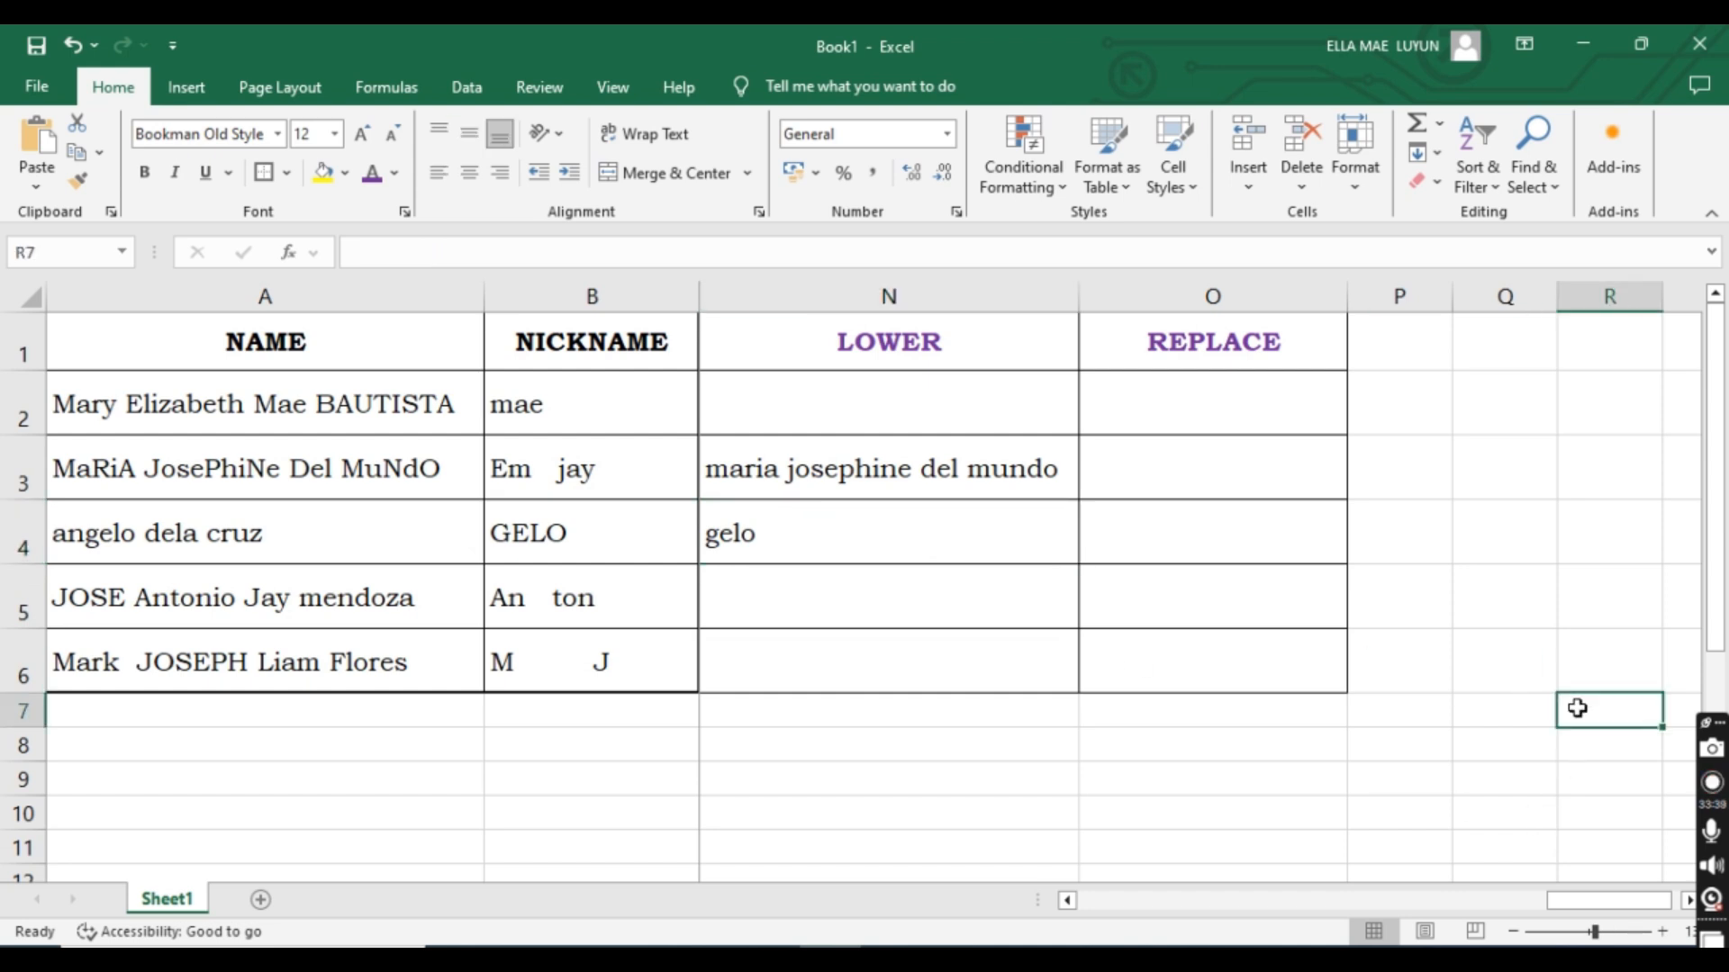
scroll(1577, 709, "right", 1)
left_click(878, 401)
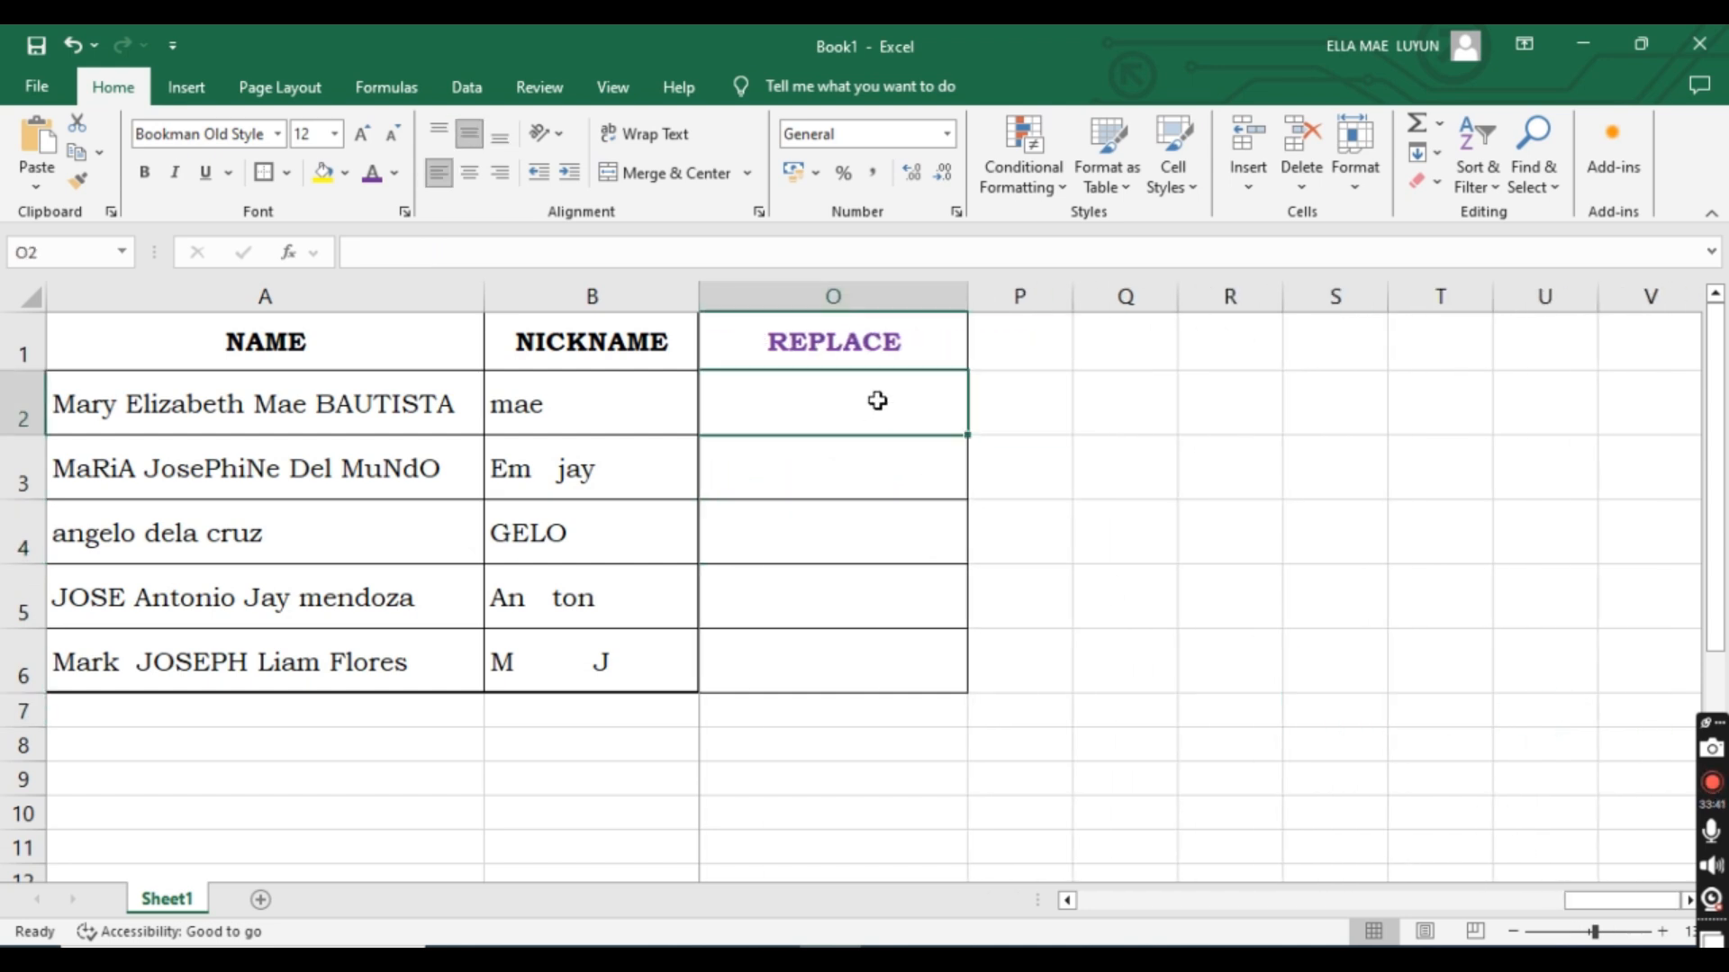
key("alt+Tab")
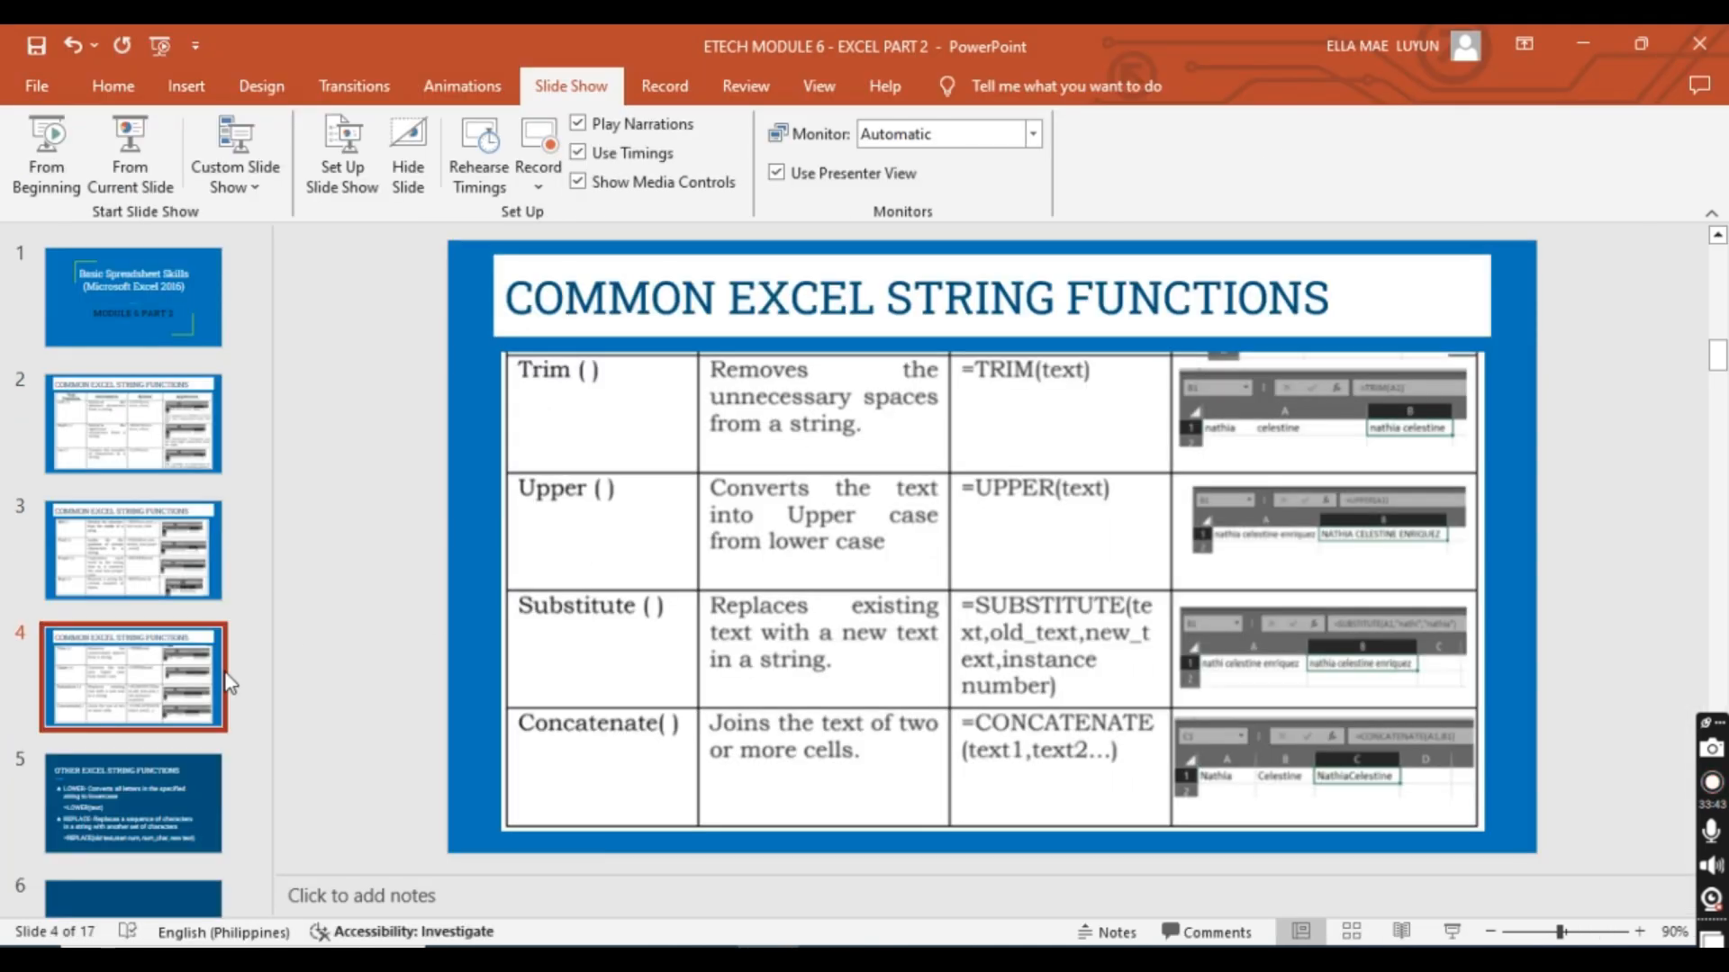
left_click(73, 834)
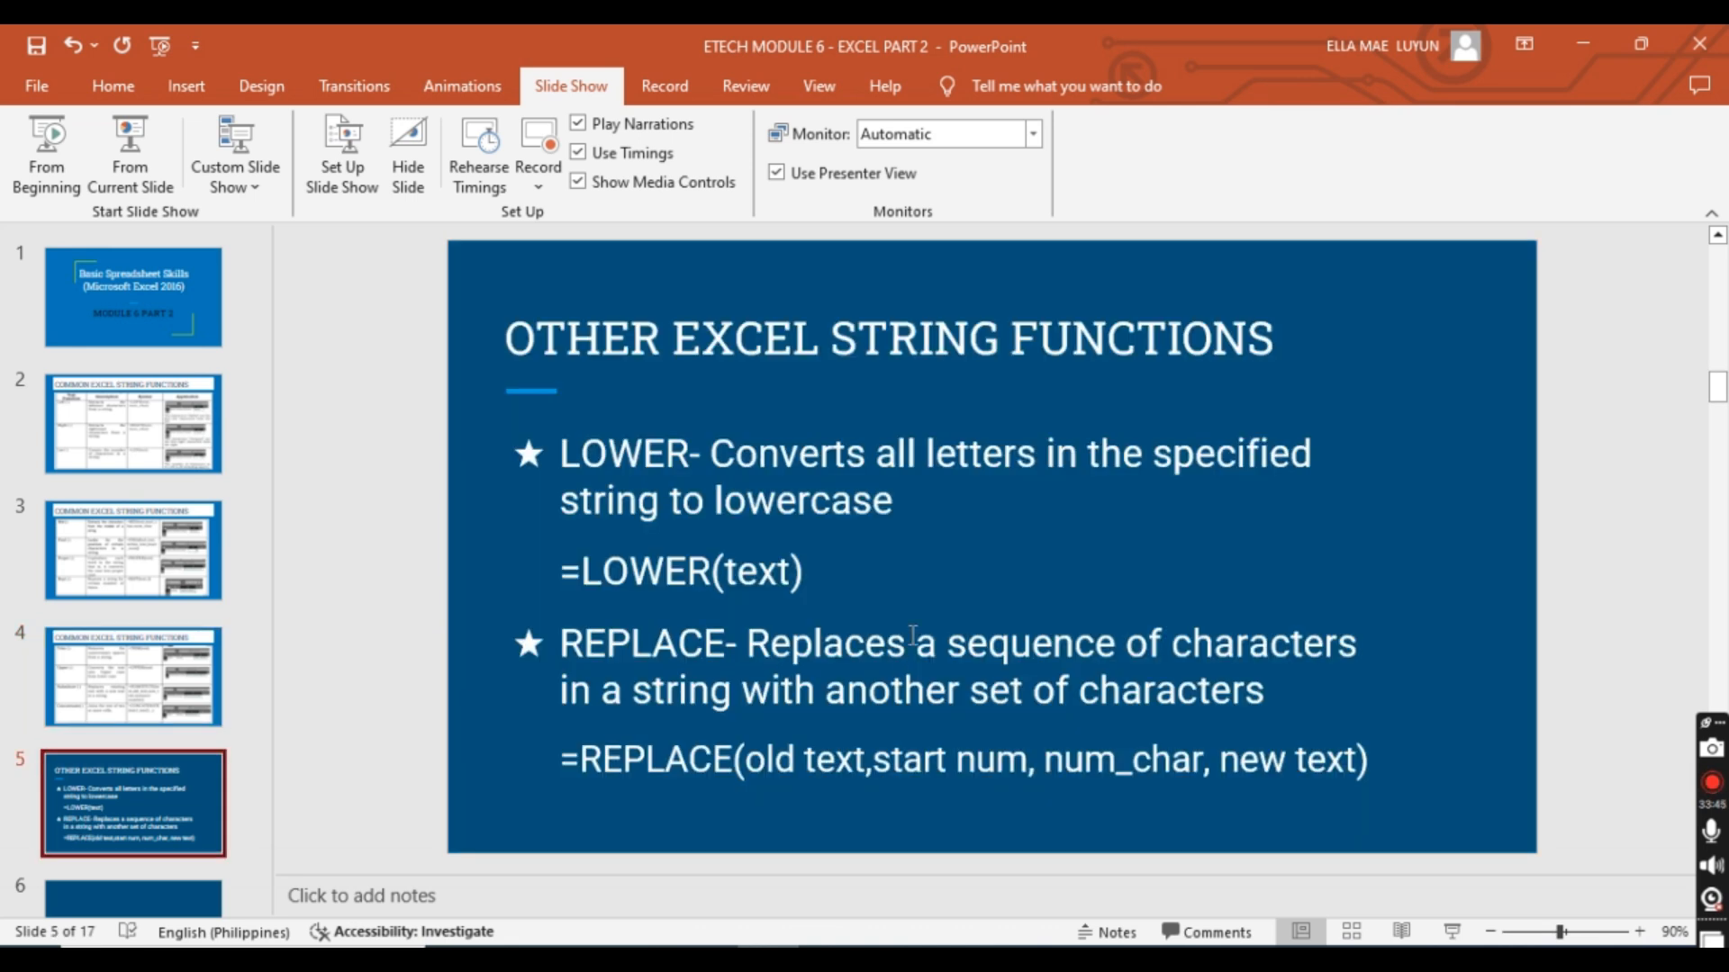
key("alt+Tab")
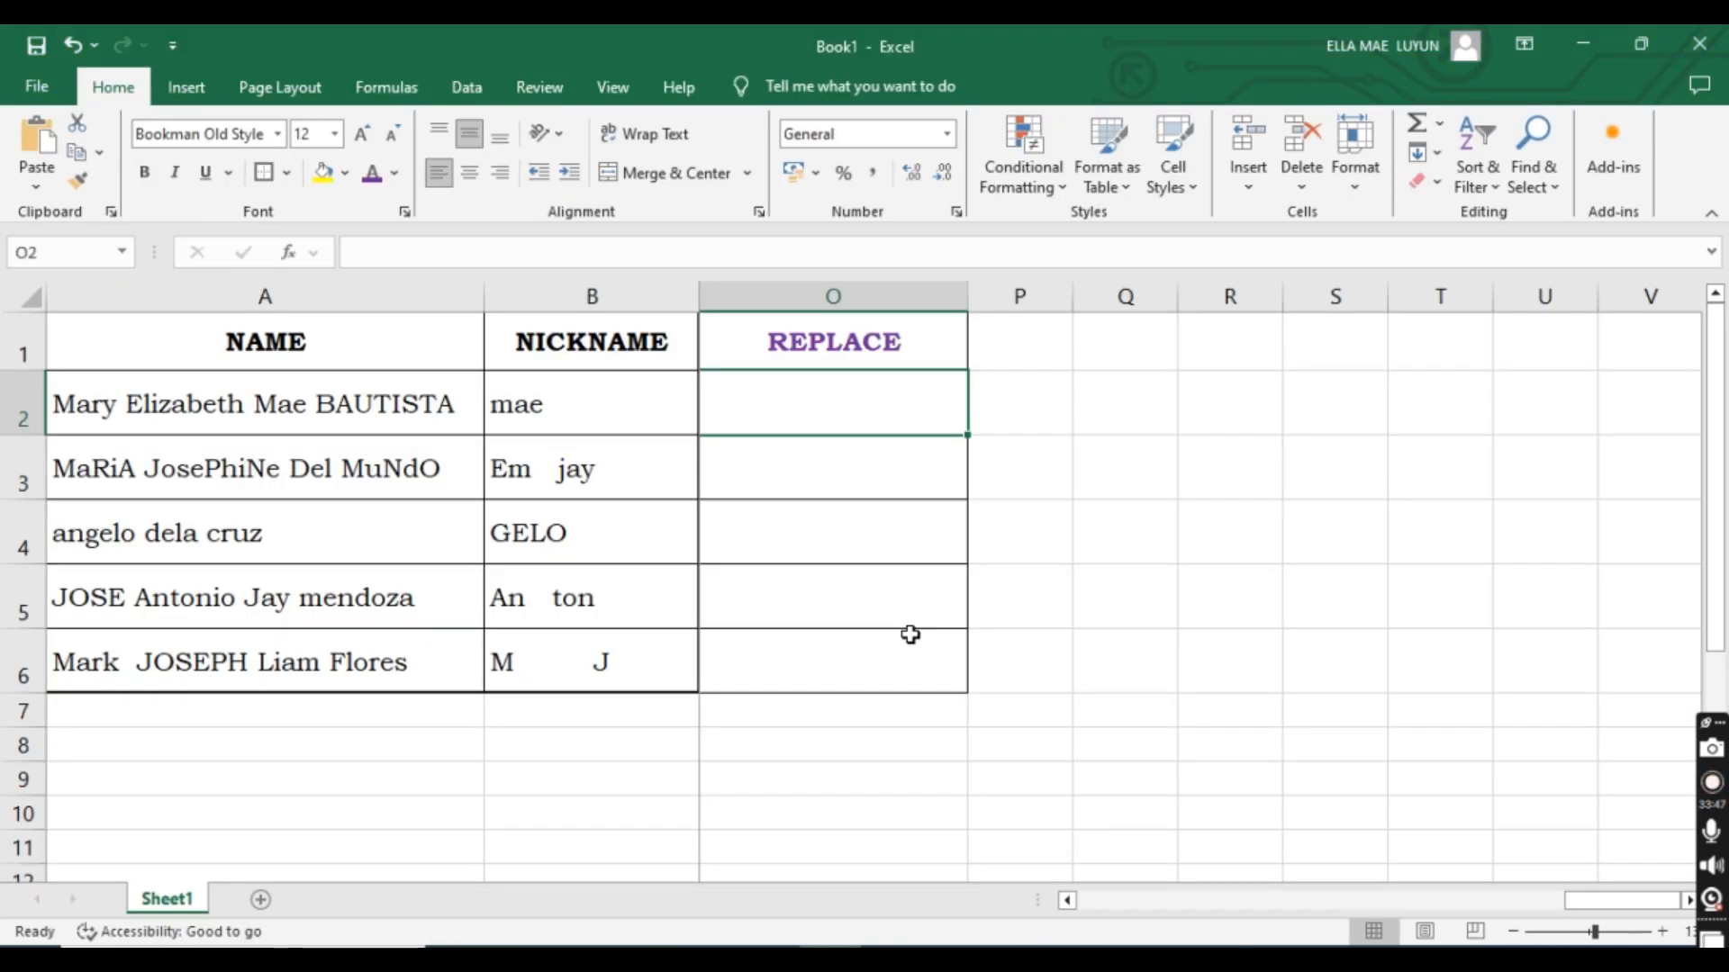
key("alt+Tab")
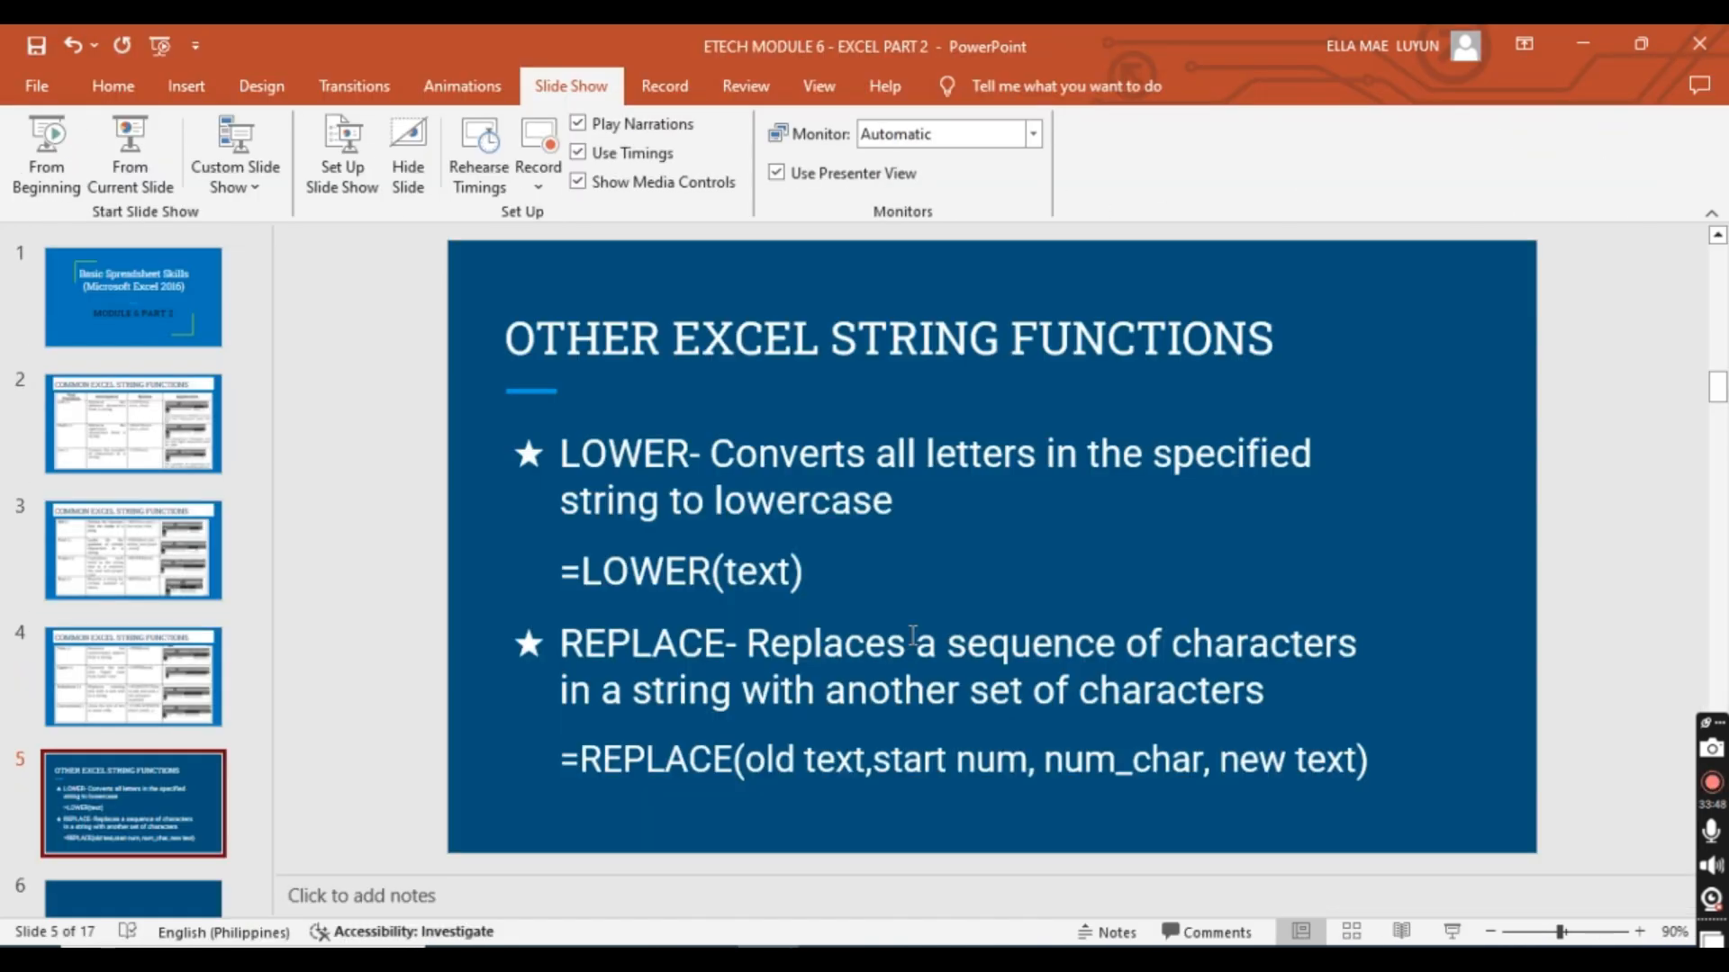
double_click(983, 767)
left_click(912, 763)
left_click_drag(872, 772, 1212, 760)
left_click(1091, 760)
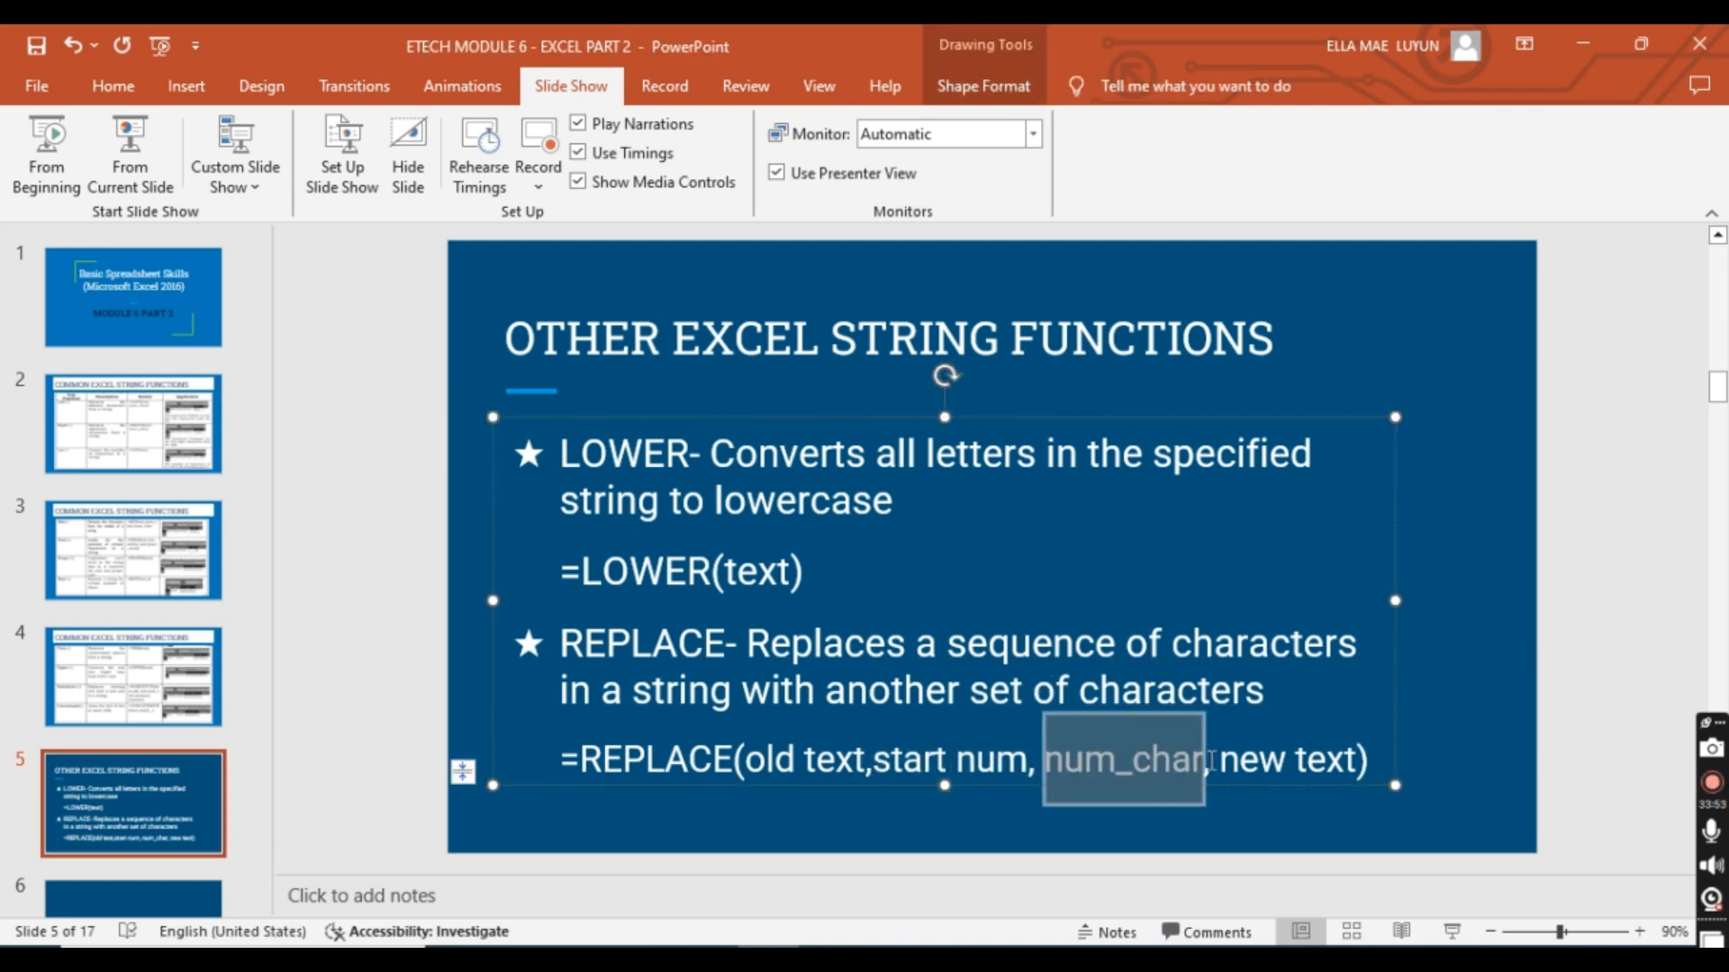
left_click(1259, 759)
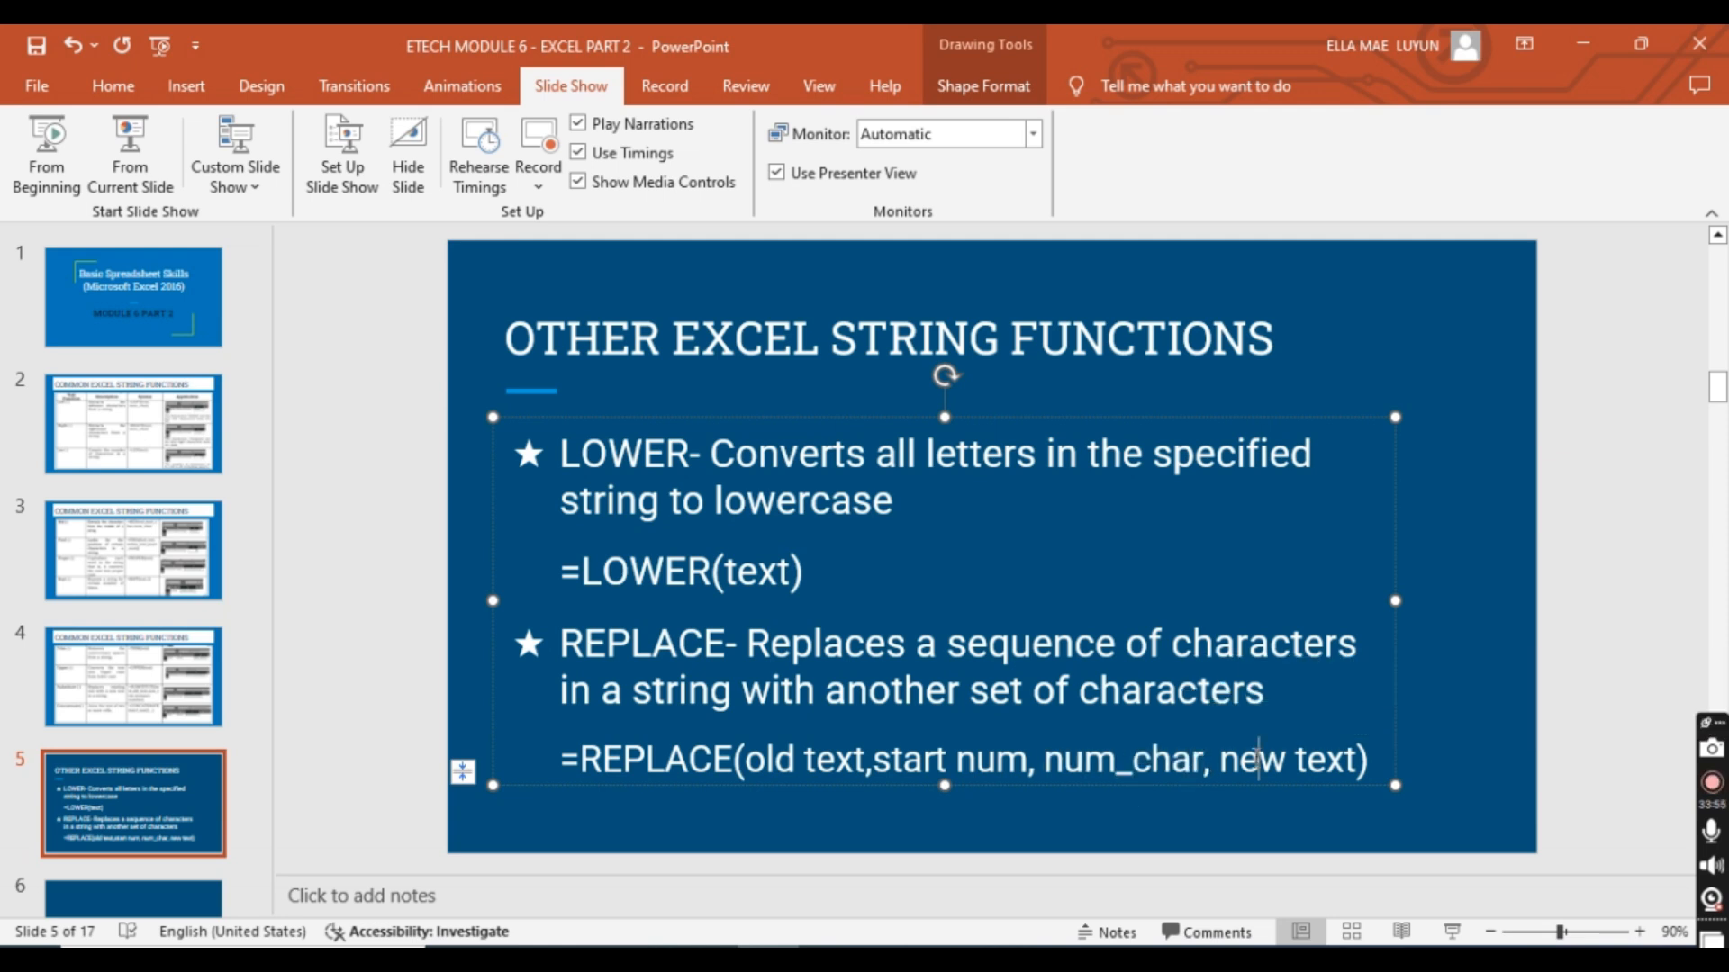
left_click_drag(1219, 761, 1350, 759)
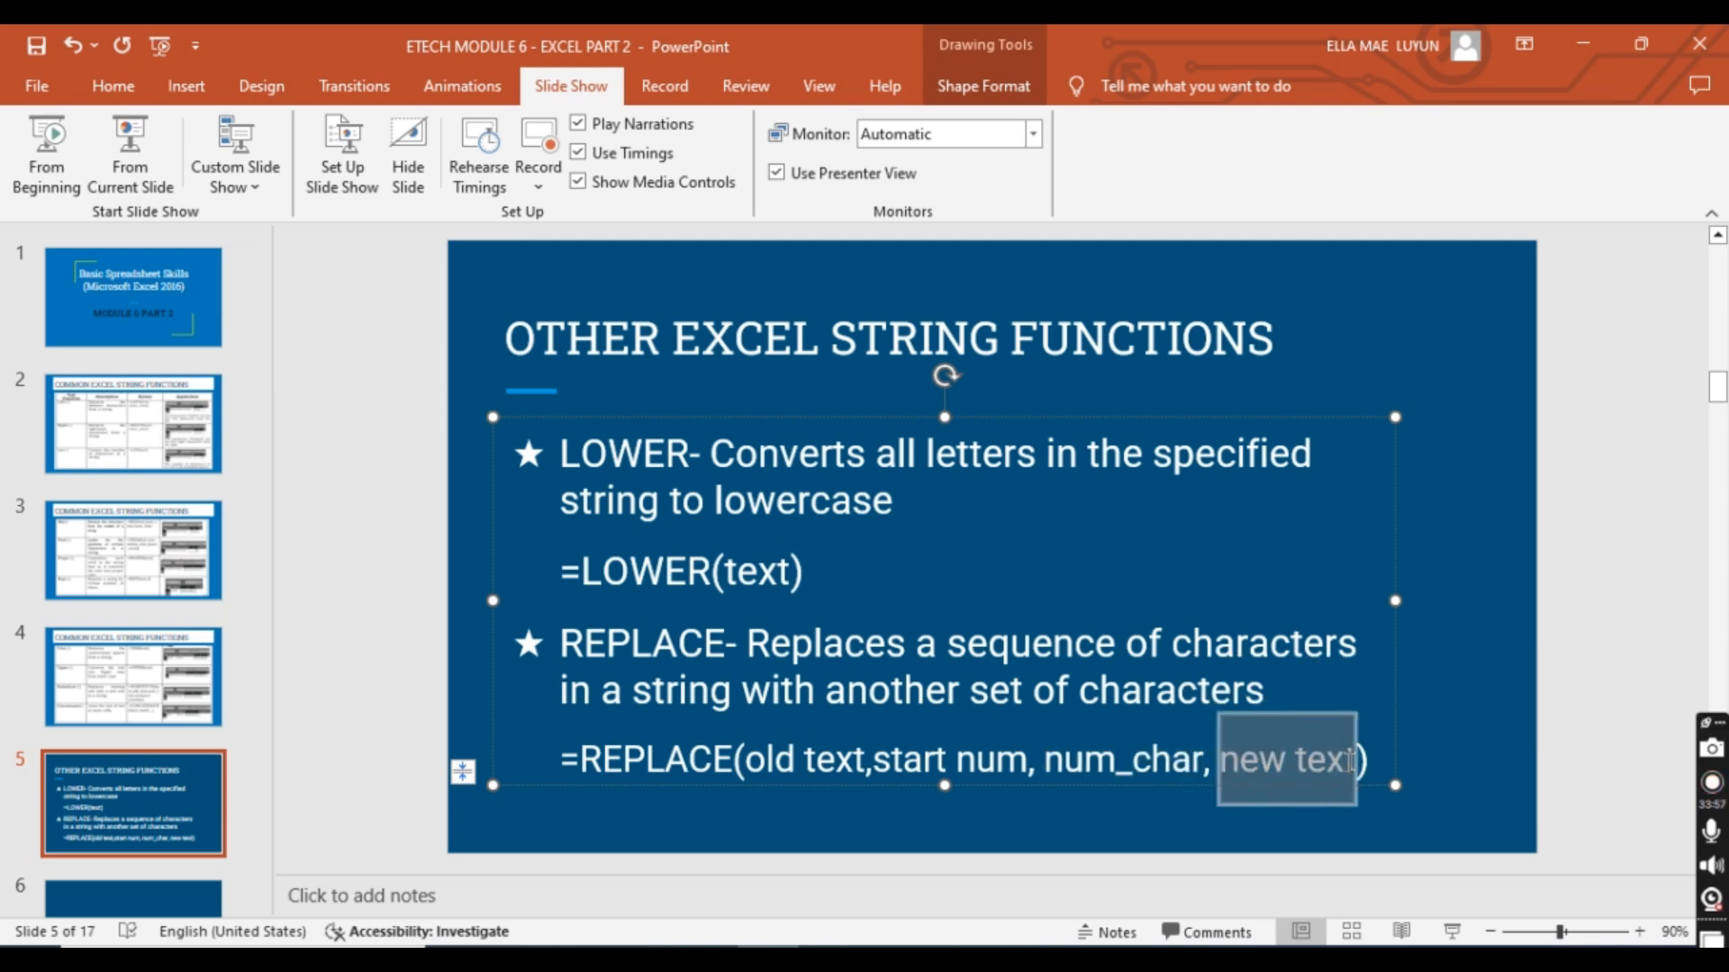
key("alt+Tab")
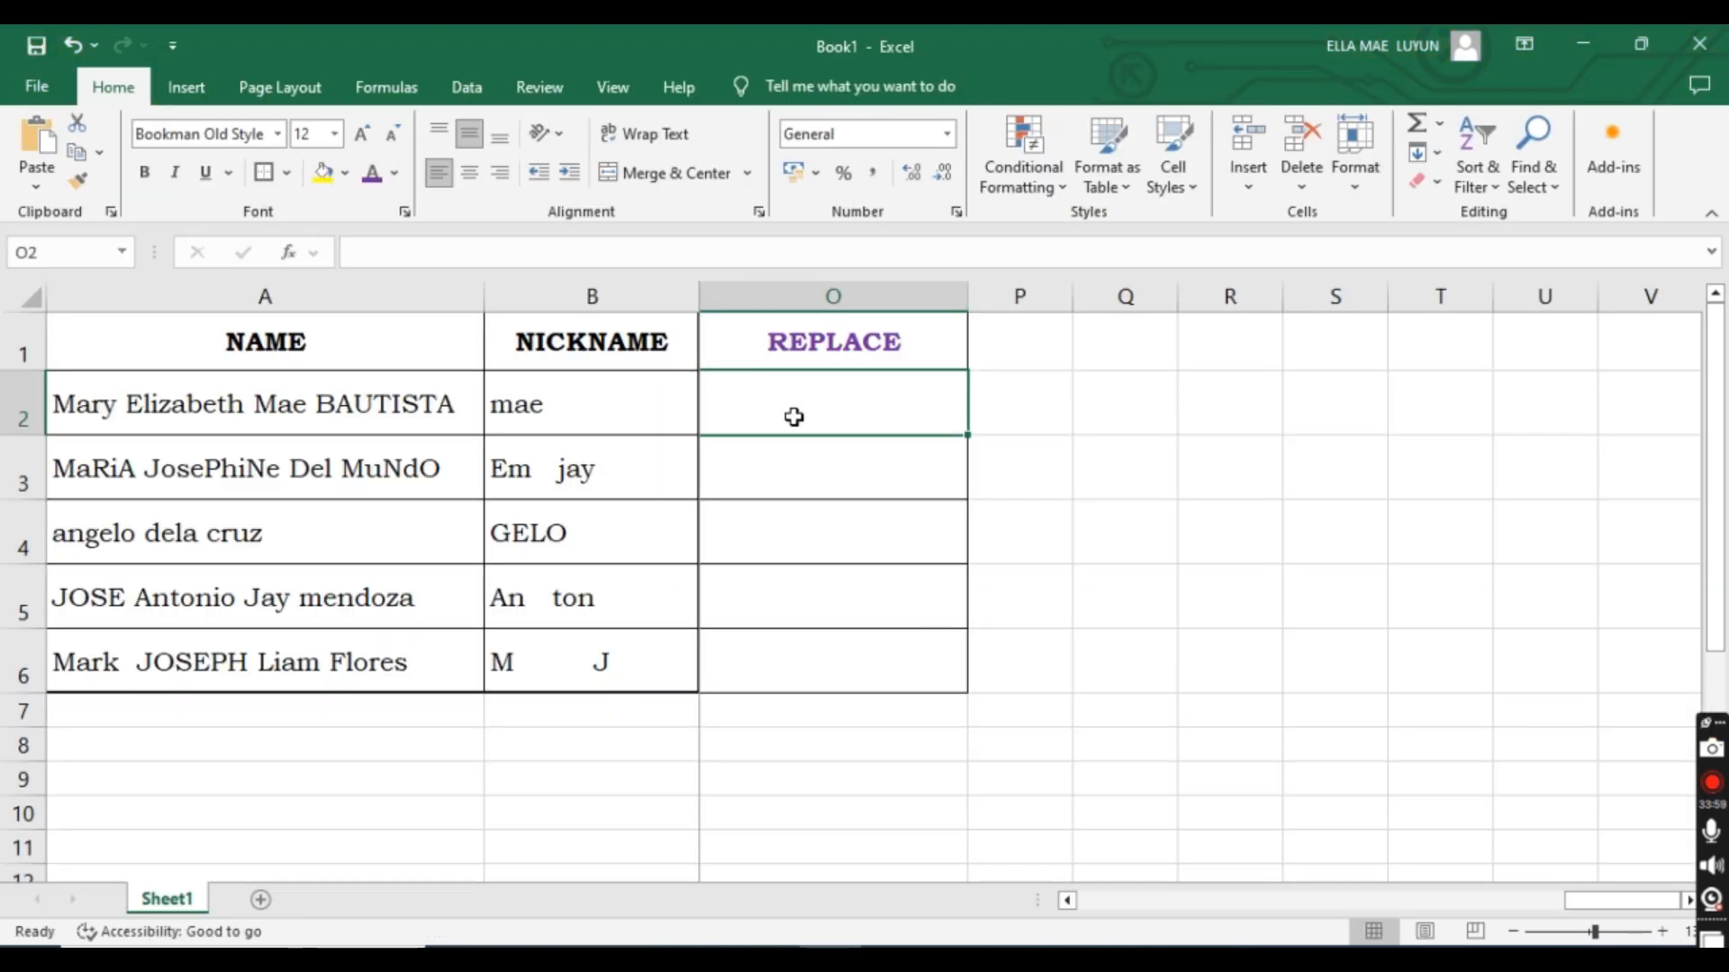
Widen column O and type =REPLACE(A2,4,1,"ie") into O2.
left_click_drag(968, 297, 1254, 297)
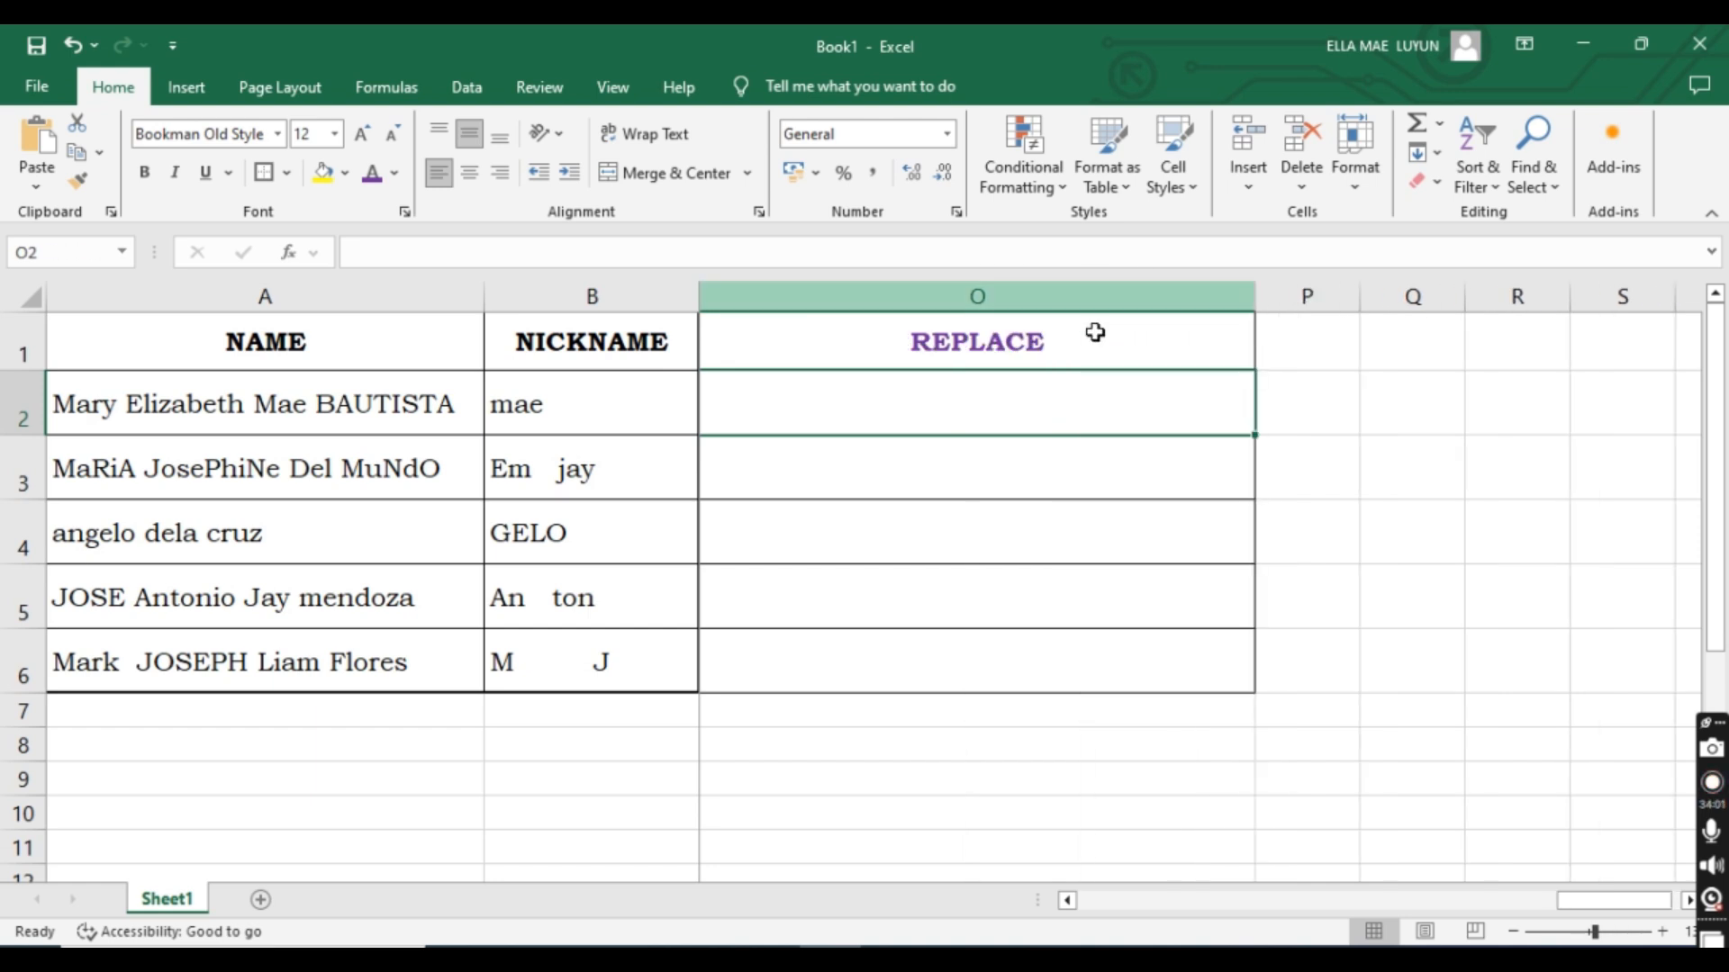
type("=")
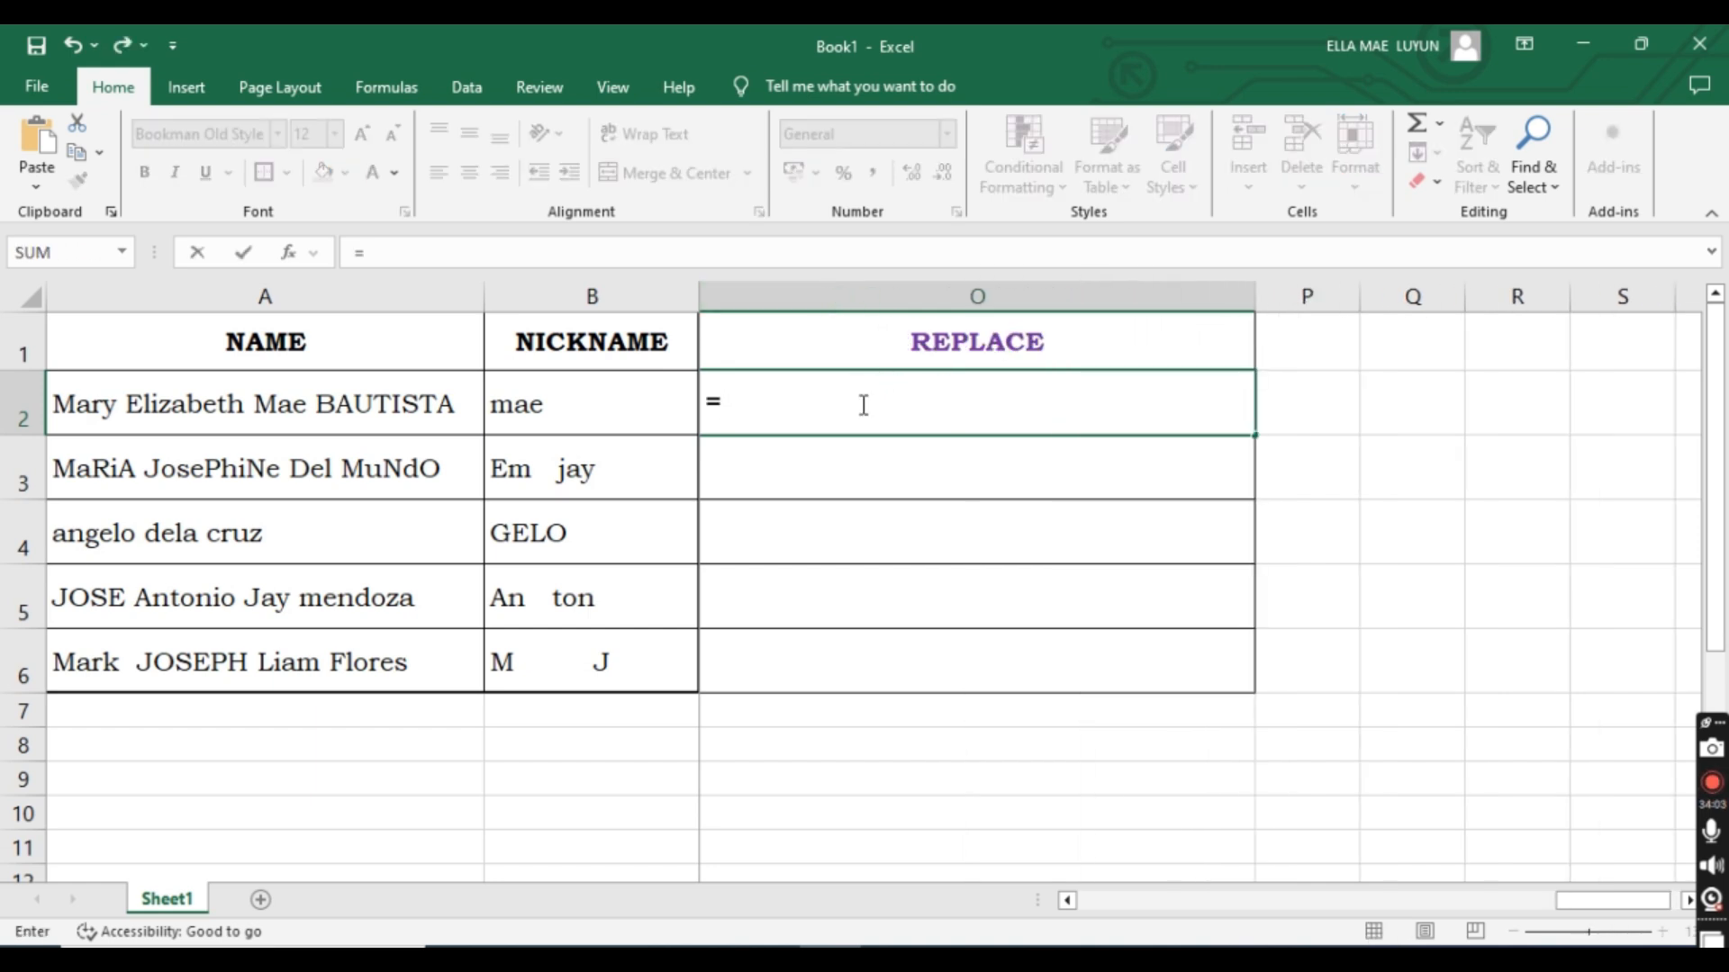
type("RE")
key("Down")
key("Tab")
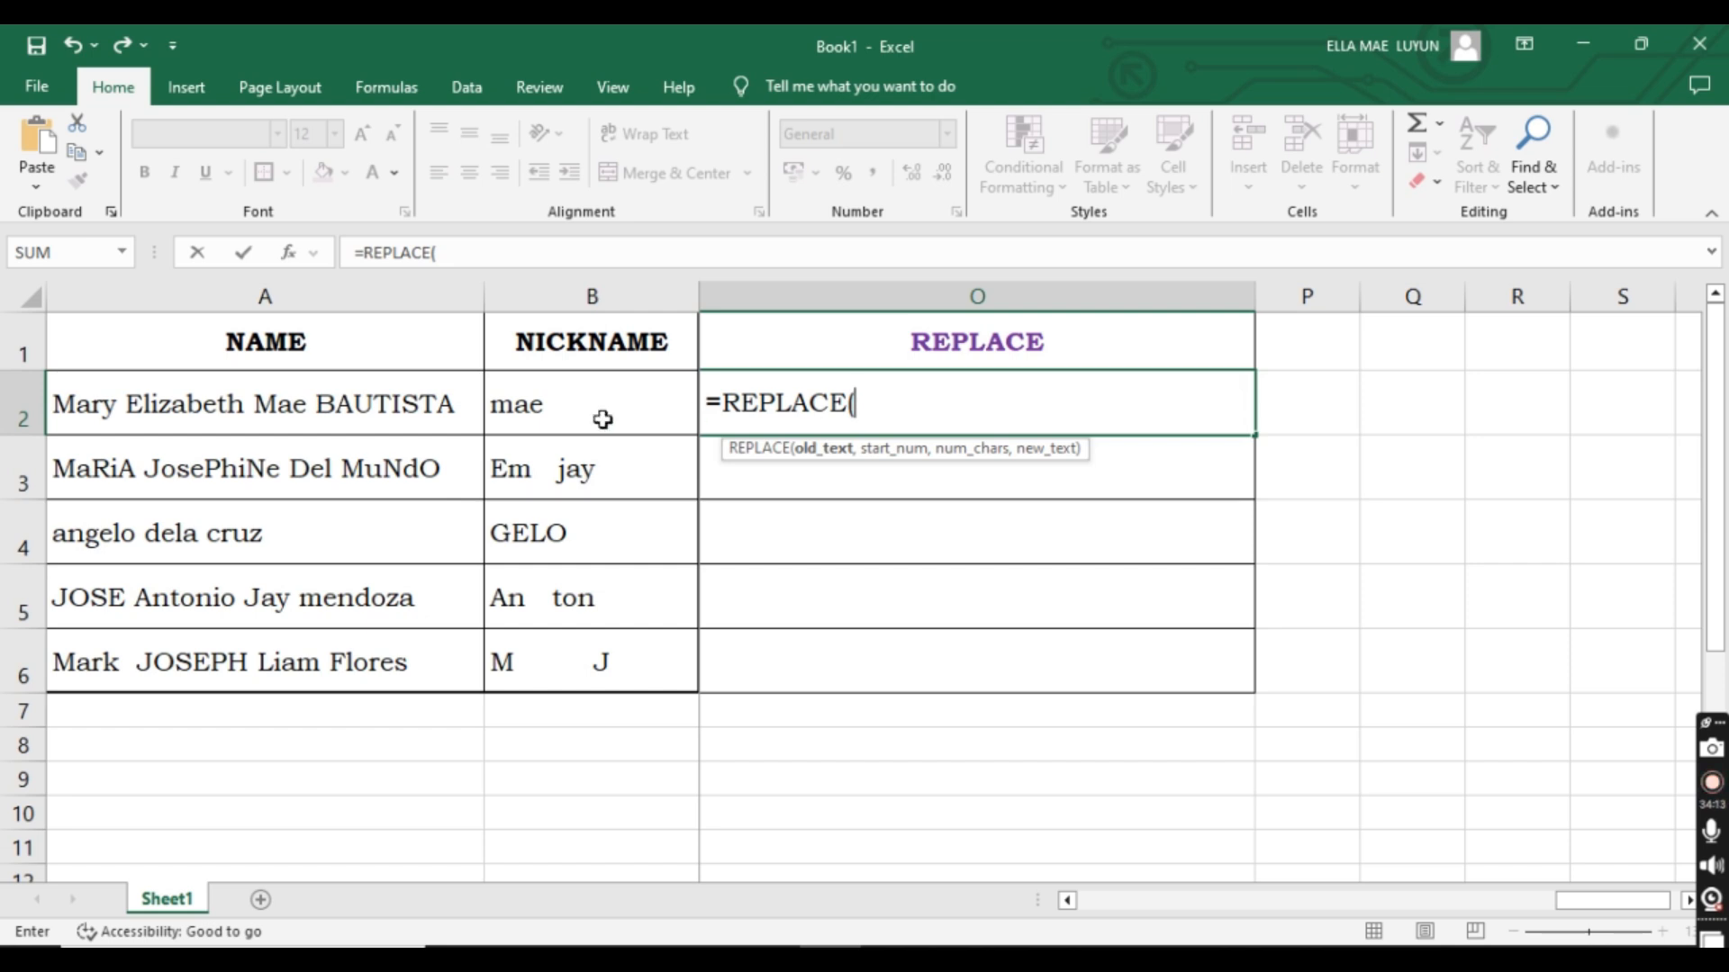
left_click(284, 400)
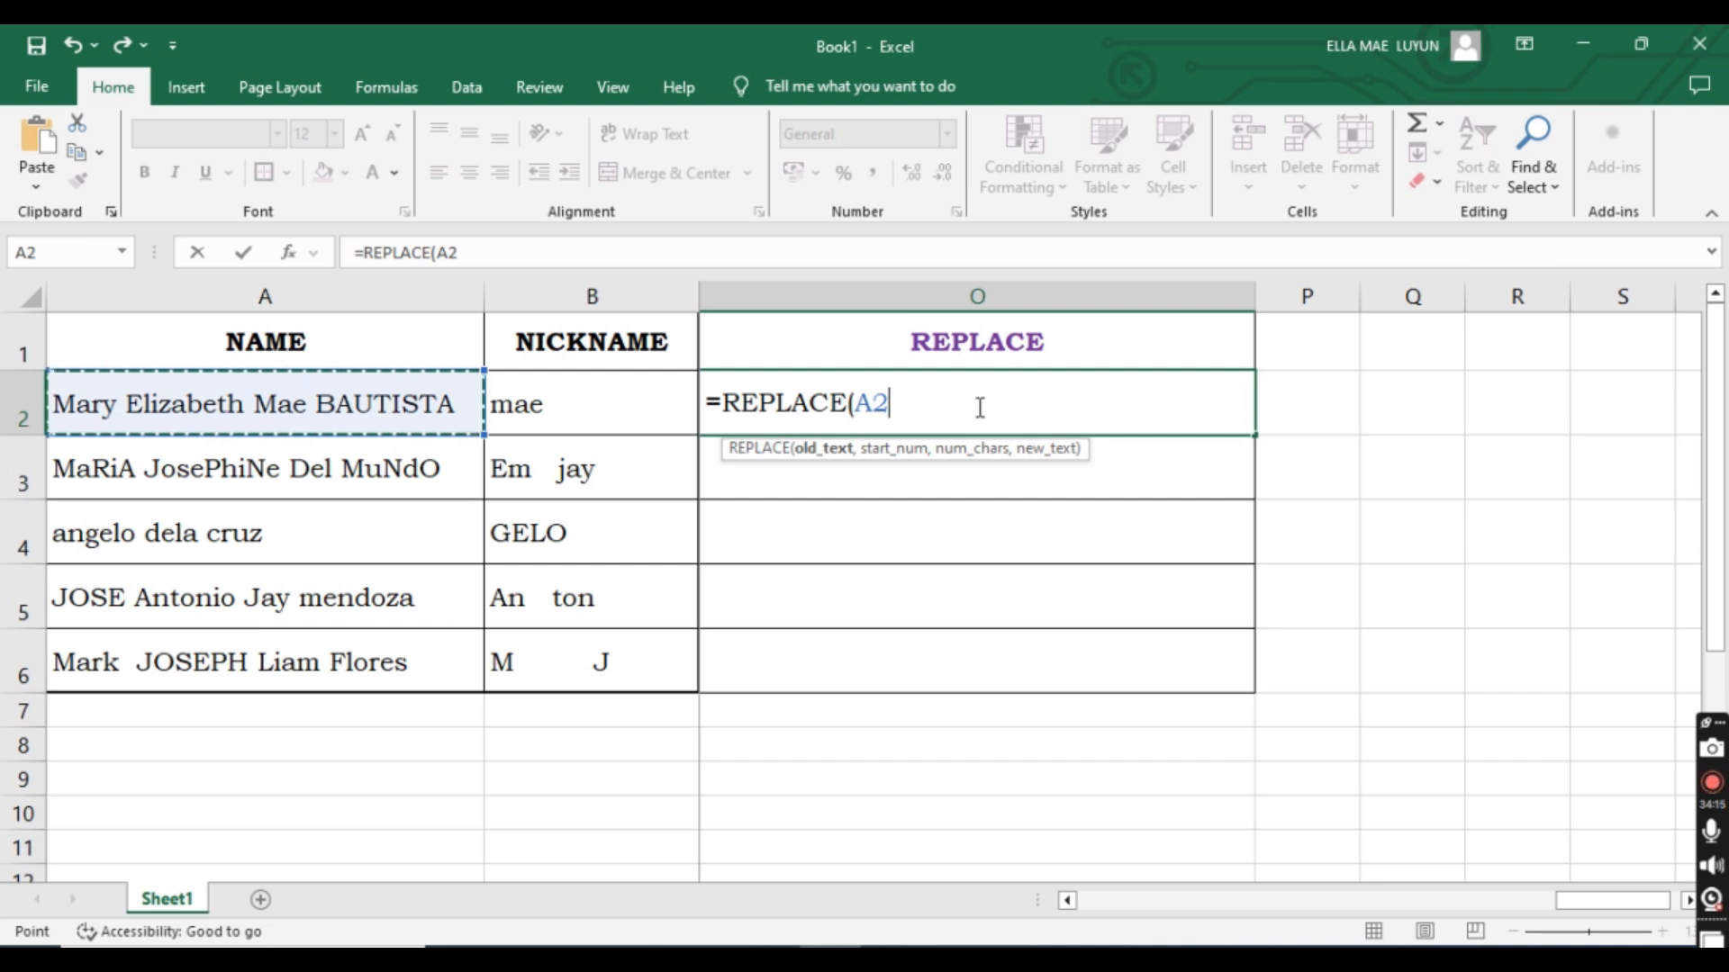
type(",")
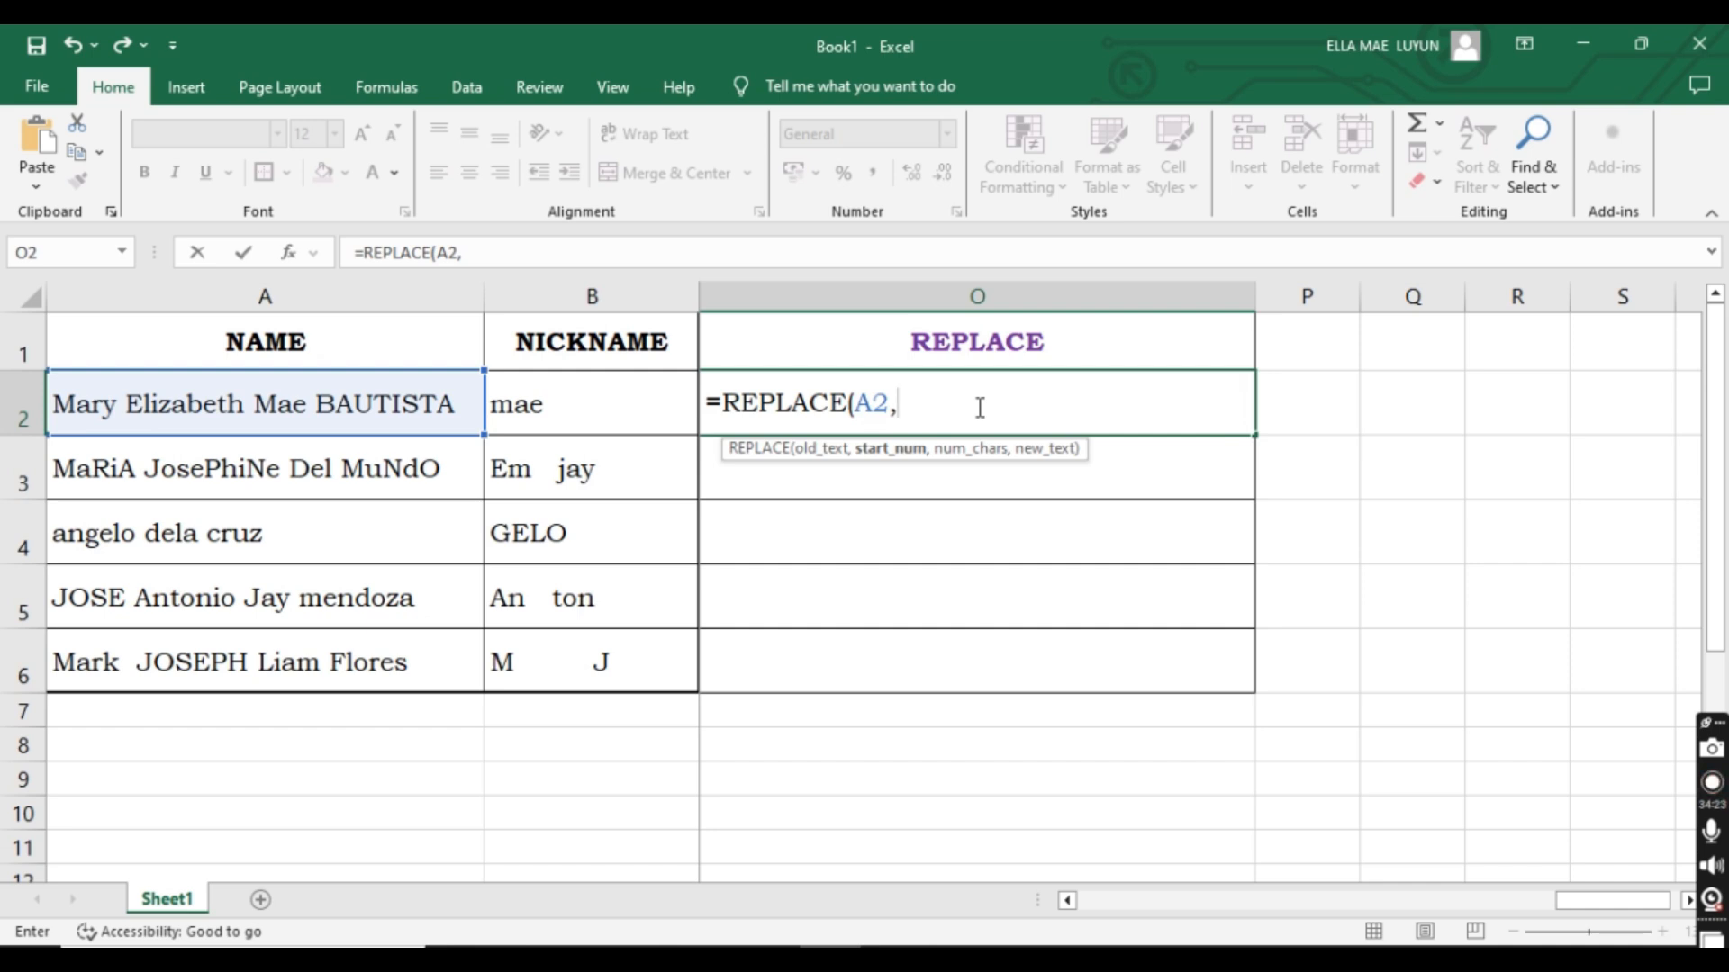
type("4,")
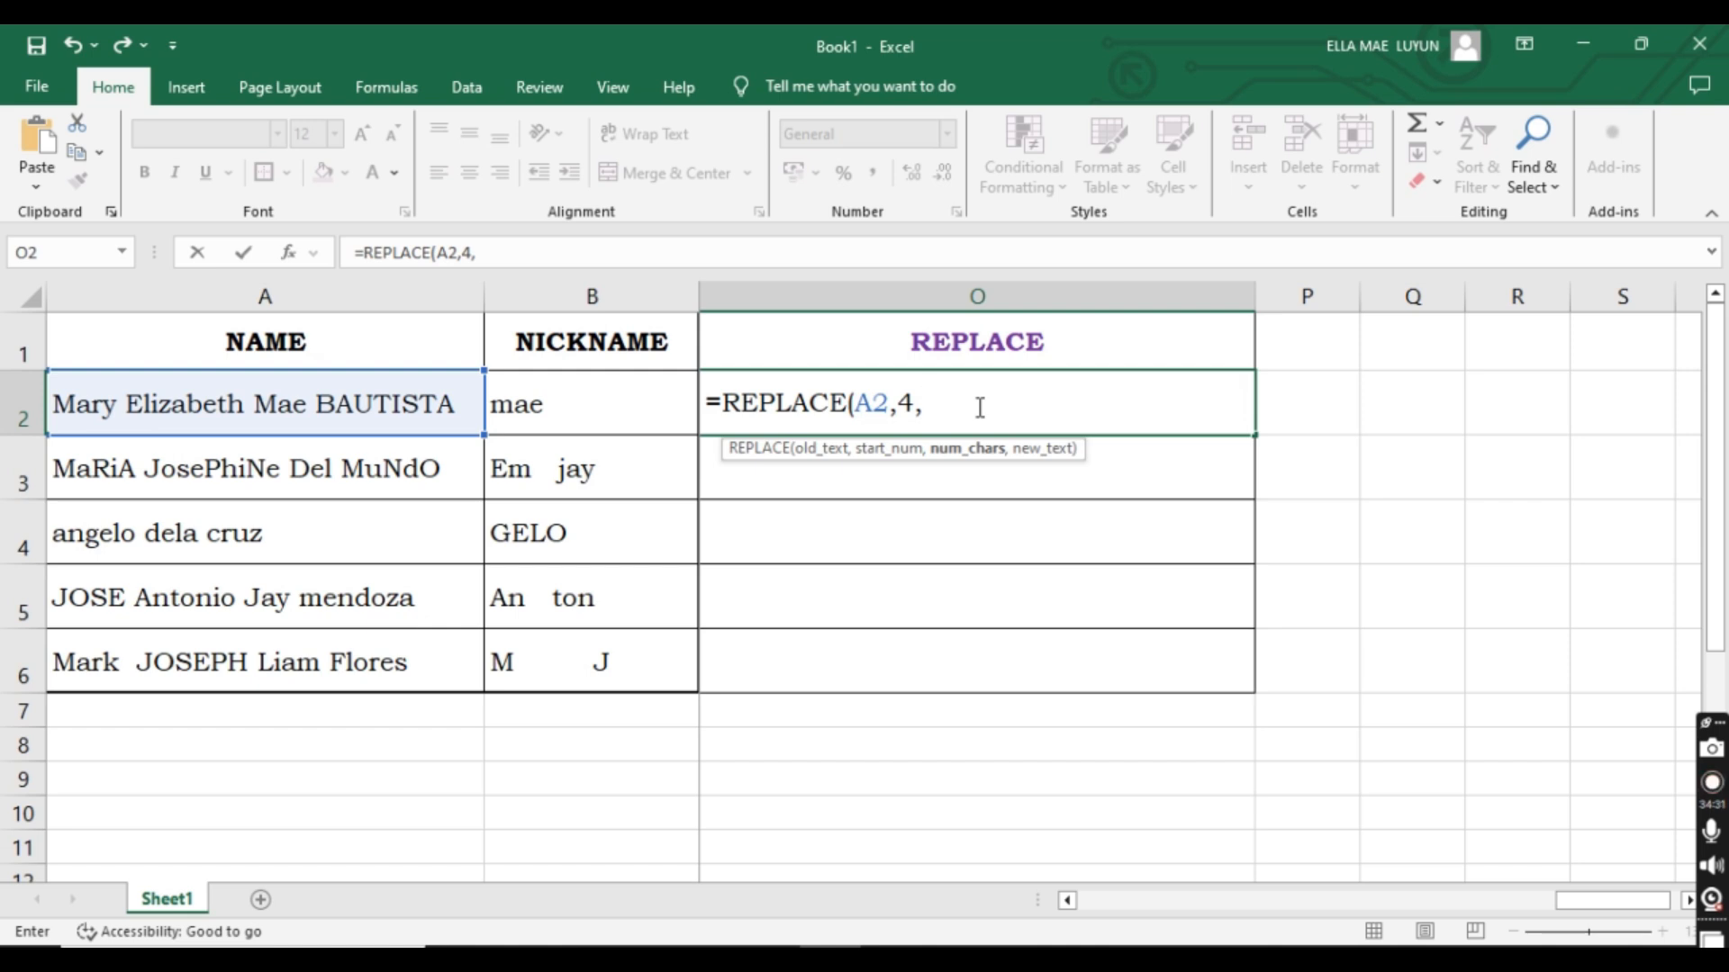
type("1,")
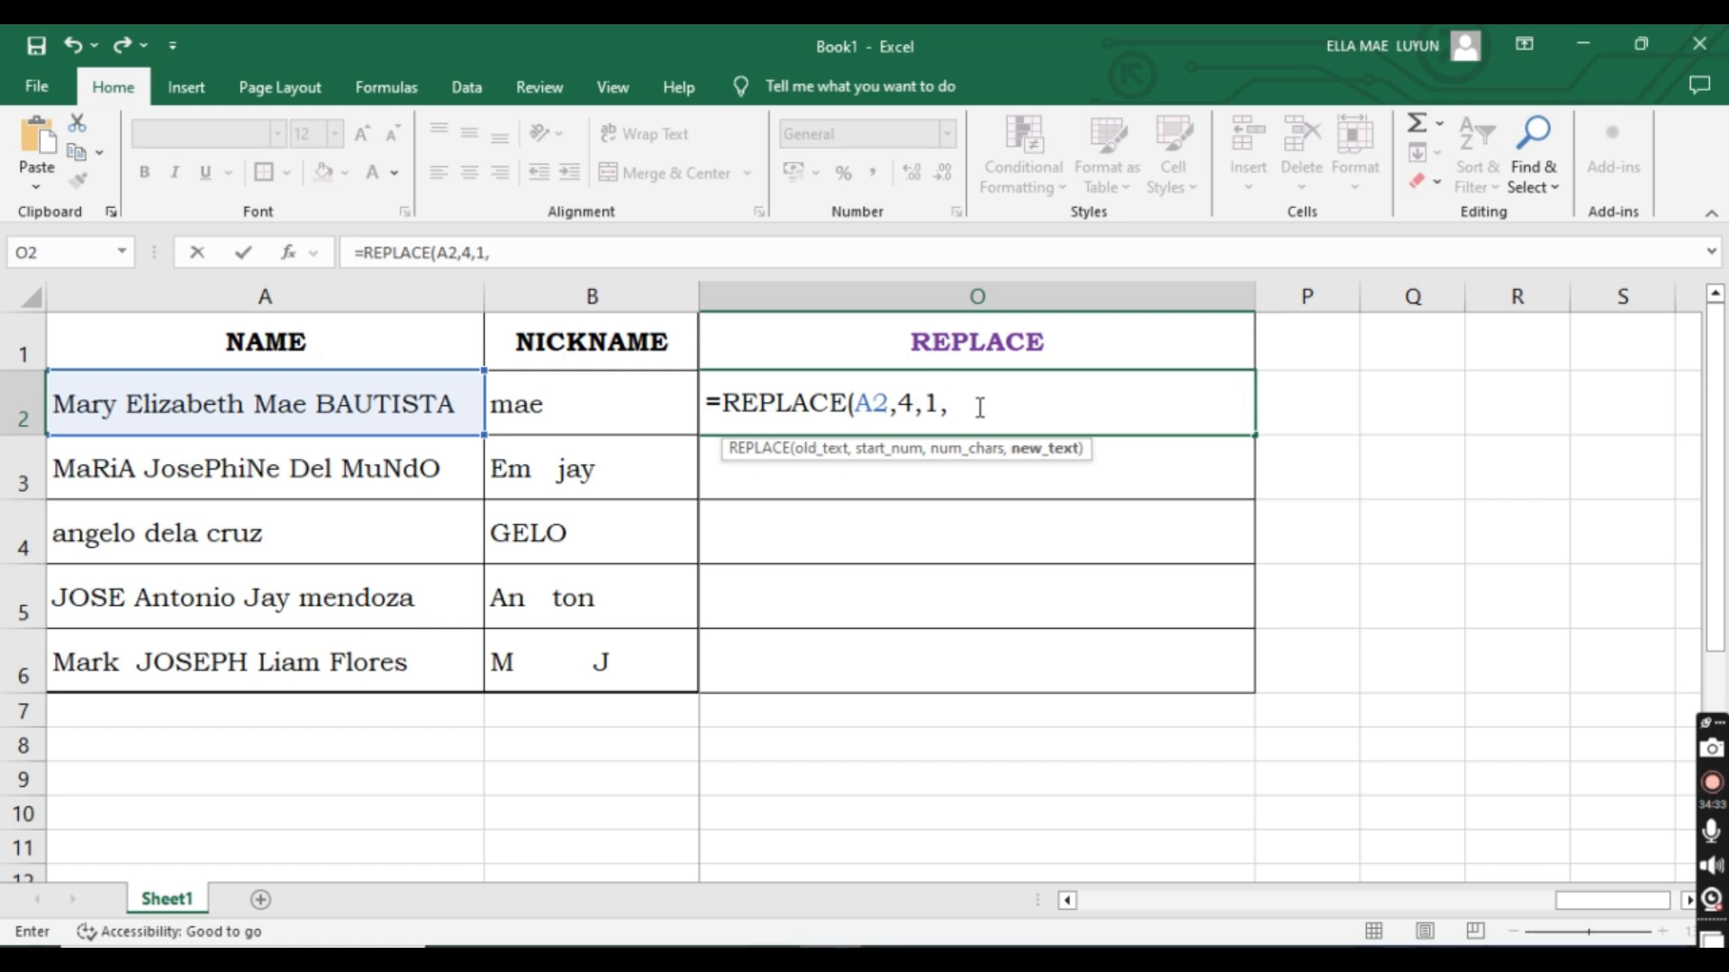
type("\"ie\")")
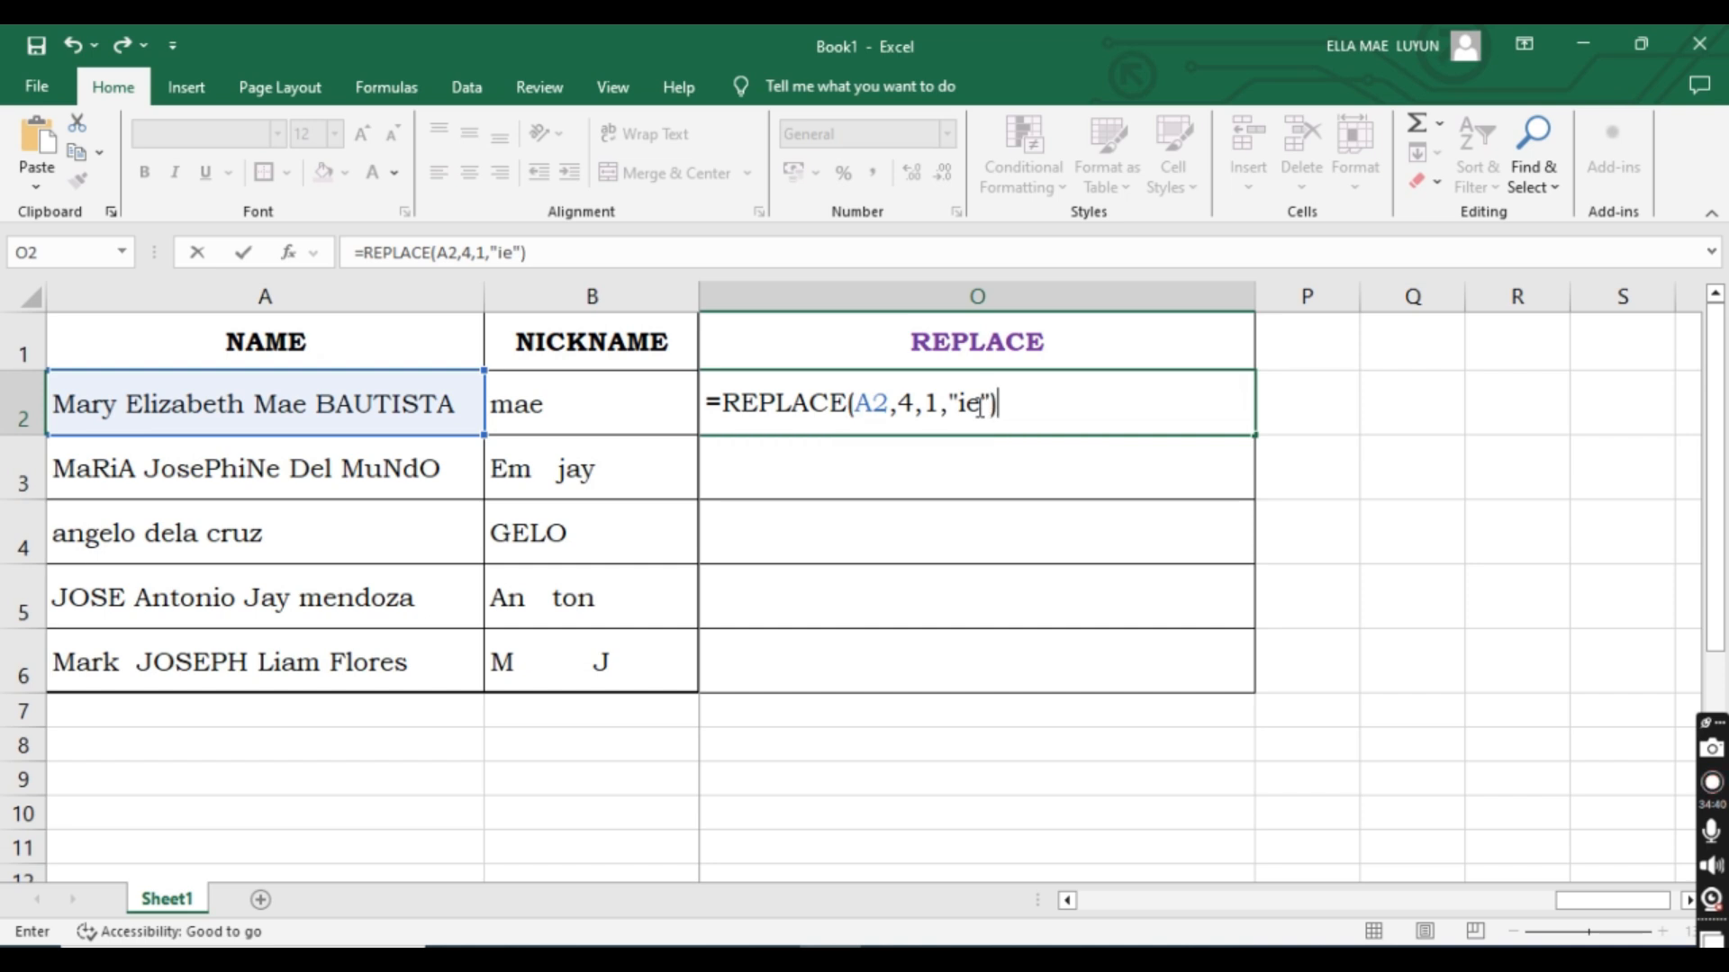
Point out the old text, start 4, count 1 and "ie" arguments, then commit O2.
left_click(857, 402)
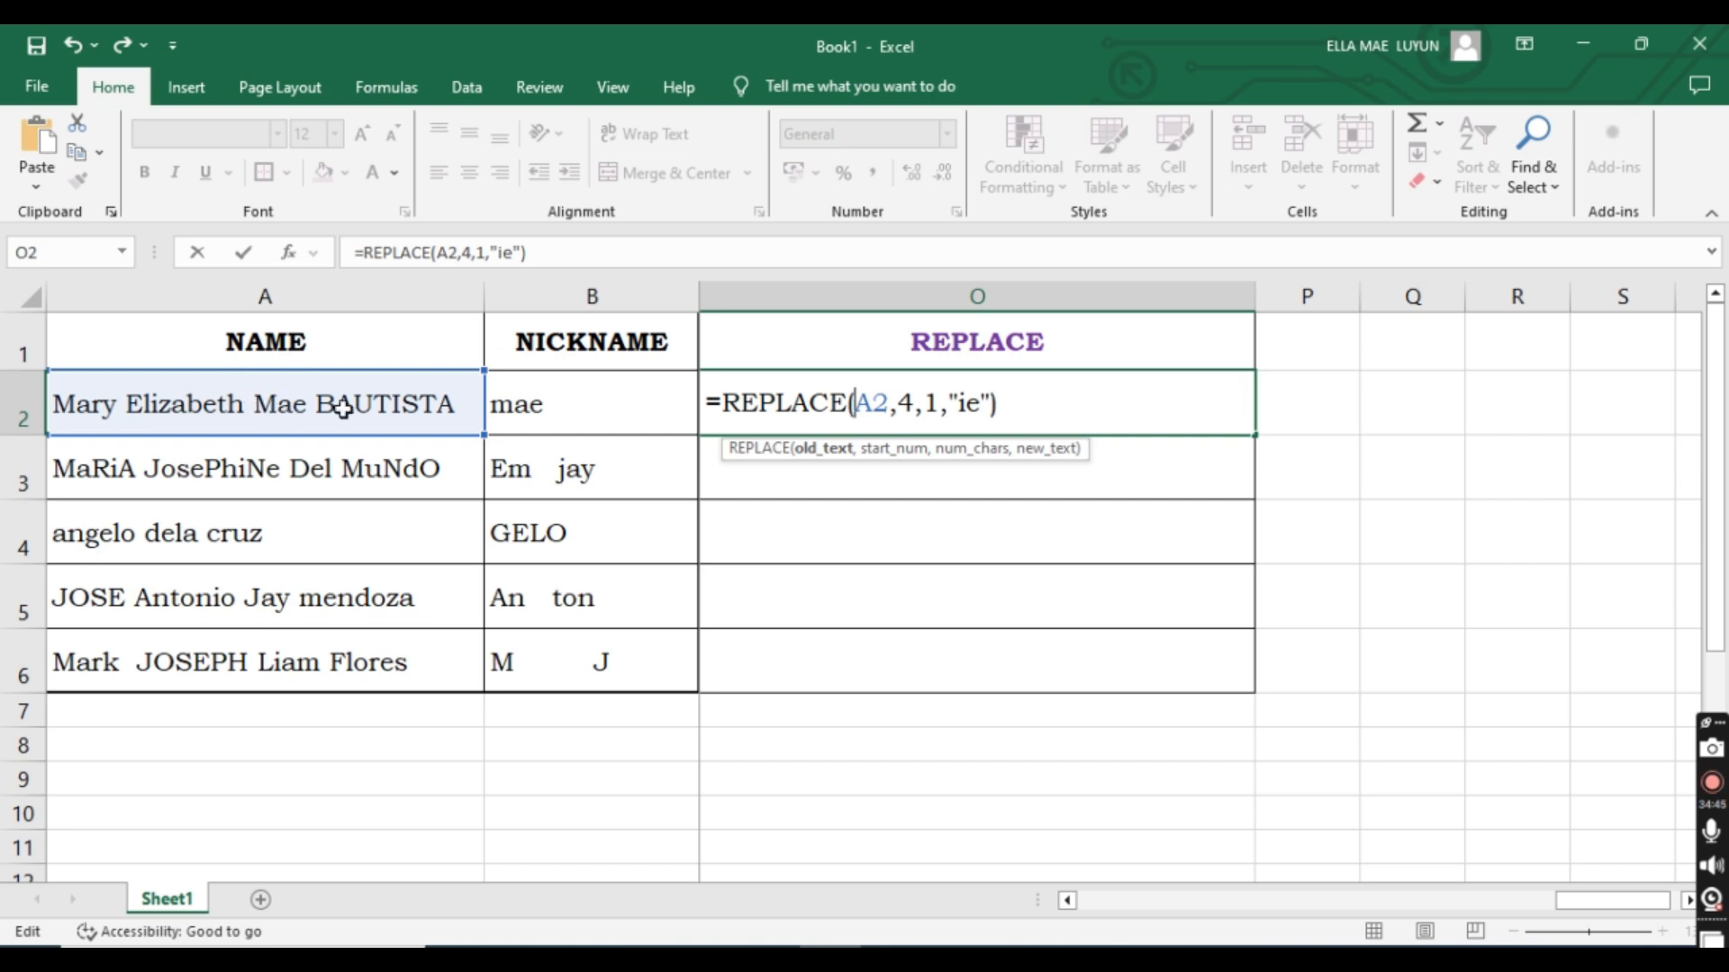
left_click(904, 404)
double_click(904, 404)
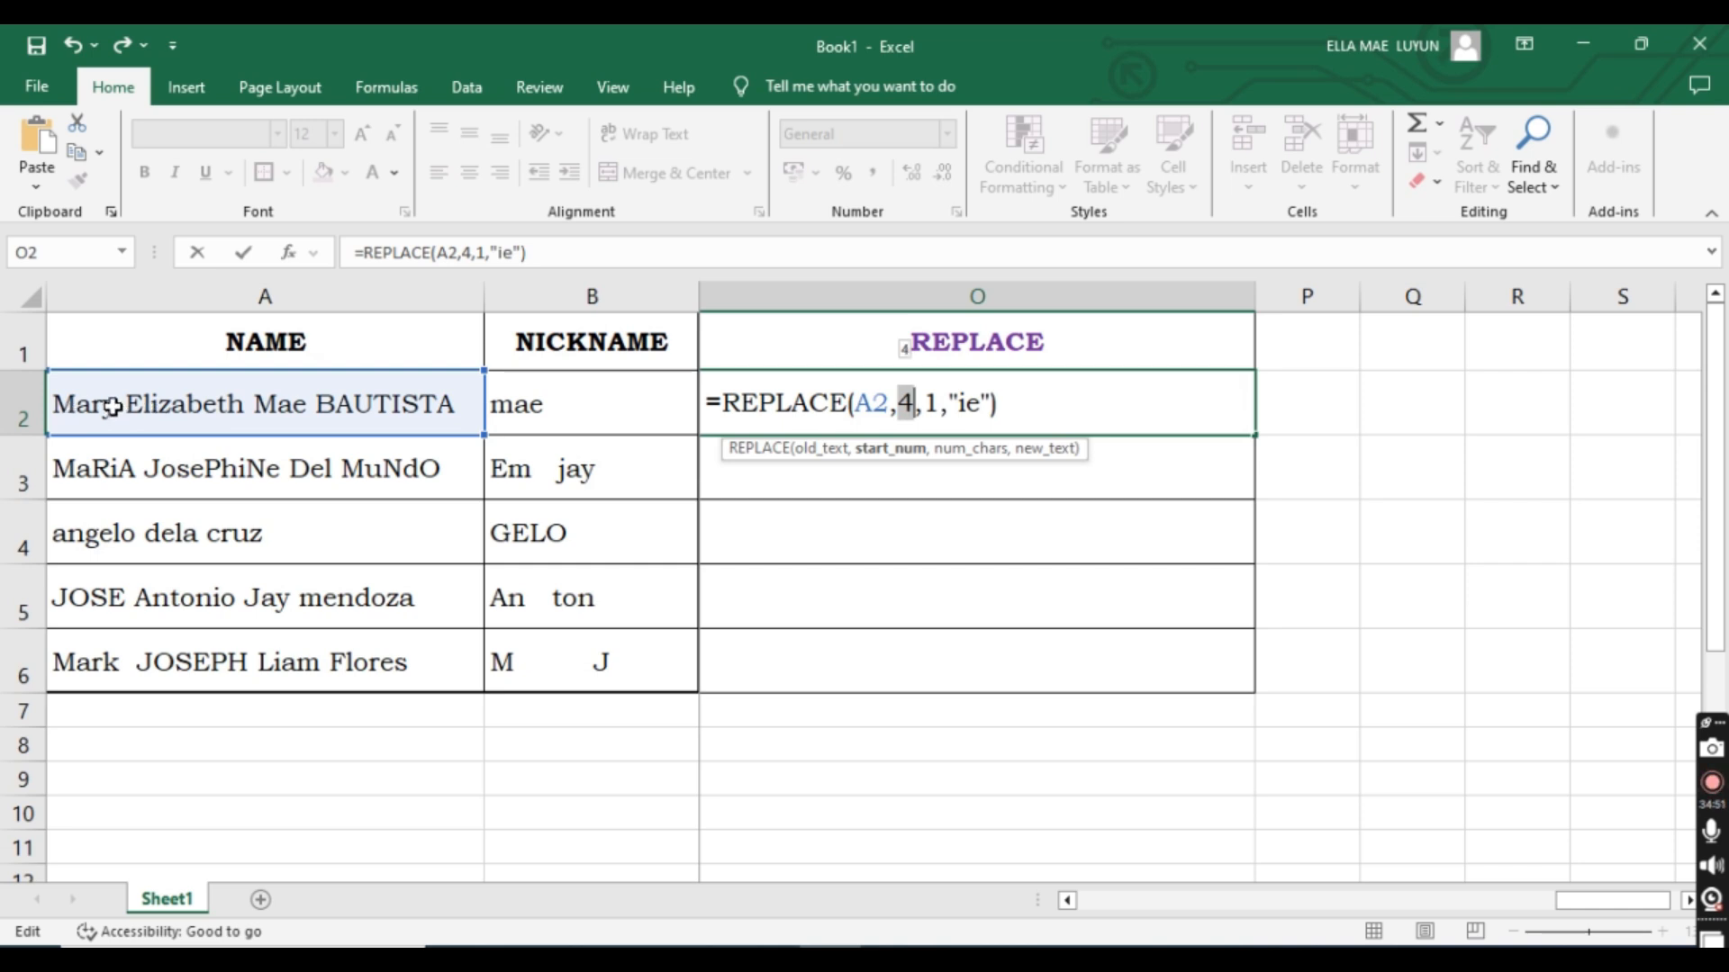
left_click(932, 405)
double_click(931, 404)
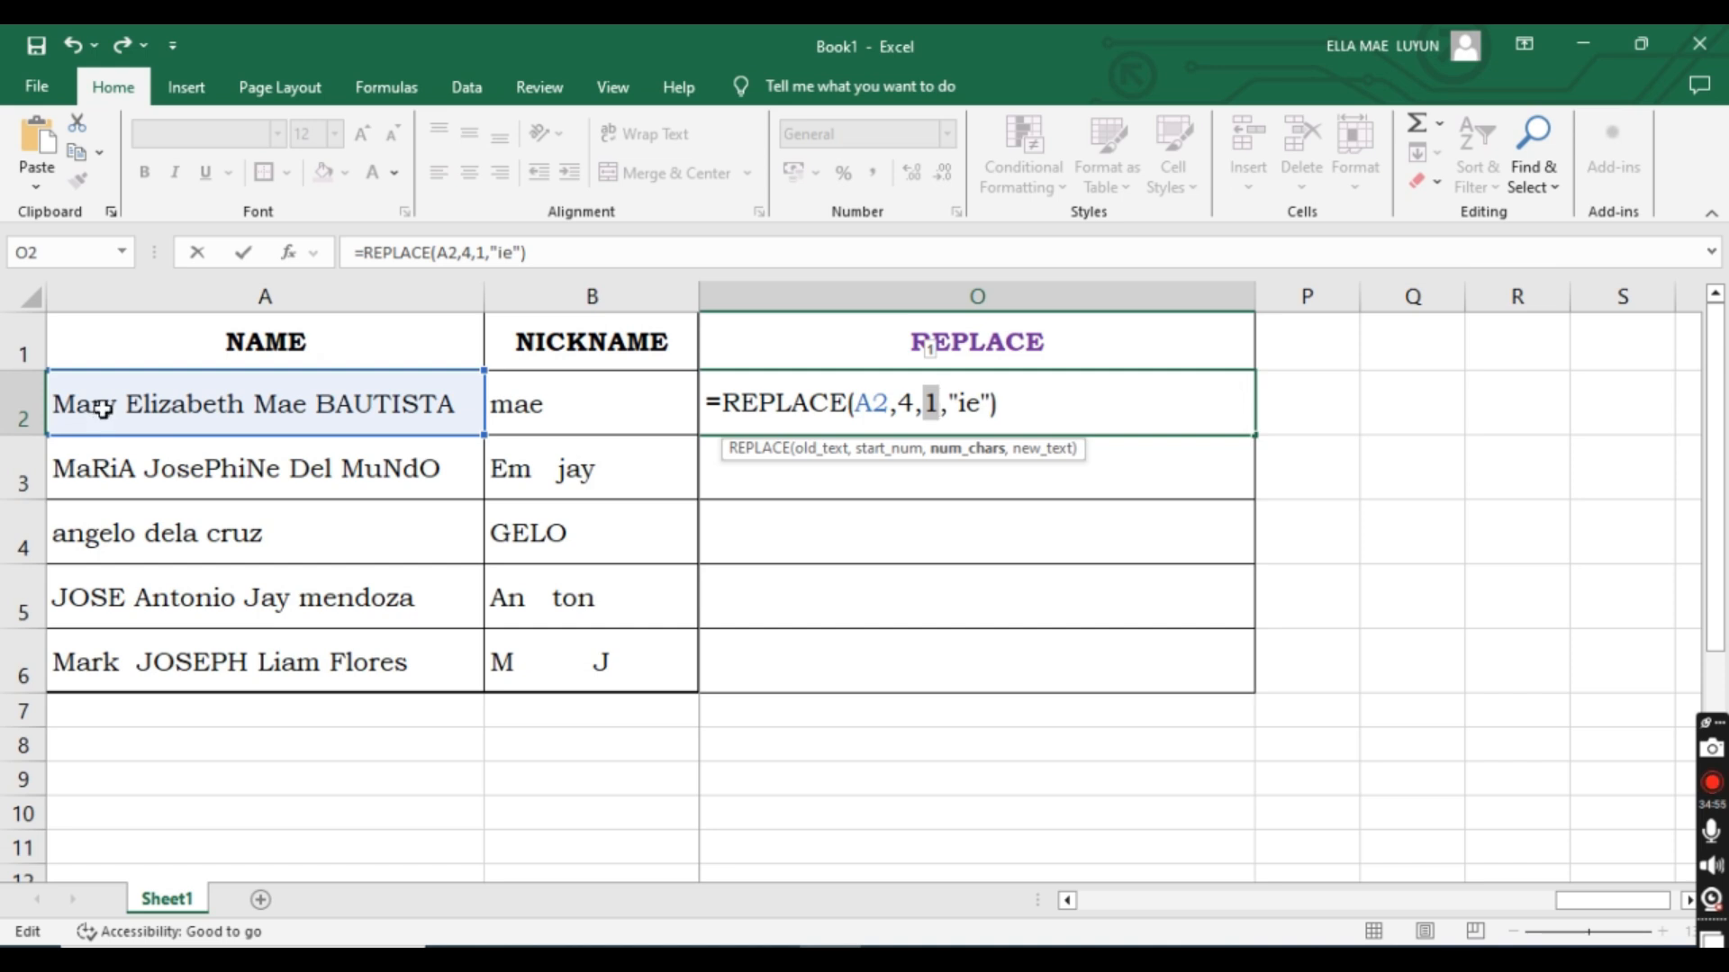
left_click_drag(960, 405, 980, 404)
left_click(941, 407)
key("Return")
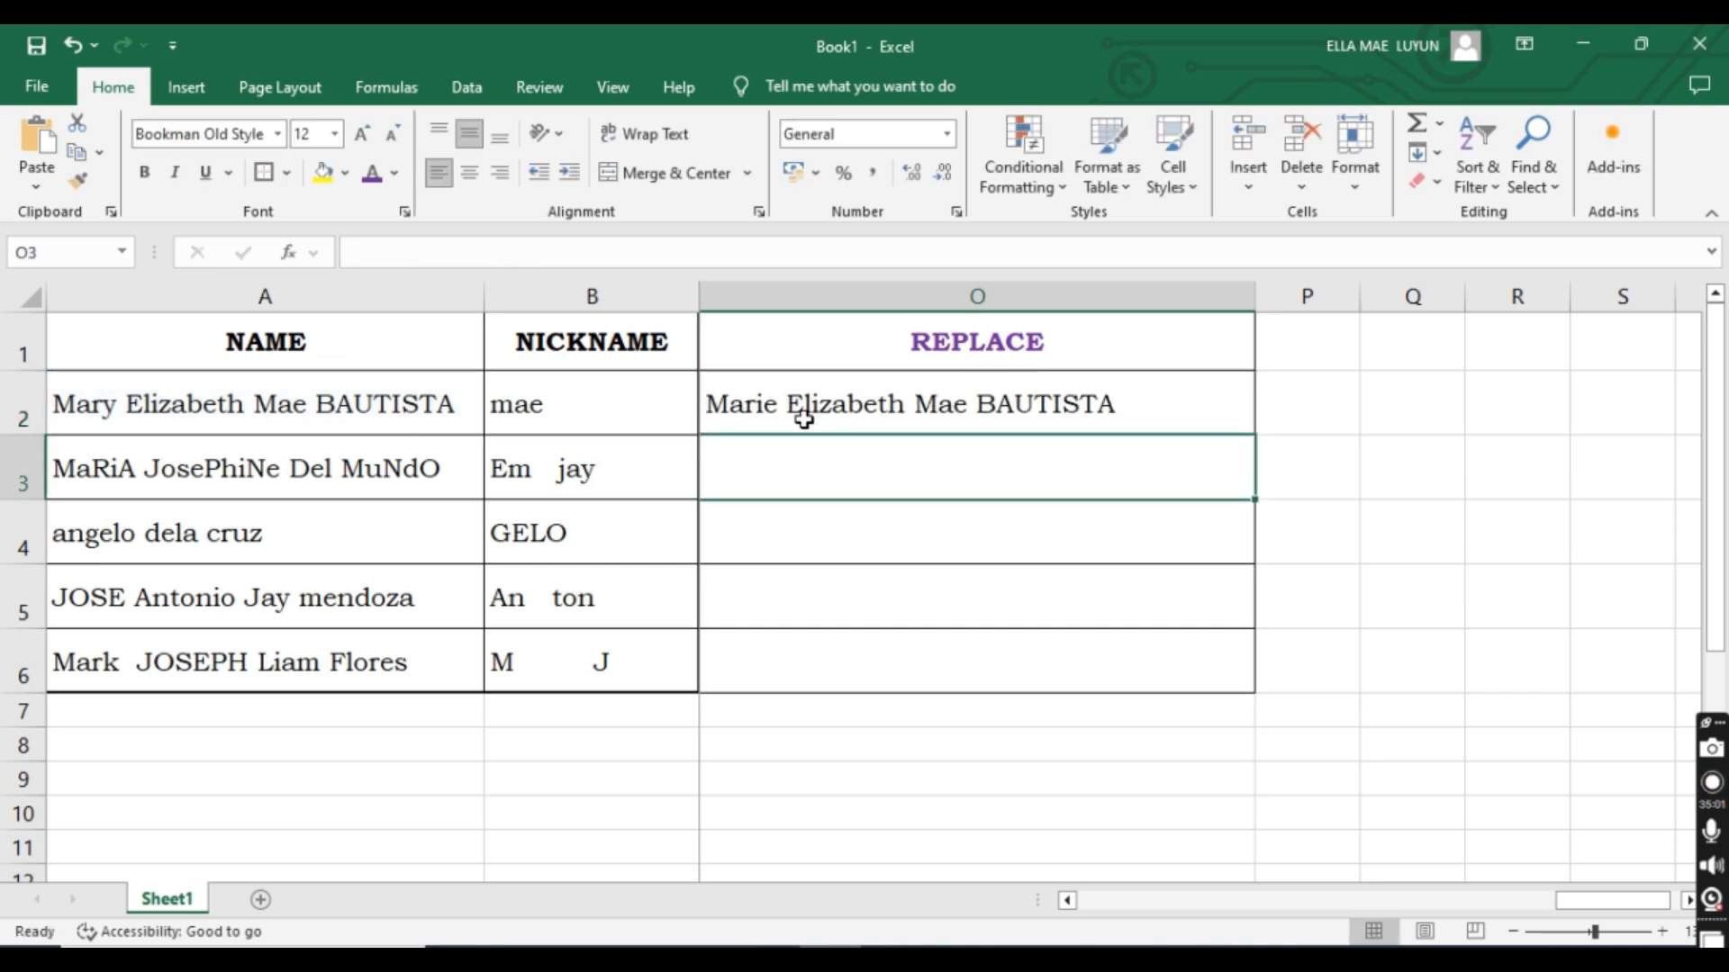
Remove the = from O2 so its formula shows as text, marking the A2 argument.
left_click(1158, 402)
double_click(781, 404)
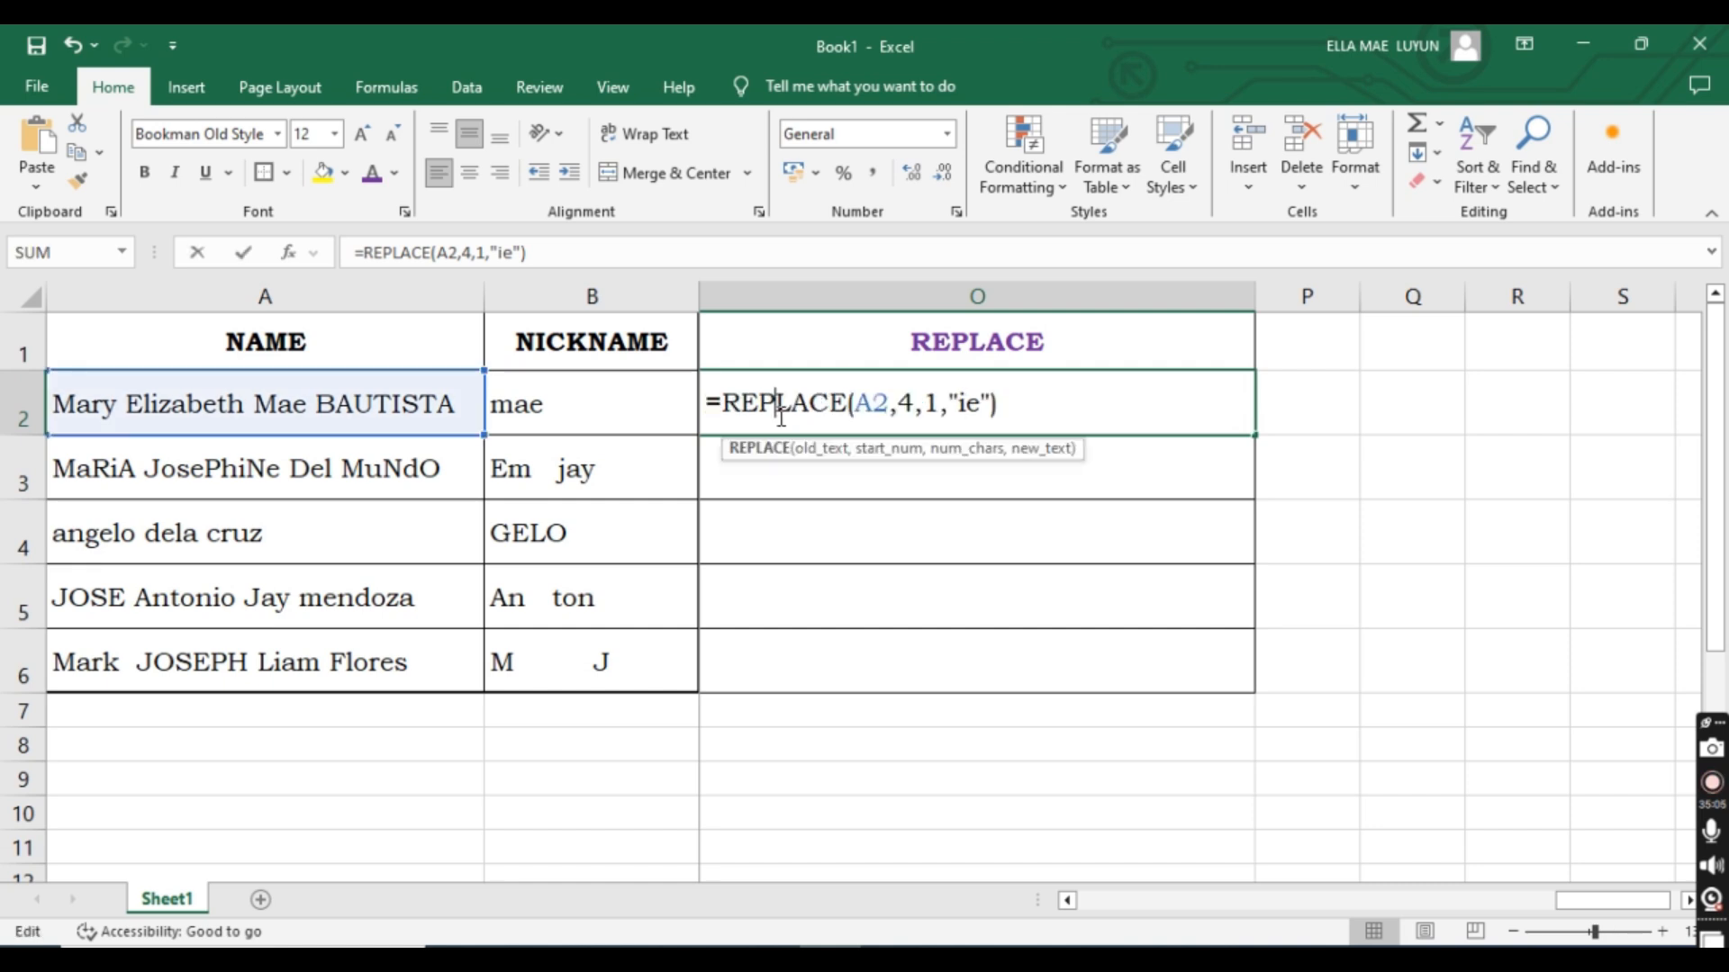
key("BackSpace")
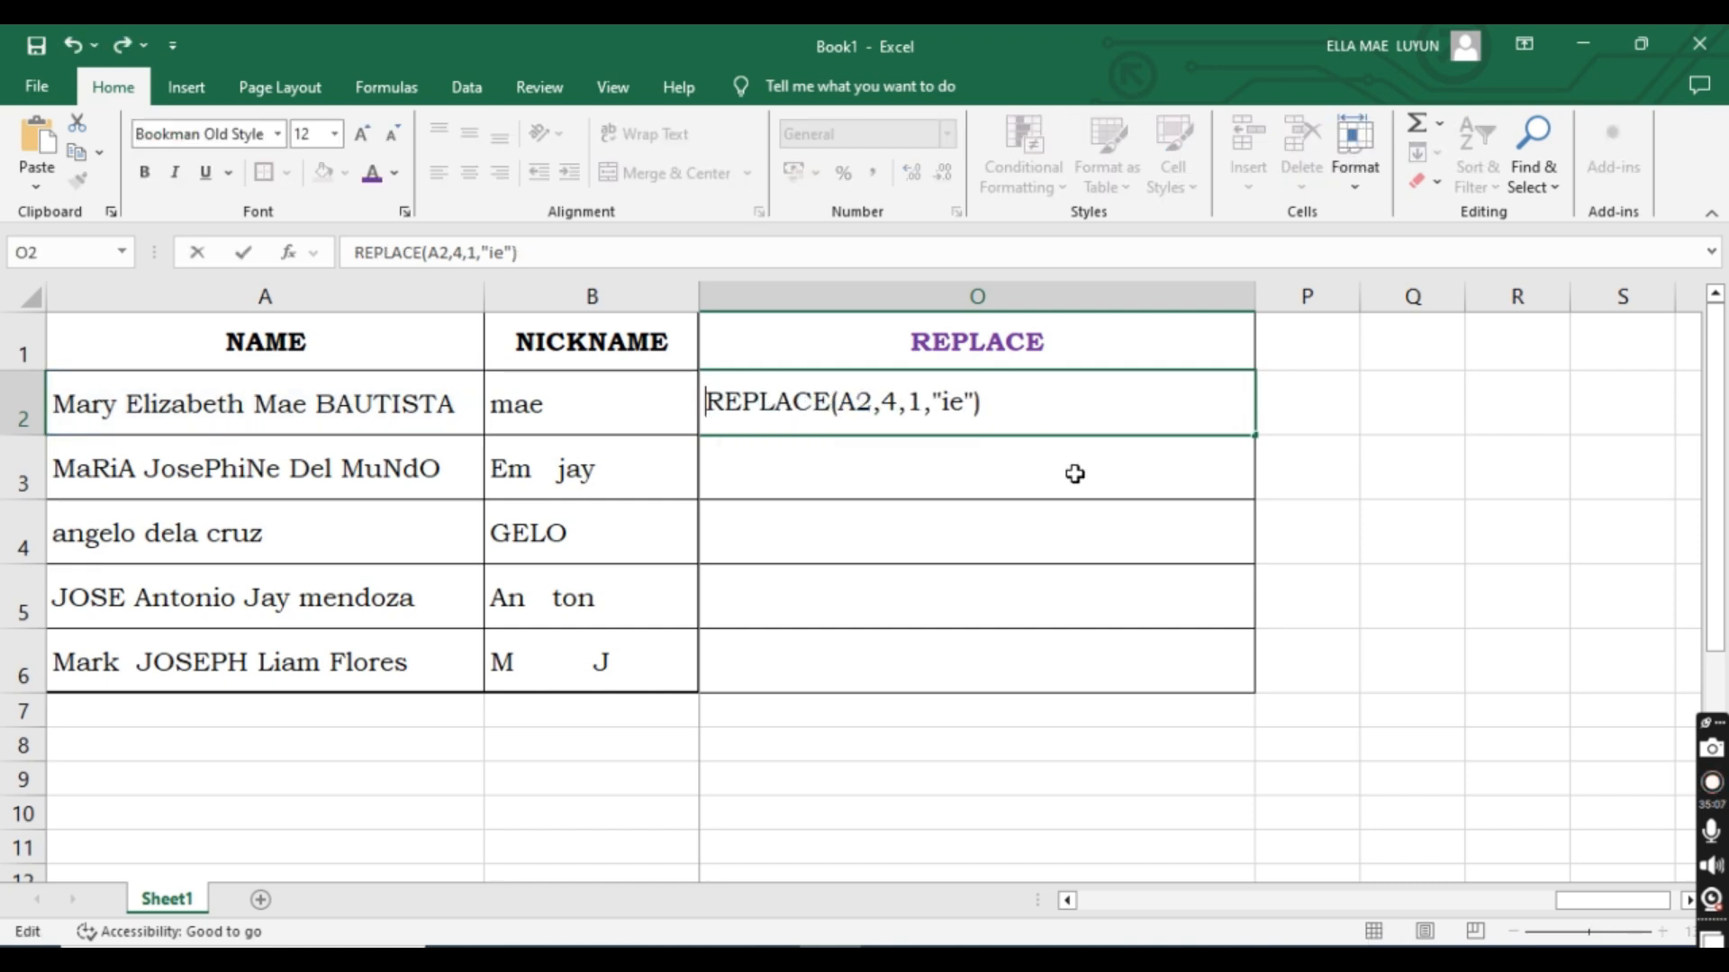
left_click(997, 451)
left_click(991, 419)
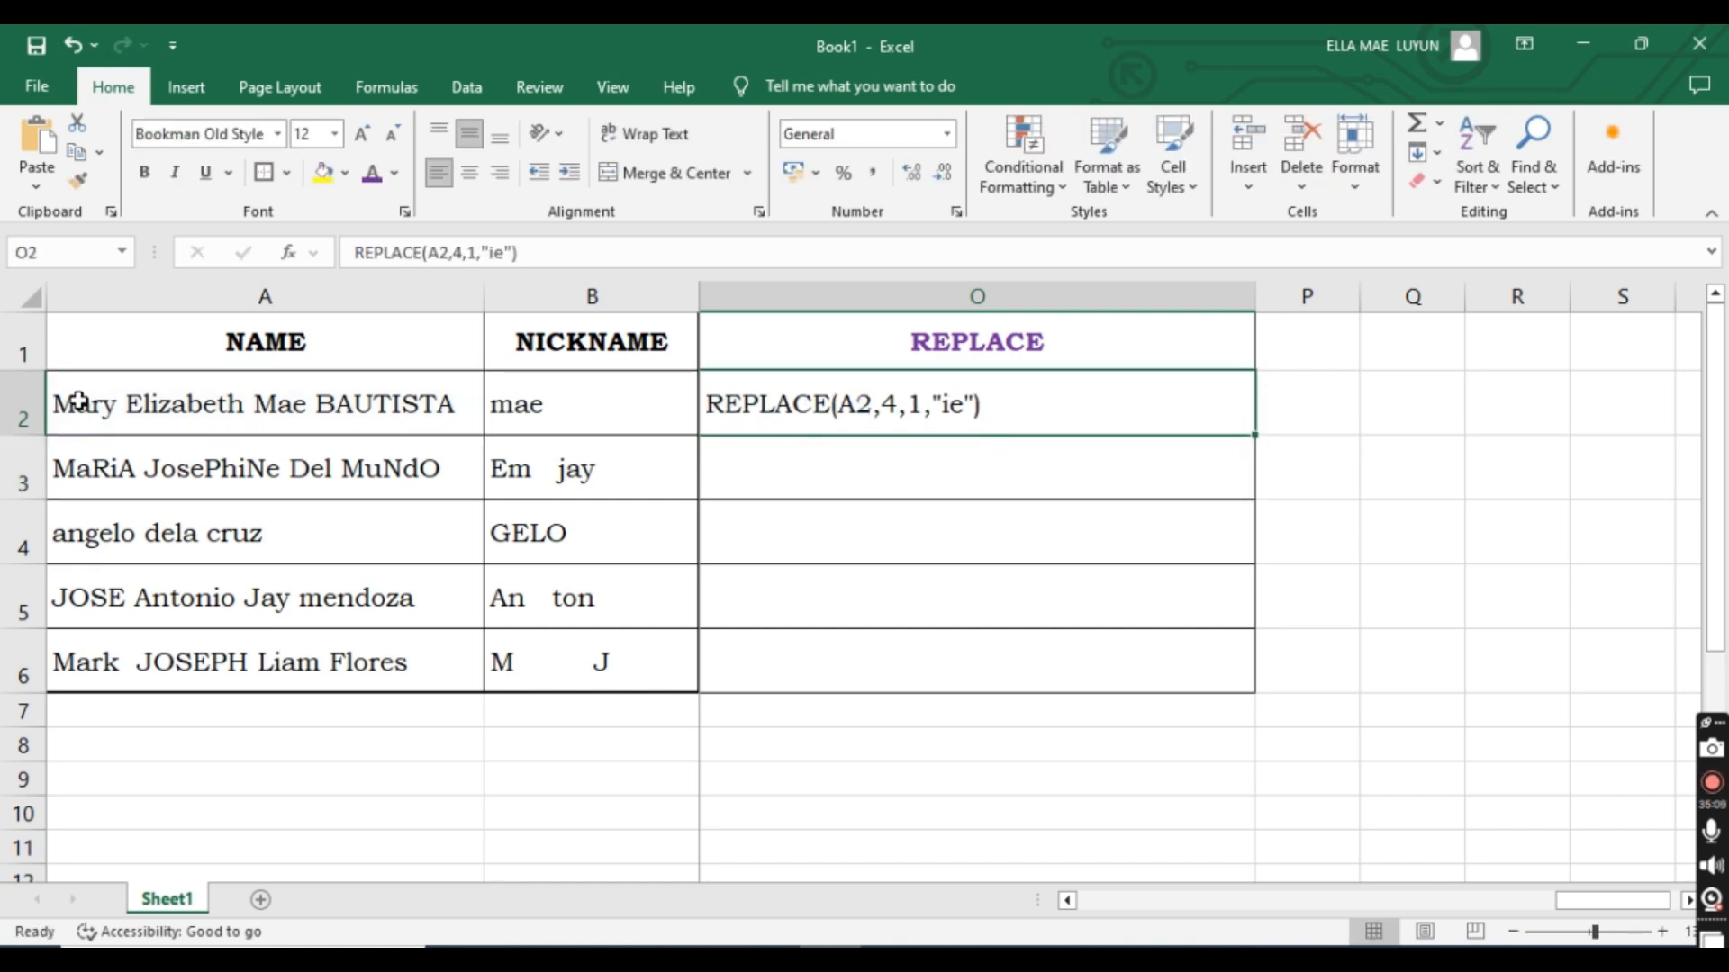
double_click(834, 405)
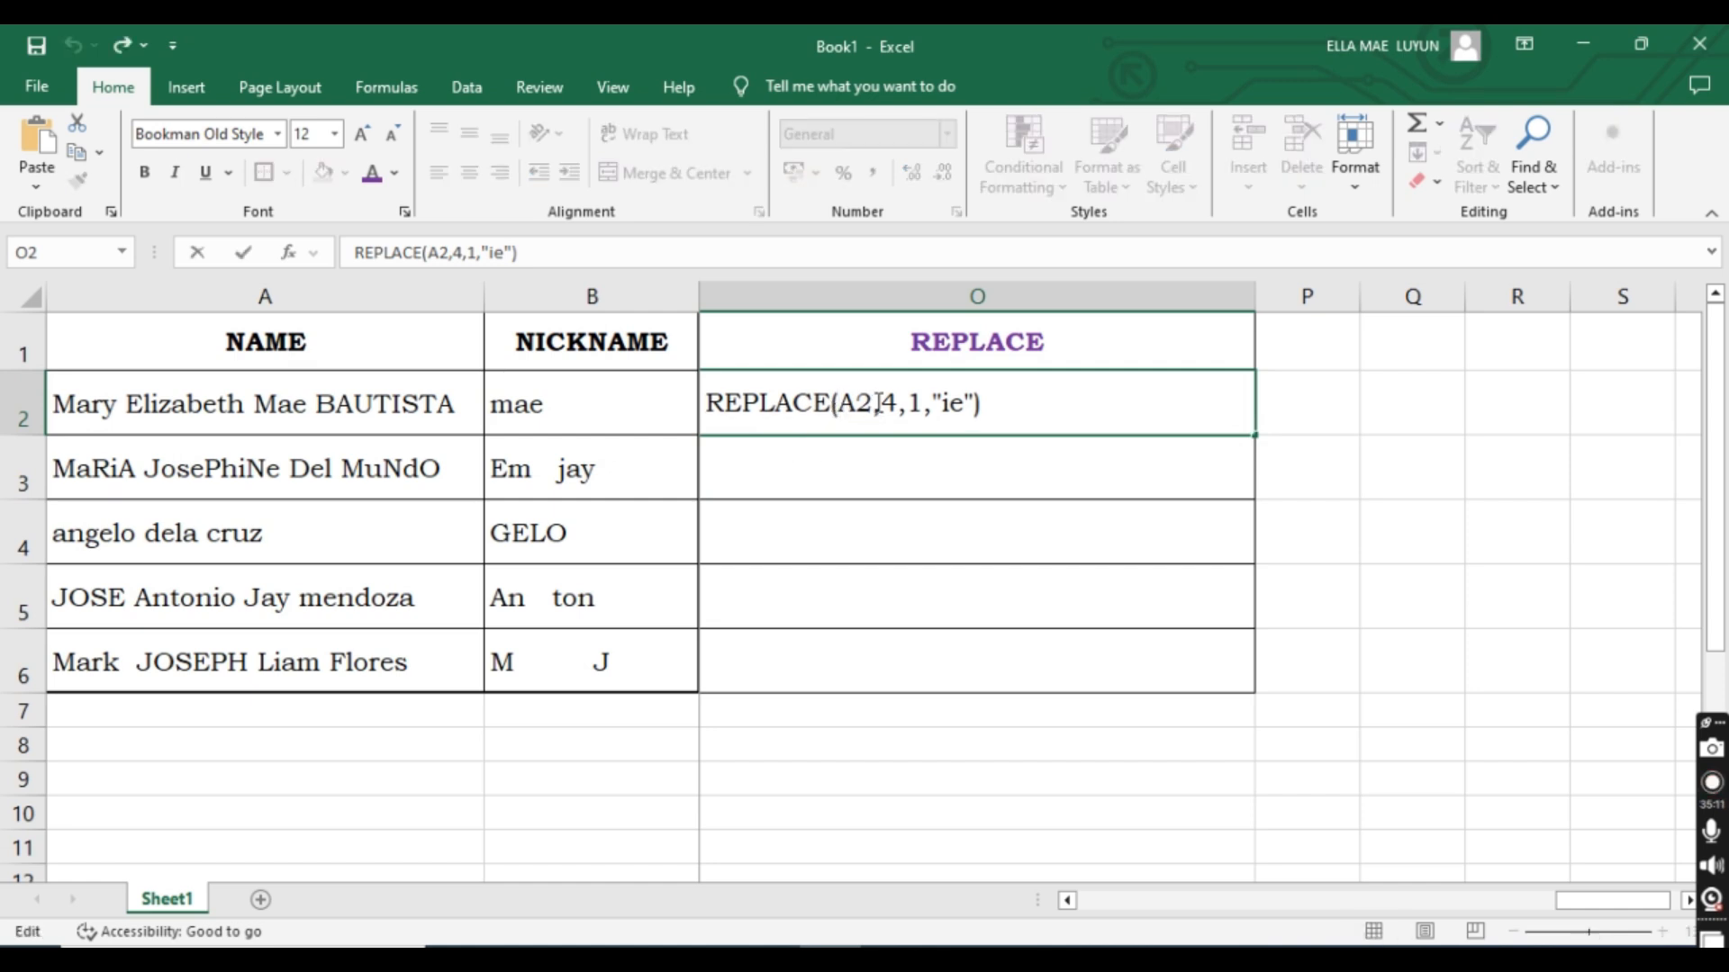
left_click_drag(873, 402, 838, 403)
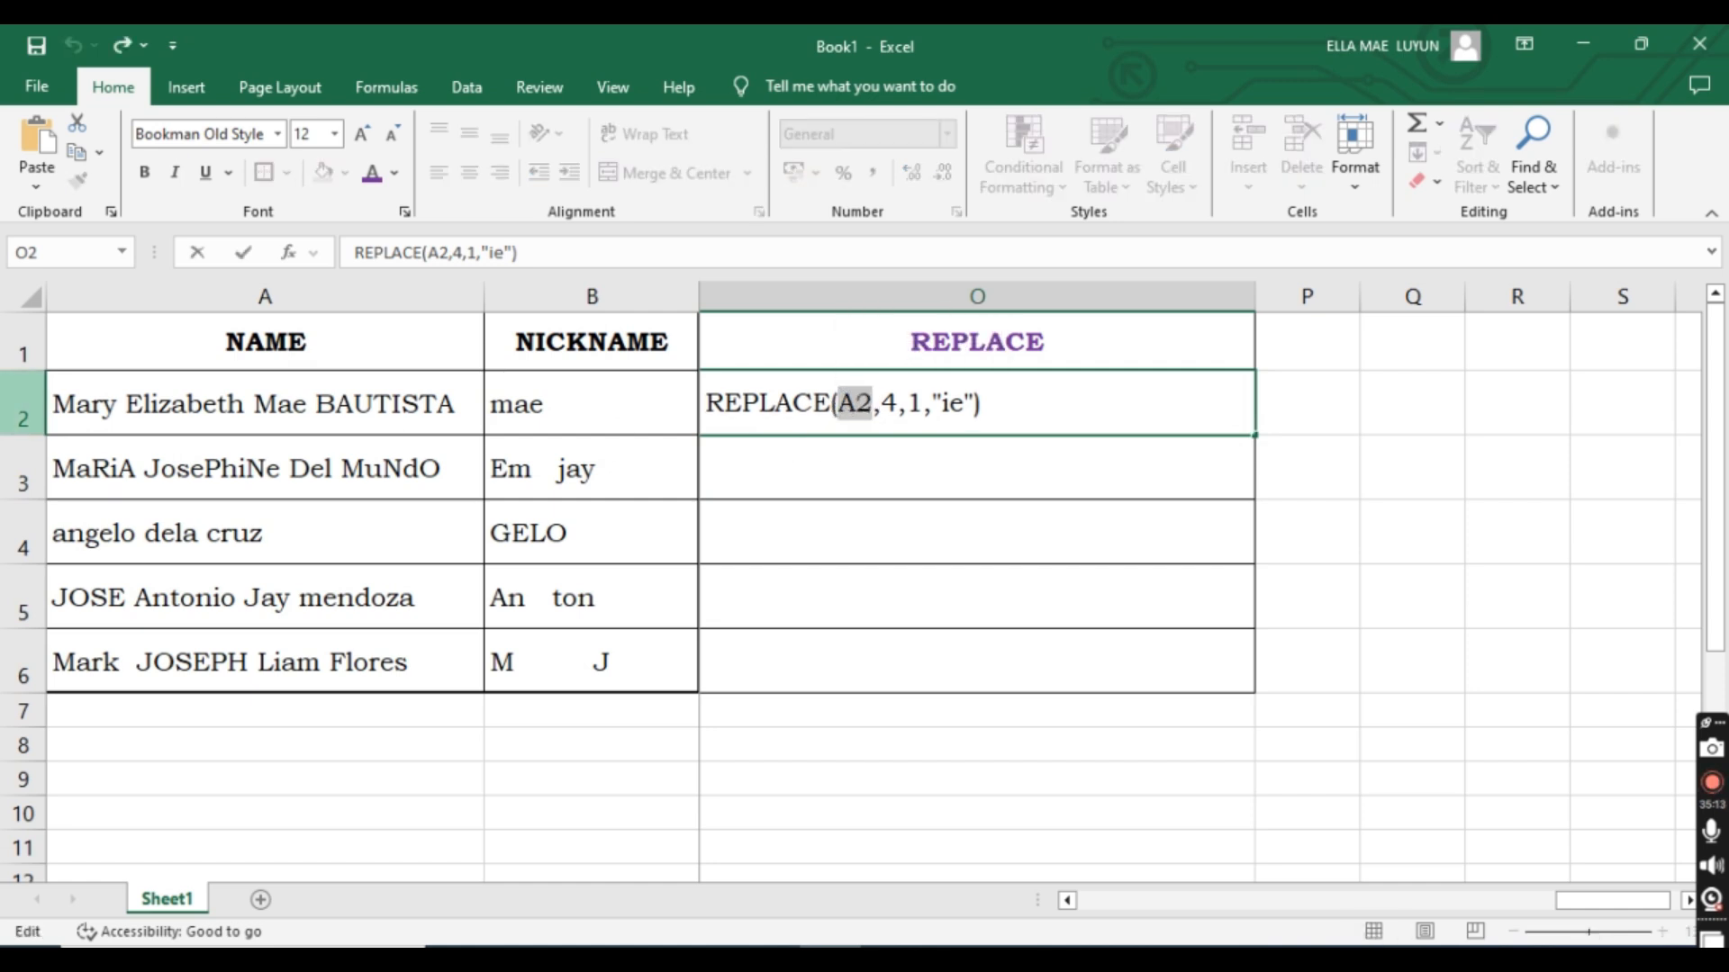
Match start position 4 and count 1 against the y of Mary in A2.
left_click(95, 410)
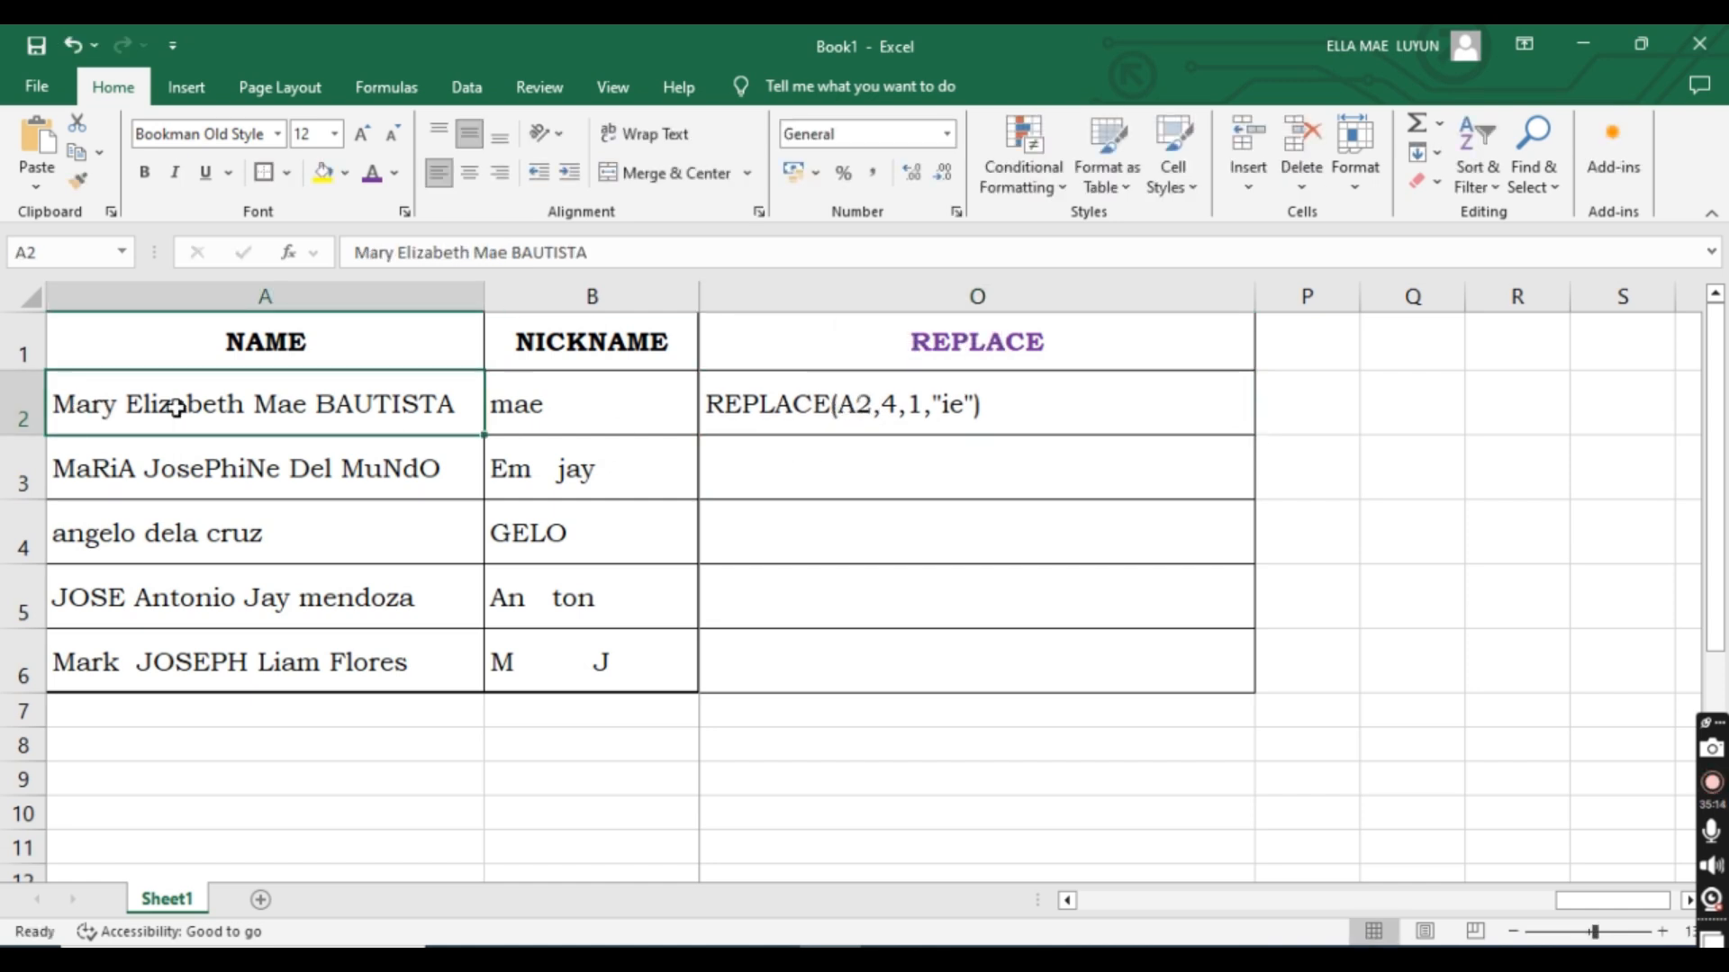
left_click(882, 404)
double_click(881, 404)
left_click_drag(881, 405, 896, 404)
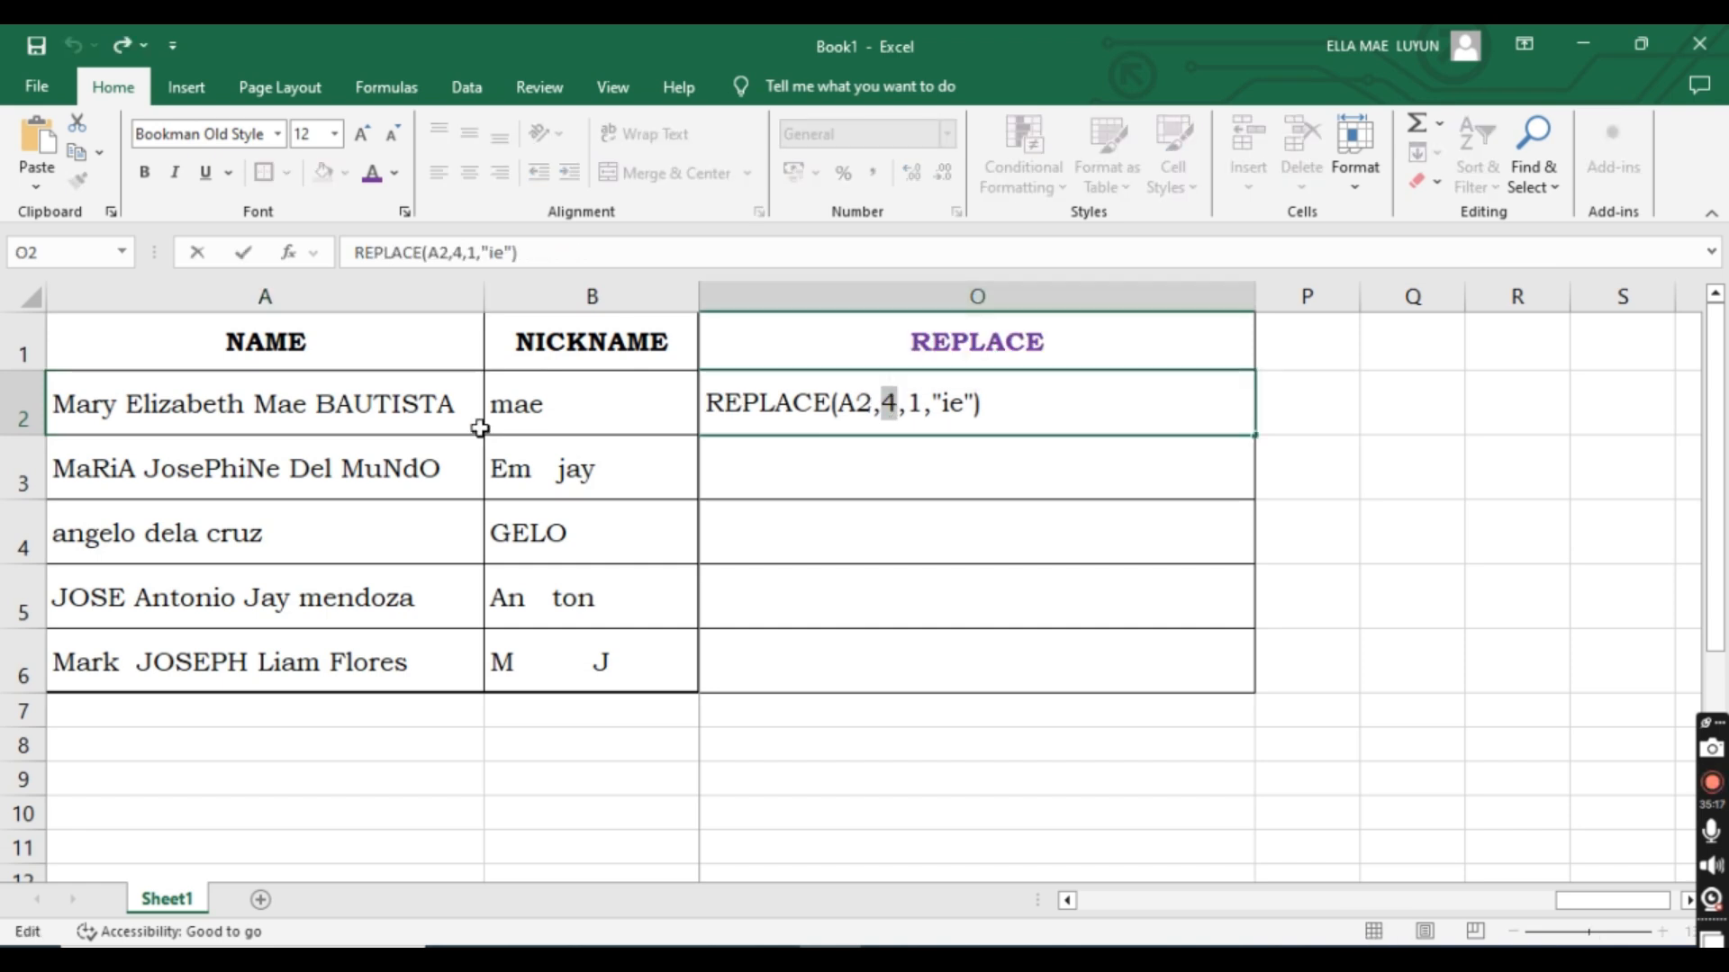
double_click(72, 401)
left_click_drag(54, 401, 113, 402)
left_click(116, 402)
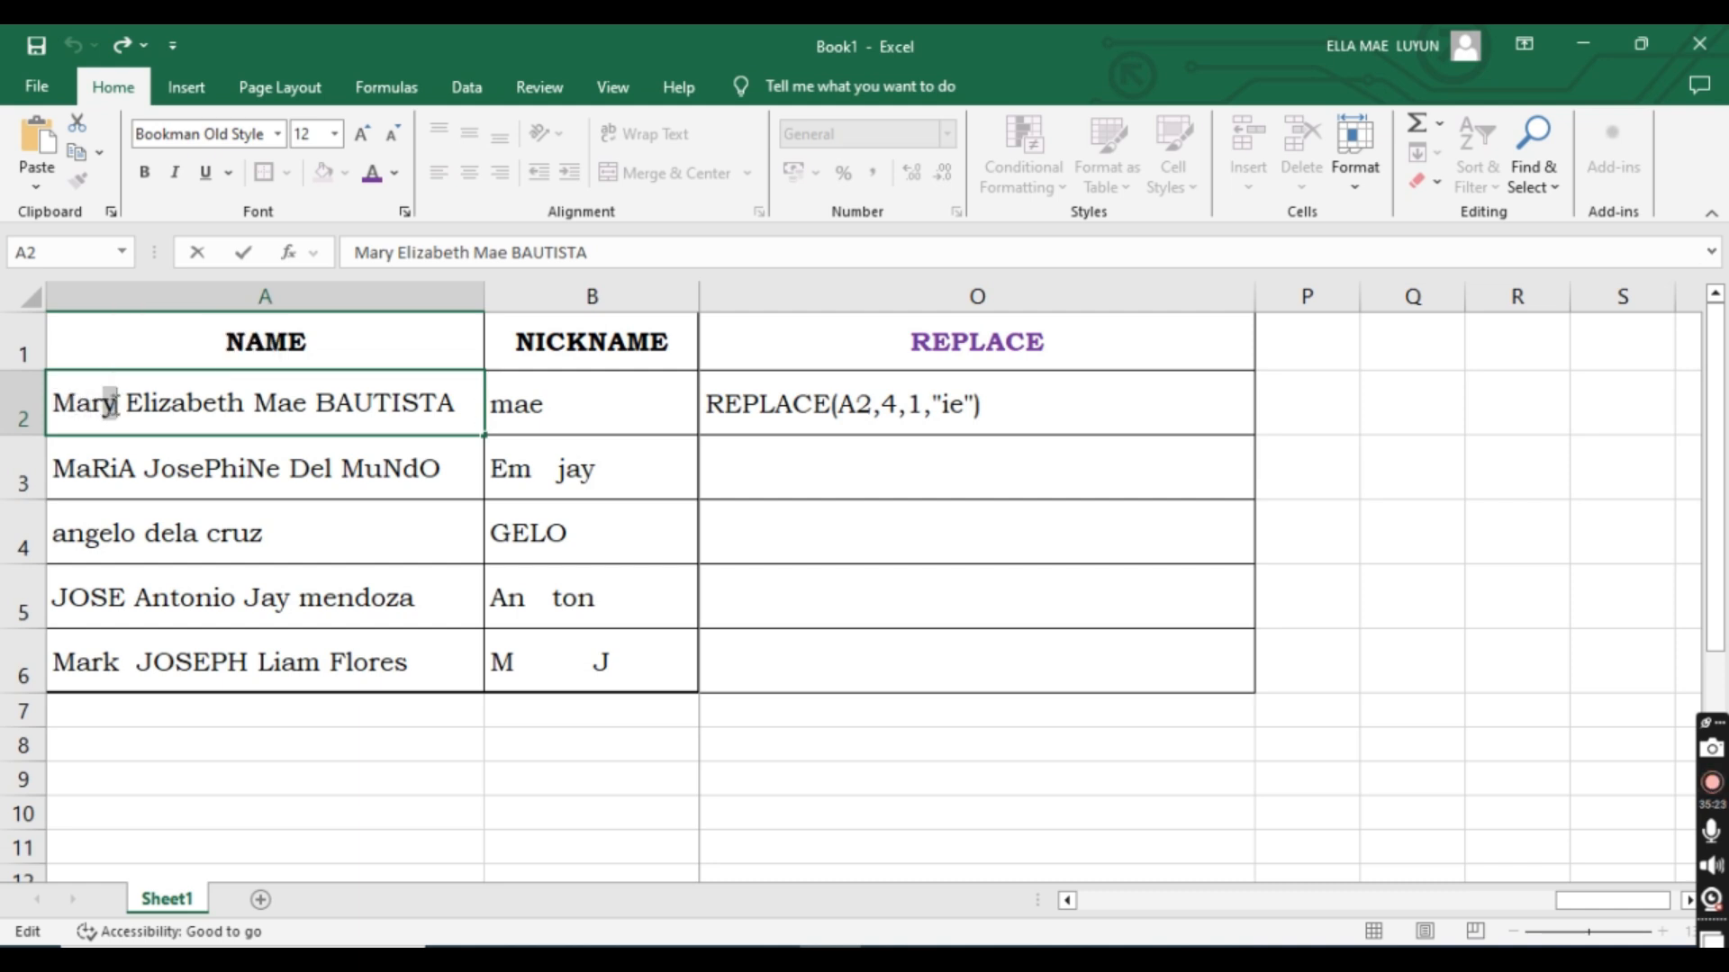
left_click(895, 402)
double_click(908, 402)
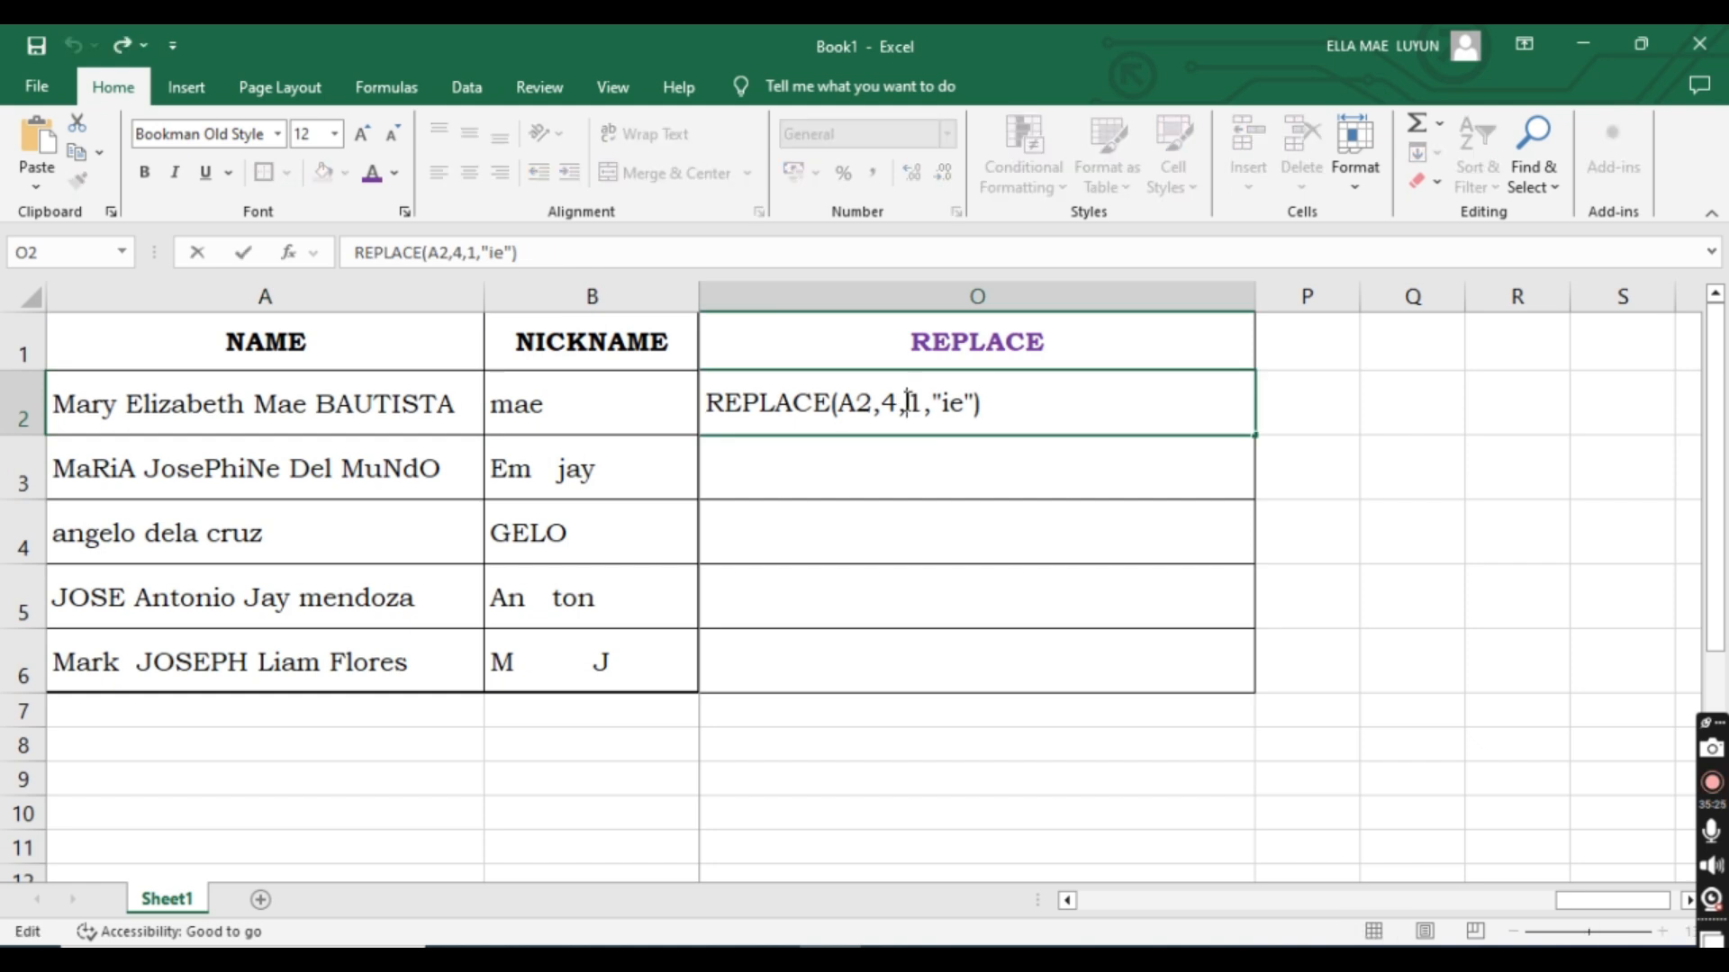
left_click_drag(906, 402, 917, 403)
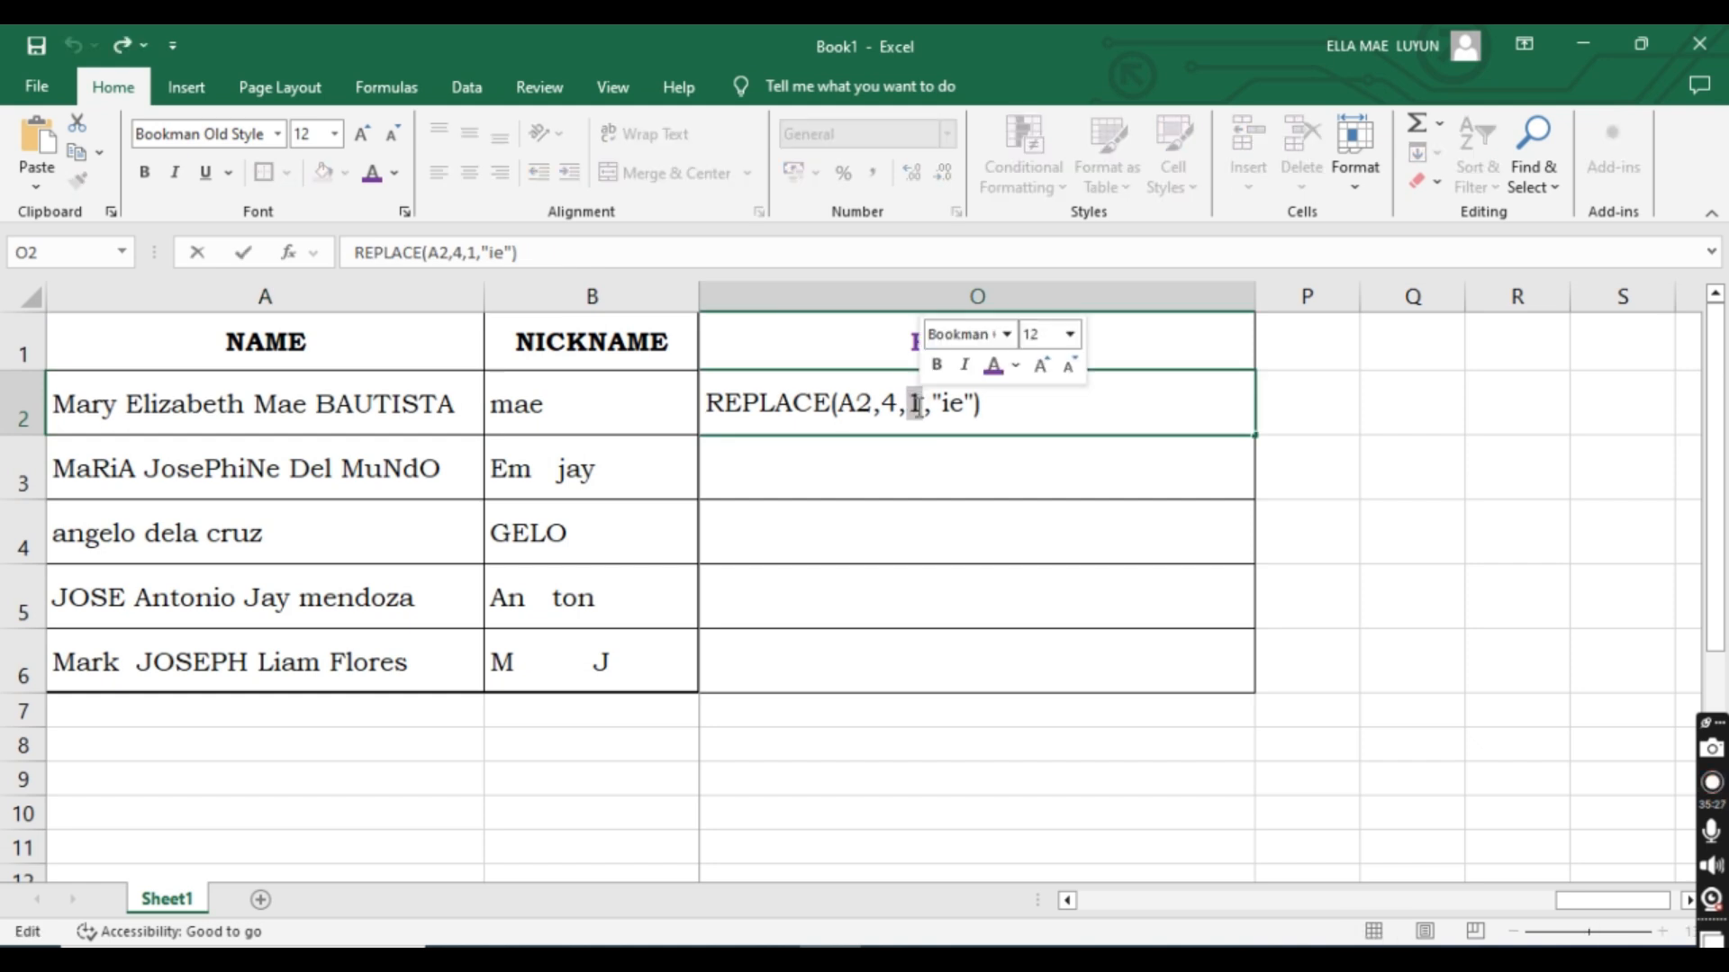
left_click(99, 402)
double_click(106, 402)
left_click_drag(103, 402, 116, 402)
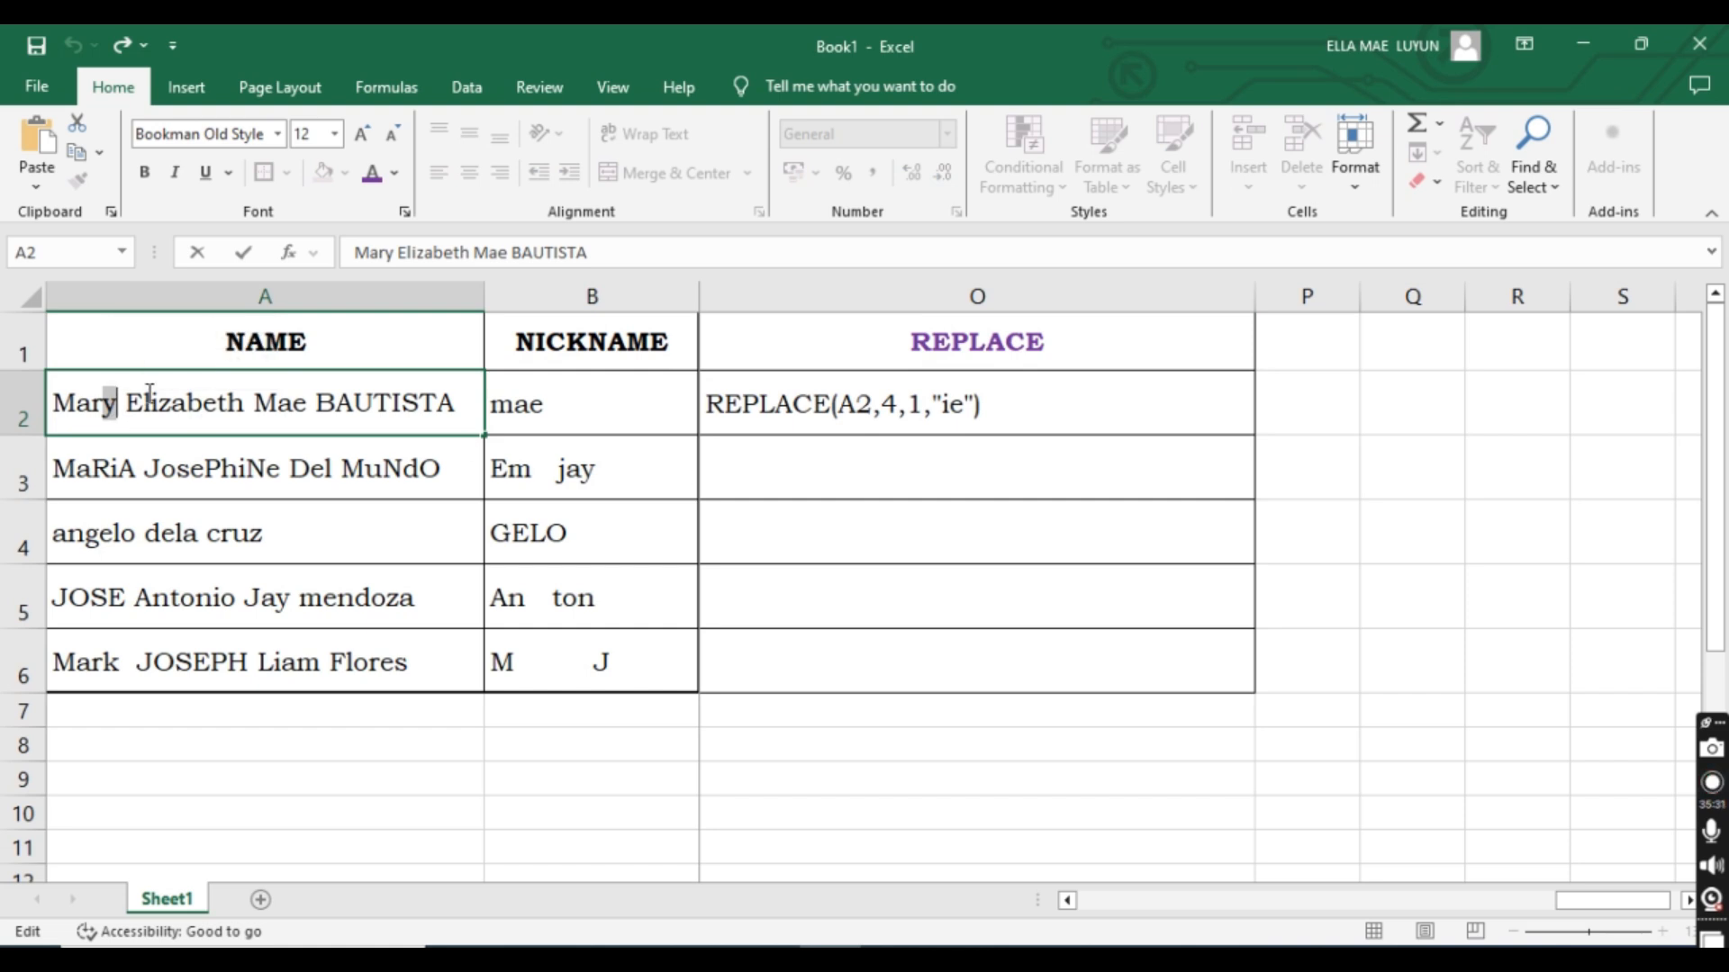
Restore the = in O2 so it shows Marie again, then begin a formula in O3.
left_click(951, 403)
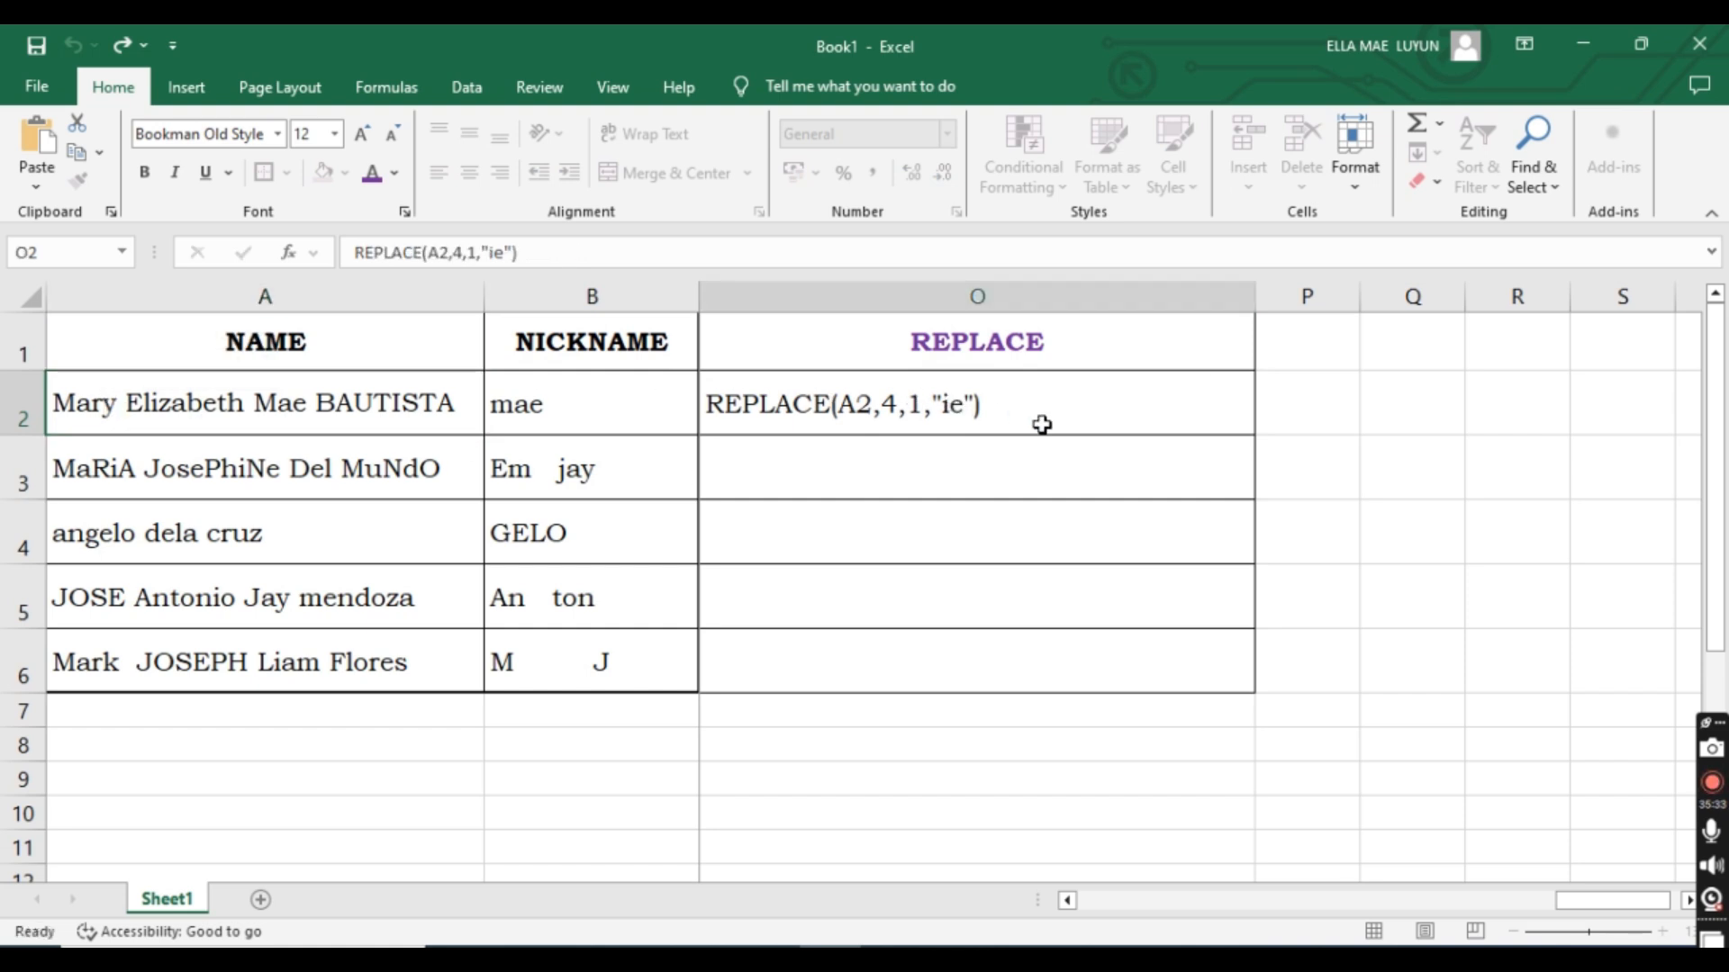
double_click(707, 403)
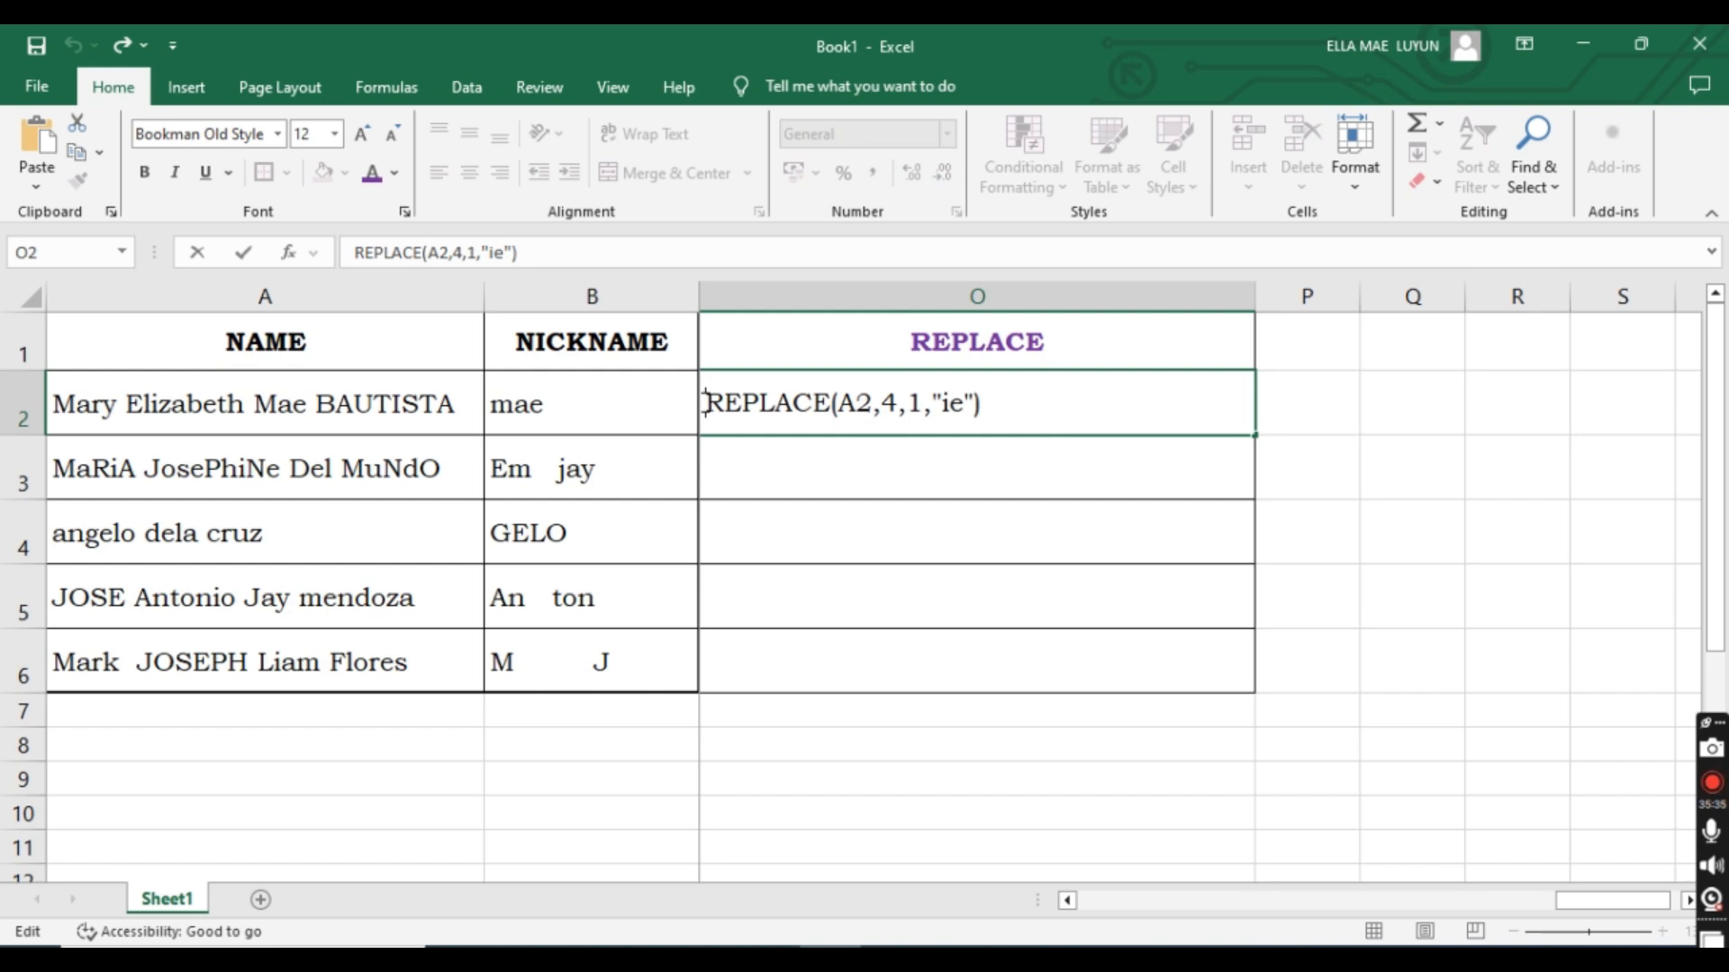
type("=")
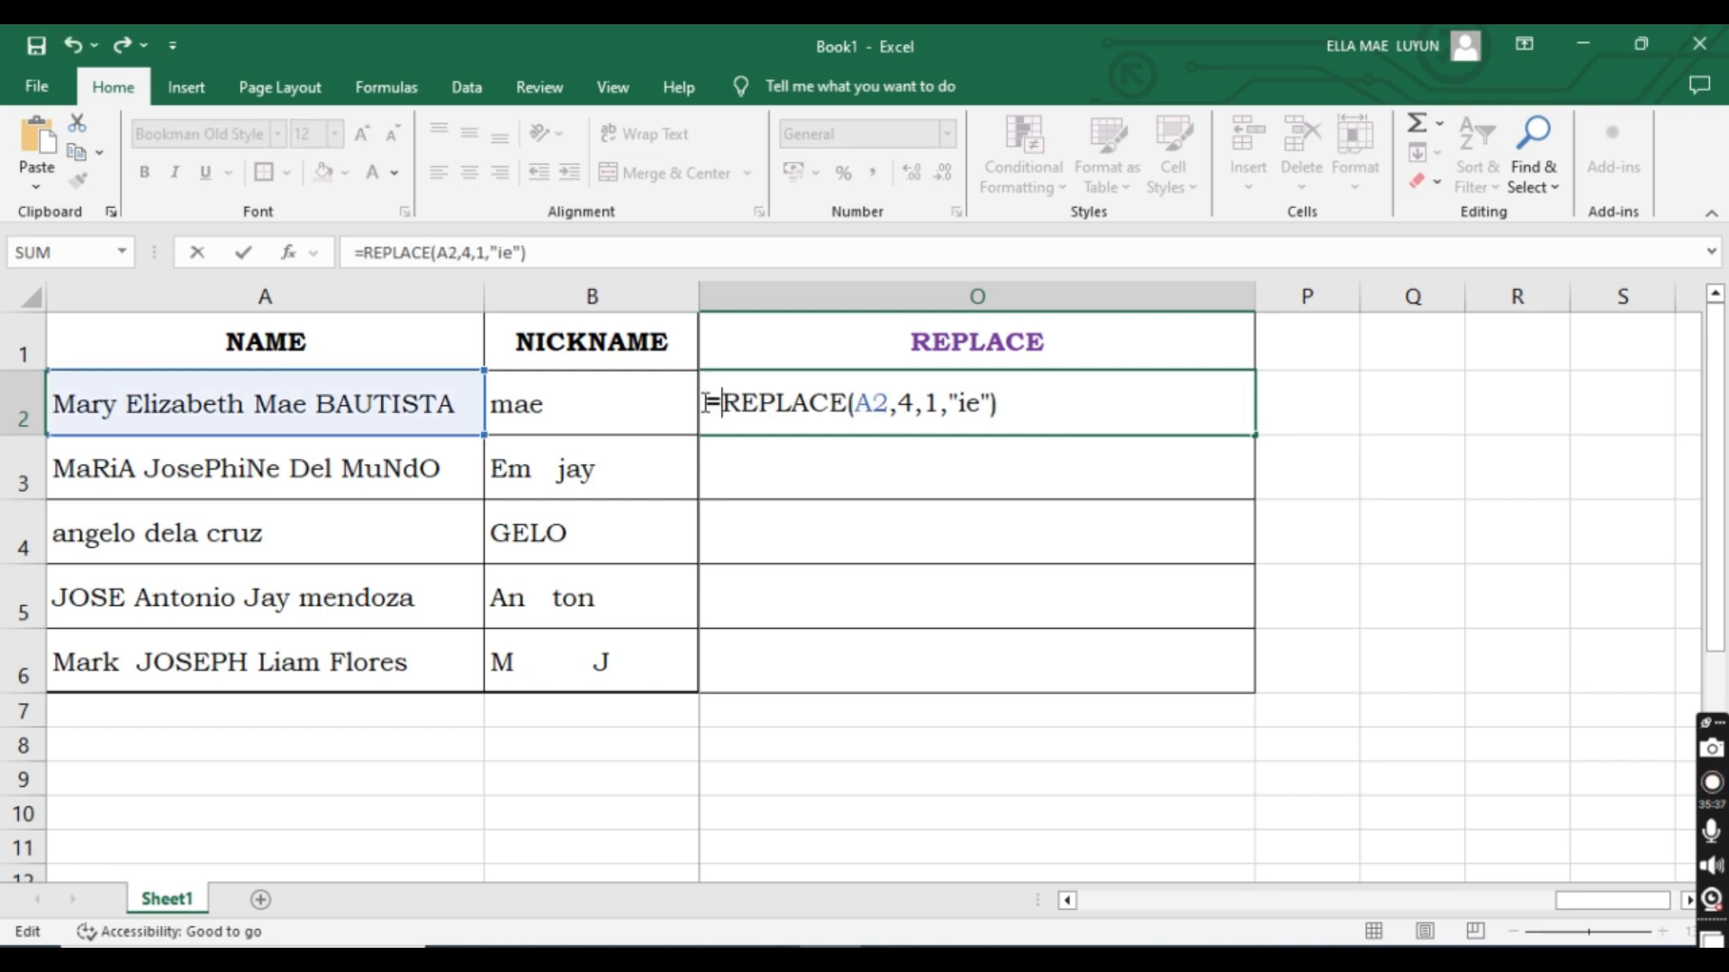
key("Return")
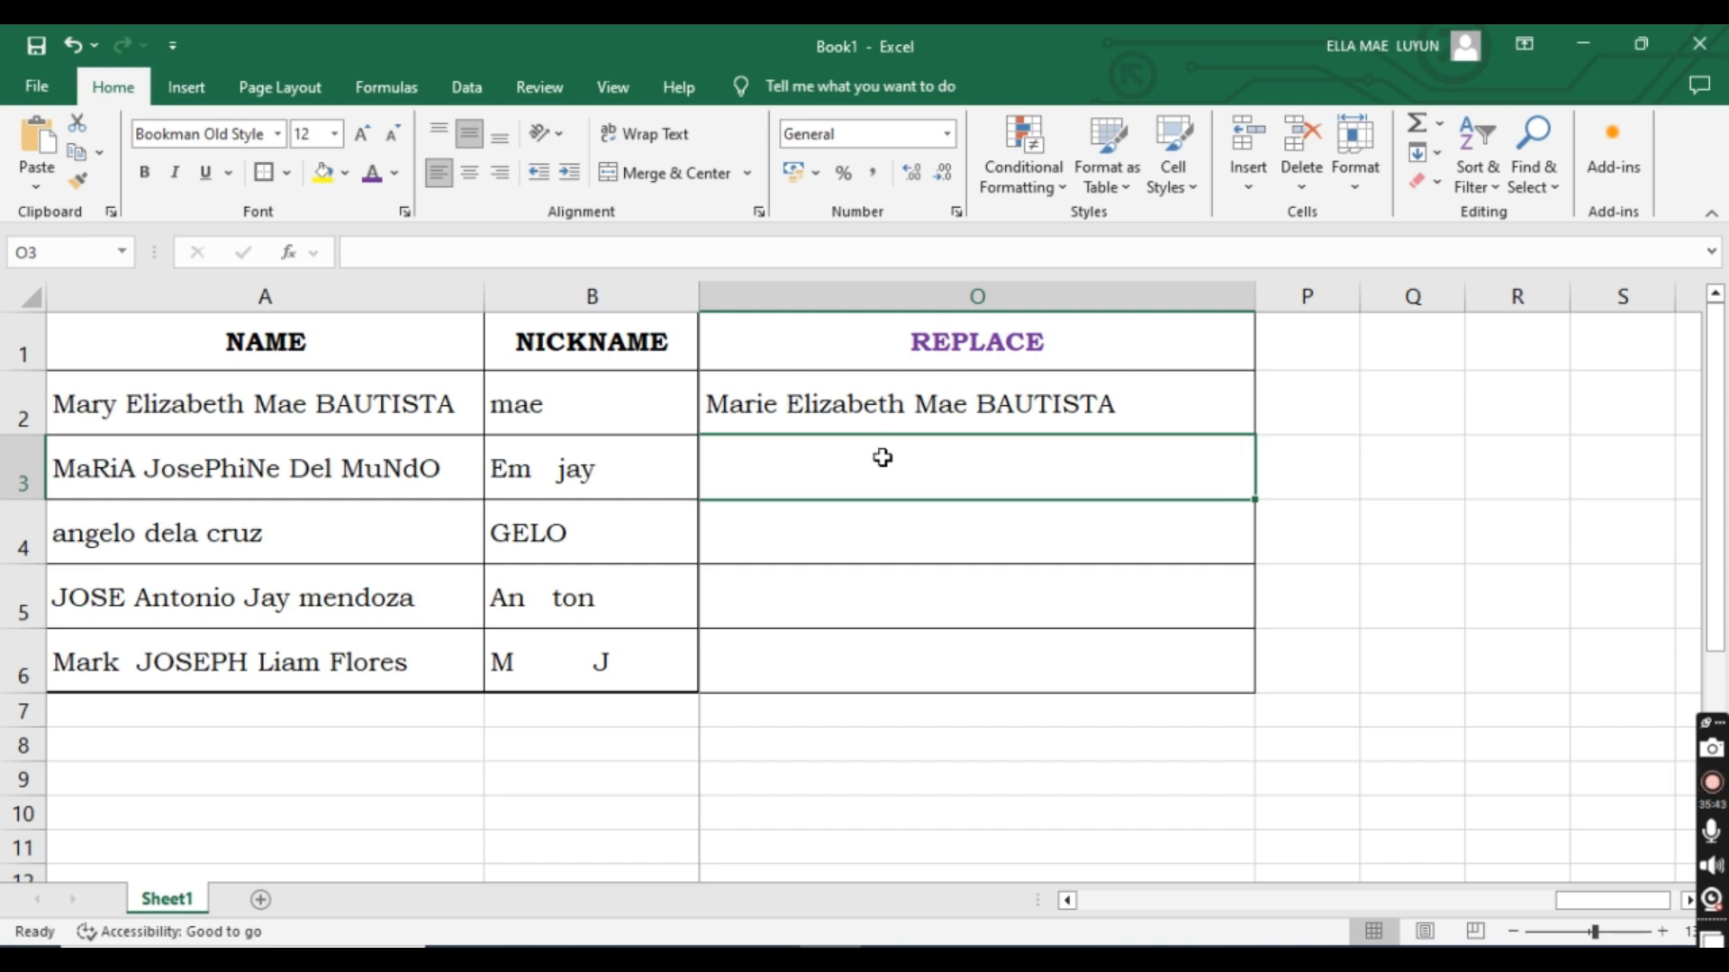
type("=")
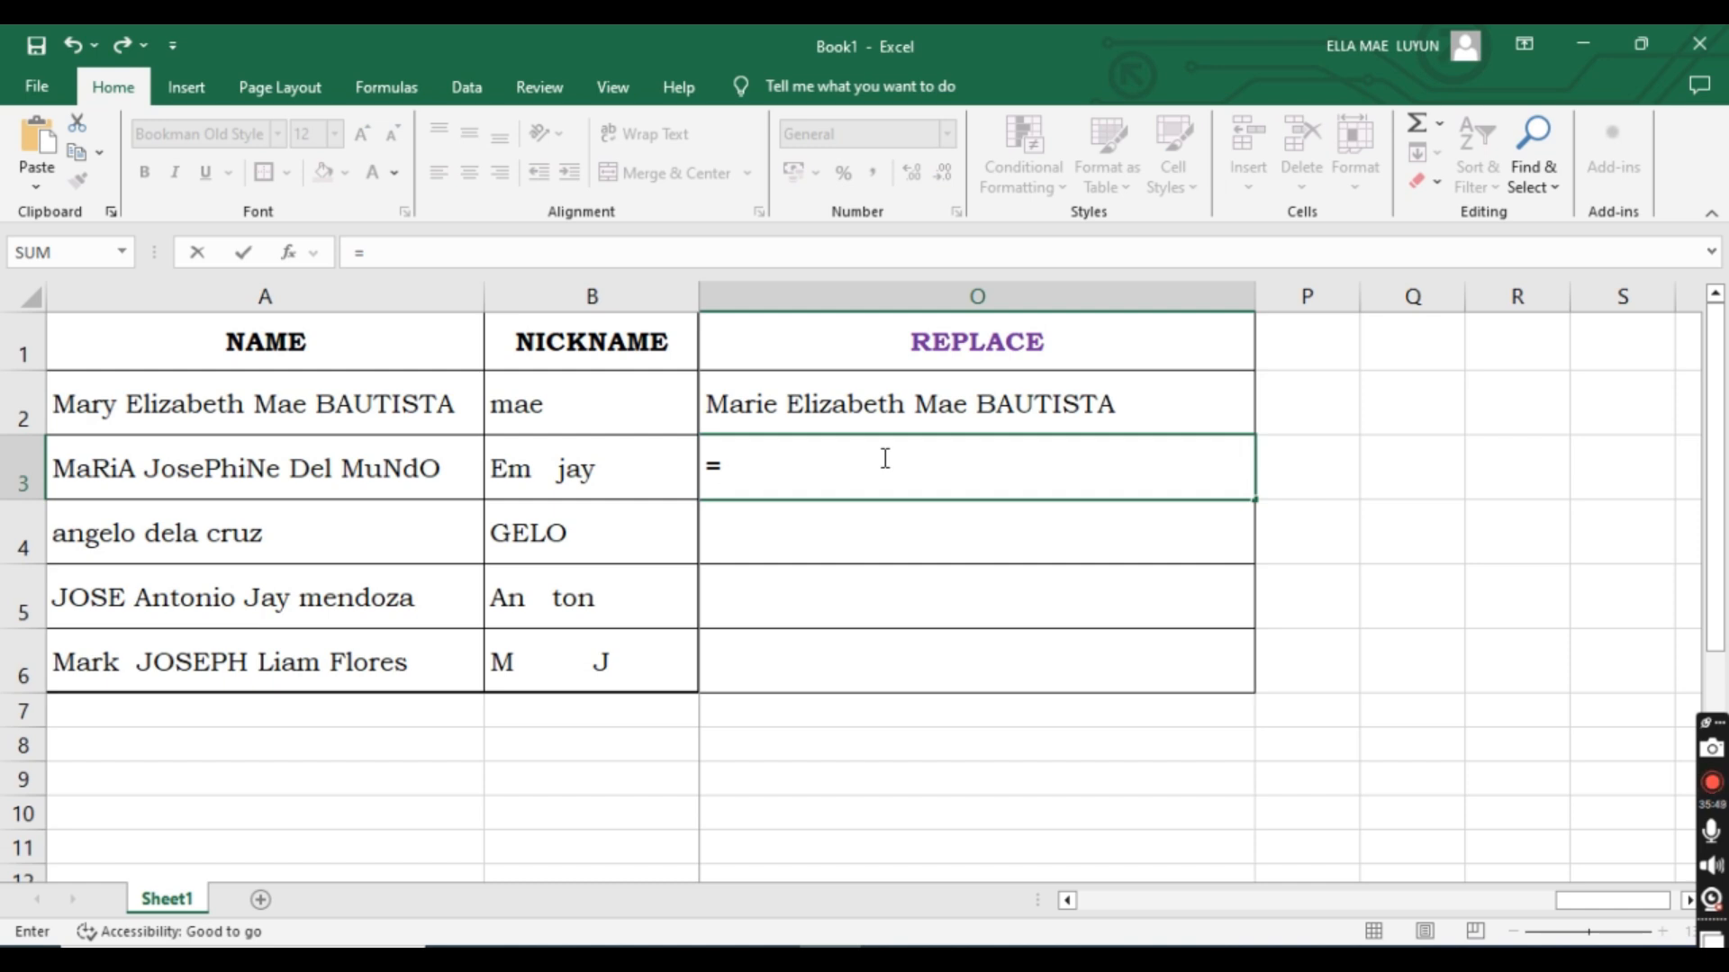
left_click(743, 469)
type("repl")
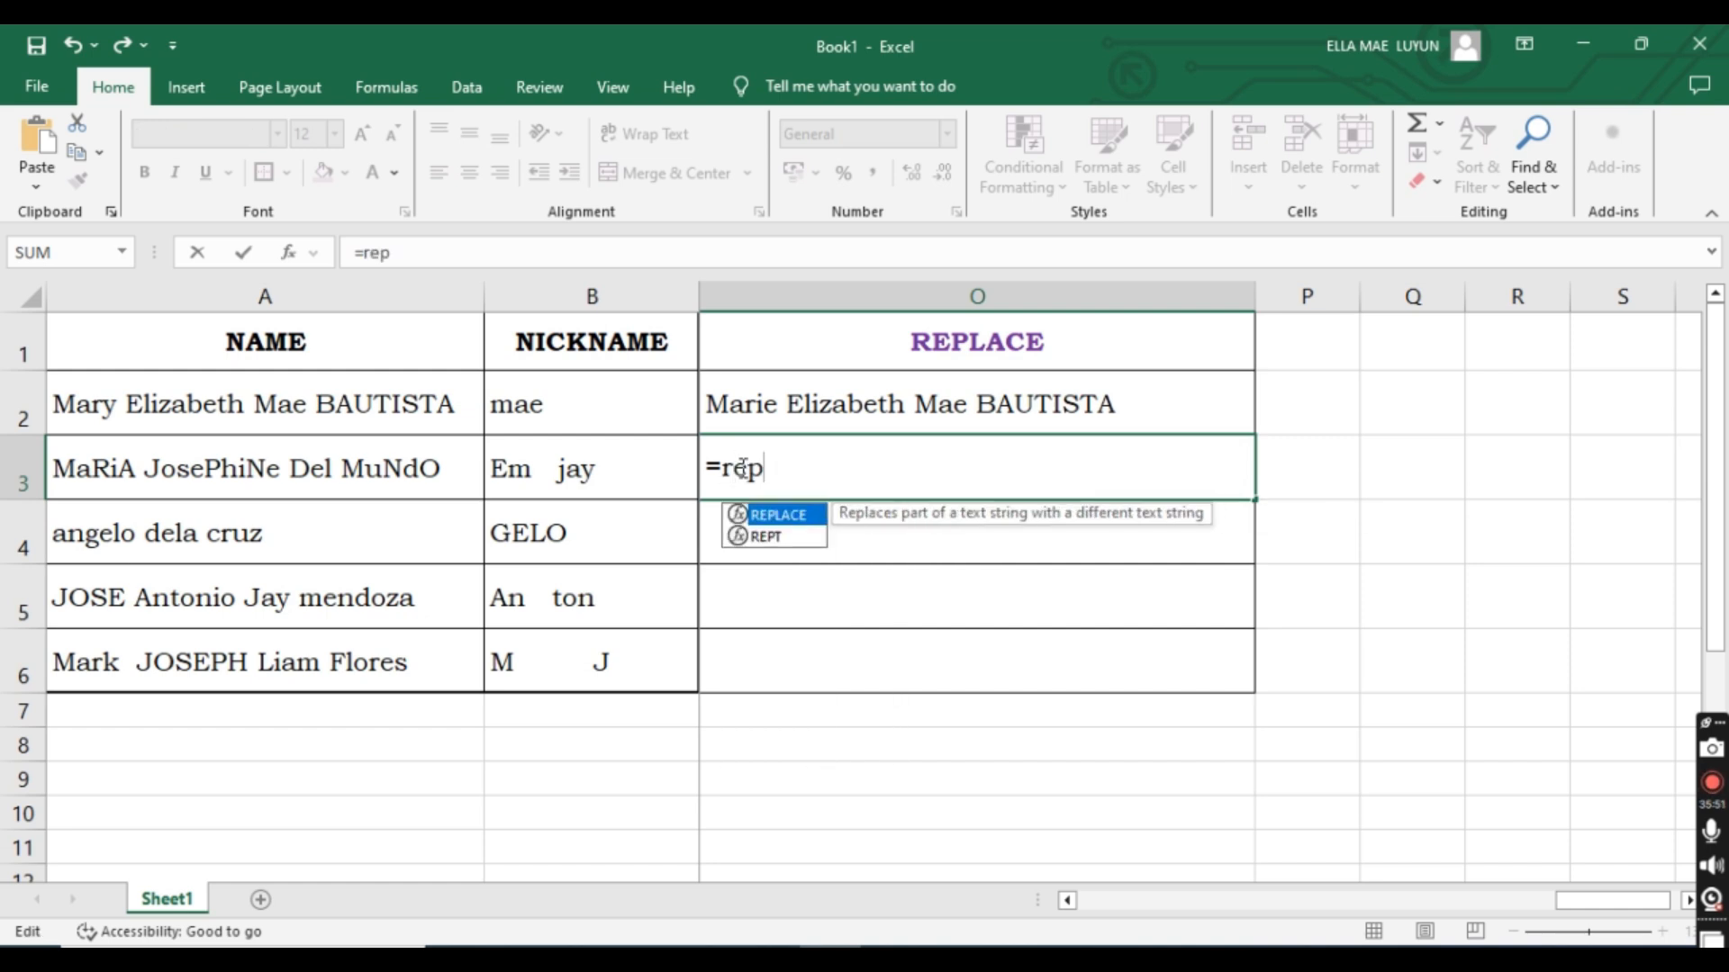
key("Tab")
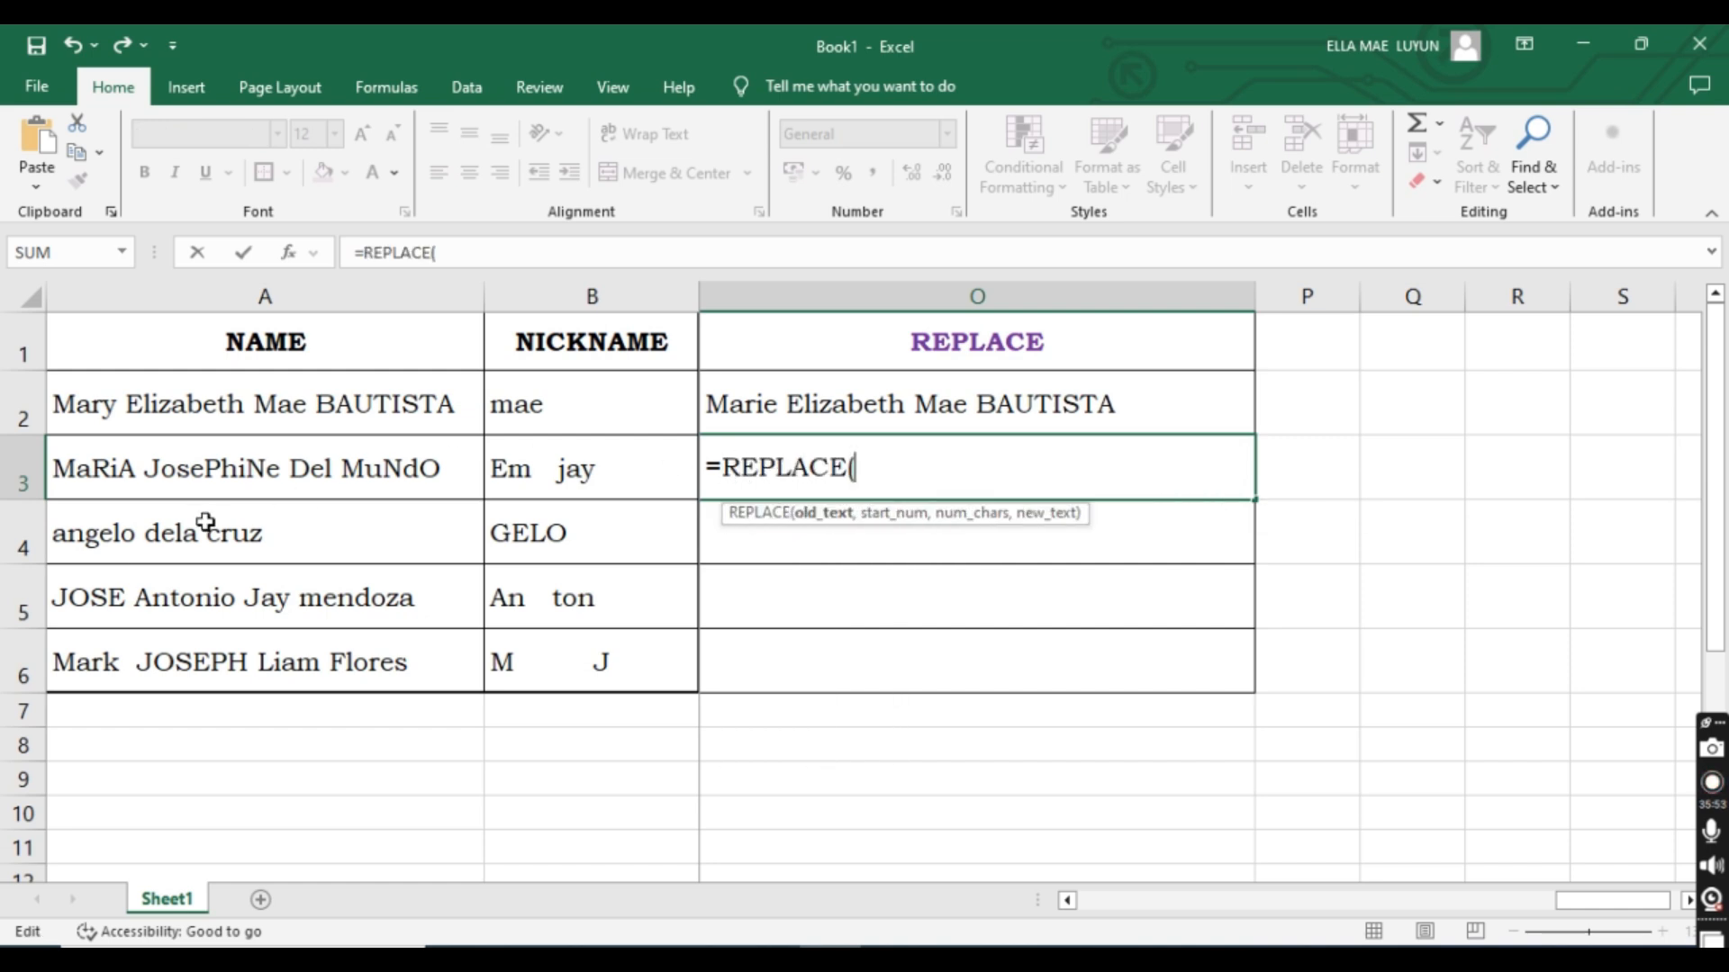
left_click(229, 468)
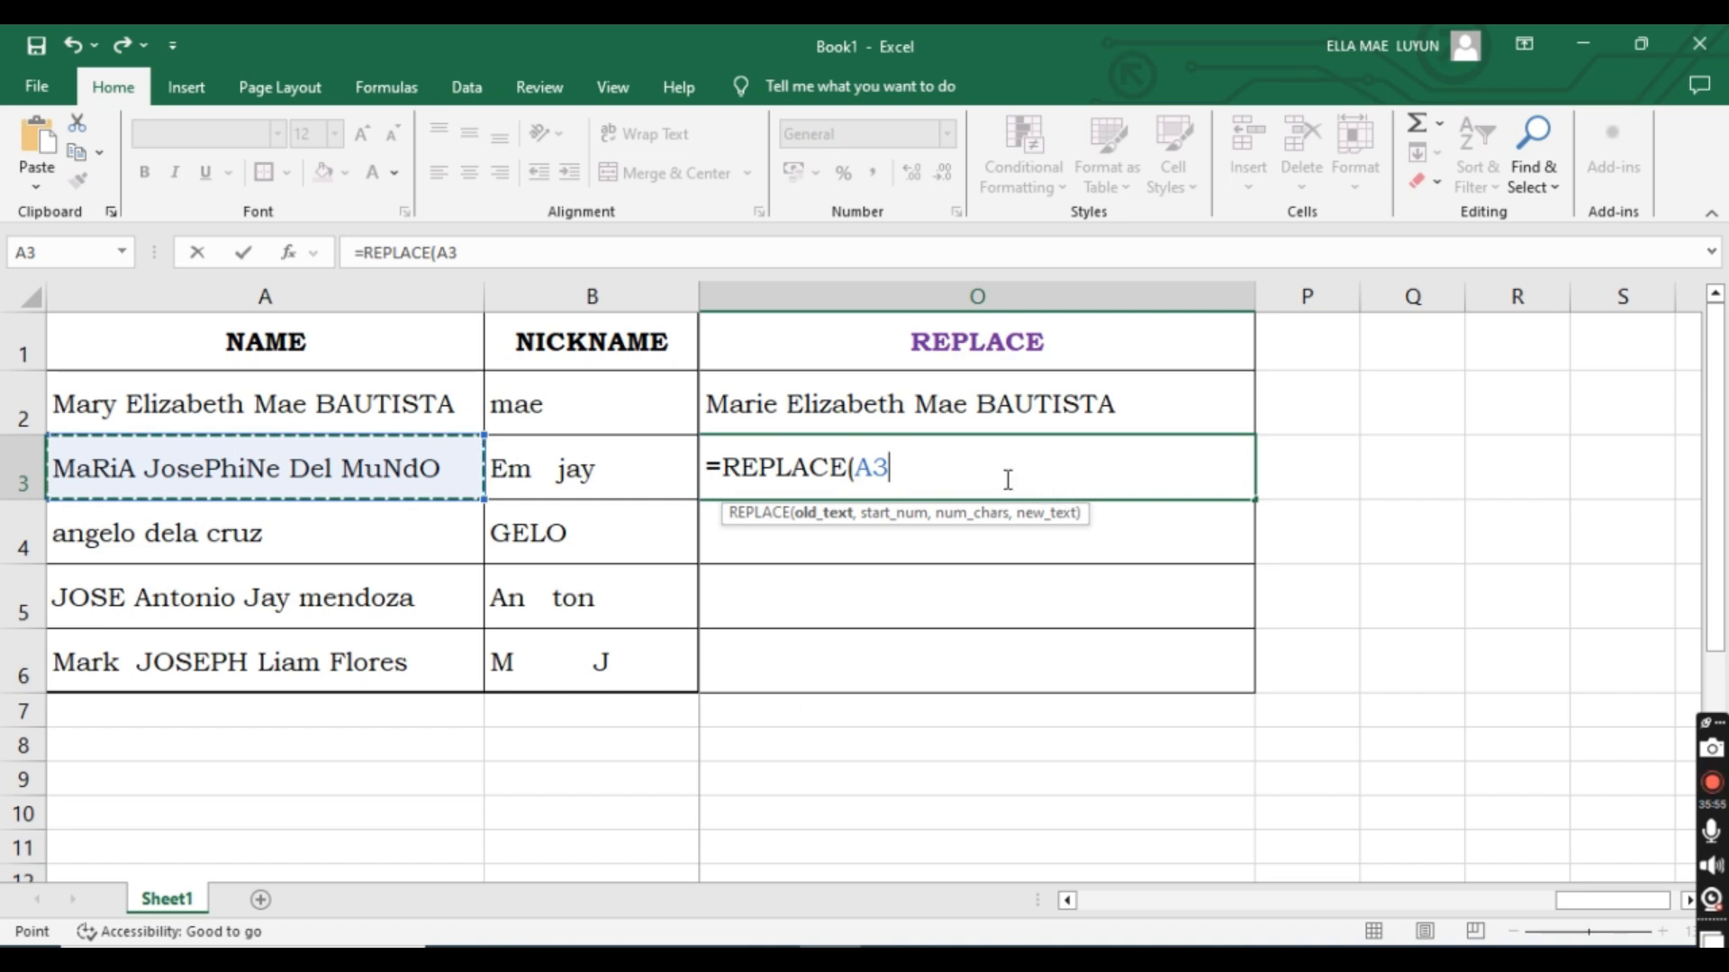
type(",")
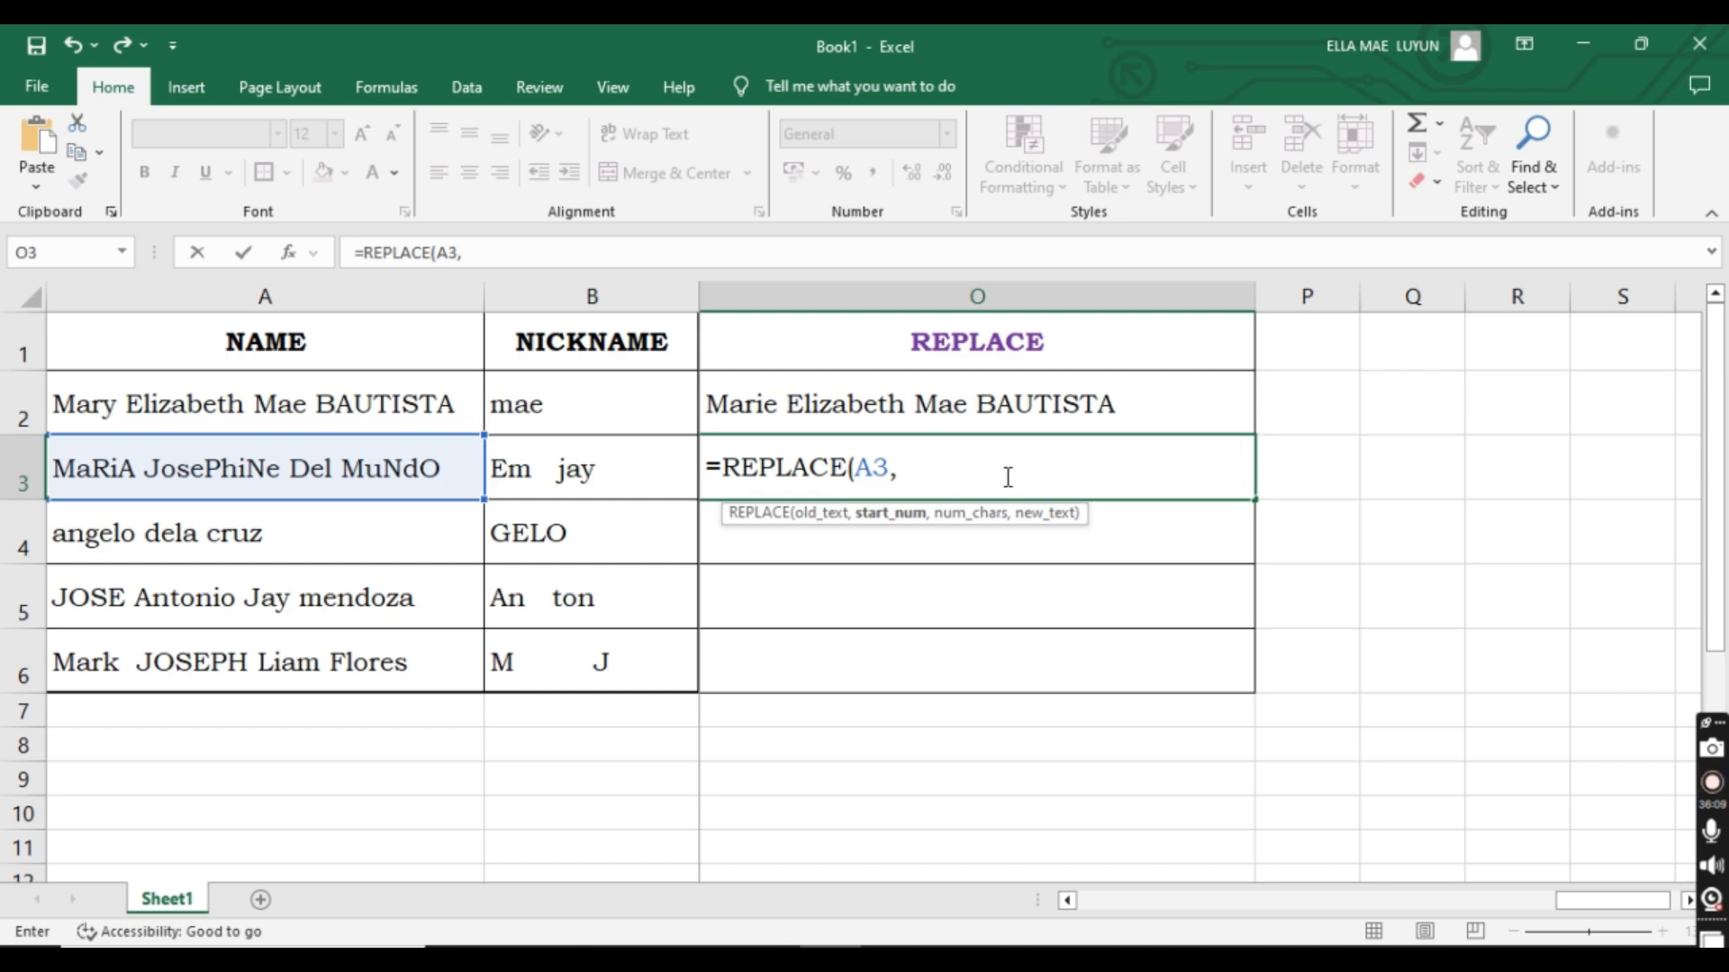
type("10,")
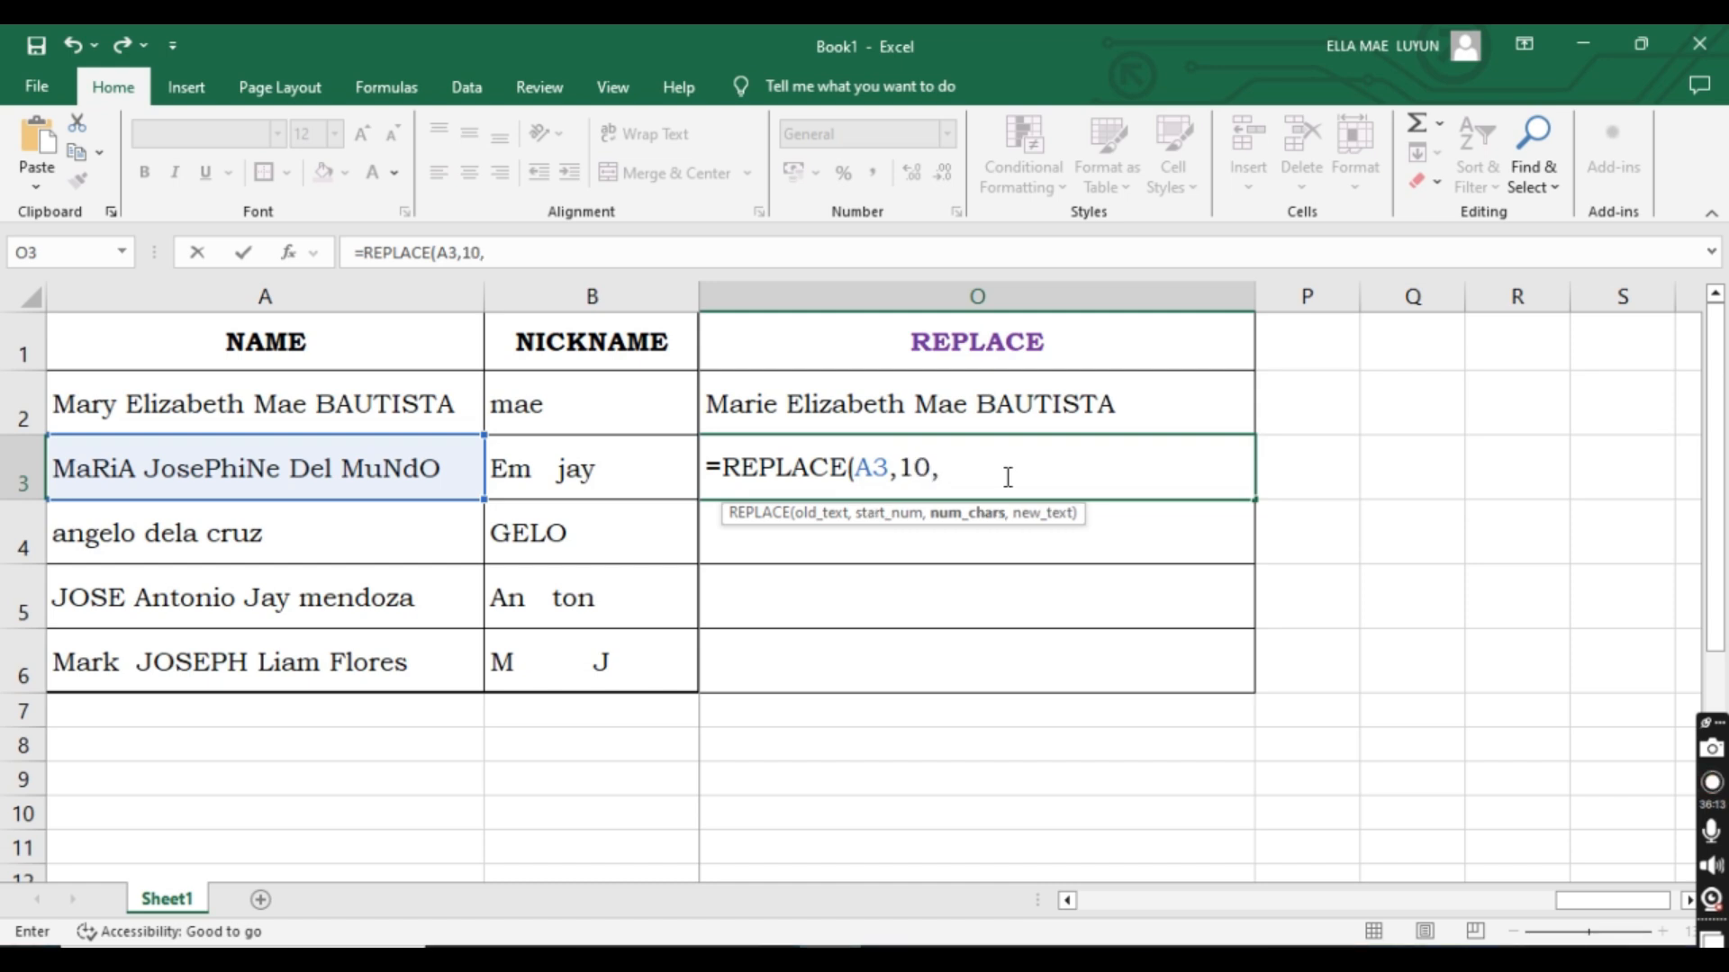
type("4,")
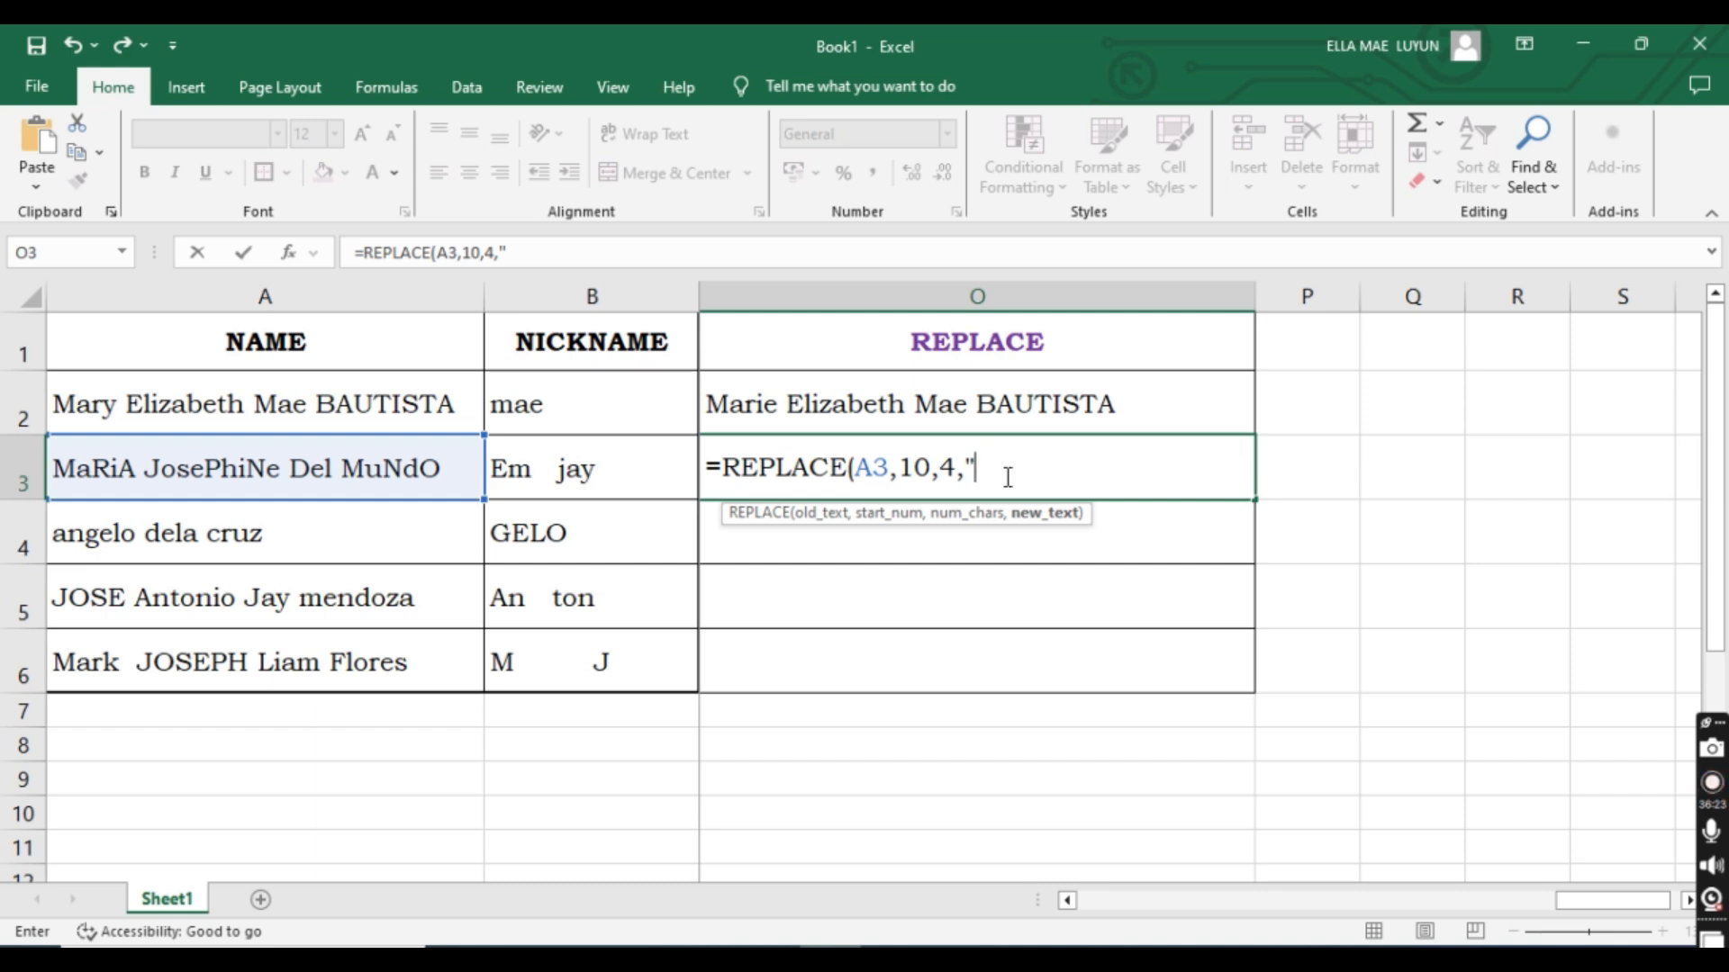
type("o\")")
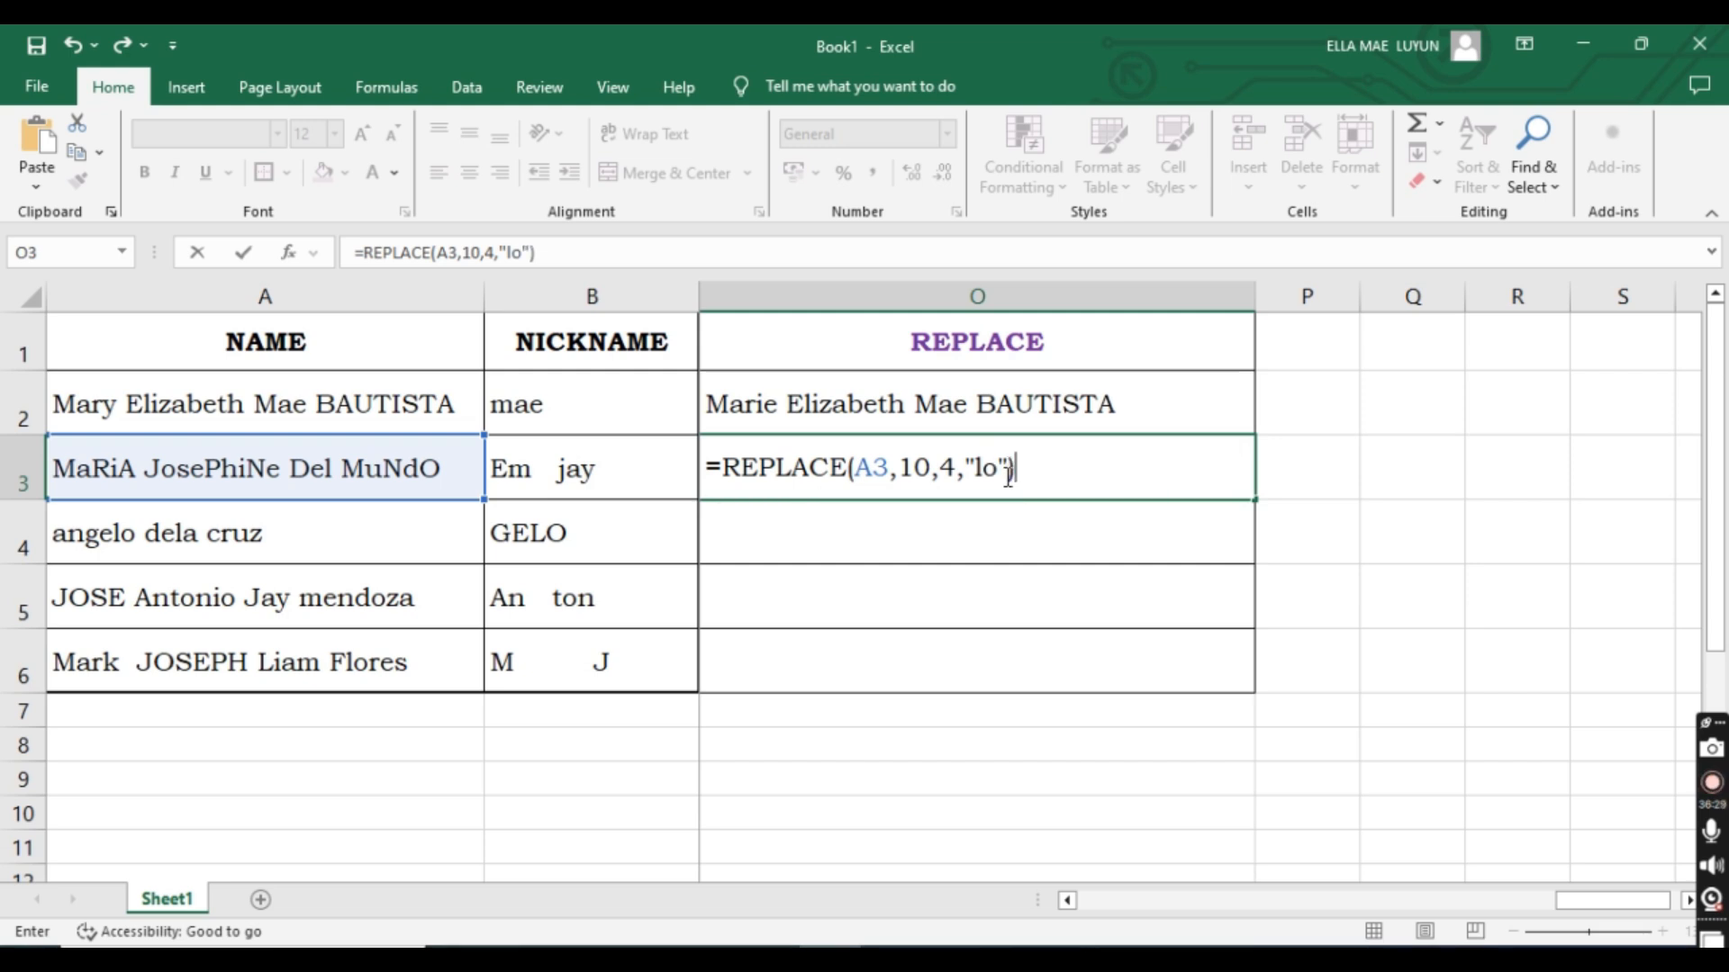
key("Return")
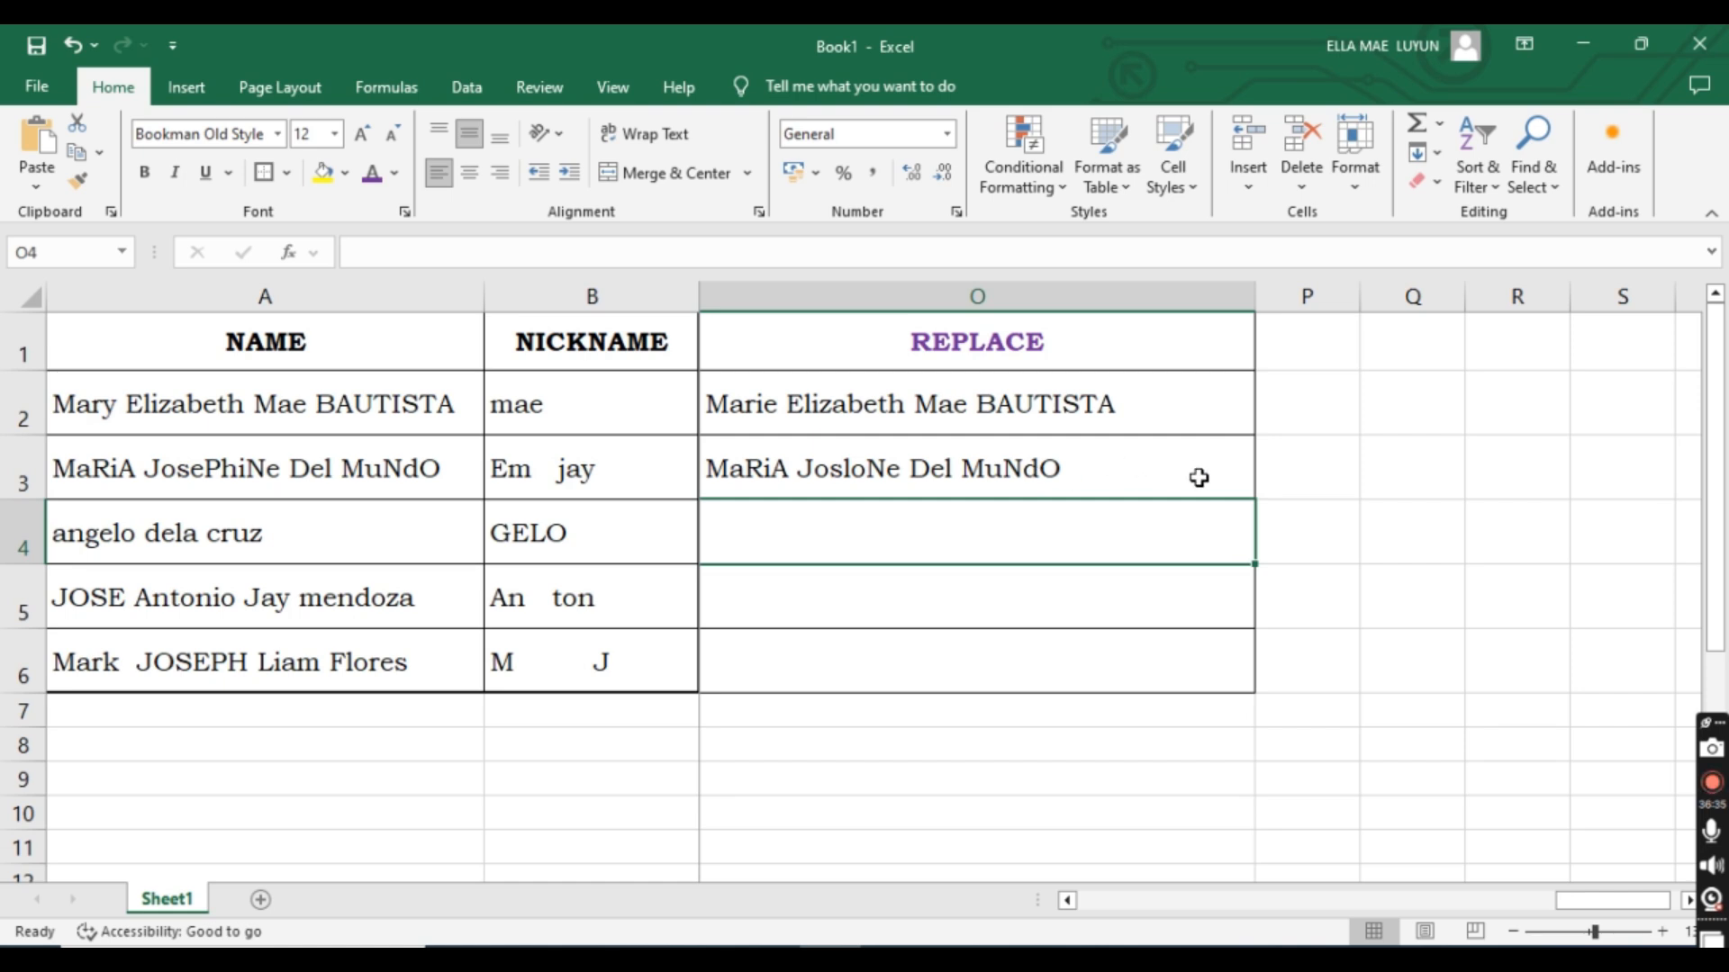
Turn O3's formula into text and highlight the four replaced letters in A3's name.
double_click(718, 473)
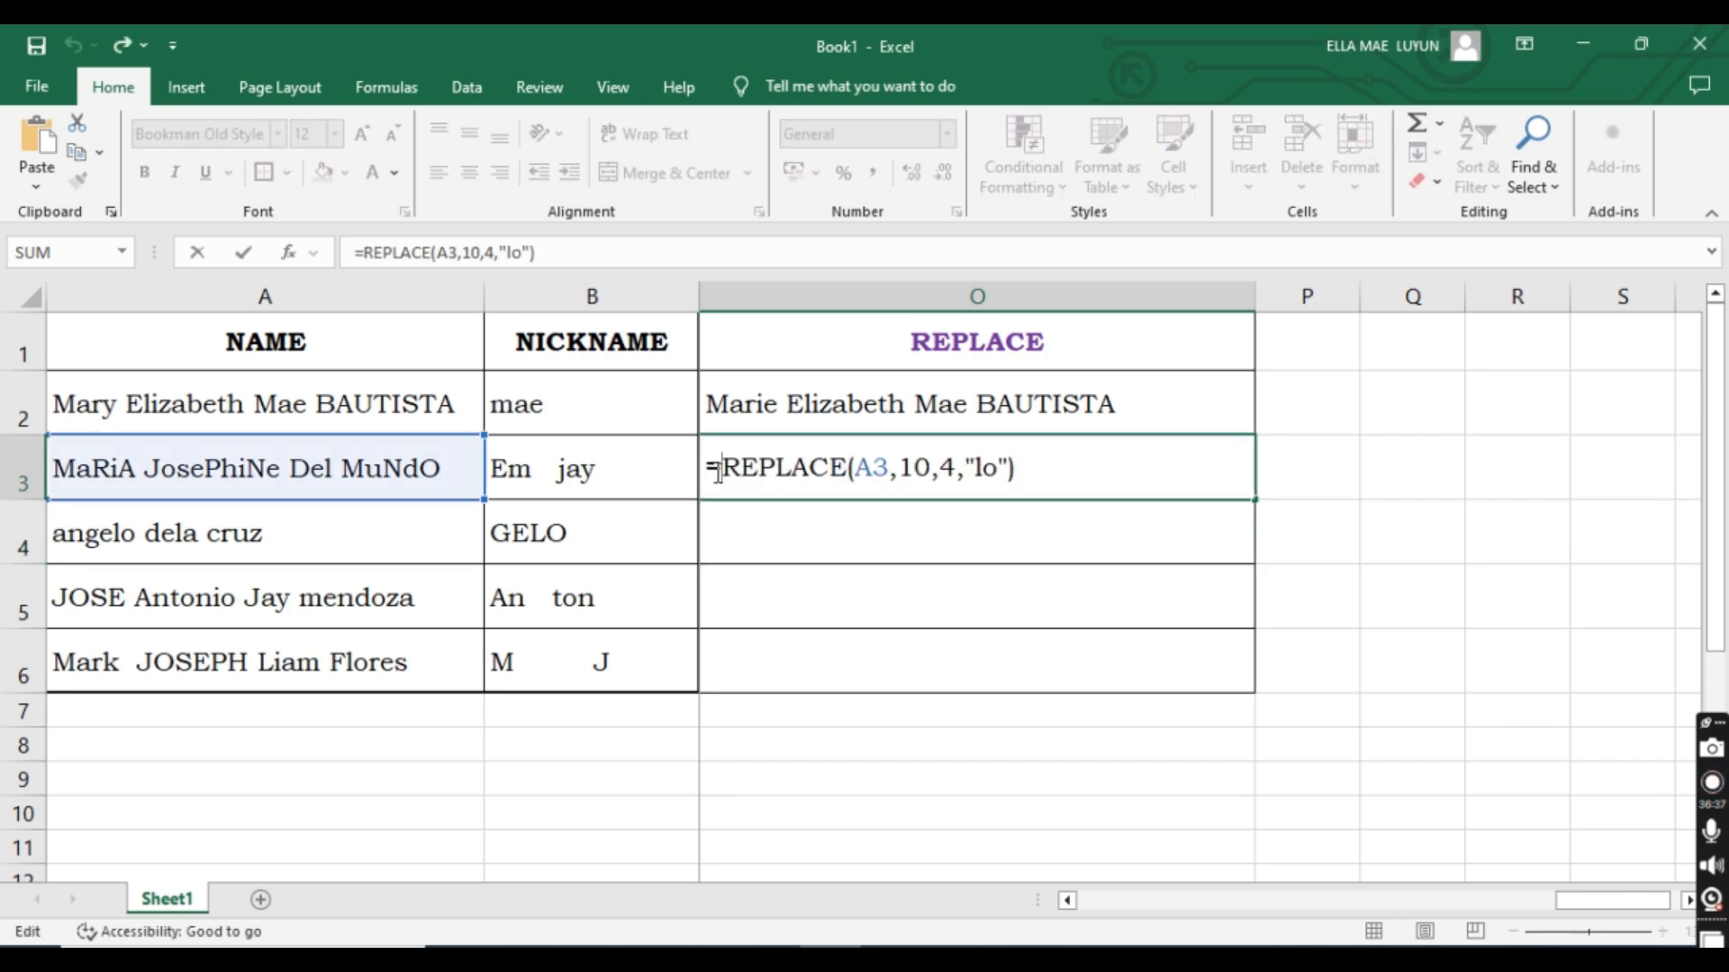
key("BackSpace")
key("Return")
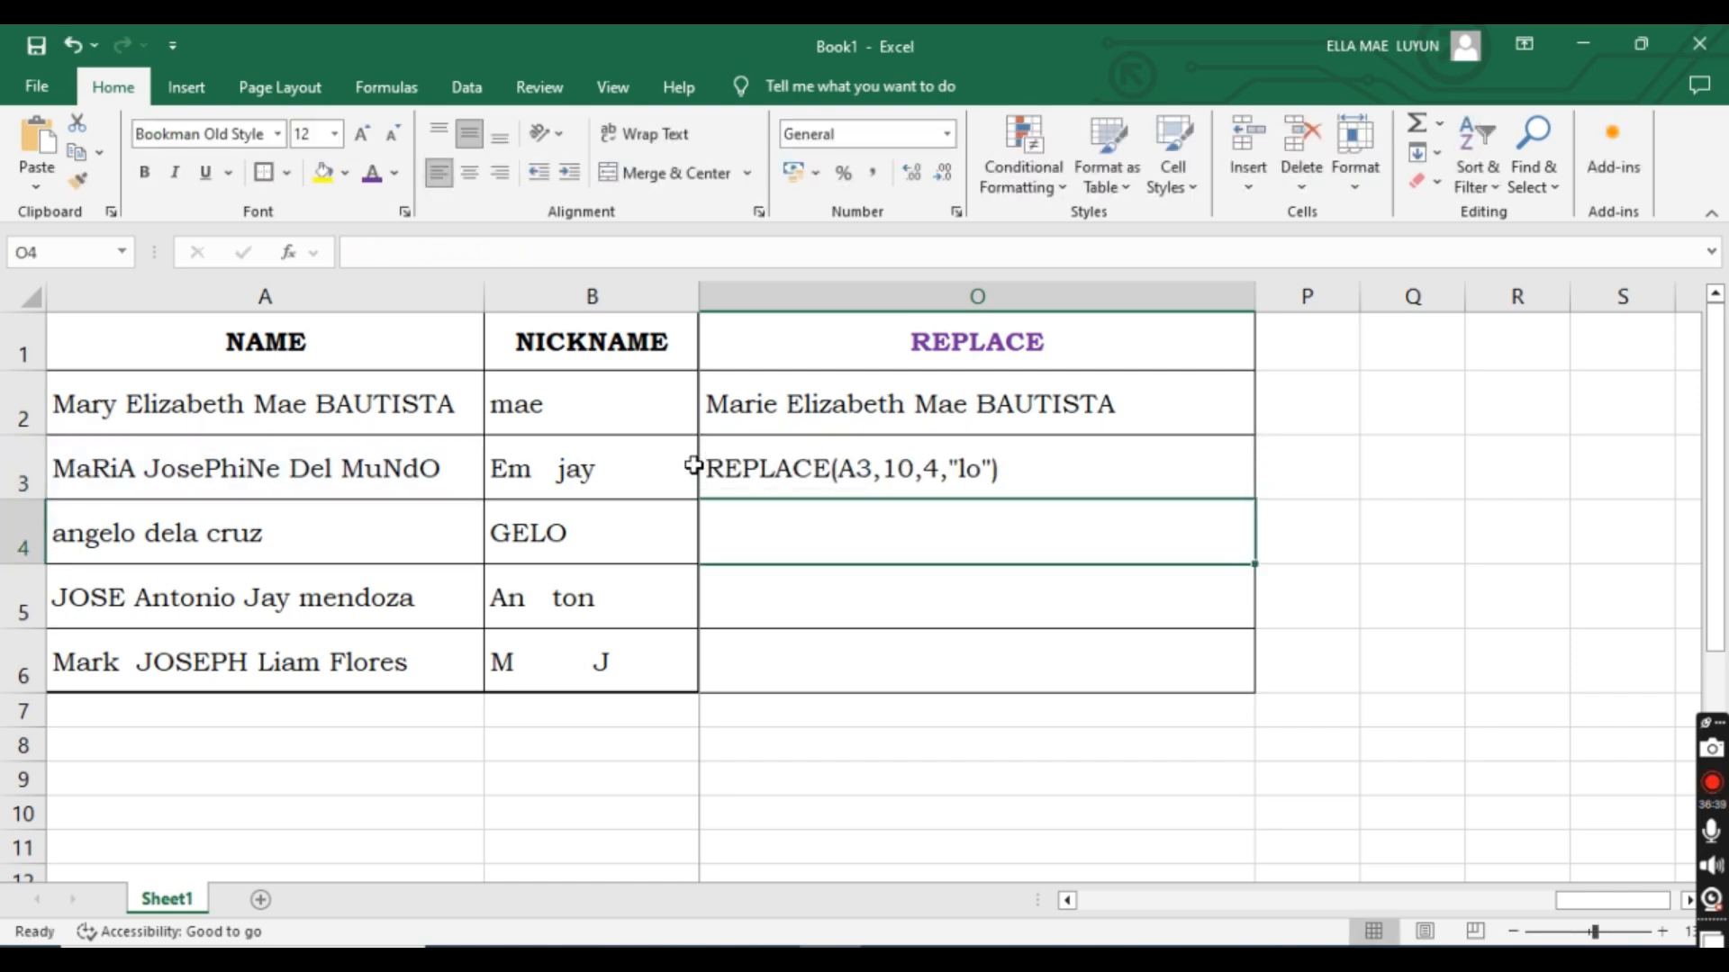
left_click(180, 481)
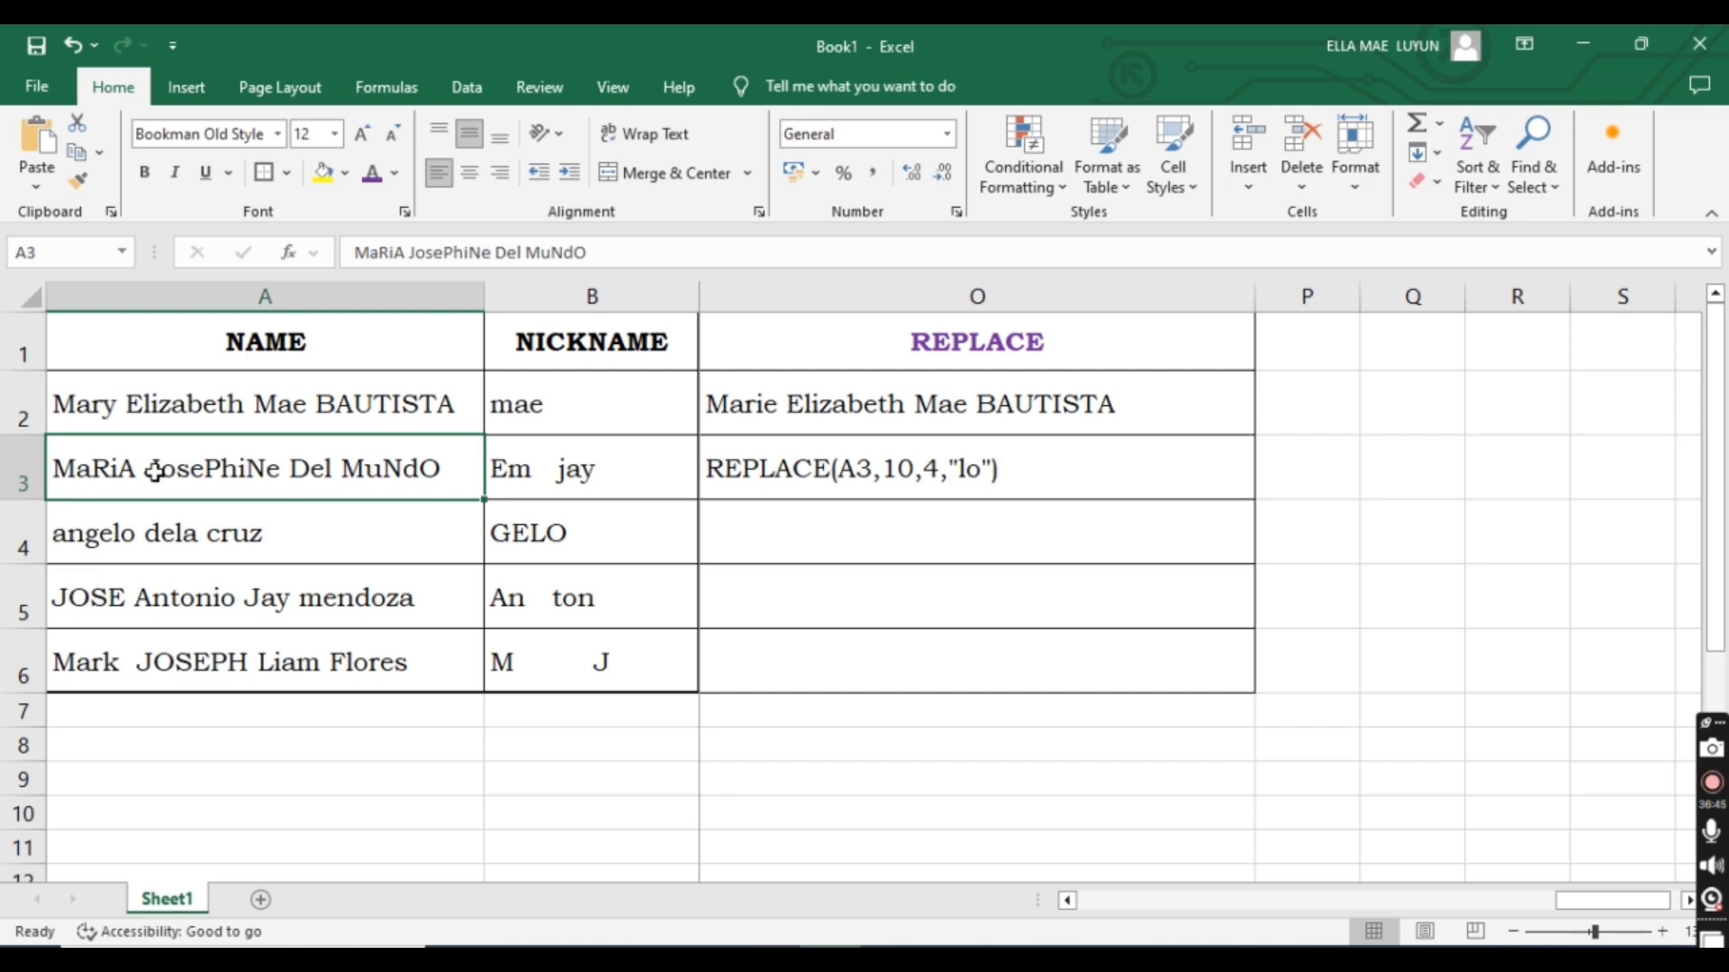
double_click(59, 471)
left_click_drag(56, 473, 192, 468)
left_click(192, 466)
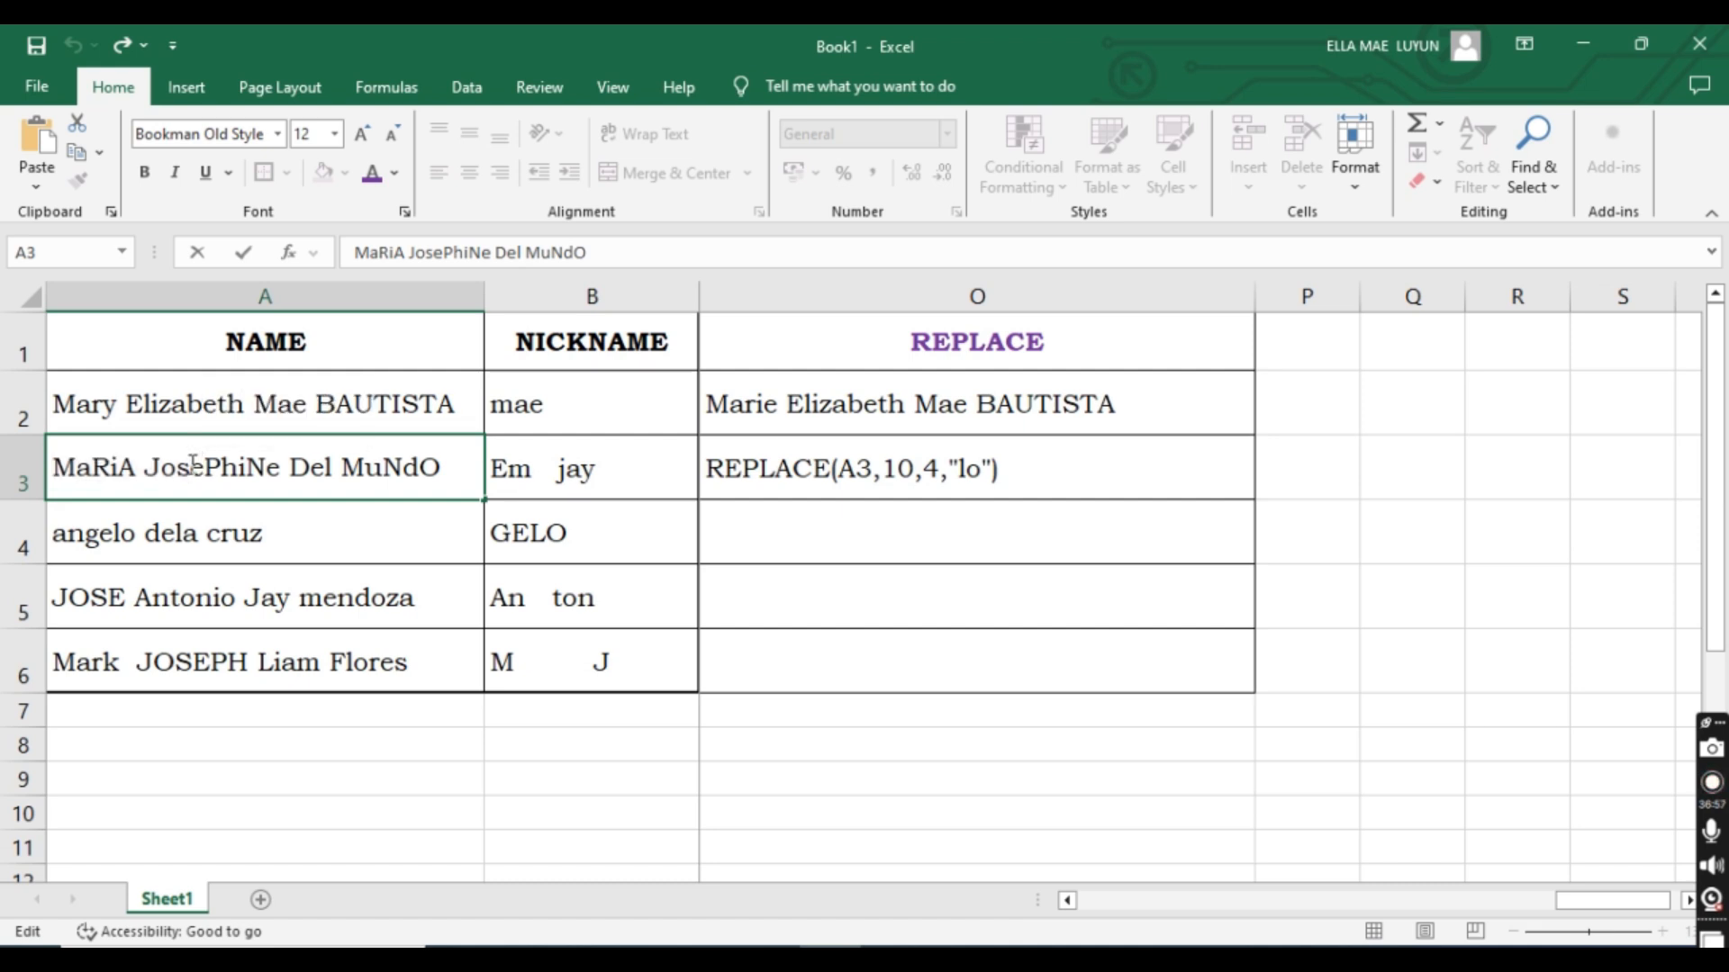
left_click_drag(194, 462, 245, 466)
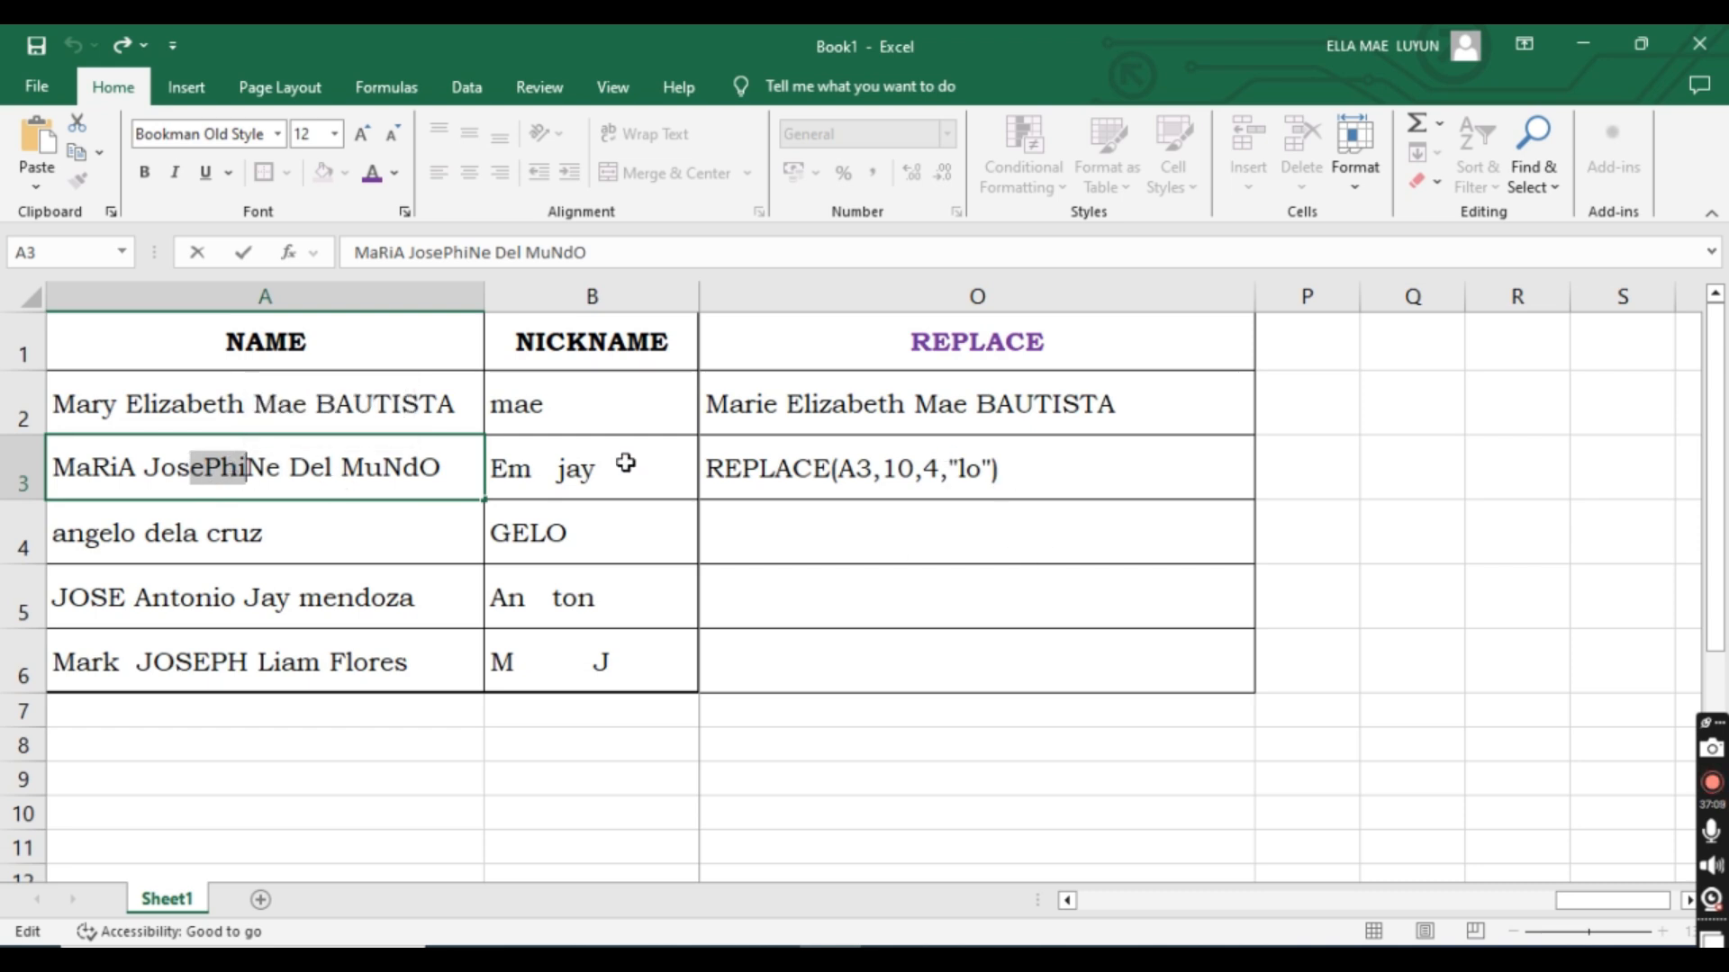
left_click(709, 465)
double_click(709, 465)
type("=")
key("Return")
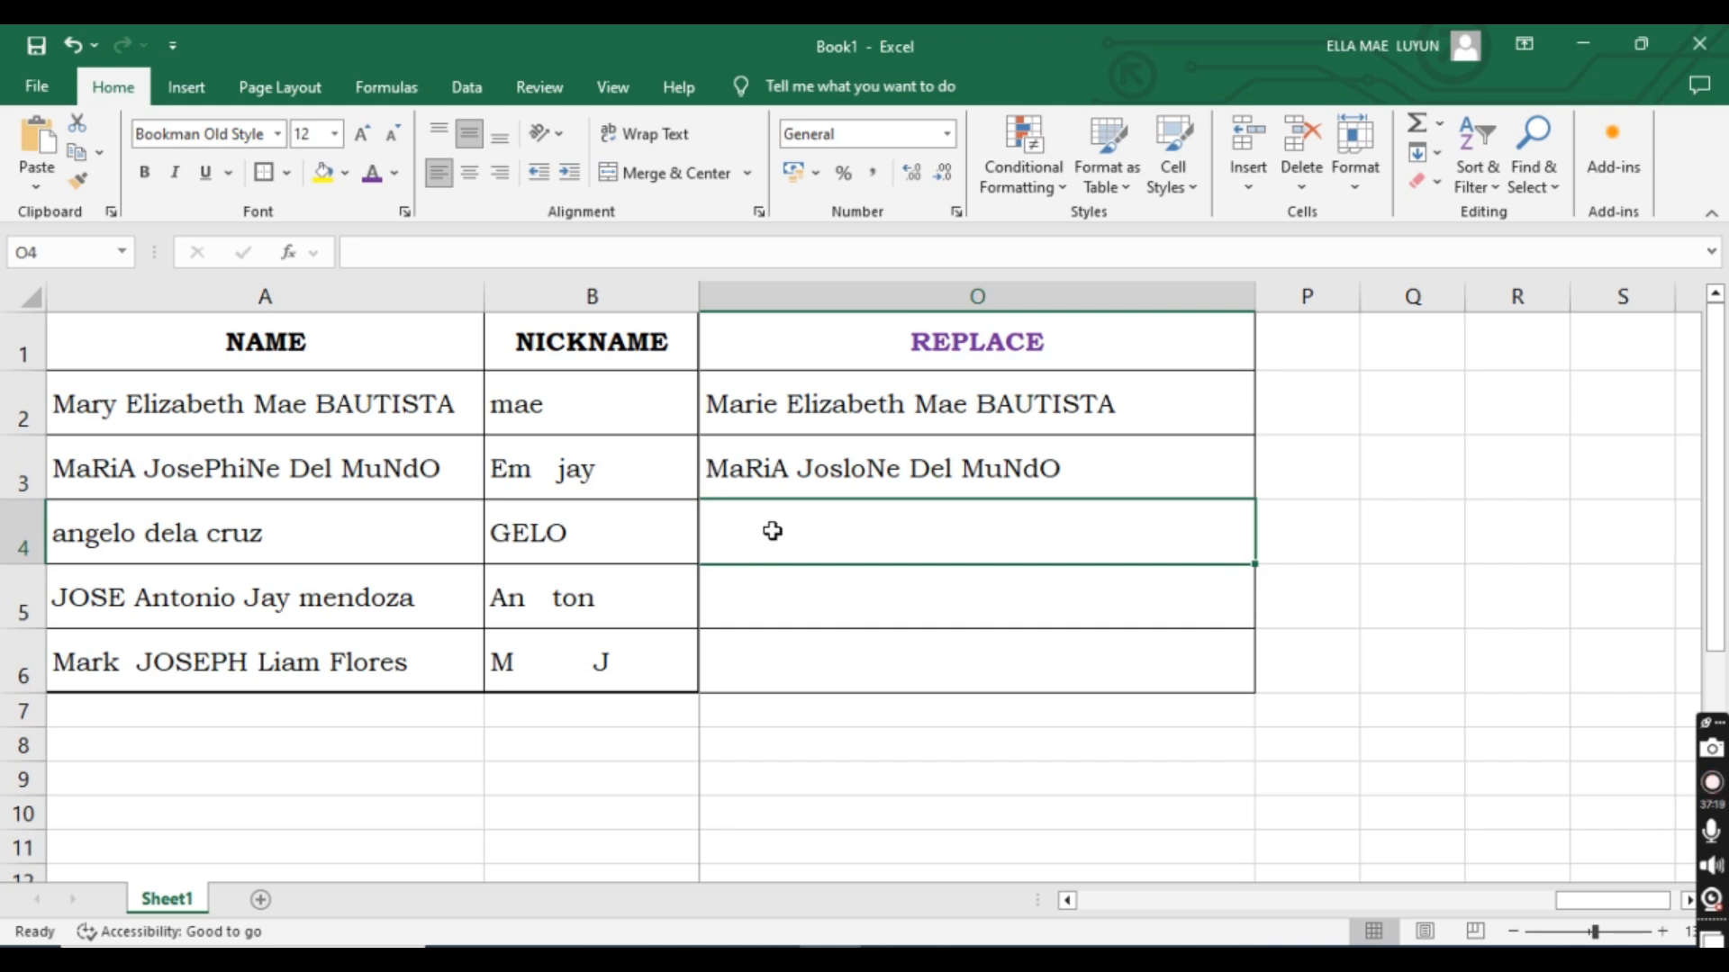
type("=rep")
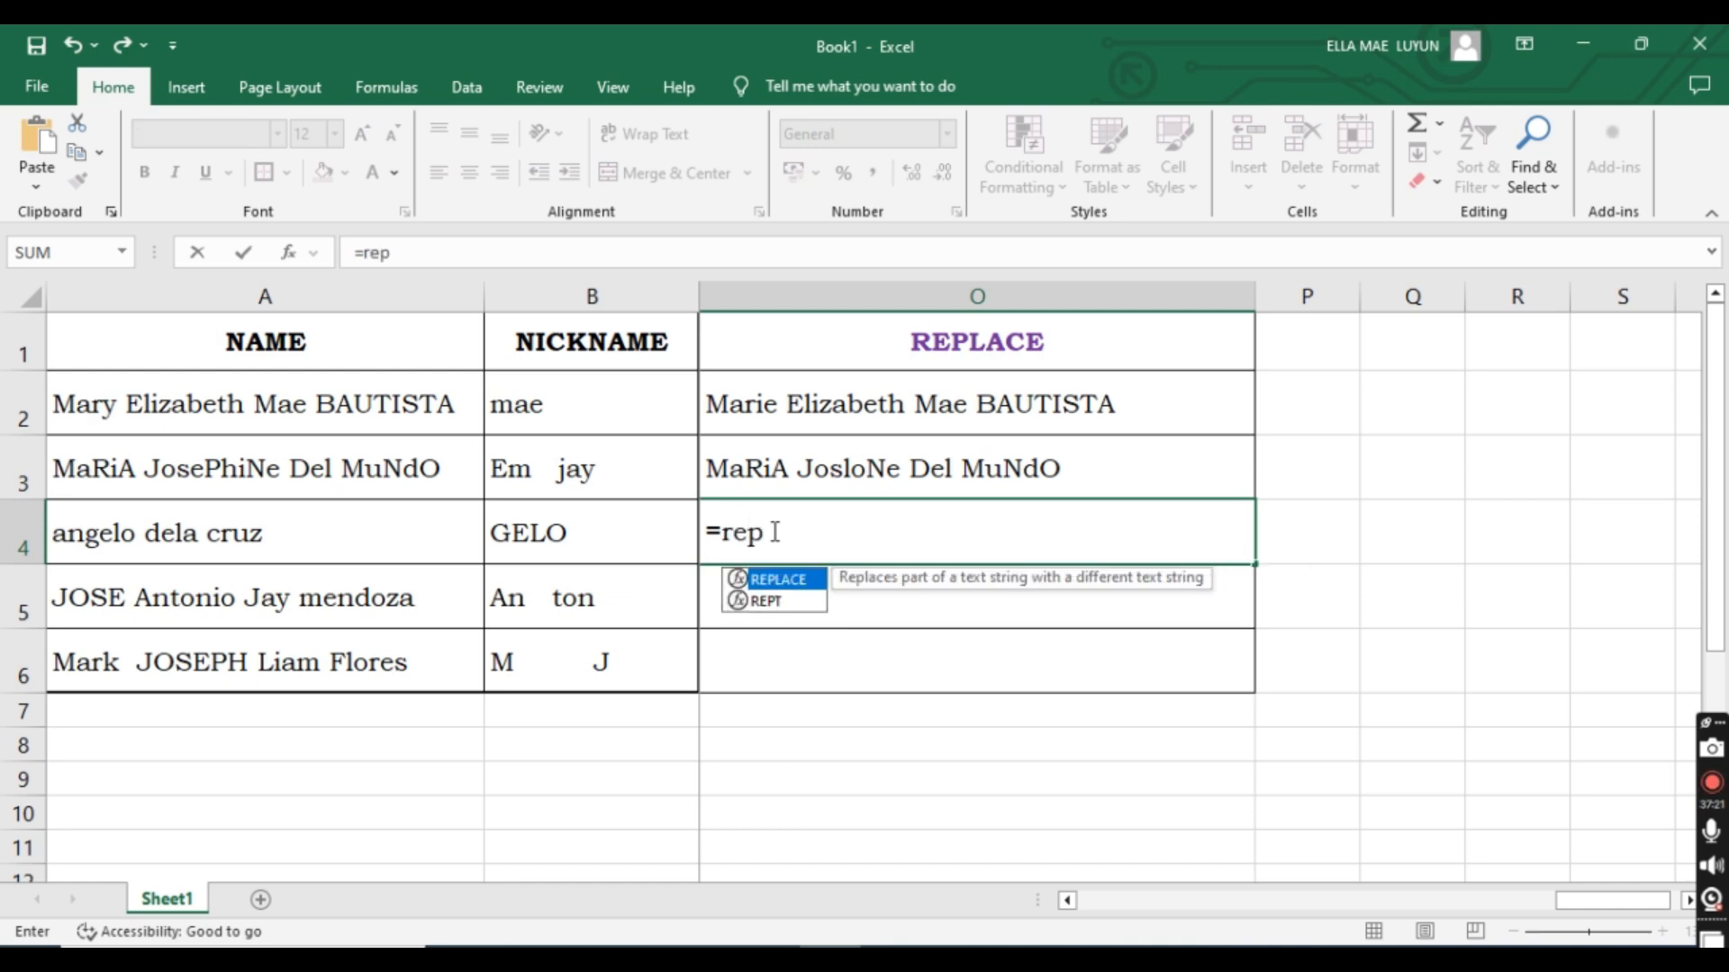
key("Tab")
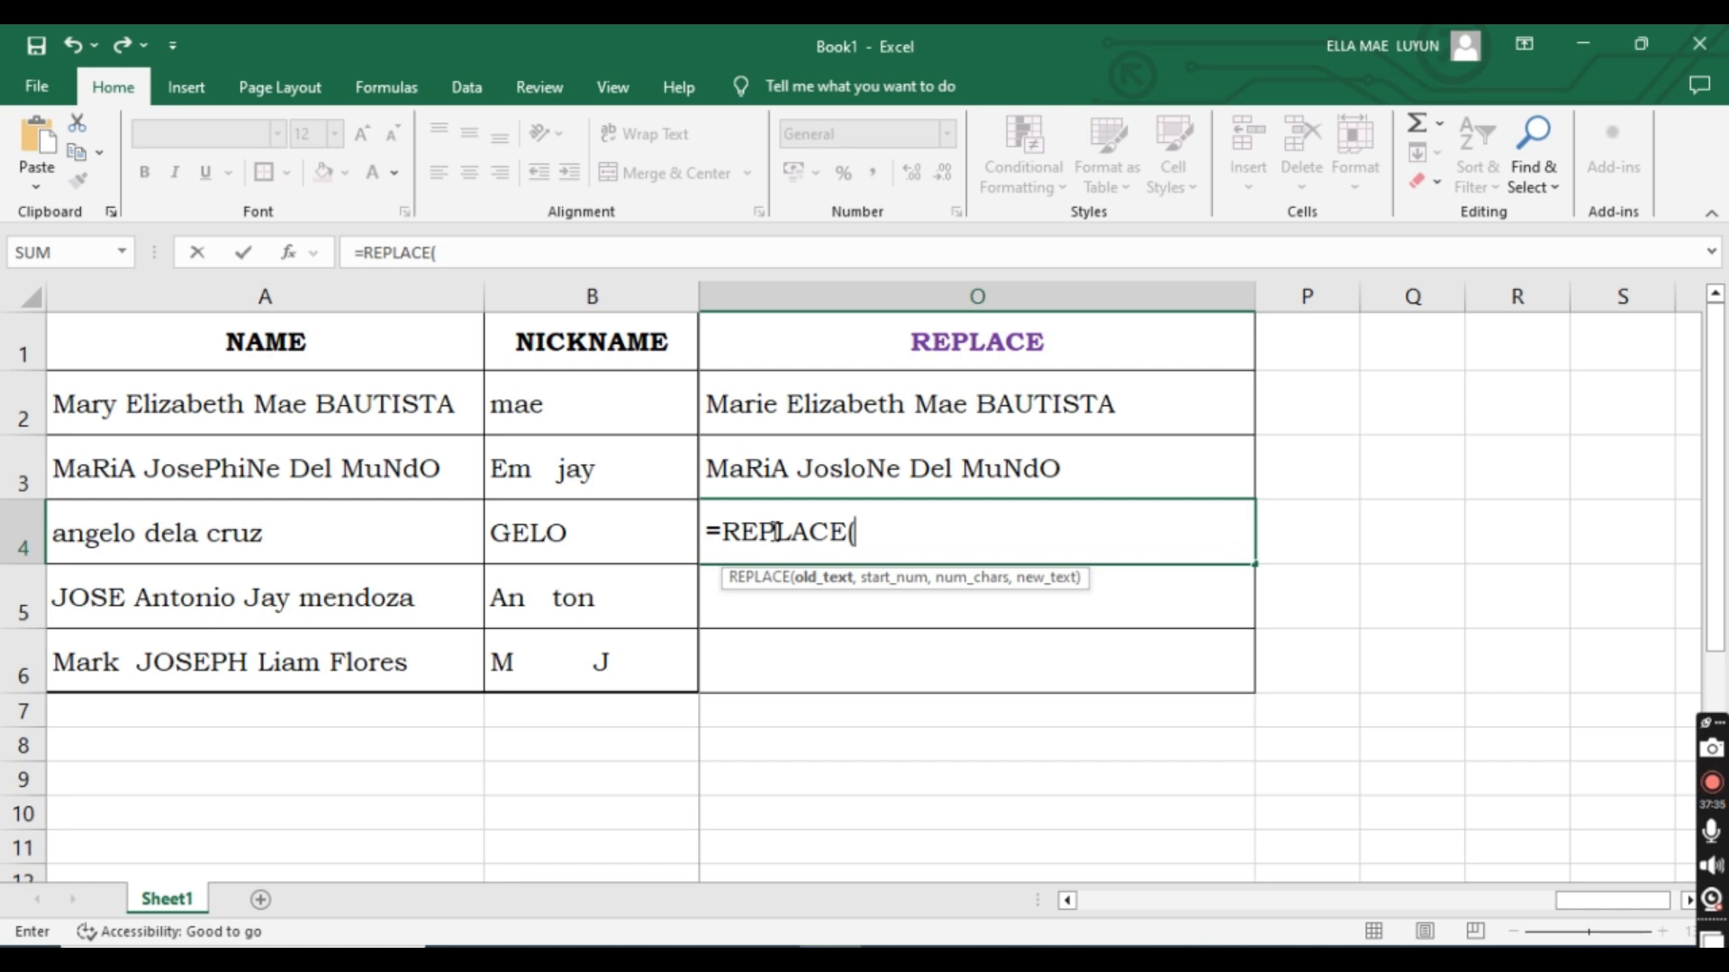
left_click(378, 535)
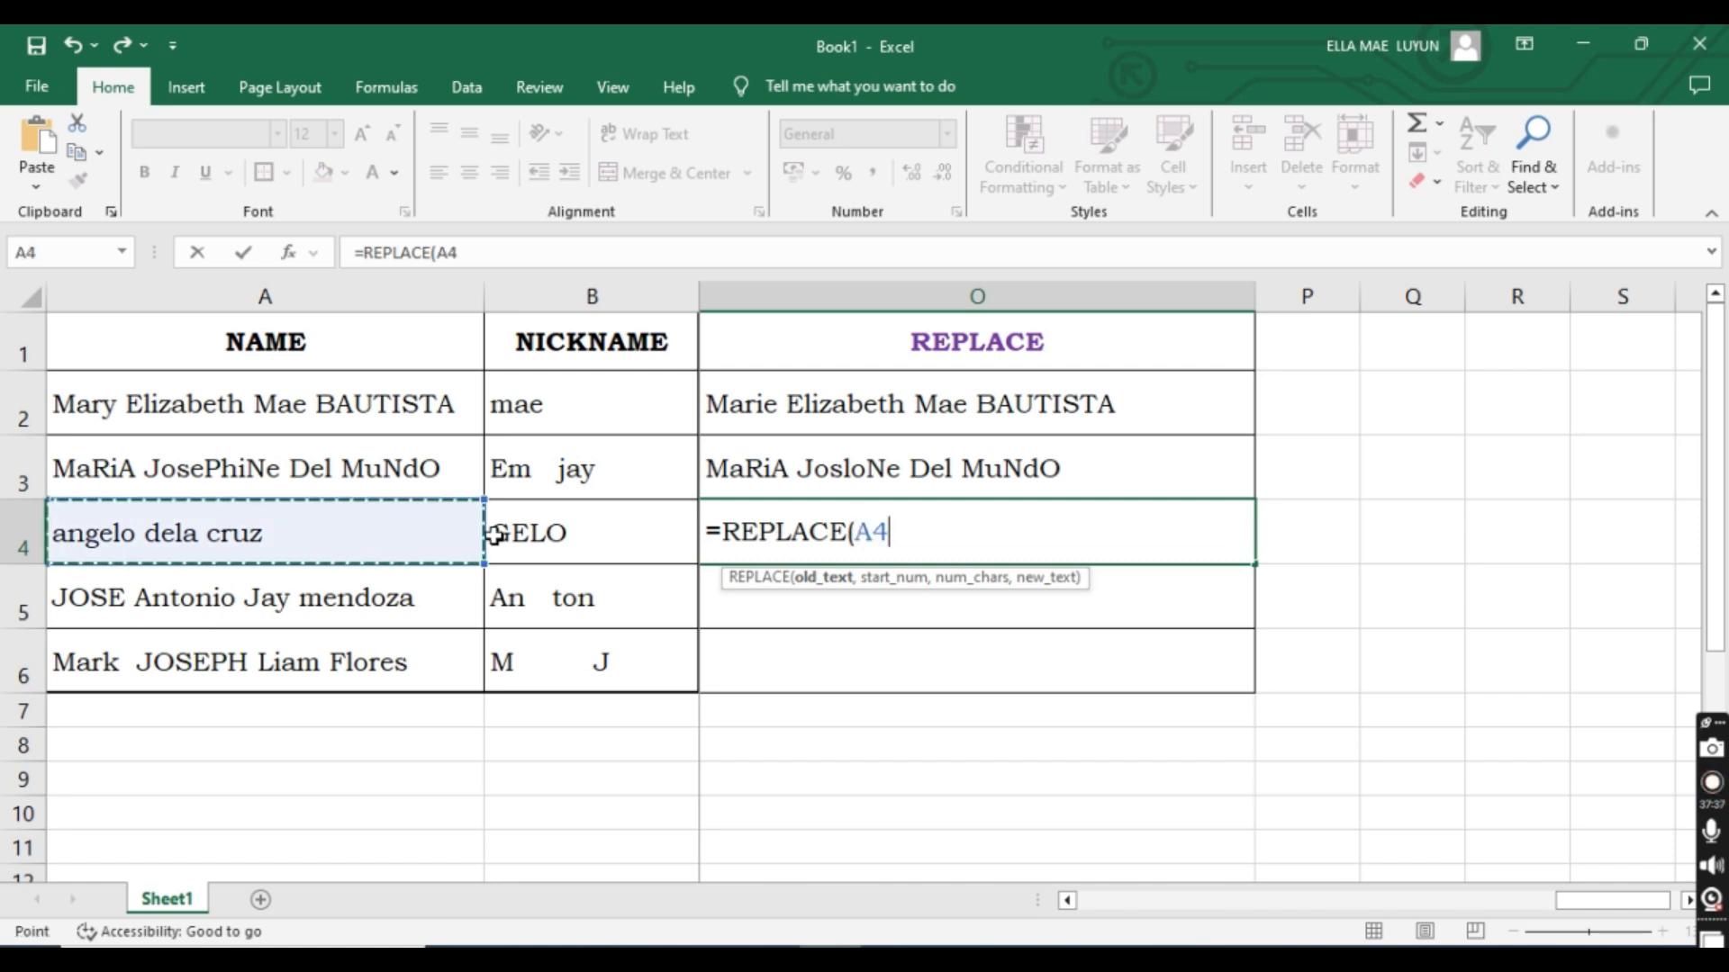
type(",")
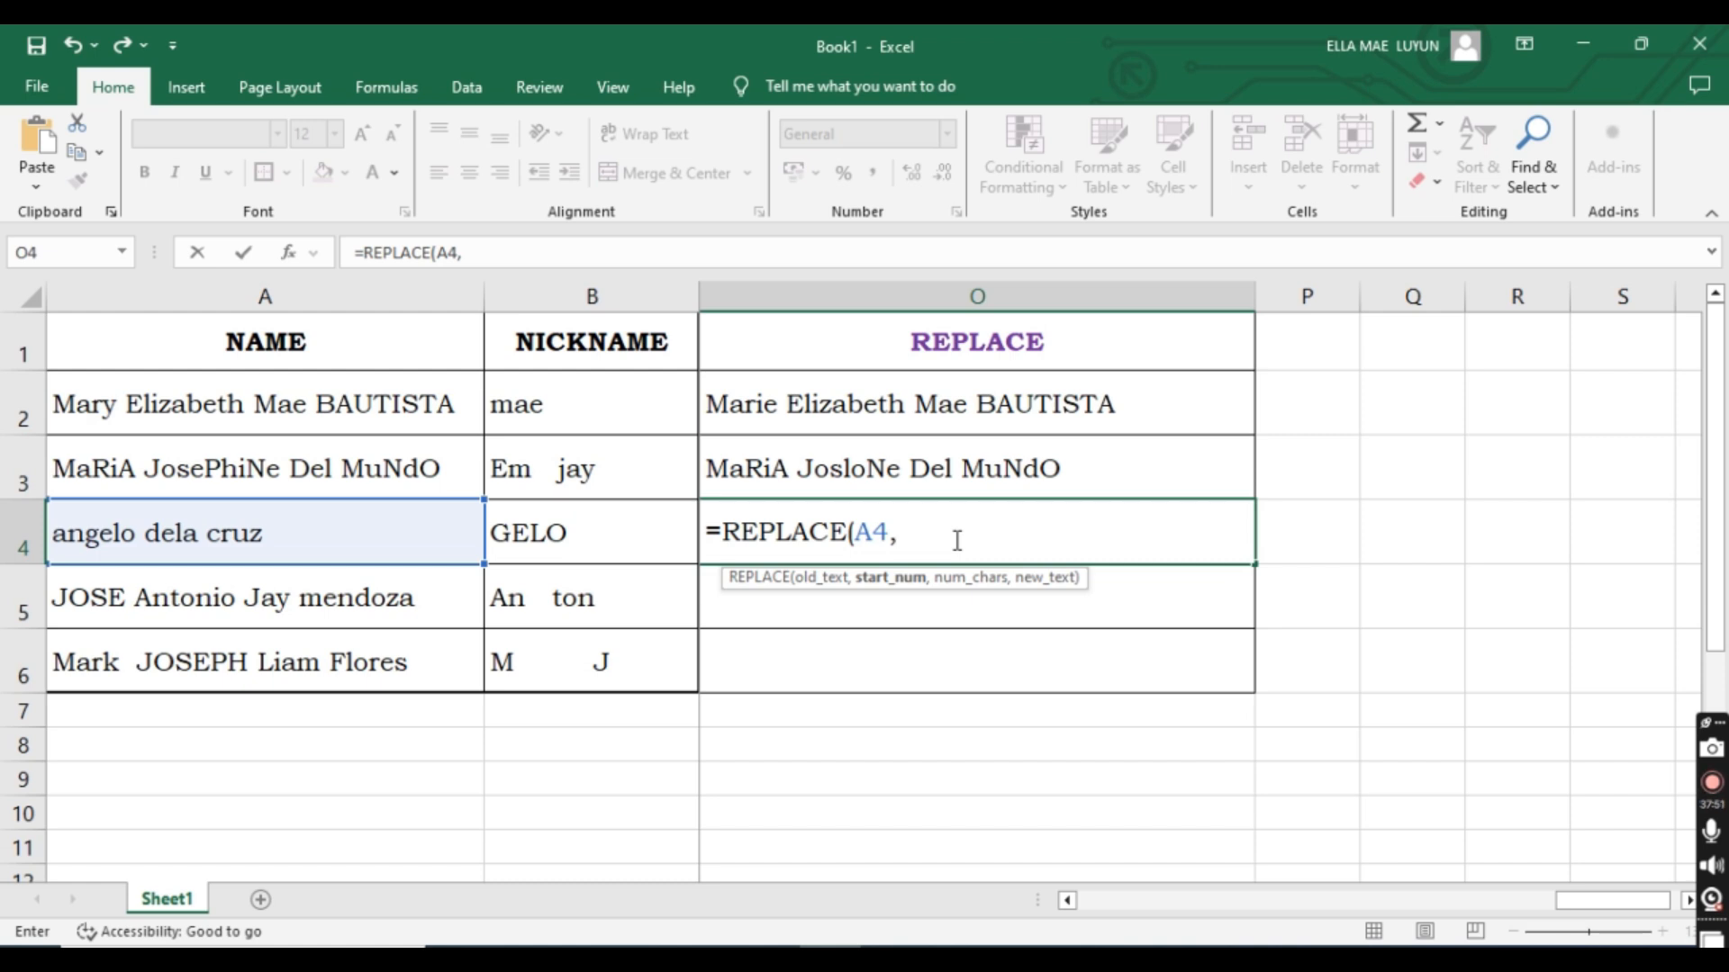
type("5,2\"")
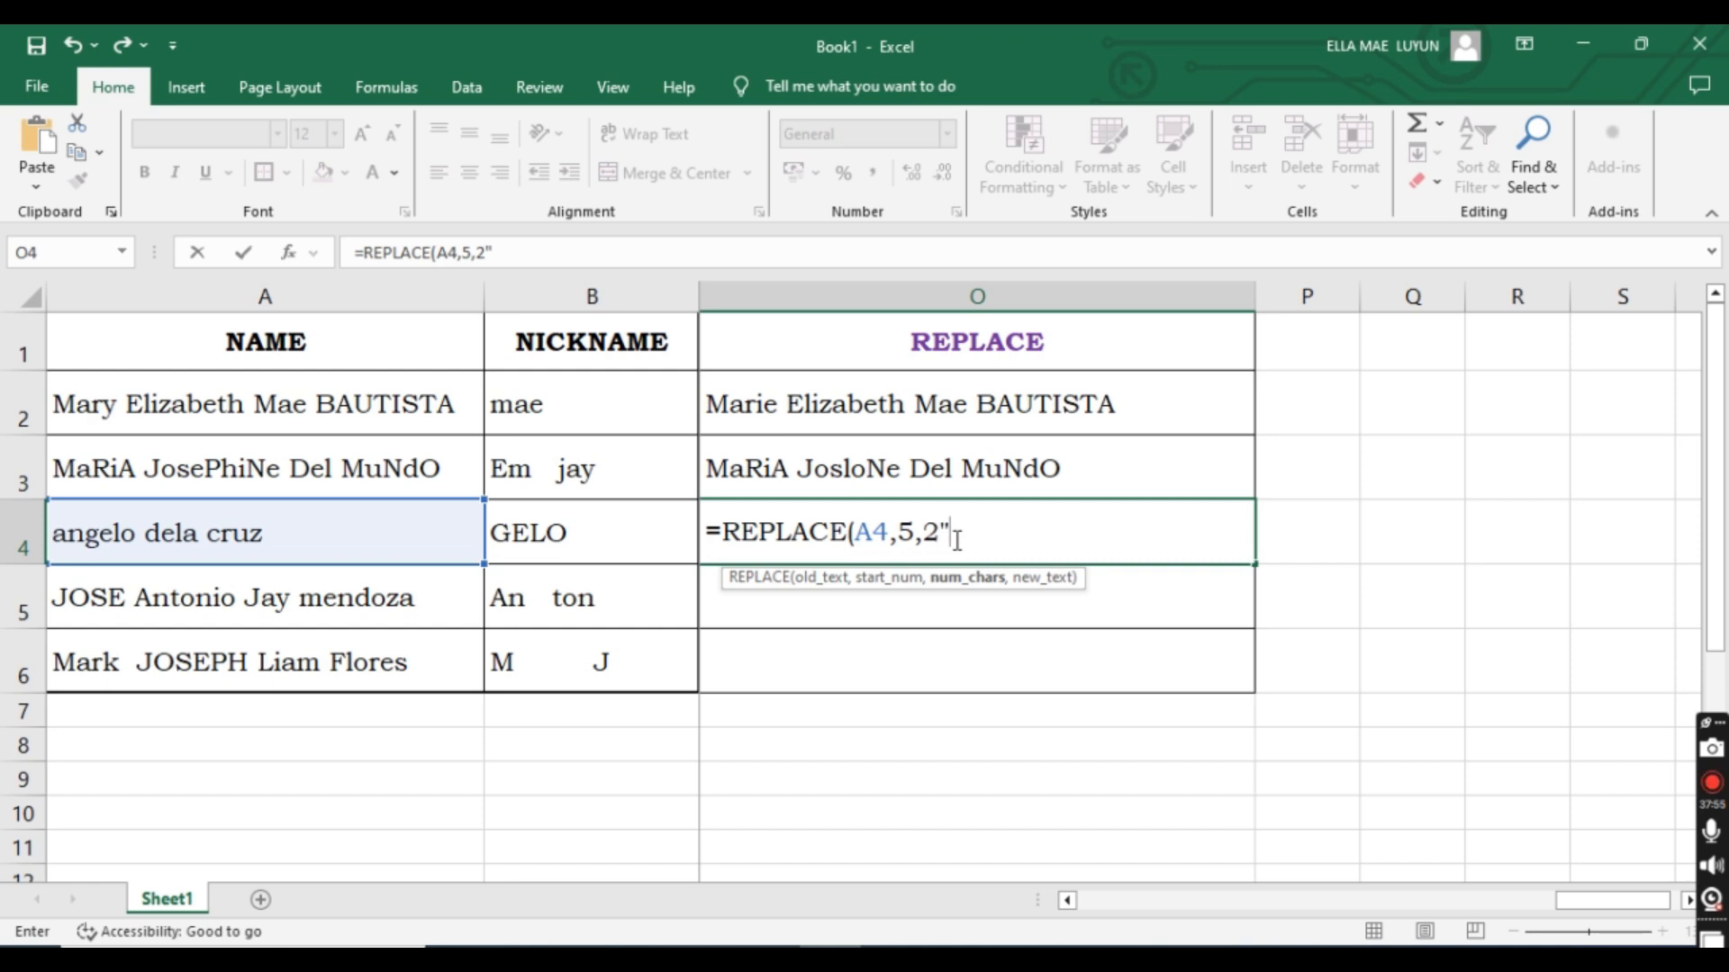
key("BackSpace")
type(",'")
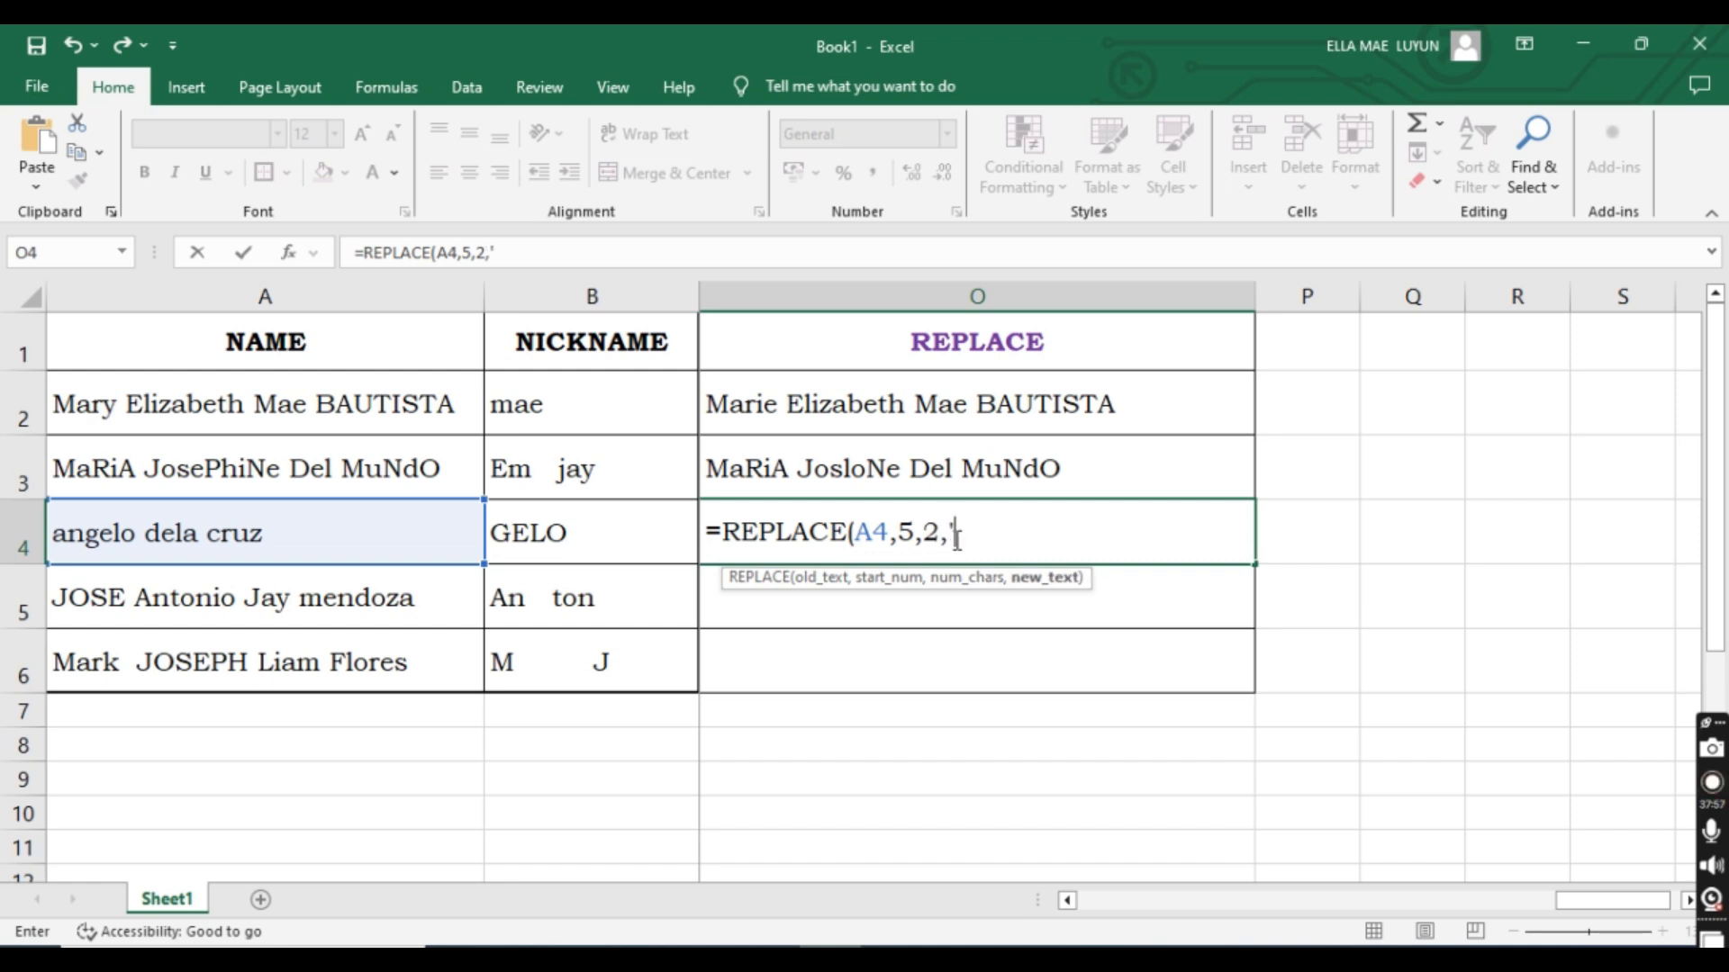
type("ra\")")
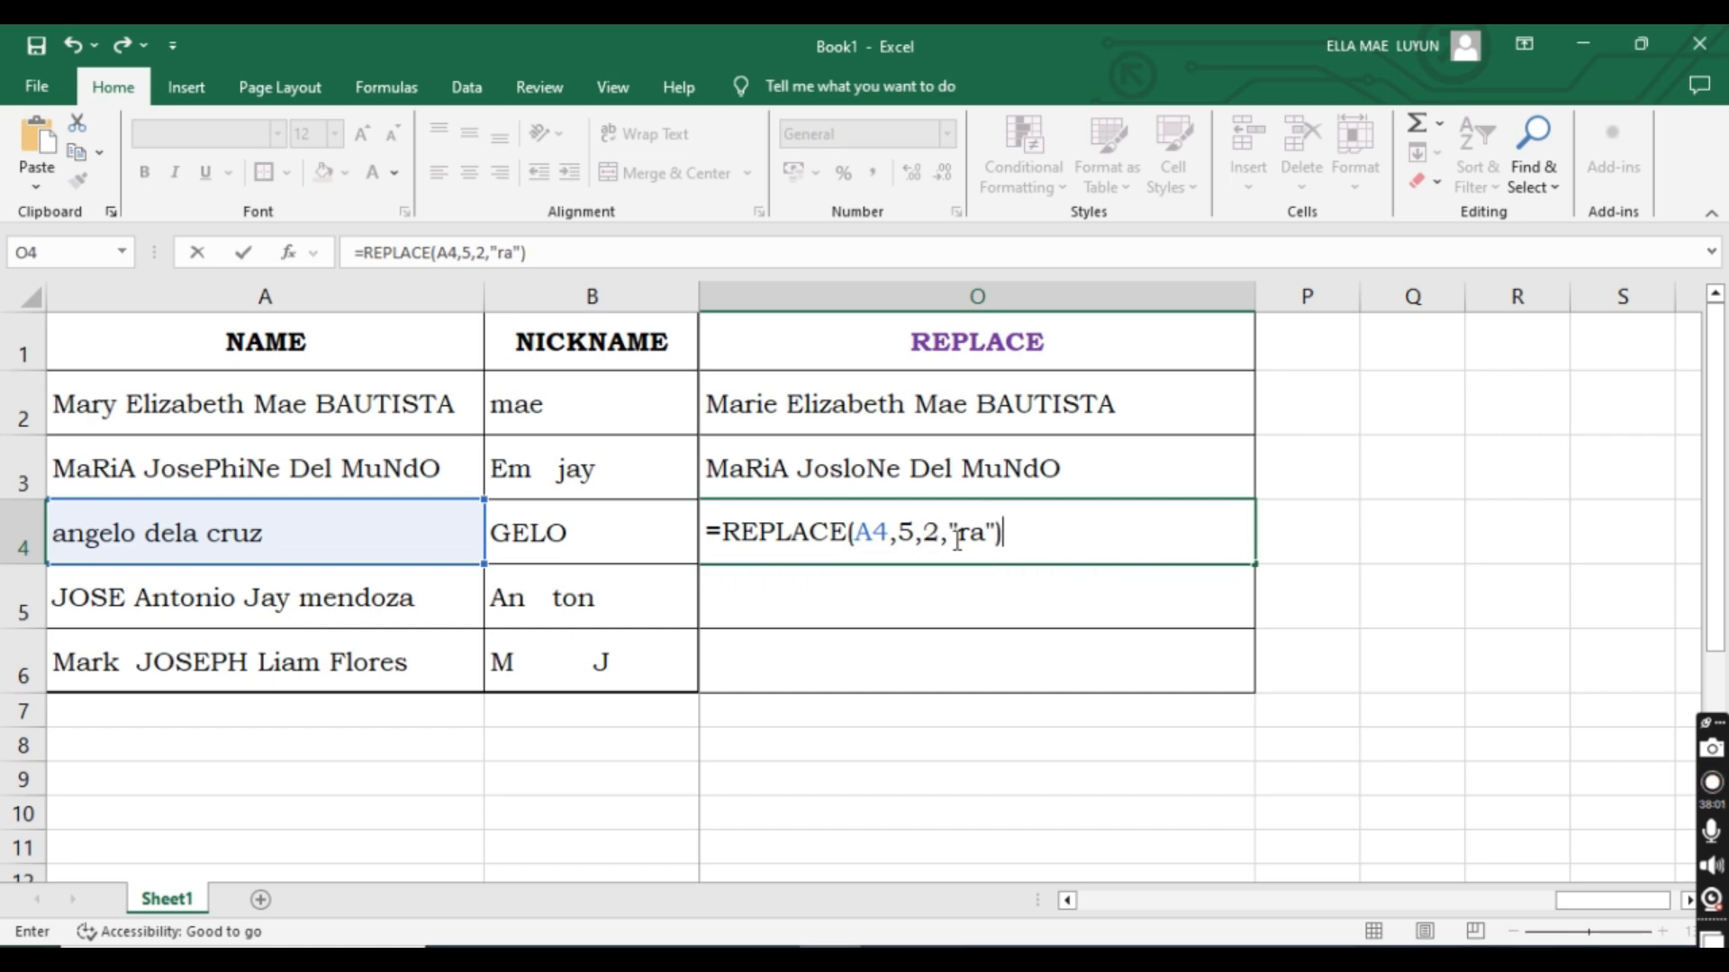
key("Return")
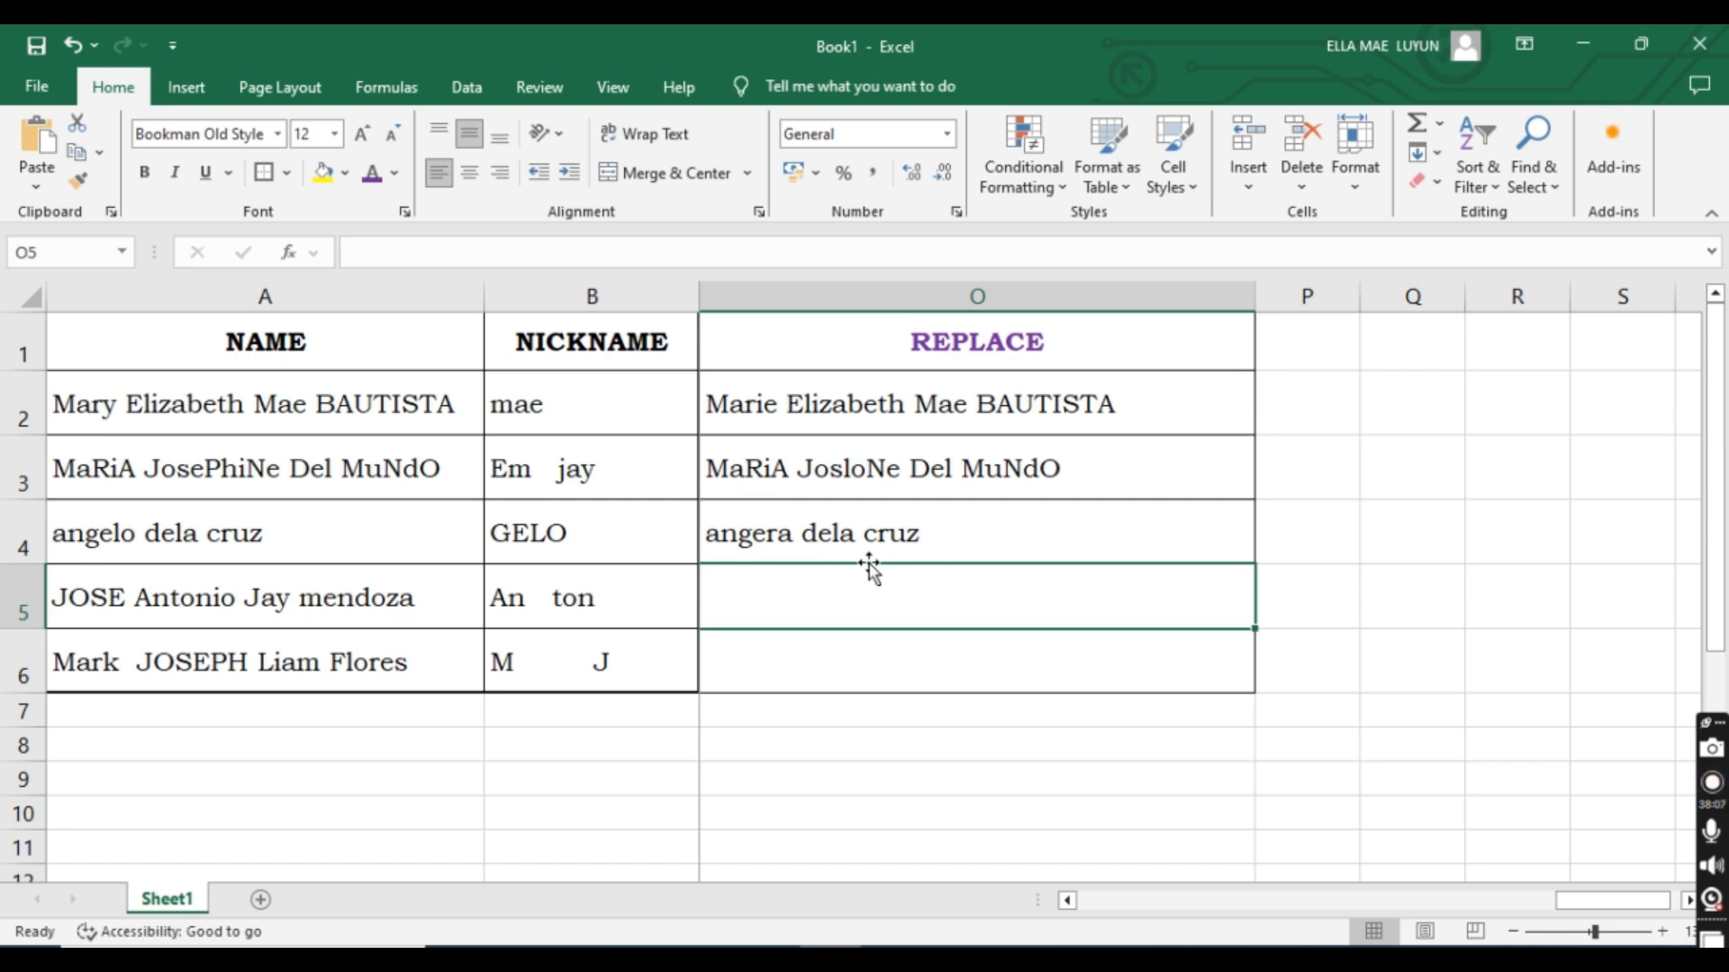
double_click(870, 534)
left_click_drag(723, 531, 707, 531)
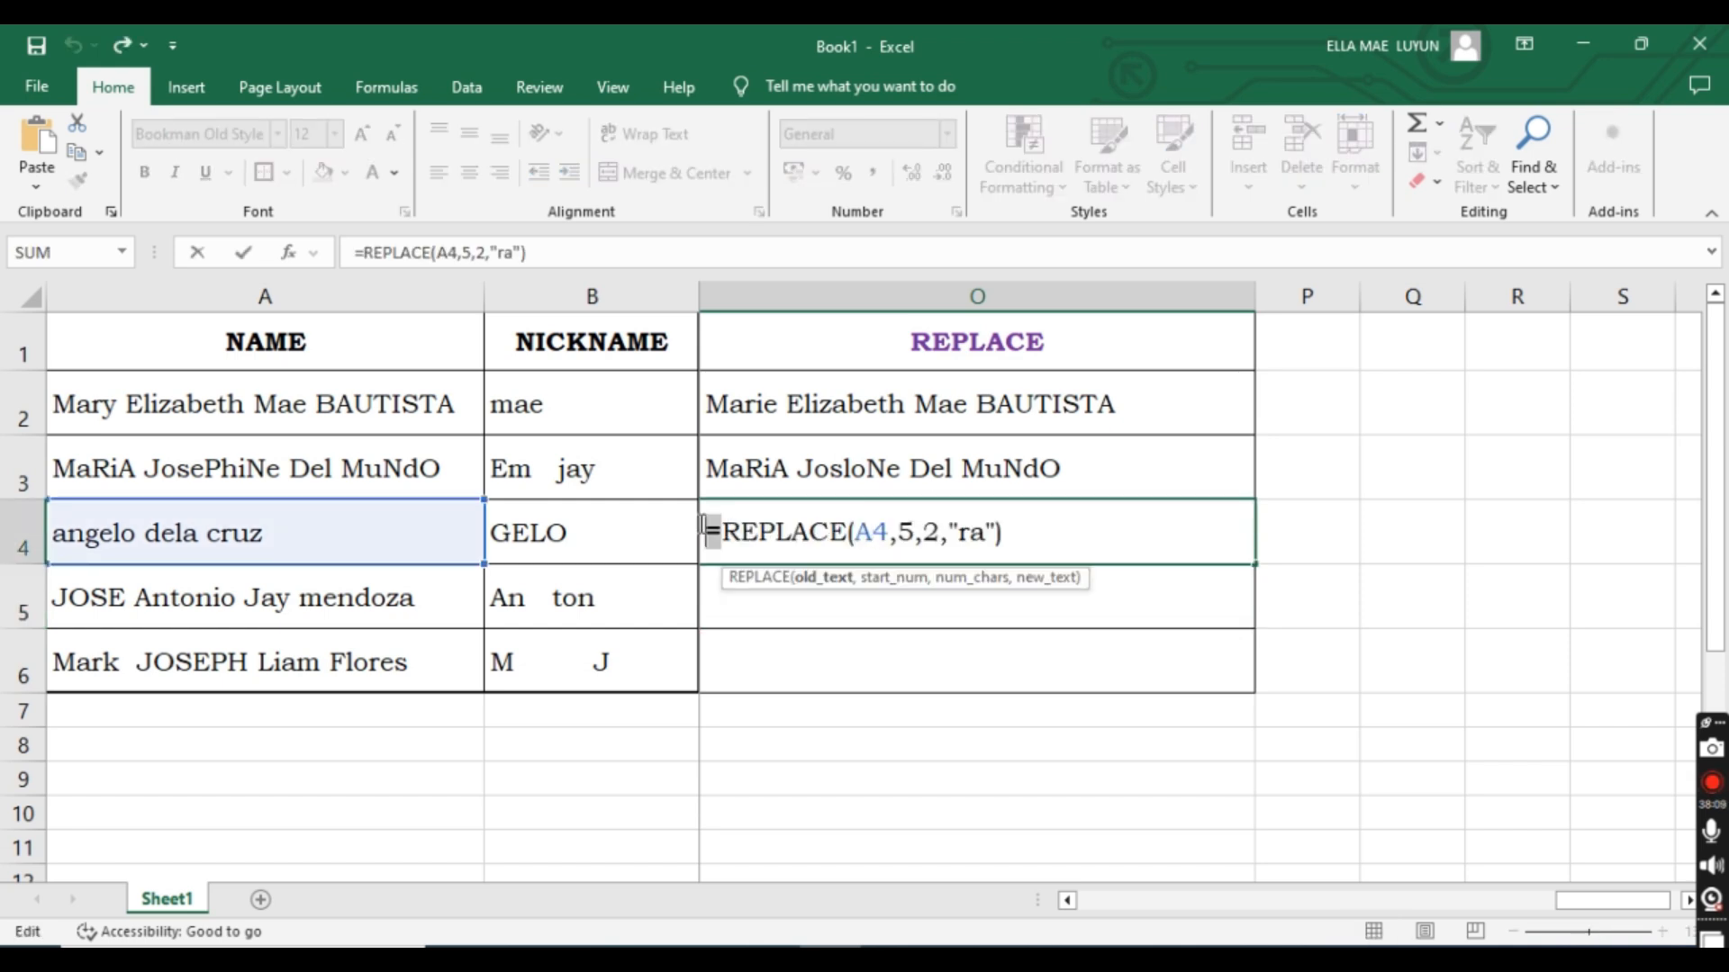
key("Delete")
key("Return")
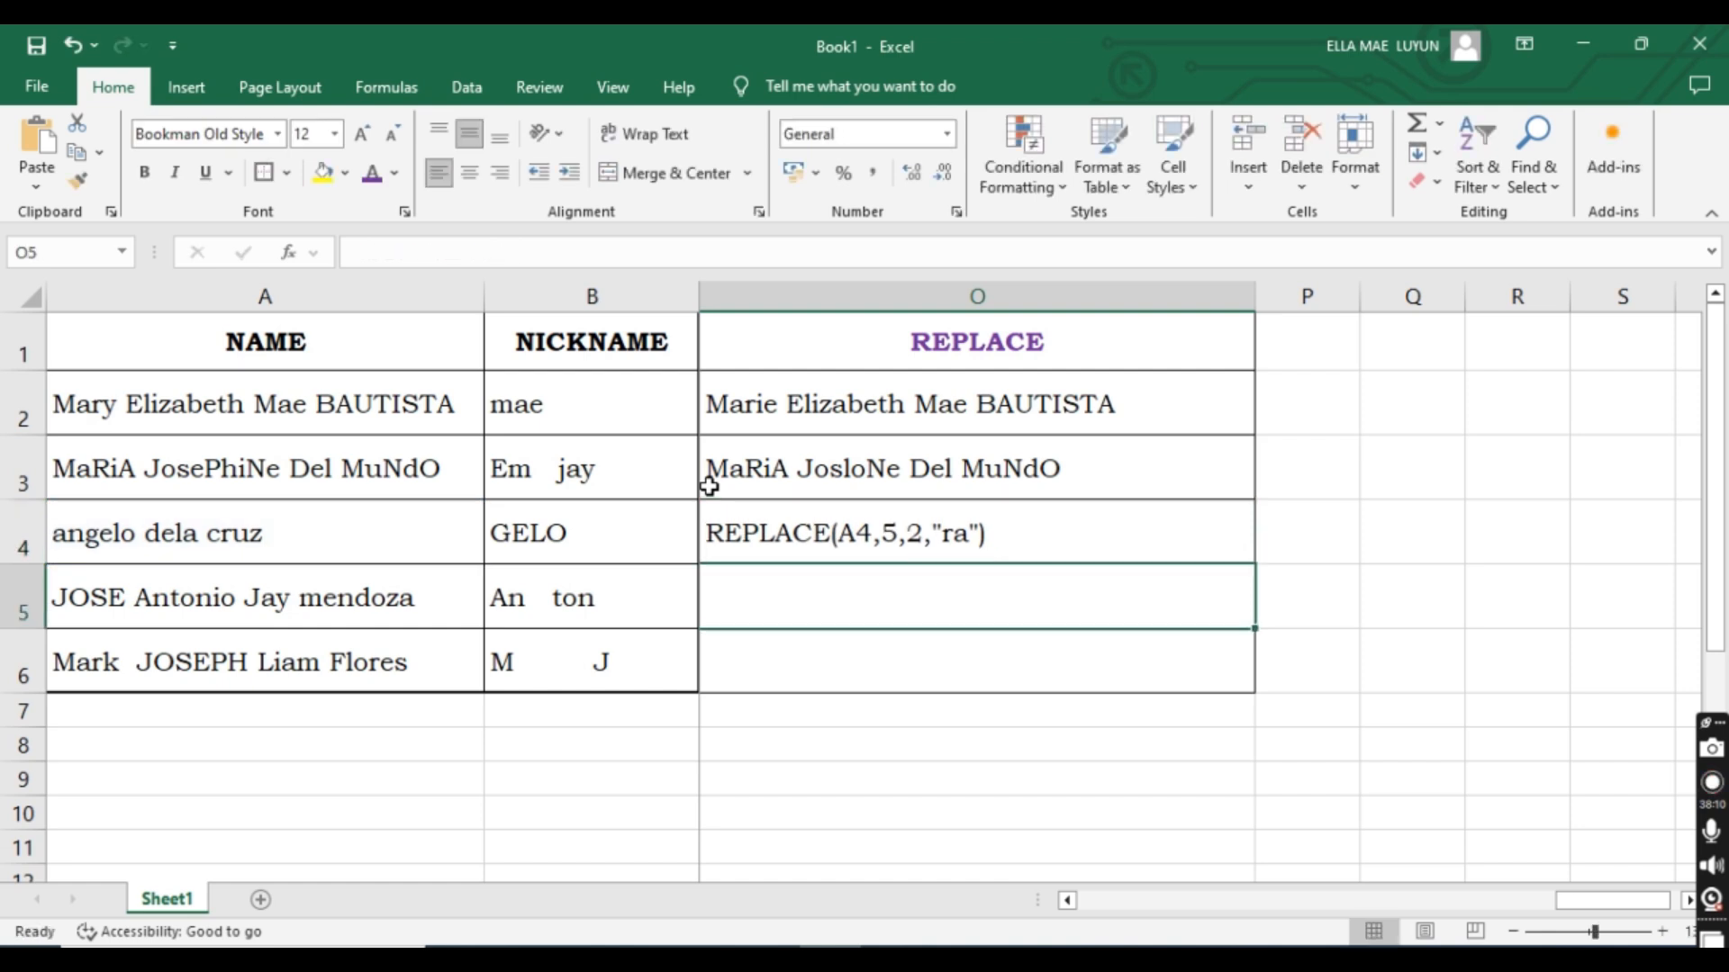
double_click(268, 534)
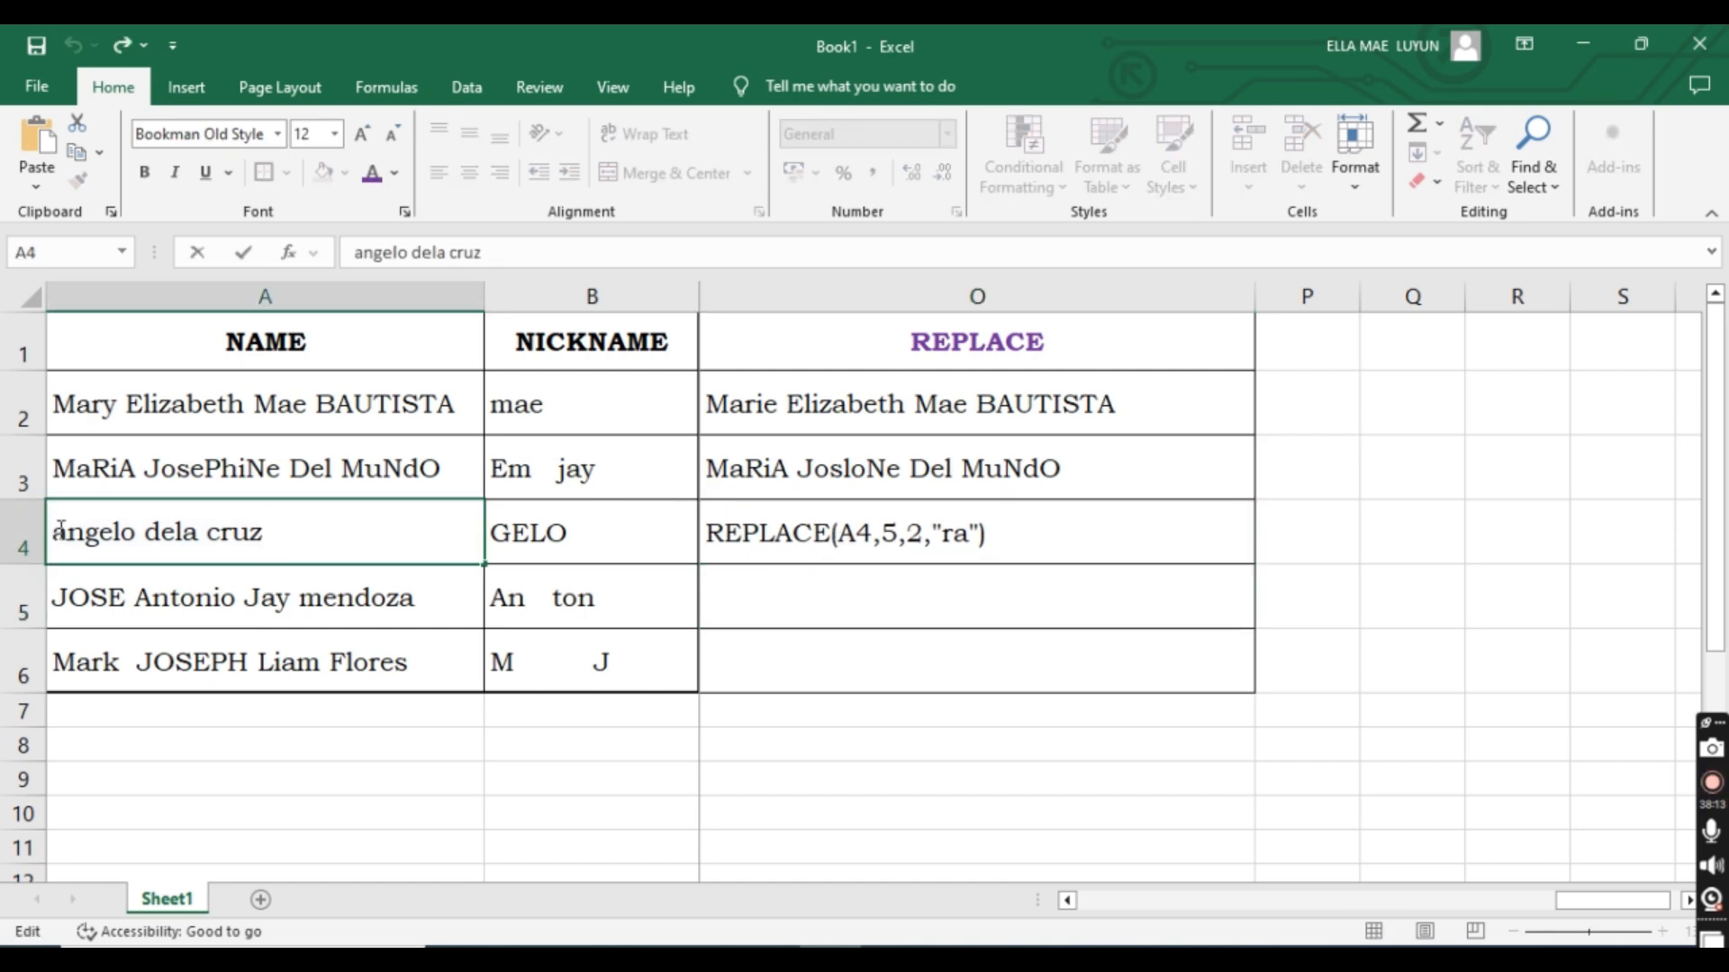
left_click_drag(50, 534, 126, 533)
left_click(123, 533)
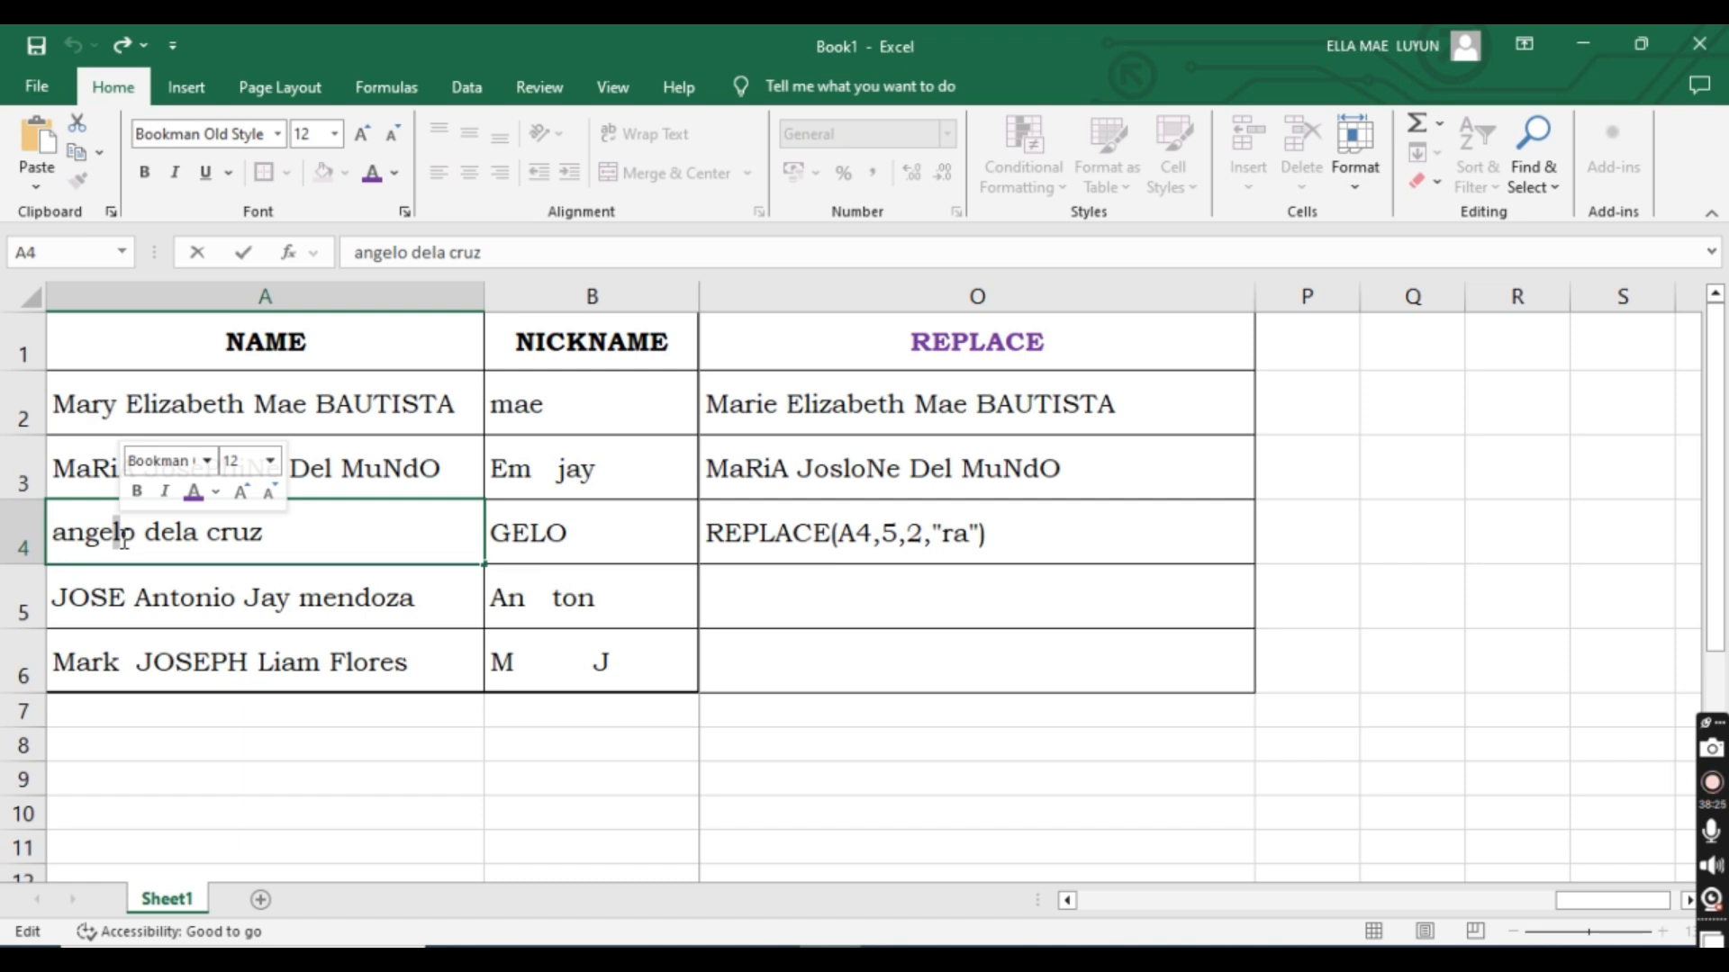
left_click(911, 533)
double_click(911, 533)
double_click(914, 533)
left_click(135, 539)
double_click(135, 533)
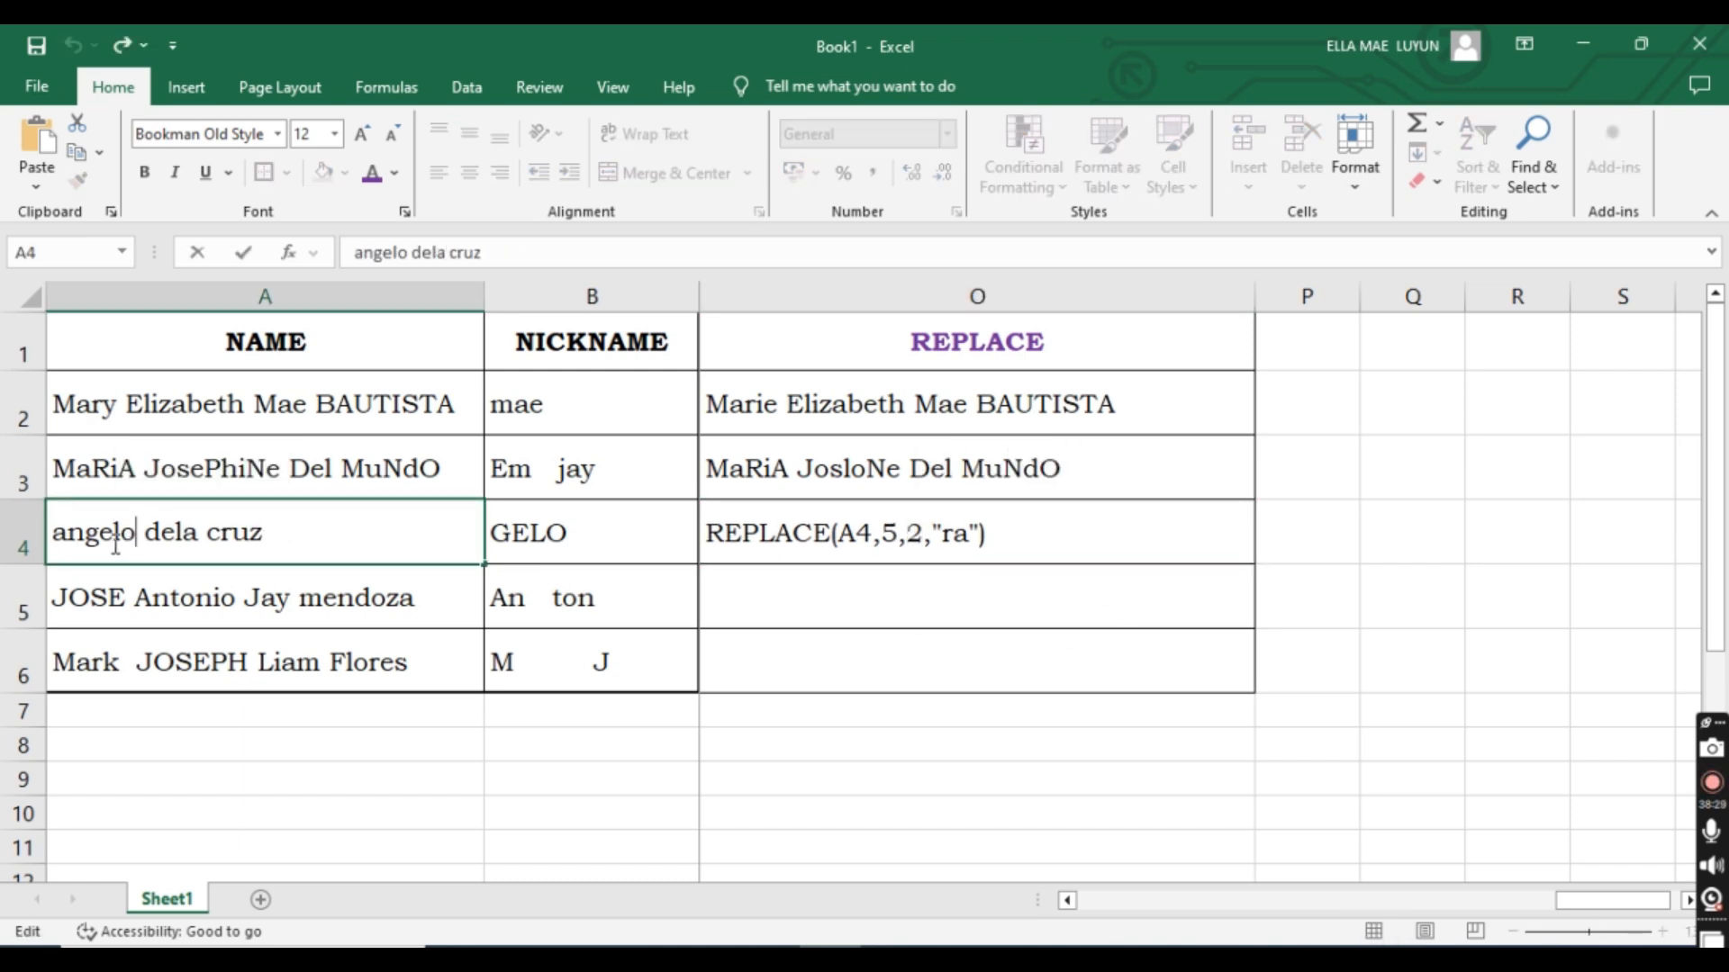
left_click_drag(113, 533, 138, 533)
left_click(703, 537)
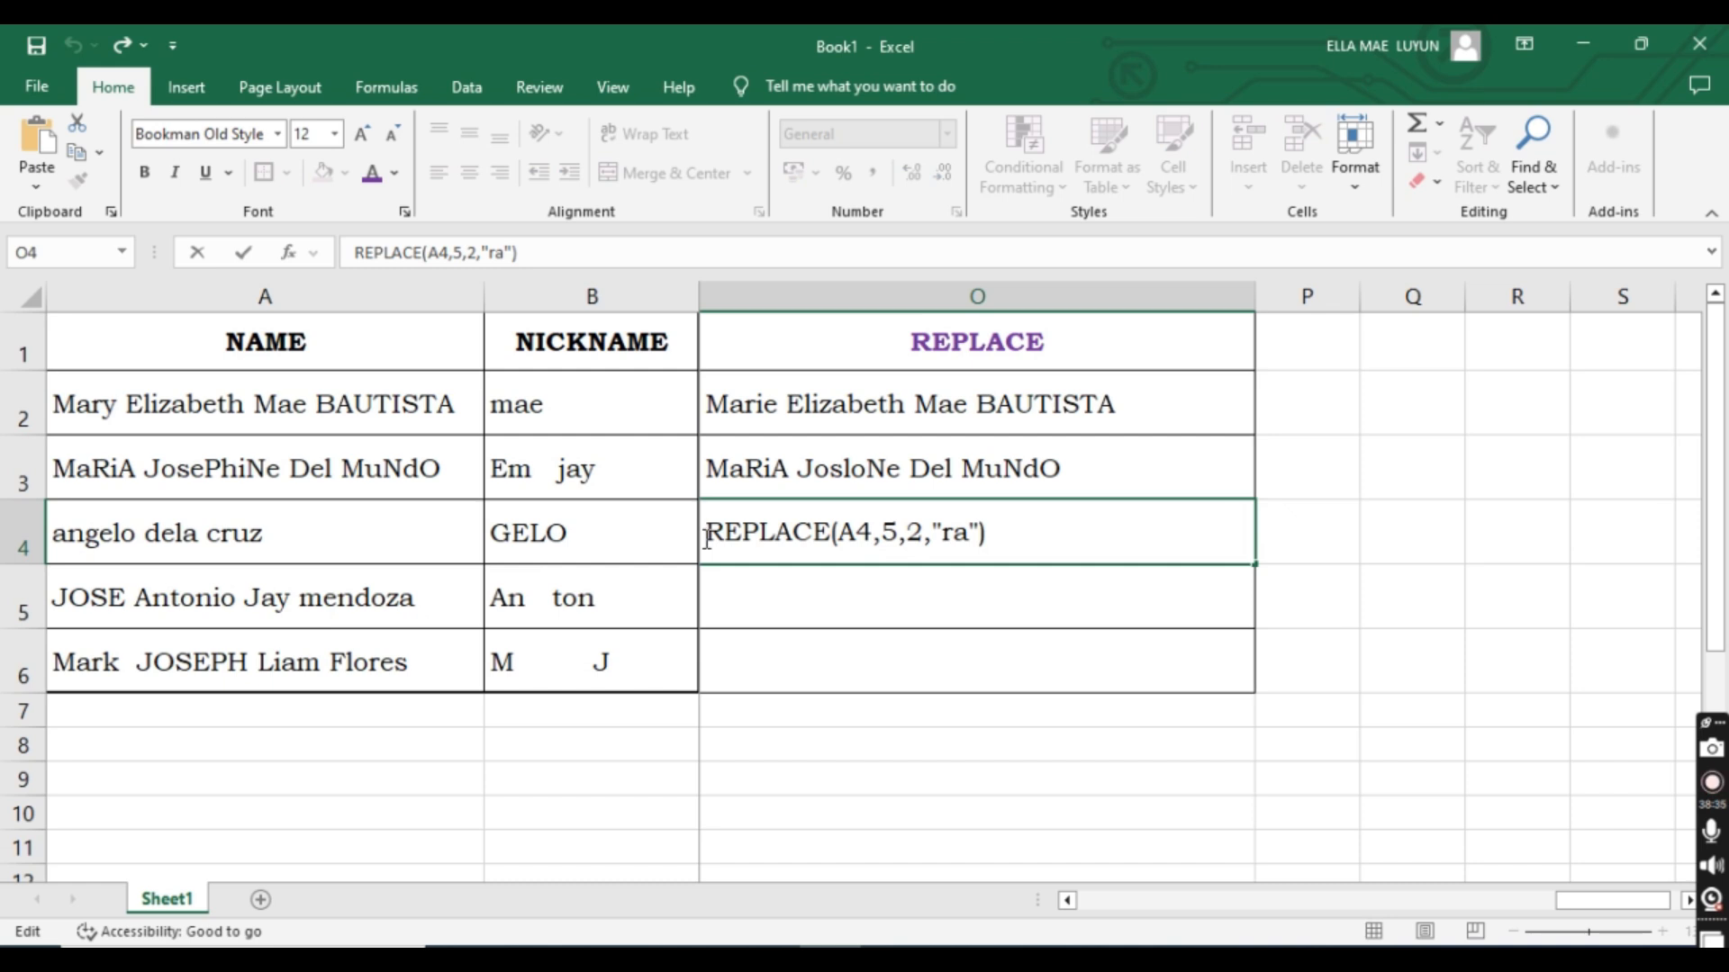
type("=")
key("Return")
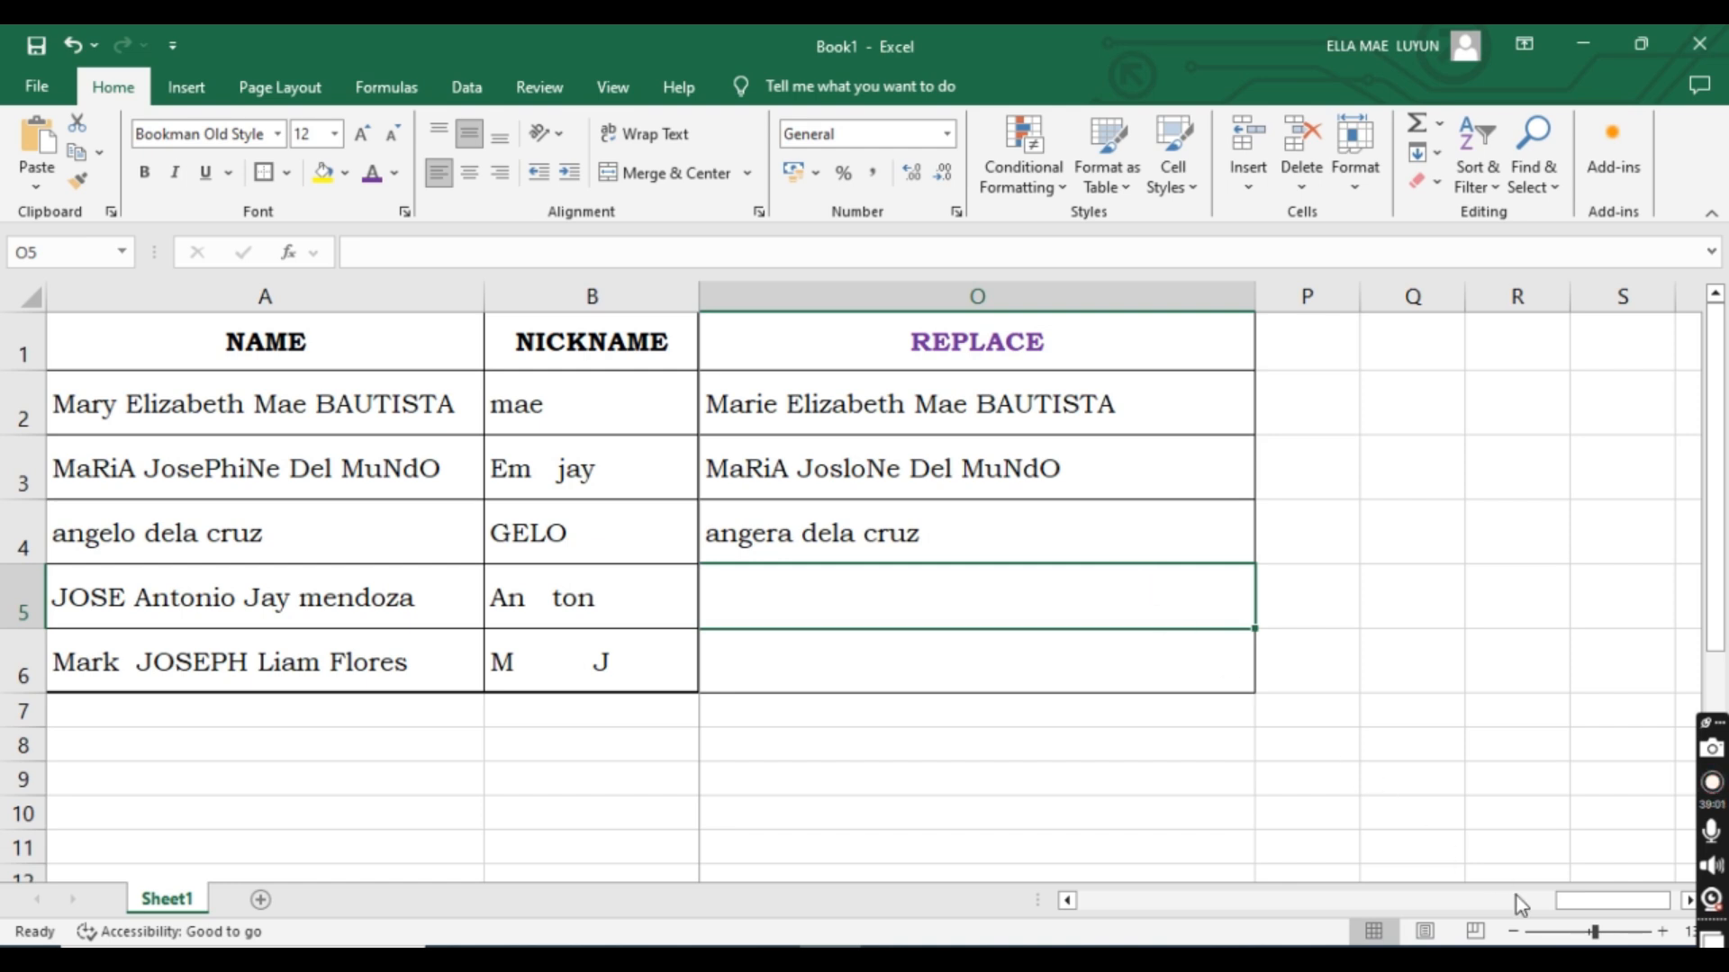
left_click_drag(1586, 914, 873, 911)
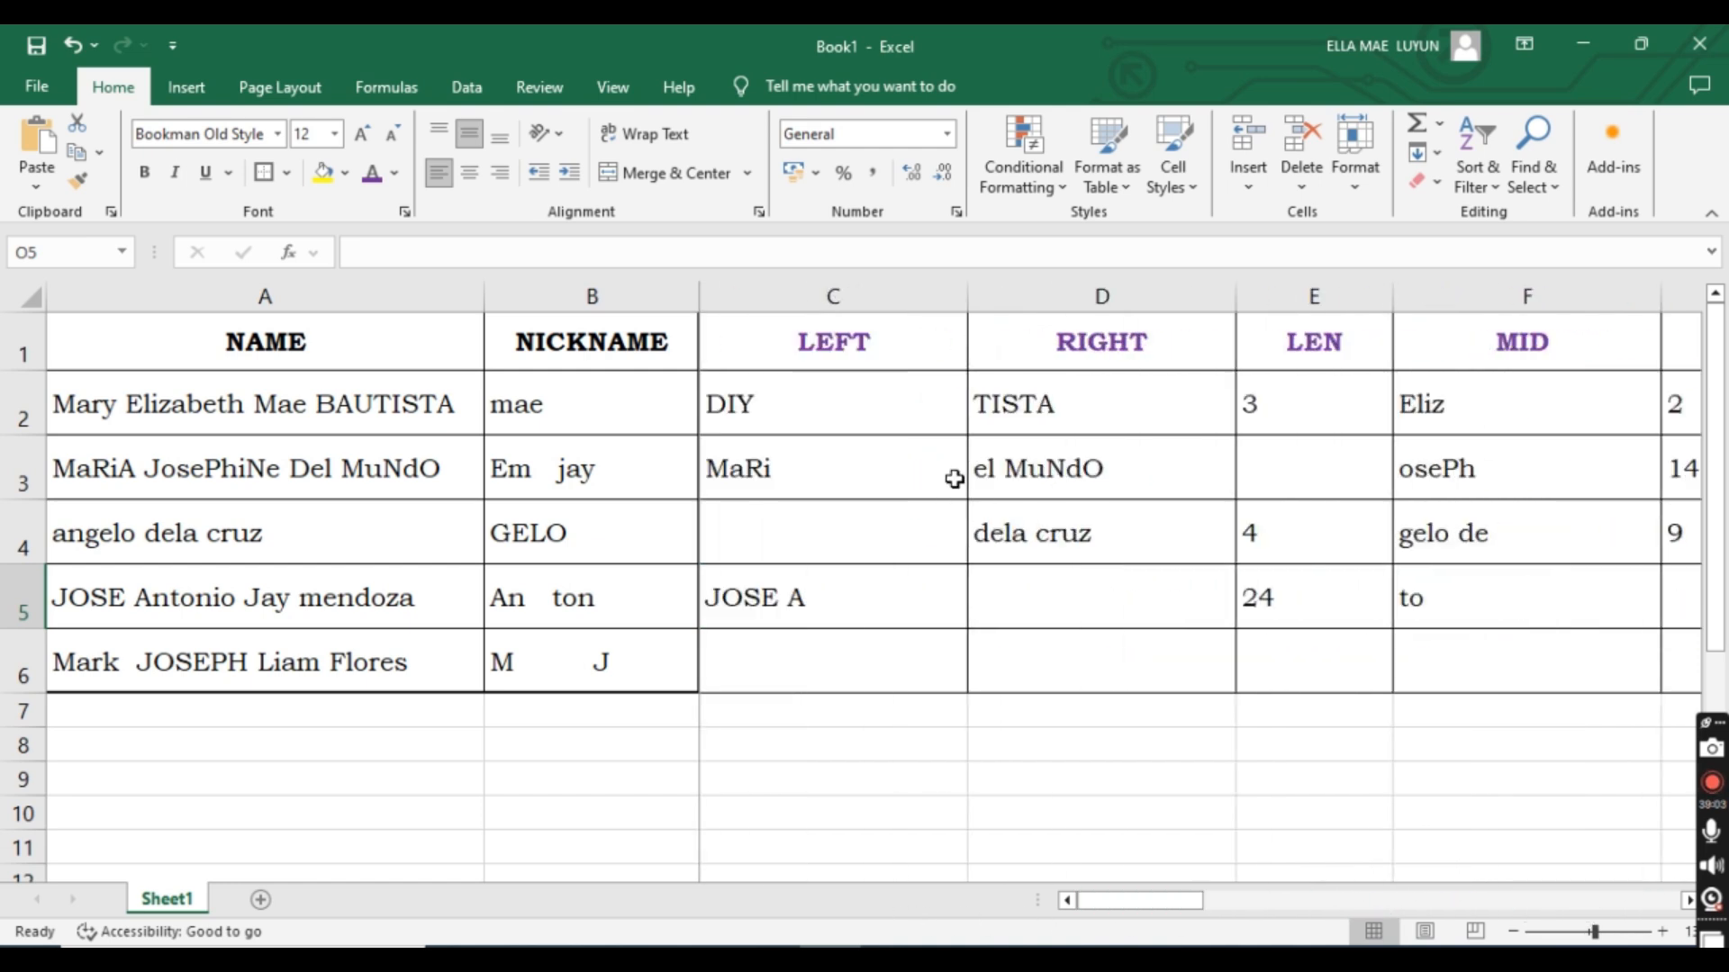
left_click(862, 345)
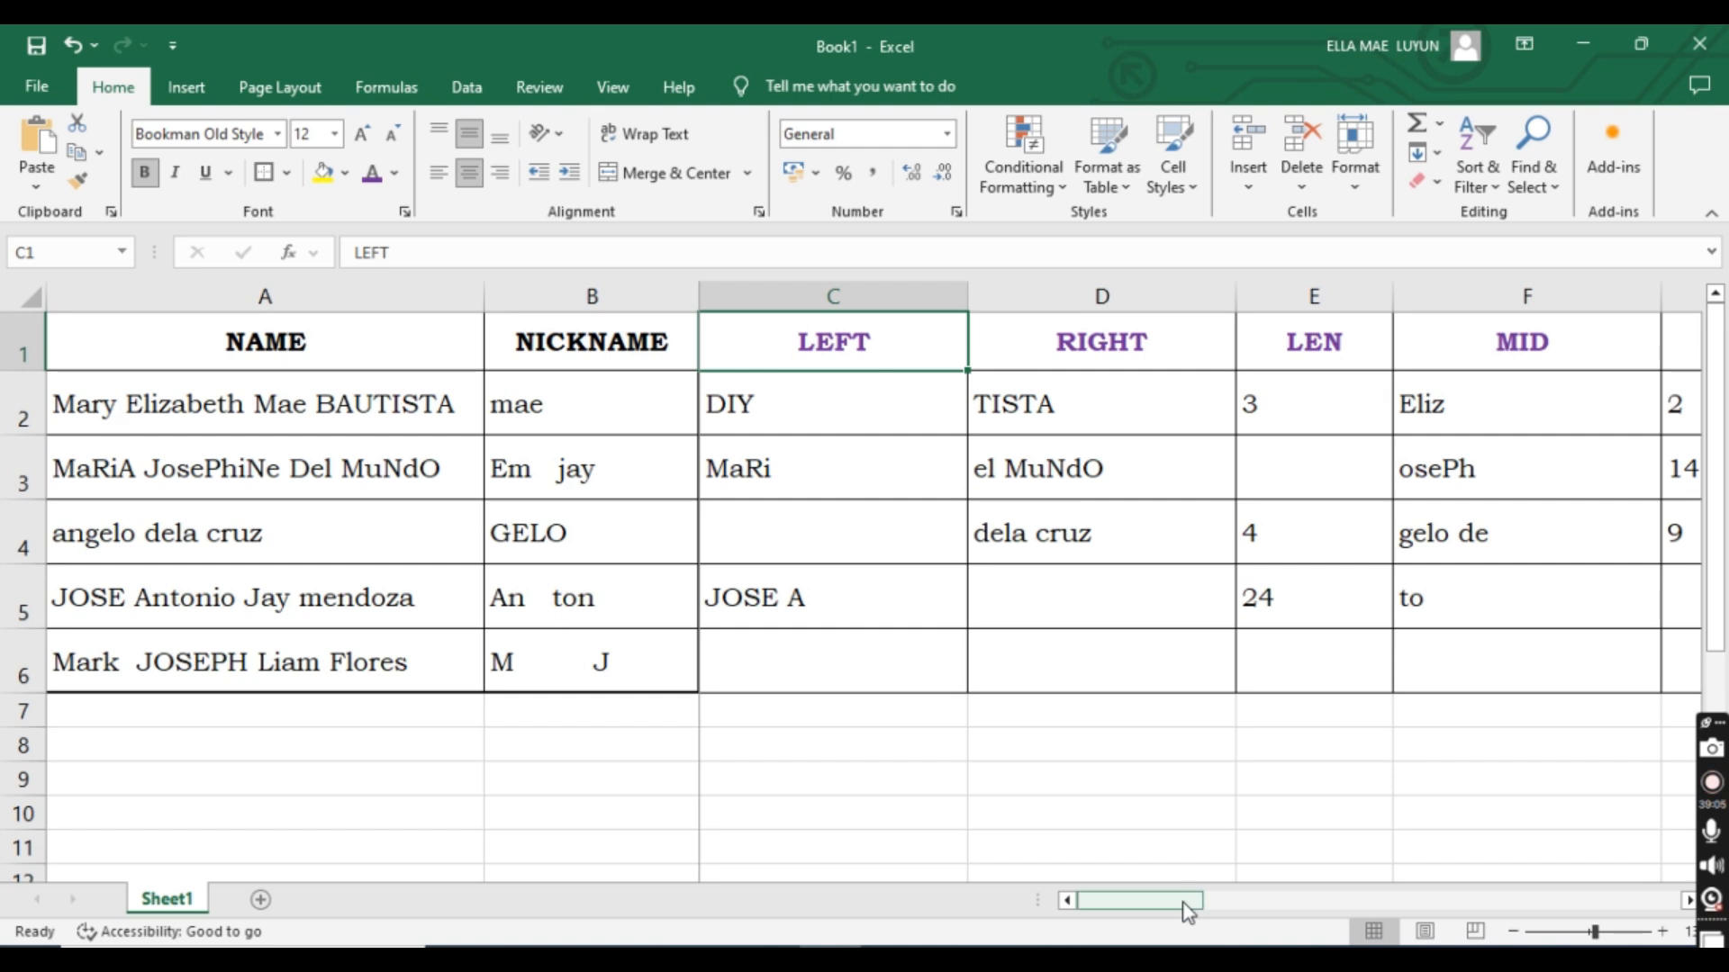
key("Right")
key("Right")
key("Right")
key("Right")
key("Right")
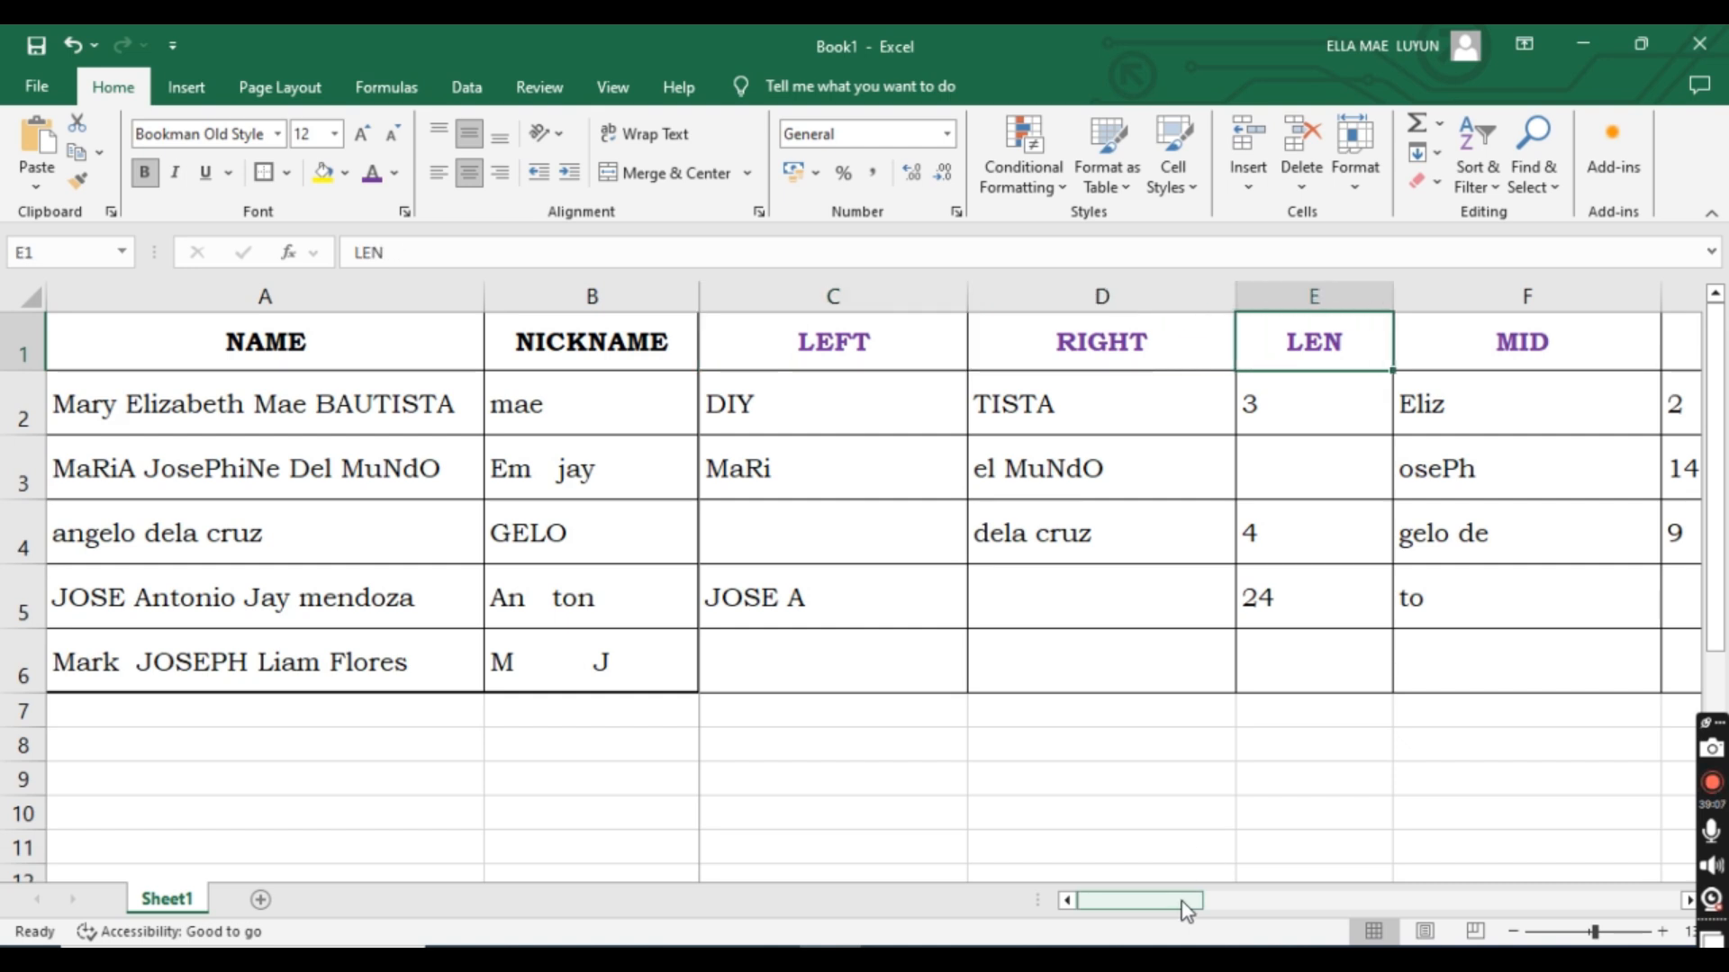
key("Right")
key("Right")
key("Right")
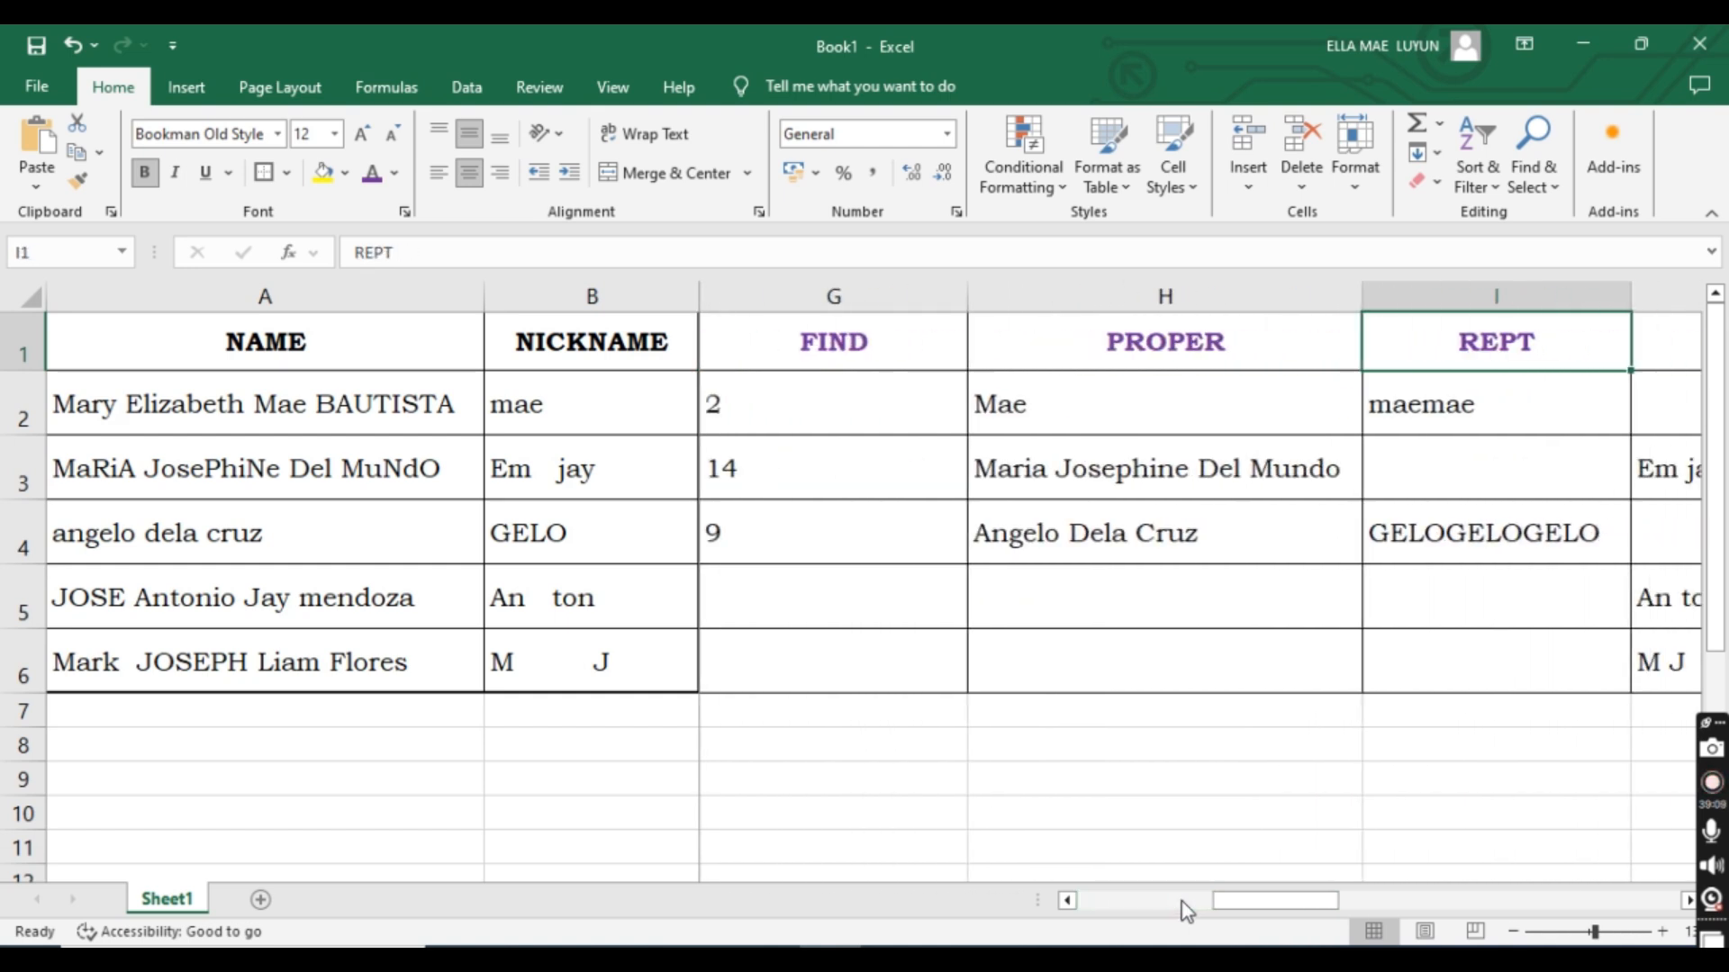
key("Right")
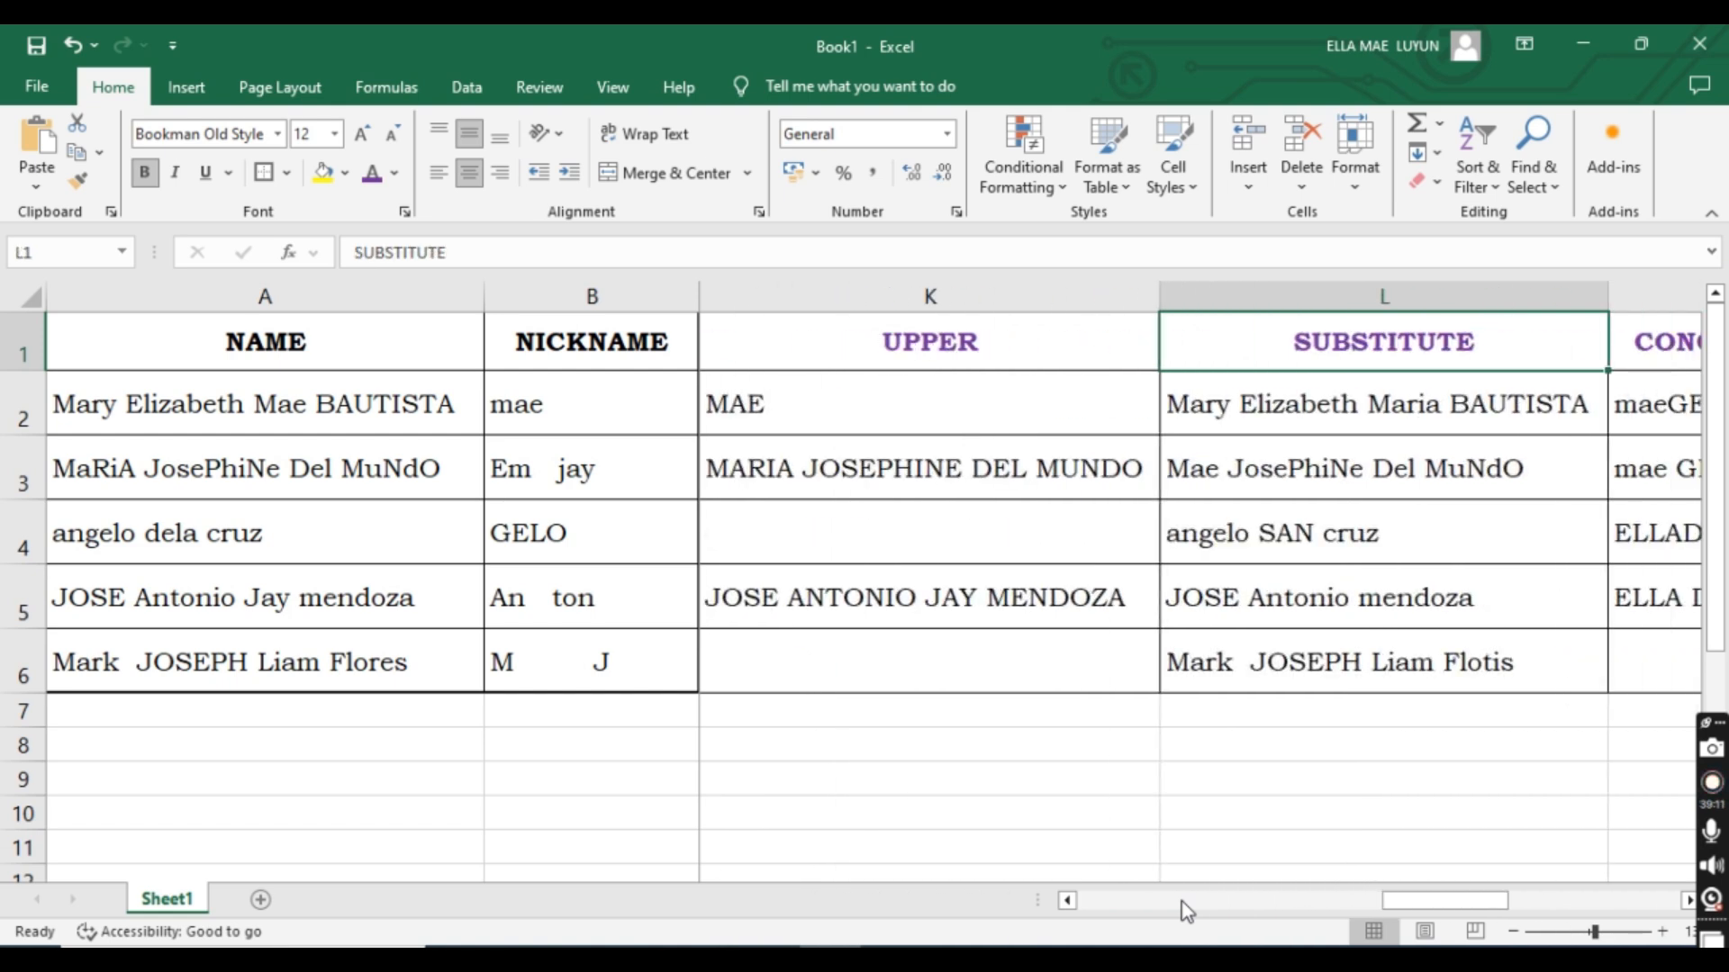
key("Right")
key("Right")
key("Right")
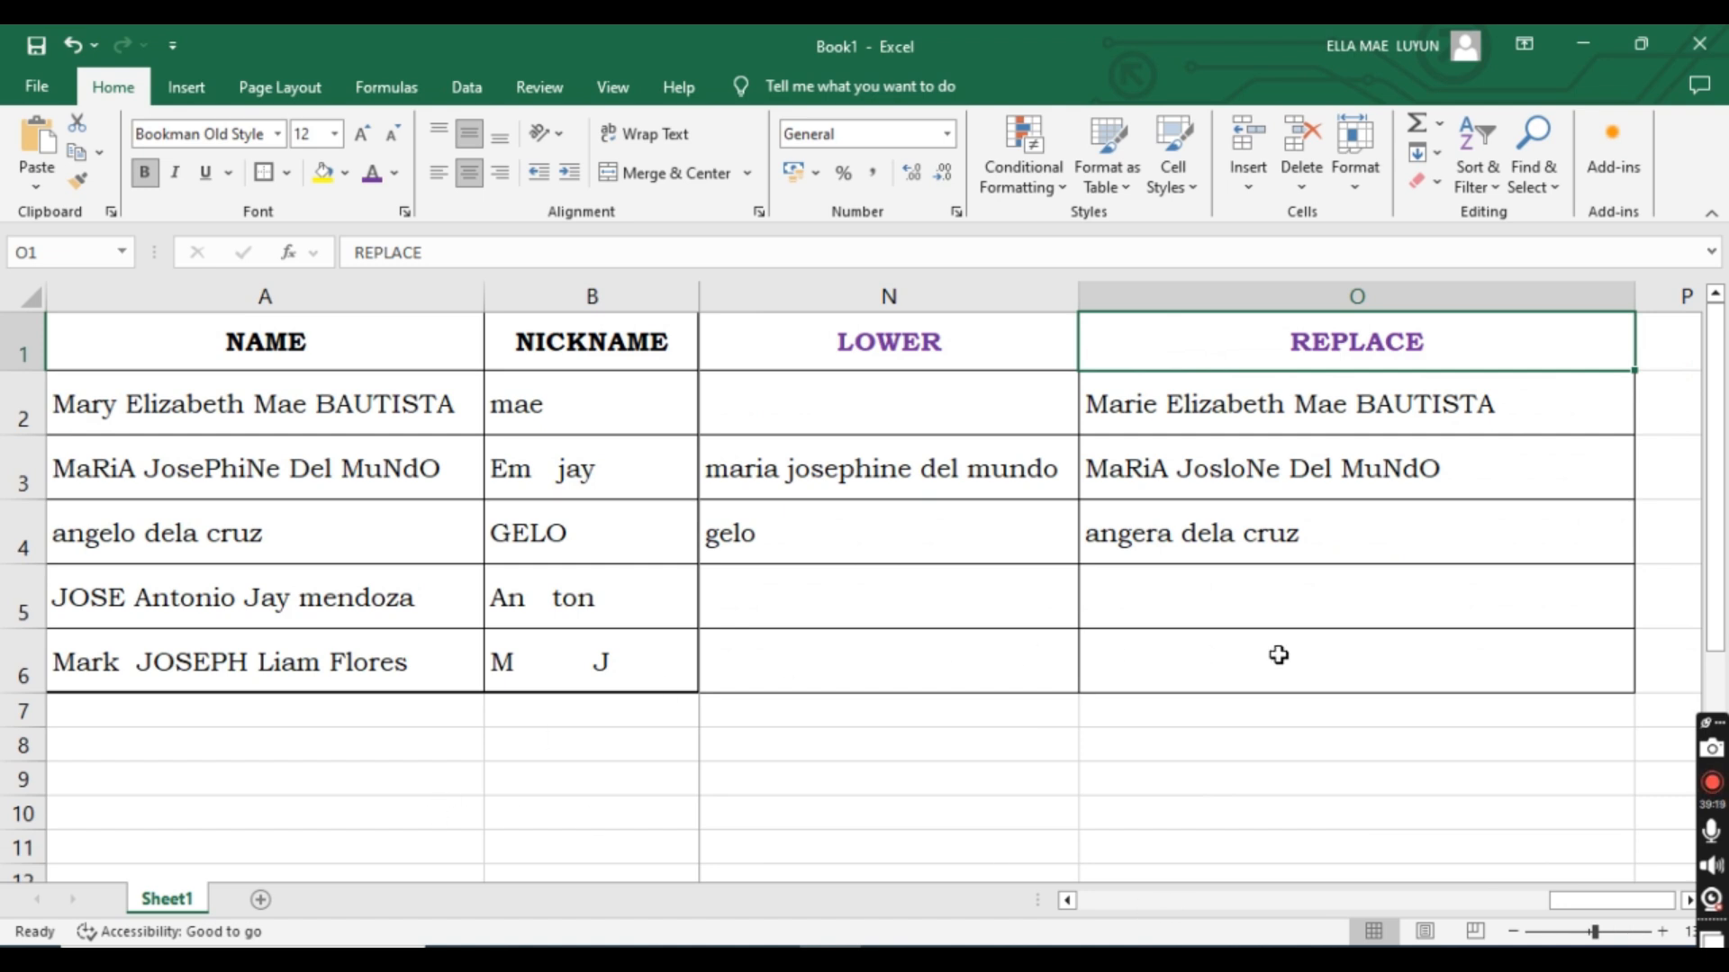
left_click(1325, 661)
scroll(1341, 674, "left", 5)
left_click(582, 506)
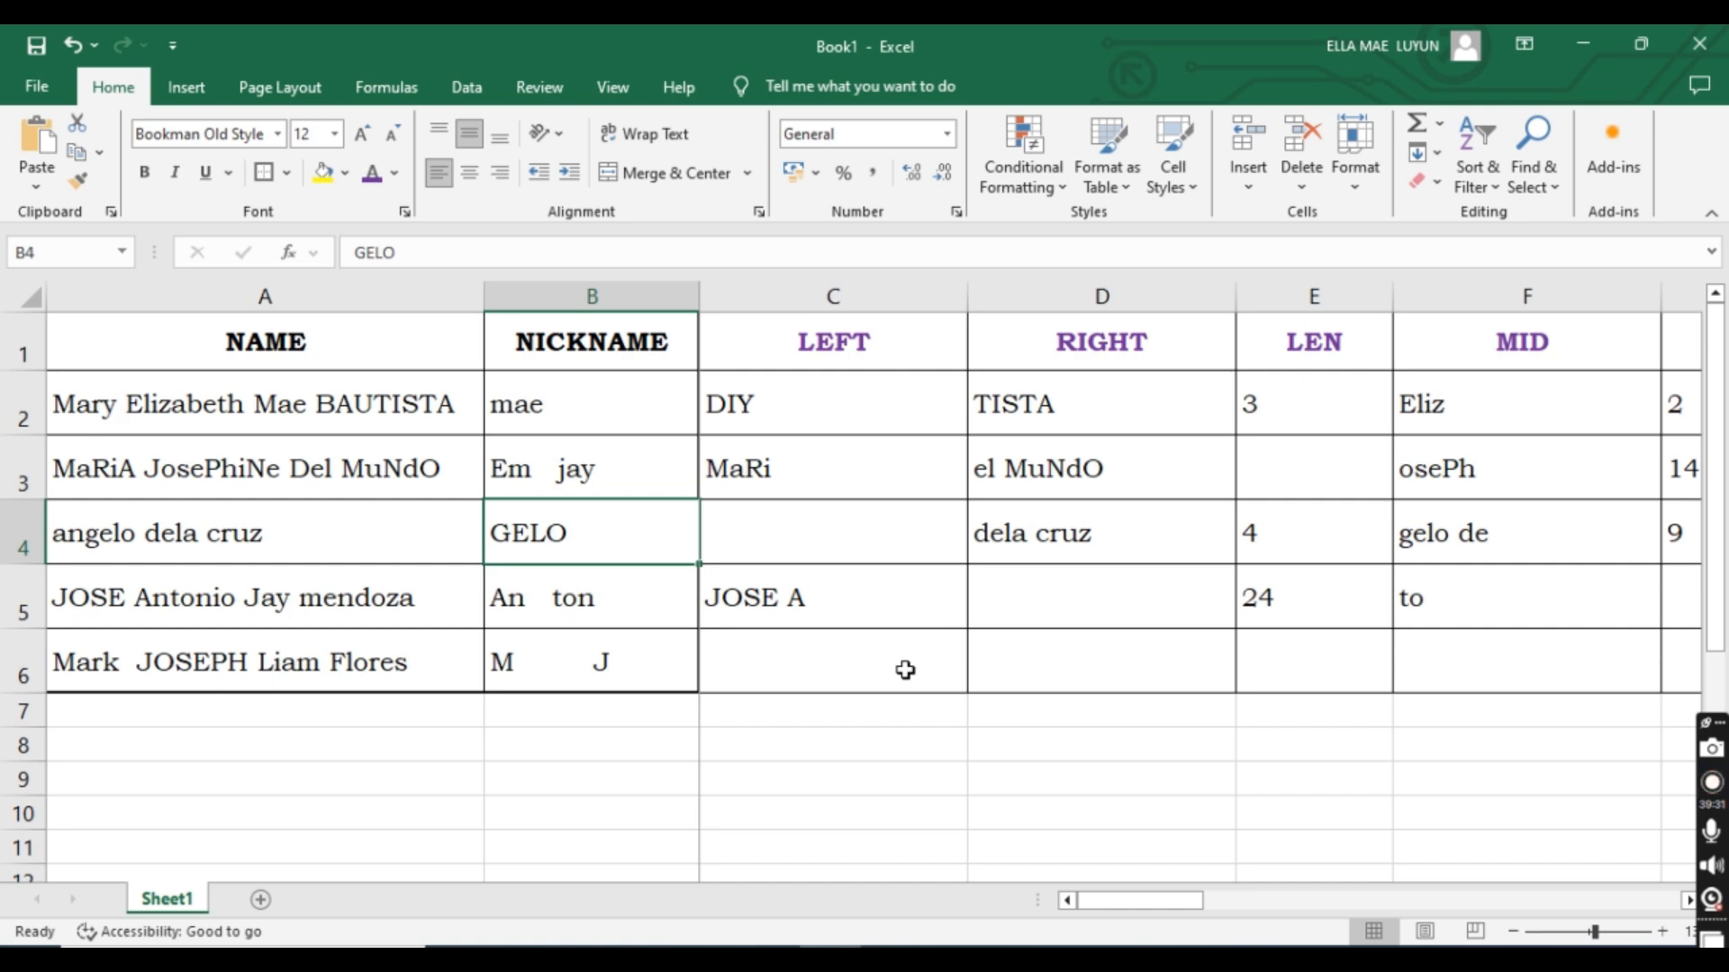
left_click(891, 511)
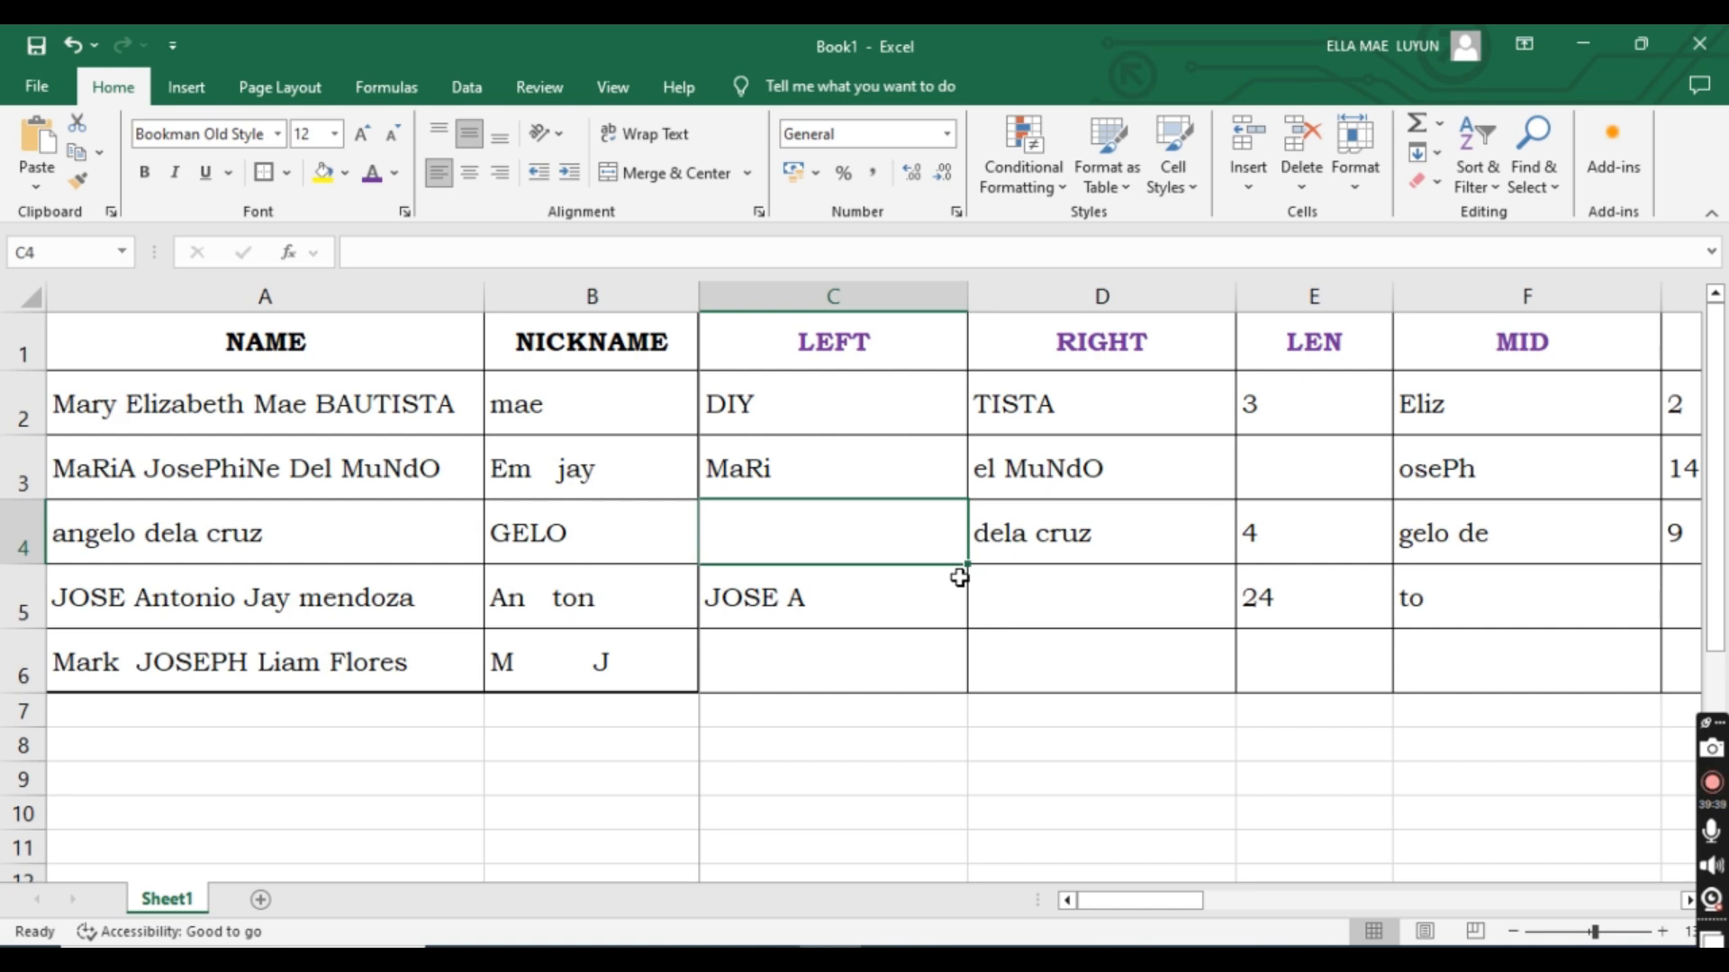
left_click(1021, 469)
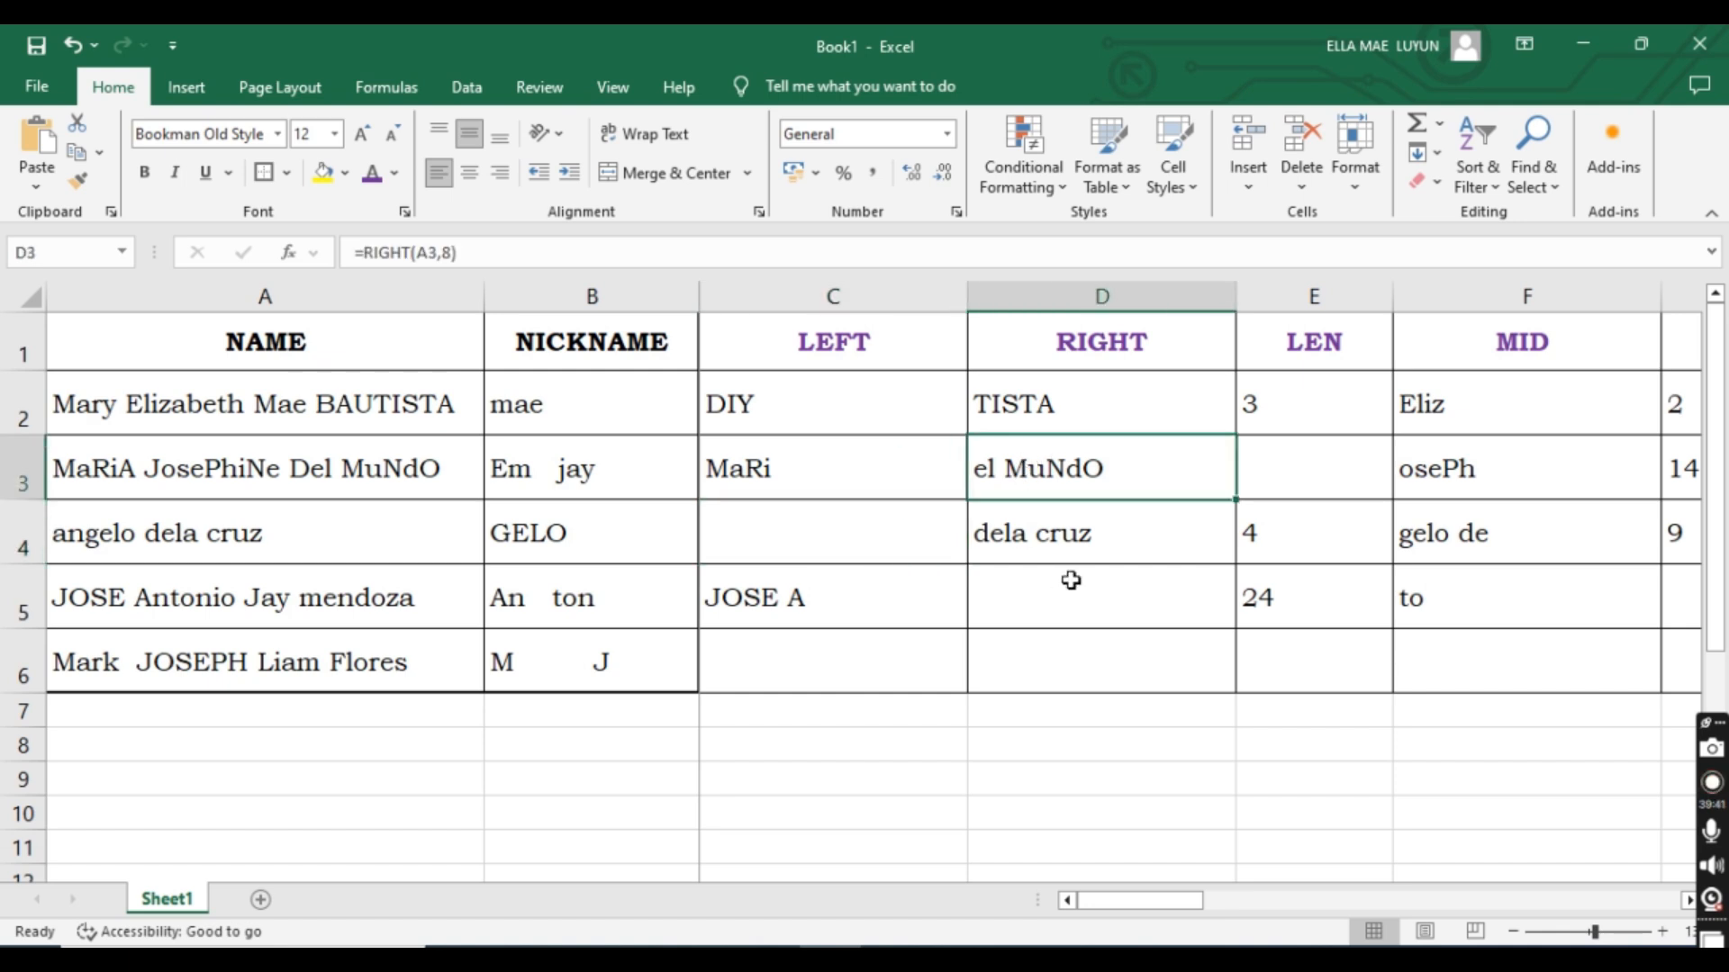
key("Down")
key("Down")
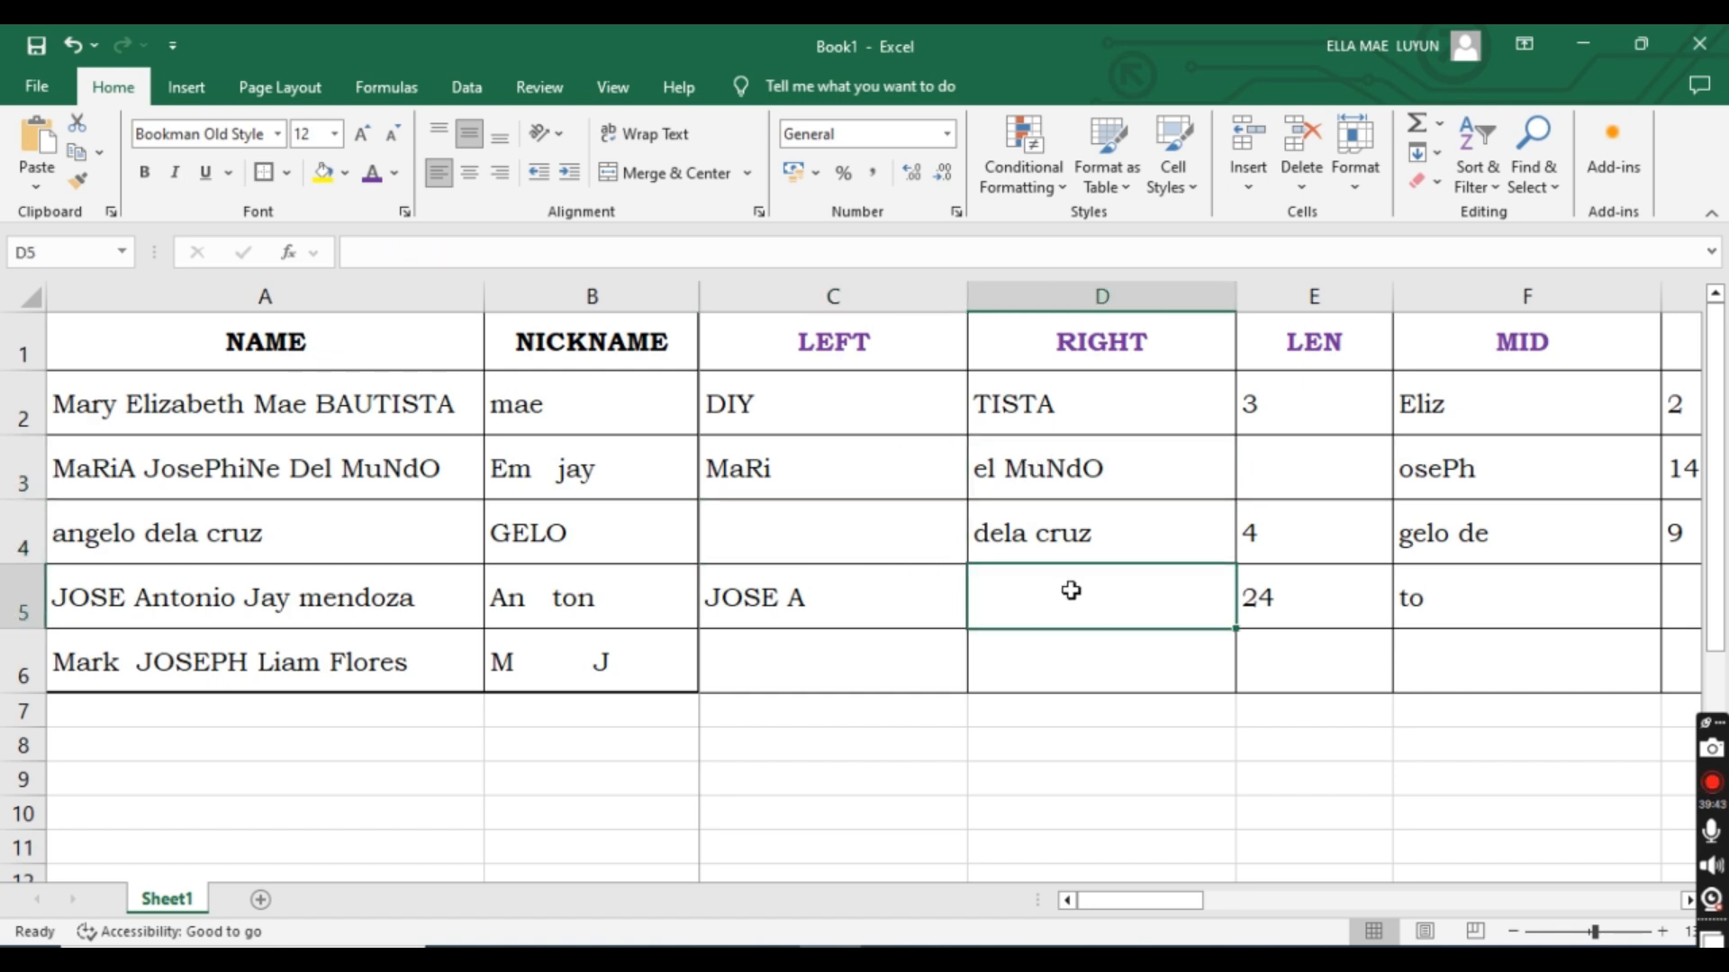